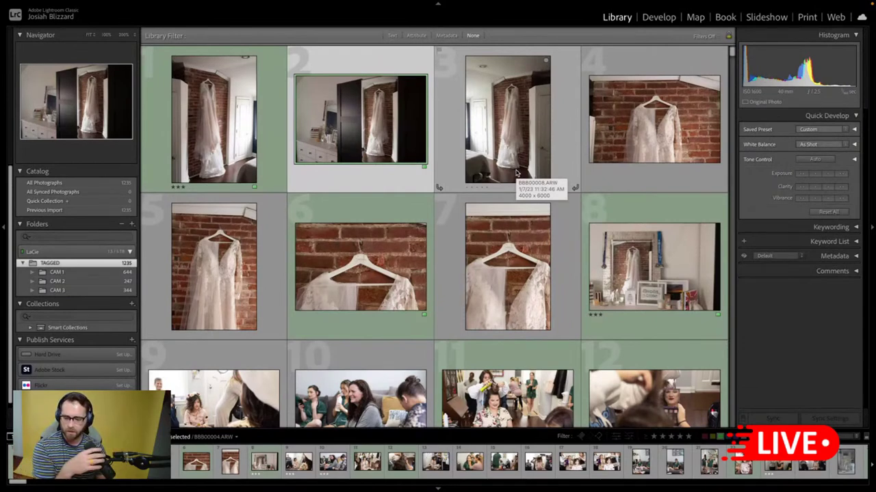
- Filter the TAGGED folder to green-labelled photos, view the CAM 1 folder, and return to TAGGED
click(228, 124)
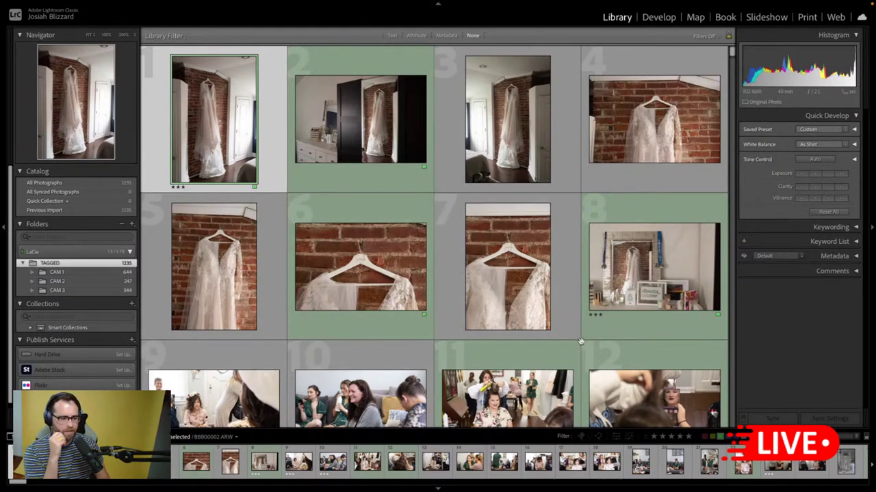
click(670, 437)
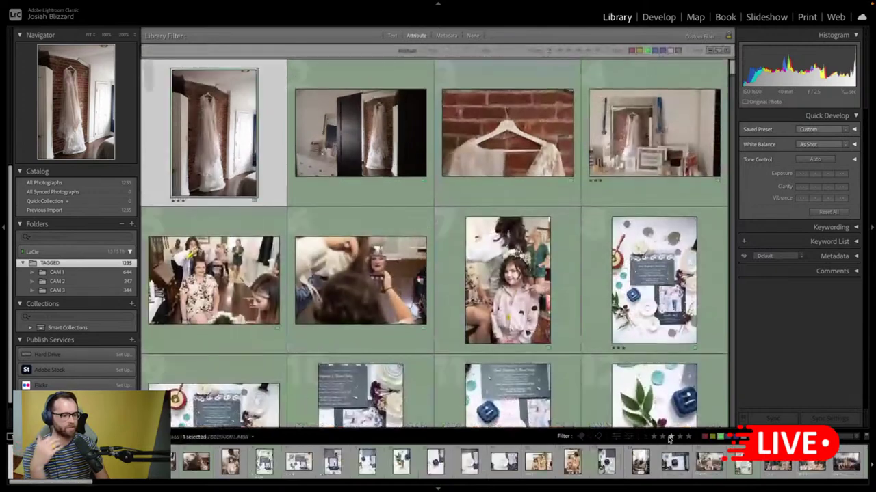
click(88, 273)
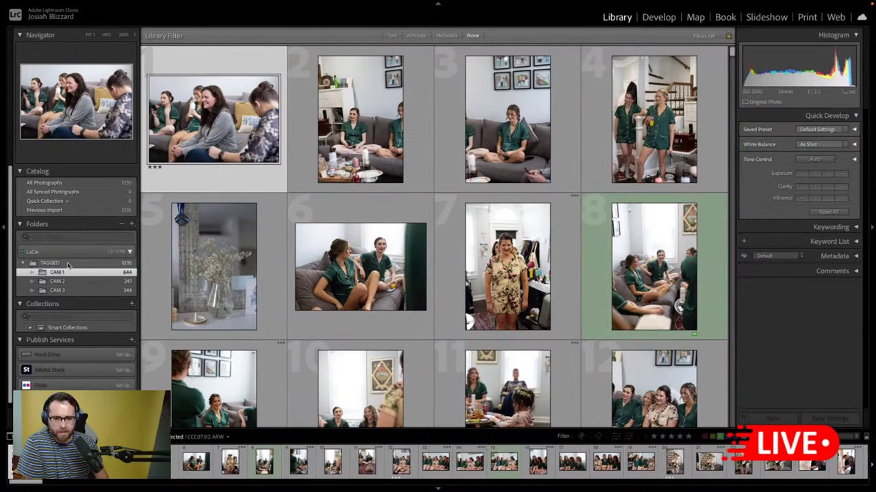
click(65, 263)
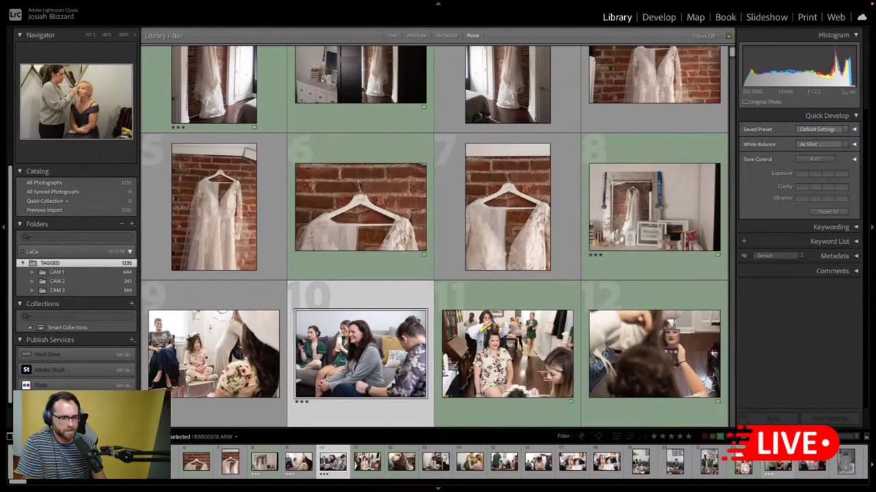
- Filter the TAGGED folder to green-labelled photos rated three stars and higher, and remove the green-label condition
click(671, 437)
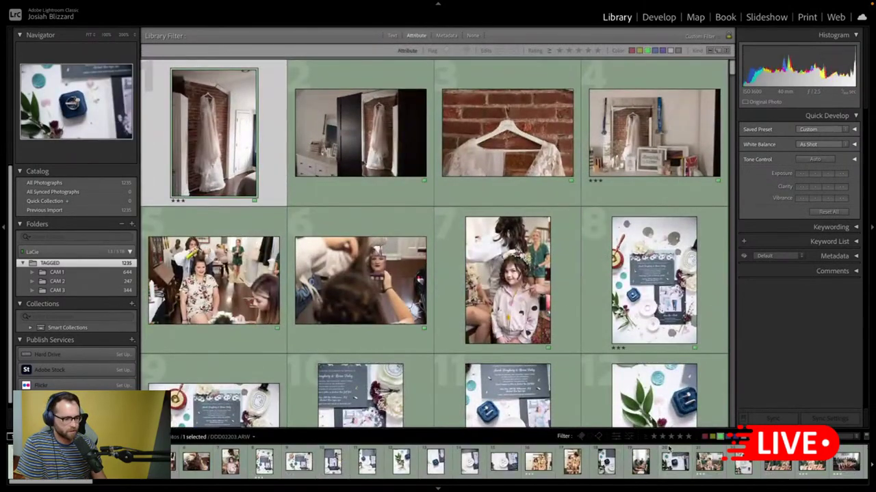
click(670, 437)
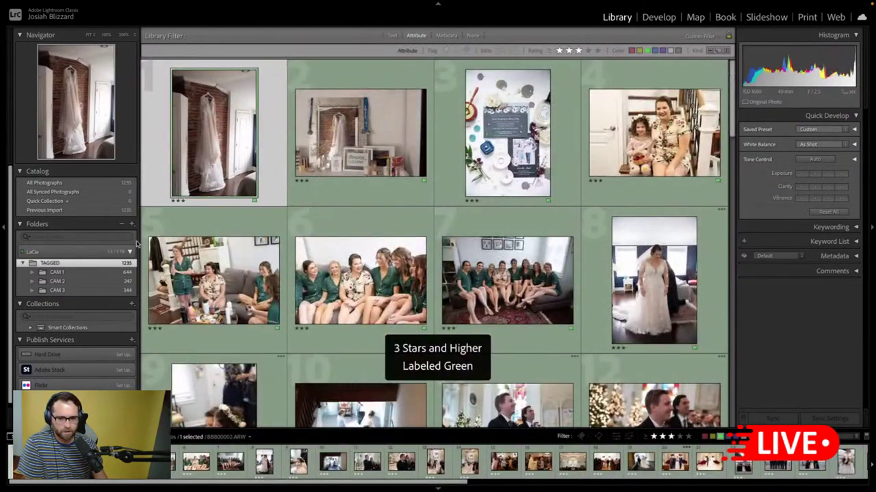
click(719, 437)
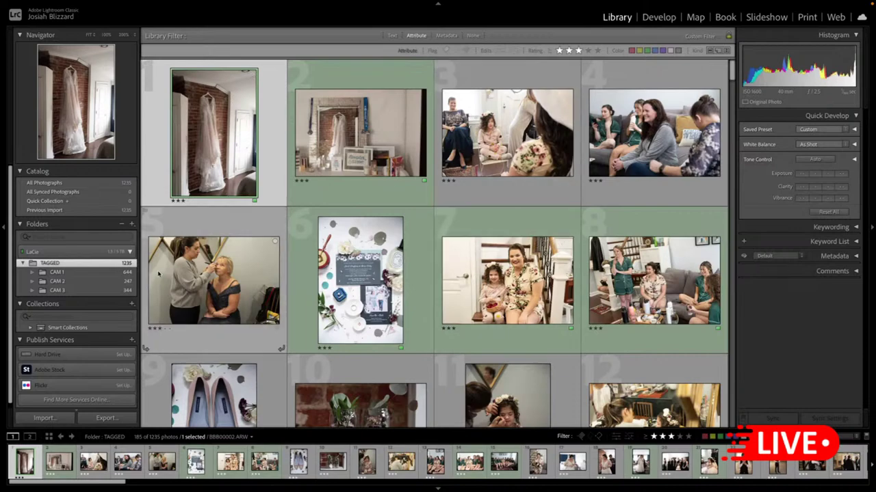
- Filter the CAM 1 folder and the CAM 2 folder in turn to photos rated three stars and higher
click(58, 272)
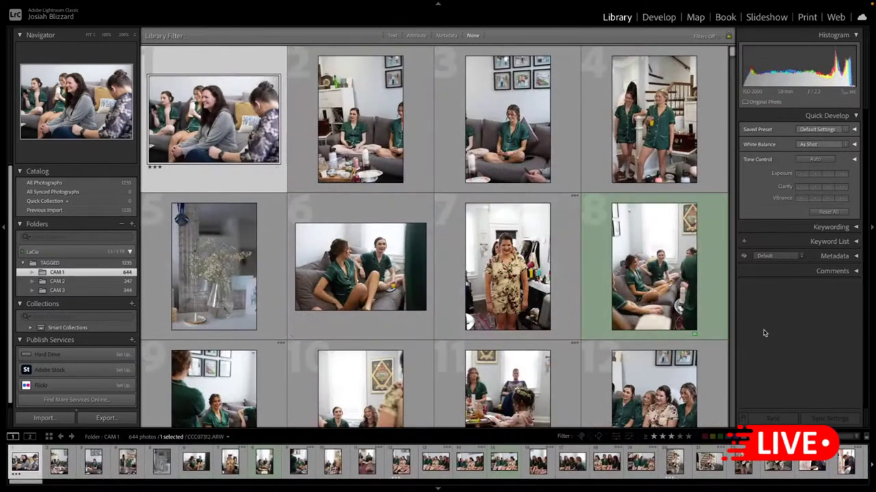
click(671, 437)
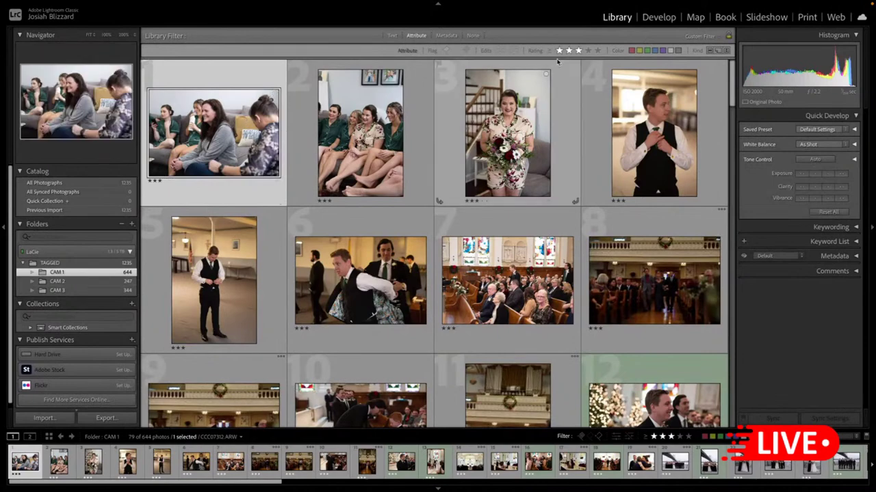
click(81, 280)
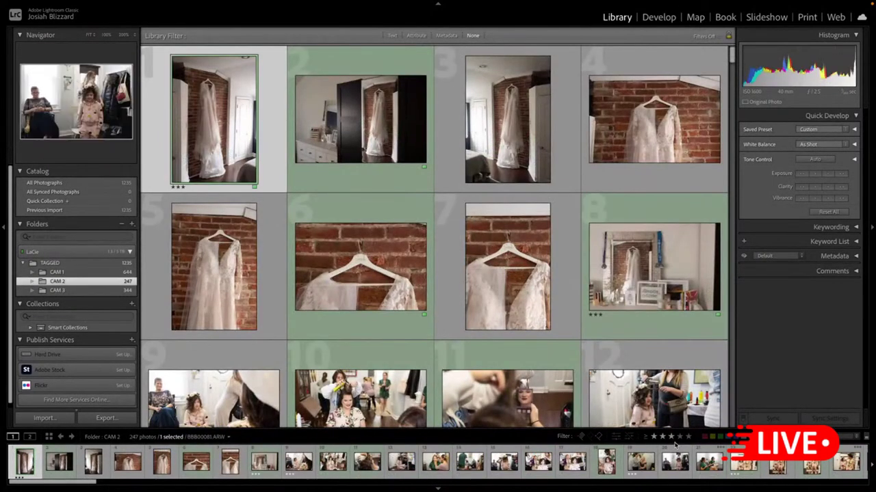
click(671, 437)
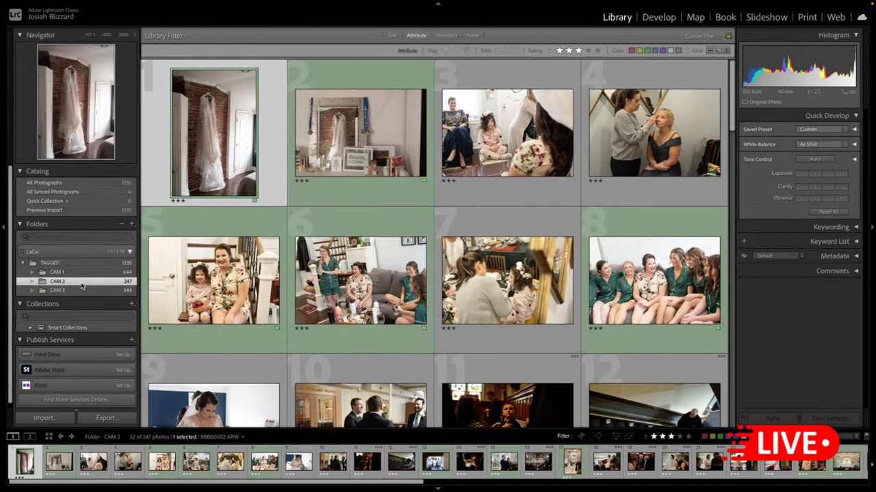
- Open the first CAM 2 dress photo in Develop and apply the Cloudy Day 400H preset from the Archetype group
click(661, 17)
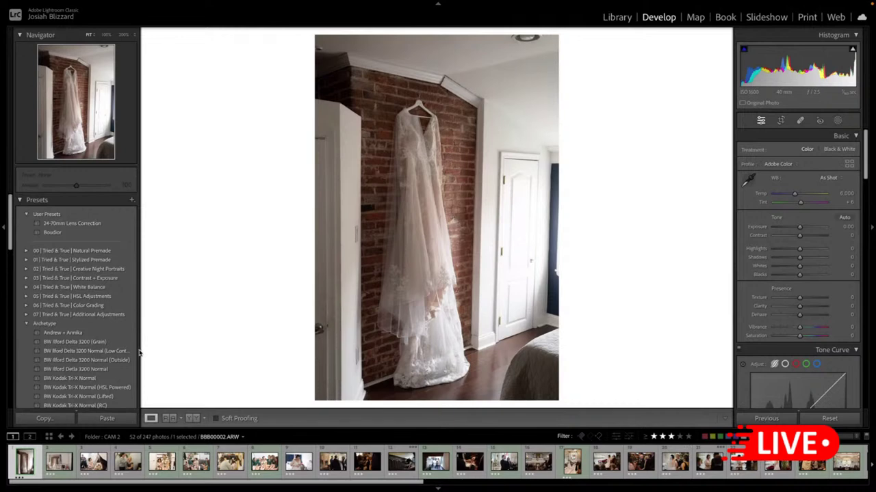
scroll(138, 353, down, 5)
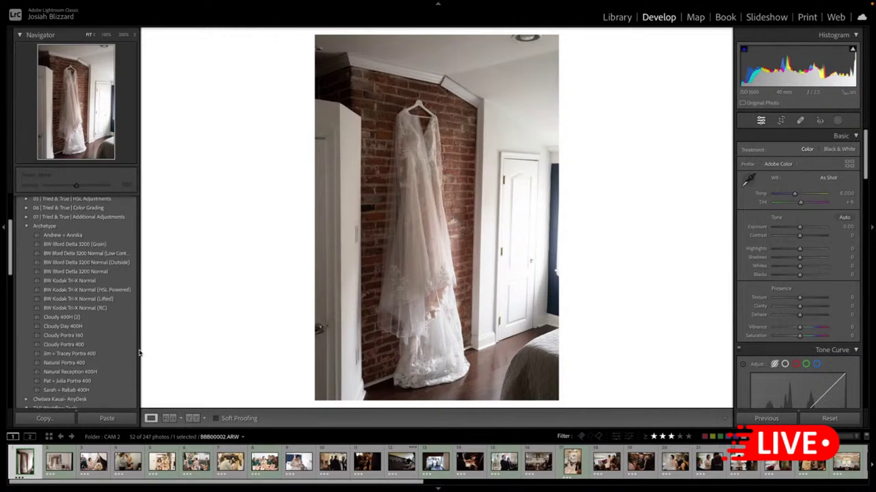
scroll(139, 352, up, 1)
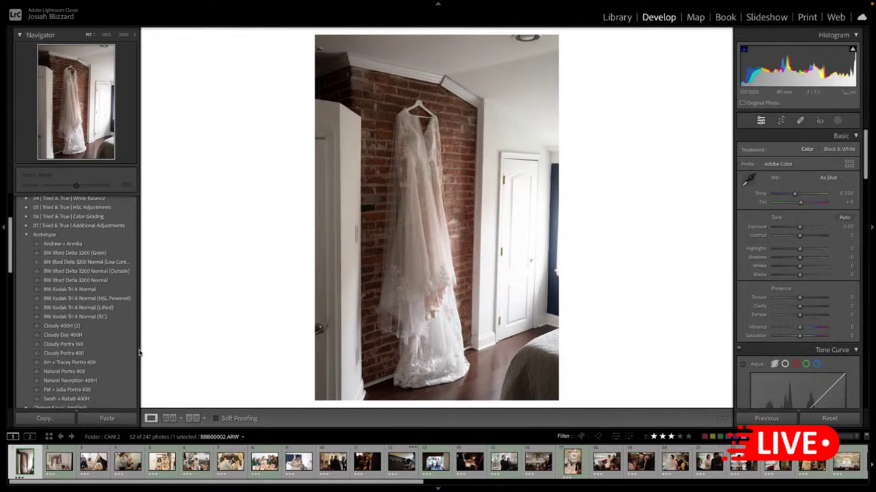
scroll(139, 352, down, 1)
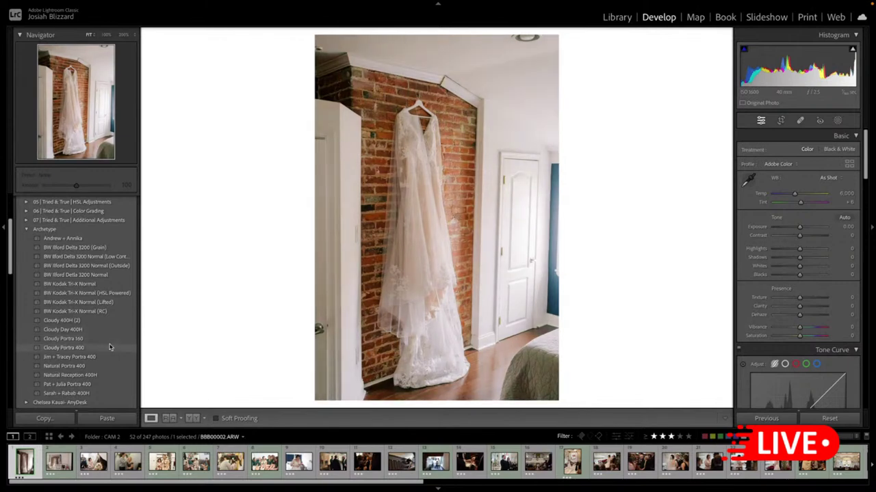
click(108, 330)
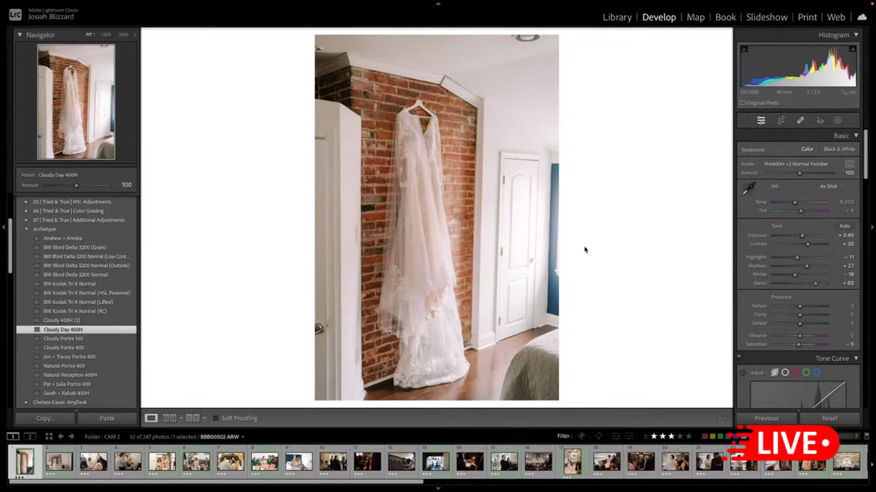
- Straighten the hanging dress photo to an angle of about −0.67, crop it slightly tighter and reposition the image within the crop
key(r)
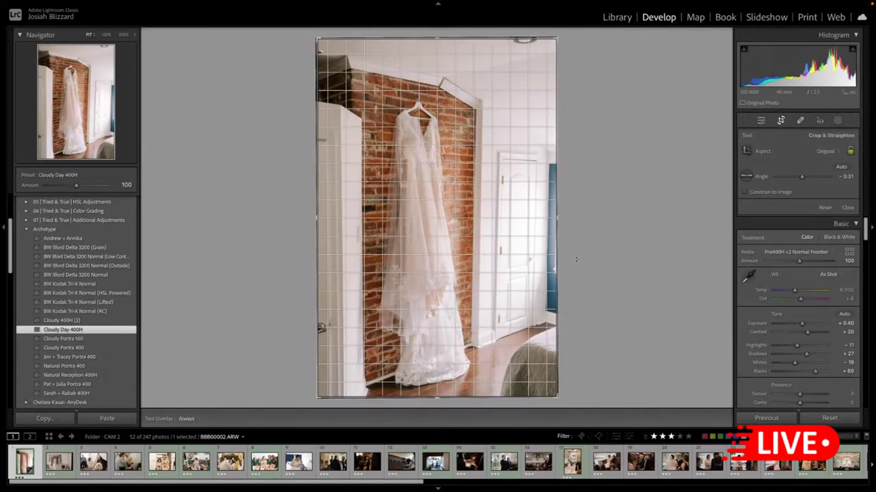
drag(576, 259, 576, 258)
drag(487, 37, 487, 45)
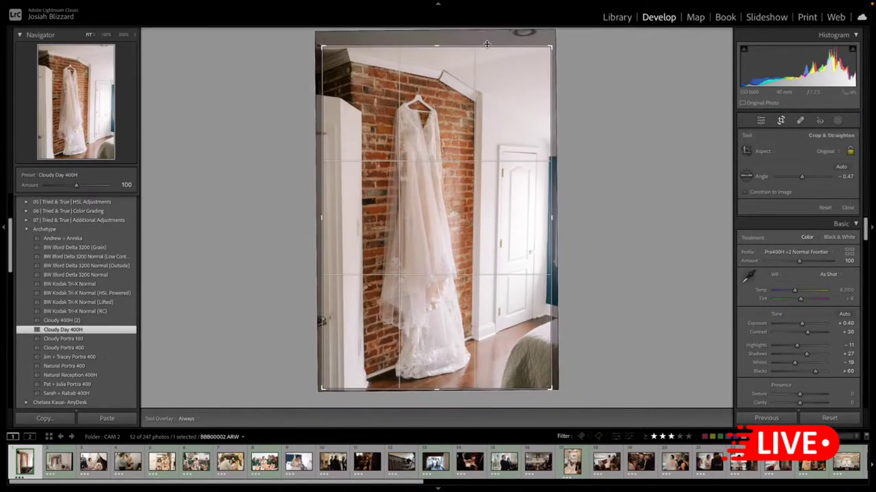
drag(585, 167, 585, 165)
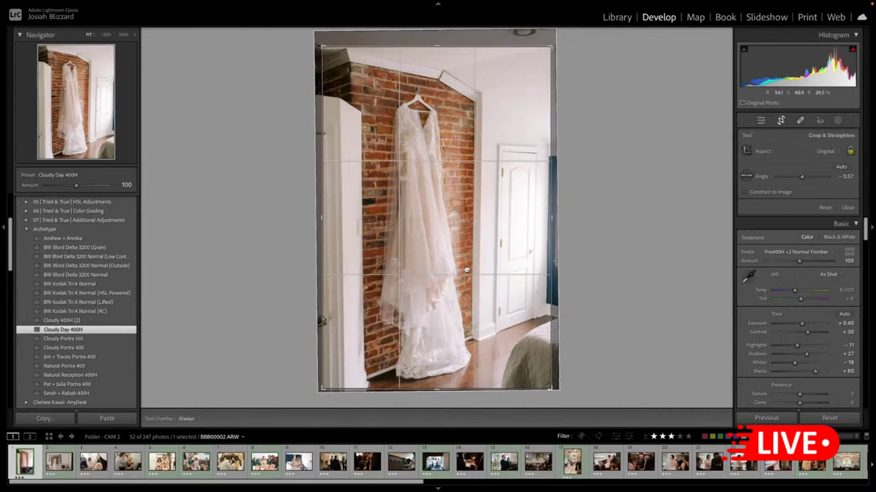
drag(466, 270, 450, 227)
key(Return)
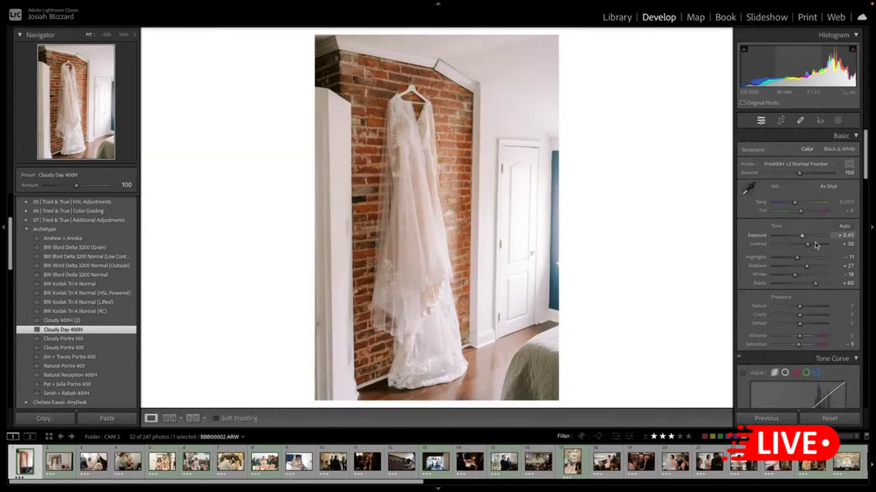
- Cool the dress photo's white balance by setting the temperature to 5,107
mouse_move(846, 204)
mouse_down()
mouse_move(836, 204)
mouse_move(845, 202)
mouse_up()
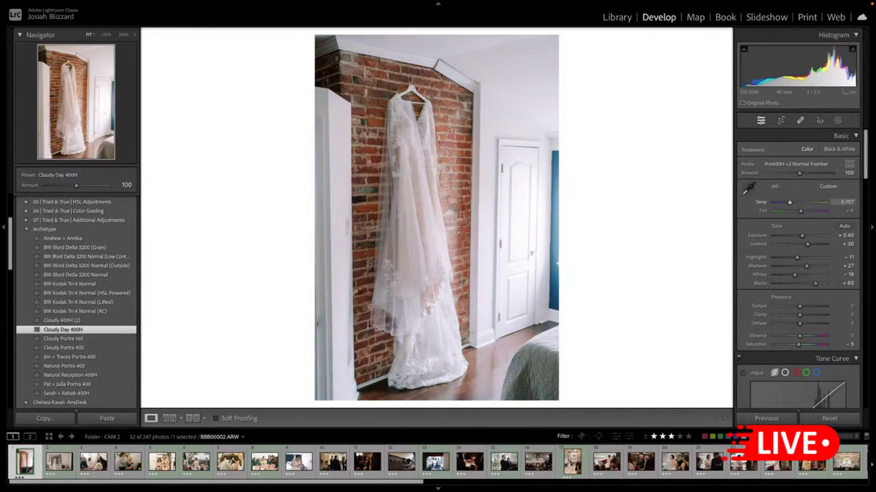
- Preview the Kodak Pro Normal v6 film profiles, from Ektar 100 to Portra 400, on the dress photo and leave the profile browser
click(832, 164)
click(848, 164)
scroll(778, 319, down, 2)
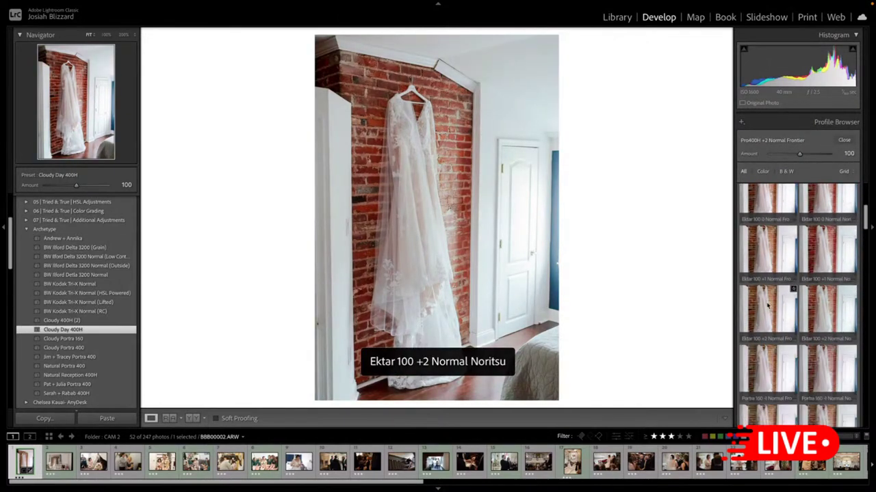
scroll(778, 319, down, 5)
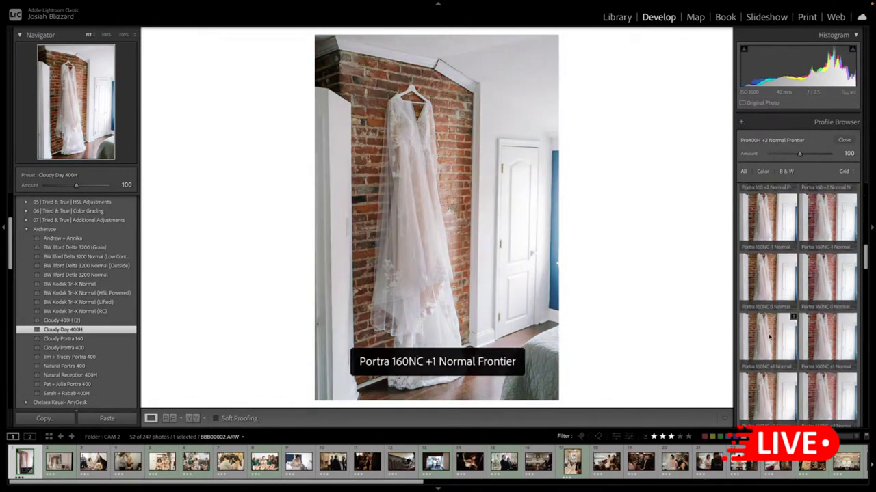
scroll(780, 354, down, 4)
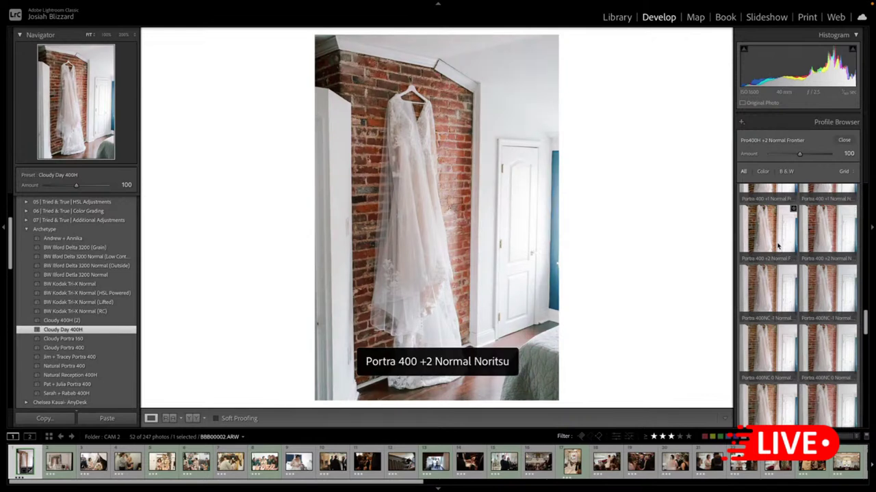
scroll(786, 255, down, 1)
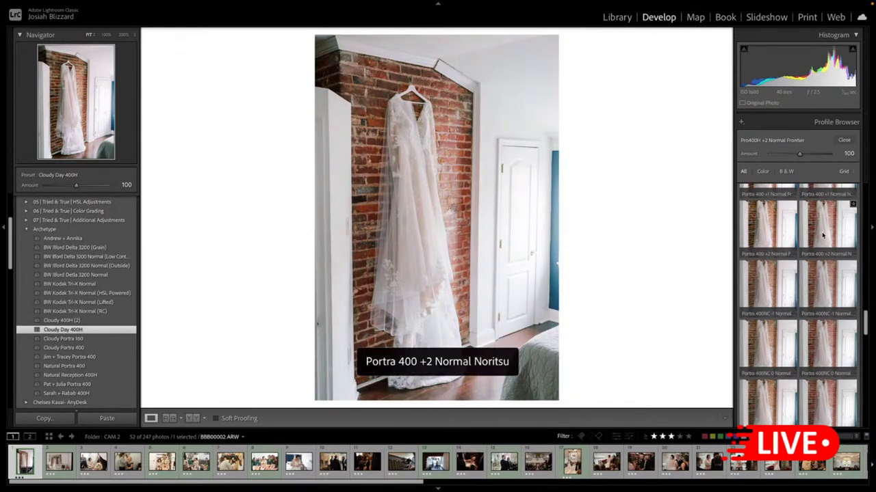
scroll(780, 238, down, 3)
scroll(785, 238, up, 15)
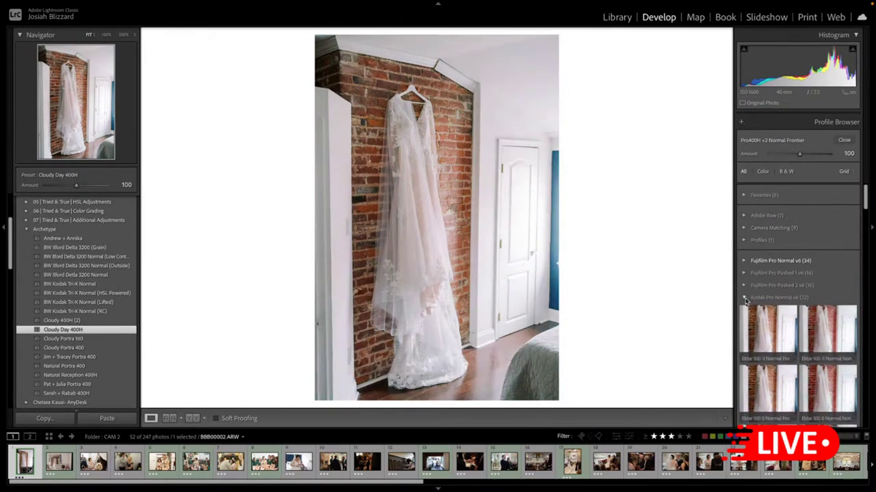
click(745, 299)
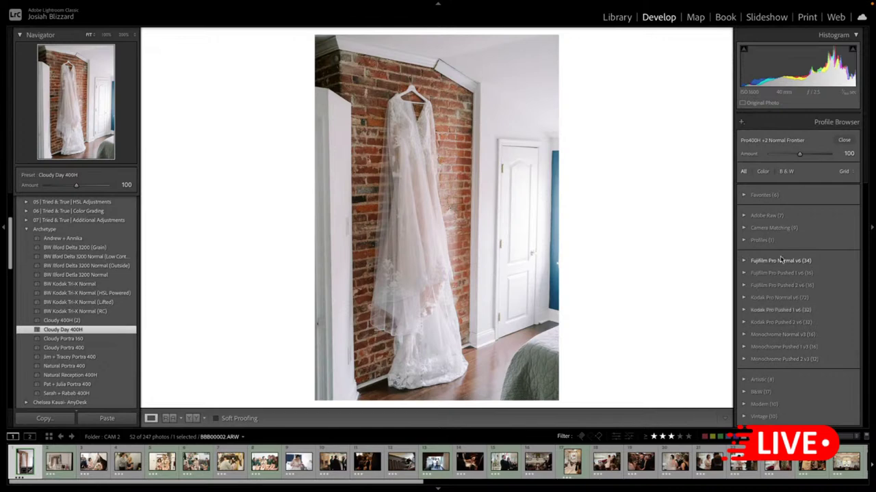
click(844, 139)
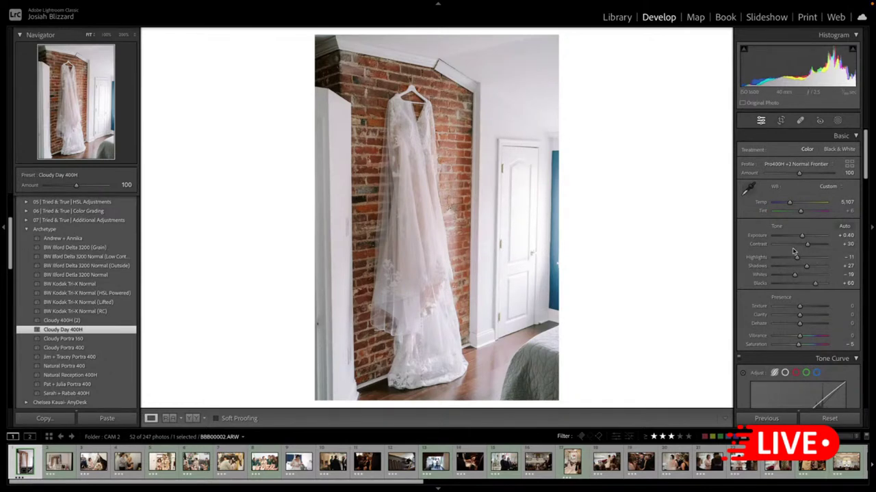
- Set the dress photo's highlights to −25 and its white balance temperature to 5,357
mouse_move(796, 258)
mouse_down()
mouse_move(784, 258)
mouse_move(793, 260)
mouse_up()
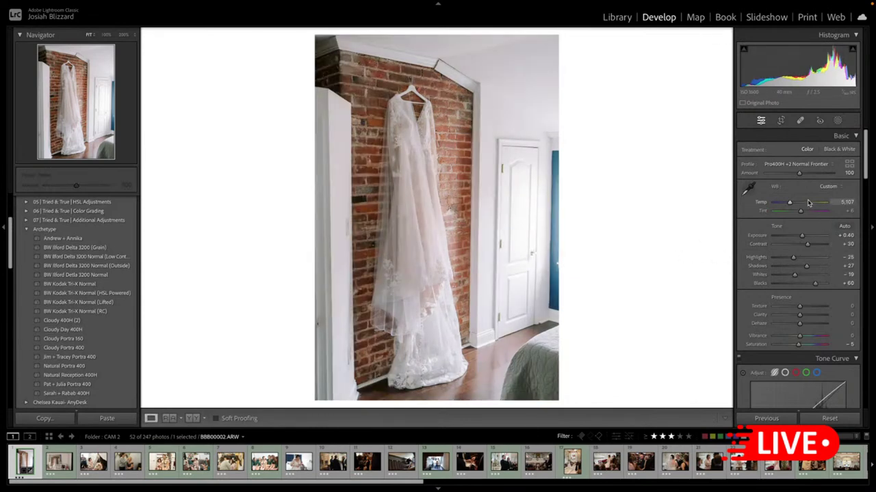
key(Up)
key(Up)
key(Up)
key(Up)
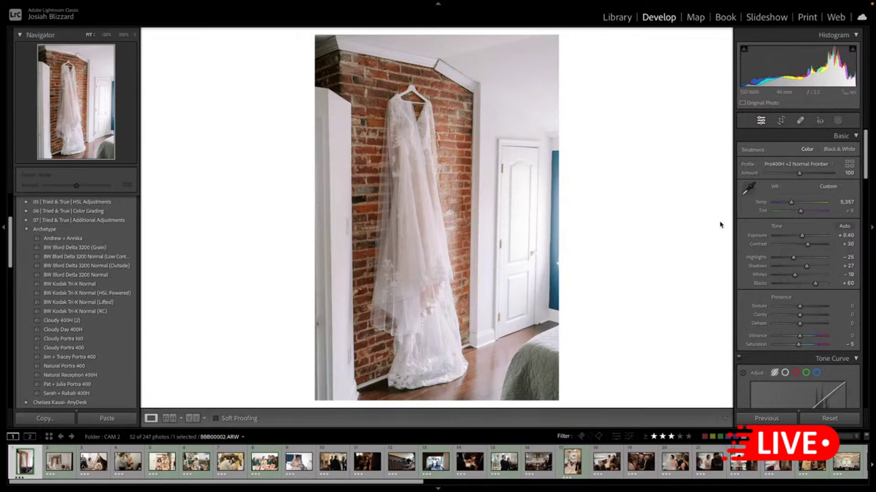
- Copy the dress photo's develop settings and paste them onto the next photo, showing the dress in the mirror
key(ctrl+shift+c)
key(Return)
key(Right)
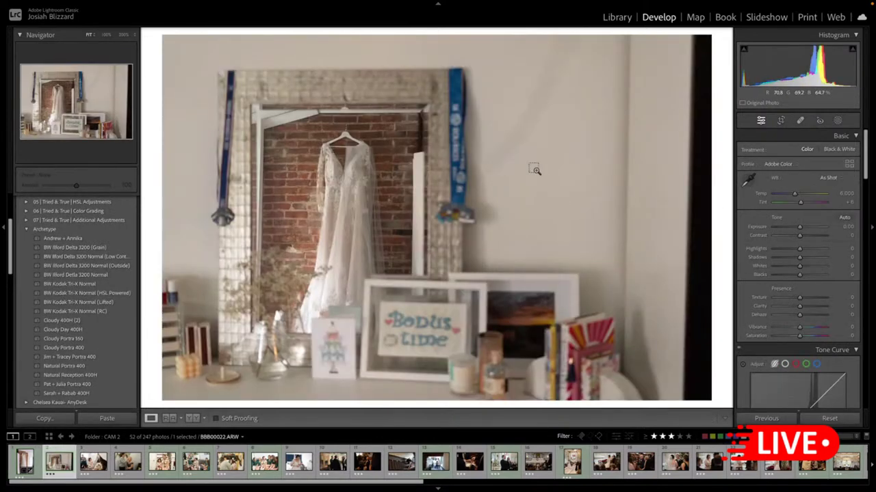
key(ctrl+shift+v)
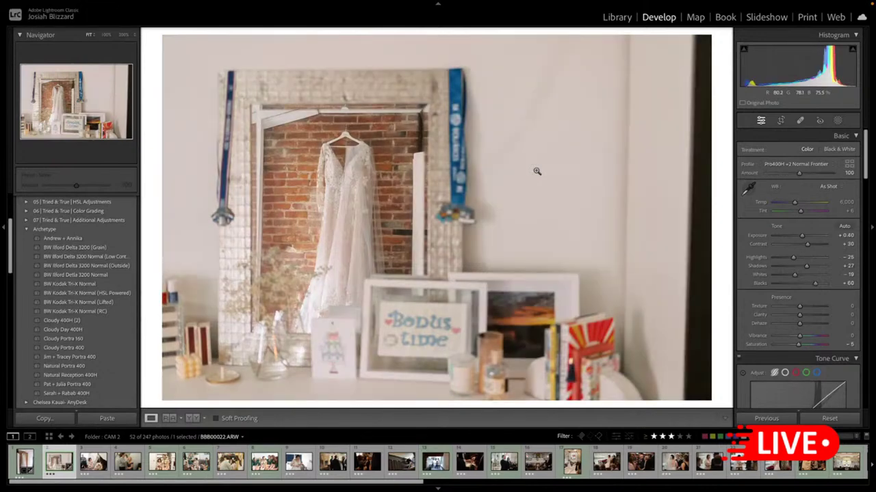
- Lower the mirror photo's exposure to +0.10 and set its highlights to −24
key(minus)
key(minus)
key(minus)
key(minus)
key(minus)
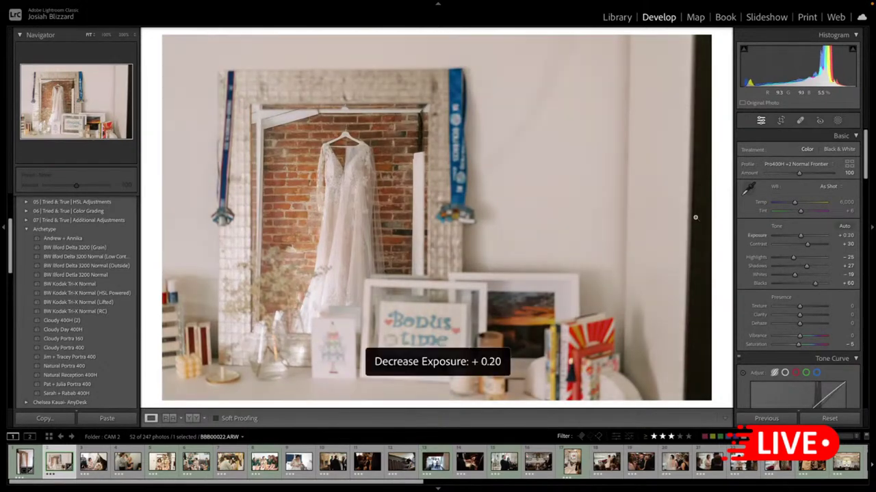
key(equal)
key(equal)
mouse_move(793, 257)
mouse_down()
mouse_move(801, 258)
mouse_move(793, 258)
mouse_up()
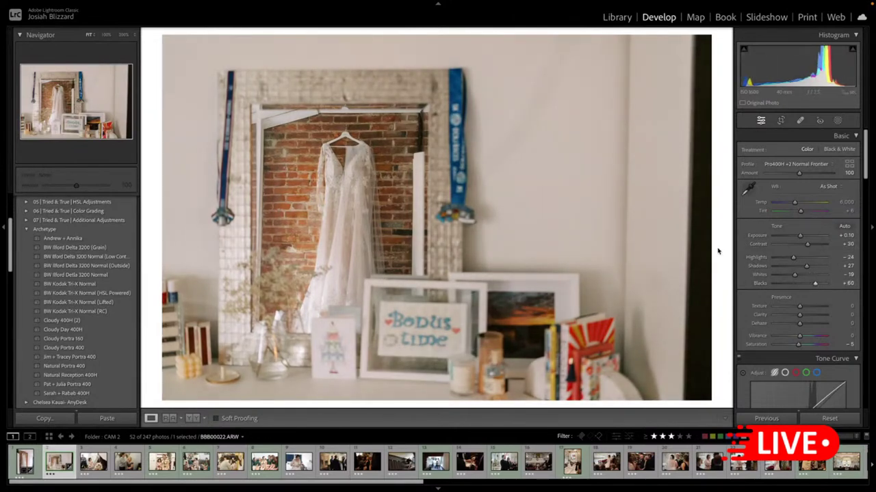
- Crop the mirror photo tighter to trim its dark right side, and set highlights to −40, shadows to +30 and blacks to +57
key(r)
drag(705, 254, 691, 254)
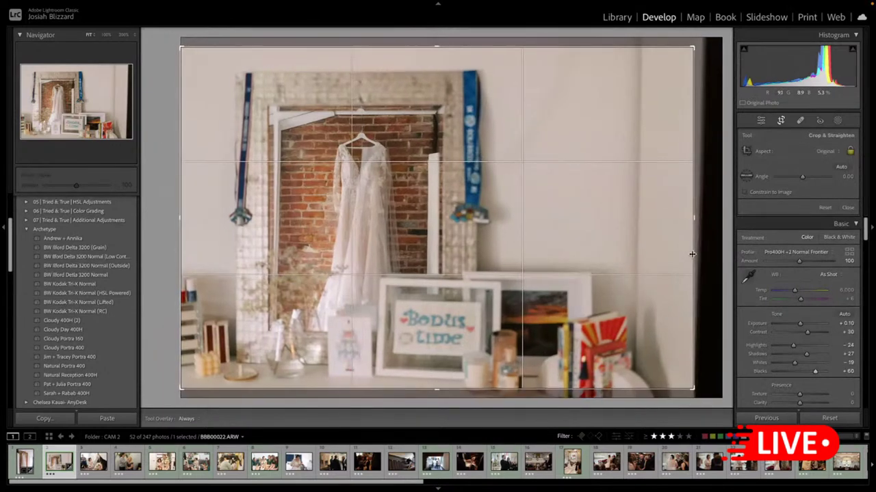
drag(628, 305, 627, 297)
key(Return)
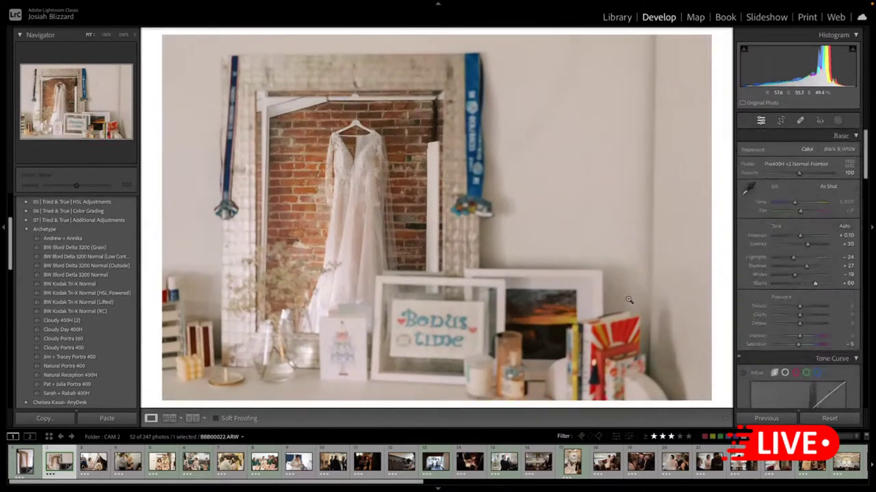
mouse_move(794, 258)
mouse_down()
mouse_move(814, 285)
mouse_move(810, 268)
mouse_move(789, 258)
mouse_up()
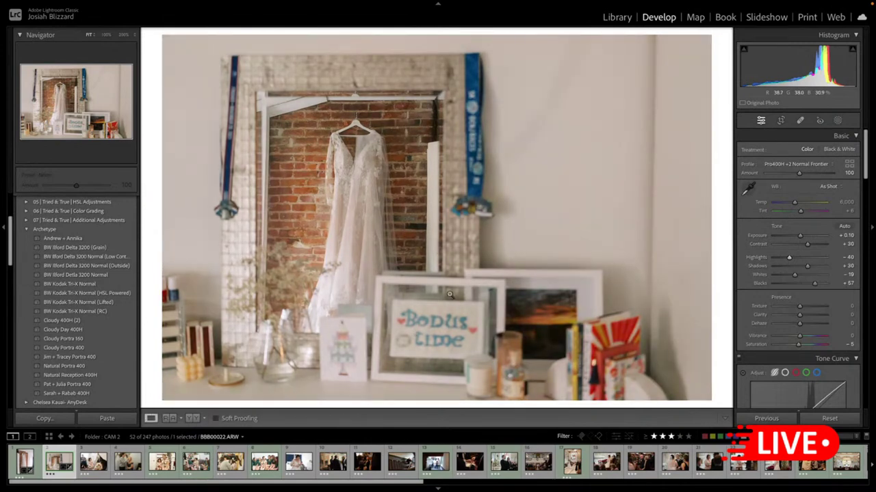
- Paste the develop settings onto the next photo, showing the seated flower girl, and set exposure to −0.10 and temperature to 4,507
key(Right)
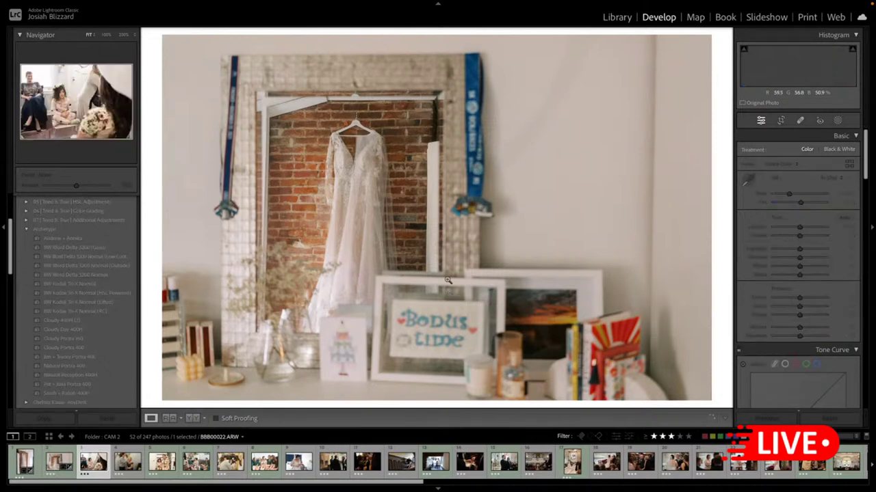
key(ctrl+shift+v)
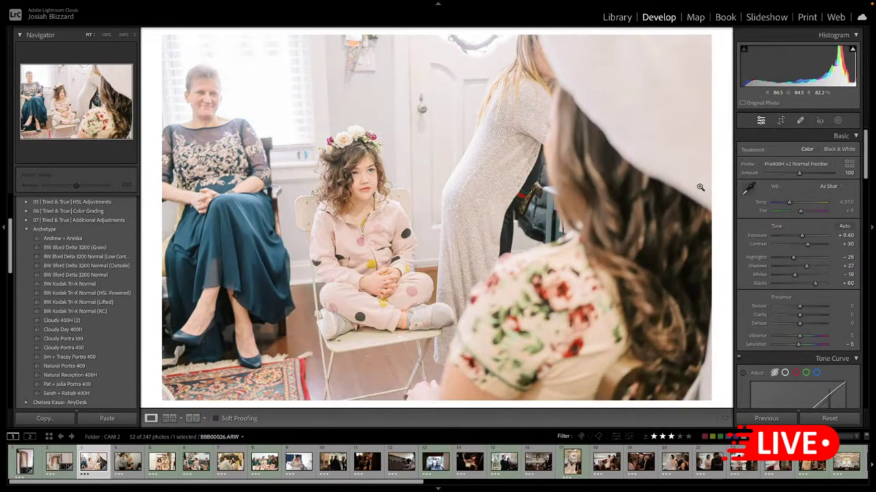
key(minus)
key(minus)
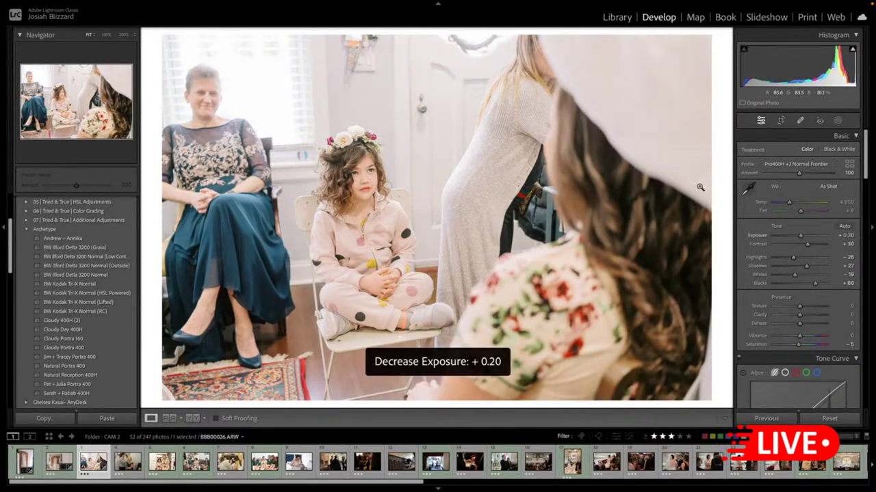
key(minus)
key(minus)
key(minus)
key(minus)
key(equal)
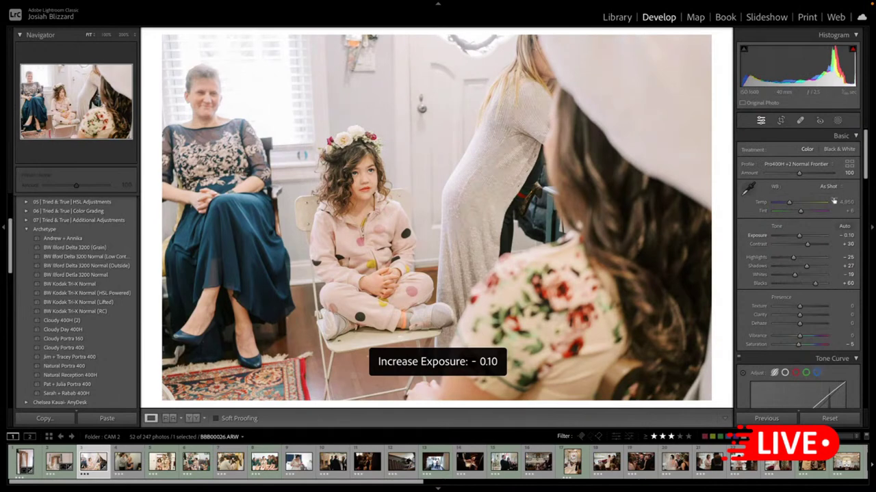
drag(838, 202, 787, 203)
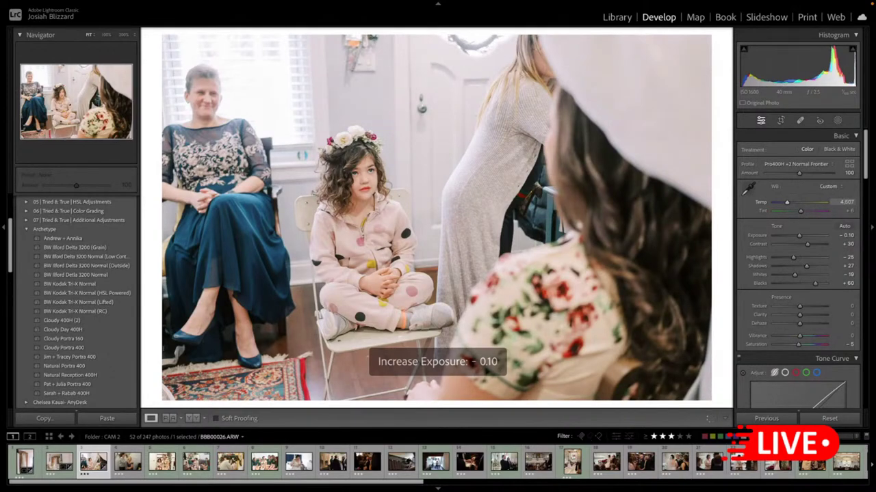
- Crop the seated flower girl photo slightly tighter, reposition the image within the crop, and set its blacks to +45
key(r)
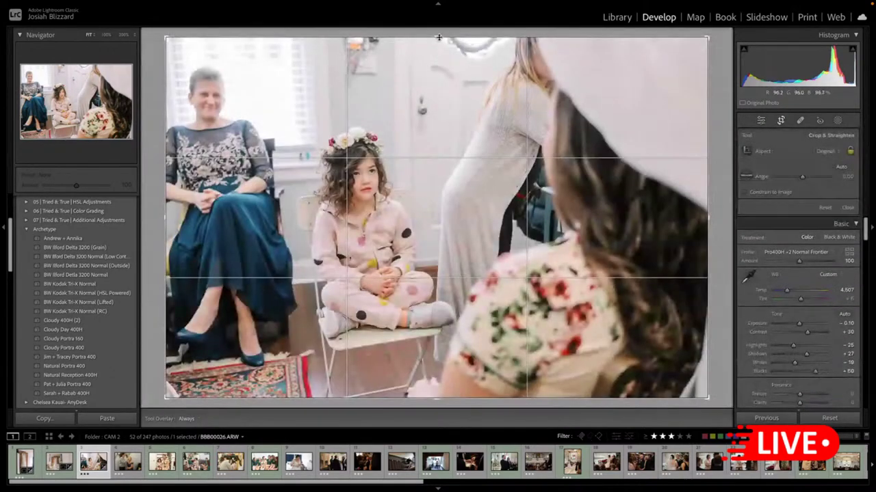
drag(438, 37, 437, 50)
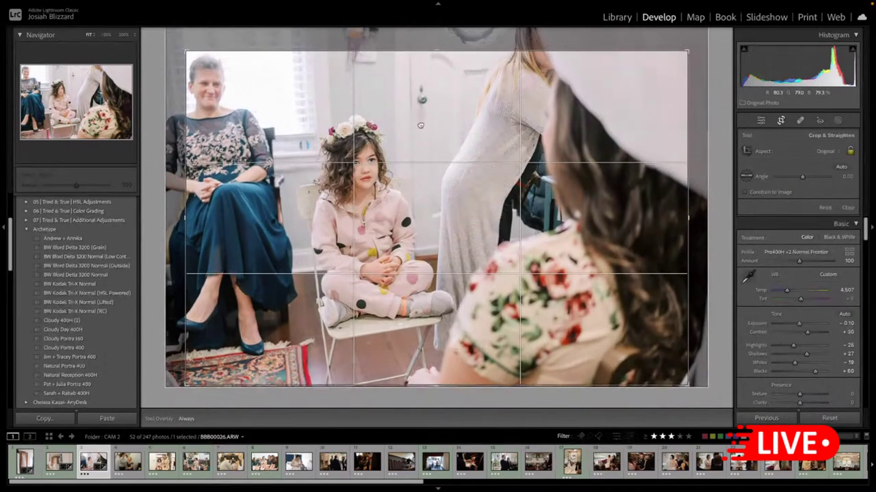
drag(421, 125, 420, 169)
key(r)
key(r)
key(r)
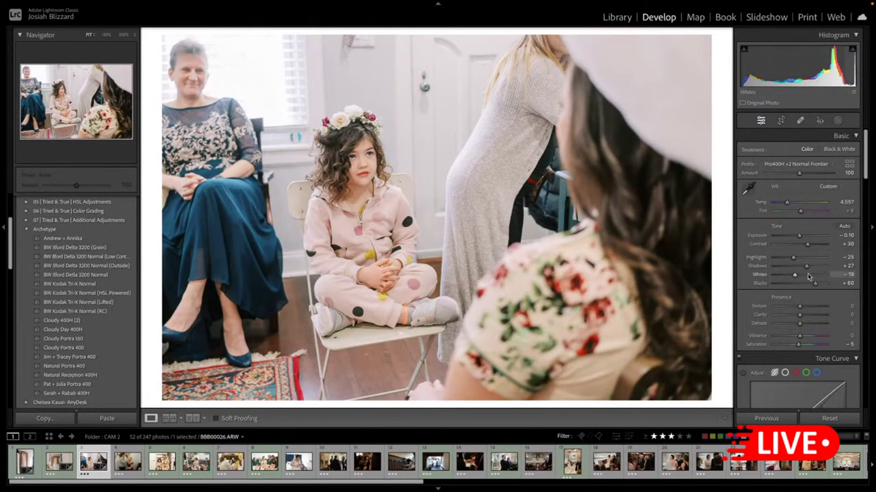
drag(814, 267, 815, 285)
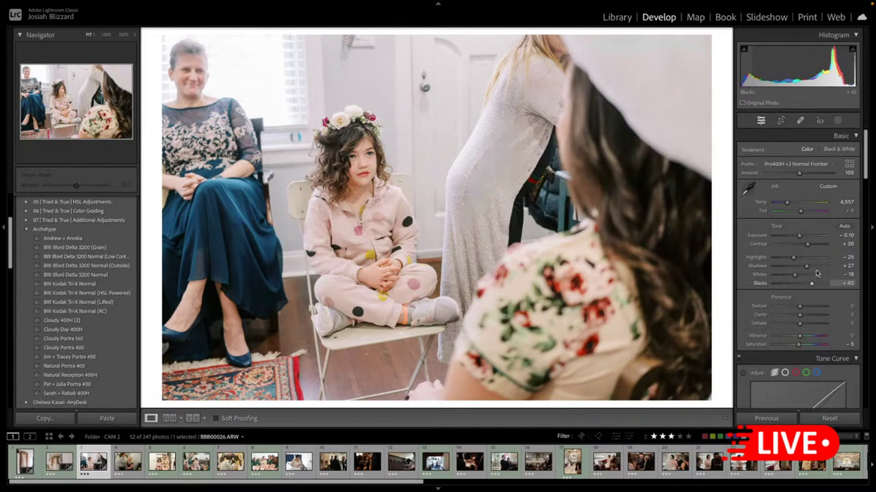
key(Down)
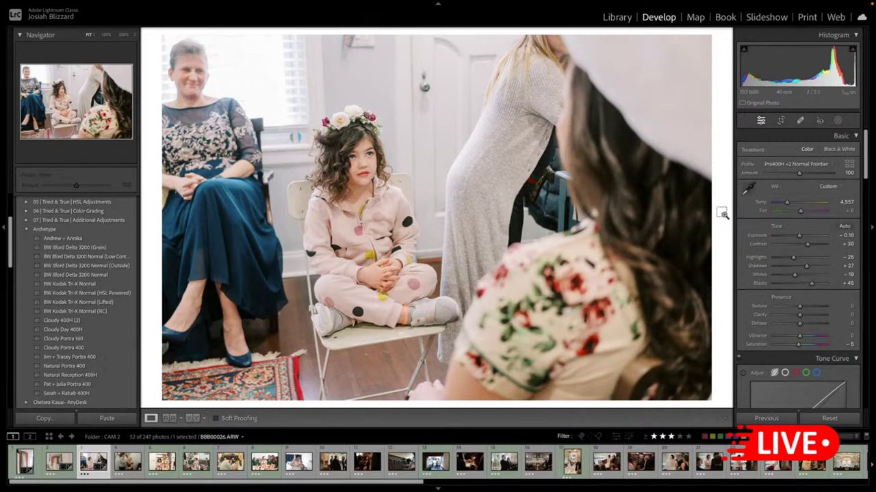
- Paste the flower girl photo's develop settings onto the next photo, showing a woman having makeup applied, and raise exposure to +0.10
key(Right)
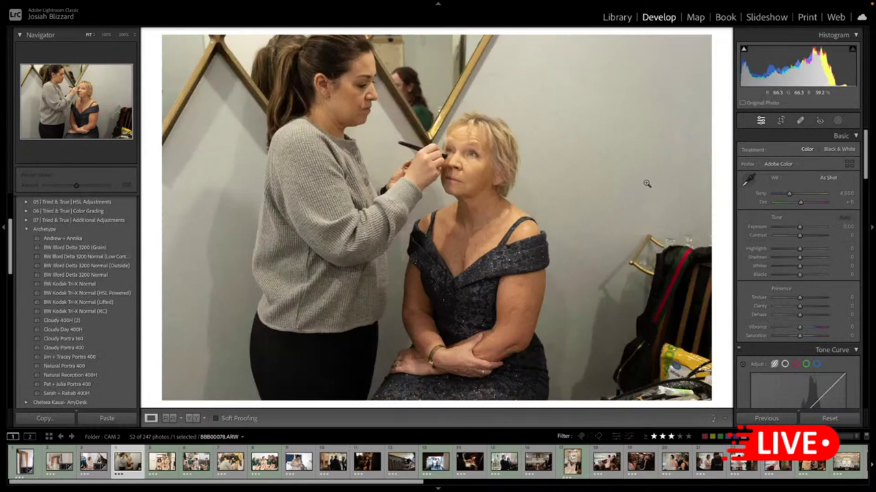
key(ctrl+shift+v)
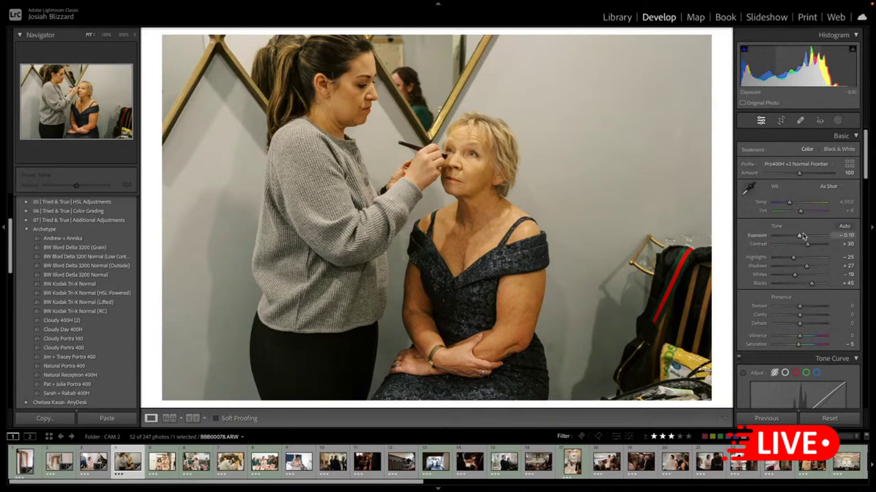
key(Up)
key(Up)
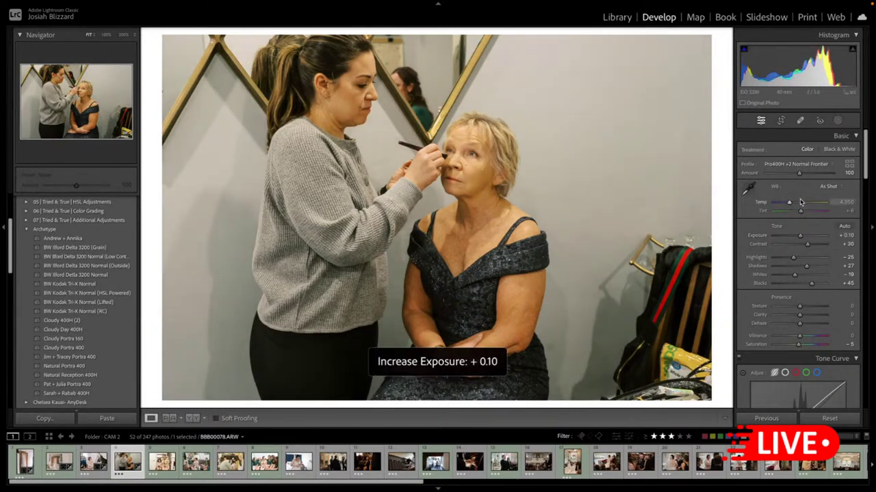
- Set the makeup photo's temperature to 4,350, tint to +11, highlights to −28, shadows to +30 and blacks to +40
scroll(799, 204, down, 4)
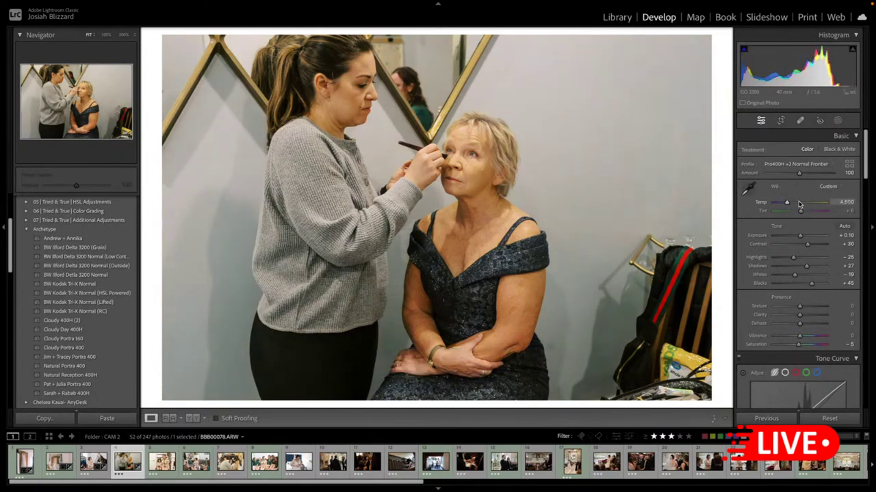
scroll(799, 204, down, 1)
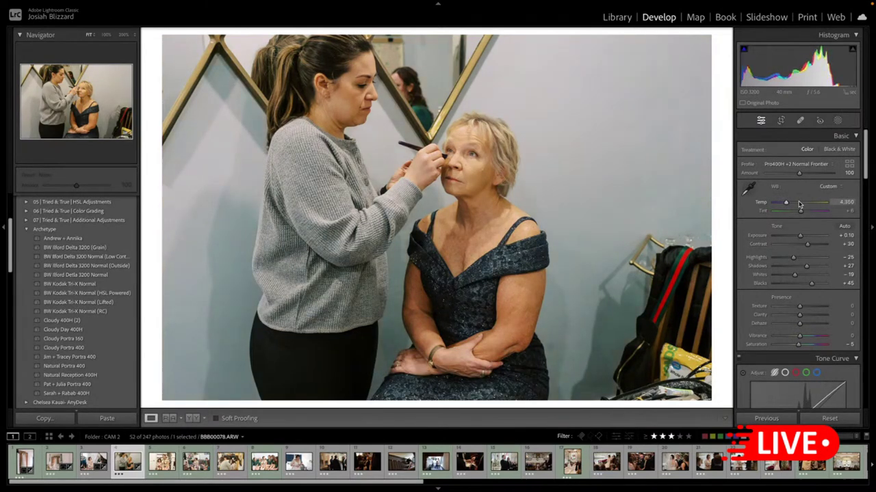
scroll(798, 204, down, 1)
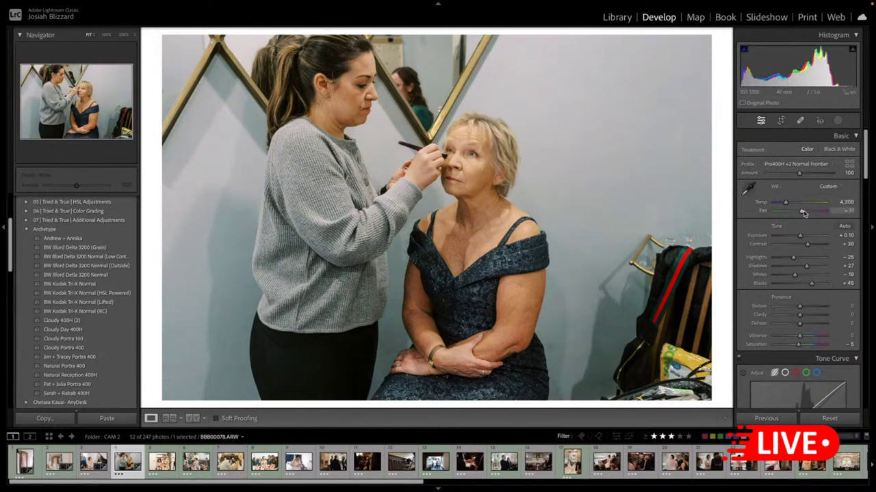
click(814, 266)
mouse_move(815, 268)
mouse_down()
mouse_move(792, 260)
mouse_move(810, 286)
mouse_move(806, 269)
mouse_up()
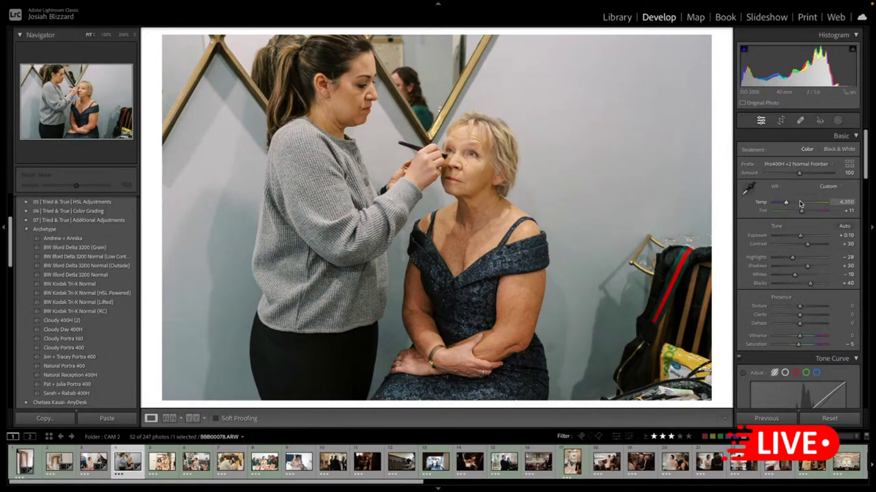
- Paste the develop settings onto the staircase portrait with the flower girl, and set temperature to 4,610, contrast to +25 and shadows to +16
key(Right)
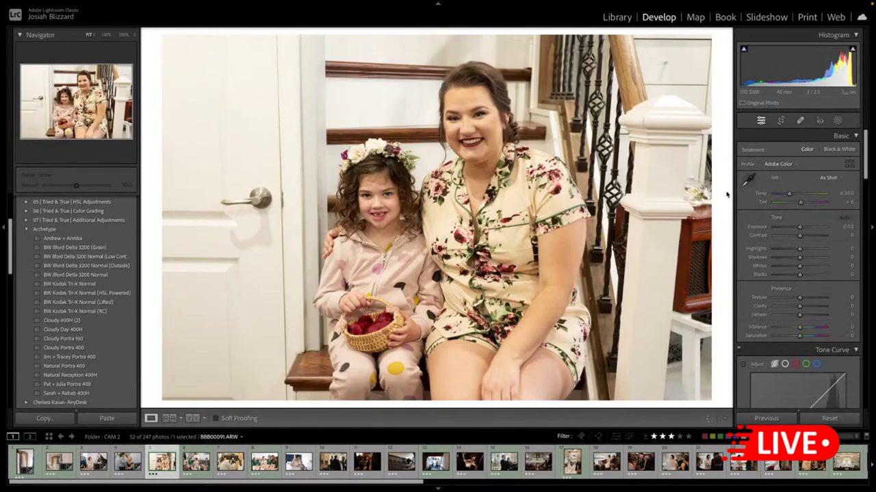
key(ctrl+shift+v)
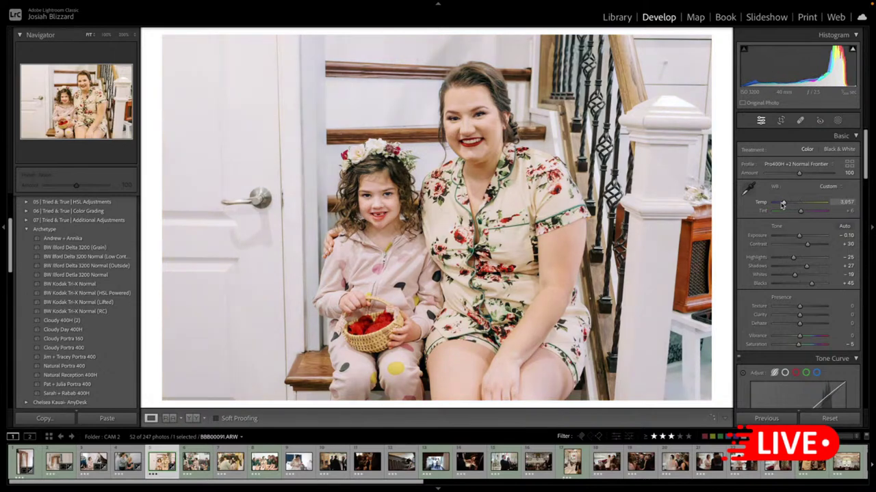
drag(782, 204, 800, 214)
key(Up)
drag(809, 245, 804, 268)
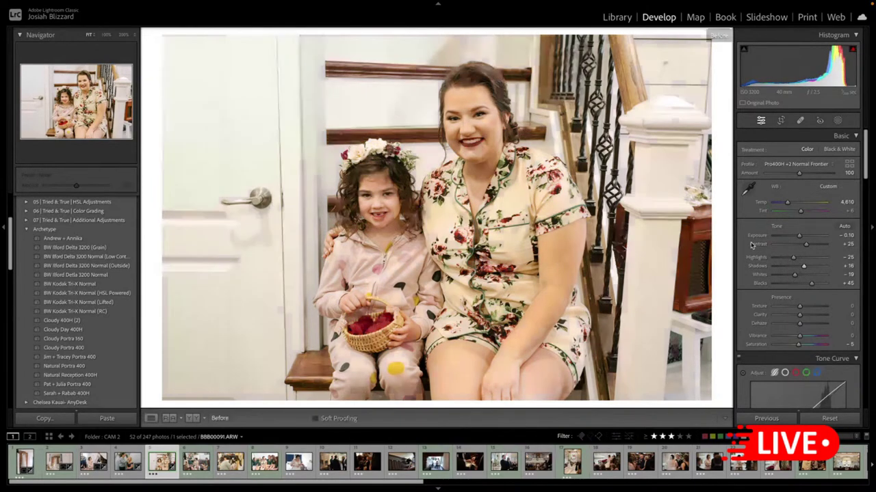
key(r)
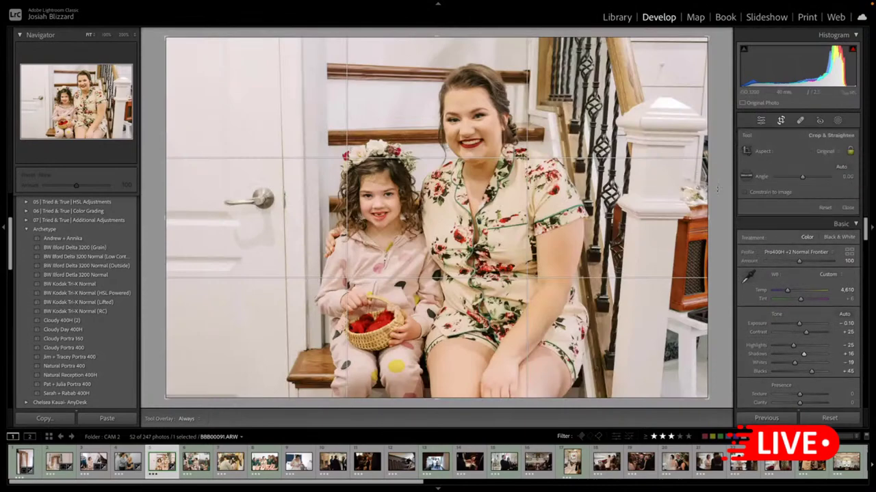
key(r)
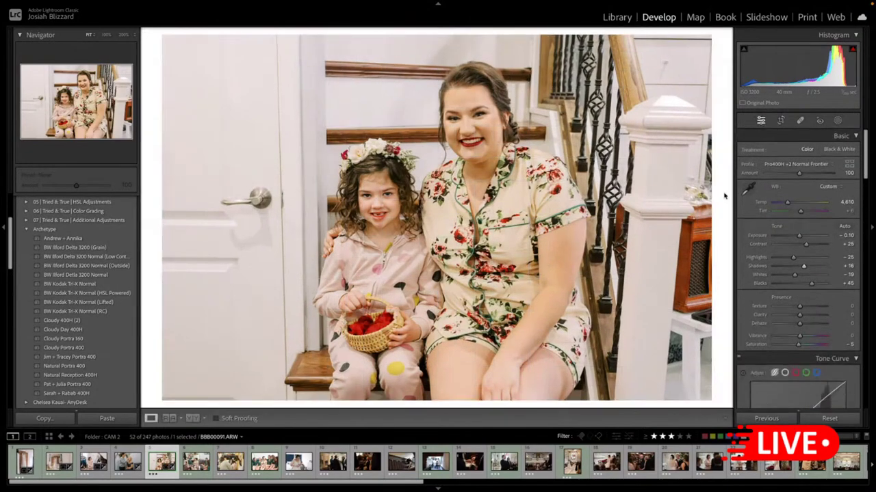
- Paste the develop settings onto the photo of the women around the couch and drinks, and straighten it by 1.27°
key(Right)
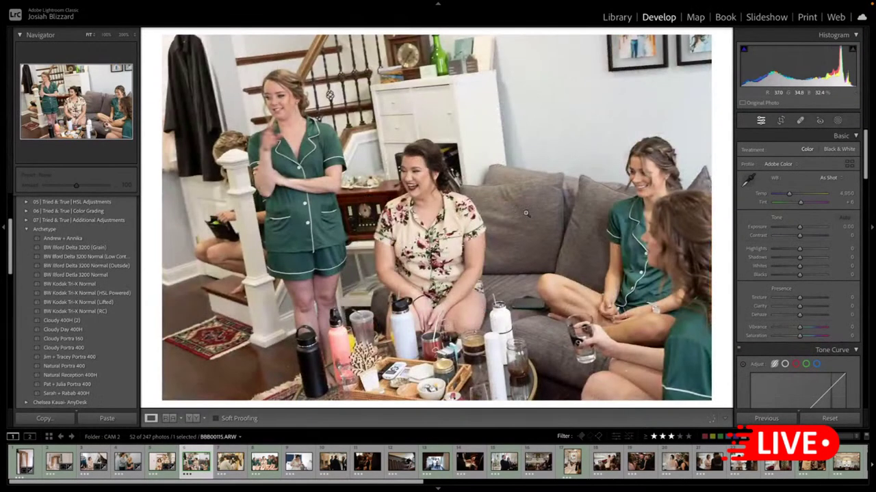
key(ctrl+shift+v)
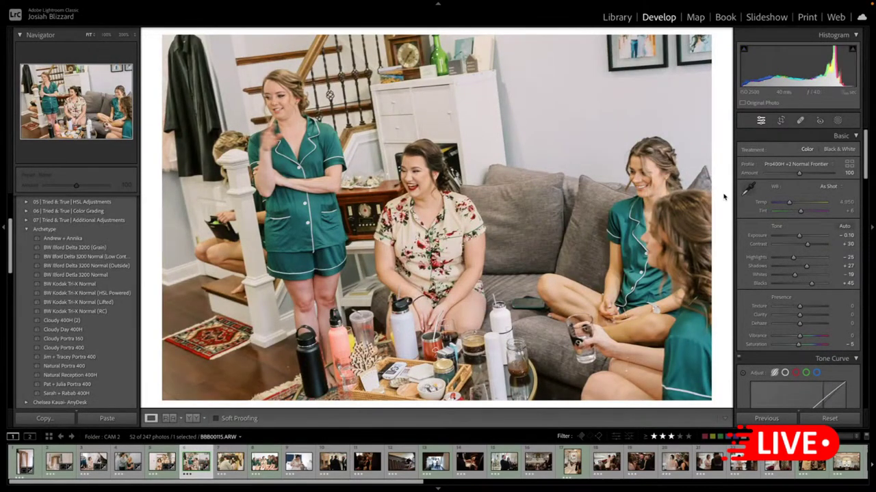
key(r)
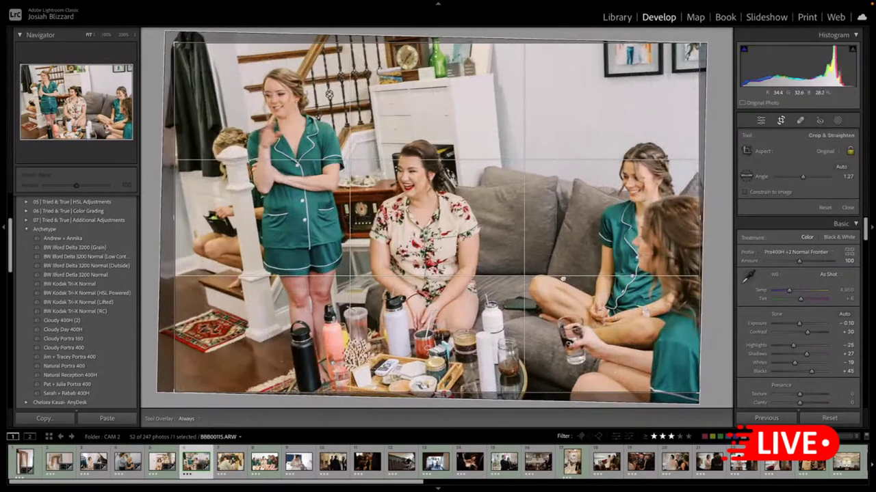
key(Return)
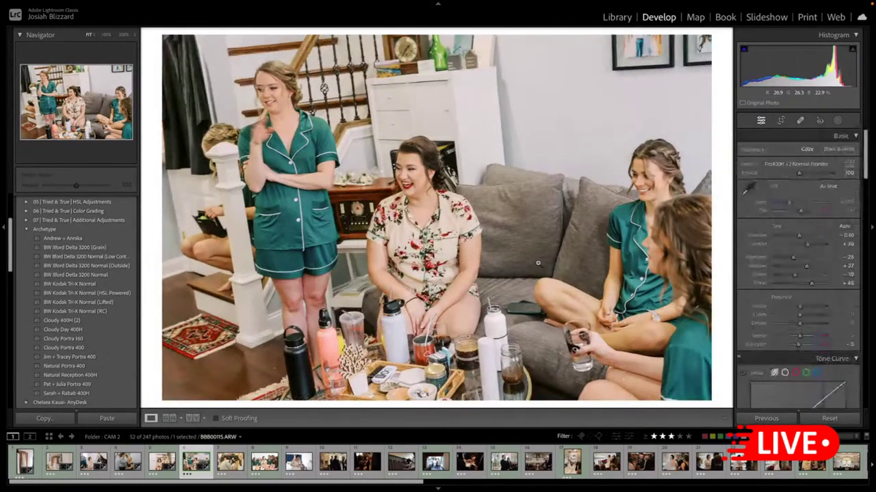
- Paste the develop settings onto the photo of the flower girl facing the stylist, and crop it tighter from the top and sides
key(Right)
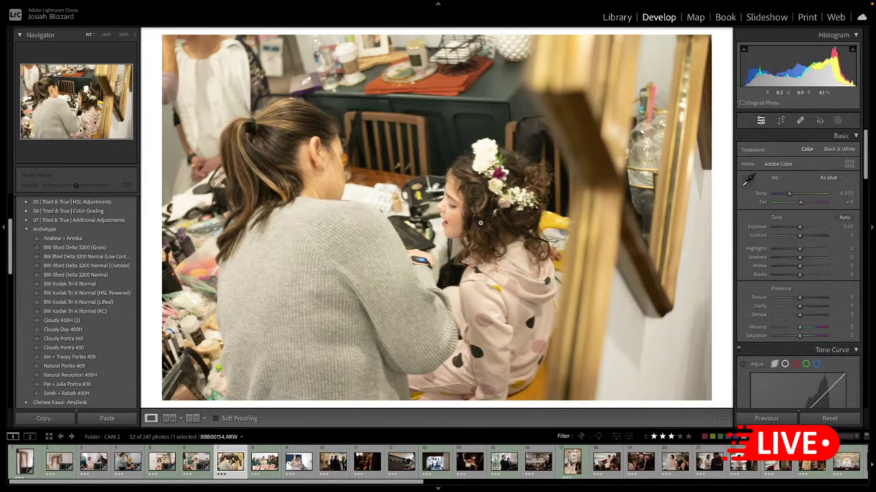
key(ctrl+v)
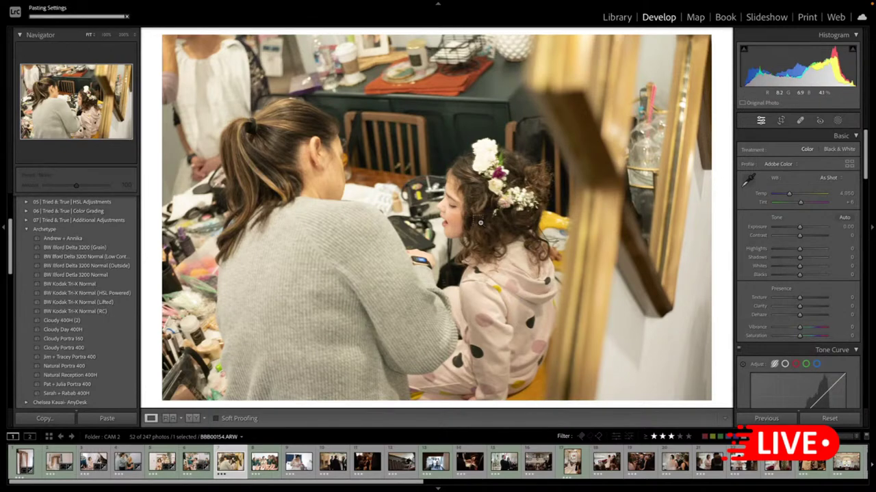
key(r)
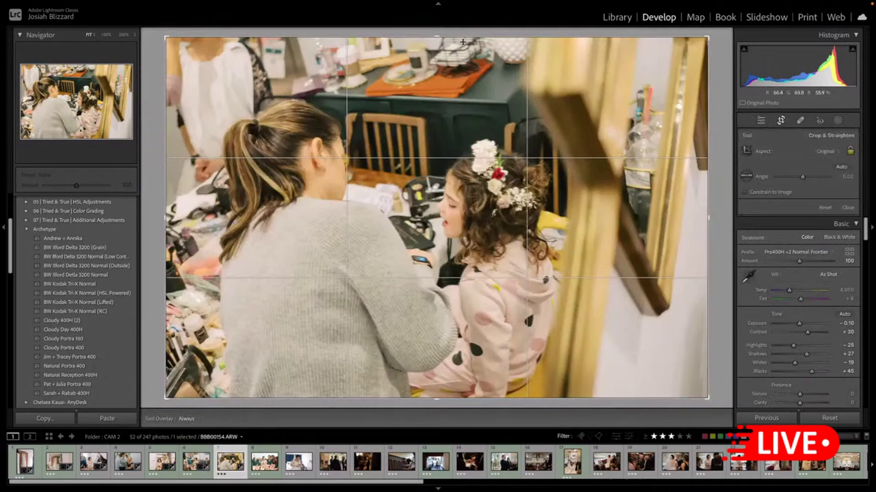
drag(463, 42, 462, 58)
drag(427, 183, 436, 183)
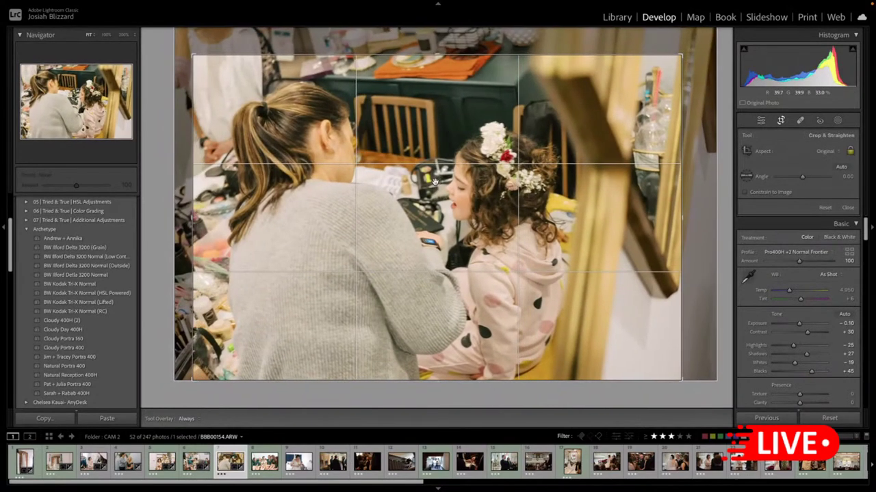
key(Return)
- Paste the develop settings onto the next photo, showing the bride and bridesmaids laughing on the couch
key(Right)
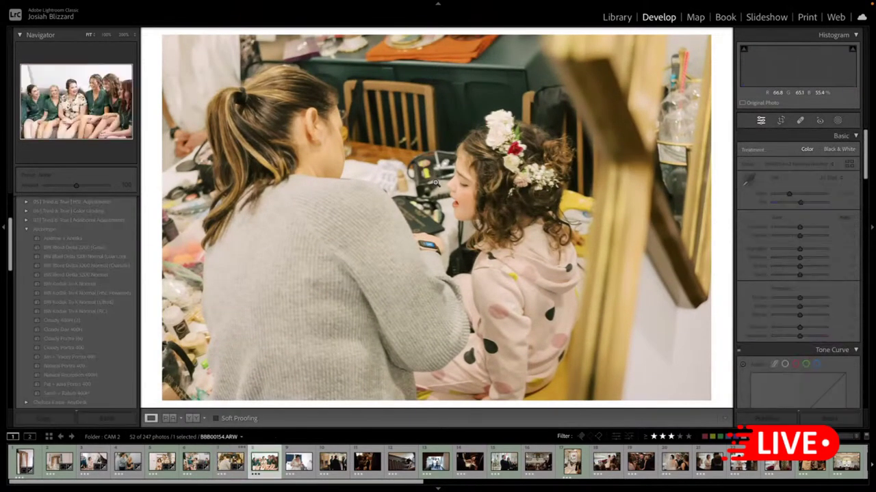
key(ctrl+shift+v)
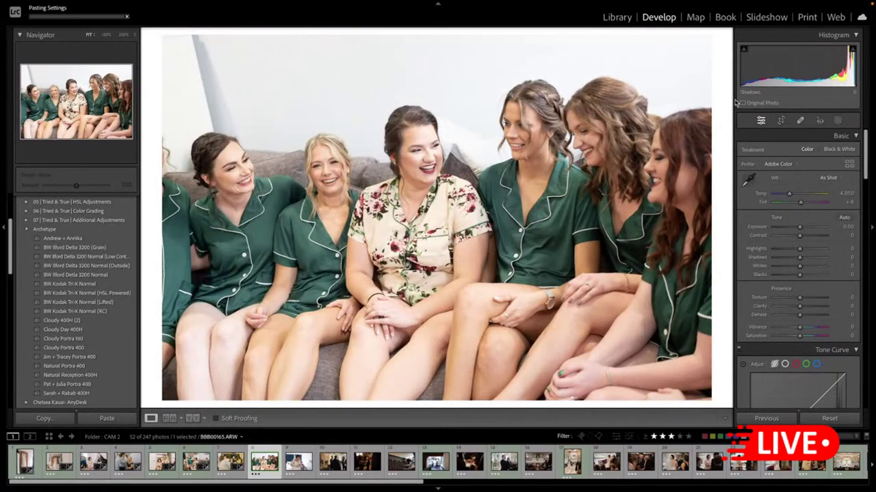
- Straighten the photo of the bride and bridesmaids on the couch by 1.91° and crop it slightly tighter
key(r)
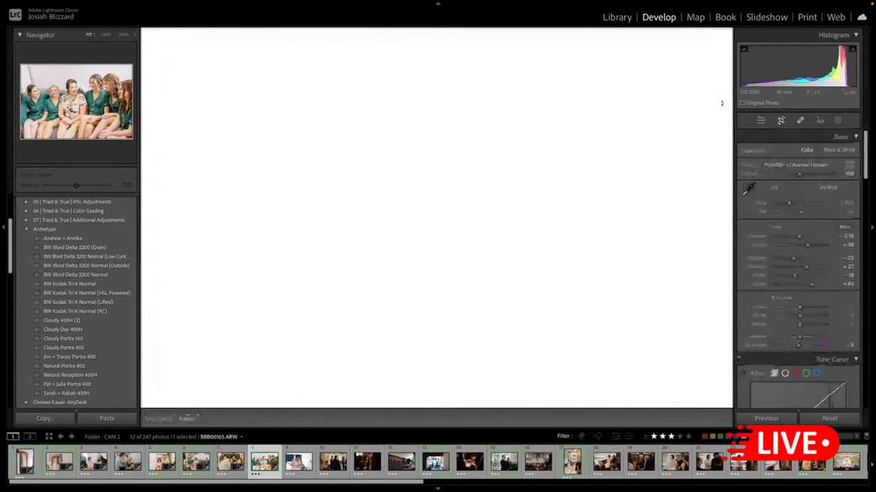
drag(722, 104, 720, 114)
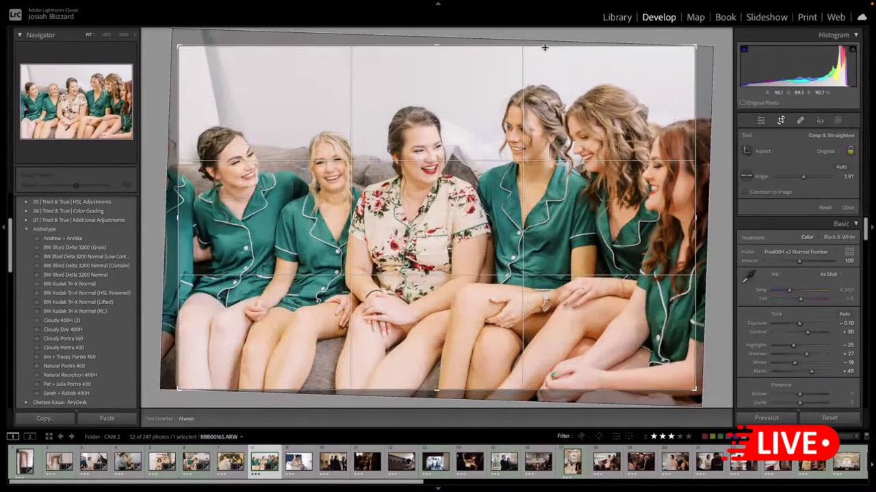
drag(546, 46, 544, 52)
key(r)
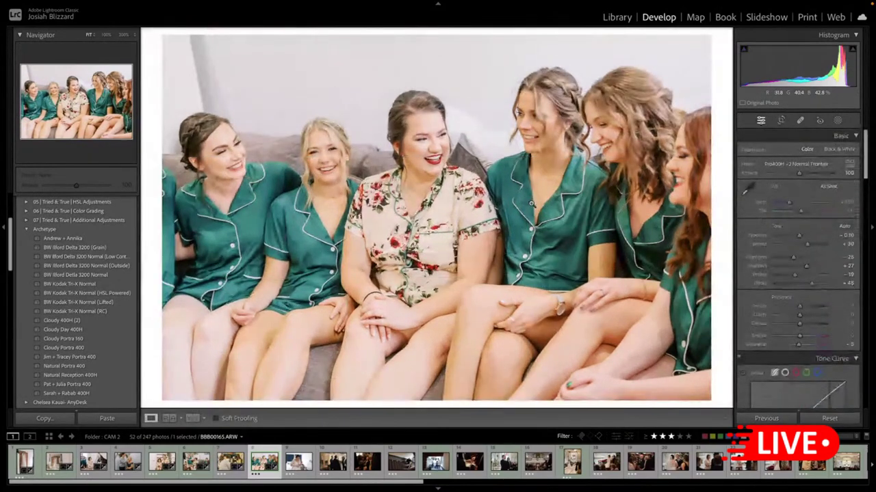
- Lower the exposure of the bride and bridesmaids couch photo to -0.20
key(minus)
key(minus)
key(equal)
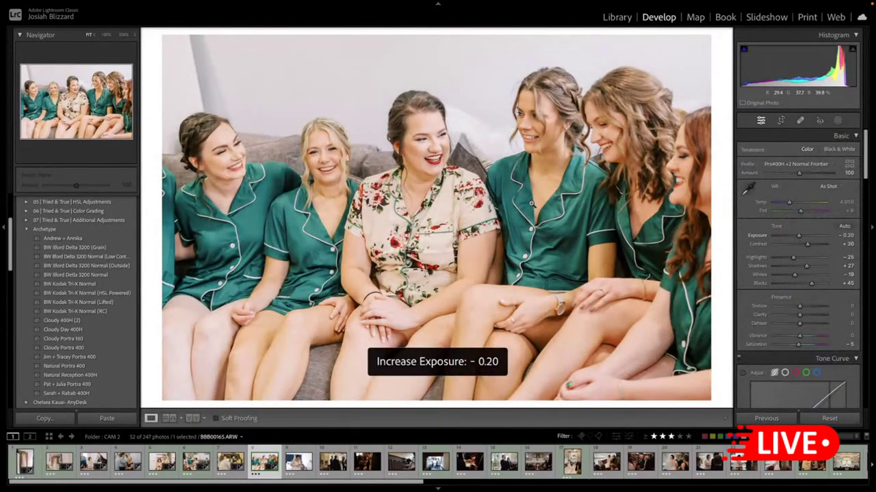
- Paste the develop settings onto the next photo, the bride in her lace dress, and set exposure to 0.00 and shadows to +25
key(Right)
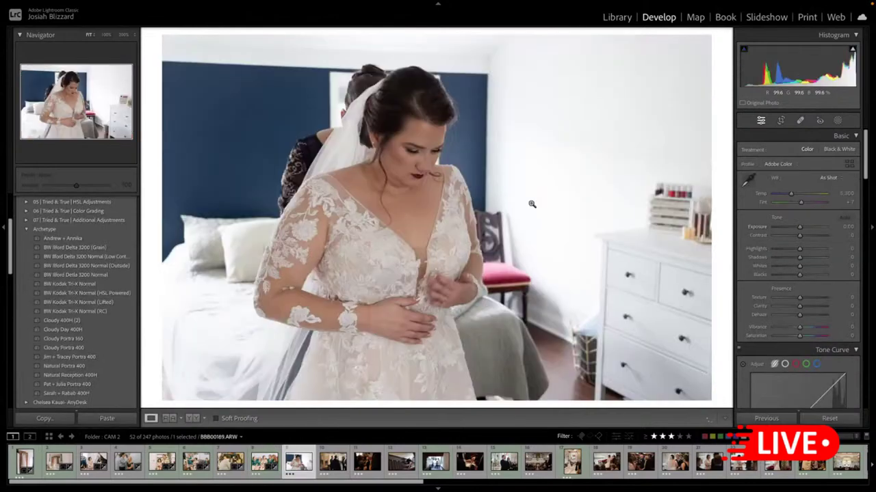
key(ctrl+shift+v)
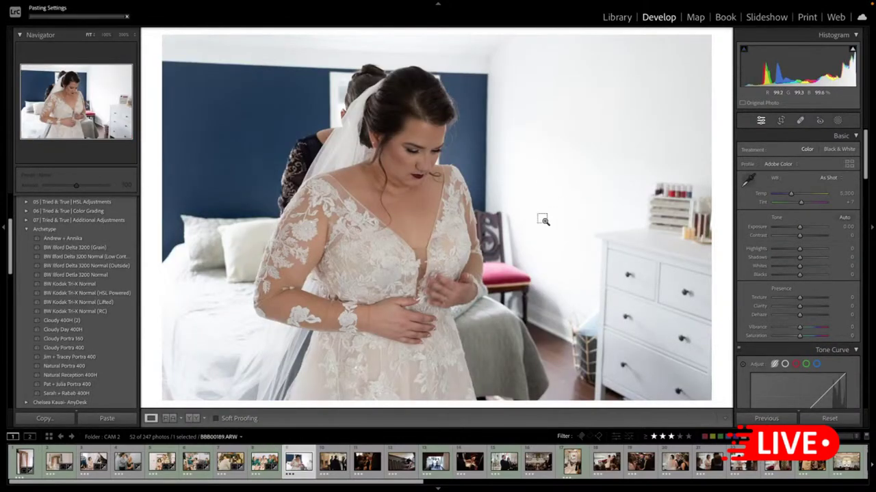
key(r)
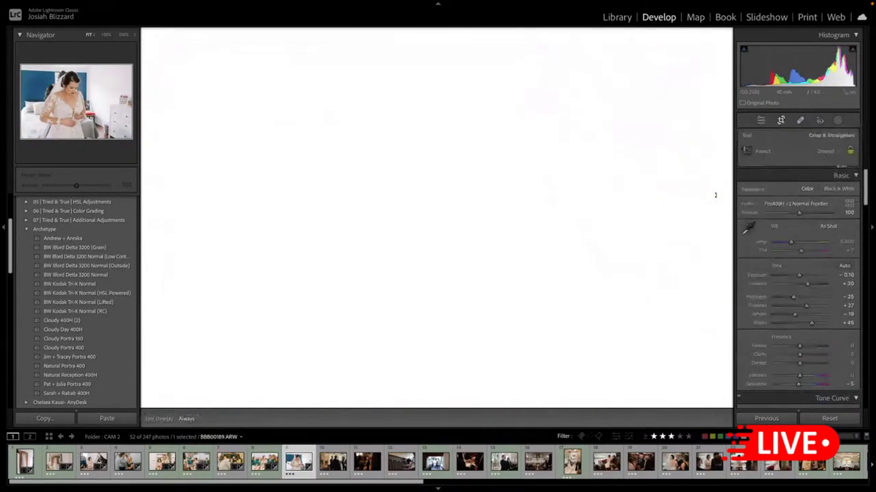
key(Return)
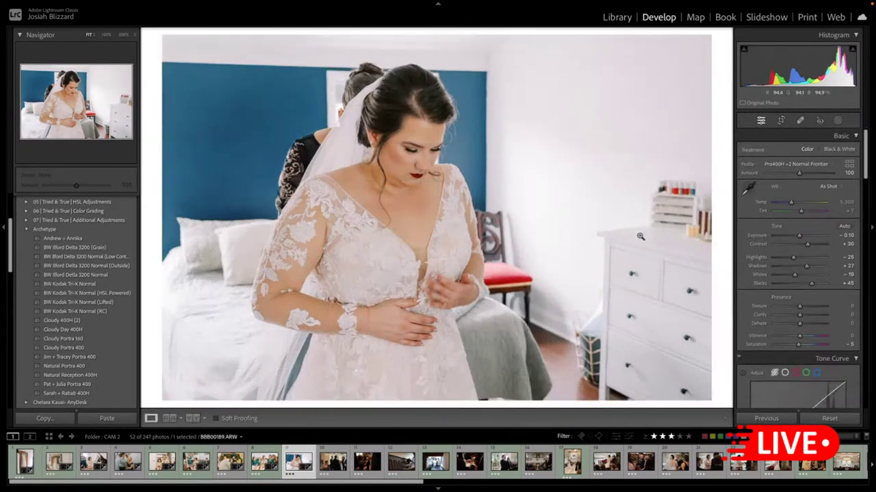
key(equal)
key(equal)
key(minus)
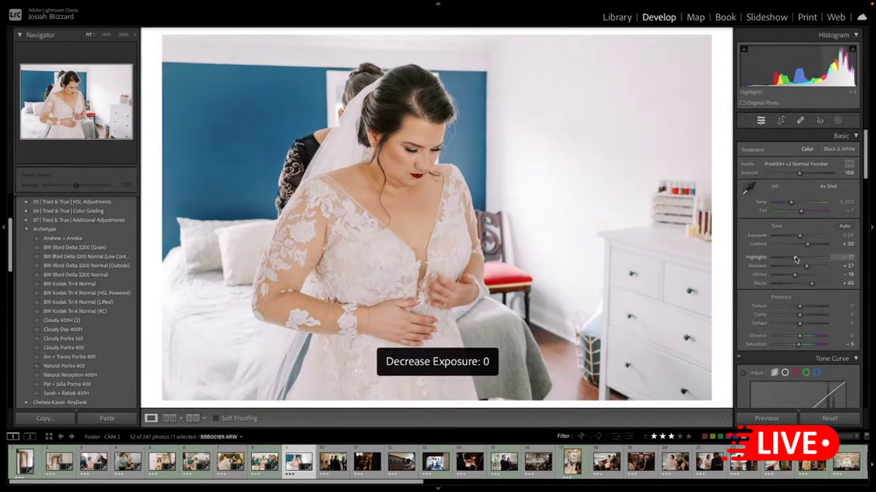
drag(805, 267, 811, 286)
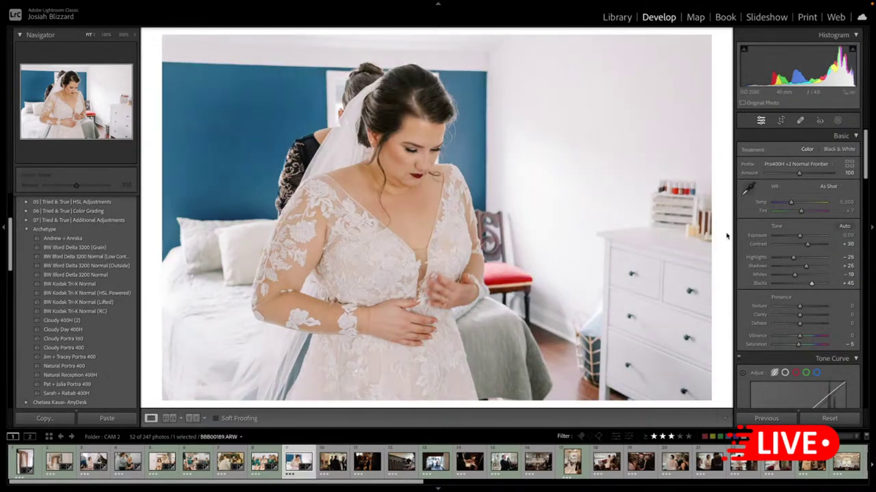
- Paste the develop settings onto the photo of the men by the chapel doors, and crop it in from the door side, top and bottom
key(Right)
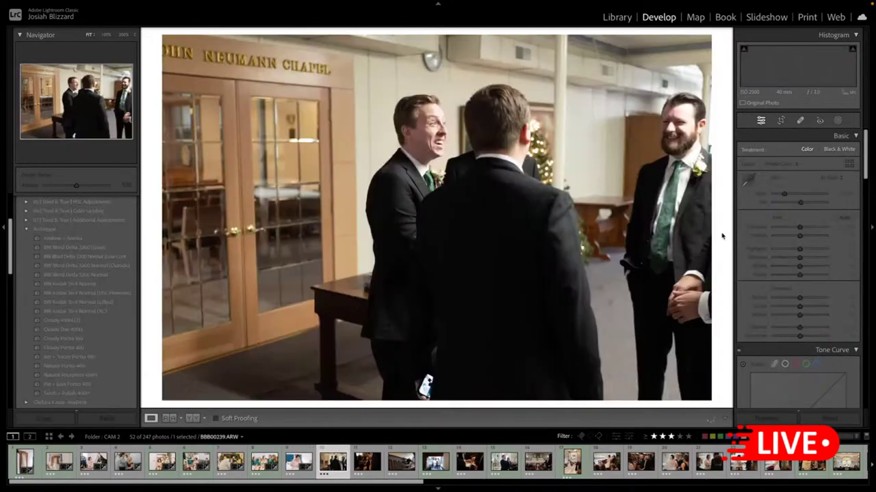
key(ctrl+shift+v)
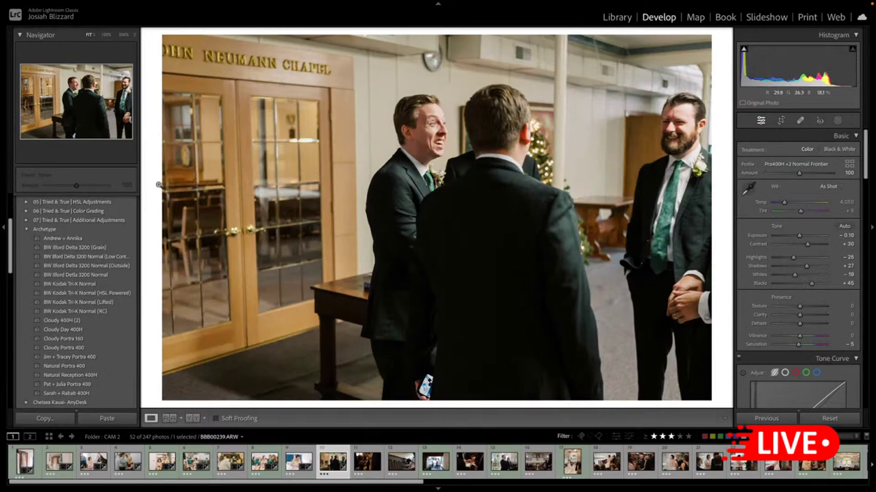
key(r)
drag(164, 185, 217, 180)
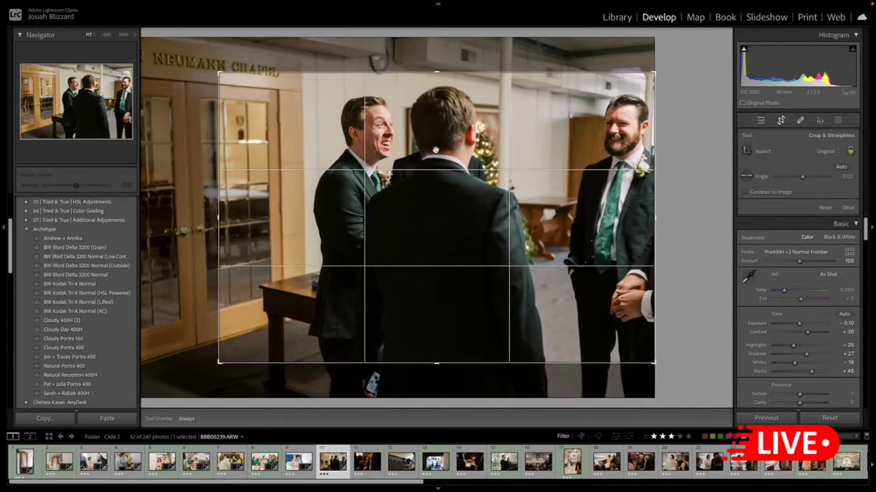
drag(436, 149, 427, 161)
key(r)
key(r)
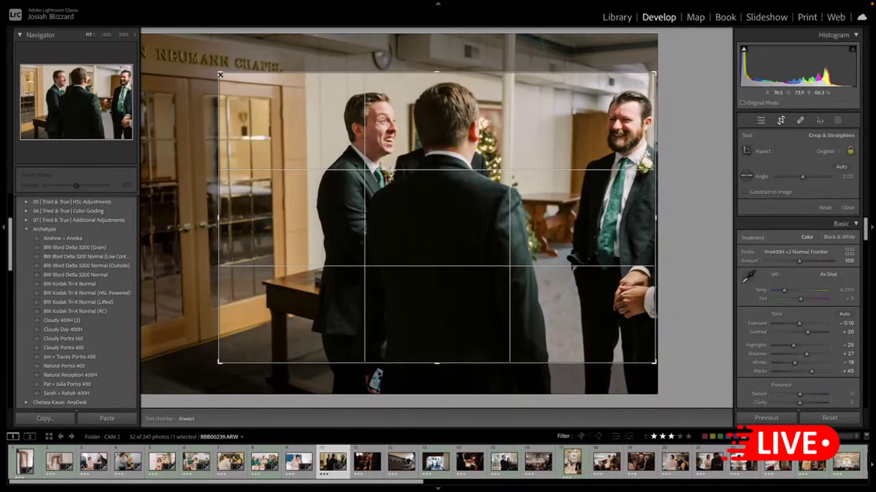
drag(219, 74, 214, 69)
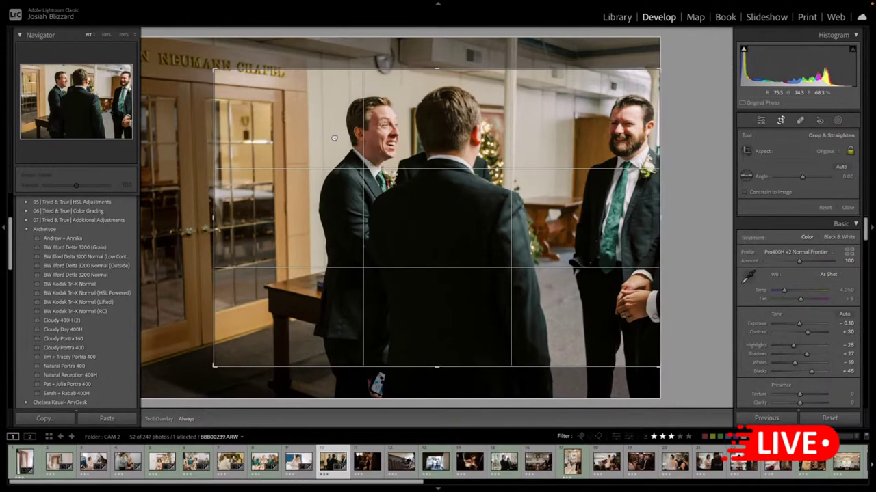
key(r)
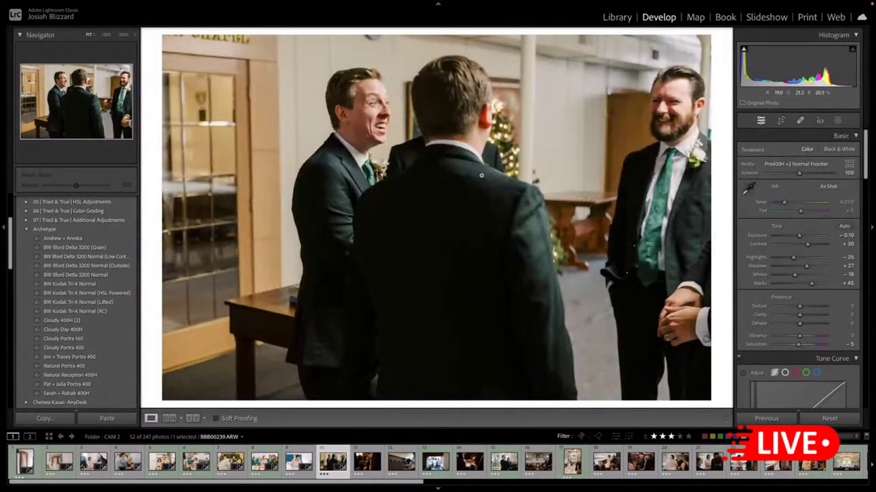
- Paste the develop settings onto the dark photo of the boy having his jacket adjusted, and set exposure to +0.90 and temperature to 3,086
key(Right)
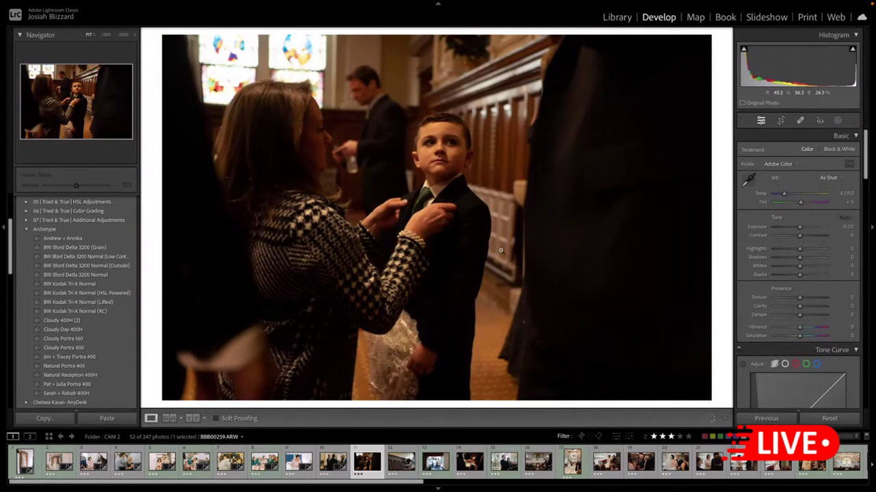
key(ctrl+shift+v)
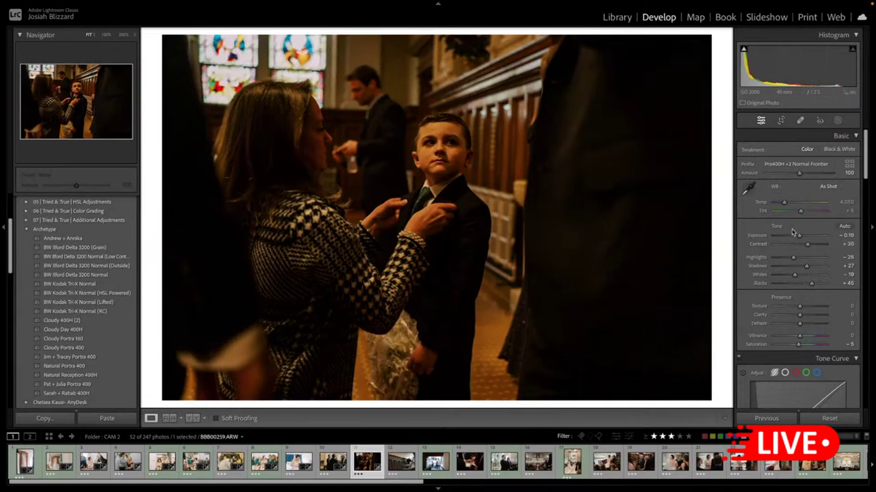
drag(799, 236, 805, 236)
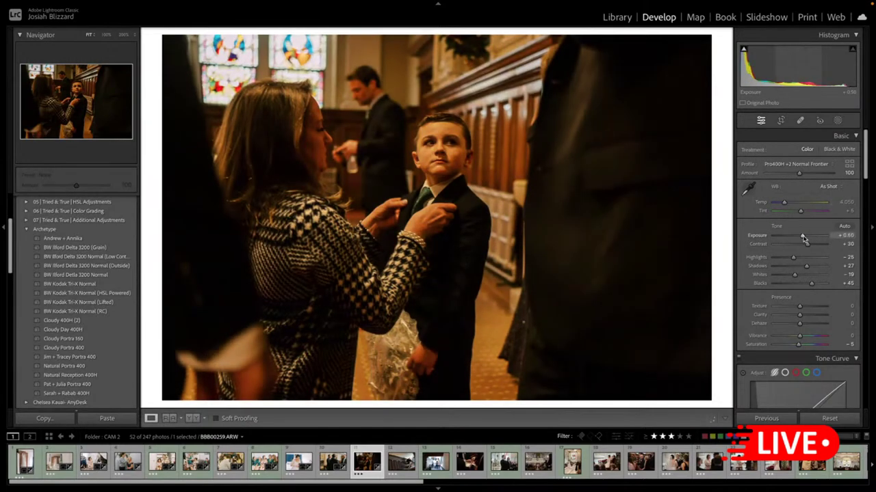
drag(784, 202, 780, 204)
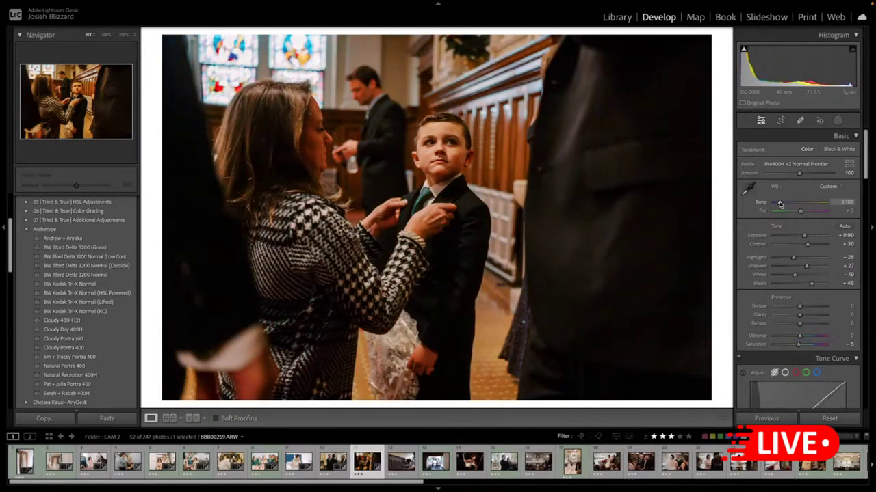
- Straighten the boy's photo by -1.67° and crop it tighter around him and the woman
key(r)
drag(711, 226, 685, 222)
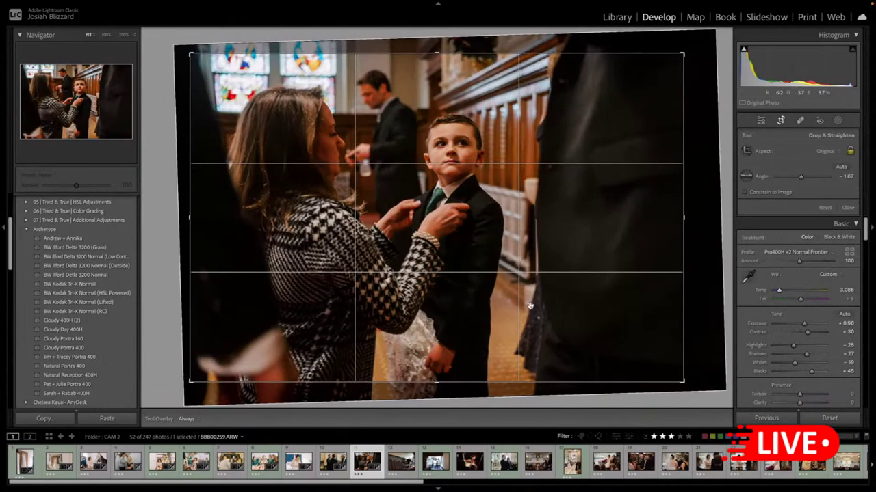
key(r)
- Set the boy's photo to highlights -3, shadows +26, whites -9, blacks +54 and exposure +1.10
mouse_move(806, 266)
mouse_down()
mouse_move(798, 258)
mouse_move(796, 276)
mouse_move(815, 284)
mouse_move(807, 269)
mouse_up()
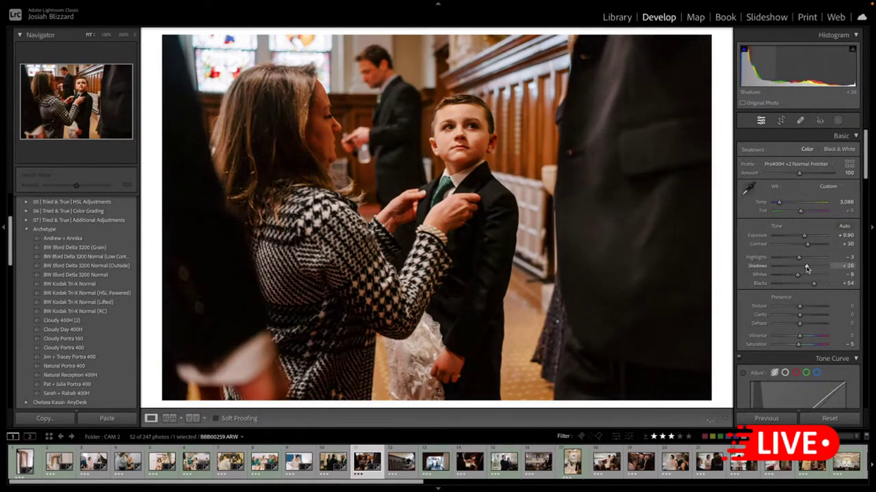
key(equal)
key(equal)
key(minus)
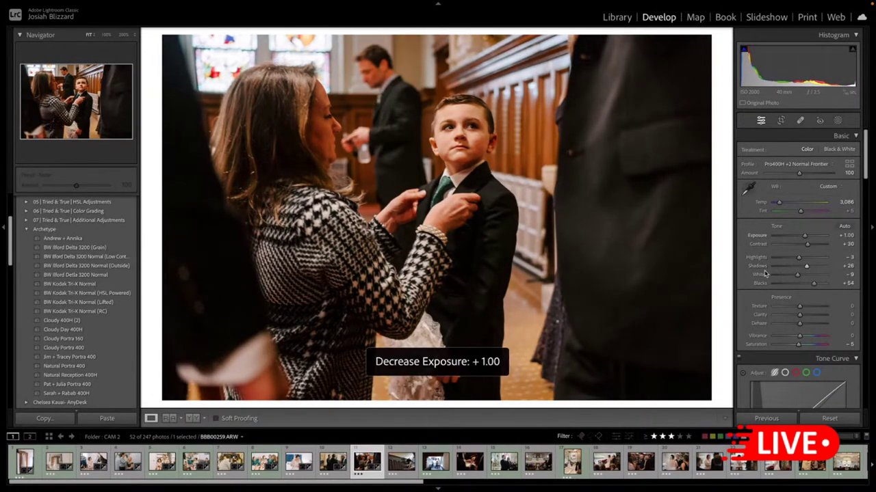
key(equal)
- Apply noise reduction to the boy's photo with luminance 21 and contrast 12
scroll(754, 310, down, 15)
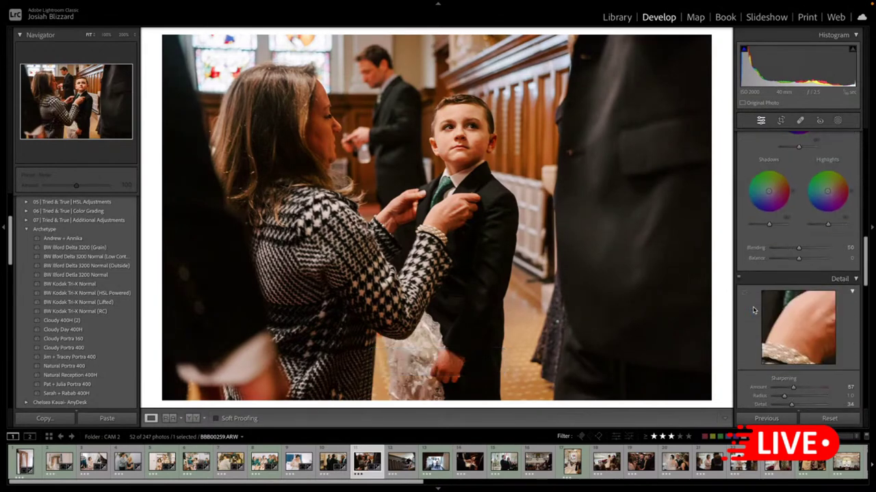
drag(779, 277, 783, 277)
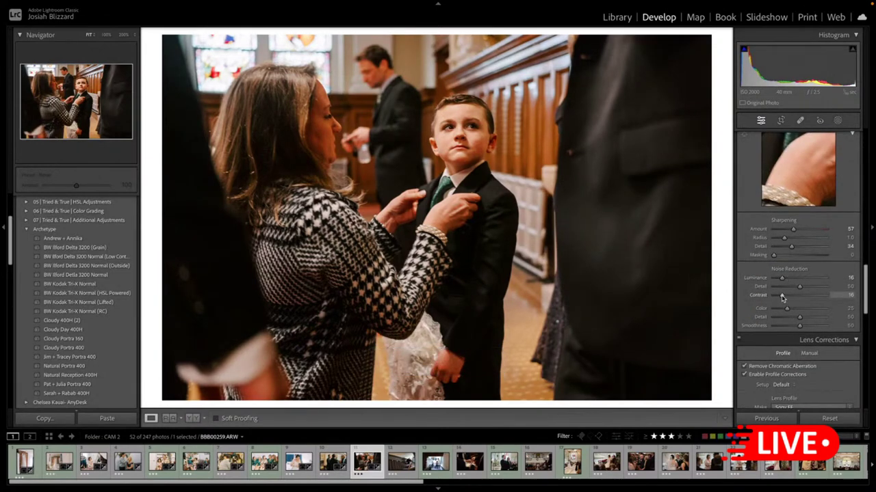
click(785, 279)
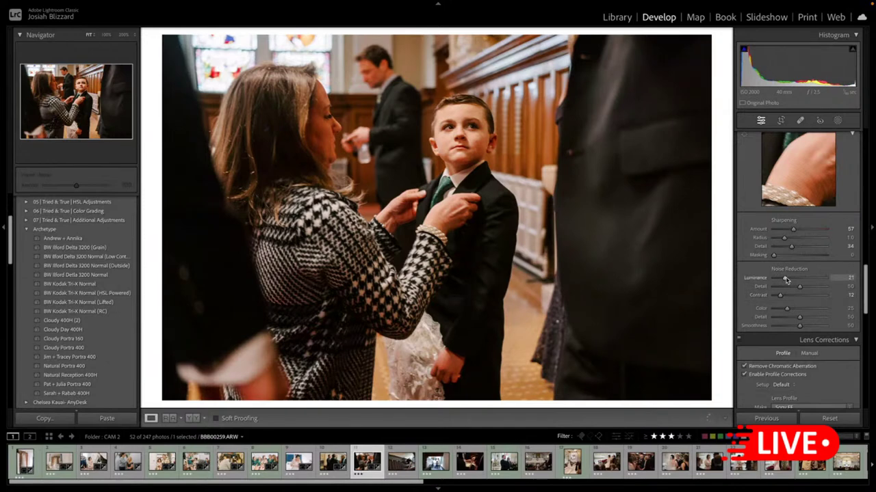
scroll(785, 279, up, 10)
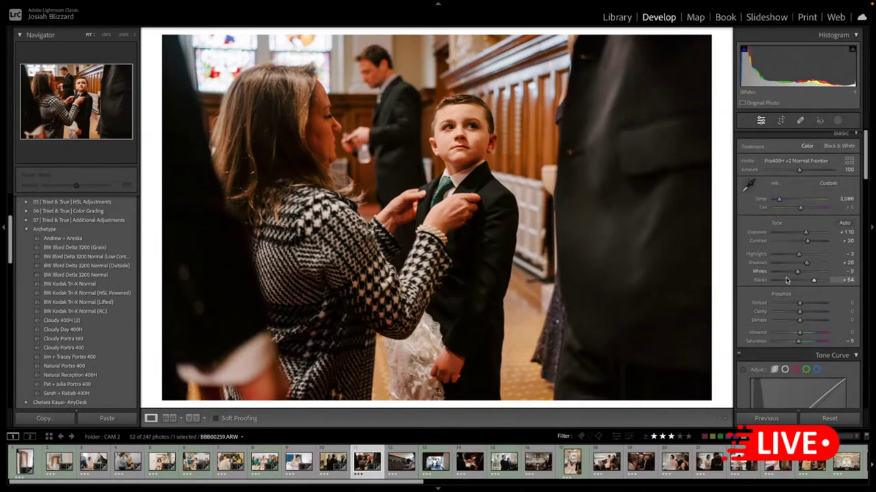
scroll(786, 280, up, 4)
scroll(747, 211, up, 1)
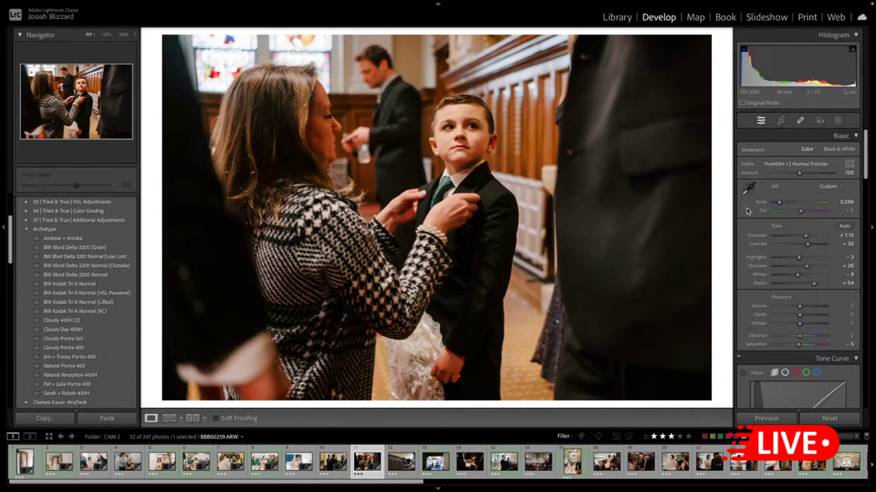
- Copy the develop settings from the boy's photo and paste them onto the next photo, showing two women at the foot of the stairs
key(ctrl+shift+c)
key(Return)
key(Right)
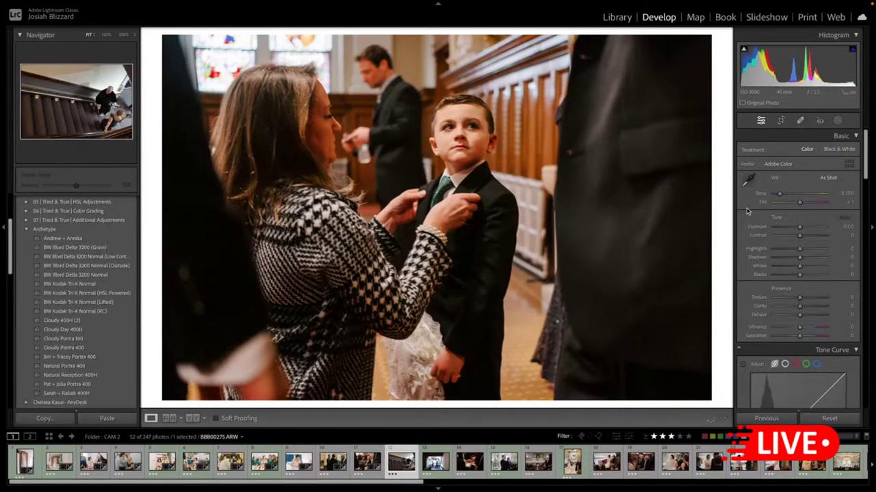
key(ctrl+shift+v)
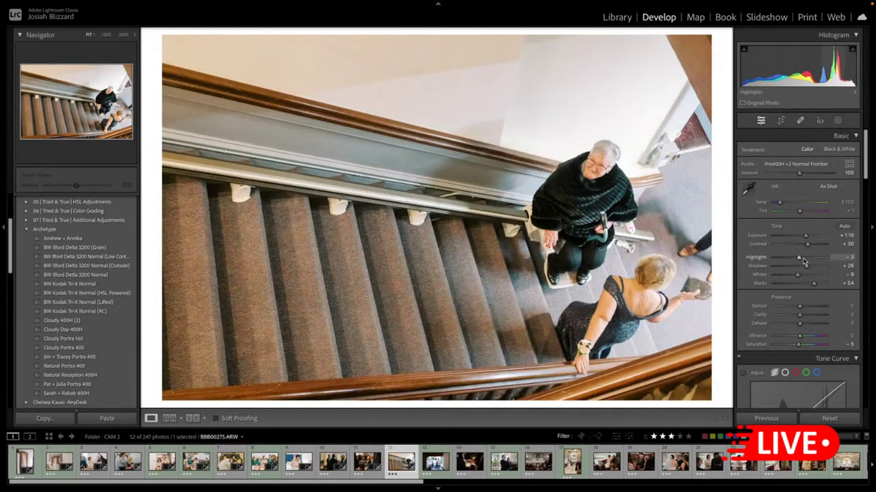
- Set the stairs photo's exposure to +0.55, highlights to -17, shadows to +22 and blacks to +44
drag(805, 266, 801, 266)
drag(805, 235, 810, 287)
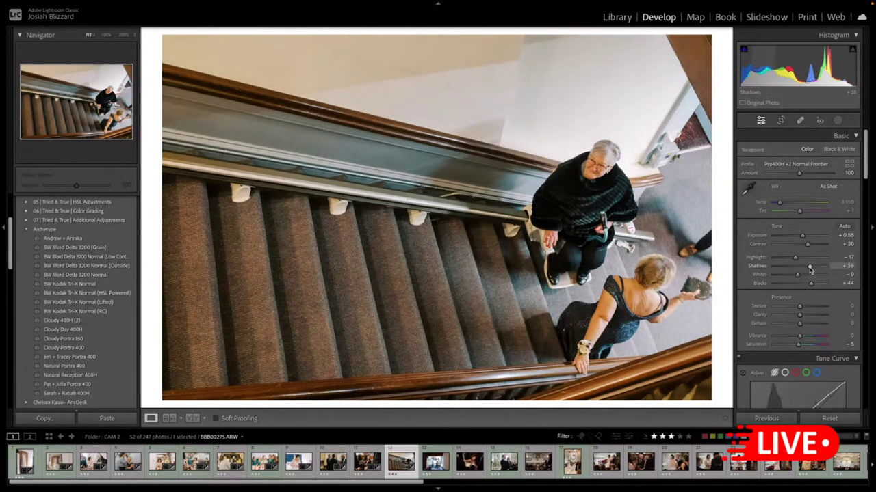
drag(806, 268, 804, 268)
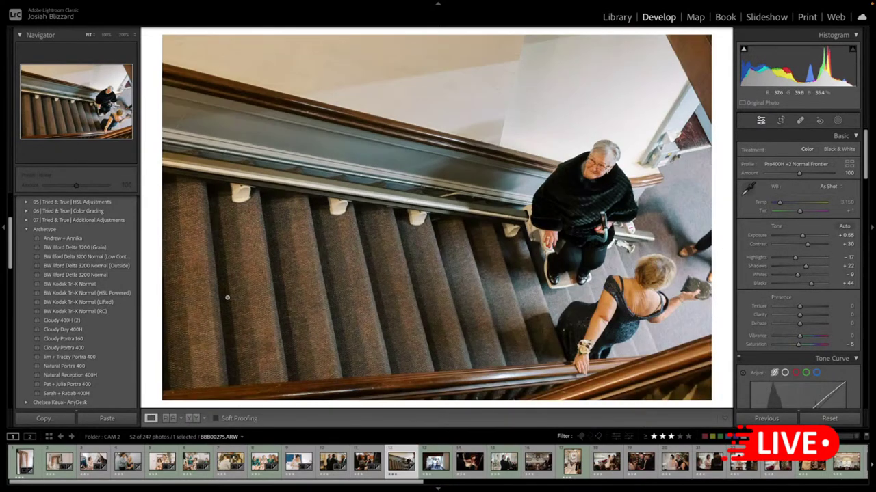
- Crop the stairs photo slightly tighter from the upper edge and the side opposite the two women
key(r)
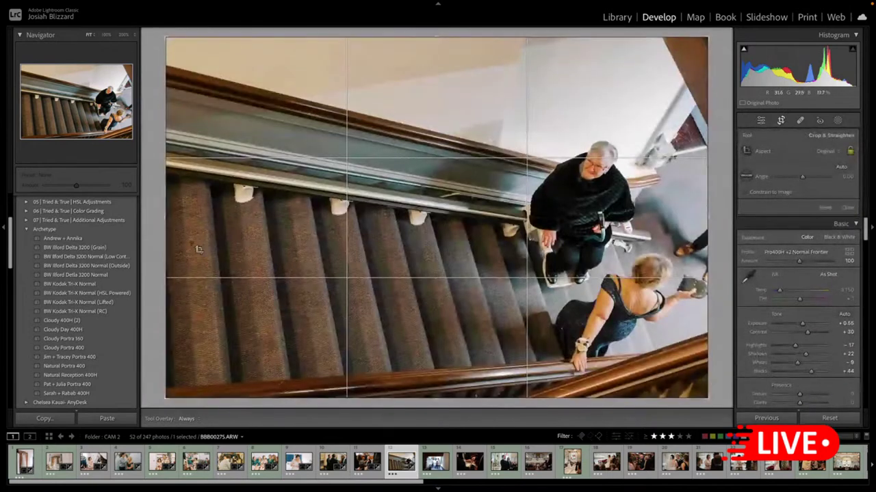
drag(166, 40, 180, 48)
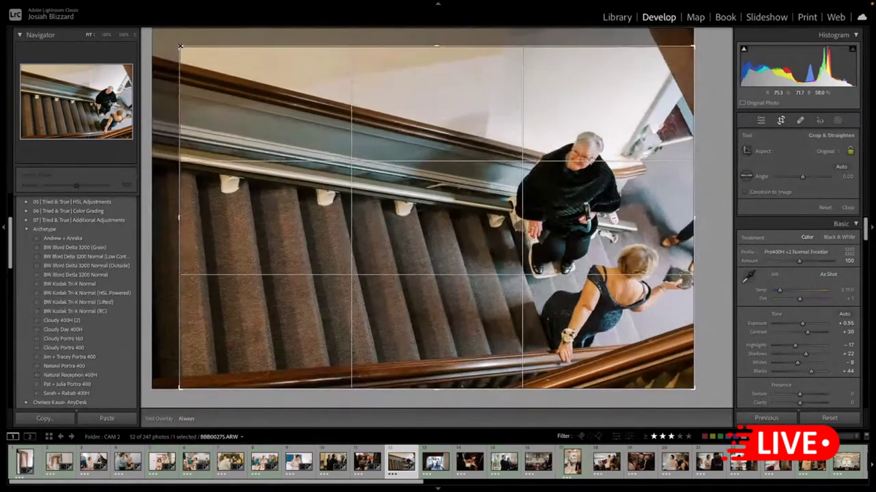
key(Return)
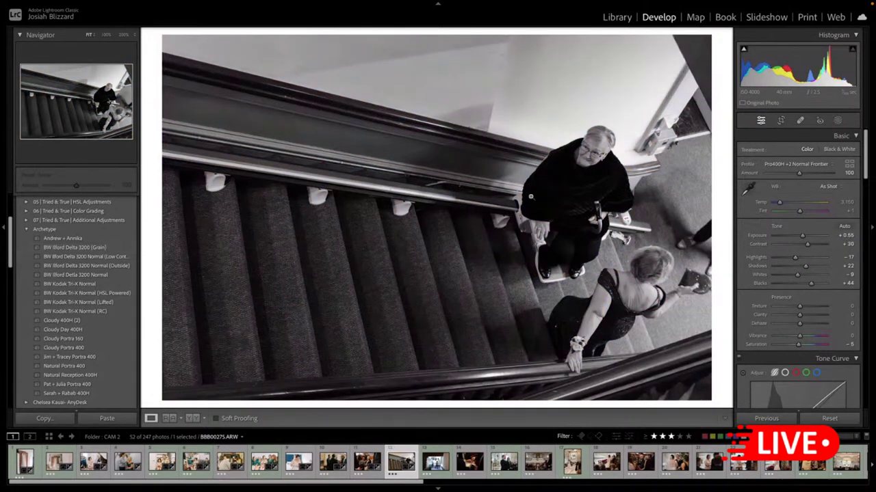
- Paste the copied develop settings onto the next photo, showing the bride crossing the hall below the stairs, and lower its exposure to 0.00
key(Right)
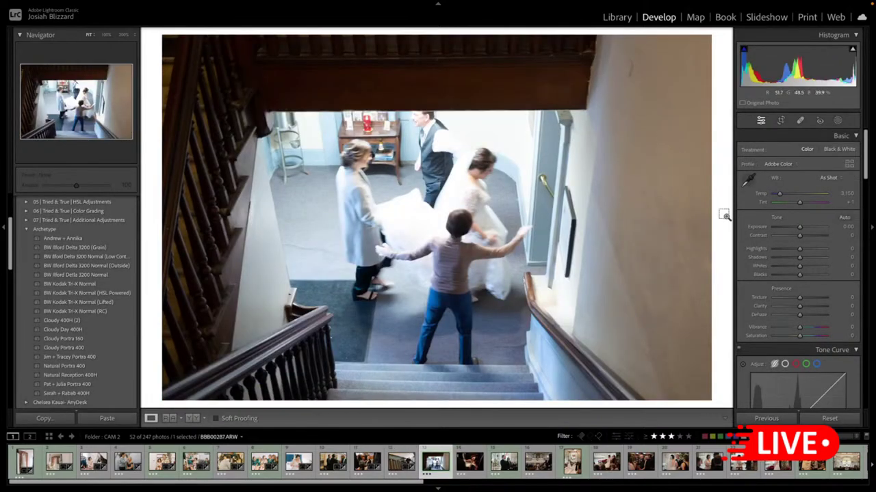
key(super+v)
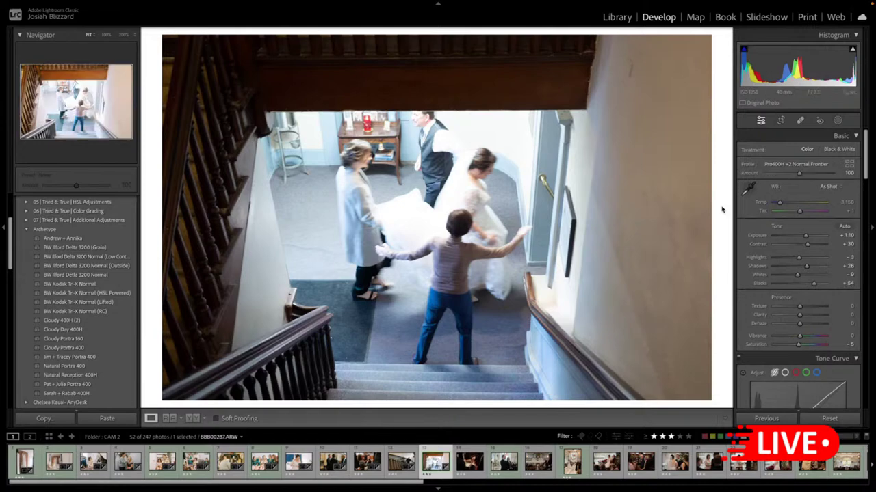
key(minus)
key(minus)
key(minus)
key(minus)
key(minus)
key(minus)
key(minus)
key(minus)
key(minus)
key(minus)
key(minus)
key(minus)
key(minus)
key(minus)
key(minus)
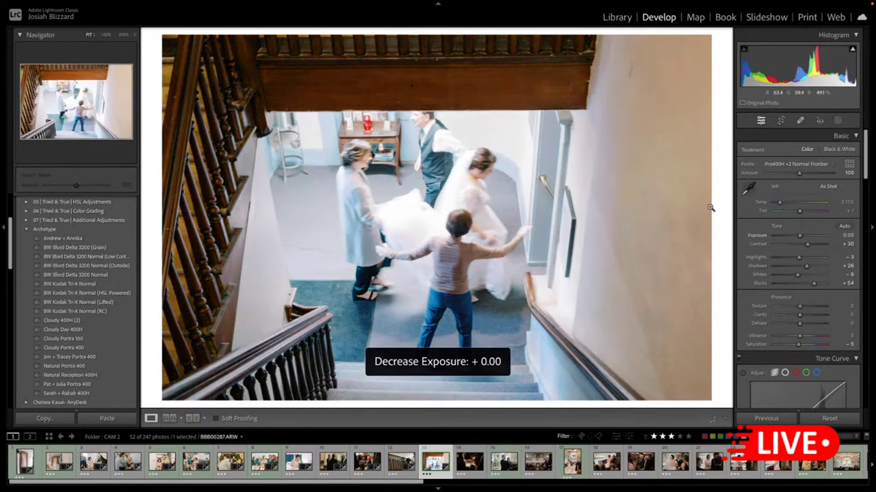
- Set the hall photo's highlights to -39, shadows to +17, temperature to 3,390 and exposure to -0.90
mouse_move(798, 257)
mouse_down()
mouse_move(786, 261)
mouse_move(804, 267)
mouse_up()
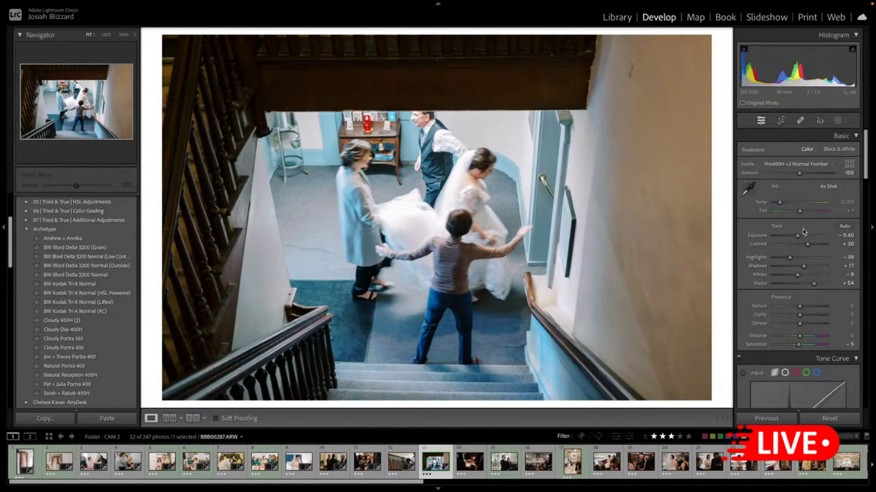
drag(790, 204, 782, 204)
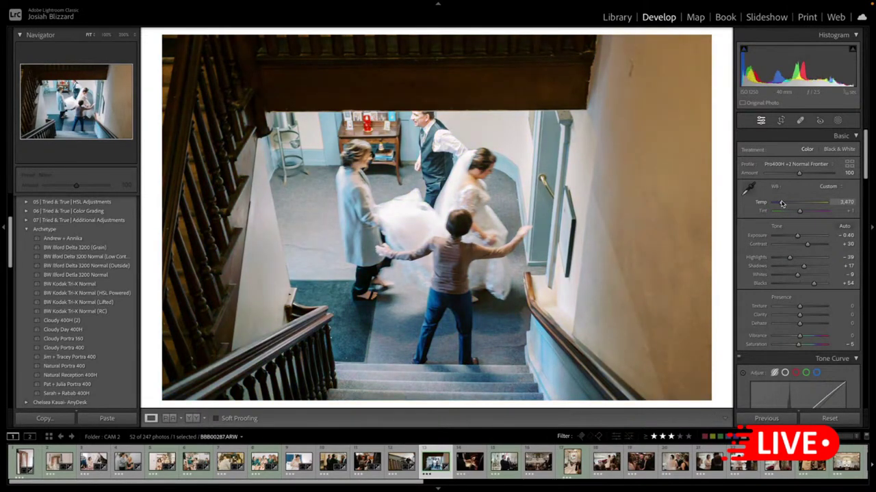
key(minus)
key(minus)
key(minus)
key(equal)
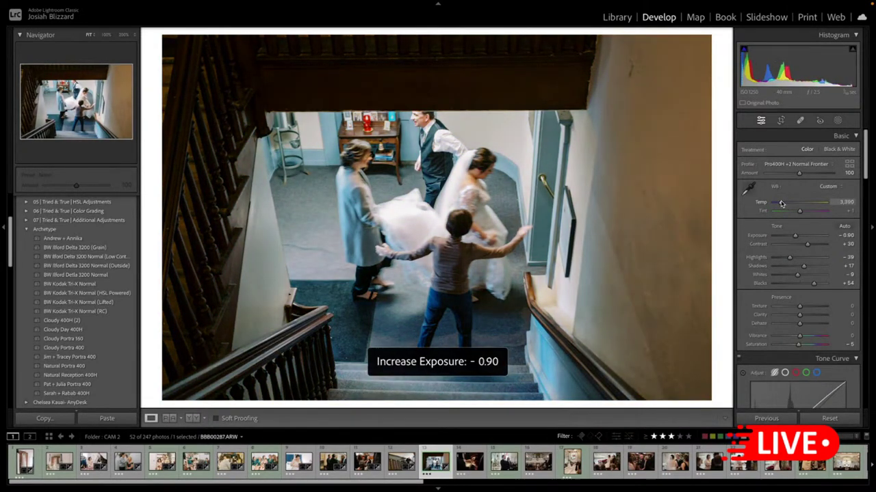
- Apply the Cloudy Day 400H preset to the next photo, showing hands exchanging rings, and raise its exposure to +0.70
key(Right)
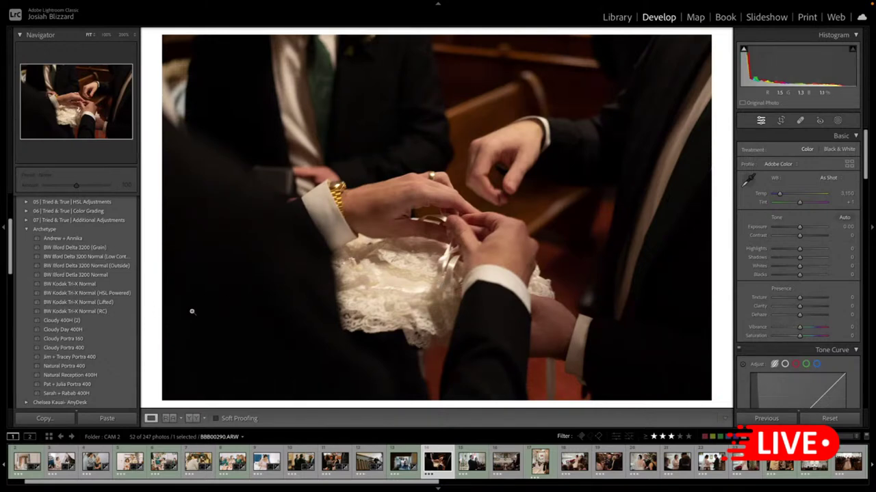
click(98, 334)
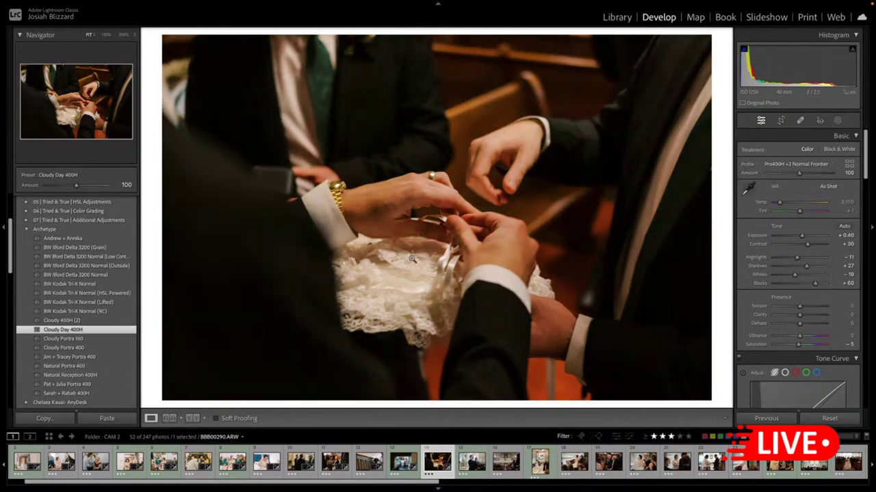
key(equal)
key(equal)
key(equal)
key(minus)
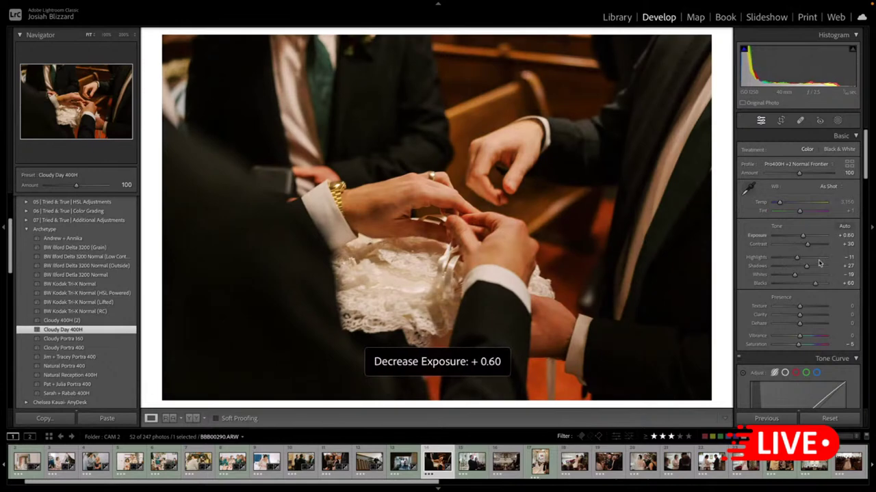
key(equal)
- Set the ring photo's highlights to -9, shadows to +27 and temperature to 2,850, and move on to the next photo
drag(806, 266, 805, 269)
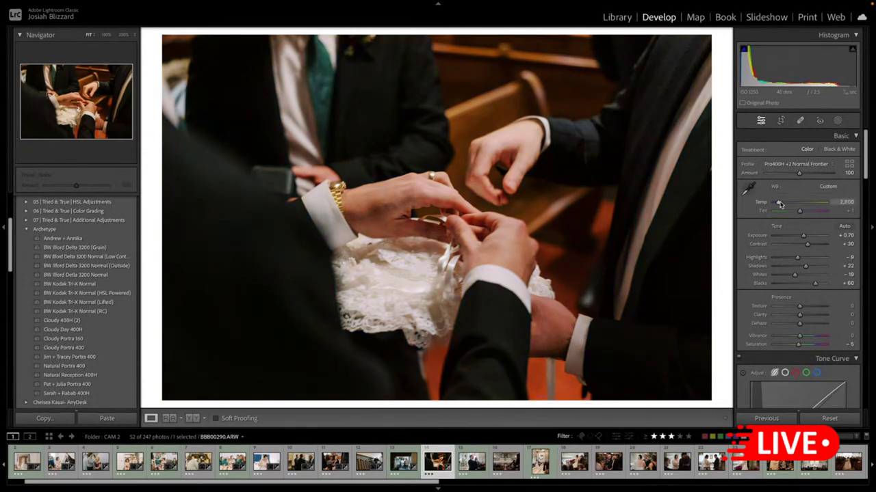
drag(780, 204, 782, 204)
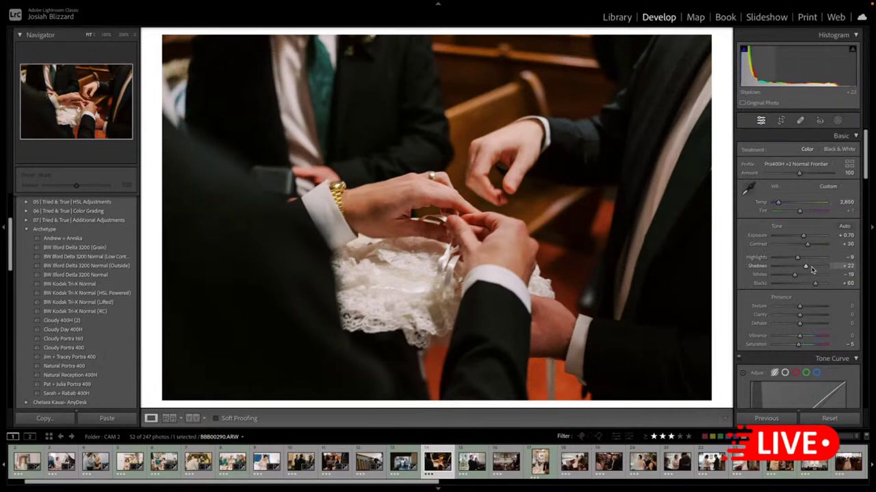
key(Up)
key(Up)
key(Down)
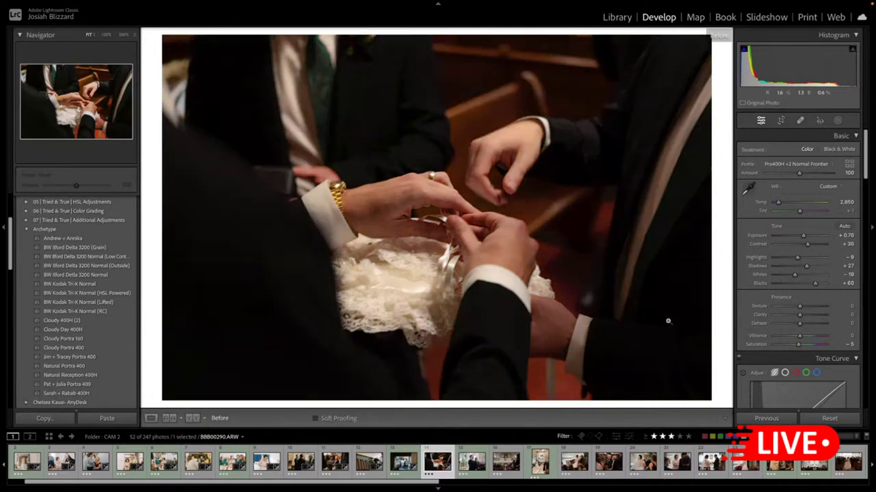
key(Right)
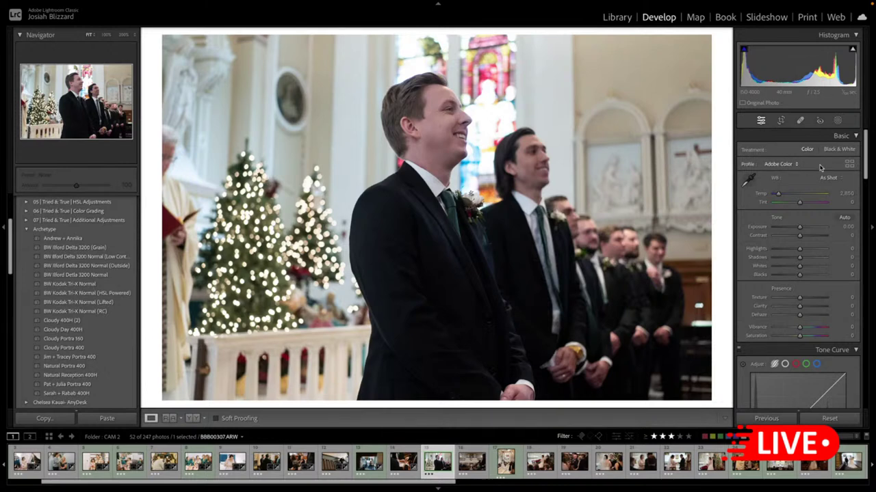
- Browse the Fujifilm Pro Normal profiles and apply Pro400H 0 Normal Frontier to the photo of the smiling groom
click(842, 164)
click(850, 165)
click(849, 164)
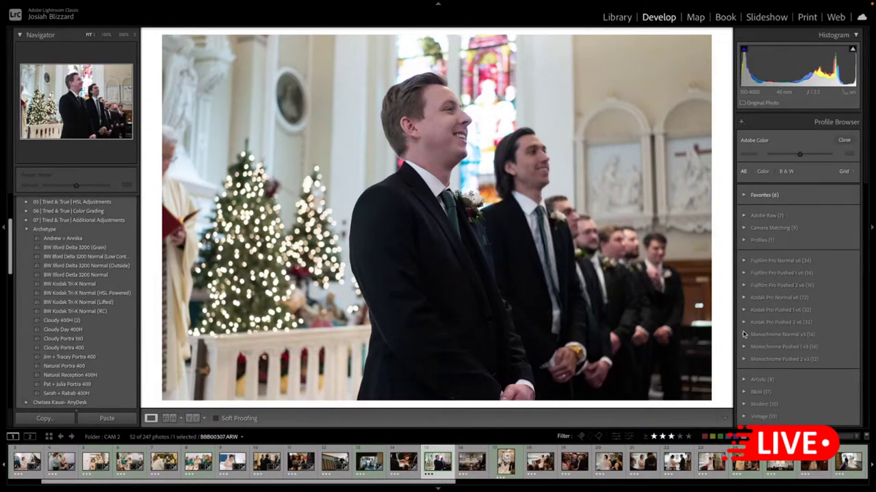
click(743, 264)
scroll(766, 328, down, 5)
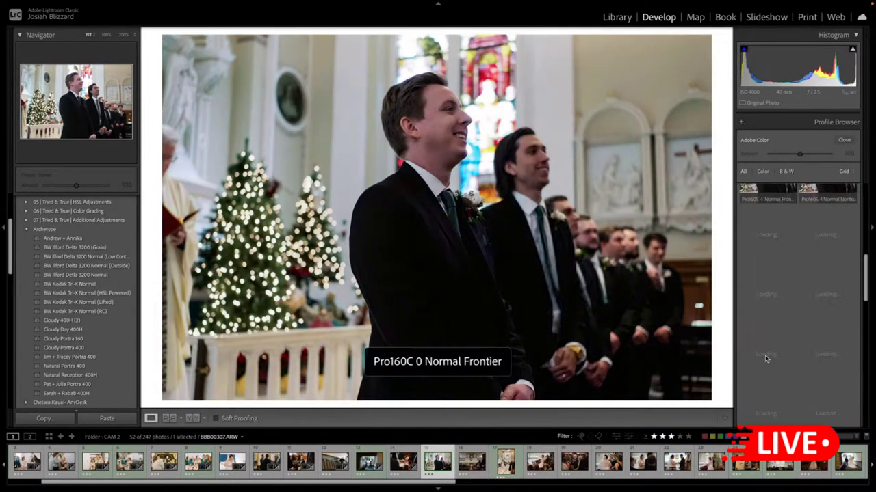
scroll(766, 359, up, 4)
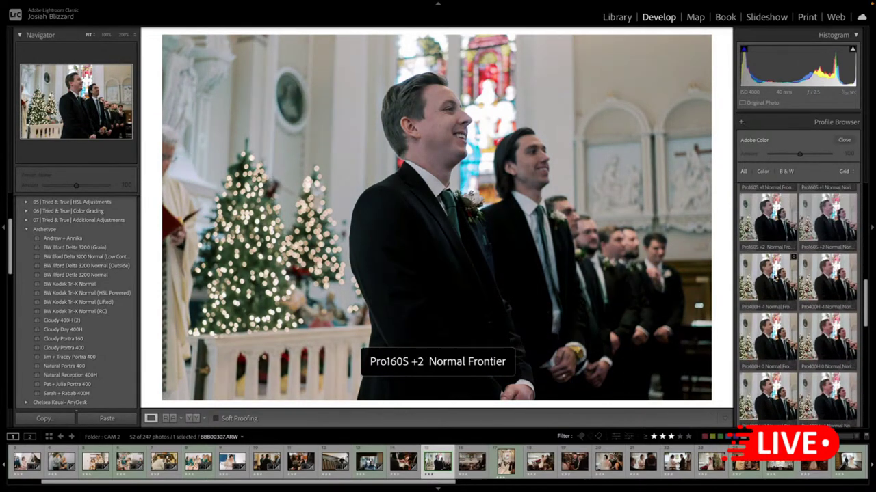
click(792, 290)
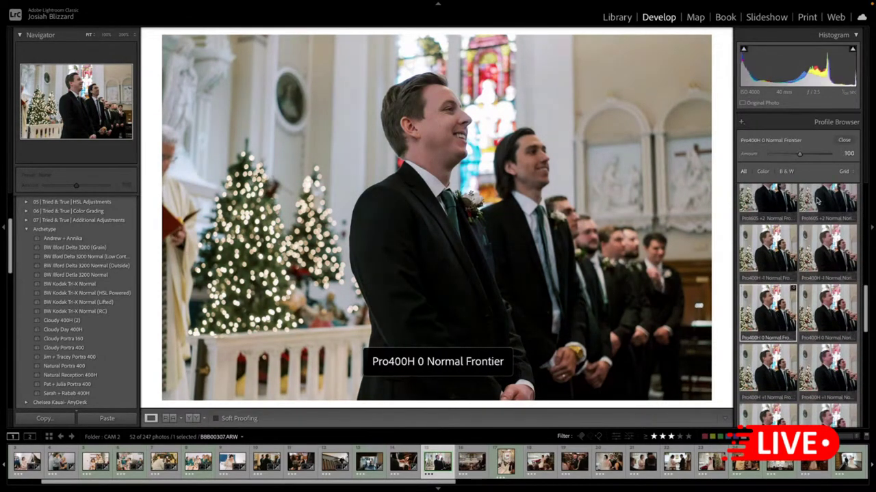
click(844, 141)
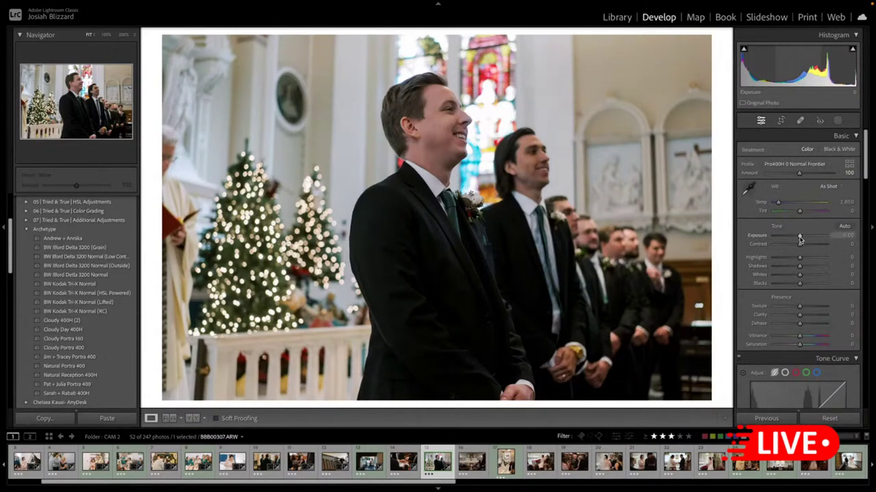
- Set the groom photo's exposure to +0.65, highlights to -32, shadows to +2 and temperature to 2,961, comparing it with the original
drag(802, 239, 805, 268)
drag(777, 203, 779, 203)
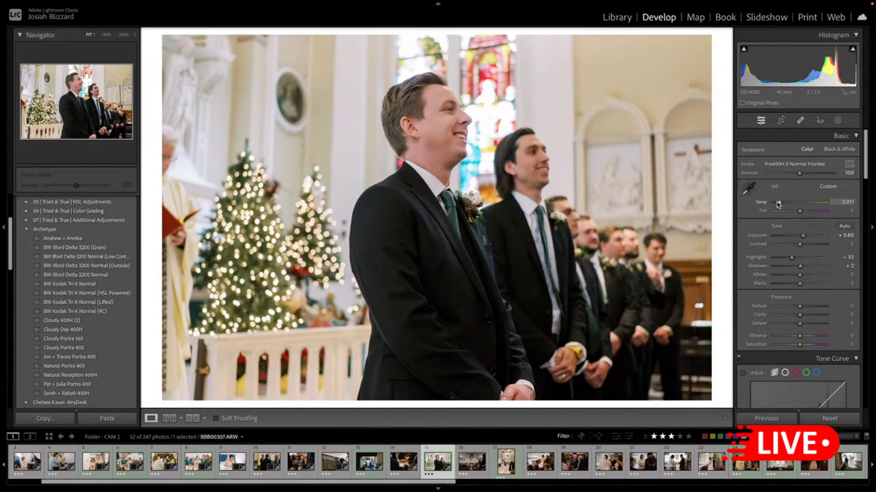
key(backslash)
key(backslash)
drag(777, 203, 777, 204)
drag(777, 203, 777, 203)
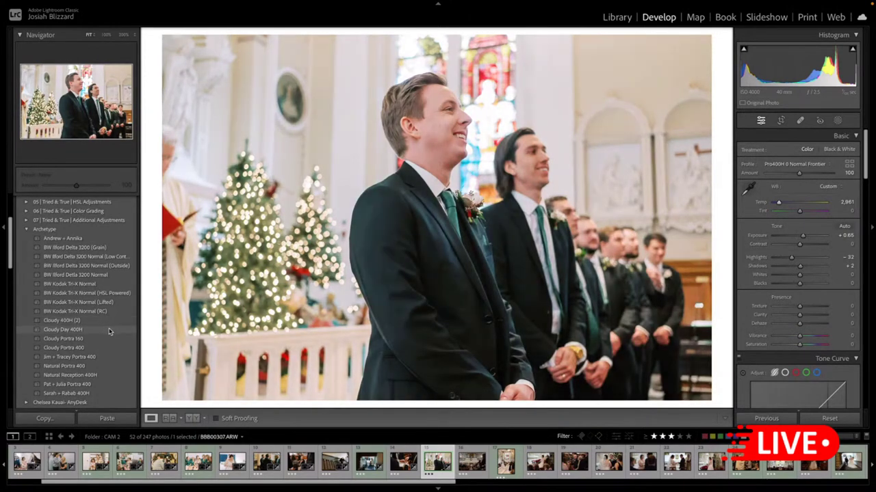
- Apply the Cloudy Day 400H preset to the groom photo with exposure +0.20, highlights -26, shadows +30 and temperature 2,911
click(101, 329)
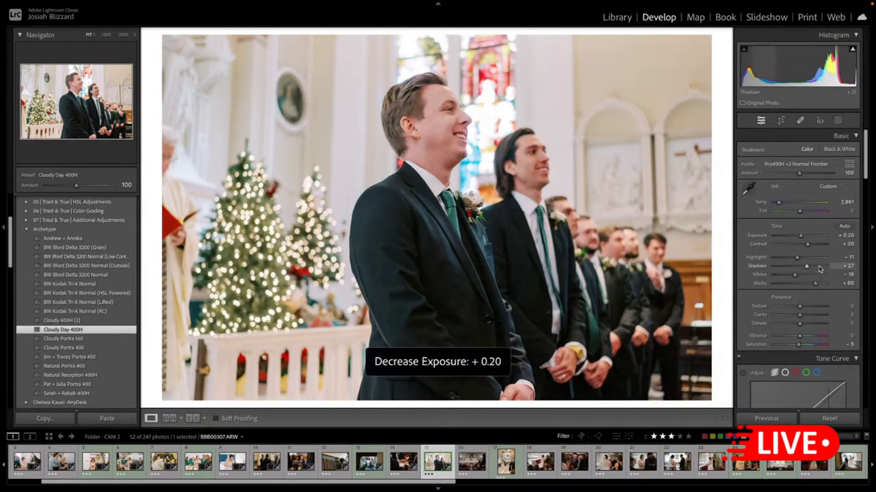
drag(796, 257, 790, 259)
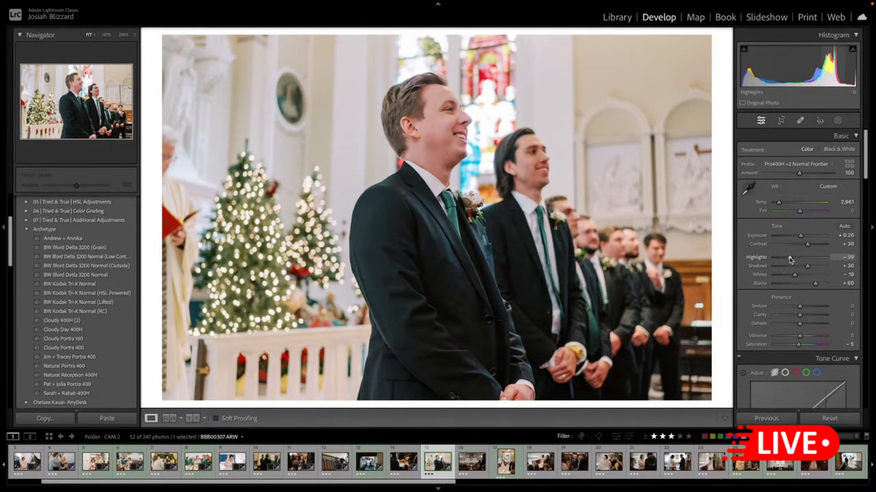
key(Down)
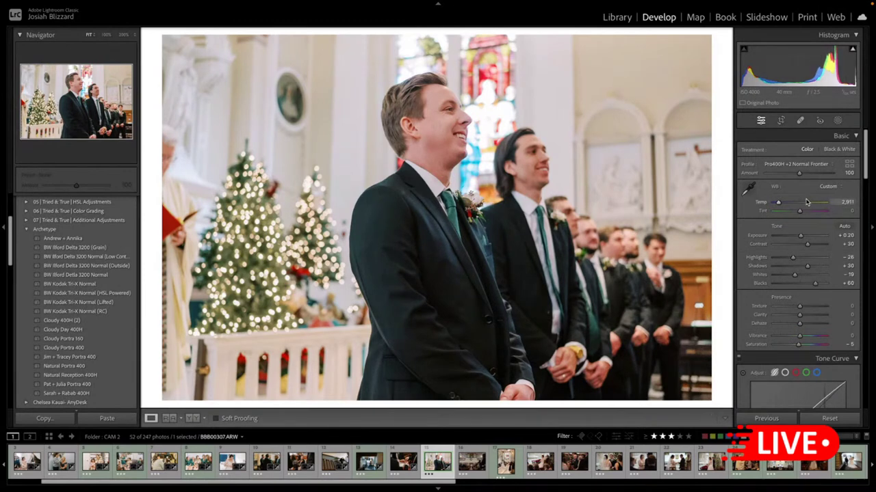
key(Down)
key(Up)
- Paste the groom photo's develop settings onto the next photo, the wide church aisle view, and inspect the organ mirror up close
key(Right)
key(Right)
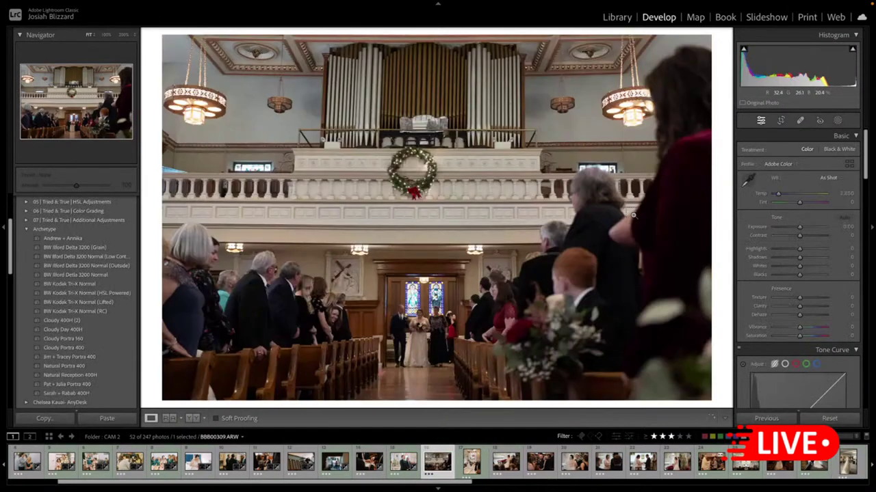
key(ctrl+shift+v)
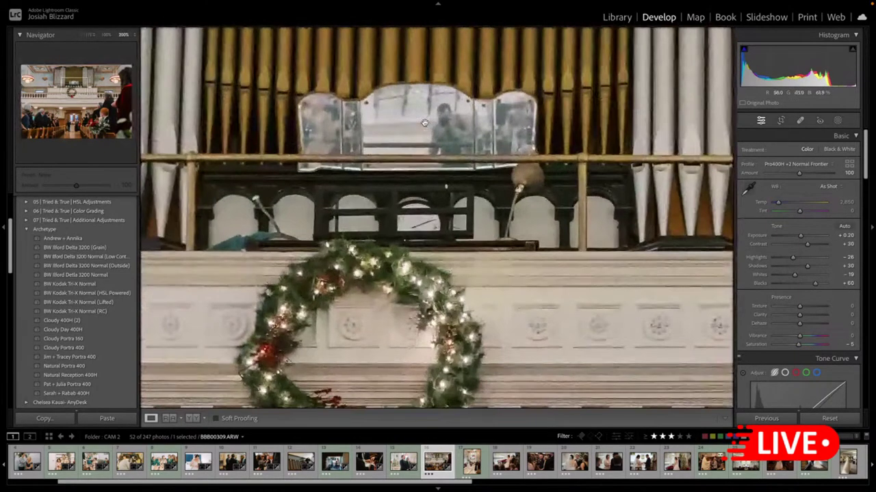
click(436, 122)
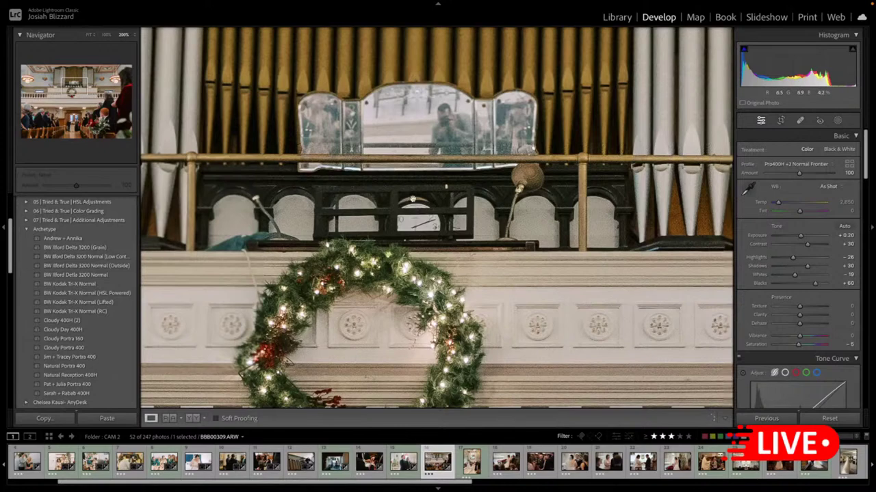
scroll(431, 151, up, 2)
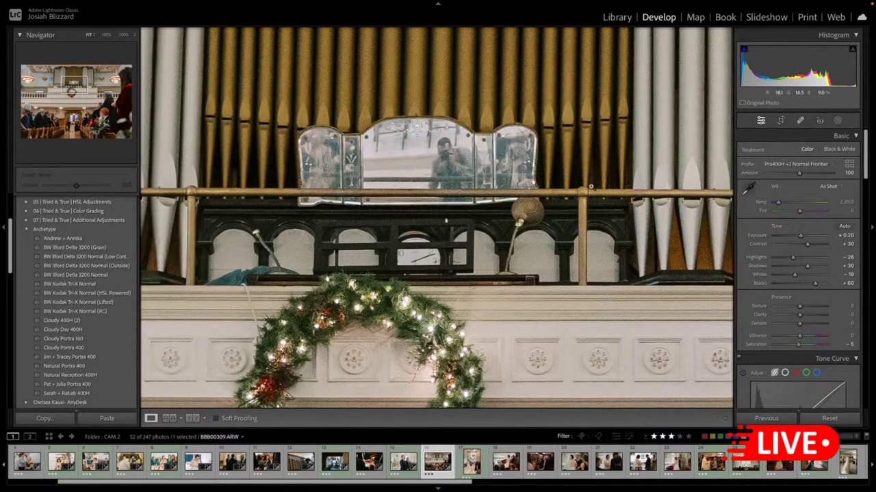
click(588, 177)
- Straighten the church aisle photo by -0.07 and crop it tighter, mainly from the side with the woman in red
key(r)
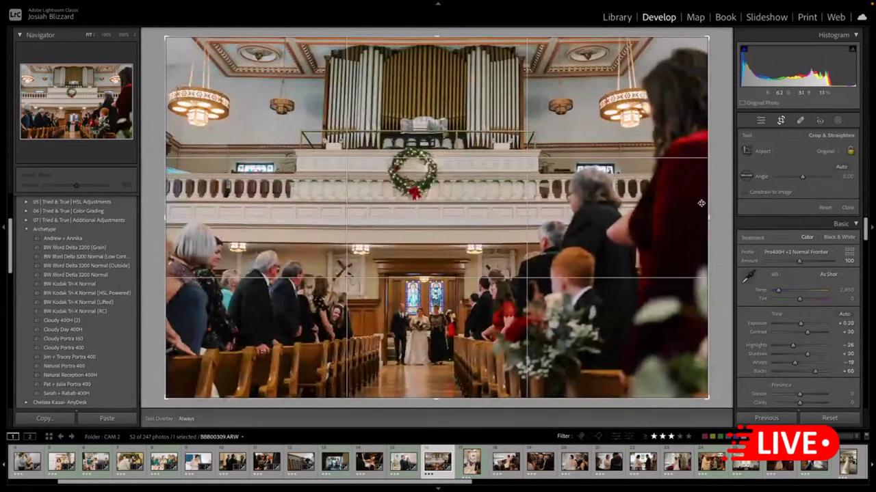
mouse_move(701, 204)
mouse_down()
mouse_move(688, 195)
mouse_move(700, 188)
mouse_up()
drag(563, 238, 562, 238)
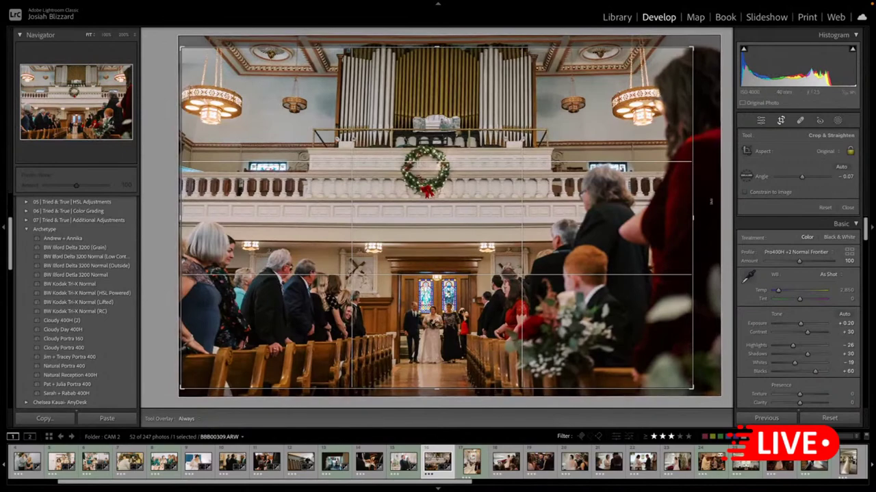
drag(700, 239, 700, 240)
double_click(560, 273)
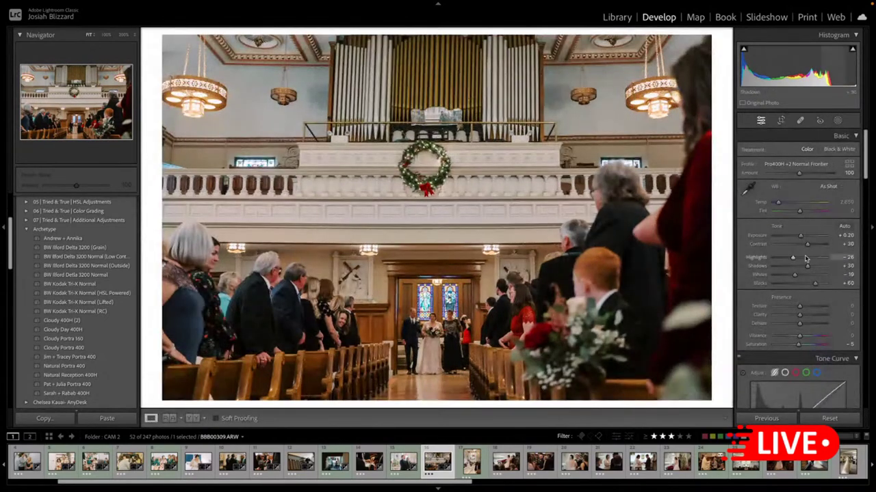
- Set the aisle photo's highlights to -31 and shadows to +43, and check the bride and her escorts up close
mouse_move(805, 259)
mouse_down()
mouse_move(791, 260)
mouse_move(810, 266)
mouse_up()
click(466, 352)
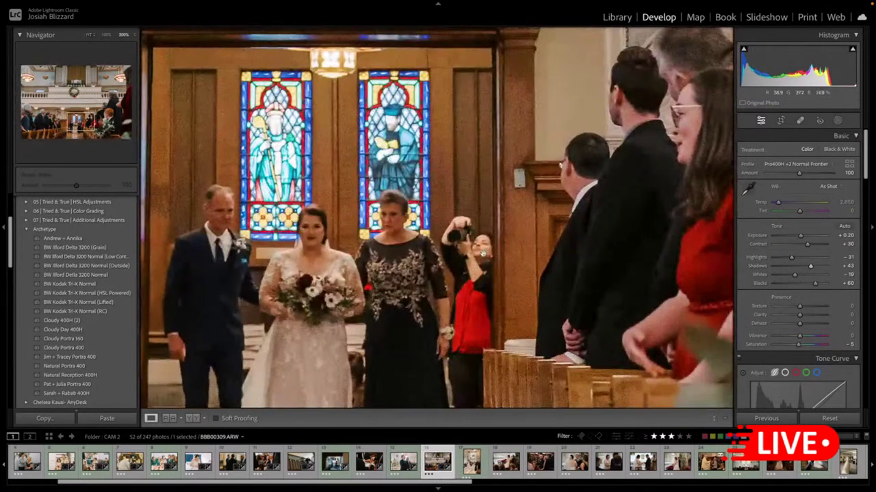
click(781, 122)
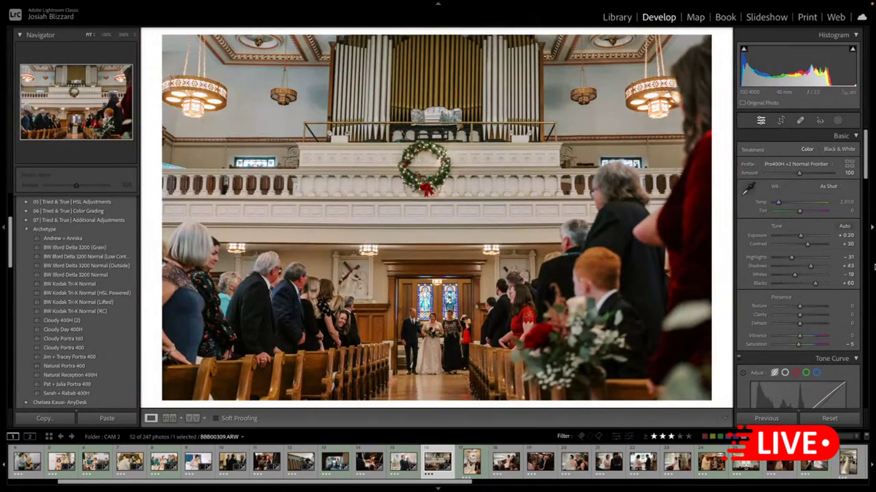
- Set the aisle photo's luminance noise reduction to 19 and check the guests' faces up close
scroll(744, 315, down, 10)
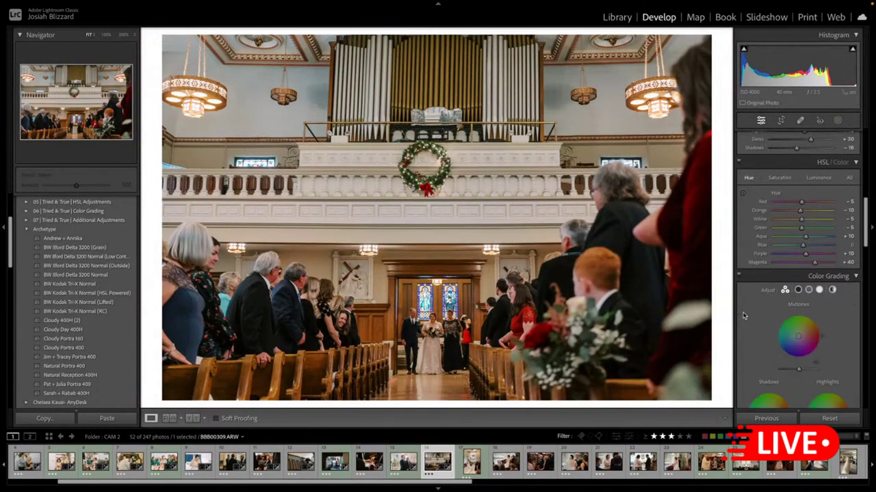
scroll(745, 316, down, 8)
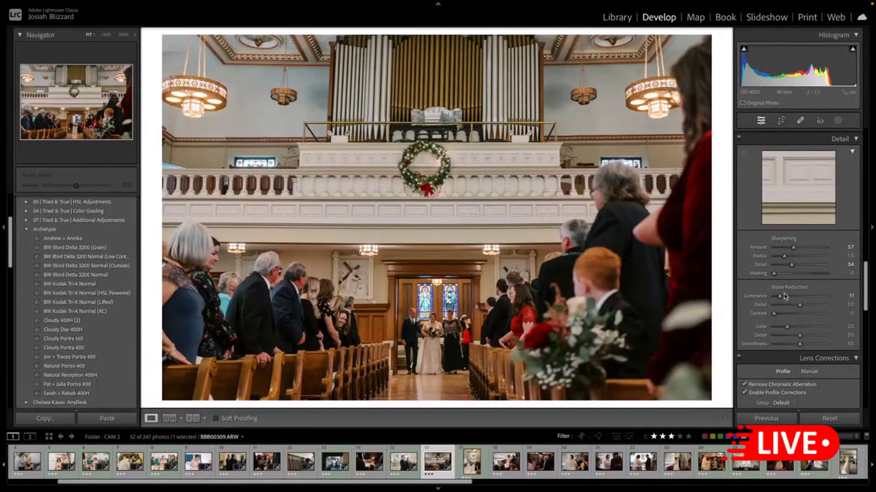
drag(784, 296, 785, 299)
click(345, 321)
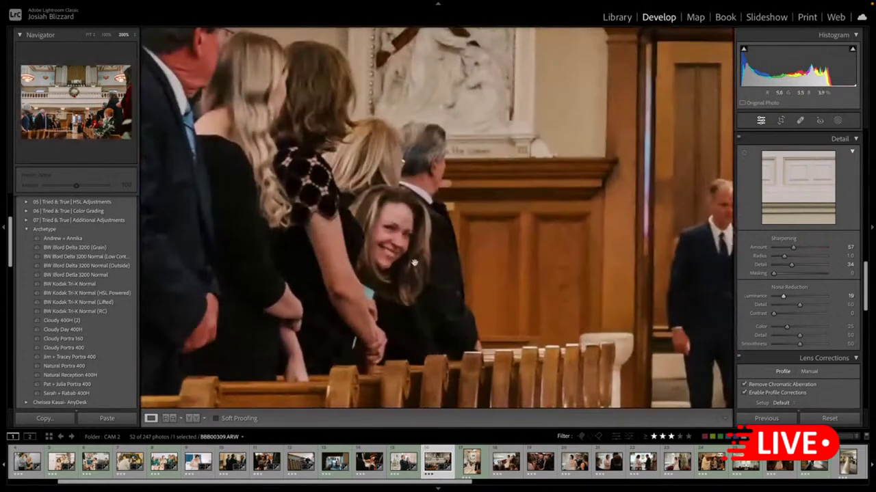
- Paste the copied develop settings onto the next photo, the altar view of the bridesmaid arranging the bride's train
click(517, 248)
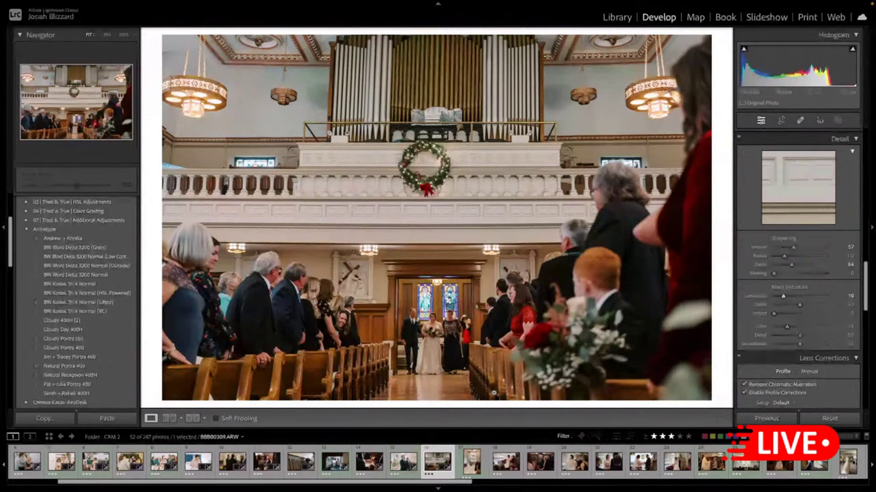
key(Right)
key(Right)
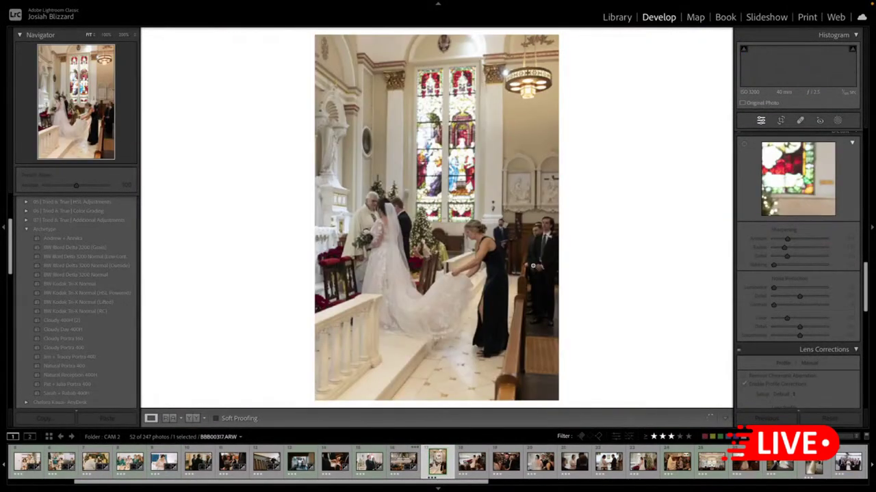
key(ctrl+shift+v)
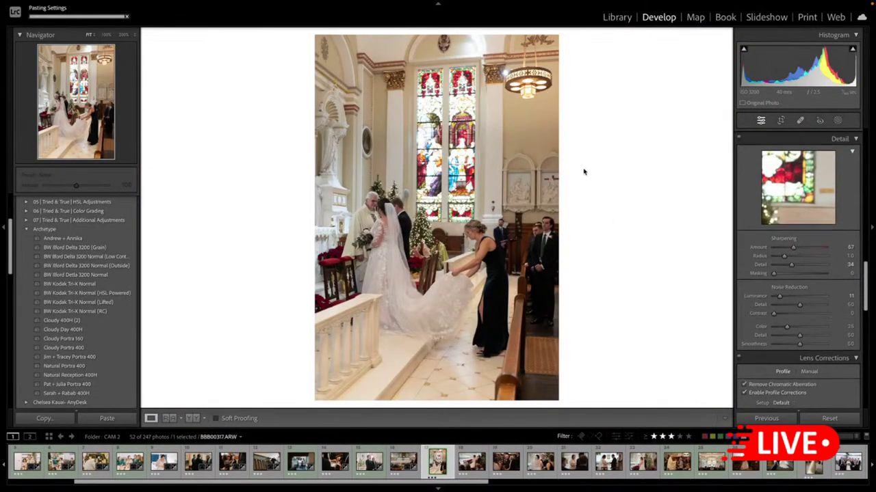
- Crop the altar photo tighter, trimming the ceiling above the stained-glass windows
key(r)
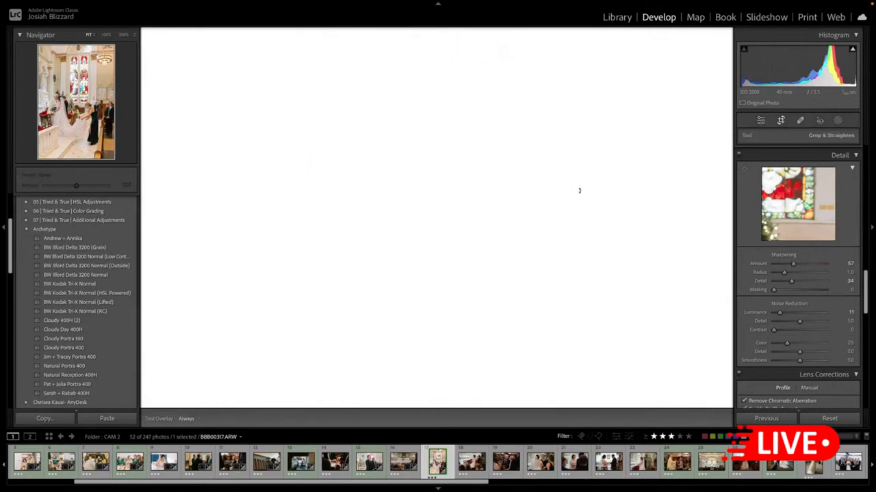
drag(461, 38, 459, 56)
drag(442, 153, 446, 157)
key(Return)
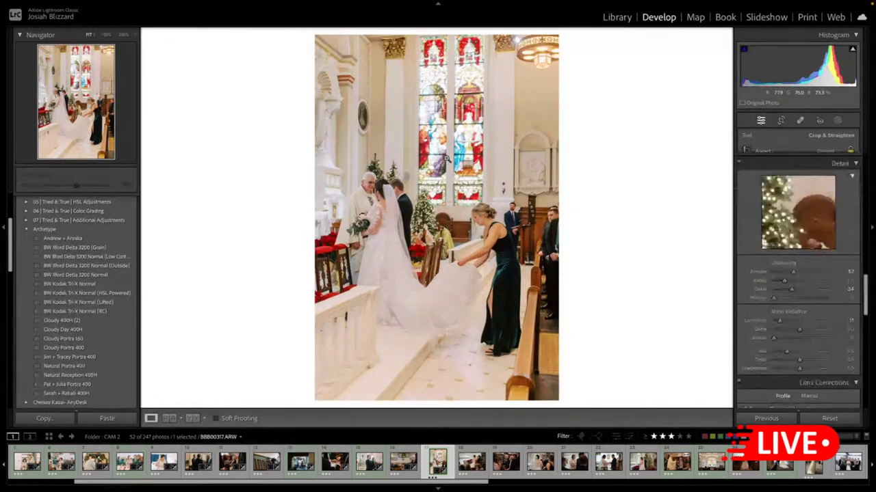
- Set the altar photo's sharpening amount to 32, detail to 30 and masking to 61
scroll(816, 257, up, 5)
scroll(816, 258, down, 5)
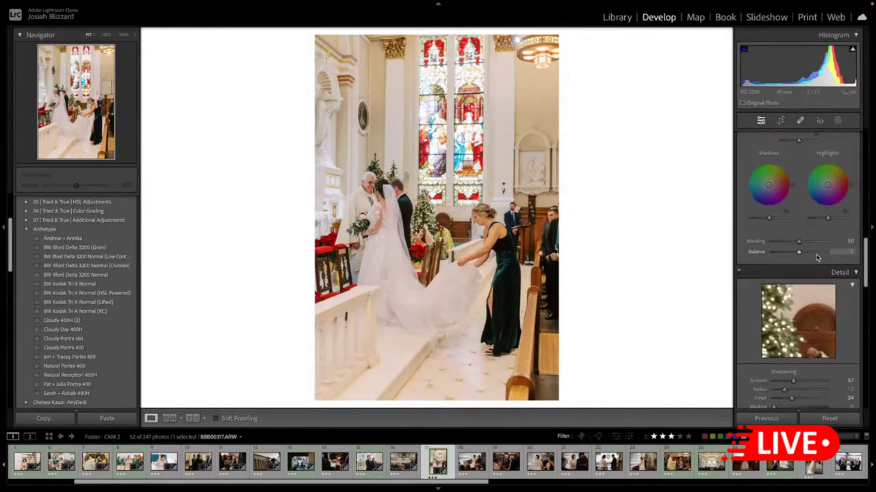
scroll(816, 257, up, 1)
drag(816, 260, 785, 262)
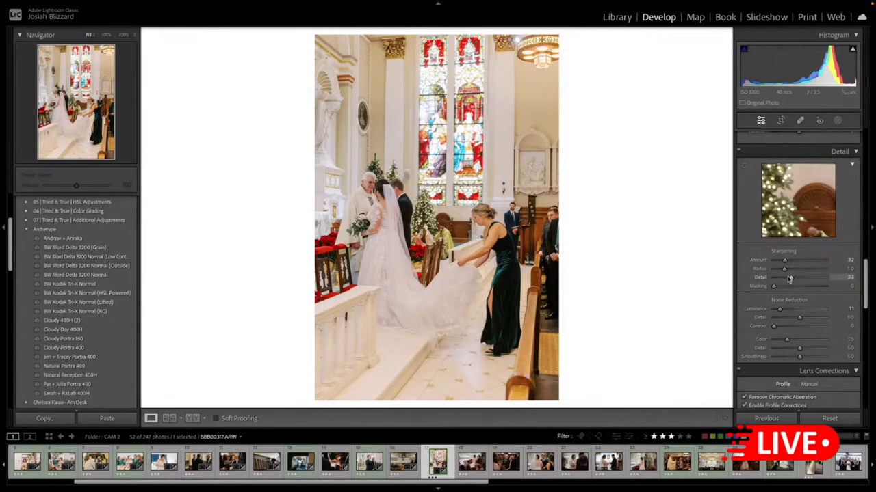
drag(787, 279, 806, 290)
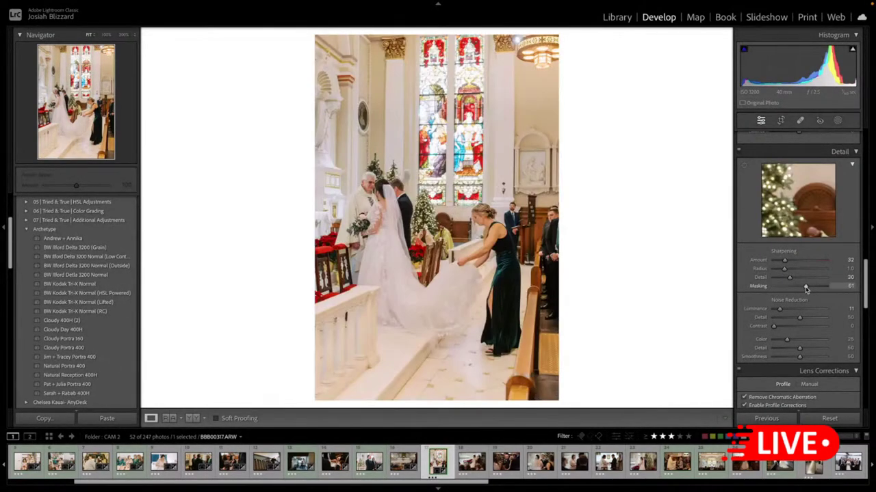
- Set the altar photo's highlights to -10, shadows to +41 and white balance temperature to 3,151
scroll(805, 289, up, 10)
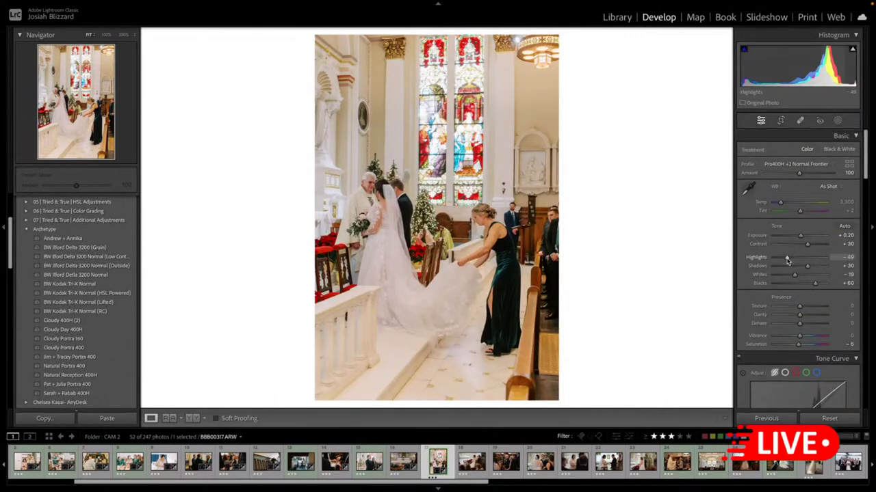
drag(787, 258, 797, 259)
drag(847, 202, 840, 201)
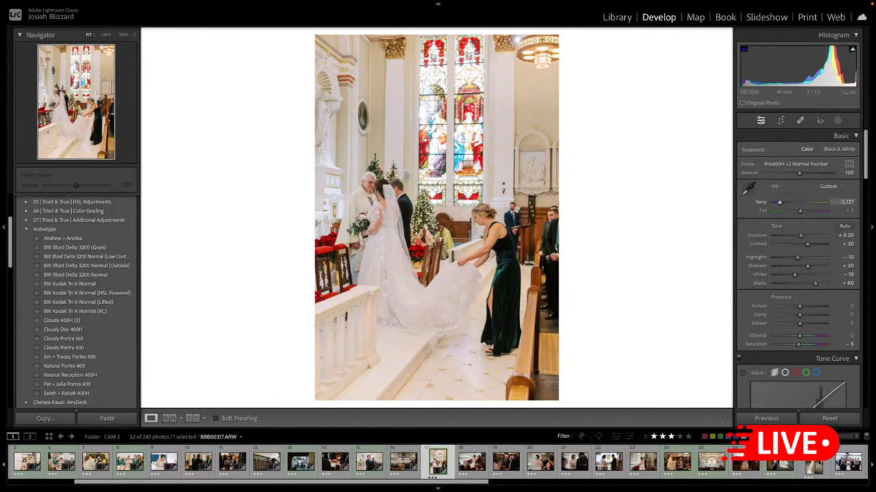
drag(778, 203, 779, 203)
drag(815, 269, 810, 268)
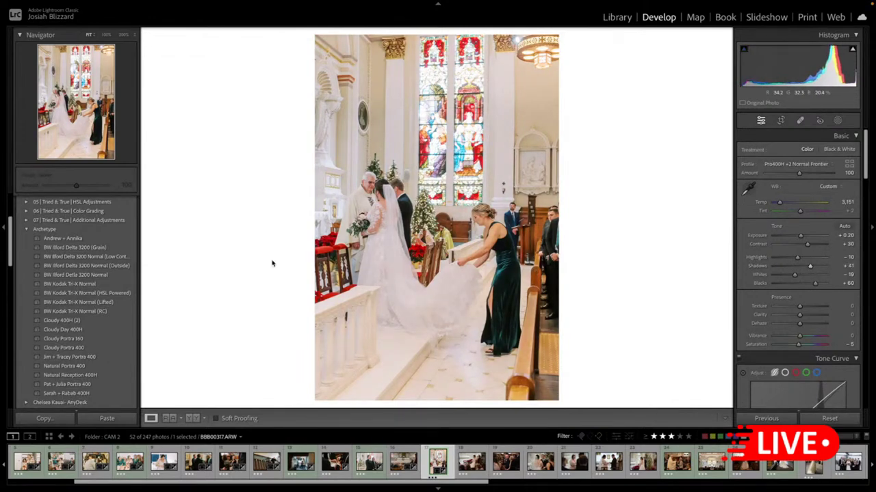
- Reframe the altar photo's crop to include more of the ceiling and chandelier and less of the floor
mouse_move(120, 250)
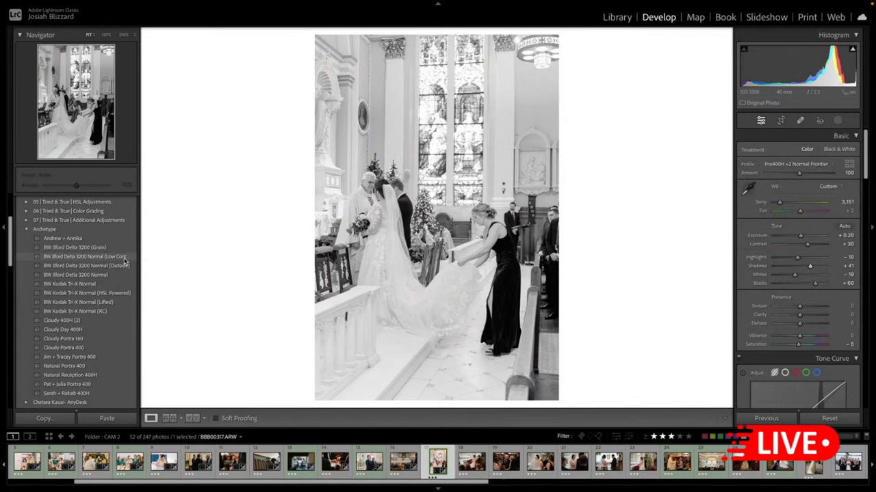
key(r)
drag(577, 188, 579, 181)
drag(405, 176, 406, 208)
key(Return)
key(r)
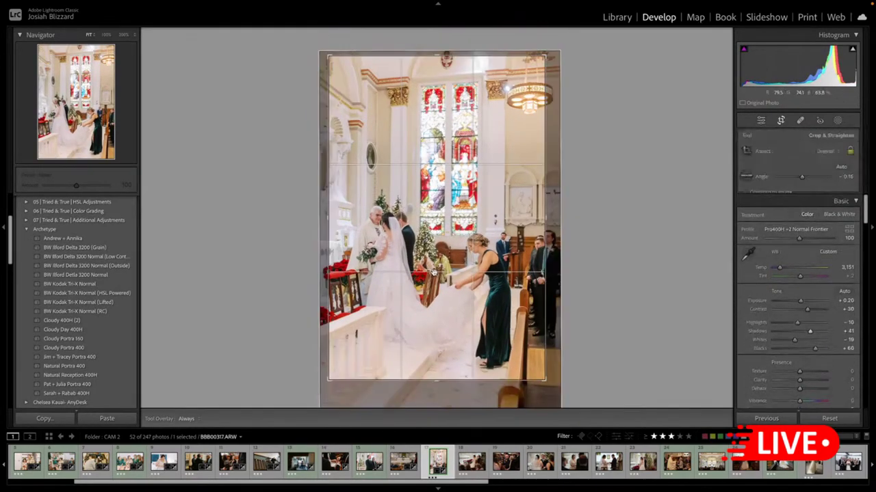
drag(435, 273, 434, 269)
key(Return)
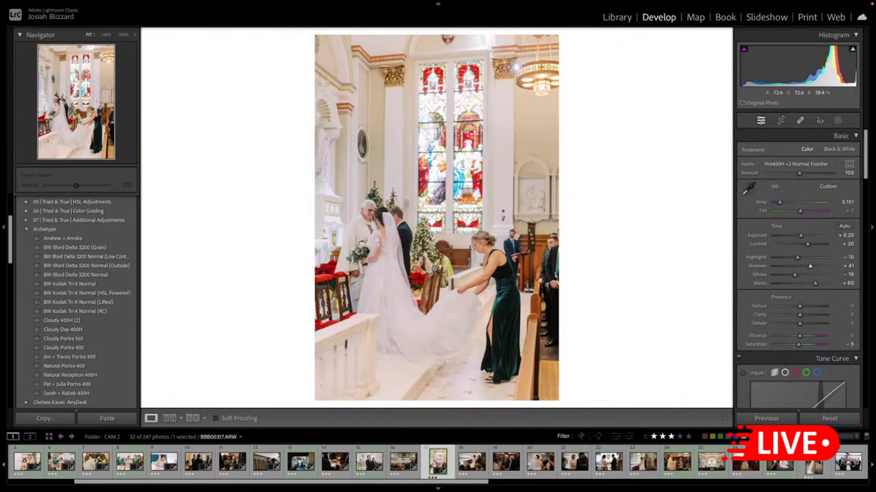
- Paste the develop settings onto the photo of the couple seated at the altar and set its temperature to 3,032
key(Right)
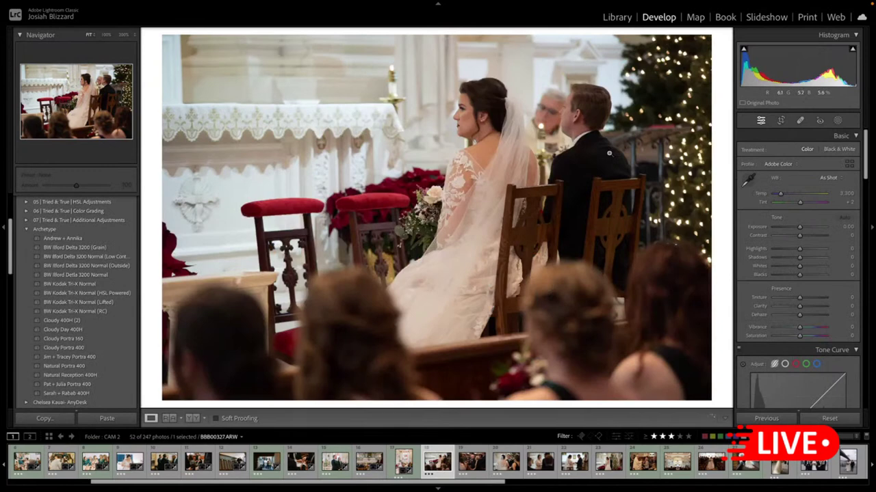
key(ctrl+shift+v)
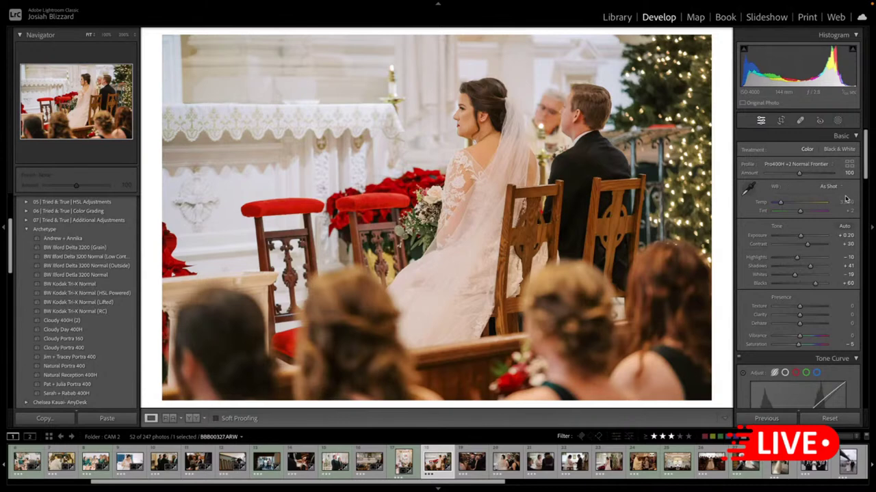
click(846, 202)
text(3040)
key(Return)
drag(779, 202, 779, 202)
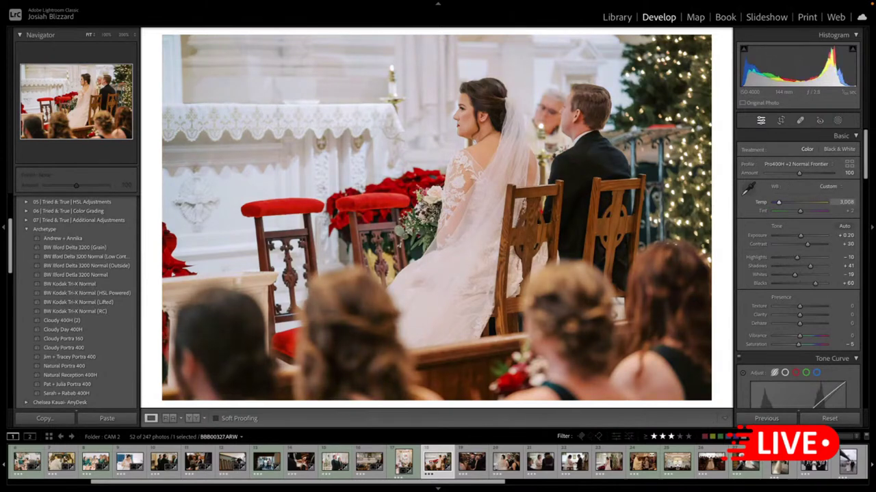
drag(846, 202, 843, 204)
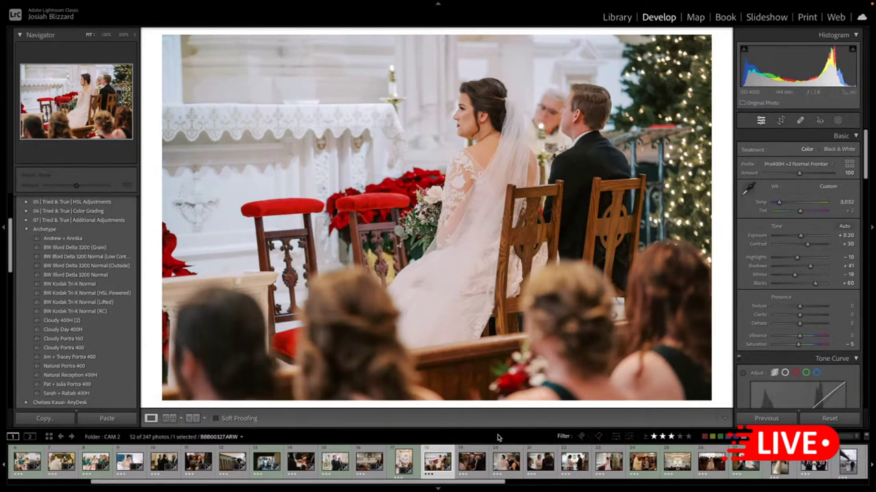
- Paste the settings onto the elderly couple's photo and set temperature 2,744, exposure +0.50, highlights -1 and shadows +46
click(575, 462)
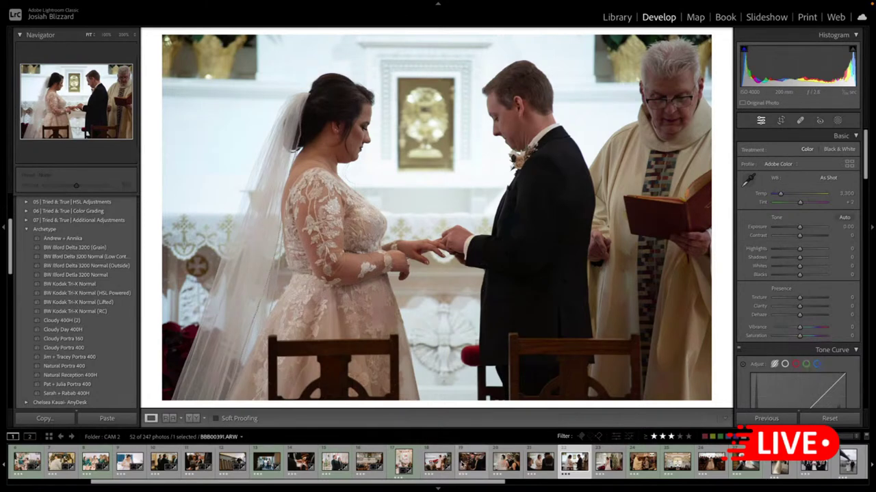
click(472, 462)
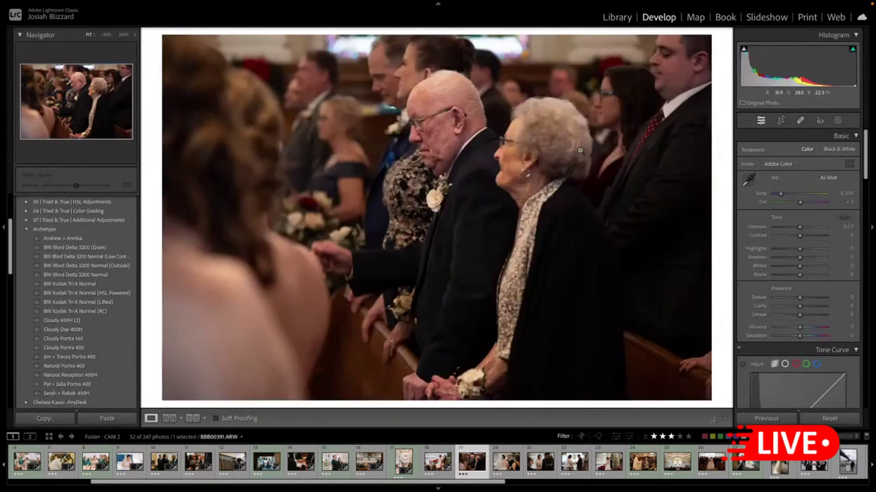
key(ctrl+shift+v)
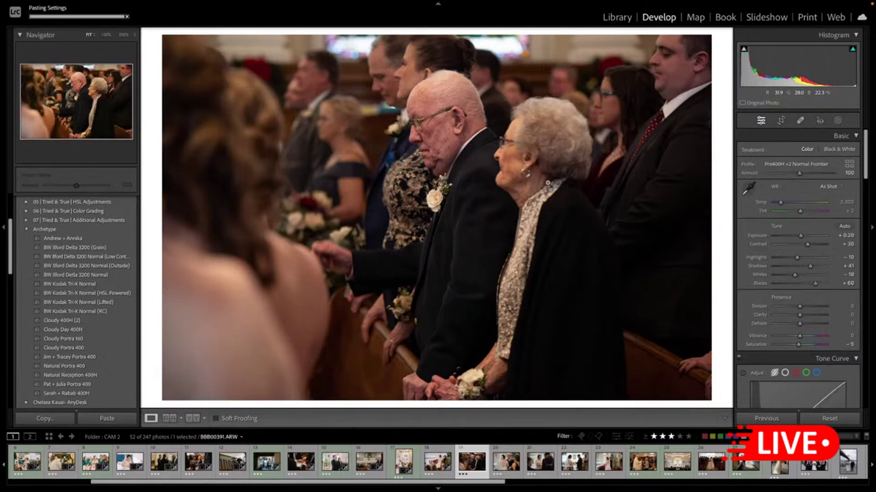
mouse_move(846, 202)
mouse_down()
mouse_move(827, 203)
mouse_move(839, 202)
mouse_up()
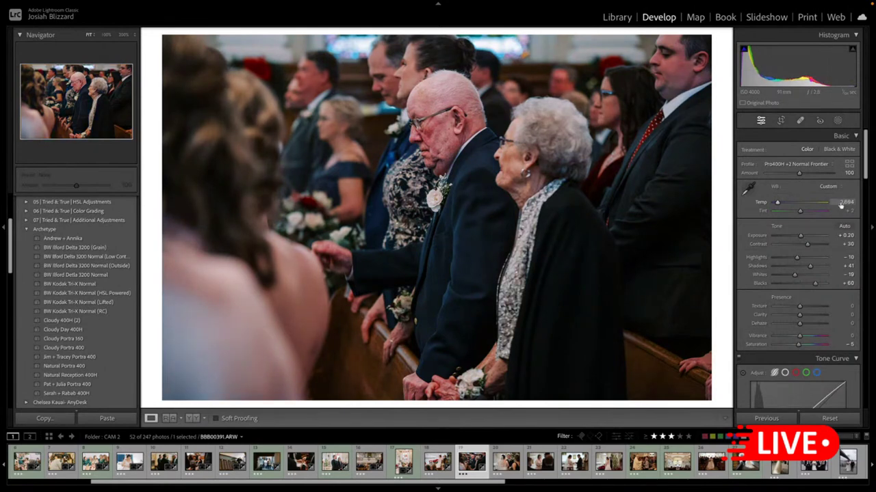
drag(797, 257, 807, 236)
key(Up)
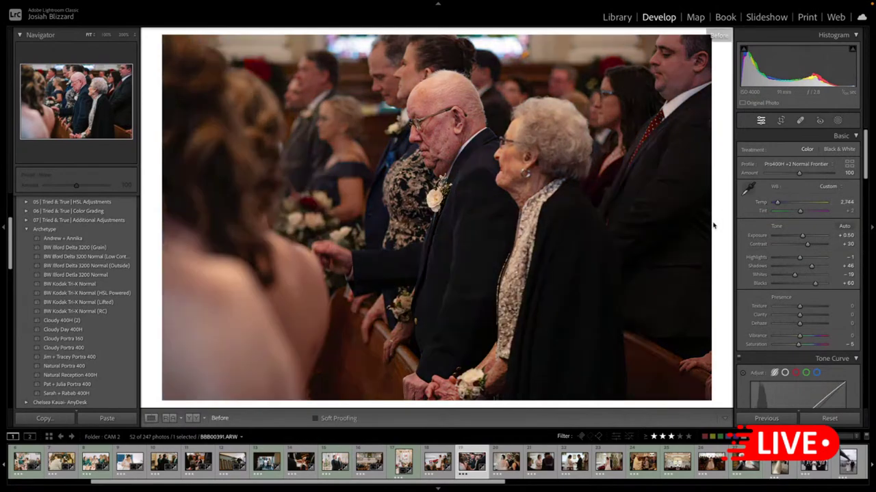
- Paste the settings onto the photo of the groom facing the bride, with temperature 3,100 and exposure +0.30
key(Right)
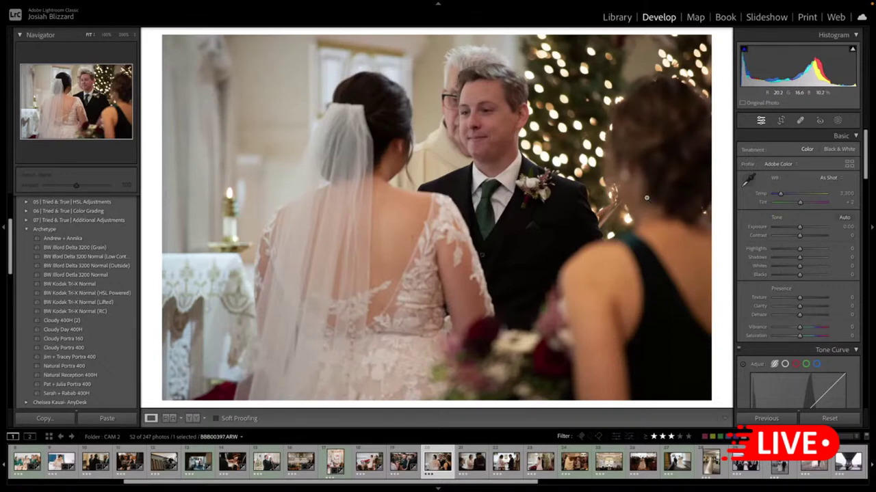
key(ctrl+shift+v)
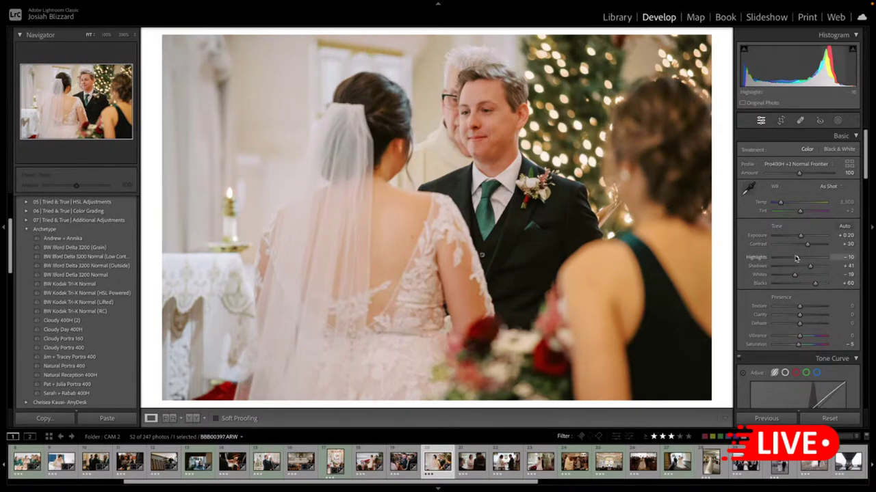
key(Down)
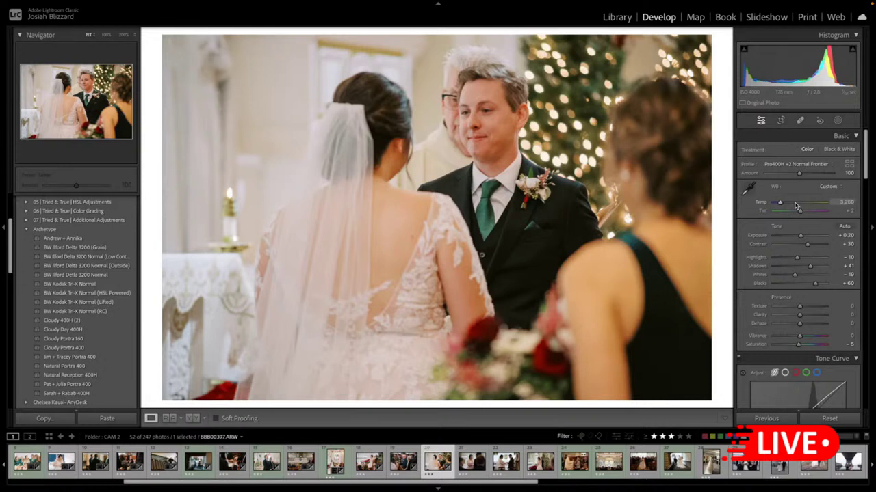
key(Down)
key(Down)
key(Down)
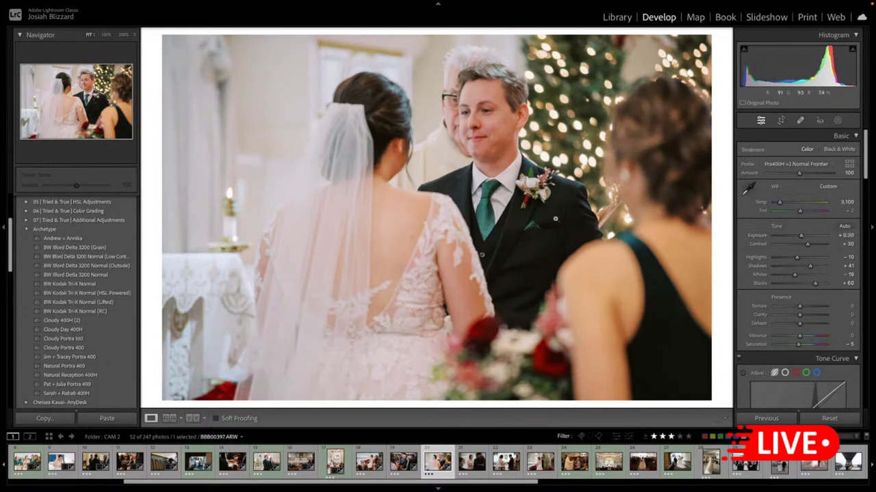
- Copy the groom photo's develop settings without white balance, crop or masking and paste them onto the next photo, of the bride facing the groom
key(super+shift+c)
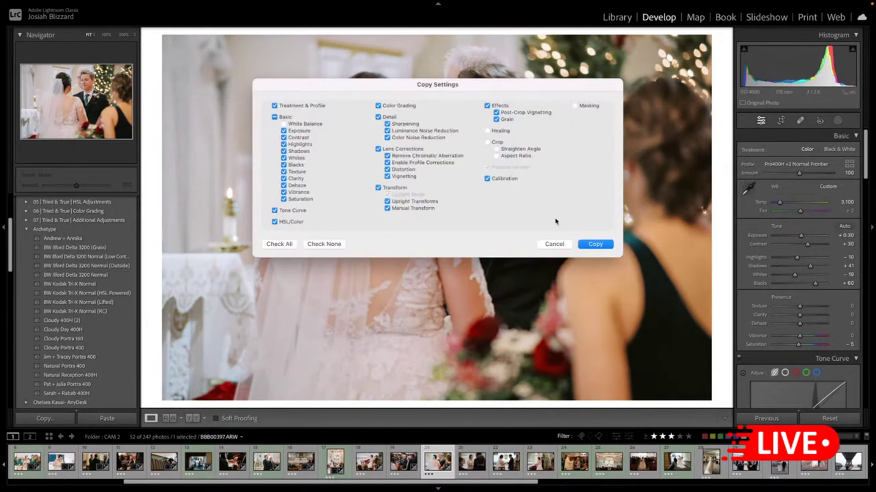
key(Return)
key(Right)
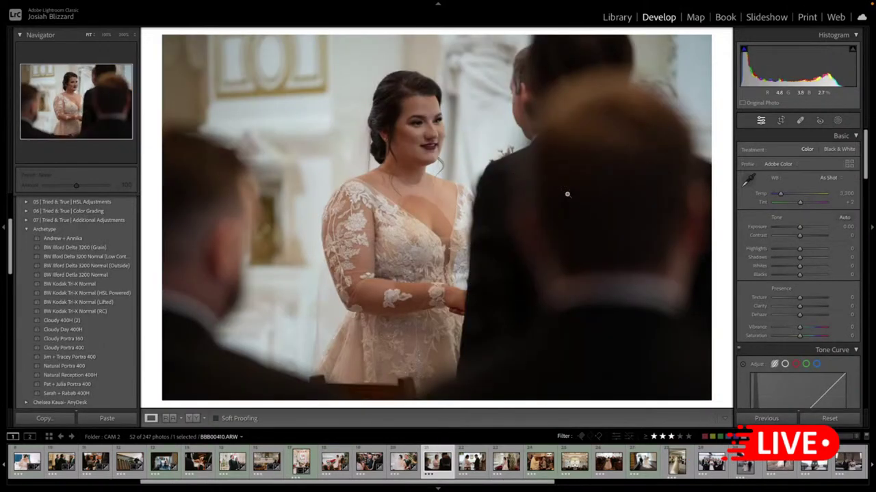
key(ctrl+shift+v)
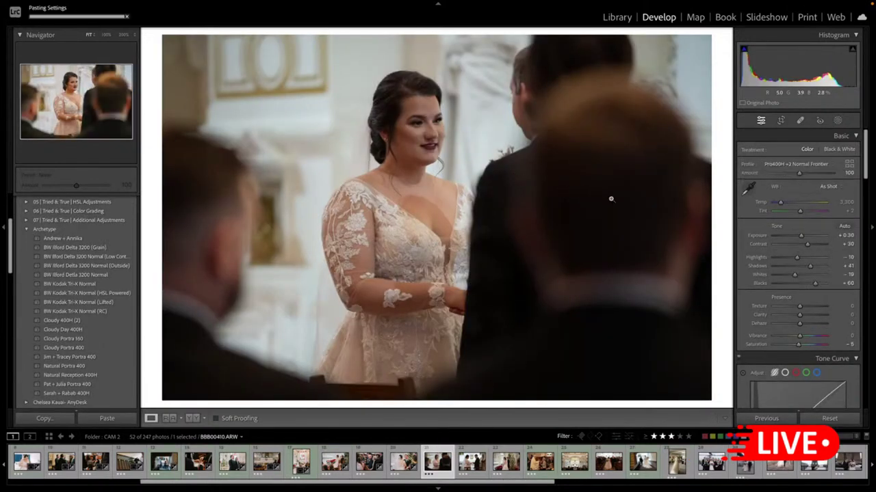
- Set the bride photo's exposure to +0.60 and its white balance temperature to 3,048
key(equal)
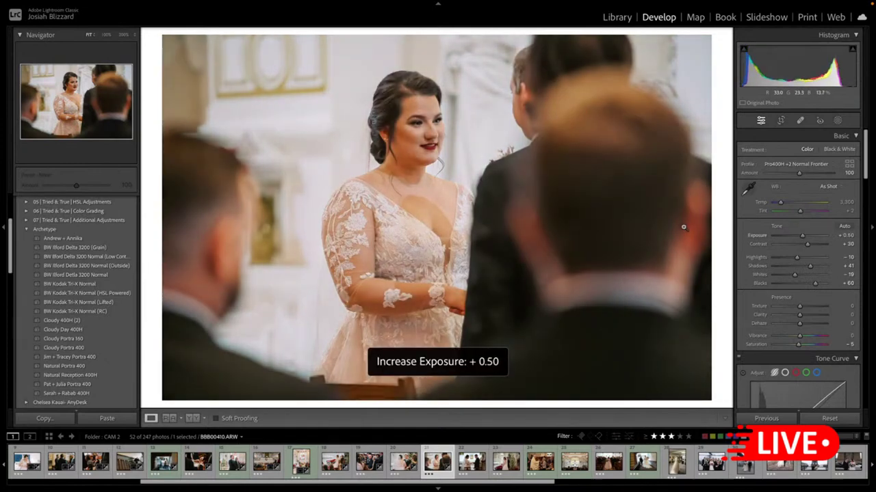
key(equal)
key(equal)
key(minus)
key(equal)
key(minus)
drag(843, 203, 842, 202)
click(842, 202)
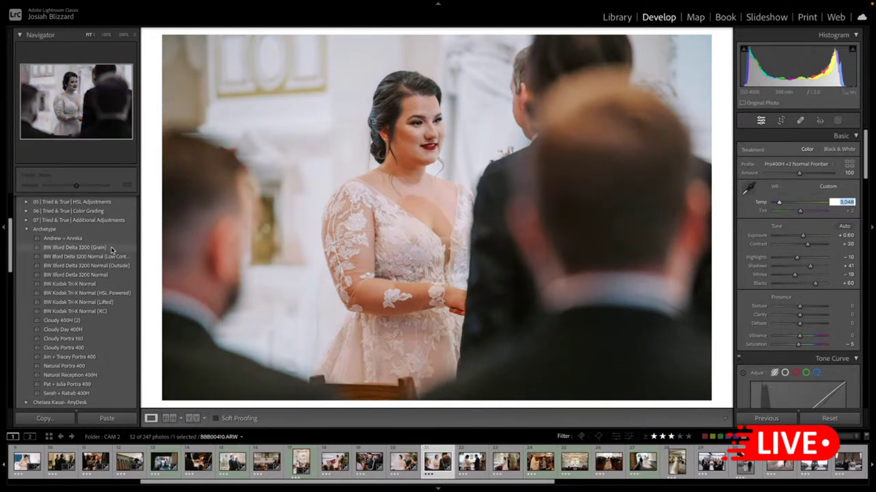
mouse_move(112, 249)
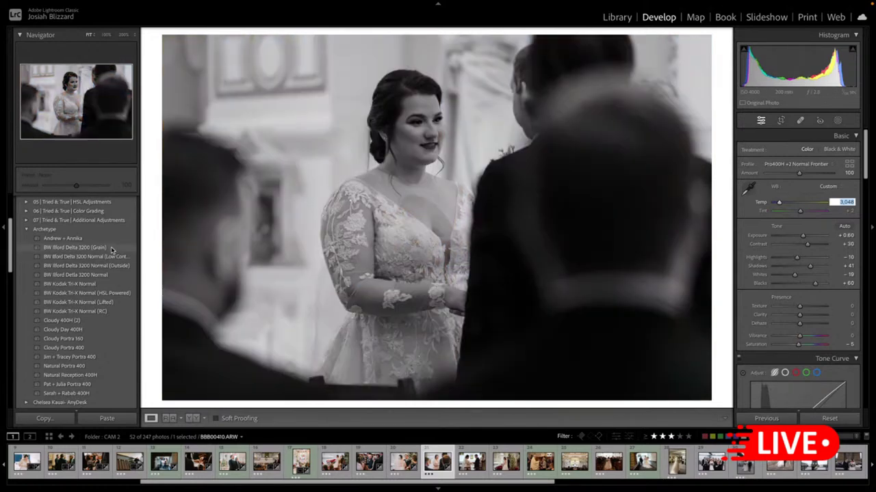
- Paste the copied develop settings onto the next photo, the ring exchange beside the priest
key(Right)
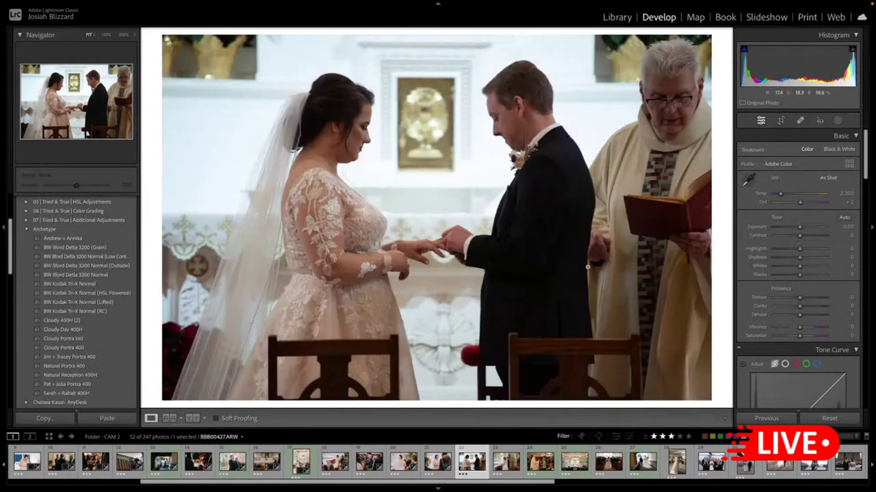
key(ctrl+shift+v)
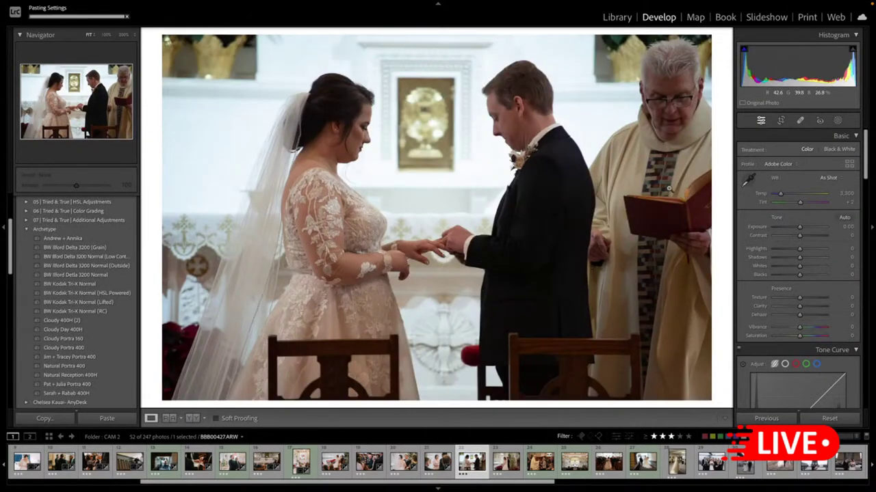
- Crop the ring exchange photo slightly tighter with an angle of -0.06 and set its shadows to +30
key(r)
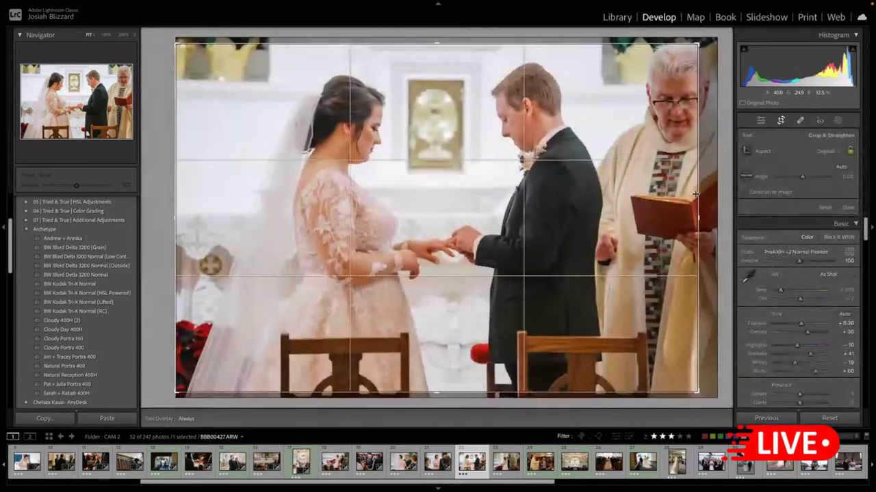
drag(711, 195, 712, 197)
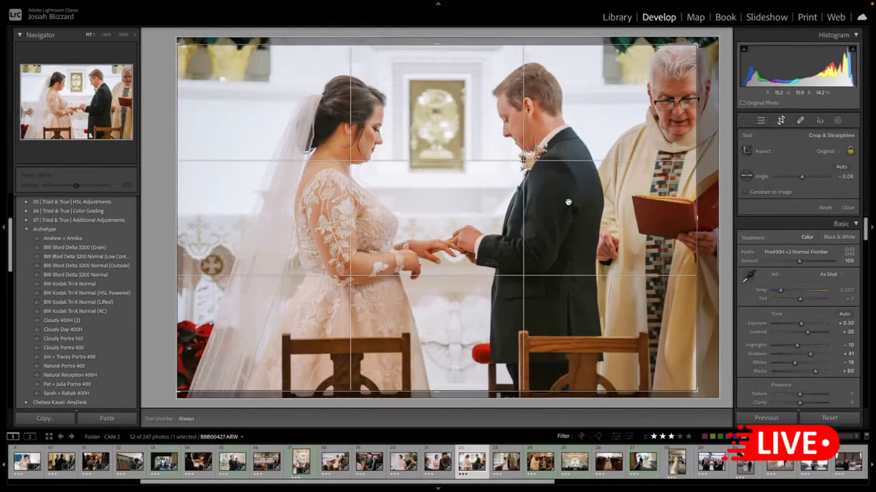
key(Return)
drag(810, 266, 809, 266)
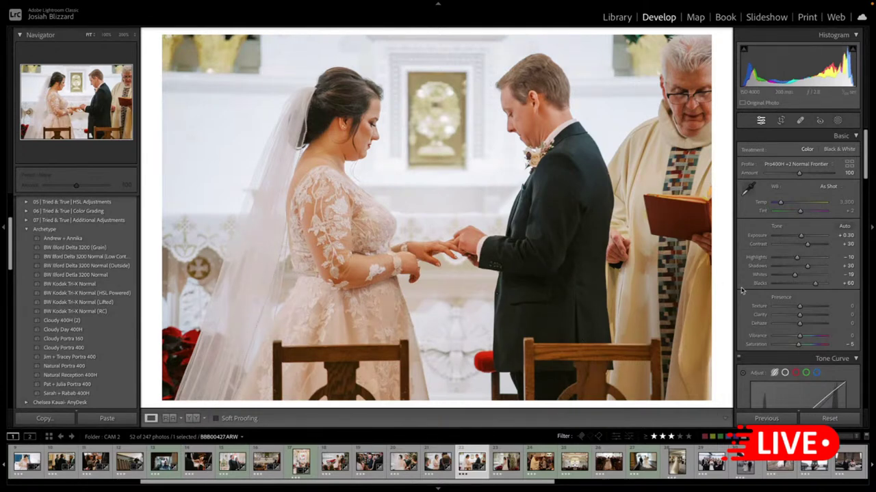
- Lower the orange saturation of the ring exchange photo in the HSL adjustments and check its hue settings
scroll(742, 291, down, 4)
scroll(742, 291, down, 3)
click(779, 199)
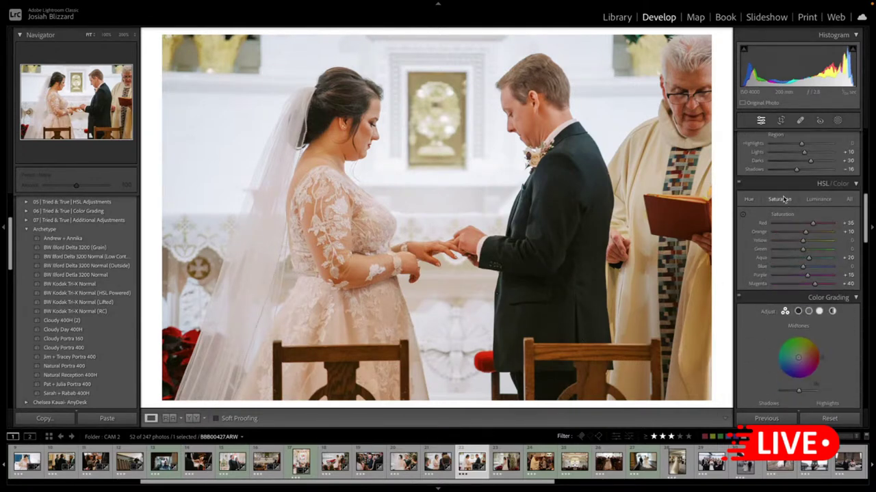
drag(800, 236, 796, 234)
click(748, 200)
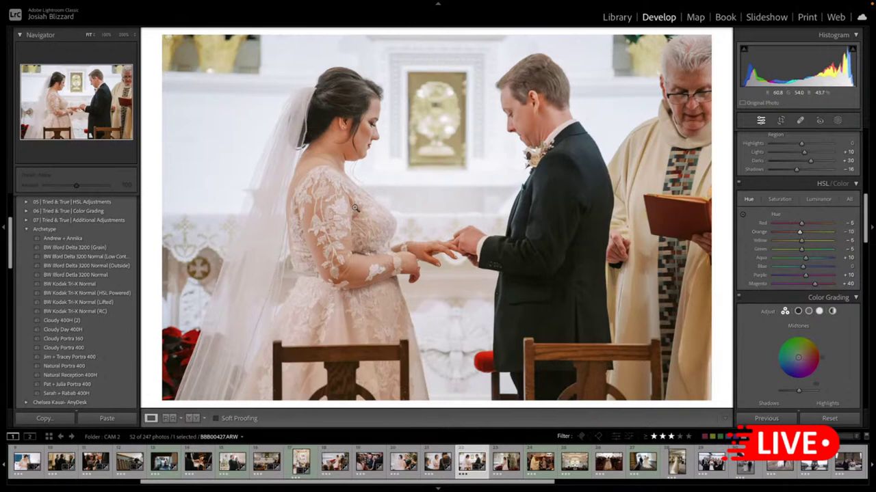
scroll(136, 286, down, 3)
scroll(139, 286, down, 3)
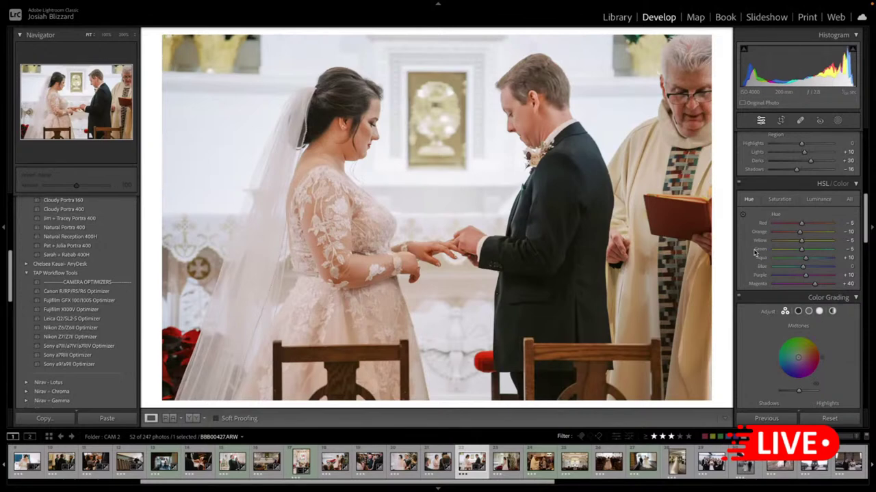
scroll(755, 253, up, 10)
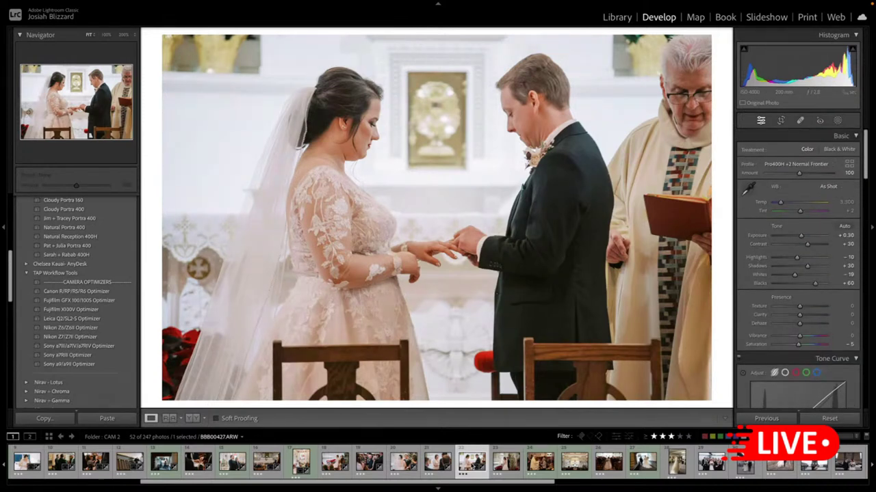
- Paste the copied develop settings onto the next photo, the couple beside the Christmas trees, and crop in tighter on them
click(497, 470)
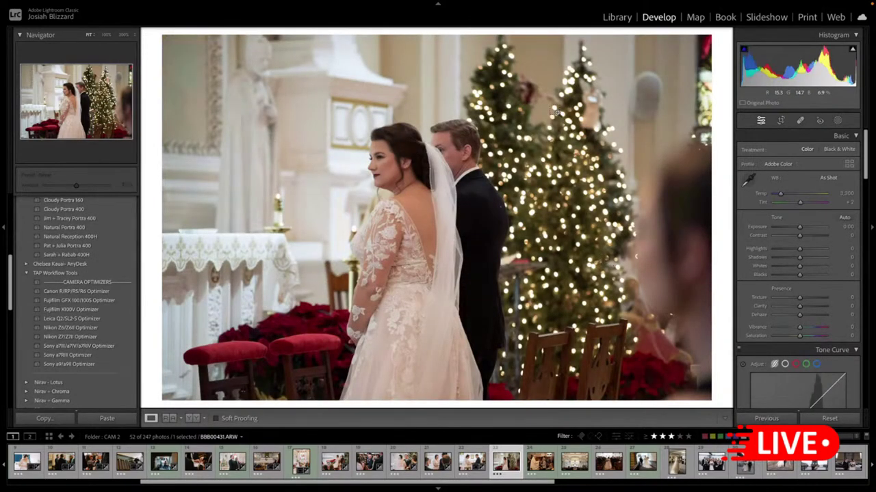
key(ctrl+shift+v)
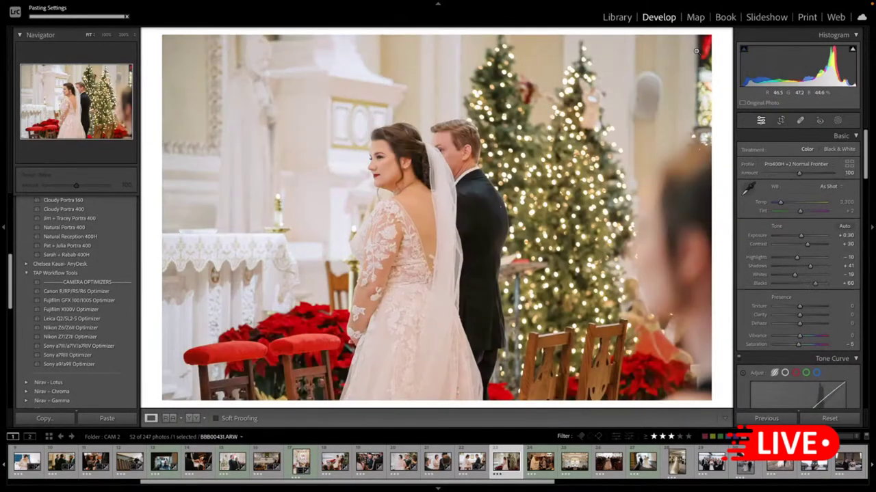
key(r)
drag(707, 38, 676, 59)
key(Return)
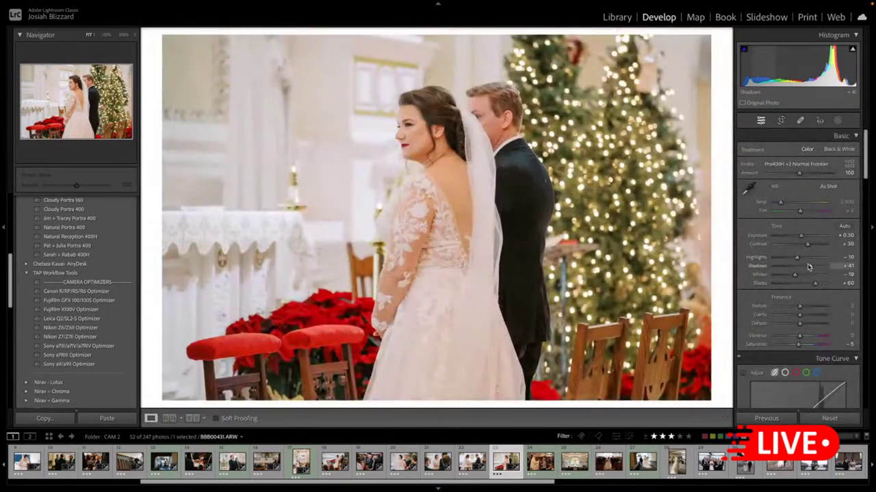
- Set the Christmas tree photo's shadows to +31 and copy its develop settings without white balance, healing, crop or masking
drag(810, 266, 808, 266)
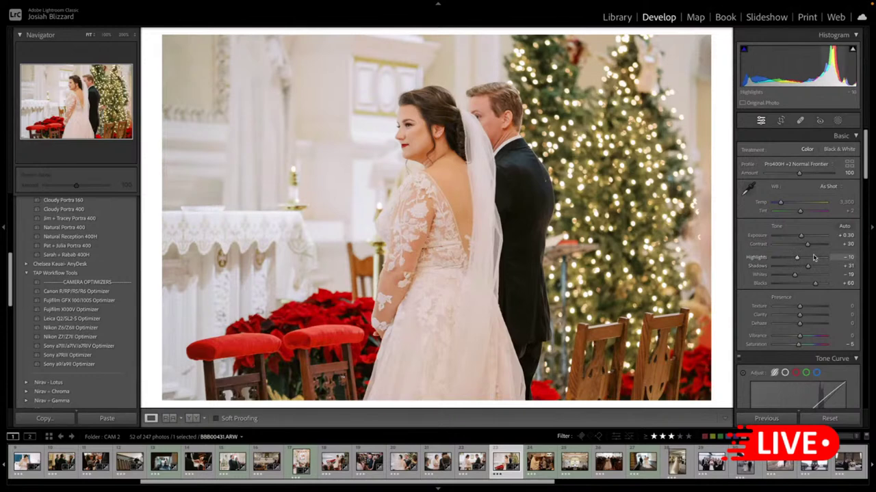
key(super+shift+c)
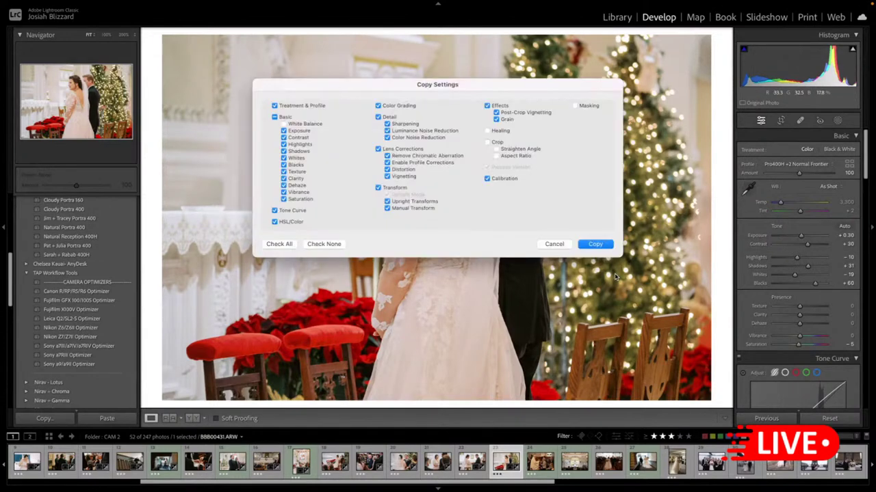
key(Return)
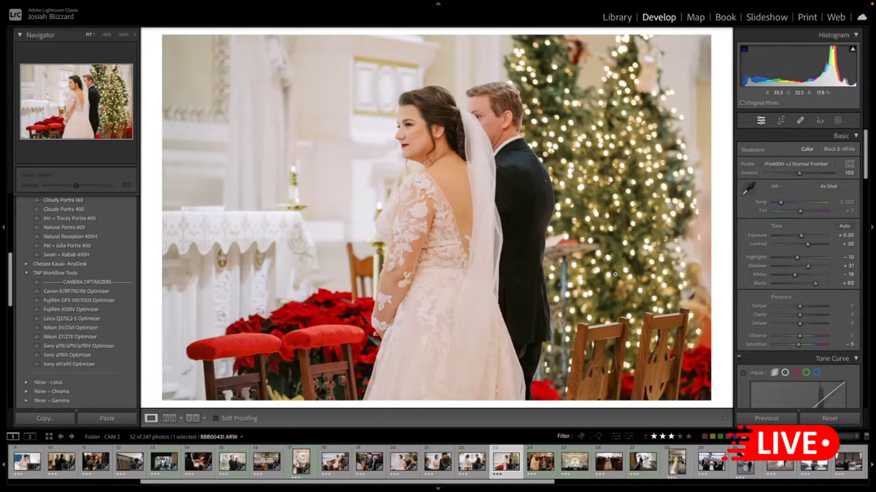
- Paste the settings onto the next photo, the priest facing the elderly woman, and crop off its top and right edges
key(Right)
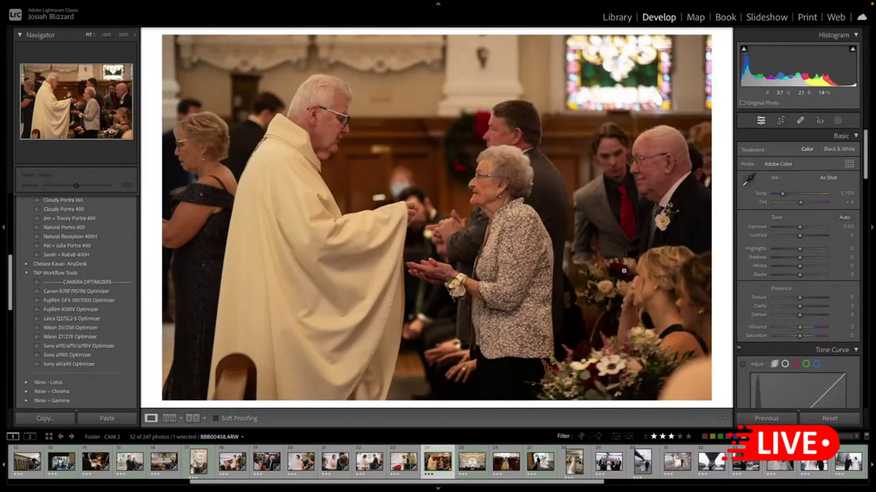
key(ctrl+shift+v)
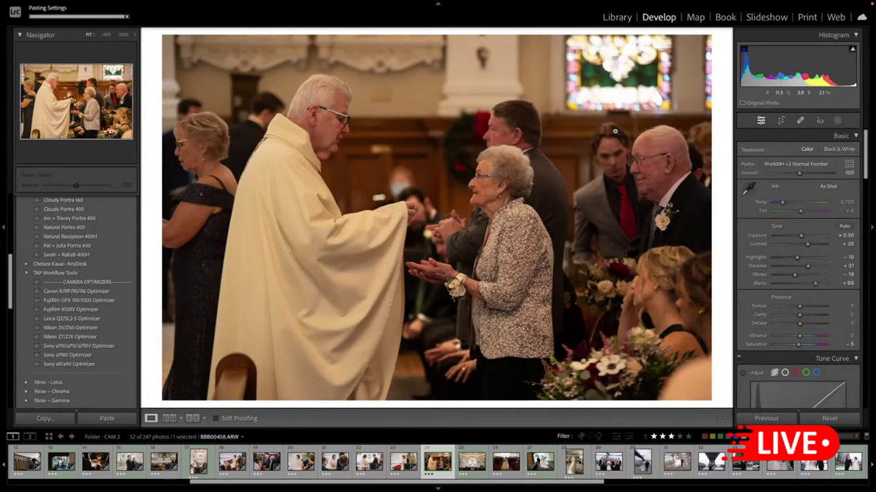
key(r)
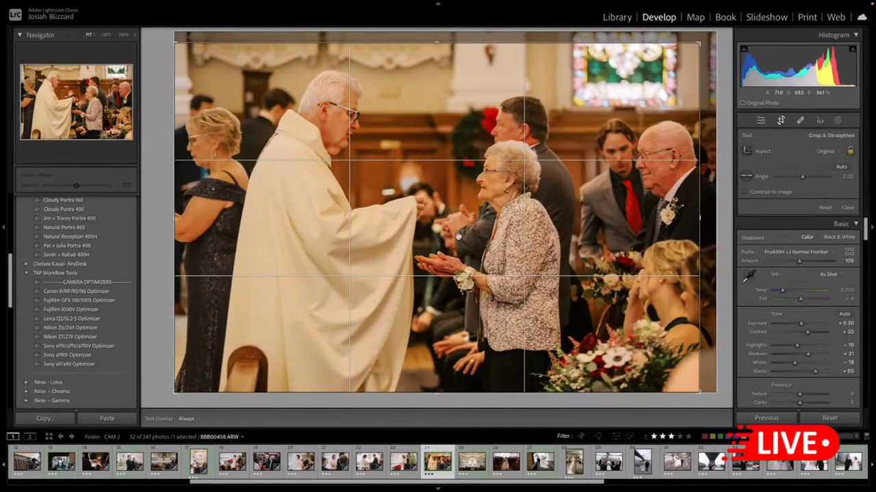
key(r)
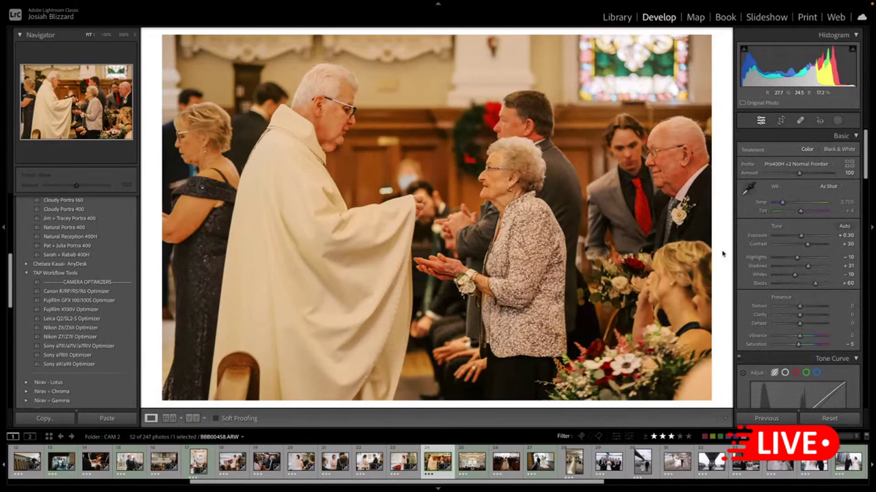
- Set the priest photo's white balance temperature to 2,868 and fine-tune its crop rotation
mouse_move(846, 203)
mouse_down()
mouse_move(831, 203)
mouse_move(842, 203)
mouse_up()
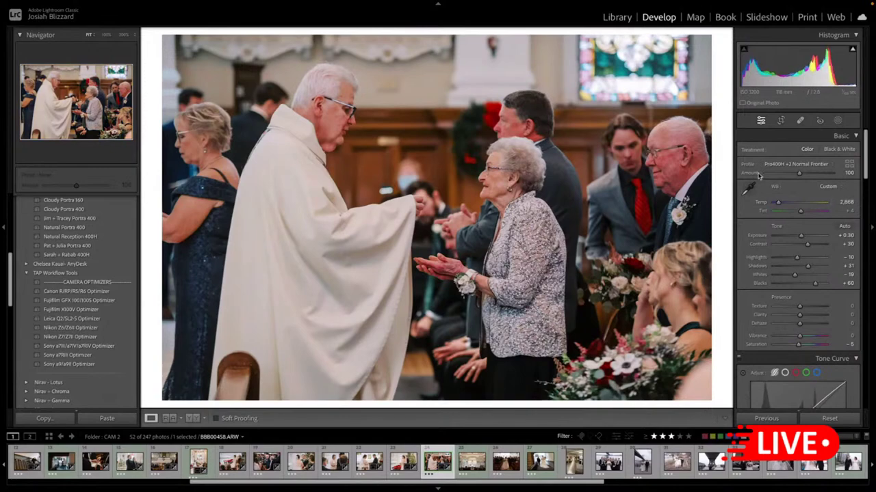
key(r)
drag(720, 189, 719, 191)
key(r)
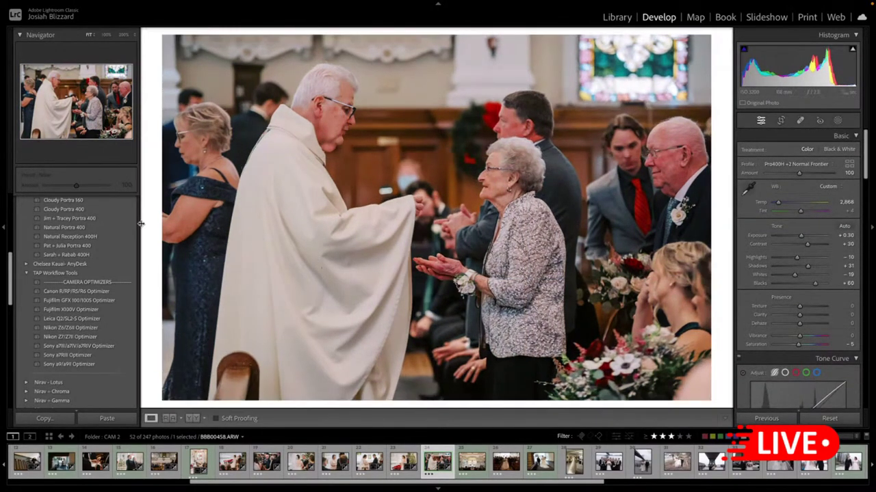
scroll(133, 226, up, 5)
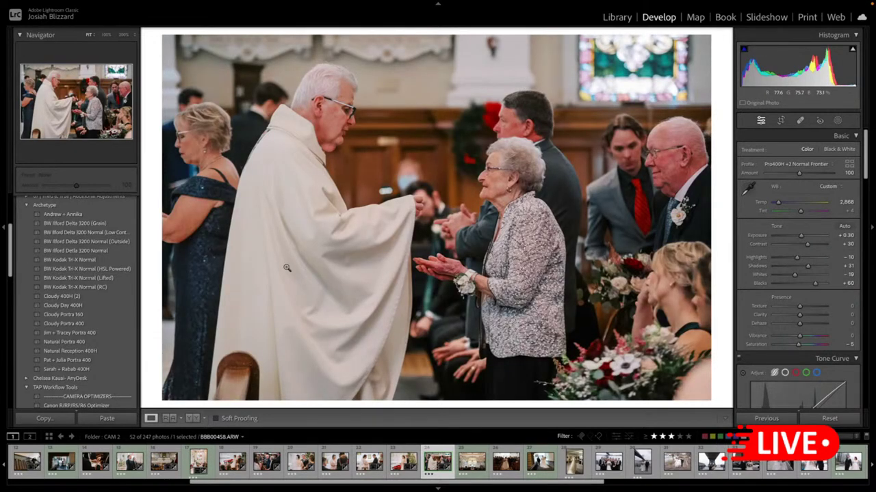
- Paste the settings onto the wide church interior photo, with temperature 3,199, highlights -22, shadows +20 and blacks +81
key(Right)
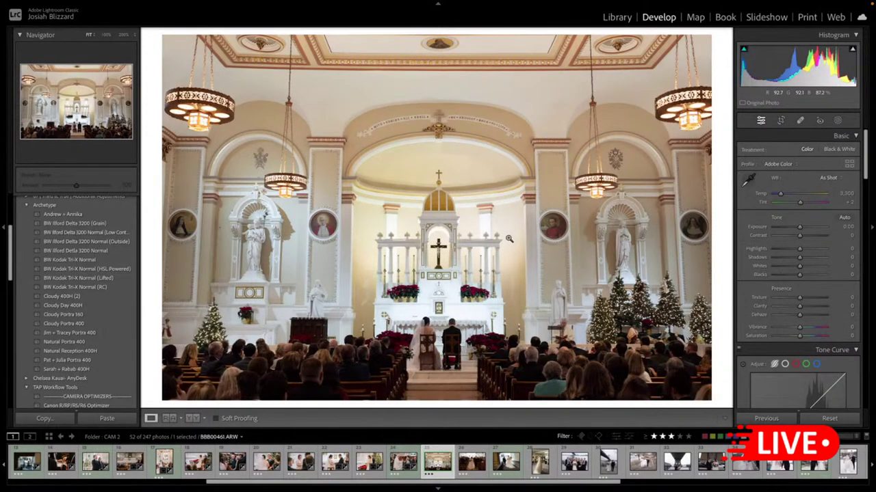
key(ctrl+shift+v)
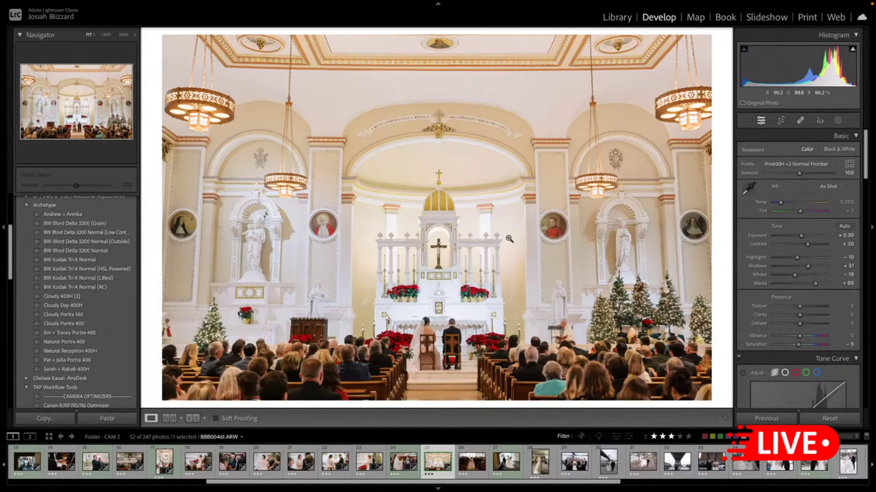
mouse_move(807, 266)
mouse_down()
mouse_move(821, 288)
mouse_move(794, 259)
mouse_up()
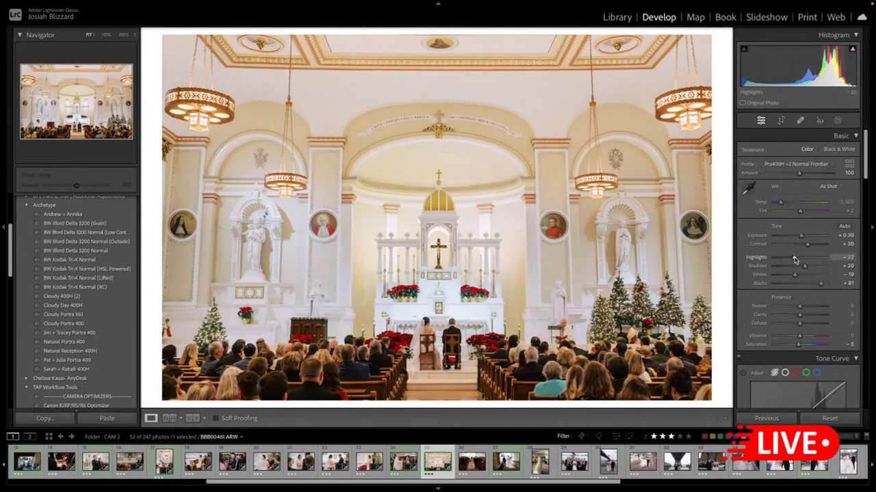
drag(847, 202, 841, 203)
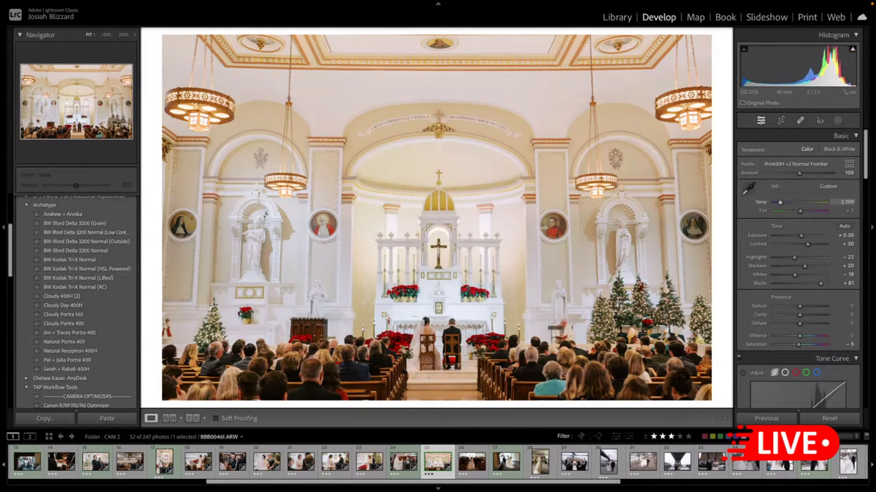
key(Return)
- Lower the orange saturation of the wide church interior photo in the HSL adjustments
scroll(759, 366, down, 8)
scroll(757, 369, down, 4)
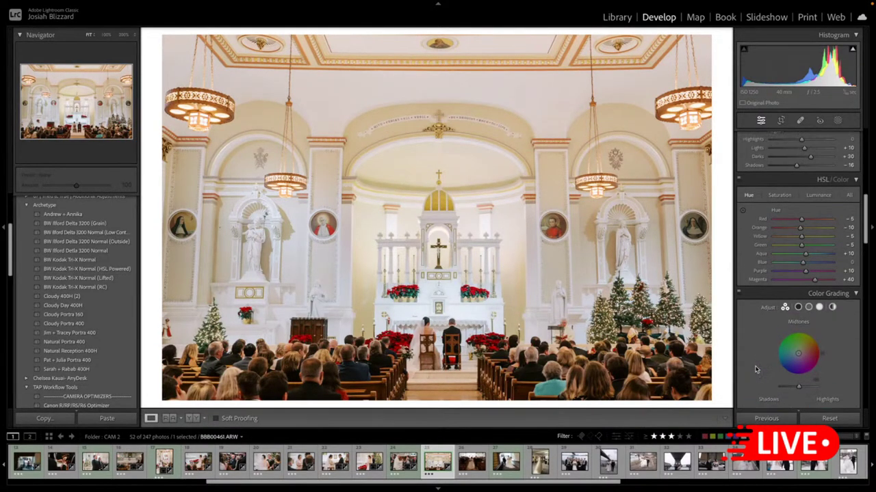
click(780, 199)
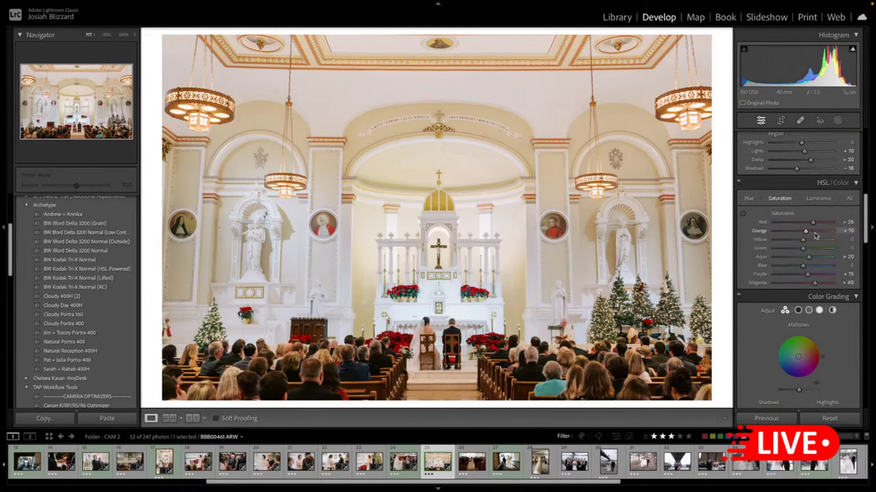
mouse_move(805, 231)
mouse_down()
mouse_move(788, 234)
mouse_move(797, 234)
mouse_up()
- Paste the settings onto the next photo, the couple walking up the aisle, and straighten it with an angle of 0.47
click(472, 462)
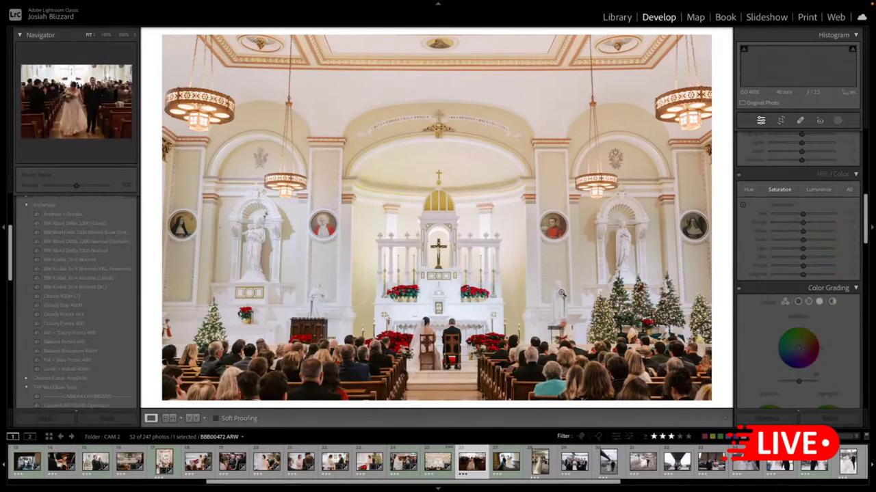
key(ctrl+shift+v)
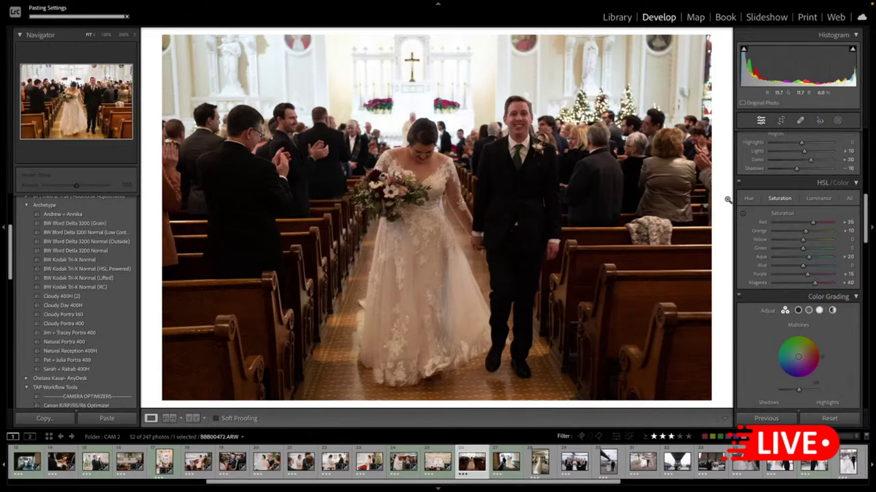
key(r)
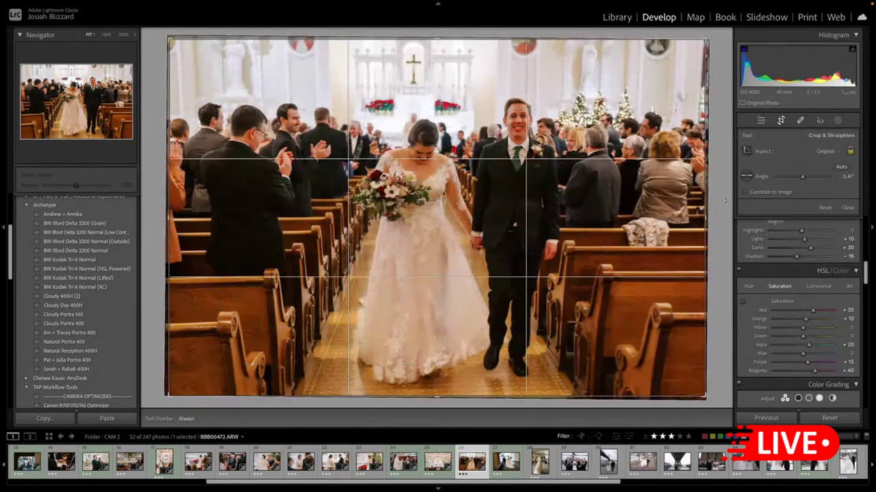
key(r)
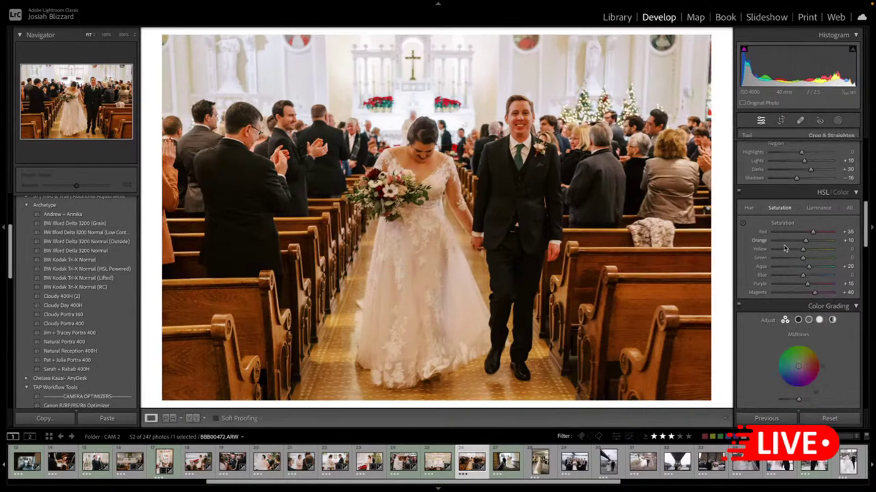
- Set the aisle photo's orange saturation to -14 and its white balance temperature to 2,588
drag(804, 231, 799, 232)
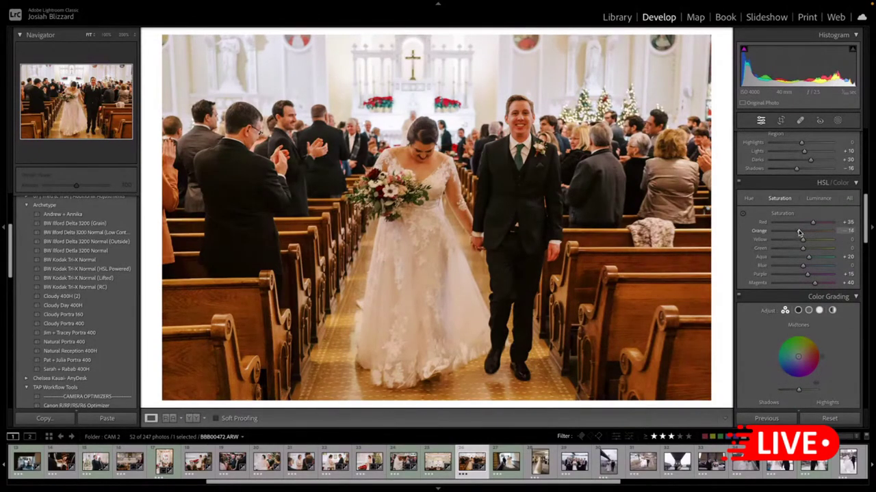
scroll(799, 233, up, 10)
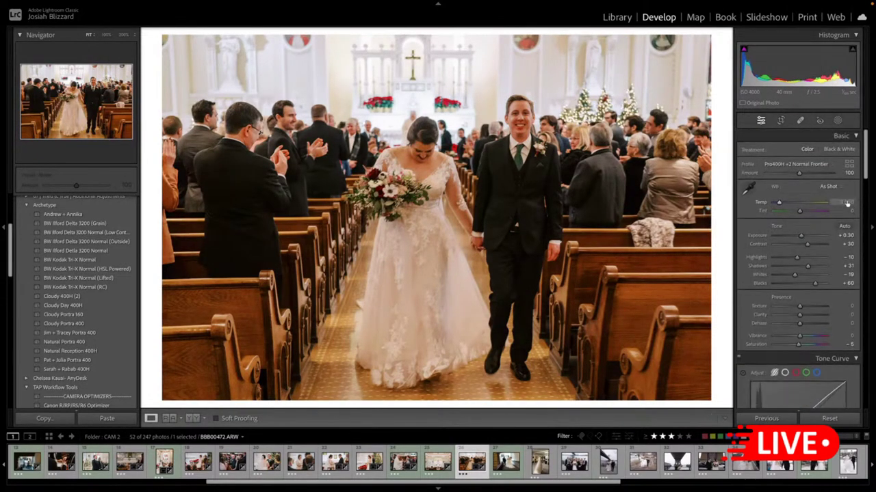
drag(847, 202, 843, 202)
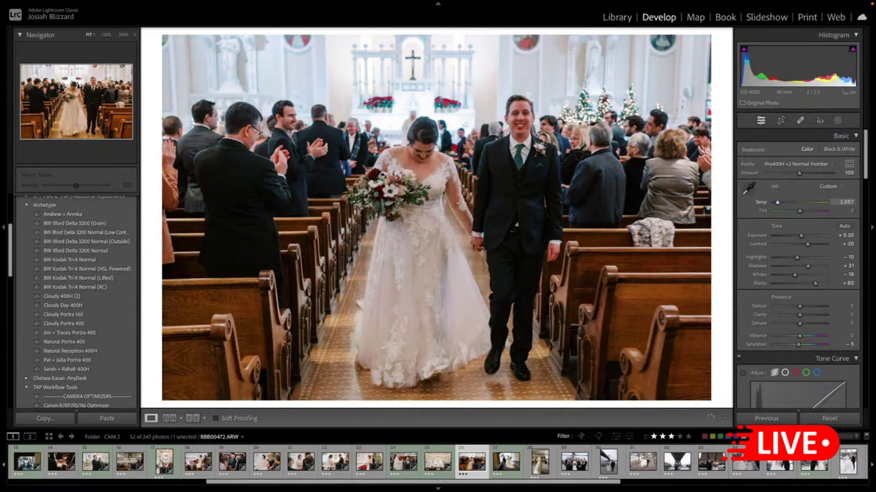
- Set the aisle photo's exposure to +0.70, highlights to -2 and shadows to +43
key(equal)
key(equal)
key(equal)
key(equal)
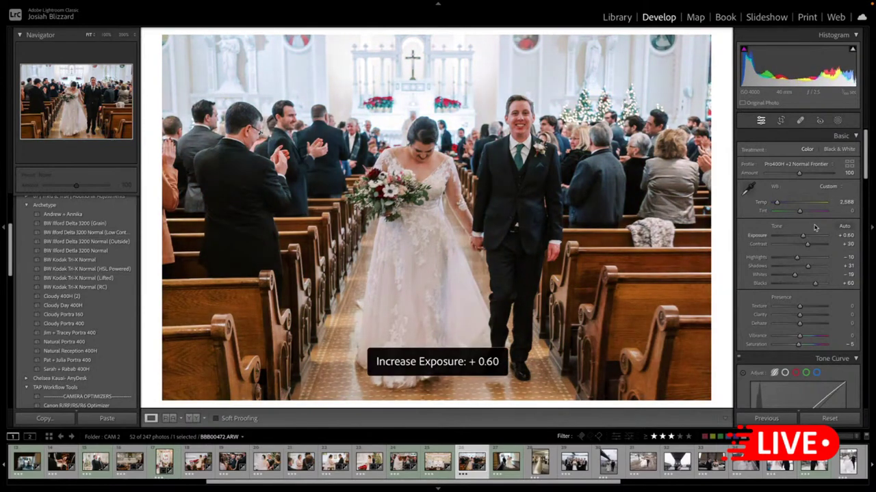
mouse_move(809, 259)
mouse_down()
mouse_move(789, 258)
mouse_move(812, 270)
mouse_up()
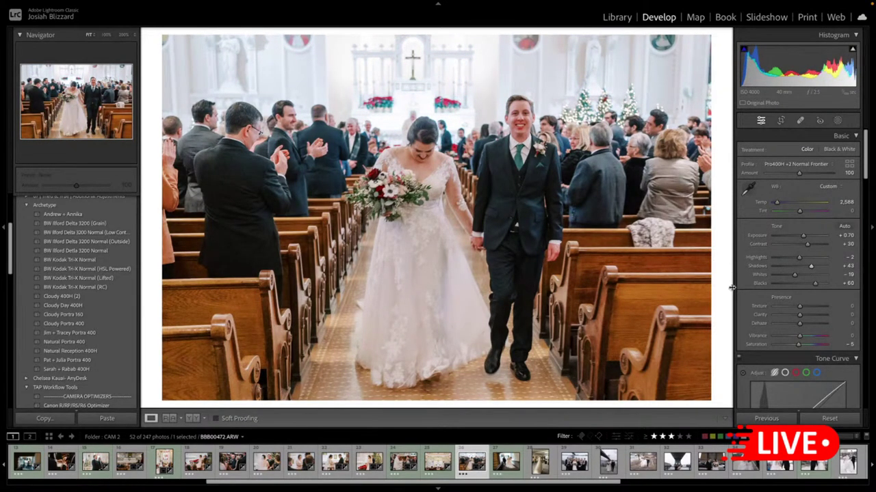
- Set the aisle photo's luminance noise reduction to 19
scroll(737, 297, down, 3)
scroll(737, 296, down, 10)
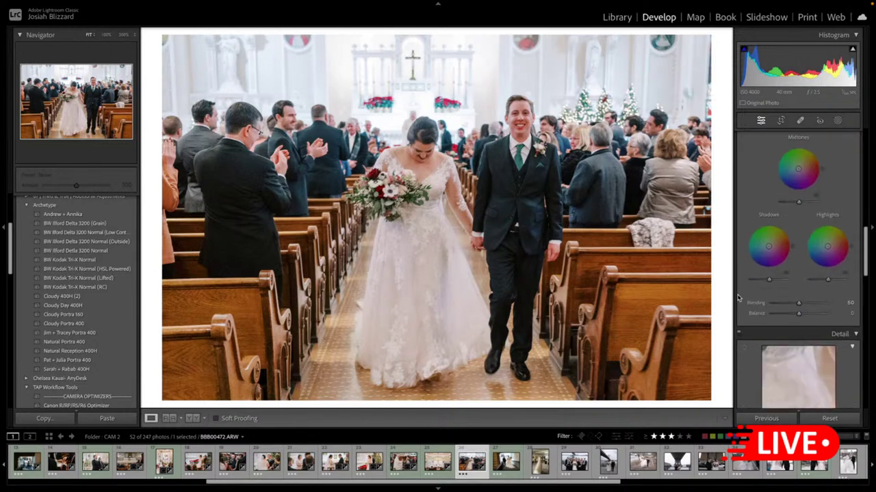
scroll(737, 297, down, 2)
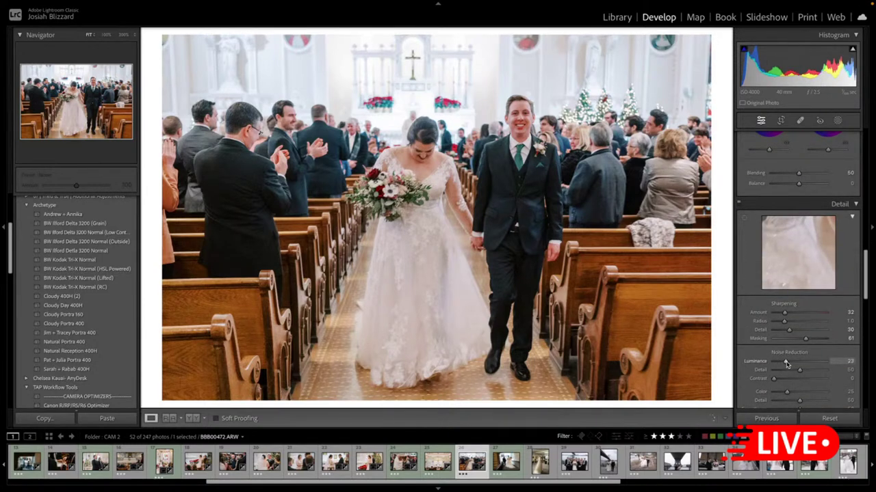
drag(788, 364, 790, 365)
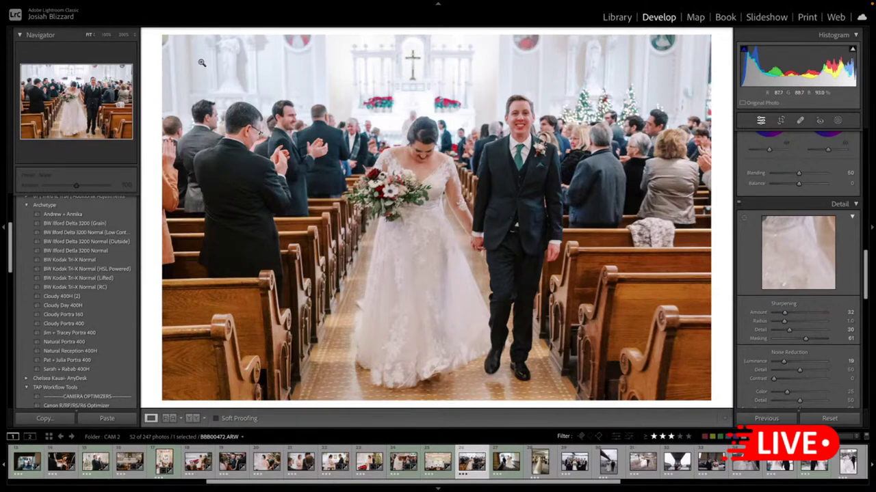
- Crop the aisle photo slightly tighter around the couple and apply the crop
key(r)
drag(170, 40, 179, 46)
key(Return)
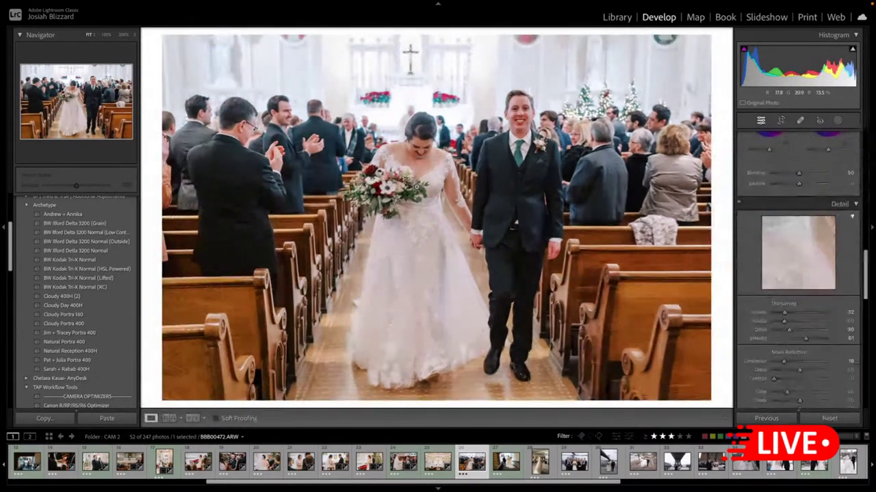
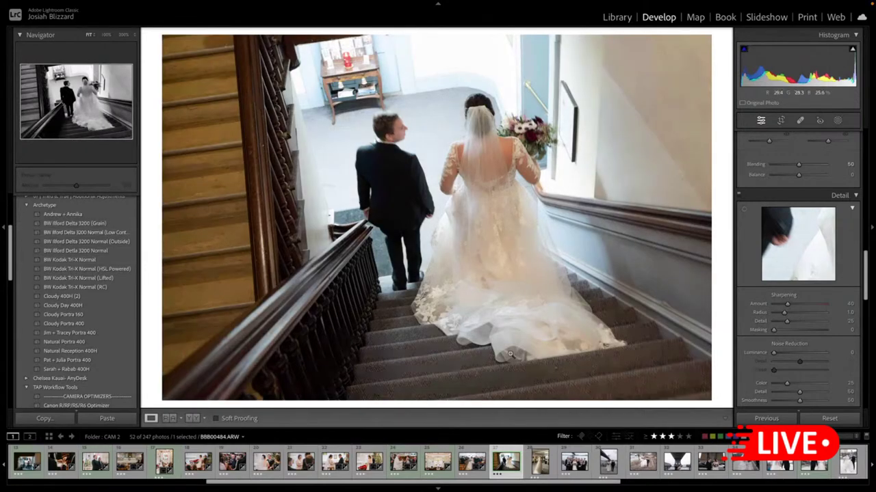
- Paste the settings onto the photo of the couple descending the staircase and lower its exposure to +0.10
key(ctrl+shift+v)
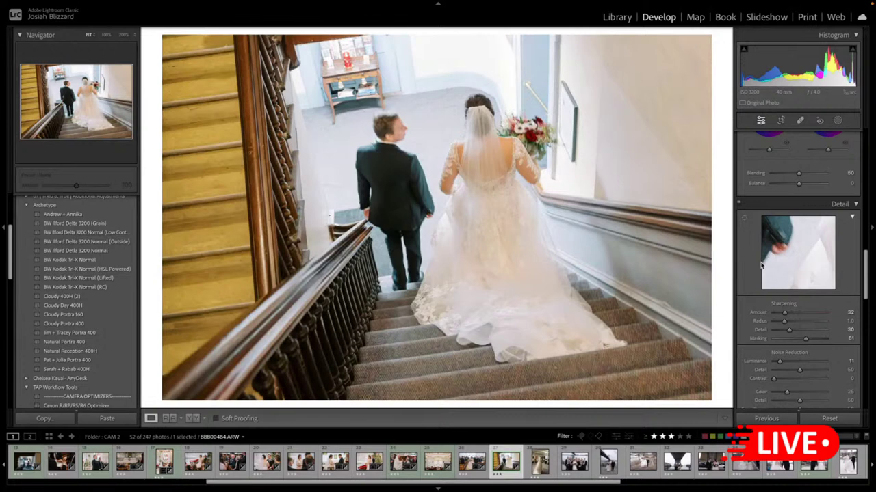
key(minus)
key(minus)
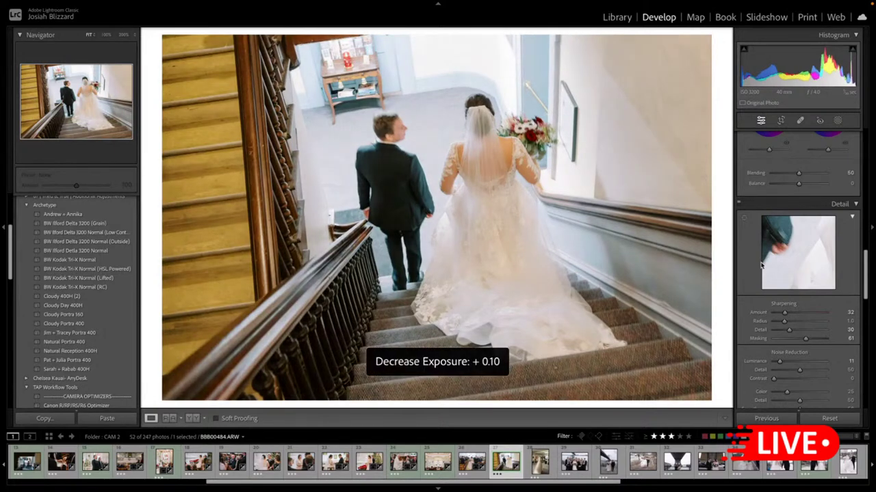
- Set the staircase photo's white balance temperature to 2,810 and its highlights to -20
scroll(802, 191, up, 10)
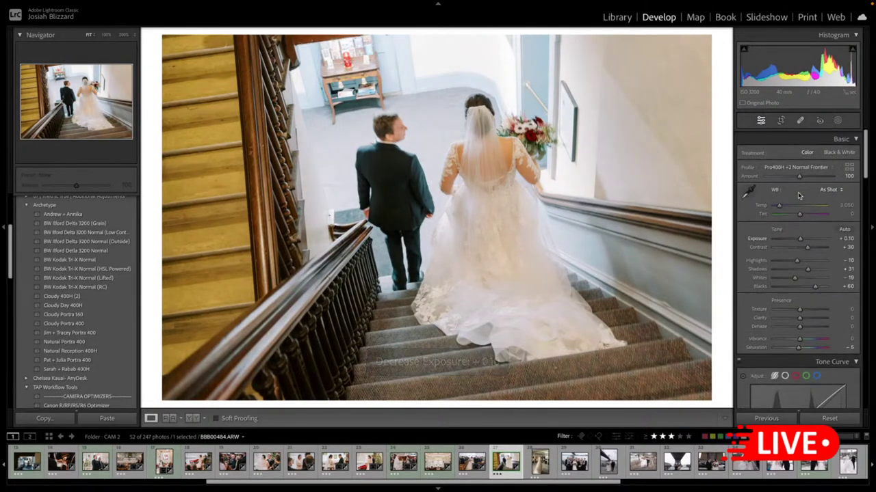
drag(846, 203, 841, 203)
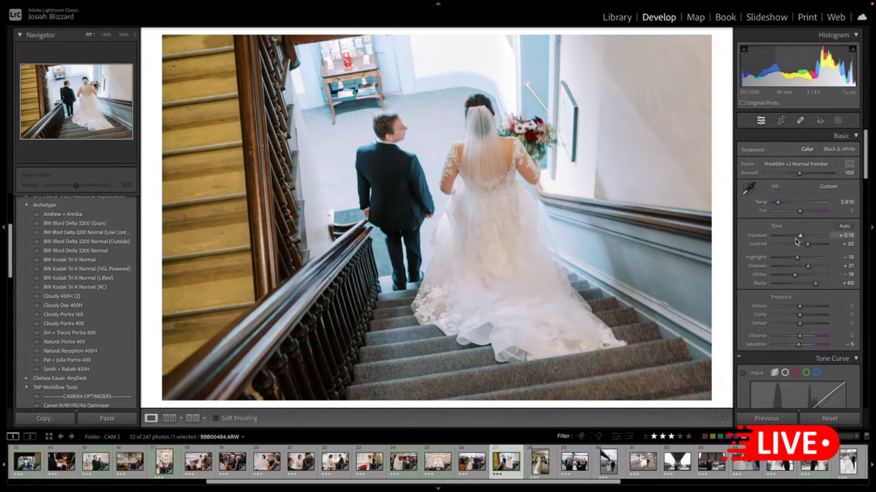
drag(790, 262, 794, 259)
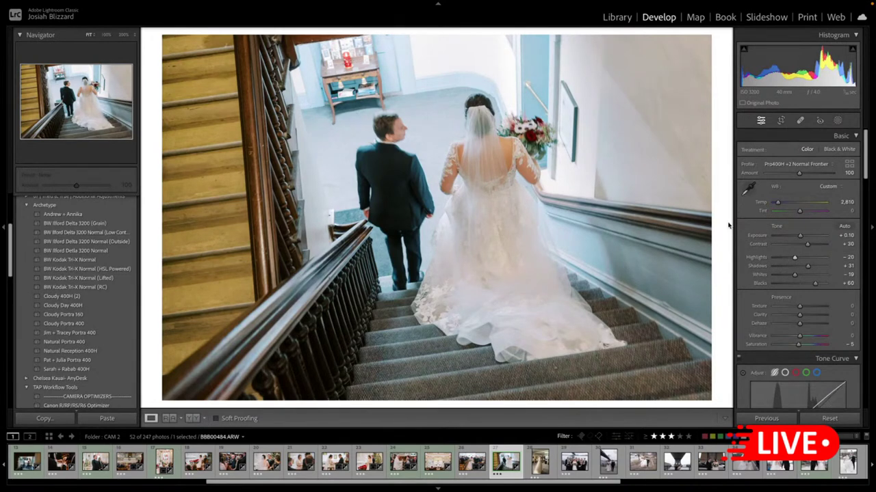
- Paste the settings onto the next photo, the vertical shot of the bride's long veil, with exposure +0.10 and shadows +41
key(Right)
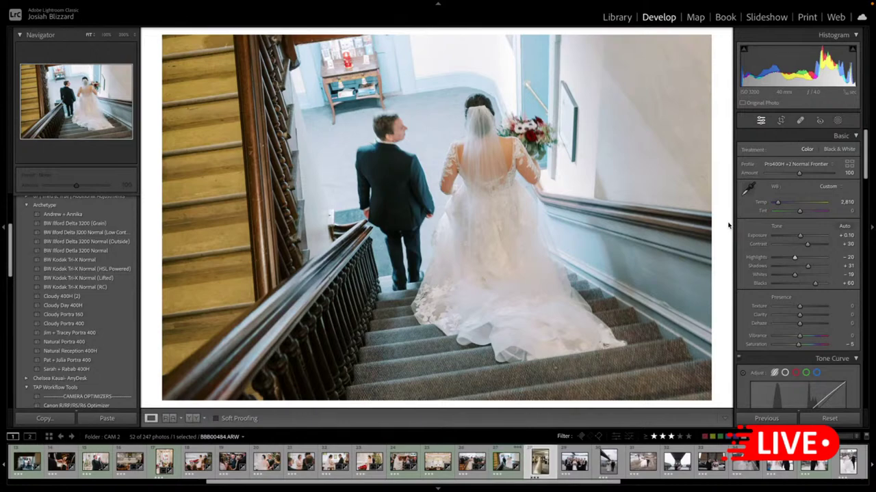
key(Right)
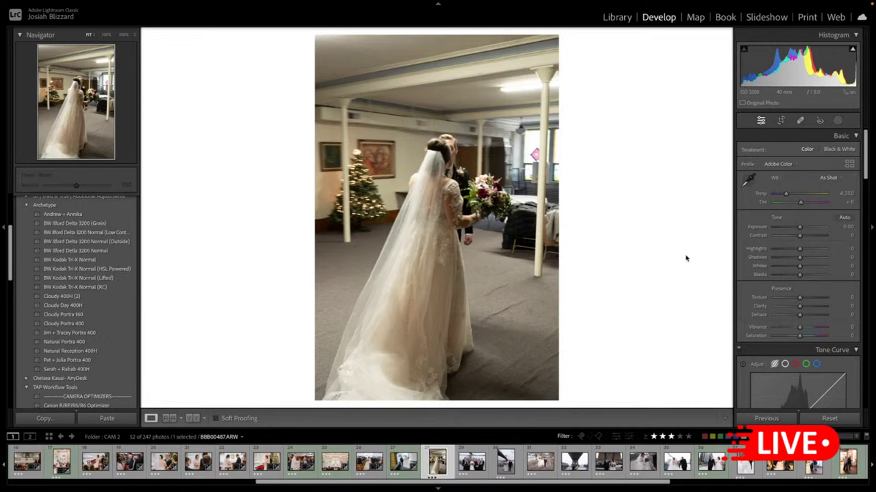
key(ctrl+shift+v)
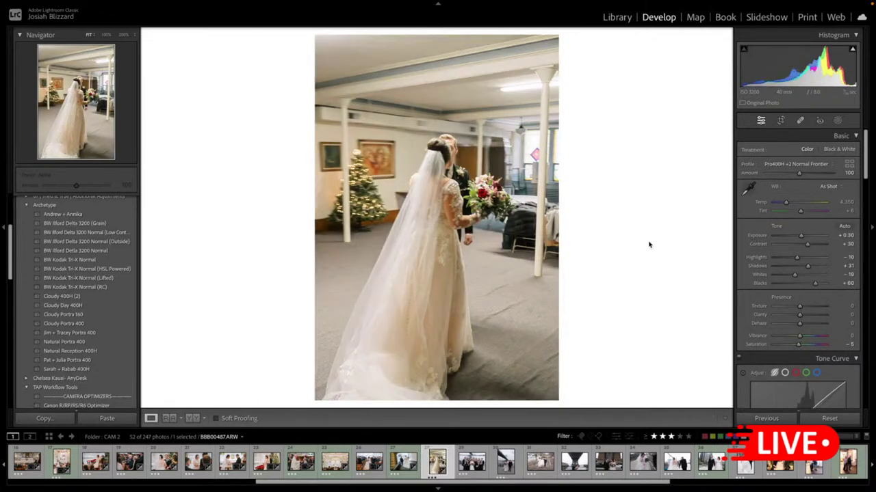
key(minus)
key(minus)
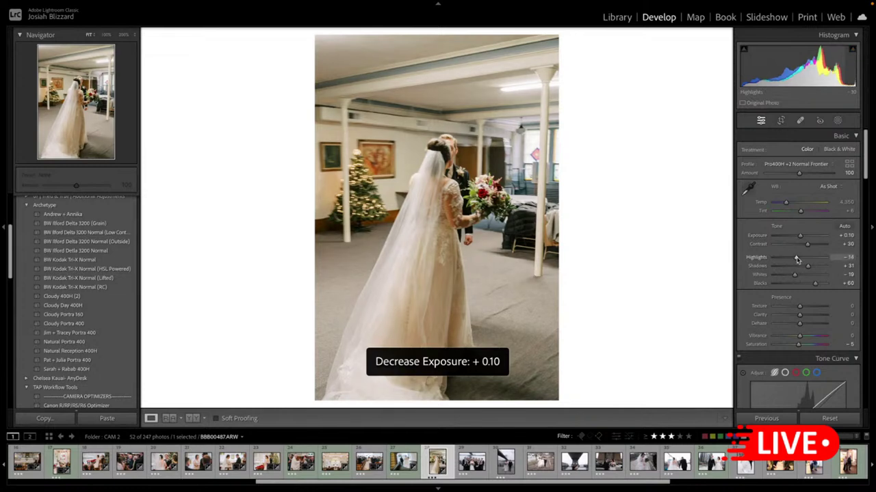
drag(808, 266, 811, 270)
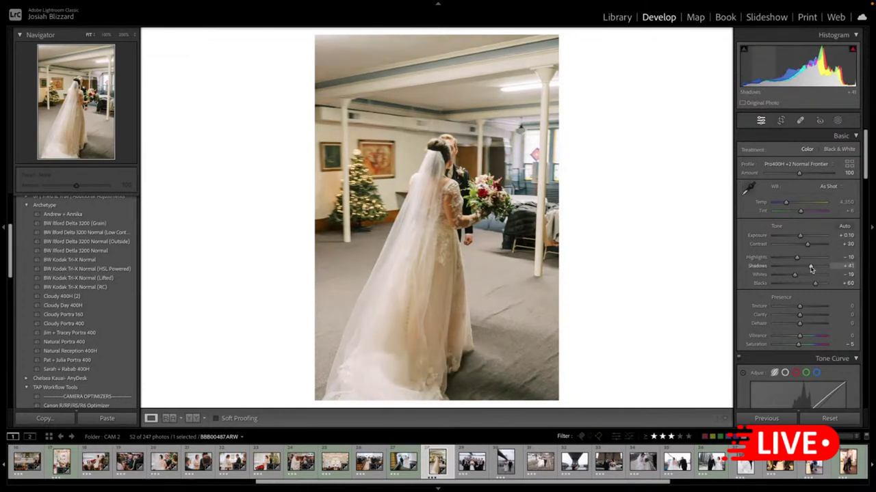
- Lower the veil photo's orange saturation to about -1 in the HSL adjustments and open its white balance temperature for editing
scroll(777, 274, down, 6)
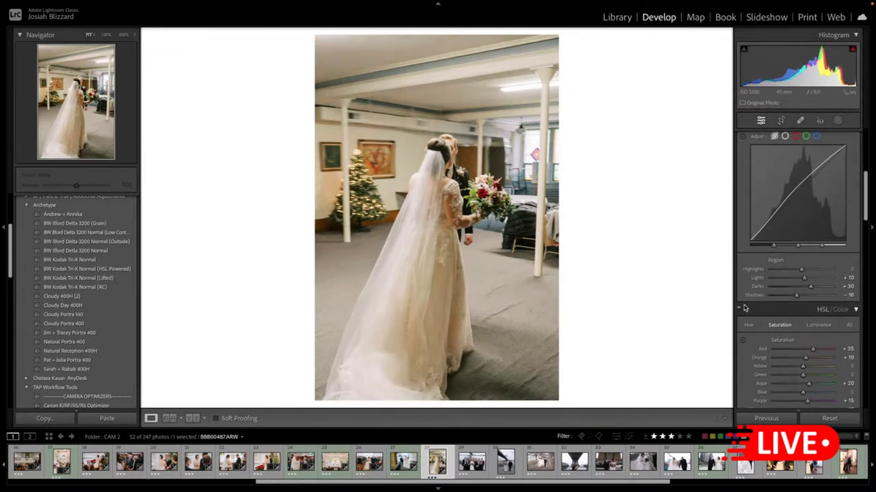
scroll(745, 309, down, 3)
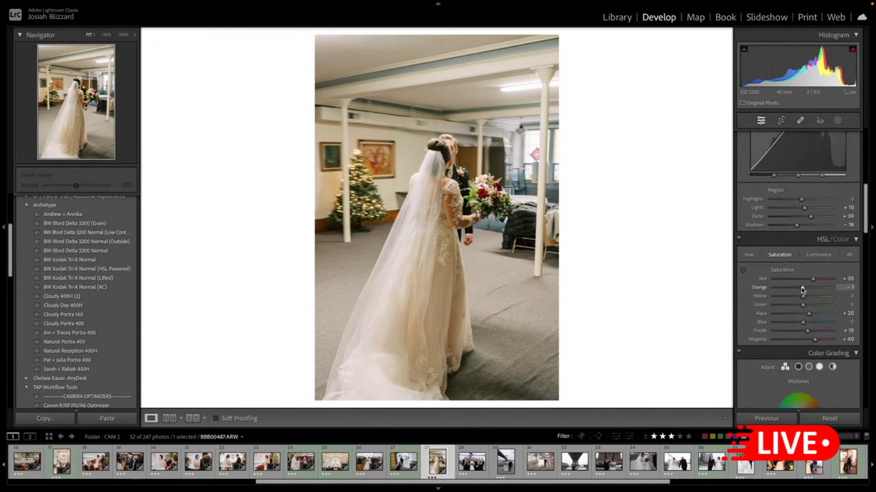
scroll(794, 284, down, 6)
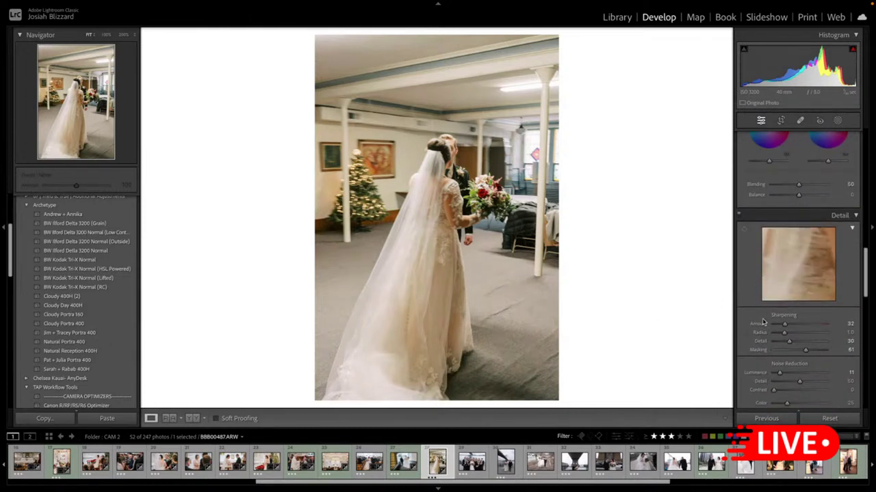
scroll(763, 323, up, 8)
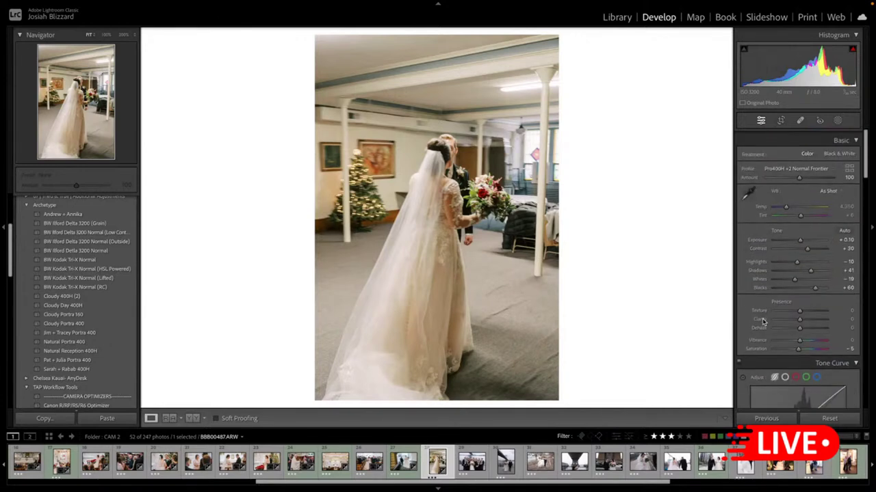
click(847, 203)
- Return to the photo of the couple walking up the aisle and set its orange saturation to -10
mouse_move(115, 223)
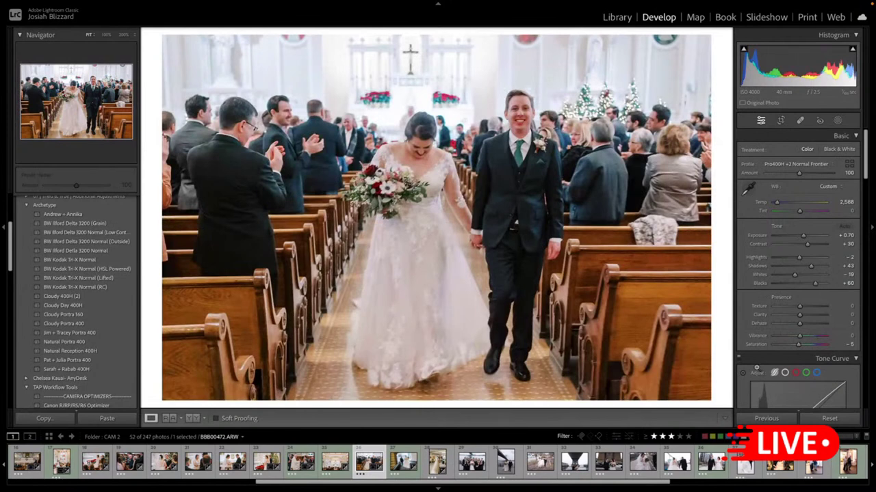
scroll(815, 268, down, 10)
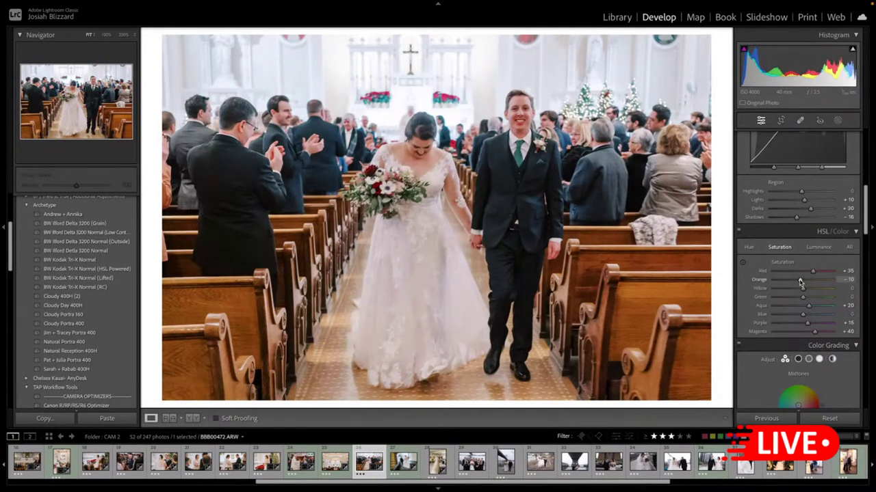
scroll(759, 338, down, 3)
- Try an orange tint and a blue tint in the aisle photo's shadows with Color Grading, and reset the shadow tint
click(797, 297)
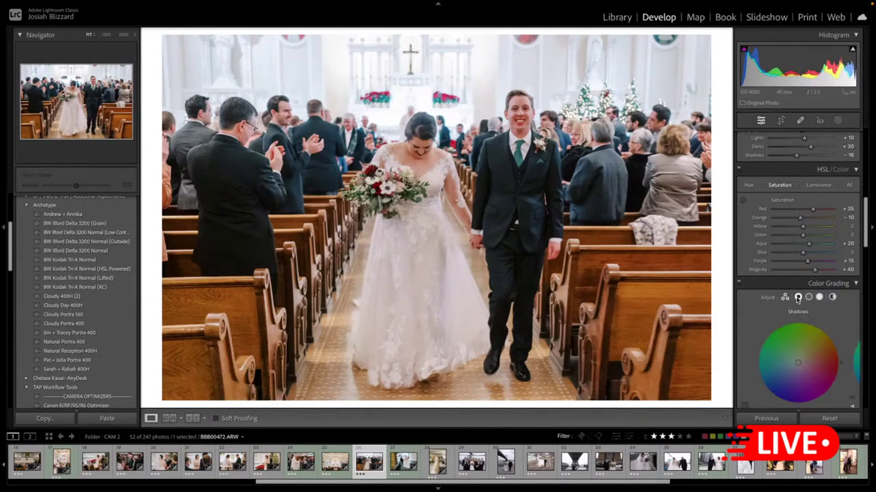
scroll(760, 331, down, 1)
scroll(759, 331, down, 2)
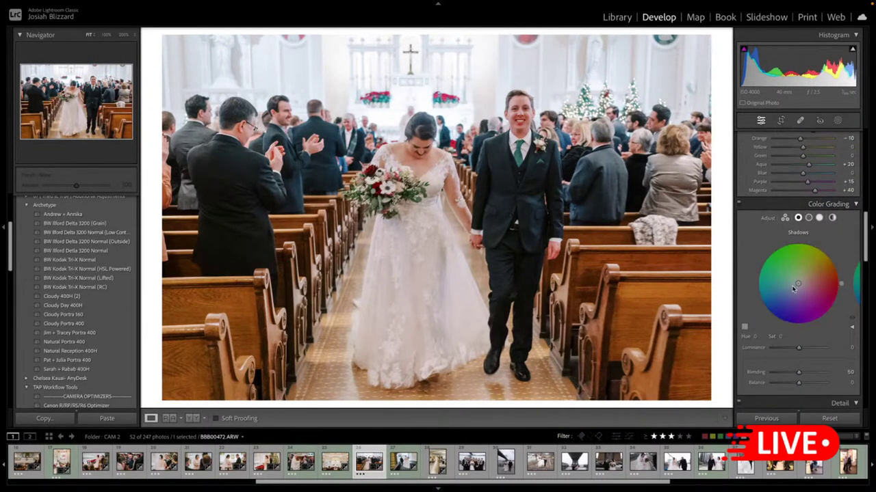
drag(798, 286, 820, 268)
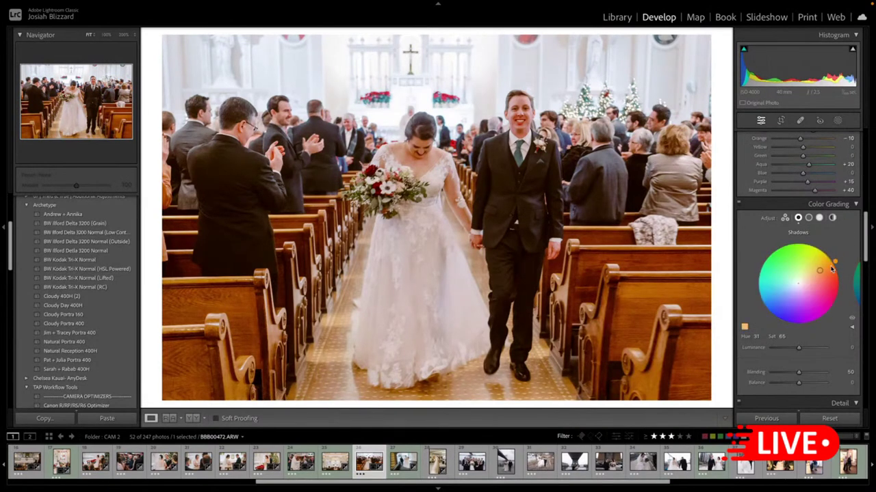
drag(834, 261, 757, 299)
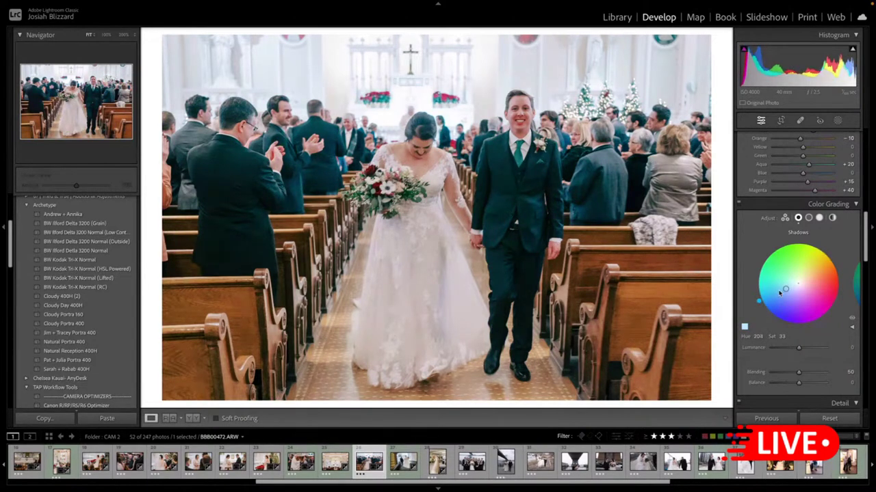
drag(787, 290, 790, 287)
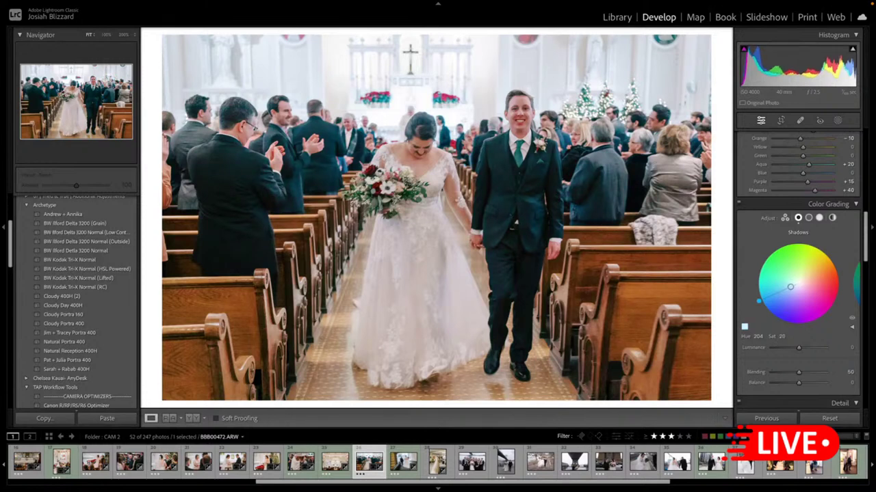
double_click(790, 290)
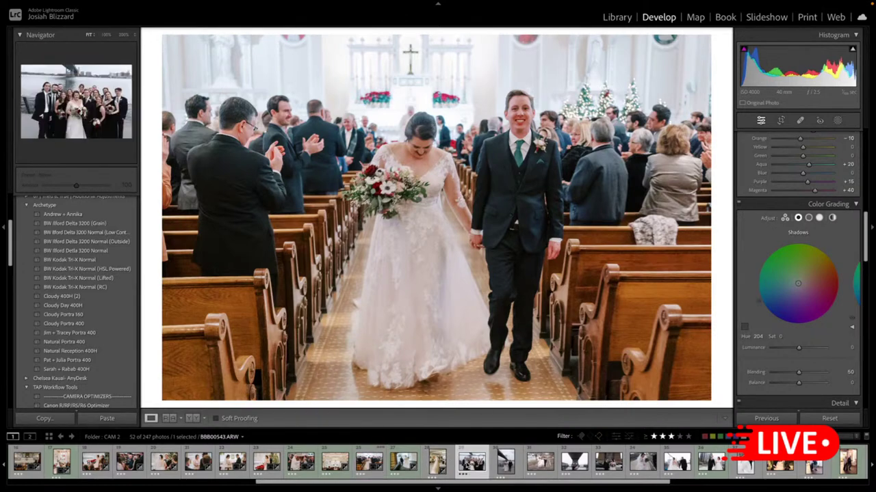
- Label the riverside wedding party photo red, try the Cloudy 400H (2) preset on it and apply Cloudy Day 400H instead
click(472, 463)
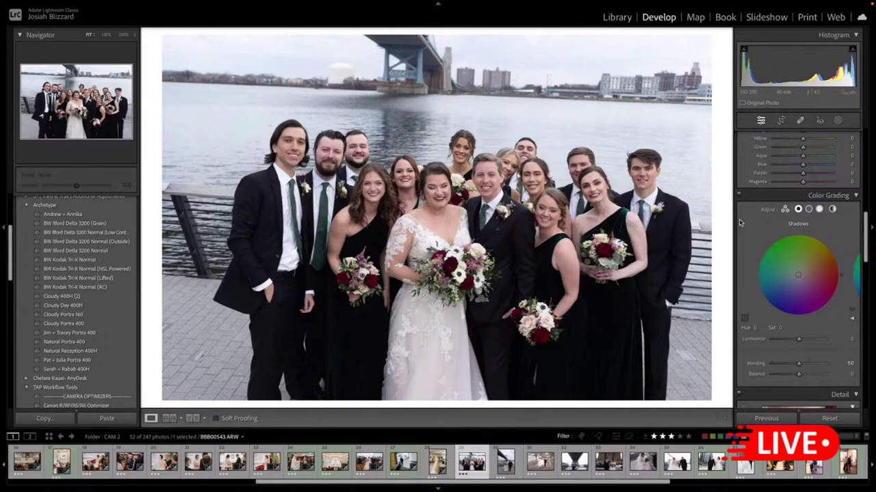
key(6)
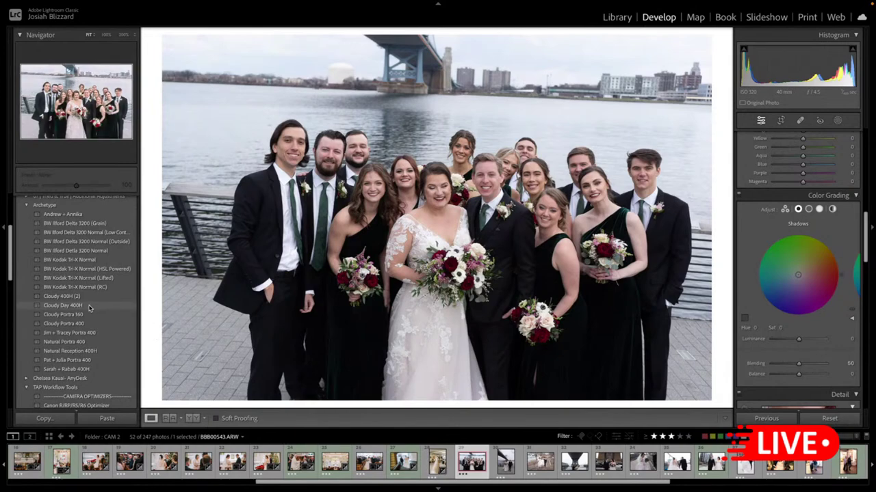
click(89, 308)
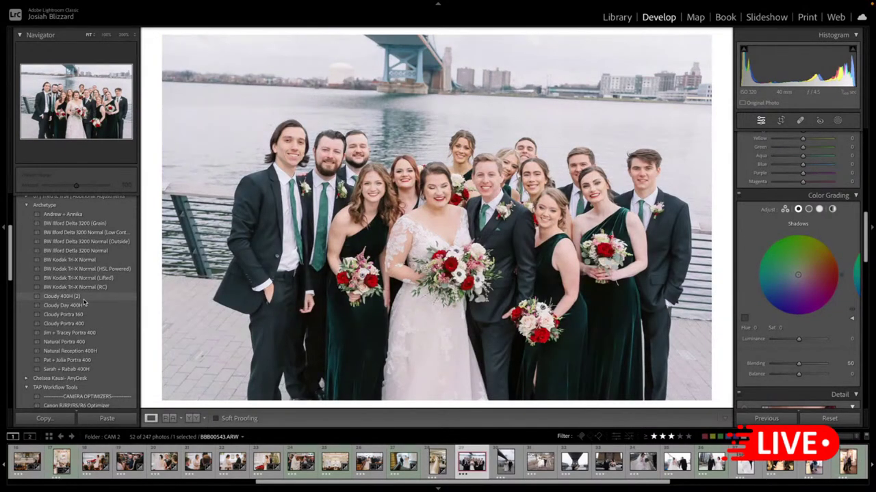
click(84, 298)
click(83, 298)
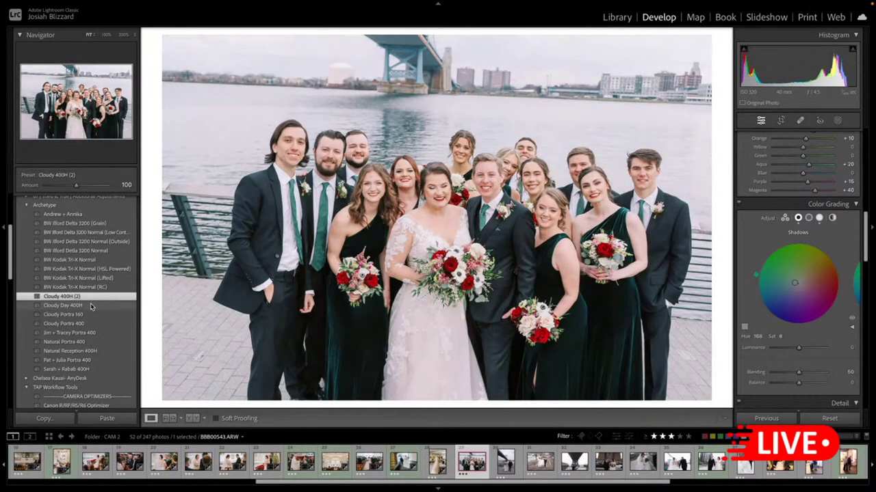
click(91, 305)
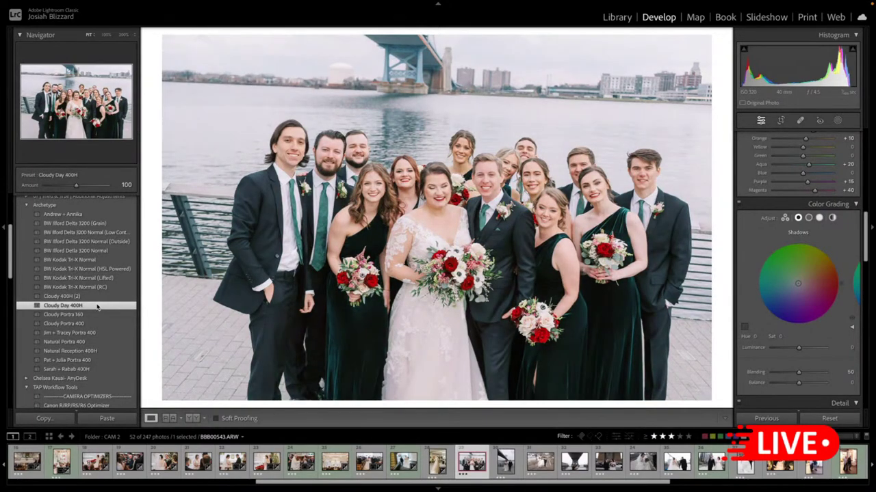
click(97, 307)
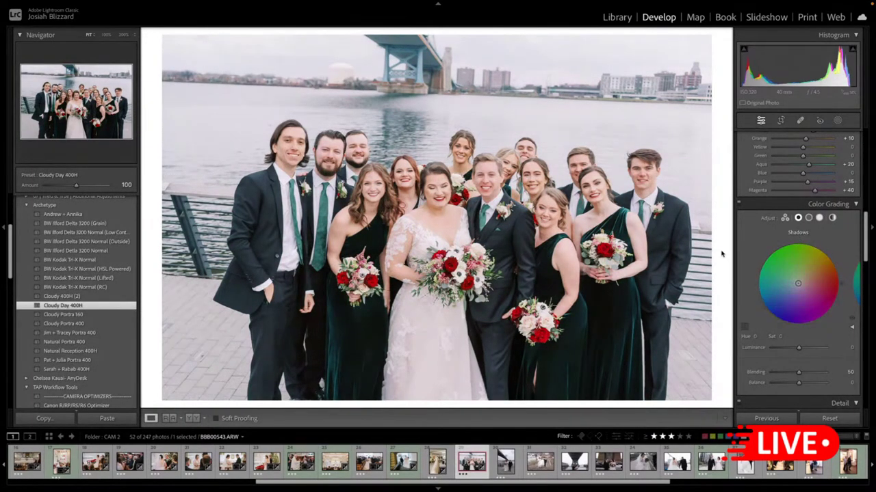
- Straighten the riverside wedding party photo to an angle of -2.07 and crop it slightly tighter, repositioned around the group
key(r)
drag(721, 254, 720, 244)
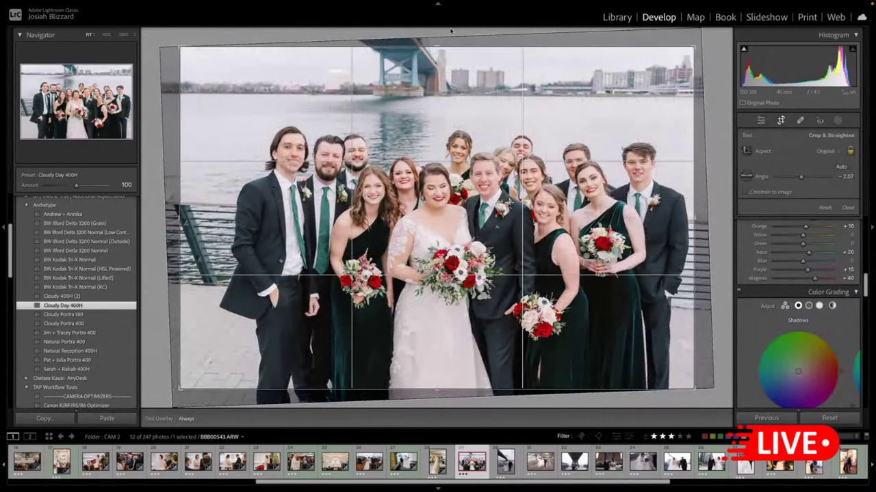
drag(450, 47, 451, 53)
drag(461, 168, 450, 169)
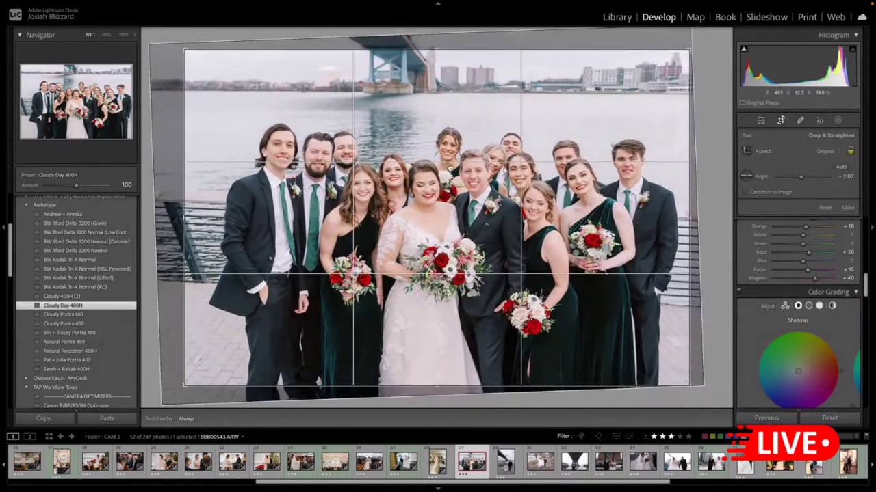
key(r)
key(r)
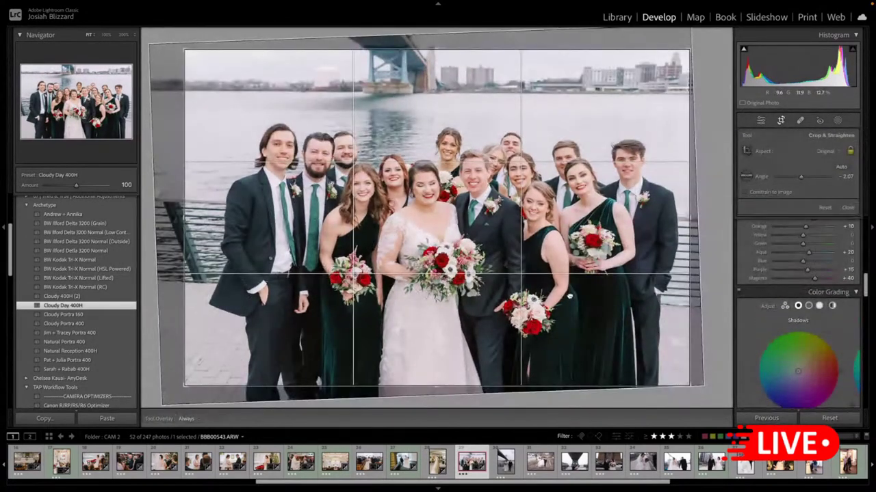
key(r)
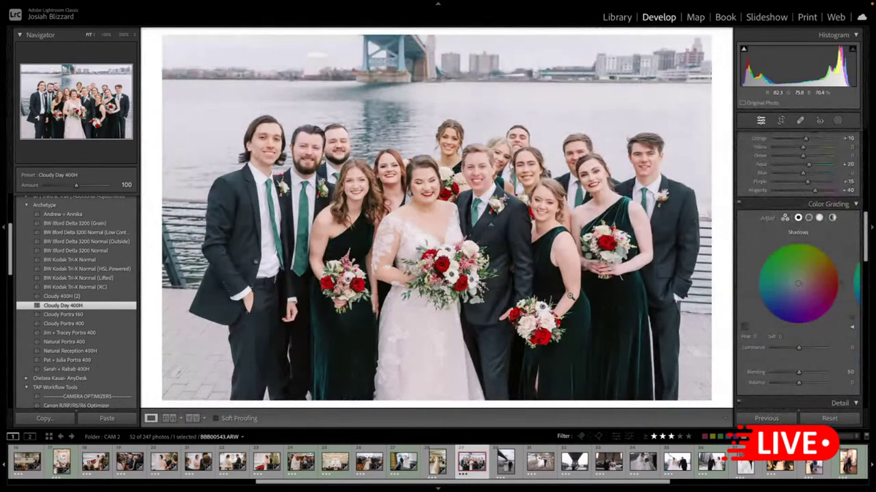
- Paste the copied settings onto the photo of the couple walking beside the bridge, then straighten it to -1.00 and crop it slightly tighter
click(507, 464)
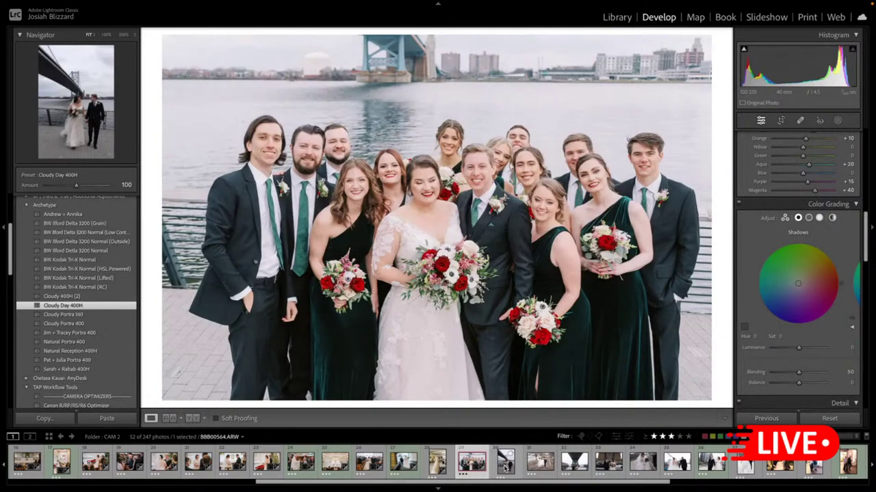
click(505, 465)
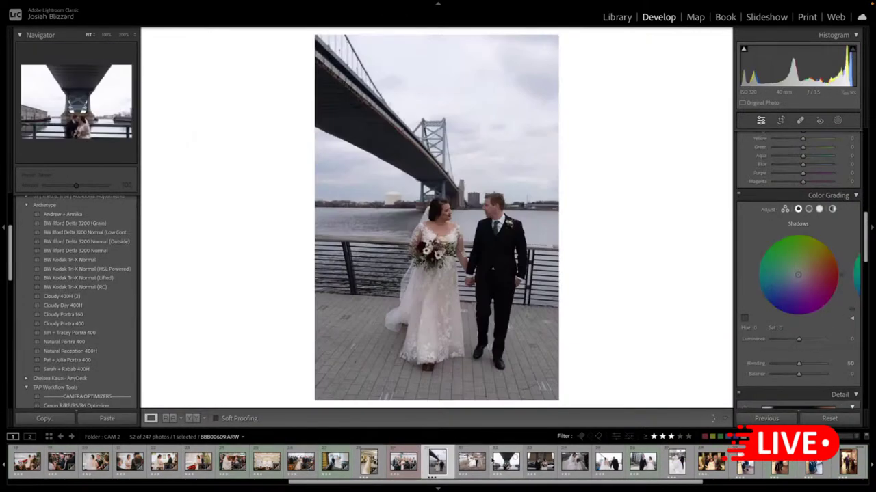
key(ctrl+shift+v)
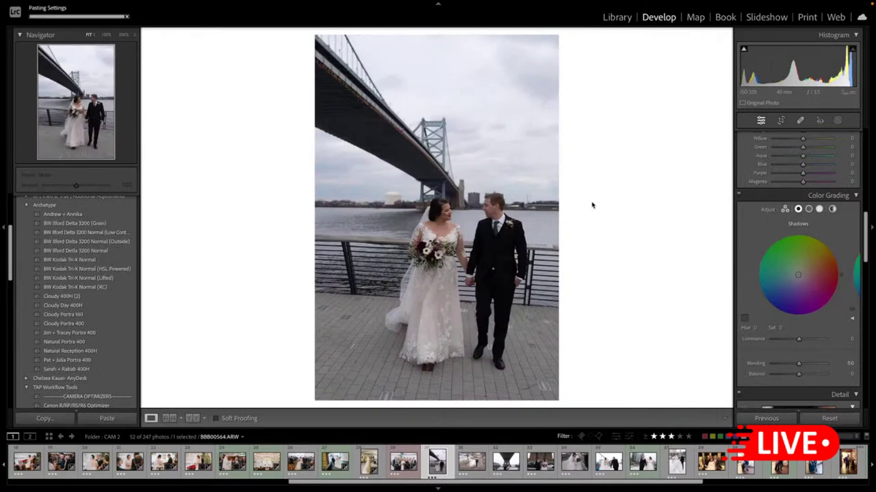
key(r)
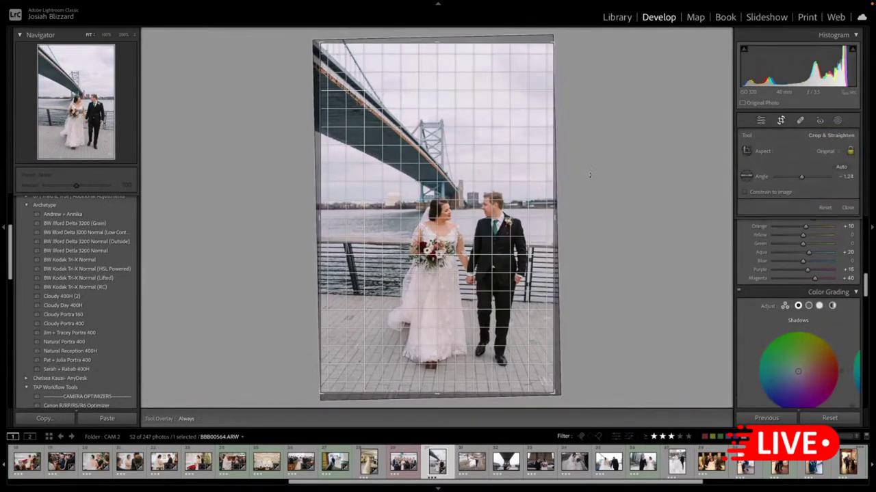
drag(589, 175, 590, 177)
drag(318, 236, 323, 236)
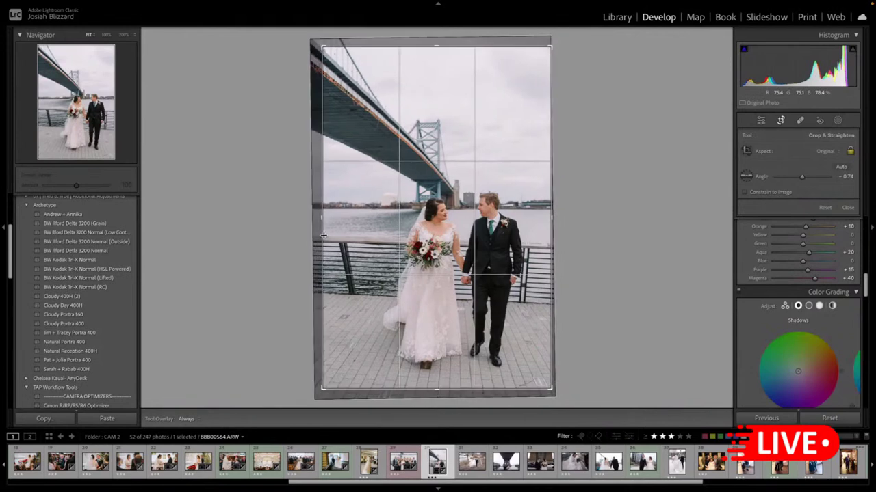
drag(587, 205, 587, 204)
key(r)
- Set the exposure to +0.60 and the shadows to +41 on the photo of the couple walking beside the bridge
key(=)
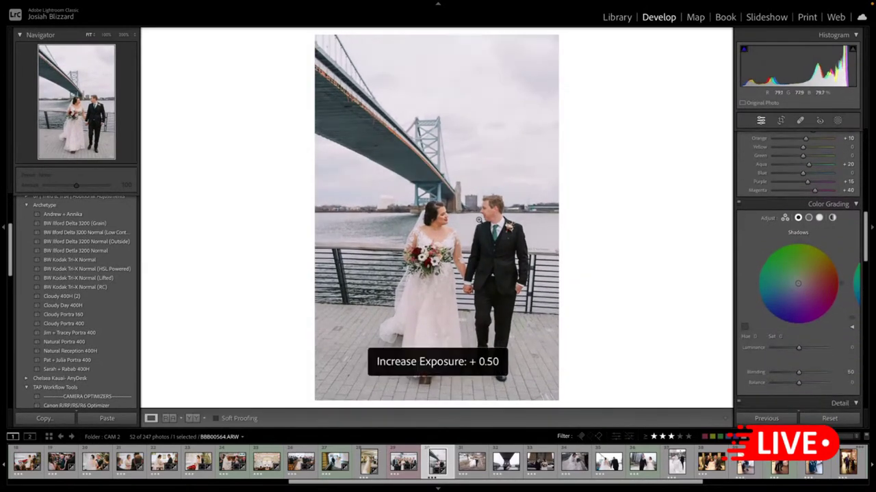
key(ctrl+period)
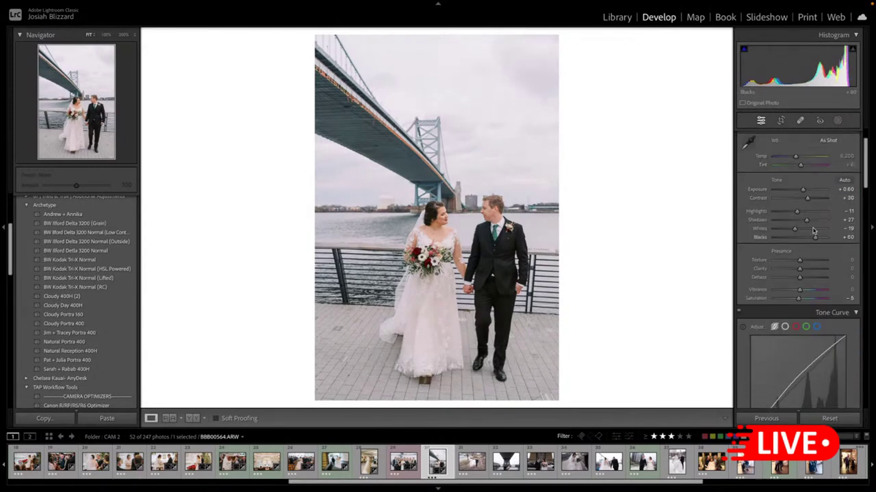
click(809, 221)
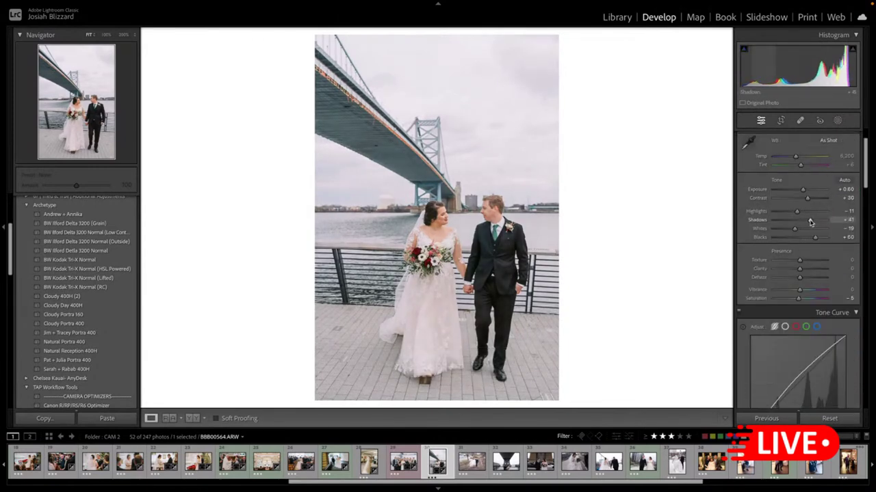
- Refine the straightening of the photo of the couple walking beside the bridge and set its exposure to +0.70
key(r)
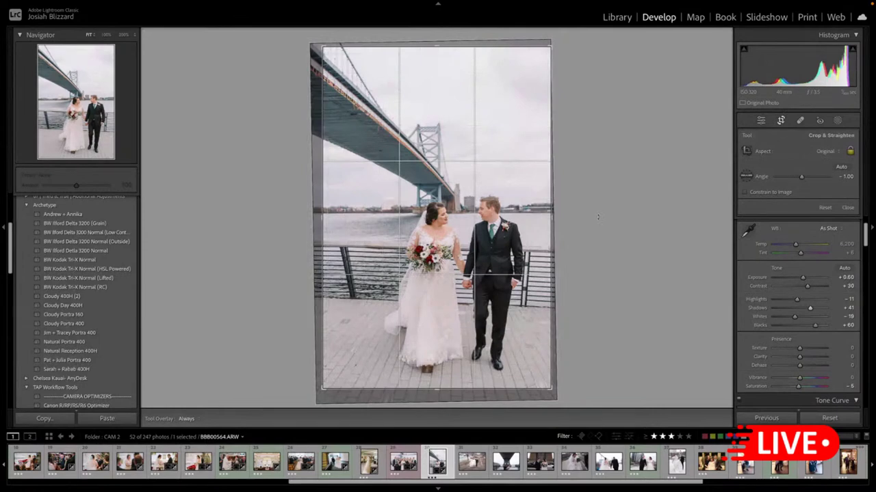
drag(598, 217, 587, 223)
key(r)
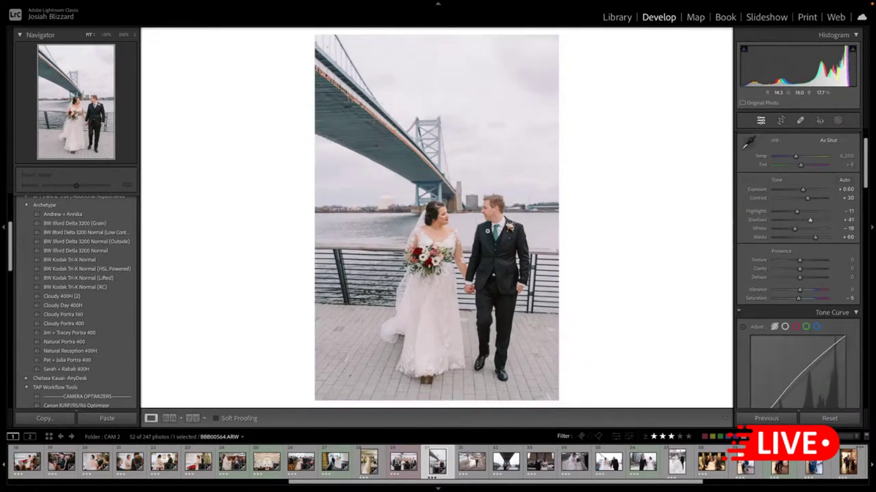
key(equal)
key(equal)
key(minus)
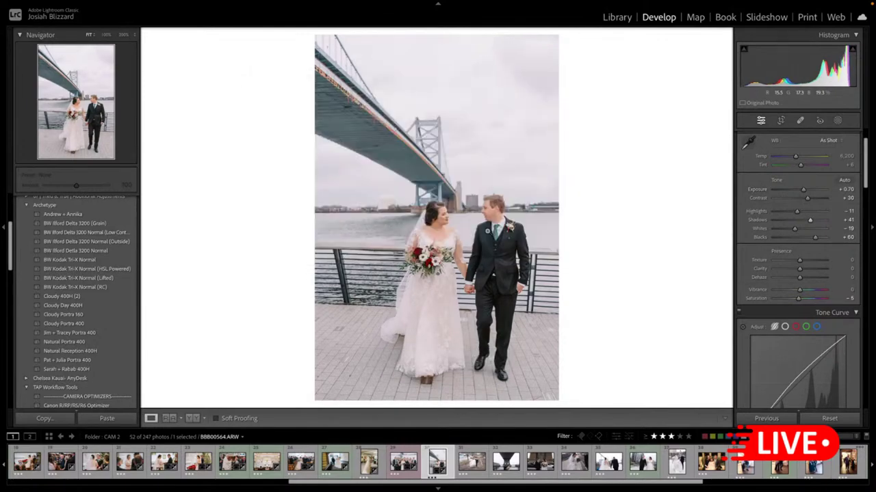
- Paste the settings onto the photo of the groom carrying the bride's train and crop it tighter around the couple
key(Right)
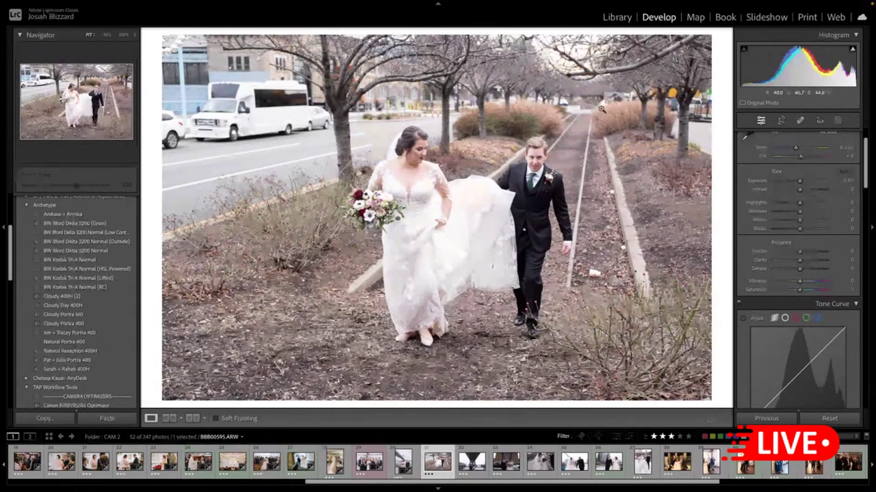
key(ctrl+shift+v)
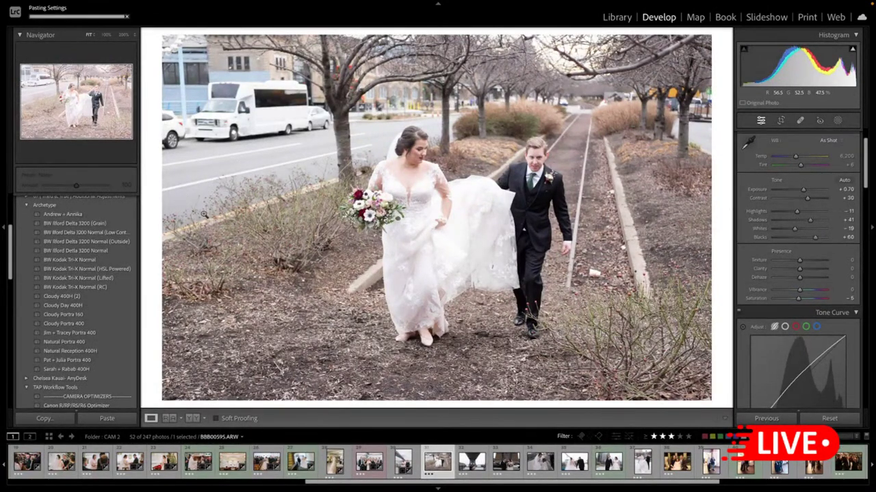
key(r)
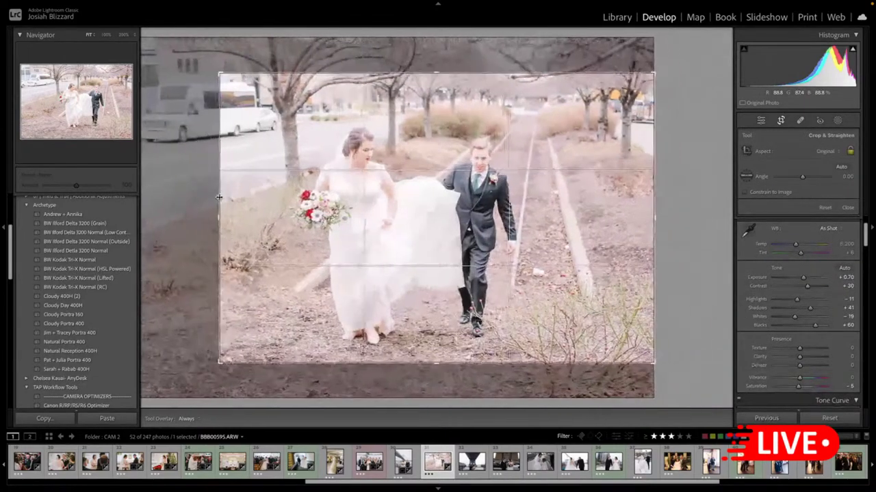
drag(218, 197, 196, 197)
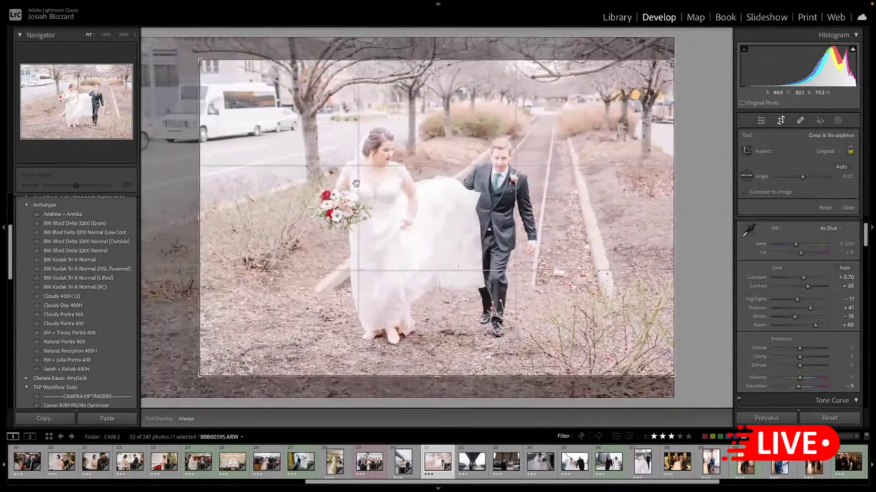
drag(359, 184, 363, 190)
key(Return)
- Lower the train-carrying photo's exposure to -0.50 and cool its white balance temperature slightly
key(minus)
key(minus)
key(minus)
key(minus)
key(minus)
key(minus)
key(minus)
key(minus)
key(minus)
key(minus)
key(minus)
key(minus)
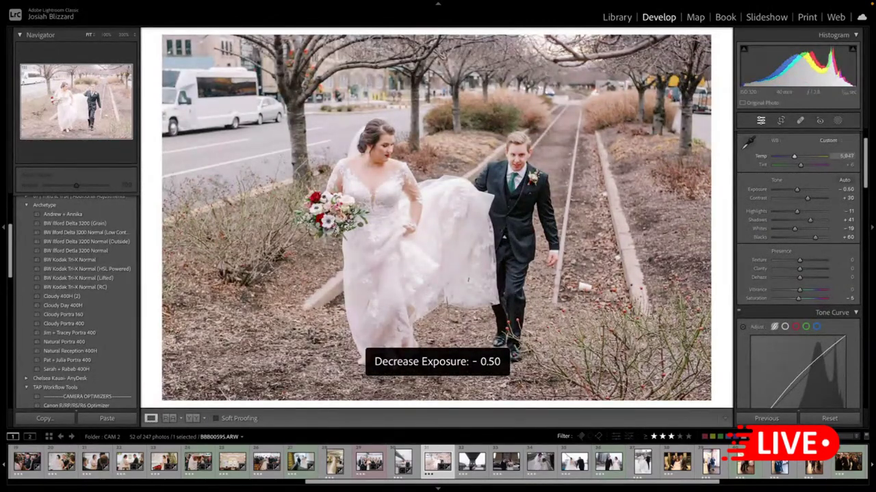
drag(795, 156, 792, 156)
- Paste the settings onto the photo of the couple beneath the bridge, then straighten it to -0.73 and crop it slightly
key(Right)
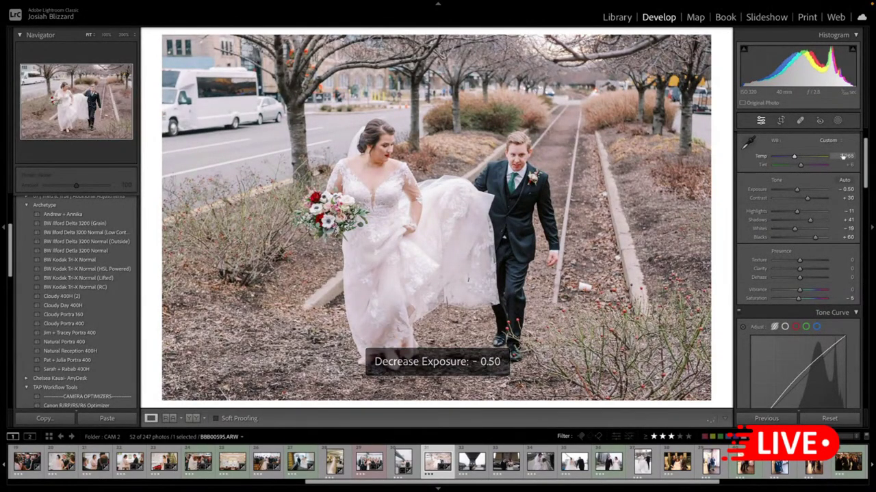
key(Right)
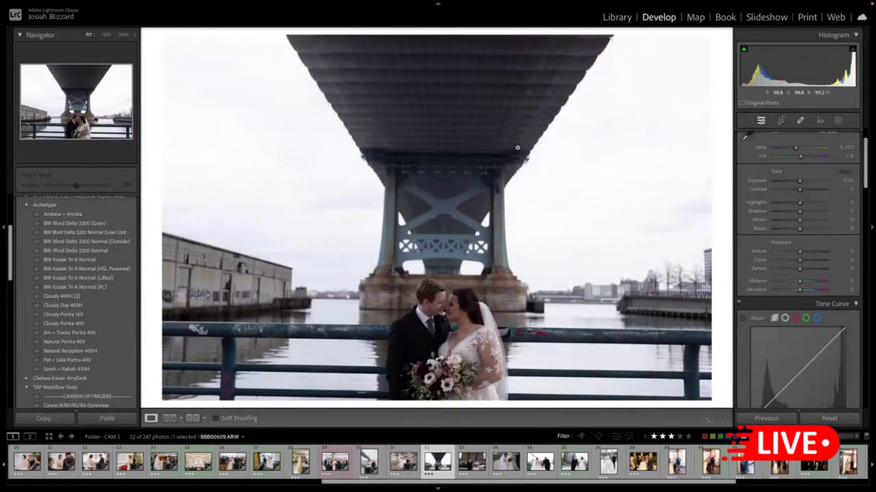
key(ctrl+shift+v)
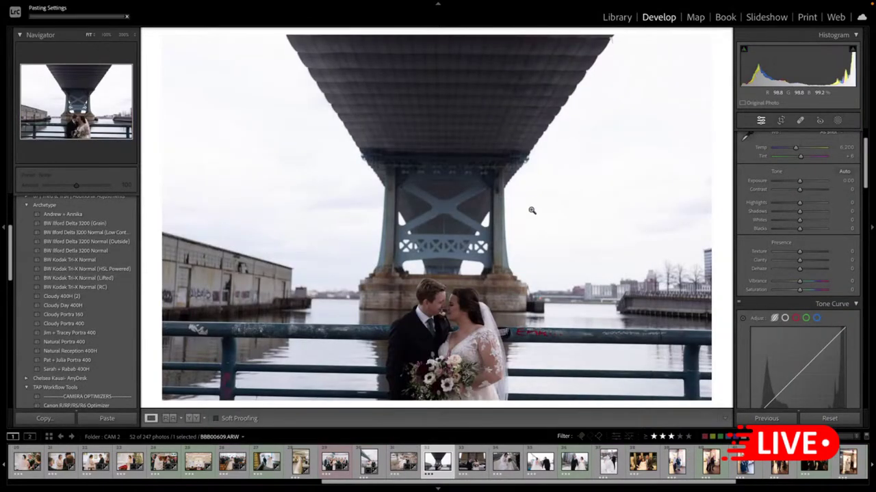
key(r)
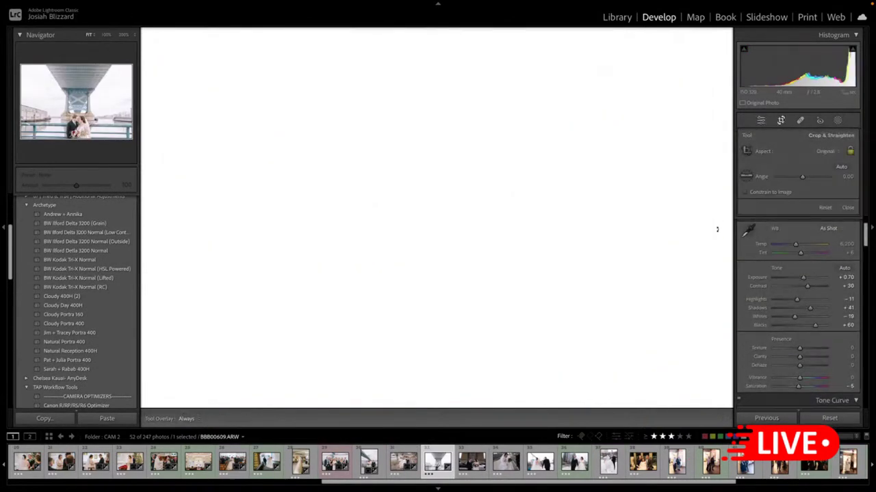
drag(716, 227, 717, 223)
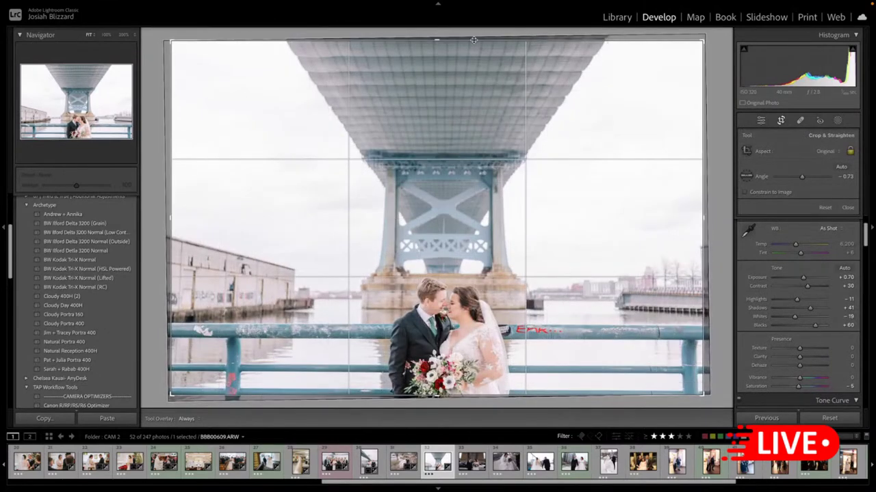
drag(467, 40, 463, 125)
key(r)
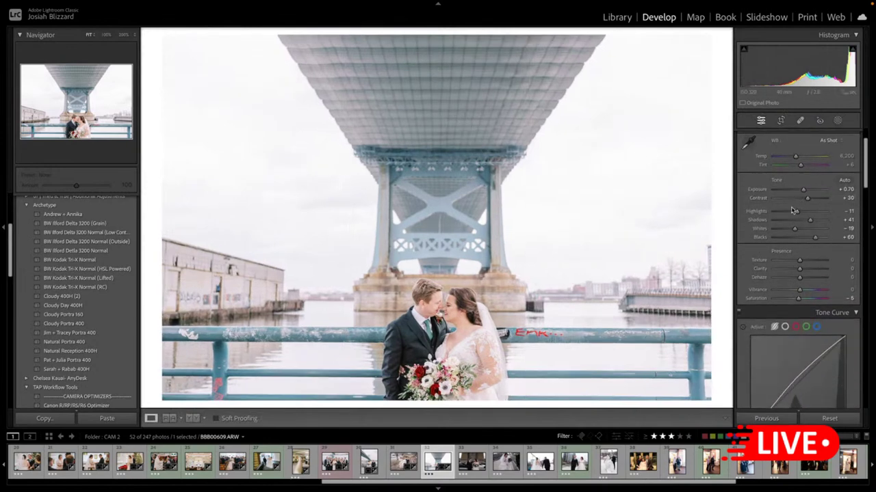
- Set the under-bridge photo's exposure to +0.20, highlights to -84, shadows to +33 and blacks to +68
mouse_move(796, 212)
mouse_down()
mouse_move(774, 214)
mouse_move(804, 220)
mouse_up()
key(minus)
key(minus)
key(minus)
key(minus)
key(minus)
key(equal)
key(minus)
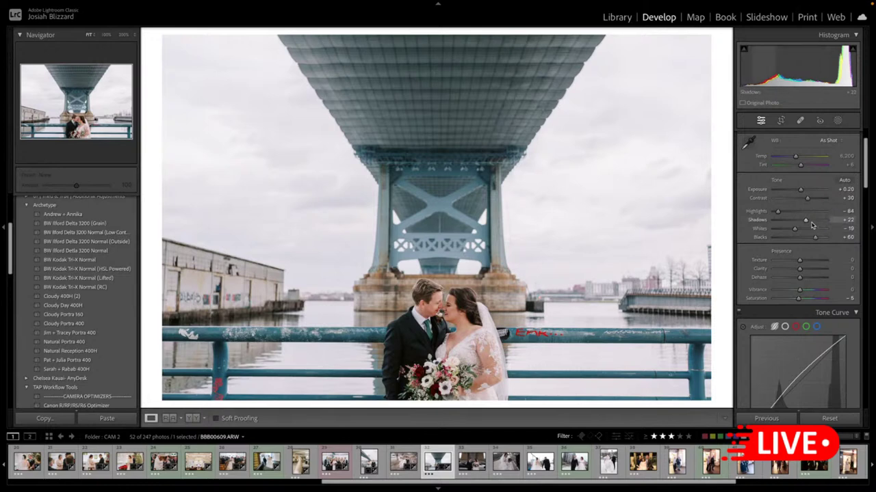
drag(805, 220, 817, 241)
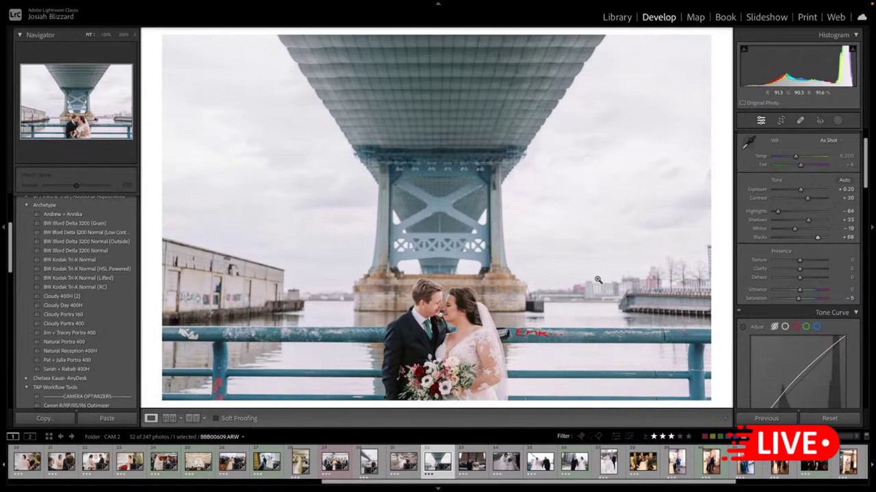
- Paste the settings onto the photo of the couple facing each other by the stone pier, then straighten it to -0.82 and crop it tighter
key(Right)
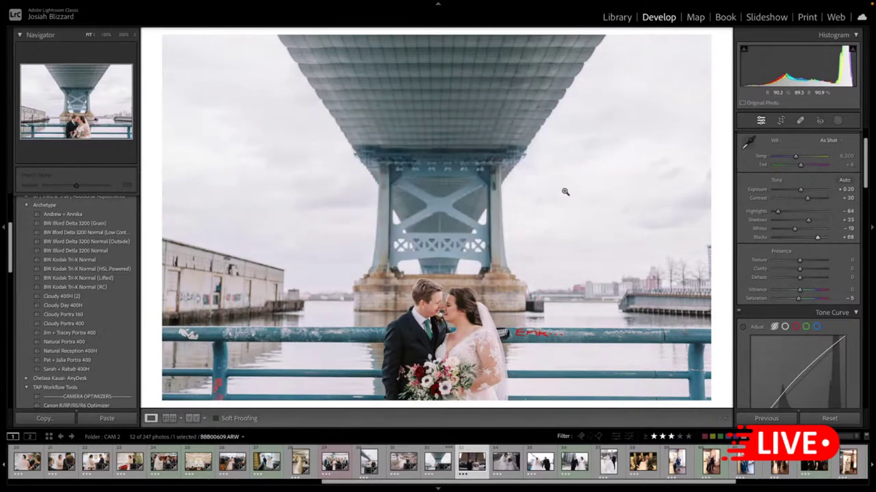
key(ctrl+shift+v)
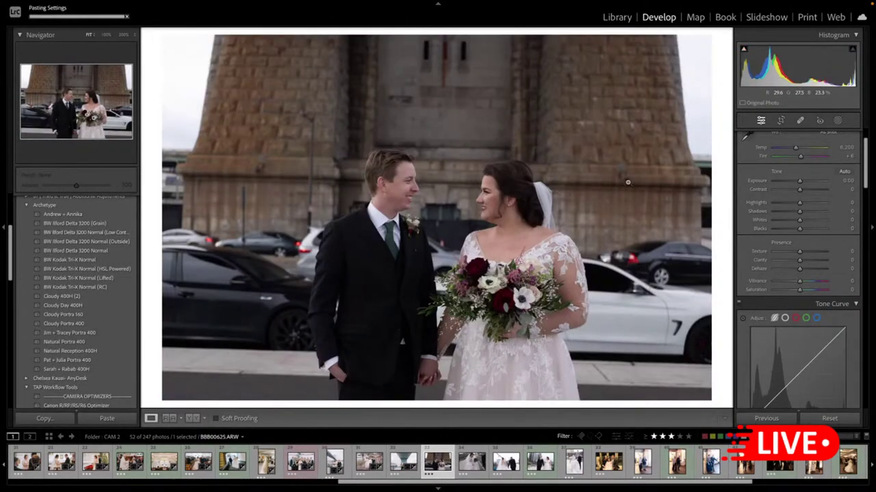
key(r)
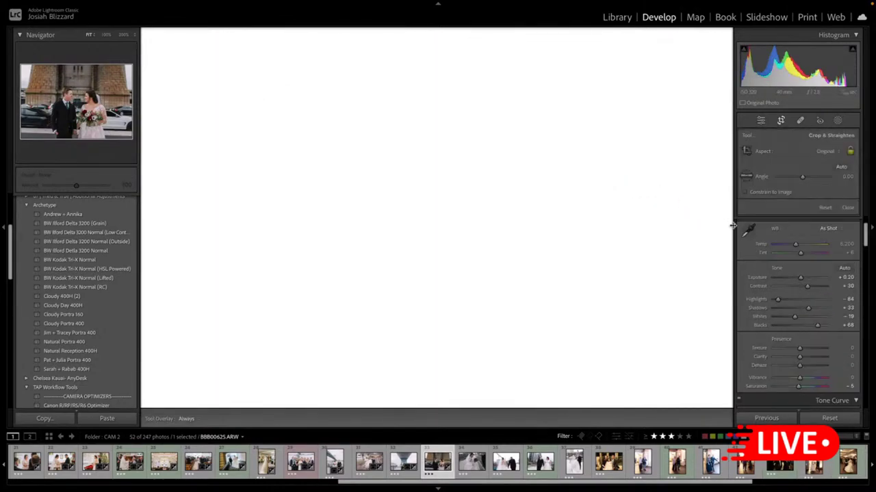
drag(724, 229, 724, 233)
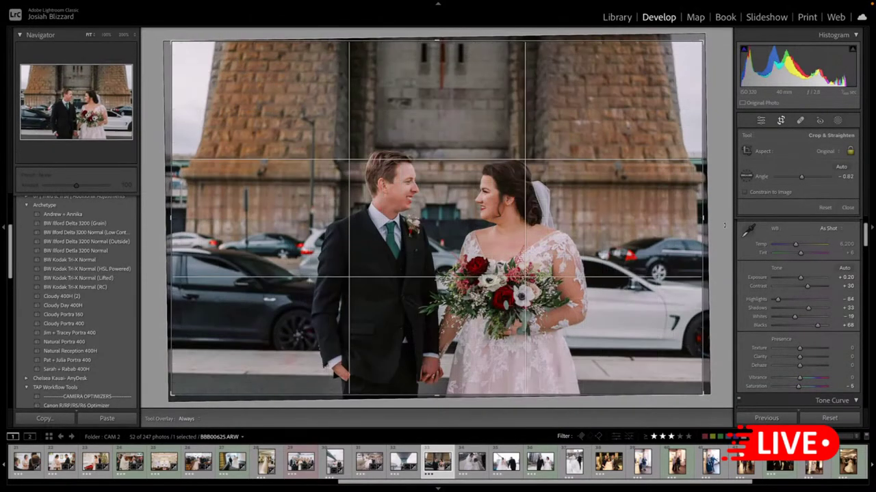
drag(520, 44, 518, 59)
key(Return)
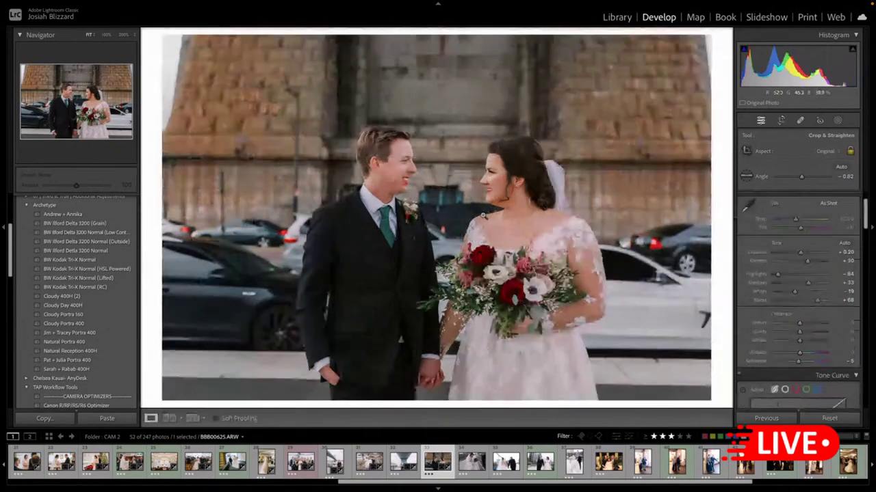
- Raise the exposure of the stone pier couple photo to +0.60
key(equal)
key(equal)
key(equal)
key(minus)
key(equal)
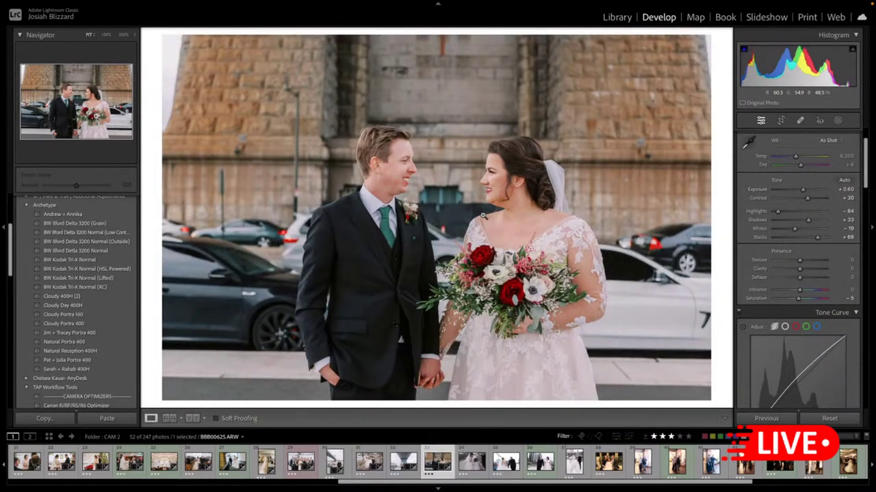
- Compare the stone pier couple photo with the bridal party group photo, then copy the pier photo's develop settings
click(301, 462)
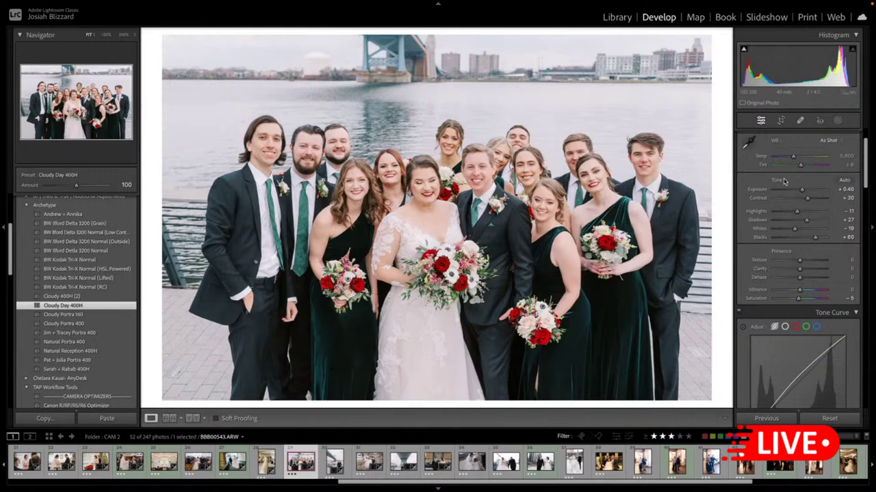
click(435, 467)
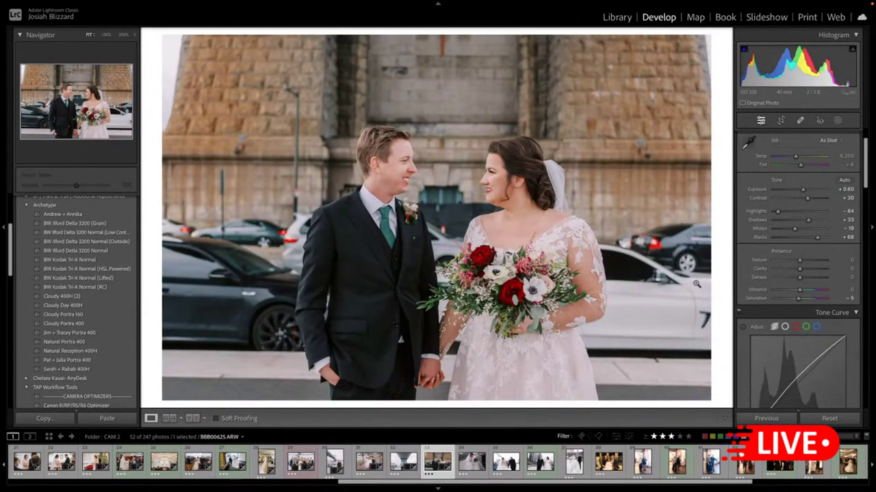
key(ctrl+shift+c)
key(Return)
- Paste the settings onto the photo of the bride holding her dress and crop it to the gown and bouquet, excluding her face
key(Right)
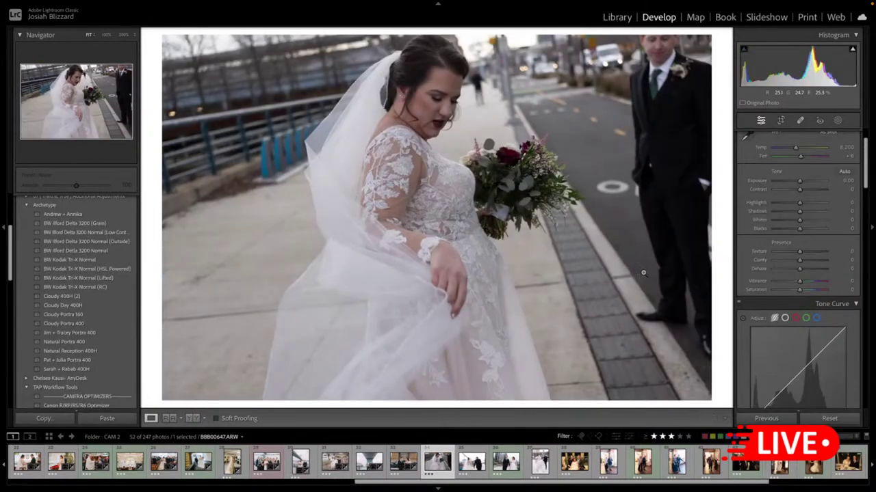
key(ctrl+shift+v)
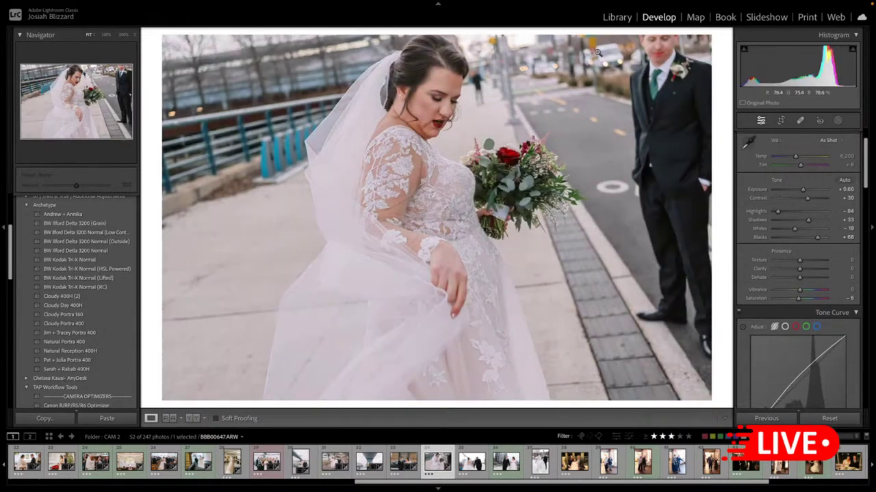
key(r)
drag(534, 37, 538, 90)
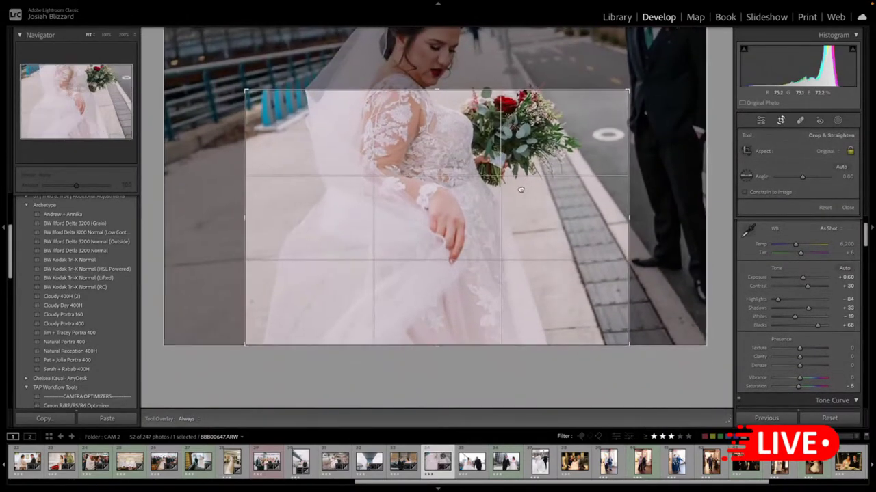
key(Return)
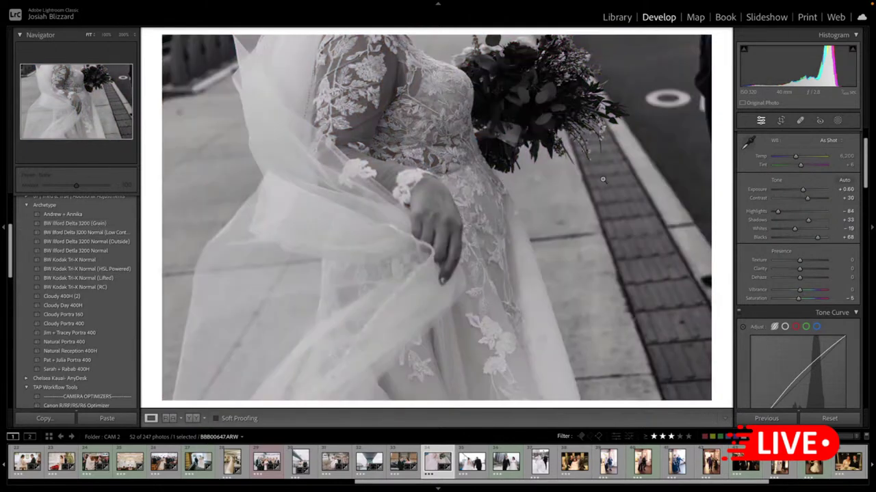
- Paste the settings onto the photo of the couple from behind by the bikeshare sign and lower its exposure to -0.50
key(Right)
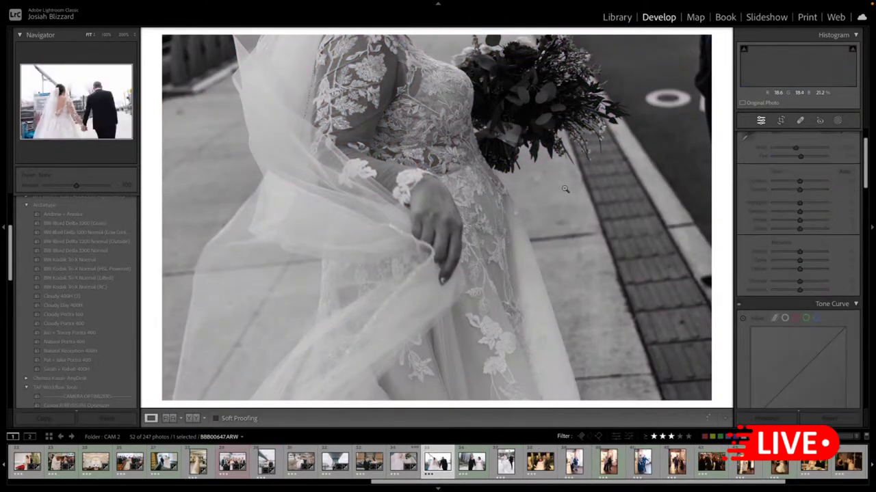
key(ctrl+shift+v)
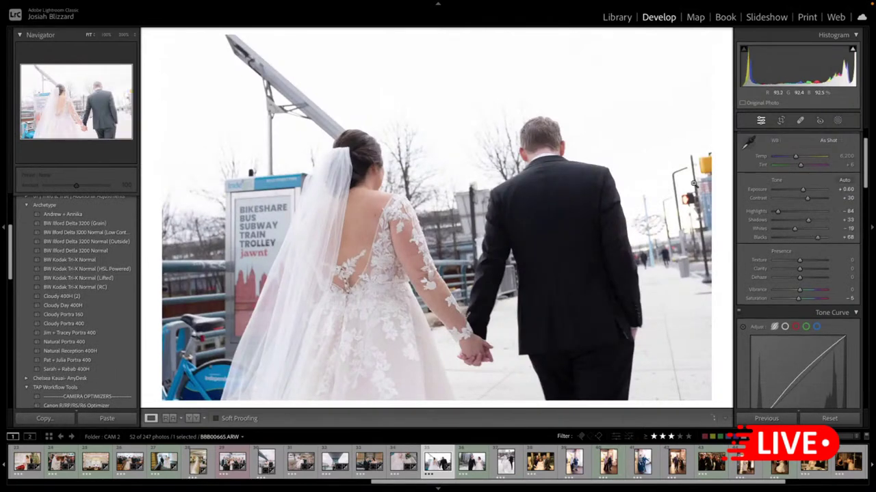
key(minus)
key(minus)
key(minus)
key(minus)
key(minus)
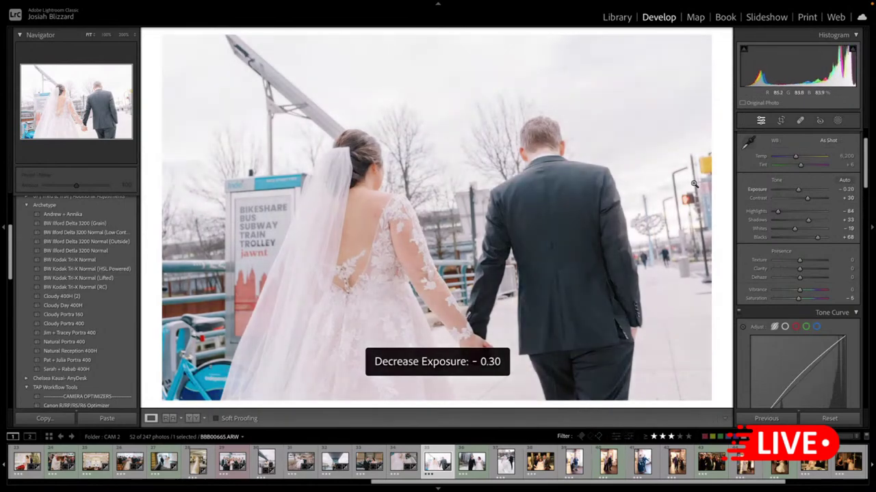
- Straighten the bikeshare photo to 2.60, reposition the tighter crop around the couple, and reduce exposure to -0.70
key(r)
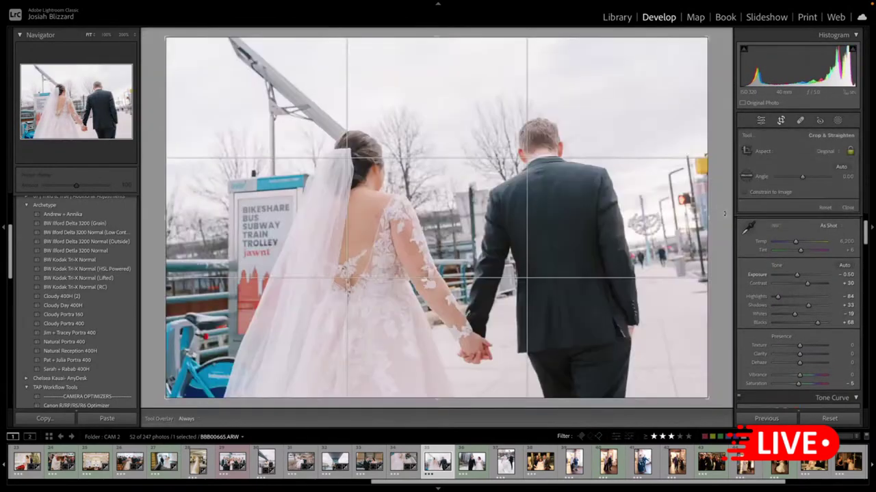
drag(723, 216, 721, 230)
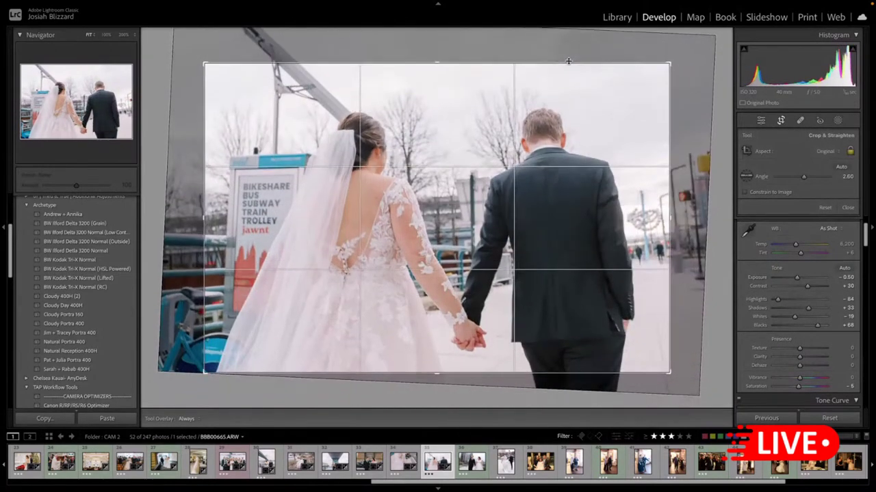
drag(504, 245, 511, 244)
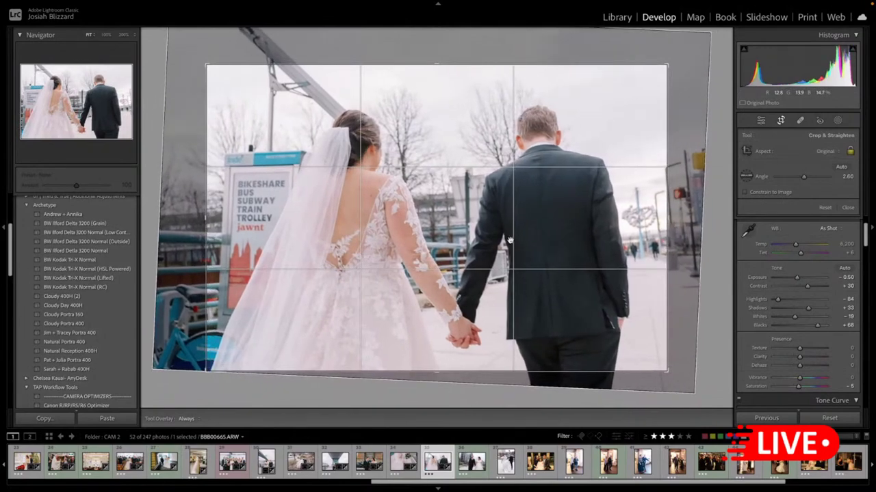
key(Return)
key(minus)
key(minus)
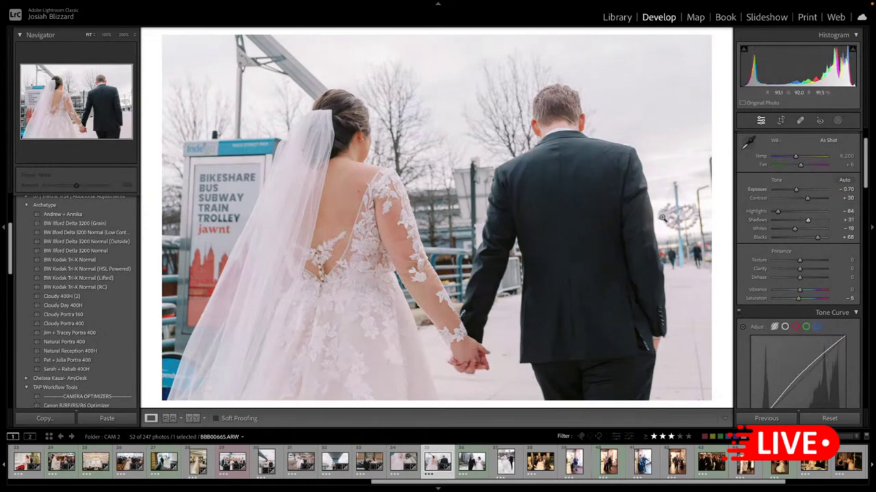
- Paste the settings onto the photo of the laughing couple at the street crossing and set its exposure to +0.20
key(Right)
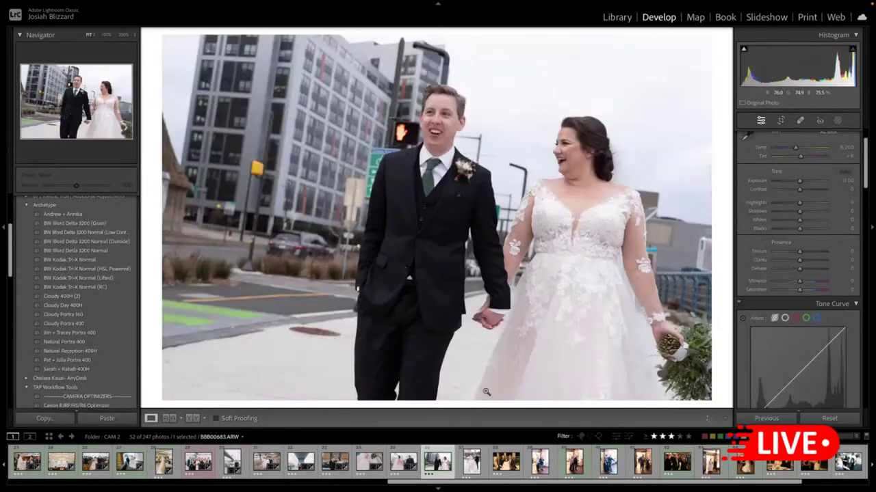
key(ctrl+shift+v)
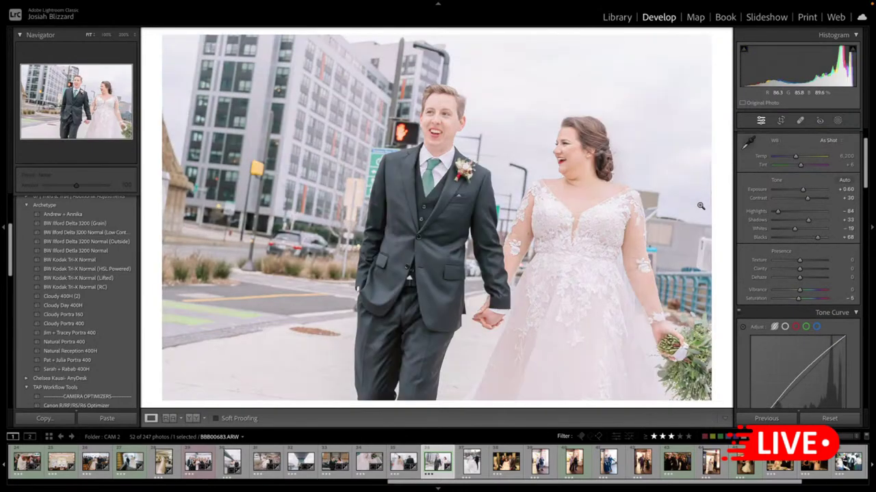
key(minus)
key(minus)
key(minus)
key(minus)
key(minus)
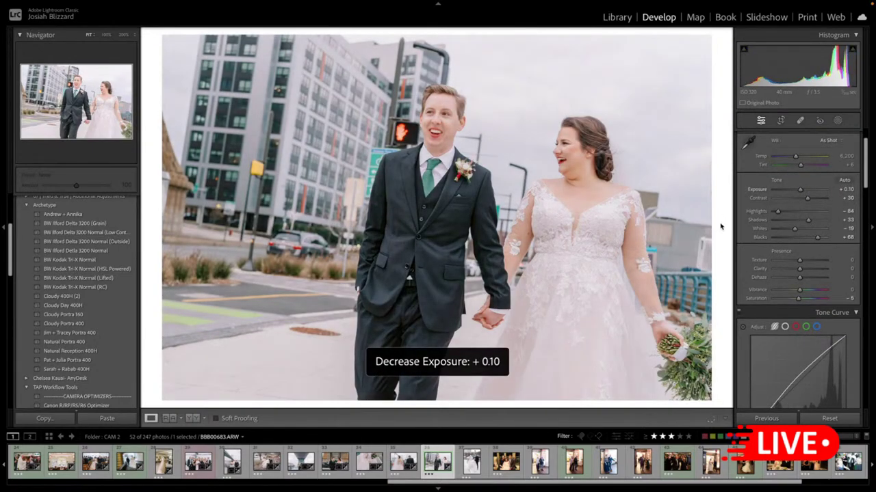
key(equal)
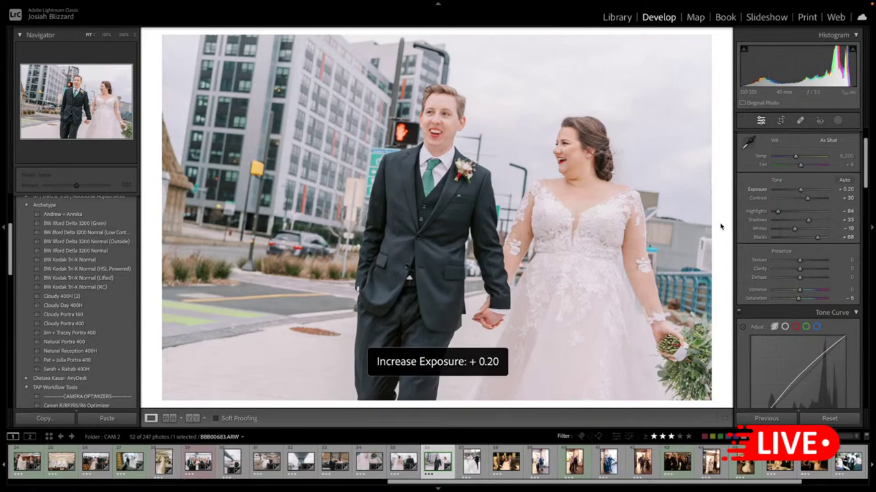
- Straighten the street crossing photo to -3.51 with a tighter crop and fine-tune its shadows
key(r)
drag(721, 227, 720, 209)
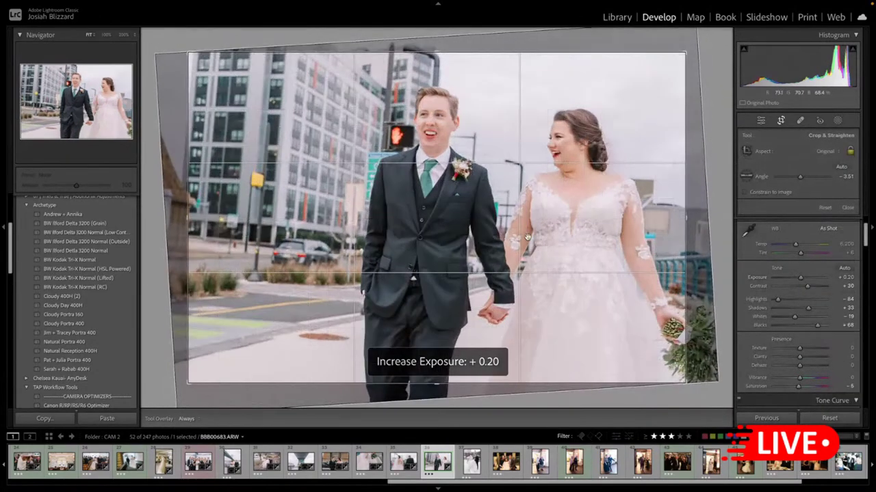
key(r)
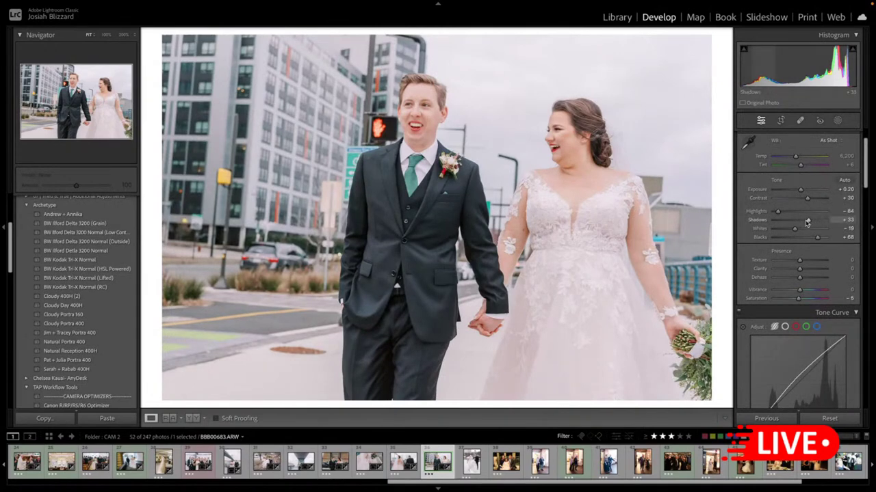
mouse_move(807, 222)
mouse_down()
mouse_move(812, 238)
mouse_move(808, 222)
mouse_up()
- Paste the settings onto the vertical photo of the groom carrying the bride's train, straighten it to -0.45 and crop it slightly tighter
key(Right)
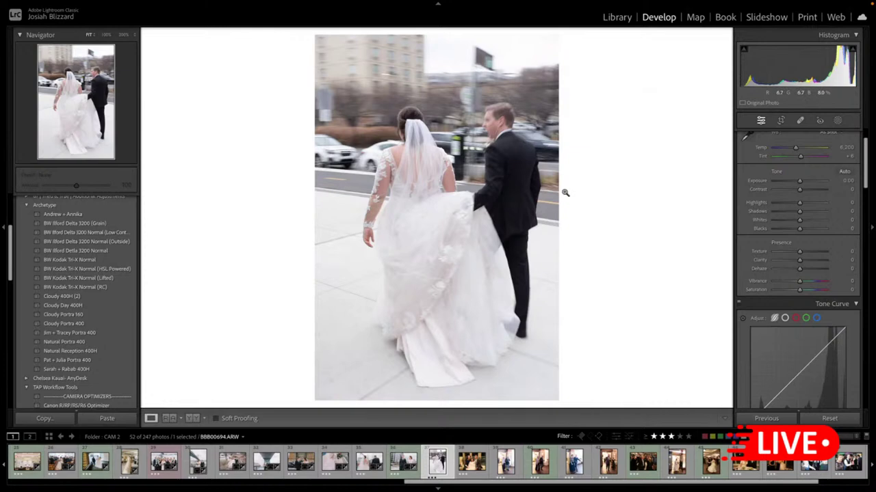
key(ctrl+shift+v)
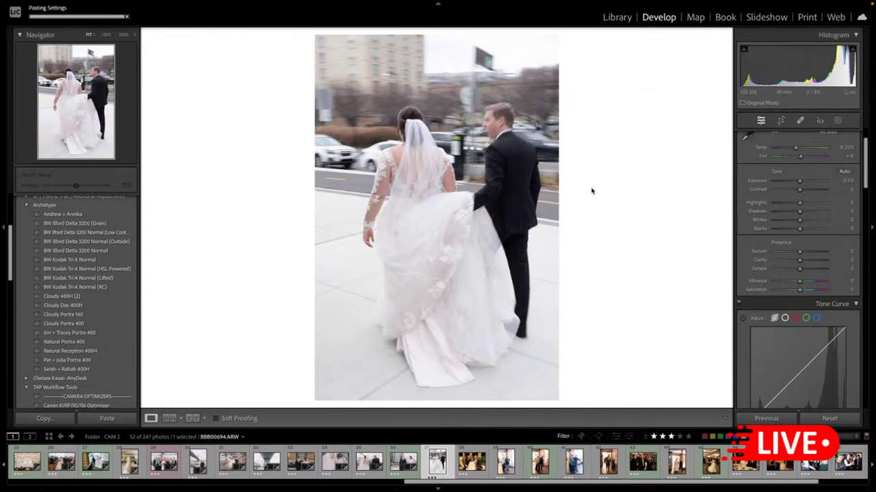
key(r)
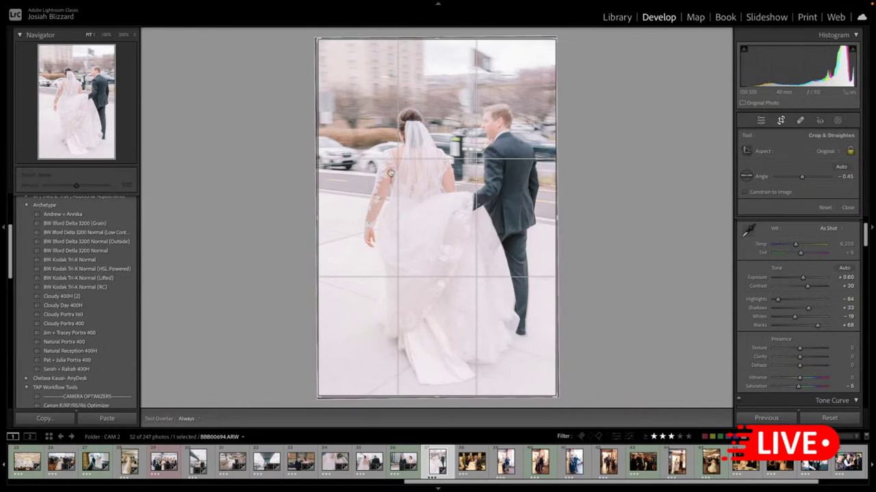
drag(317, 38, 322, 45)
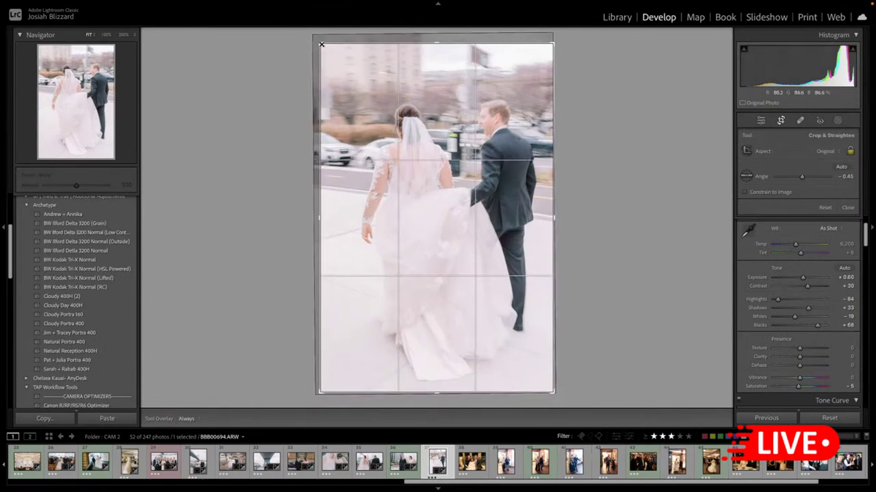
key(r)
- Lower the exposure of the vertical photo of the couple walking away to -0.20
key(minus)
key(minus)
key(minus)
key(minus)
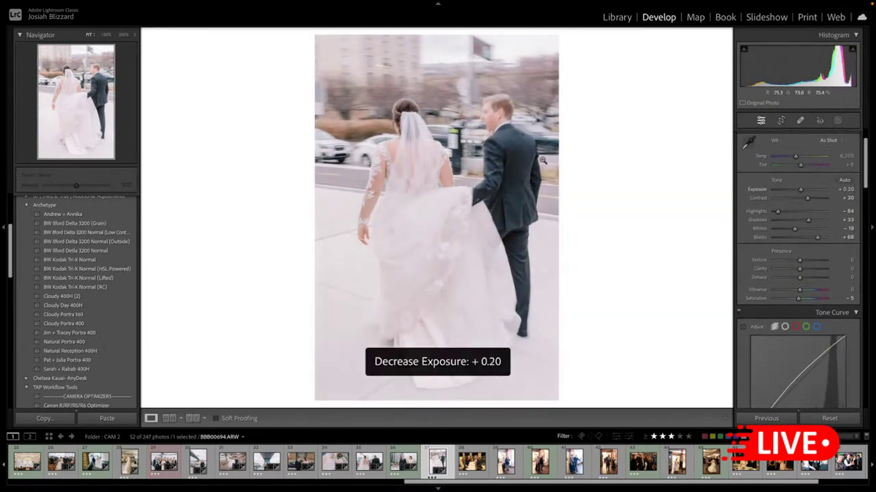
key(minus)
key(minus)
key(minus)
key(equal)
key(minus)
key(minus)
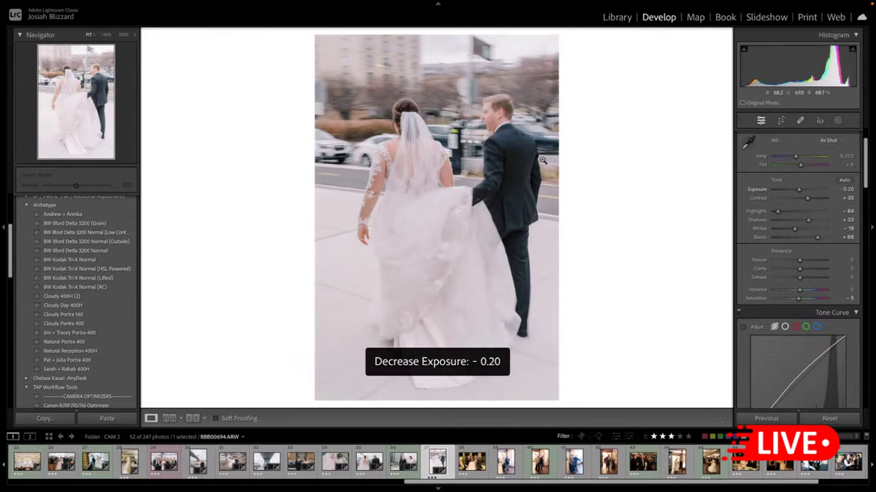
key(equal)
key(minus)
key(minus)
key(equal)
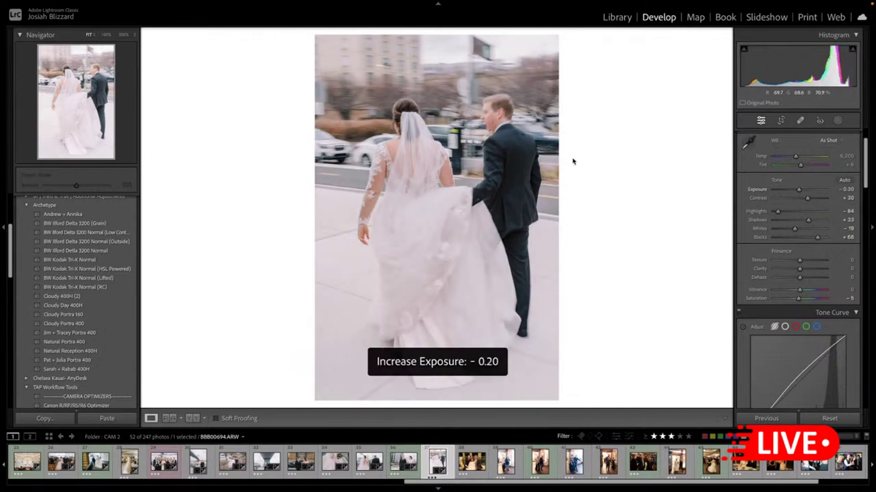
- Paste the settings onto the seated family portrait, sample white balance from the man's shirt collar, and reduce exposure to +0.30
key(Right)
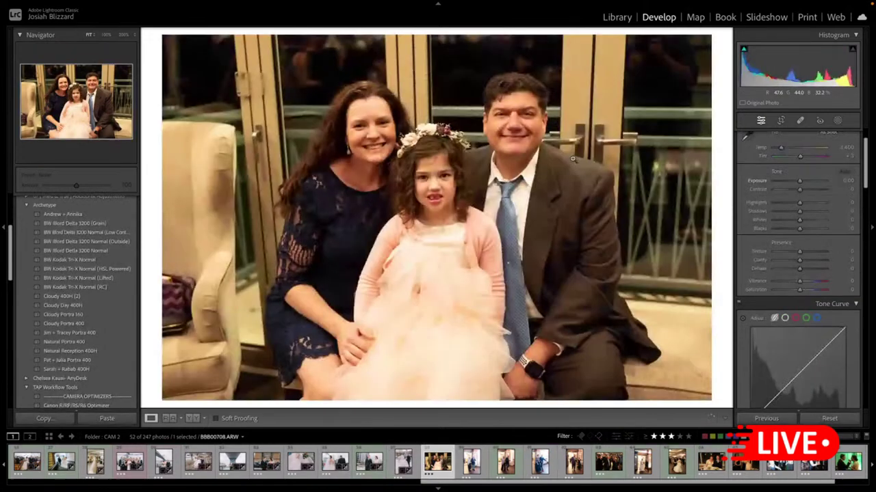
key(ctrl+shift+v)
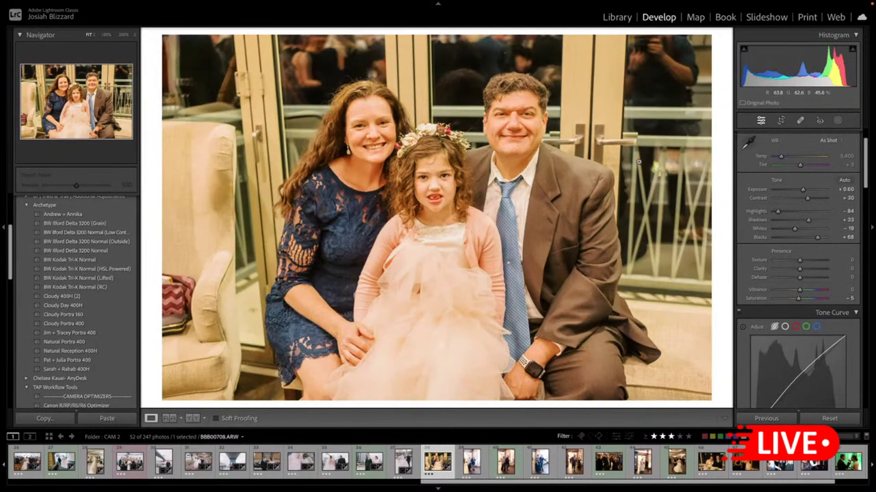
click(748, 140)
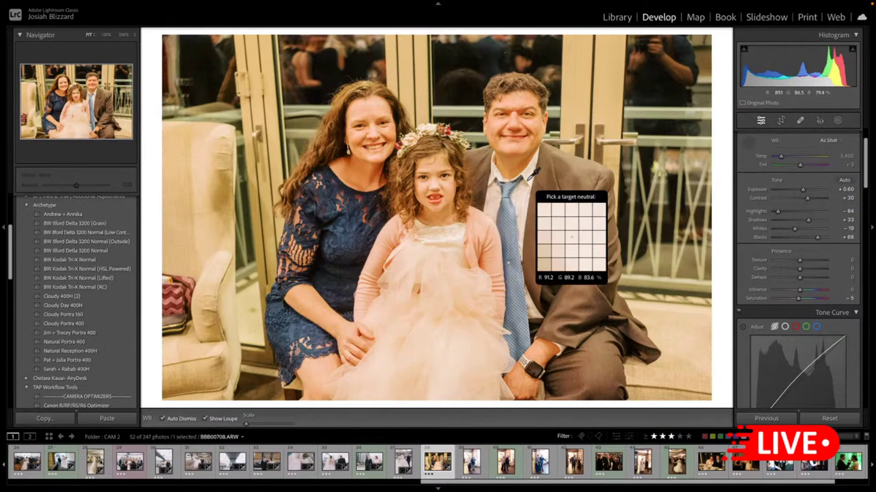
click(528, 179)
key(ctrl+comma)
key(ctrl+comma)
key(ctrl+comma)
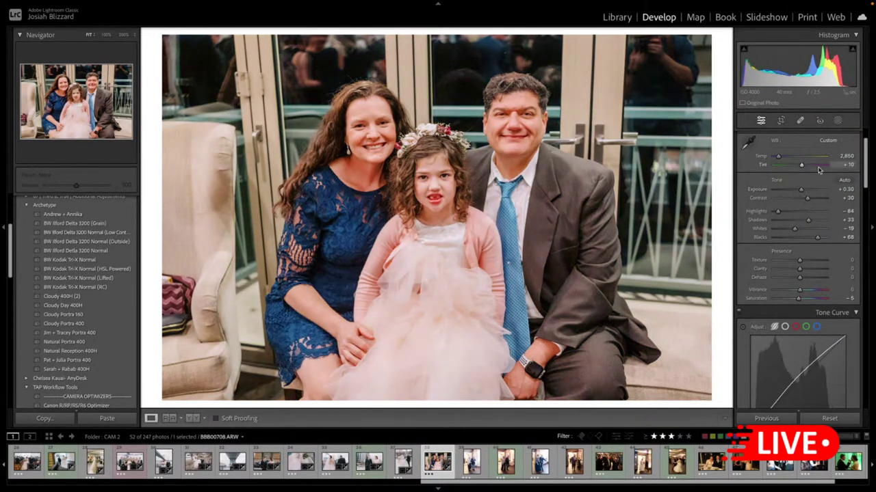
- Refine the family portrait to temperature 2,900, tint +5, exposure +0.20, highlights -58 and shadows +43
key(Down)
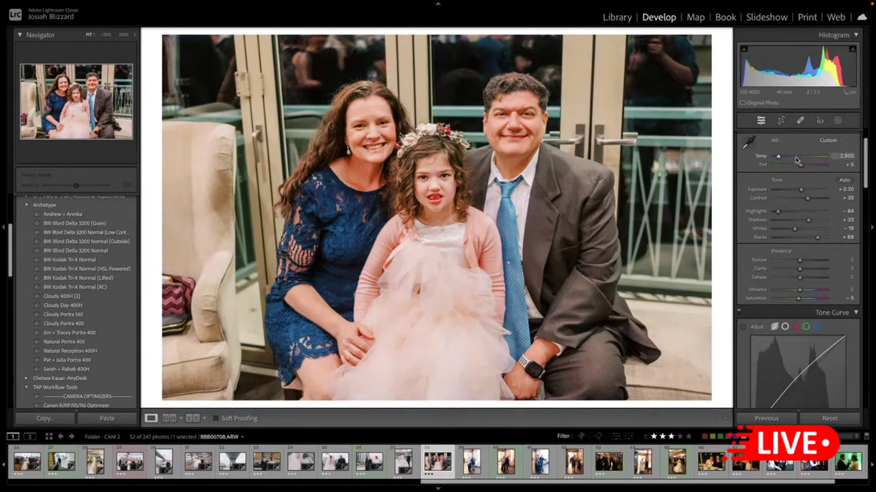
scroll(806, 159, up, 1)
scroll(801, 190, down, 5)
scroll(789, 211, up, 8)
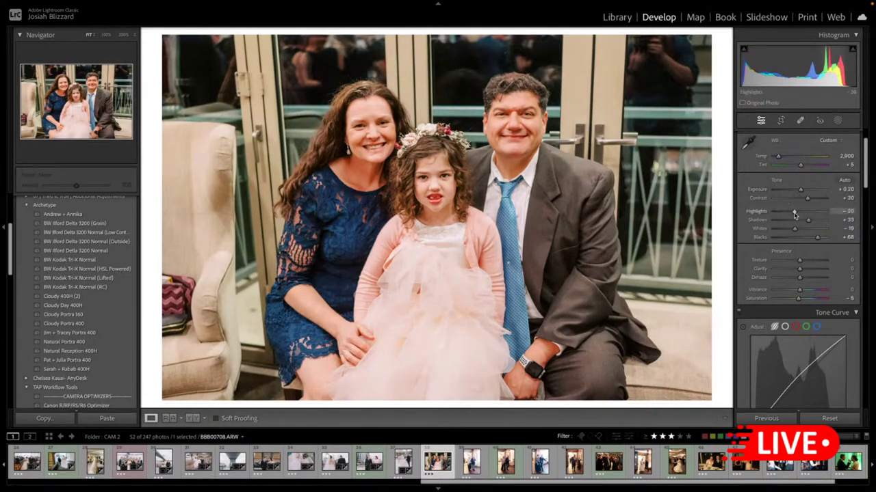
scroll(804, 221, down, 8)
scroll(805, 221, up, 13)
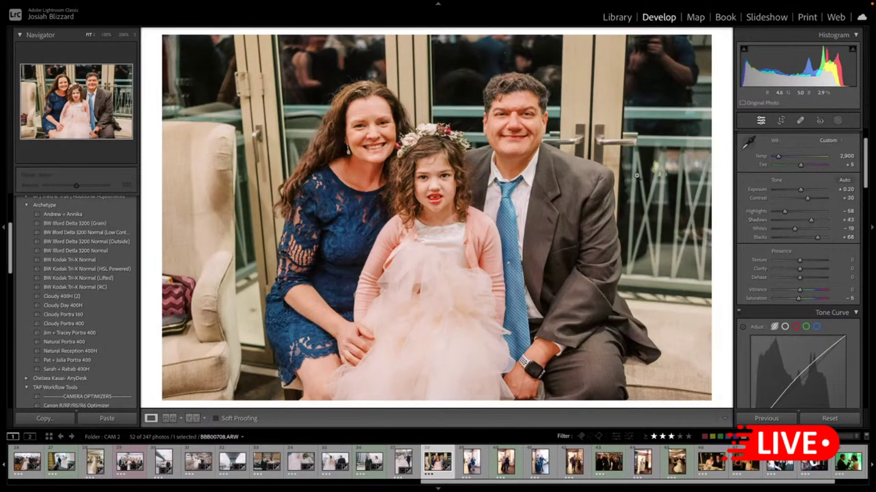
- Paste the settings onto the vertical photo of the elderly couple entering beneath the exit sign and lower its exposure to -0.90
key(Right)
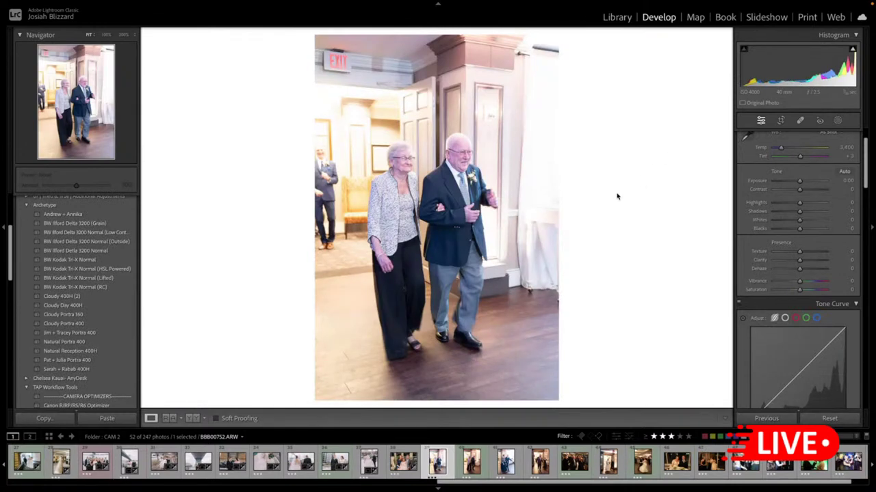
key(ctrl+shift+v)
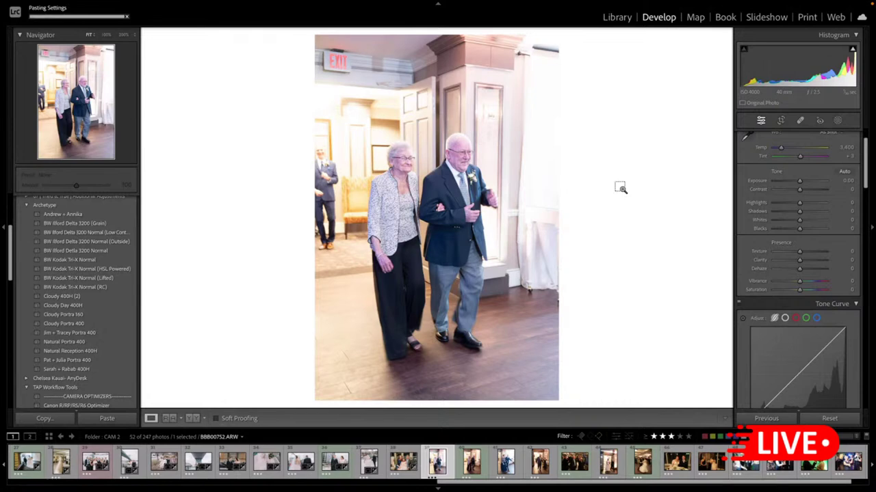
key(minus)
key(minus)
key(minus)
key(minus)
key(minus)
key(minus)
key(minus)
key(minus)
key(minus)
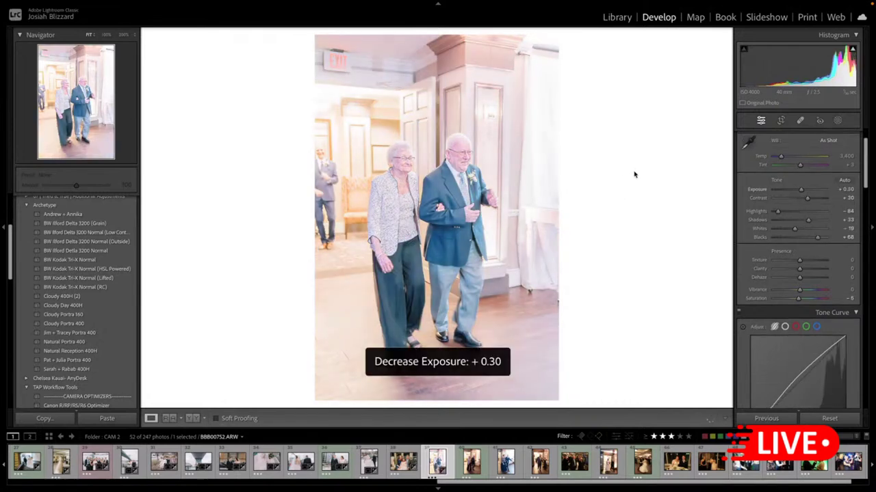
key(minus)
key(minus)
key(minus)
key(minus)
key(minus)
key(minus)
key(minus)
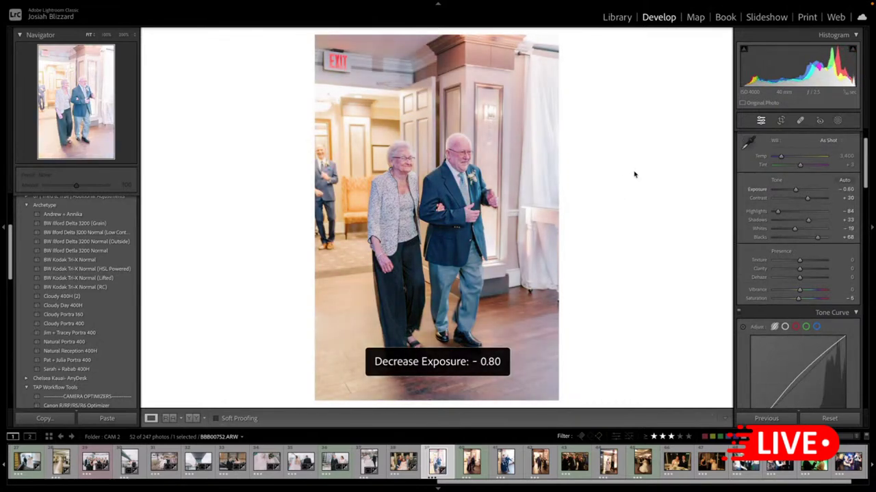
- Refine the elderly couple's entrance photo to shadows +18, exposure -1.00 and temperature 3,500
drag(808, 219, 805, 223)
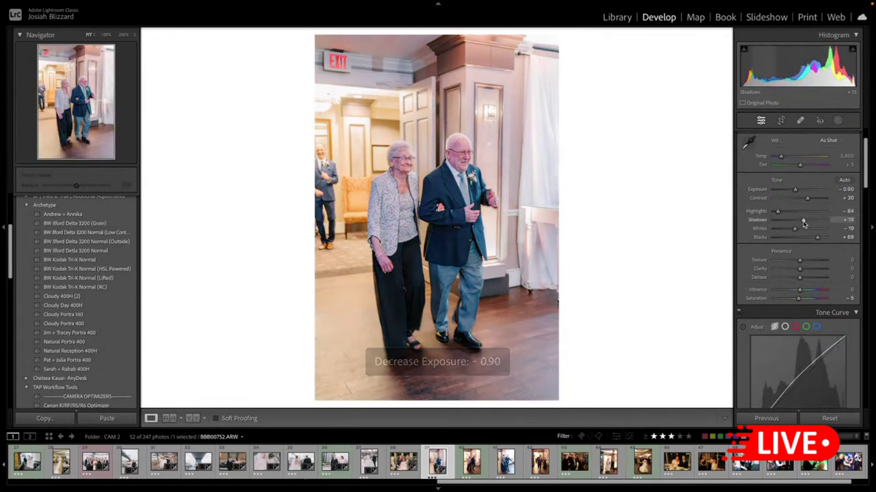
key(minus)
key(minus)
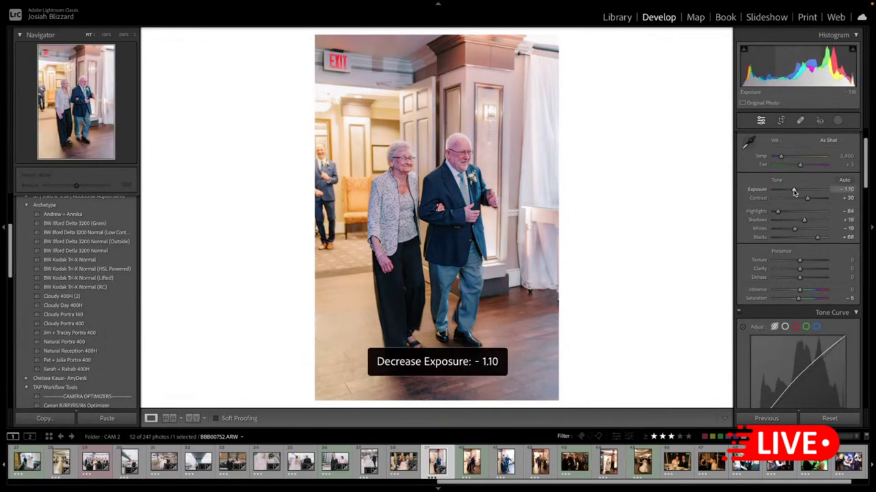
key(equal)
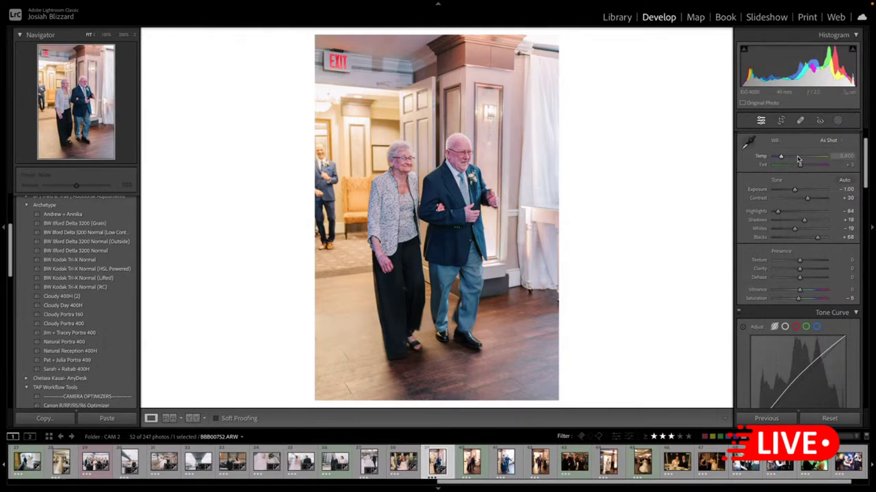
key(shift+Up)
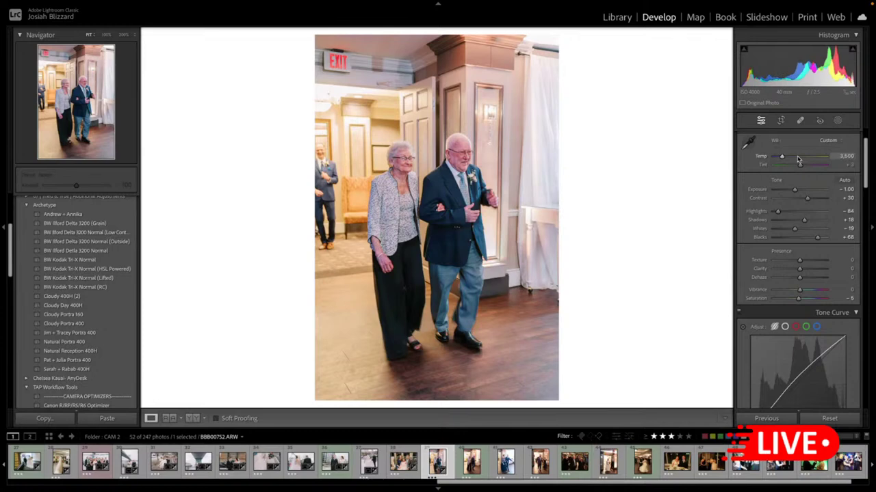
- Copy this photo's settings without white balance and paste them onto the next, darker photo of the elderly couple
key(ctrl+shift+c)
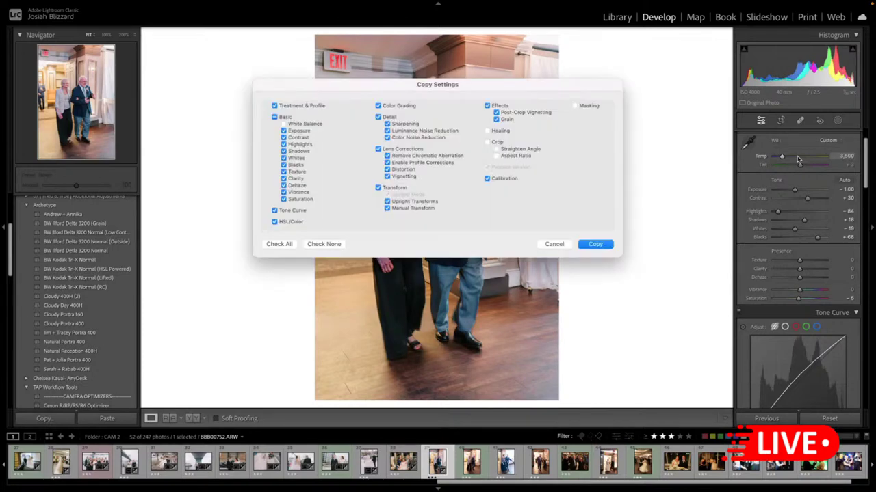
key(Return)
key(Right)
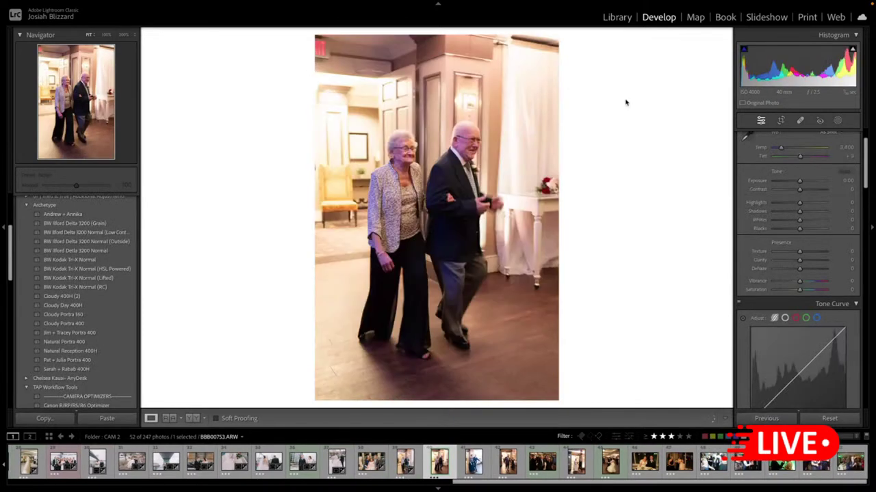
key(ctrl+shift+v)
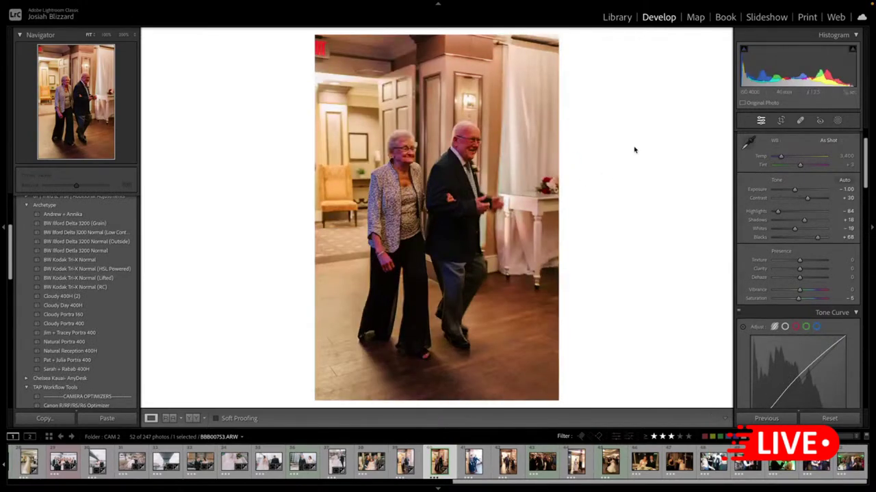
- Adjust the second elderly couple photo to exposure +0.20, temperature 3,286, highlights -53 and shadows +6
key(equal)
key(equal)
key(equal)
key(equal)
key(equal)
key(equal)
key(equal)
key(equal)
key(equal)
key(equal)
key(equal)
key(equal)
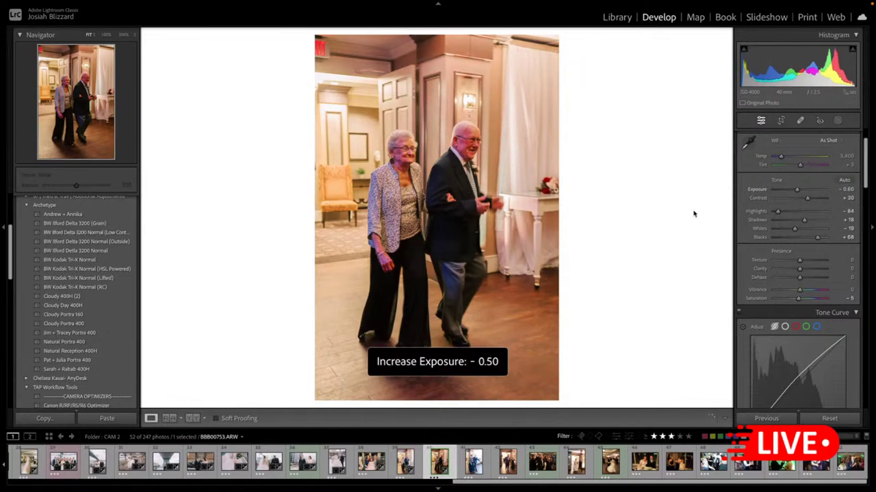
key(minus)
drag(850, 157, 846, 157)
mouse_move(799, 214)
mouse_down()
mouse_move(787, 215)
mouse_move(800, 221)
mouse_up()
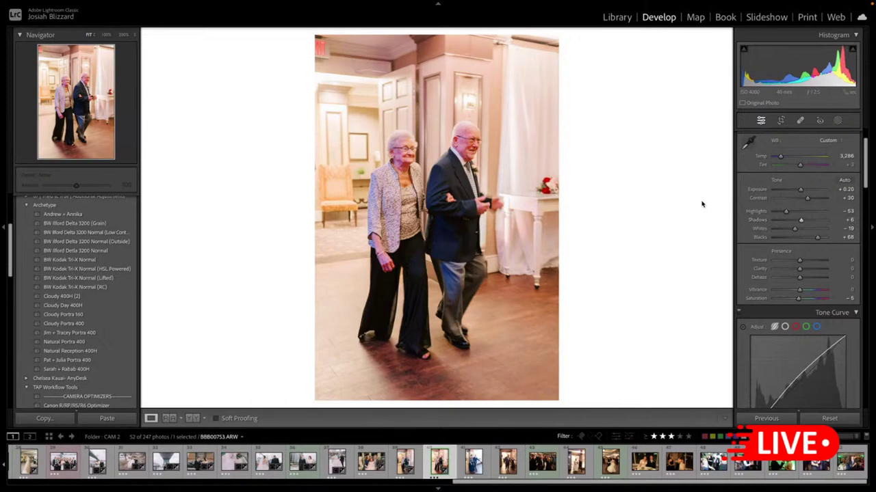
- Straighten the second elderly couple photo to -0.18, crop it tighter around them, and preview the BW Ilford Delta 3200 (Grain) preset
key(r)
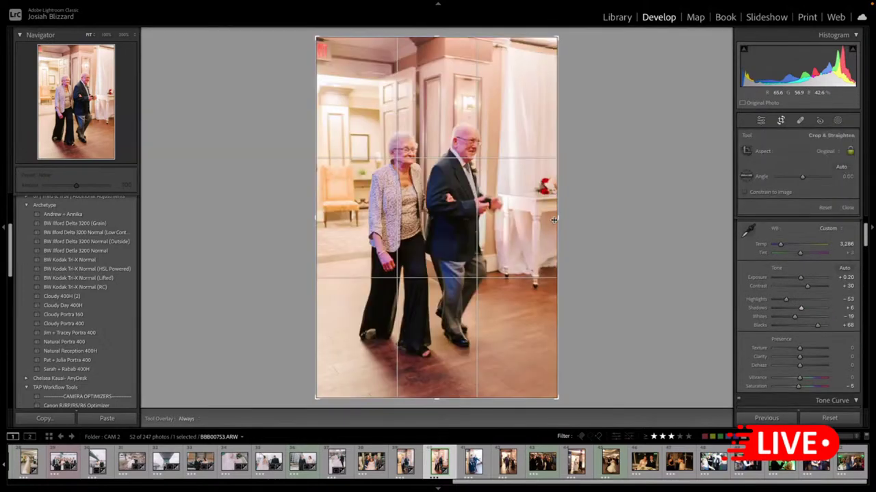
drag(567, 218, 568, 219)
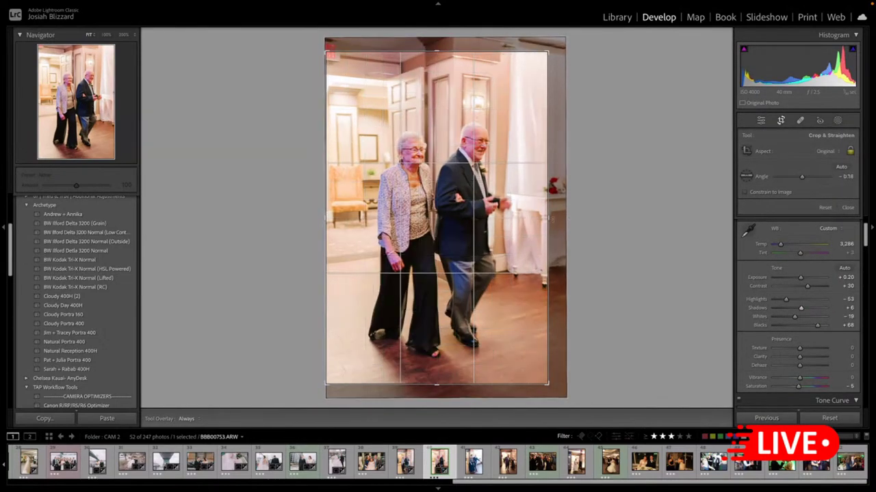
drag(496, 227, 492, 231)
key(r)
key(r)
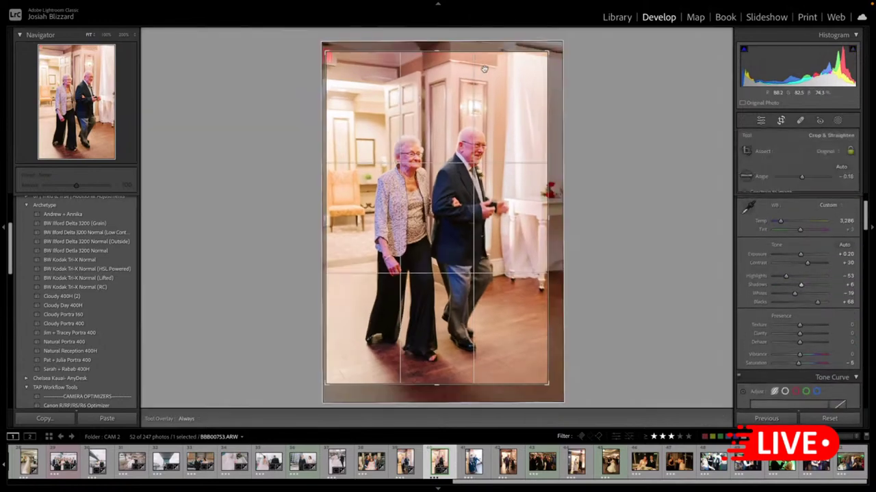
drag(473, 52, 472, 63)
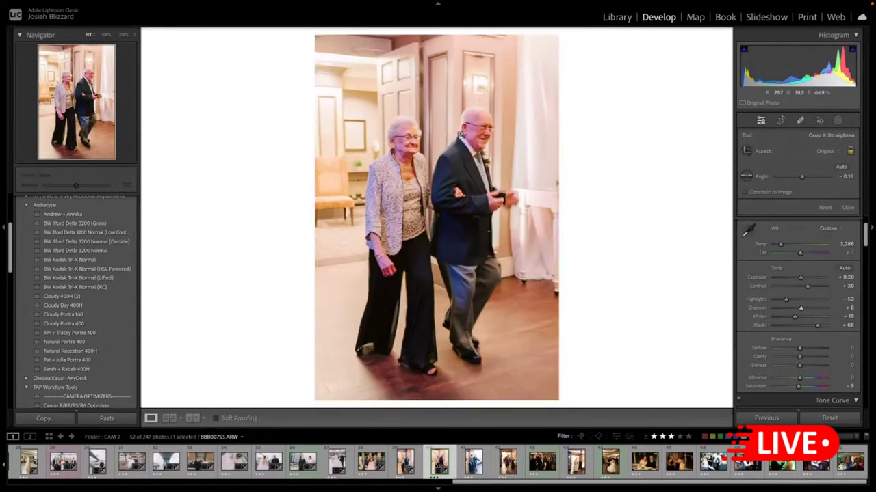
key(r)
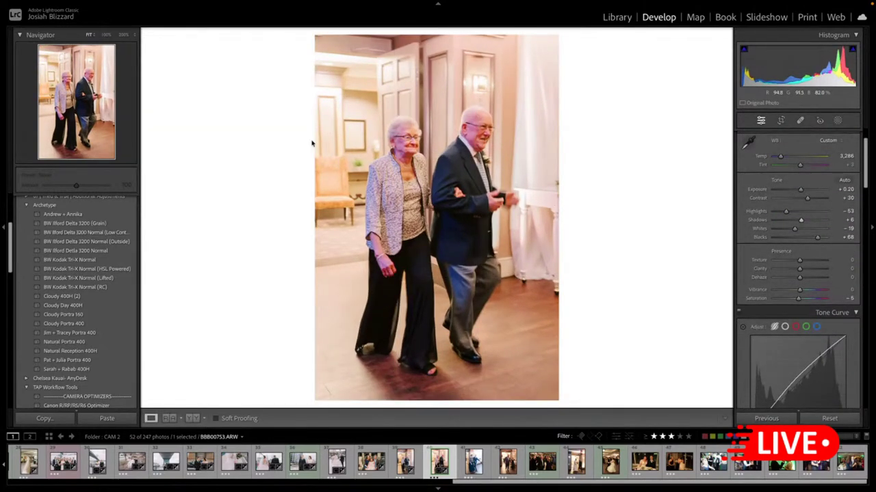
click(122, 224)
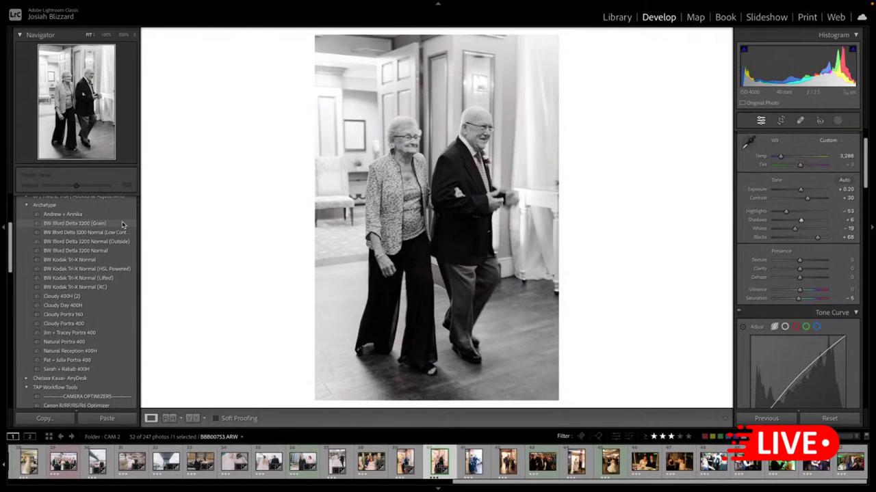
- Paste the settings onto the photo of the couple in navy walking arm in arm and crop it tighter around them
click(472, 459)
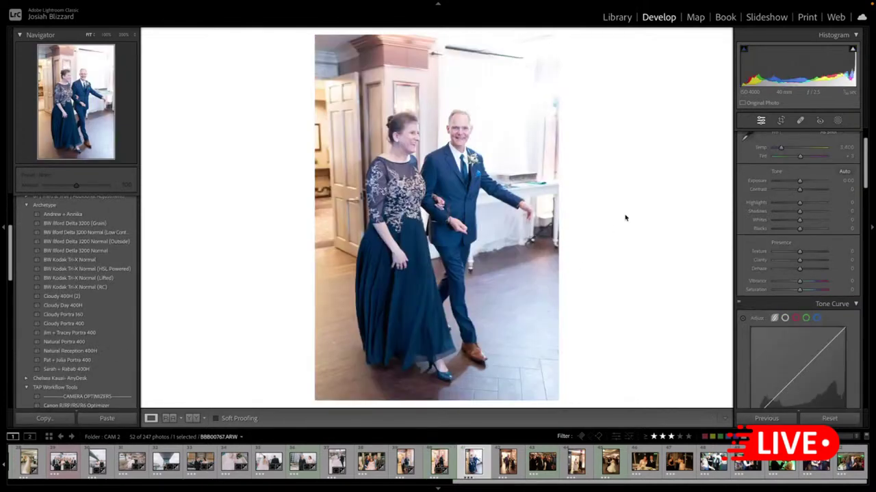
key(ctrl+shift+v)
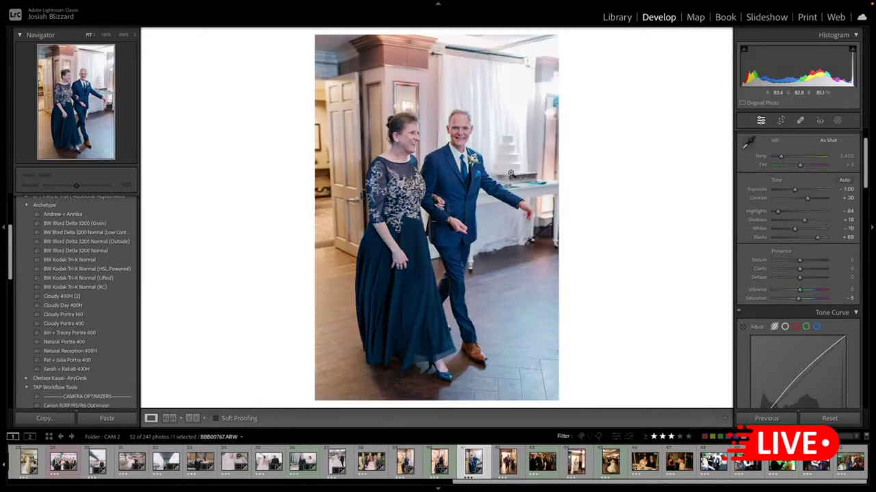
key(r)
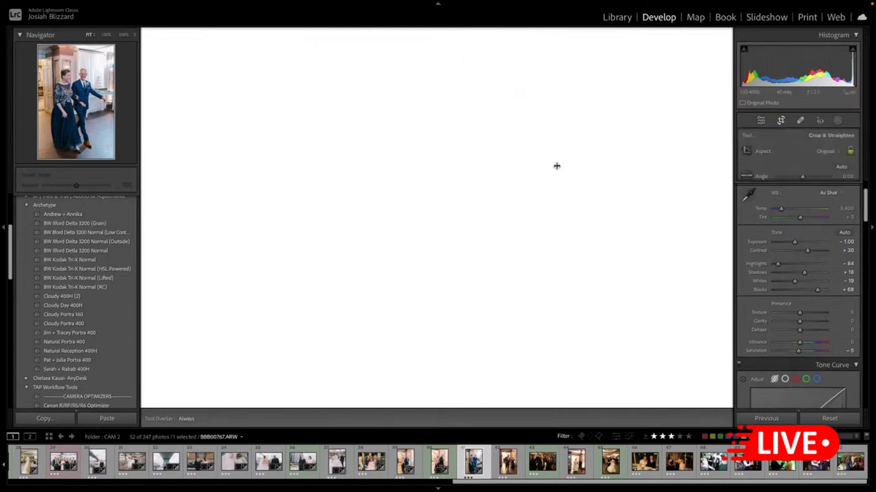
drag(548, 165, 547, 166)
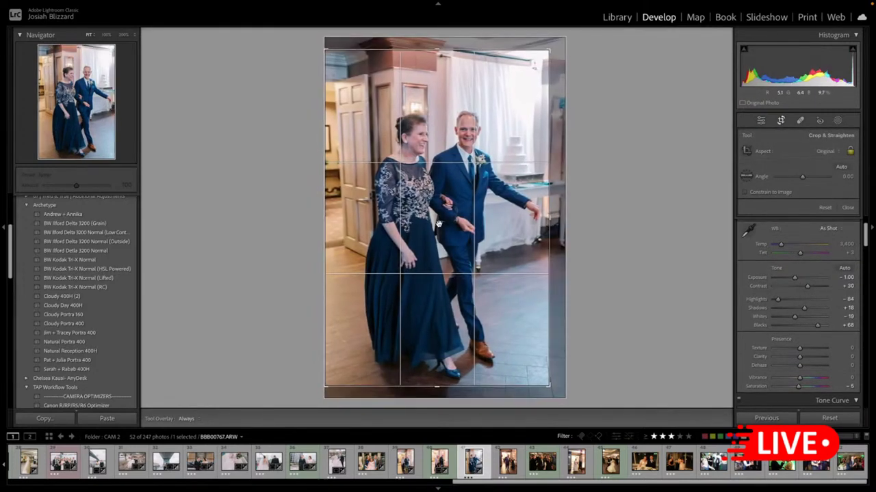
key(r)
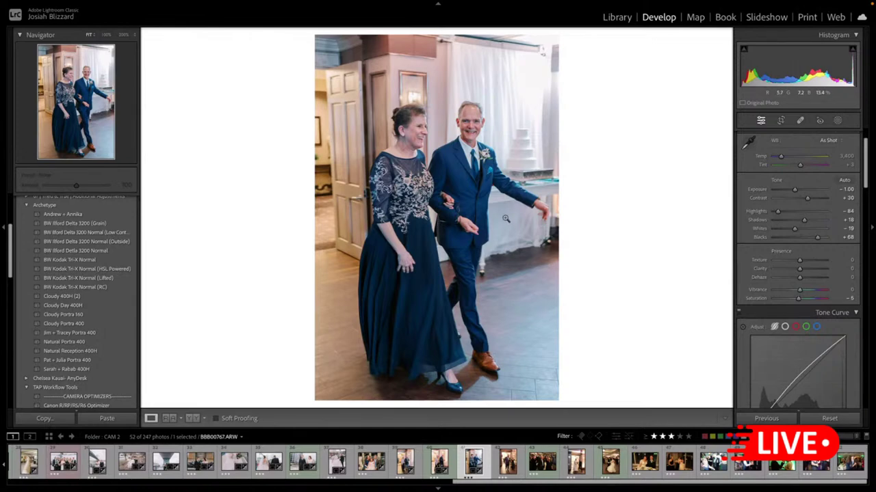
key(r)
key(Return)
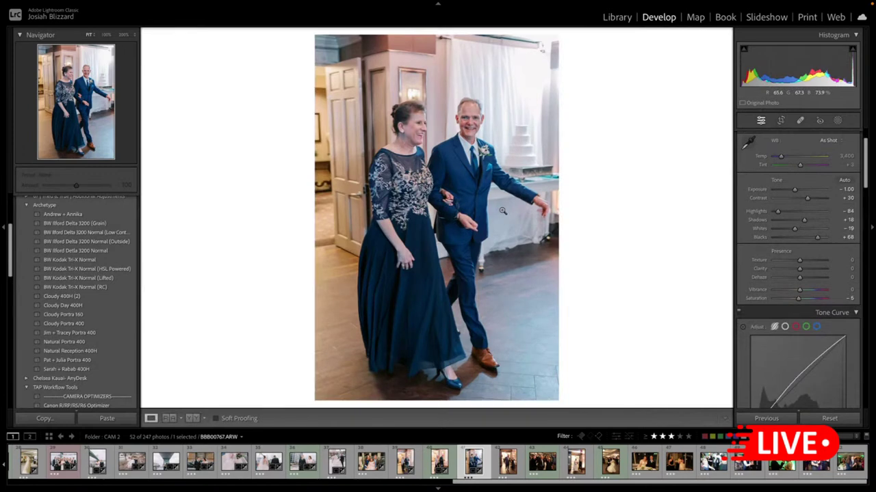
- Set the navy-dressed couple's photo to highlights -51 and temperature 3,750
click(791, 212)
drag(791, 212, 785, 213)
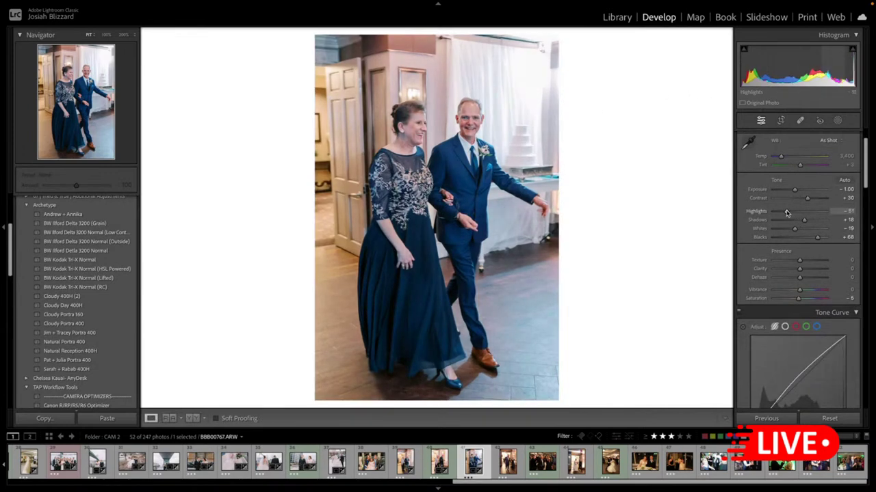
key(Up)
key(Up)
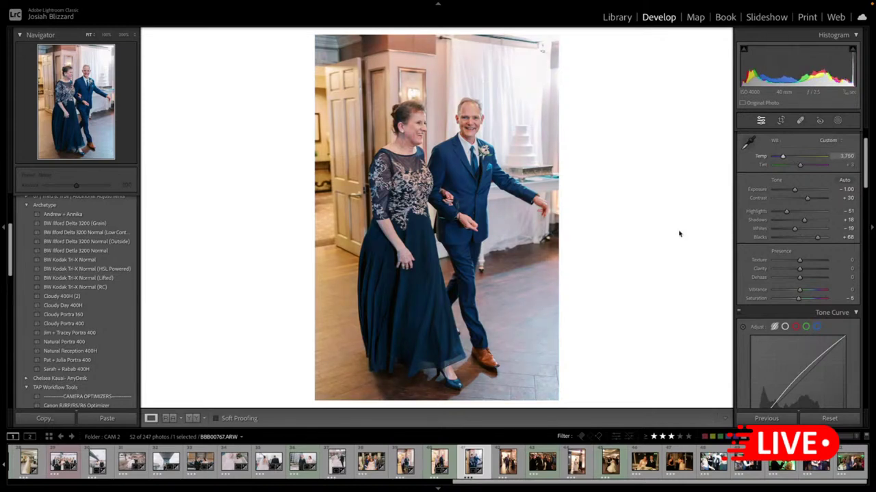
- Sync the second elderly couple photo's settings to the photo of the couple entering hand in hand
click(507, 471)
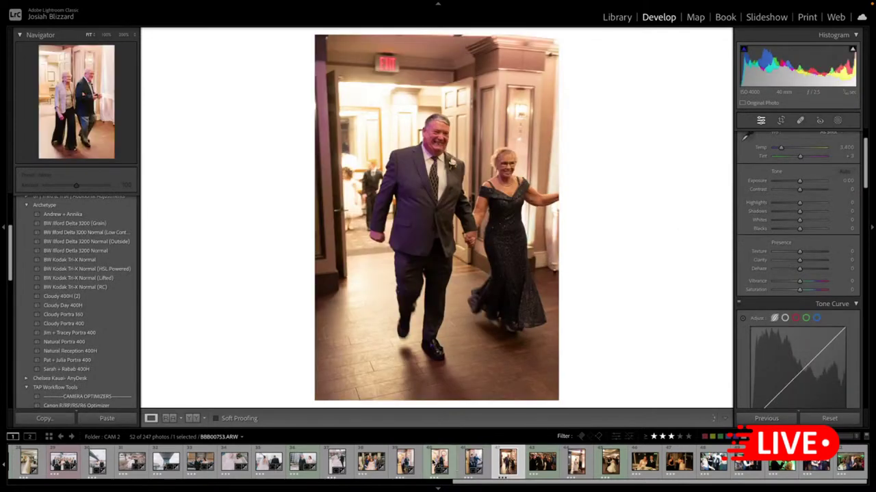
ctrl+click(437, 465)
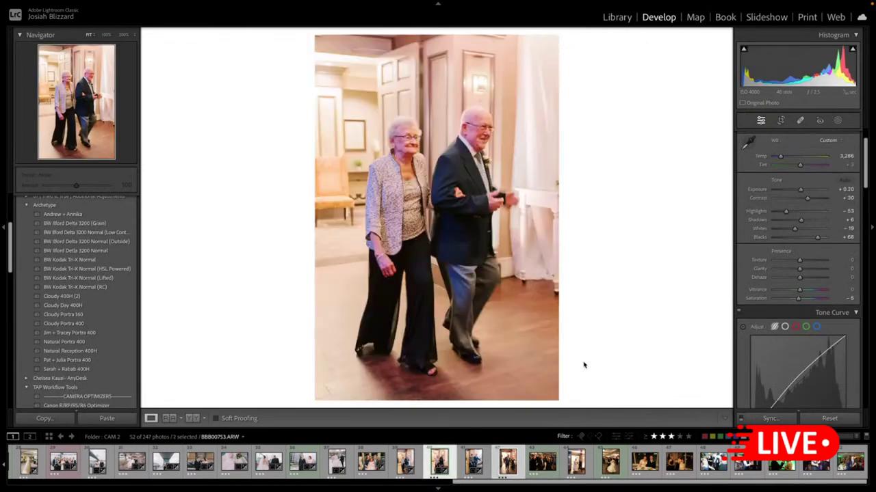
key(ctrl+shift+s)
key(Return)
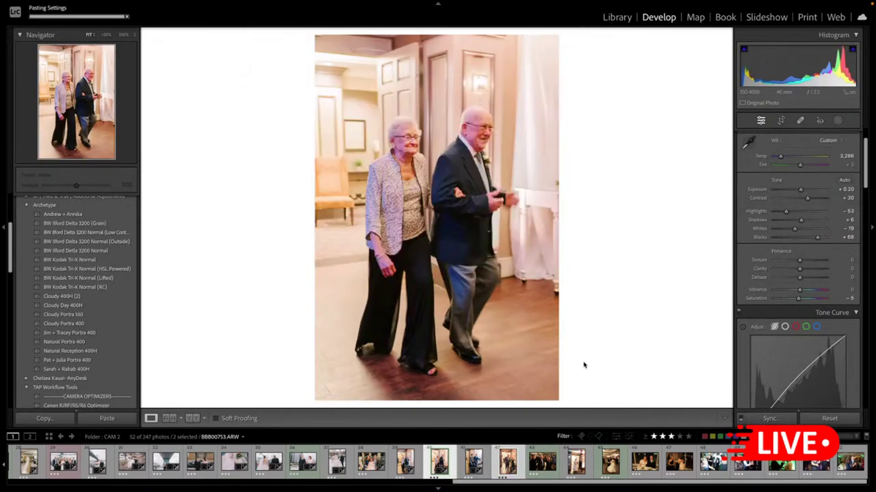
- Straighten the hand-in-hand couple's photo to 0.48 and crop out the dark door edge beside them
click(510, 460)
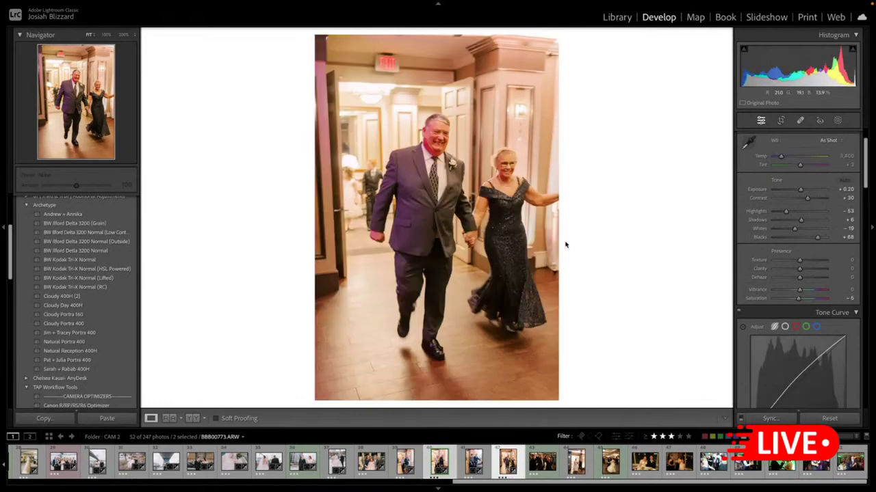
key(r)
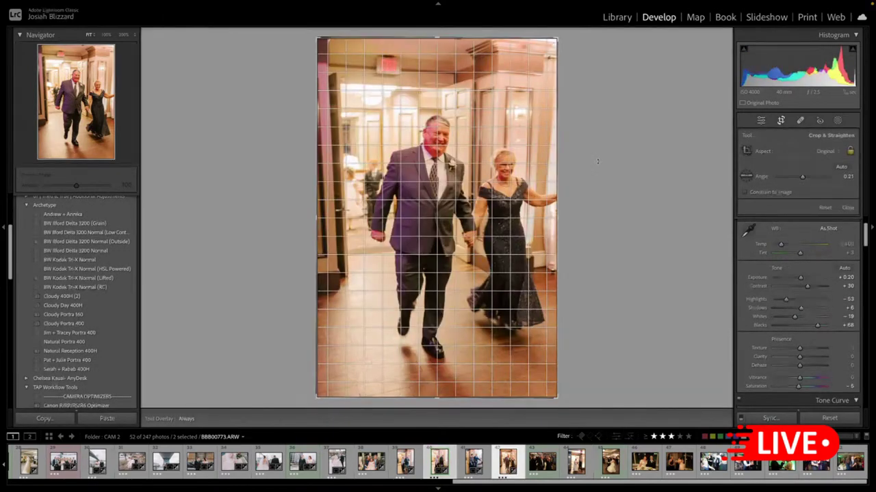
drag(319, 212, 341, 212)
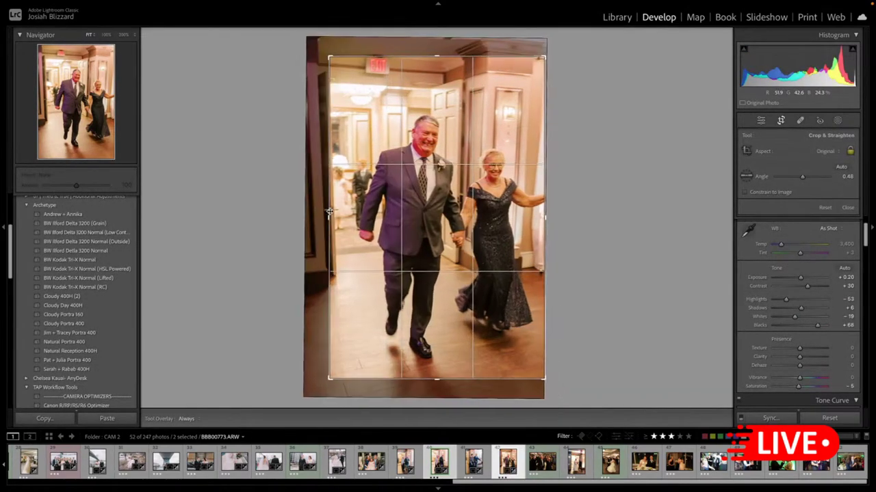
key(r)
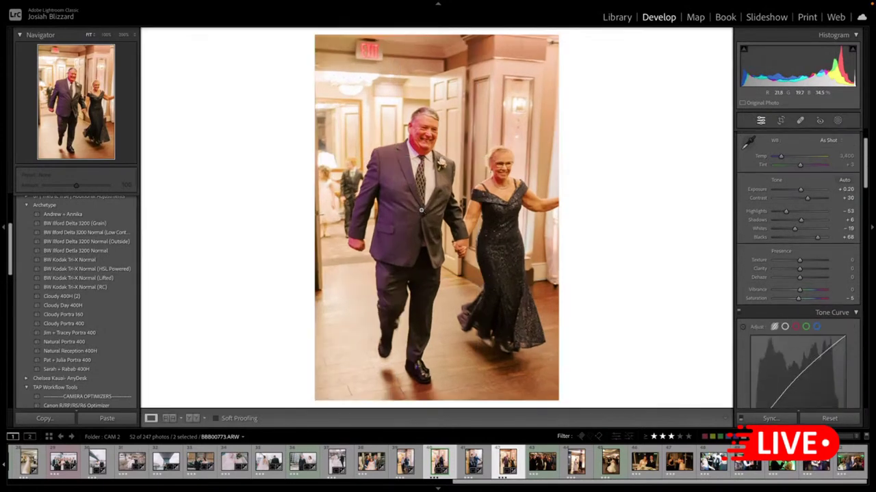
- Sample white balance from the man's shirt beside his tie, setting temperature 2,700 and tint +1, with exposure at +0.30
click(749, 141)
click(429, 175)
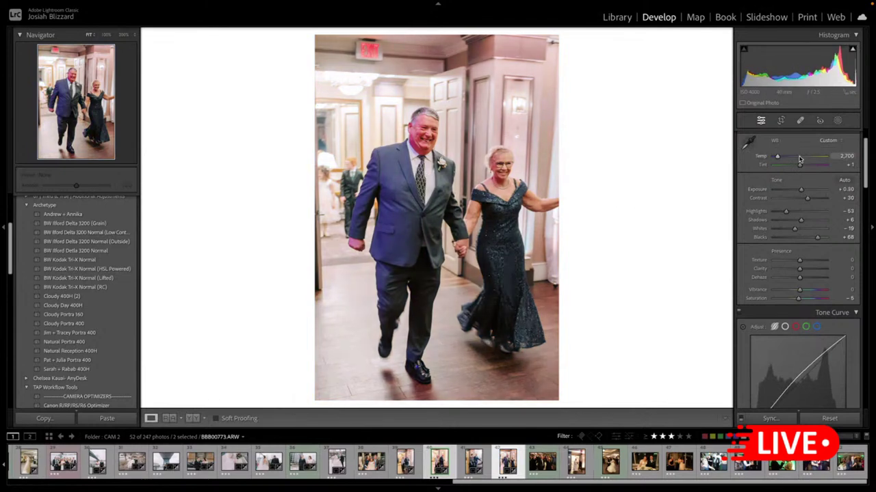
- Set the hand-in-hand couple's photo to temperature 2,900 and apply the Natural Reception 400H preset
key(Up)
key(Up)
key(Up)
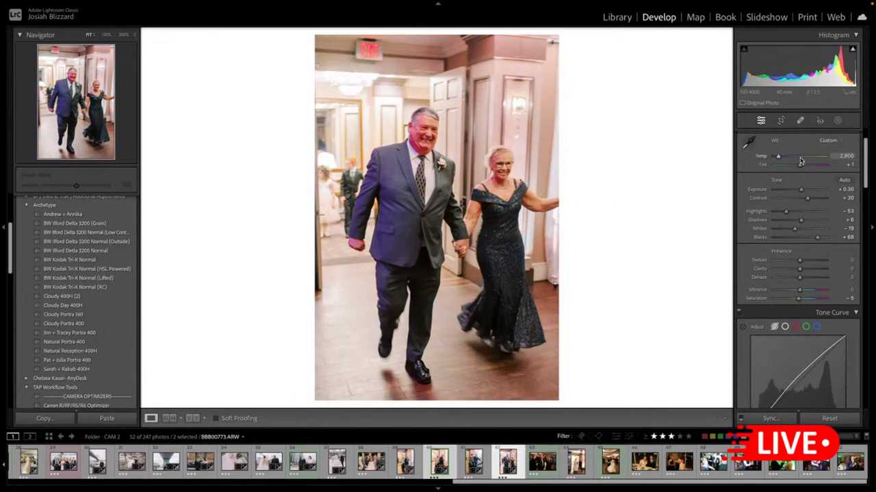
key(Up)
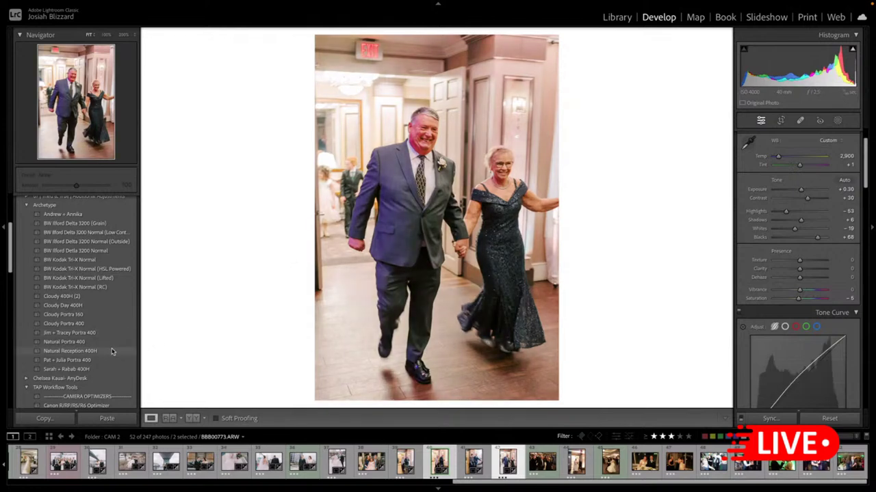
click(127, 351)
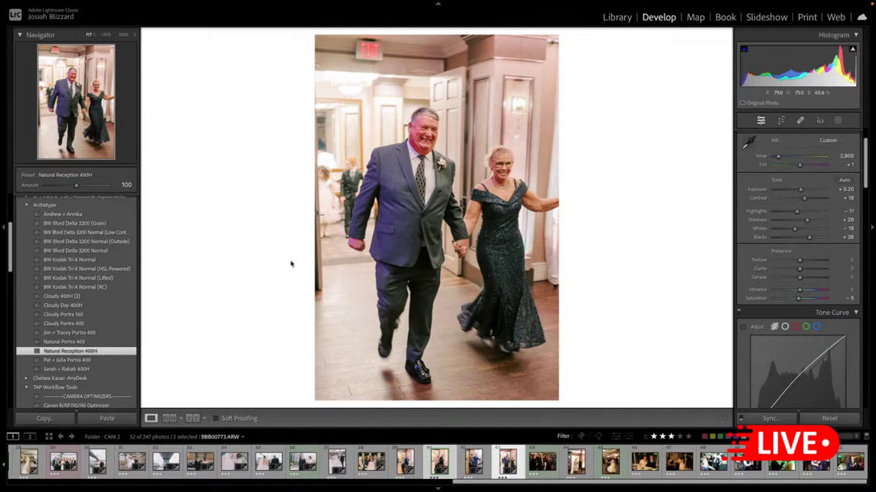
- Copy the hand-in-hand couple's develop settings and paste them onto the photo of guests waving green napkins
key(ctrl+shift+c)
key(Return)
key(Right)
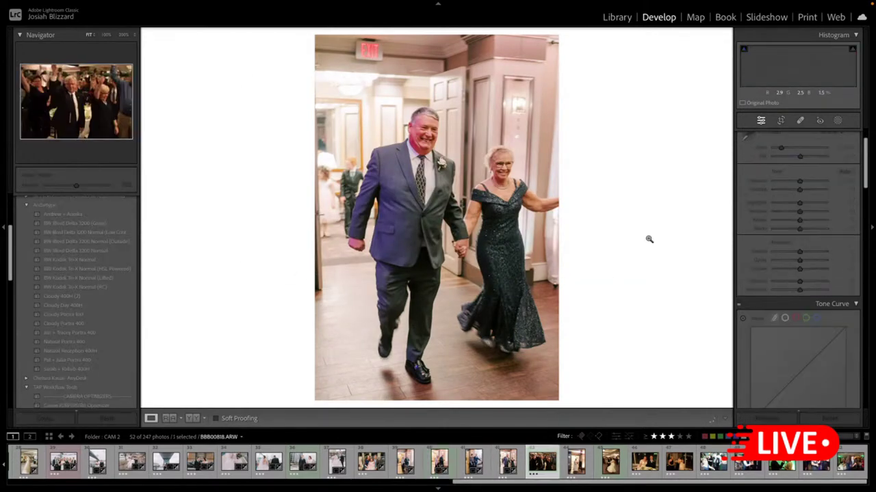
key(ctrl+shift+v)
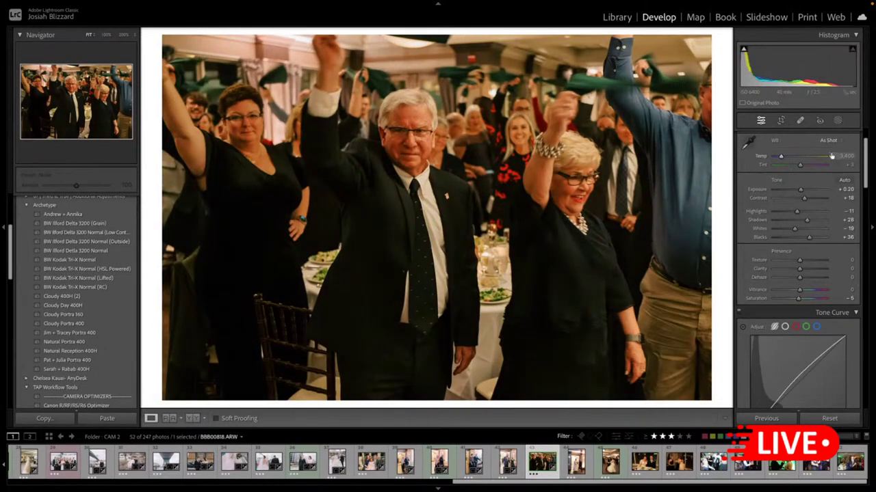
- Set the napkin-waving photo to temperature 3,058, exposure +0.40, highlights +1, shadows +33, blacks +41 and luminance noise reduction 16
drag(777, 156, 778, 156)
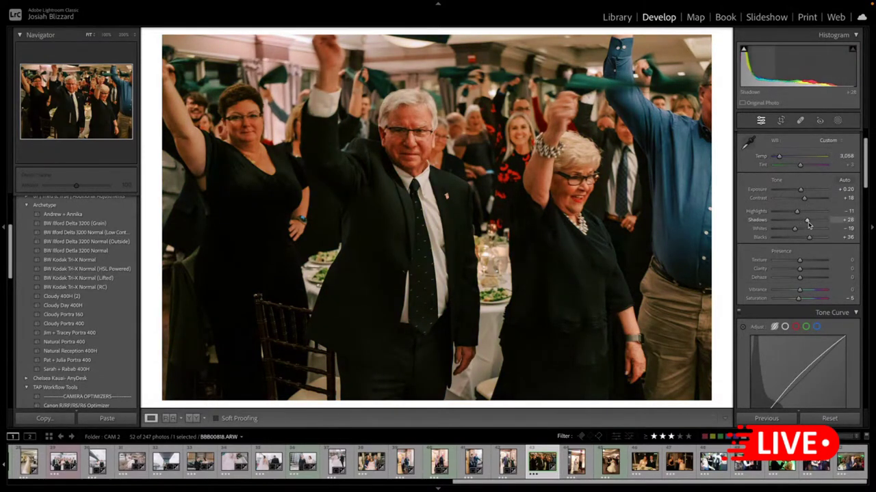
drag(809, 238, 806, 193)
scroll(746, 273, down, 10)
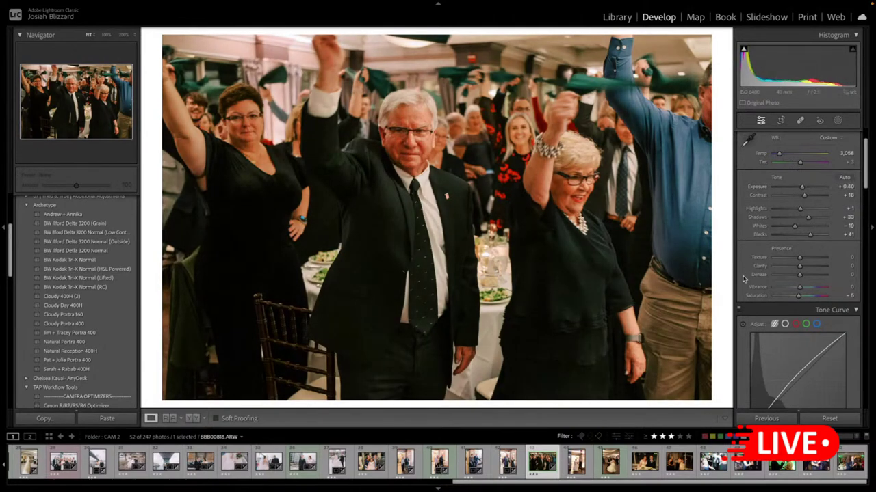
scroll(745, 278, down, 10)
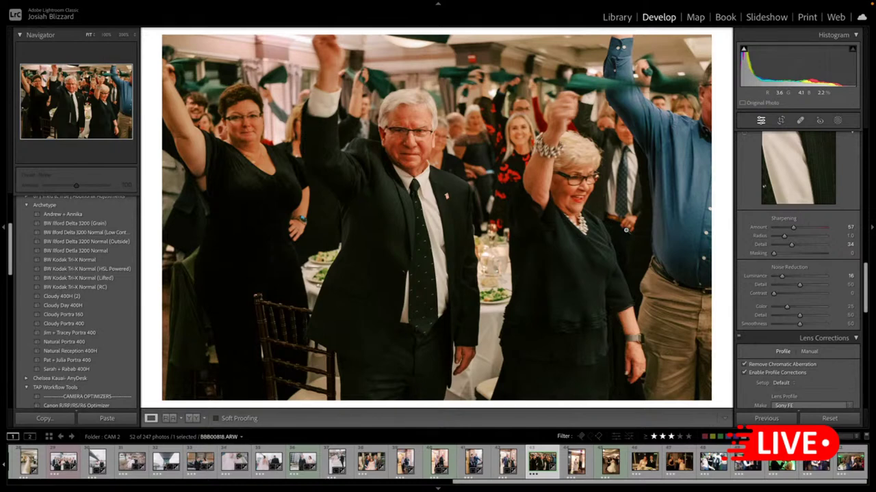
- Paste the copied develop settings onto the photo of the bride and groom entering the reception
key(Right)
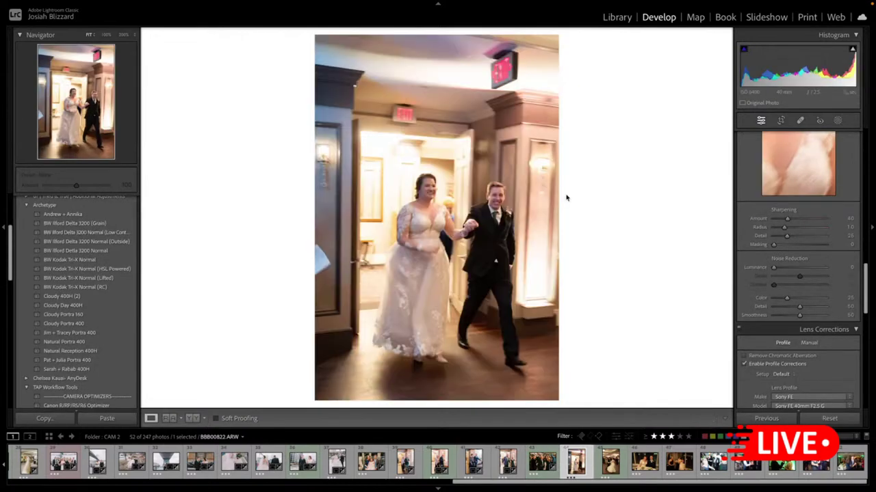
key(ctrl+shift+v)
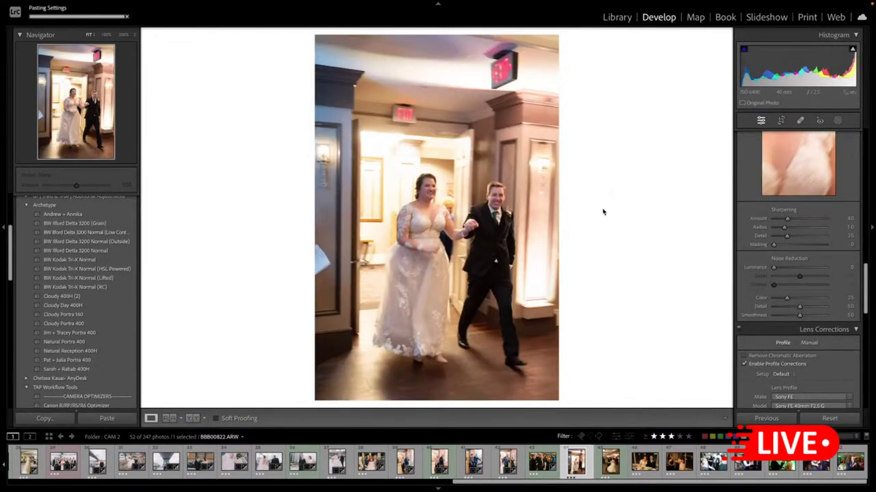
- Straighten the bride and groom's entrance photo to -1.27, crop it tighter around the couple, and lower exposure to 0
key(r)
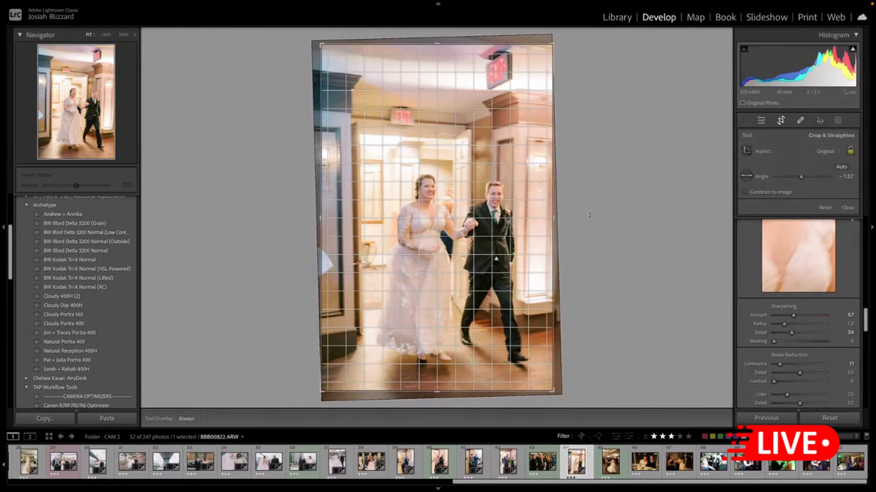
drag(589, 216, 590, 216)
drag(480, 45, 480, 85)
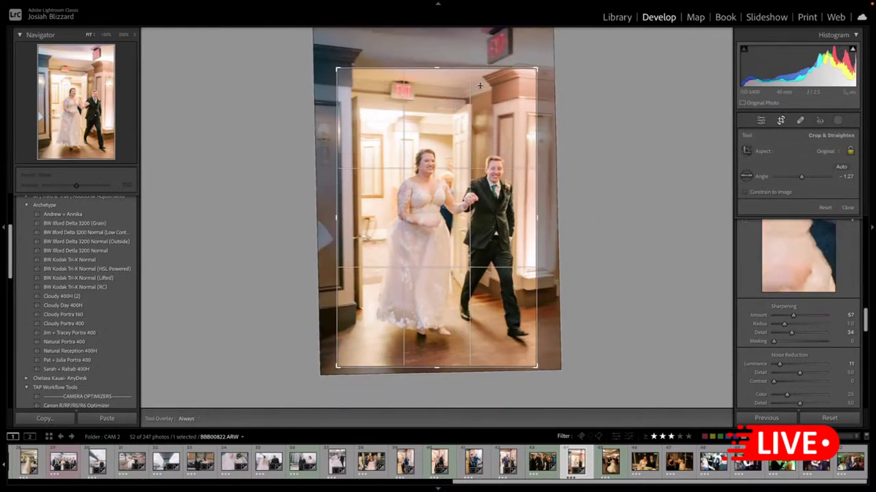
drag(479, 127, 470, 131)
key(Return)
key(minus)
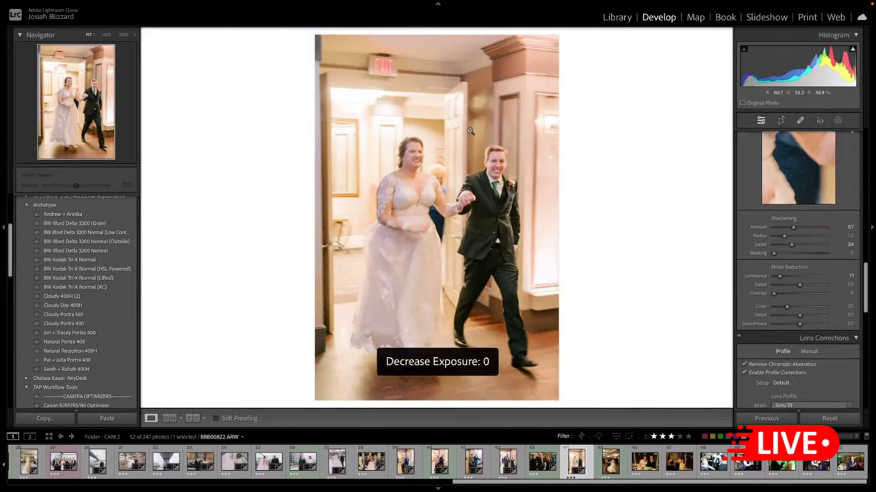
- Lower the hallway photo's exposure to -0.10, then set its sharpening amount to 43 and raise the sharpening masking
key(minus)
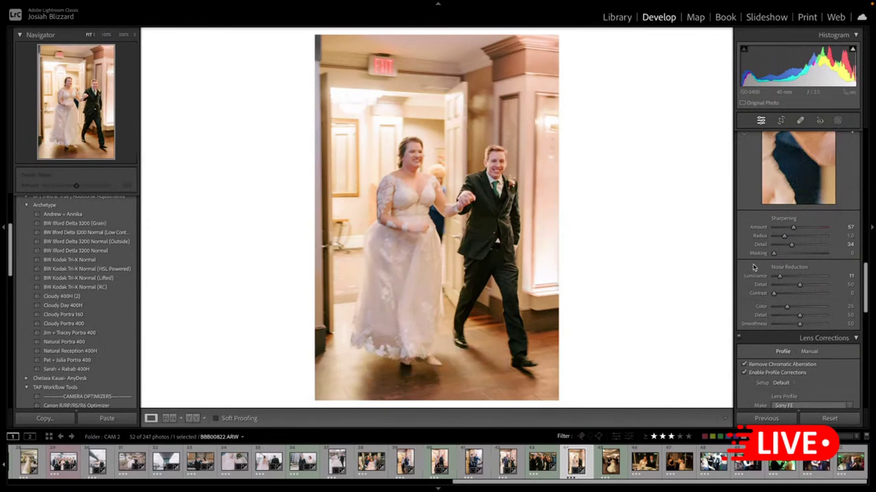
scroll(754, 251, up, 3)
scroll(754, 251, down, 2)
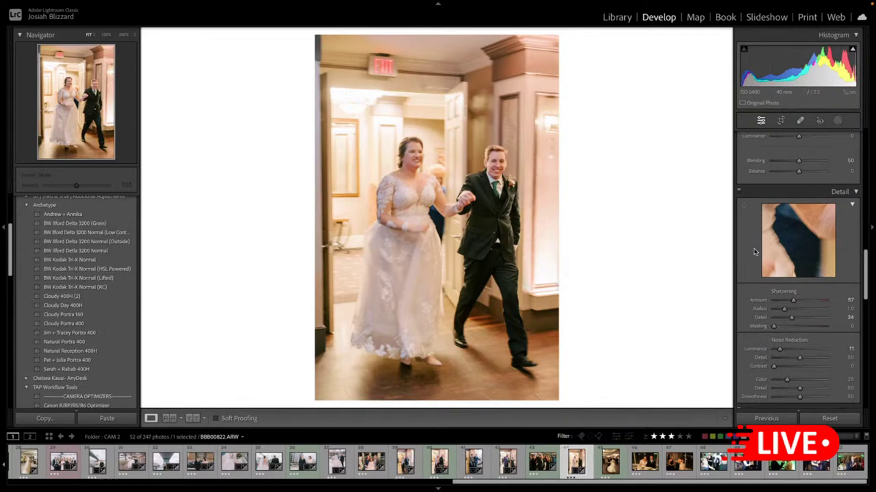
click(788, 302)
drag(774, 327, 808, 331)
scroll(752, 278, up, 2)
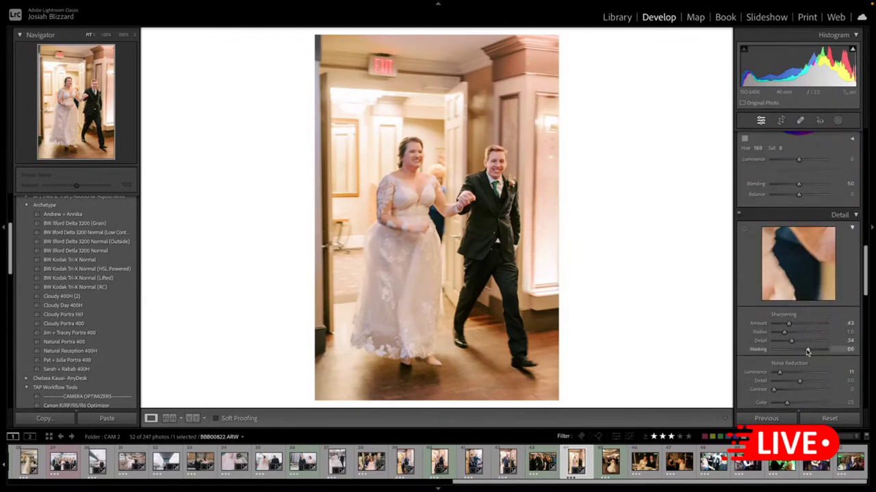
drag(807, 351, 797, 350)
- Reduce the hallway photo's highlights to -16
scroll(749, 337, up, 10)
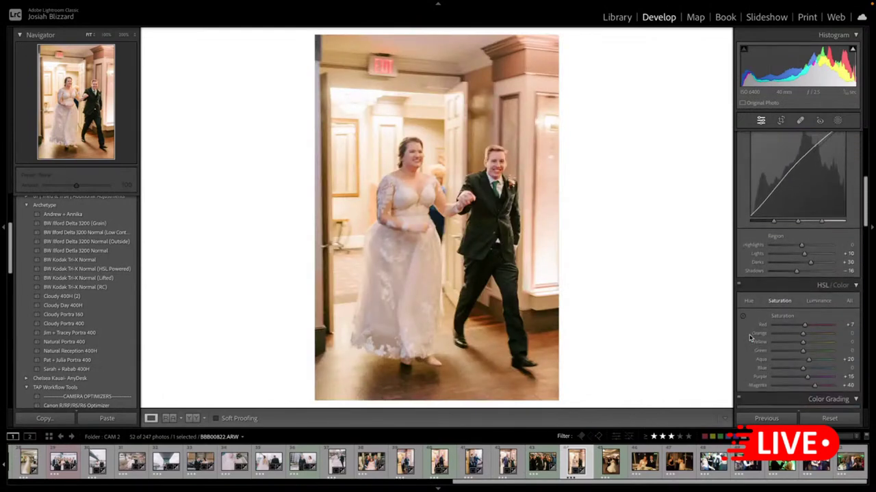
scroll(750, 337, up, 8)
drag(810, 266, 796, 257)
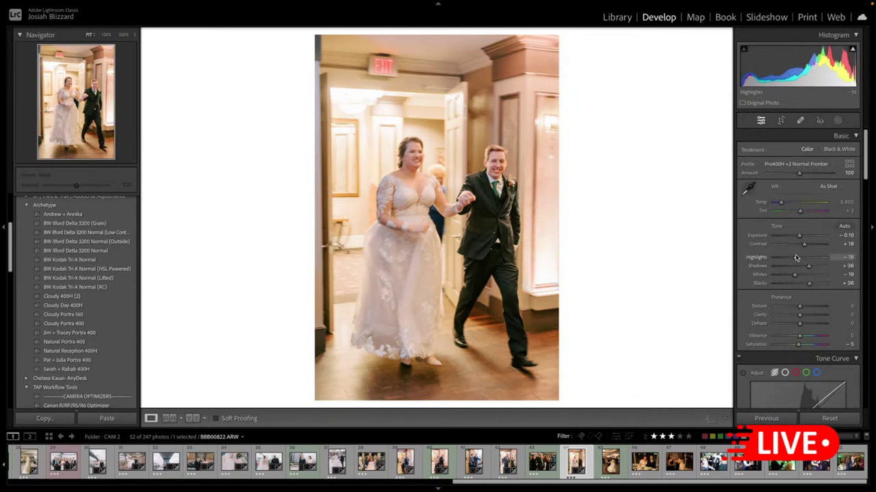
- Copy the hallway photo's develop settings without white balance and paste them onto the following first-dance photo
key(ctrl+shift+c)
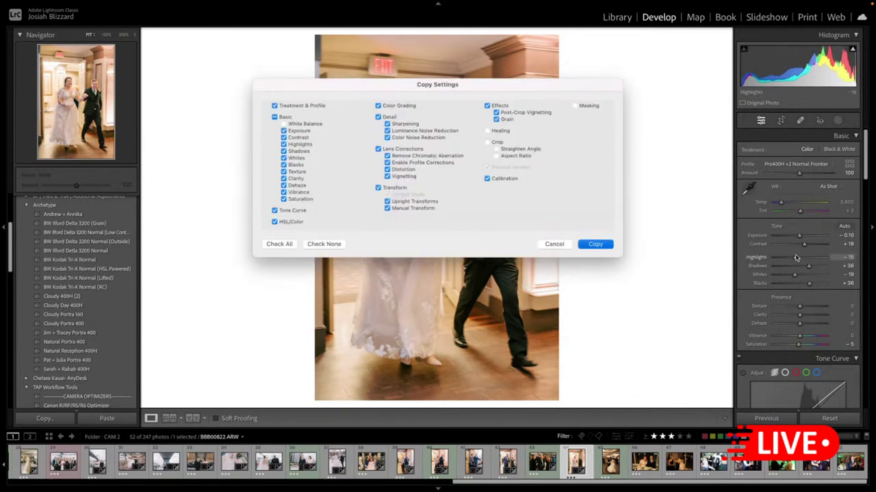
key(Return)
key(Right)
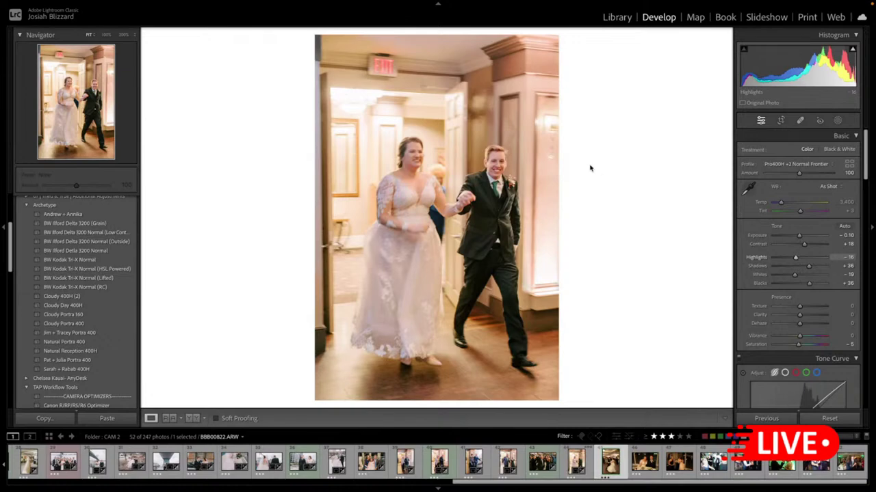
key(ctrl+shift+v)
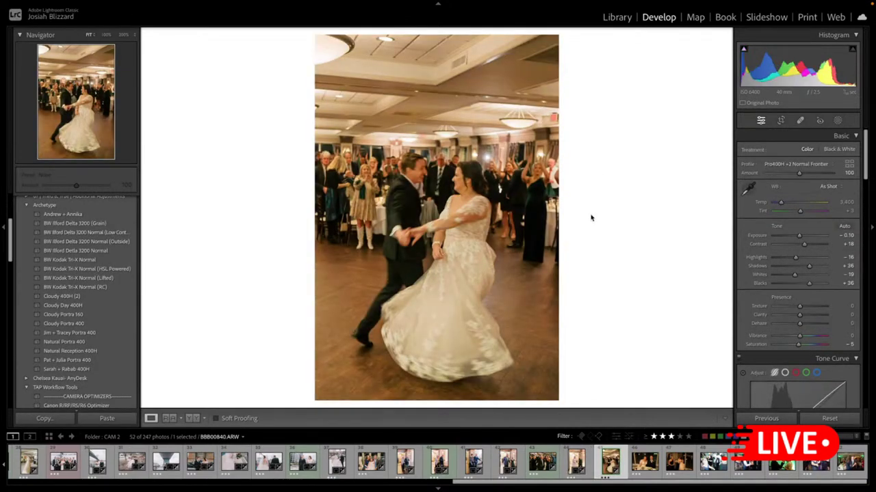
- Straighten the first-dance photo to an angle of about -1.08 and set its white balance to Temp 3,100 and Tint +8
key(r)
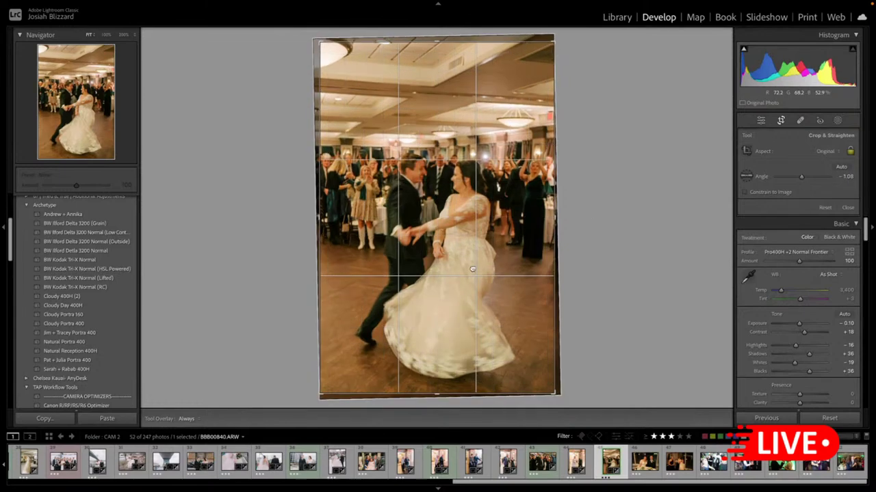
key(Return)
scroll(822, 206, down, 1)
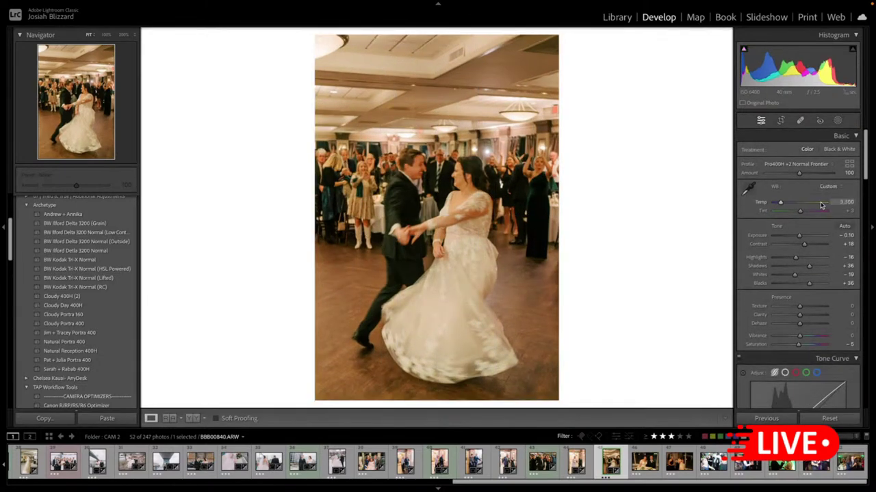
scroll(822, 206, down, 2)
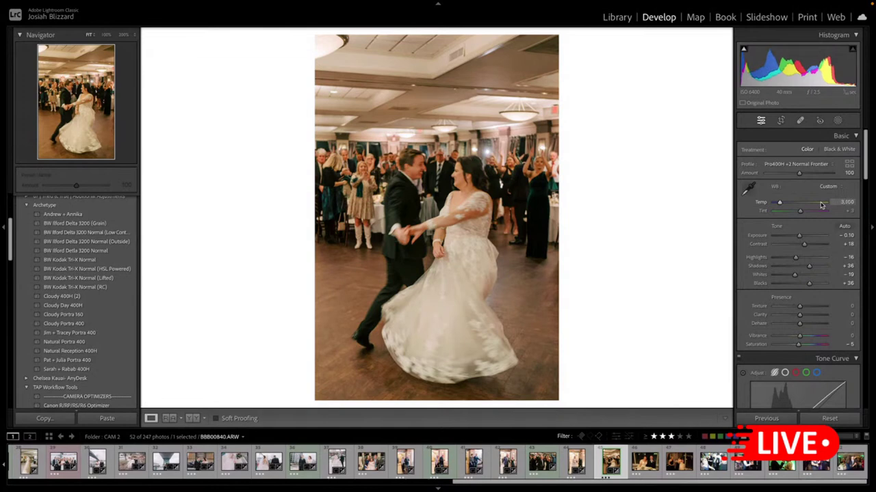
scroll(816, 214, down, 1)
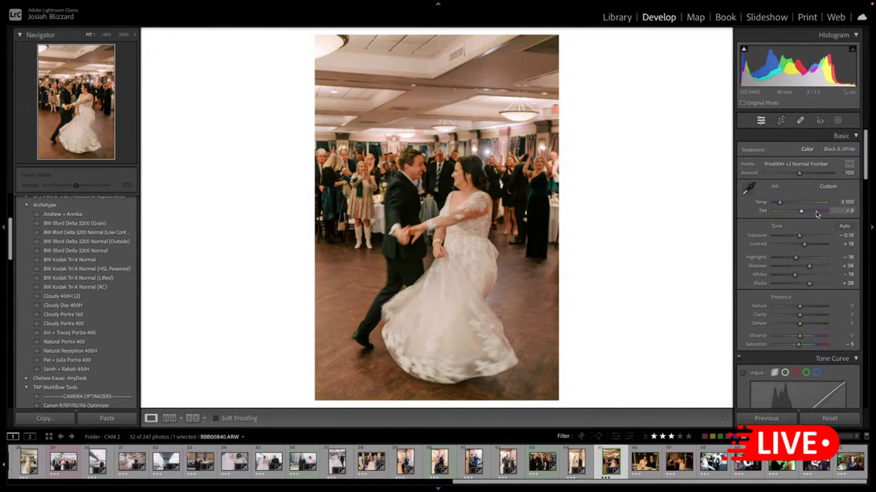
- Set the first-dance photo's exposure to 0.00, highlights to -1, shadows to +45 and blacks to +51, and compare before and after
scroll(807, 237, up, 2)
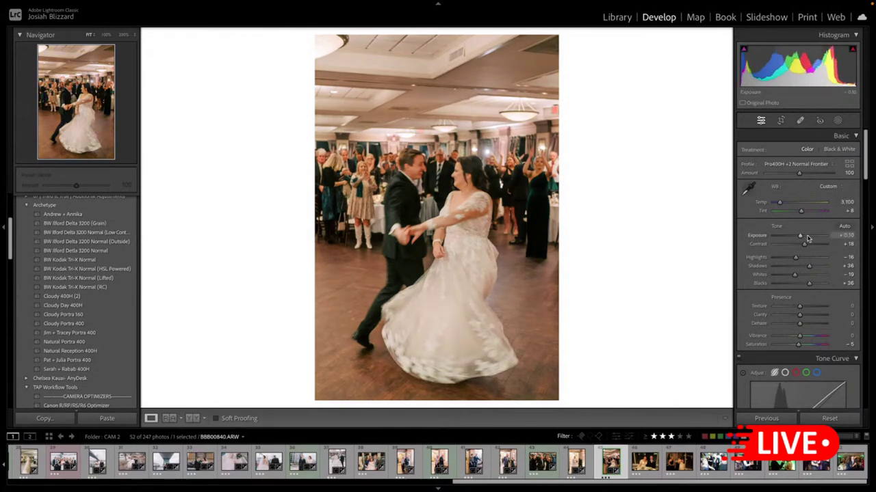
scroll(804, 258, up, 3)
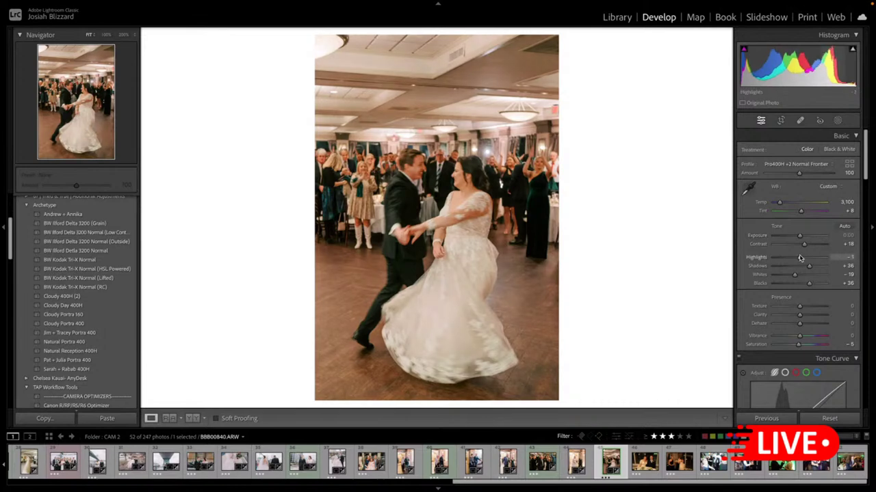
scroll(814, 267, up, 4)
drag(814, 269, 811, 269)
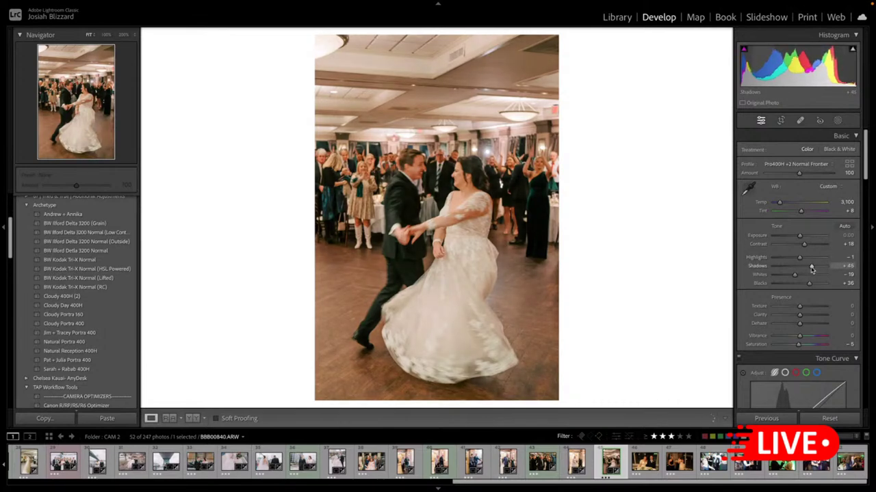
scroll(811, 283, up, 3)
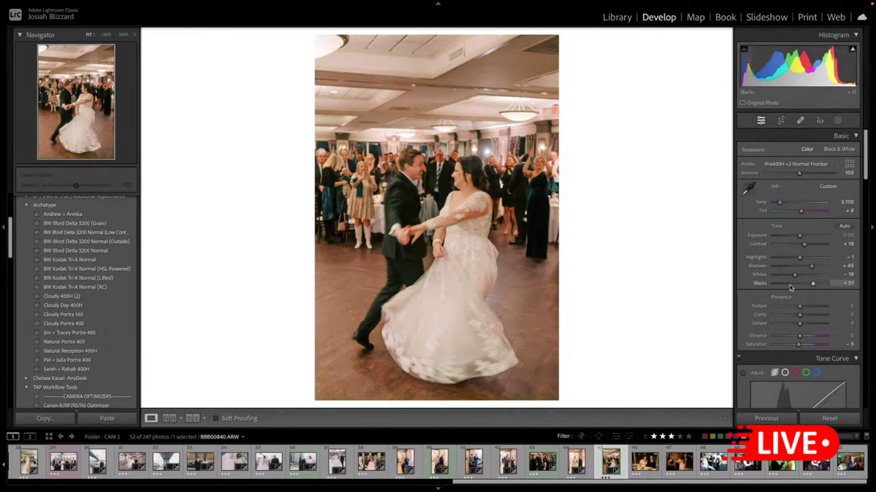
key(backslash)
key(backslash)
- Copy the first-dance photo's develop settings without white balance and paste them onto the photo of the couple at the dinner table
key(ctrl+shift+c)
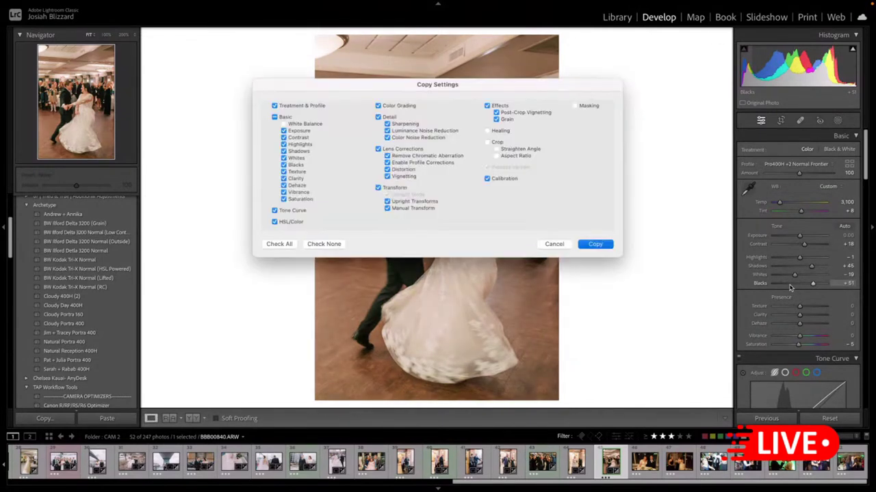
key(Return)
key(Right)
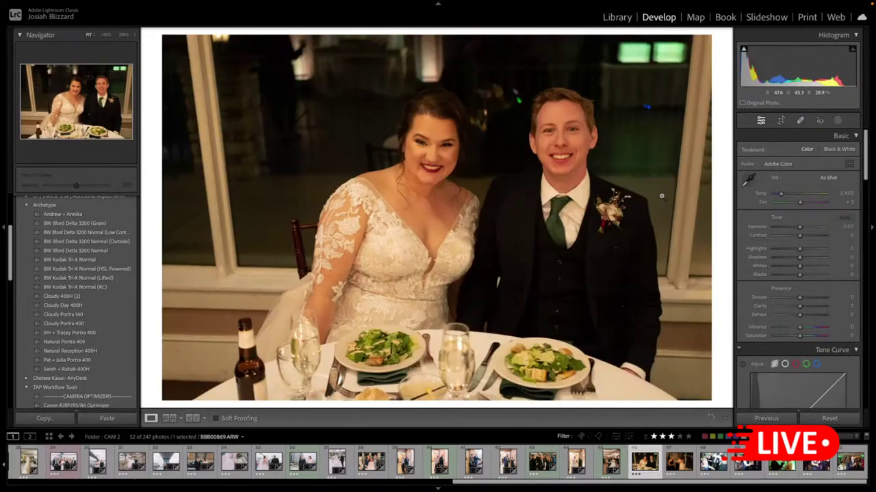
key(ctrl+shift+v)
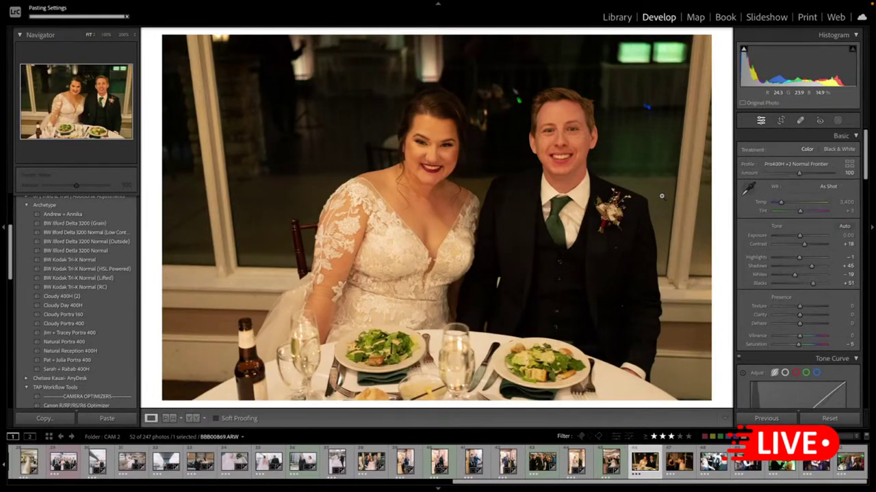
- Correct the dinner table photo's white balance to Temp 2,700 and Tint +5, and reset its highlights to 0
click(748, 188)
click(583, 191)
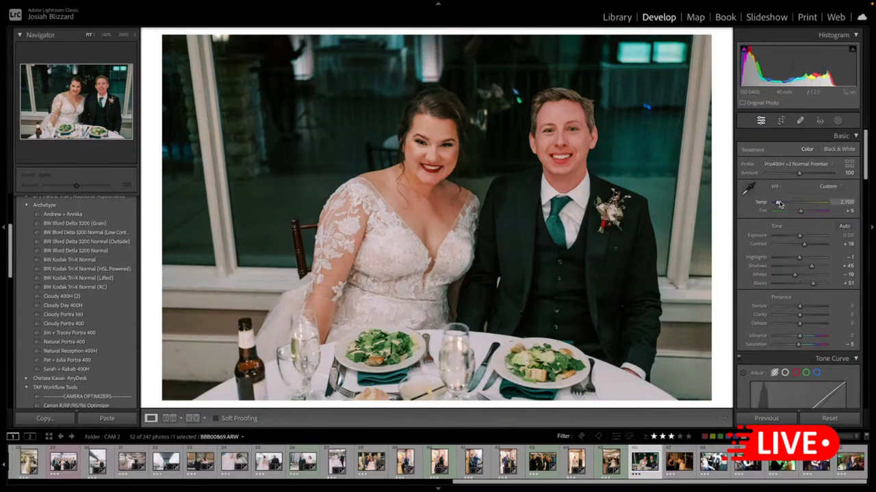
drag(806, 258, 797, 258)
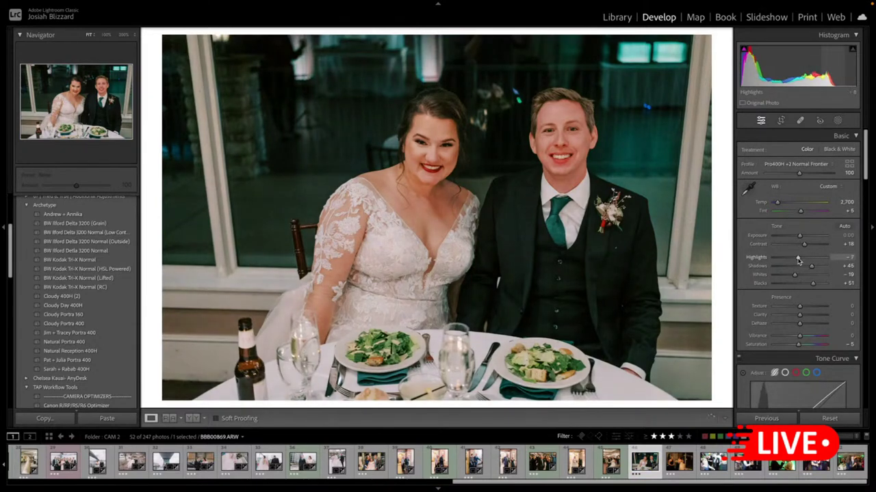
double_click(797, 259)
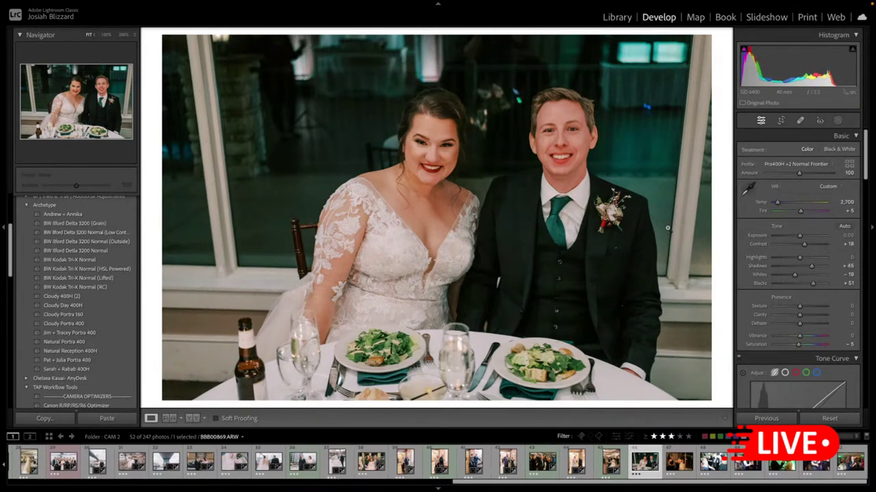
- Copy the dinner table photo's develop settings without white balance and paste them onto the next photo of the bride hugging a guest
key(ctrl+shift+c)
key(Return)
key(Right)
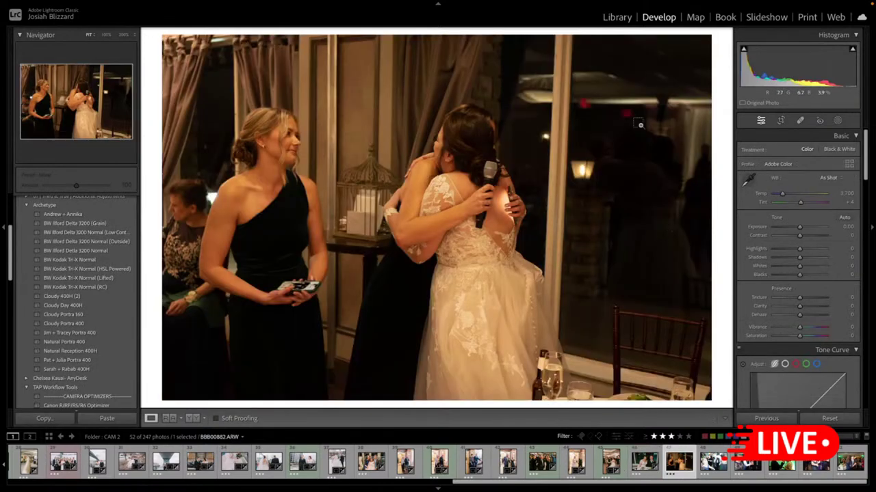
key(ctrl+shift+v)
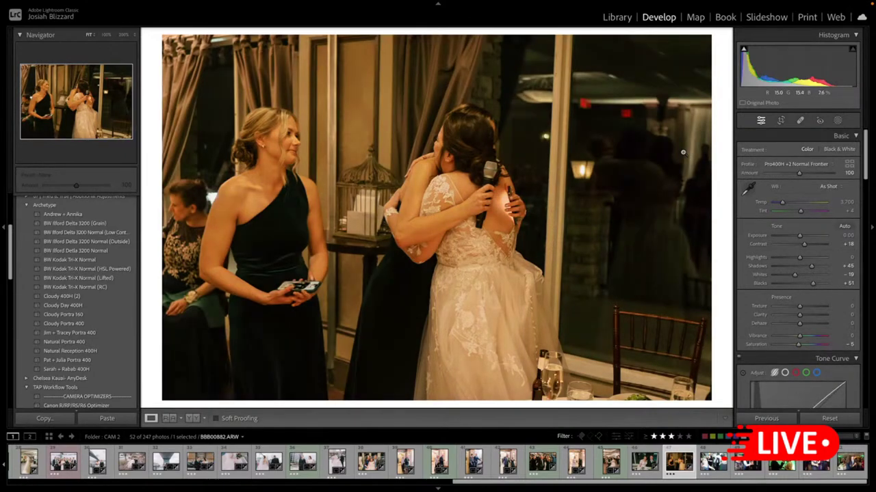
- Copy the dinner table photo's develop settings with white balance included and paste them onto the hugging photo
key(Left)
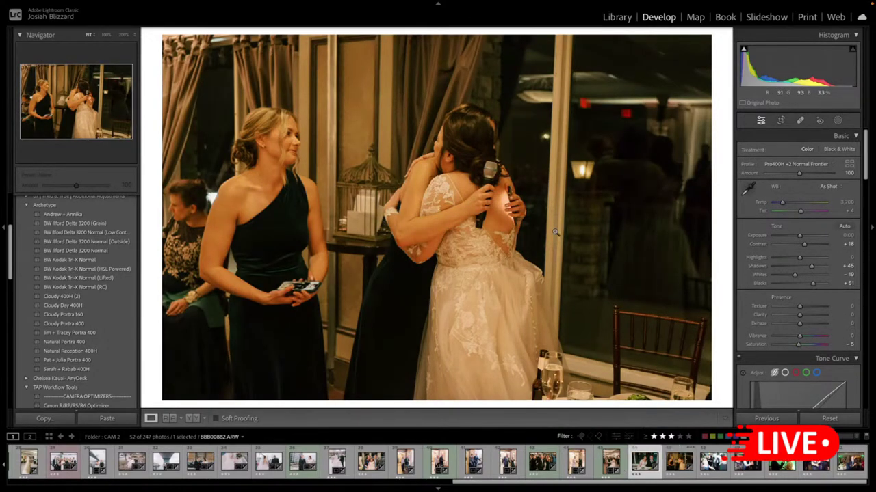
key(ctrl+shift+c)
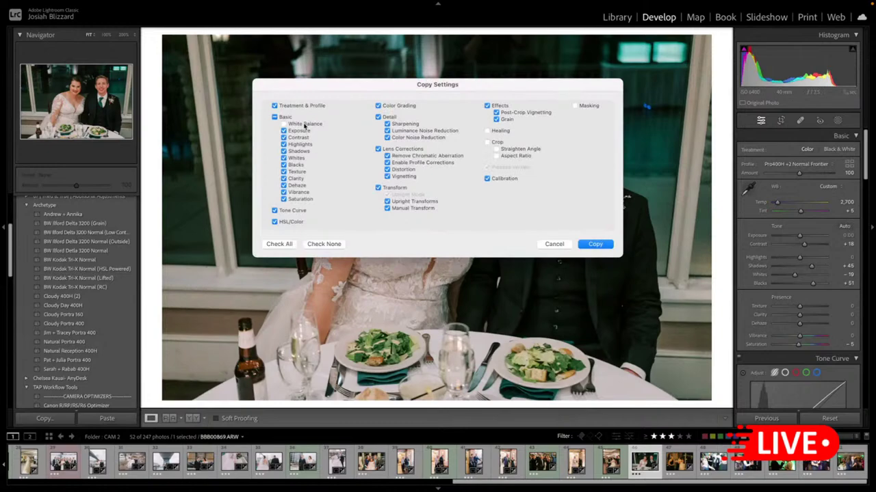
key(Return)
key(Right)
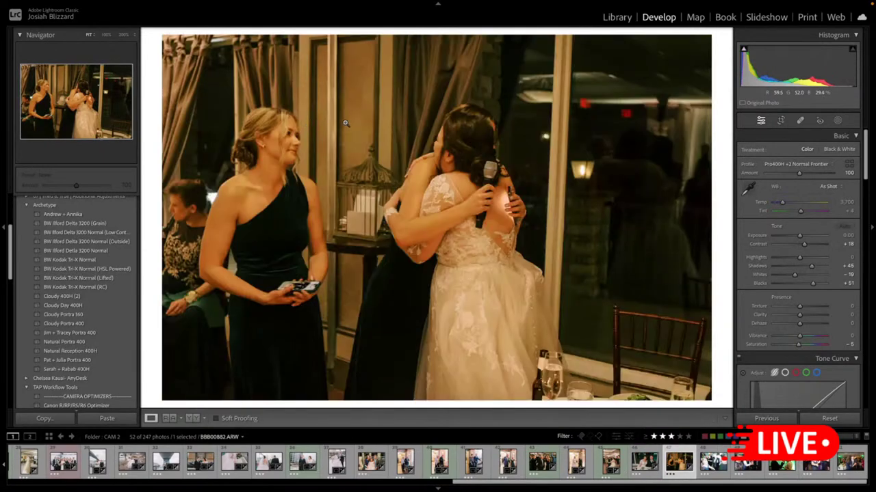
key(ctrl+shift+v)
- Crop the hugging photo tighter by pulling in its upper-right corner, keeping the original aspect ratio
key(r)
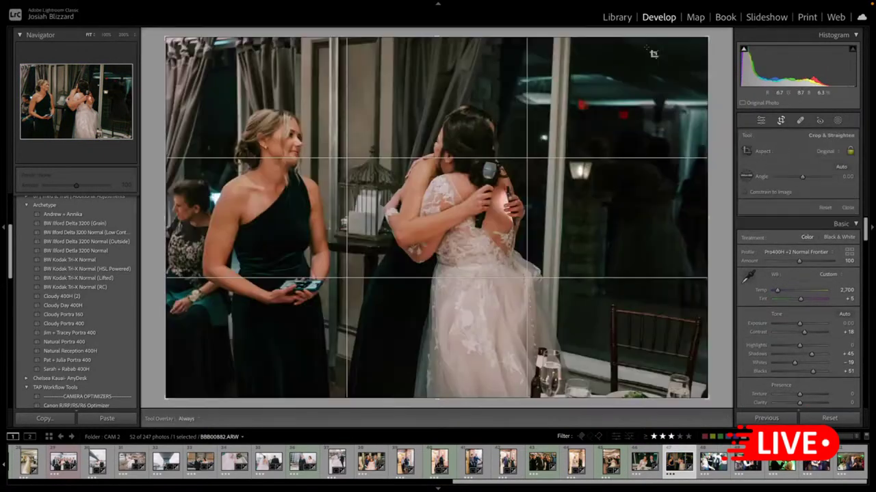
drag(706, 40, 667, 61)
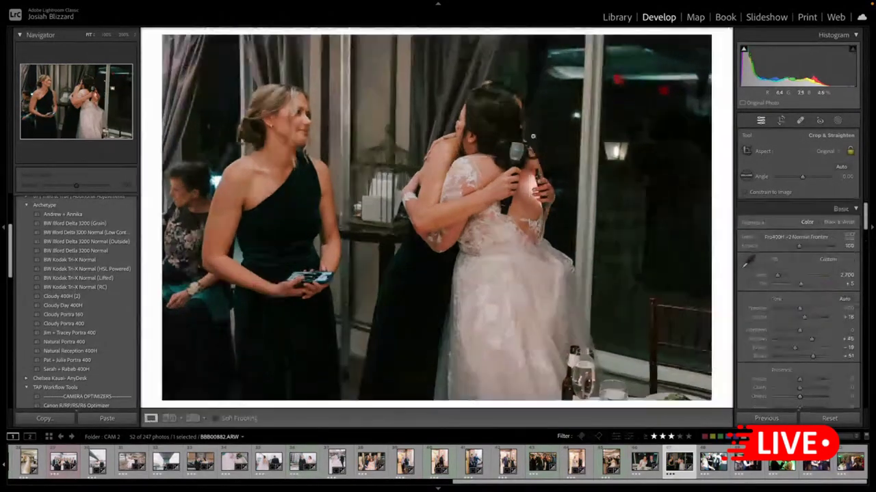
key(r)
- Brighten the hugging photo with exposure +0.30, highlights +2 and shadows +53
key(equal)
key(equal)
key(equal)
key(equal)
key(minus)
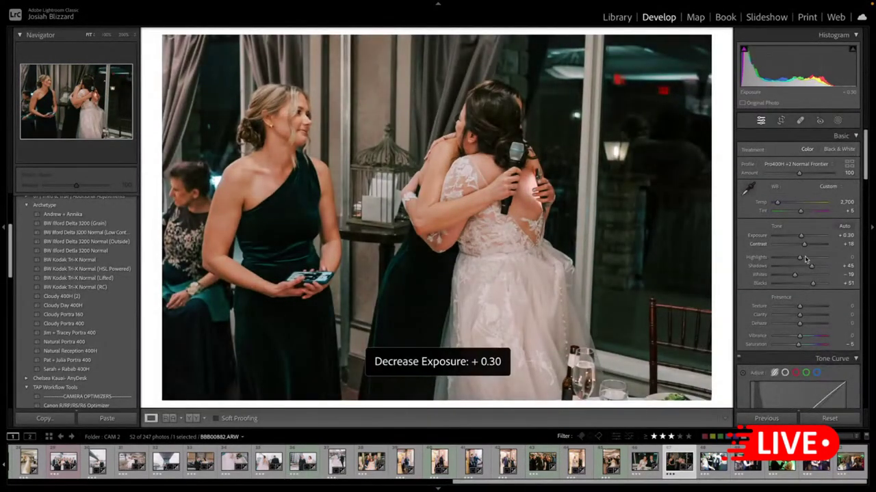
drag(811, 266, 816, 271)
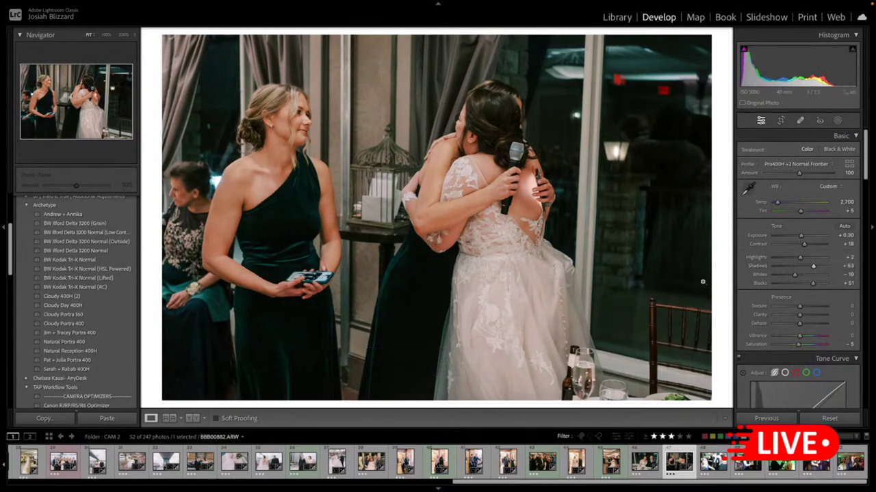
- Apply the Cloudy Day 400H preset to the next photo, the overexposed dance floor shot of guests
key(Right)
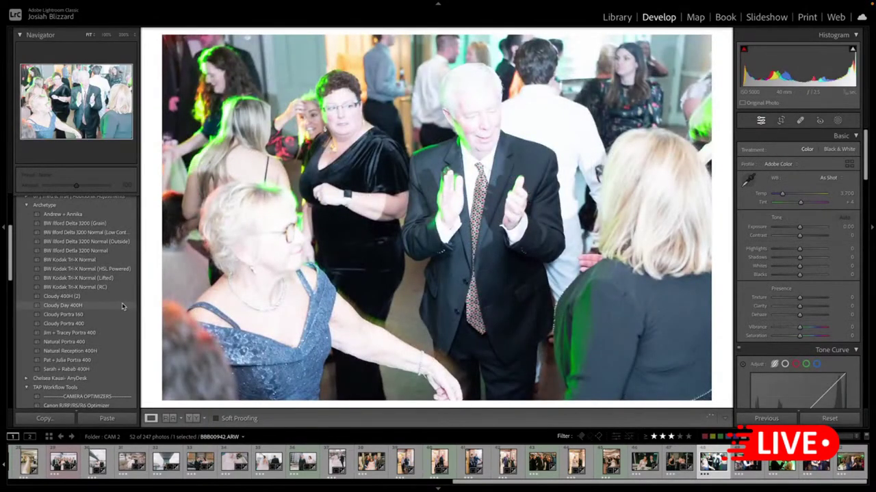
click(122, 305)
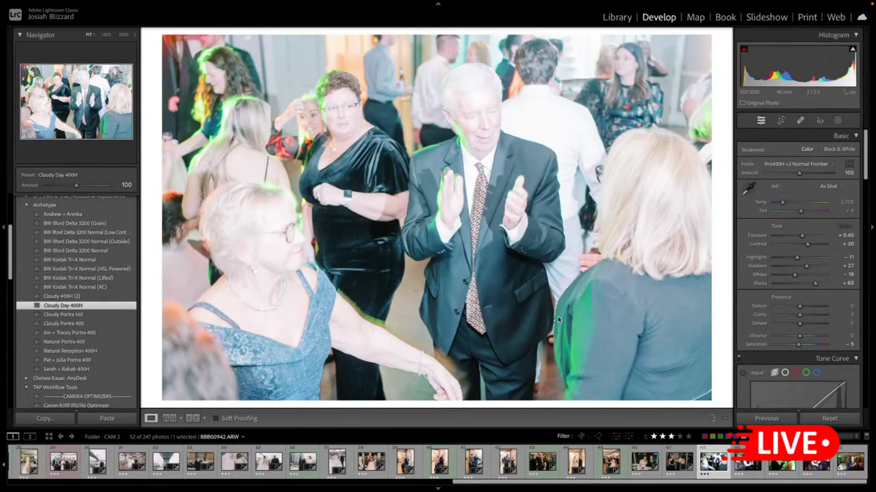
- Lower the dance floor photo's exposure to -1.20 and warm its white balance to Temp 4,477
key(minus)
key(minus)
key(minus)
key(minus)
key(minus)
key(minus)
key(minus)
key(minus)
key(minus)
key(minus)
key(minus)
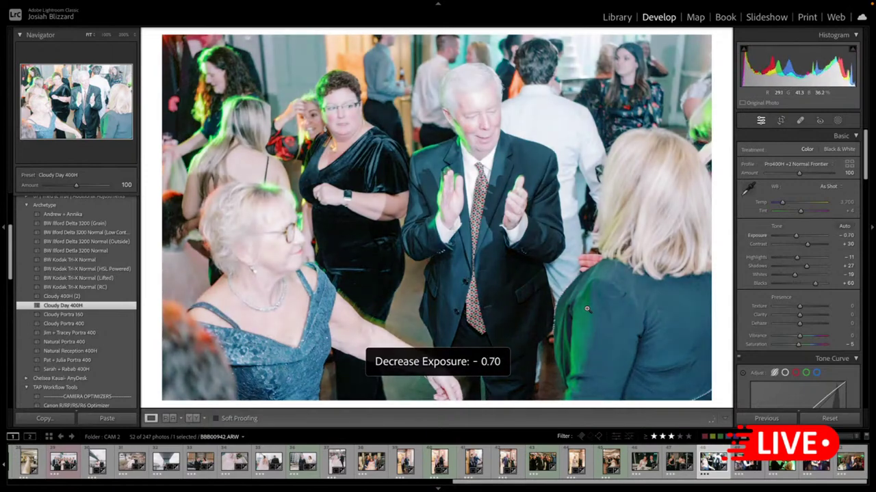
key(minus)
key(minus)
key(minus)
drag(781, 202, 785, 205)
key(minus)
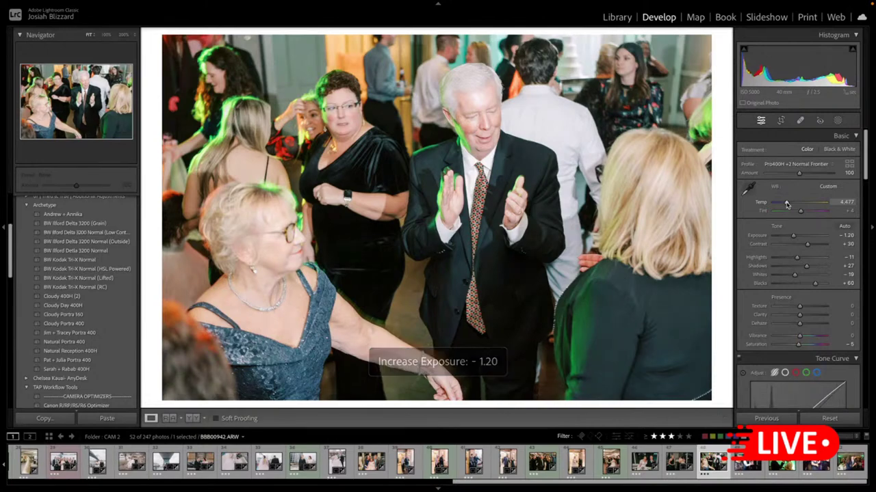
- Apply the Cloudy Day 400H preset to the next dance floor photo, the man in the blue vest, and lower its exposure to -0.20
key(Right)
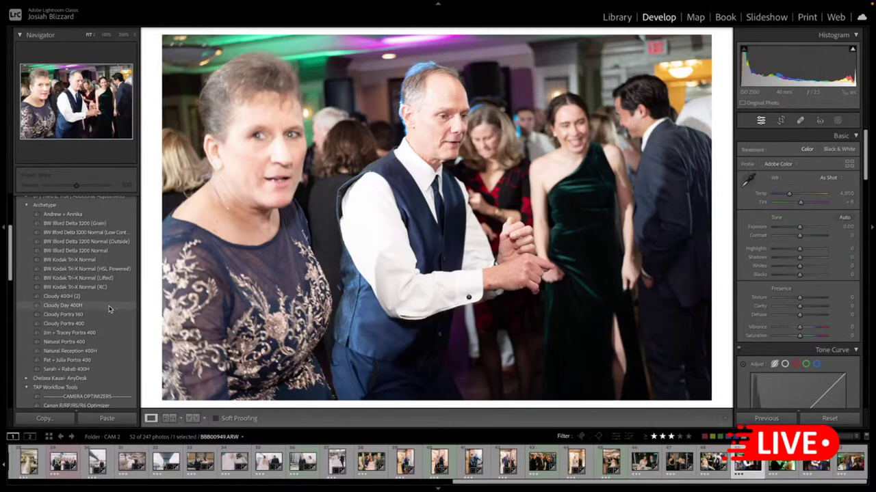
click(108, 307)
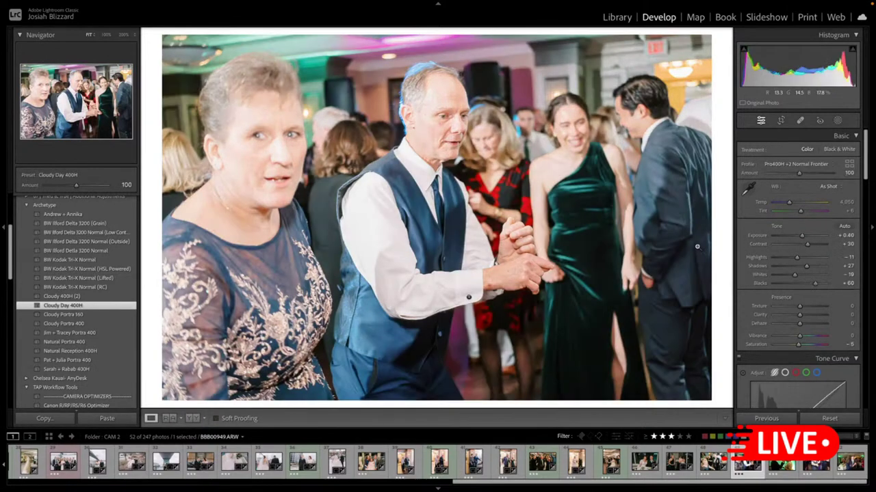
key(minus)
key(minus)
key(equal)
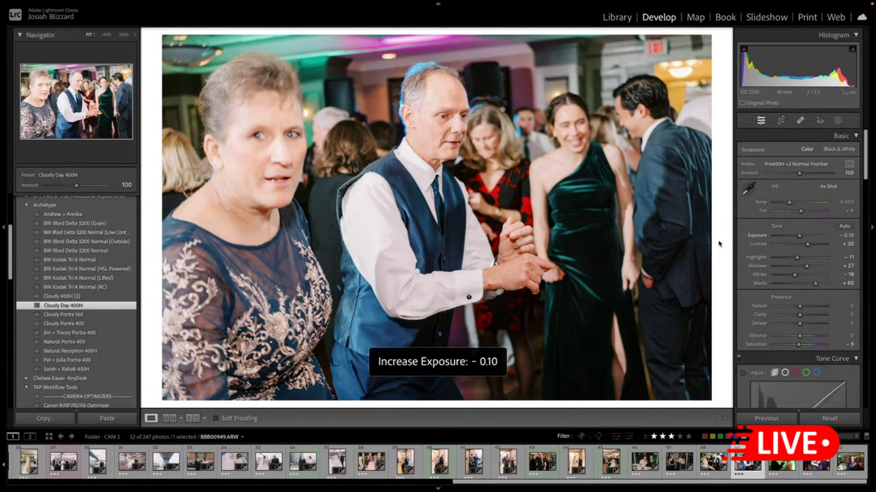
key(minus)
- Copy the vest photo's develop settings and paste them onto the next photo of the couple feeding each other under green light
key(ctrl+shift+c)
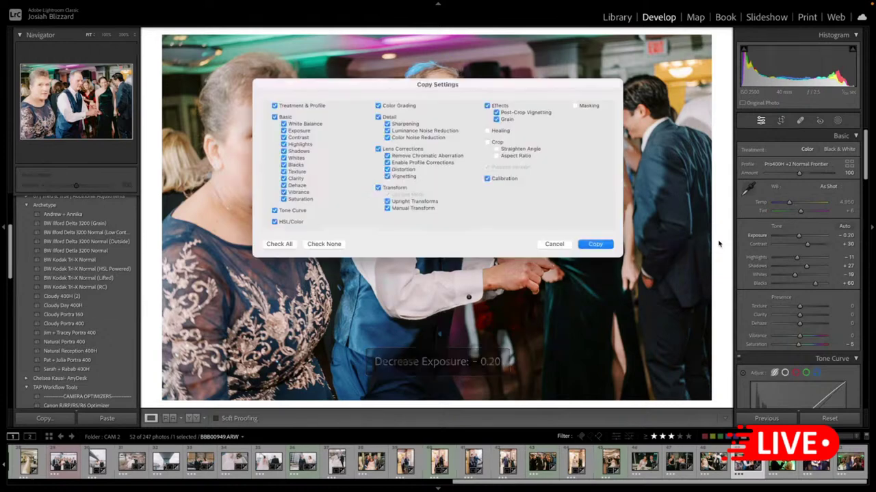
key(Return)
key(Right)
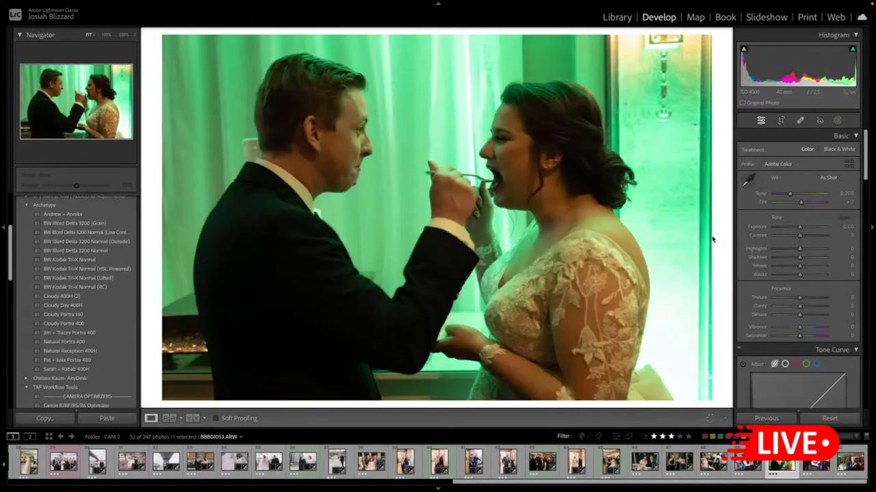
key(ctrl+shift+v)
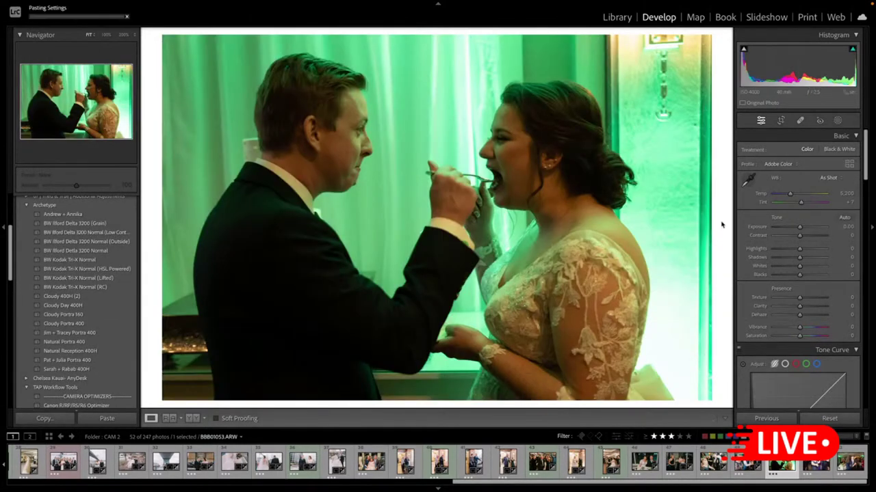
- Straighten the photo of the couple feeding each other with a slight crop rotation
key(r)
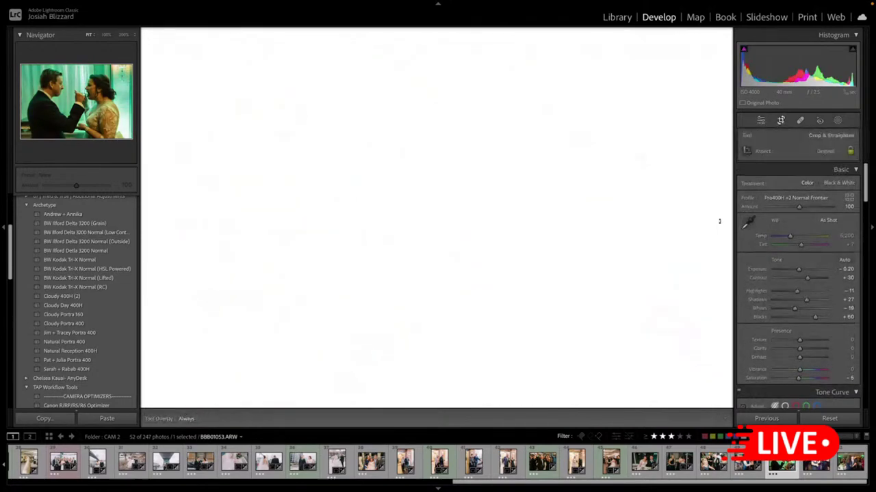
drag(718, 219, 717, 223)
key(Return)
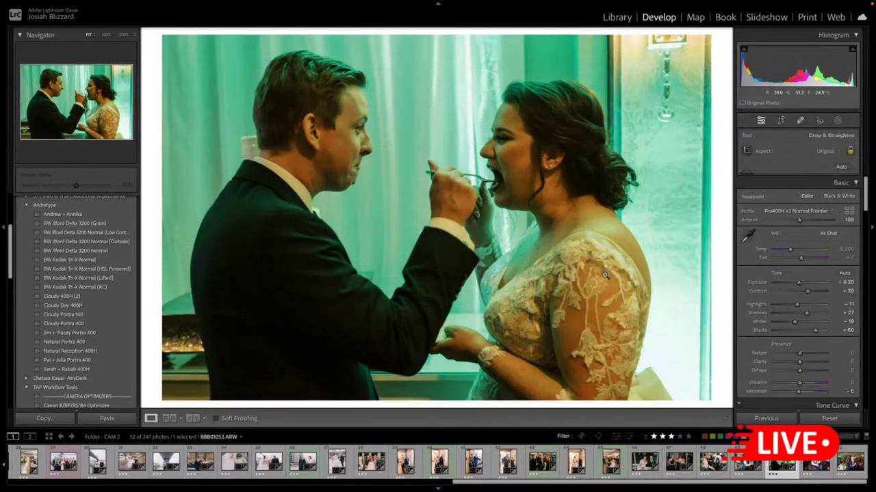
- Adjust the green-lit couple photo to exposure 0, Temp 4,725, highlights -12 and shadows +36
key(equal)
key(equal)
mouse_move(797, 257)
mouse_down()
mouse_move(809, 258)
mouse_move(796, 257)
mouse_up()
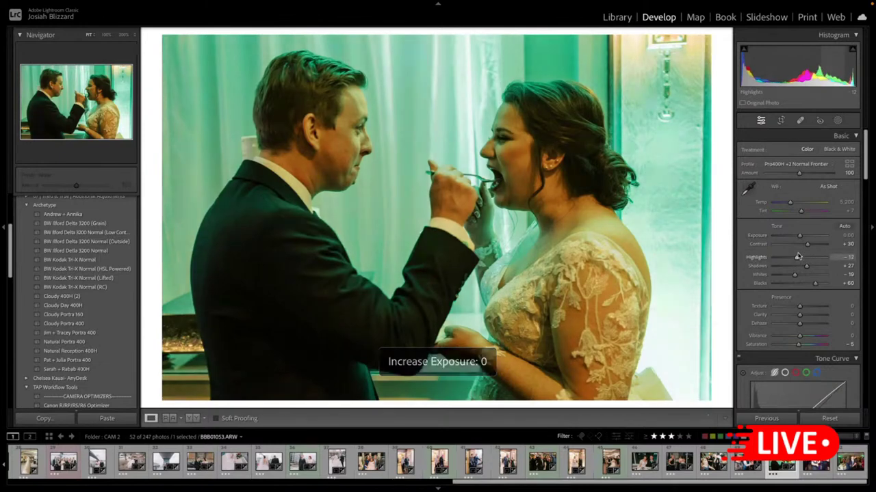
drag(790, 204, 788, 206)
drag(806, 266, 808, 266)
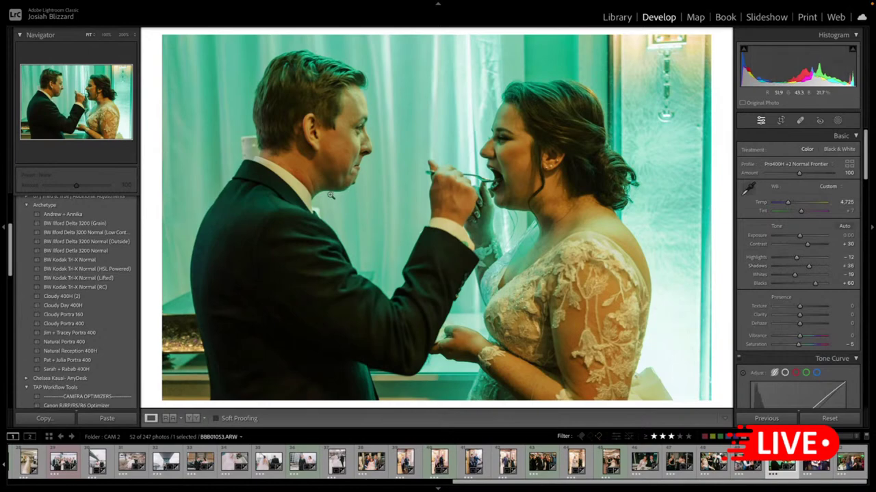
click(112, 224)
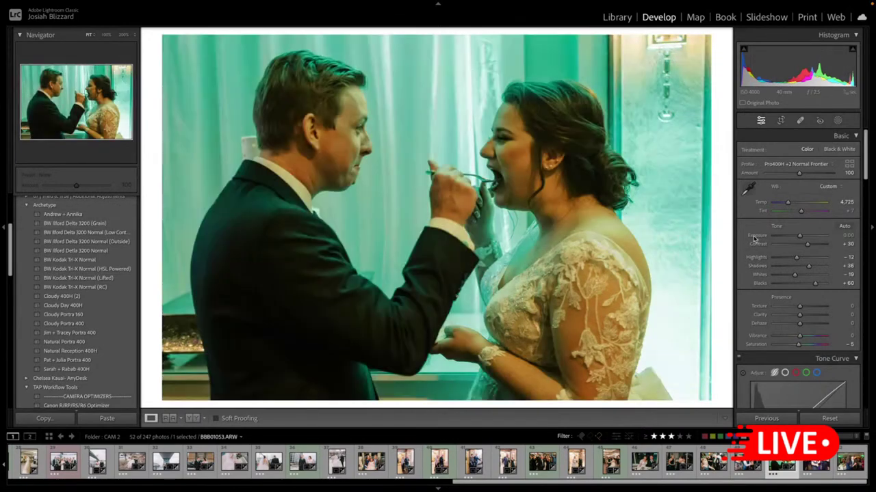
mouse_move(794, 275)
mouse_down()
mouse_move(814, 268)
mouse_move(805, 269)
mouse_up()
- Sync the vest photo's settings to the photo of the woman dancing in the lace dress and lower that photo's exposure to -0.40
key(Right)
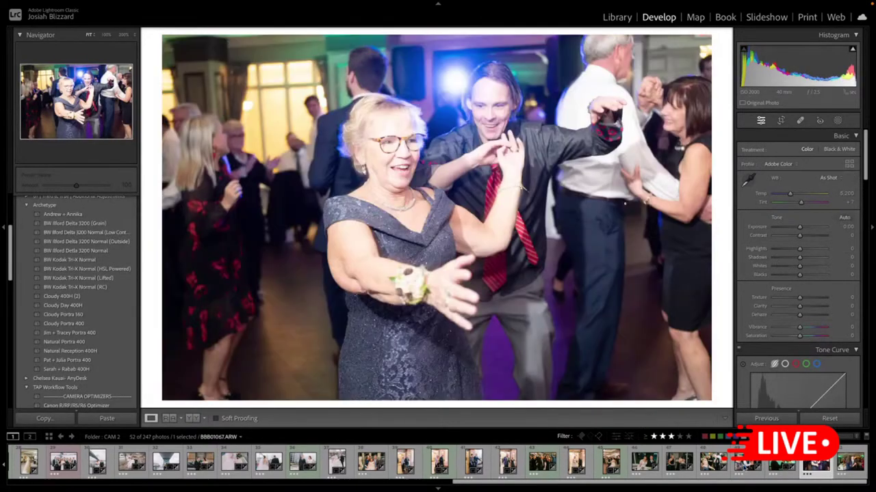
key(Left)
key(Left)
super+click(814, 464)
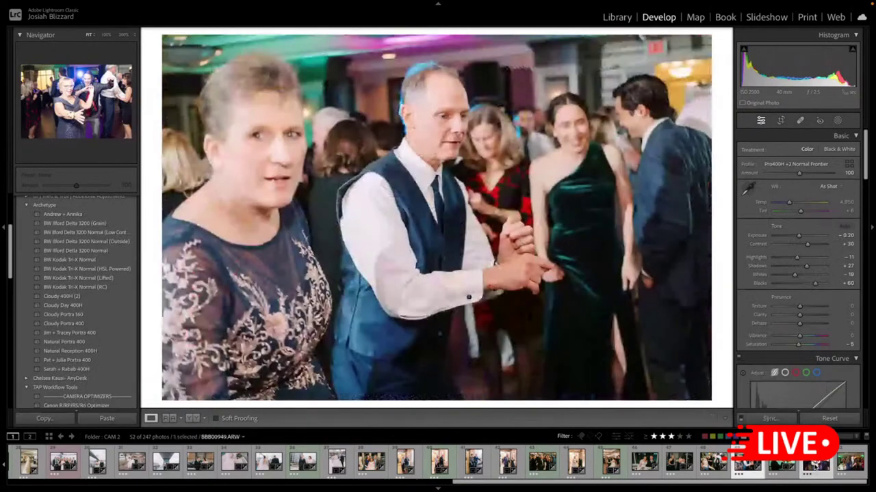
key(super+shift+s)
key(Return)
click(815, 465)
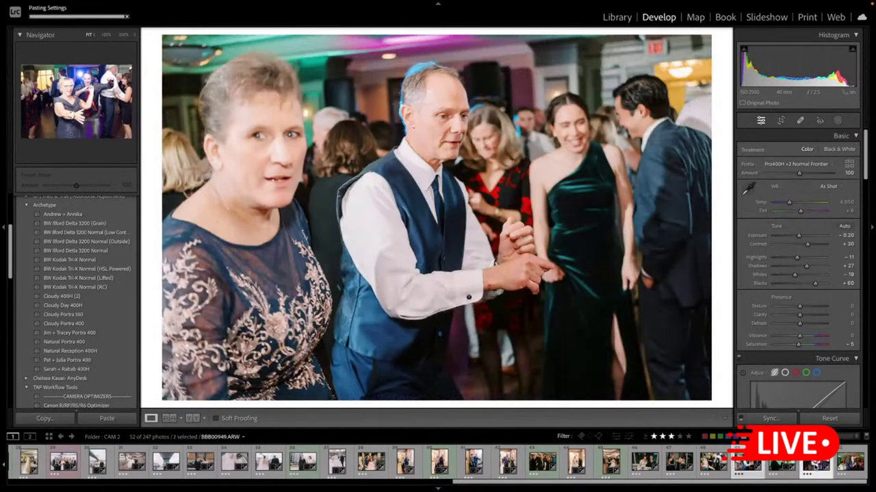
key(super+d)
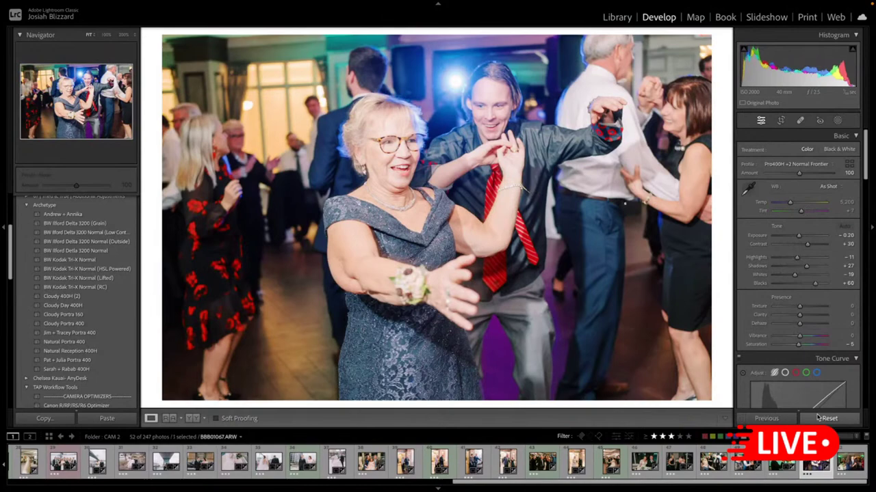
key(minus)
- Copy the lace dress photo's develop settings and paste them onto the last photo, the couple dancing beside the dining tables
key(Right)
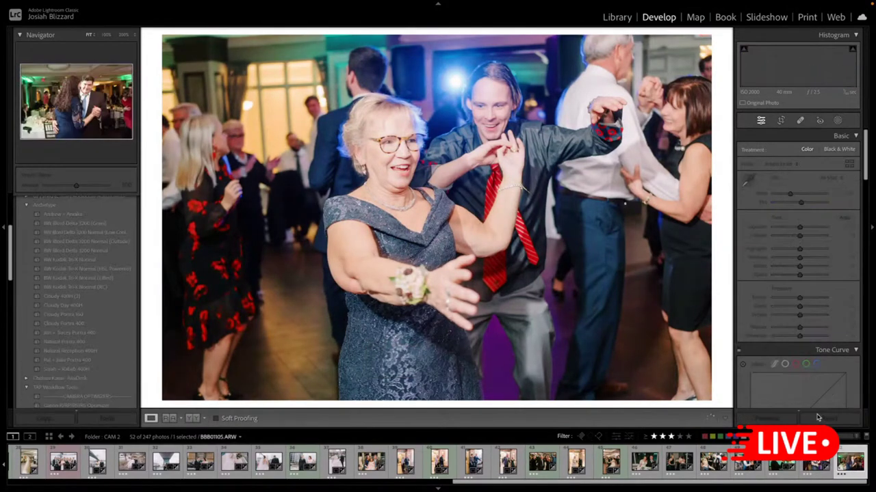
key(Left)
key(ctrl+shift+c)
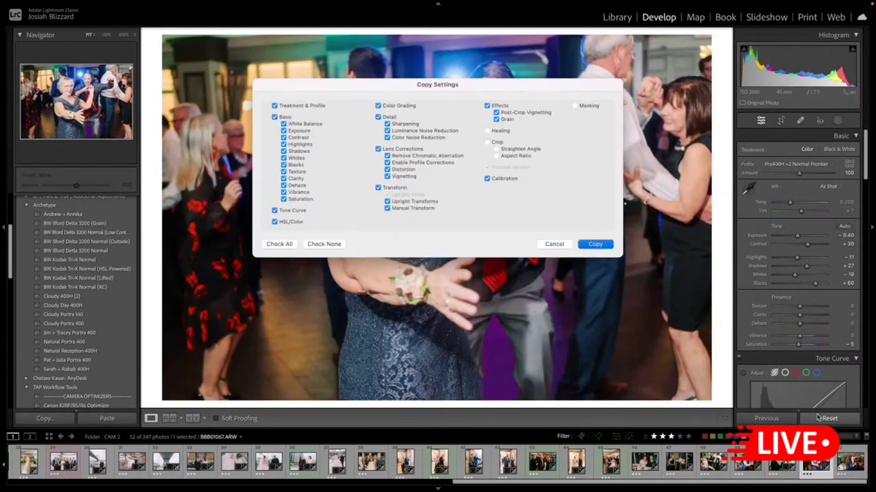
key(Return)
key(Right)
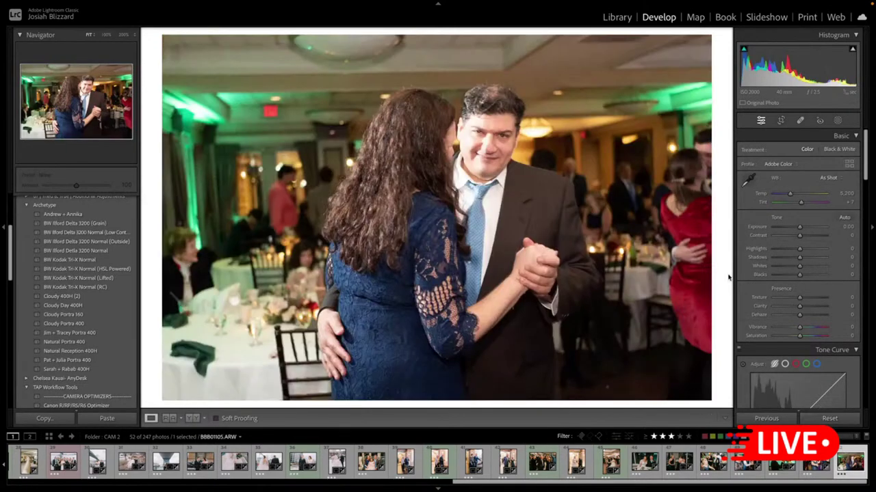
key(ctrl+shift+v)
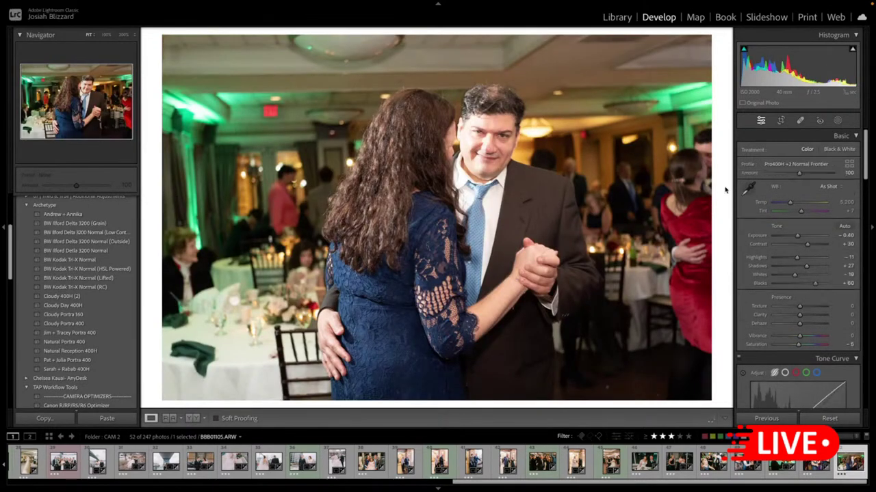
- Straighten the last photo by about 1 degree and crop it tighter around the dancing couple, keeping the original aspect ratio
key(r)
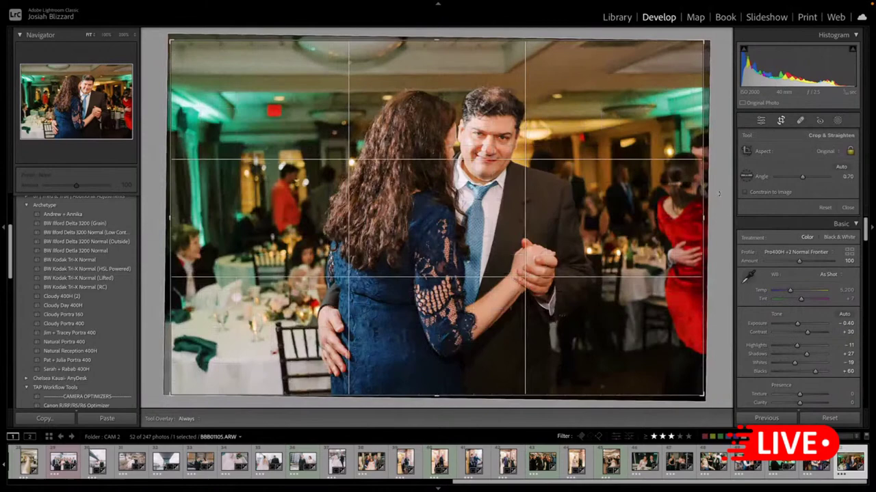
drag(719, 194, 719, 195)
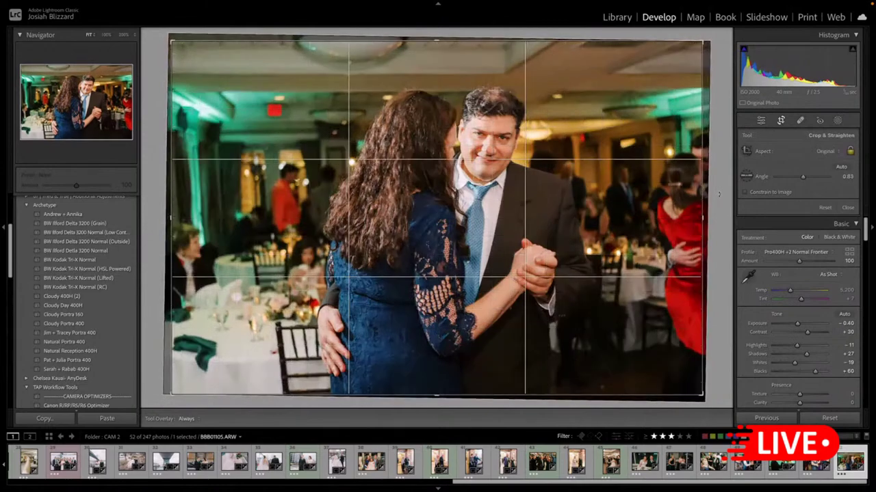
drag(533, 39, 534, 67)
drag(532, 44, 532, 42)
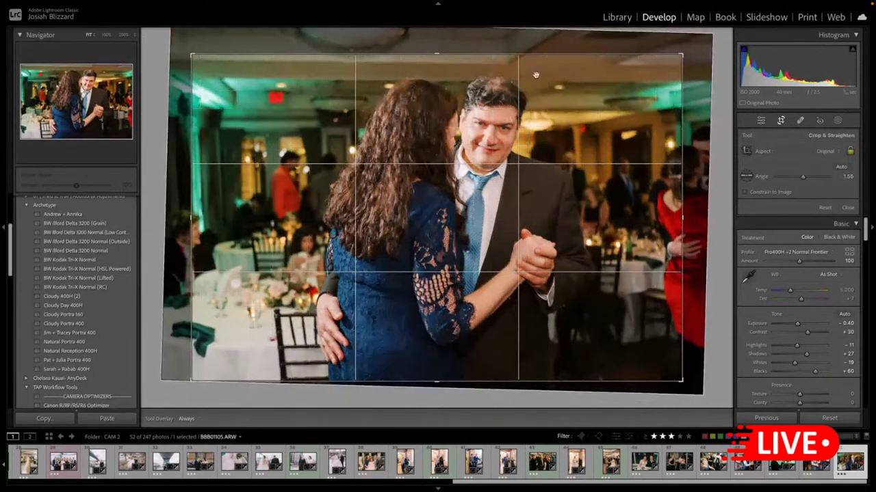
key(r)
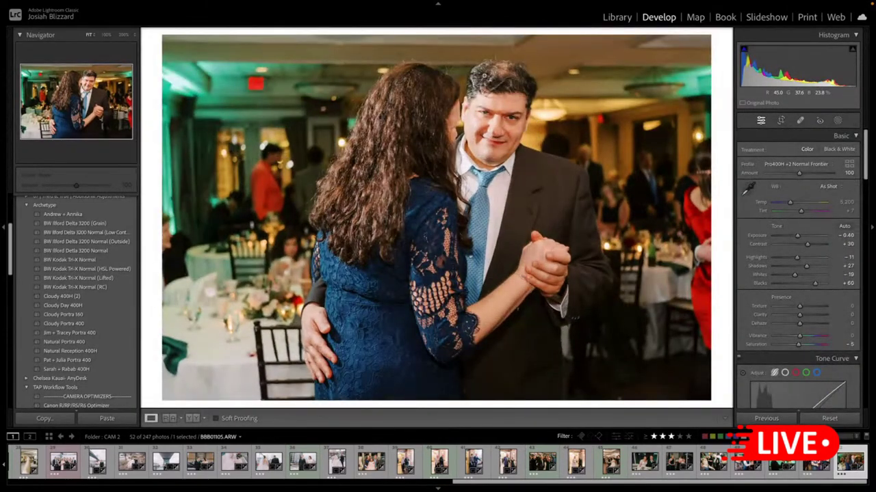
- Return to the Library grid, open the CAM 1 folder and filter it to photos rated three stars or higher
click(621, 19)
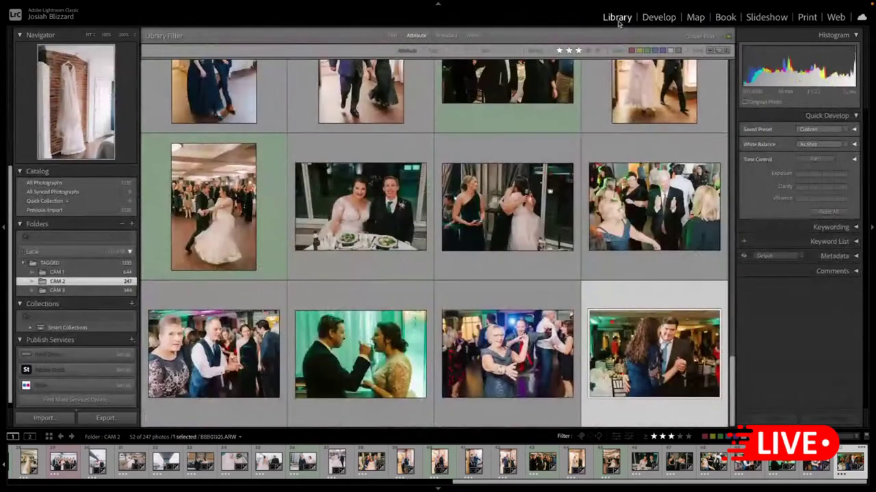
scroll(434, 243, up, 5)
scroll(474, 259, up, 10)
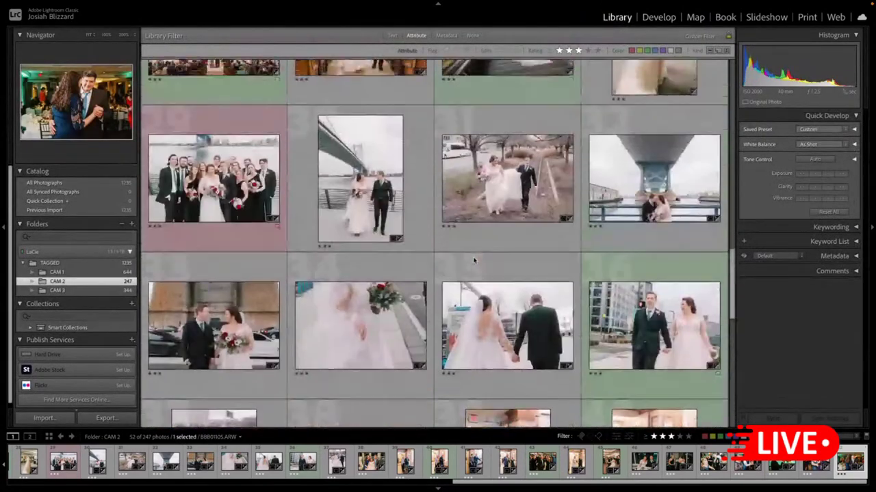
scroll(474, 259, up, 10)
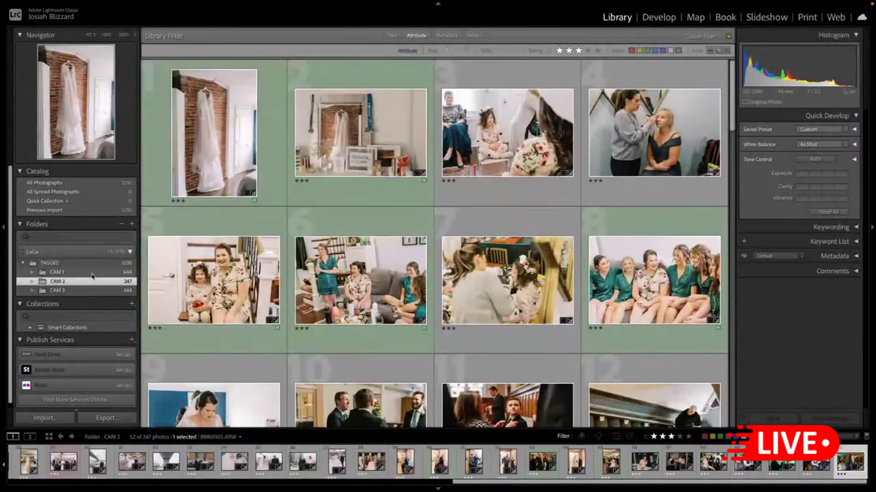
click(126, 272)
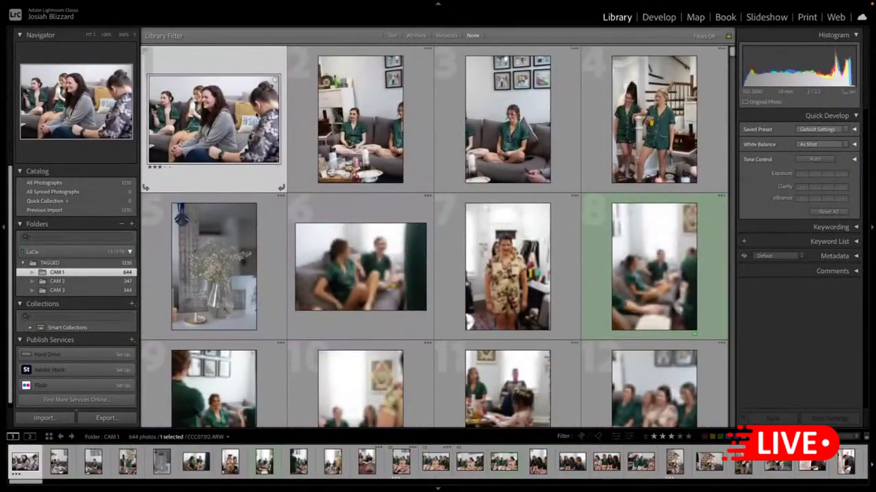
click(670, 437)
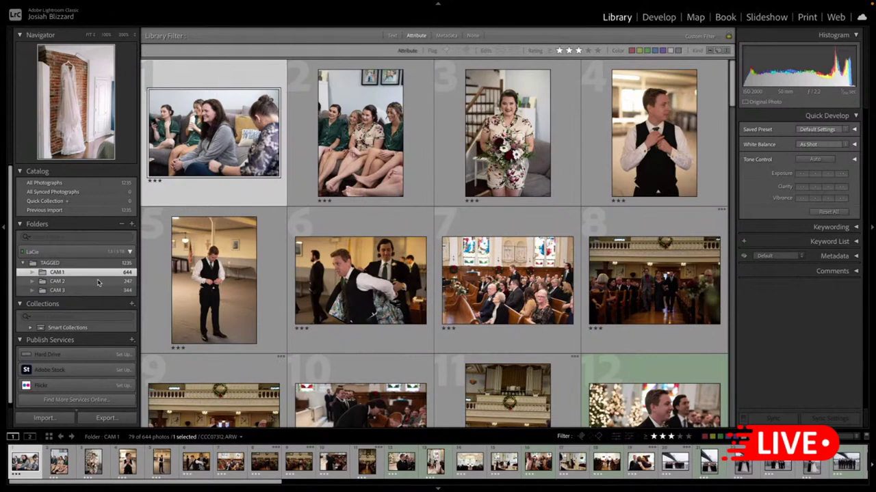
- Select all the filtered CAM 1 photos and flag them as picks
click(373, 258)
key(ctrl+a)
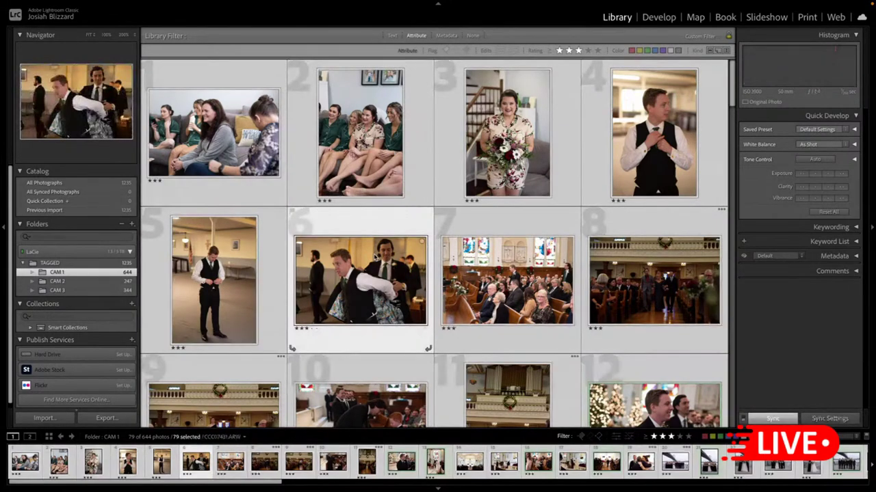
right_click(374, 257)
mouse_move(427, 313)
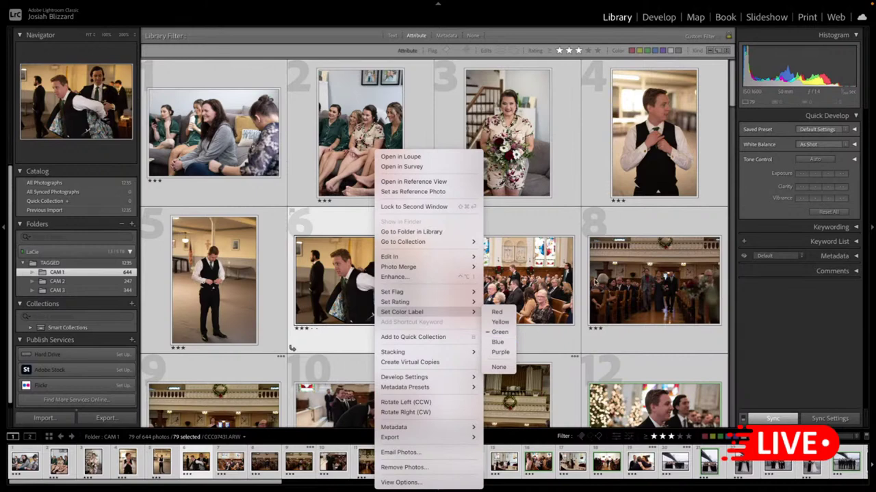
click(628, 307)
click(518, 394)
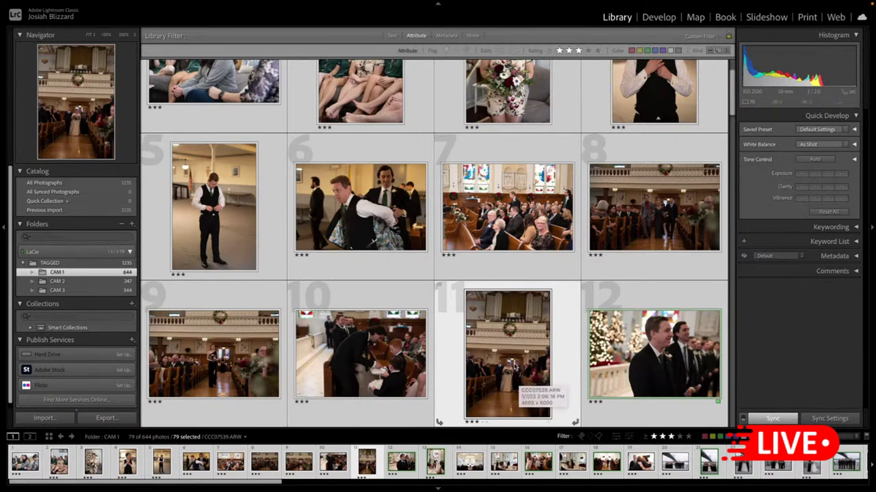
right_click(501, 315)
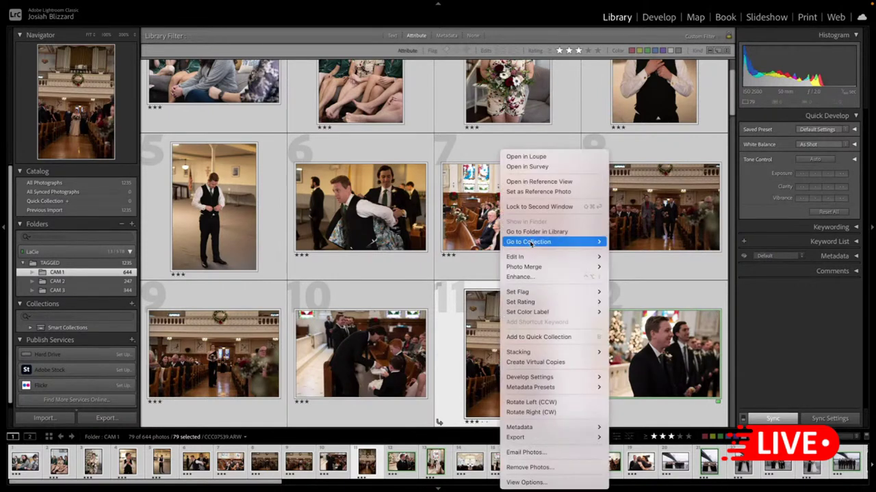
mouse_move(538, 257)
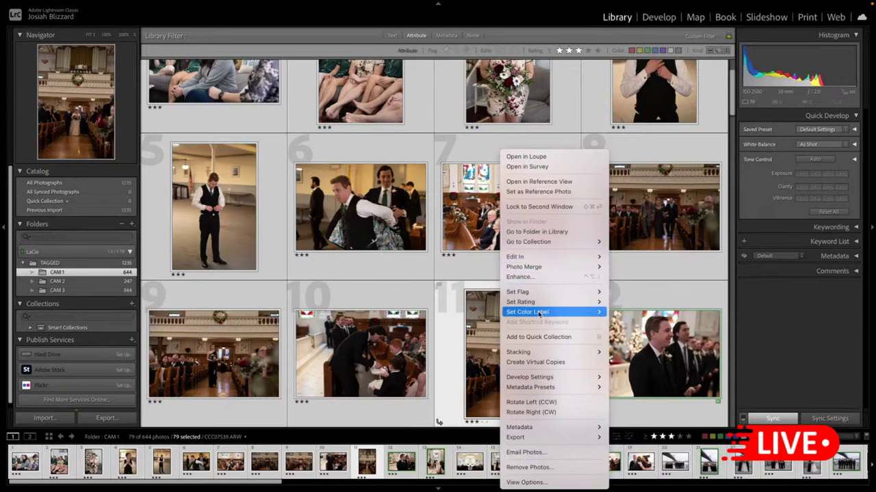
mouse_move(545, 297)
click(636, 294)
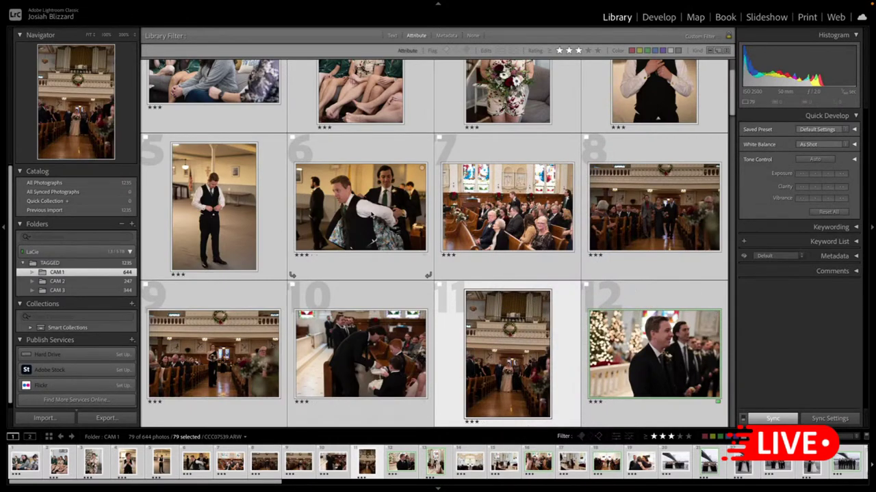
- Show the CAM 1 and CAM 2 folders together and filter them to photos rated three stars or higher
click(52, 282)
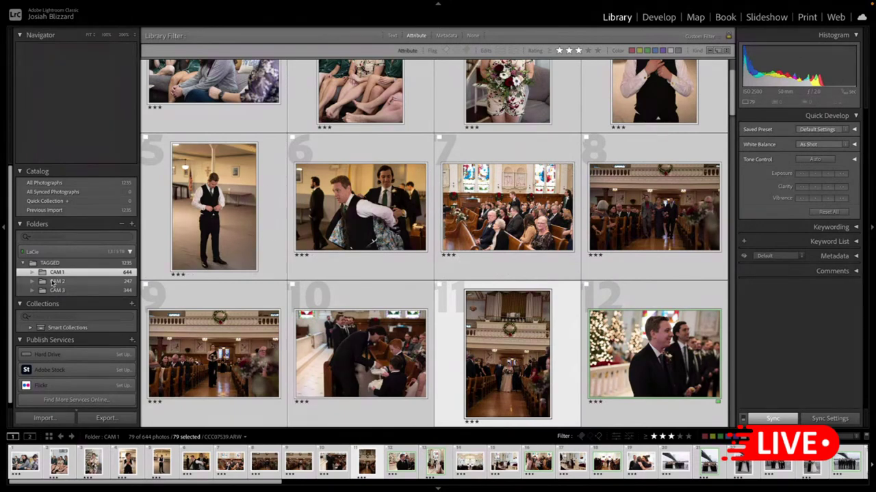
ctrl+click(84, 283)
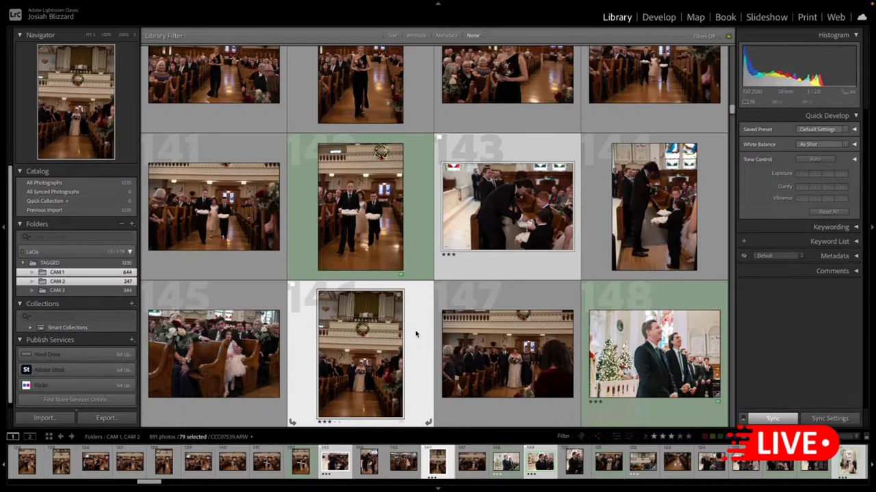
scroll(415, 334, up, 3)
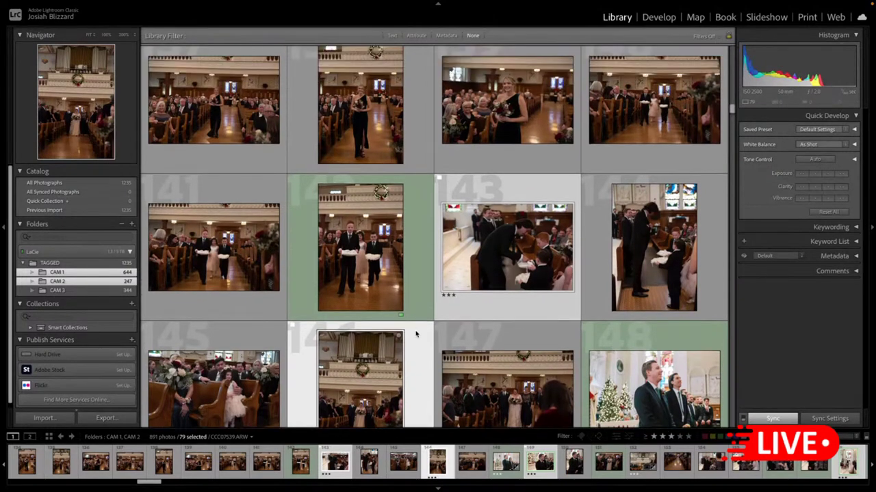
scroll(415, 334, down, 5)
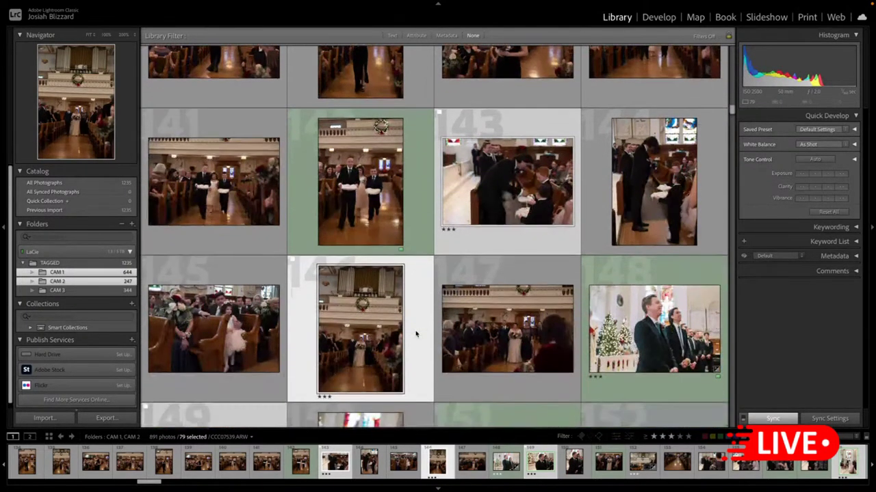
key(ctrl+l)
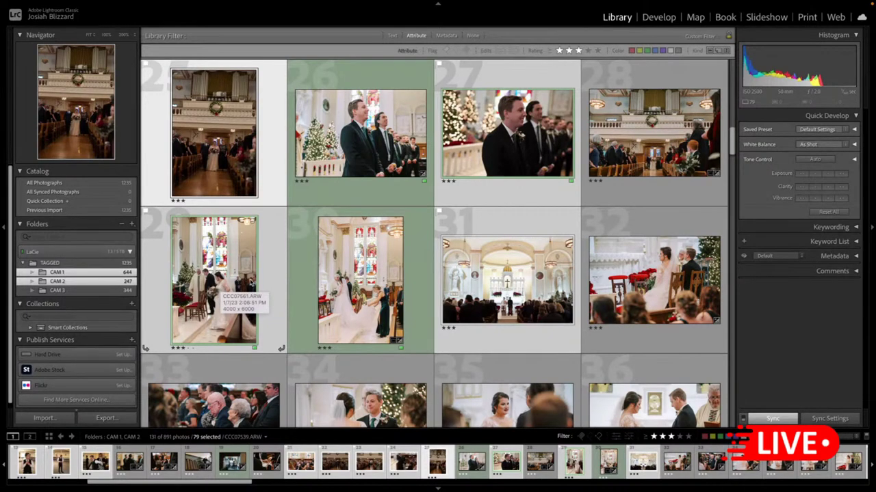
- Check the combined starred photos around the ceremony and at the start of the grid for edited and unedited shots
click(380, 264)
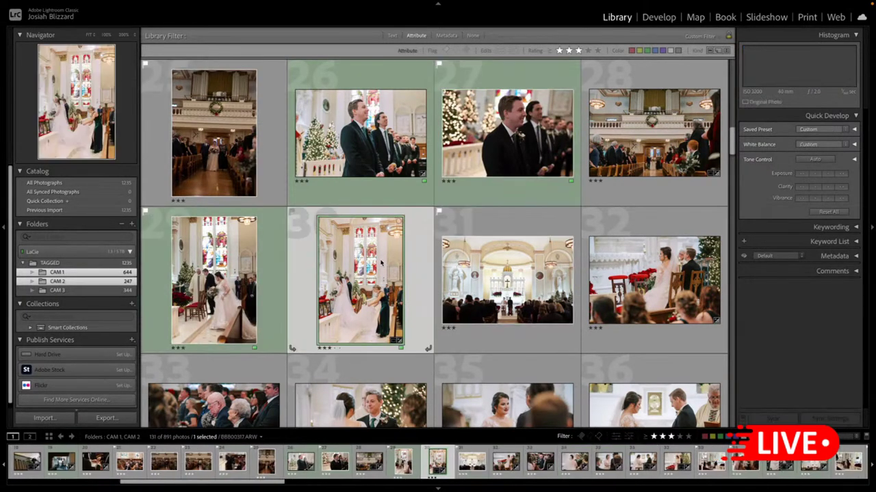
click(376, 177)
key(Home)
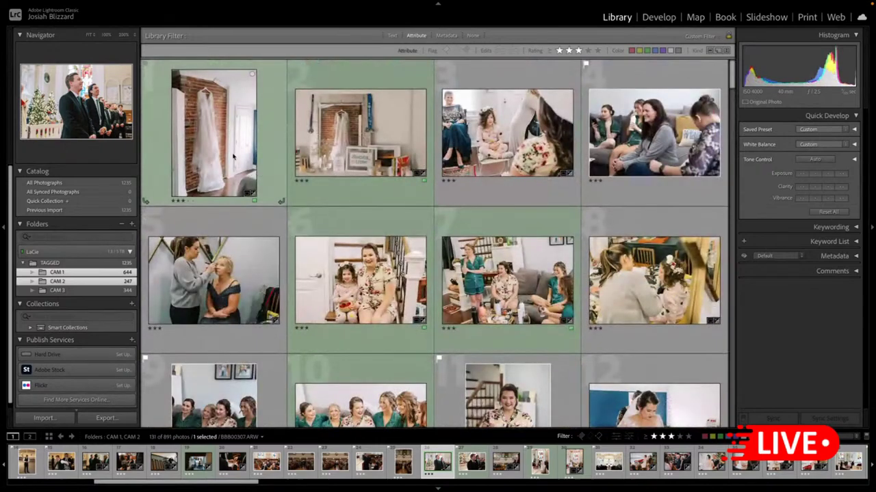
click(298, 137)
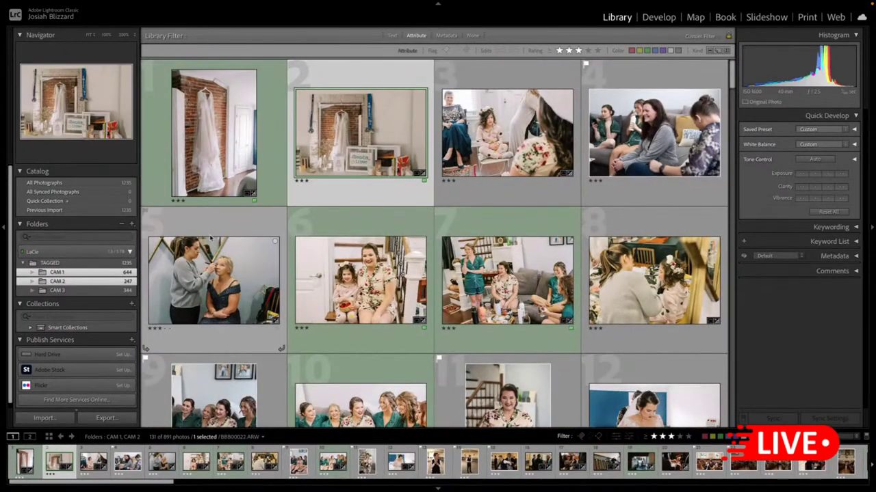
- Open the CAM 1 folder alone and filter it to photos rated three stars or higher
click(80, 291)
click(68, 272)
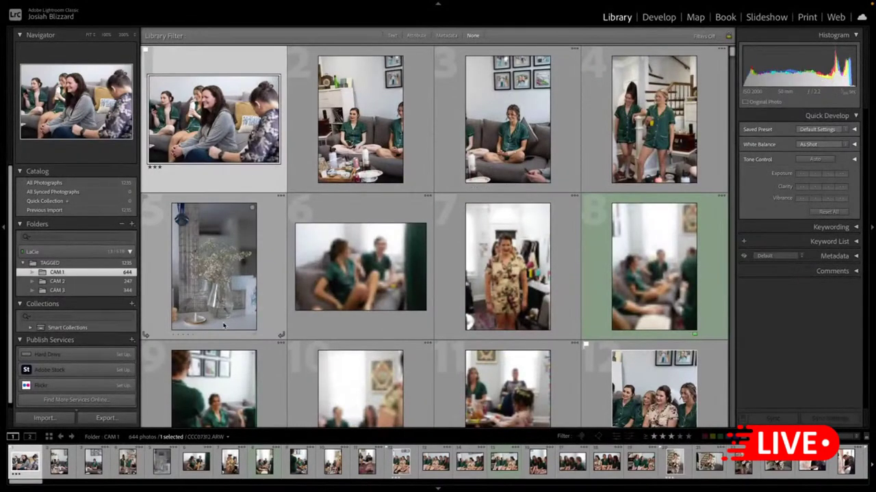
click(325, 290)
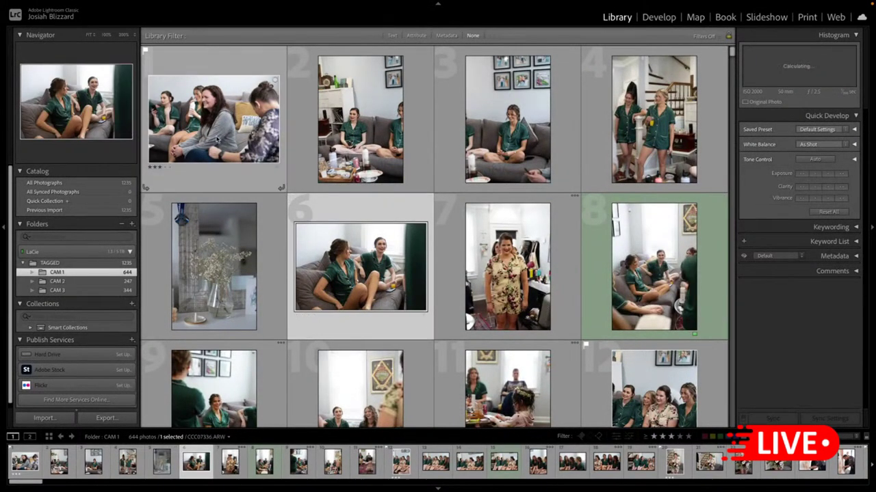
click(670, 437)
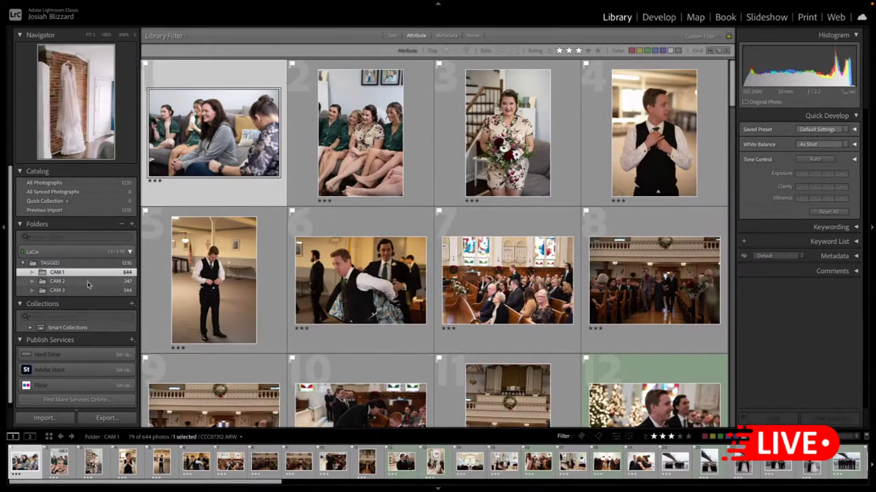
- Add CAM 2 to the displayed CAM 1 folder, select the first hanging dress photo and reapply the three-stars-or-higher filter
ctrl+click(57, 281)
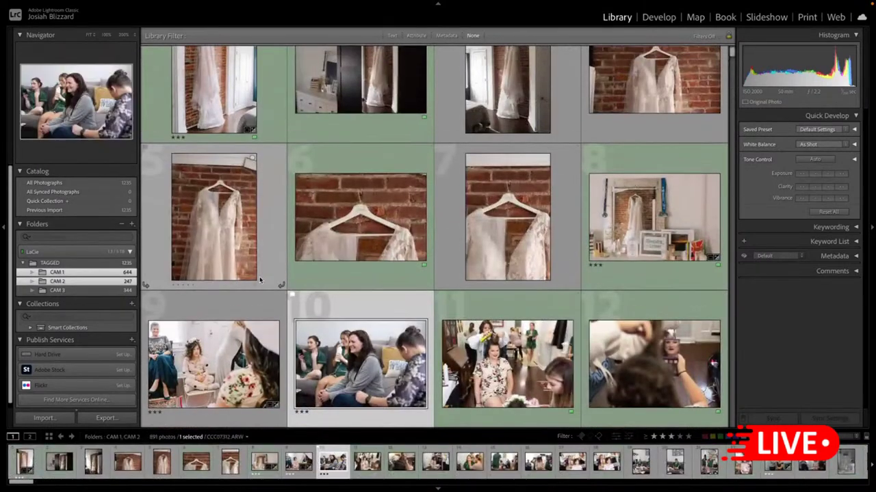
scroll(266, 284, up, 1)
scroll(274, 291, down, 1)
scroll(279, 295, up, 1)
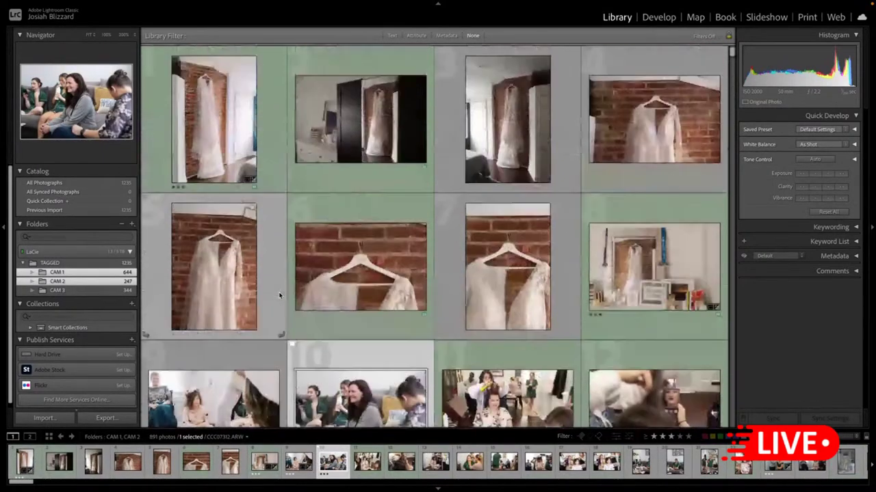
scroll(279, 295, down, 2)
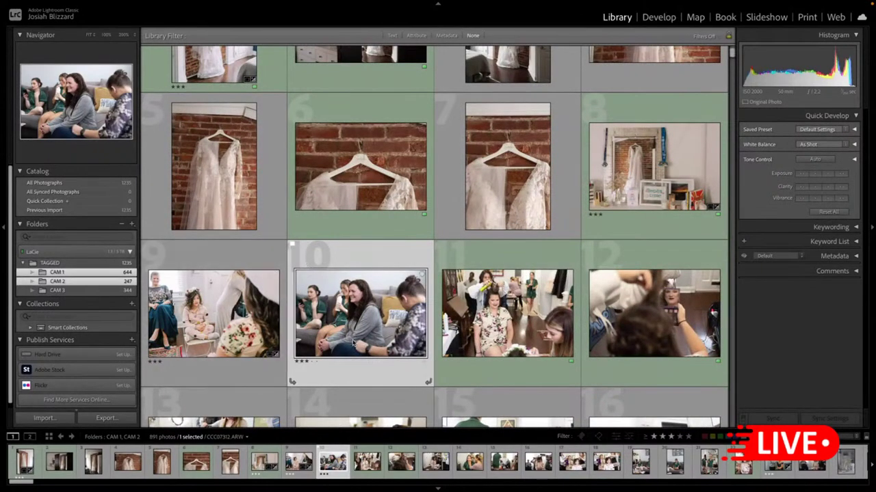
scroll(306, 263, up, 2)
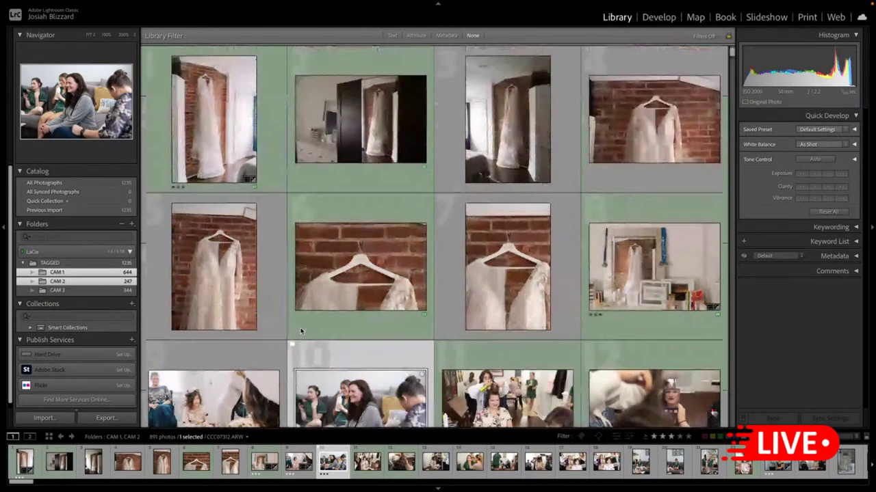
click(227, 127)
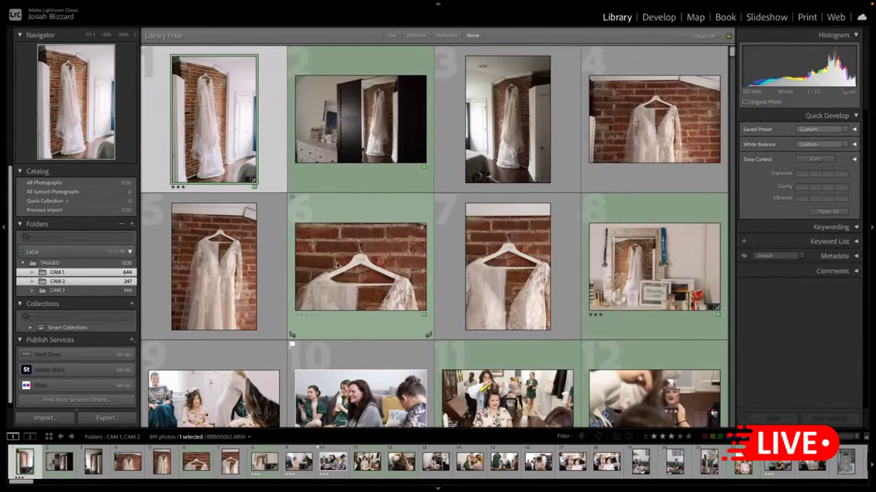
click(669, 436)
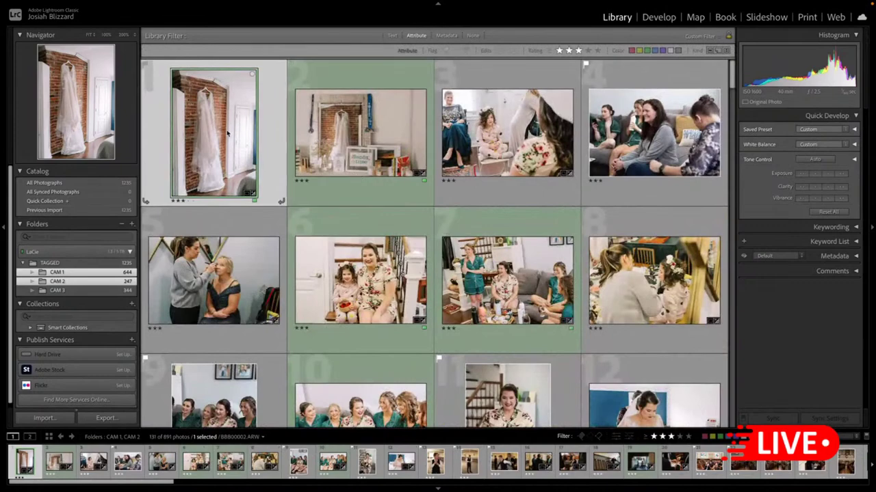
- In Develop, copy the settings of the flower-crown girl's photo and paste them onto the next photo, the woman in the grey hoodie
click(507, 133)
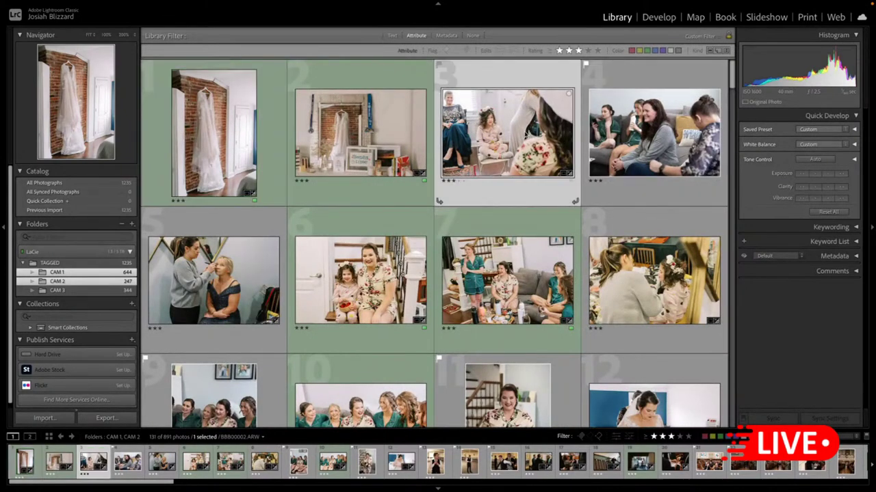
click(648, 16)
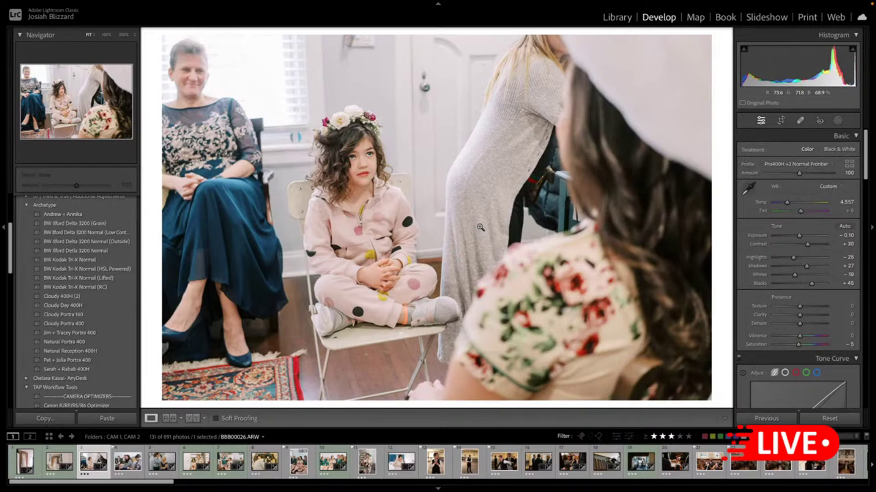
key(ctrl+shift+c)
key(Return)
key(Right)
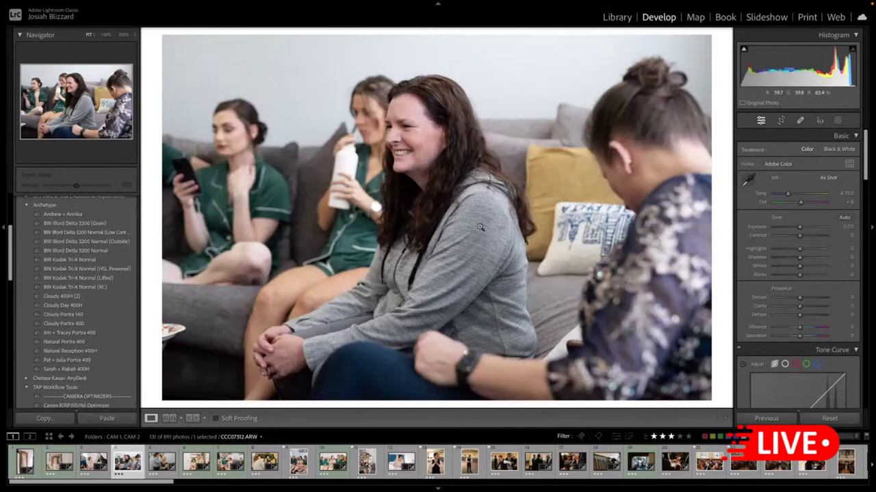
key(ctrl+shift+v)
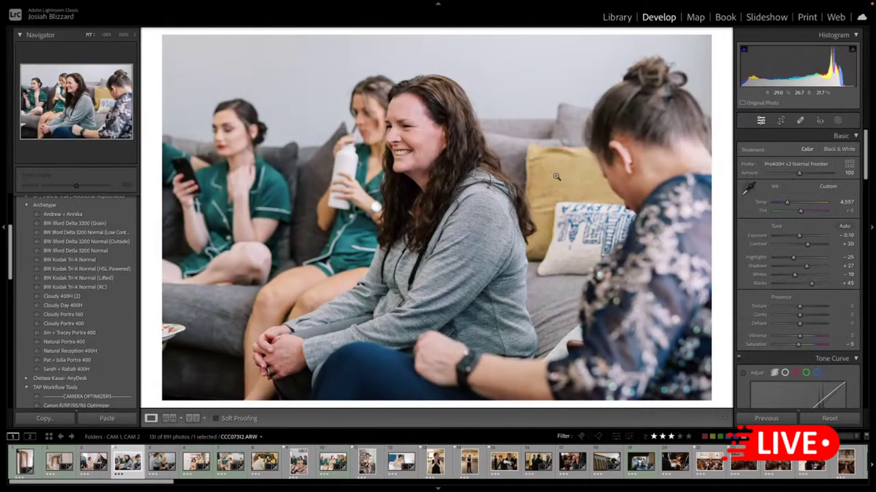
- Straighten the grey hoodie photo by 0.47 degrees and crop it slightly tighter, keeping the original aspect ratio
key(r)
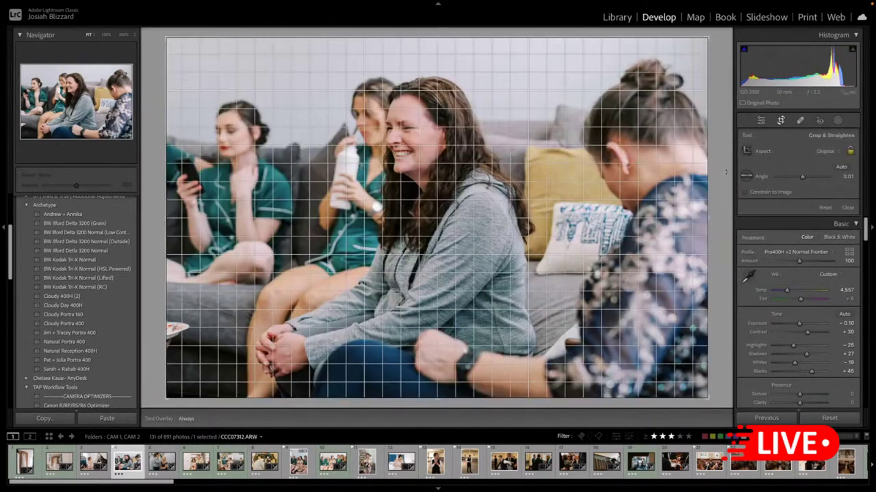
drag(514, 39, 514, 43)
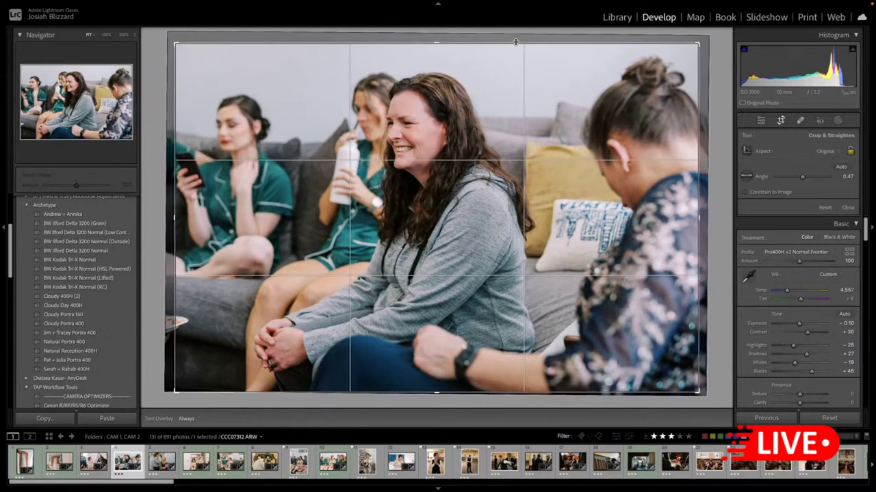
drag(507, 188, 499, 188)
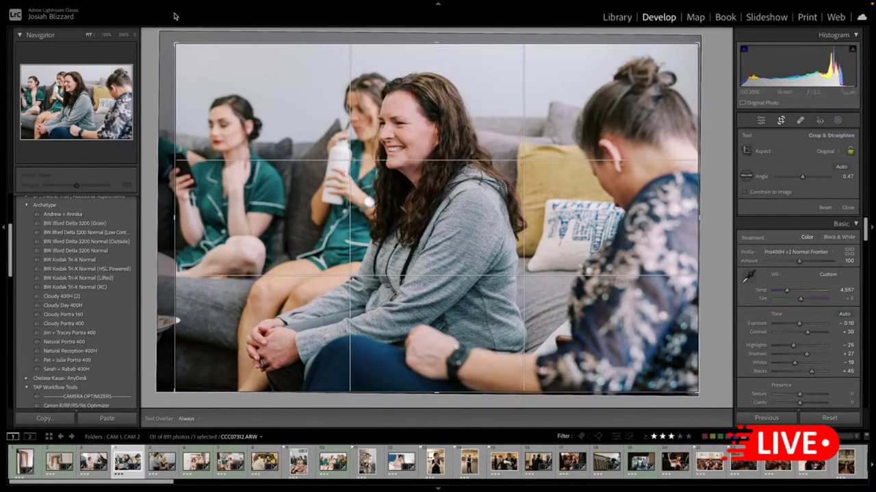
drag(174, 44, 177, 48)
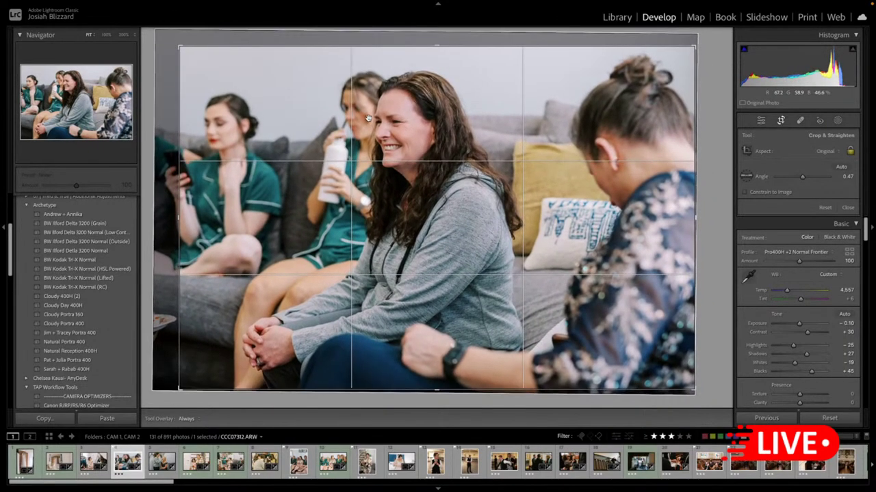
key(Return)
- Copy the grey hoodie photo's develop settings and paste them onto the vertical photo of the bride and bridesmaids on the sofa
click(162, 461)
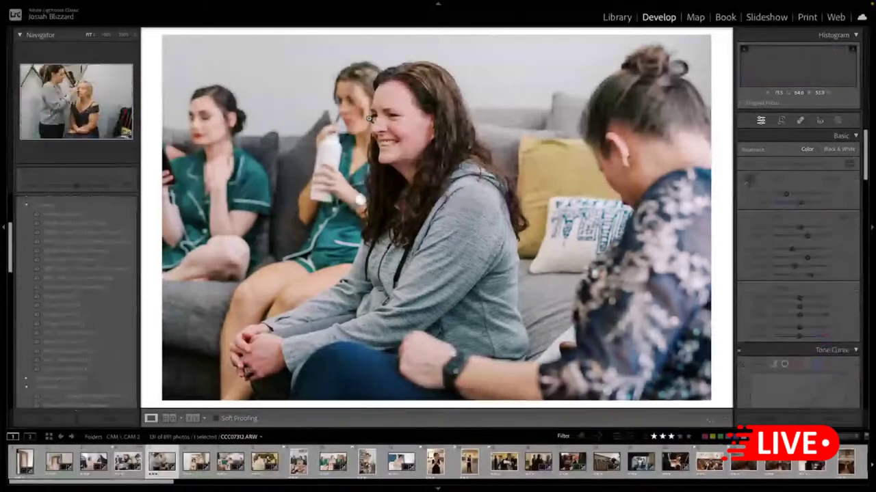
key(Right)
key(Right)
key(Right)
key(Right)
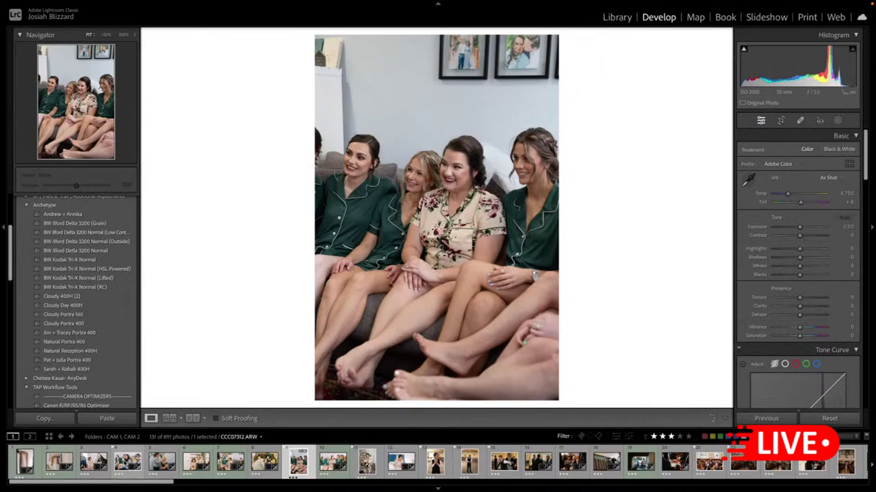
click(125, 461)
key(super+shift+c)
key(Return)
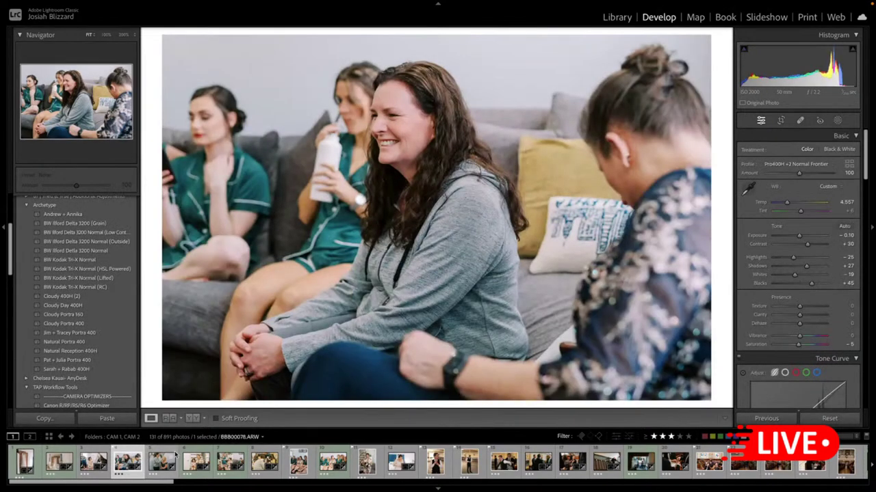
click(299, 461)
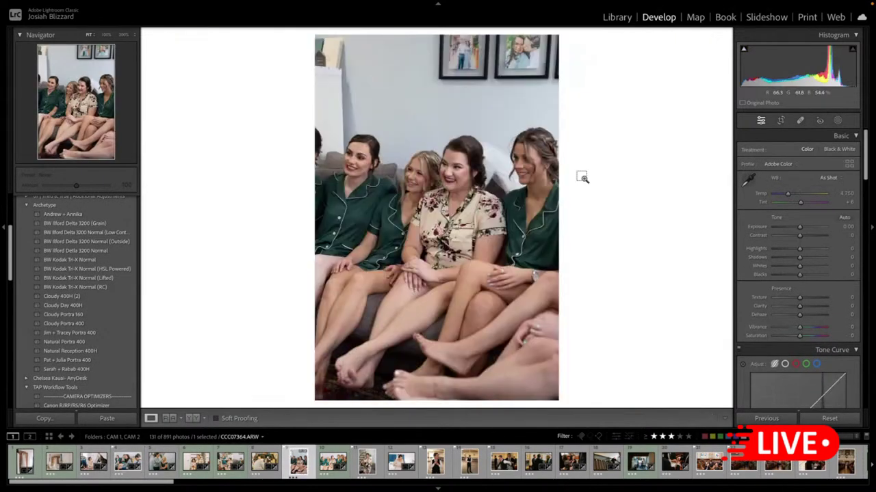
key(ctrl+shift+v)
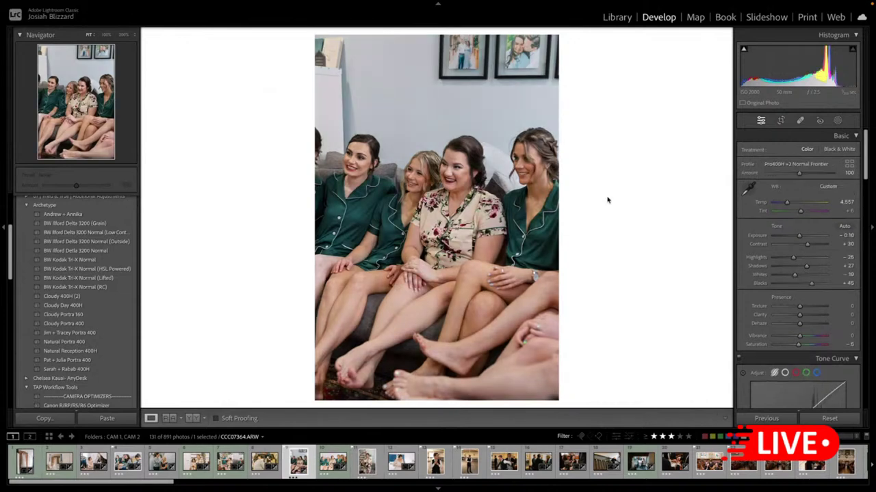
- Set the sofa group photo's exposure to +0.40, highlights to -20, shadows to +23 and blacks to +48
key(equal)
key(equal)
key(equal)
key(equal)
key(equal)
key(minus)
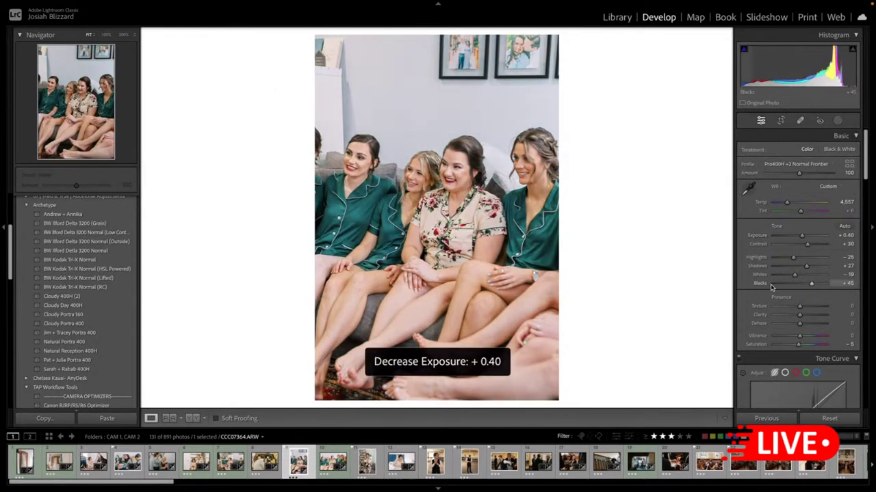
drag(801, 268, 794, 257)
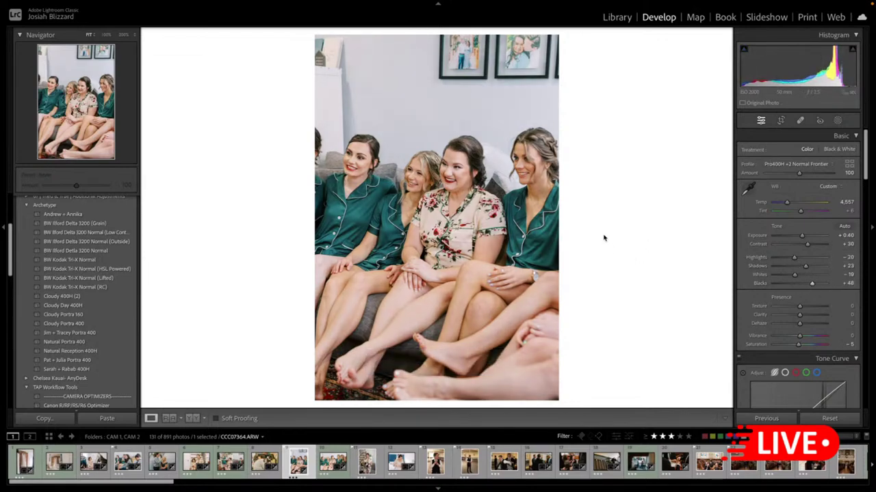
- Straighten the sofa group photo to an angle of -0.90 and crop it tighter around the women, keeping the original aspect ratio
key(r)
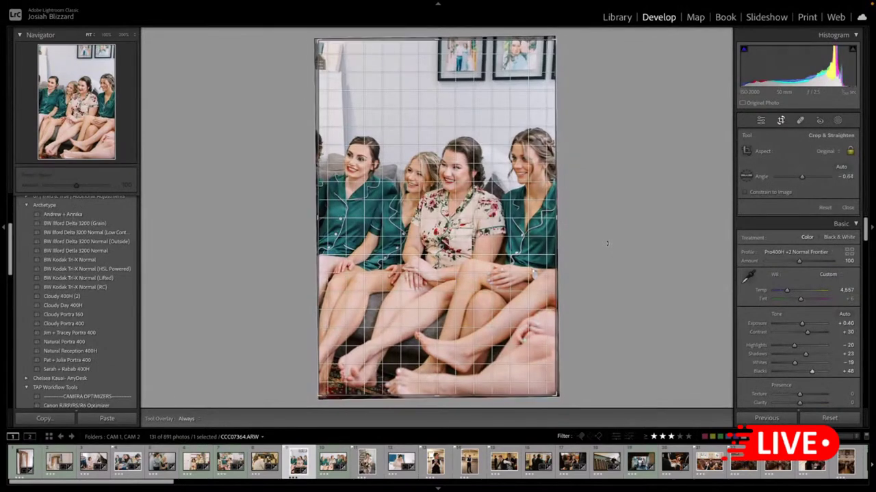
drag(607, 243, 606, 242)
drag(437, 39, 437, 52)
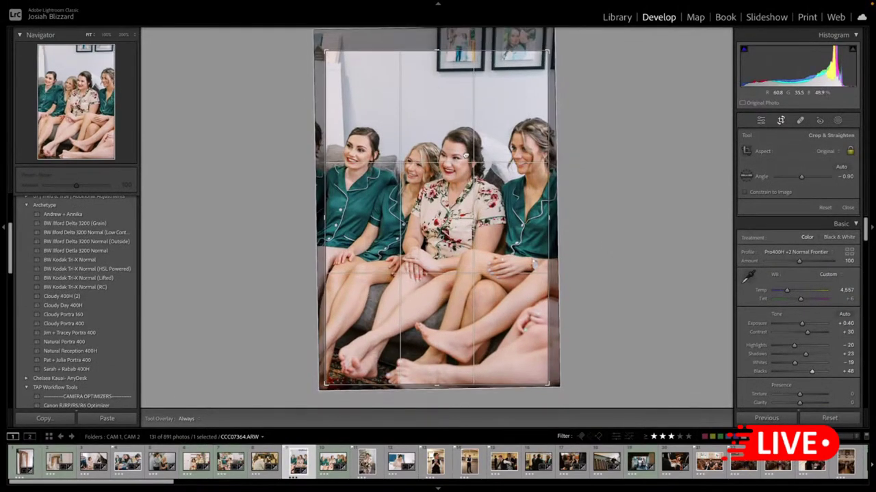
drag(465, 154, 465, 128)
key(r)
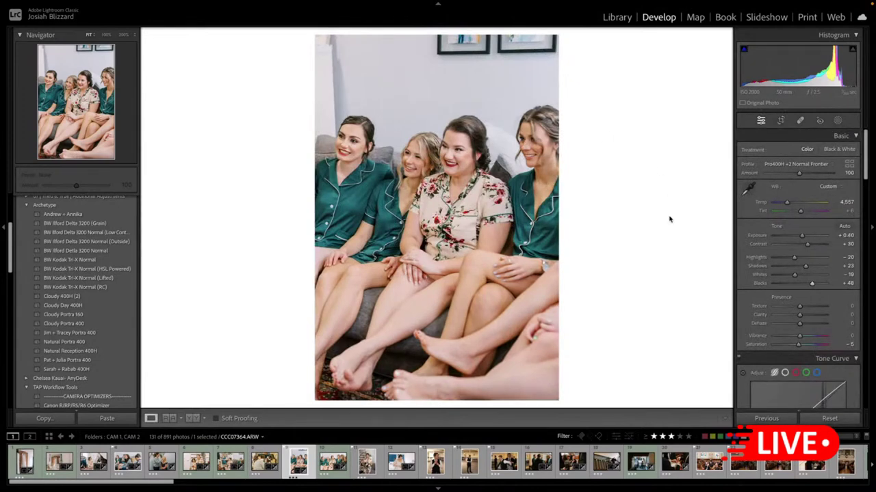
- Copy the vertical sofa group photo's develop settings and paste them onto the photo of the bride holding her bouquet
key(super+shift+c)
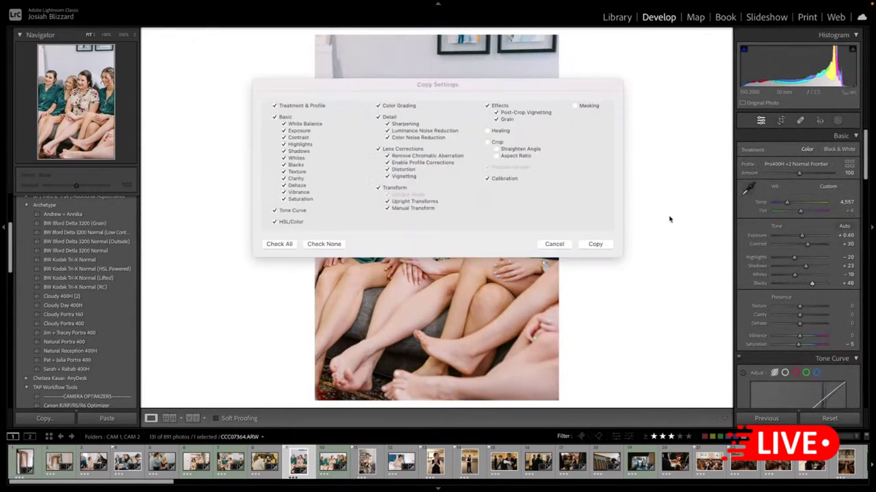
key(Return)
key(Right)
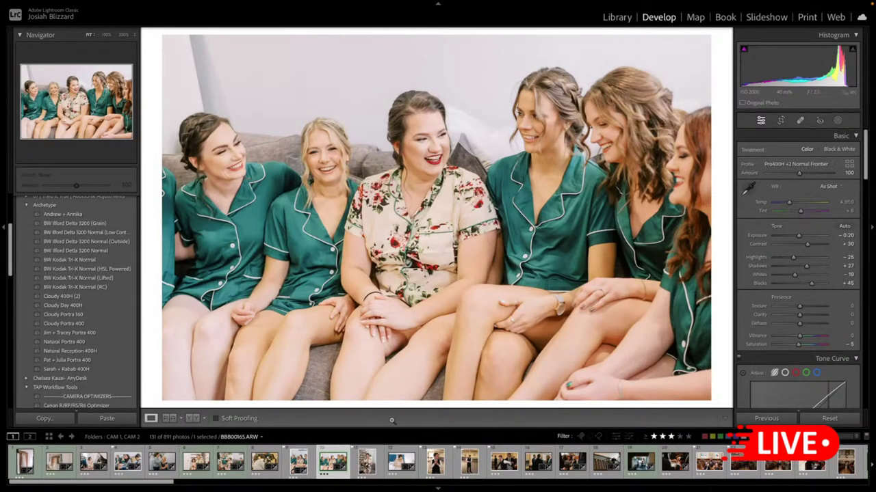
click(361, 472)
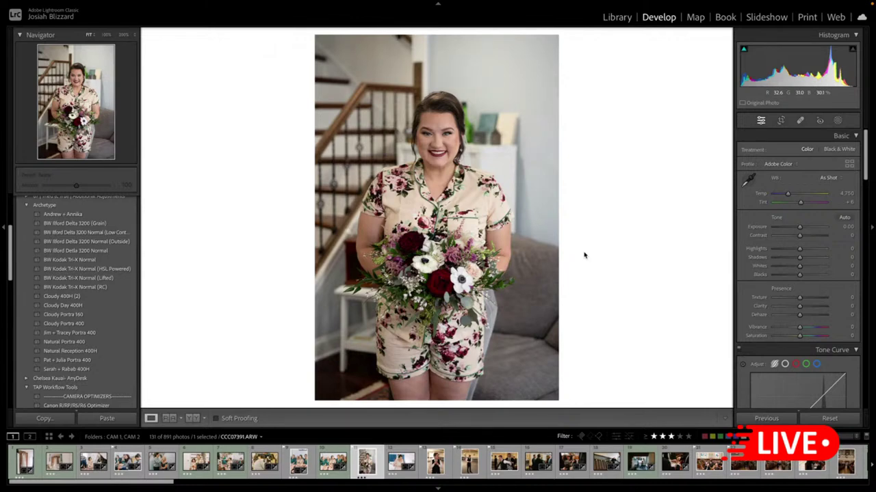
key(ctrl+shift+v)
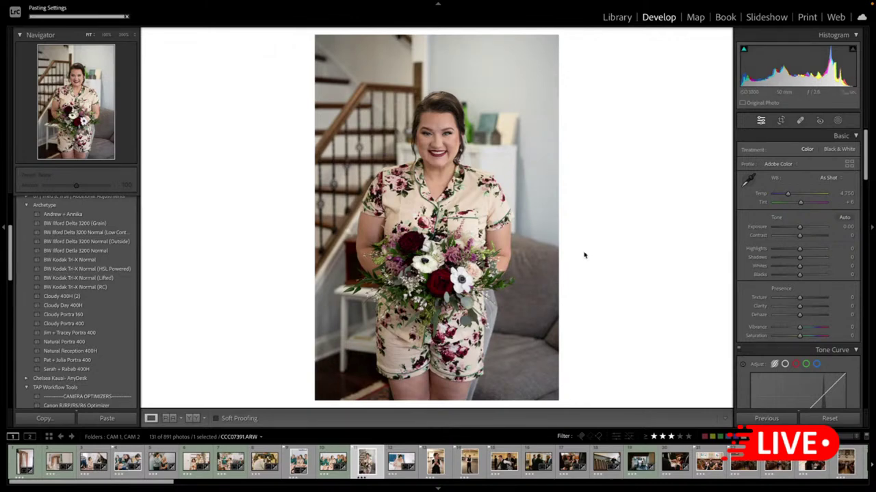
- Crop the bride's bouquet photo slightly tighter and set its shadows to +25 and blacks to +69
key(r)
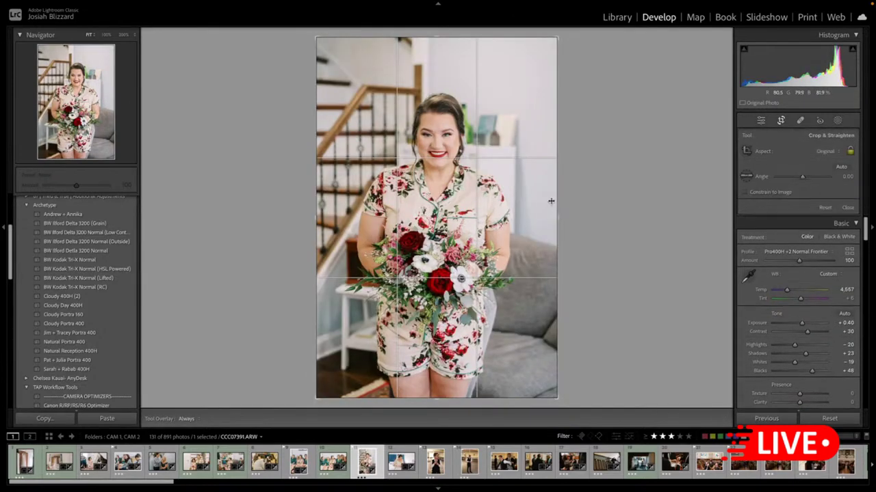
key(r)
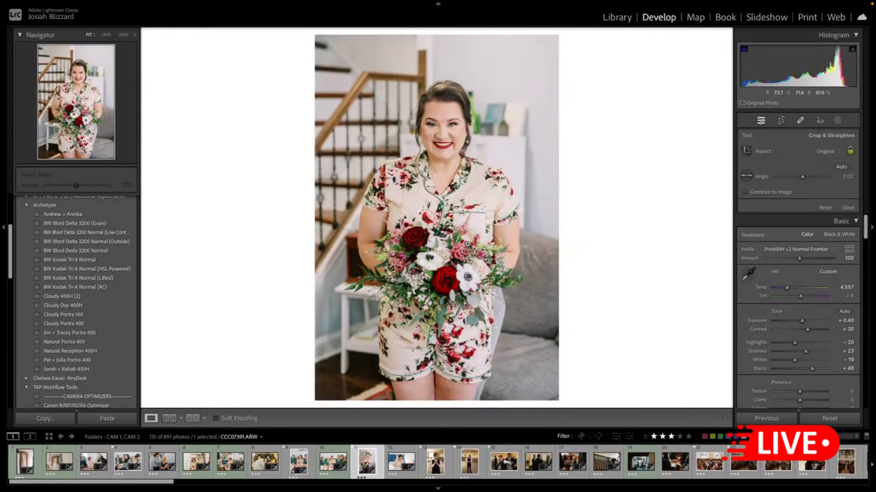
drag(745, 75, 793, 78)
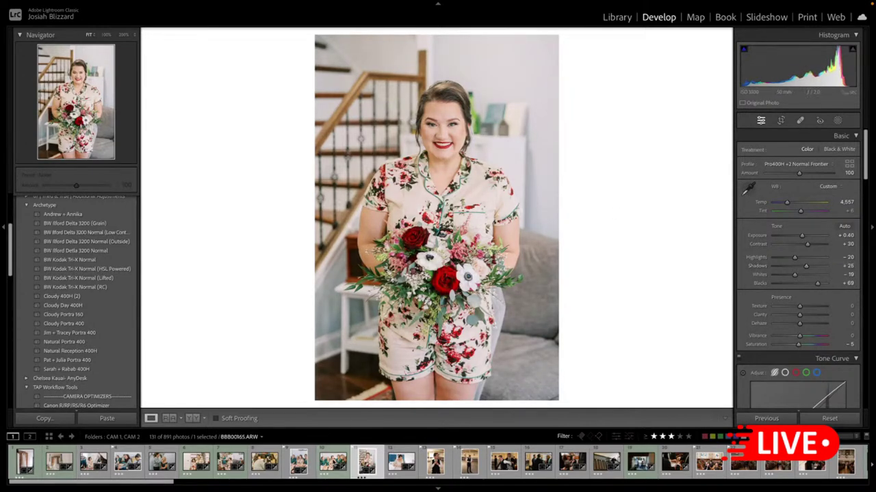
- Set the vertical sofa group photo's exposure to +0.50 and temperature to 4,657
click(325, 463)
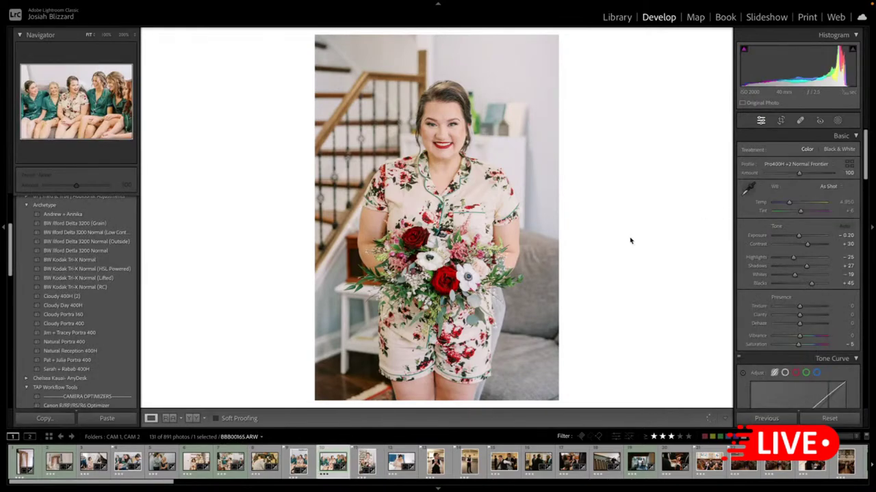
key(Left)
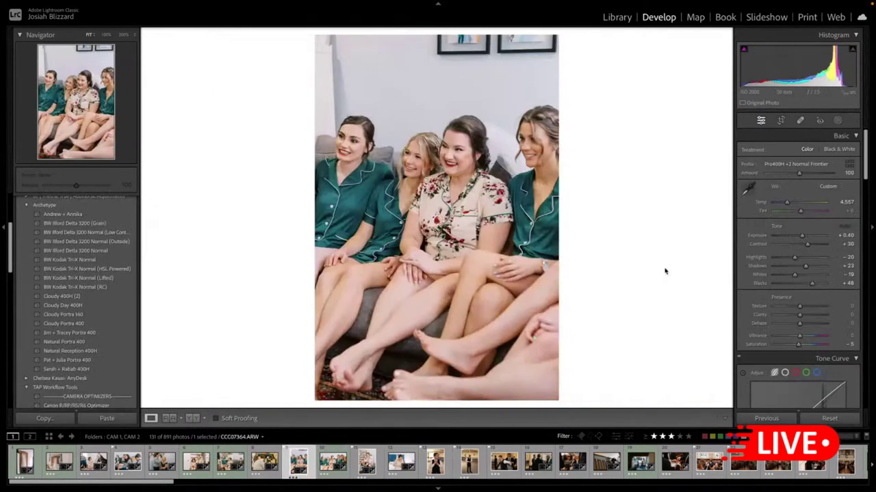
key(=)
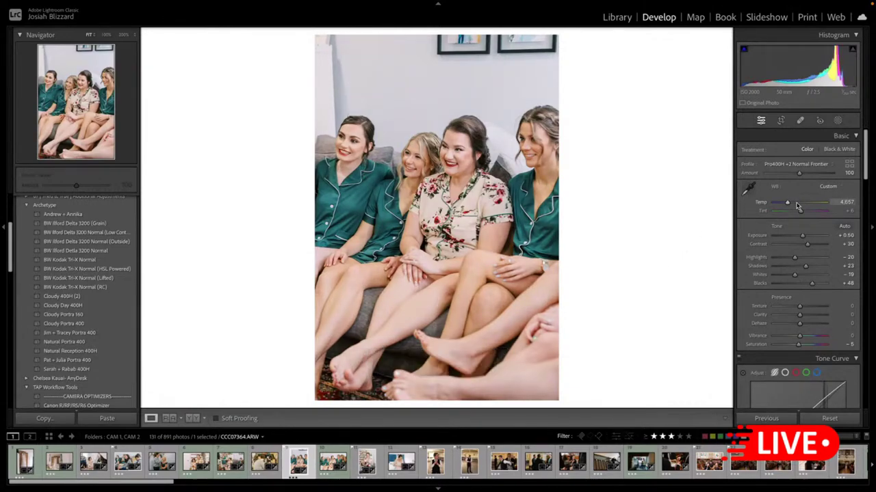
- Set the horizontal sofa group photo's exposure to -0.50 and temperature to 4,850
key(Right)
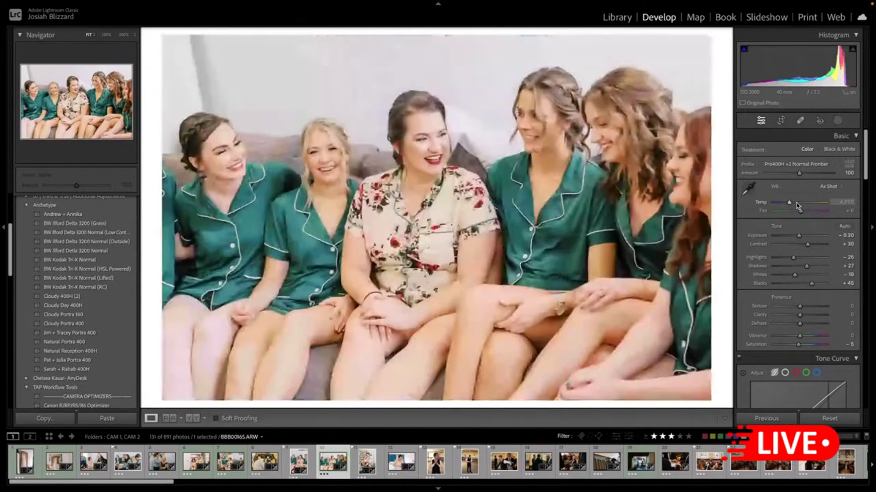
key(minus)
key(minus)
key(minus)
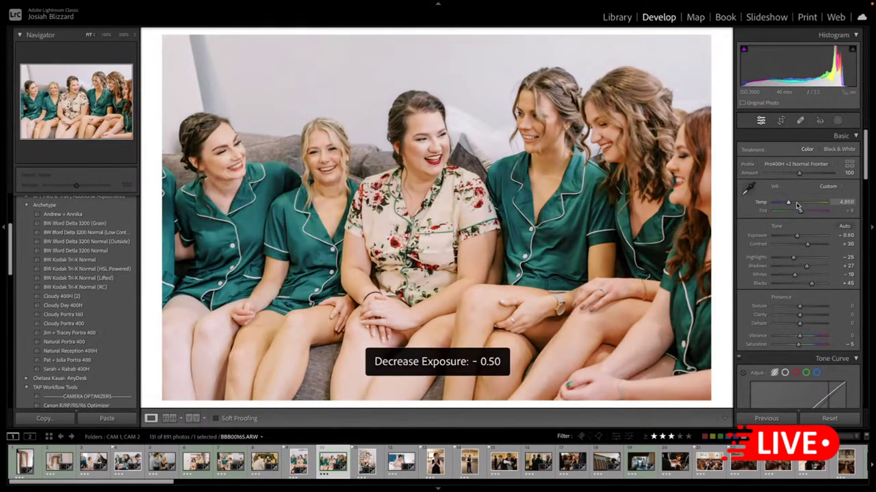
key(Right)
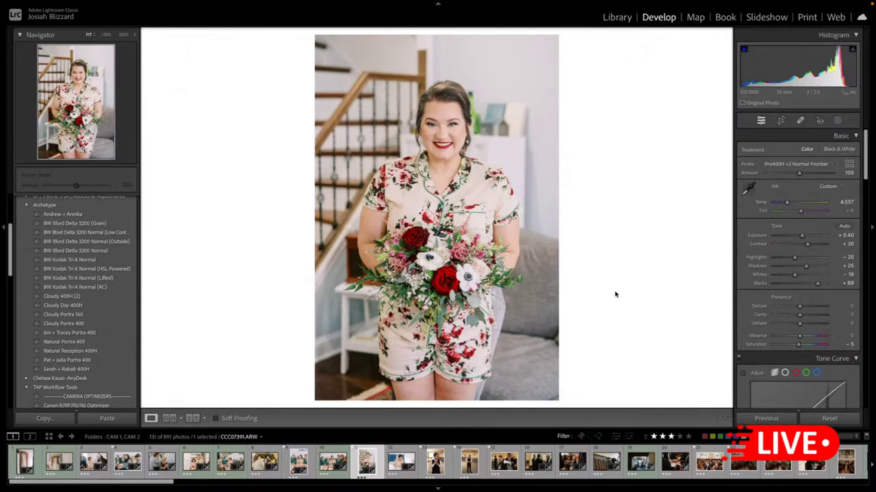
- Apply the Cloudy Day 400H preset to the photo of the groom adjusting his tie and set its exposure to +0.30
click(450, 457)
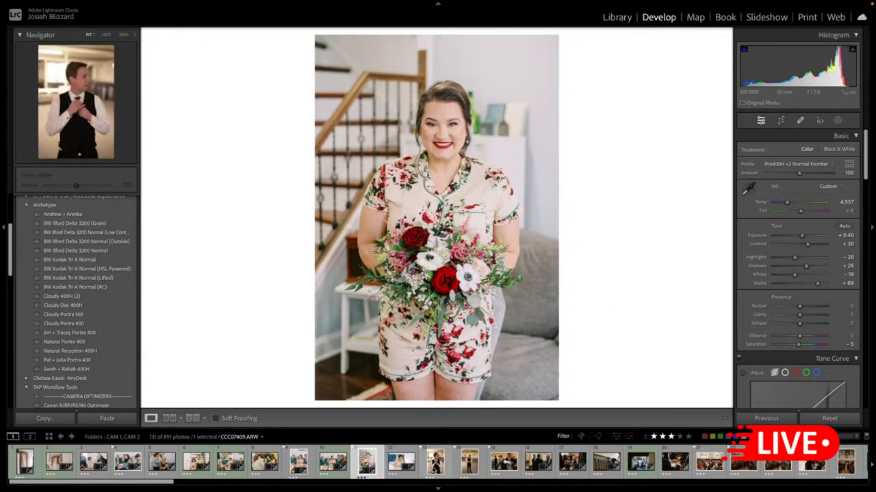
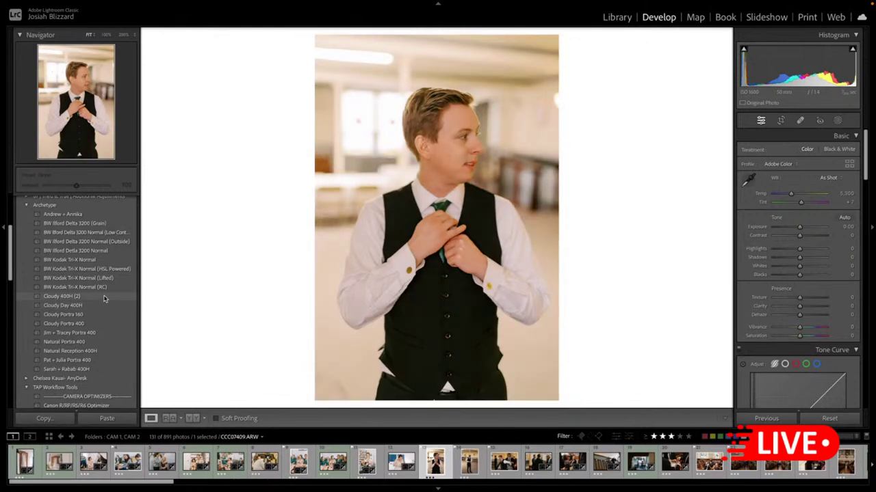
click(105, 306)
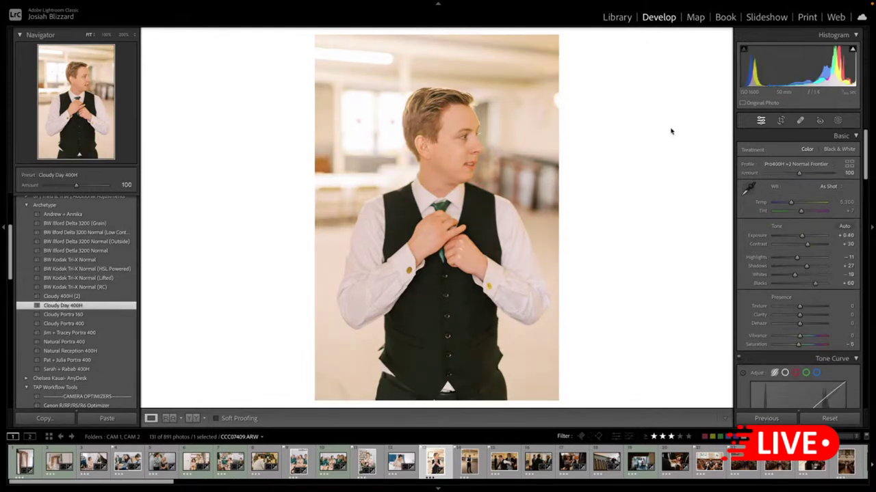
key(minus)
key(equal)
key(minus)
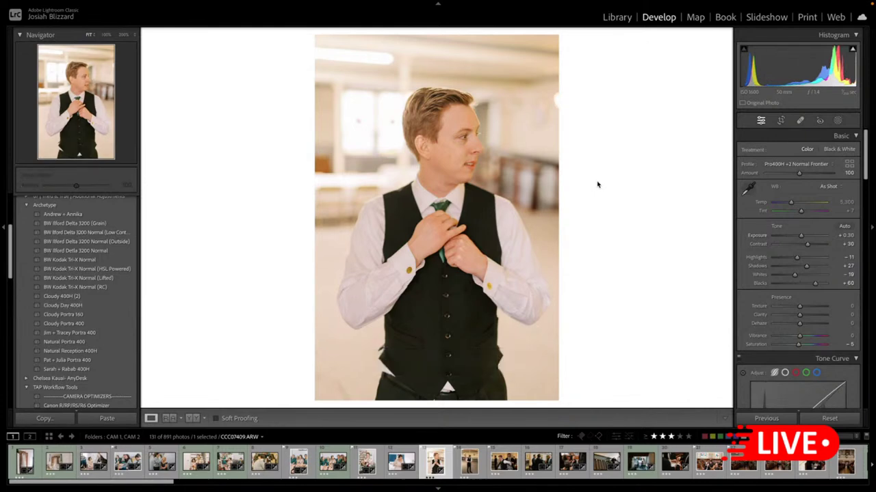
- Crop the groom's tie photo slightly tighter and sample its white balance from the white shirt cuff, with the temperature at 4,500
key(r)
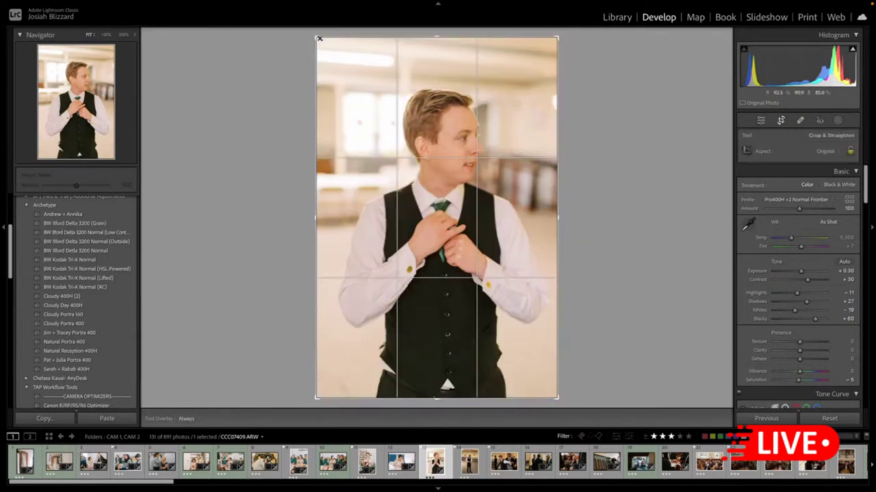
drag(318, 35, 322, 43)
key(r)
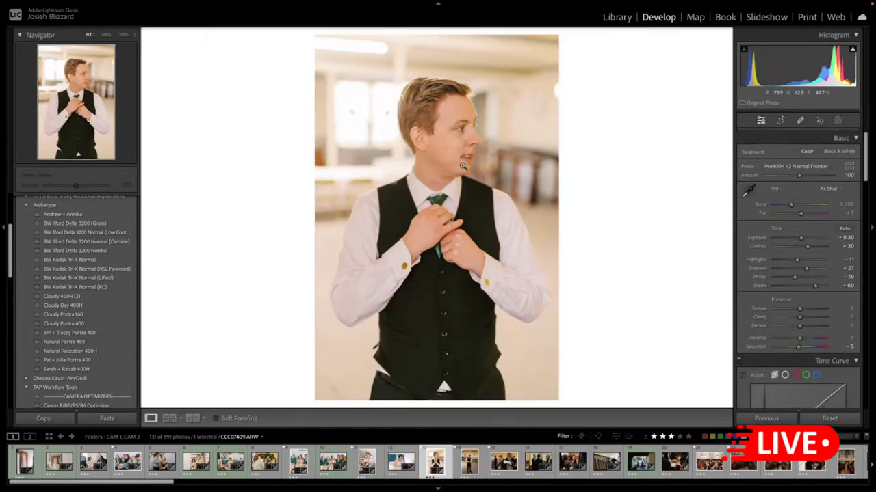
click(749, 189)
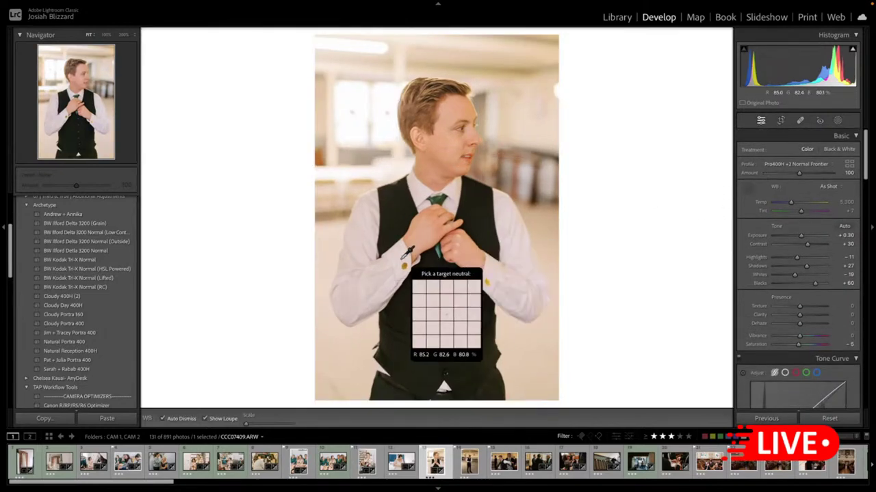
click(404, 258)
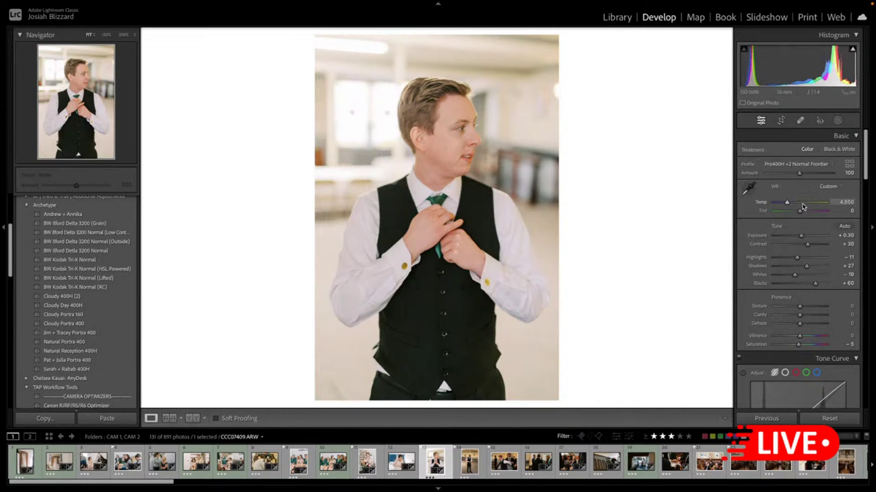
- Straighten the groom's tie photo to an angle of -0.15 and tighten its crop a little more, keeping the original aspect ratio
key(r)
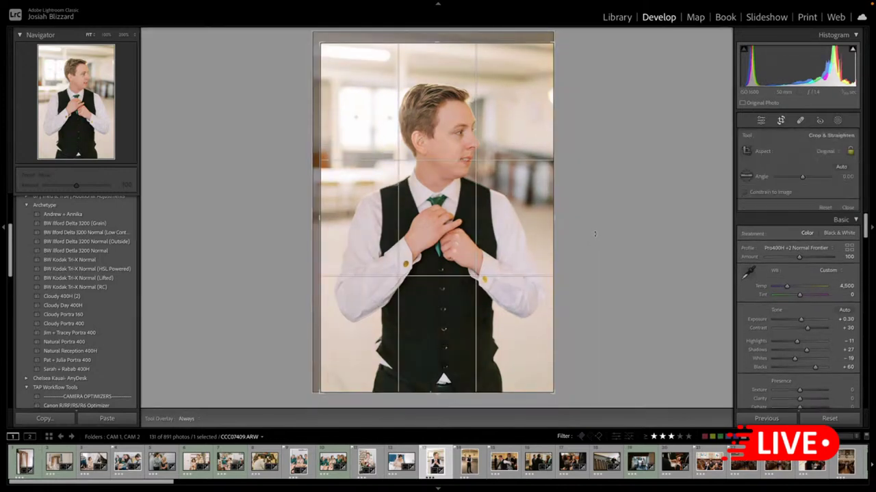
drag(597, 236, 597, 233)
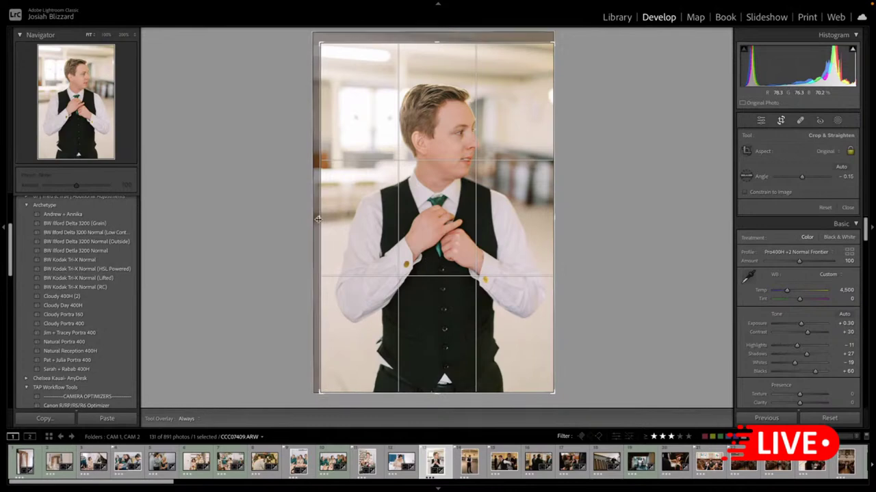
drag(318, 219, 322, 217)
key(Return)
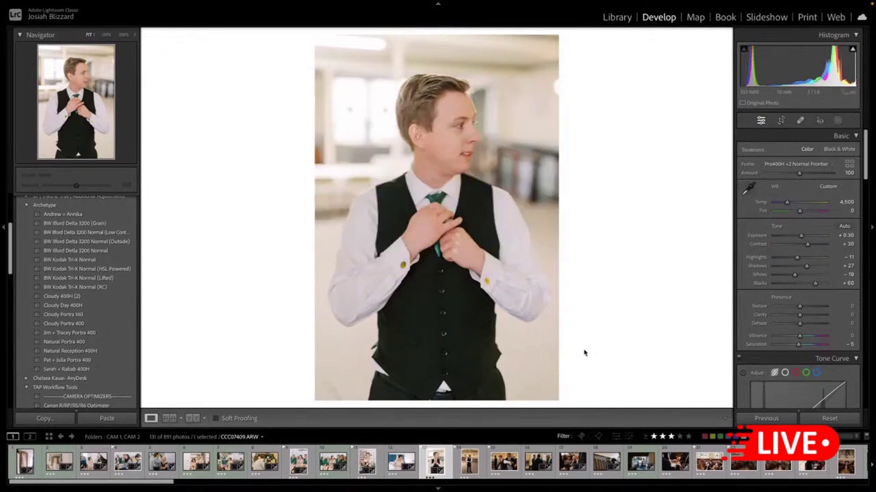
- Paste the tie photo's develop settings onto the full-length photo of the groom buttoning his vest
key(Right)
key(Right)
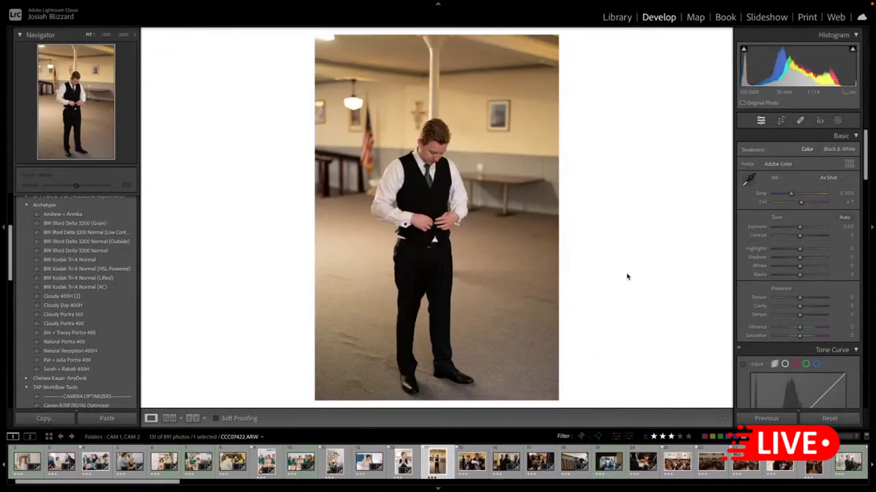
key(ctrl+shift+v)
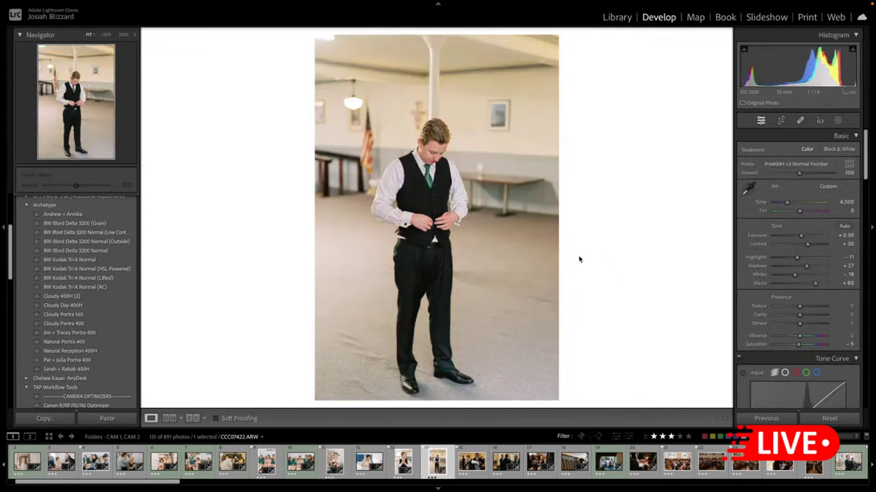
- Straighten the full-length groom photo to an angle of -0.96, keeping the original aspect ratio
key(r)
drag(589, 251, 589, 259)
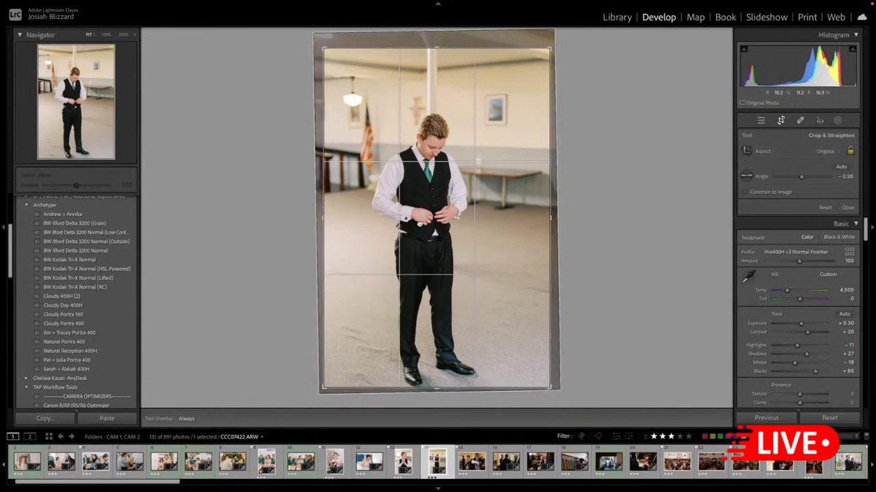
key(r)
- Paste the same develop settings onto the photo of the groom putting on his jacket and set its exposure to +0.40
key(Right)
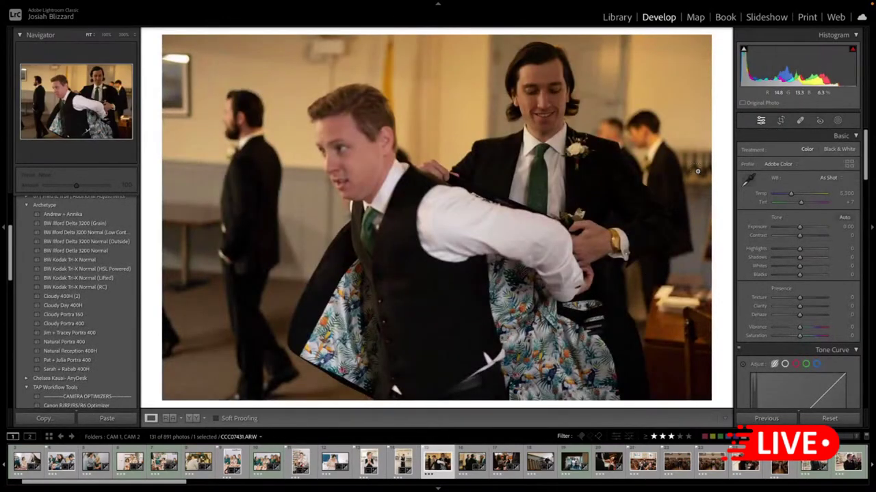
key(ctrl+shift+v)
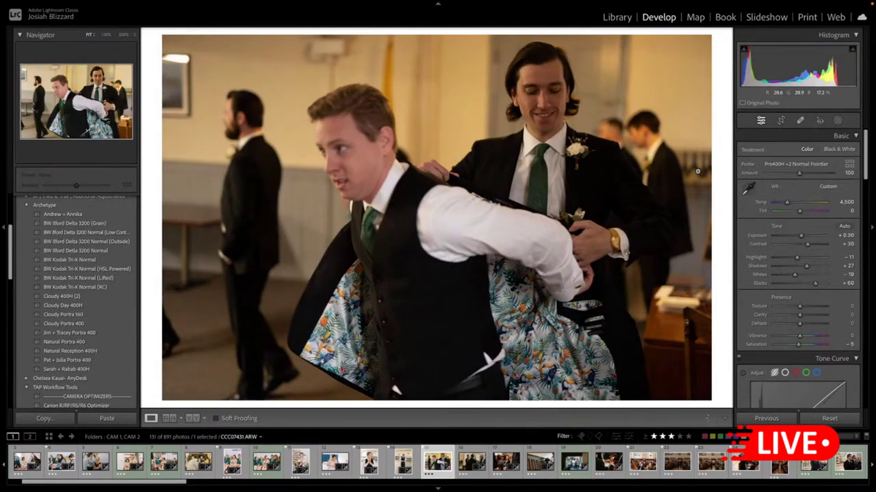
key(=)
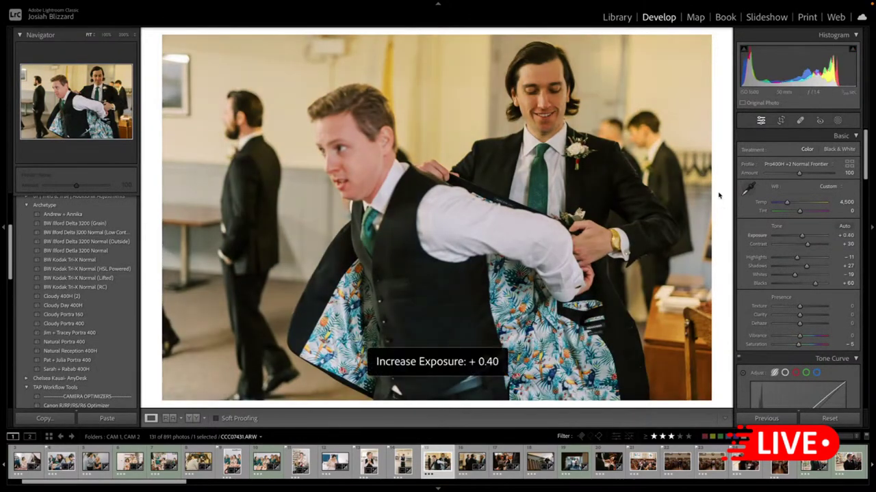
- Straighten the jacket photo slightly, set its temperature to 4,350 and highlights to -21, and compare it with the neighbouring groomsmen photo
key(r)
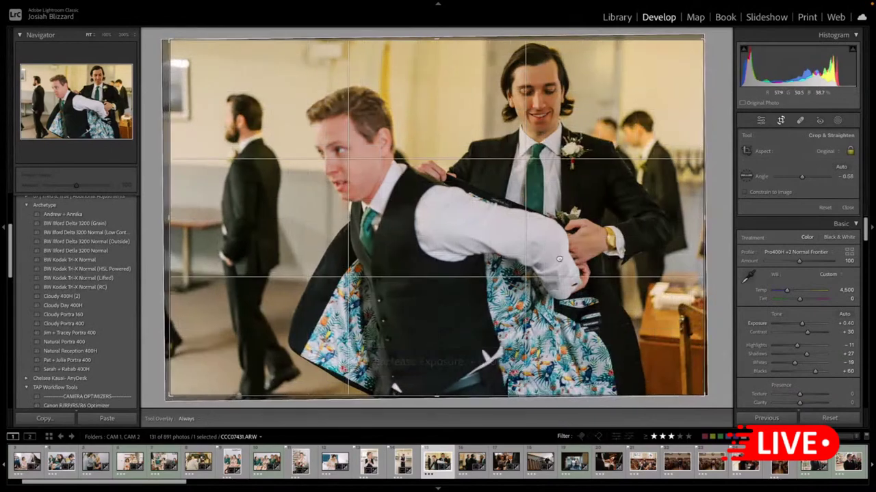
key(r)
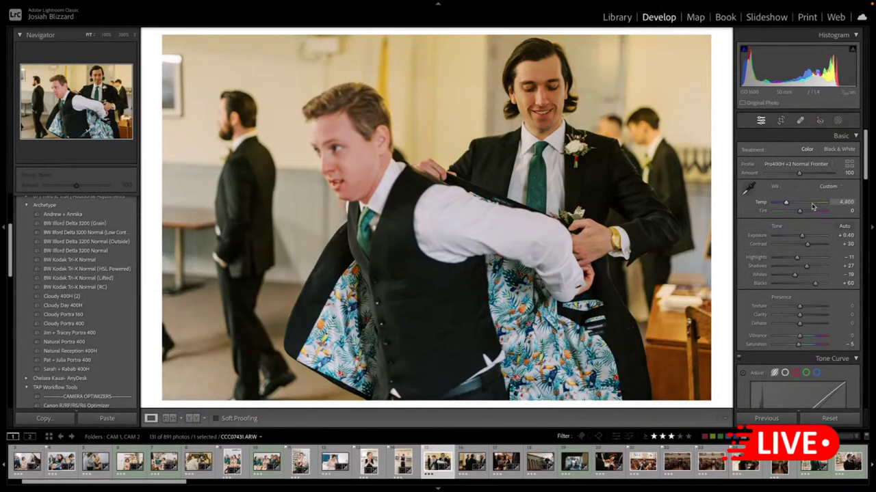
drag(797, 258, 795, 260)
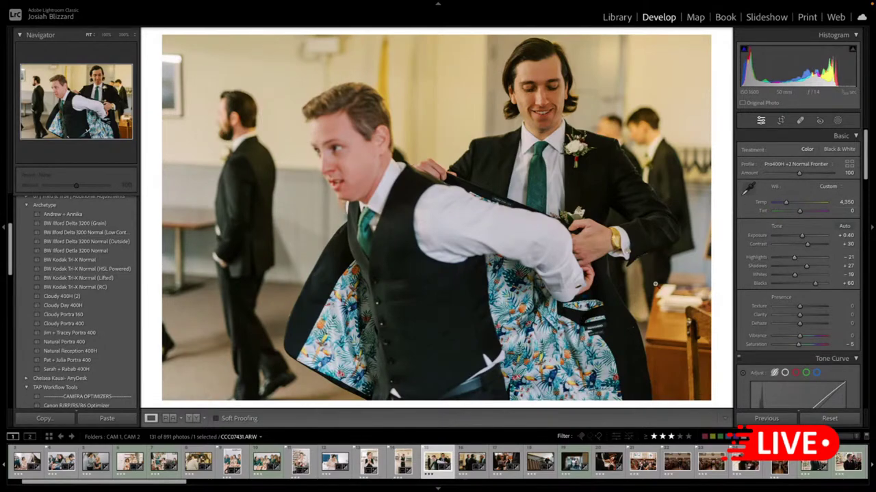
key(Right)
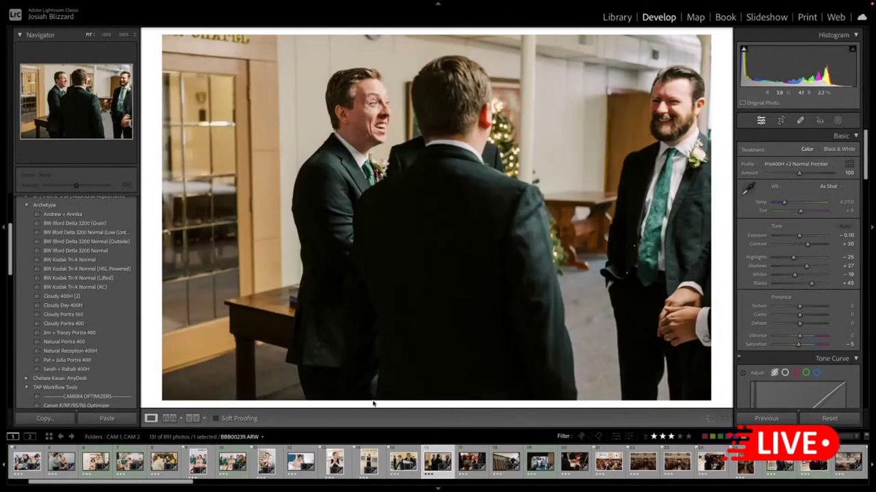
key(Right)
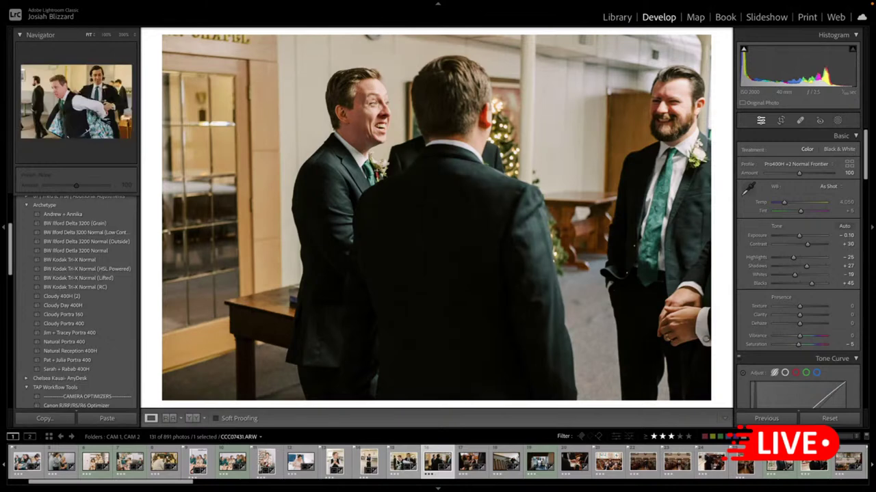
- Copy the develop settings of the edited photo of the groom at the altar and paste them onto the unedited church pews photo
click(400, 468)
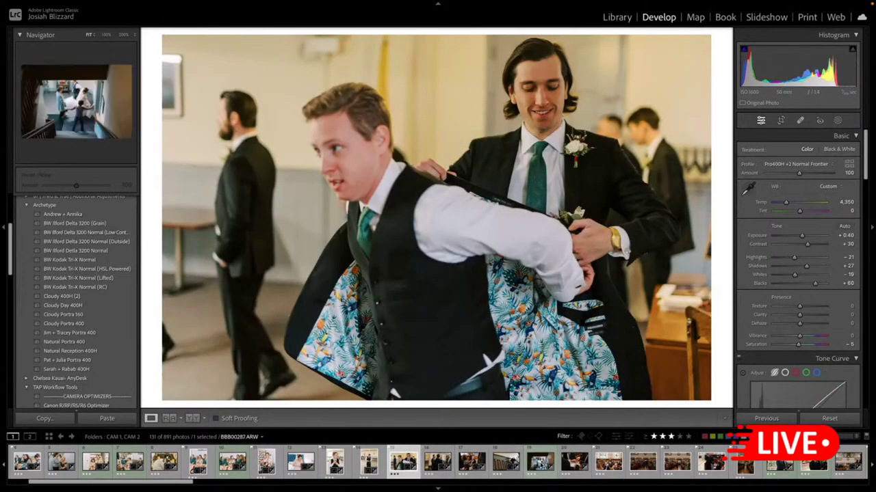
scroll(594, 465, down, 1)
click(587, 464)
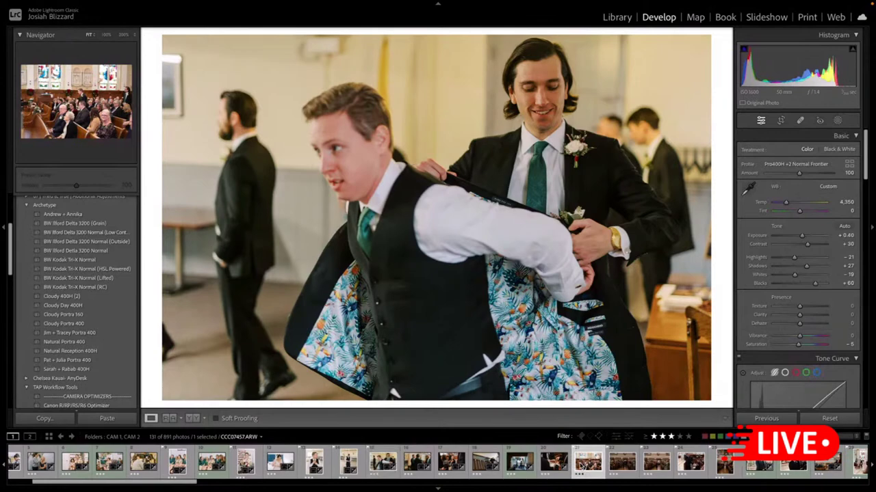
scroll(665, 470, down, 1)
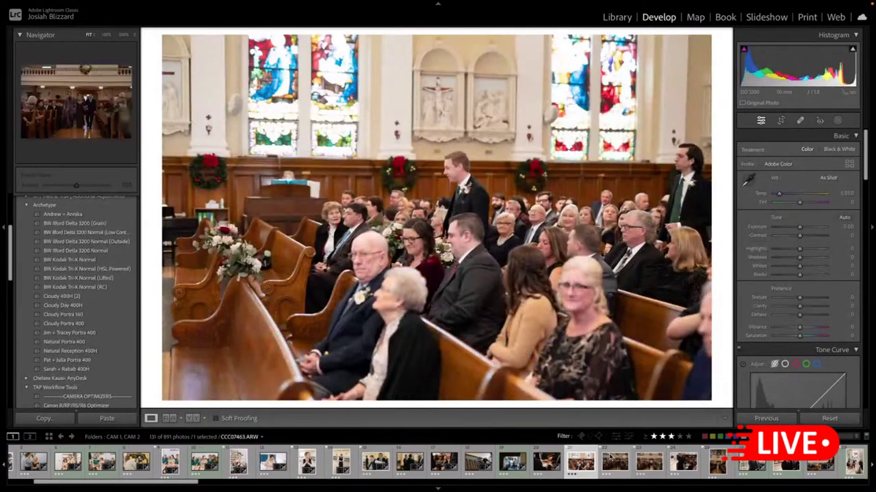
click(727, 466)
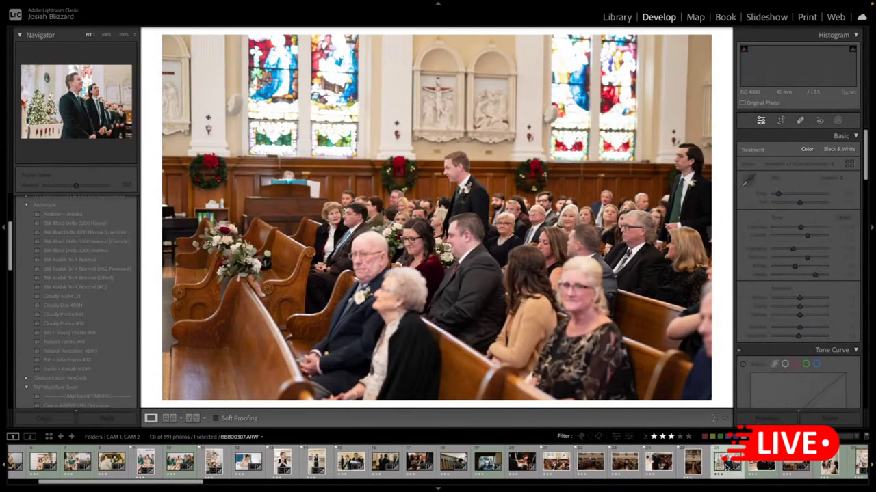
key(ctrl+shift+c)
key(Return)
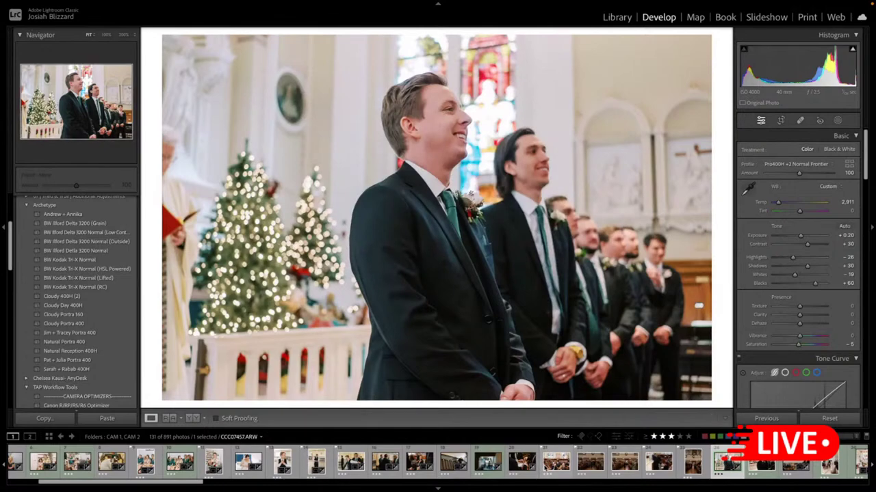
click(555, 462)
key(ctrl+shift+v)
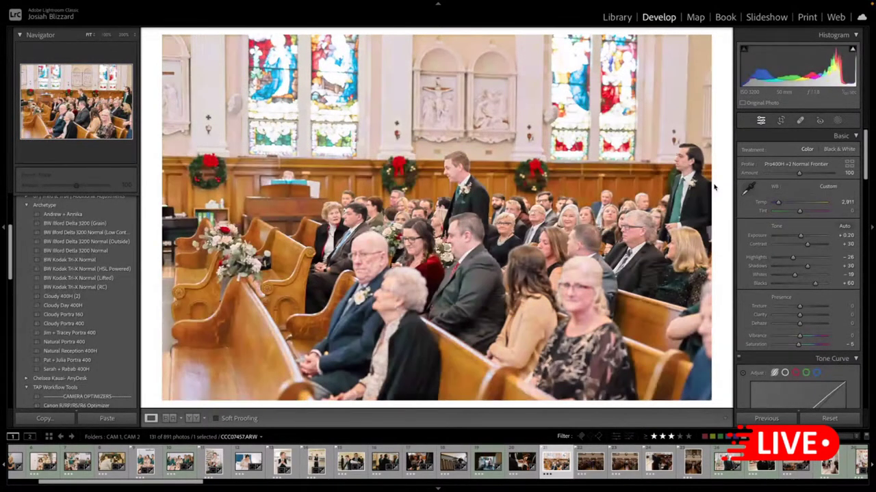
- Straighten the church pews photo and crop it tighter around the seated guests, keeping the original aspect ratio
key(r)
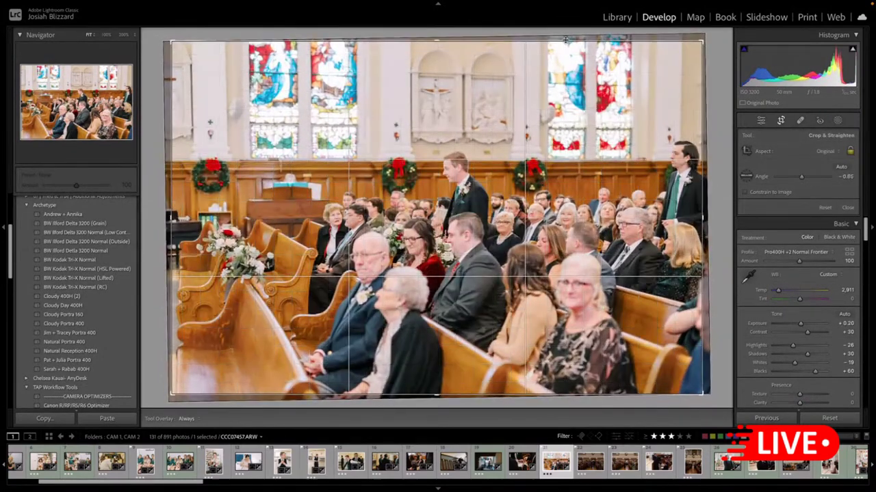
drag(436, 41, 436, 66)
drag(448, 162, 464, 165)
key(Return)
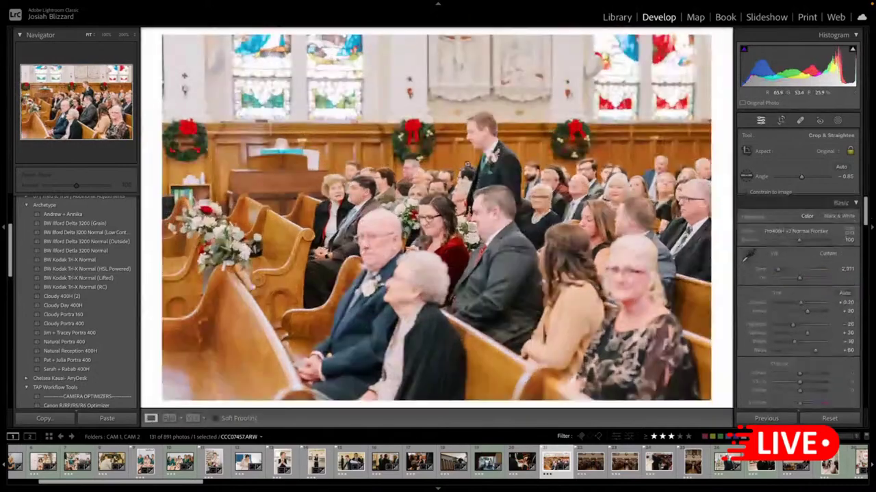
- Set the church pews photo's exposure to -0.10
key(minus)
key(minus)
key(minus)
key(equal)
key(minus)
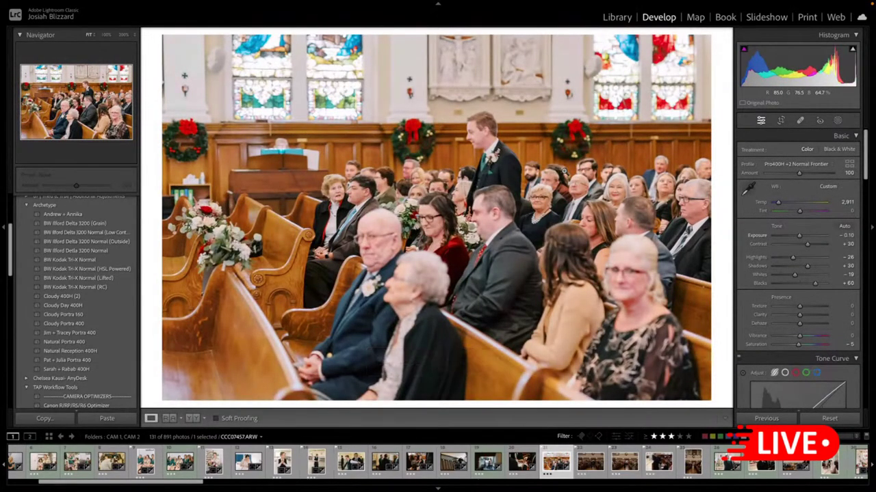
- Copy the church pews photo's develop settings onto the next photo, with two men escorting a woman down the aisle
key(ctrl+shift+c)
key(Return)
key(Right)
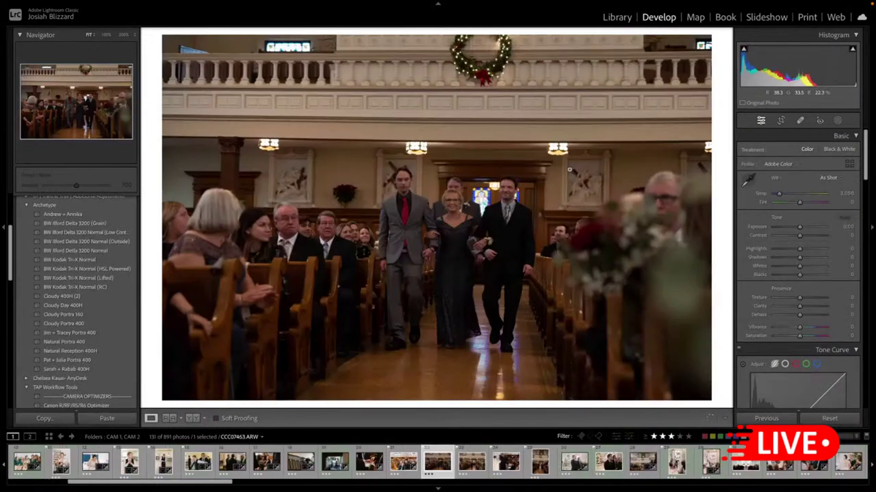
key(ctrl+shift+v)
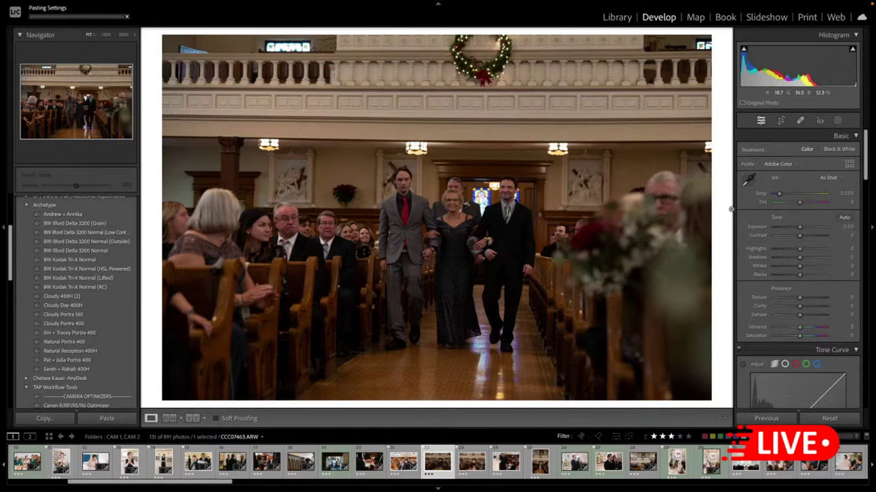
- Straighten the escorted woman's aisle photo to an angle of -0.45 and set its exposure to +0.90
key(r)
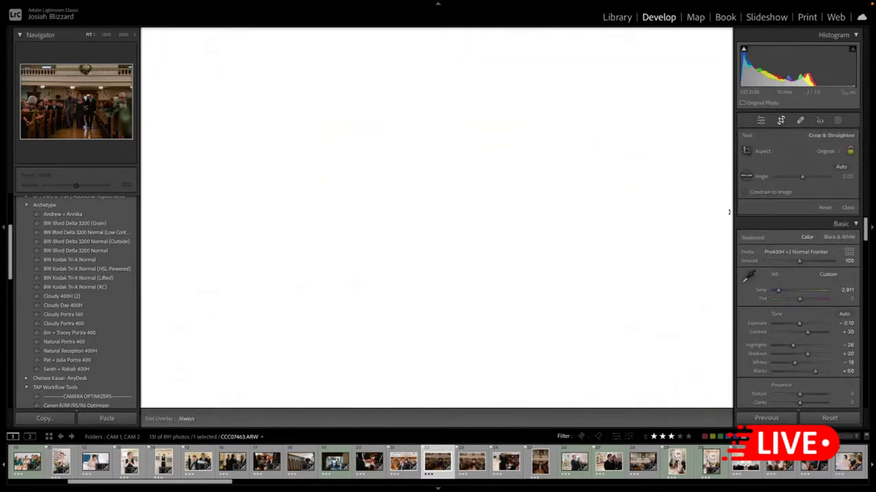
drag(719, 216, 718, 215)
key(Return)
key(equal)
key(equal)
key(equal)
key(equal)
key(equal)
key(equal)
key(equal)
key(equal)
key(equal)
key(equal)
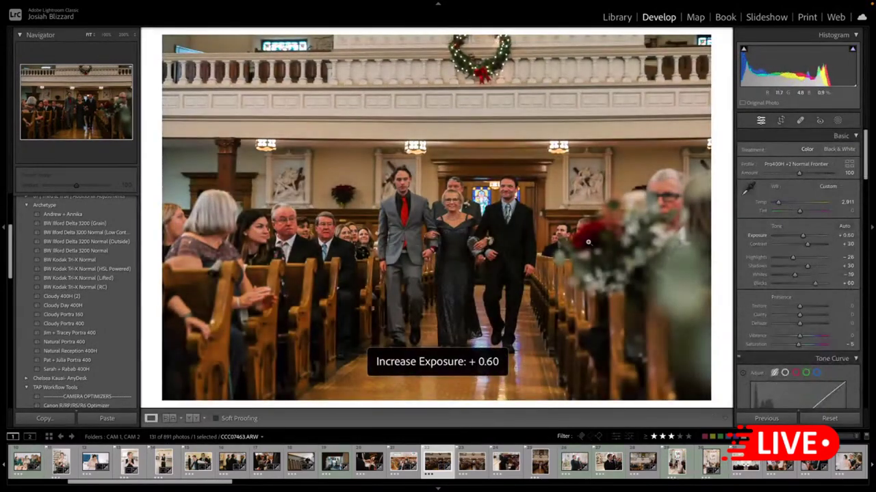
- Crop the escorted woman's photo tighter at an angle of -0.73, and set temperature to 2,711, highlights to -15 and whites to -9
key(r)
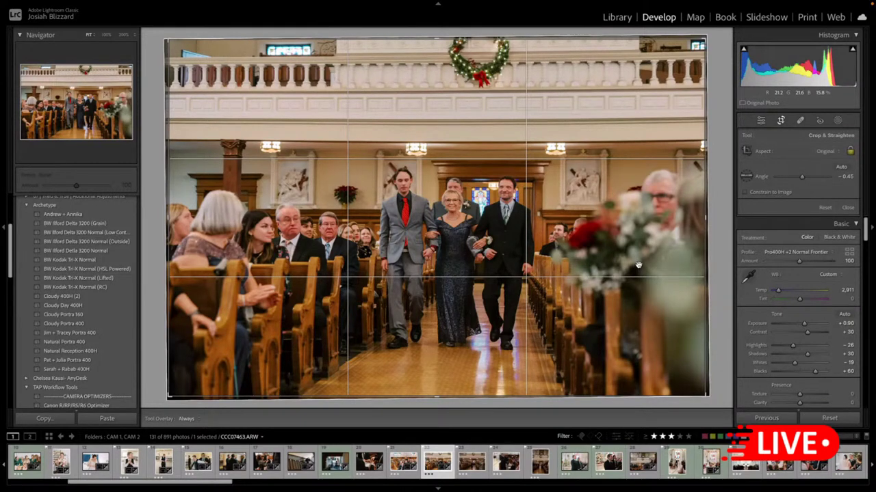
mouse_move(706, 231)
mouse_down()
mouse_move(684, 232)
mouse_move(711, 227)
mouse_up()
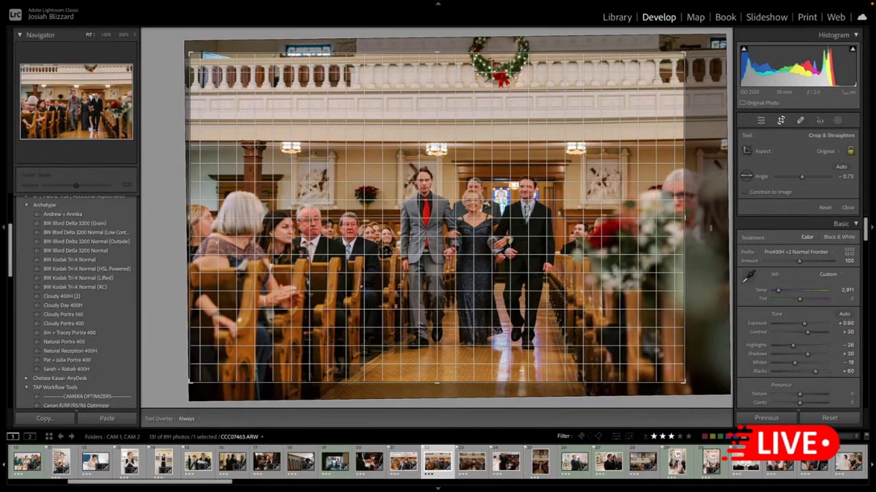
drag(533, 242, 499, 251)
key(Return)
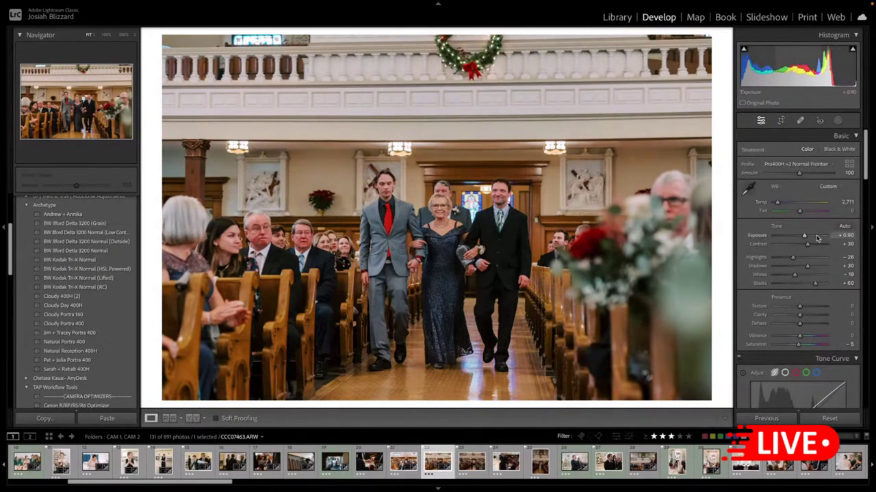
mouse_move(806, 256)
mouse_down()
mouse_move(798, 278)
mouse_move(808, 270)
mouse_up()
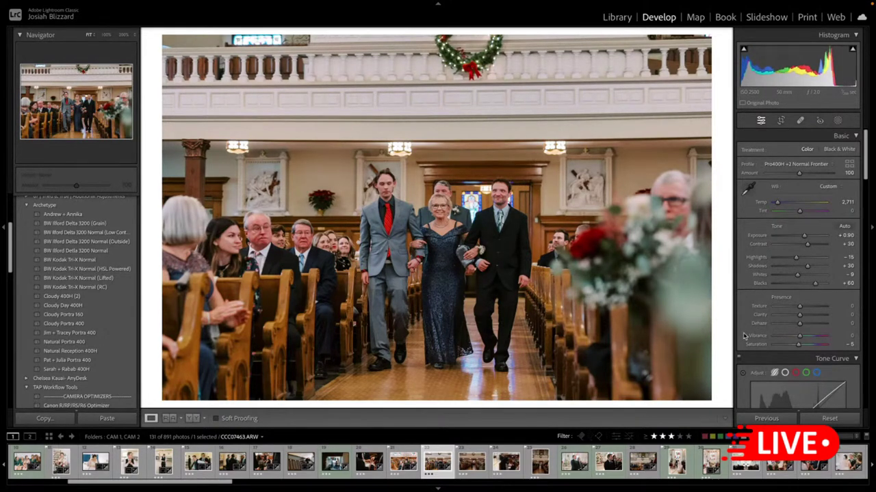
- Copy the escorted woman photo's develop settings onto the next photo, of the bridesmaid walking down the aisle
key(ctrl+shift+c)
key(Return)
key(Right)
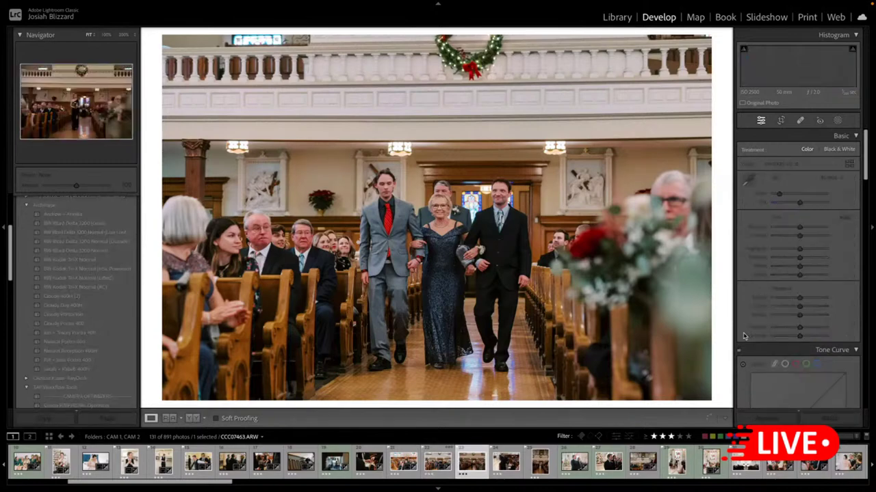
key(ctrl+shift+v)
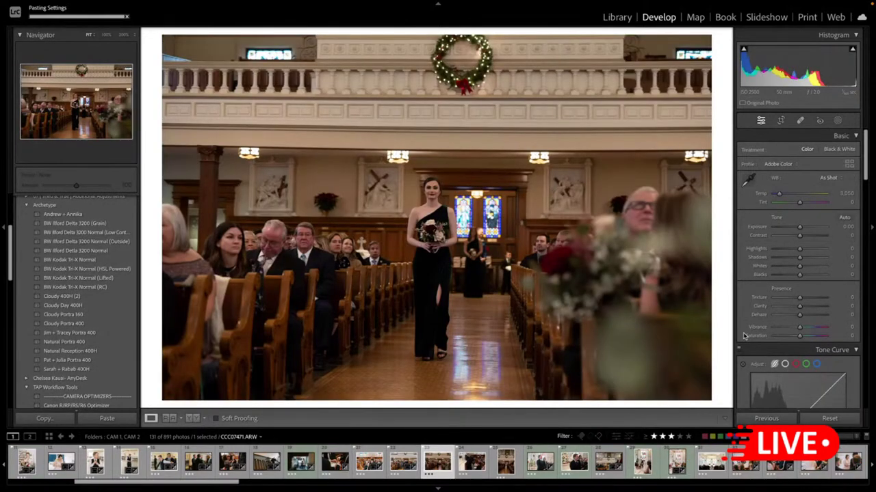
- Straighten the bridesmaid photo and crop it tighter around her, keeping the original aspect ratio
key(r)
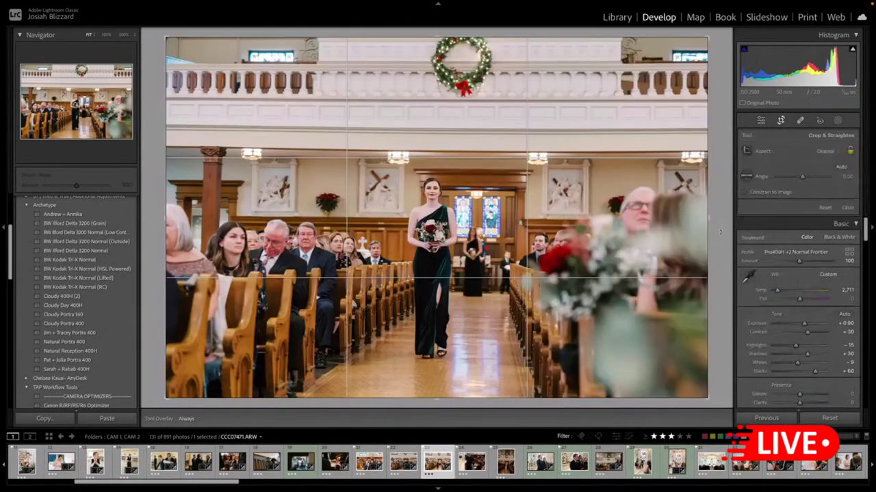
drag(720, 231, 646, 232)
mouse_move(555, 246)
mouse_down()
mouse_move(553, 223)
mouse_move(550, 242)
mouse_up()
key(Return)
- Set the bridesmaid photo's exposure to +0.80 and shadows to +35, and check its HSL saturation settings
key(minus)
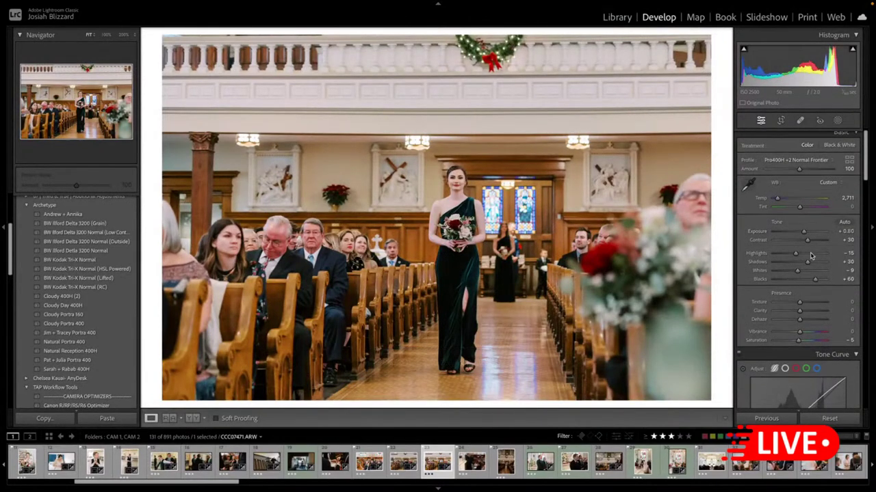
drag(809, 263, 812, 266)
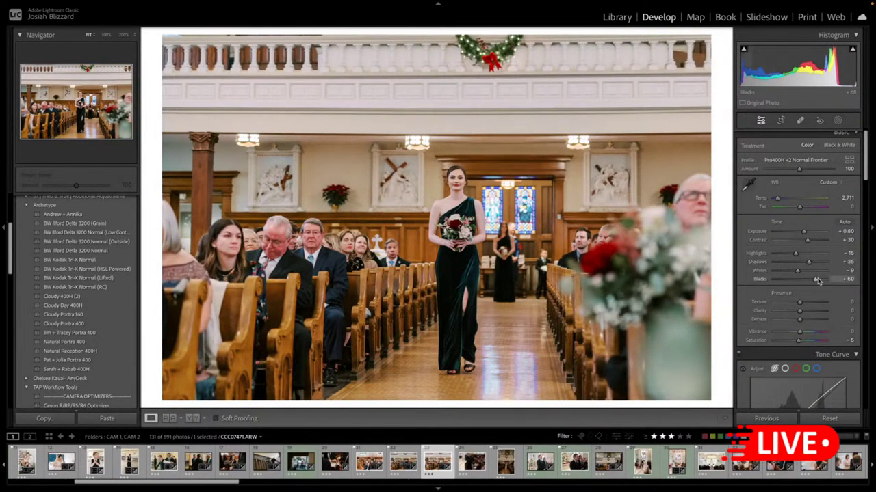
scroll(759, 308, down, 5)
scroll(756, 315, down, 7)
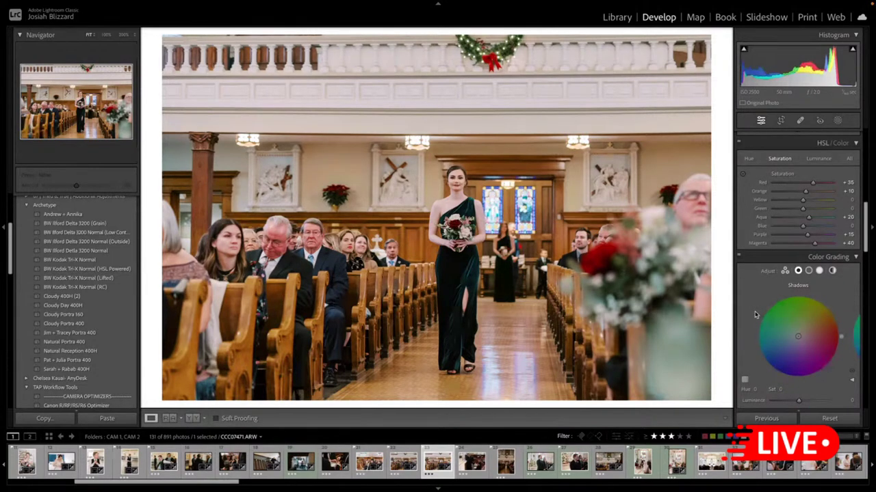
scroll(755, 315, up, 10)
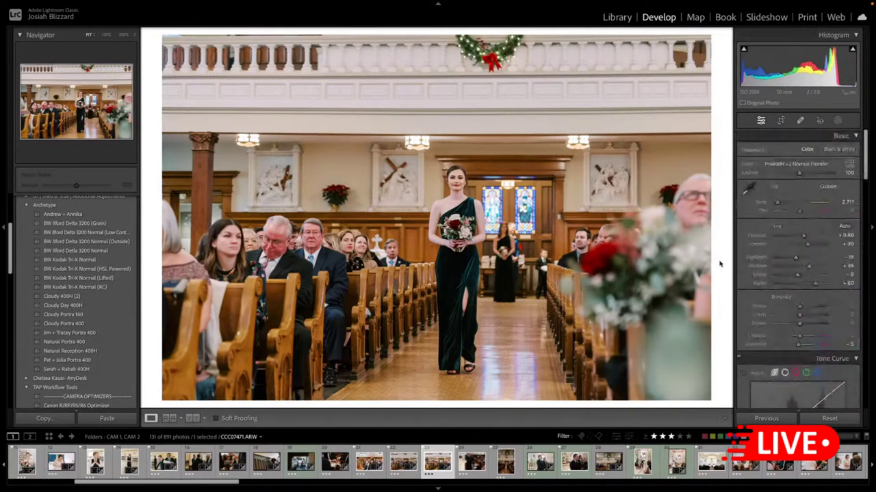
- Apply the bridesmaid photo's develop settings to the photo of the groomsman bending toward the ring bearers
key(Right)
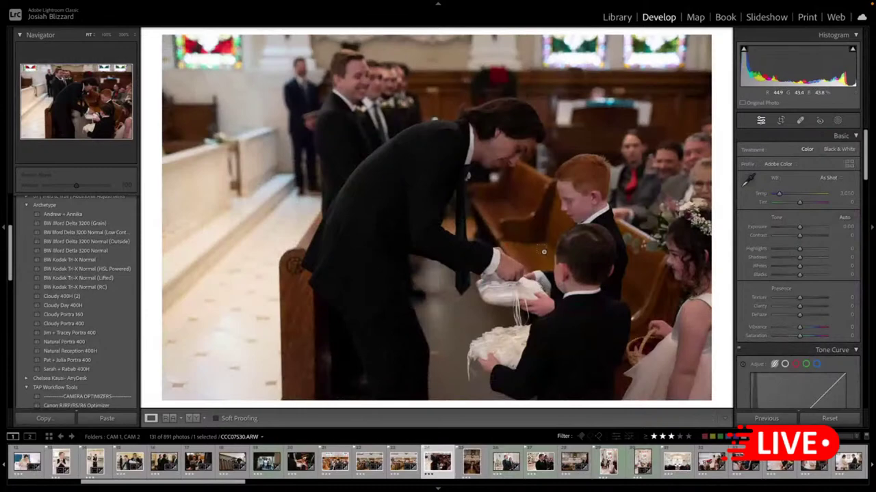
key(ctrl+shift+v)
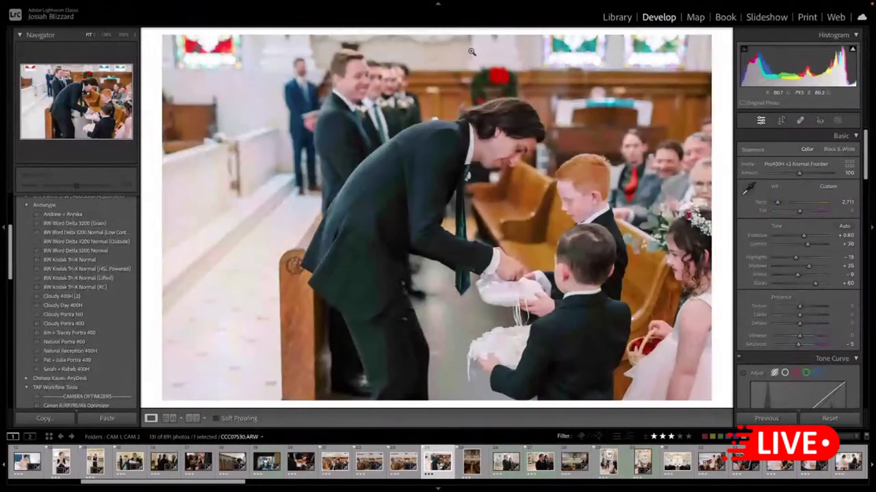
- Crop the ring bearers photo tighter at the original aspect ratio, and set its shadows to +40 and blacks to +48
key(r)
drag(497, 39, 498, 54)
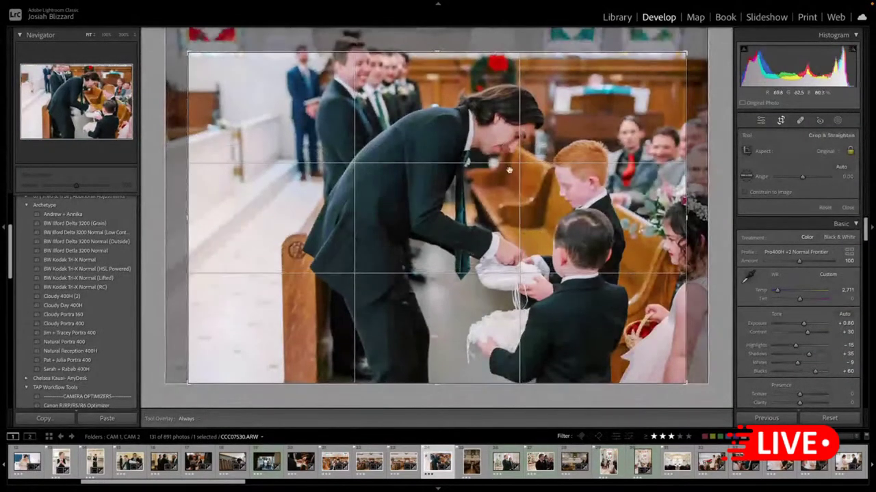
drag(505, 156, 477, 156)
key(Return)
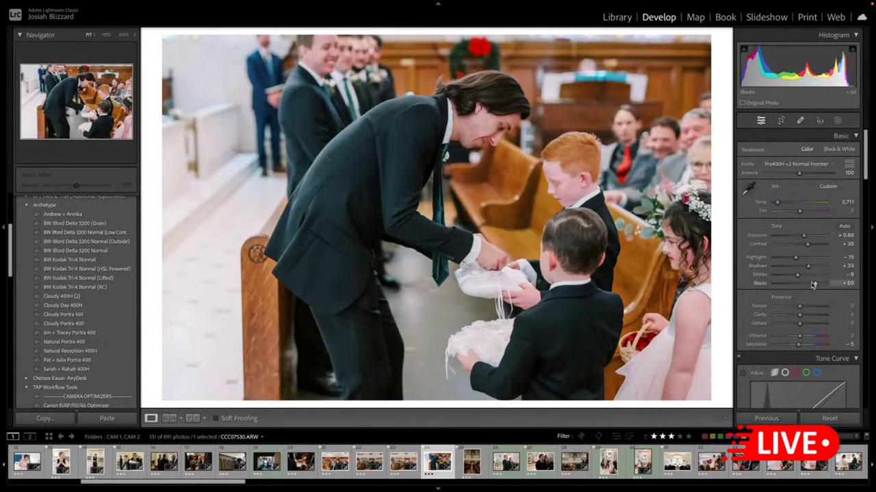
drag(812, 284, 808, 266)
- Paste the bridesmaid photo's settings onto the vertical photo of the bride's procession, and crop it tighter at an angle of -2.09
key(Right)
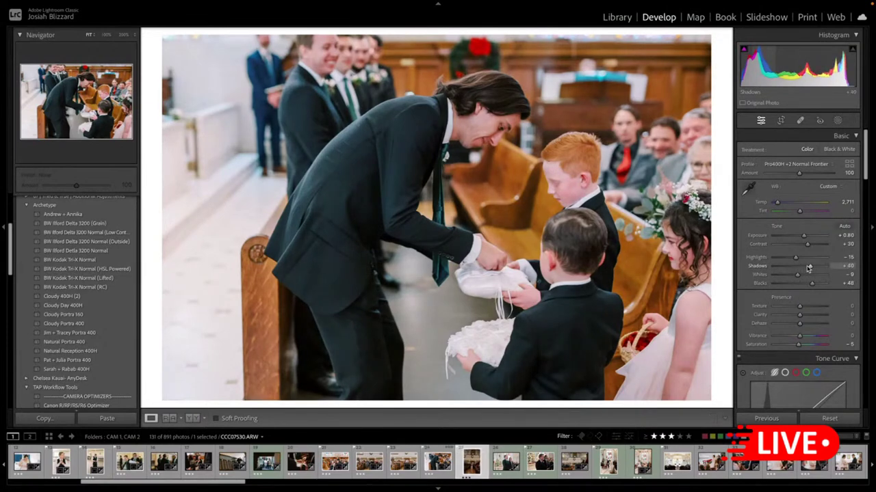
key(ctrl+v)
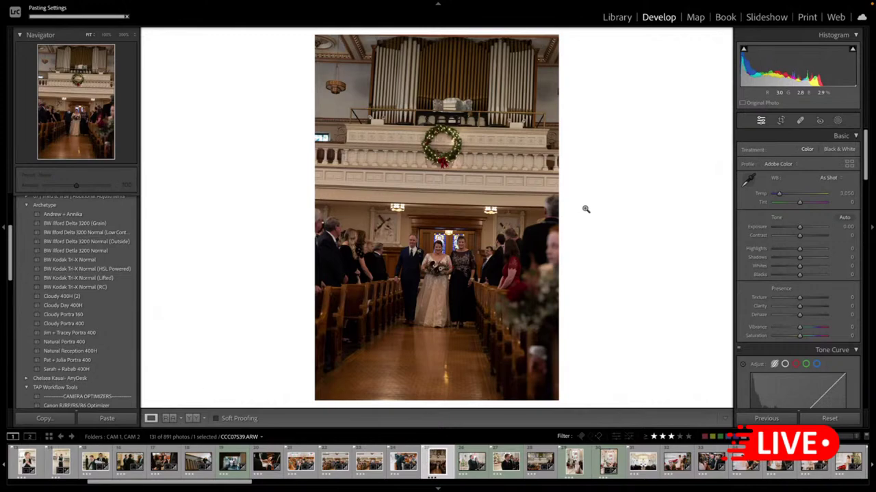
key(r)
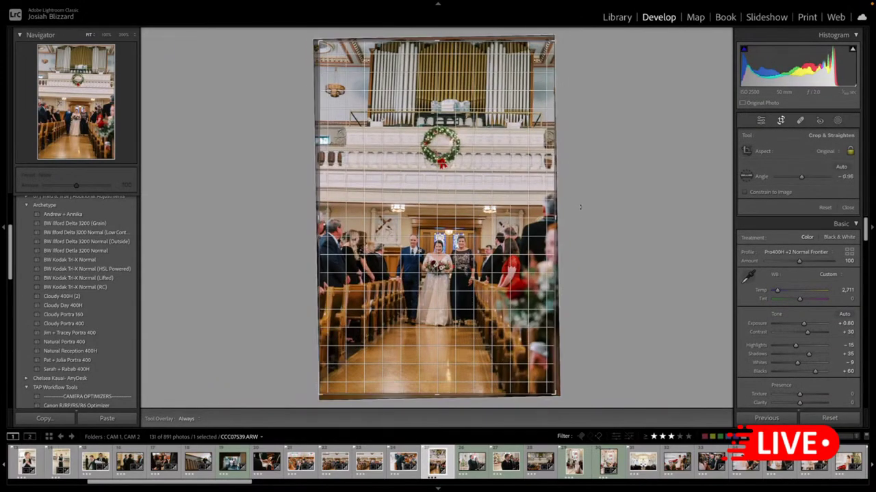
drag(580, 206, 504, 213)
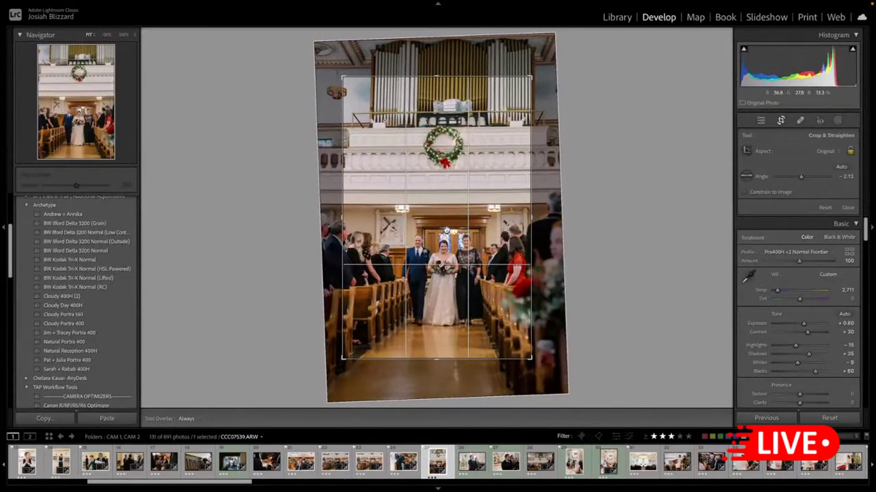
drag(612, 223, 612, 224)
drag(474, 234, 471, 237)
key(Return)
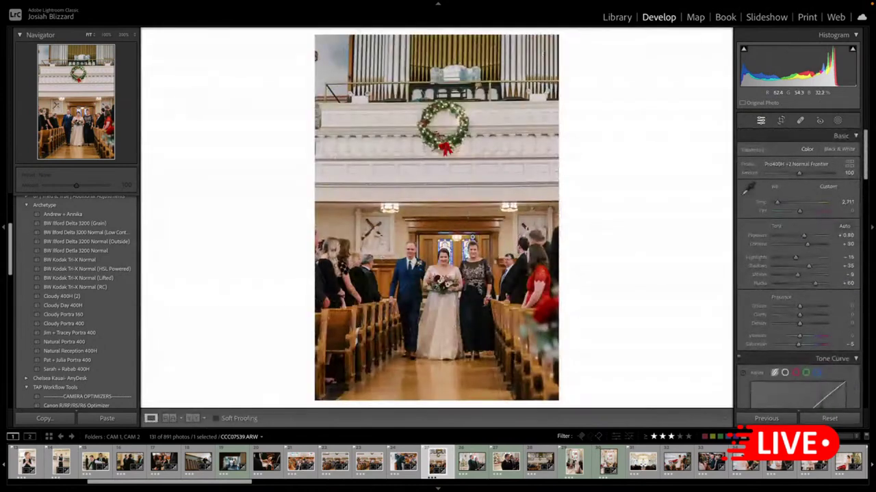
- Set the bride's procession photo's shadows to +49 and readjust its crop slightly
drag(808, 267, 813, 270)
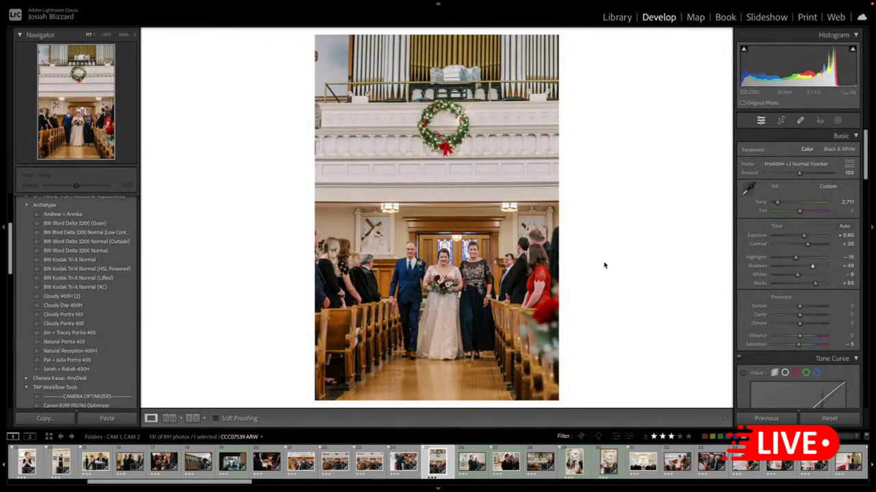
key(r)
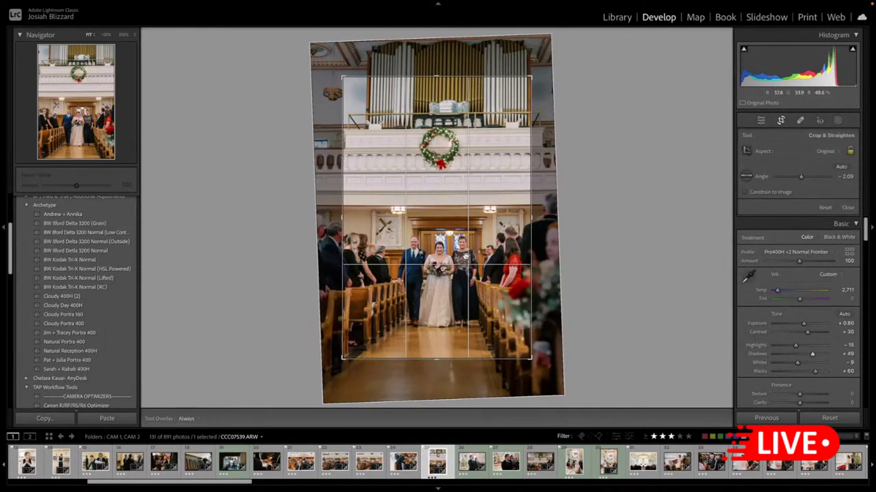
key(r)
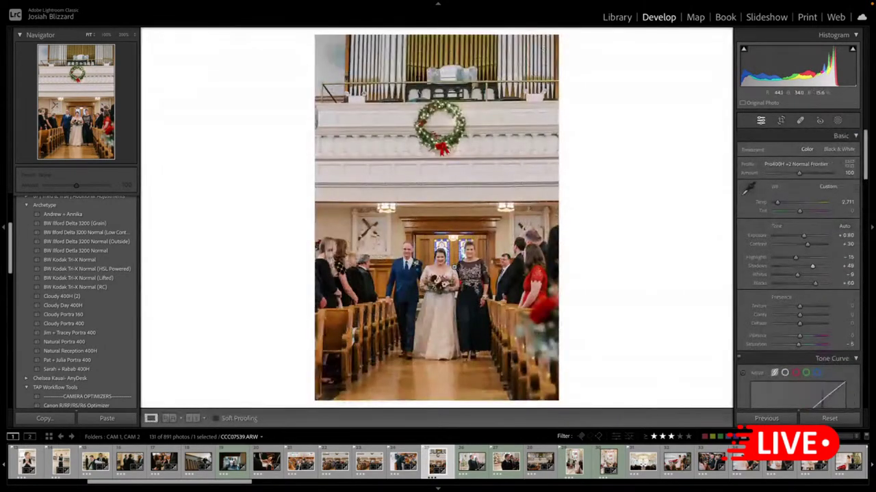
- Paste the copied develop settings onto the unedited close shot of the groom and groomsmen beside the Christmas trees
key(Left)
key(Left)
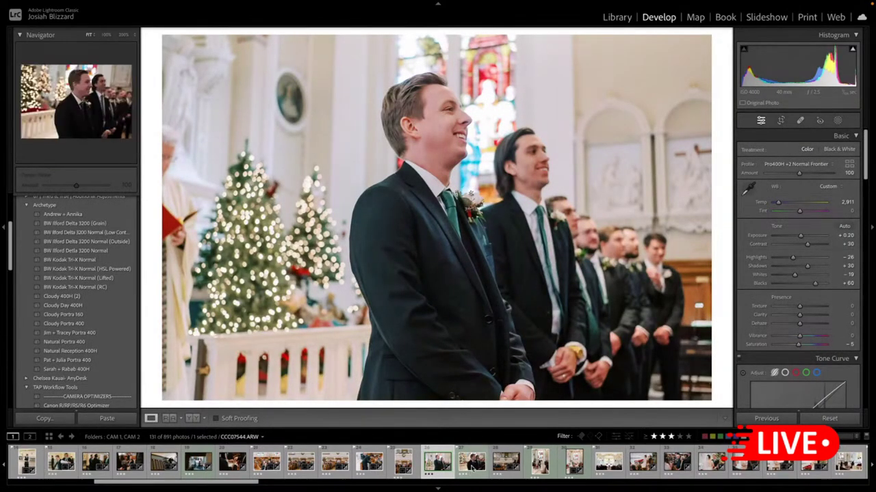
click(472, 465)
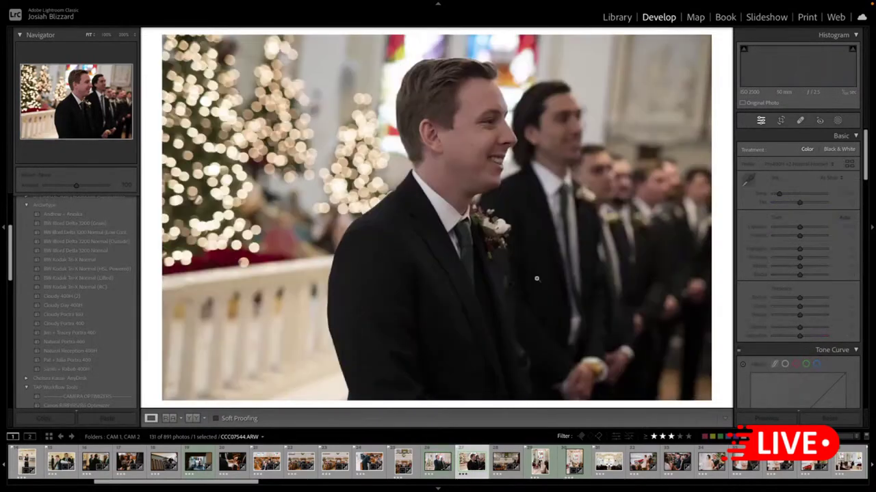
key(ctrl+shift+v)
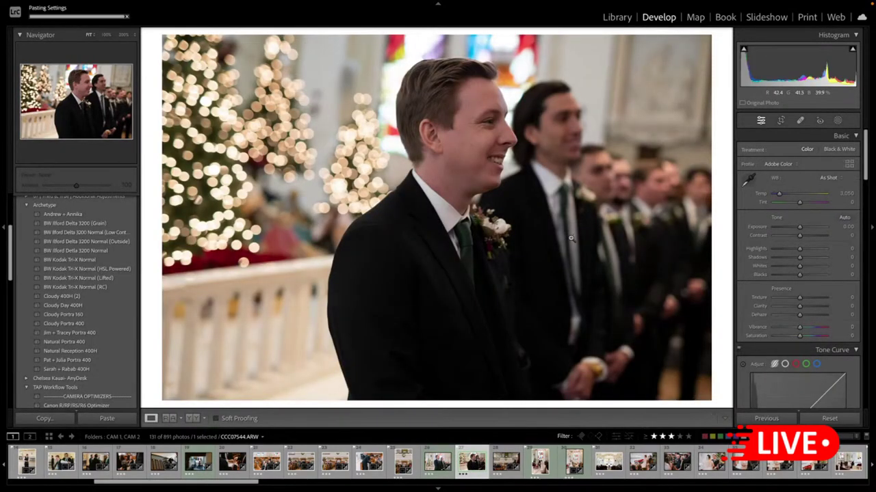
- Straighten and crop the groom photo tighter at the original aspect ratio with an angle of -1.91, and raise its shadows slightly
key(r)
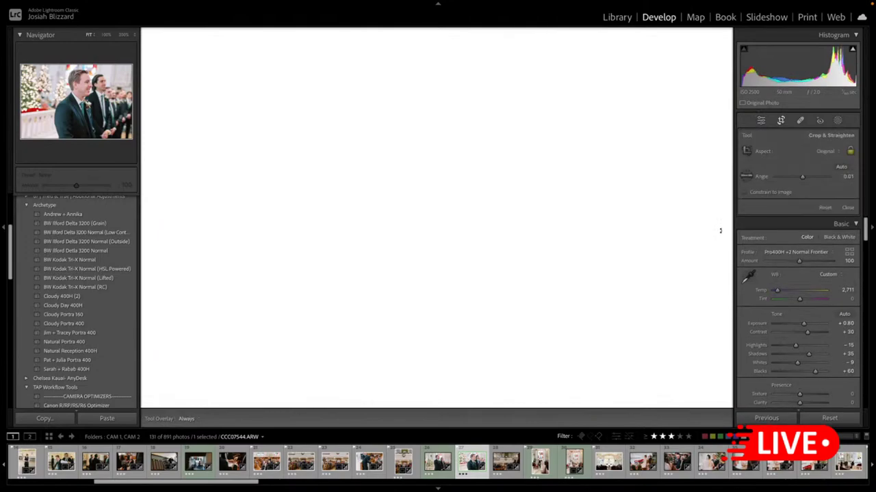
drag(720, 226, 720, 227)
drag(172, 218, 199, 217)
drag(692, 204, 692, 199)
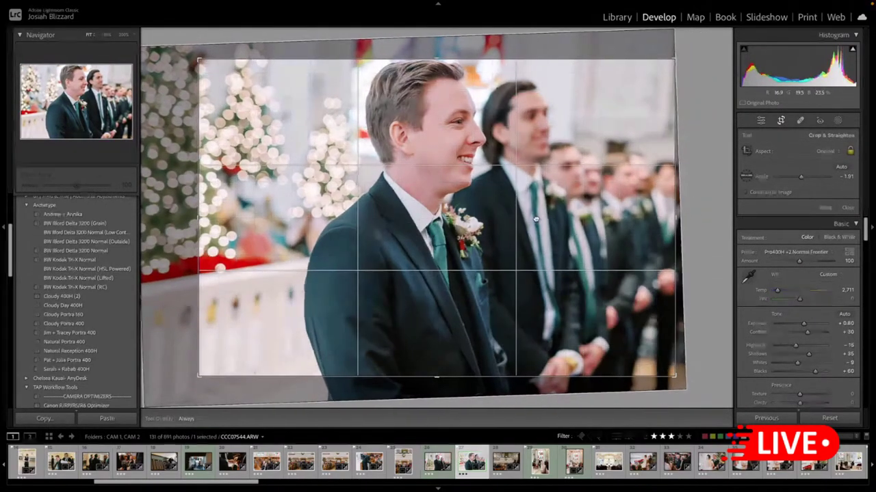
drag(523, 219, 524, 227)
key(Return)
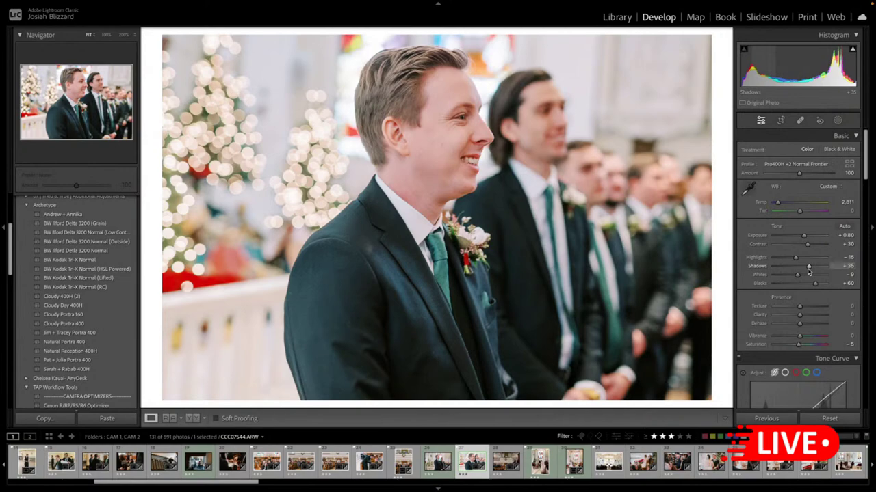
key(Down)
key(Down)
key(Down)
- Copy the develop settings from the edited vertical photo of the bridesmaid arranging the train and paste them onto the unedited vertical altar photo beside it
key(Right)
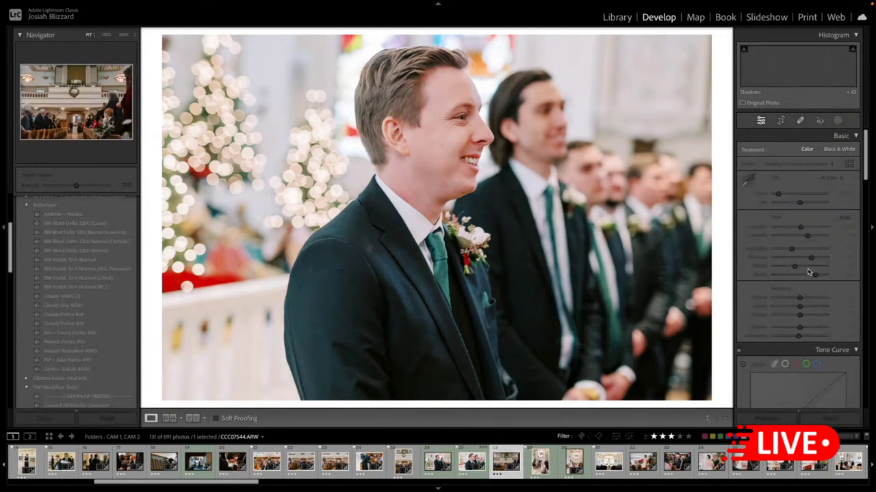
key(Right)
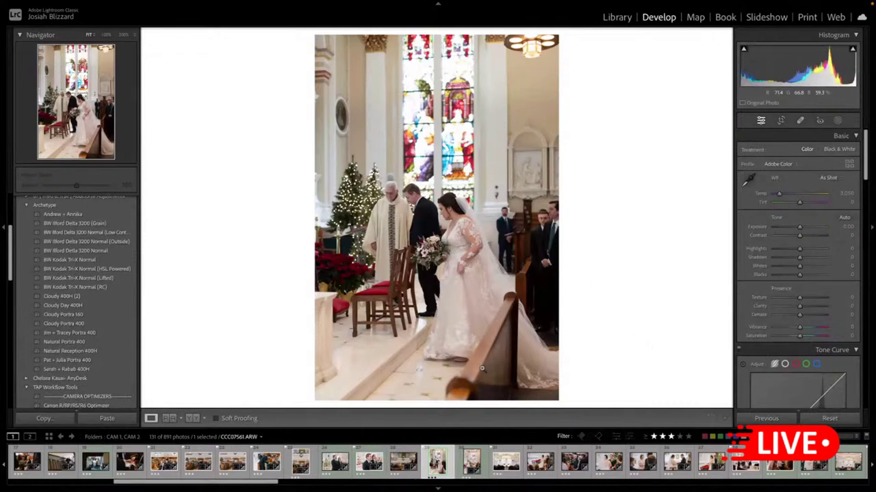
key(Right)
key(Right)
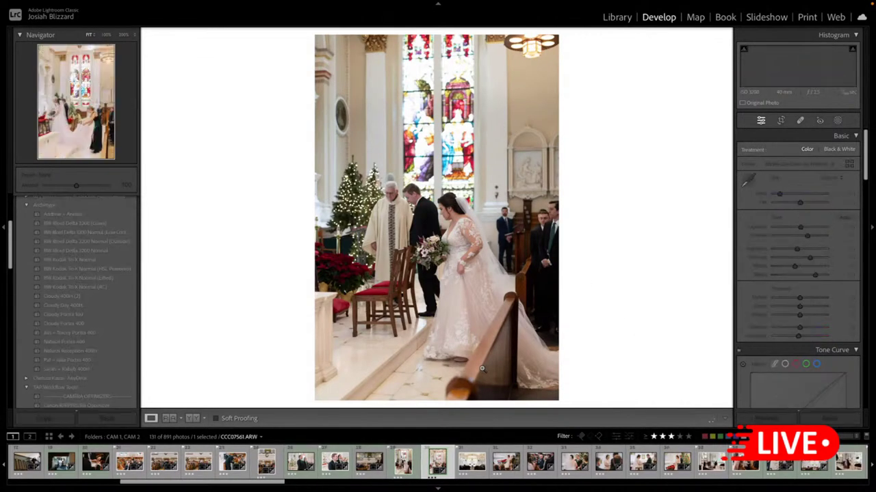
key(ctrl+shift+c)
click(595, 244)
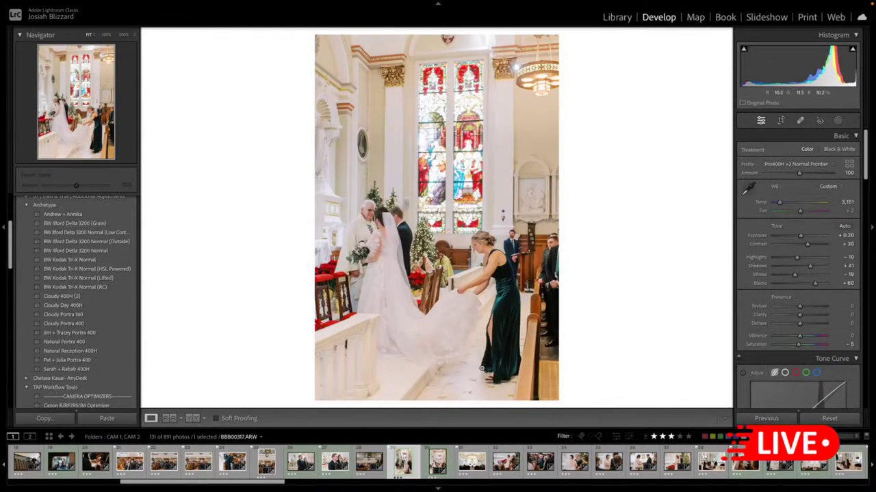
key(Left)
key(ctrl+shift+v)
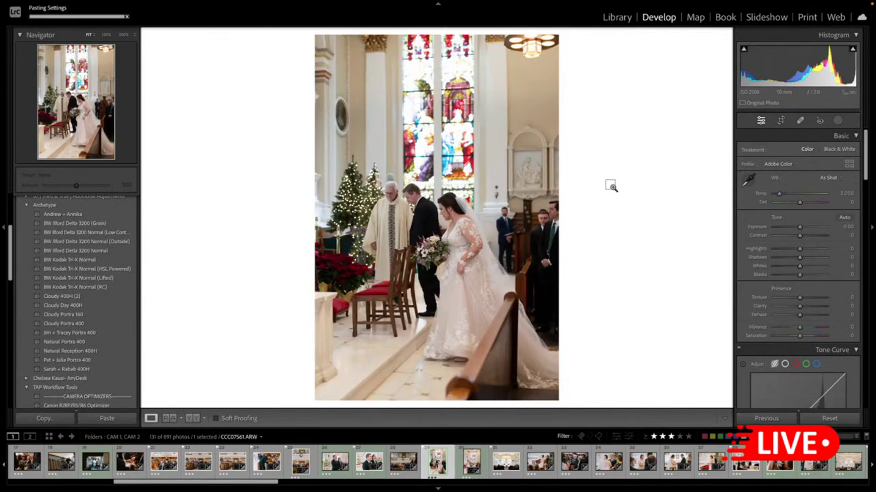
- Crop the vertical altar photo slightly tighter at the original aspect ratio with an angle of 0.51
key(r)
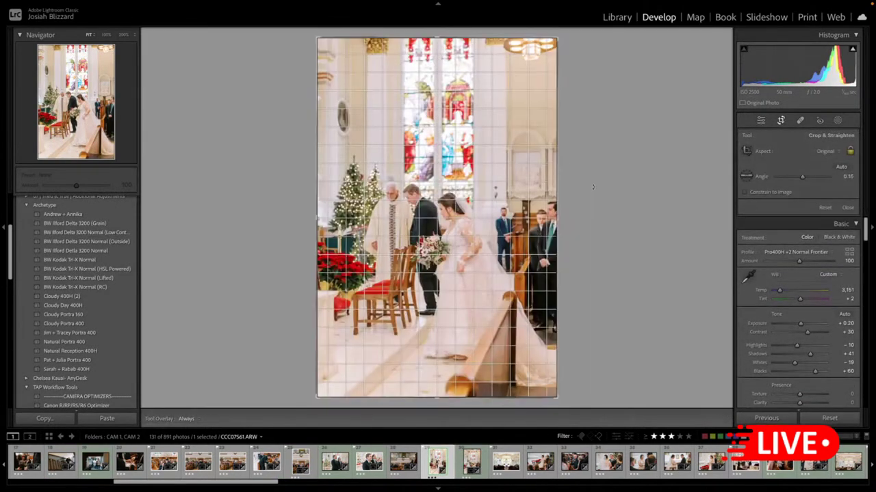
drag(465, 38, 465, 48)
drag(463, 240, 469, 248)
key(Return)
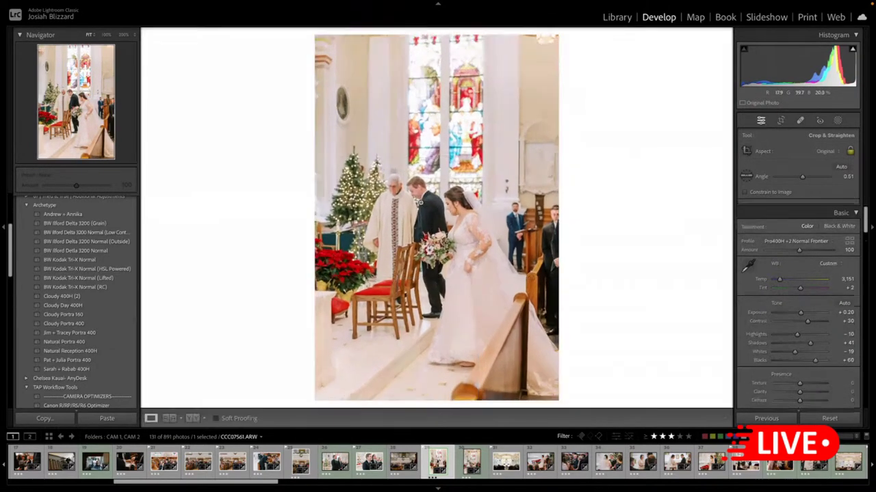
- Set the vertical altar photo's exposure to 0.00 and temperature to 2,951, comparing it with the adjacent edited train photo
key(Right)
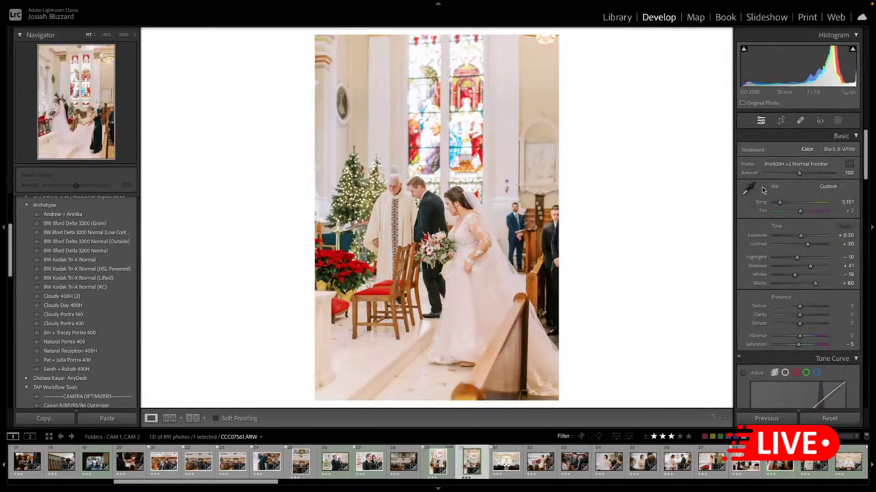
key(Right)
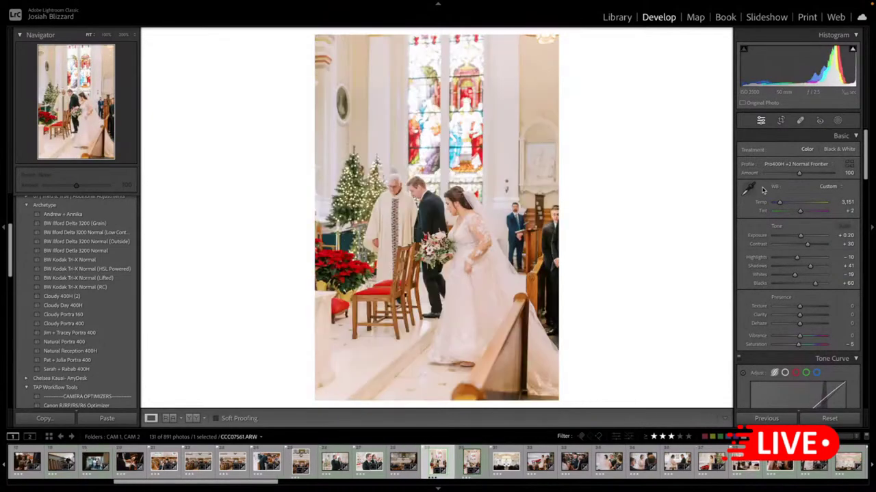
key(minus)
key(minus)
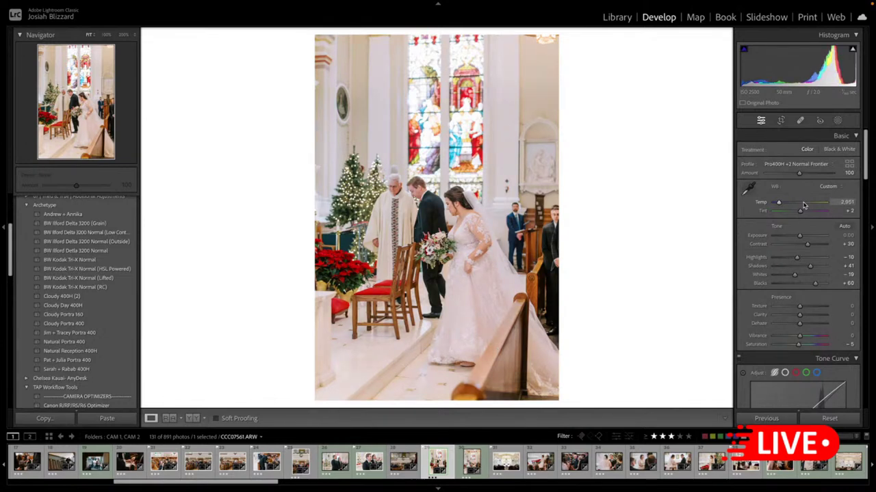
key(Right)
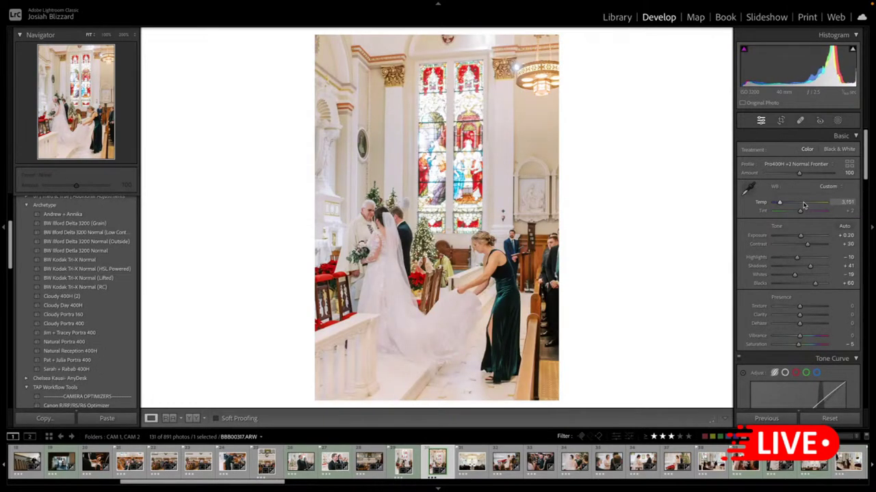
- Paste the copied develop settings onto the wide photo of the congregation facing the altar, checking it against the edited photo of the seated couple
key(Right)
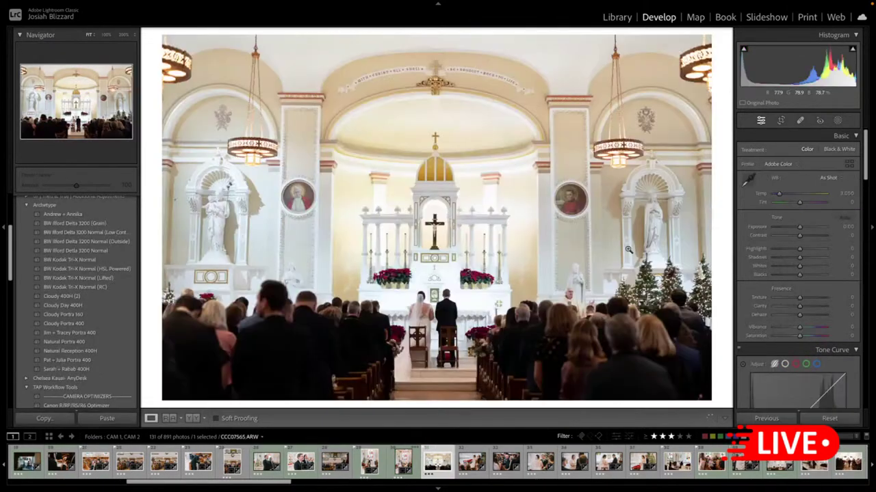
click(472, 466)
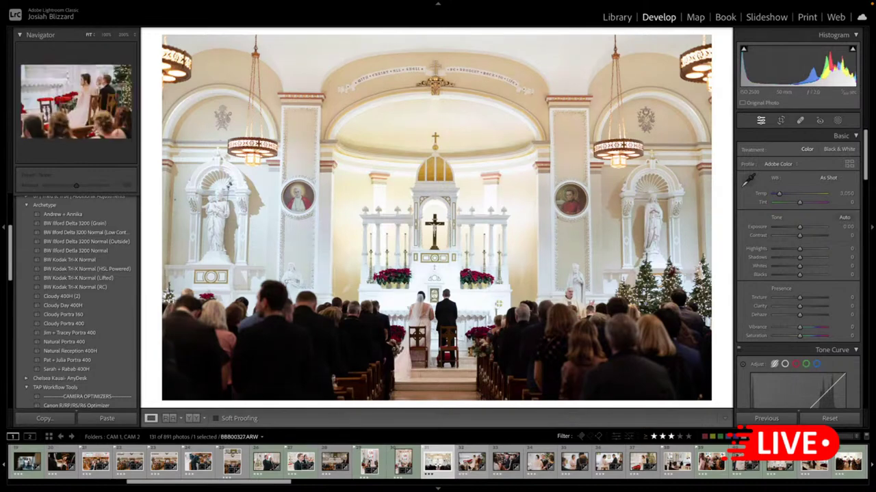
key(Left)
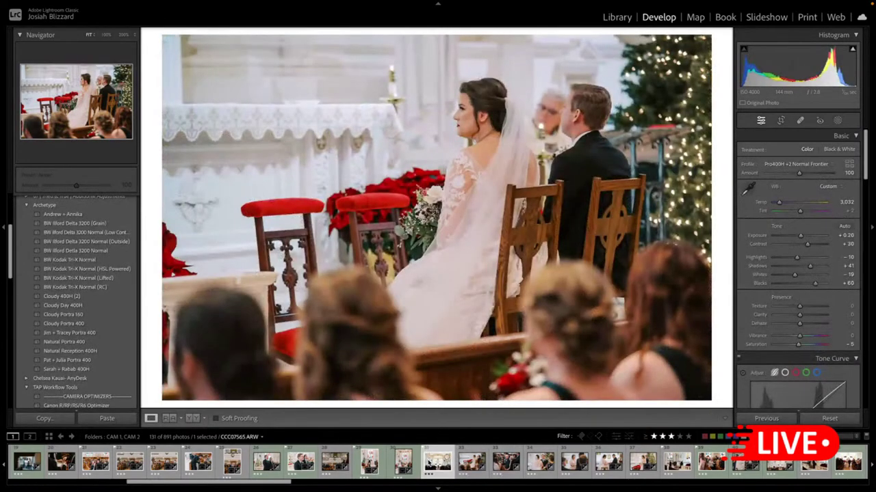
key(Right)
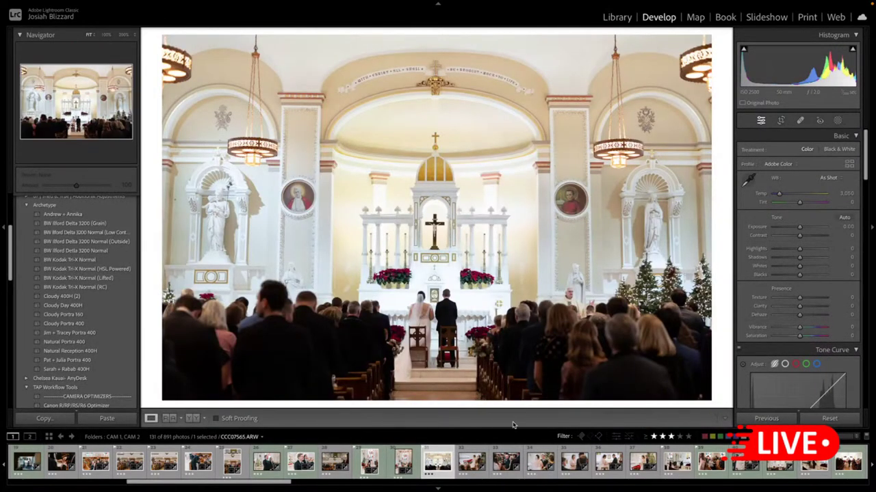
key(ctrl+shift+v)
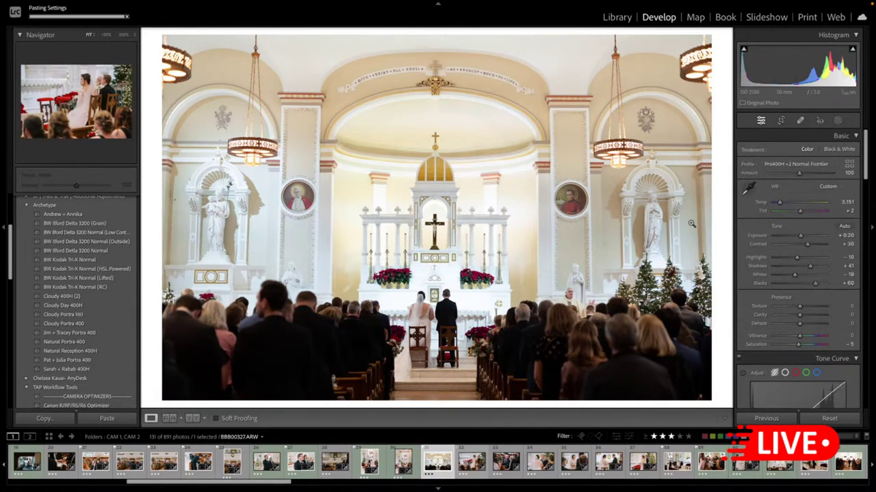
- Crop the wide altar photo tighter around the couple at the original aspect ratio with an angle of -0.28
key(r)
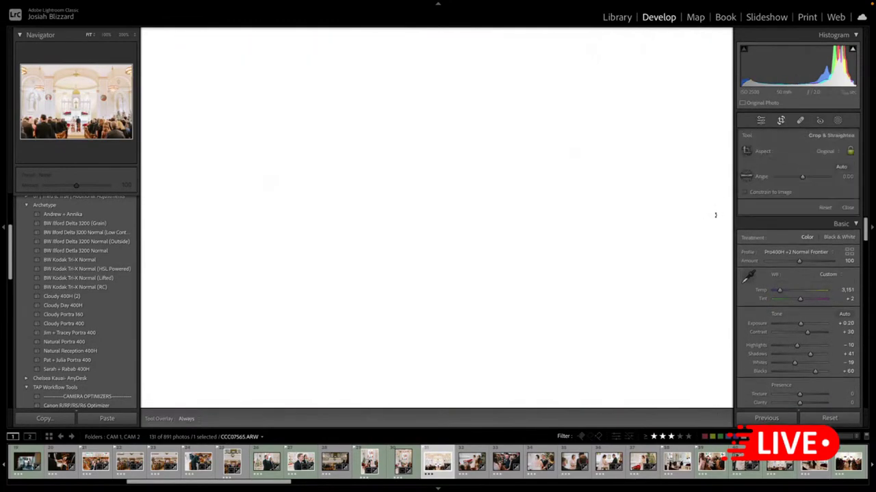
drag(711, 220, 700, 222)
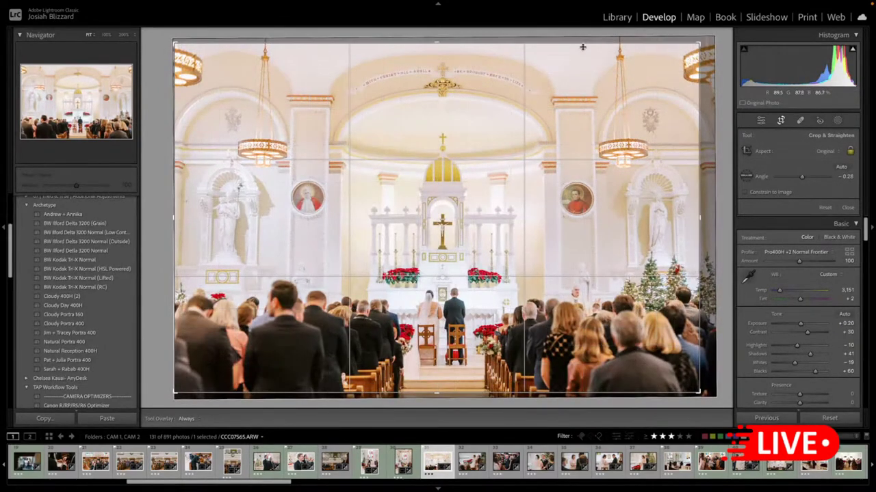
drag(583, 44, 583, 67)
drag(549, 148, 543, 153)
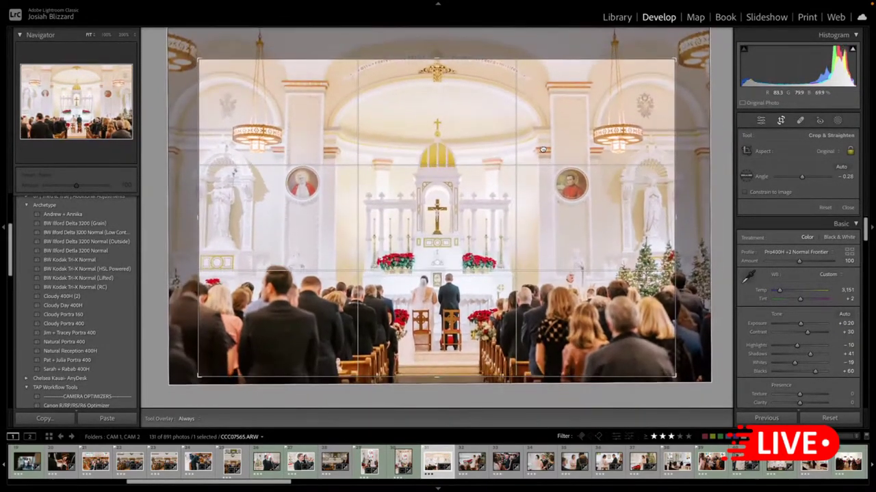
key(Return)
- Set the wide altar photo's exposure to 0.00 and temperature to 2,951, and fine-tune the crop angle to -0.18
key(minus)
key(minus)
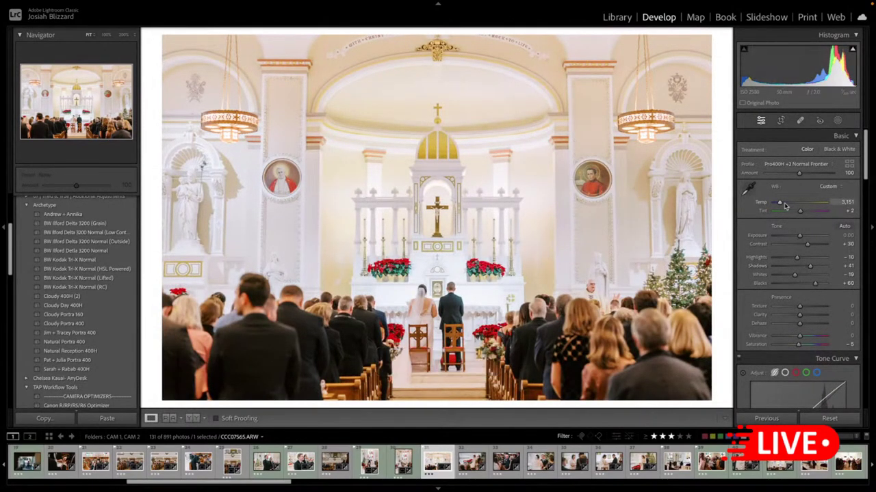
key(Down)
key(Down)
key(Down)
scroll(785, 205, down, 1)
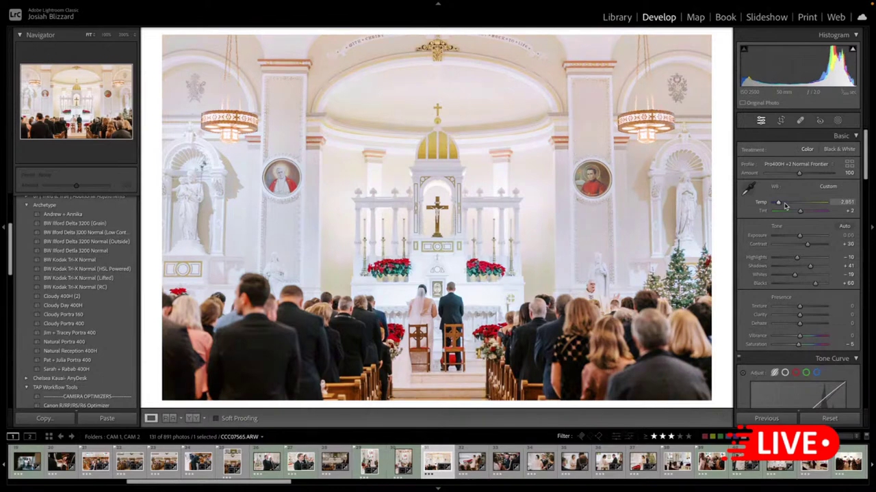
key(r)
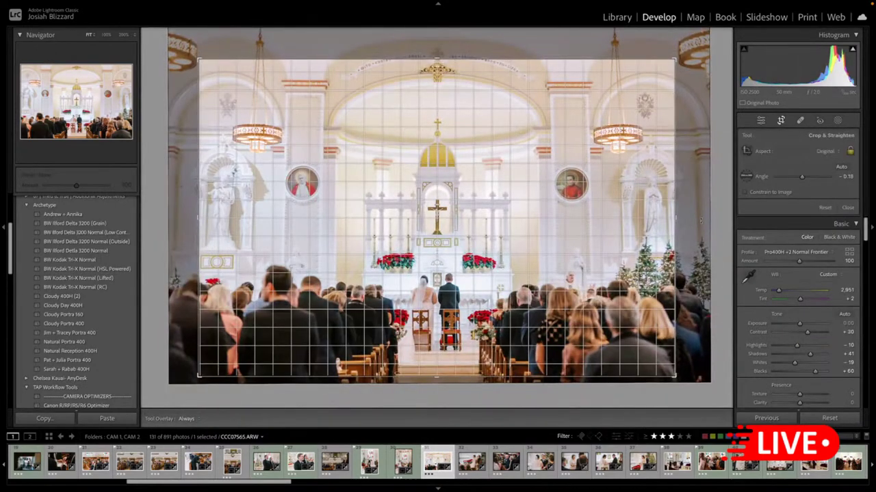
key(r)
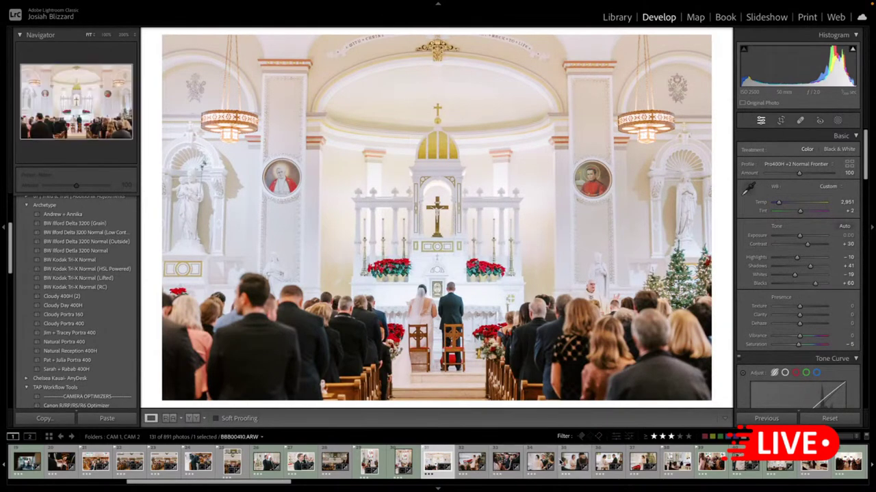
- Paste the copied develop settings onto the unedited photo of the couple kneeling before the priest at the altar
scroll(641, 465, right, 1)
click(634, 467)
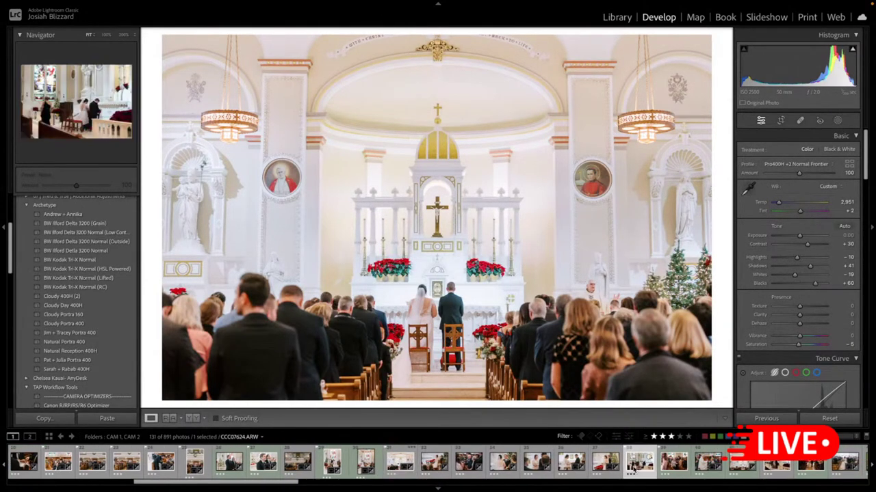
key(Left)
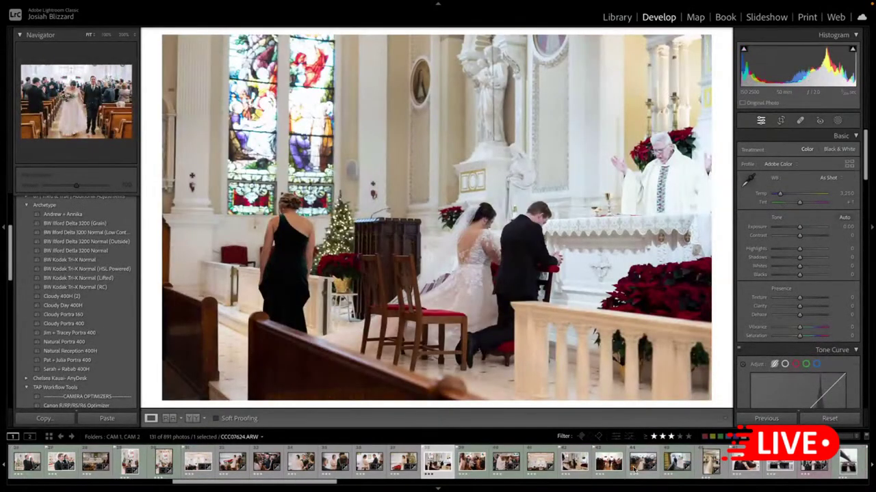
key(ctrl+shift+v)
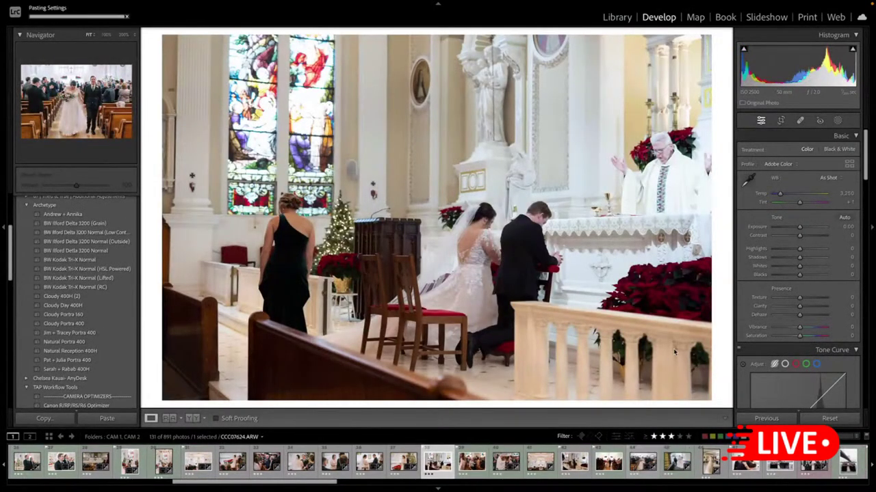
- Crop the photo of the couple kneeling before the priest slightly tighter at the original aspect ratio with an angle of -0.17
key(r)
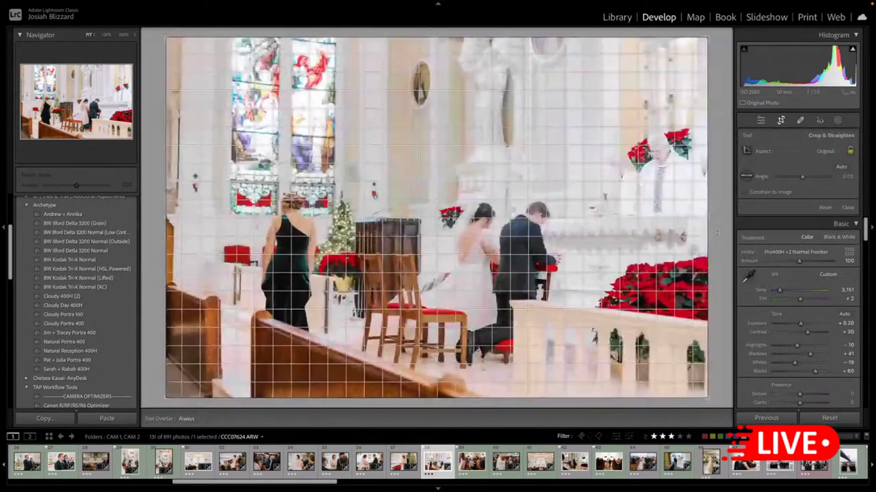
drag(717, 234, 717, 231)
drag(168, 38, 177, 42)
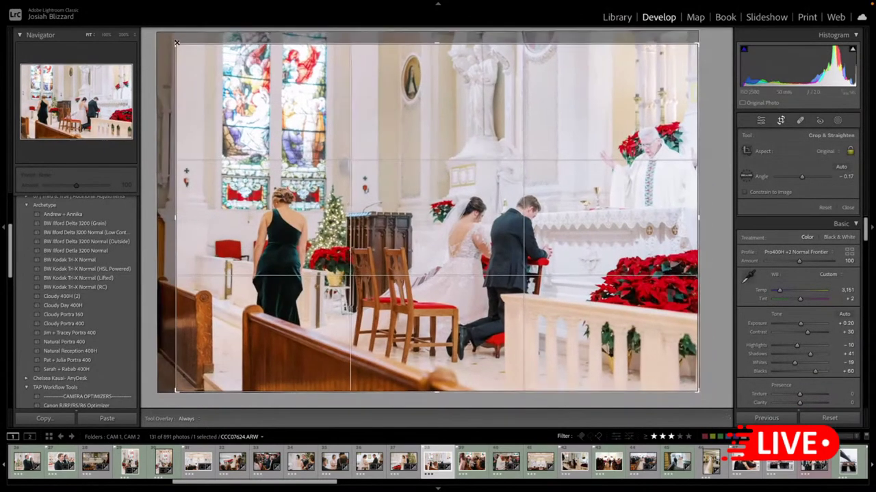
key(Return)
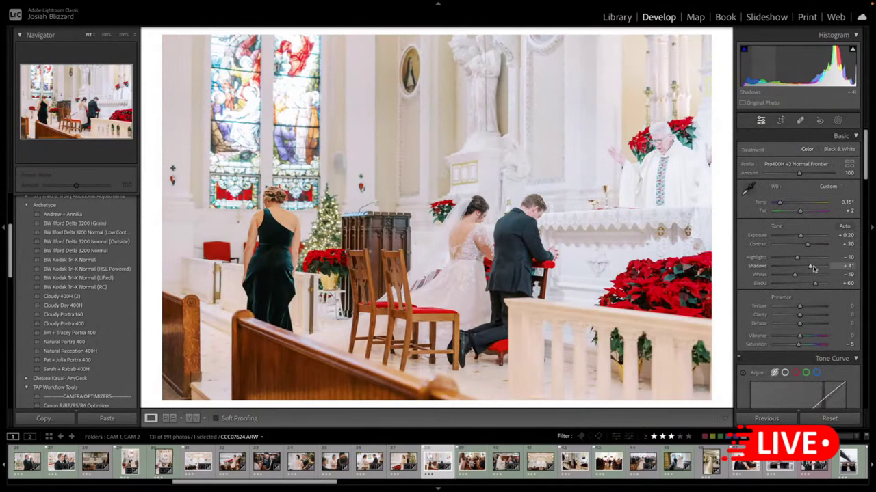
- Set the kneeling couple photo's shadows to +30 and exposure to +0.10
drag(806, 265, 805, 265)
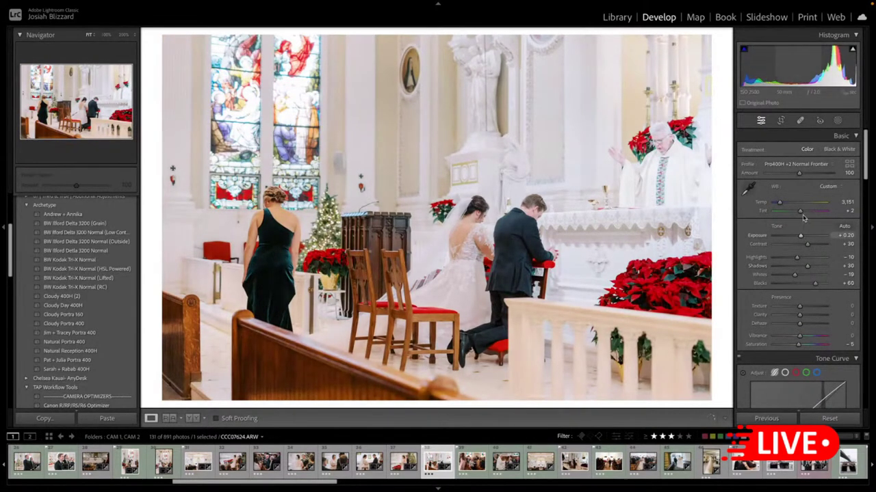
key(minus)
key(minus)
key(equal)
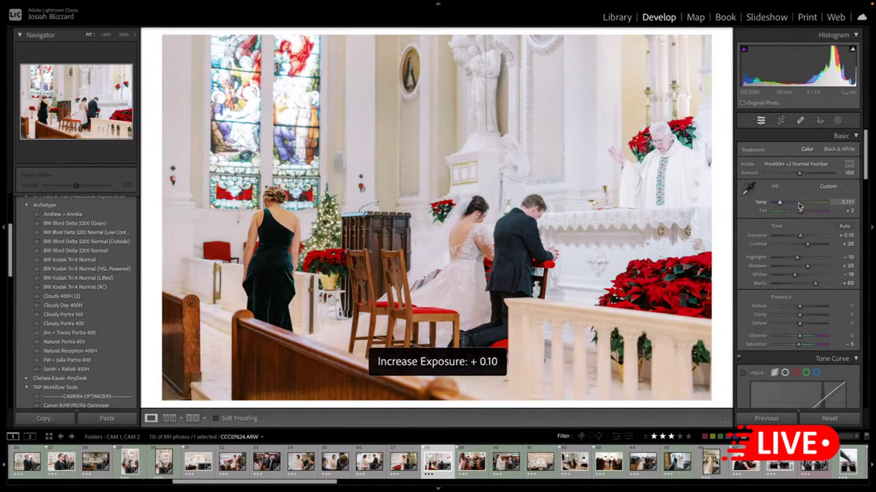
- Paste the copied develop settings onto the photo of the elderly woman in the pews and crop it tighter around her
key(Right)
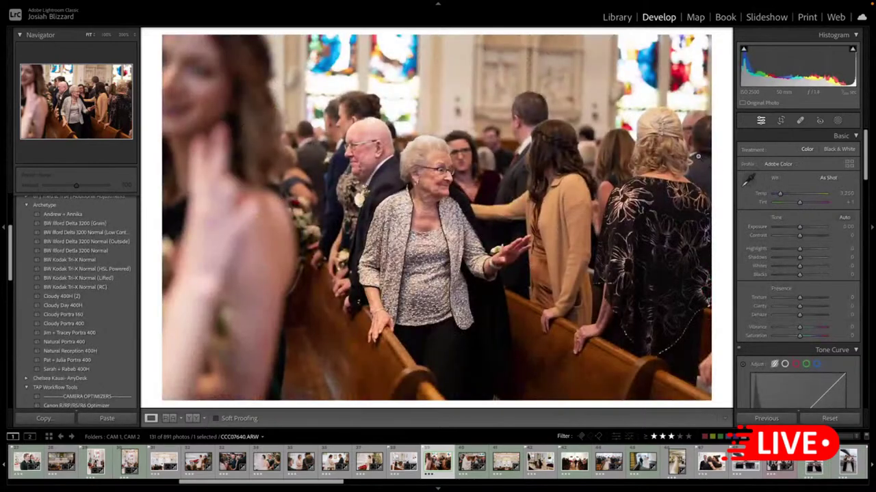
key(ctrl+shift+v)
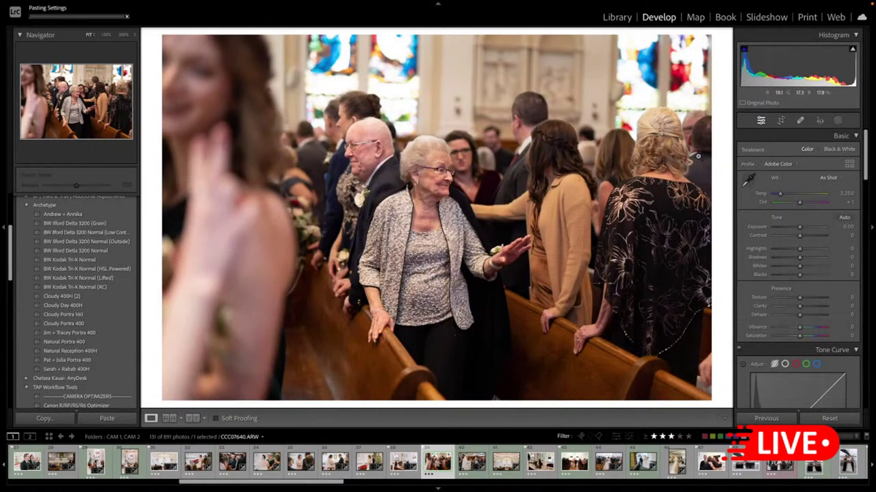
key(r)
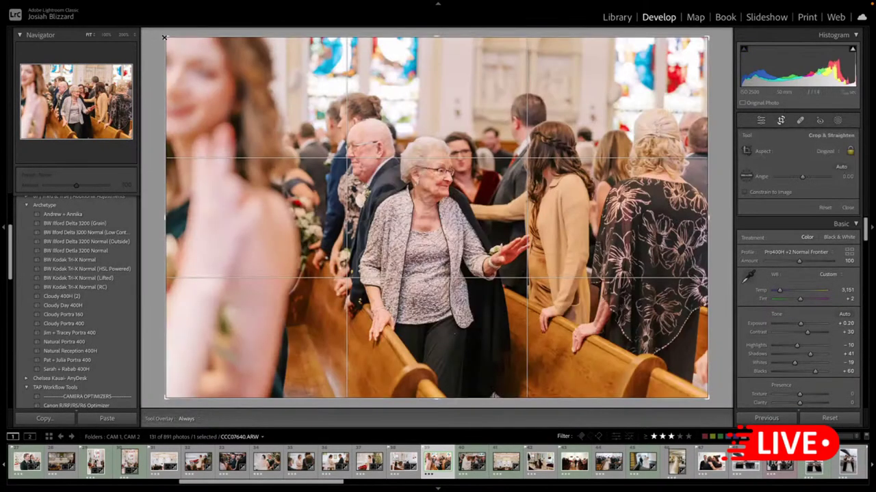
drag(164, 37, 213, 67)
drag(358, 150, 373, 160)
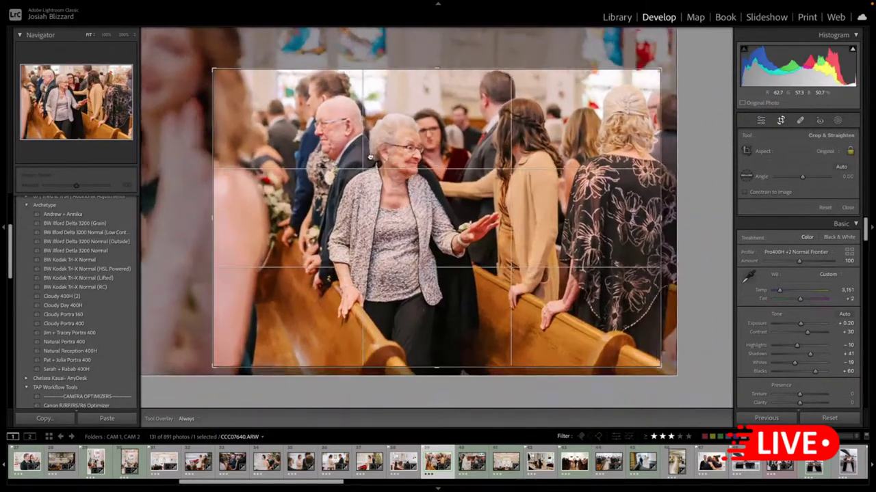
key(Return)
- Set the elderly woman photo's exposure to +0.10, shadows to +38 and temperature to 2,951
key(minus)
key(minus)
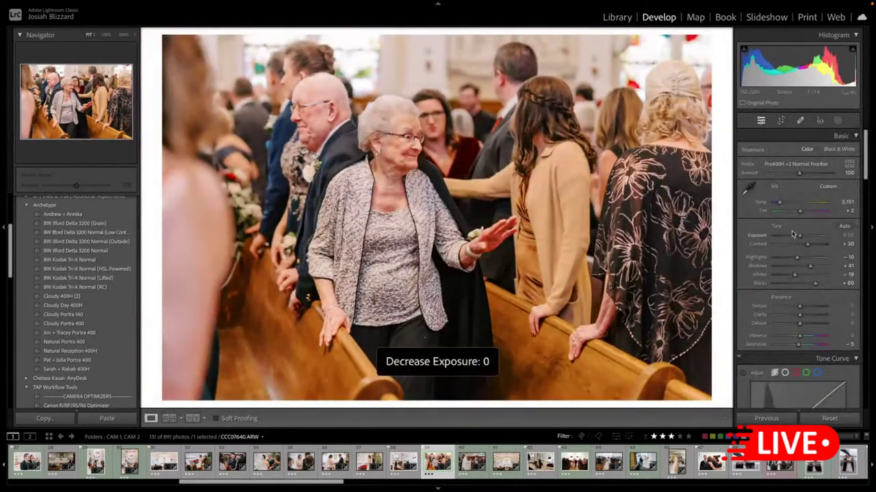
key(equal)
drag(811, 267, 810, 267)
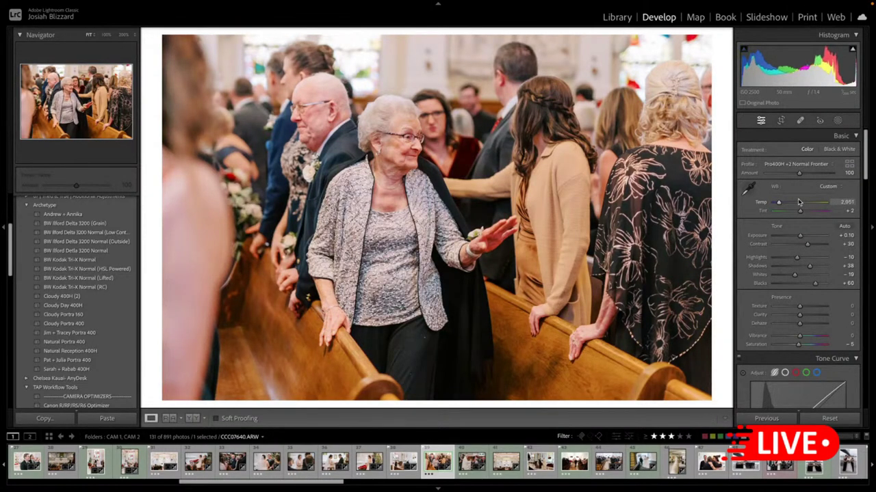
- Sync the kneeling couple photo's develop settings to the unedited photo of the priest blessing the standing couple with a red book
key(Right)
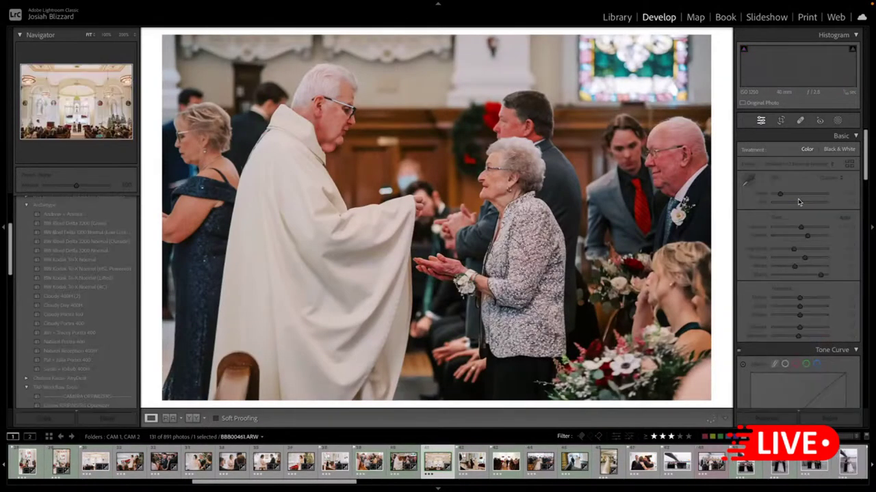
key(Right)
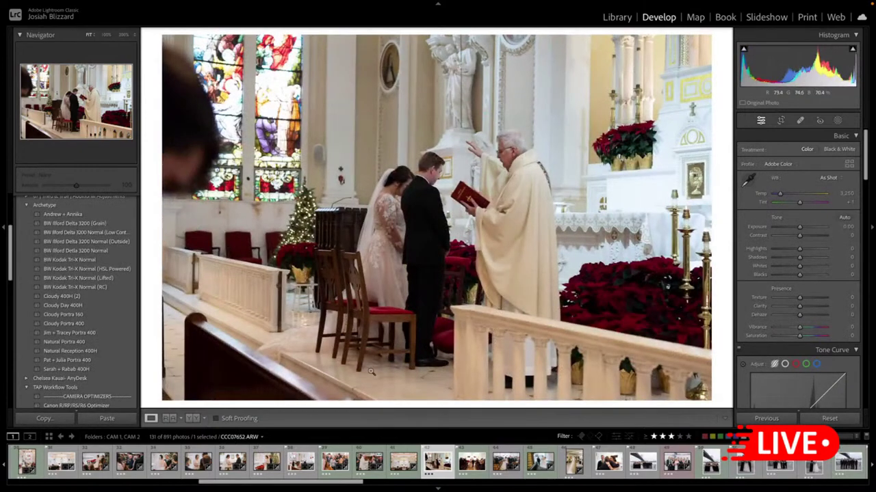
click(300, 463)
super+click(437, 463)
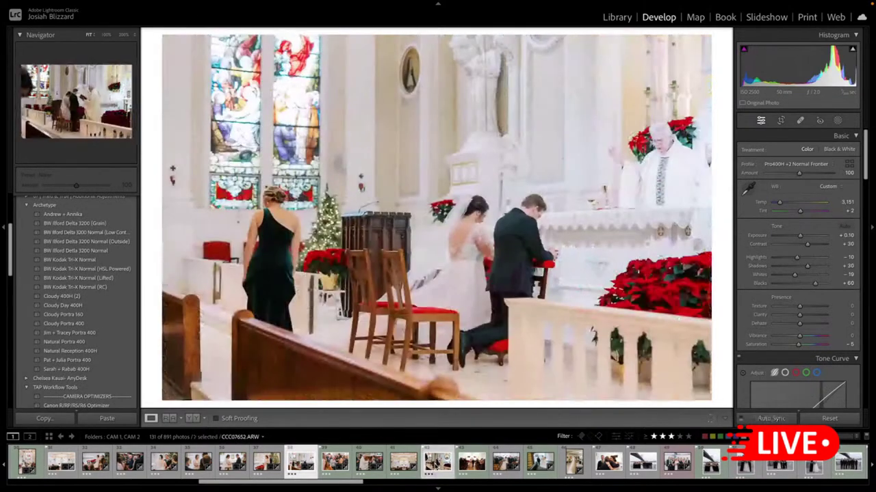
key(super+shift+s)
key(Return)
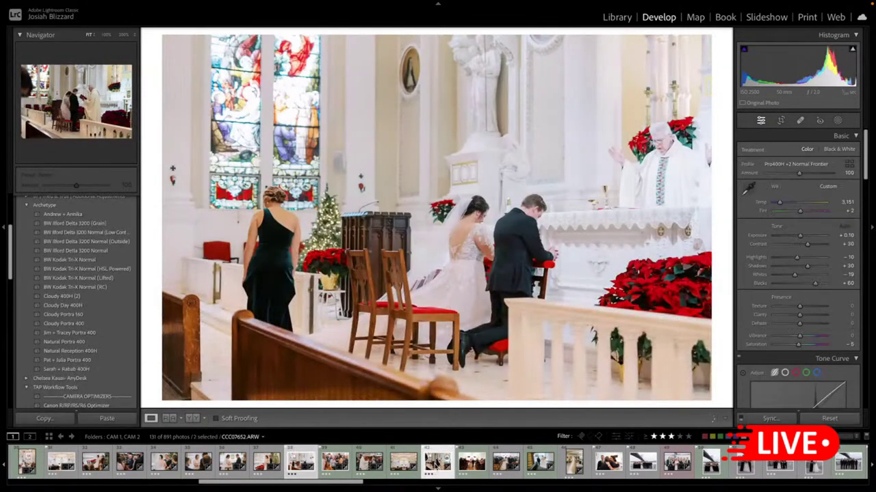
- Crop the blessing photo tighter around the couple and priest at the original aspect ratio, and set its shadows to +38
key(r)
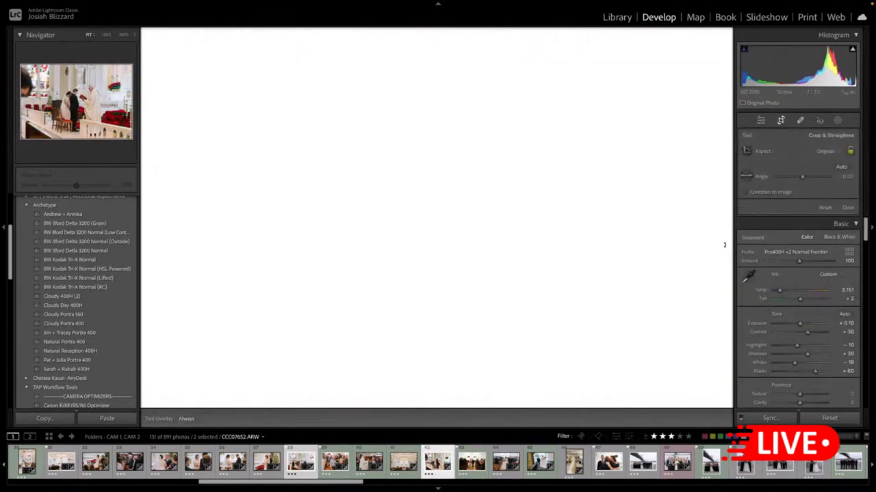
drag(507, 42, 507, 65)
drag(452, 174, 470, 174)
key(r)
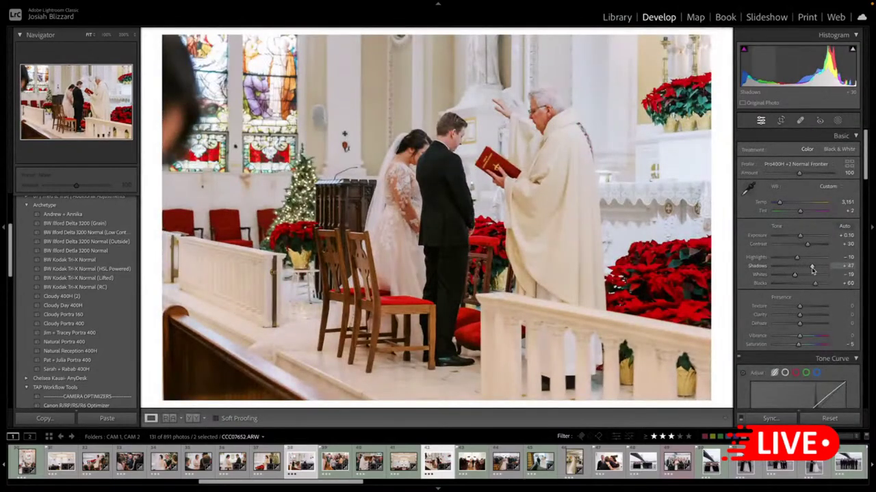
drag(808, 266, 809, 267)
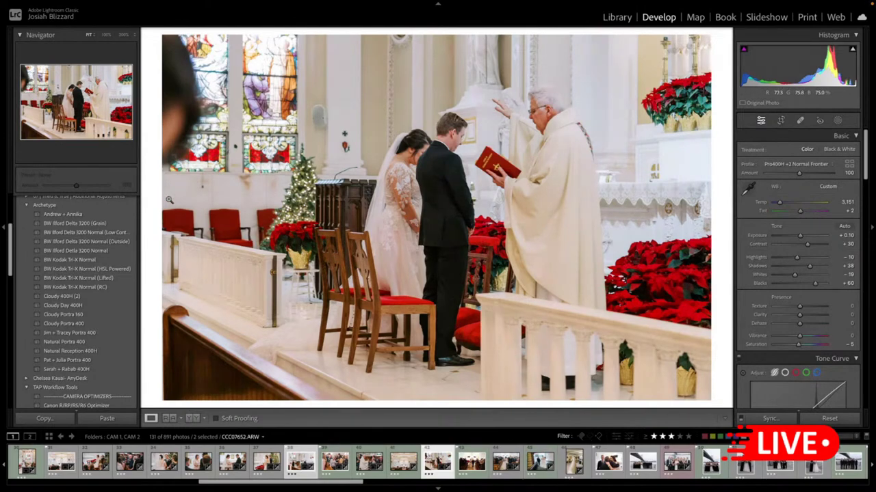
- Tighten the blessing photo's crop further to cut out the blurred head at its edge, and raise the blacks to +71
key(r)
drag(206, 198, 228, 197)
drag(396, 185, 396, 177)
key(Return)
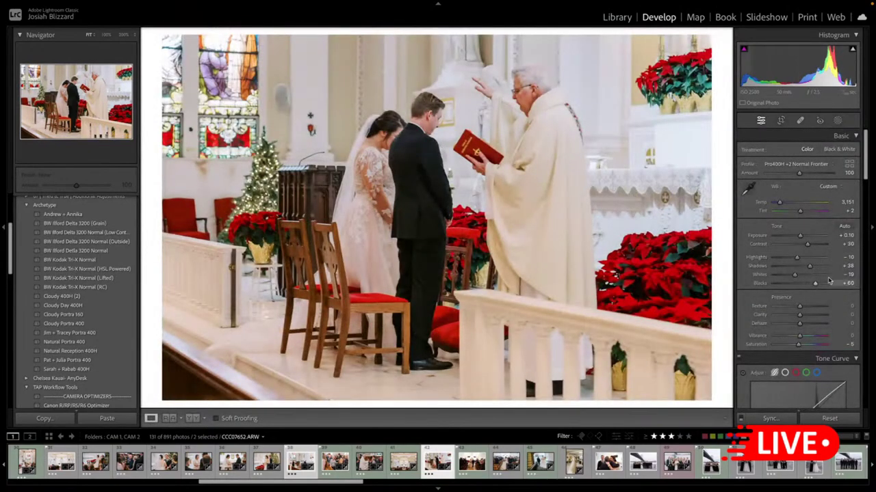
drag(814, 283, 816, 286)
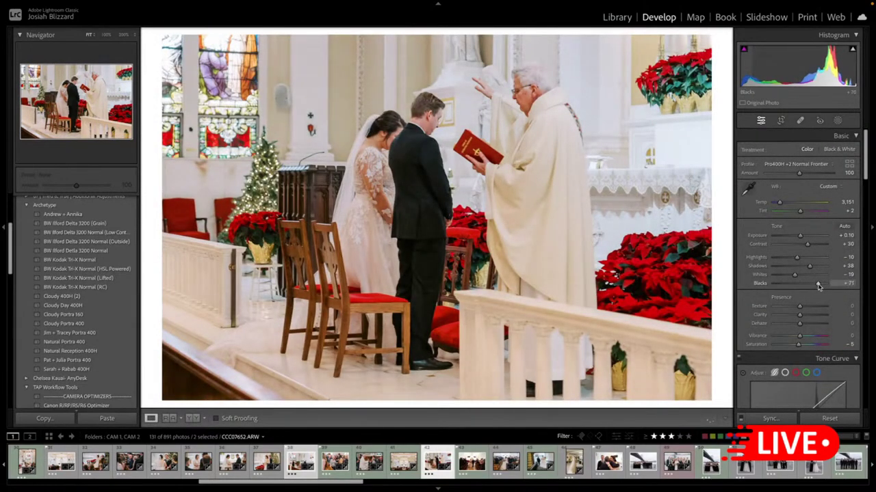
- Copy the develop settings from the edited photo of the couple walking the aisle and paste them onto the unedited aisle photo showing the altar
key(Right)
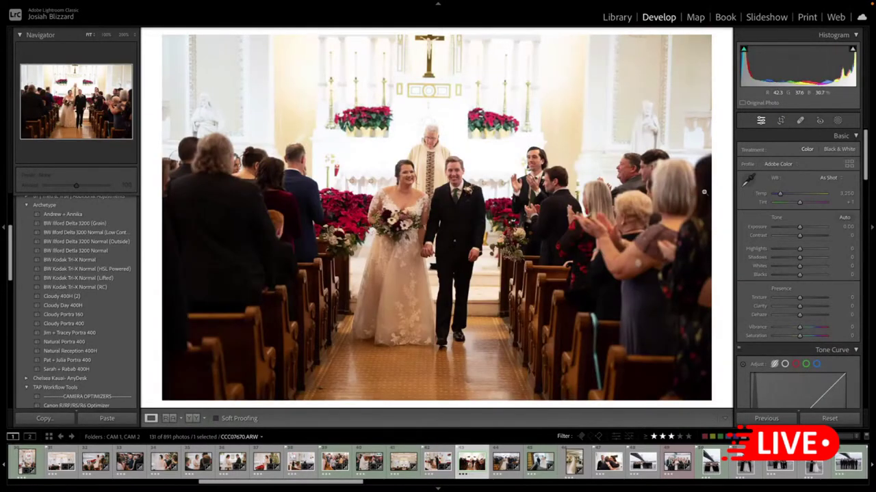
key(Right)
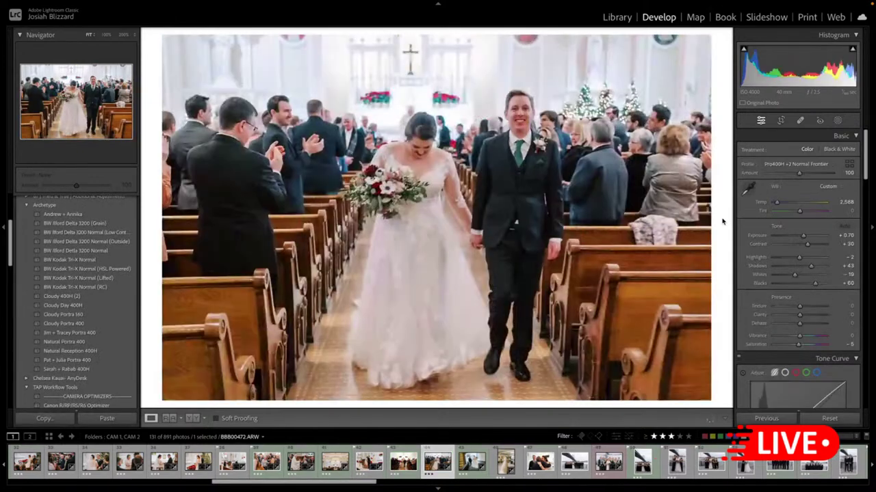
key(ctrl+shift+c)
key(Return)
key(Right)
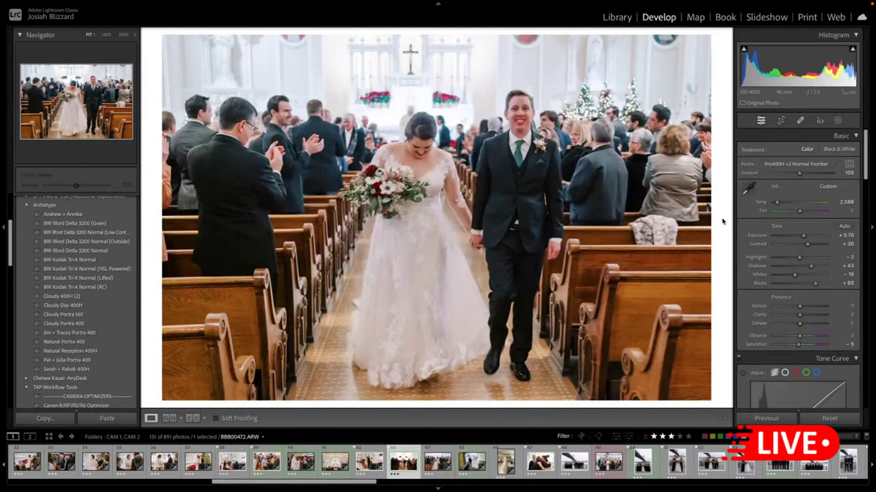
key(ctrl+shift+v)
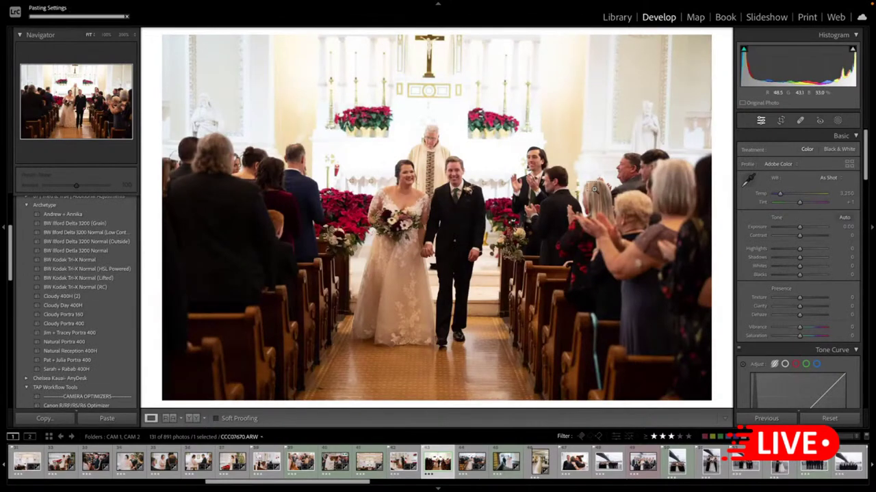
- Crop the newly pasted aisle photo tighter around the couple at the original aspect ratio with an angle of -0.71
key(r)
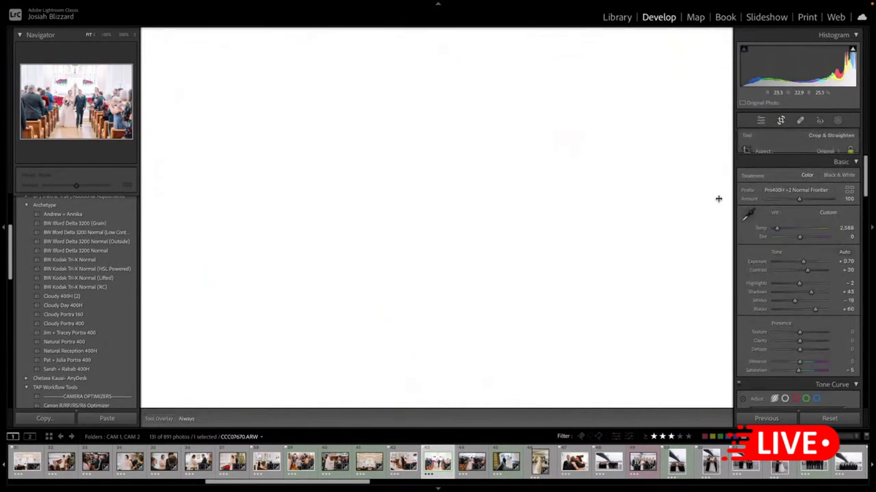
drag(717, 197, 674, 199)
drag(585, 214, 564, 217)
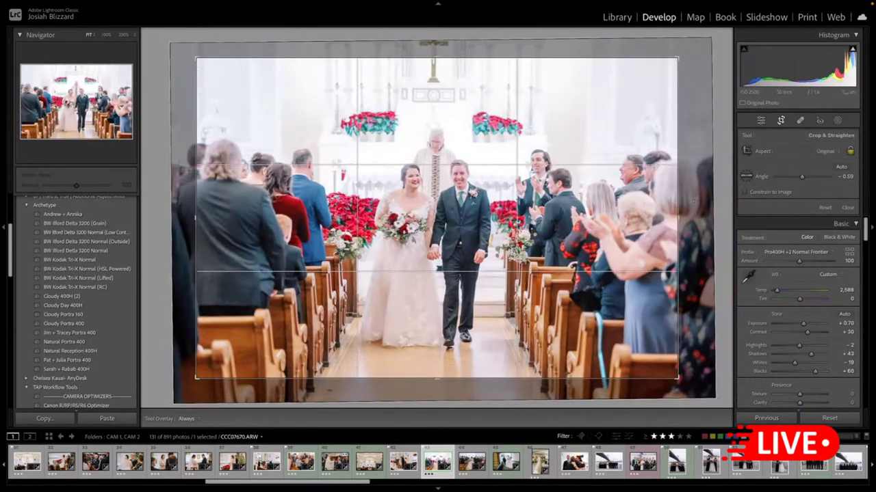
drag(697, 201, 697, 200)
drag(570, 230, 576, 230)
key(Return)
- Set the aisle photo's exposure to +0.60, highlights to -35, shadows to +19, whites to -34 and temperature to 2,738
drag(810, 267, 806, 268)
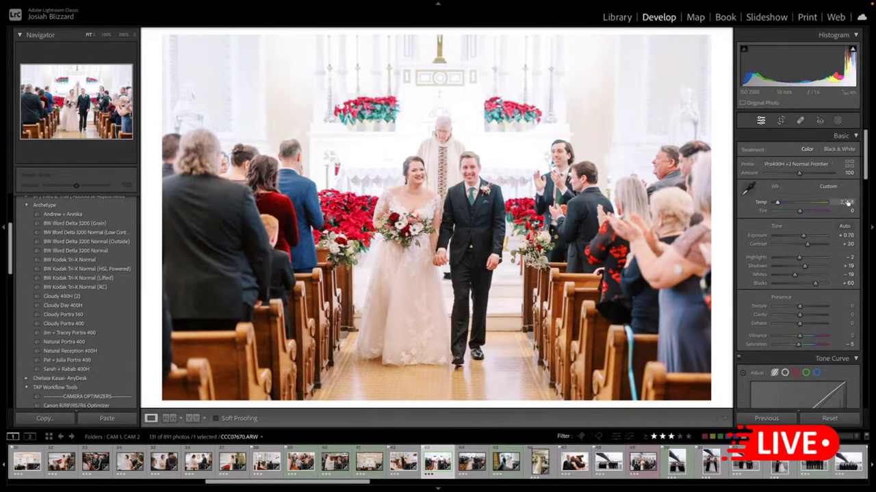
drag(784, 259, 791, 275)
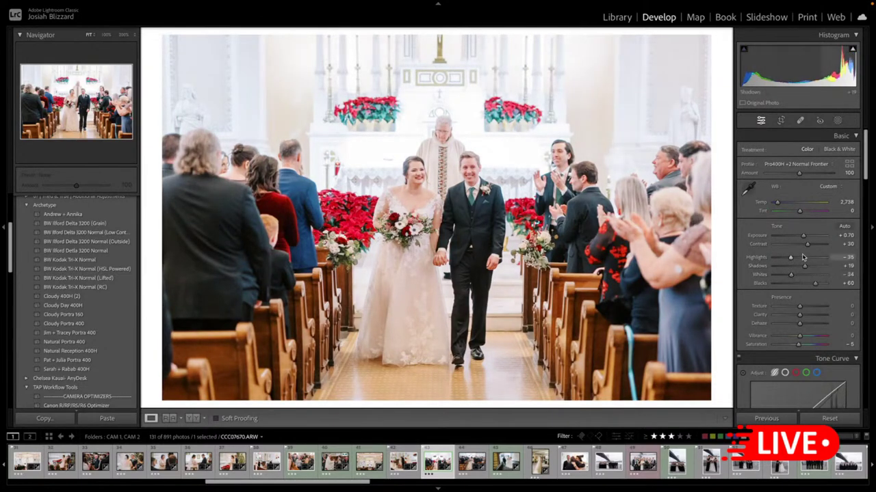
drag(804, 236, 804, 237)
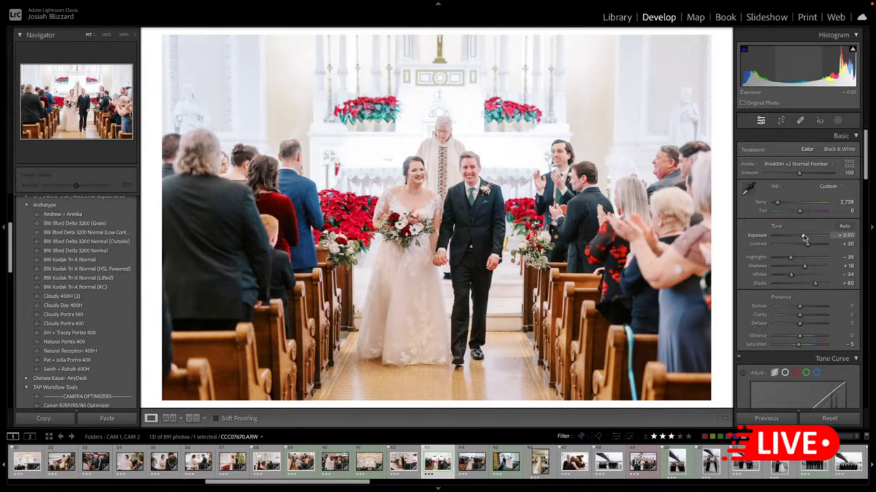
- Compare the aisle photo with its unedited version, checking the groom up close, and reposition the crop slightly
key(backslash)
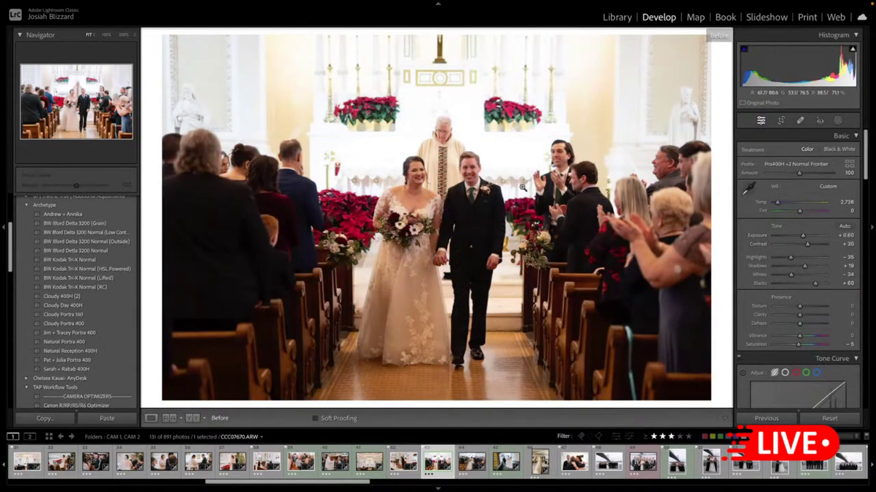
click(507, 155)
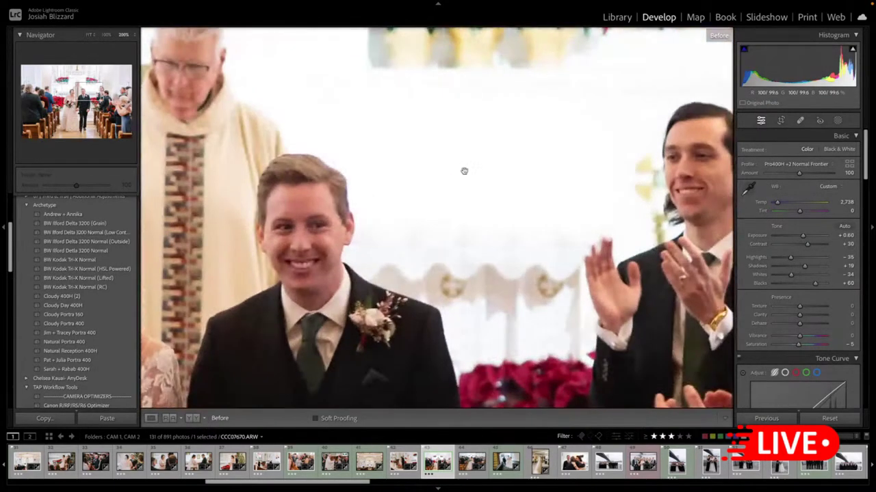
click(493, 182)
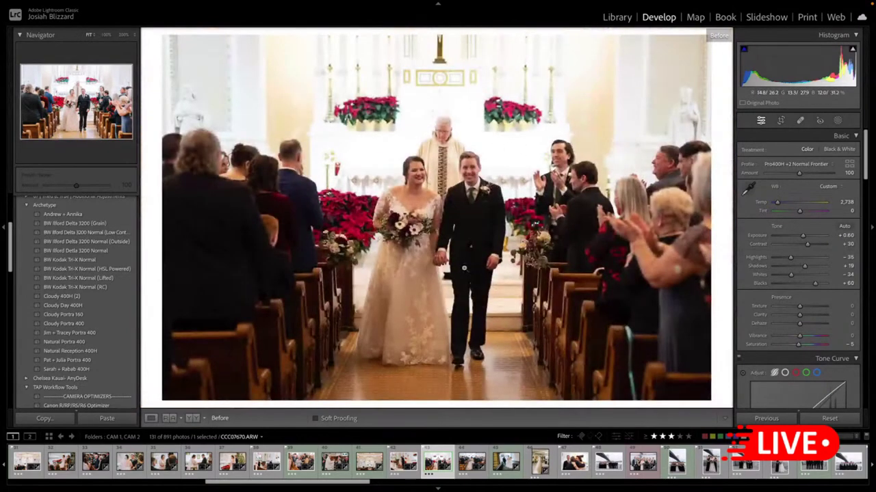
key(backslash)
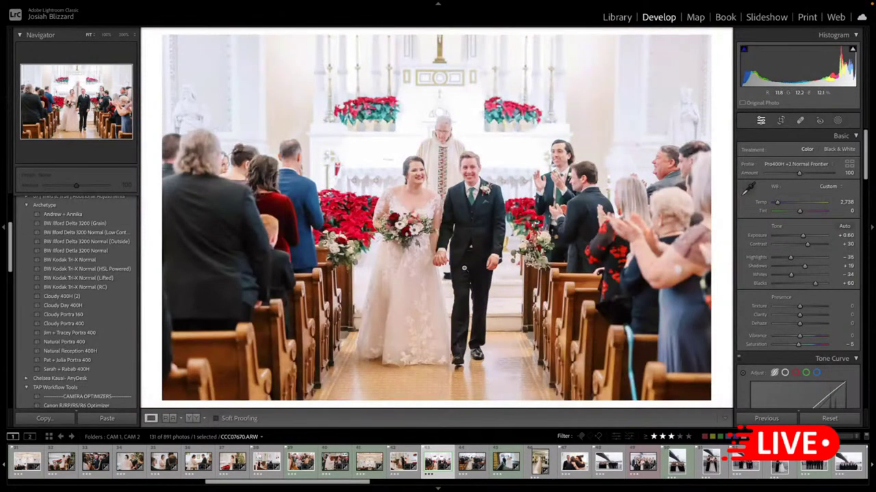
key(r)
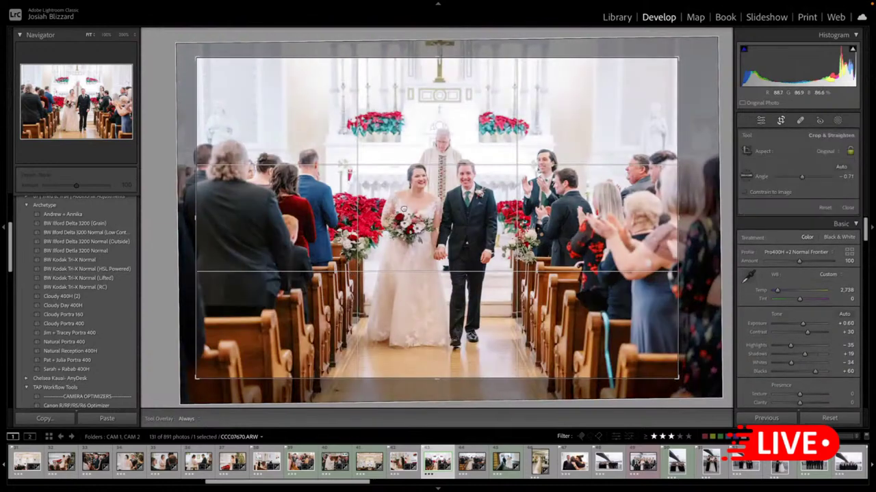
key(Return)
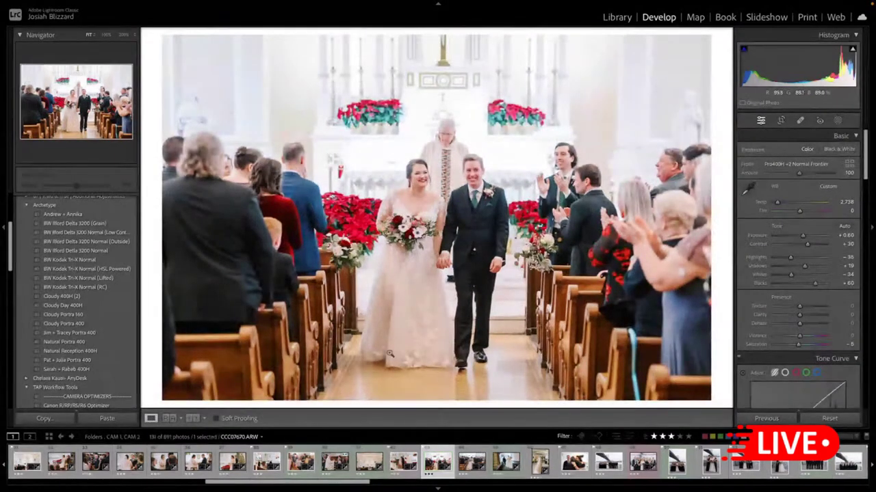
- Paste the copied develop settings onto the photo of the bride hugging a guest and crop it slightly tighter
scroll(575, 461, right, 1)
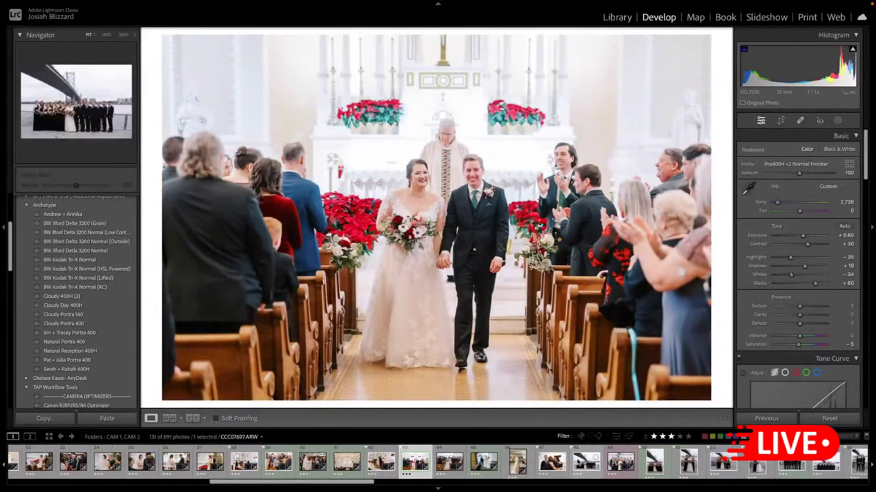
click(551, 463)
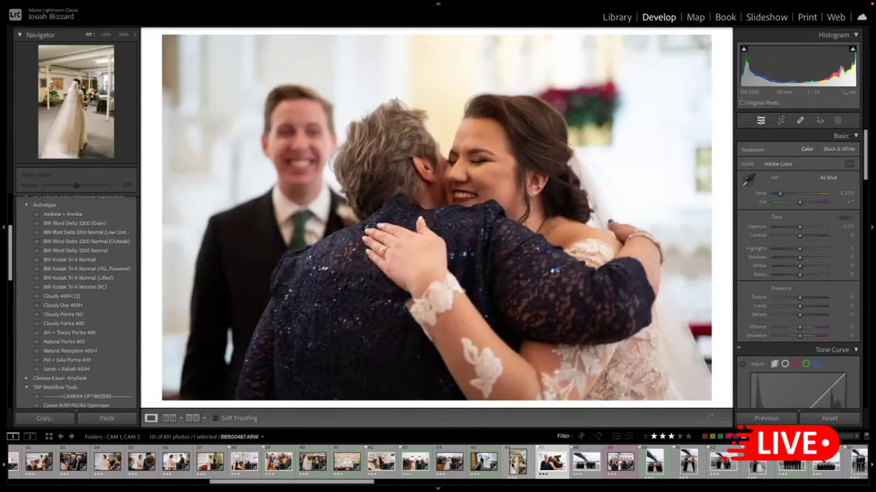
click(517, 462)
click(552, 463)
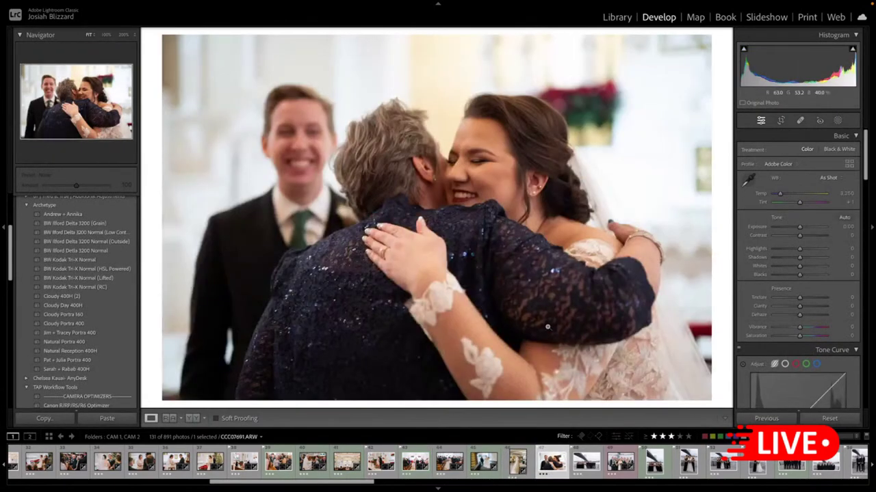
key(ctrl+shift+v)
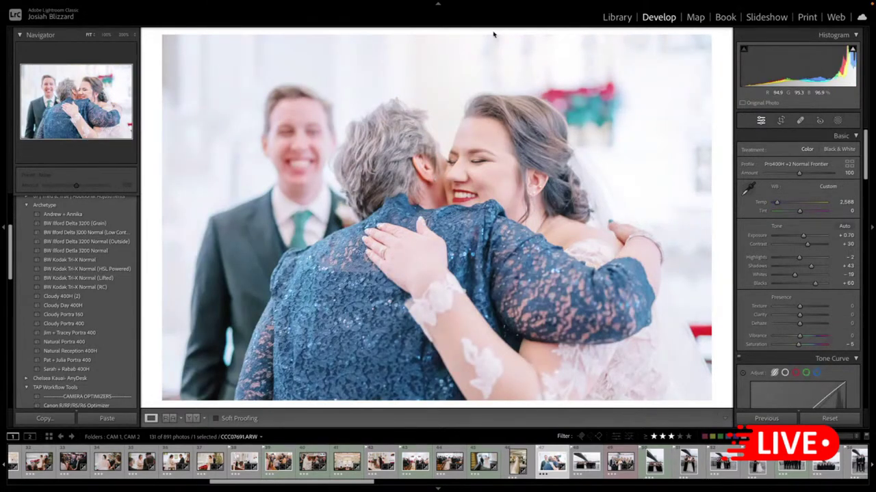
key(r)
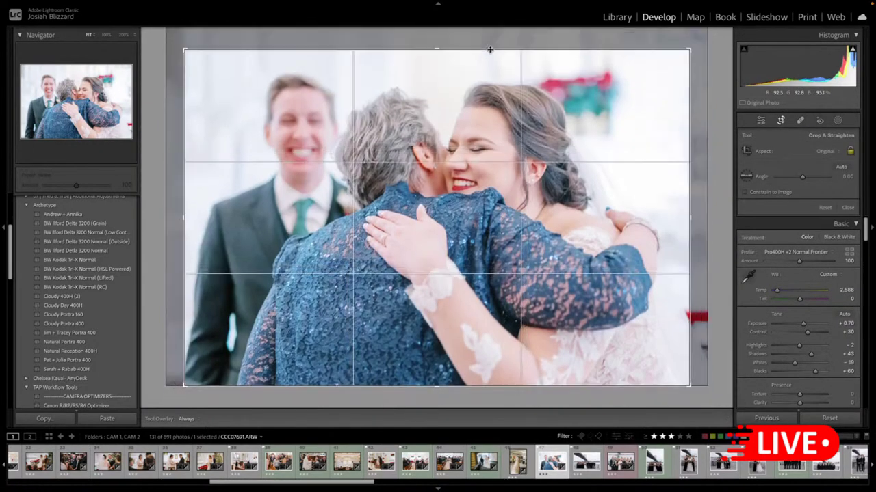
key(r)
- Set the hug photo's exposure to +0.20, temperature to 2,938, highlights to -15 and shadows to +38
key(minus)
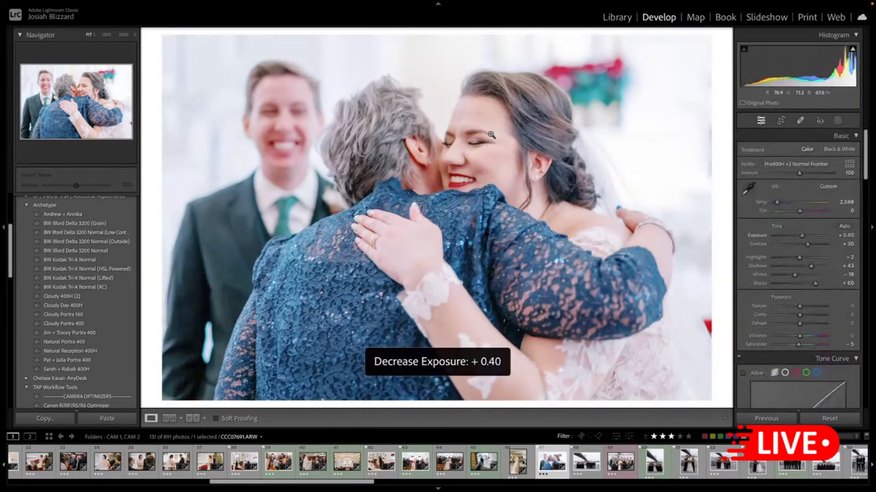
key(minus)
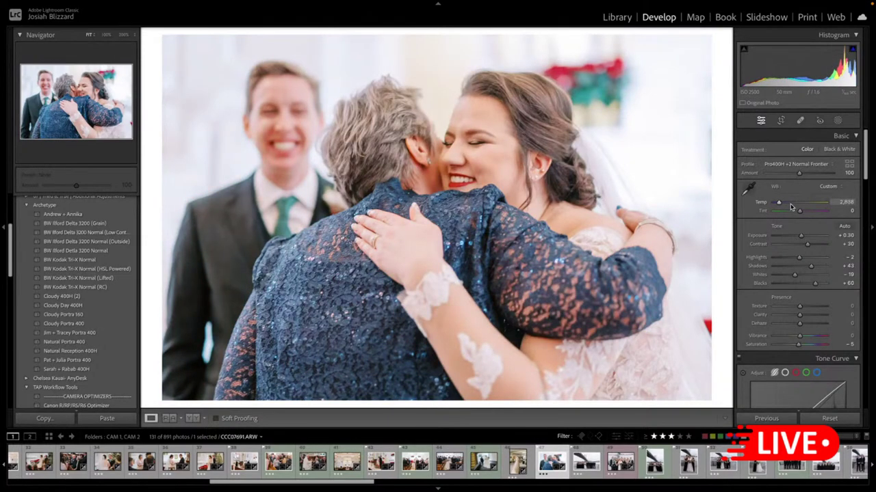
key(Down)
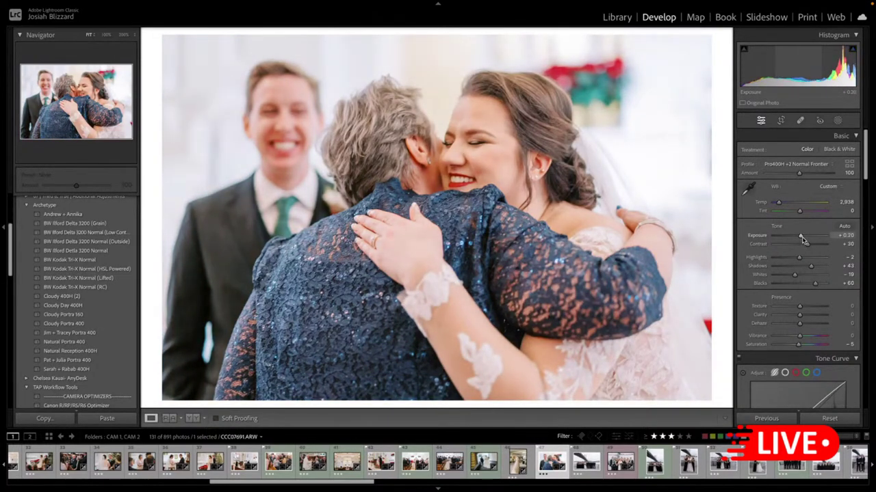
drag(811, 266, 796, 258)
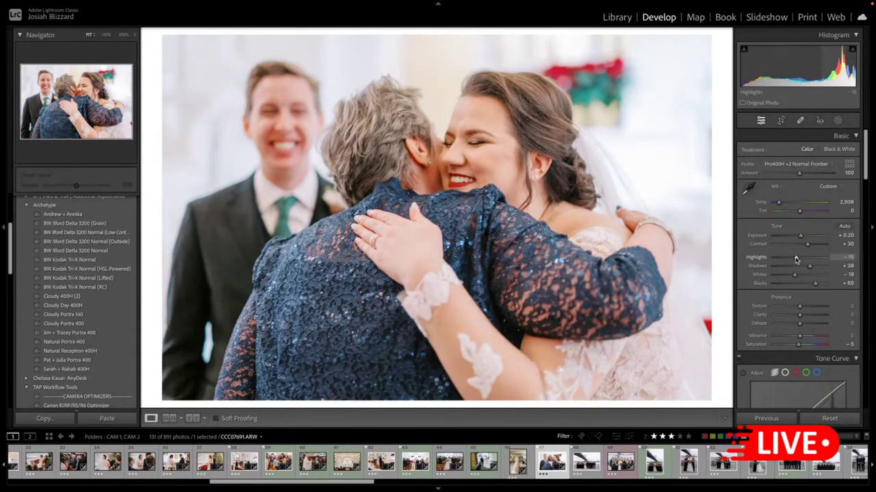
- Copy the develop settings from the edited waterfront group photo and paste them onto the wide wedding party photo under the bridge
key(Right)
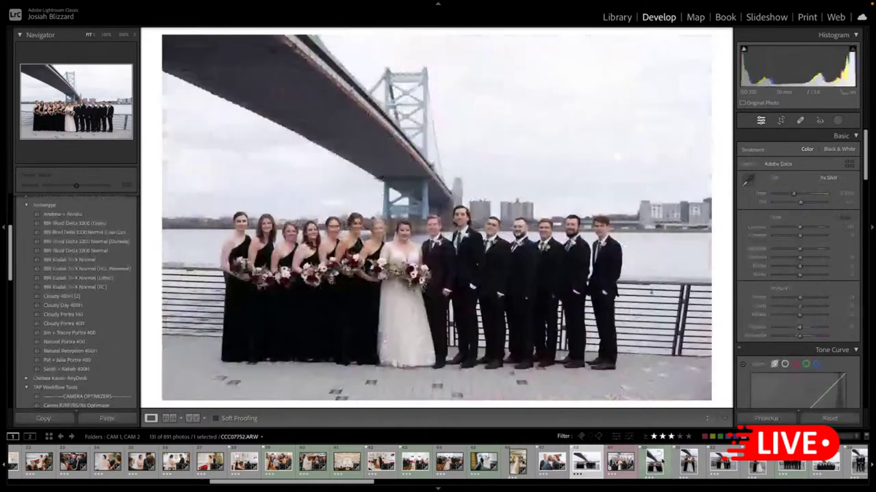
key(Right)
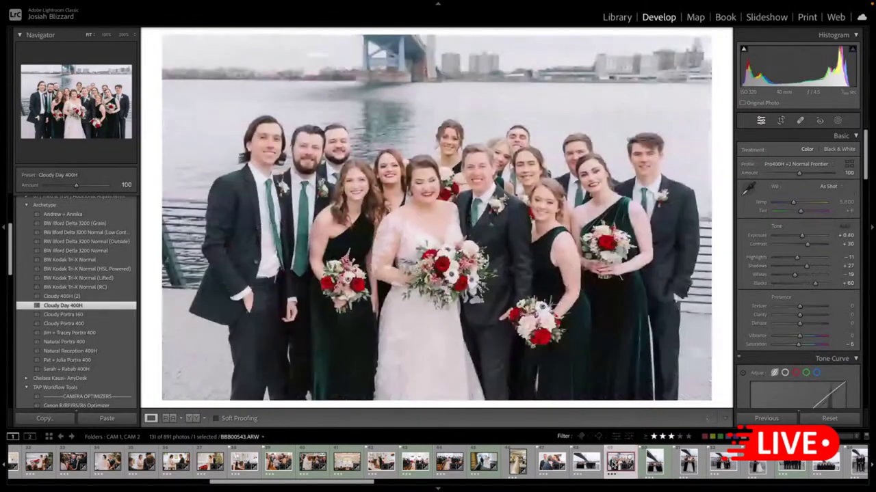
key(ctrl+shift+c)
key(Return)
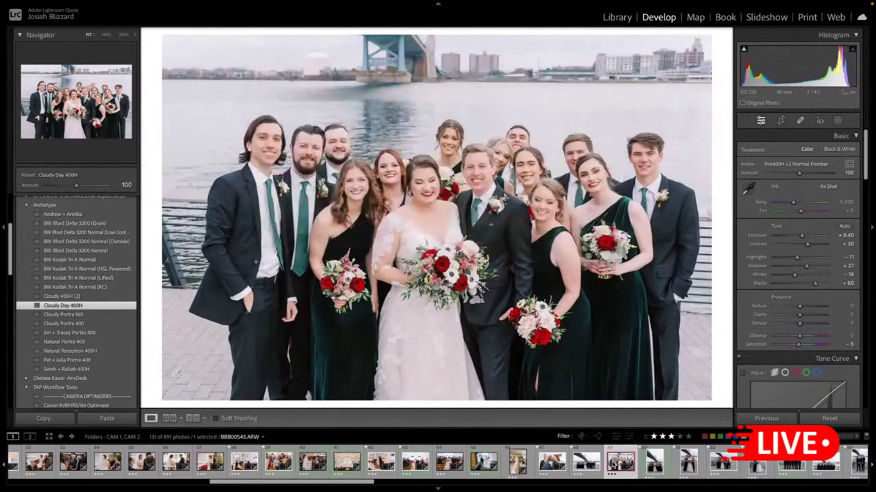
key(Left)
key(ctrl+shift+v)
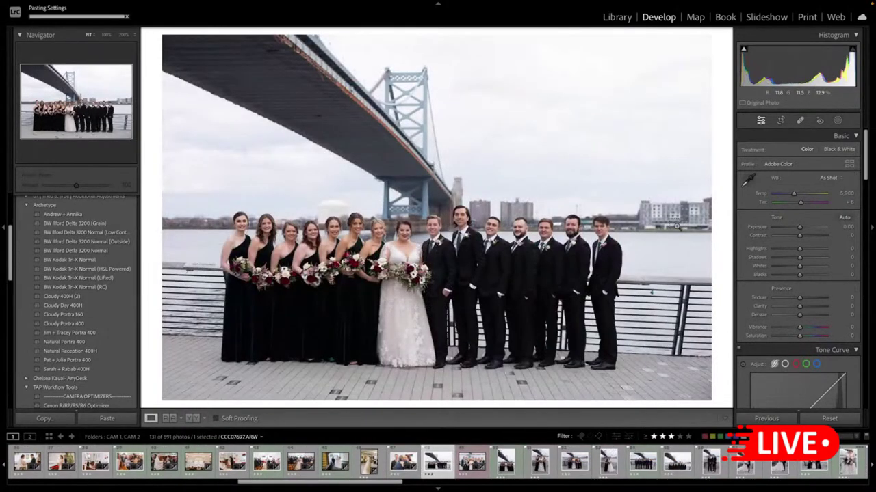
- Crop the wide wedding party photo slightly tighter at the original aspect ratio and compare it with its unedited version
key(r)
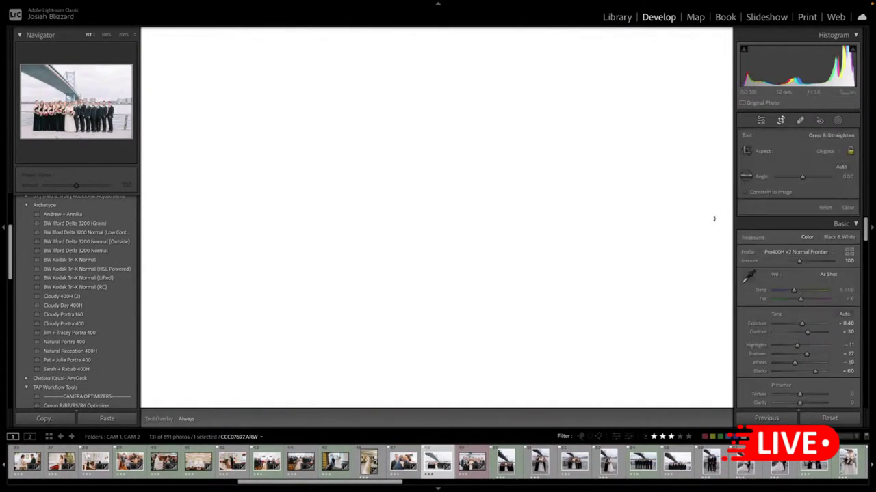
drag(702, 221, 691, 221)
key(Return)
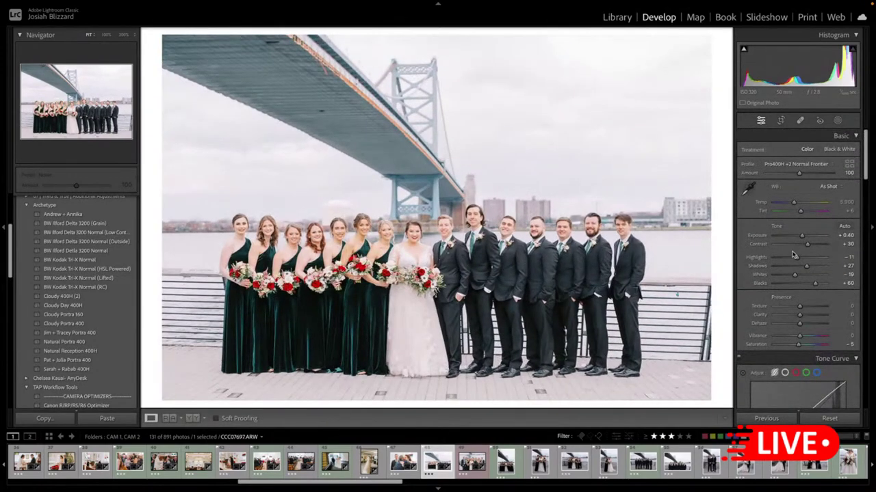
key(backslash)
key(backslash)
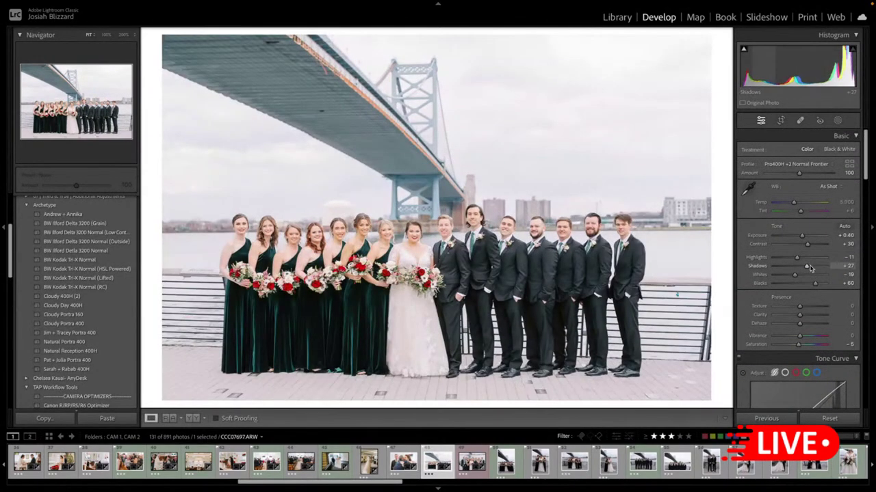
- Set the wedding party photo's exposure to +0.50, highlights to -66, shadows to +9, whites to -40 and blacks to +75
drag(805, 266, 803, 267)
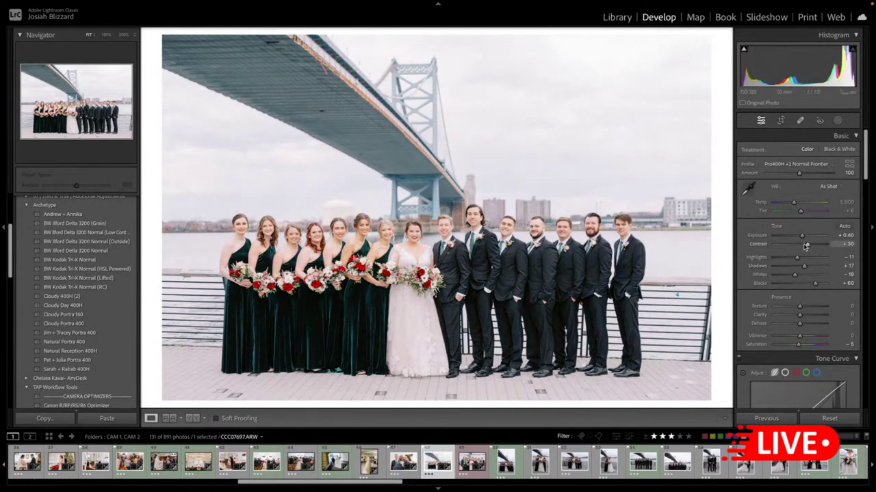
key(equal)
key(equal)
click(782, 258)
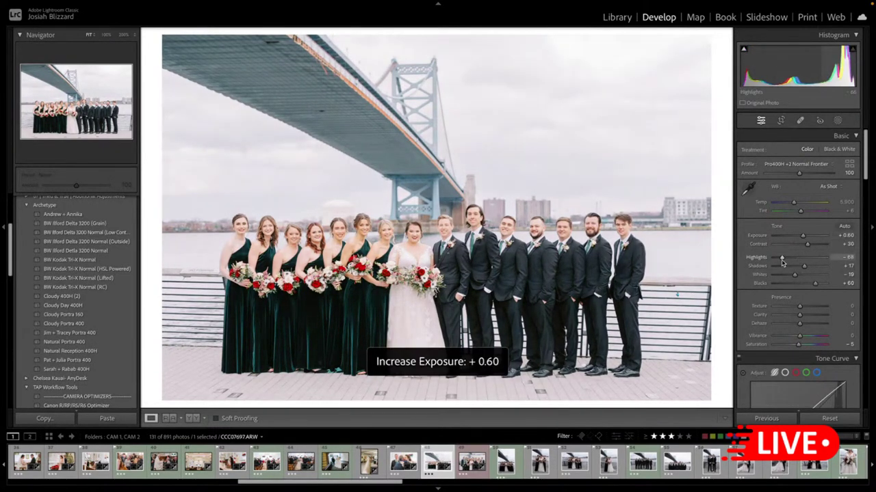
key(minus)
key(minus)
key(equal)
drag(786, 274, 819, 284)
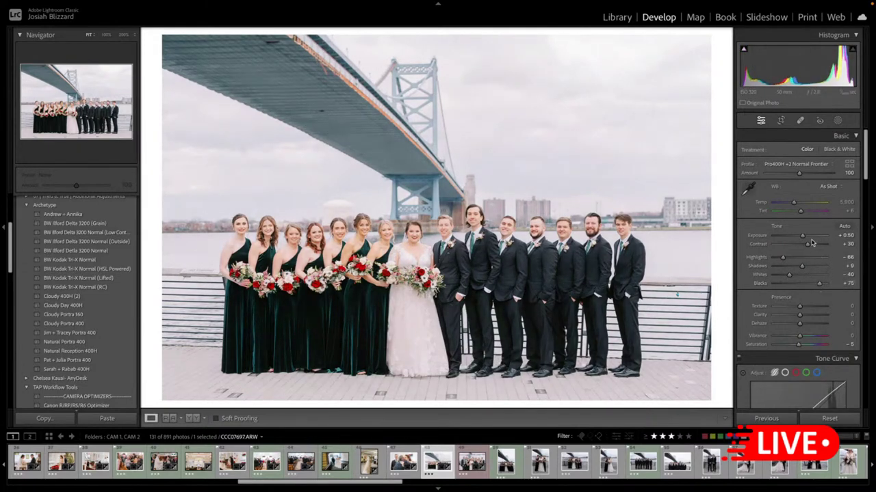
- Set the wedding party photo's contrast to +20, shadows to +14 and exposure to +0.40, comparing it with the unedited version
drag(806, 244, 803, 268)
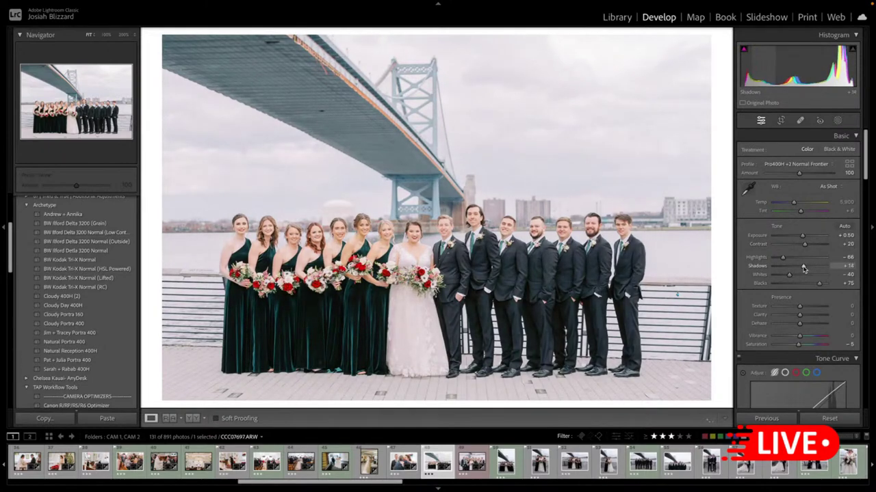
key(backslash)
key(backslash)
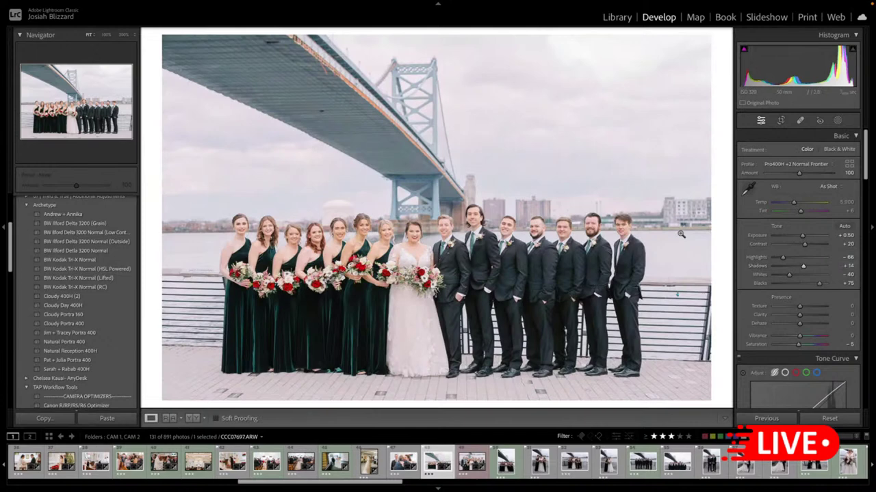
key(minus)
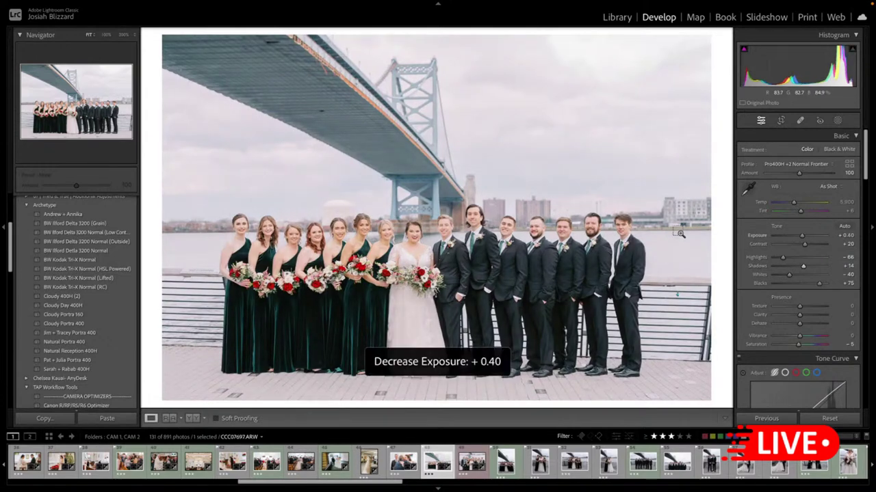
- Copy the wedding party photo's develop settings and paste them onto the vertical photo of the bride with all her bridesmaids
key(ctrl+shift+c)
key(Return)
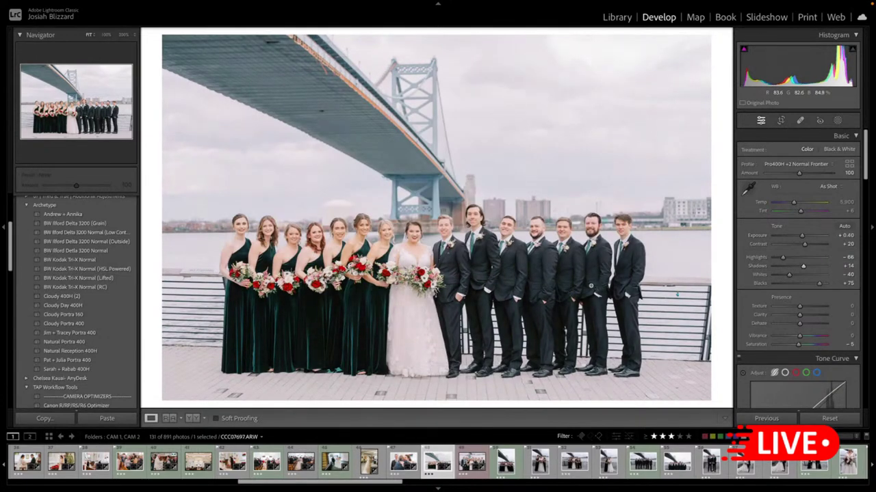
key(Right)
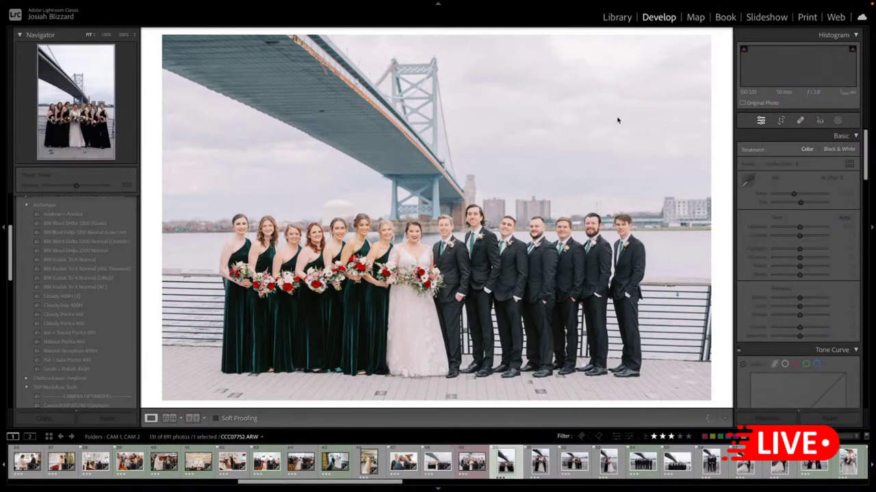
key(ctrl+shift+v)
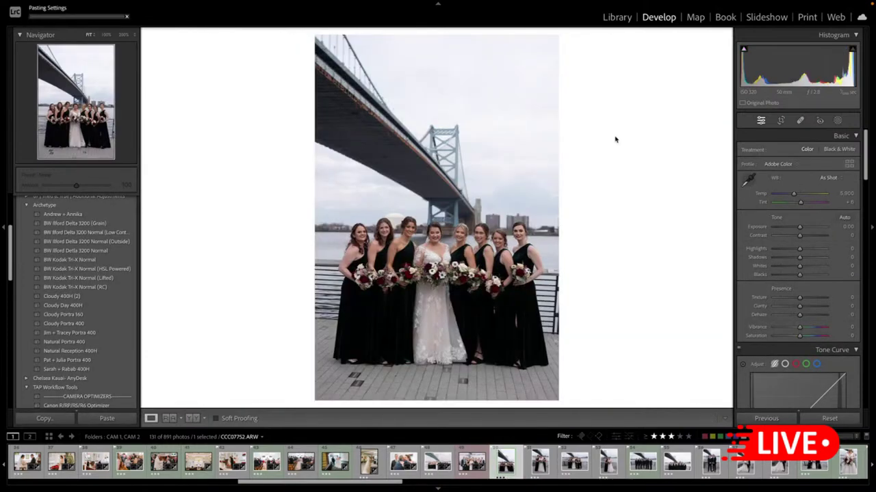
- Straighten the bridesmaids photo's crop to an angle of -1.89 and check the bride up close
key(r)
drag(575, 215, 582, 194)
key(Return)
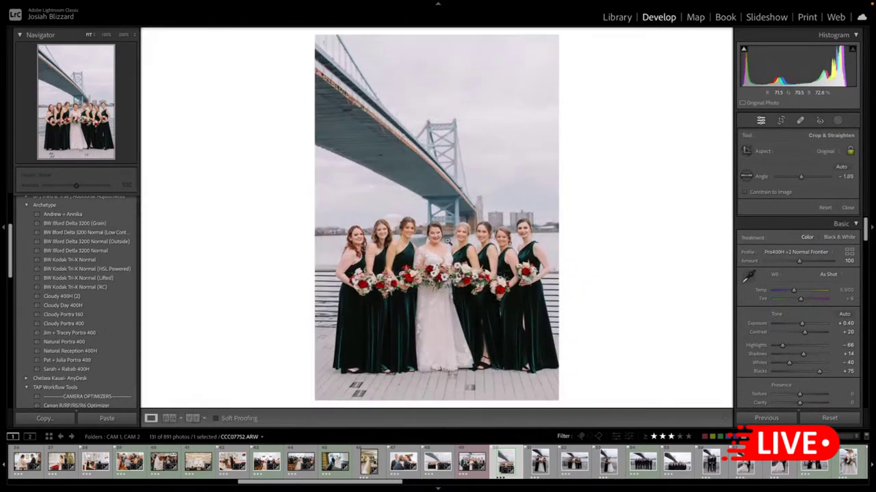
click(430, 237)
click(455, 279)
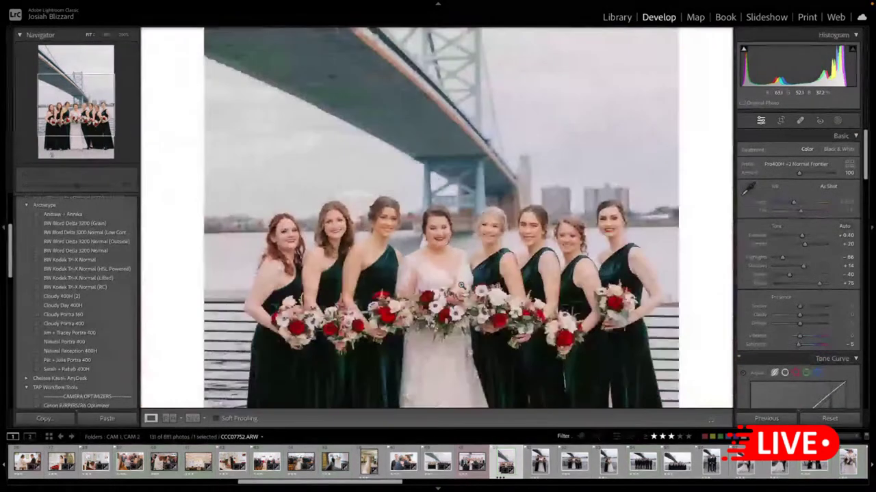
click(461, 286)
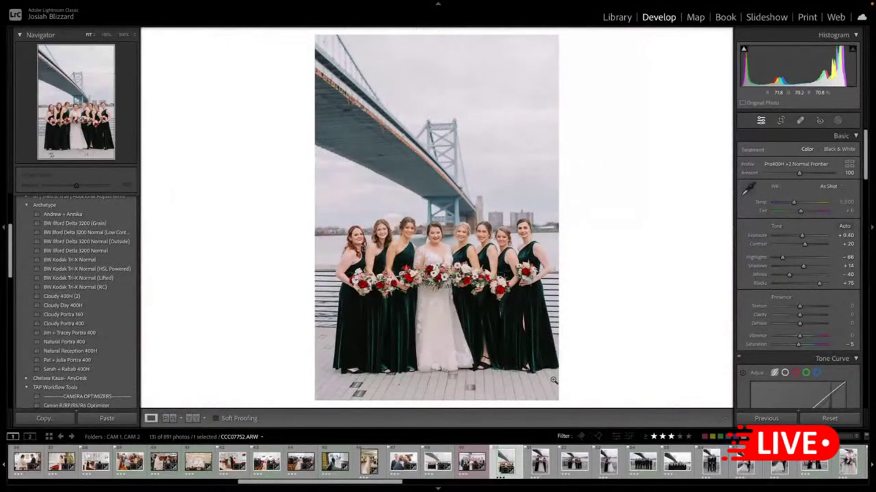
- Label the bridesmaids photo red, set its shadows to +28 and compare it with the unedited version
key(6)
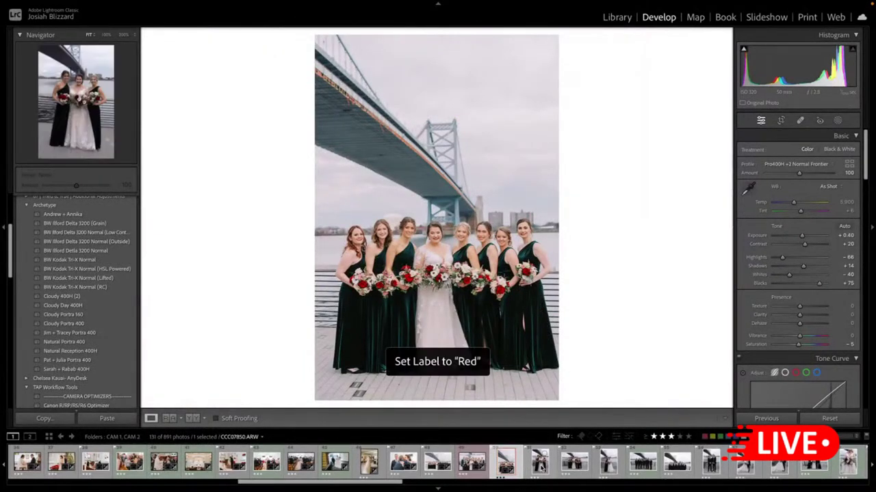
click(807, 266)
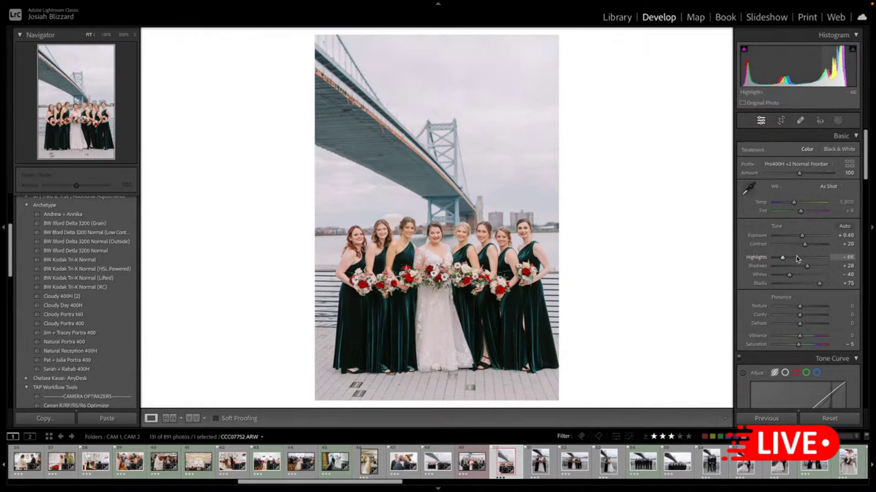
key(backslash)
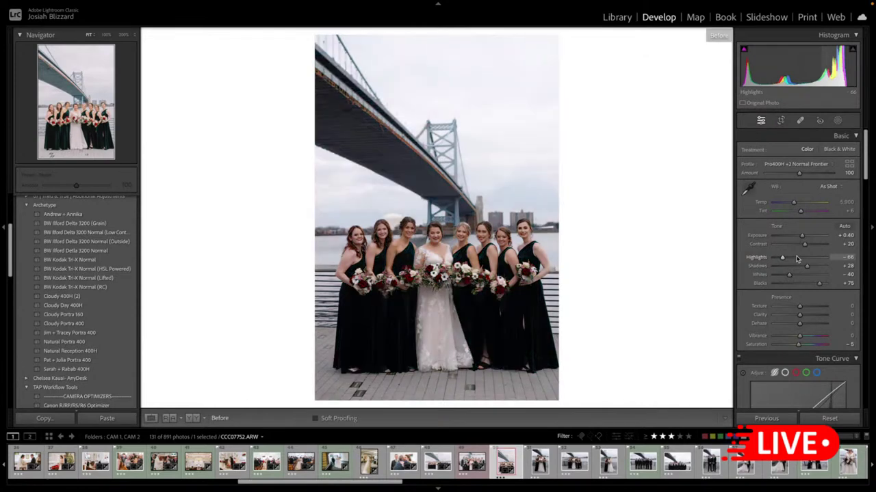
key(backslash)
- Copy the bridesmaids photo's develop settings and paste them onto the vertical photo of the bride with two bridesmaids
key(ctrl+shift+c)
key(Return)
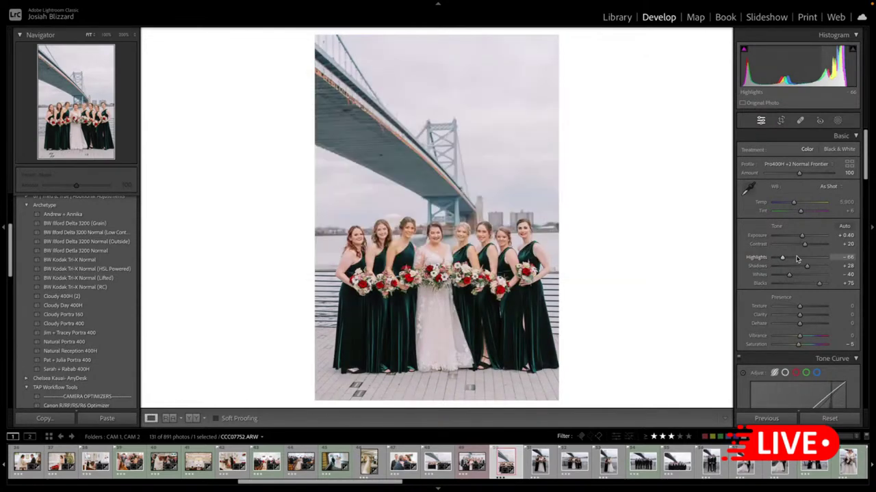
key(Right)
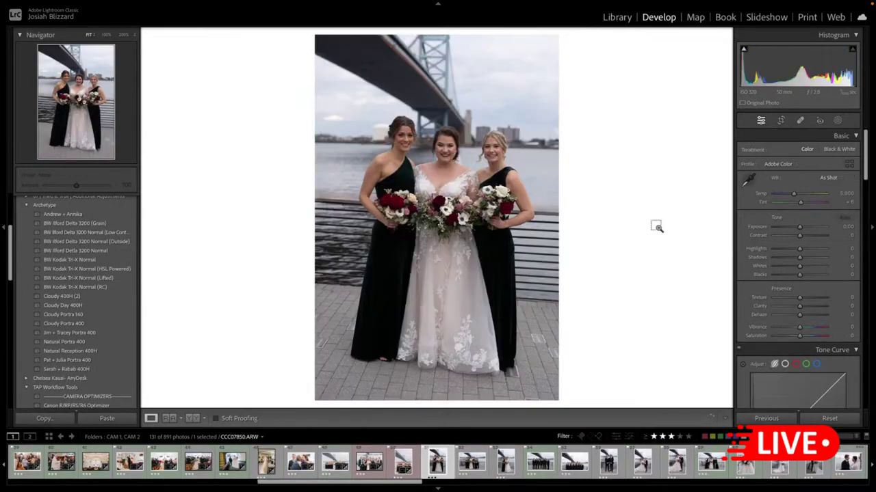
key(ctrl+shift+v)
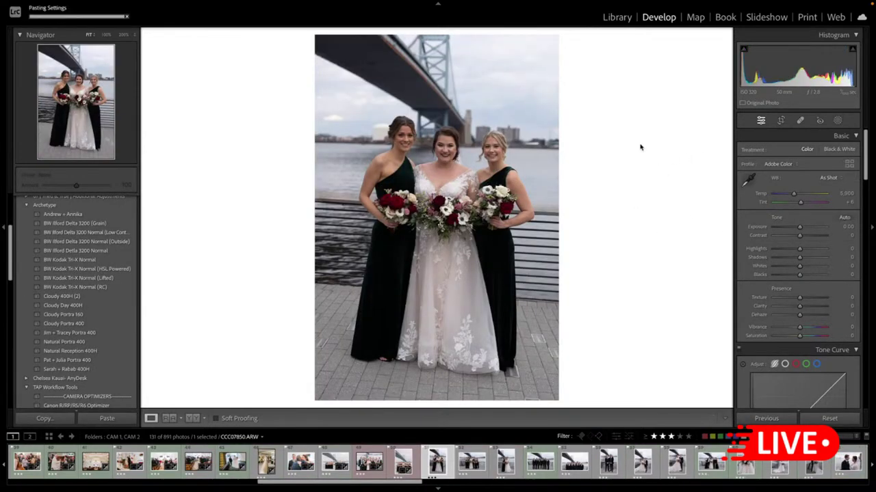
- Straighten the photo of the bride with two bridesmaids by rotating its crop slightly
key(r)
drag(641, 147, 636, 139)
key(r)
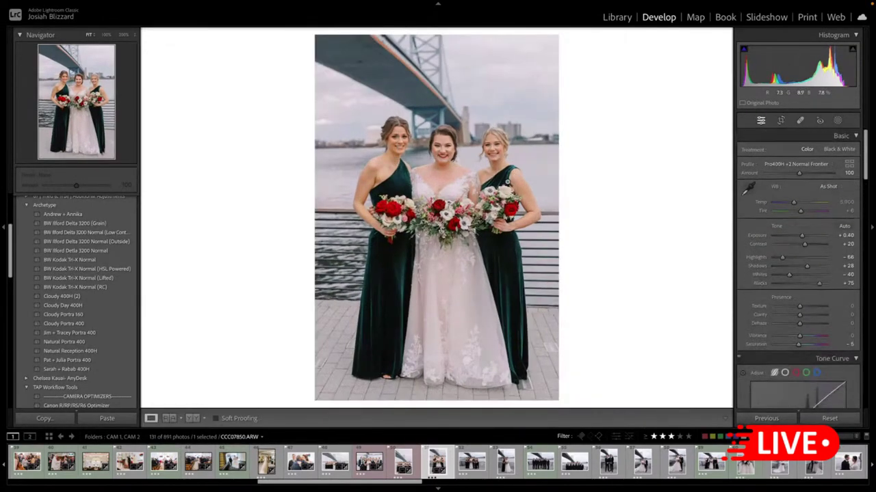
- Set the exposure to +0.70 and the temperature to 5,700 on the bride with two bridesmaids photo and copy its develop settings
key(equal)
key(equal)
key(equal)
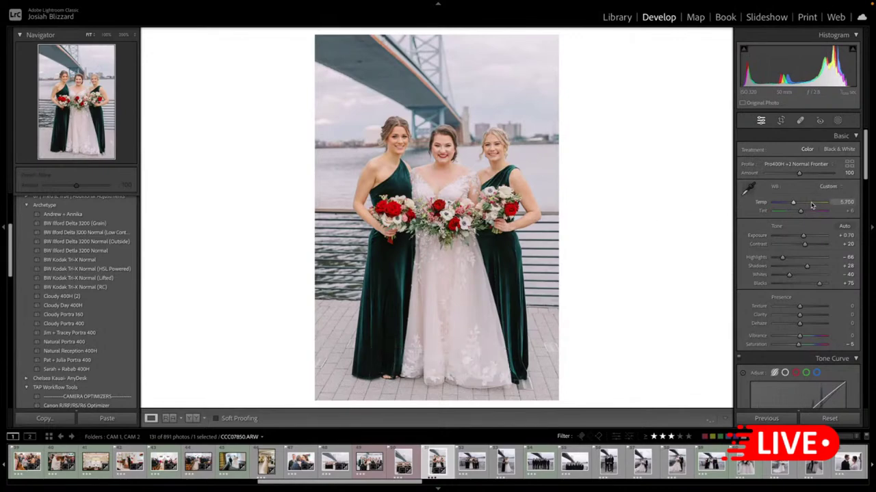
key(ctrl+shift+c)
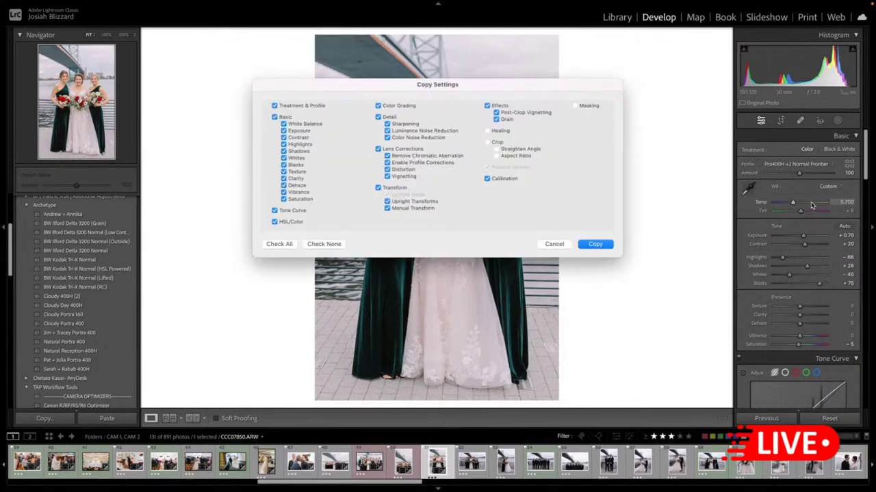
click(596, 244)
- Paste the copied settings onto the photo of the bride with five bridesmaids, and straighten its crop to -1.38
key(Right)
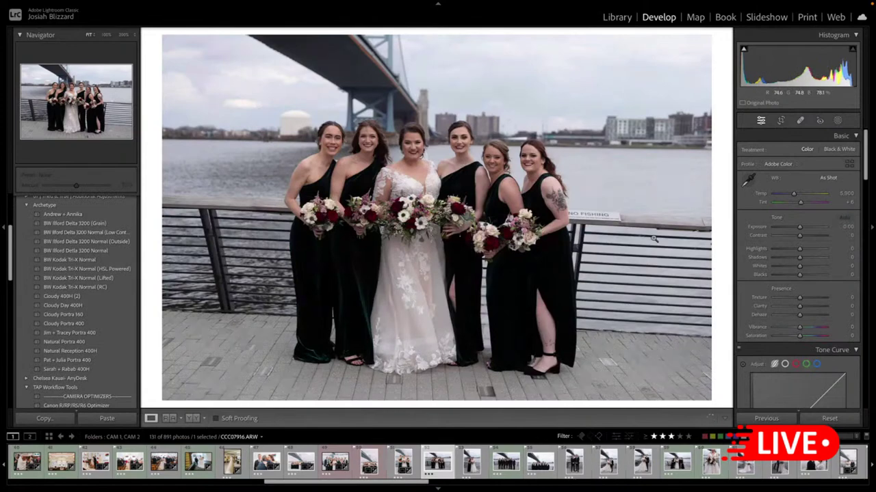
key(ctrl+shift+v)
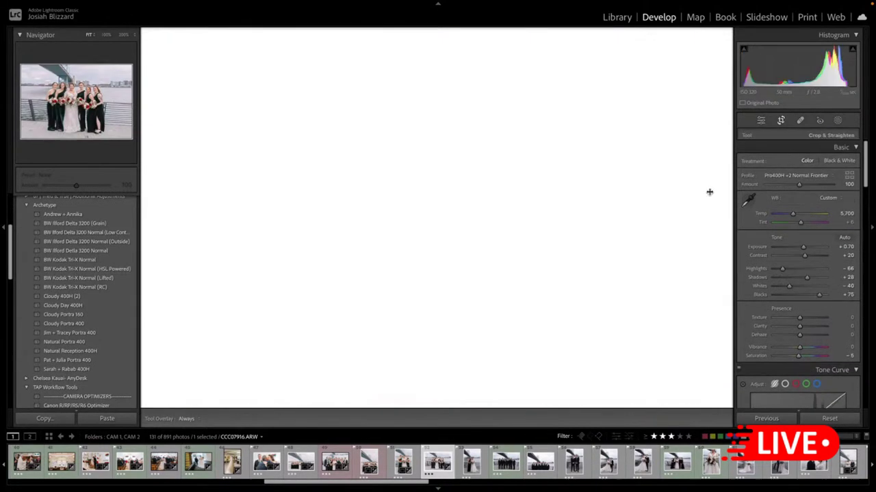
key(r)
drag(719, 201, 677, 216)
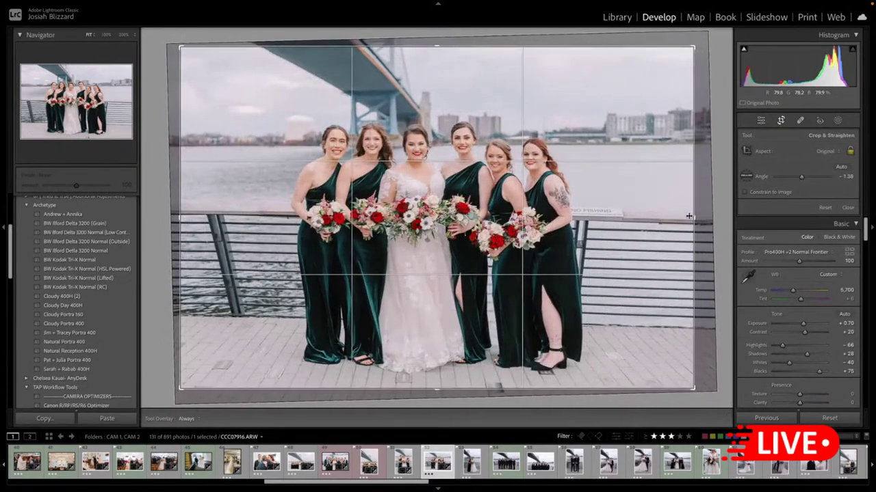
drag(528, 227, 528, 230)
key(Return)
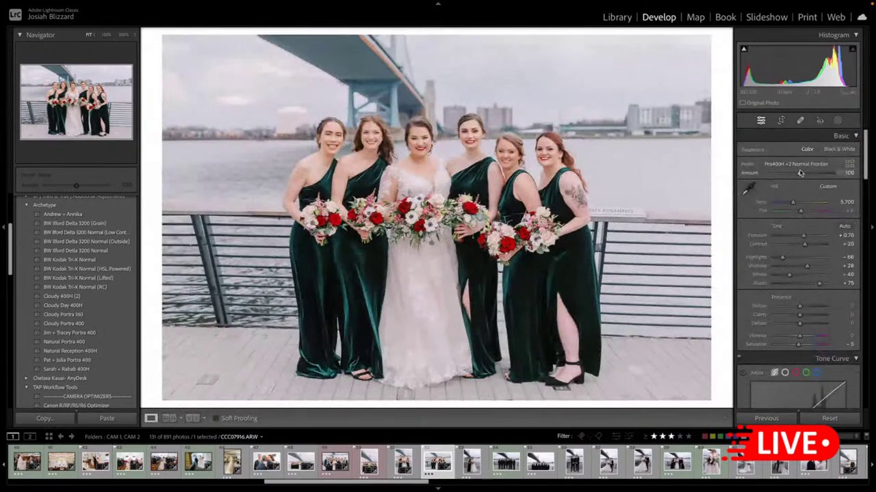
- Paste the copied settings onto the vertical photo of the bride with one bridesmaid and straighten its crop to -0.84
key(Right)
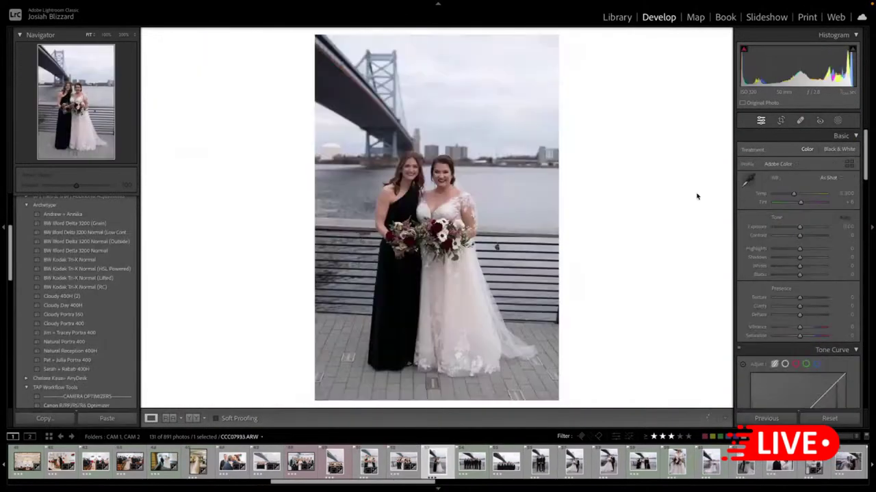
key(ctrl+shift+v)
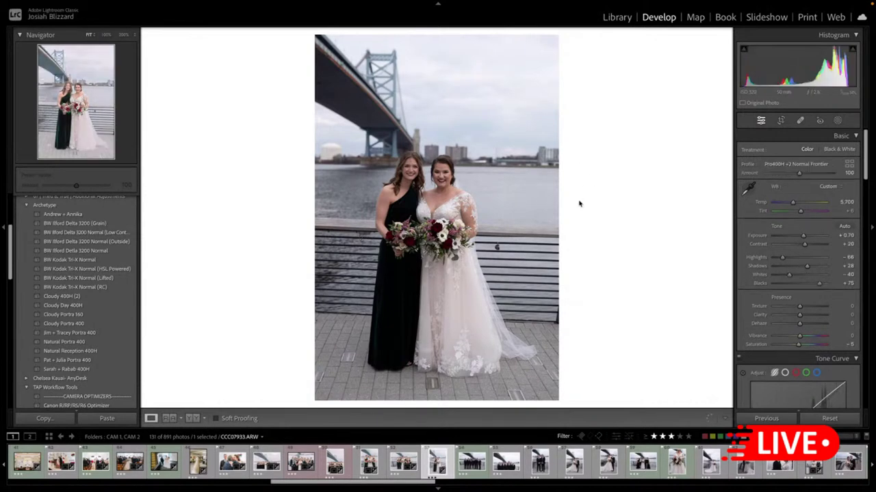
key(r)
drag(598, 188, 597, 190)
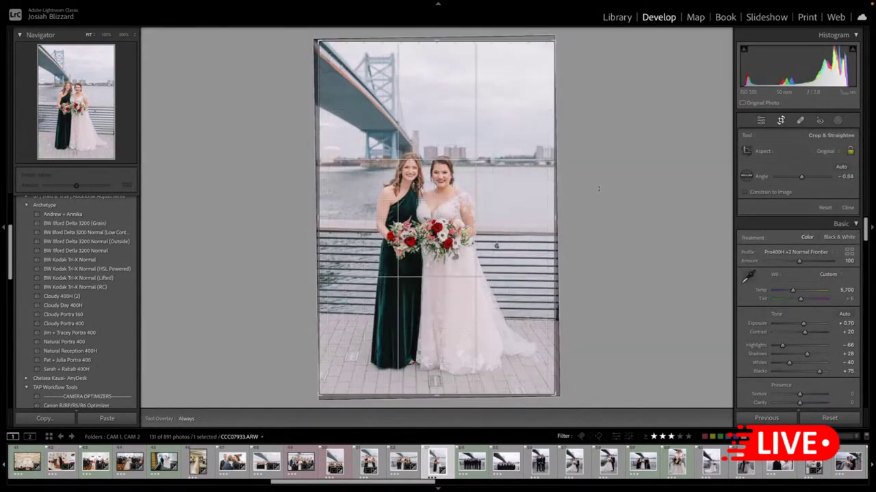
double_click(454, 221)
- Paste the copied settings onto the full-length groomsmen lineup photo and tighten its crop around the men
key(Right)
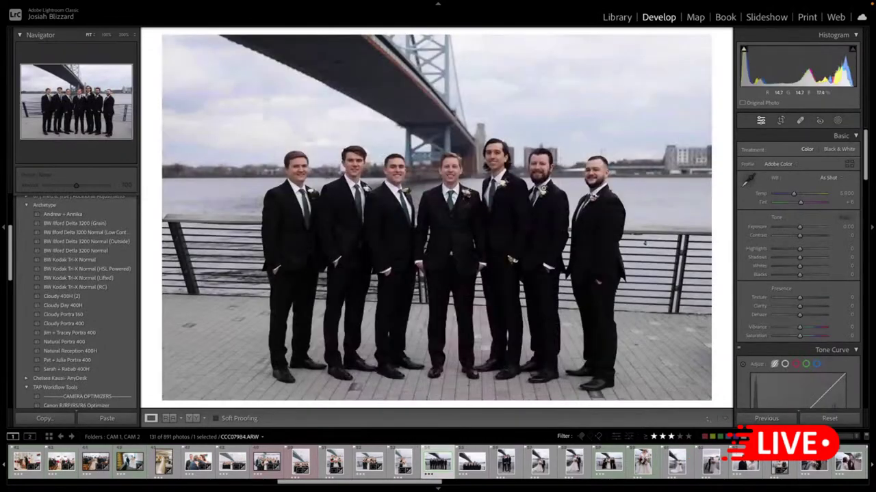
key(ctrl+shift+v)
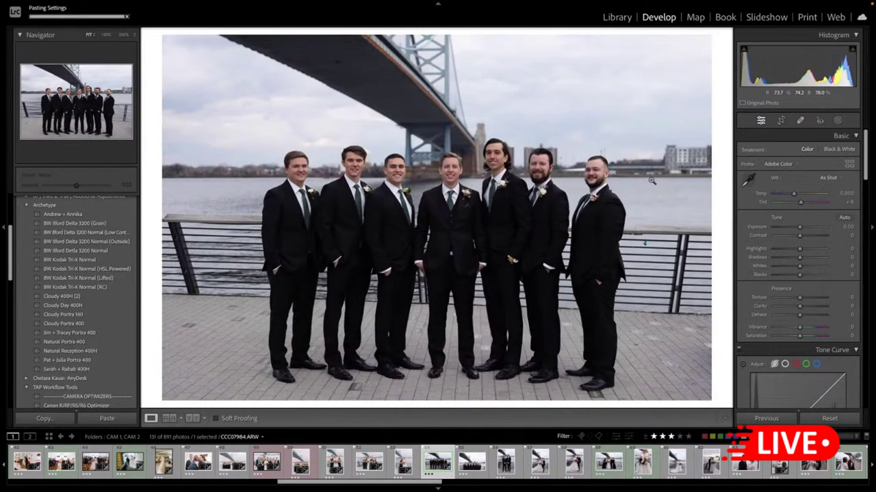
key(r)
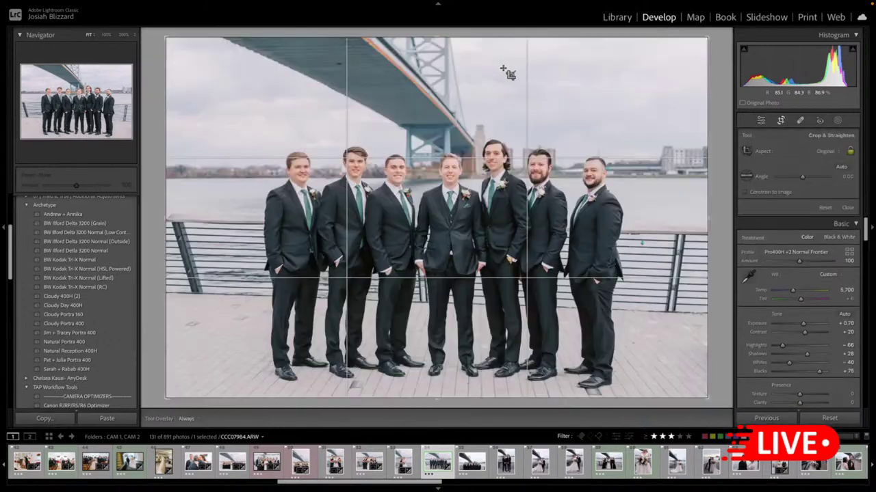
mouse_move(486, 31)
mouse_down()
mouse_move(485, 49)
mouse_move(482, 43)
mouse_up()
key(Return)
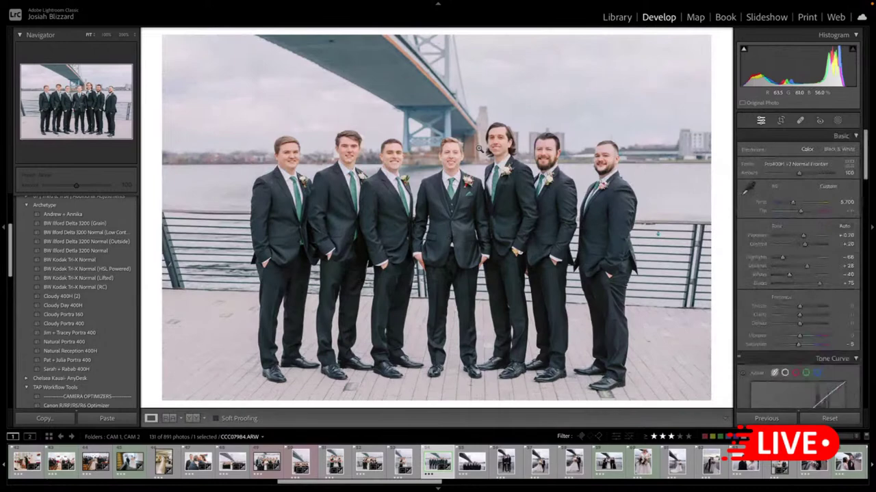
- Set the groomsmen lineup photo's shadows to +15 and copy its develop settings onto the closer groomsmen photo
drag(807, 266, 804, 268)
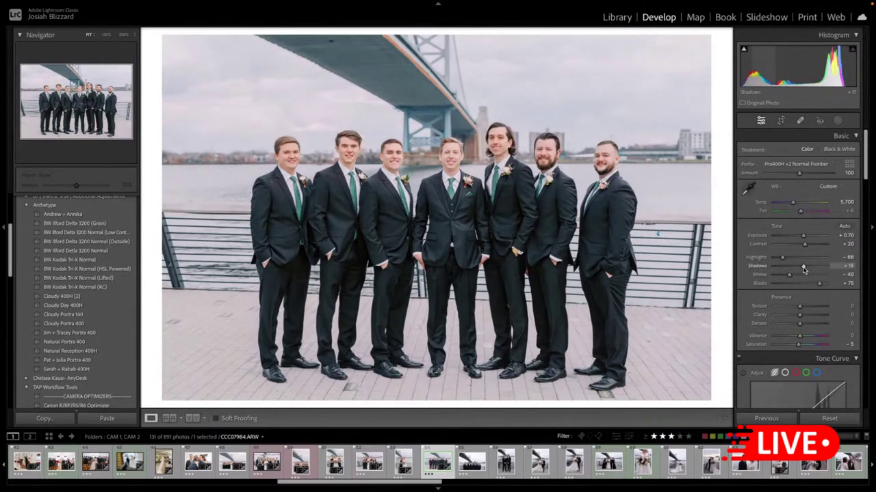
key(Right)
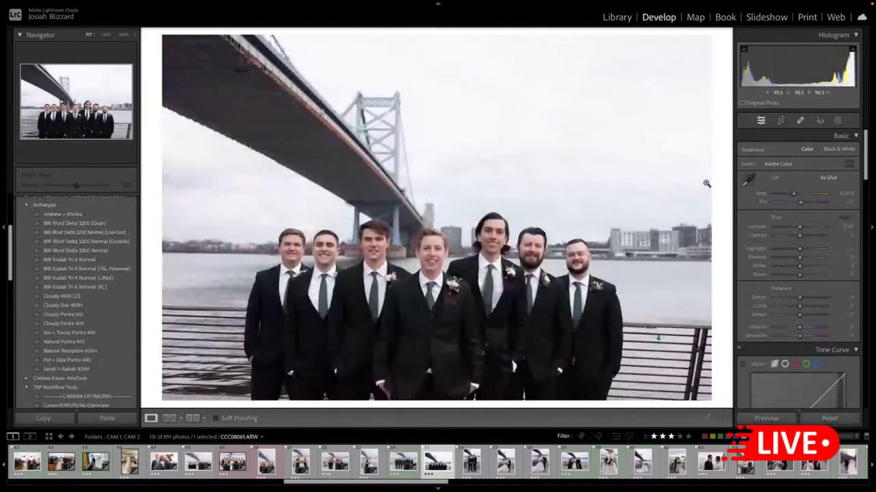
key(Left)
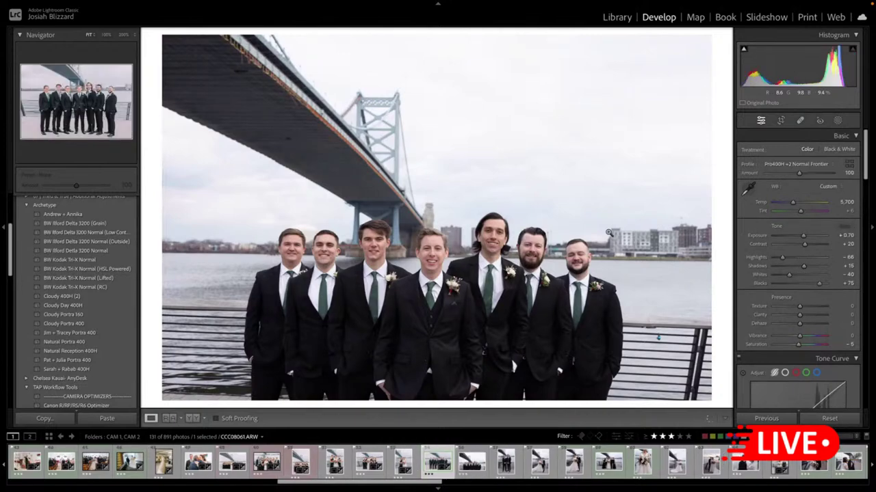
key(ctrl+shift+c)
key(Return)
key(Right)
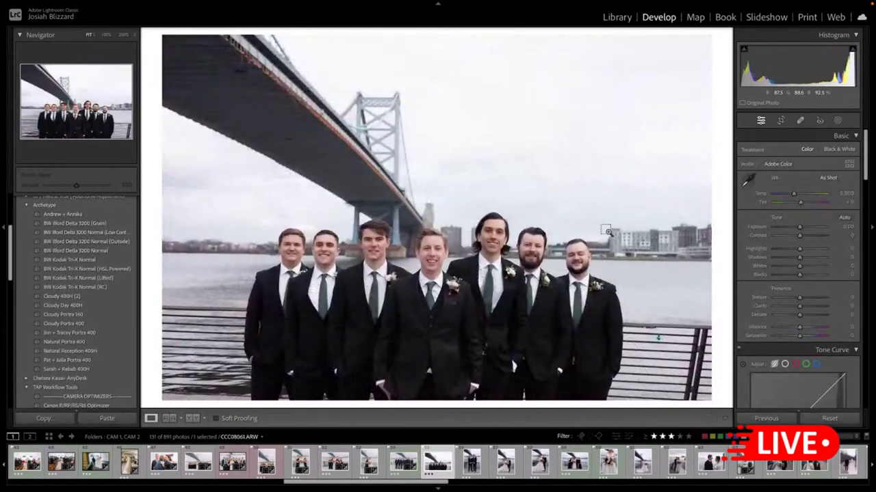
key(ctrl+shift+v)
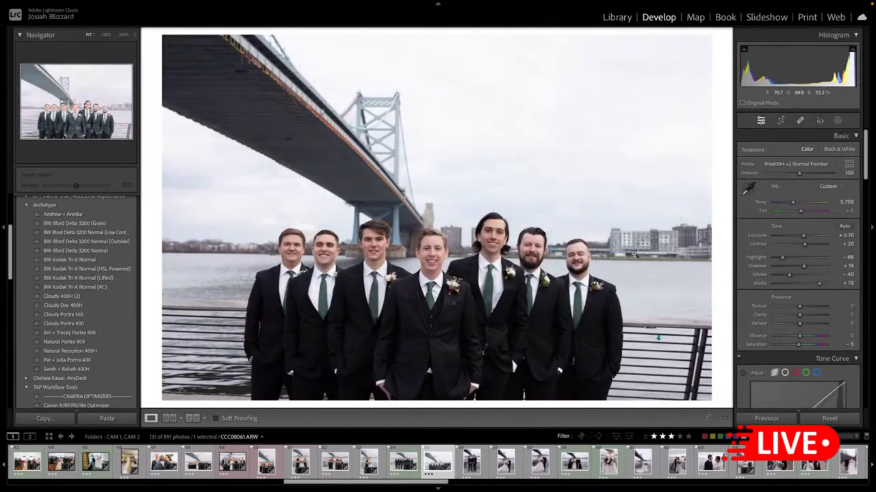
- Label the closer groomsmen photo red and straighten its crop to an angle of -0.81
key(6)
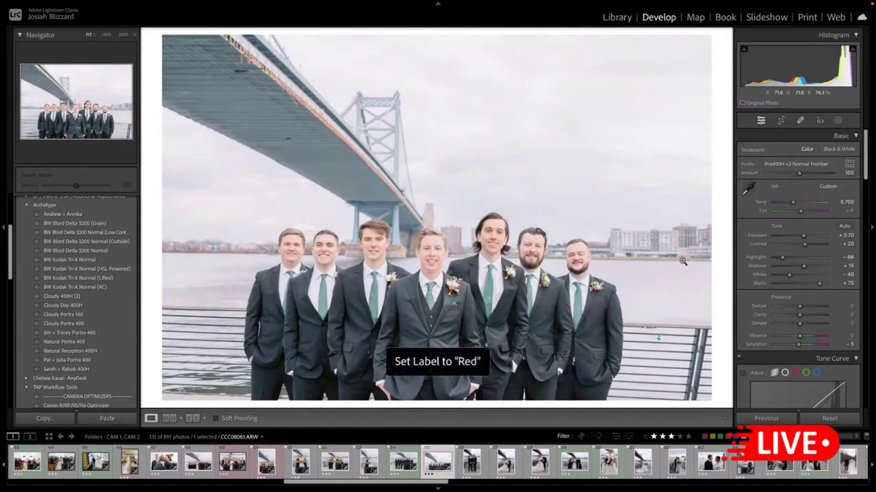
key(r)
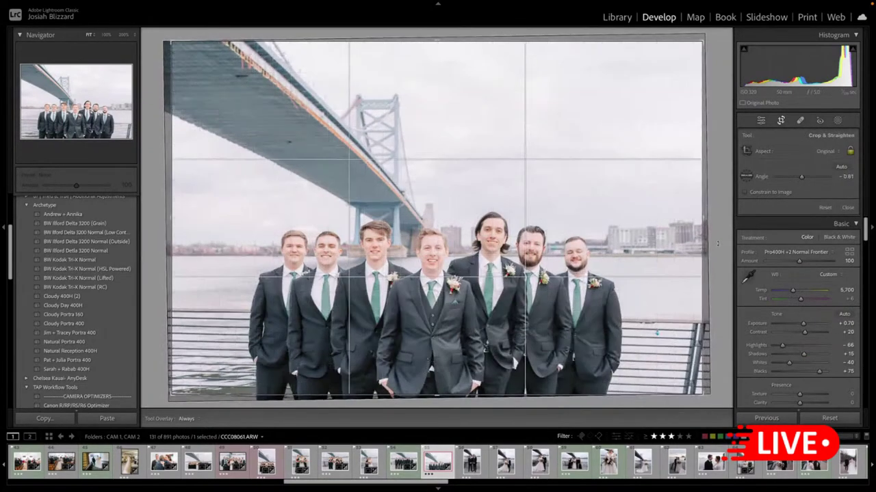
drag(701, 239, 693, 240)
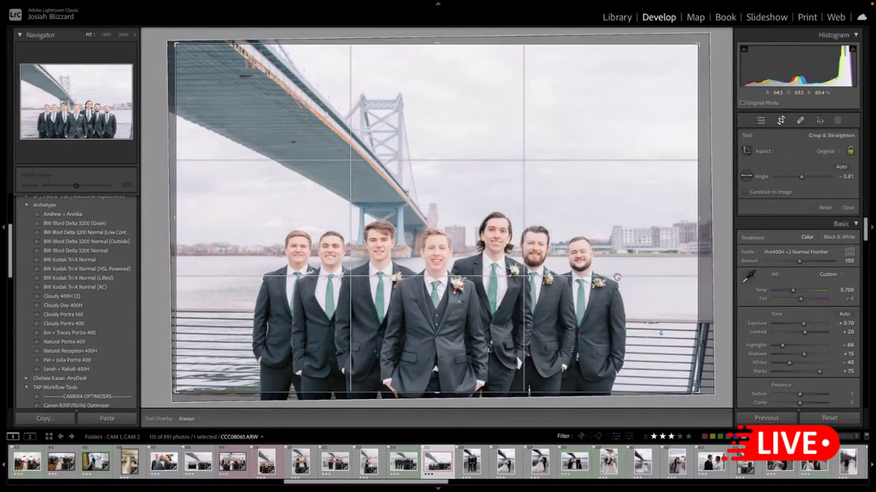
key(r)
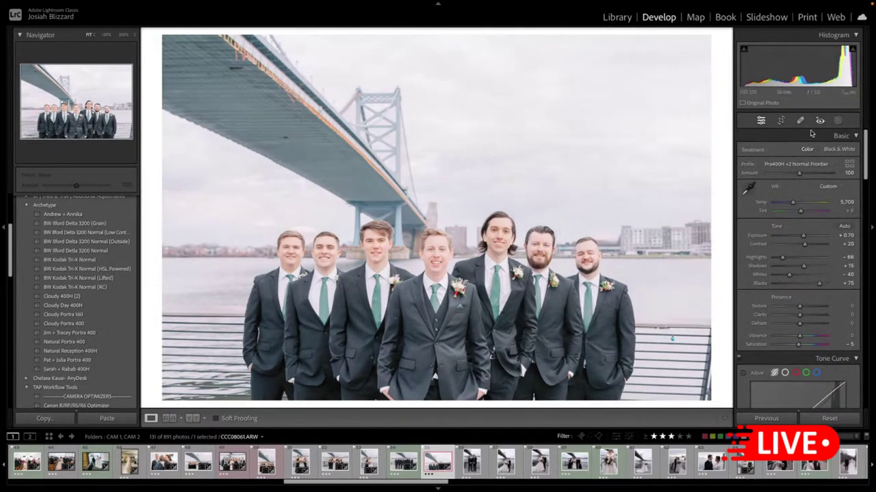
- Lower the closer groomsmen photo's exposure to 0.00
key(minus)
key(minus)
key(minus)
key(minus)
key(minus)
key(minus)
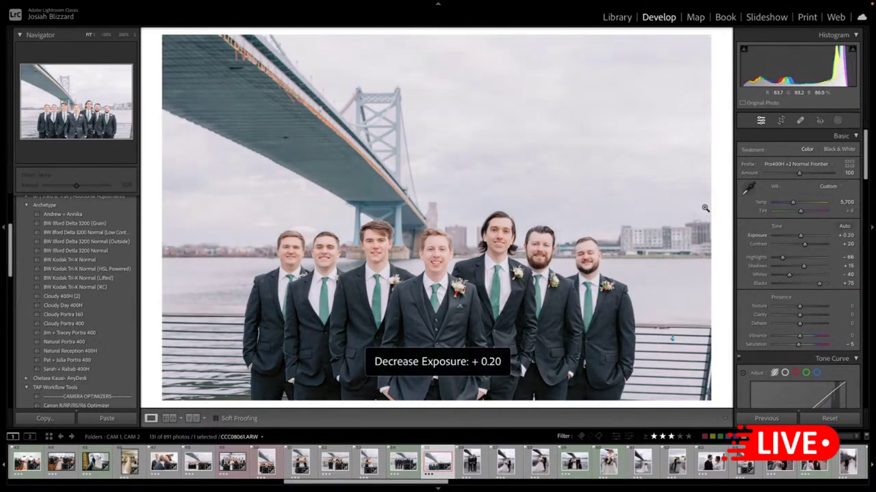
key(minus)
key(equal)
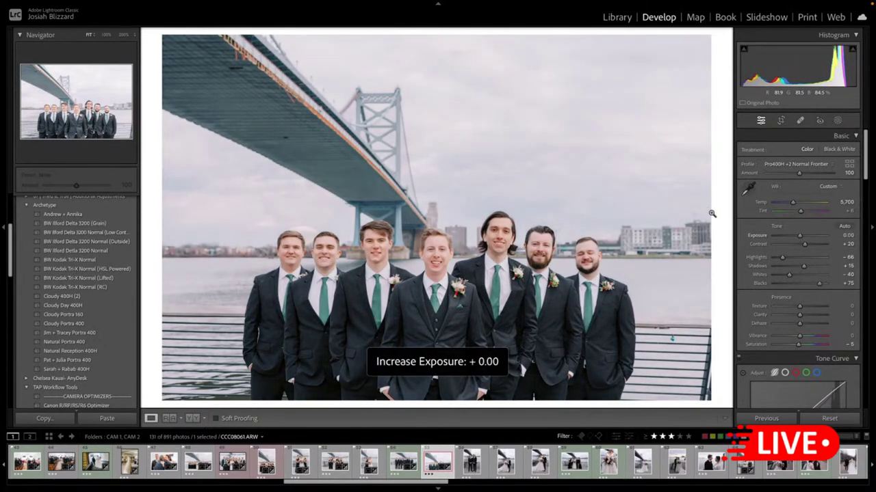
- Tighten the closer groomsmen photo's crop and reposition the men within the frame
key(r)
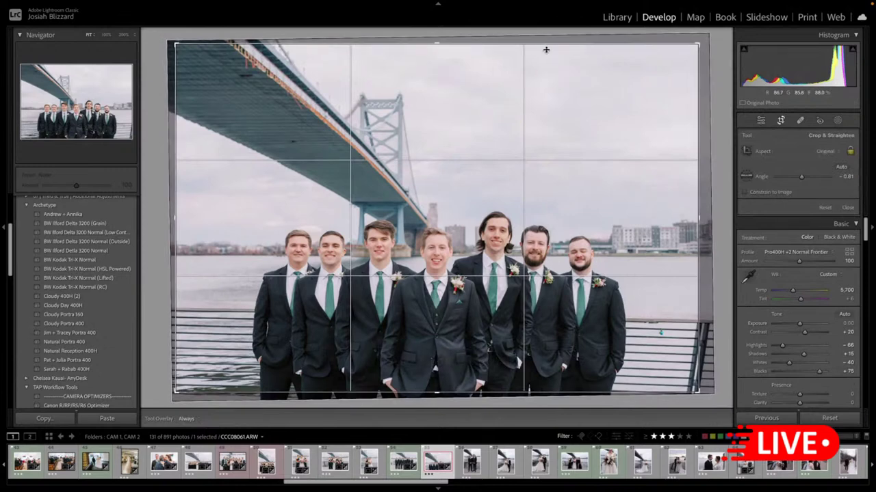
drag(547, 53, 547, 55)
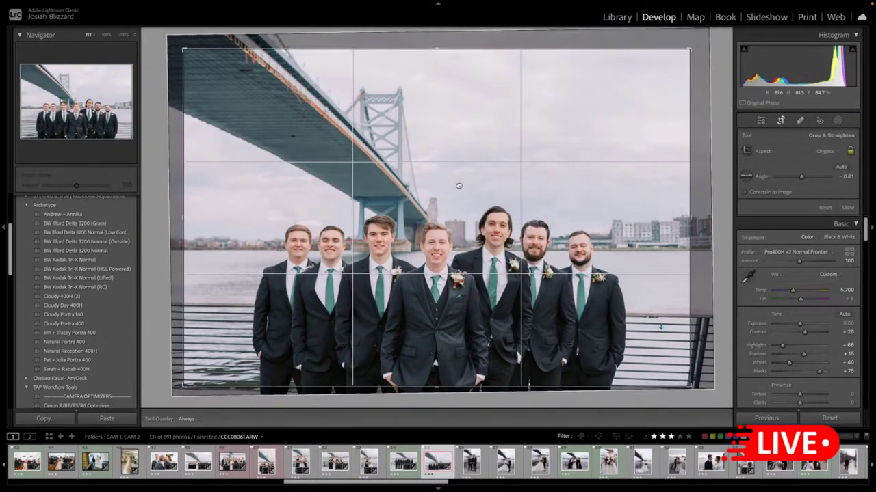
drag(458, 185, 461, 186)
key(r)
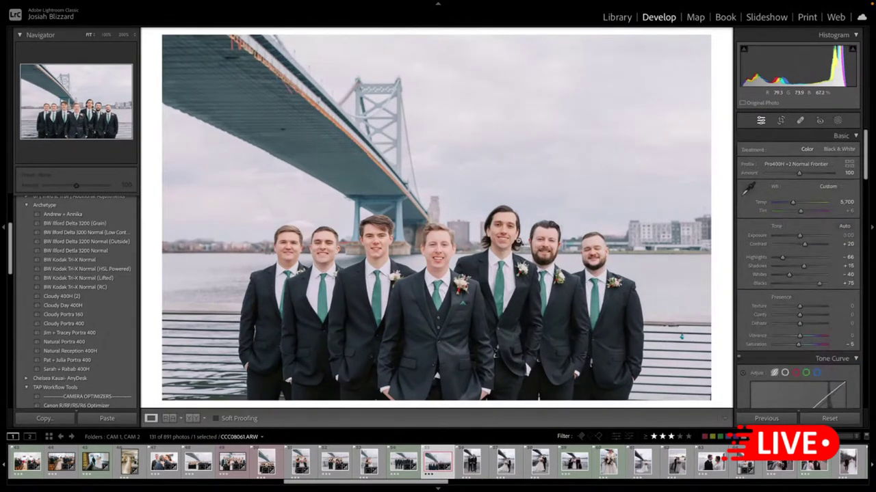
- Paste the copied settings onto the photo of the groom with one groomsman, then straighten its crop to -0.86 and tighten it
key(Right)
key(ctrl+shift+v)
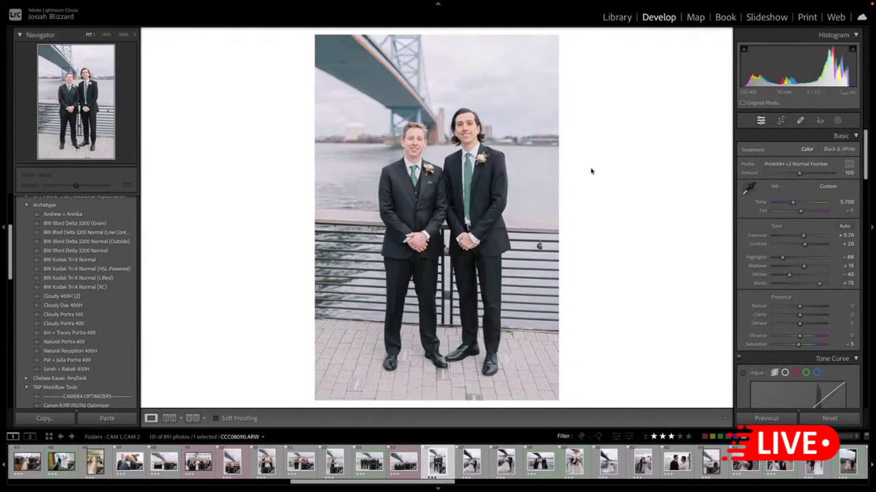
key(r)
drag(587, 155, 587, 156)
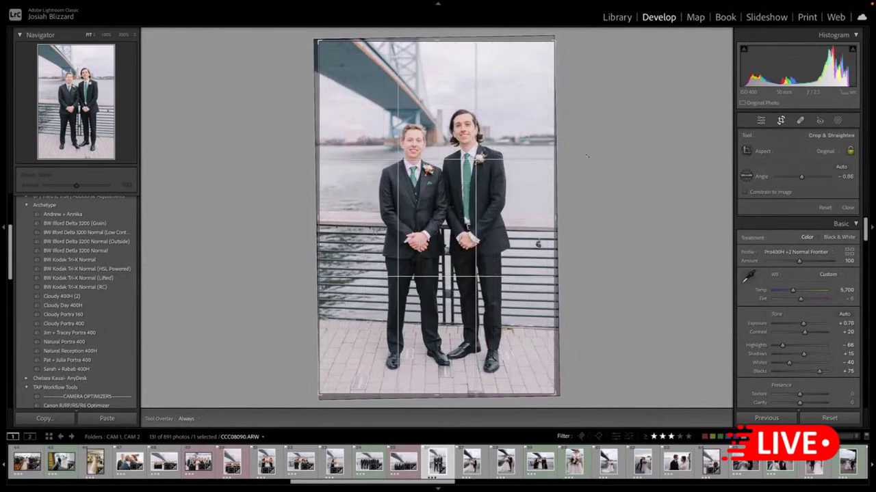
drag(319, 204, 323, 204)
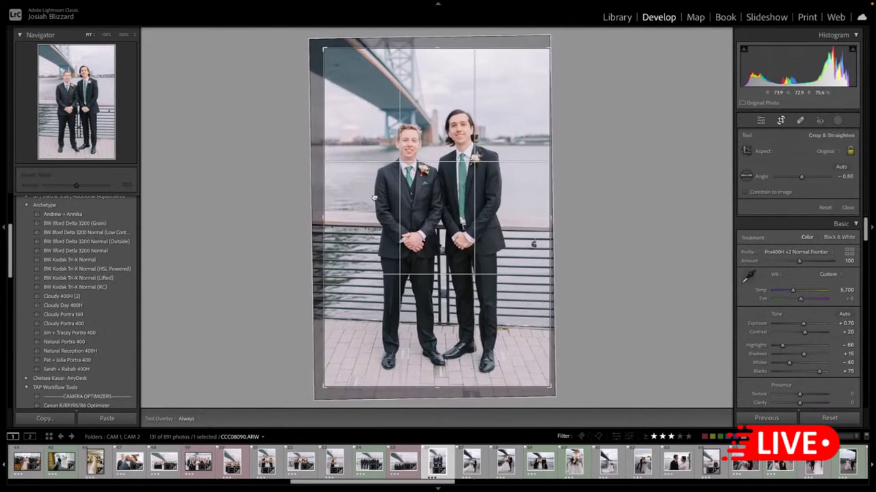
drag(375, 195, 377, 201)
key(Return)
- Set the exposure of the groom with one groomsman photo to +0.40 and copy its develop settings
key(minus)
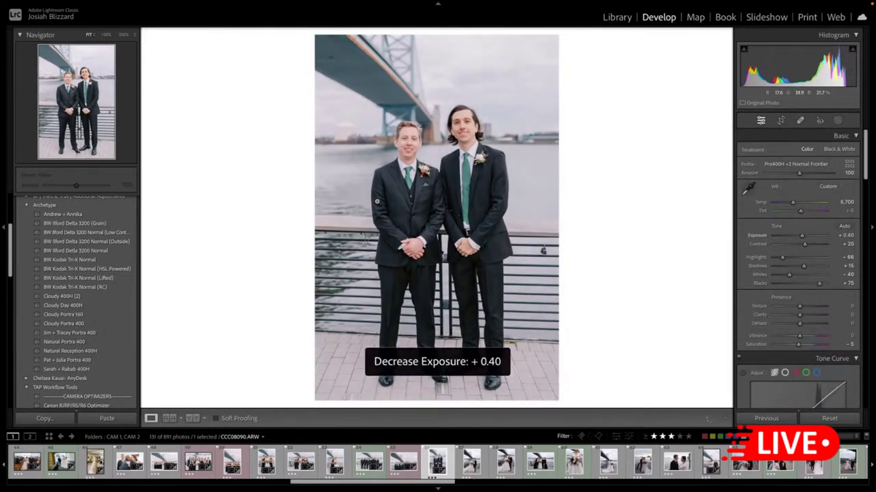
key(ctrl+shift+c)
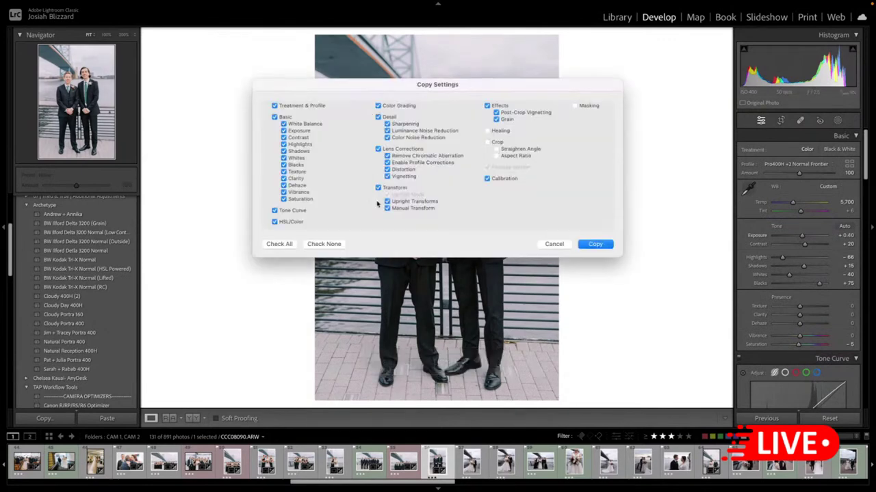
key(Return)
- Paste the copied settings onto CCC08149, the bride with one man under the bridge, then straighten its crop to -0.61 and tighten it
key(Right)
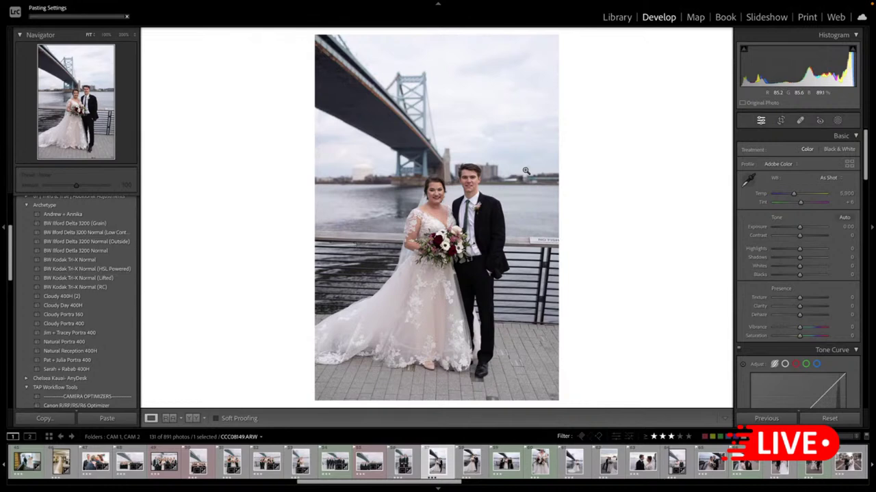
key(r)
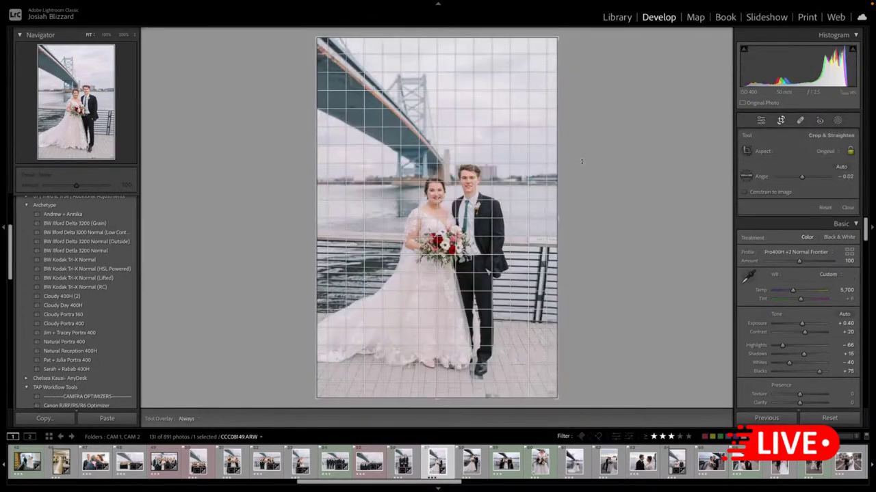
drag(581, 161, 581, 158)
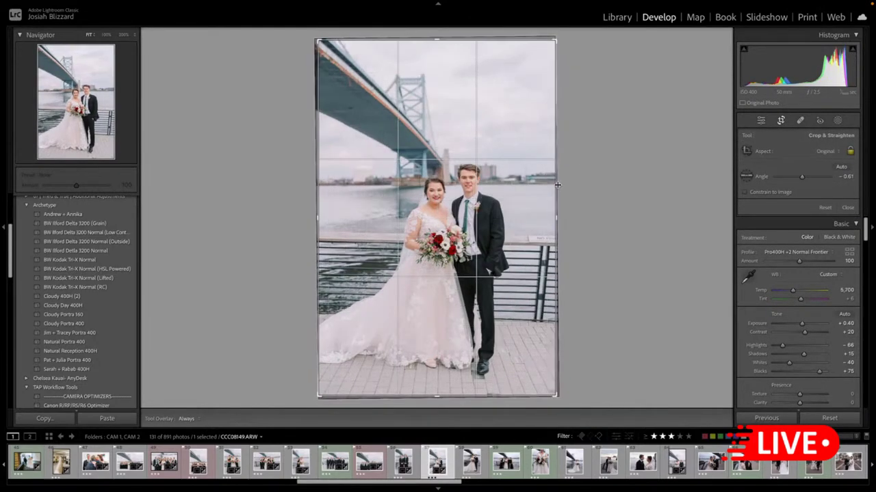
drag(556, 218, 547, 215)
key(r)
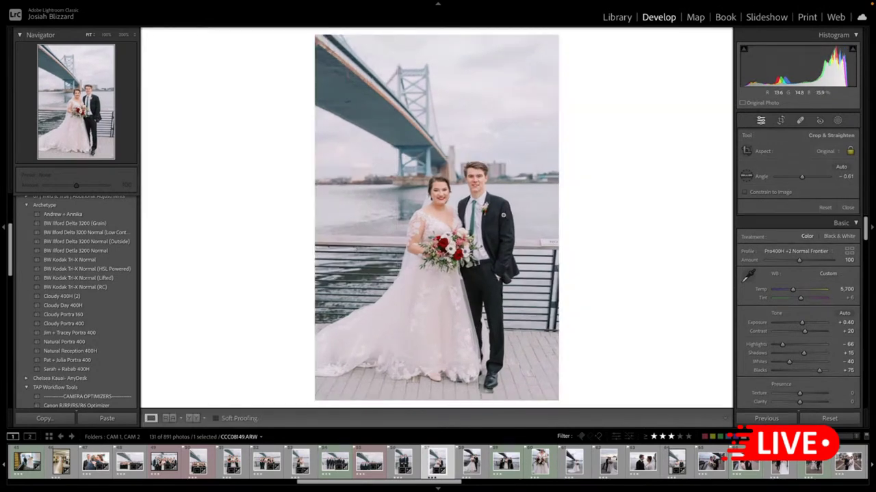
- Paste the settings onto CCC08161, the closer portrait of the bride with one man, then straighten its crop to -0.03 and tighten it
key(Right)
key(Right)
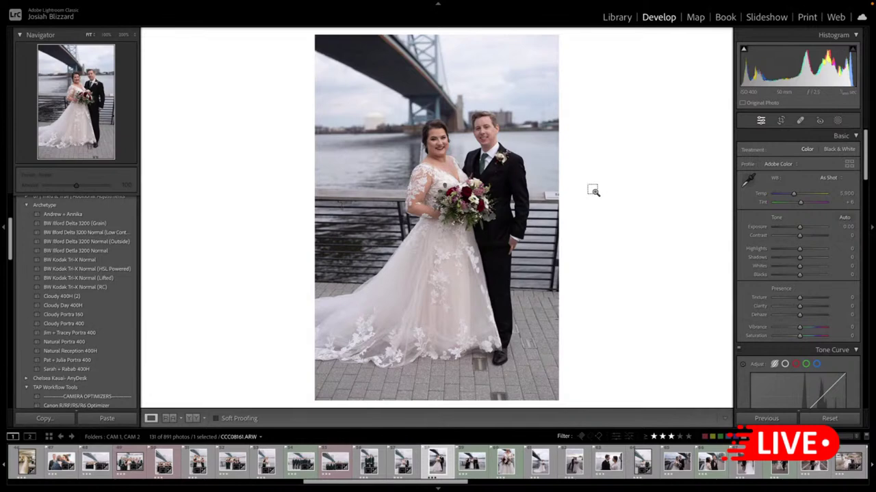
key(r)
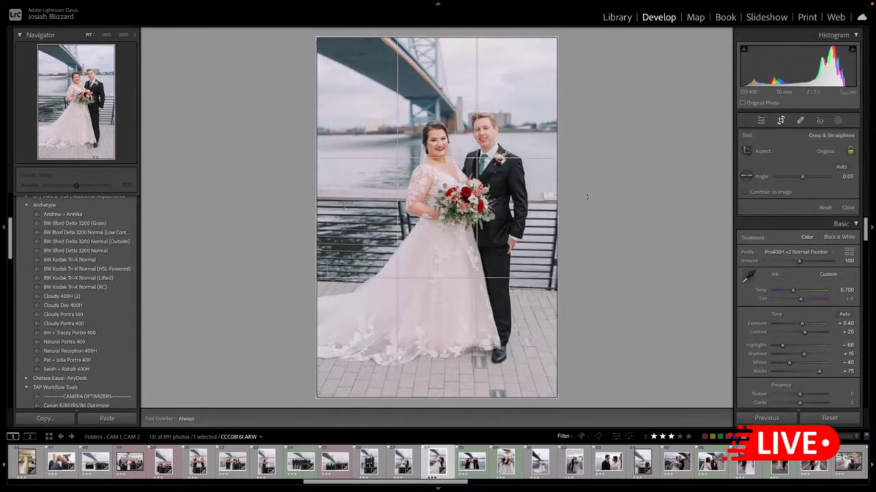
drag(317, 227, 328, 227)
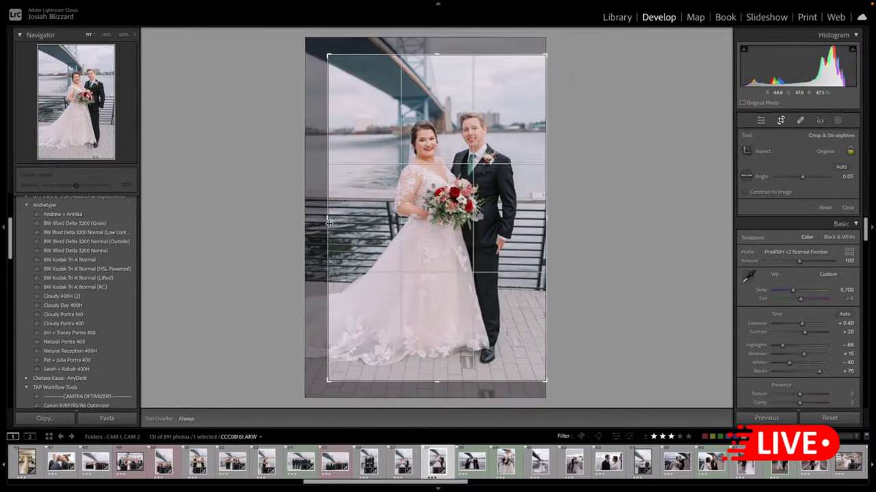
drag(631, 229, 633, 229)
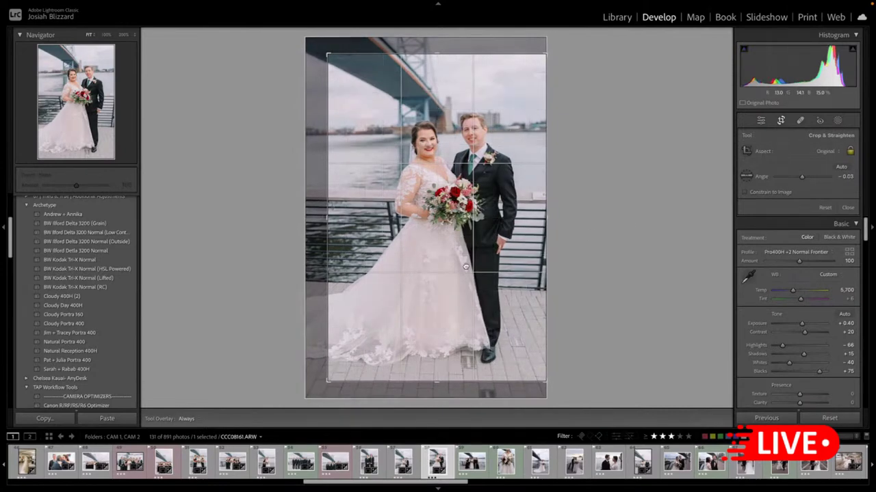
drag(467, 266, 467, 275)
key(Return)
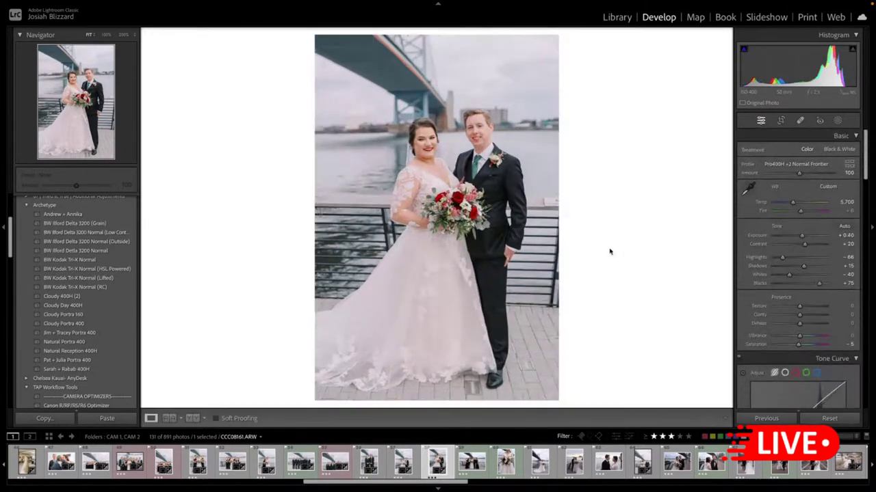
- Paste the copied settings onto the five-person group photo CCC08246 and straighten its crop to -1.09
key(Right)
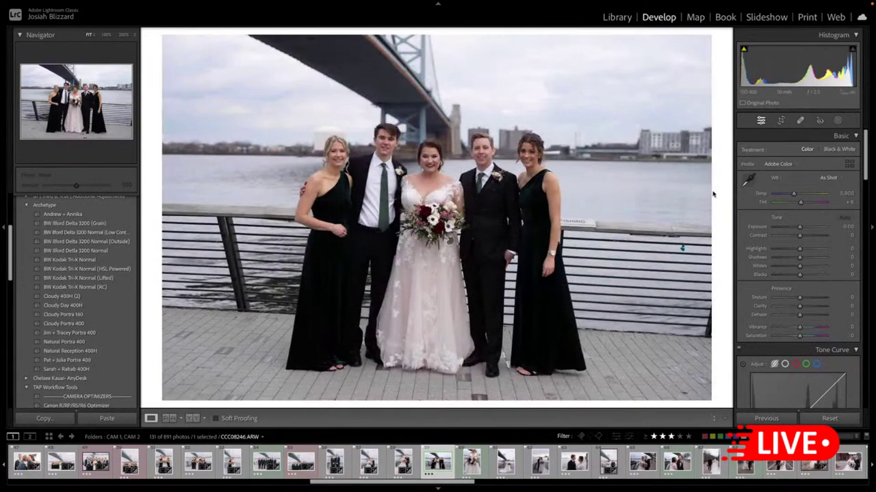
key(ctrl+shift+v)
key(r)
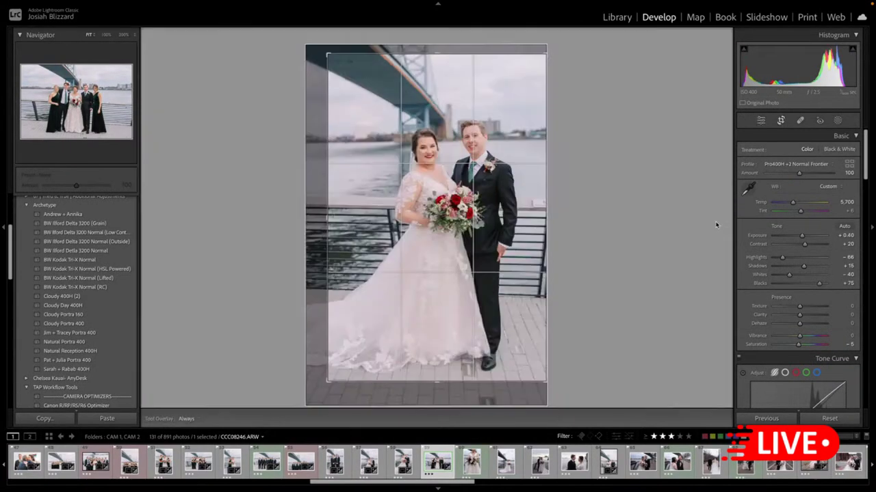
drag(713, 216, 712, 217)
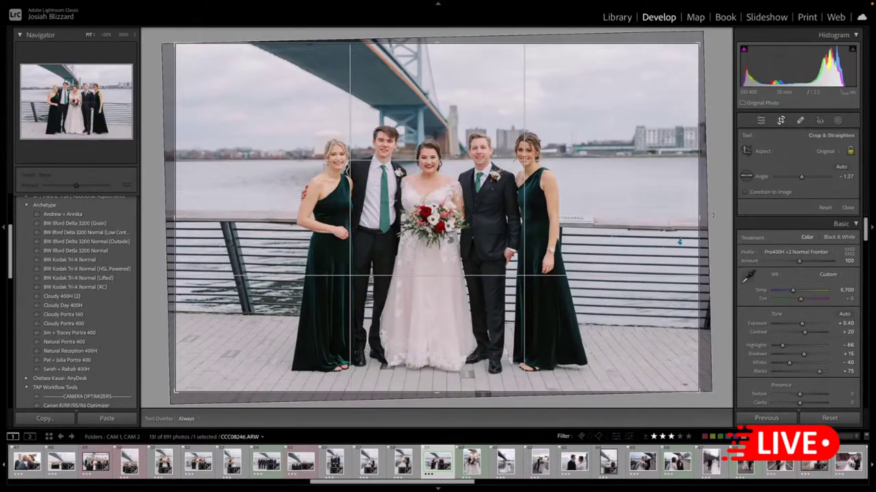
drag(713, 215, 712, 217)
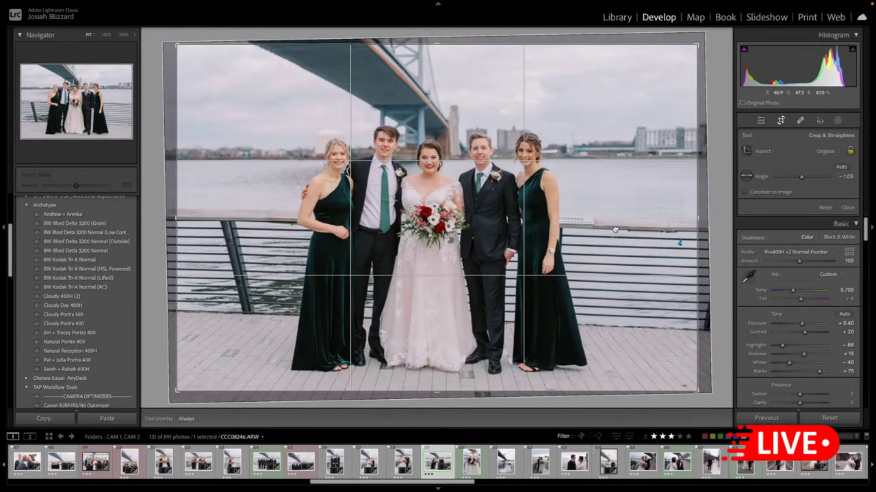
key(Return)
- Try an exposure of +0.50 on the five-person group photo
key(equal)
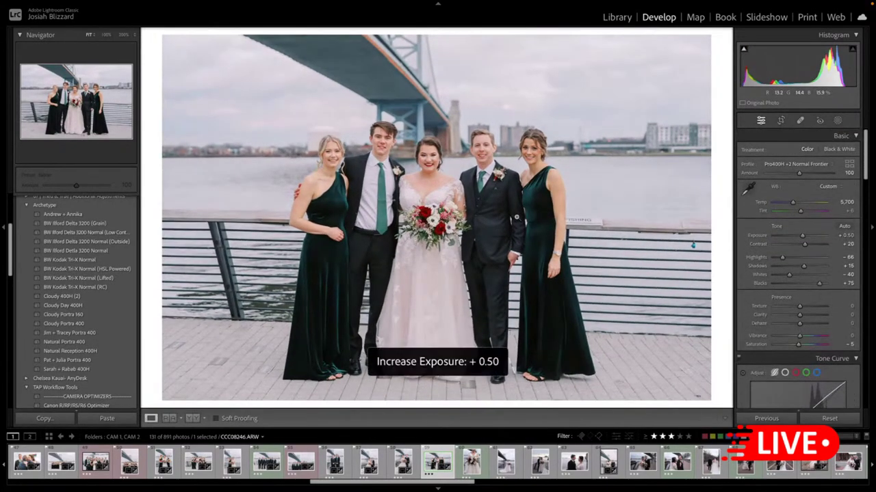
key(minus)
key(equal)
key(minus)
- Paste the copied settings onto the bridal bouquet close-up, tighten and reposition its crop, and raise its exposure to +0.60
key(Right)
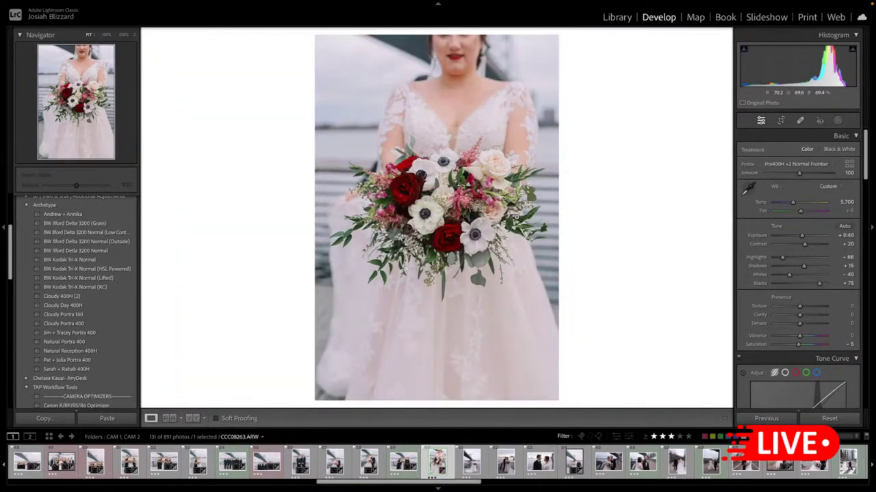
key(r)
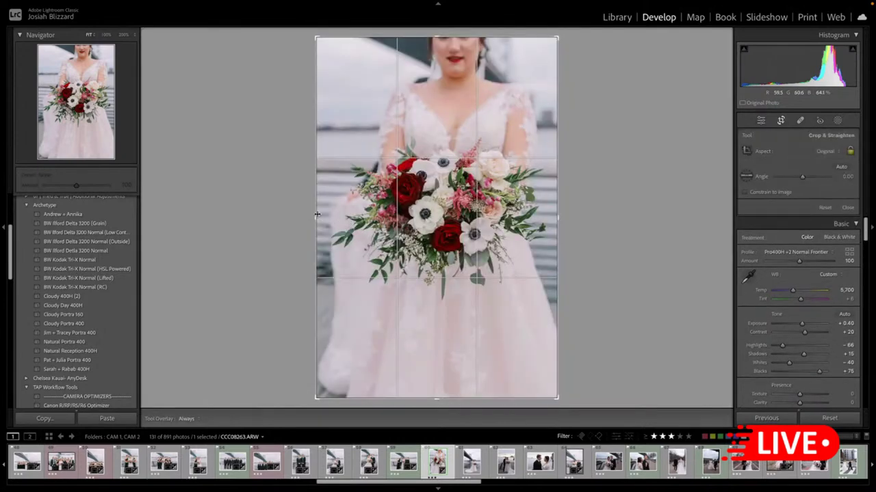
drag(319, 215, 321, 215)
drag(436, 192, 422, 177)
key(r)
key(equal)
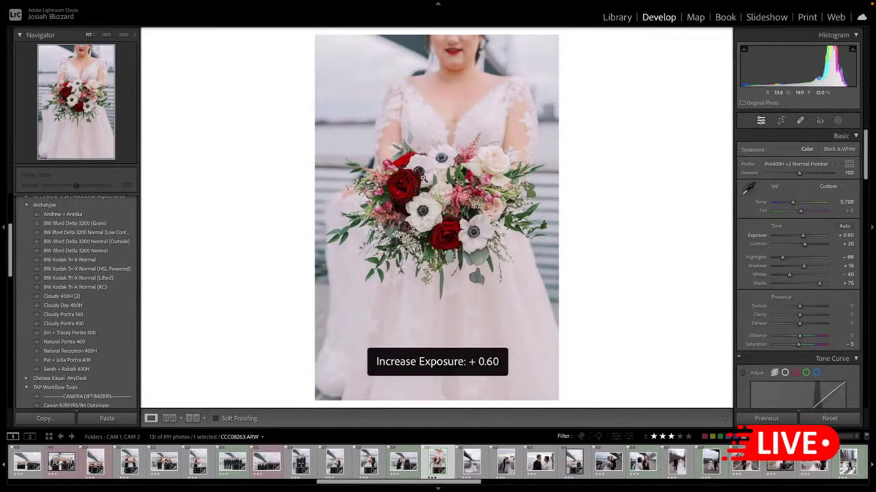
- Paste the copied settings onto the bride's solo portrait under the bridge, straighten it to -0.95 and tighten the crop around her
key(Right)
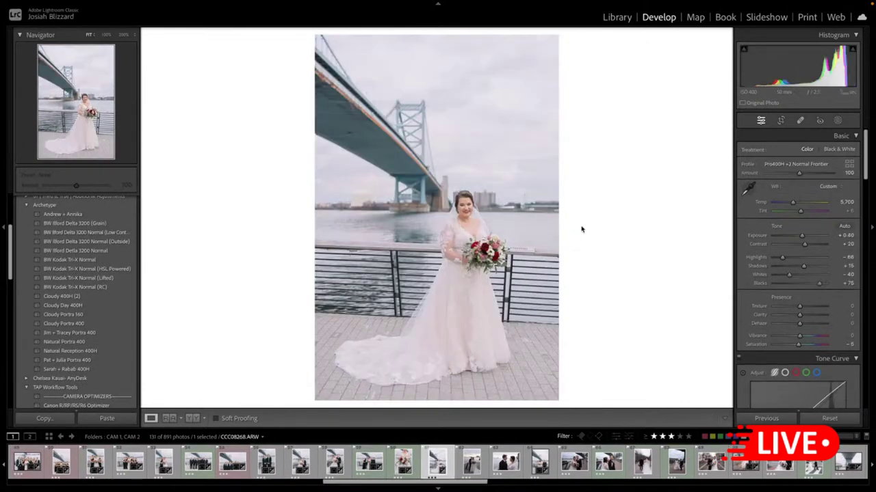
key(r)
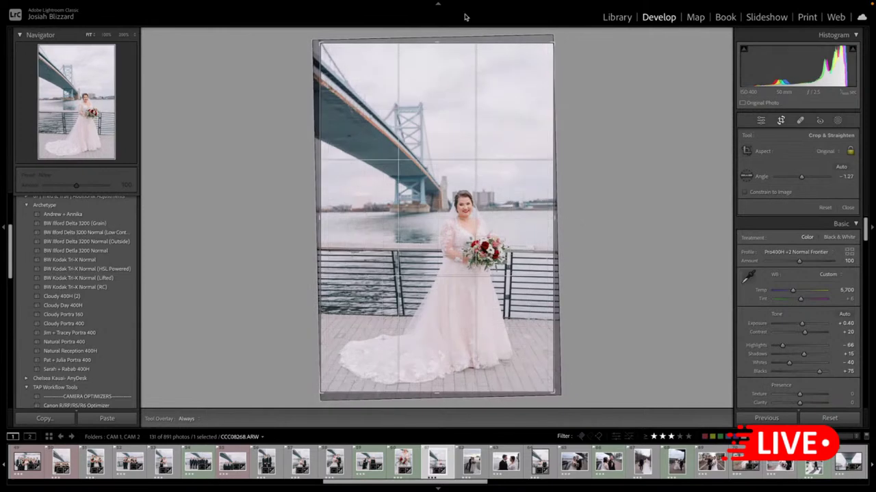
mouse_move(454, 41)
mouse_down()
mouse_move(454, 56)
mouse_move(458, 38)
mouse_up()
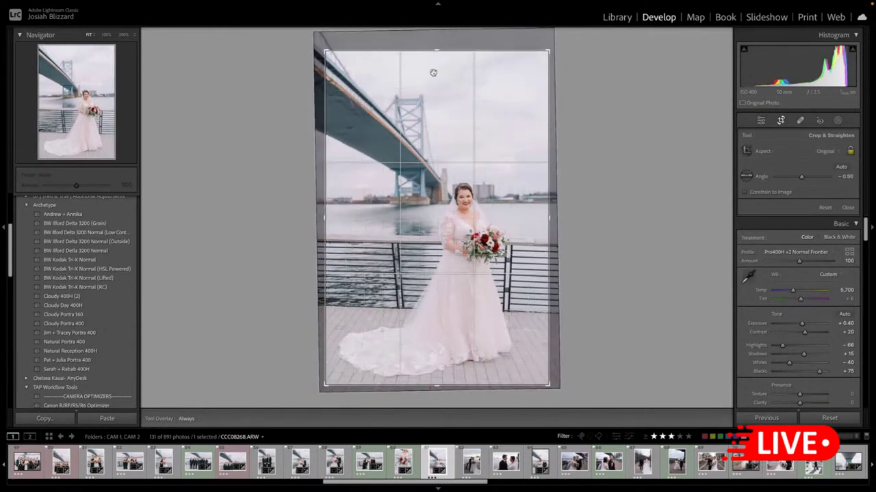
drag(411, 201, 416, 200)
key(r)
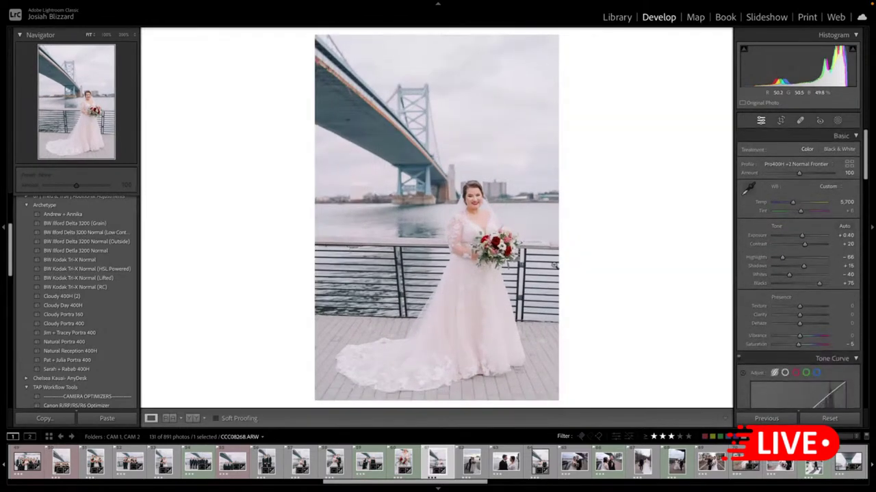
- Paste the copied settings onto the couple's railing portrait CCC08330, straighten it to -0.97 and crop away part of the sky
key(Right)
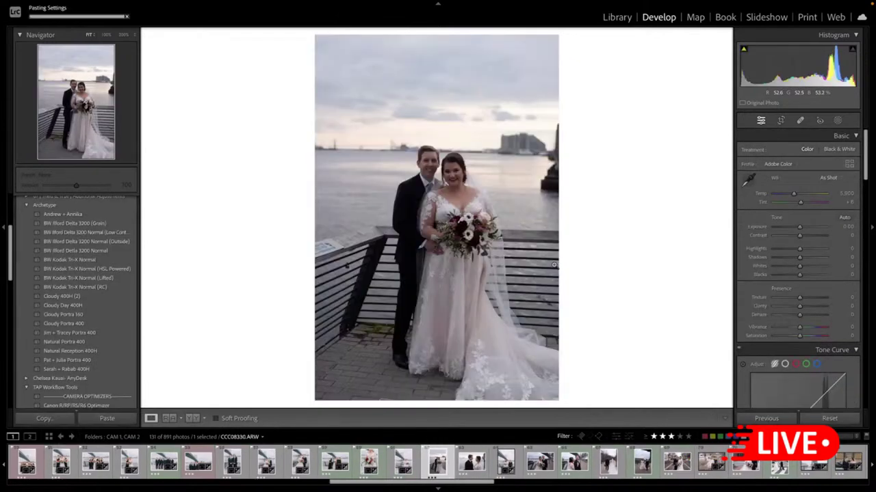
key(r)
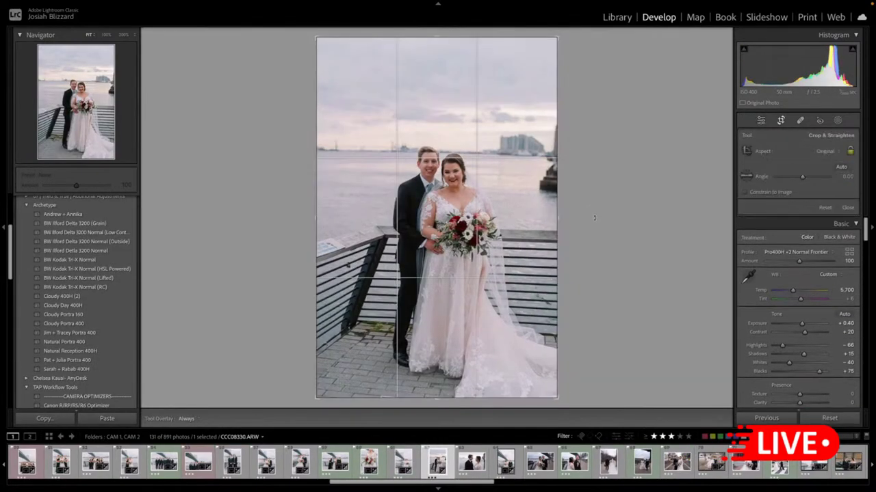
drag(600, 211, 596, 214)
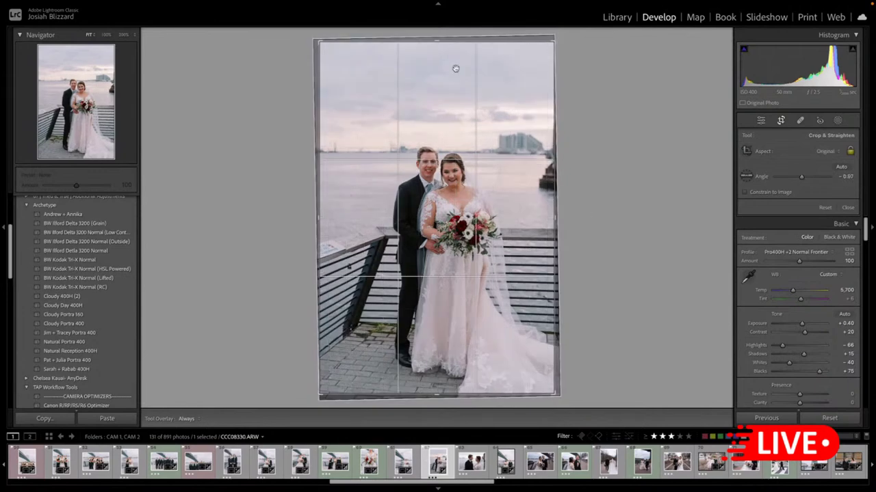
drag(460, 40, 458, 77)
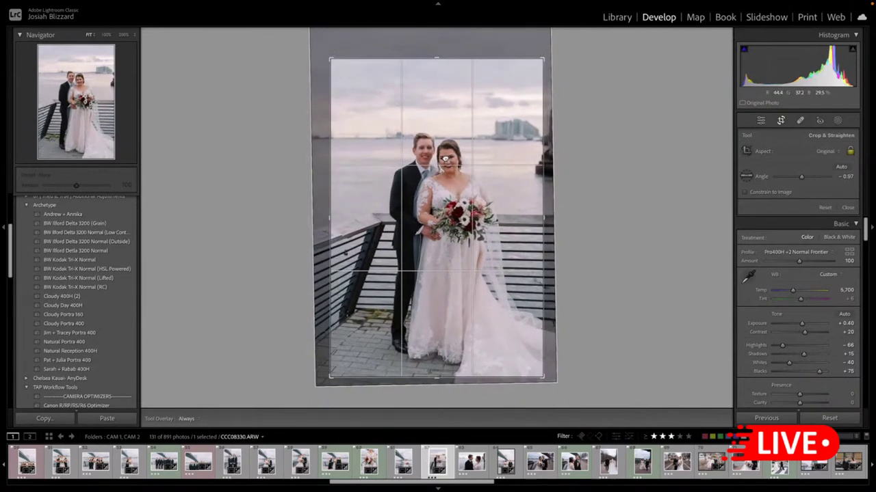
key(Return)
- Raise the couple's railing portrait to an exposure of +1.00 and set its shadows to +18
key(equal)
key(equal)
key(equal)
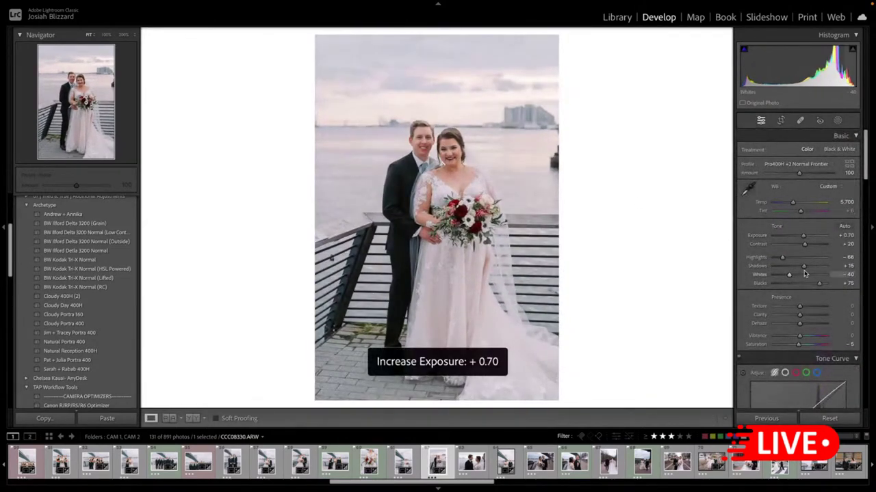
drag(803, 266, 811, 267)
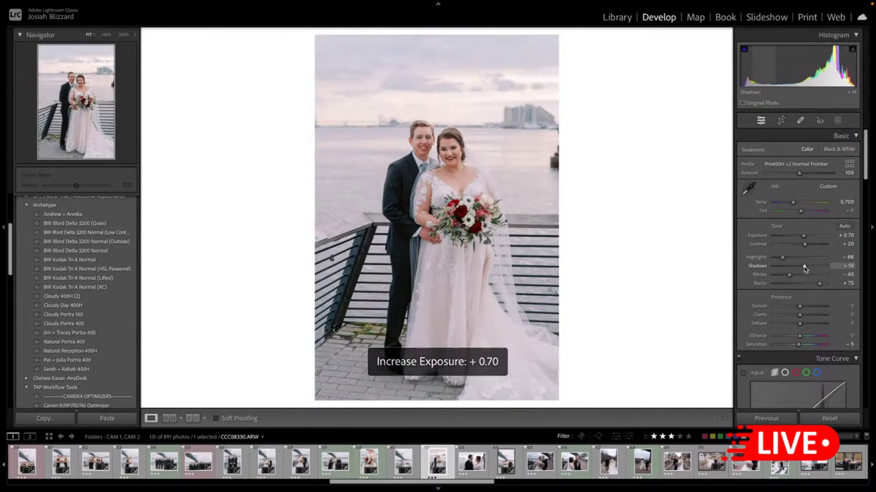
key(equal)
key(minus)
key(equal)
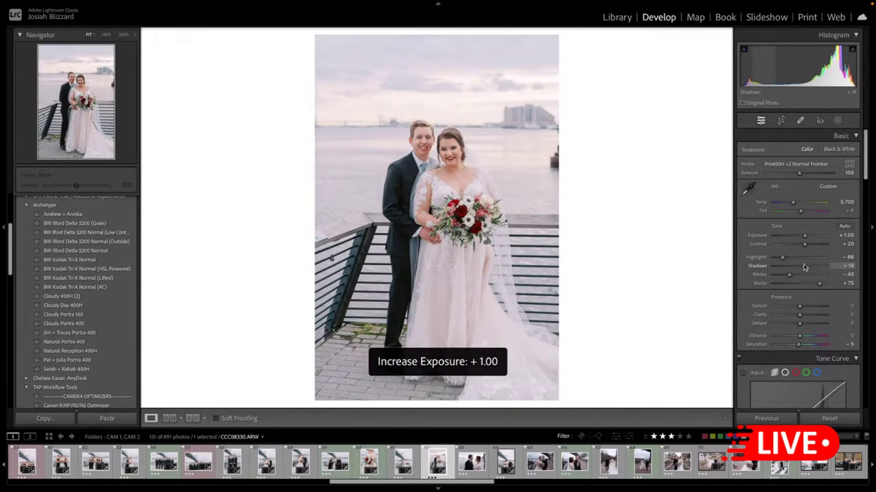
- Fine-tune the crop of the couple's railing portrait, then set its shadows to +23 and highlights to -42
key(r)
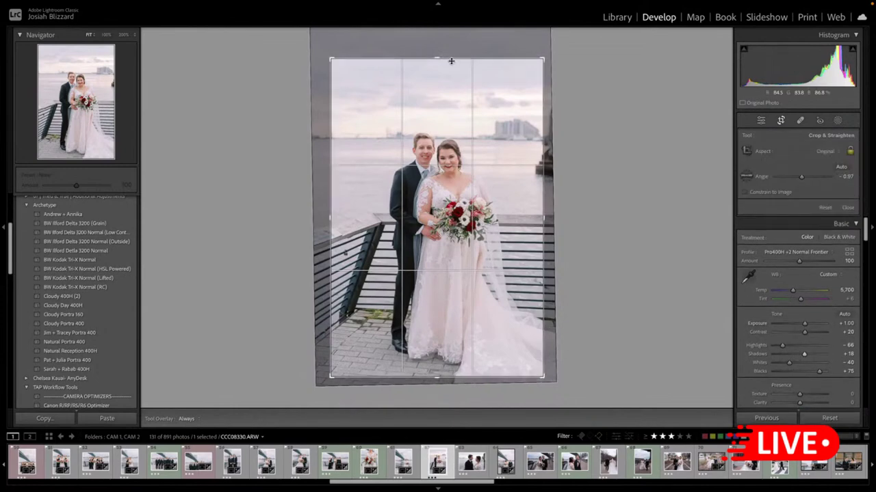
key(r)
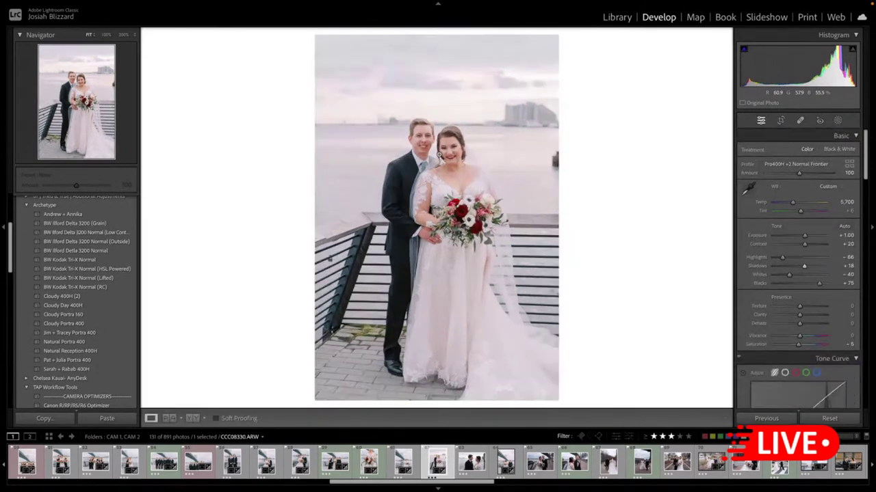
key(r)
key(r)
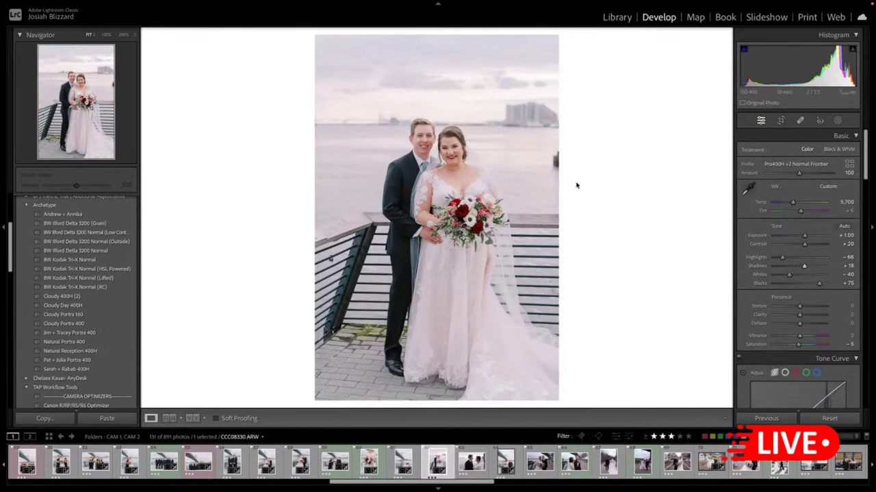
drag(799, 256, 806, 269)
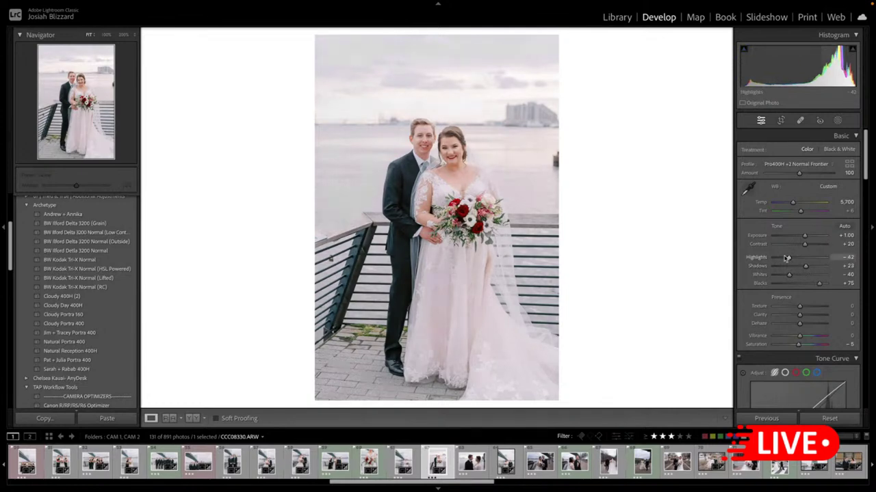
- Paste the railing portrait's settings onto the close-up of the couple facing each other and lower its exposure to +0.50
key(Right)
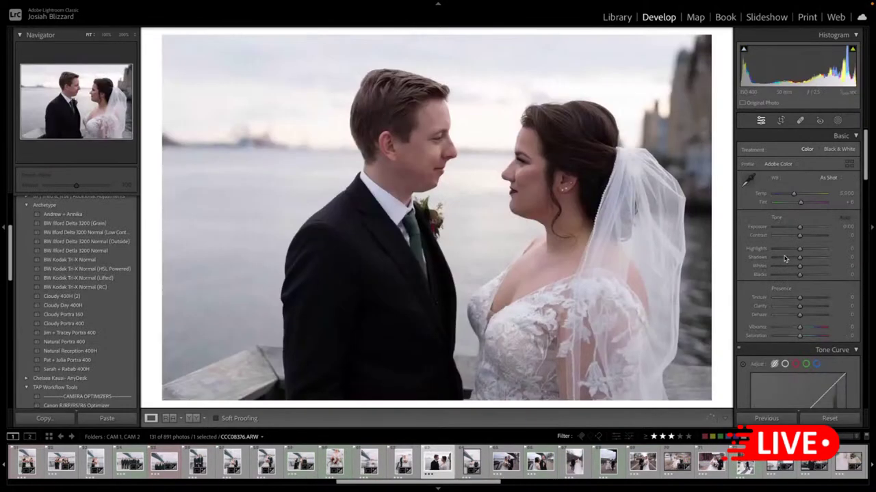
key(ctrl+v)
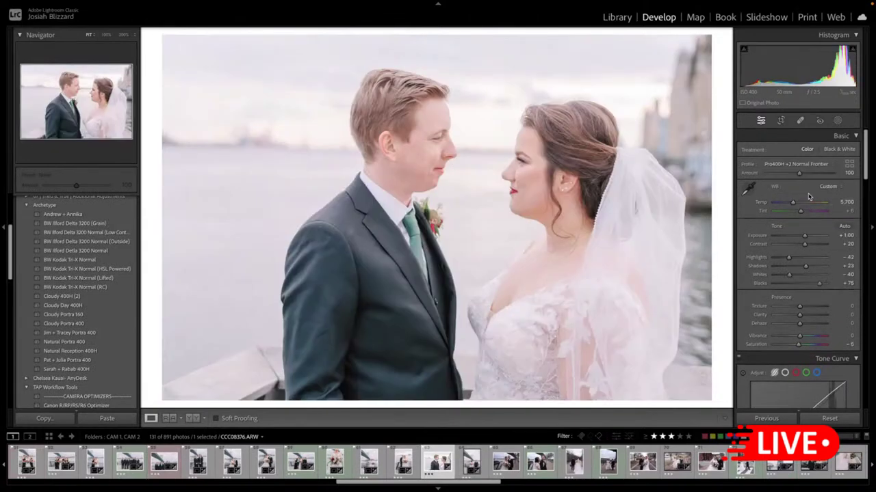
key(minus)
key(minus)
key(minus)
key(minus)
key(minus)
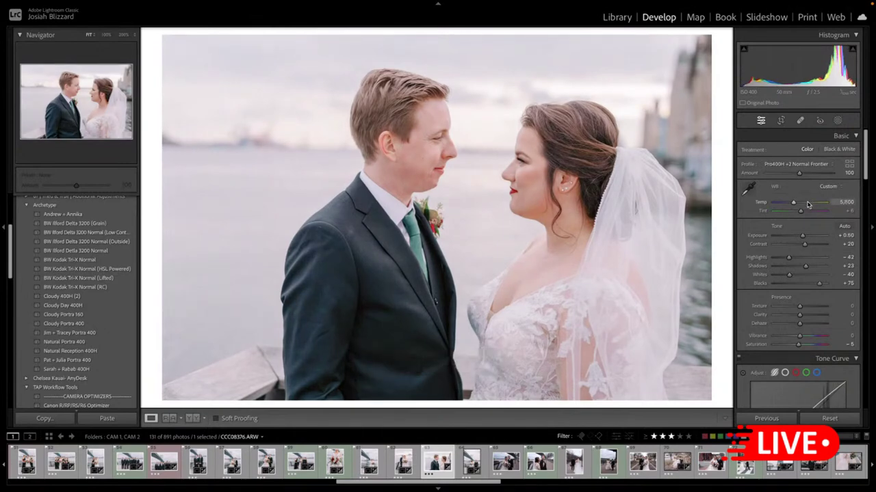
- Set the close-up of the couple facing each other to exposure +0.40, shadows +18 and blacks +61
key(minus)
key(minus)
key(plus)
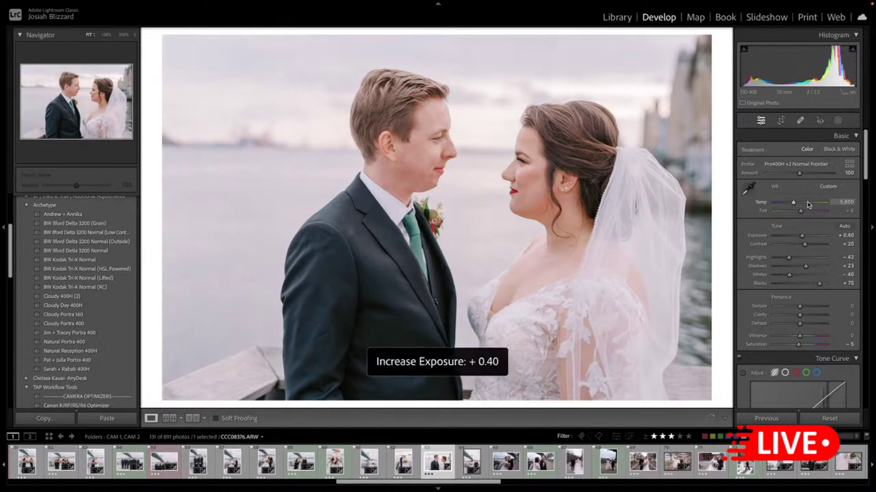
drag(805, 268, 803, 269)
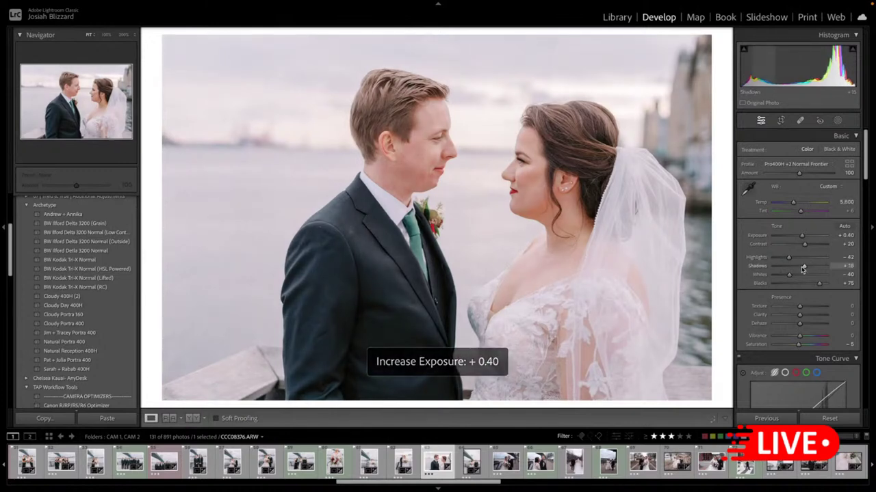
- Trim the crop of the facing-couple close-up slightly at its upper edge and reposition the photo inside the frame
key(r)
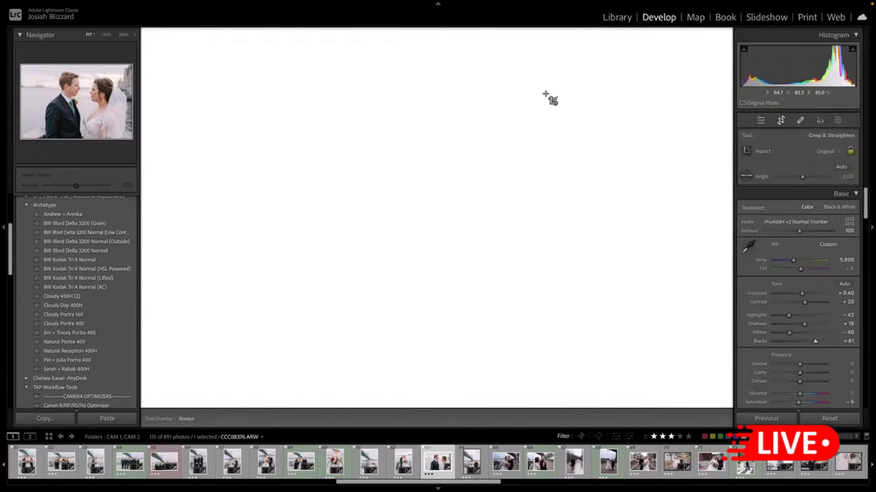
drag(538, 34, 536, 35)
drag(497, 101, 486, 103)
key(Return)
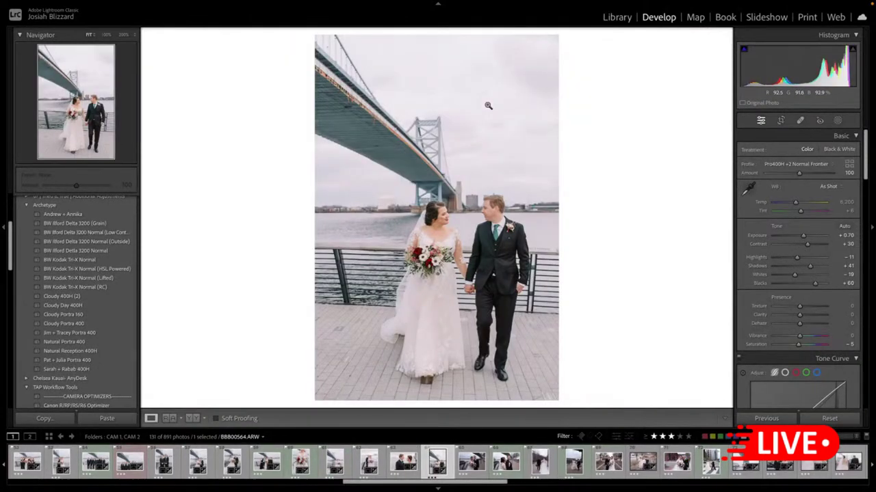
- Copy the settings of bridge portrait BBB00564 onto the couple's bouquet portrait CCC08404 and set its exposure to +0.80
key(ctrl+shift+c)
key(Return)
key(Right)
key(Right)
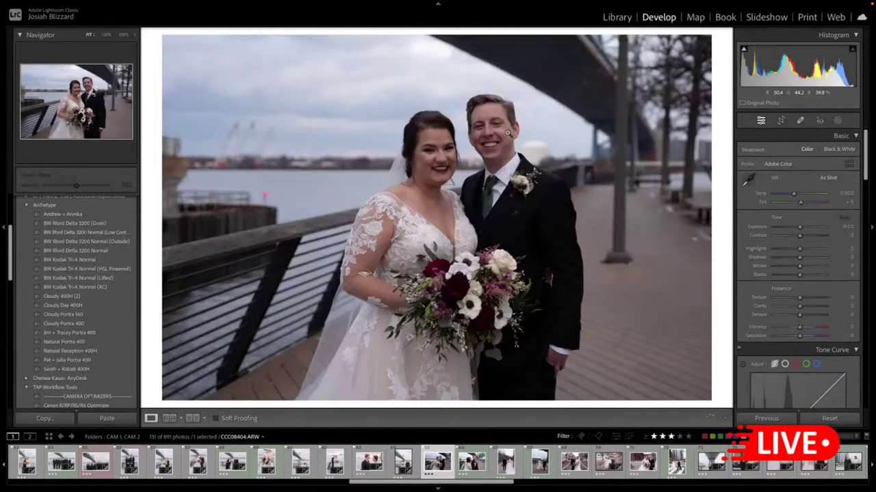
key(ctrl+shift+v)
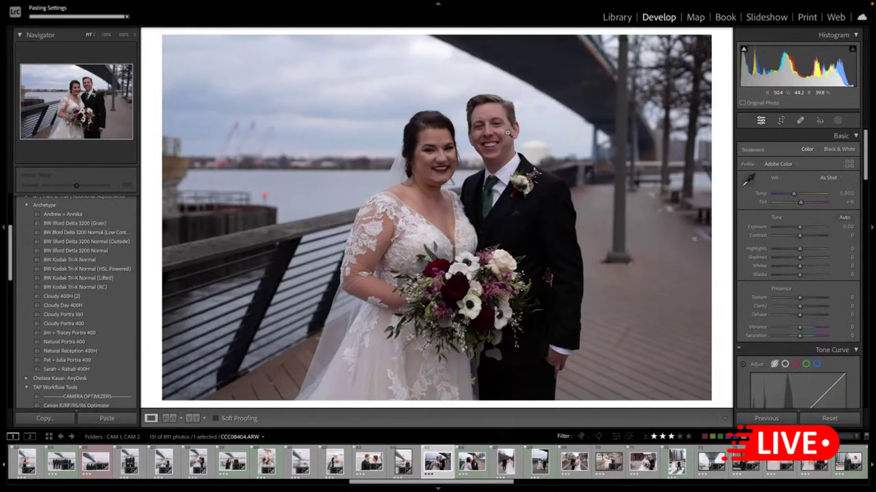
key(equal)
key(equal)
key(minus)
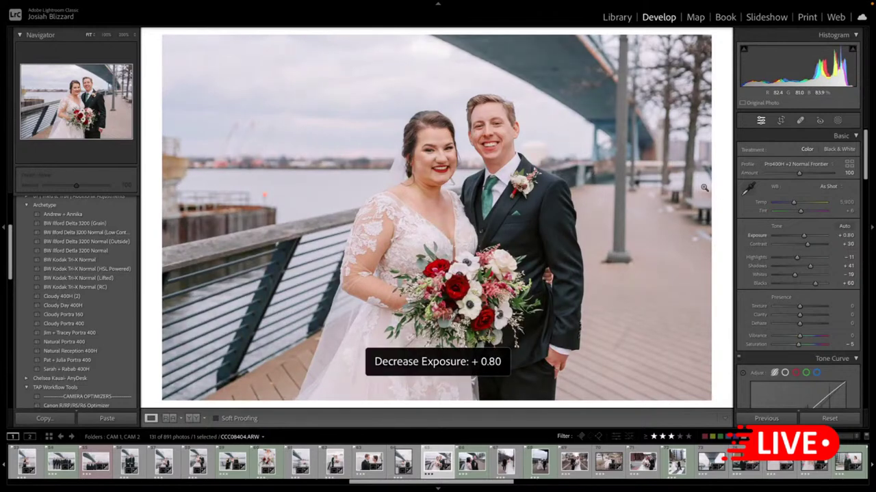
- Set the bouquet portrait's temperature to 5,750, blacks to +65 and contrast to +25, and advance to the next photo
drag(794, 203, 792, 204)
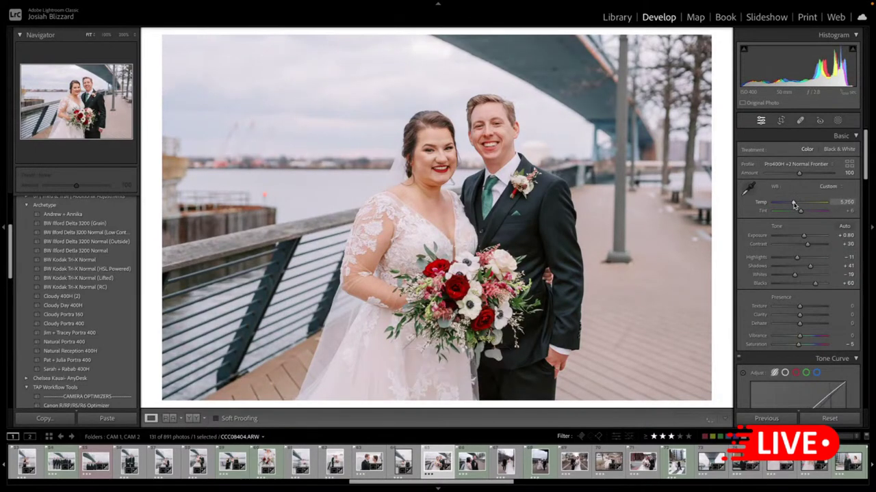
drag(810, 266, 819, 268)
key(Down)
key(Down)
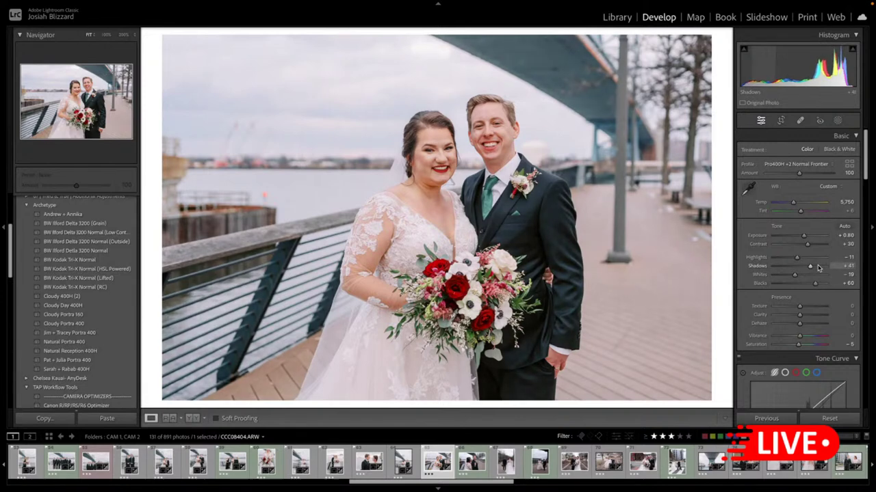
key(Up)
key(Up)
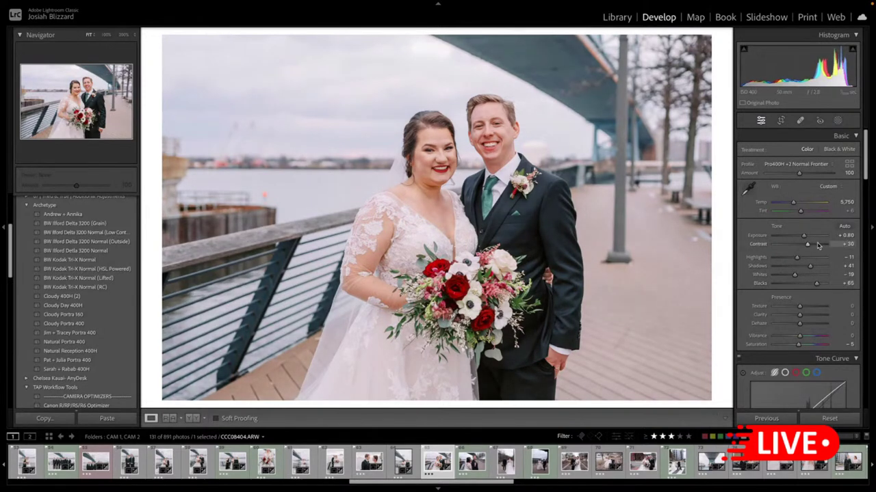
drag(807, 244, 805, 244)
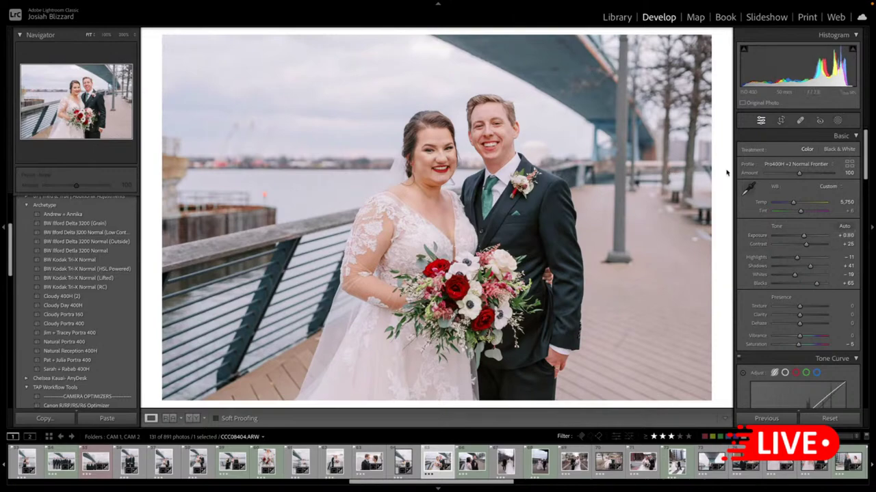
key(Right)
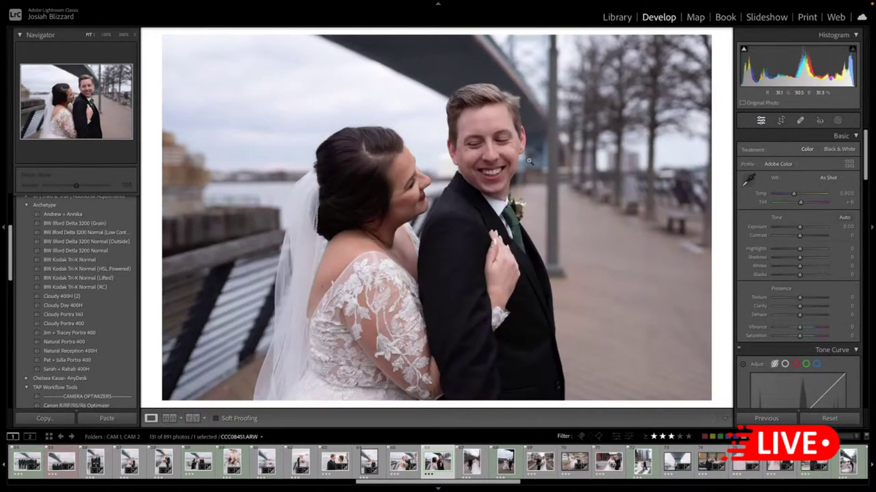
- Paste the copied develop settings onto CCC08451.ARW and crop the photo tighter around the couple
key(ctrl+shift+v)
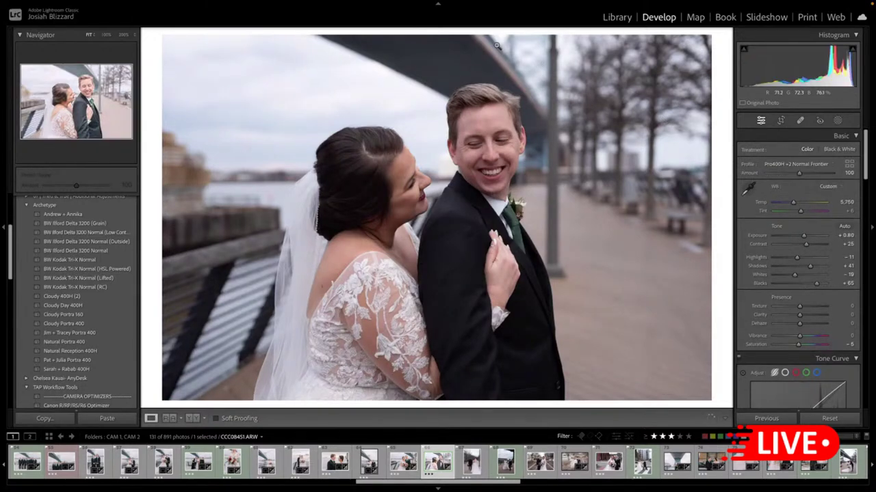
key(r)
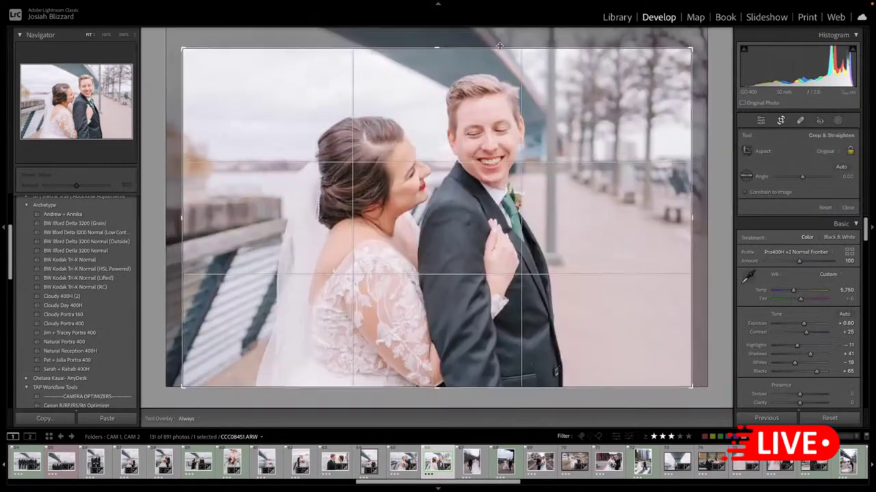
drag(497, 148, 484, 146)
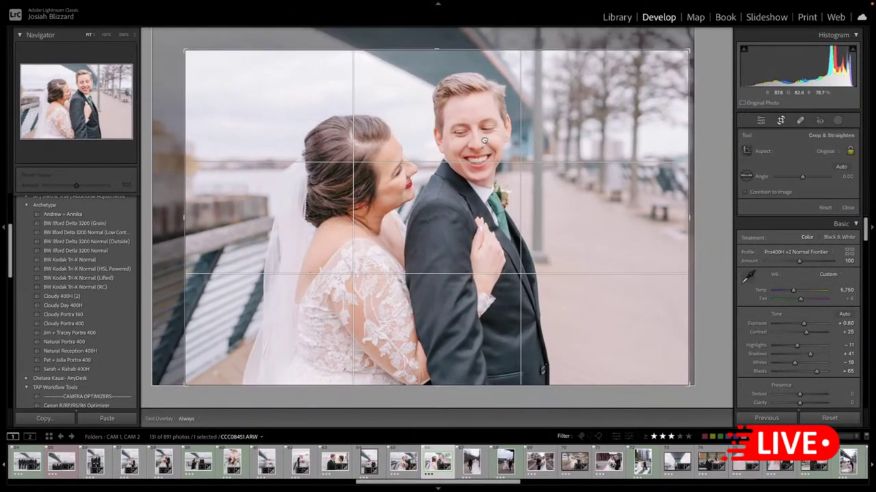
key(Return)
- Lower the embrace photo's exposure to +0.50 and its shadows to +17
key(minus)
key(minus)
key(minus)
key(equal)
key(minus)
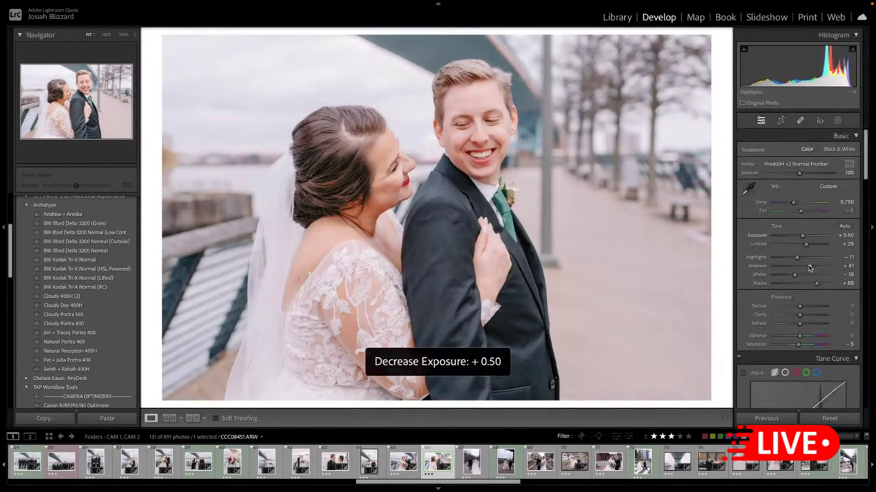
key(equal)
key(minus)
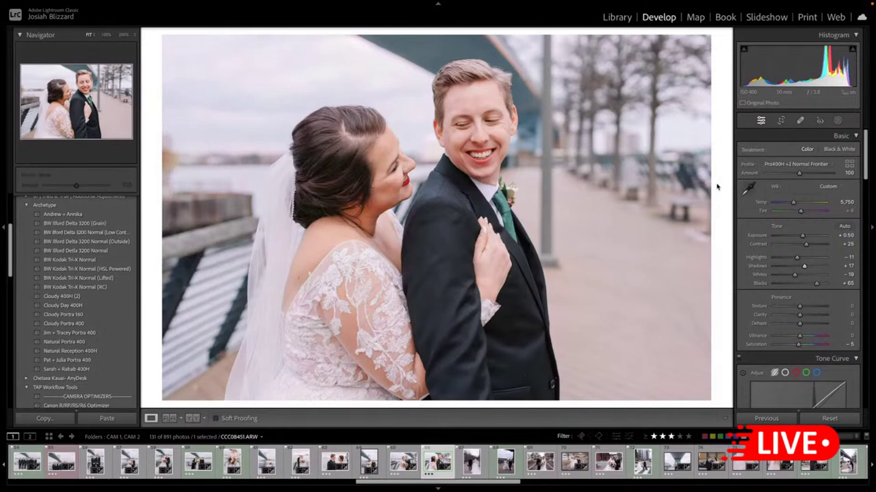
scroll(746, 228, down, 10)
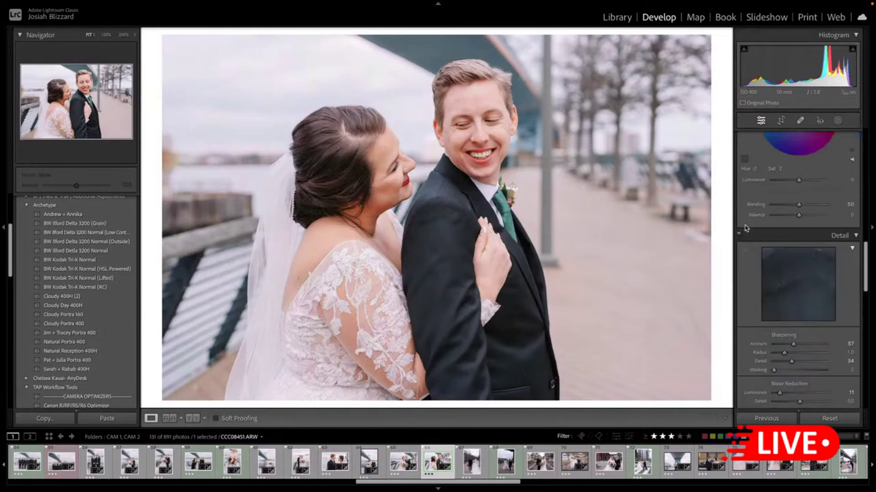
scroll(746, 228, up, 10)
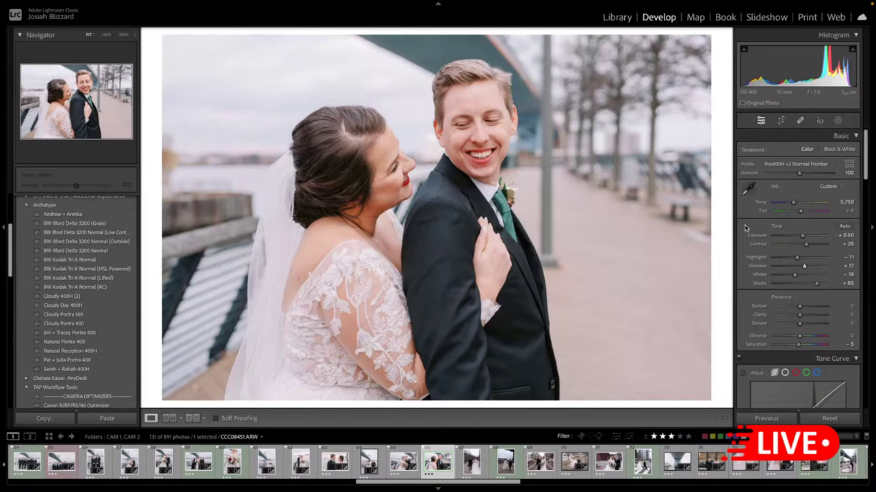
- Copy the adjusted photo's develop settings and paste them onto the next photo, CCC08477.ARW
key(ctrl+shift+c)
key(Return)
key(Right)
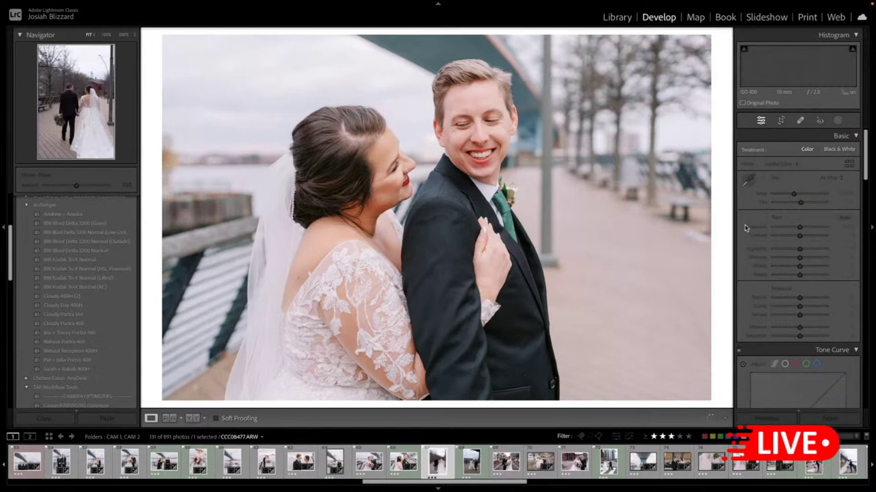
key(ctrl+shift+v)
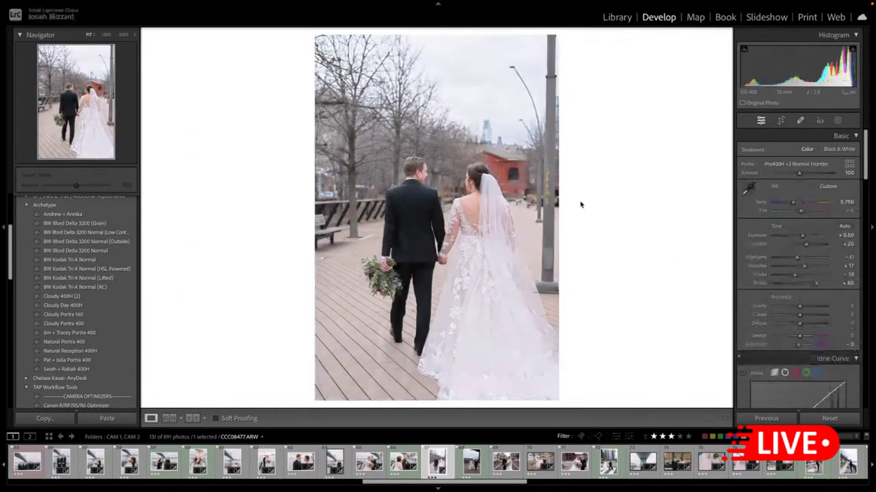
- Straighten the photo of the couple walking away and crop it slightly tighter around them
key(r)
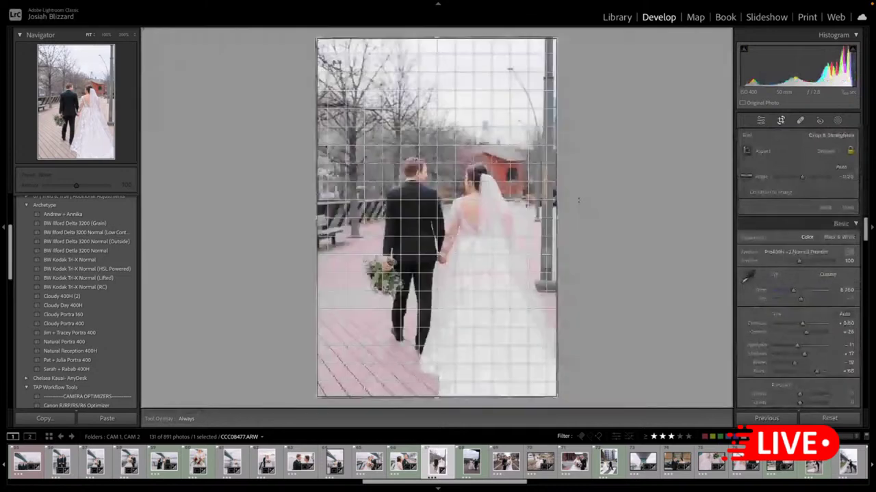
drag(578, 199, 589, 187)
drag(482, 198, 478, 211)
key(Return)
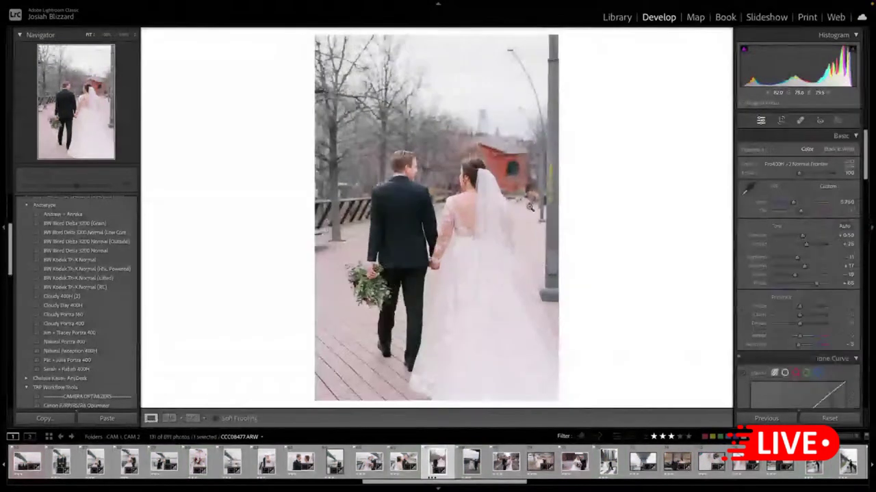
- Paste the settings onto CCC08508.ARW and crop in from the warehouse side to frame the walking couple closer
key(Right)
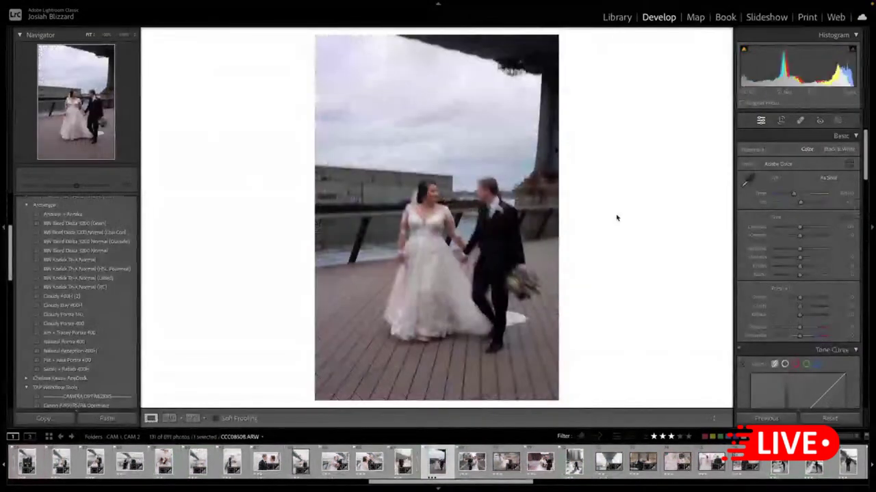
key(ctrl+shift+v)
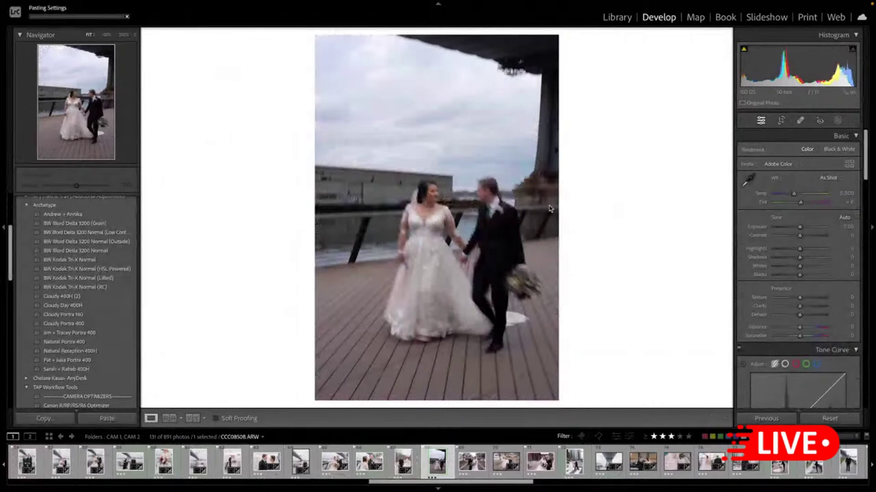
key(r)
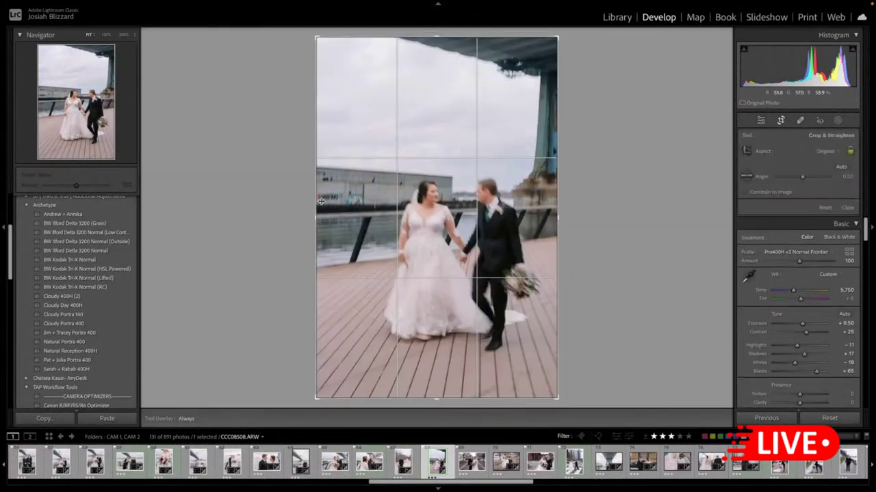
drag(318, 203, 344, 202)
drag(445, 183, 448, 184)
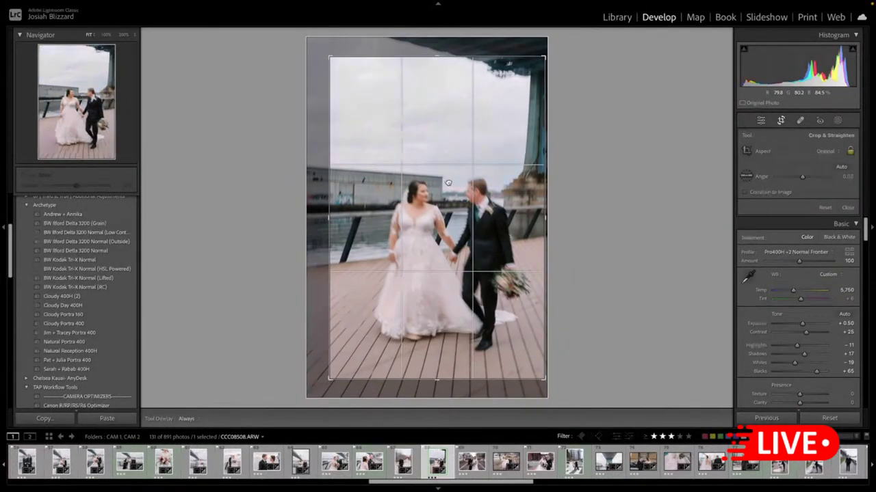
key(Return)
- Raise the exposure of the boardwalk photo to +0.70
key(equal)
key(equal)
key(equal)
key(minus)
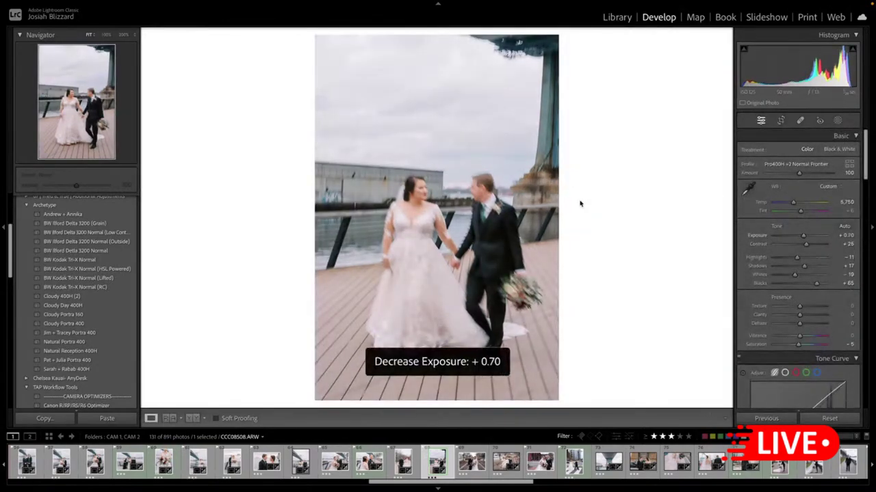
- Paste the settings onto CCC08522.ARW and crop tighter so the couple is centred between the curbs
key(Right)
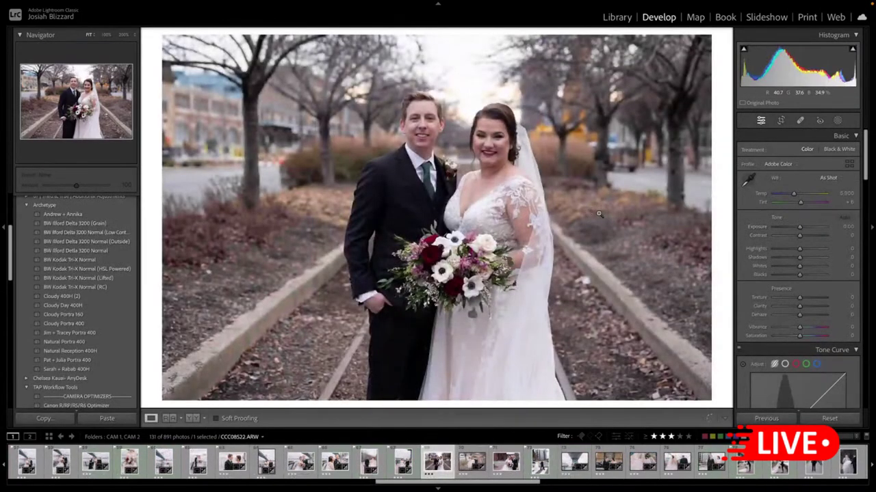
key(ctrl+shift+v)
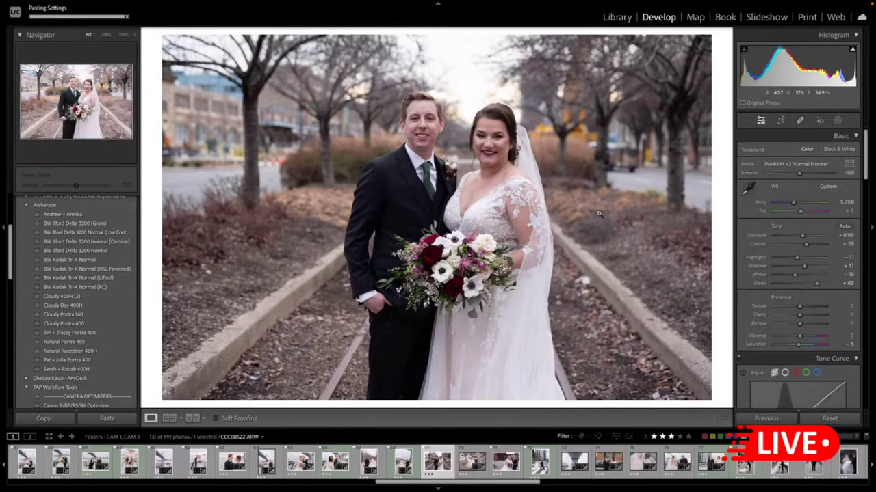
key(r)
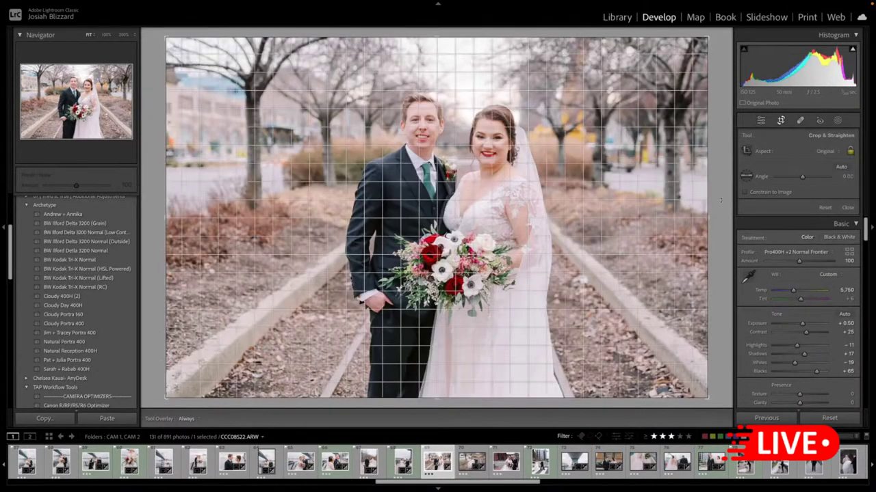
drag(720, 201, 720, 200)
drag(501, 38, 448, 62)
drag(489, 124, 486, 129)
key(Return)
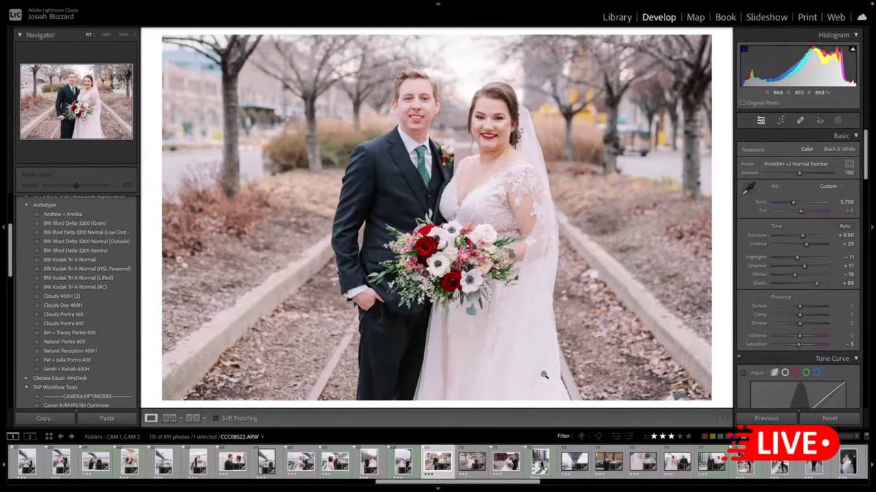
- Skip the already edited BBB00595.ARW, paste the settings onto CCC08606.ARW and crop in closer on the couple
key(Right)
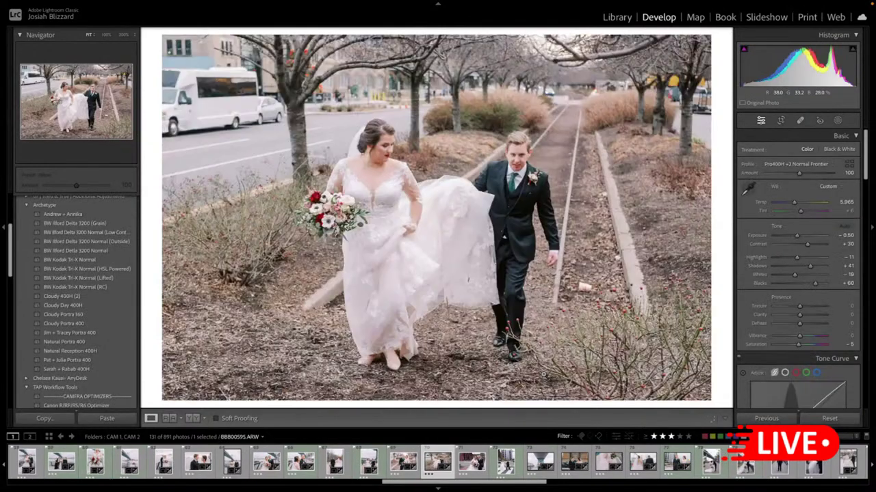
key(Right)
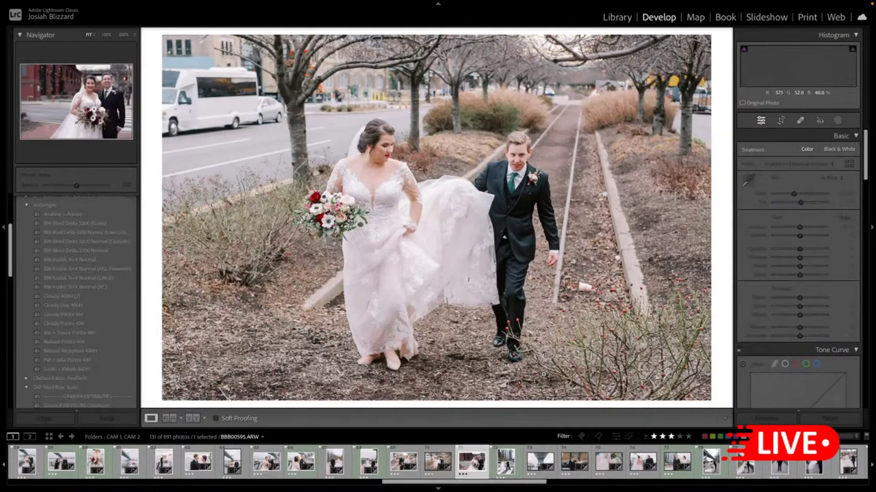
key(ctrl+shift+v)
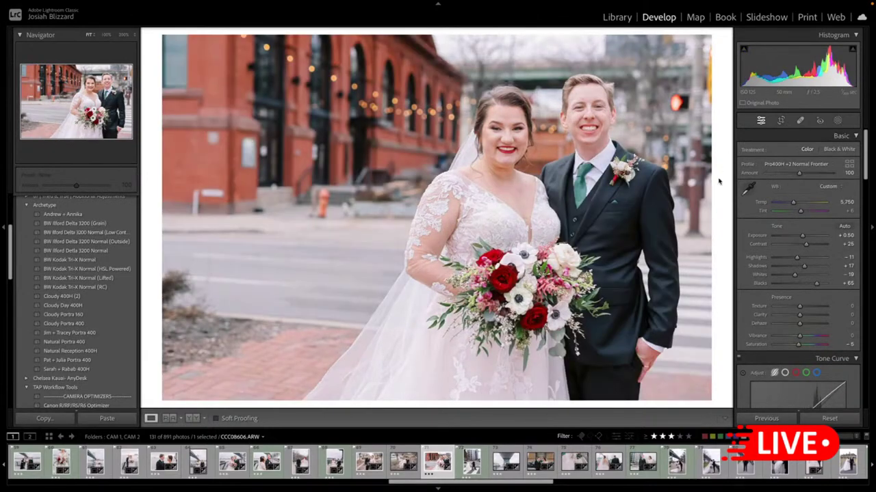
key(r)
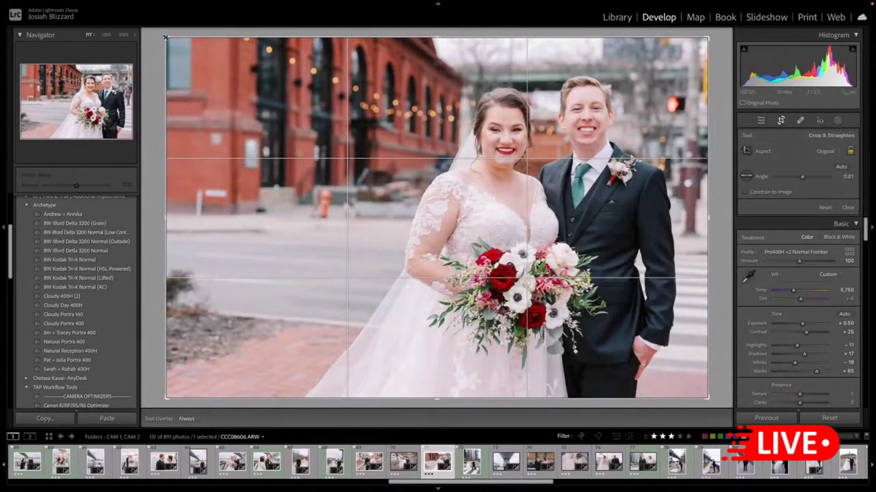
drag(167, 38, 188, 47)
key(r)
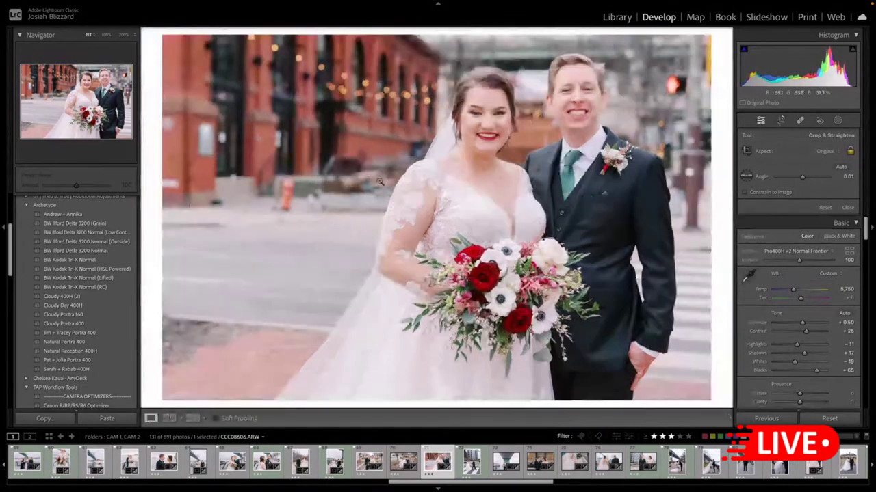
- Paste the settings onto the crosswalk photo CCC08634.ARW, straighten it by about 1.01 degrees and crop it tighter
key(Right)
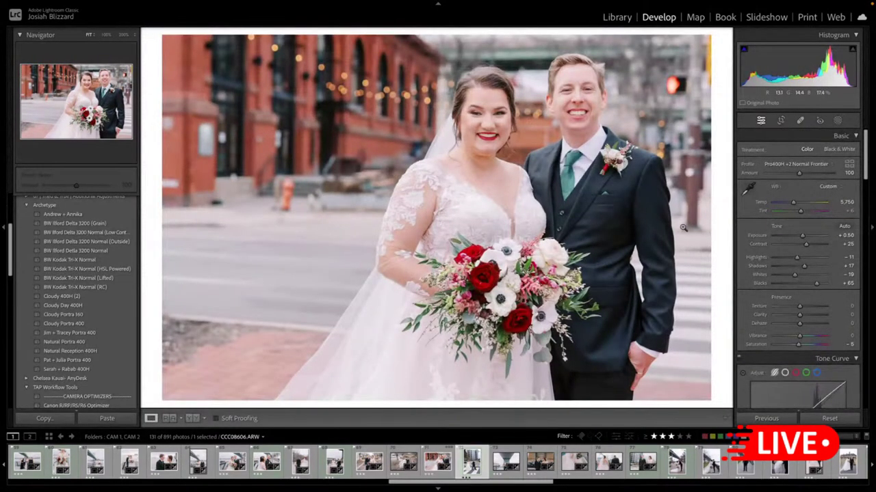
key(ctrl+v)
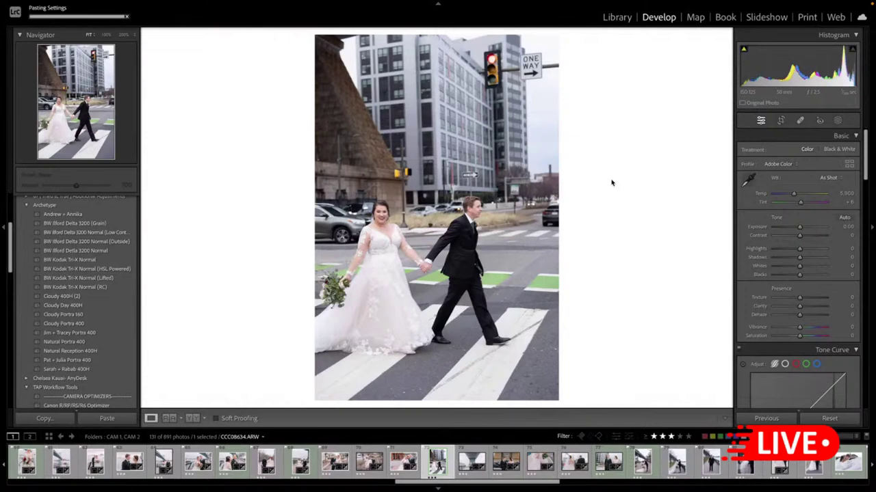
key(r)
drag(586, 177, 544, 192)
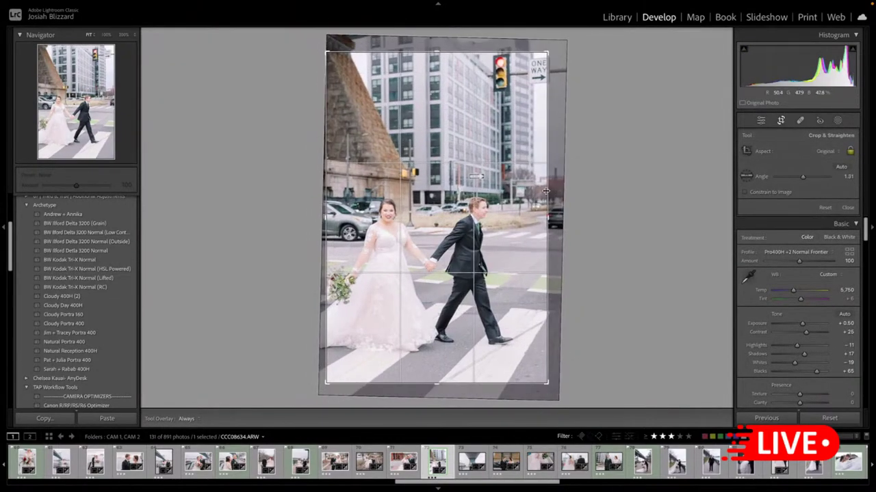
key(Return)
- Set the crosswalk photo's exposure to 0.00, shadows to +28 and highlights to about -39
key(minus)
key(minus)
key(minus)
key(minus)
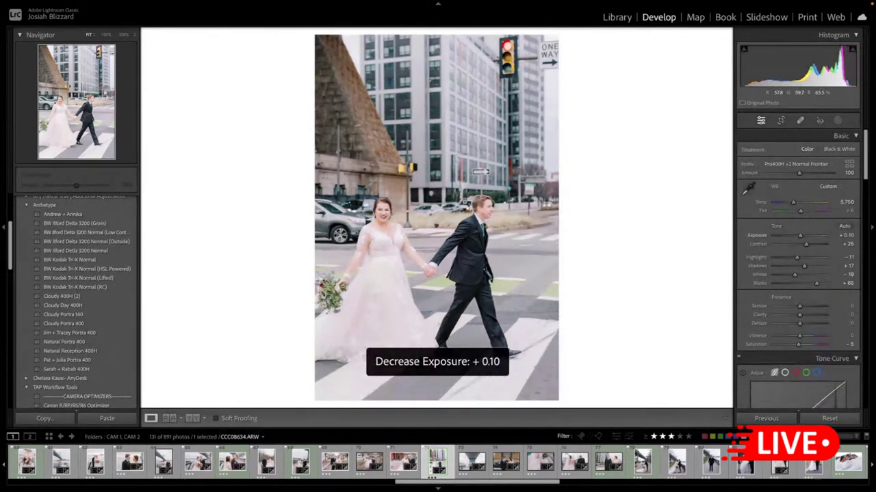
key(minus)
key(equal)
key(minus)
click(808, 267)
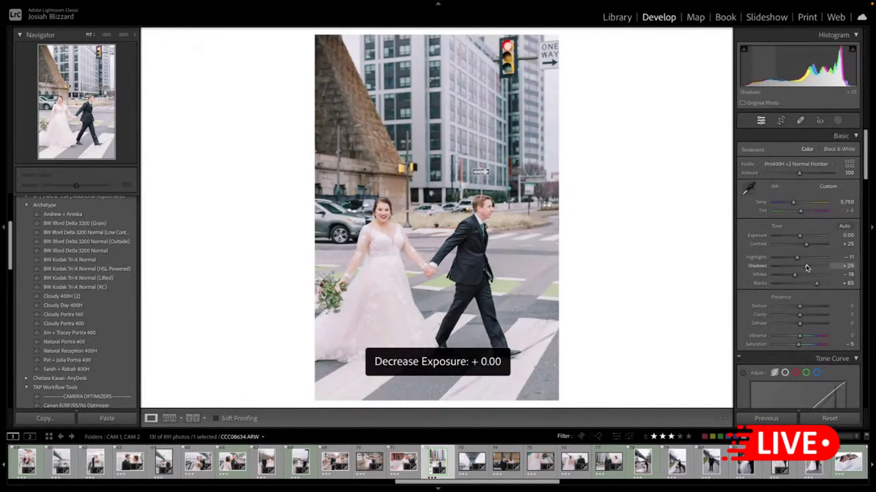
drag(796, 258, 791, 261)
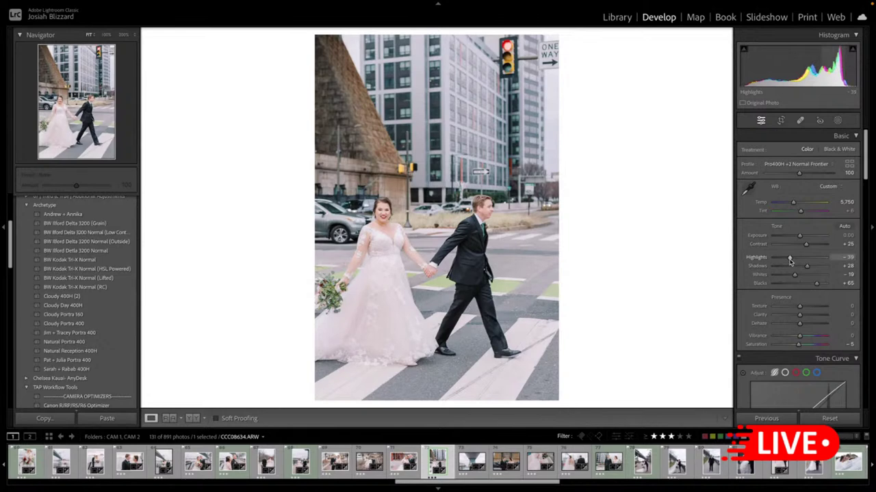
- Skip the finished bridge photo and raise the exposure of BBB00625.ARW, the couple by the stone wall, to +0.70
key(Right)
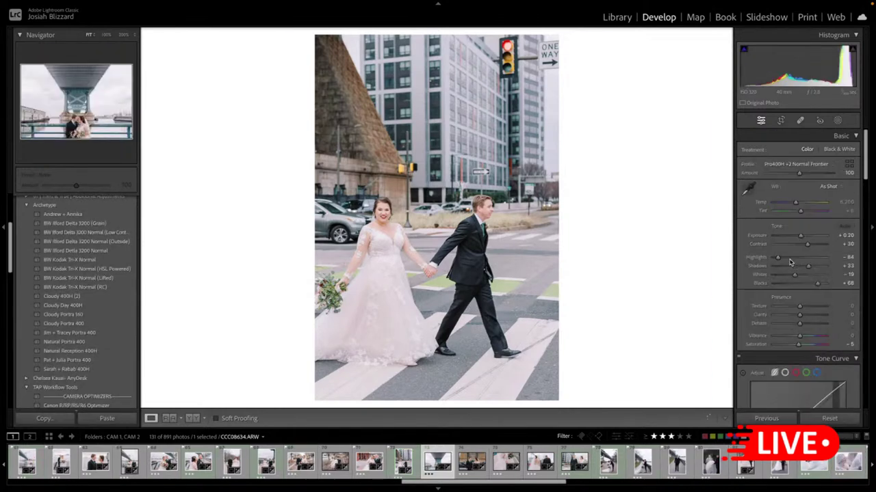
key(Right)
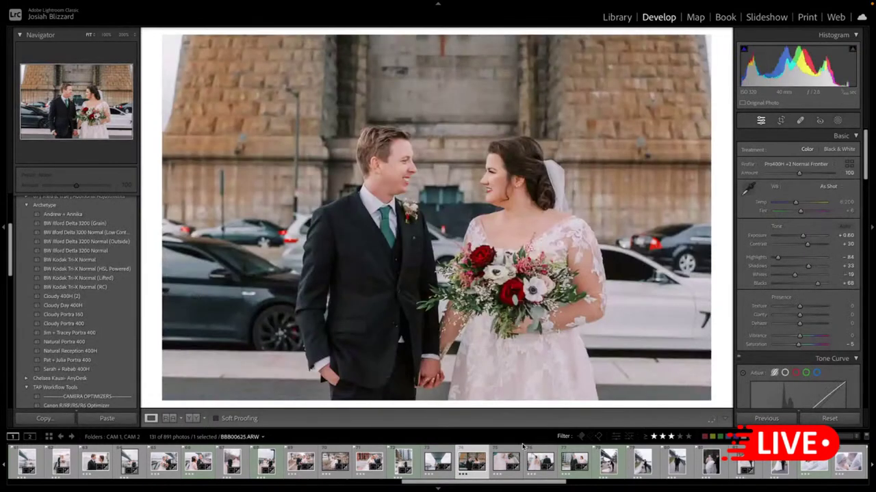
key(=)
key(=)
key(-)
key(equal)
- Skip to the bridge kiss photo CCC08647.ARW, paste the settings onto it and set highlights to -30 and whites to -29
key(Right)
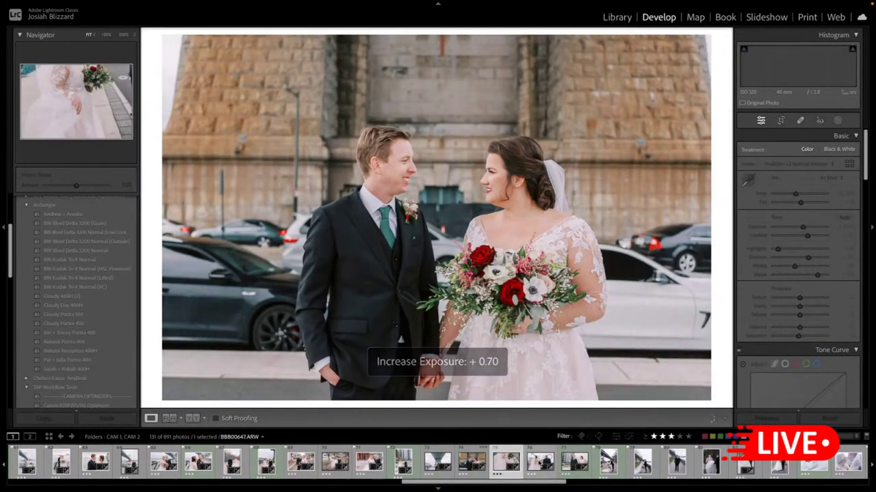
key(Right)
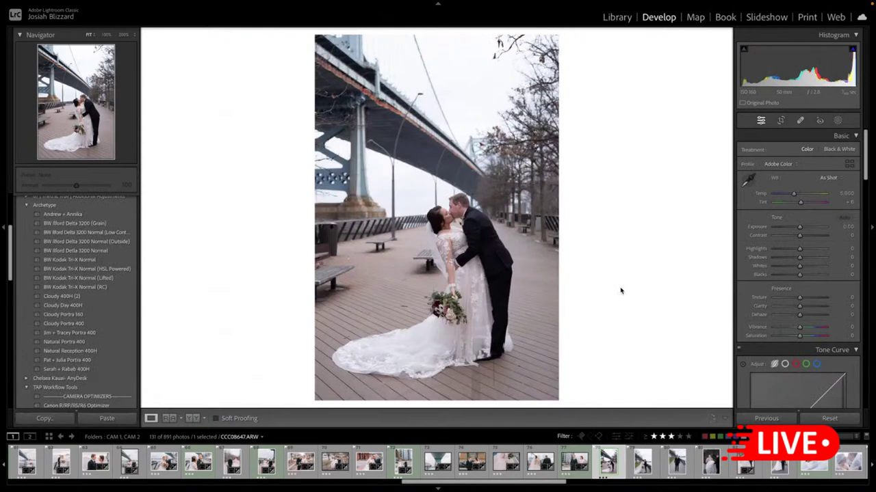
key(ctrl+v)
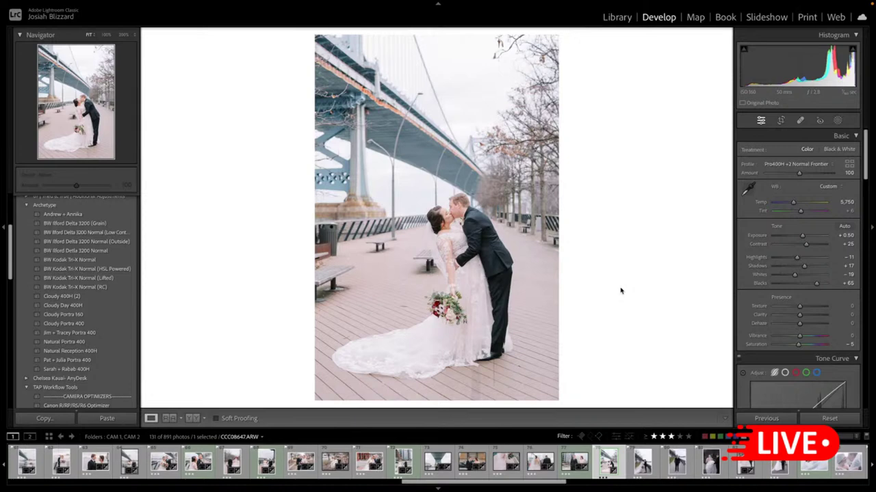
drag(796, 258, 792, 279)
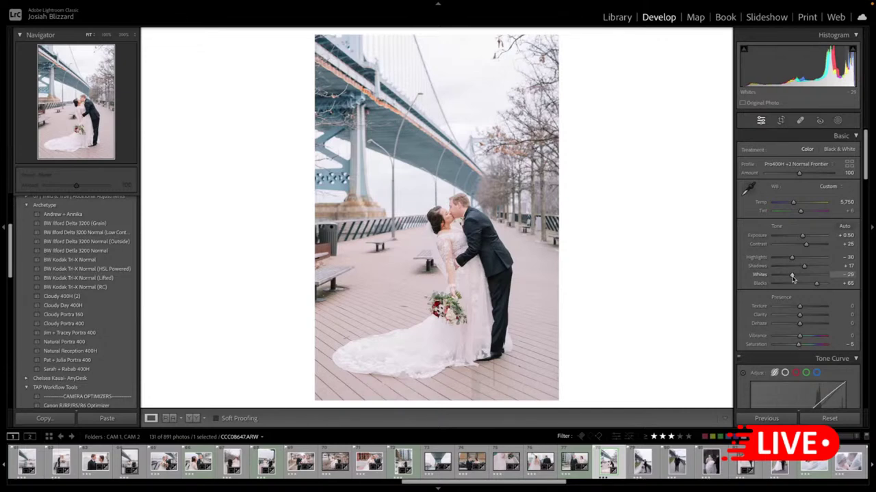
- Copy this photo's settings onto CCC08671.ARW, the couple by the waterfront railing, and crop in slightly
key(ctrl+shift+c)
key(Return)
key(Right)
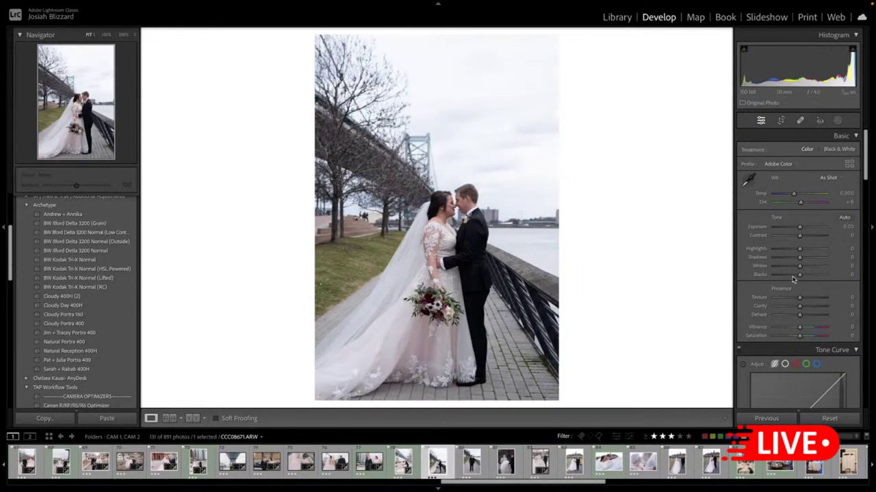
key(ctrl+shift+v)
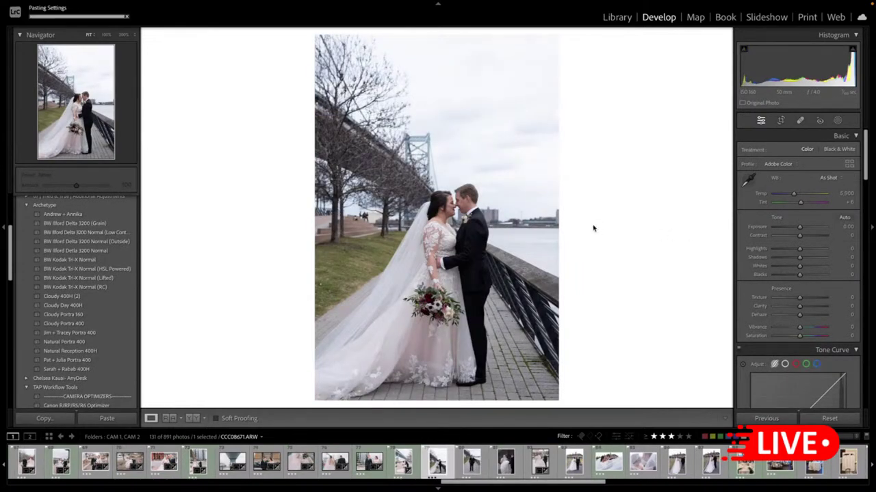
key(r)
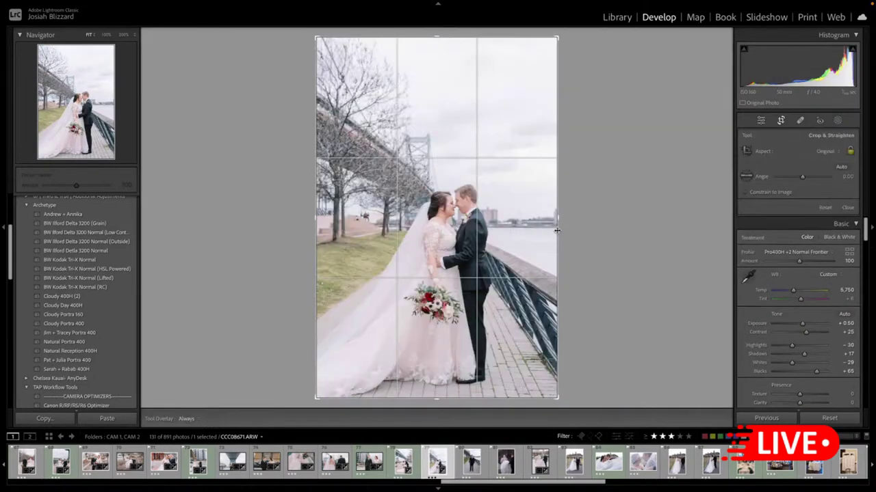
drag(557, 231, 550, 230)
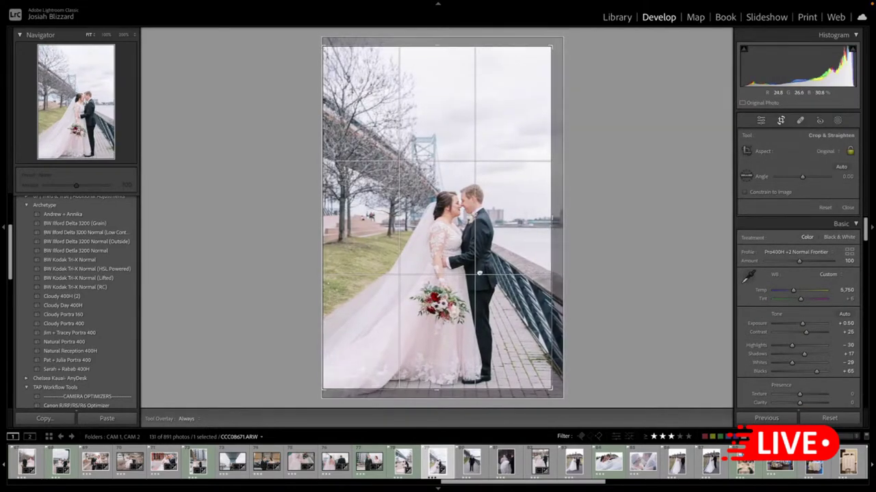
key(Return)
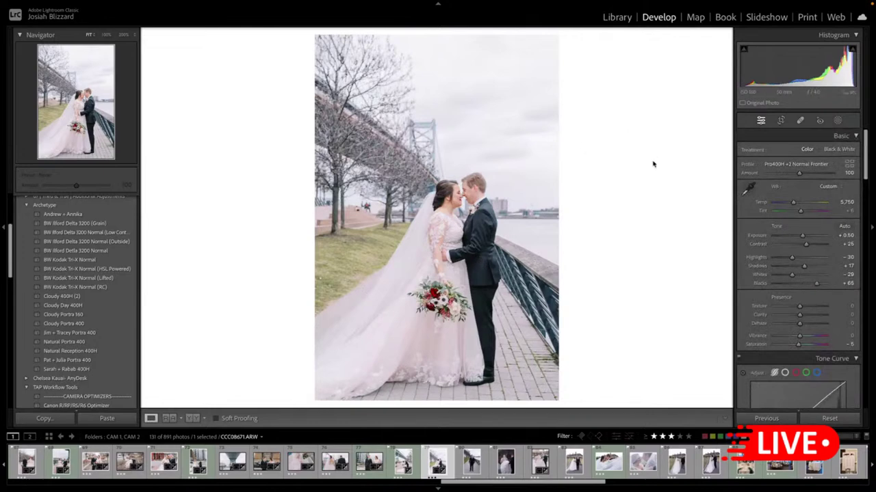
- Paste the settings onto the groom portrait CCC08722.ARW and crop it tighter around him
key(Right)
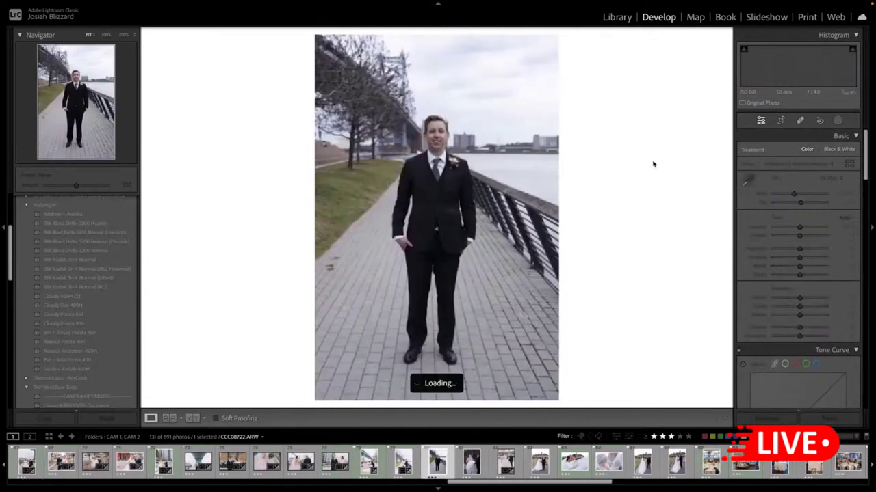
key(ctrl+shift+v)
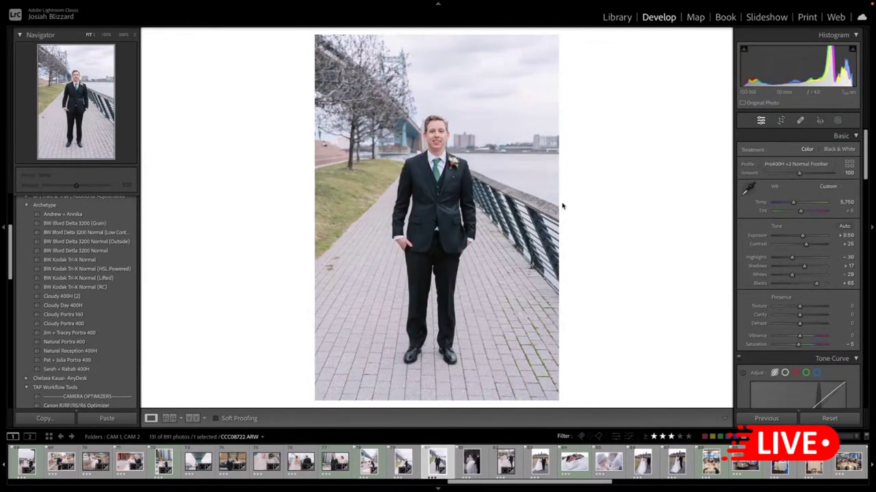
key(r)
drag(563, 205, 550, 201)
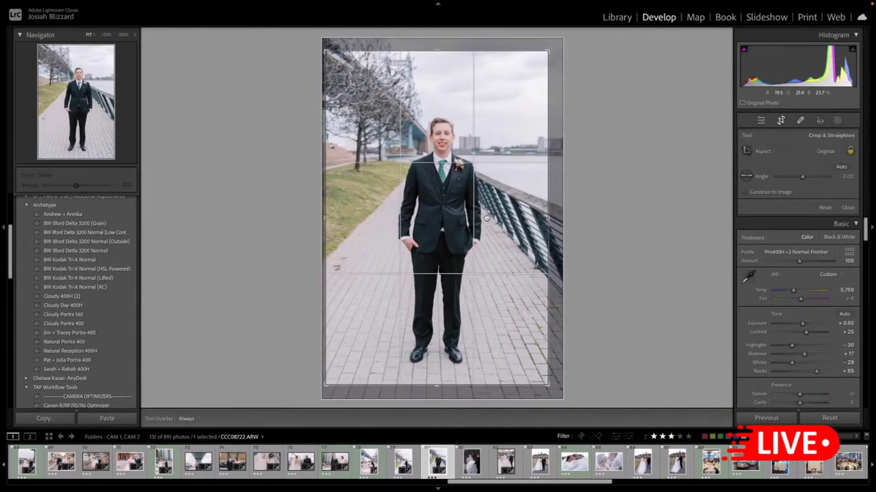
key(Return)
- Set the groom portrait's exposure to +0.60 and tighten its crop a little more
key(equal)
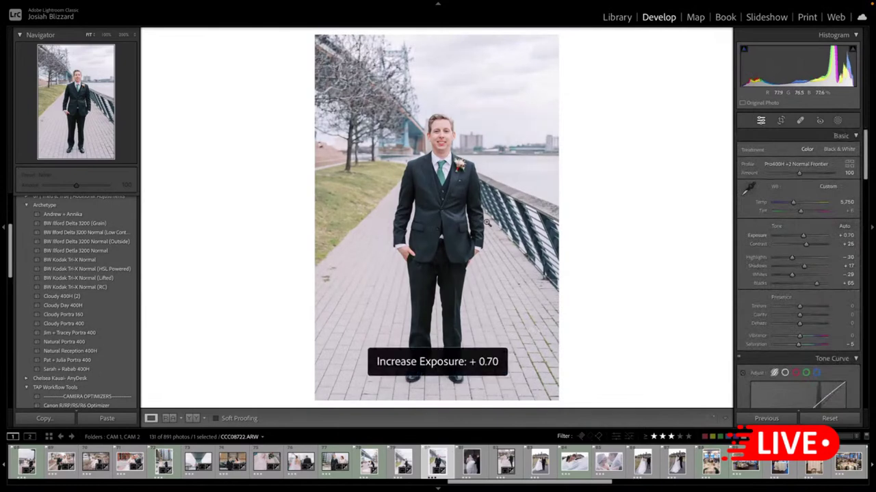
key(minus)
key(r)
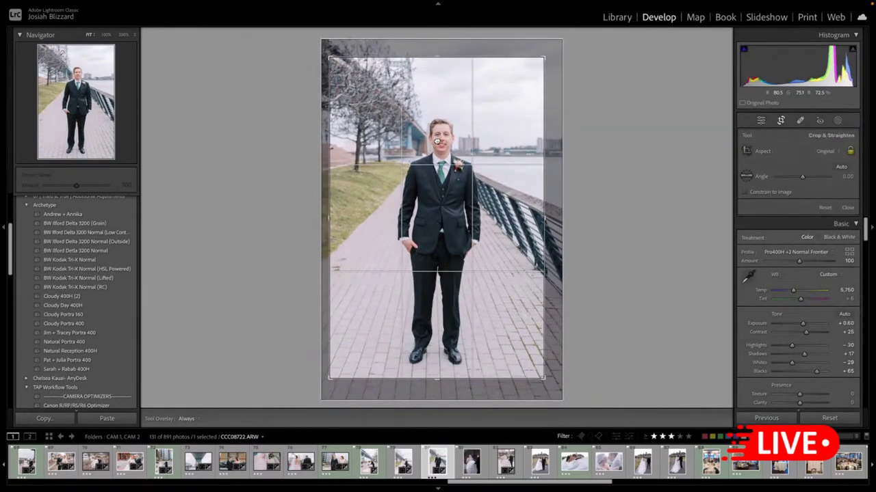
key(Return)
- Paste the settings onto CCC08800.ARW, the couple seen from behind, and crop off a little of the edges
key(Right)
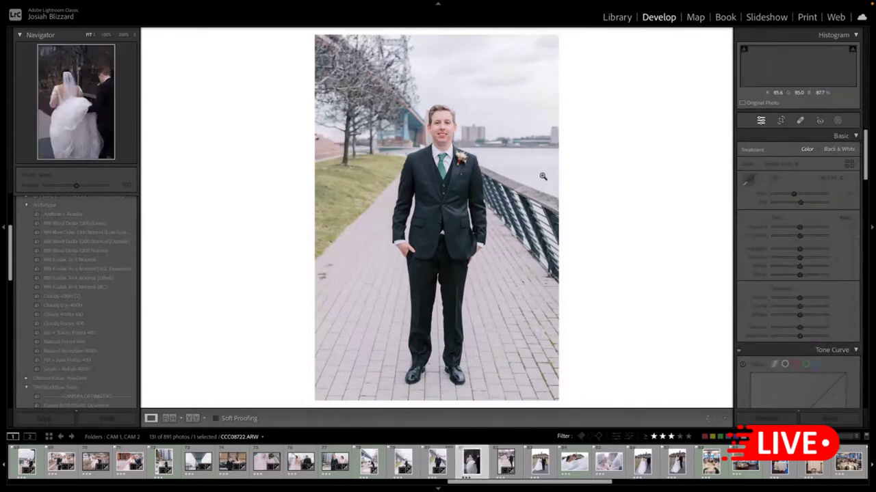
key(ctrl+v)
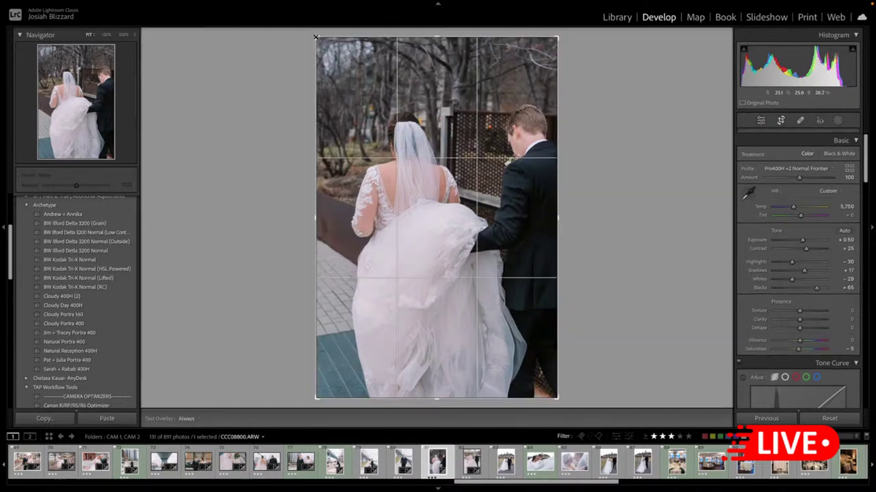
key(r)
drag(315, 31, 319, 43)
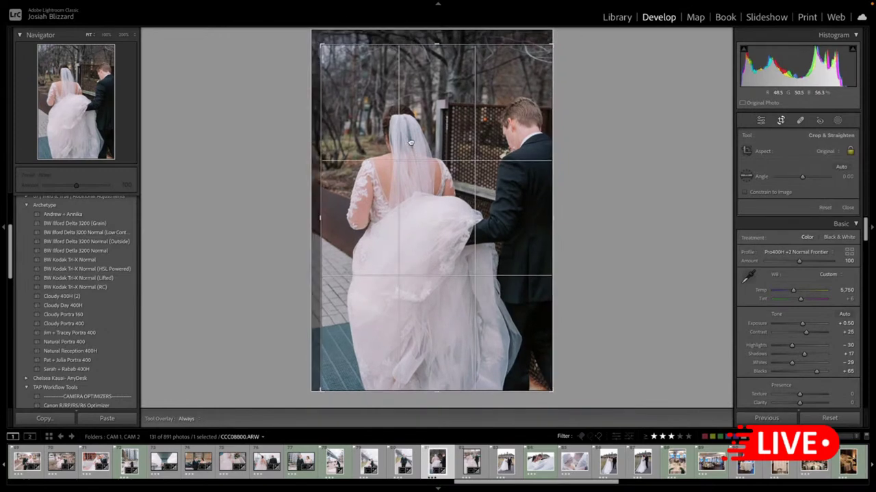
key(Return)
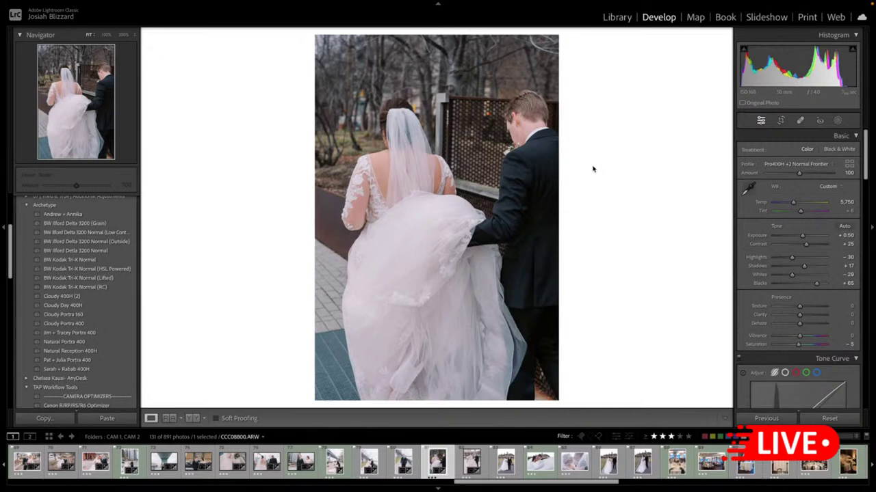
- Raise the exposure of CCC08800.ARW to +0.90
key(equal)
key(equal)
key(equal)
key(equal)
key(equal)
key(minus)
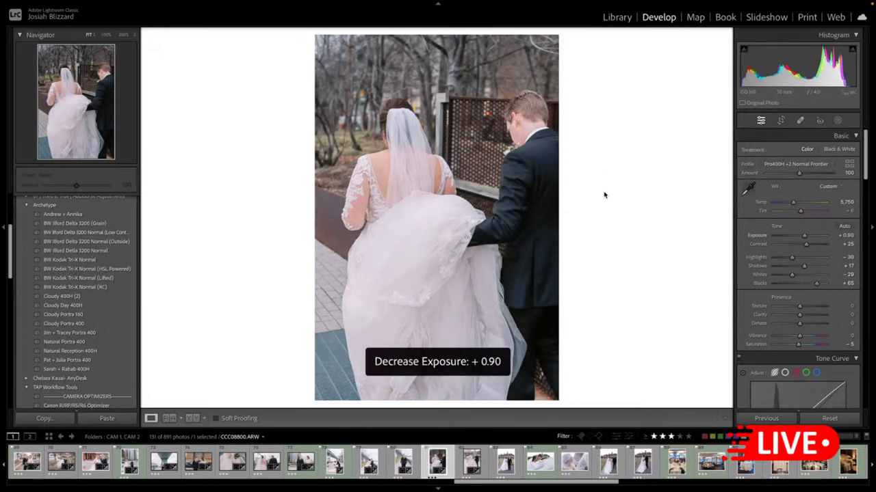
- Skip the already edited BBB00694.ARW and paste the settings onto the clubhouse photo CCC08809.ARW
key(Right)
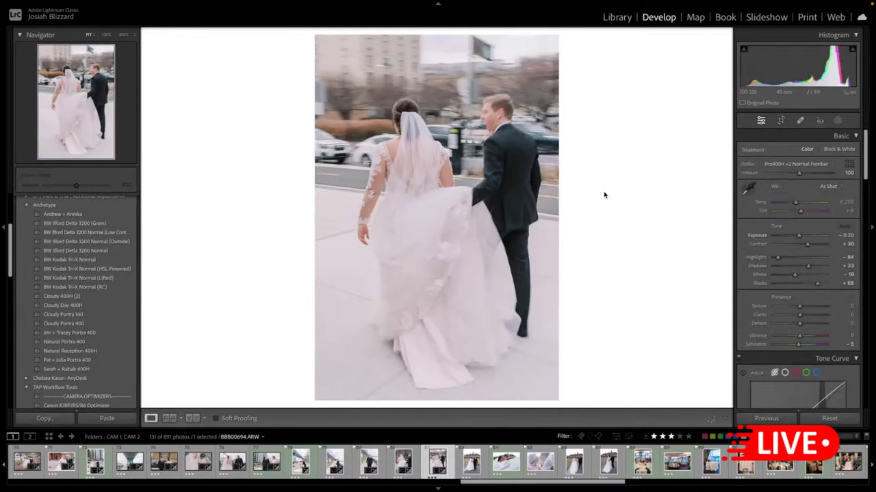
click(467, 472)
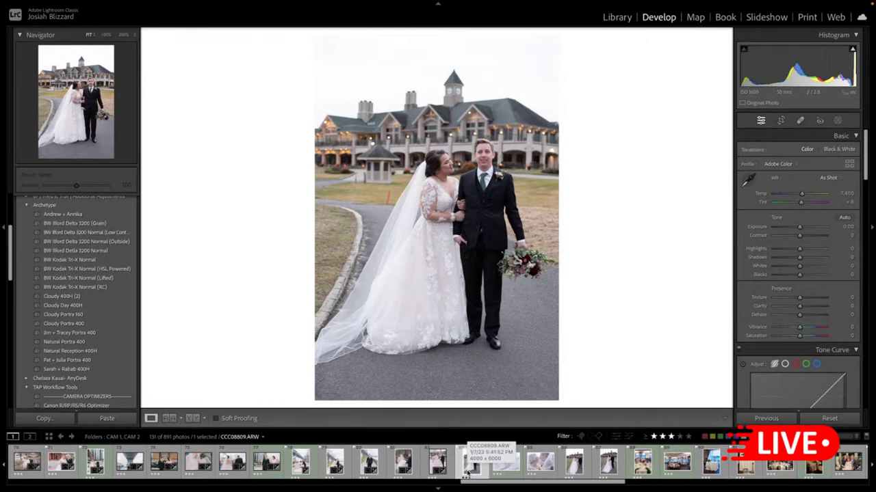
key(ctrl+shift+v)
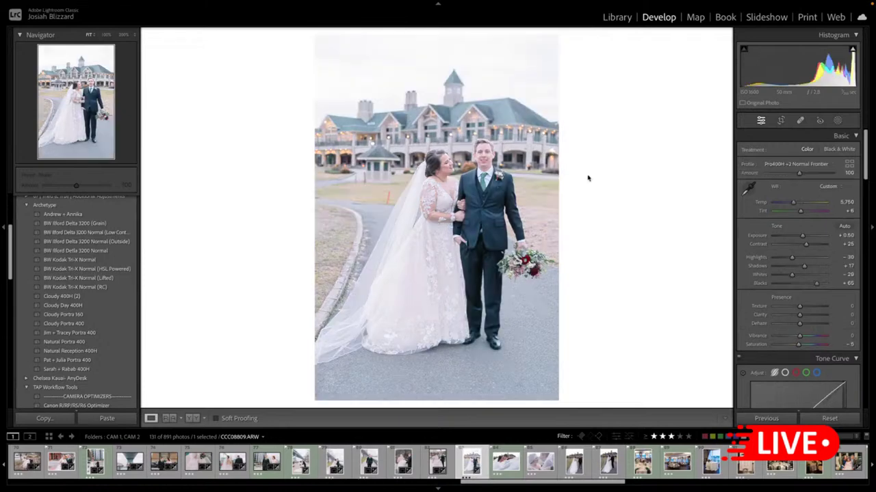
- Straighten the clubhouse photo by about -0.55 degrees and crop in closer on the couple
key(r)
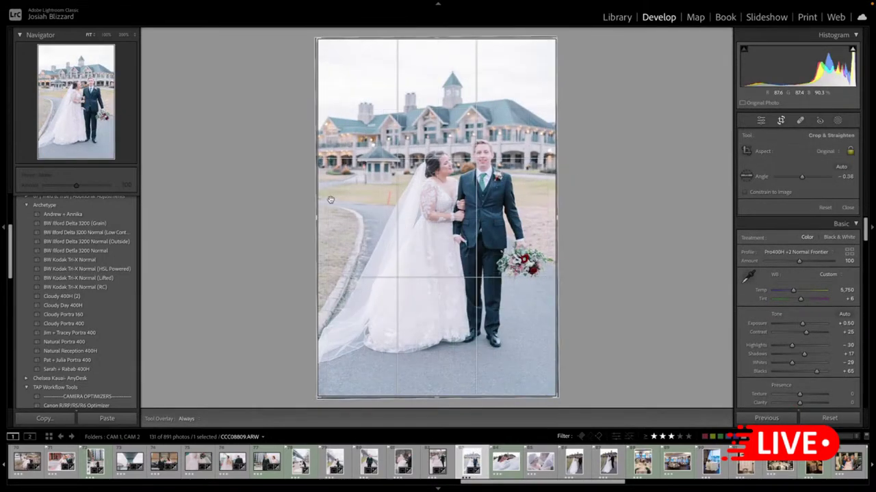
drag(319, 200, 331, 197)
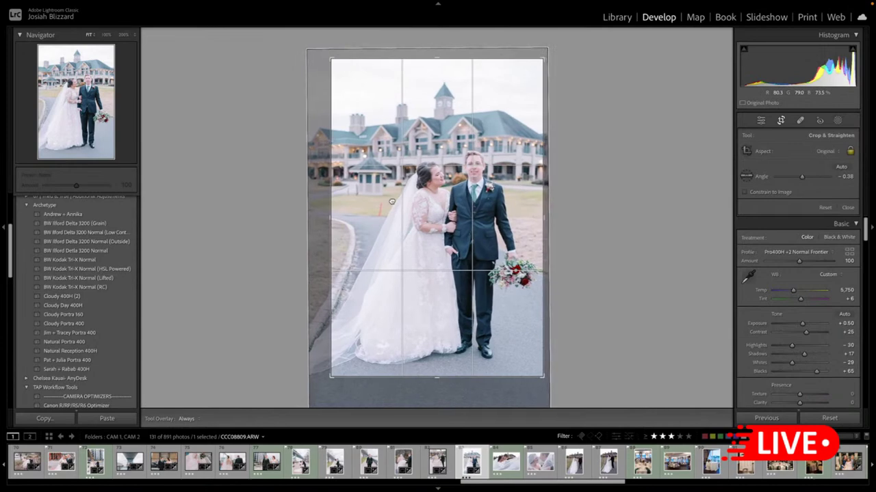
key(r)
key(r)
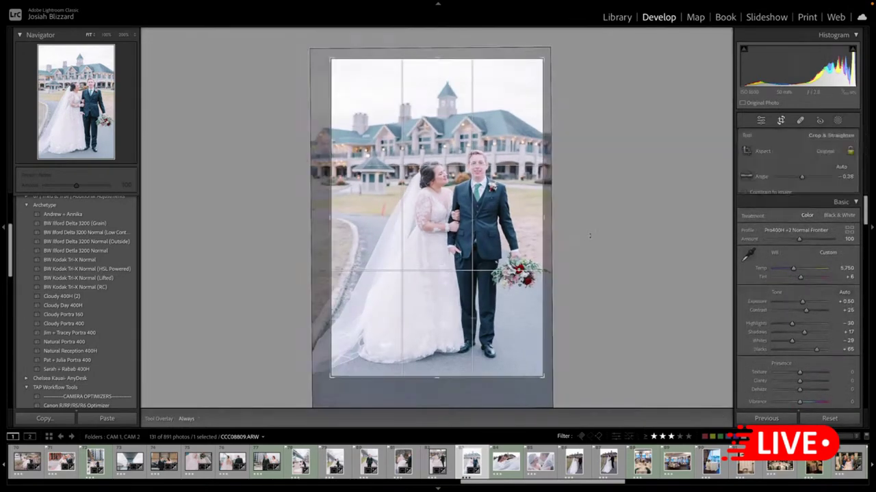
drag(454, 262, 452, 261)
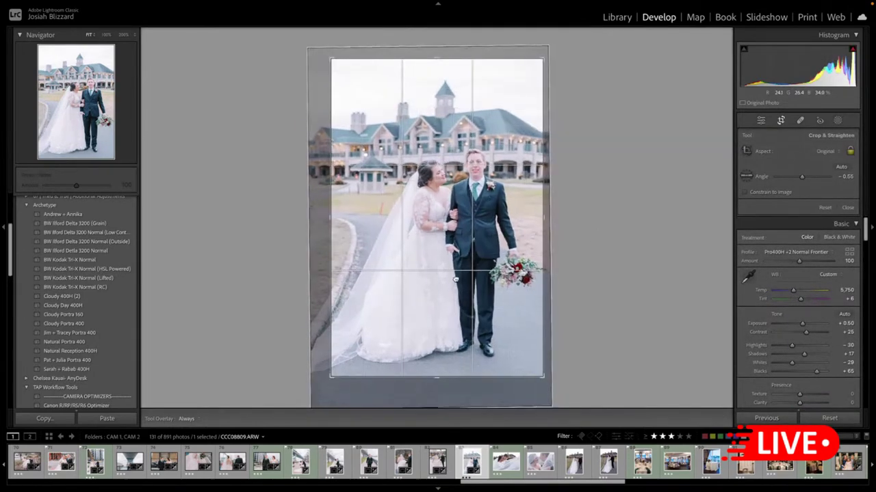
drag(474, 61, 474, 53)
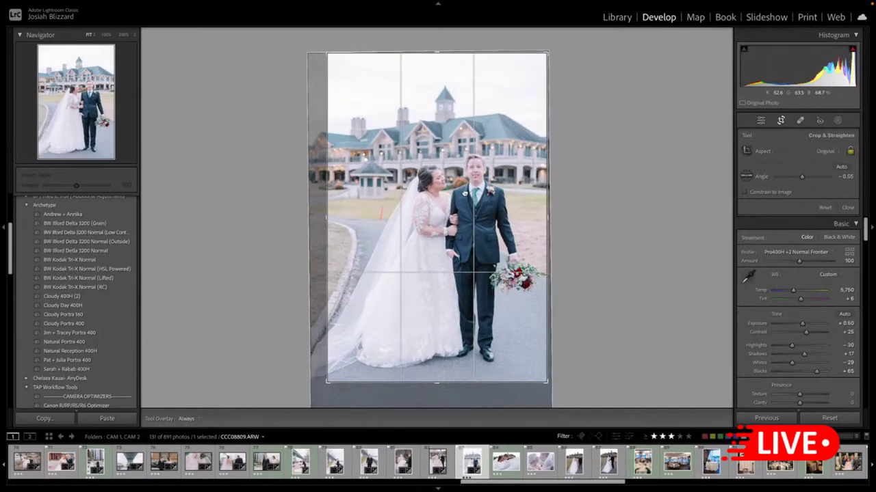
key(r)
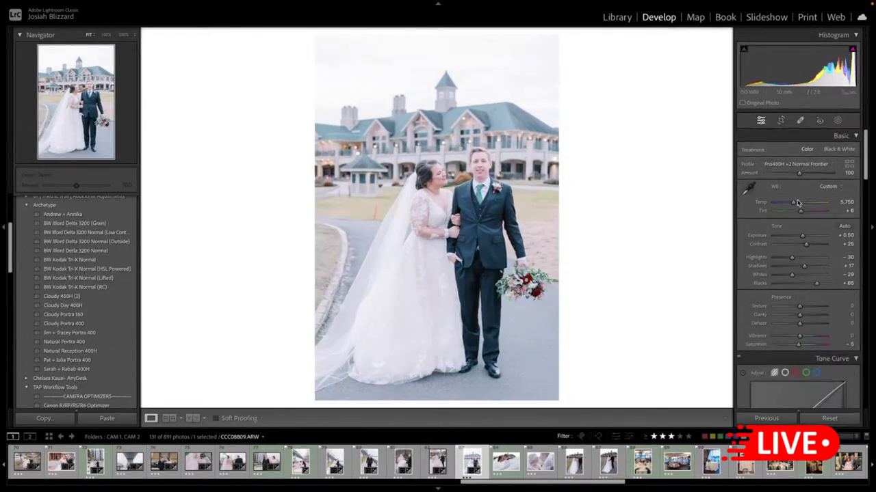
- Set the clubhouse photo's temperature to about 7,456, exposure to +0.20, shadows to +20 and highlights to -41
drag(793, 202, 802, 202)
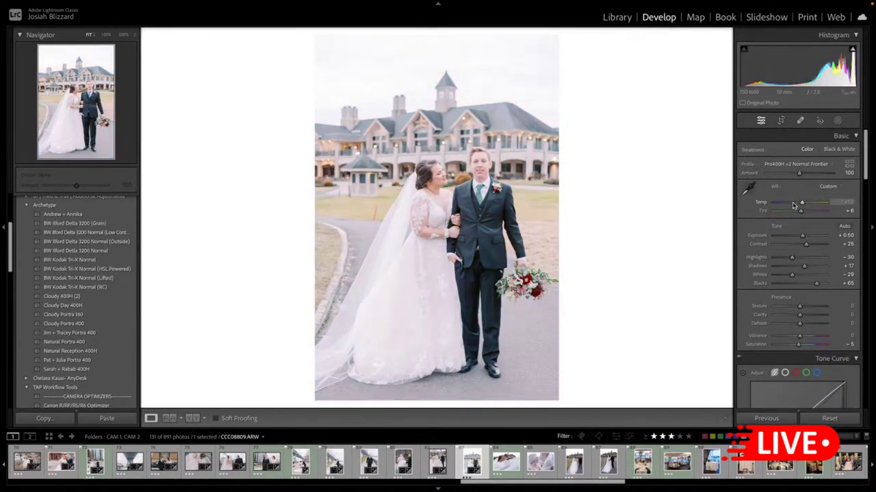
key(minus)
key(minus)
key(minus)
key(equal)
key(minus)
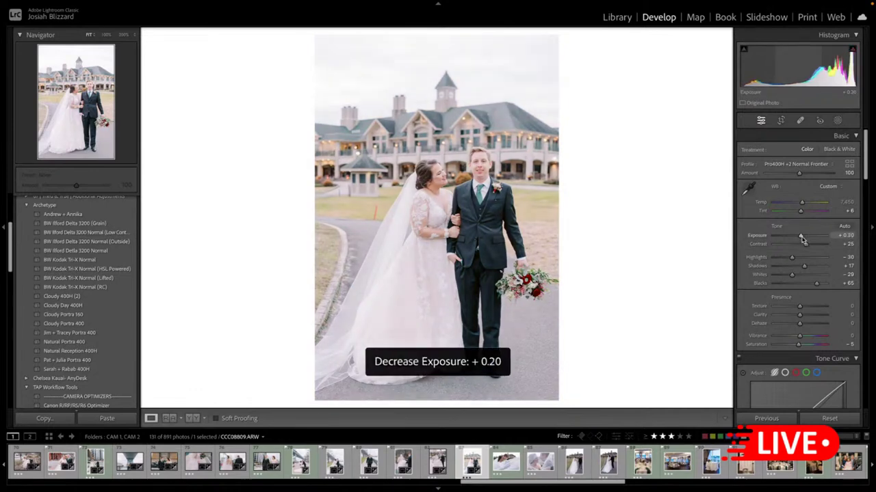
key(equal)
drag(805, 267, 788, 257)
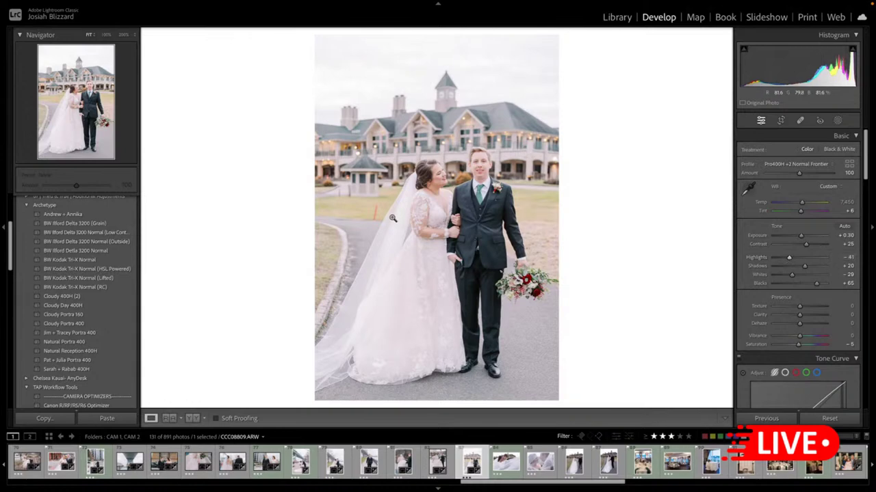
key(Down)
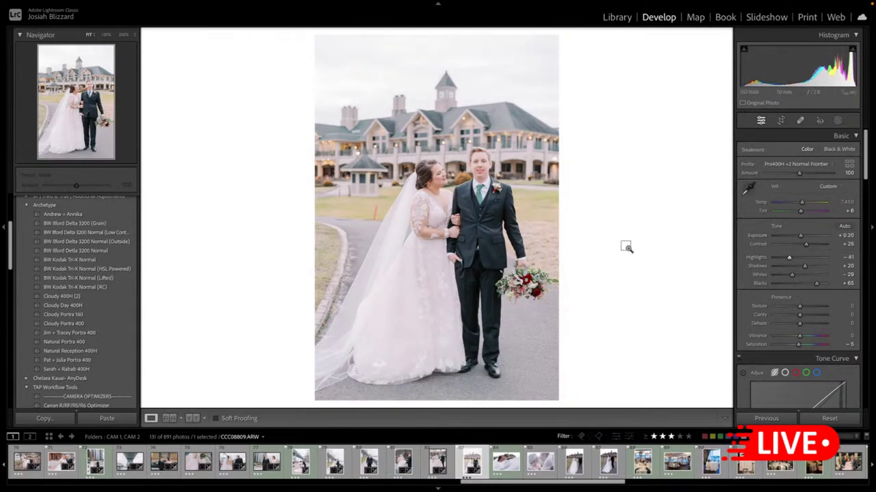
- Apply the clubhouse photo's settings to the veil close-up CCC08868.ARW and lower its exposure to +0.10
key(Right)
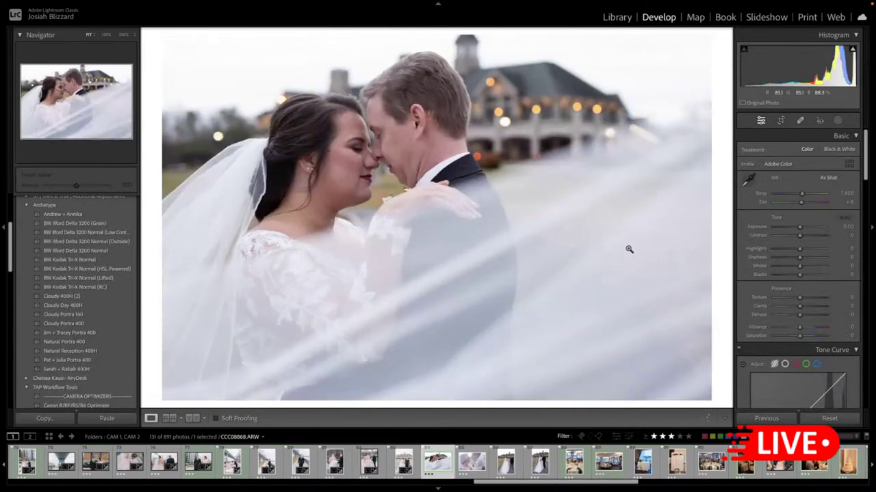
key(ctrl+shift+v)
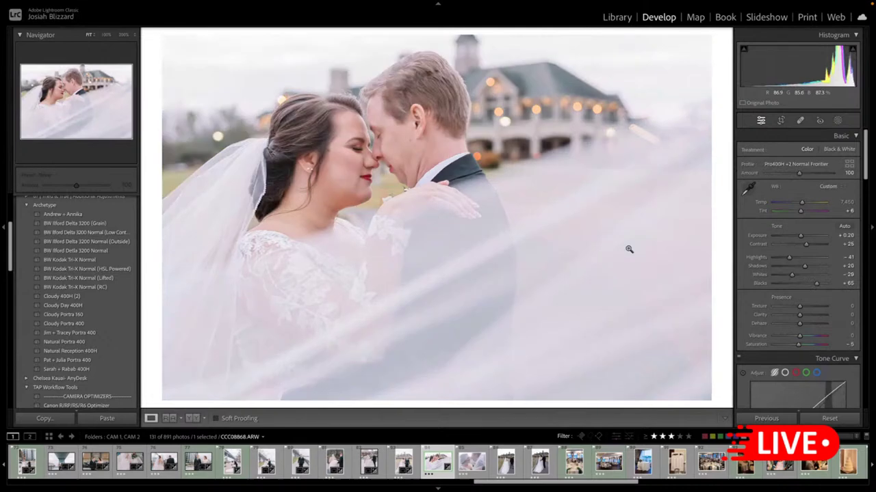
key(minus)
key(minus)
key(equal)
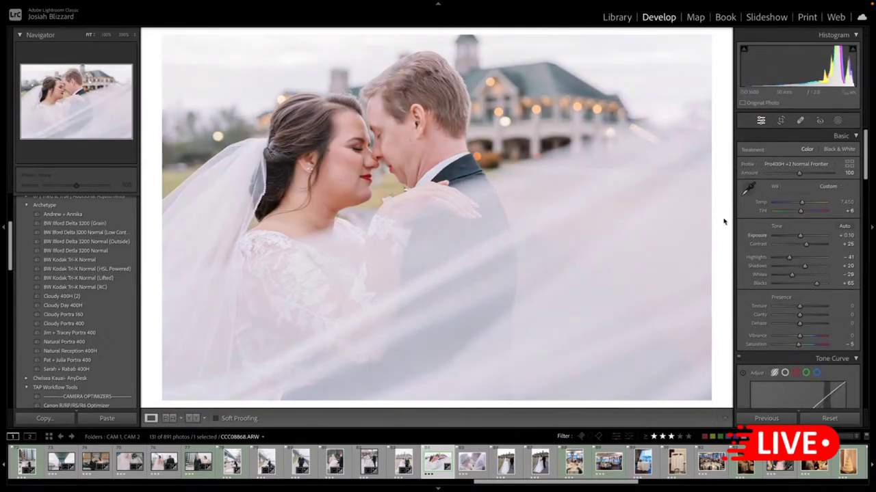
- Paste the copied settings onto the under-veil close-up CCC08901.ARW and set its highlights to about -38
key(minus)
key(Right)
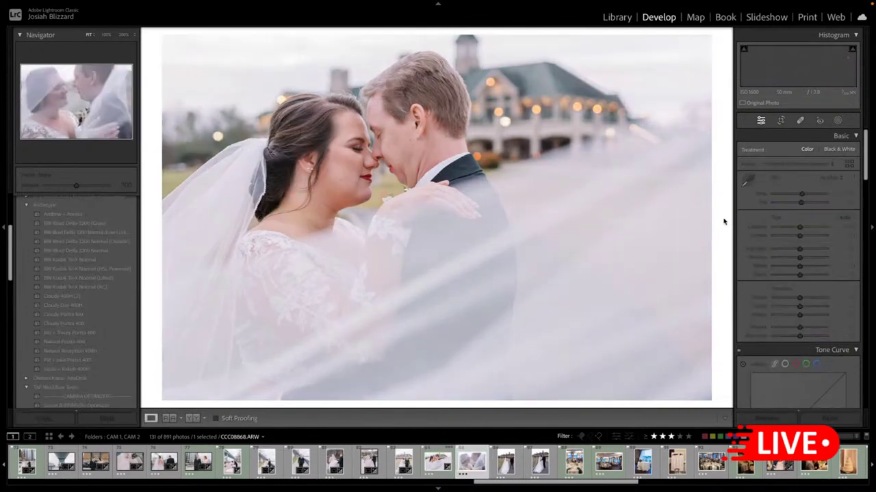
key(Right)
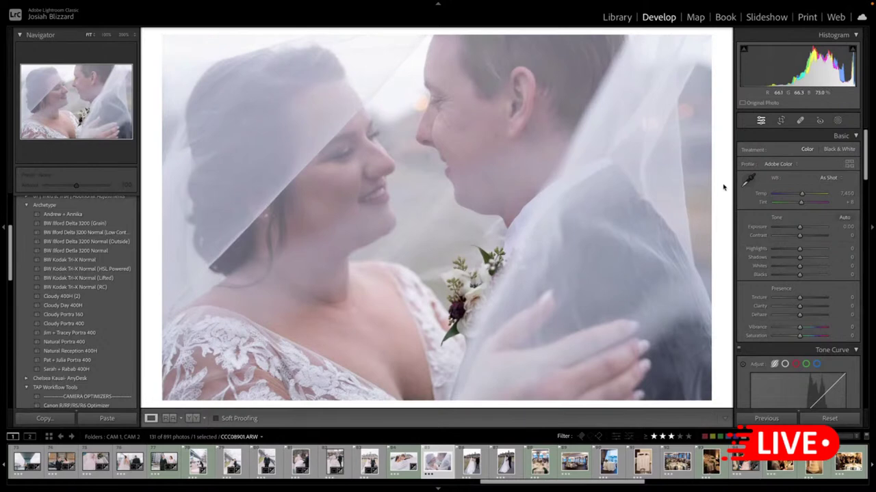
key(ctrl+a)
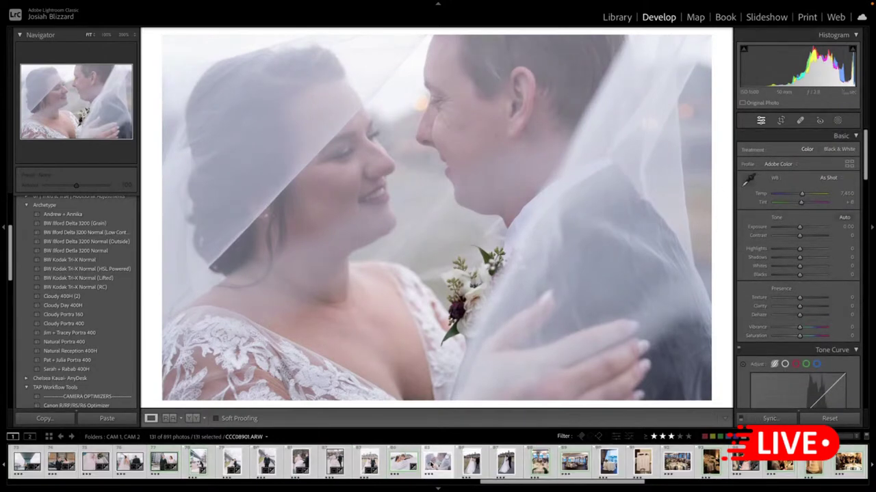
click(429, 464)
key(ctrl+shift+v)
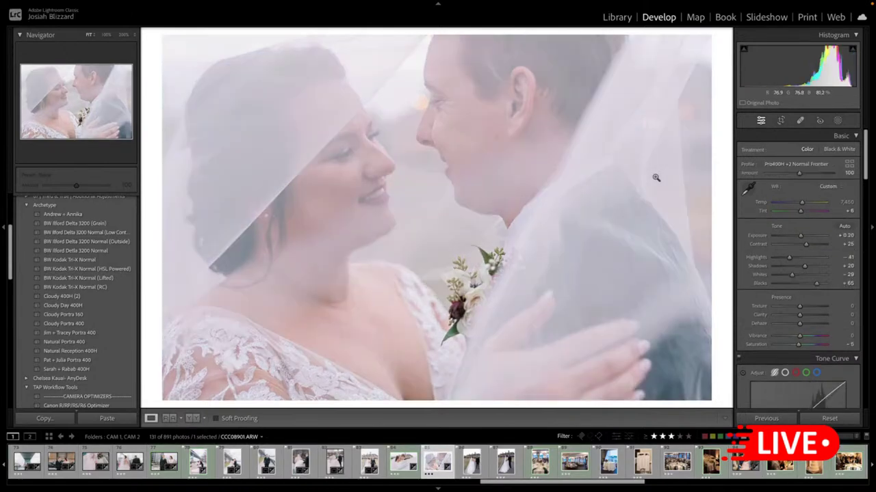
drag(793, 258, 790, 264)
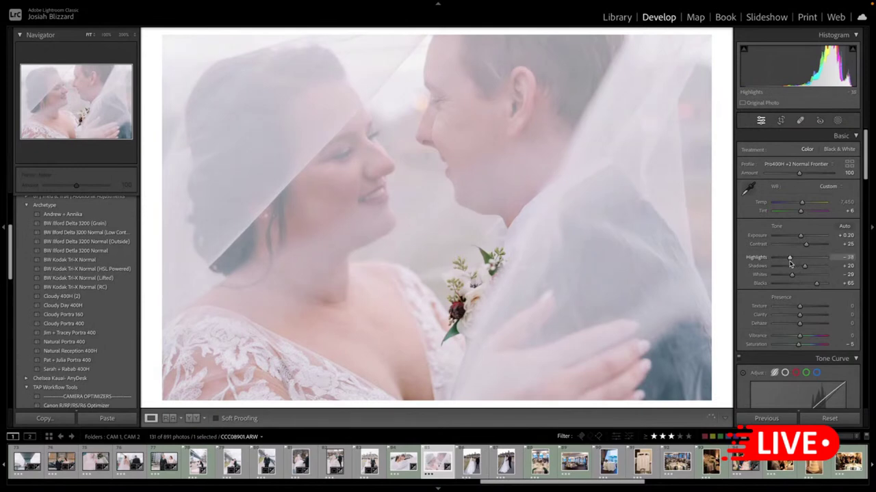
- Paste the settings onto the walking couple photo CCC08933.ARW and crop in closer on the couple and clubhouse
key(Right)
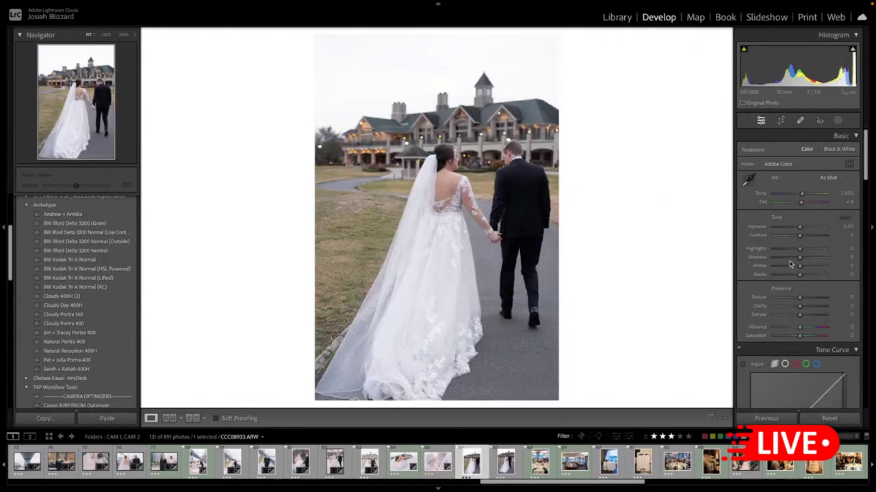
key(ctrl+shift+v)
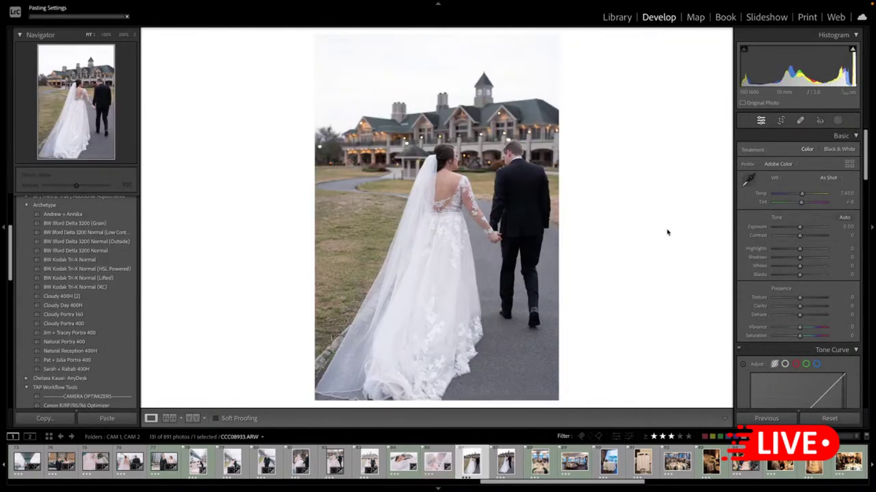
key(r)
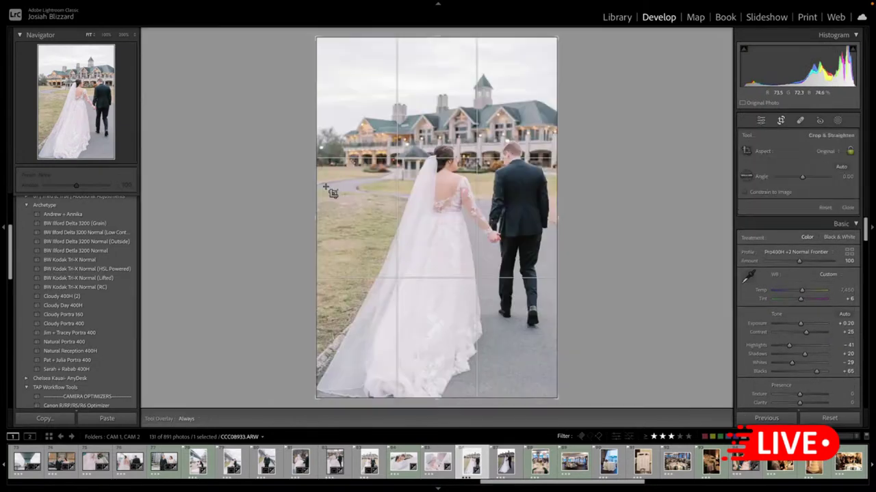
drag(318, 193, 331, 193)
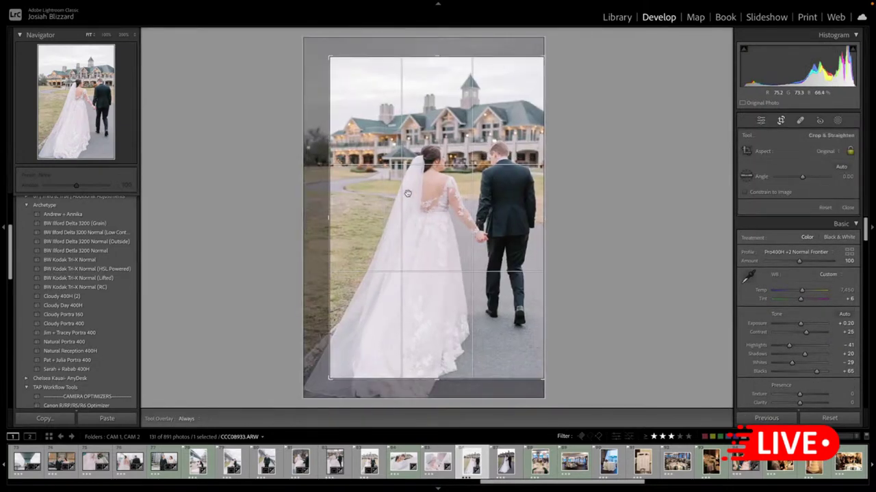
key(Return)
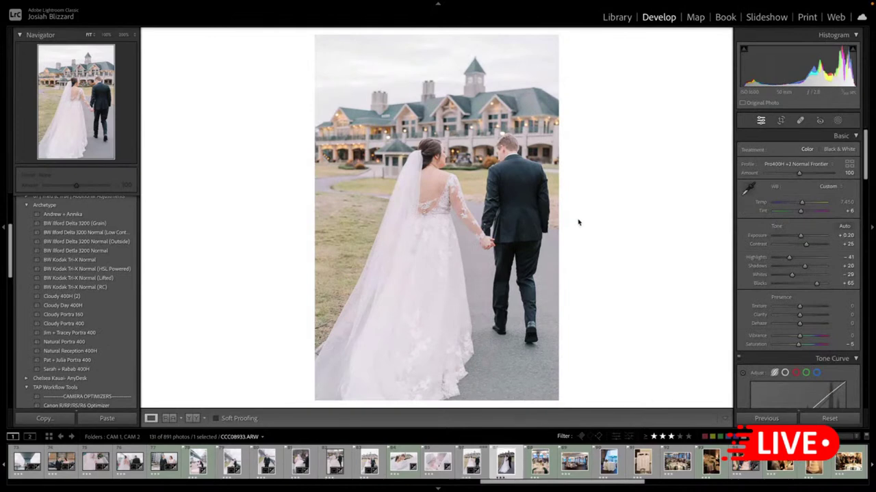
- Paste the settings onto the embracing couple photo CCC09004.ARW and set its exposure to +0.30
key(Right)
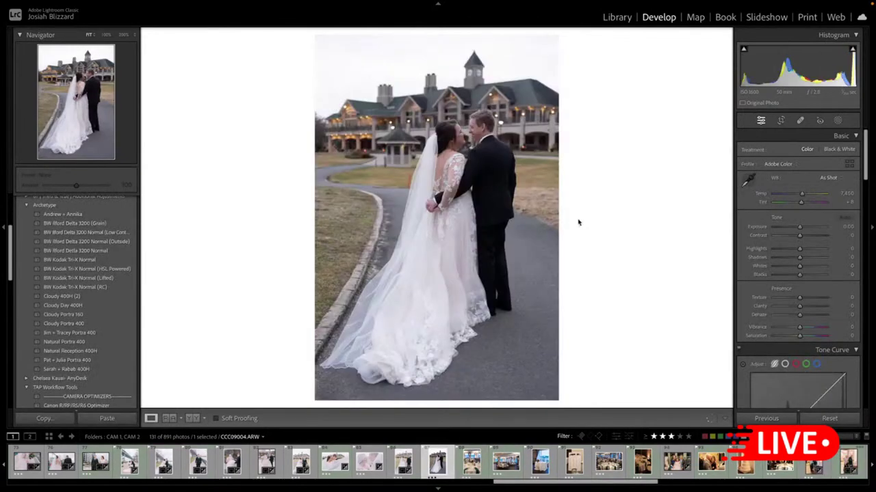
key(ctrl+shift+v)
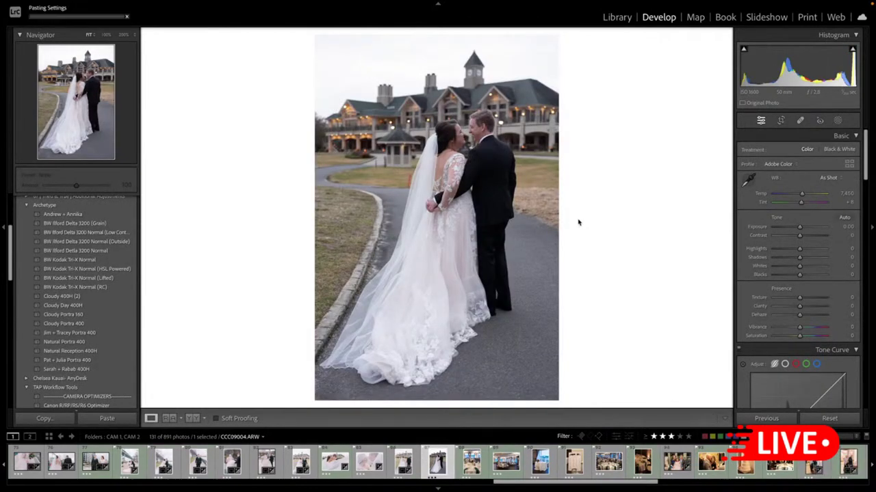
key(equal)
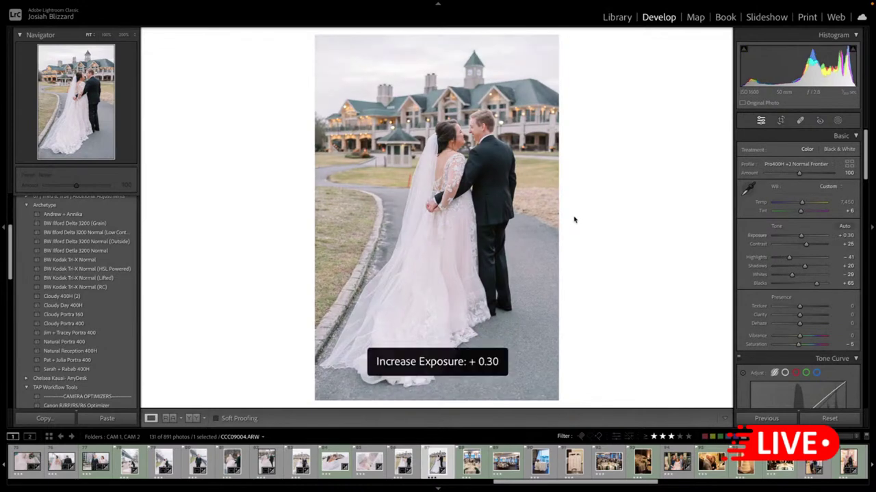
key(equal)
key(minus)
- Apply the Natural Reception 400H preset to the table photo CCC09042.ARW, straightening it by about 1 degree with a tighter crop around the centrepiece
key(Right)
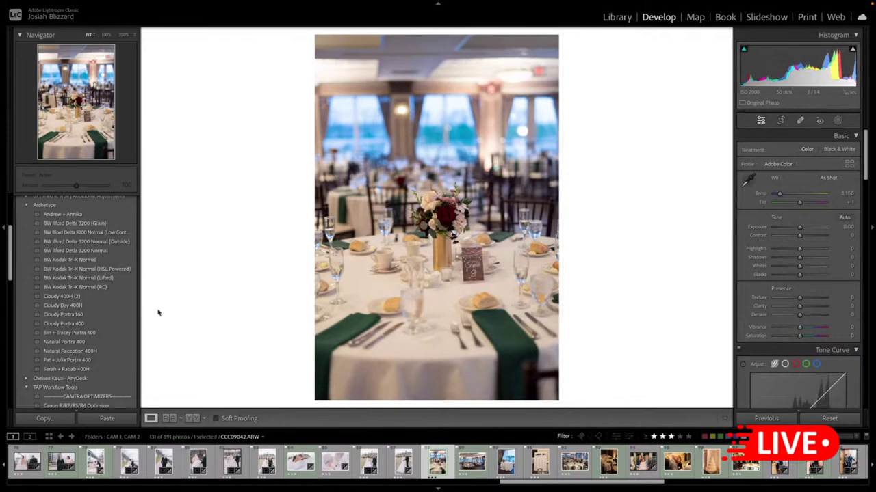
click(116, 353)
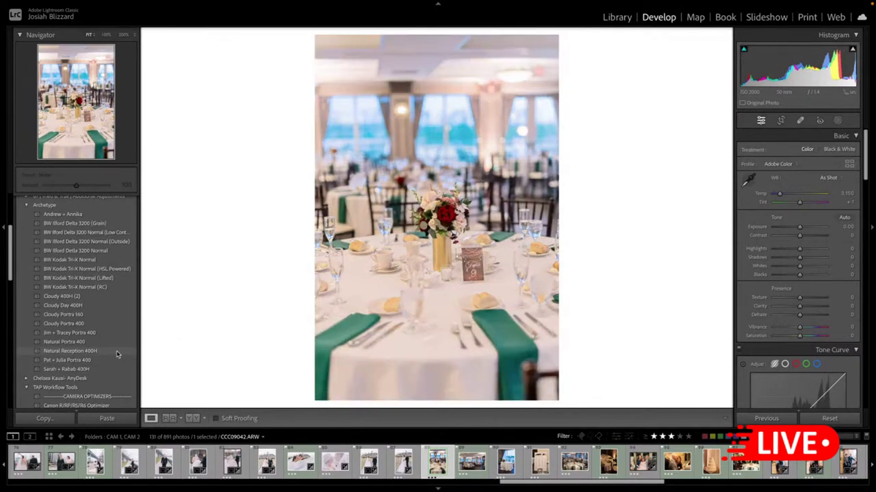
key(r)
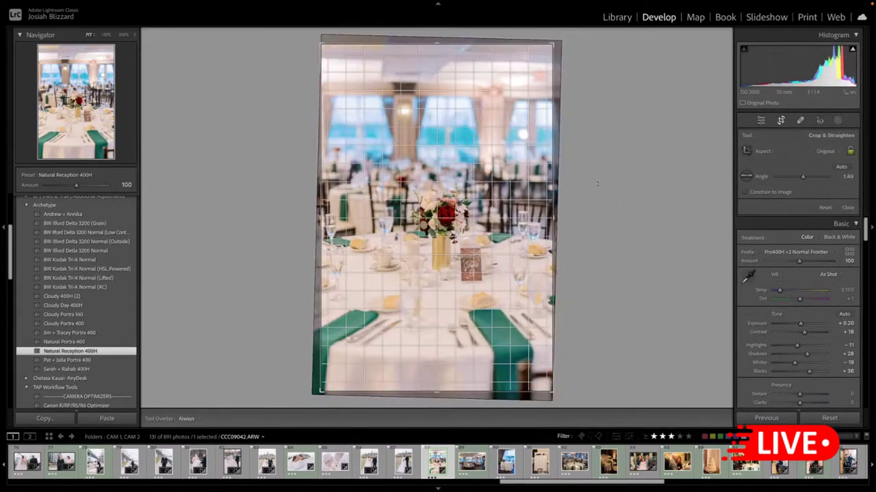
drag(597, 183, 596, 182)
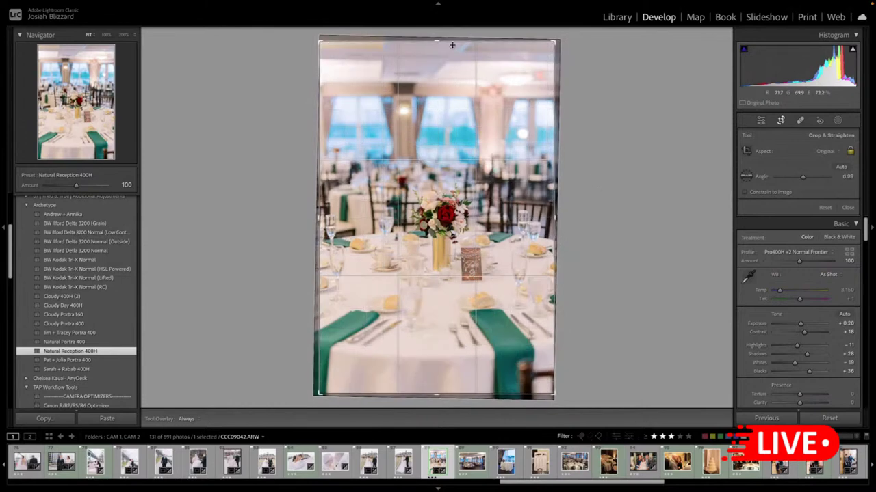
drag(452, 46, 452, 61)
drag(441, 195, 443, 210)
key(r)
key(r)
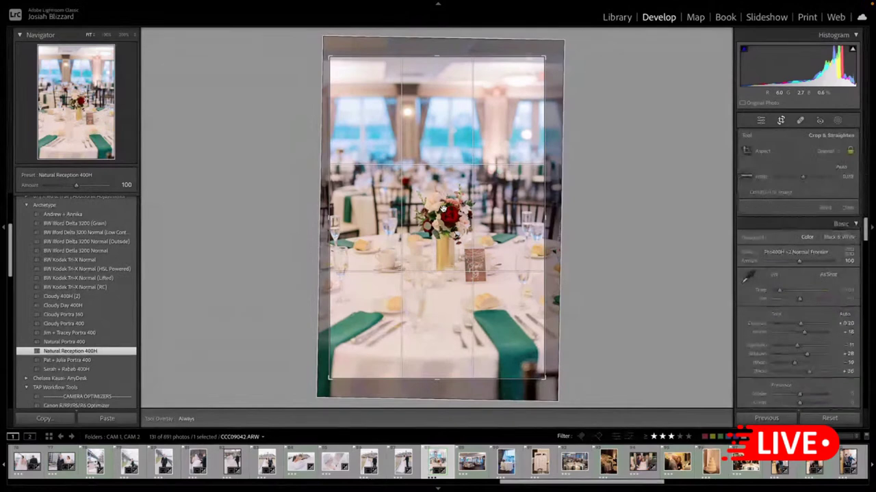
key(r)
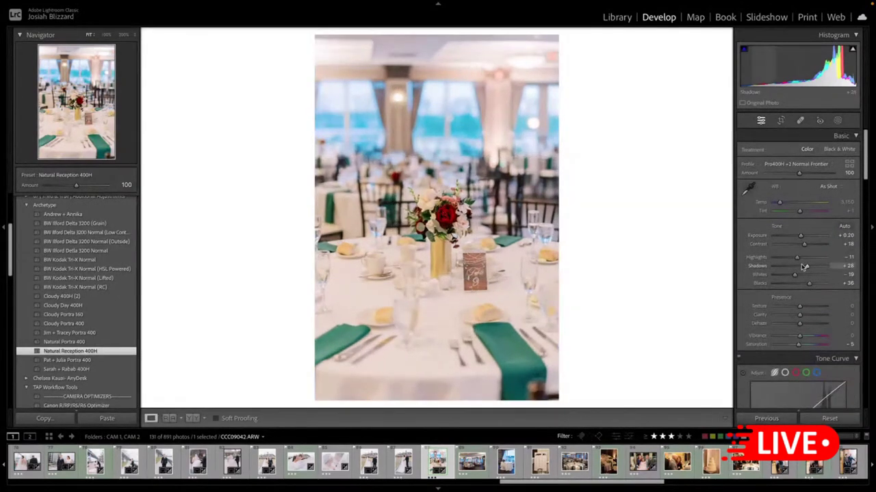
- Set the table photo's highlights to -22, shadows to +25 and blacks to +44, and compare it with the original
mouse_move(797, 257)
mouse_down()
mouse_move(813, 286)
mouse_move(807, 269)
mouse_up()
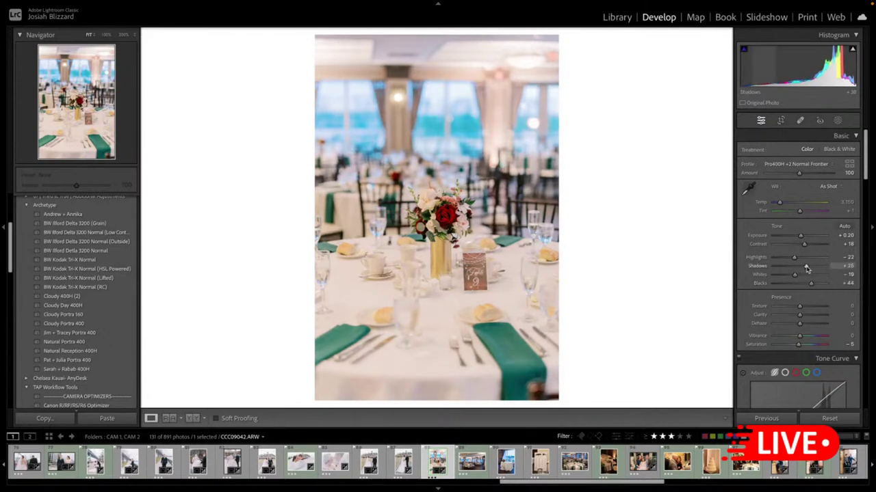
key(backslash)
key(backslash)
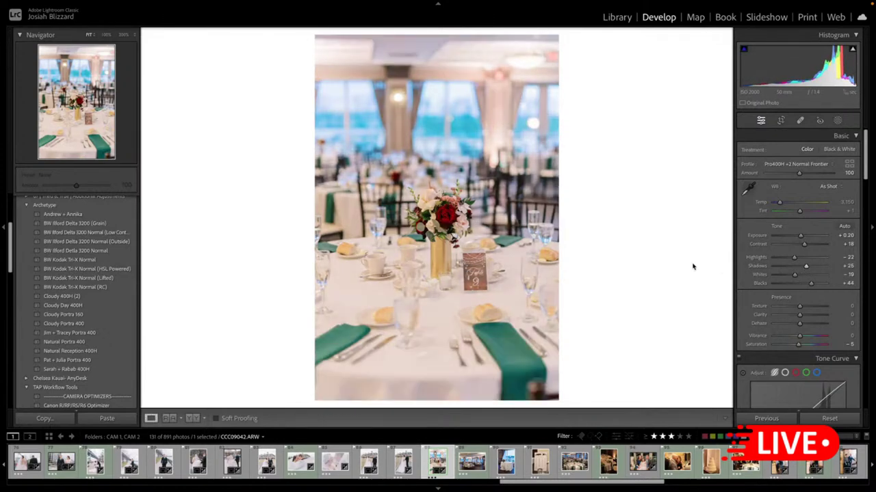
- Copy the table photo's settings and paste them onto the wide reception room photo CCC09053.ARW
key(ctrl+shift+c)
key(Return)
key(Right)
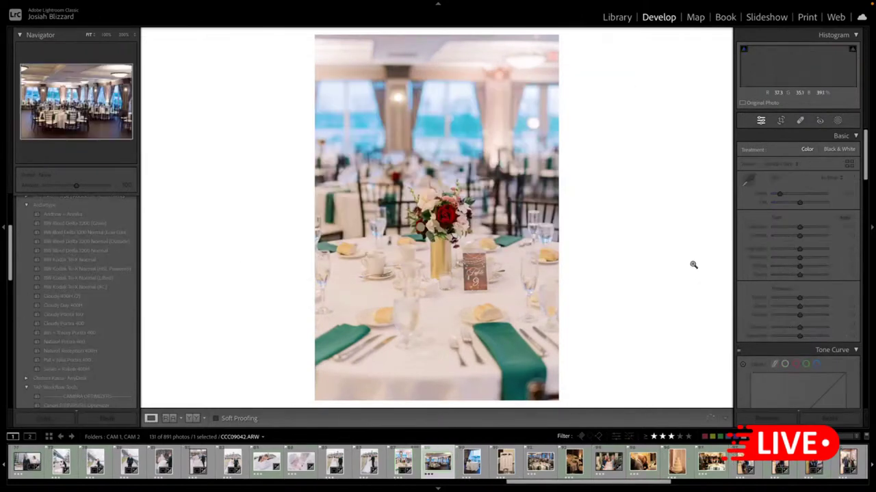
key(ctrl+shift+v)
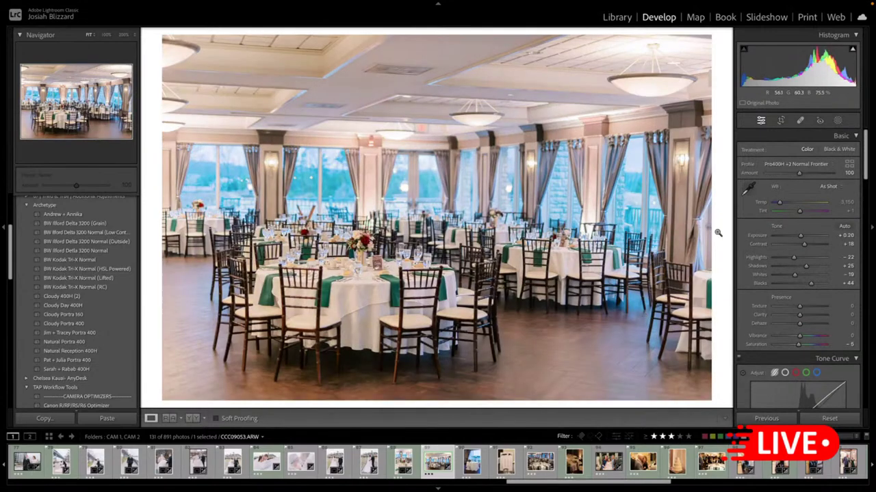
- Crop the reception room photo closer around the tables and straighten it by about -1.49 degrees
key(r)
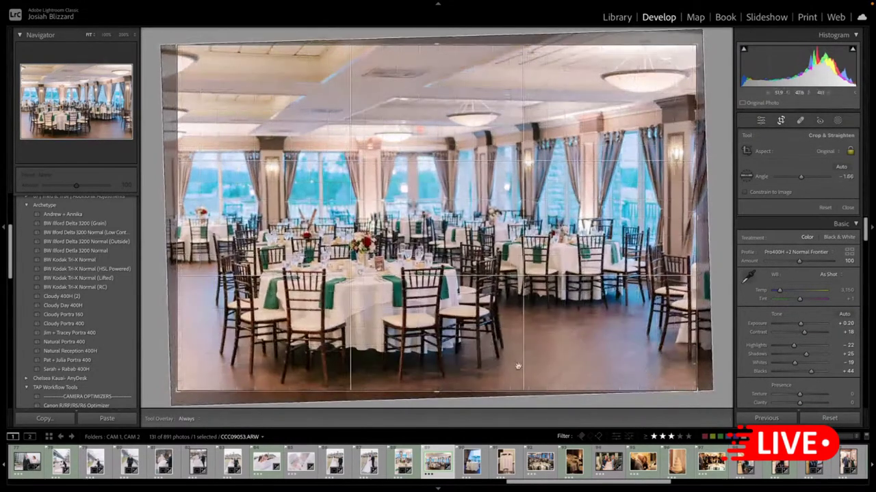
drag(517, 366, 525, 366)
drag(487, 39, 487, 52)
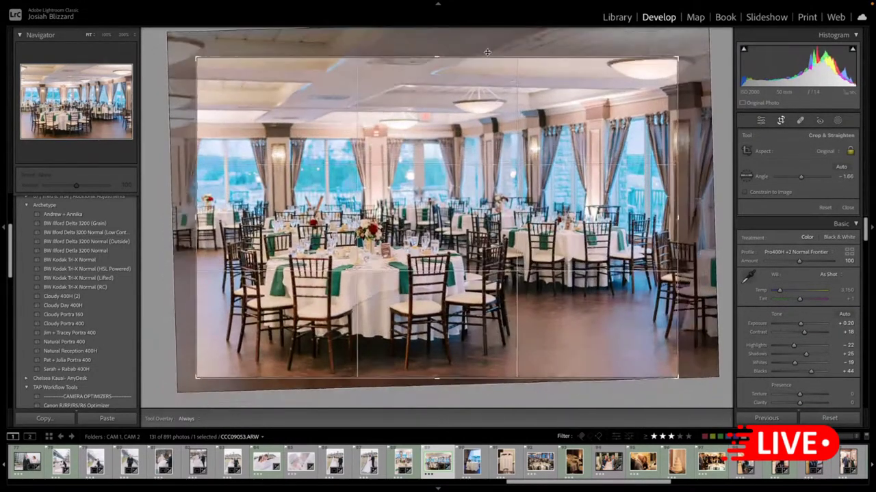
key(Return)
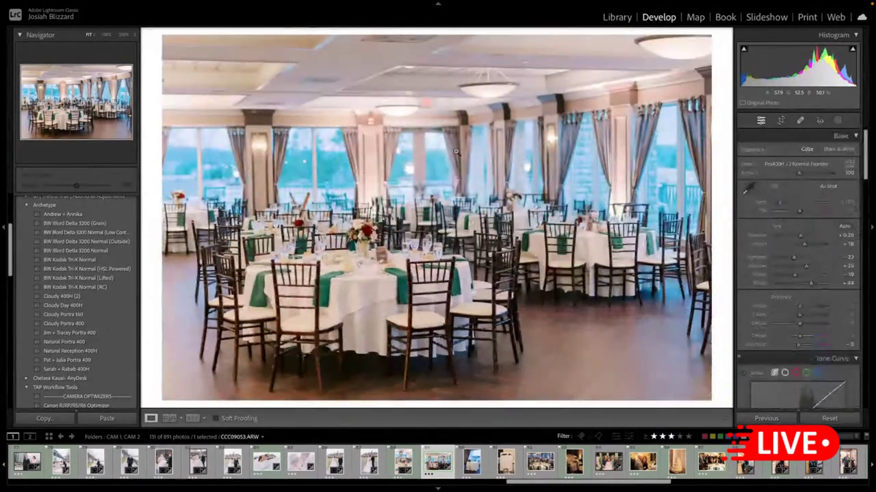
key(r)
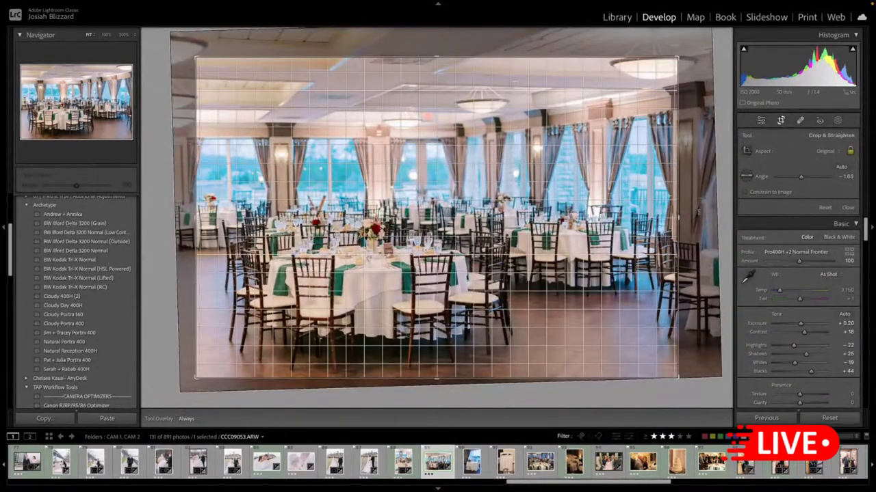
drag(698, 212, 698, 214)
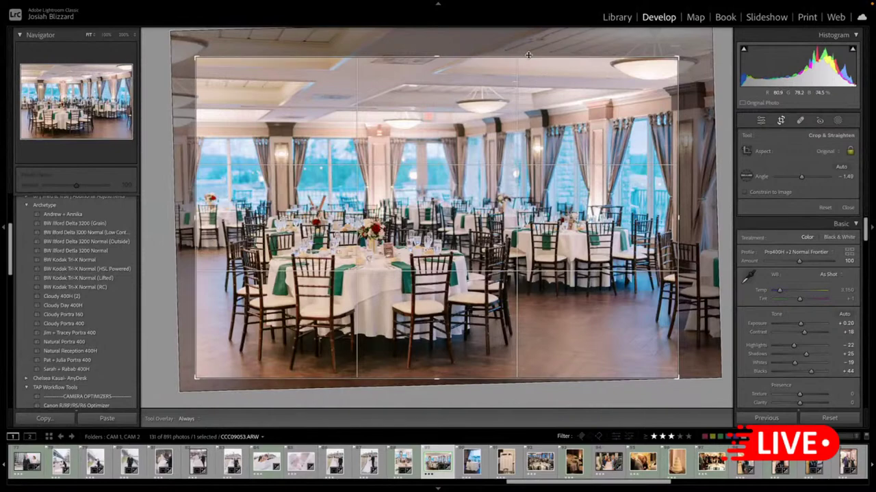
key(Return)
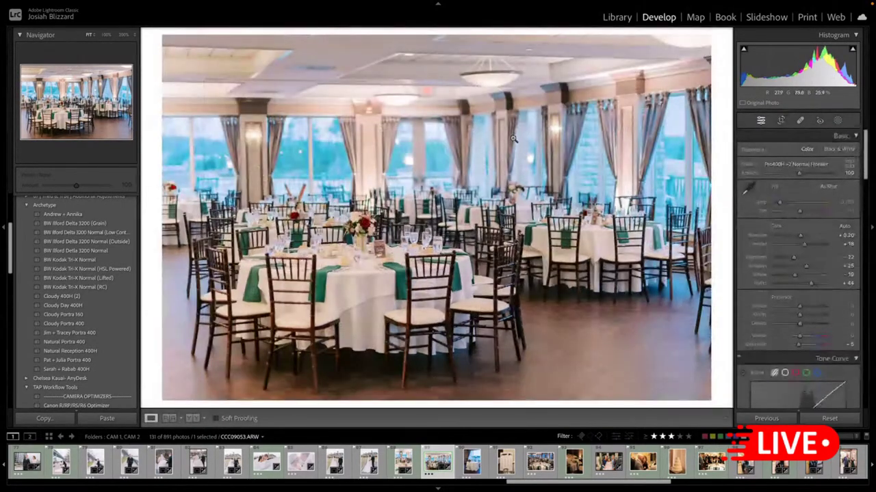
- Copy the reception room photo's settings and paste them onto the window-side table photo CCC09061.ARW
key(ctrl+shift+c)
key(Return)
key(Right)
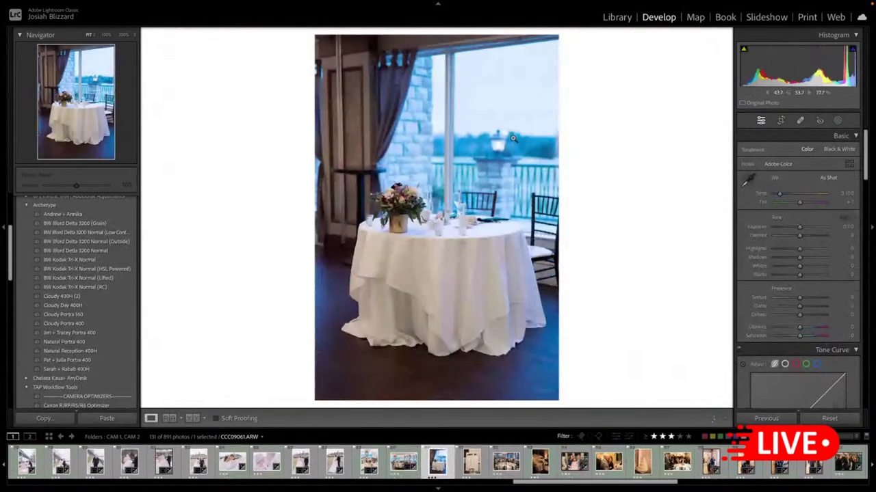
key(ctrl+shift+v)
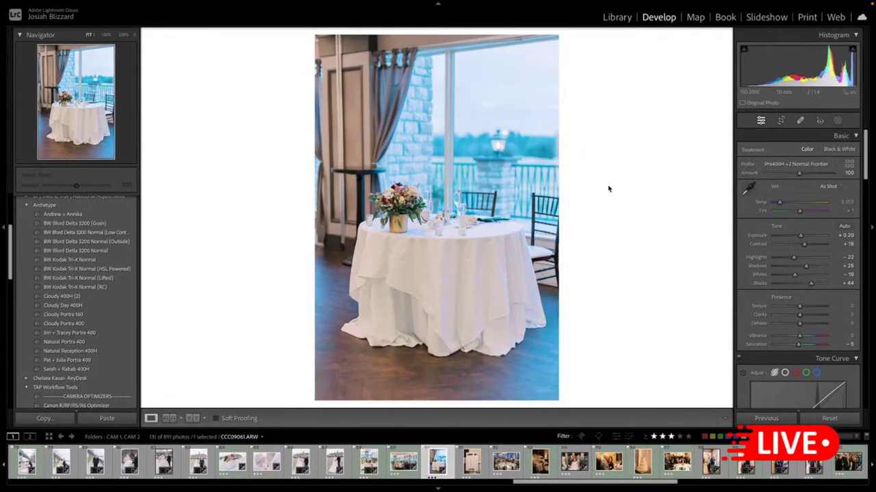
- Crop in closer on the window-side table, trimming the curtain side and repositioning the frame
key(r)
drag(312, 204, 330, 204)
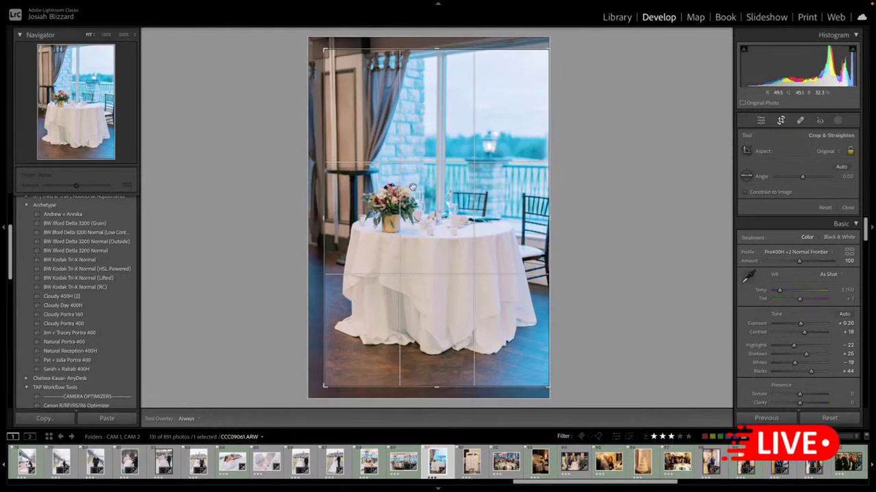
drag(415, 186, 420, 197)
key(Return)
- Paste the copied settings onto the seating chart photo CCC09064.ARW and sample its white balance from the chart's white background
key(Right)
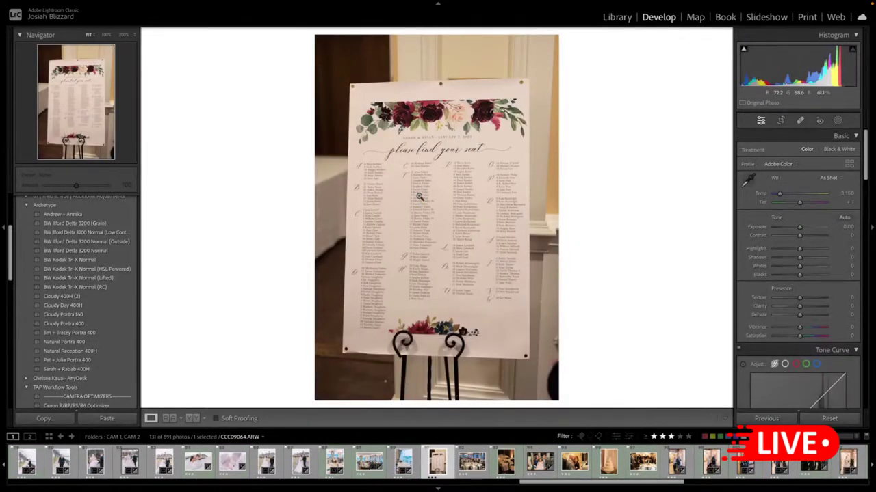
key(ctrl+shift+v)
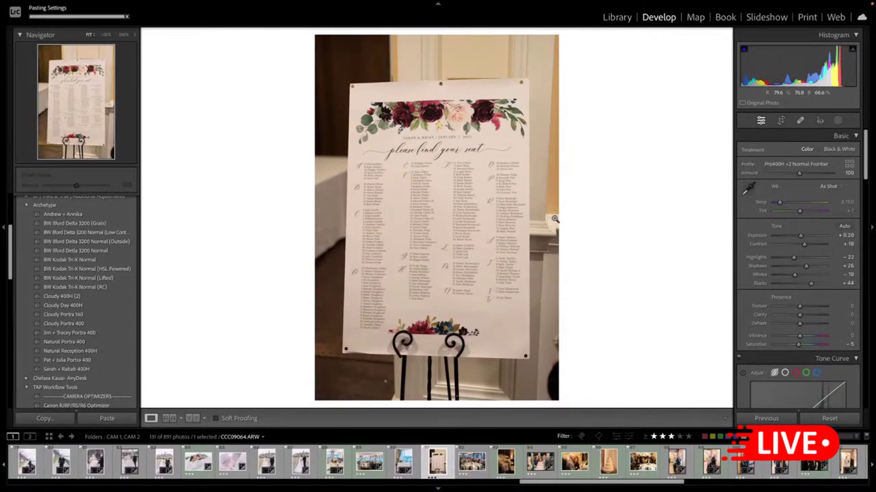
click(749, 189)
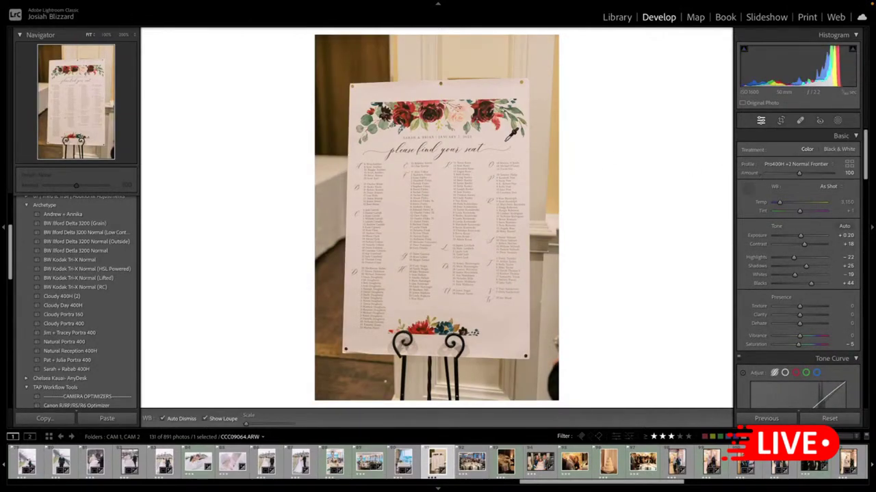
click(507, 135)
- Straighten the seating chart photo by 0.60 degrees and crop in closer around the board
key(r)
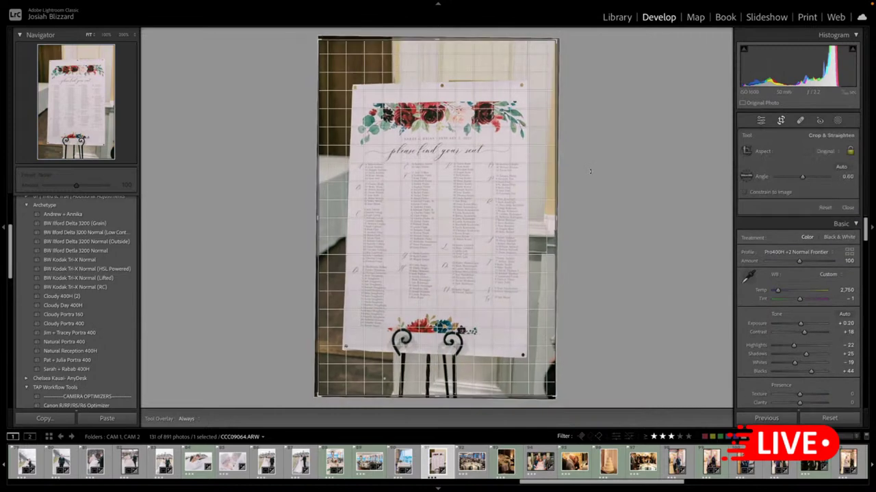
drag(565, 205, 547, 205)
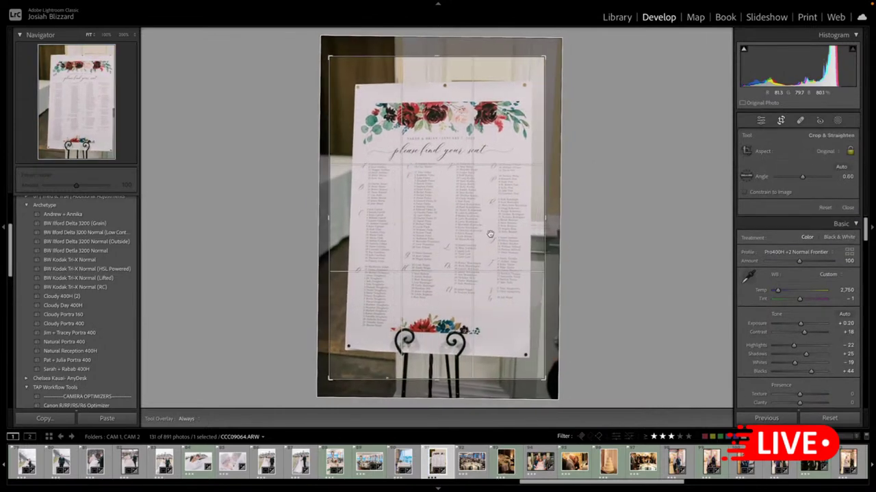
key(r)
- Set the seating chart photo's exposure to +0.30 and warm its temperature to 2,800
key(equal)
key(equal)
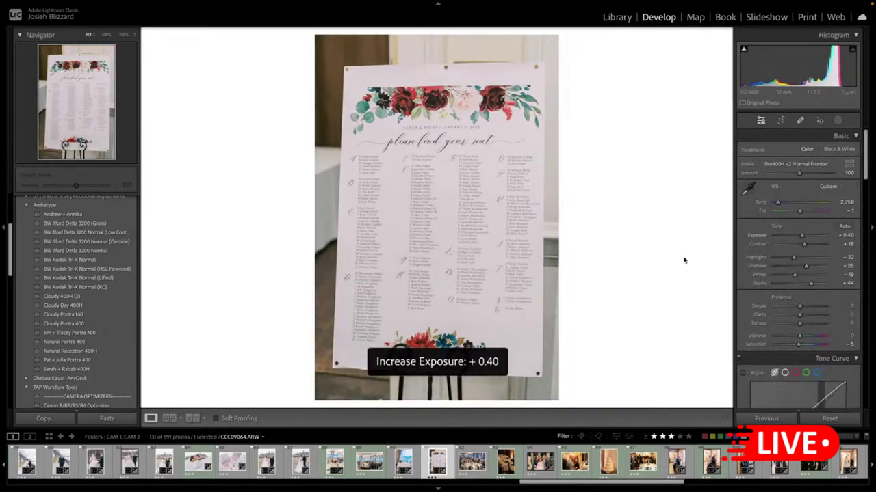
key(minus)
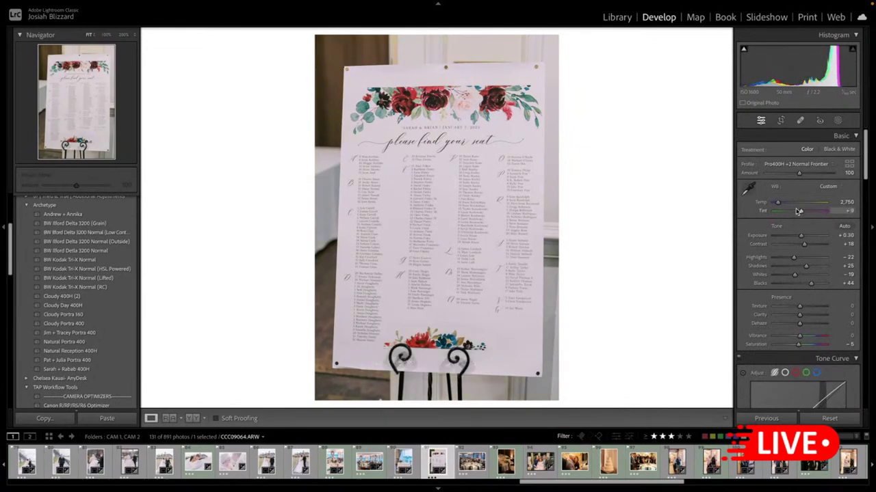
key(Up)
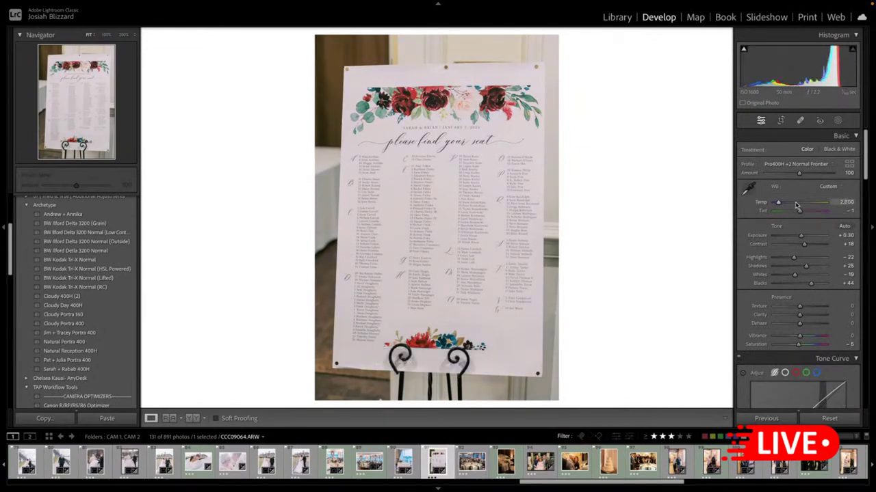
- Paste the copied settings onto the Table 12 photo CCC09081.ARW
key(Right)
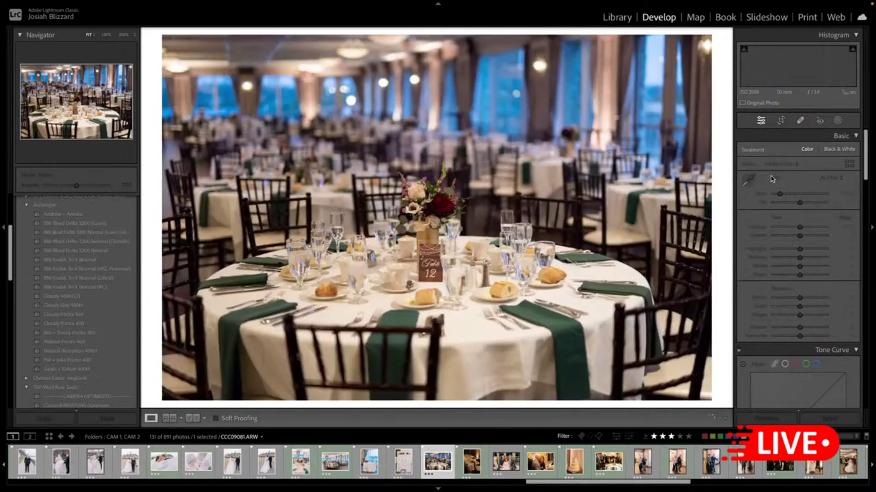
key(ctrl+shift+v)
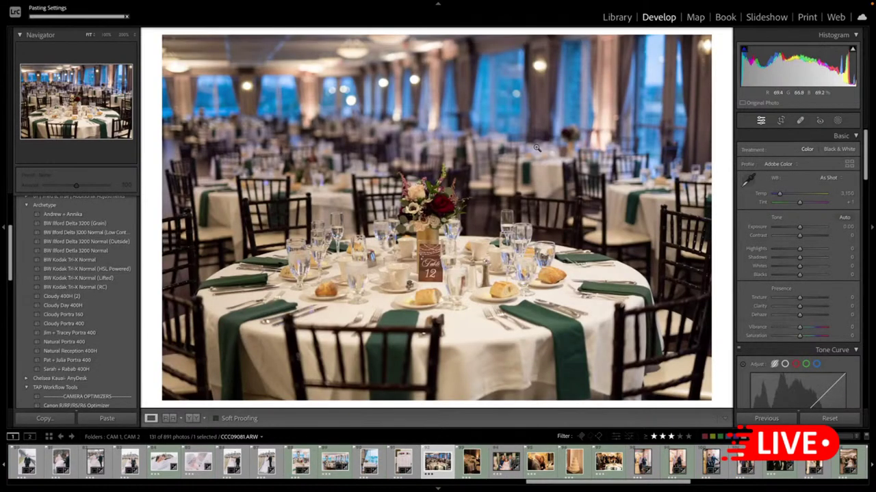
- Crop in closer on the Table 12 setting and cool the photo's temperature slightly
key(r)
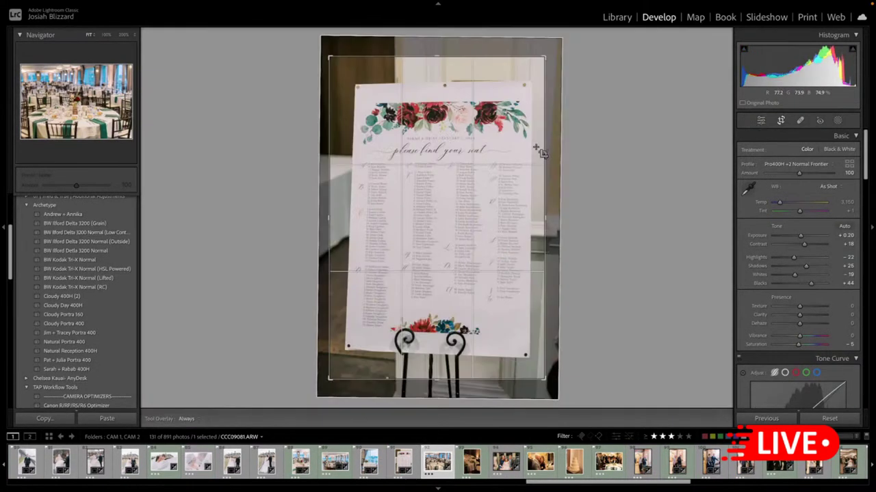
key(Return)
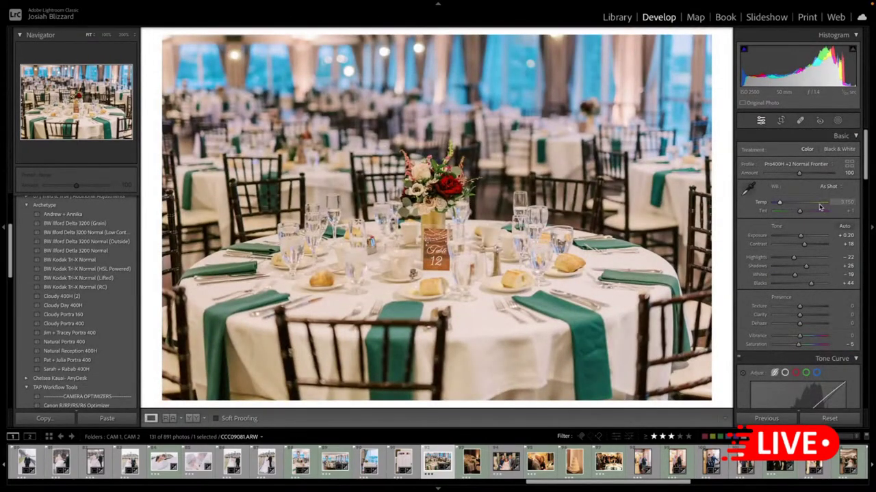
key(Down)
key(Down)
- Apply the Natural Reception 400H preset to the salad table photo CCC09089.ARW and raise its exposure to +0.50
key(Right)
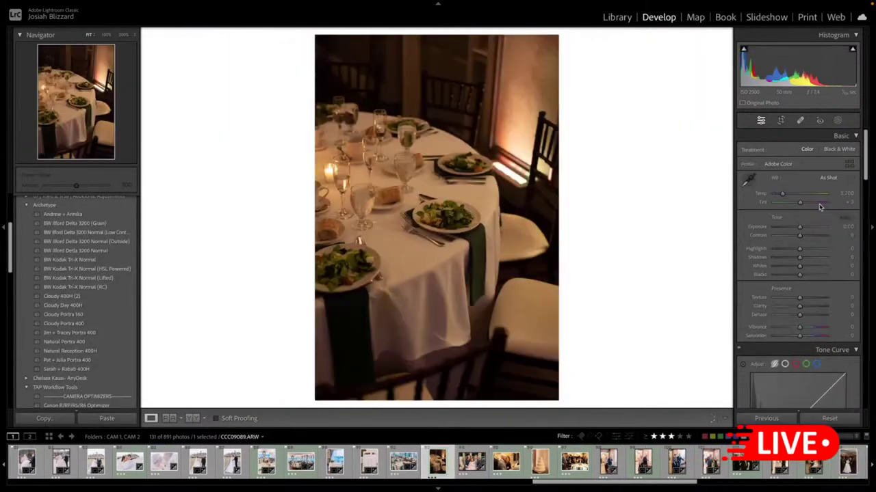
click(126, 354)
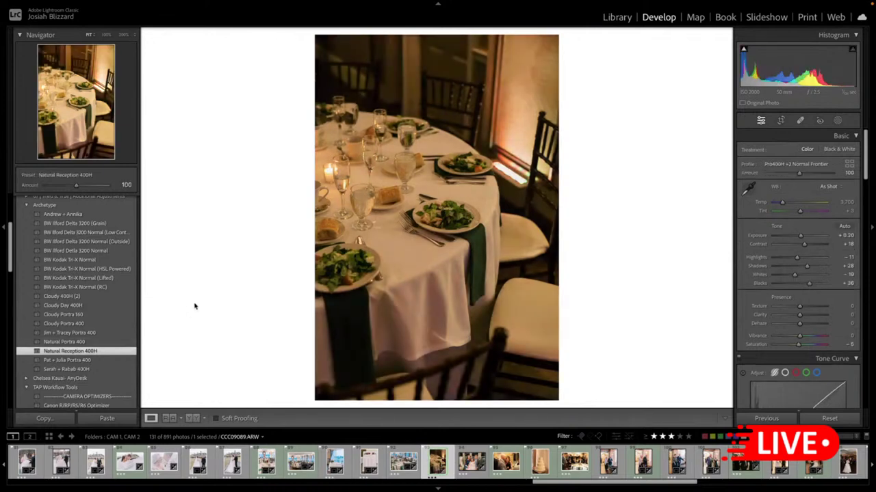
key(=)
key(=)
key(=)
key(-)
key(=)
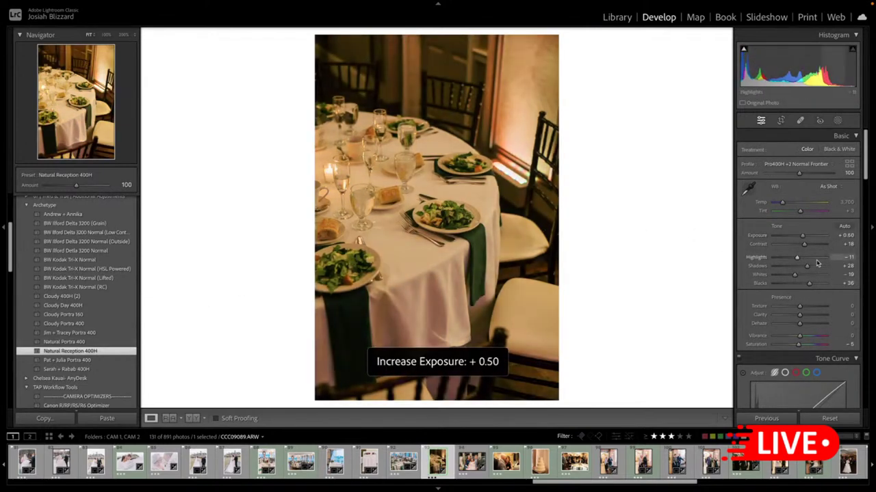
- Fine-tune the salad table photo to temperature 3,300, Highlights -20, Shadows +38 and Blacks +53
click(811, 266)
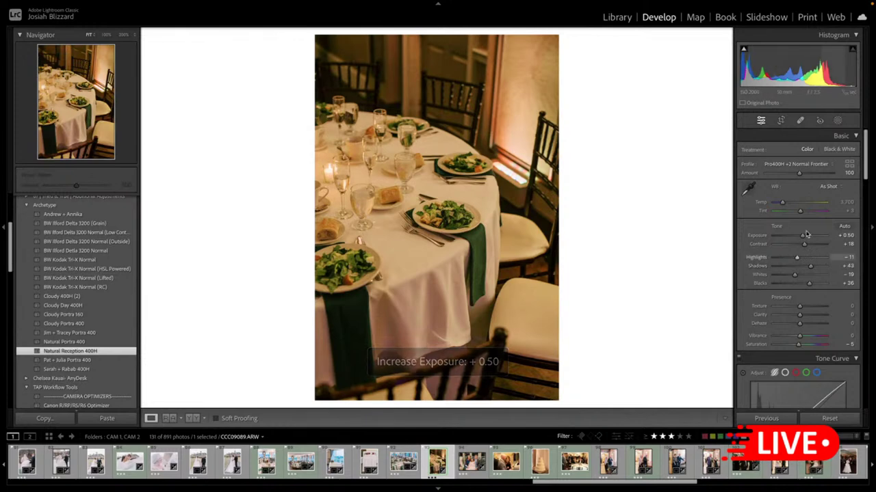
key(Up)
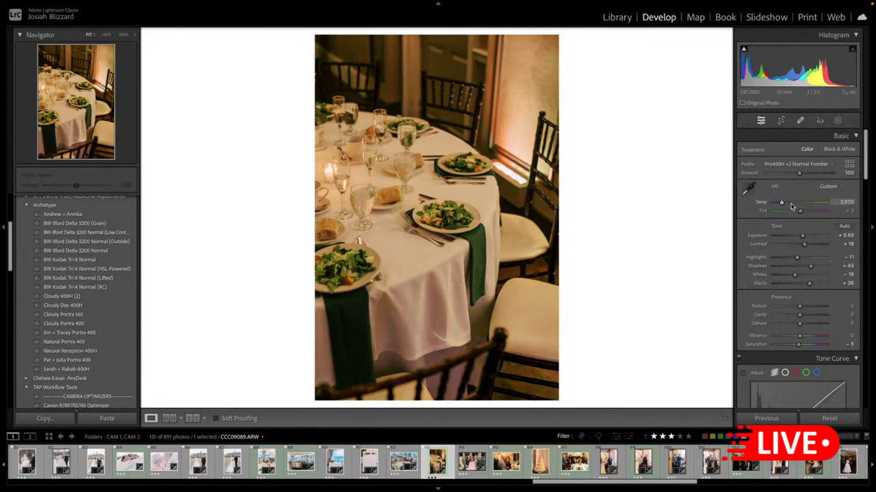
key(Down)
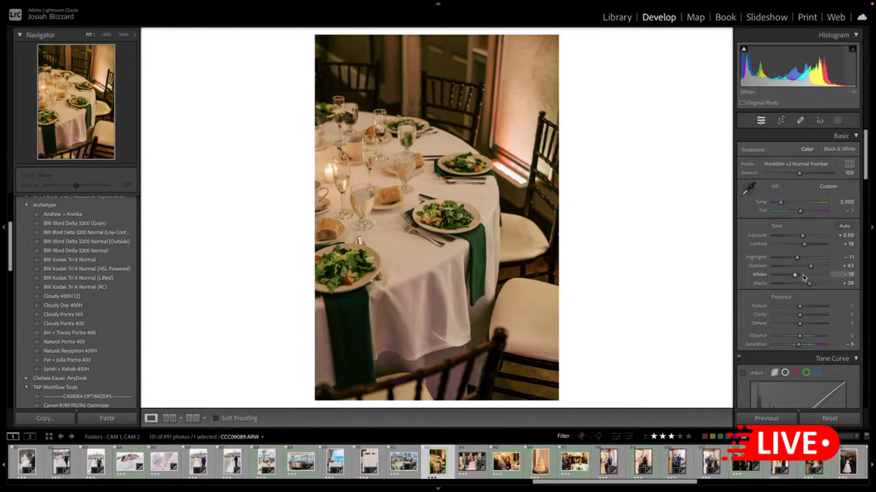
drag(809, 283, 790, 258)
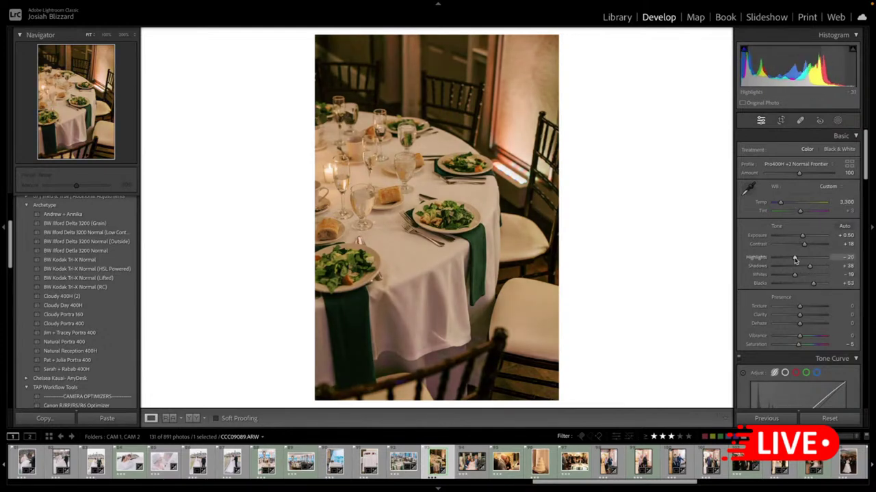
- Copy the salad table photo's settings and paste them onto the laughing guests photo CCC09101.ARW
key(Left)
key(Right)
key(ctrl+shift+c)
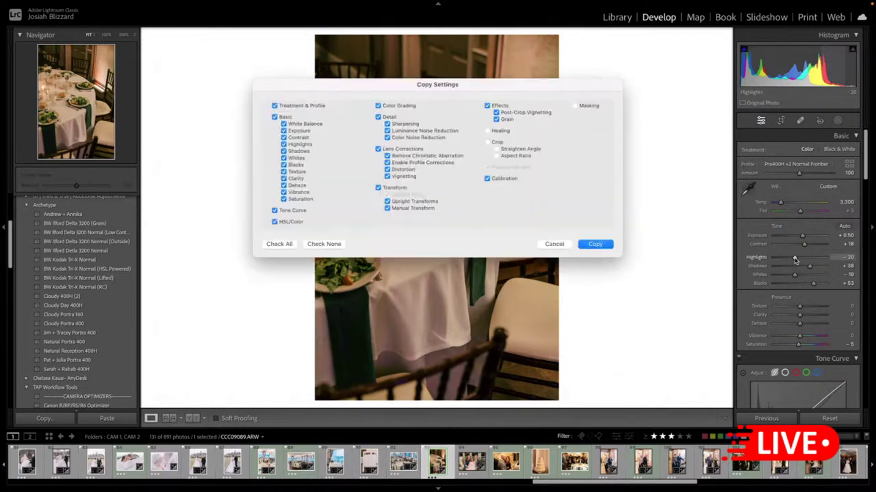
key(Return)
key(Right)
key(Right)
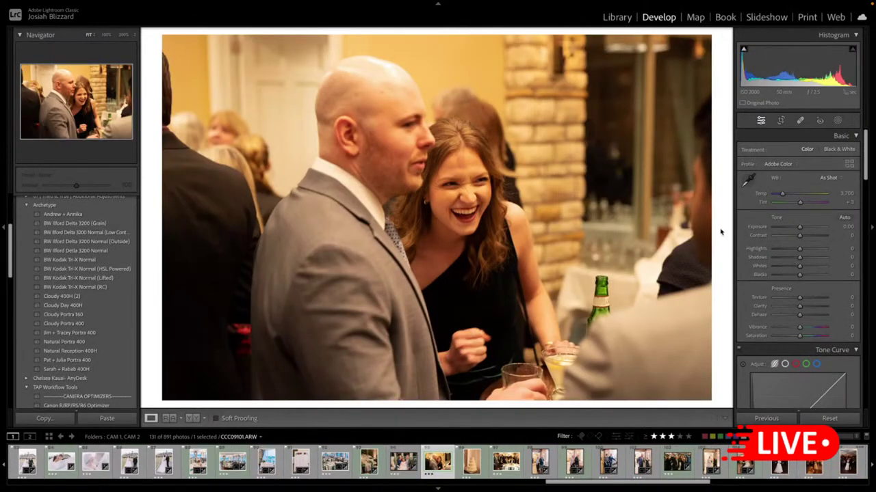
key(ctrl+shift+v)
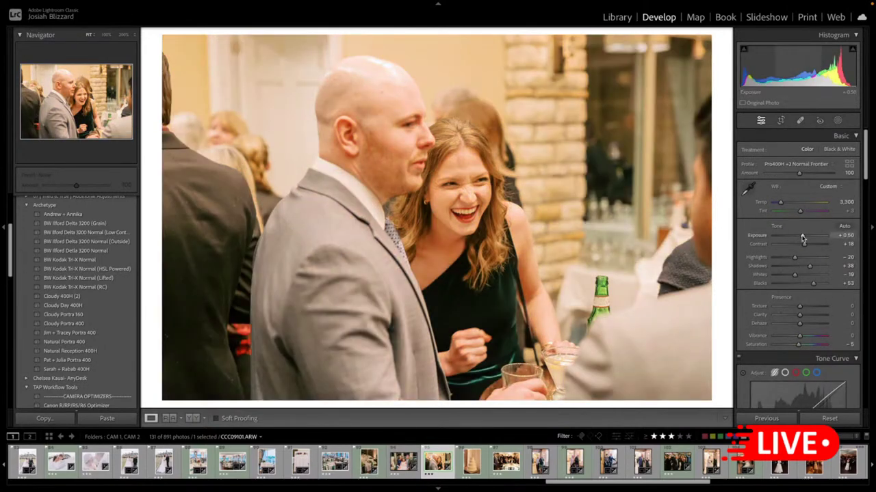
- Cool the laughing guests photo to temperature 2,917, set Highlights to -30 and reduce Shadows slightly
drag(849, 201, 841, 201)
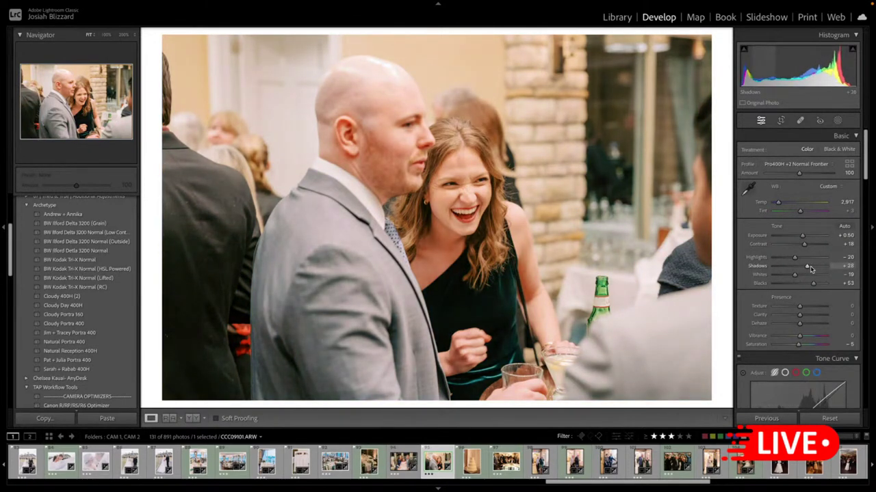
drag(811, 268, 810, 267)
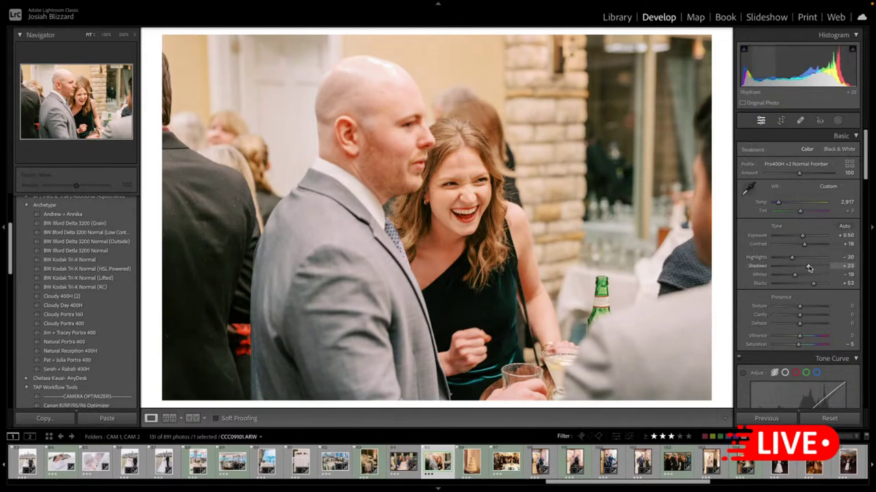
- Paste the copied settings onto the wedding cake photo CCC09120.ARW, then straighten it slightly and crop in closer on the cake
key(Right)
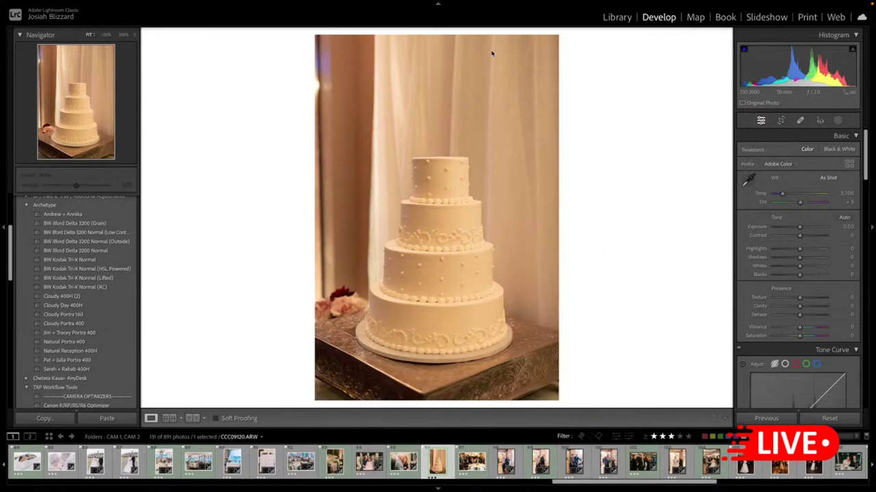
key(ctrl+shift+v)
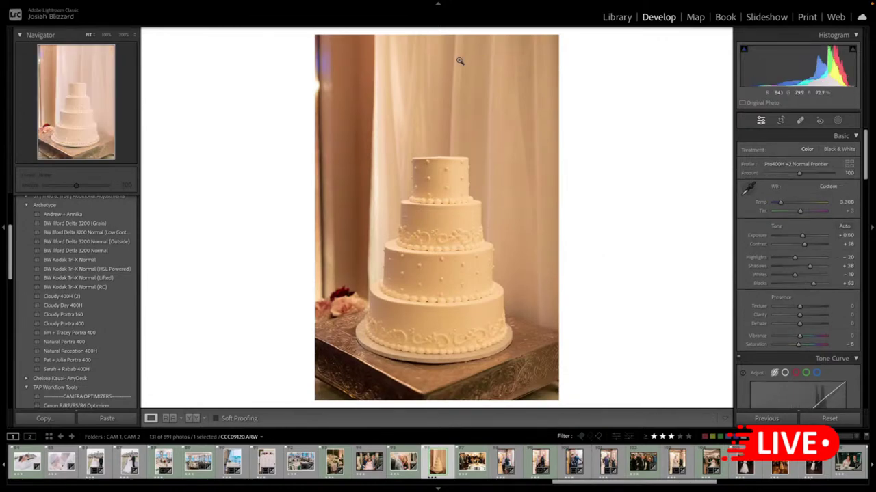
key(r)
drag(474, 45, 573, 135)
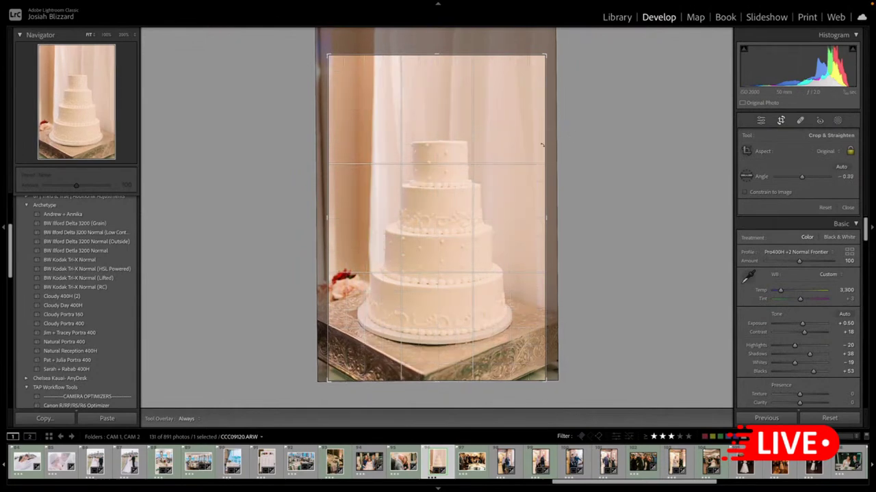
key(Return)
- Lower the cake photo's exposure to +0.20 and cool its temperature to 3,050
key(minus)
key(minus)
key(minus)
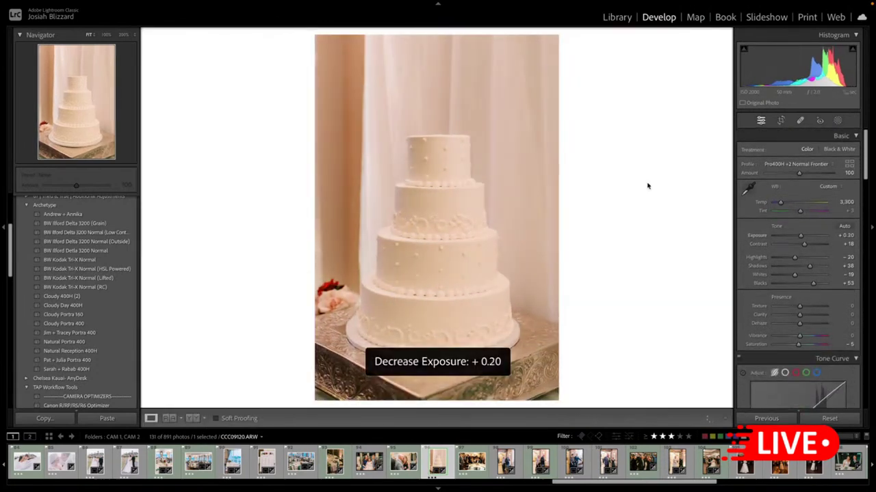
key(equal)
key(minus)
key(Down)
key(Down)
key(Down)
key(Down)
key(Down)
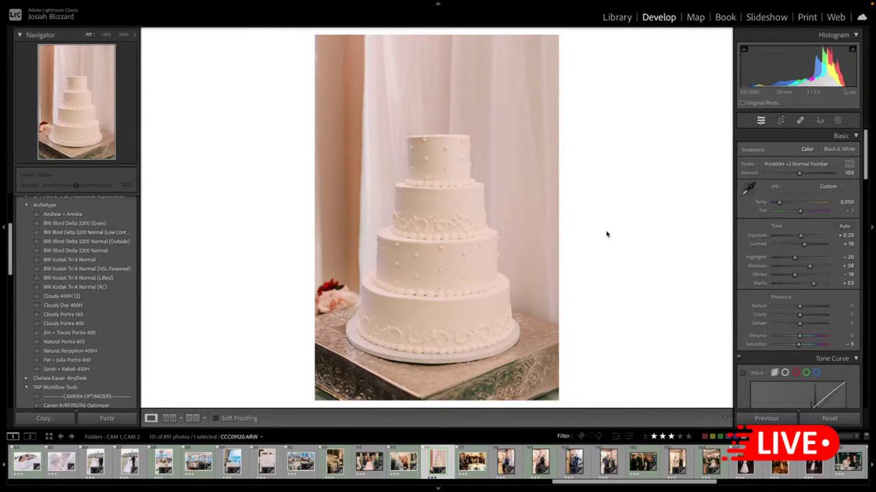
- Synchronize the salad table photo's settings from CCC09089.ARW onto the seated guests photo CCC09123.ARW
key(Right)
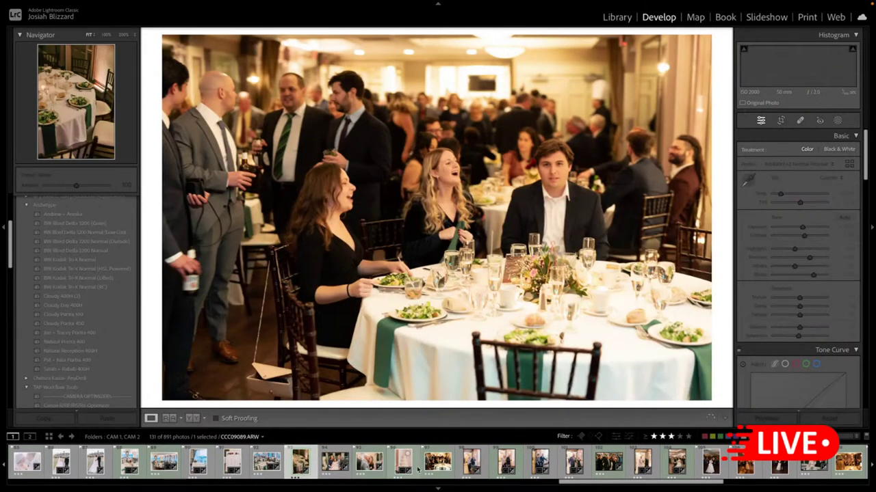
ctrl+click(308, 458)
key(ctrl+shift+s)
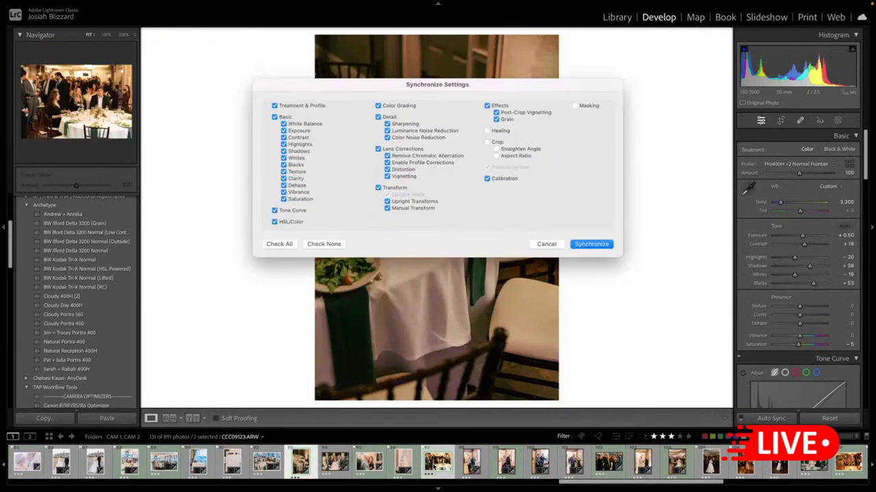
key(Return)
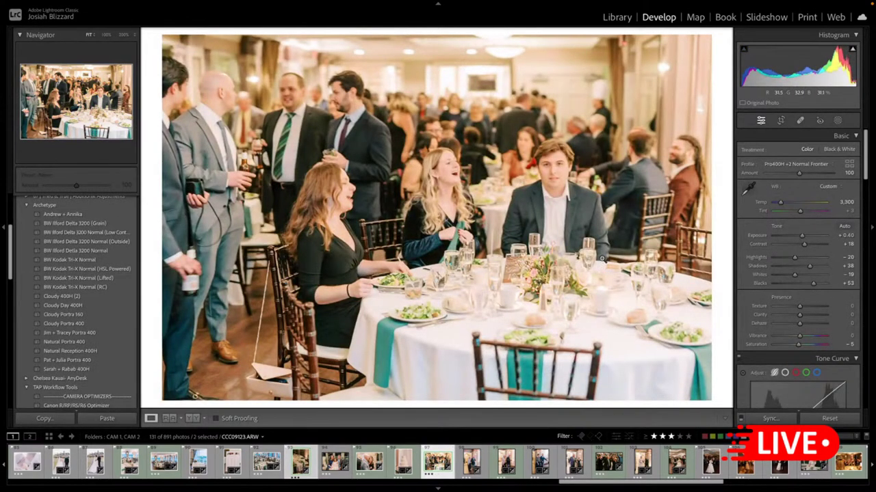
- Lower the seated guests photo's exposure to +0.10
key(minus)
key(minus)
key(minus)
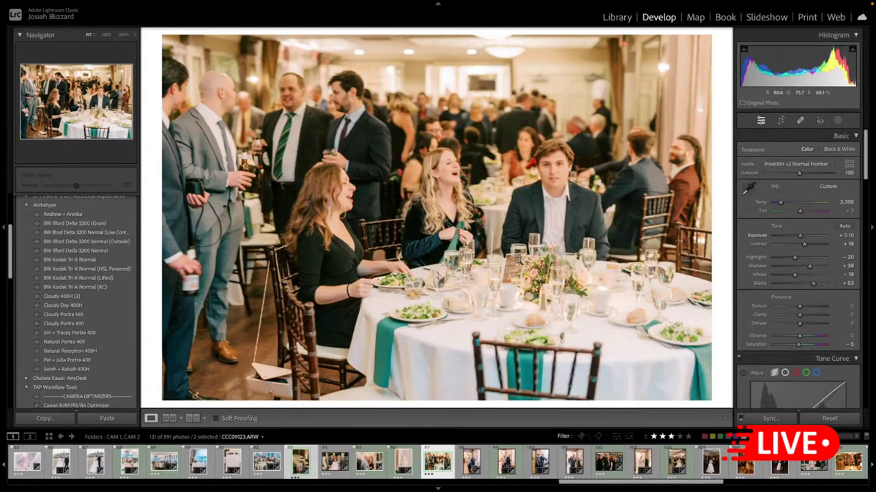
- Straighten the seated guests photo by about -0.32 degrees and crop in slightly from the ceiling side
key(r)
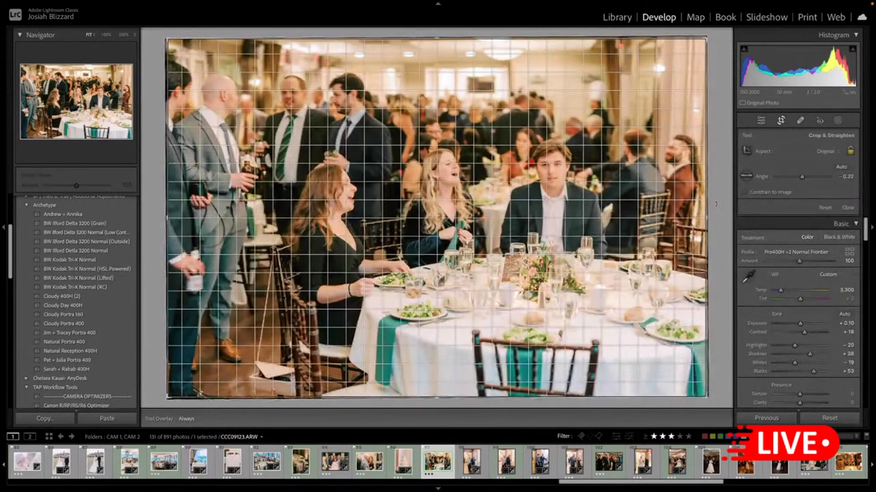
drag(716, 204, 716, 202)
drag(522, 40, 522, 52)
key(r)
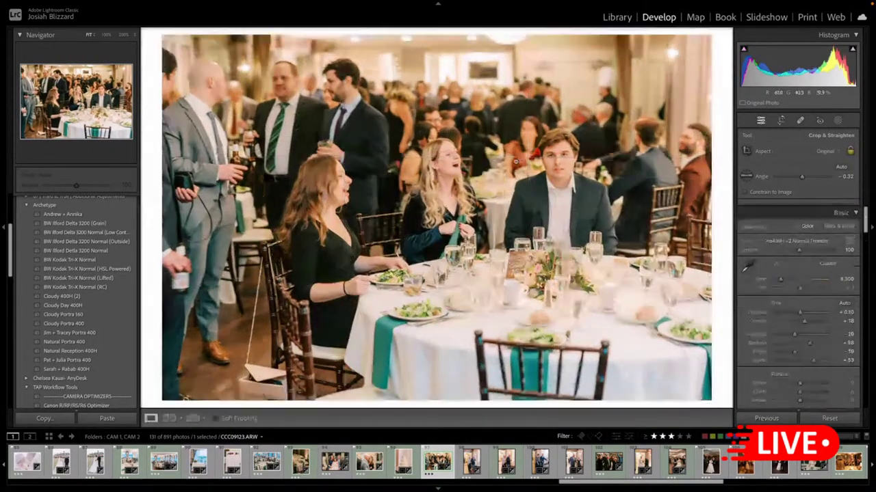
- Set the seated guests photo's exposure to 0.00
key(minus)
key(minus)
key(equal)
key(Right)
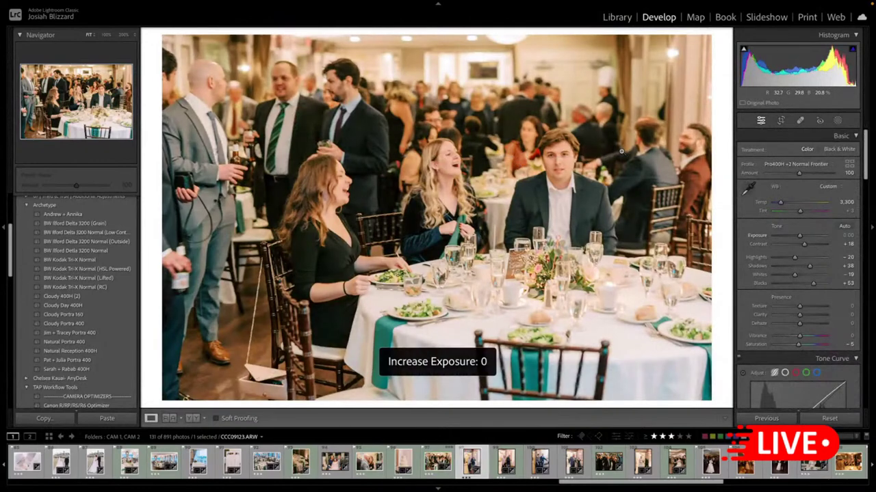
- Apply the Cloudy Day 400H preset to the couple's first dance photo CCC09131.ARW
scroll(574, 458, down, 1)
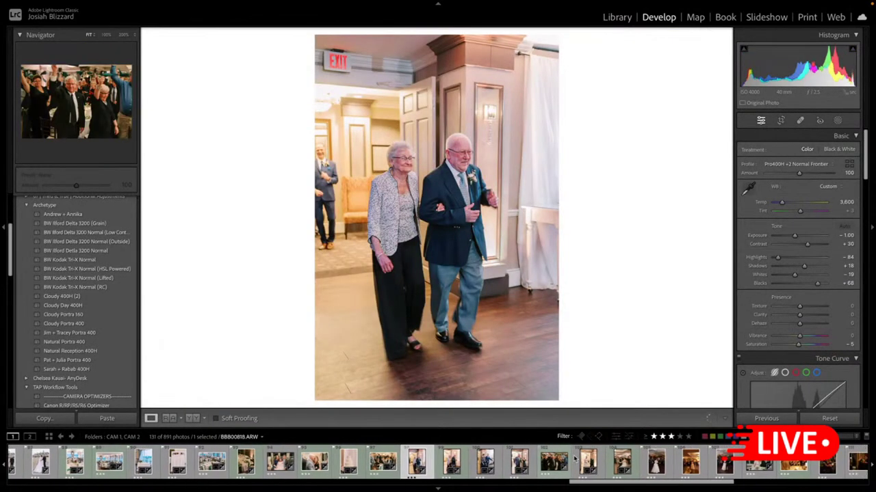
scroll(574, 458, down, 6)
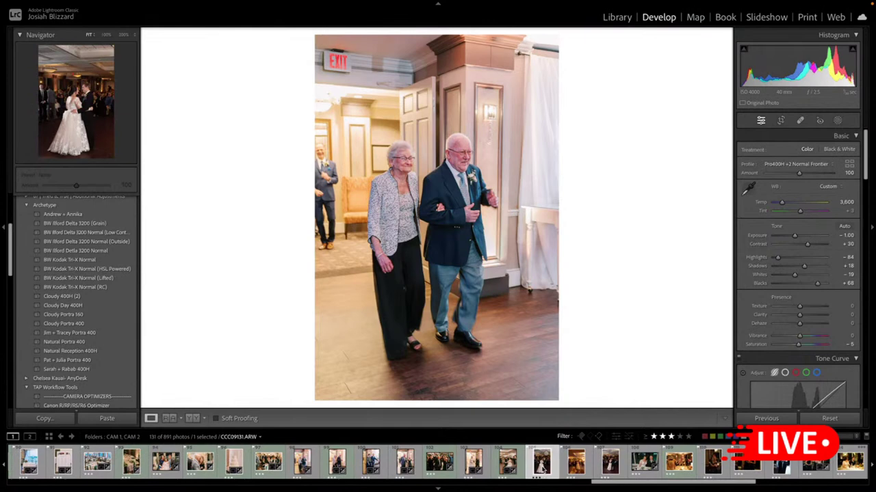
click(540, 462)
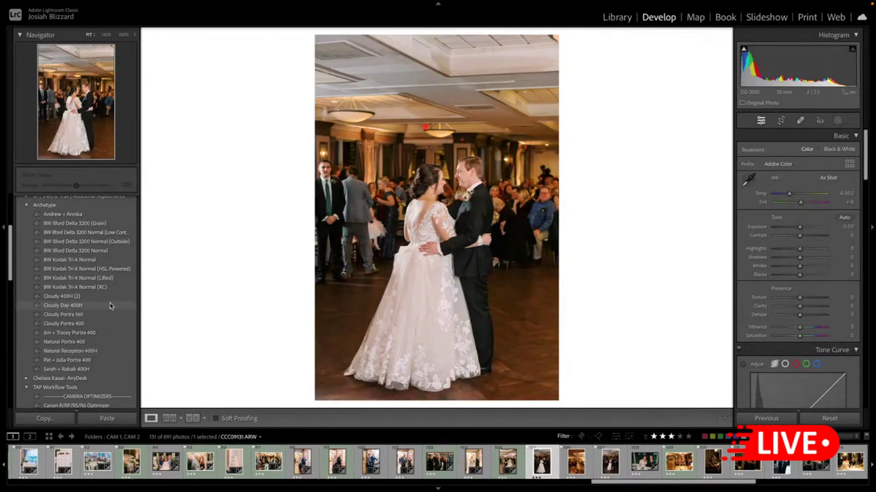
click(109, 305)
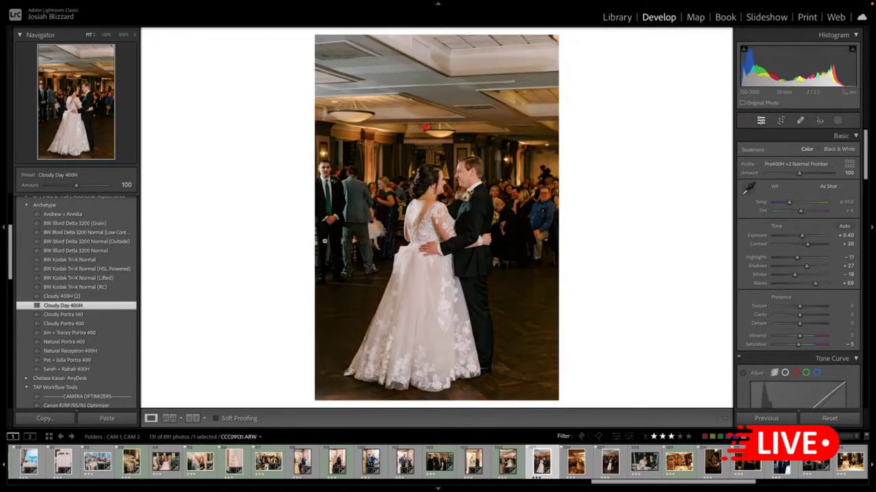
- Set the first dance photo's exposure to +0.70 and shadows to +32, and cool its temperature to 4,650
key(equal)
key(equal)
key(equal)
key(minus)
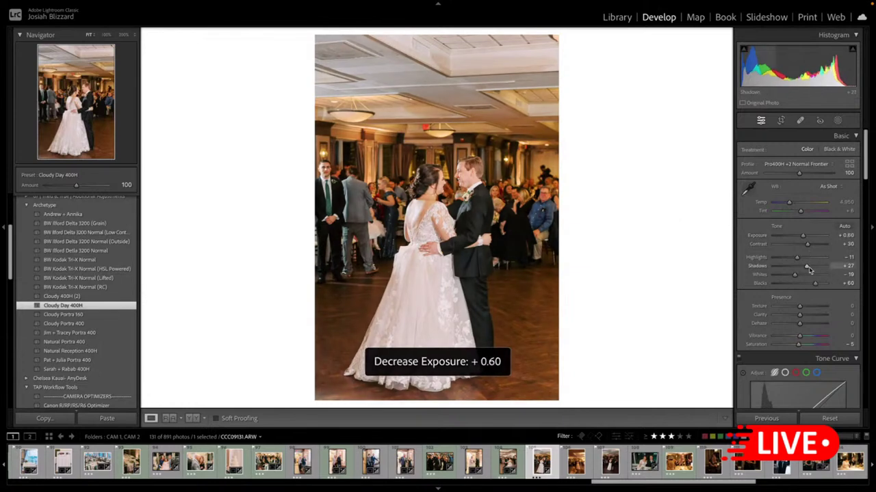
key(equal)
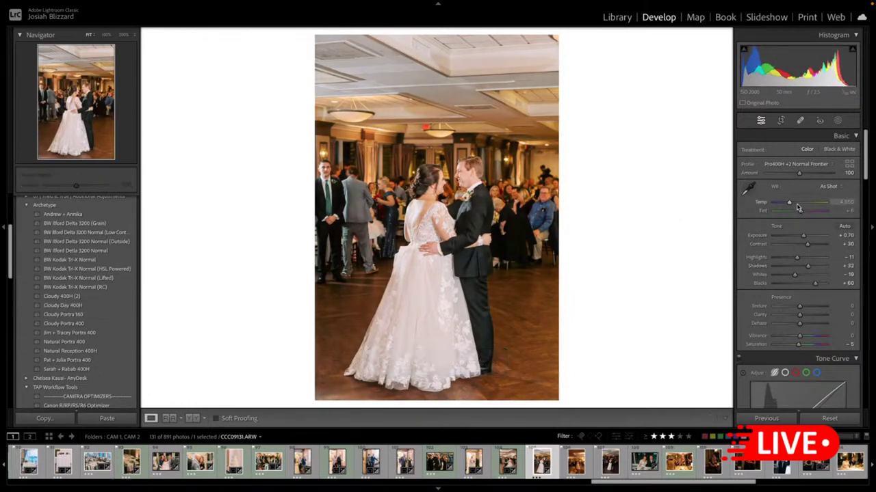
scroll(796, 205, down, 3)
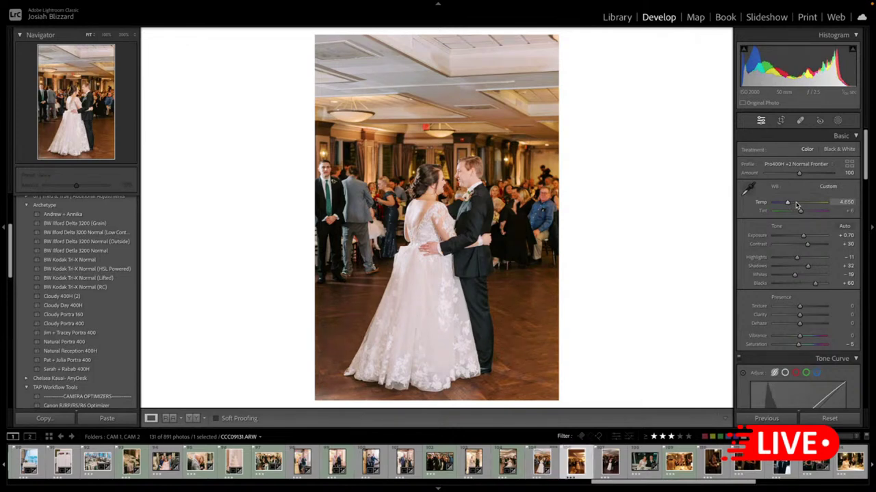
- Apply the Natural Reception 400H preset to dance photo CCC09148.ARW, with temperature 3,444, shadows +41 and blacks +91
key(Right)
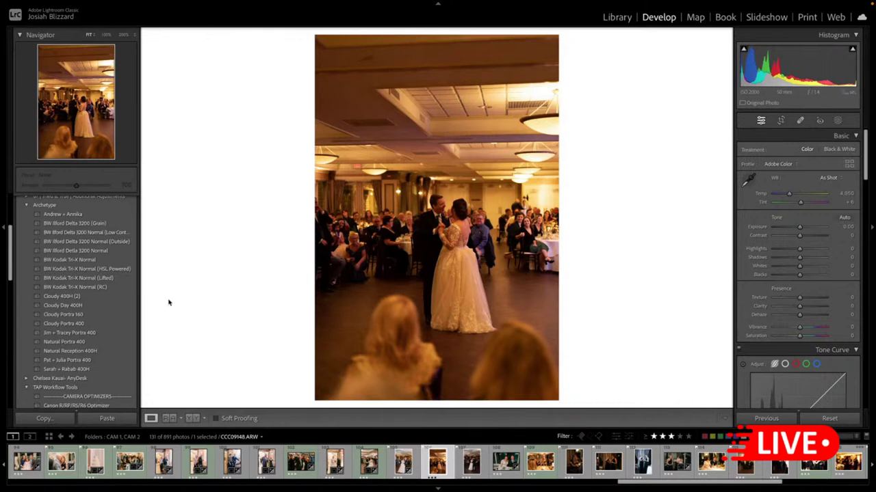
click(131, 351)
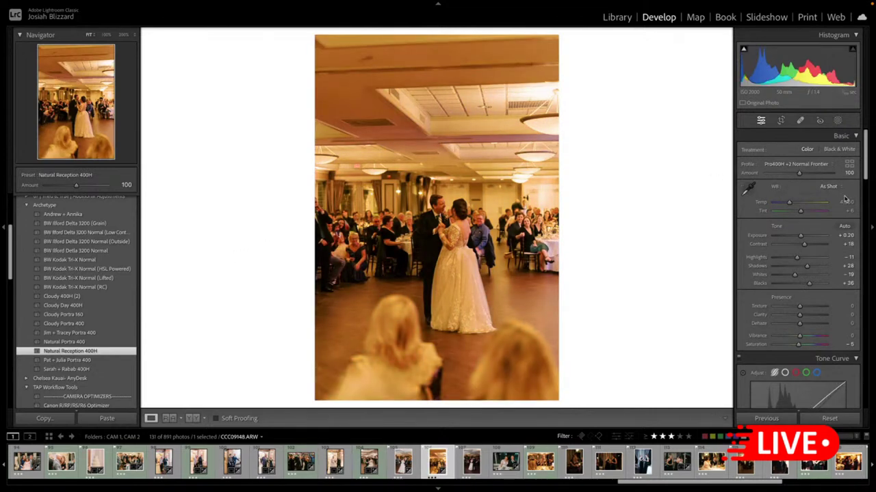
drag(846, 202, 779, 203)
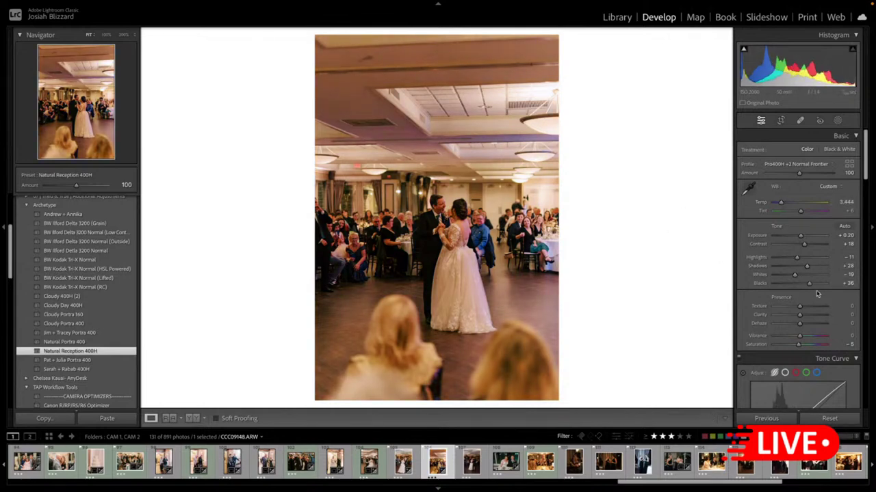
mouse_move(809, 283)
mouse_down()
mouse_move(824, 285)
mouse_move(811, 266)
mouse_up()
- Crop dance photo CCC09148.ARW tighter around the dancing pair, trimming the ceiling and the foreground heads
key(r)
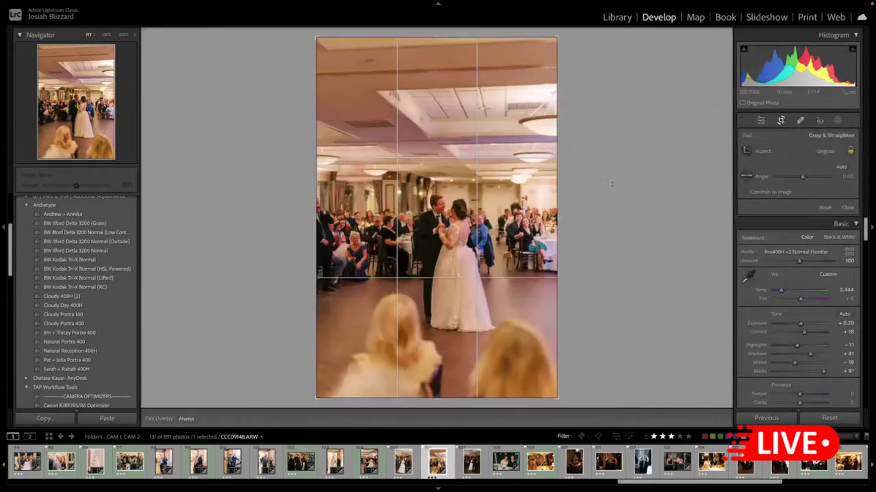
drag(610, 185, 610, 189)
drag(458, 54, 456, 69)
drag(419, 170, 435, 200)
key(r)
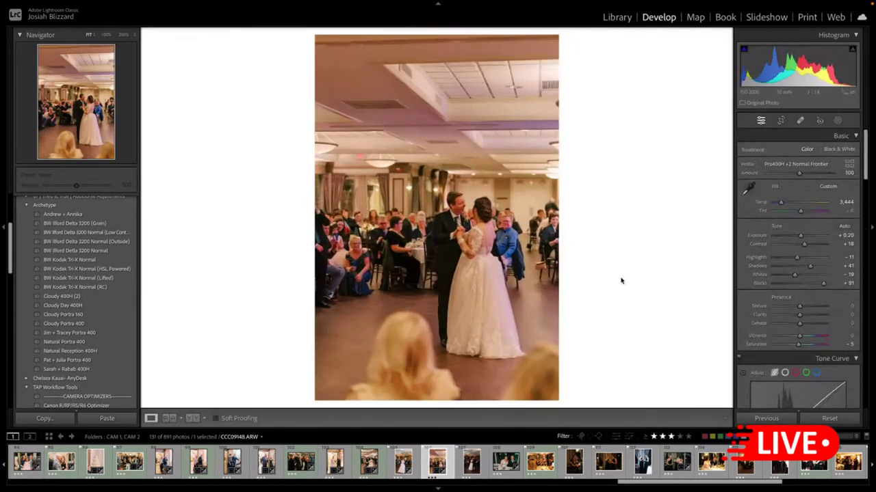
key(r)
drag(602, 228, 604, 226)
drag(444, 248, 438, 248)
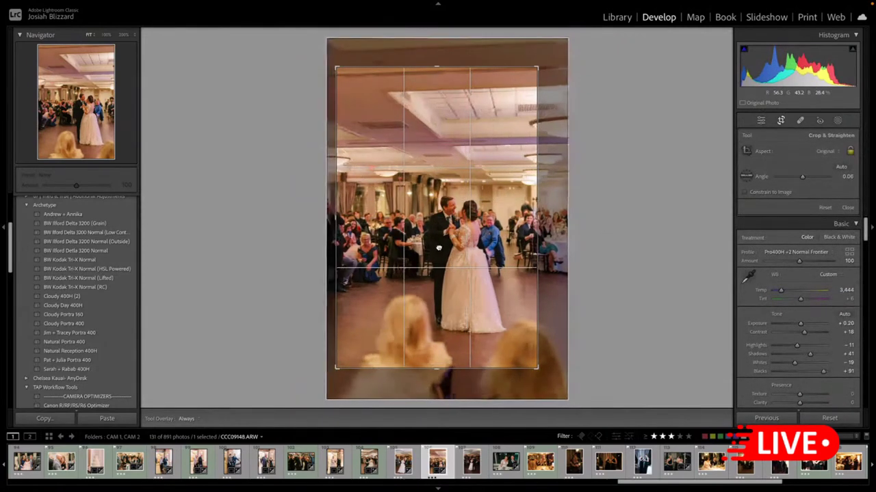
key(r)
- Set photo CCC09148.ARW's highlights to -15, shadows to +47 and whites to -8, with luminance noise reduction at 18
scroll(803, 255, down, 2)
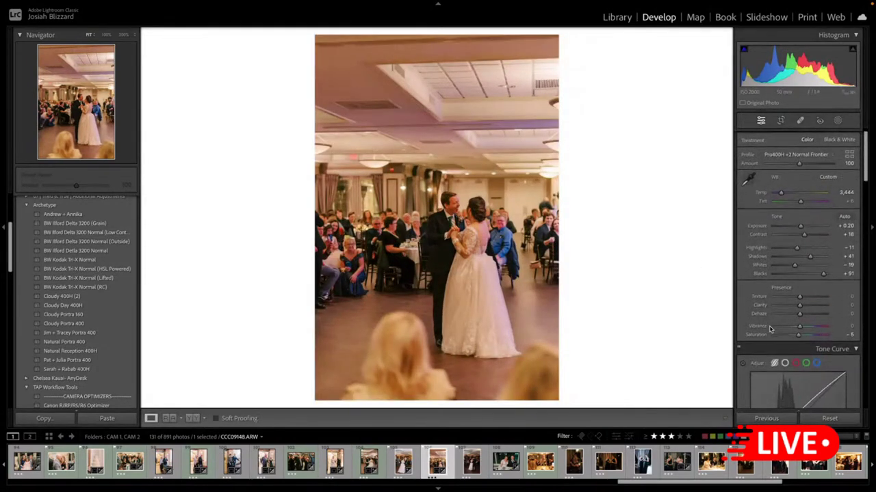
drag(797, 246, 799, 265)
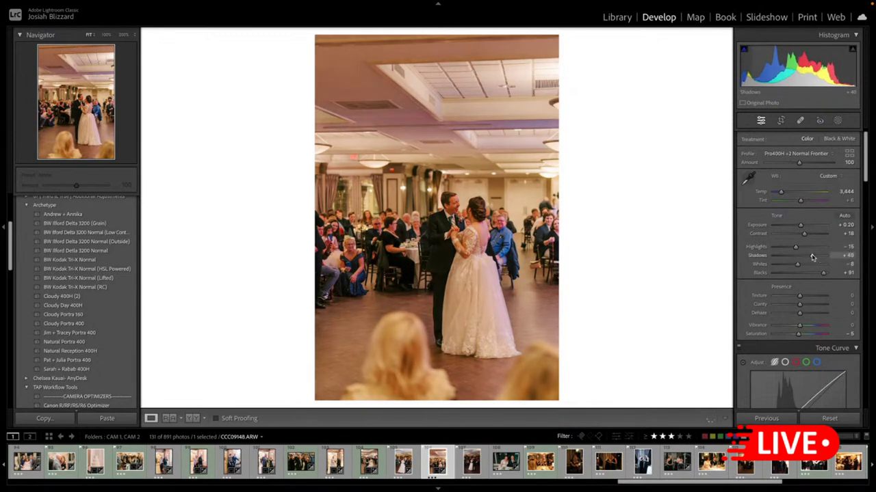
scroll(780, 301, down, 3)
scroll(764, 328, down, 3)
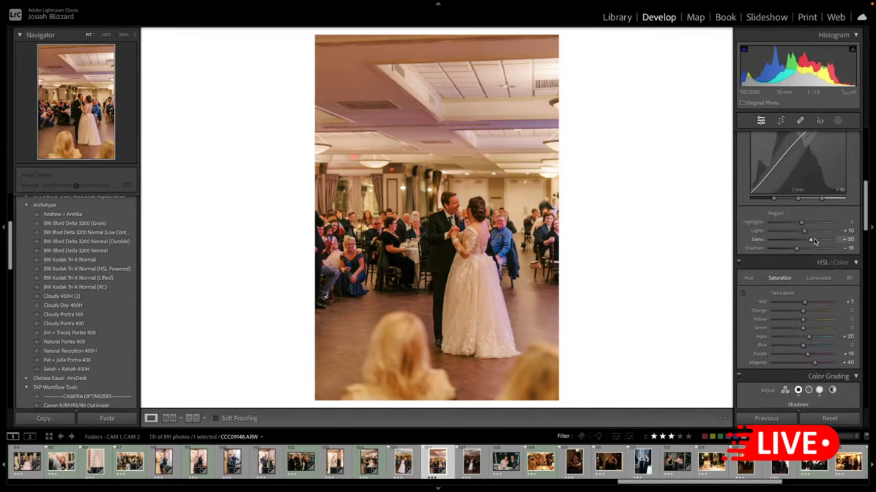
scroll(752, 340, down, 1)
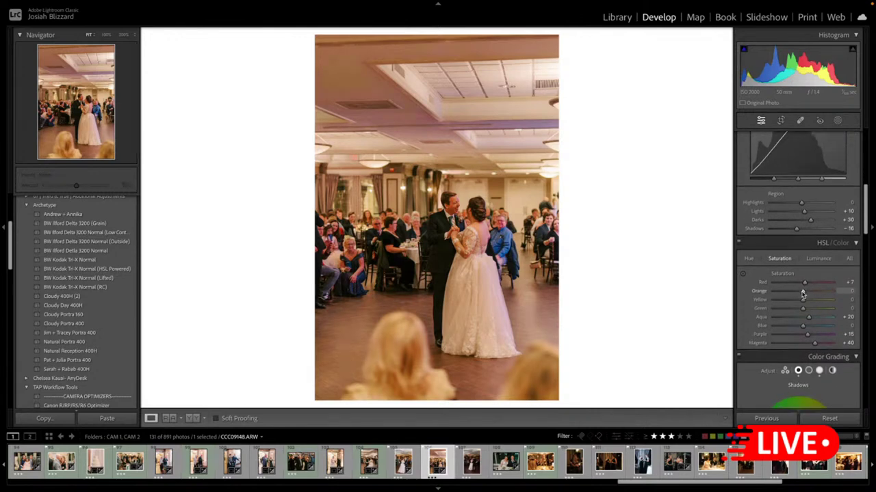
scroll(752, 341, down, 3)
scroll(750, 342, down, 5)
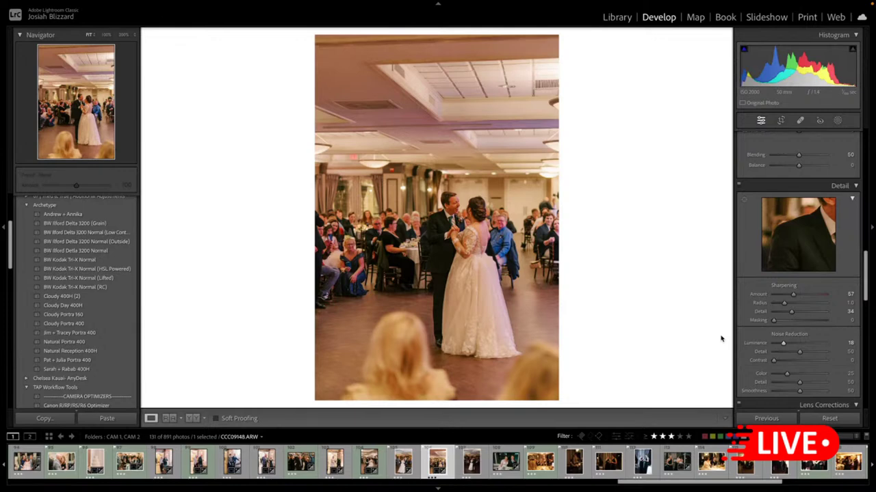
- Copy the first dance settings from CCC09131.ARW onto the similar dance photo CCC09169.ARW
key(Left)
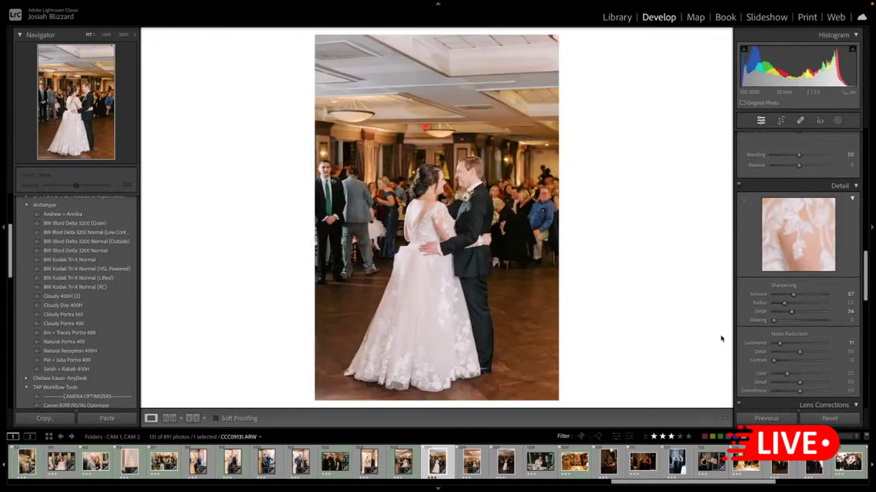
key(Right)
key(Right)
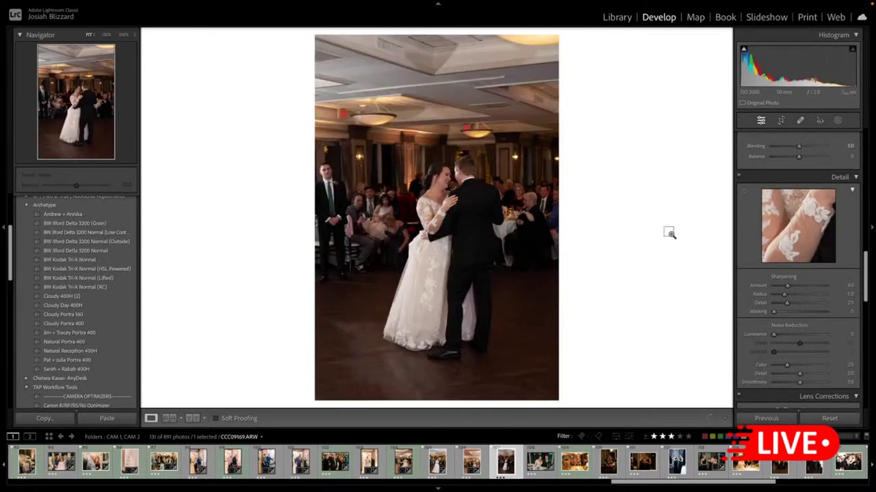
key(ctrl+shift+v)
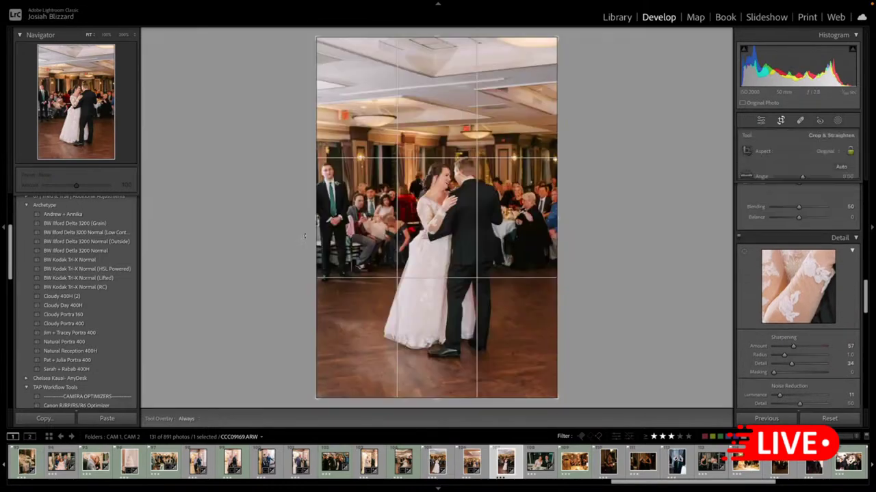
- Crop dance photo CCC09169.ARW in from the side where the man stands watching
key(r)
drag(318, 223, 397, 210)
key(Return)
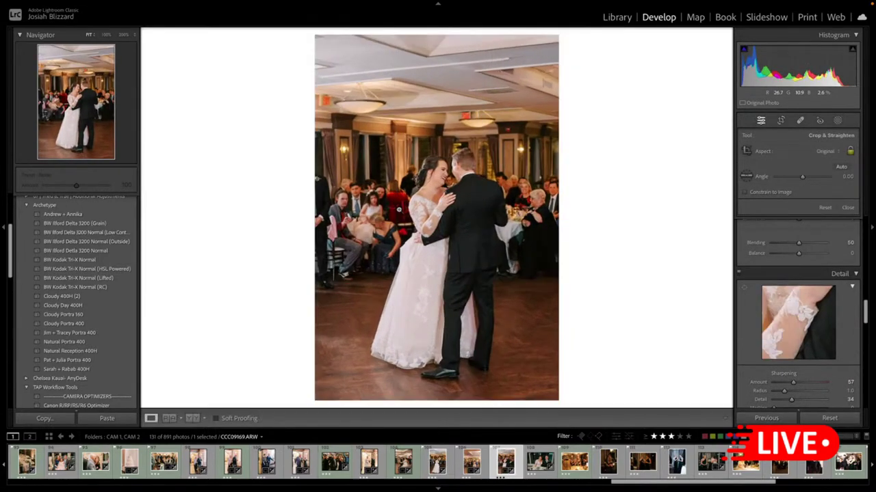
- Synchronize the settings of dance photo CCC09148.ARW onto the speech photo CCC09197.ARW
key(Right)
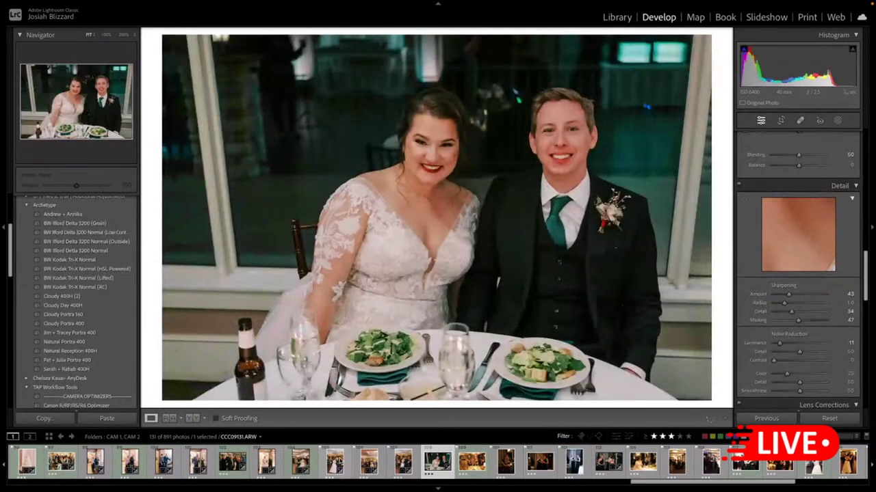
click(369, 462)
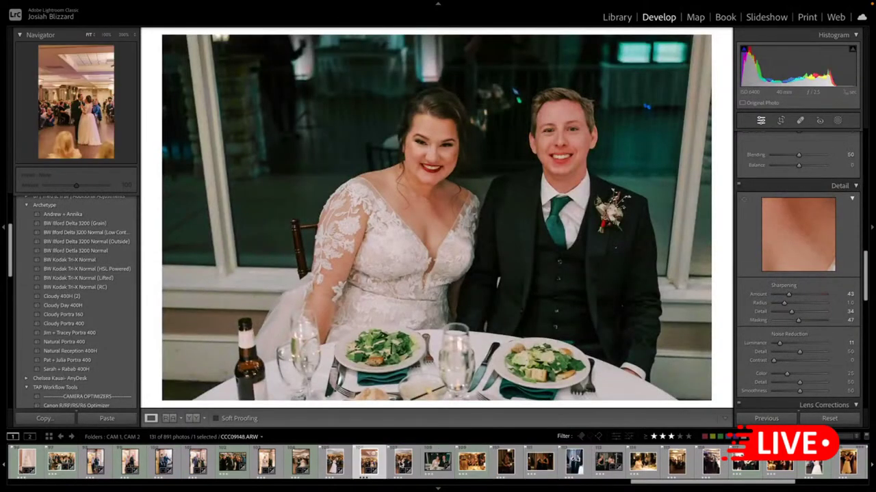
ctrl+click(471, 461)
key(ctrl+shift+s)
key(Return)
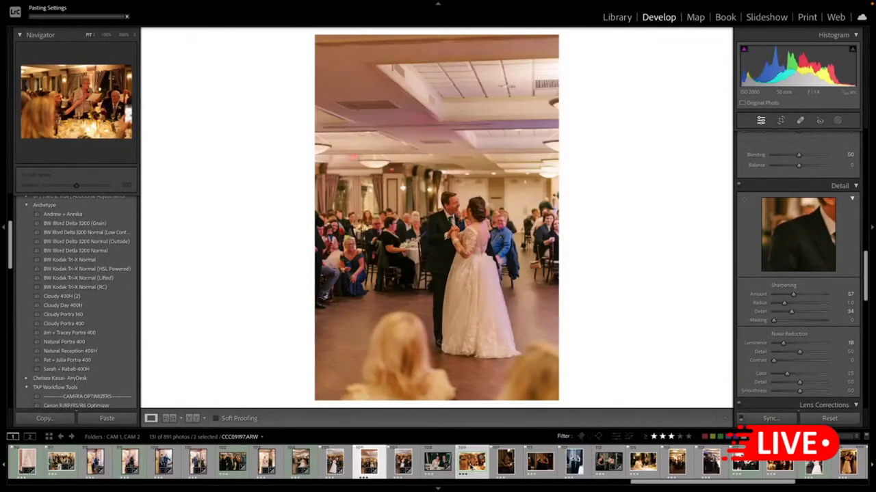
- Cool the speech photo's temperature to 3,085 and lower its exposure
click(470, 468)
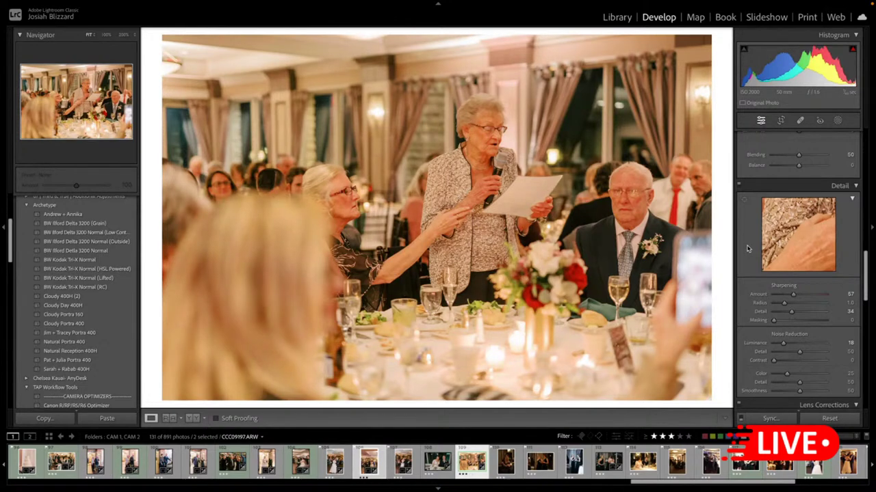
scroll(748, 249, up, 5)
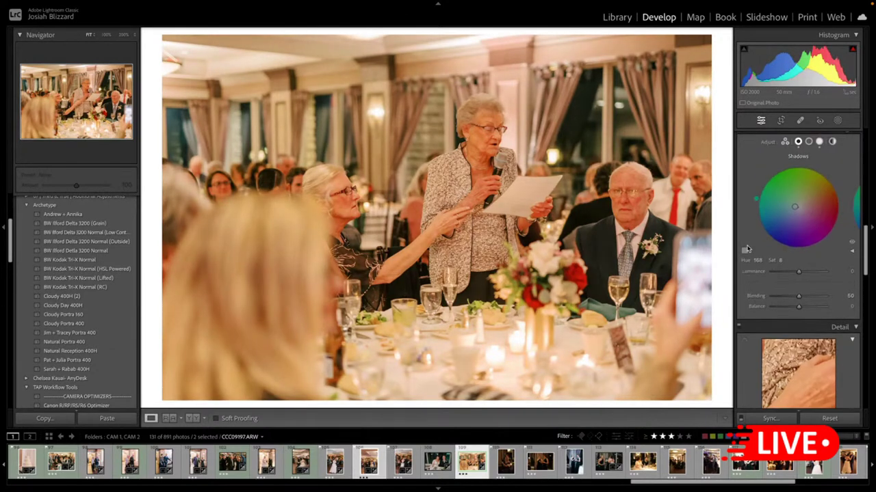
scroll(747, 249, up, 6)
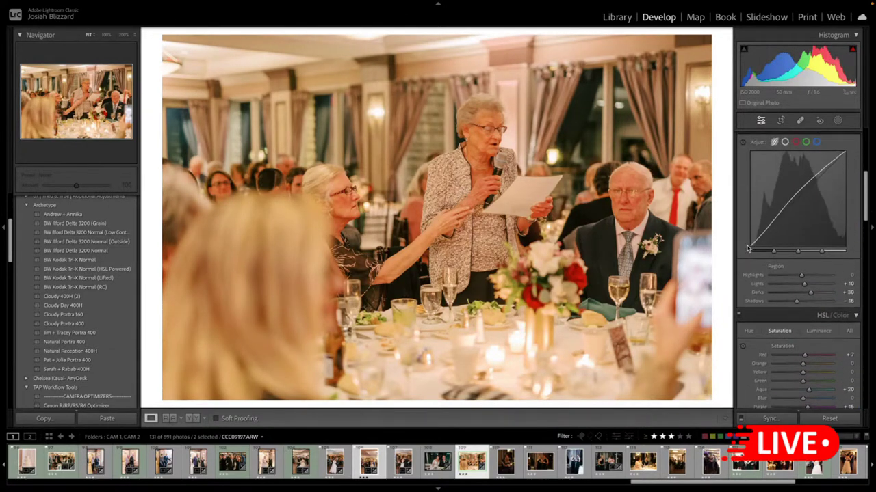
scroll(748, 248, up, 4)
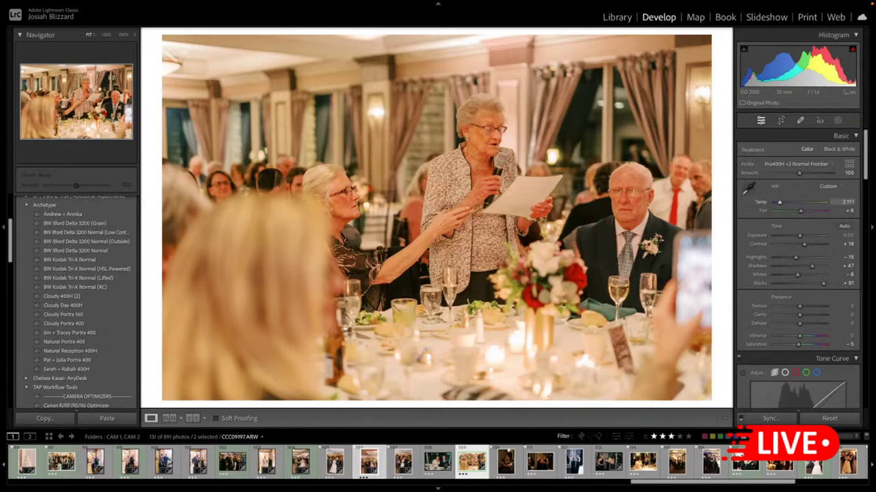
drag(779, 203, 779, 202)
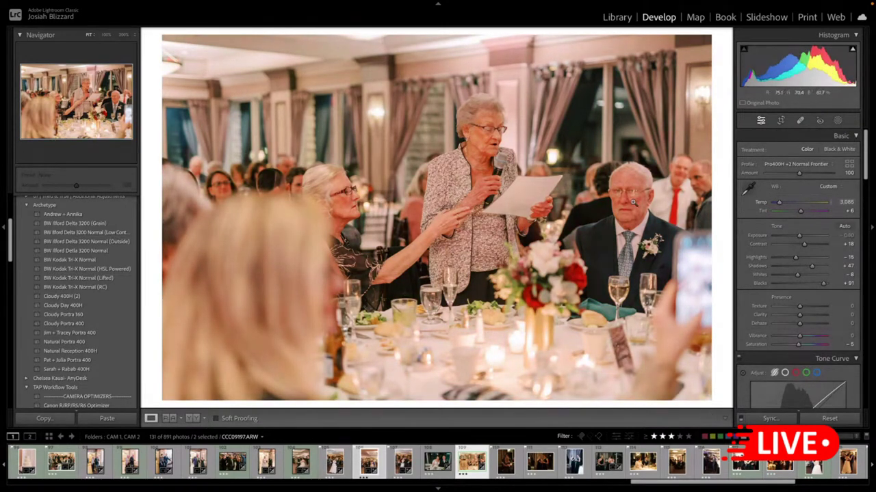
key(minus)
- Reduce the speech photo's color saturation to 0 for red and -28 for orange
scroll(738, 264, down, 12)
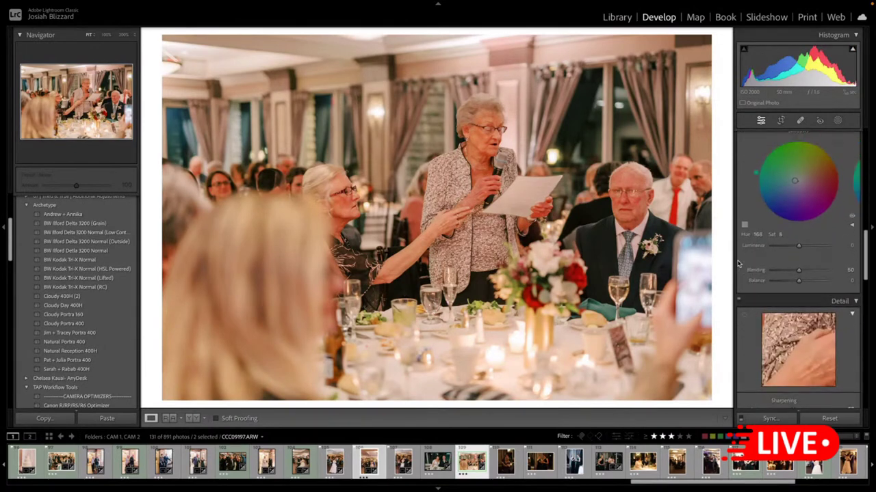
scroll(805, 151, up, 3)
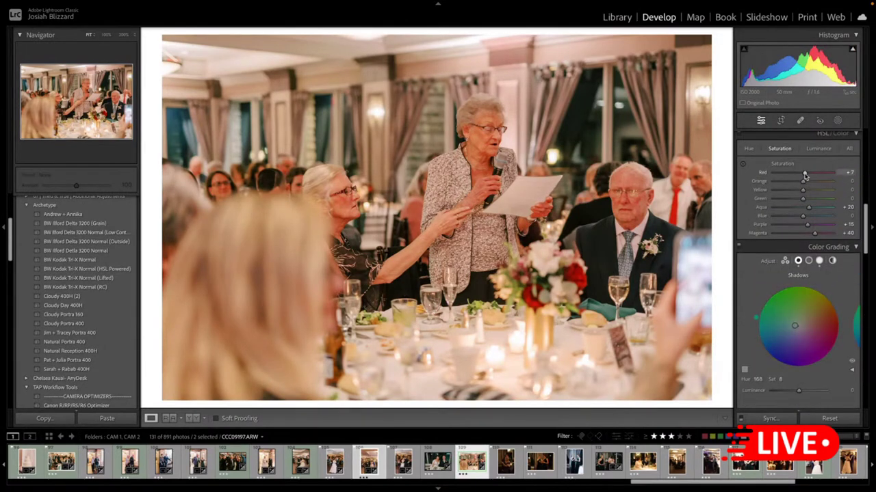
drag(803, 181, 796, 183)
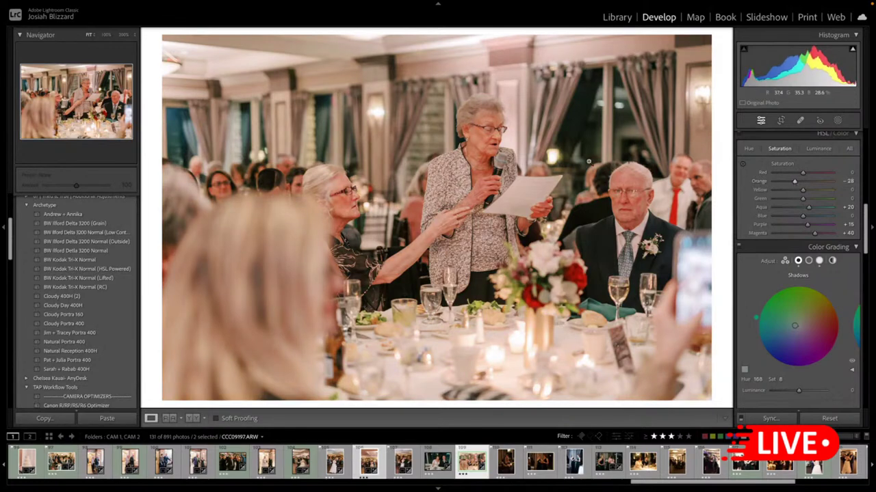
- Crop speech photo CCC09197.ARW tighter around the standing speaker and the couple of guests beside her
key(r)
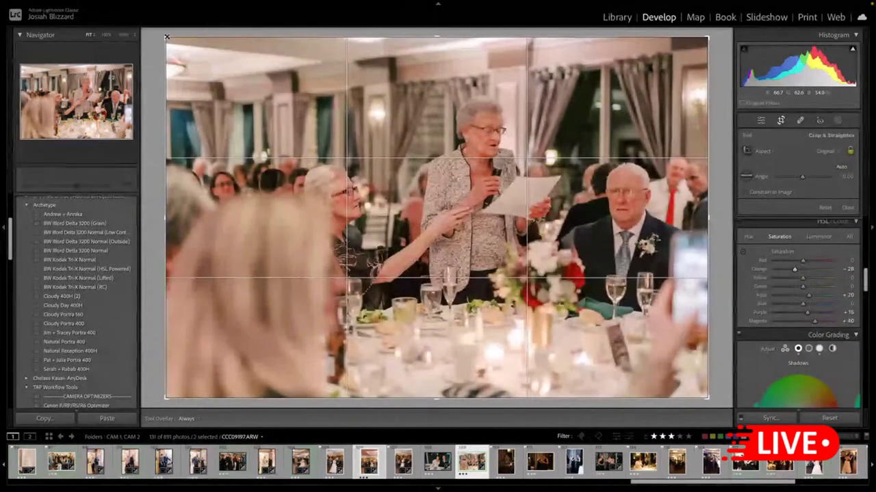
drag(164, 36, 194, 55)
drag(367, 159, 389, 169)
key(Return)
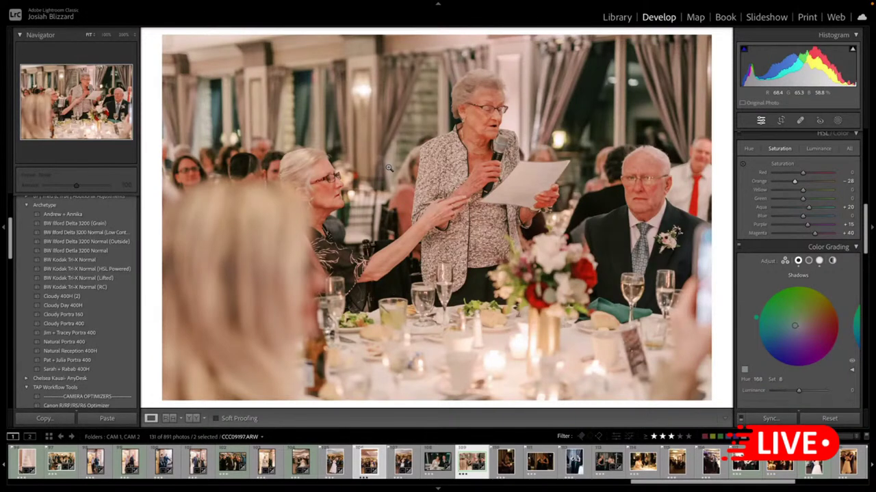
- Set the color saturation of dance photo CCC09148.ARW to +6 for red and -15 for orange
key(Left)
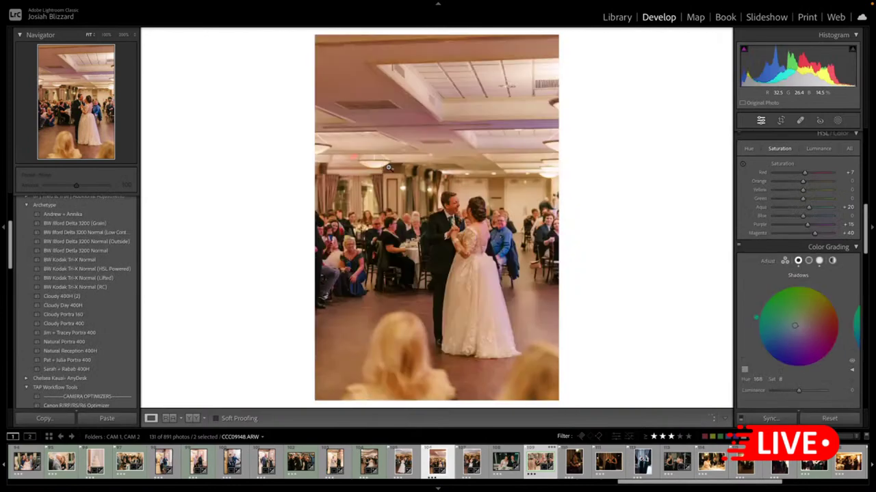
key(ctrl+shift+c)
key(Return)
key(Right)
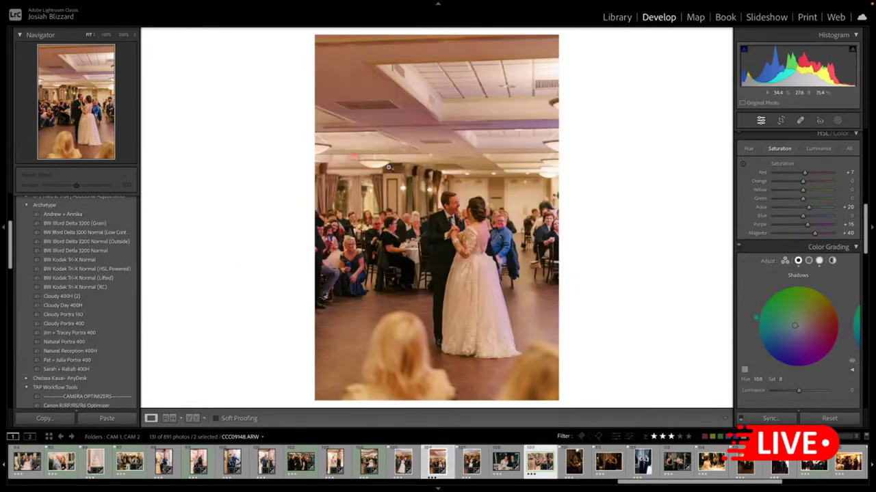
key(Left)
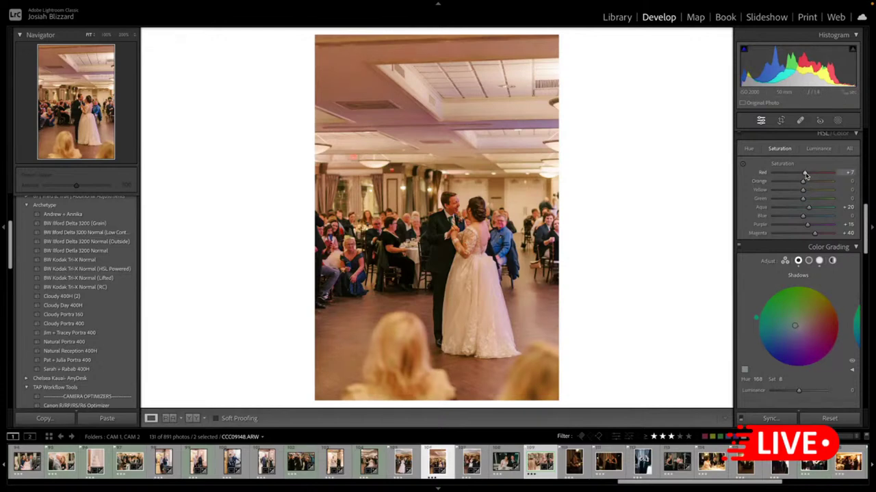
scroll(804, 181, down, 5)
scroll(805, 184, down, 1)
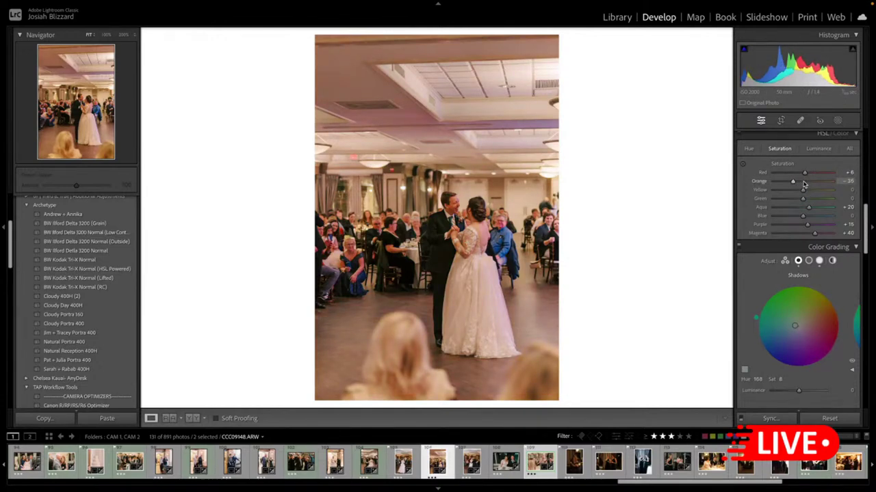
scroll(805, 184, up, 1)
scroll(804, 174, down, 1)
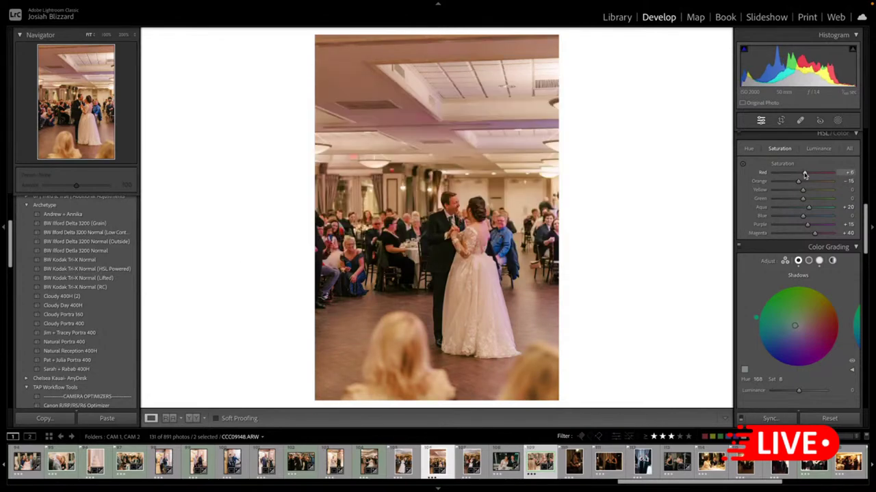
- Paste the dance photo's settings onto CCC09210.ARW, the seated woman holding a phone, and raise its exposure to +0.60
click(572, 464)
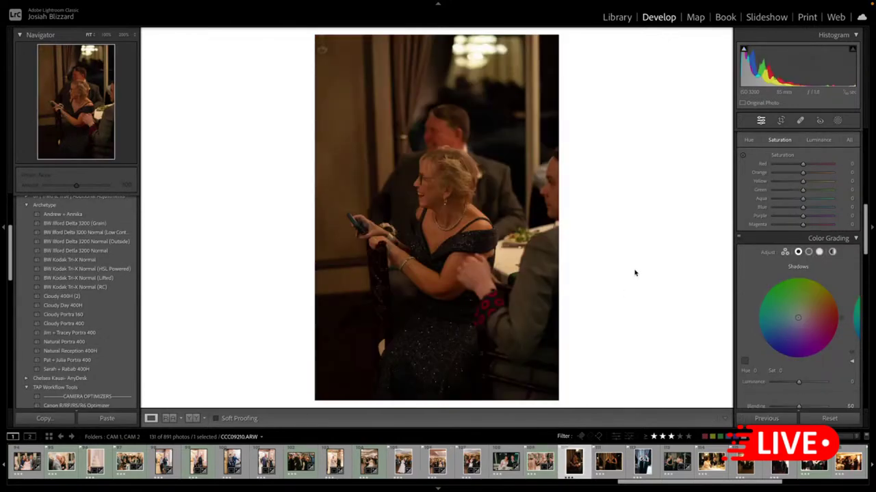
key(ctrl+shift+v)
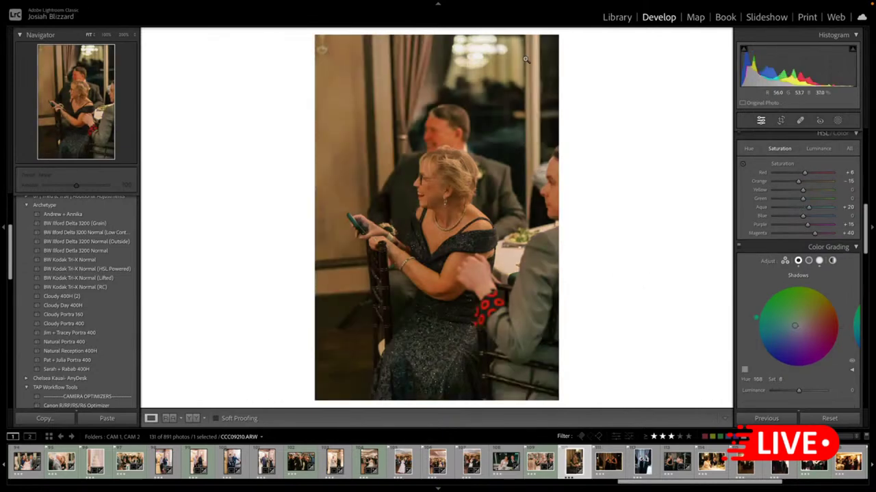
key(equal)
key(equal)
key(equal)
key(equal)
key(equal)
key(equal)
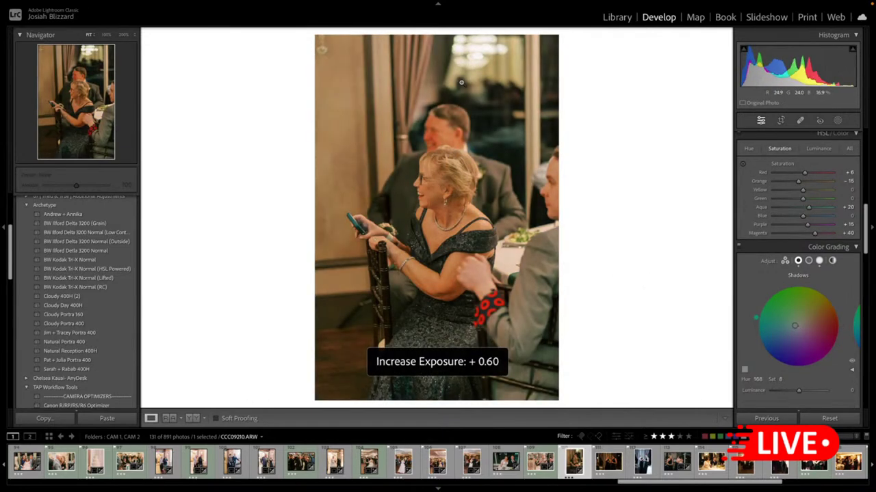
- Crop the seated woman's photo tighter and reduce its shadows to +38 and blacks to +72
key(r)
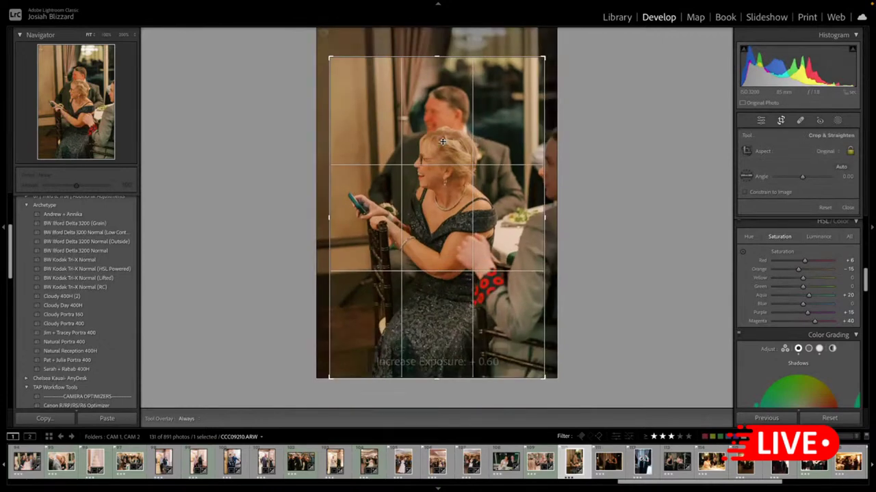
key(r)
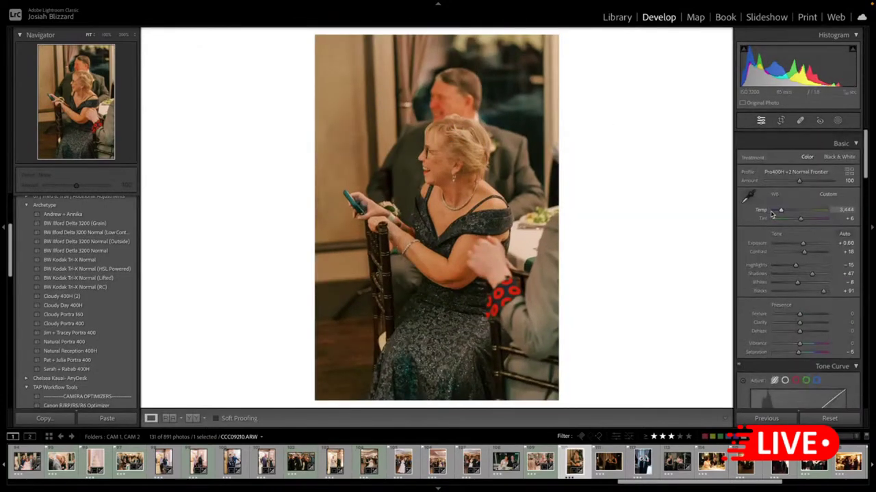
scroll(771, 214, down, 1)
drag(822, 283, 812, 258)
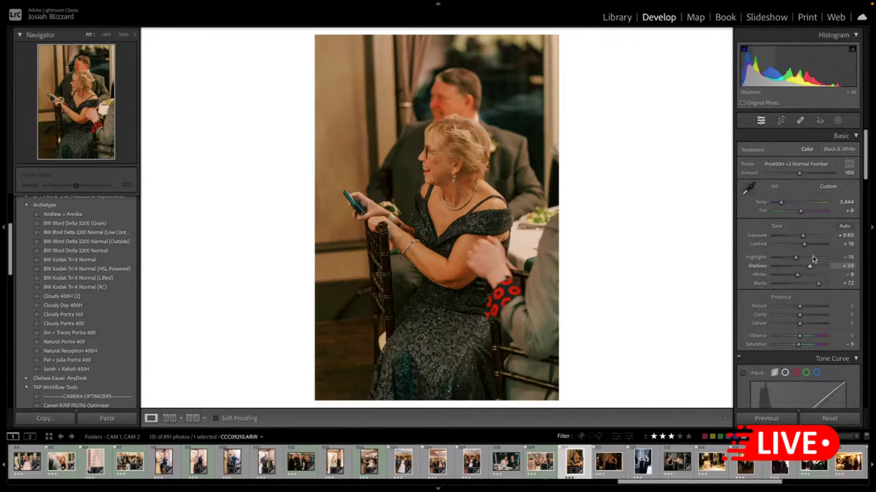
- Cool the seated woman's photo to a temperature of 3,262 and set its exposure to +0.70
drag(846, 203, 838, 202)
key(backslash)
key(backslash)
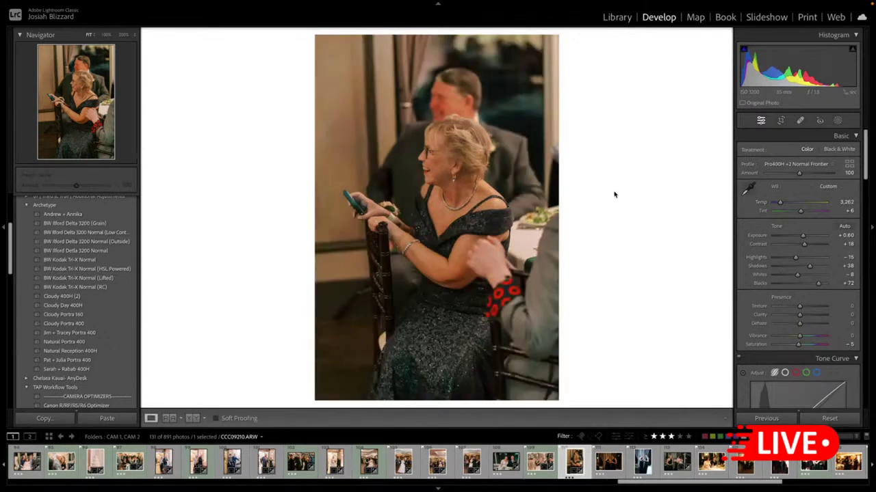
key(equal)
key(minus)
key(equal)
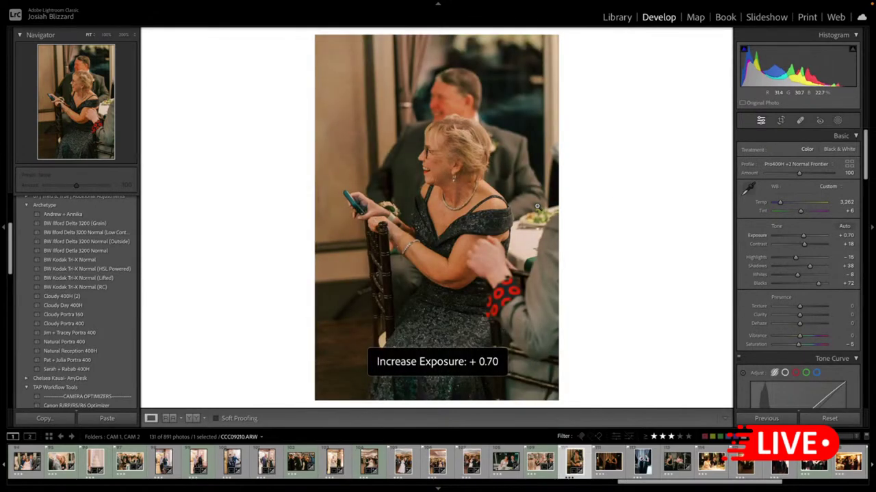
- Copy the seated woman's settings onto CCC09250.ARW, the photo of two women in green giving a speech
key(ctrl+shift+c)
key(Return)
key(Right)
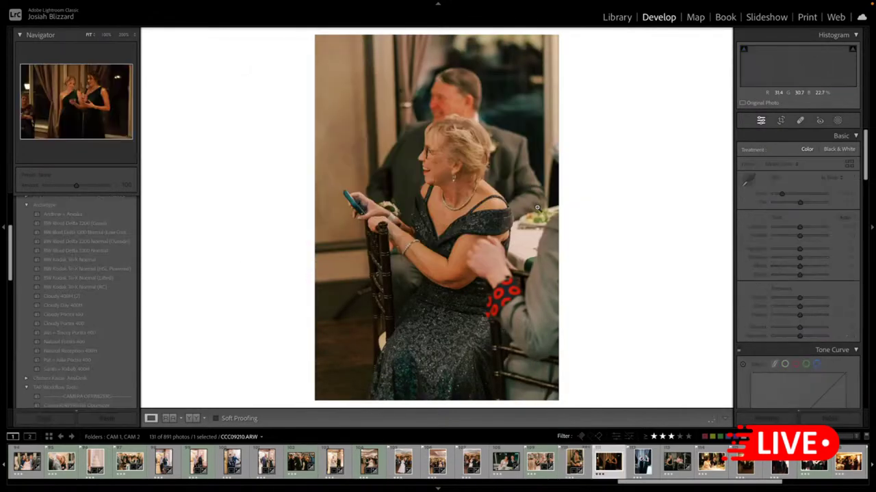
key(ctrl+shift+v)
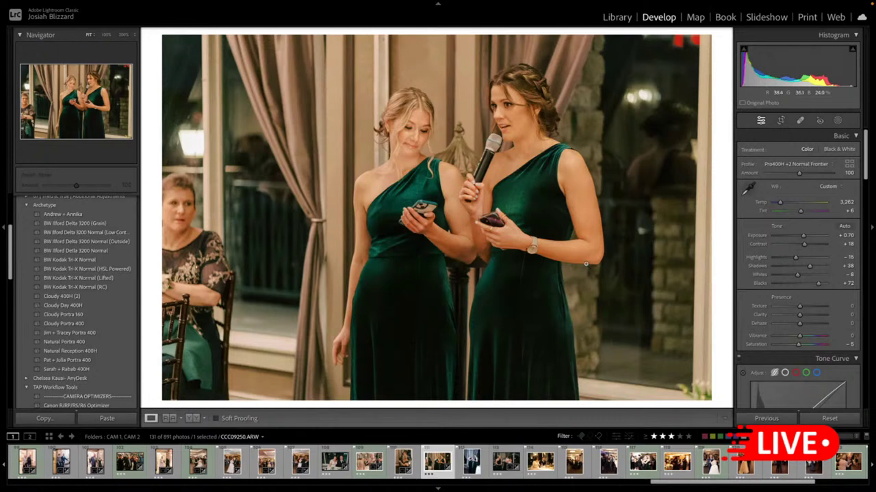
- Crop CCC09250.ARW around the two women in green at a -0.33 angle, and set highlights to -14 and shadows to +46
key(r)
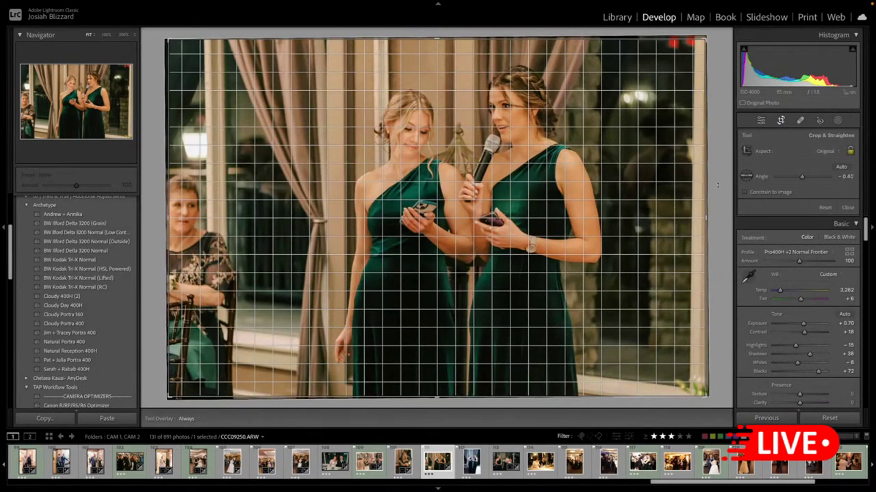
drag(718, 184, 716, 185)
drag(167, 206, 196, 205)
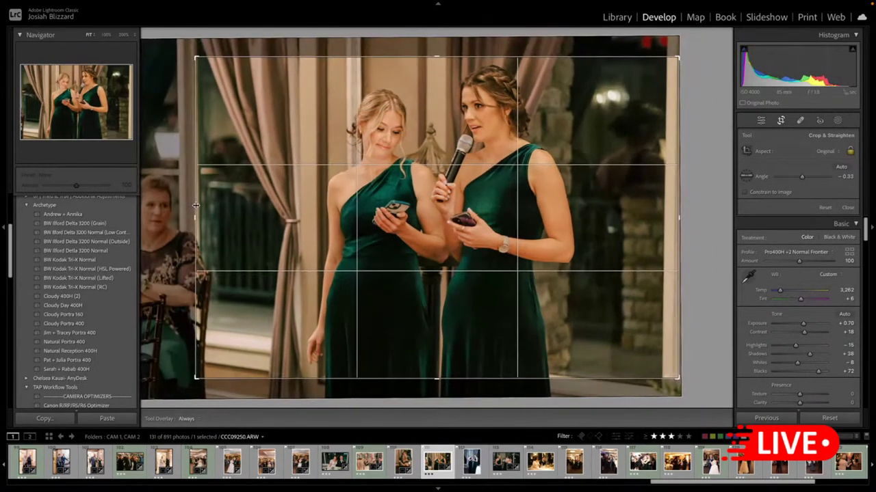
drag(373, 197, 376, 197)
key(r)
key(r)
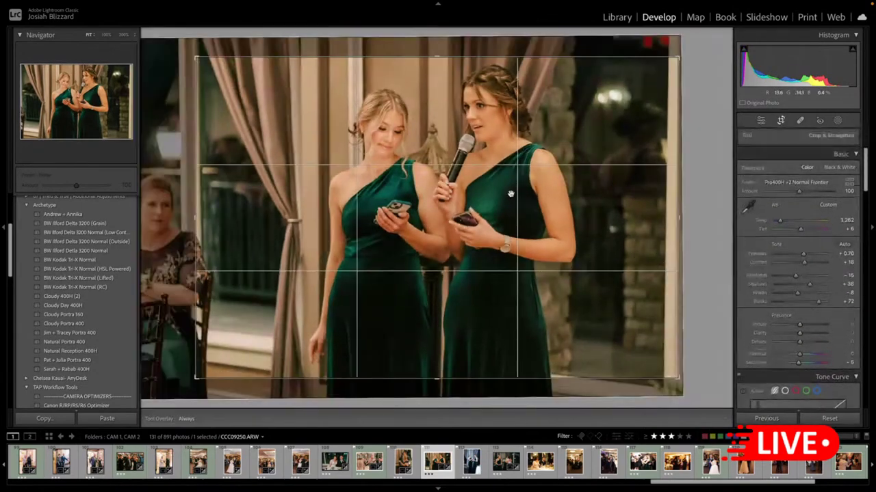
key(r)
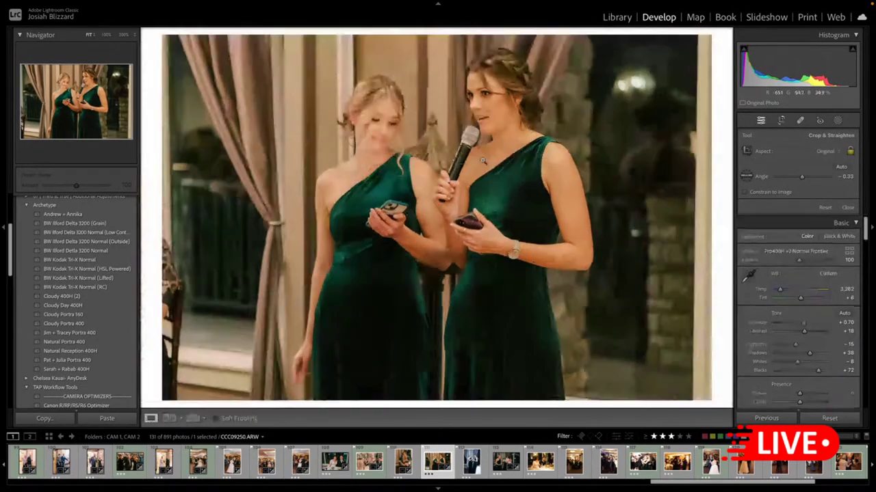
drag(818, 284, 797, 259)
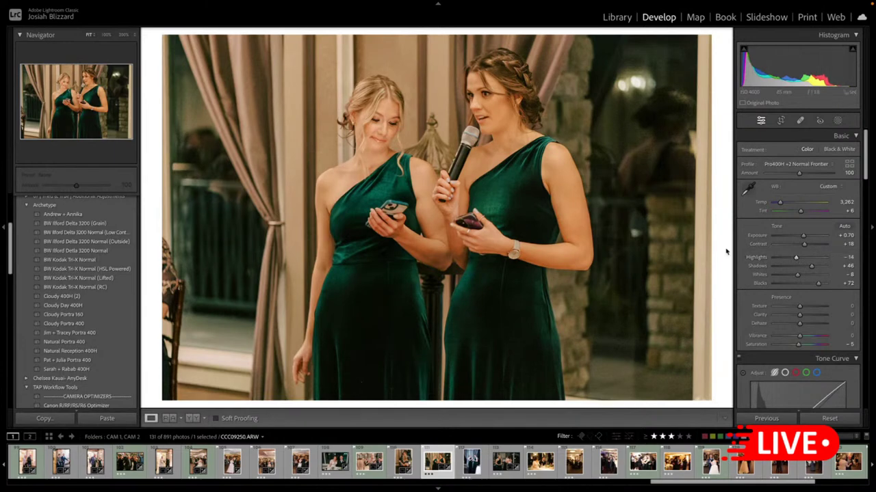
- Try applying the settings of CCC09250.ARW to BBB00882.ARW, the photo of the bride hugging a woman in green
key(ctrl+shift+c)
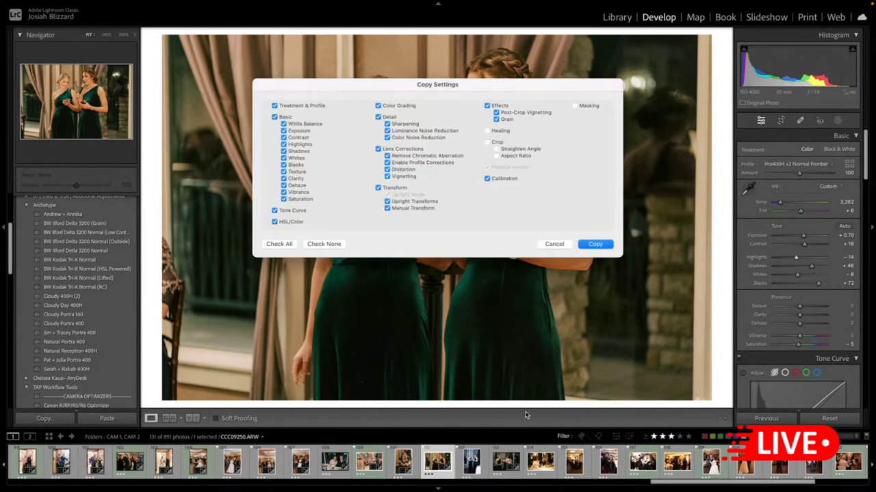
key(Return)
key(Right)
key(Right)
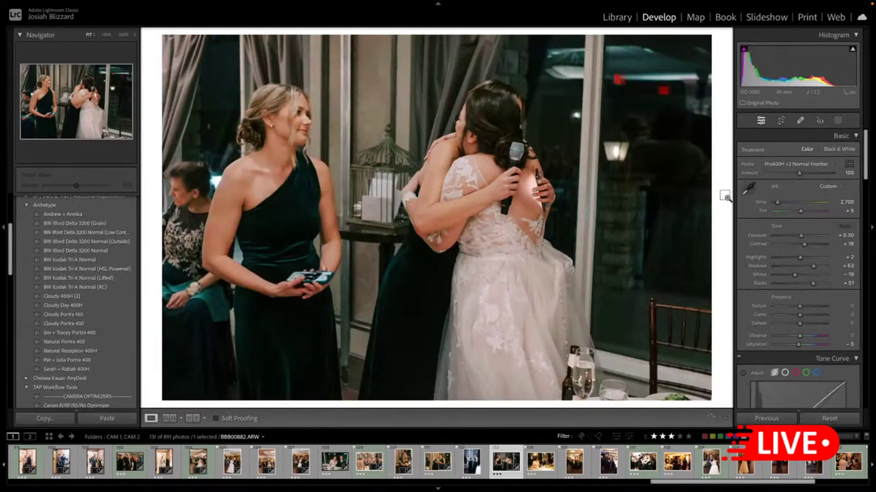
key(ctrl+shift+v)
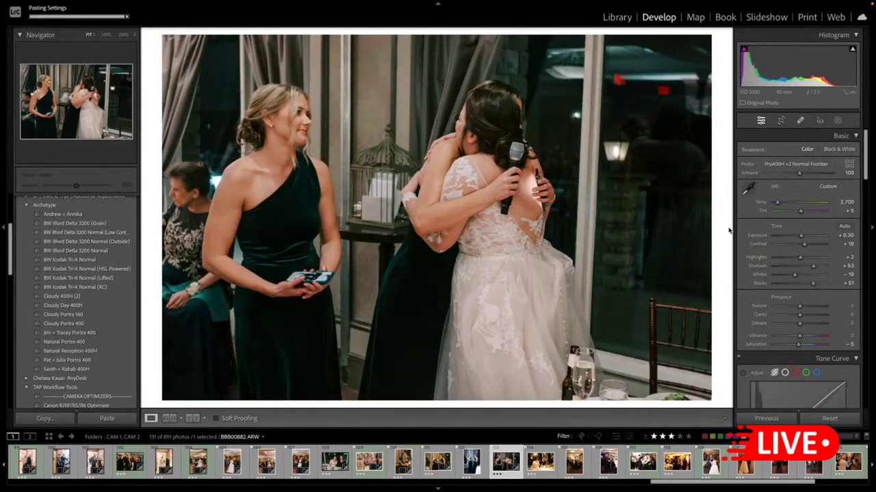
key(ctrl+z)
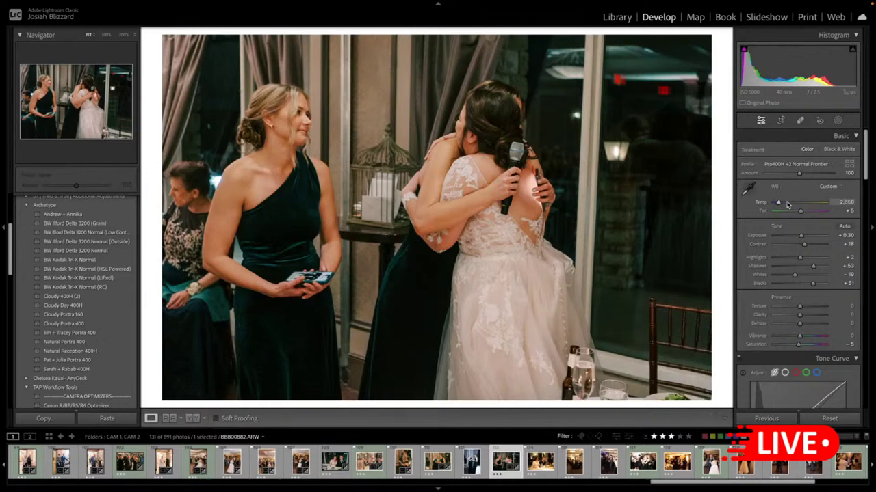
- Cool the temperature of CCC09250.ARW to 3,062 and that of the seated woman's photo CCC09210.ARW to 3,112
key(Left)
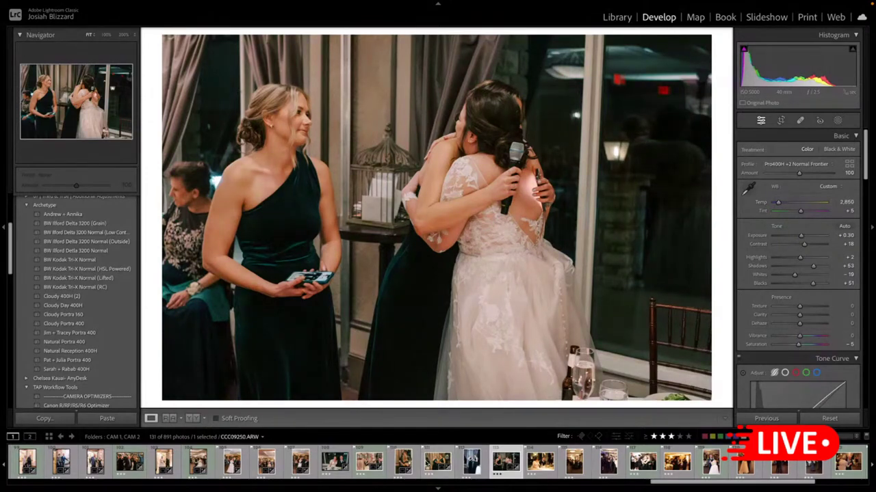
key(Down)
key(Down)
key(Down)
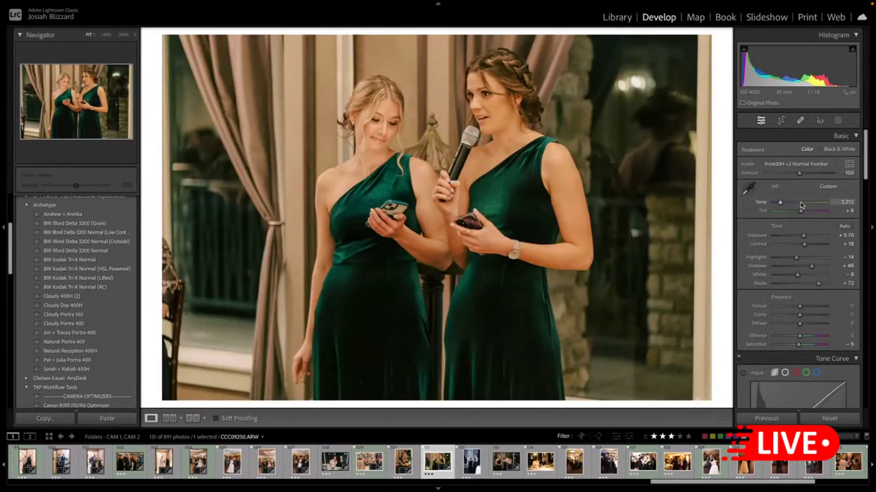
key(Left)
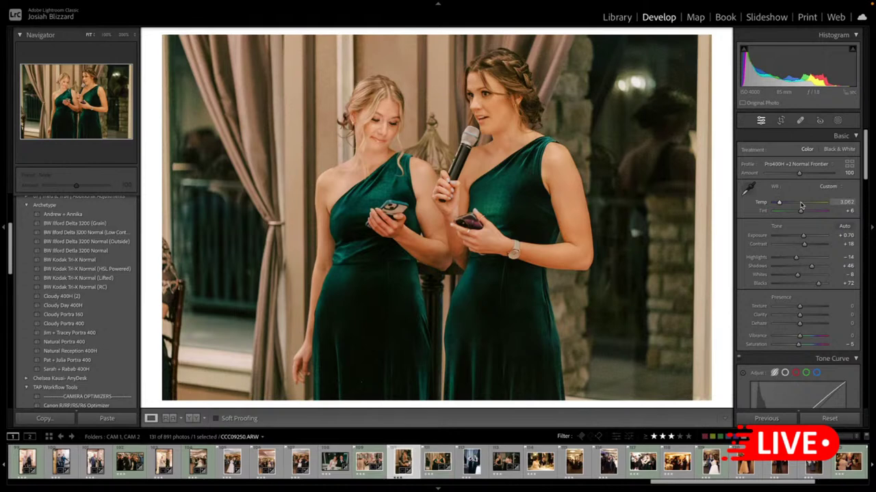
scroll(802, 206, down, 1)
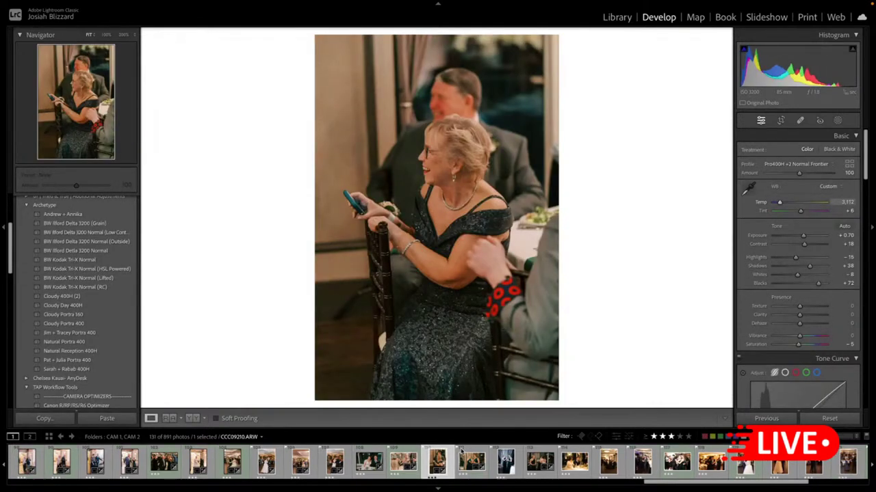
- Apply the Cloudy Day 400H preset to CCC09273.ARW, the upright photo of the two women in green
click(505, 462)
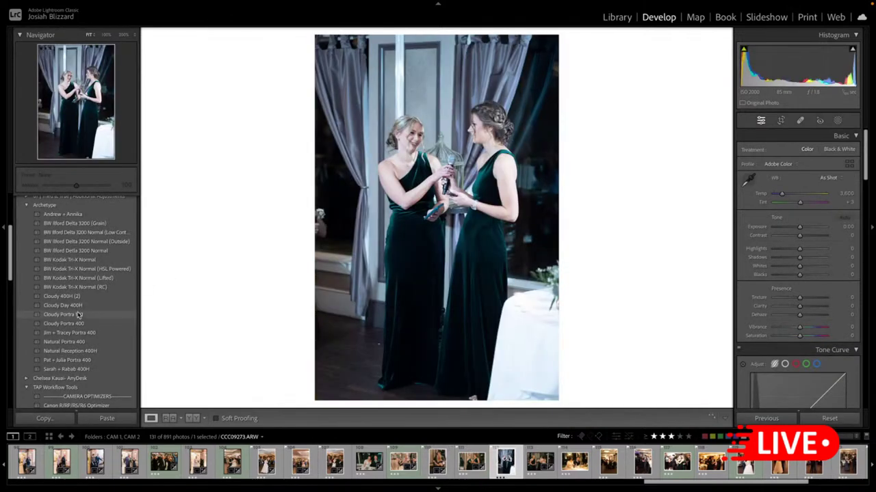
click(93, 313)
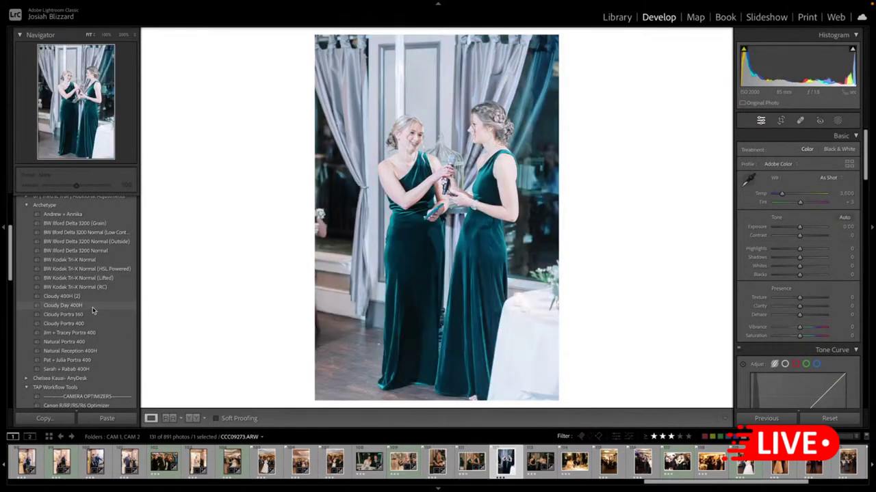
click(93, 307)
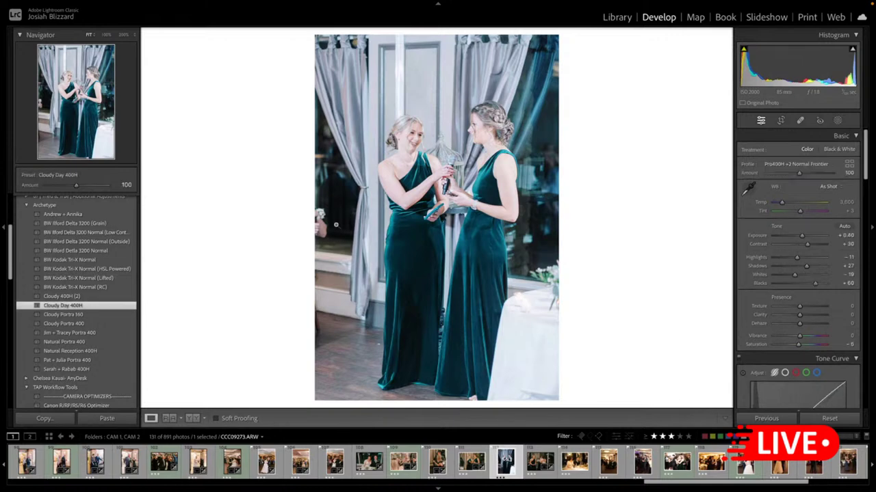
- Lower the exposure of CCC09273.ARW to -0.30 and warm its temperature to 4,309
key(minus)
key(minus)
key(minus)
key(minus)
key(minus)
key(minus)
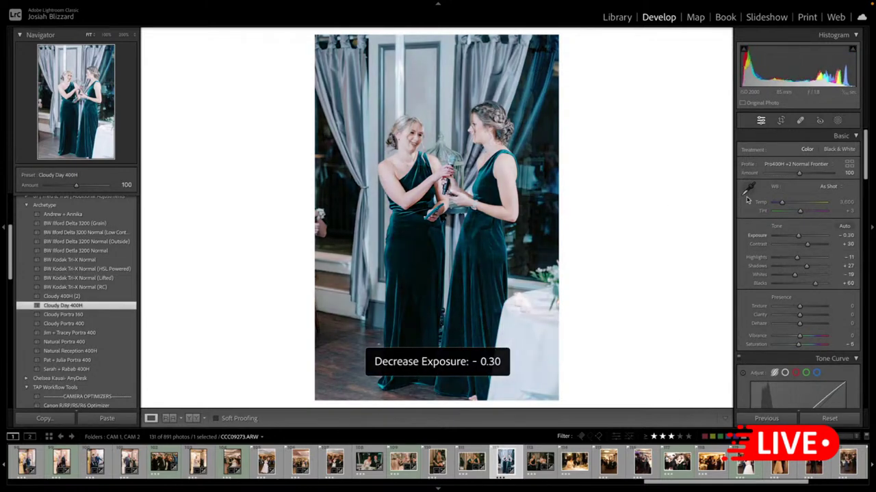
drag(782, 202, 784, 204)
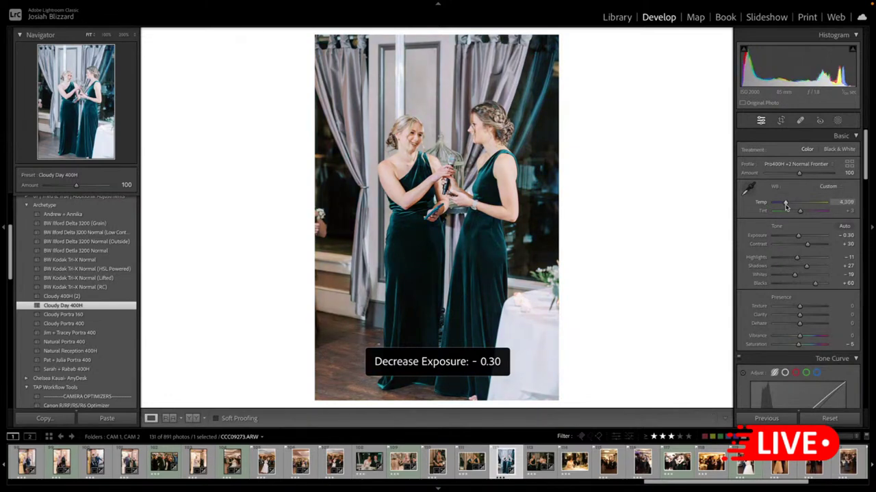
- Set the exposure of CCC09273.ARW to -0.50, its highlights to -30 and its shadows to +40
key(minus)
key(minus)
key(minus)
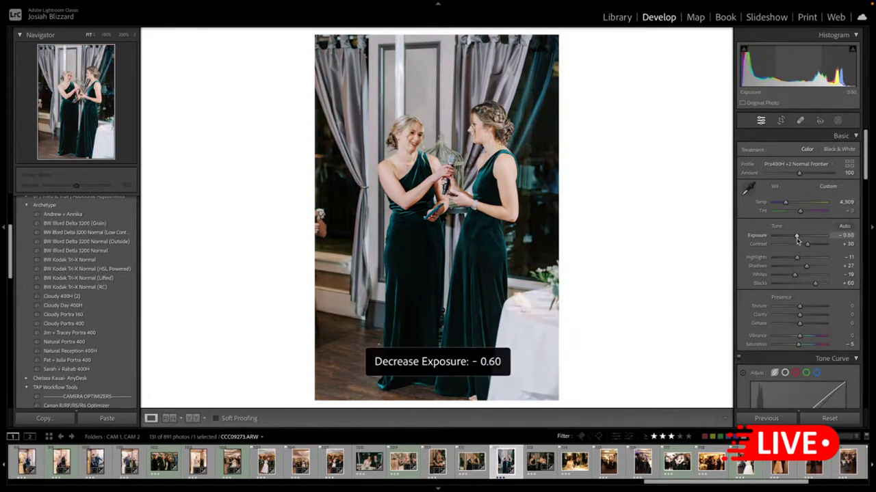
key(equal)
drag(806, 266, 792, 259)
key(equal)
key(minus)
- Straighten CCC09273.ARW, the upright photo of the two women in green, to an angle of about -1.01
key(r)
drag(611, 213, 596, 209)
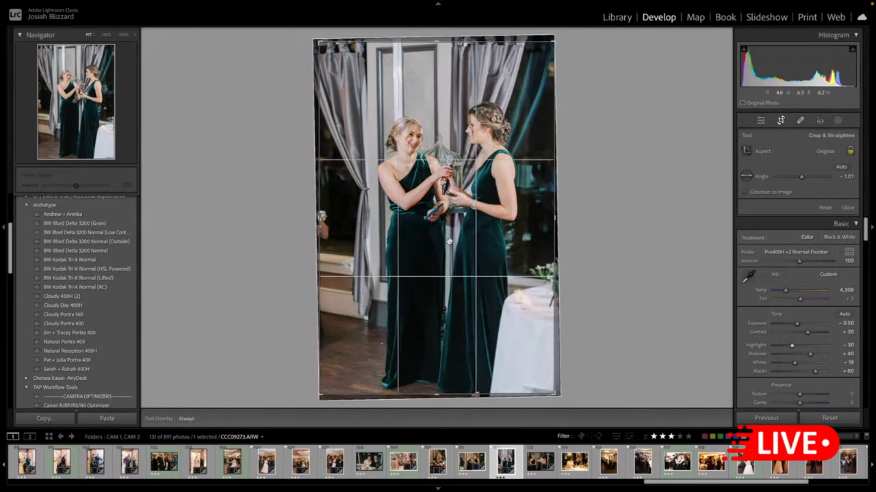
key(Return)
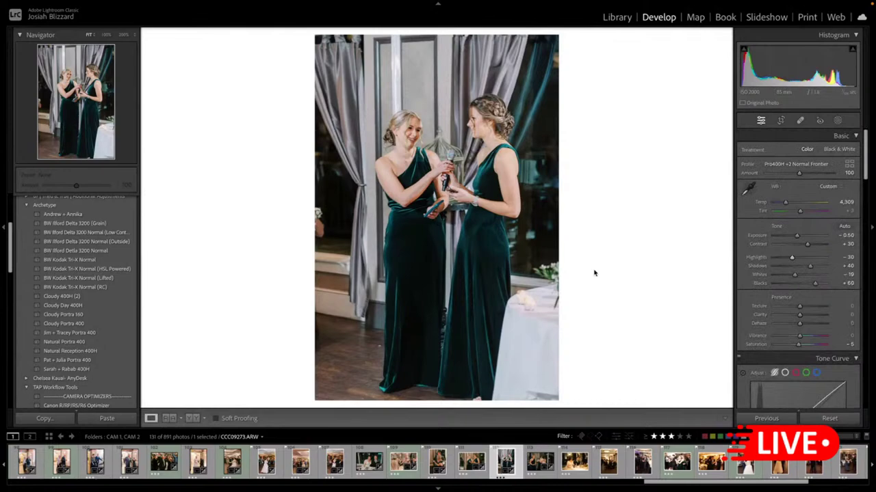
- Copy the settings of the landscape photo of two women in green with a microphone onto CCC09281.ARW, the seated bride and groom
click(536, 457)
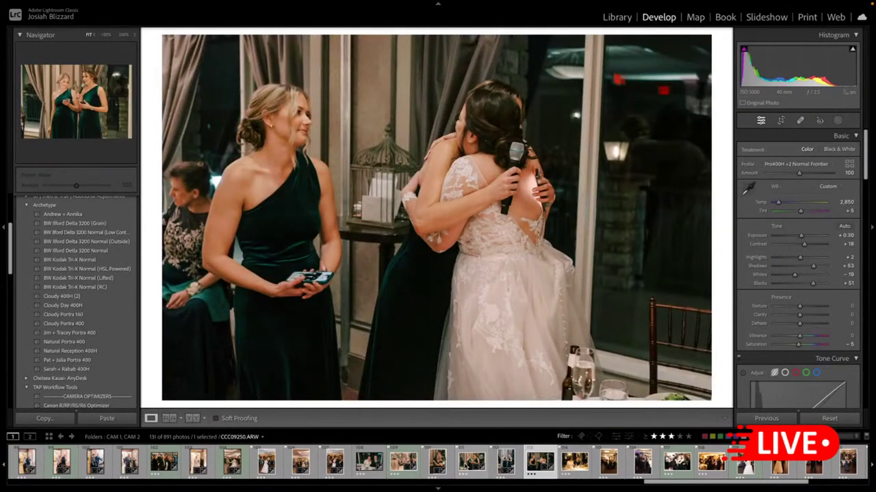
click(472, 462)
key(super+shift+c)
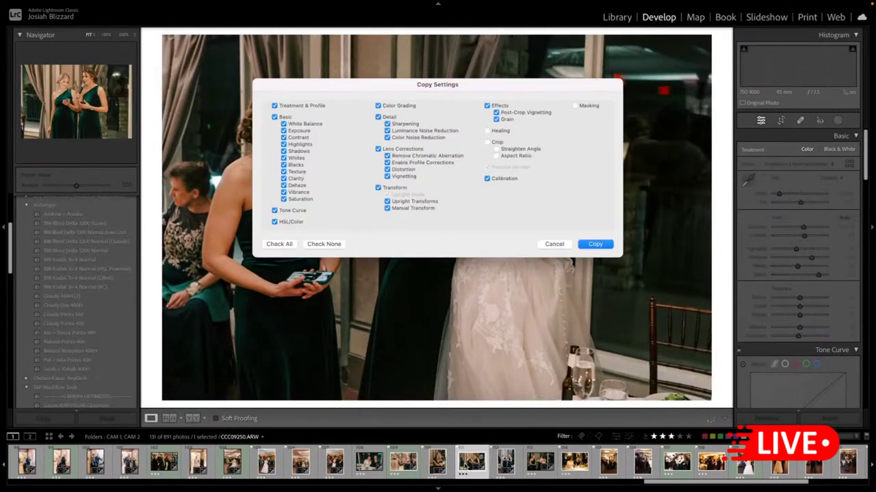
key(Return)
click(573, 462)
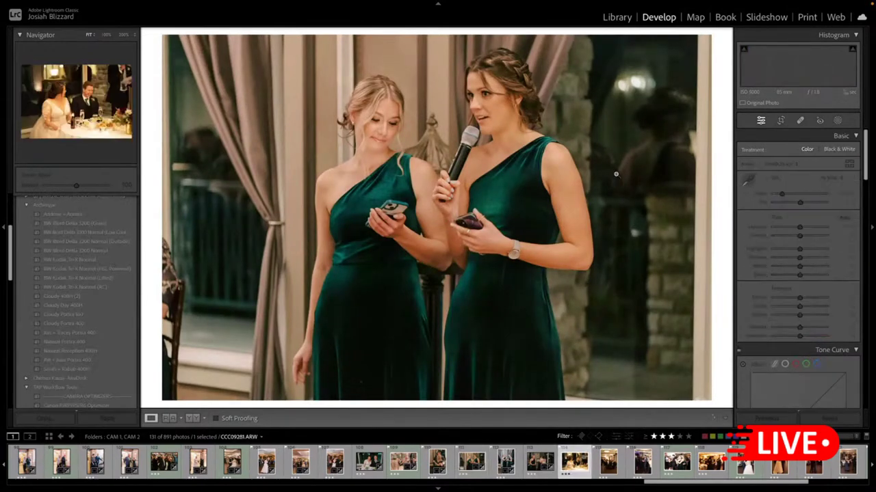
key(ctrl+shift+v)
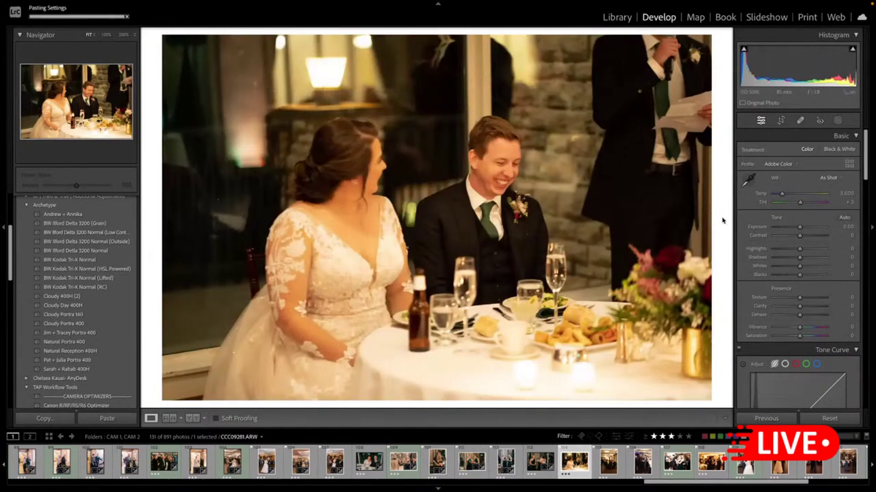
- Straighten CCC09281.ARW to an angle of about -0.20 and crop it in from the upper edge
key(r)
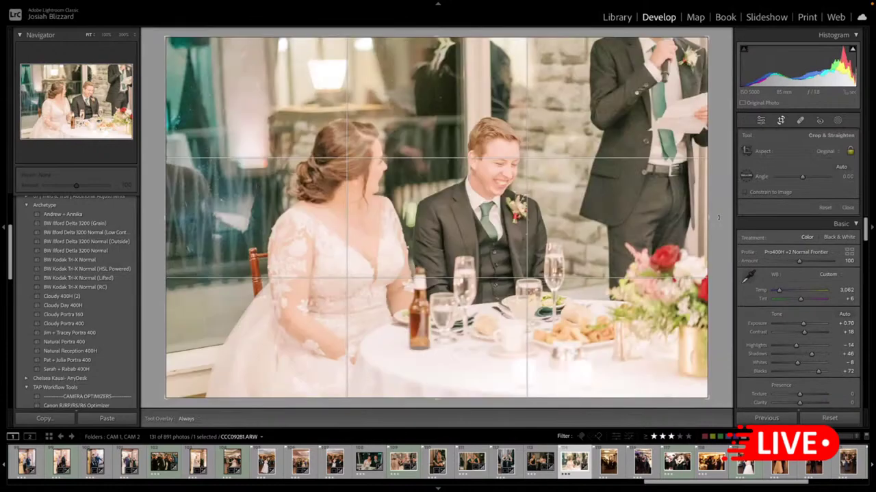
drag(718, 216, 718, 216)
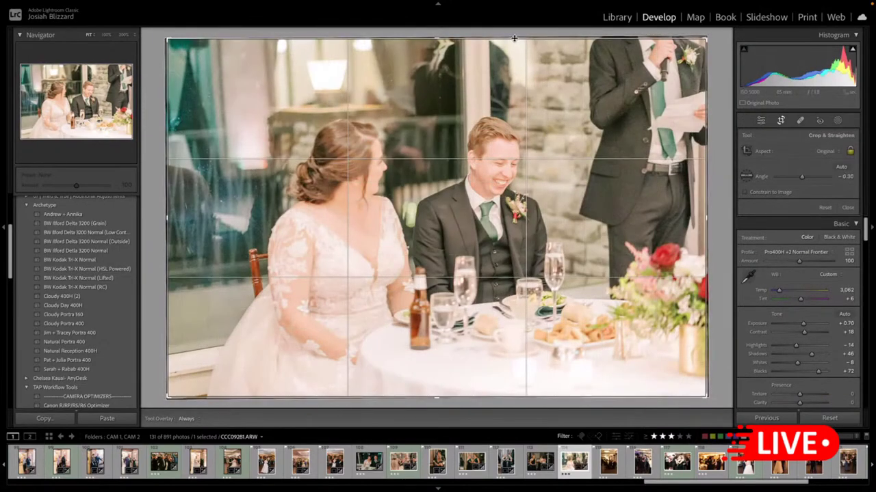
drag(515, 38, 516, 58)
key(Return)
- Set the exposure of CCC09281.ARW to -0.50, highlights to -9, shadows to +52 and temperature to 3,012
key(minus)
key(minus)
key(minus)
key(minus)
key(minus)
key(minus)
key(minus)
key(minus)
key(minus)
key(minus)
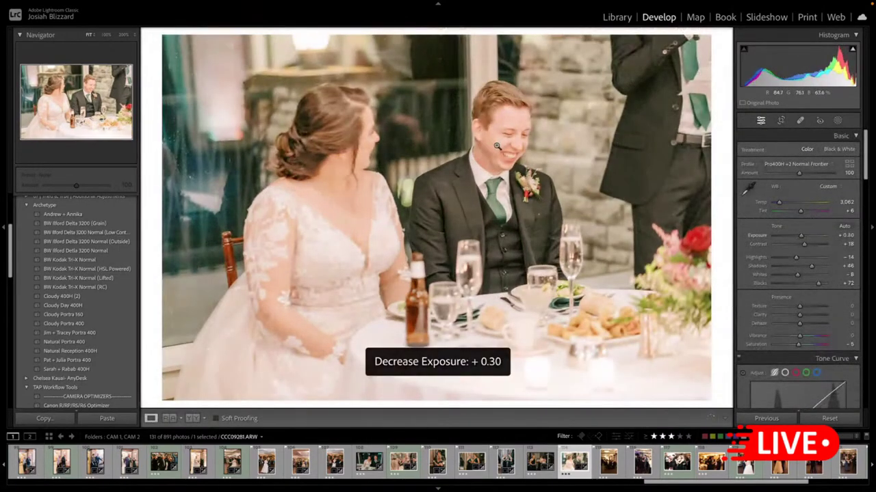
key(minus)
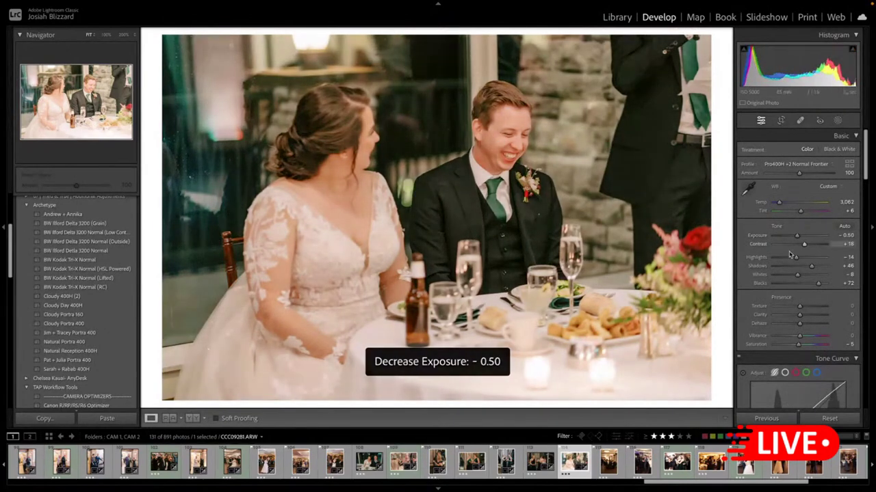
drag(811, 266, 797, 257)
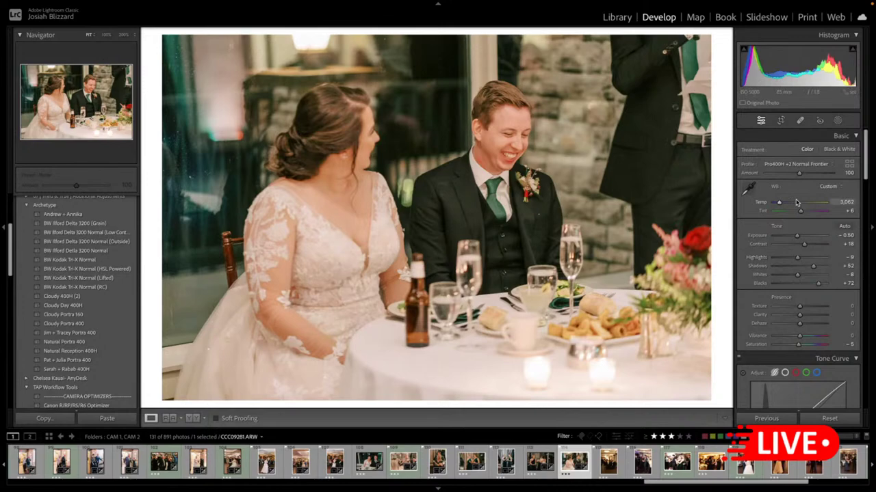
key(Down)
key(Down)
- Apply the settings of CCC09281.ARW to CCC09313.ARW, the upright photo of the dining tables, and crop it tighter
key(Right)
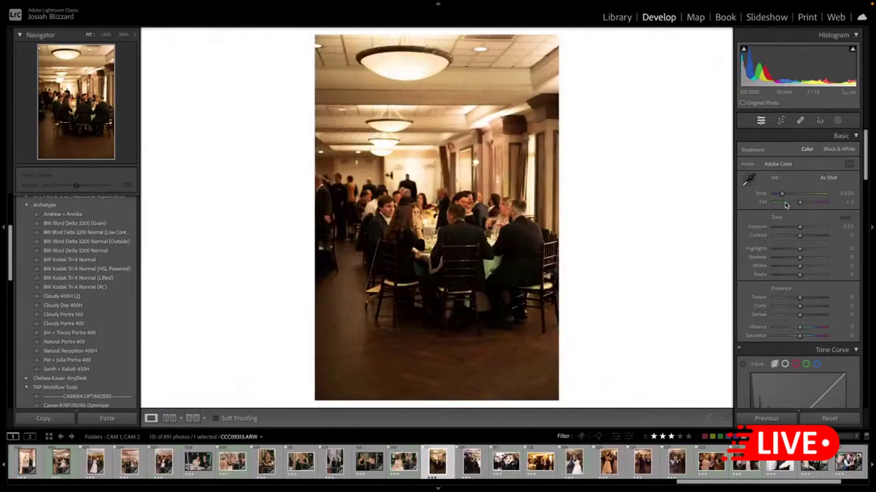
key(ctrl+shift+v)
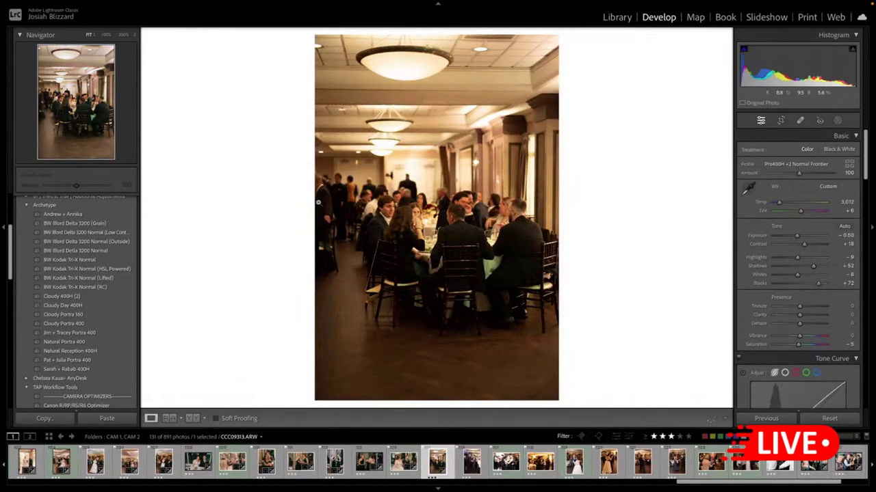
key(r)
drag(324, 204, 325, 218)
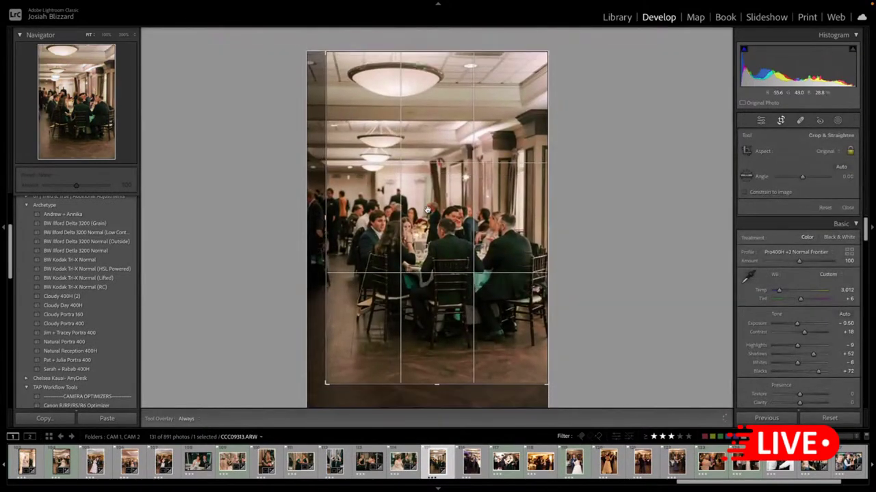
key(r)
- Straighten CCC09368.ARW, the upright photo of a dancing couple, to about -0.96 and crop it in from the upper edge
key(Right)
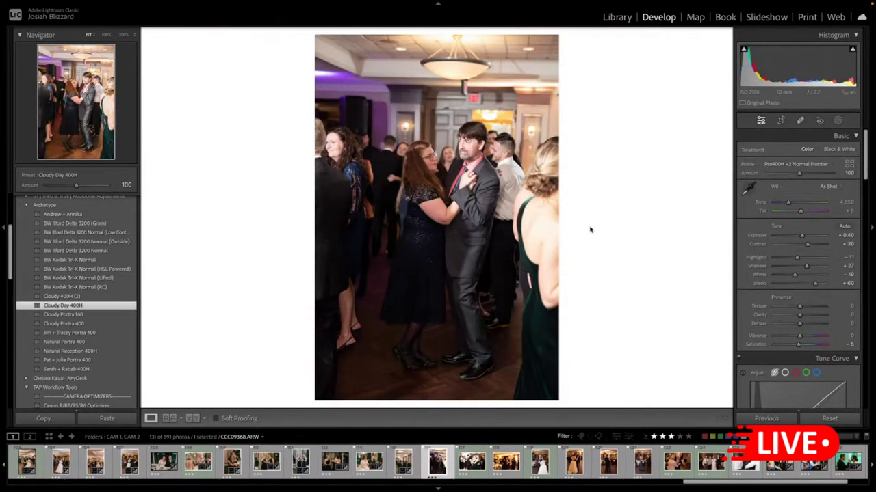
key(r)
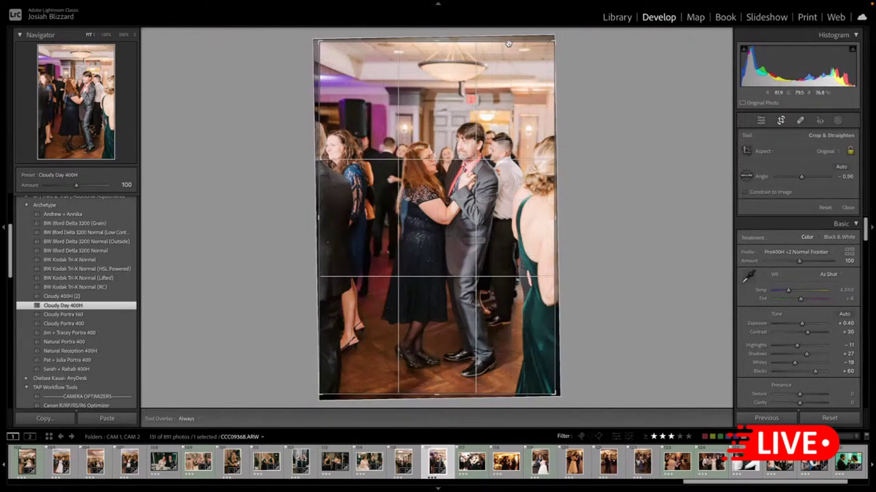
drag(509, 43, 510, 56)
key(Return)
- Lower the exposure of CCC09368.ARW to +0.10 and cool its temperature to 4,450
key(minus)
key(minus)
key(minus)
key(minus)
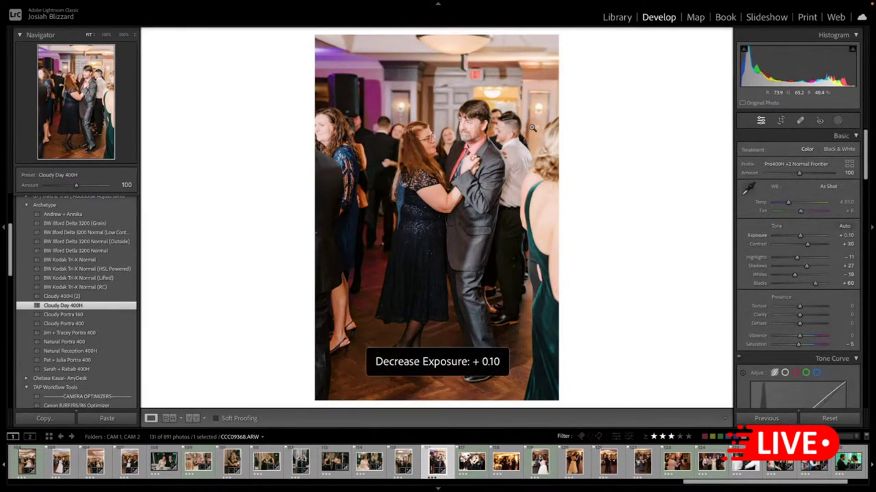
key(equal)
key(Down)
key(Down)
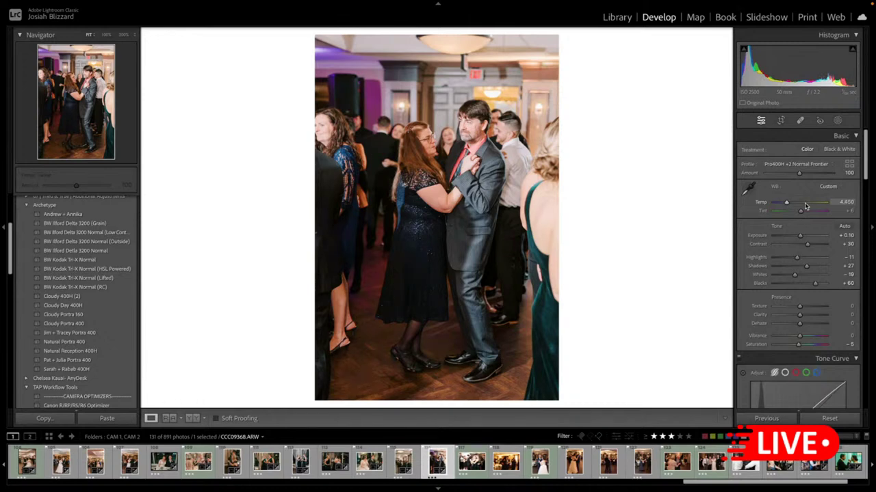
- Refine the straightening of CCC09368.ARW to an angle of about -1.19
key(r)
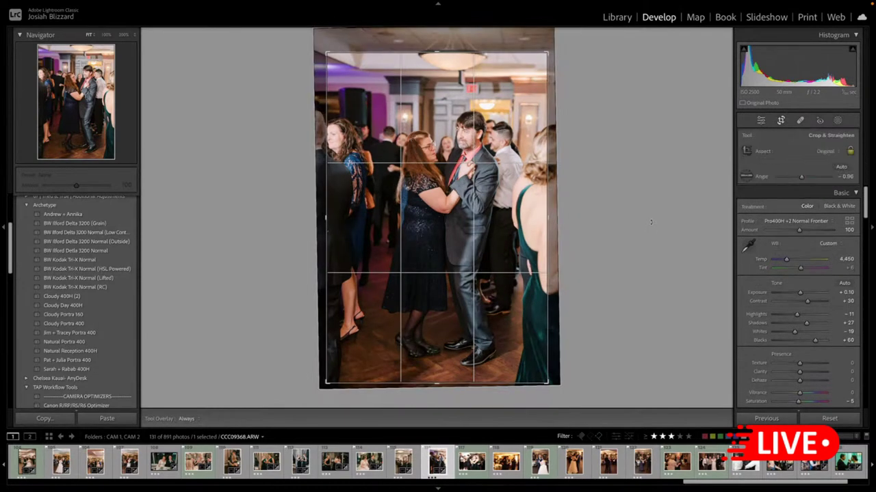
drag(632, 191, 631, 193)
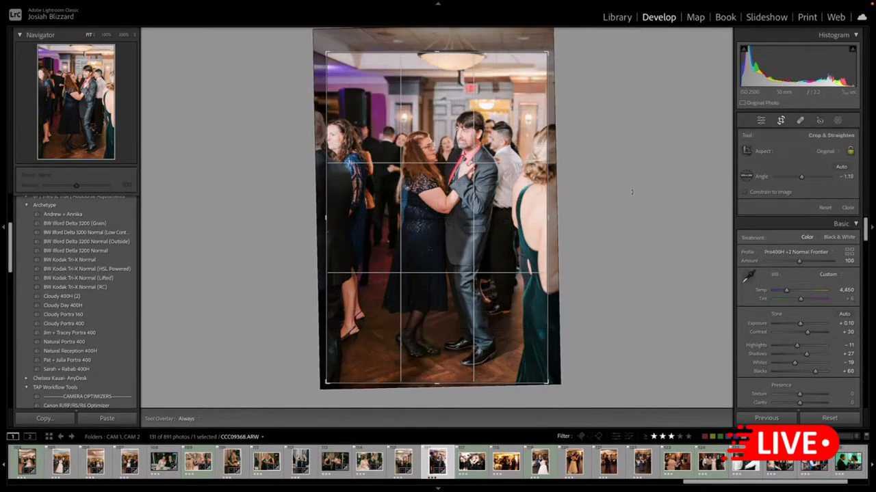
key(Return)
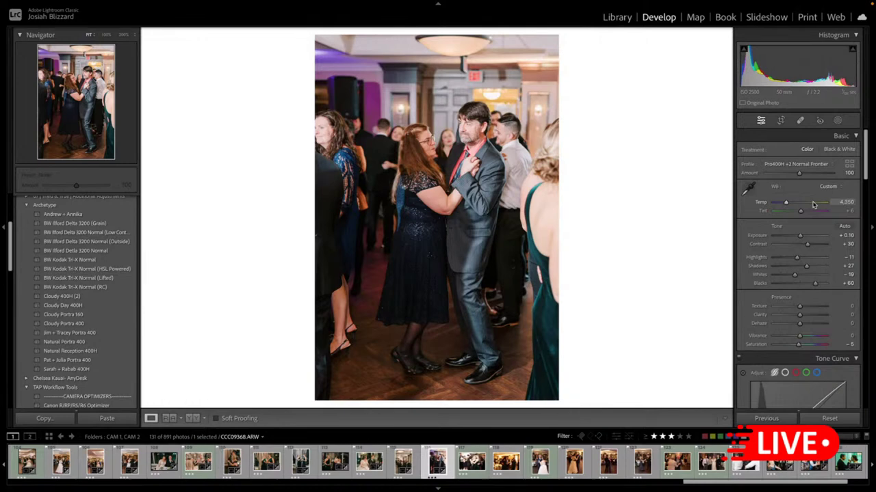
- Copy the develop settings of CCC09368.ARW onto CCC09402.ARW, the photo of the two women in green dancing
key(ctrl+shift+c)
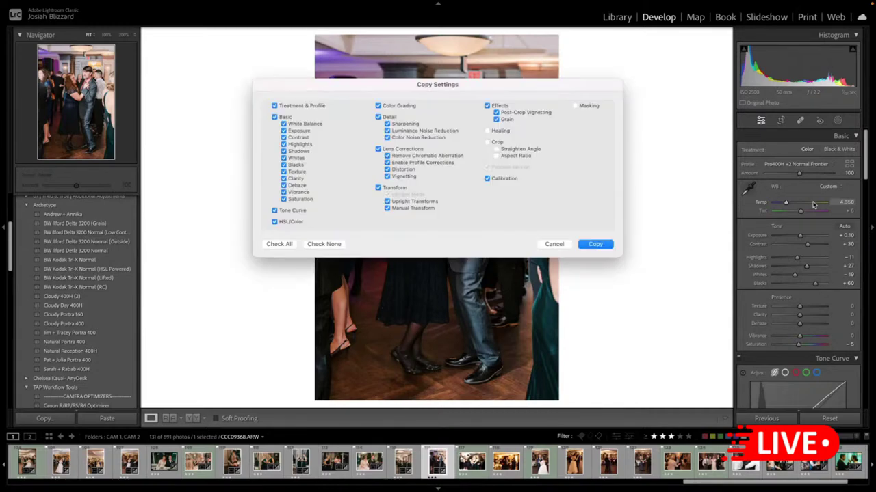
key(Return)
key(Right)
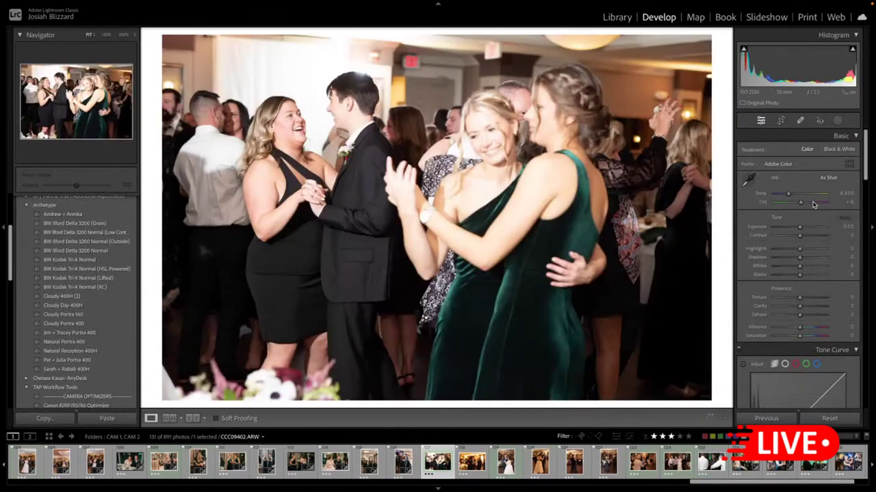
key(ctrl+shift+v)
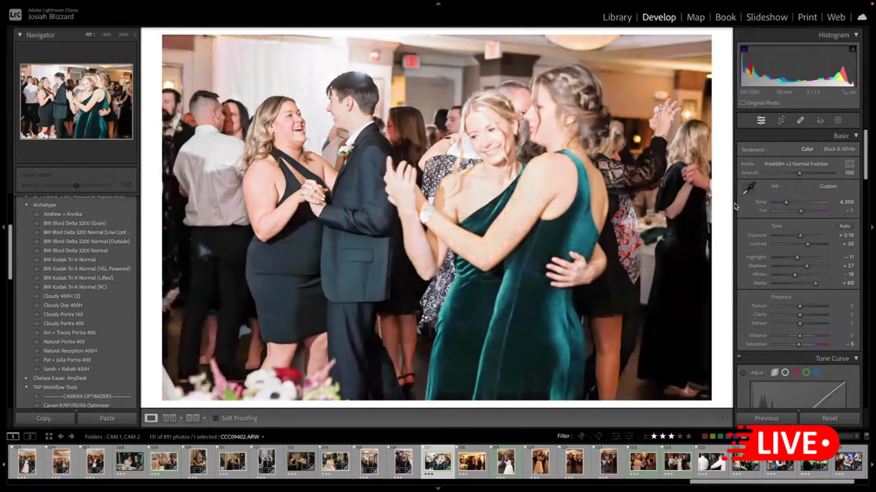
- Straighten CCC09402.ARW to an angle of about -2.12 and crop it tighter around the dancers
key(r)
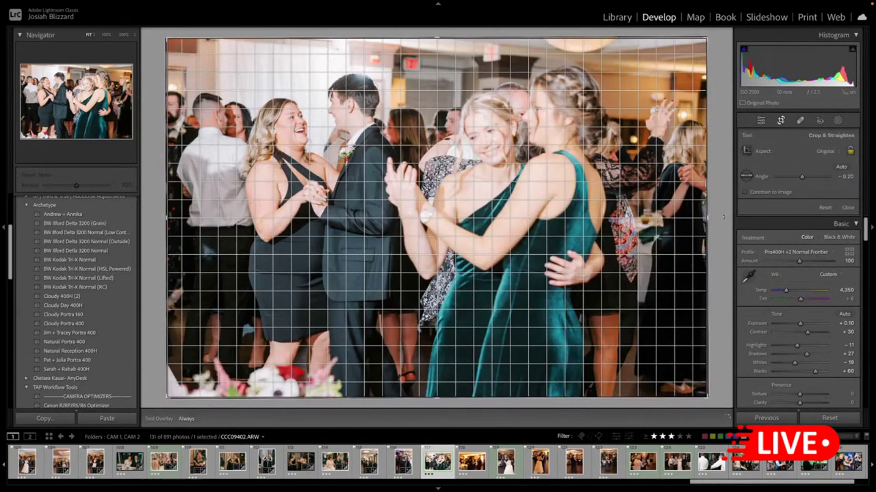
drag(723, 218, 671, 216)
key(Return)
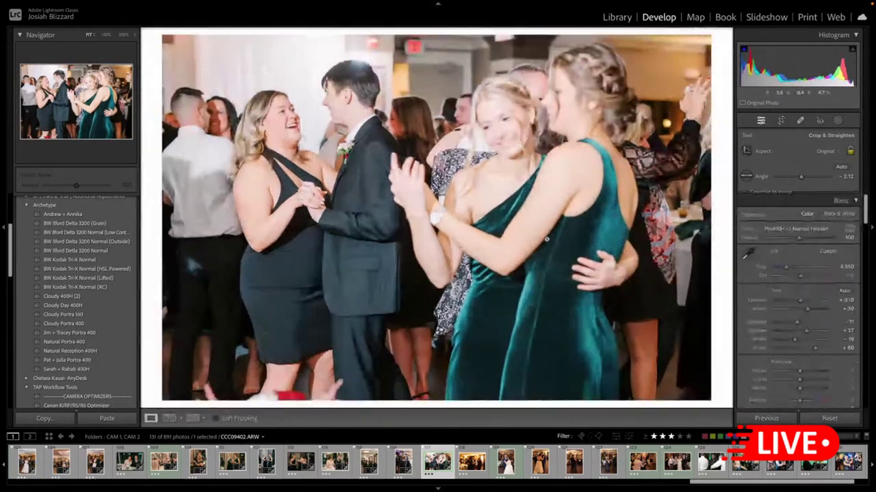
- Lower the exposure of CCC09402.ARW to -0.30 and its highlights to about -26
key(minus)
key(minus)
key(minus)
key(minus)
key(equal)
key(minus)
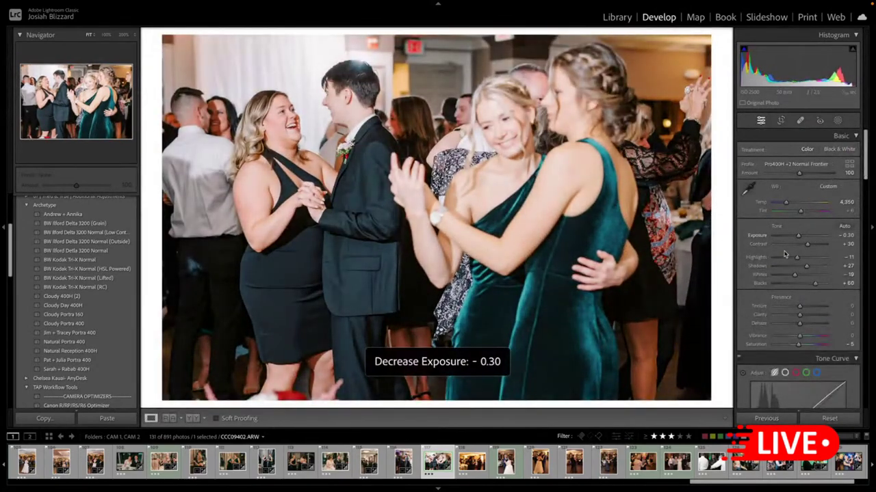
drag(796, 257, 792, 258)
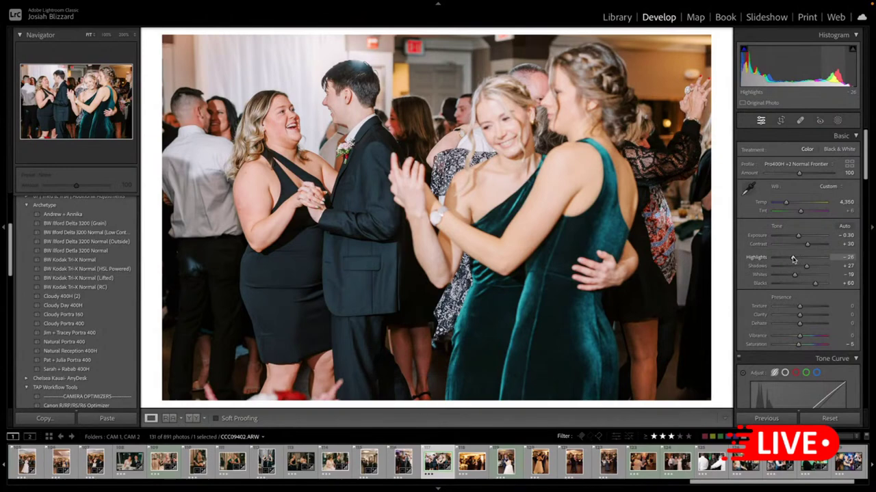
- Apply the Natural Reception 400H preset to CCC09419.ARW, then set its exposure to 0.00 and its temperature to 2,991
key(Right)
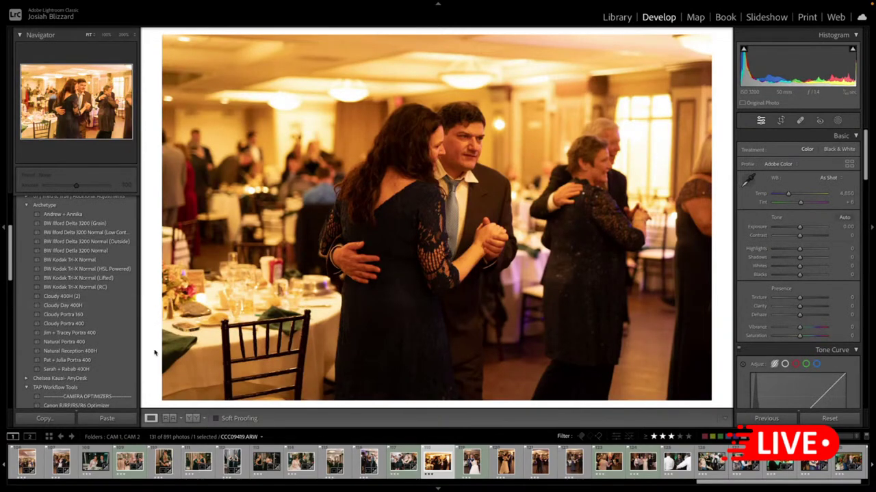
click(123, 351)
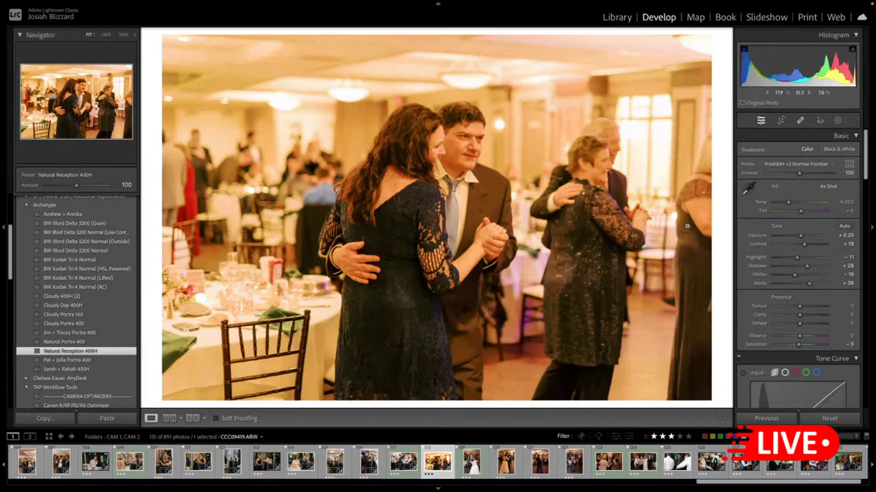
key(minus)
drag(788, 203, 778, 203)
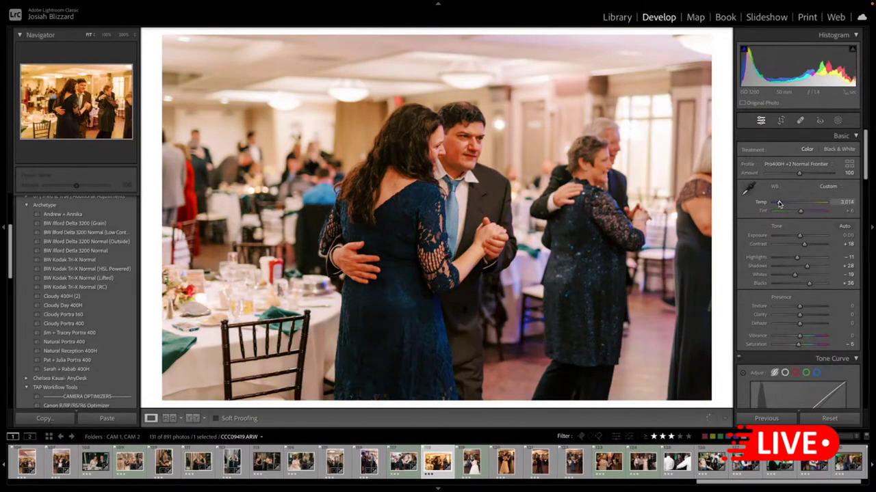
- Crop CCC09419.ARW tighter around the dancing couples and raise its blacks
key(r)
drag(482, 36, 482, 57)
drag(483, 129, 478, 128)
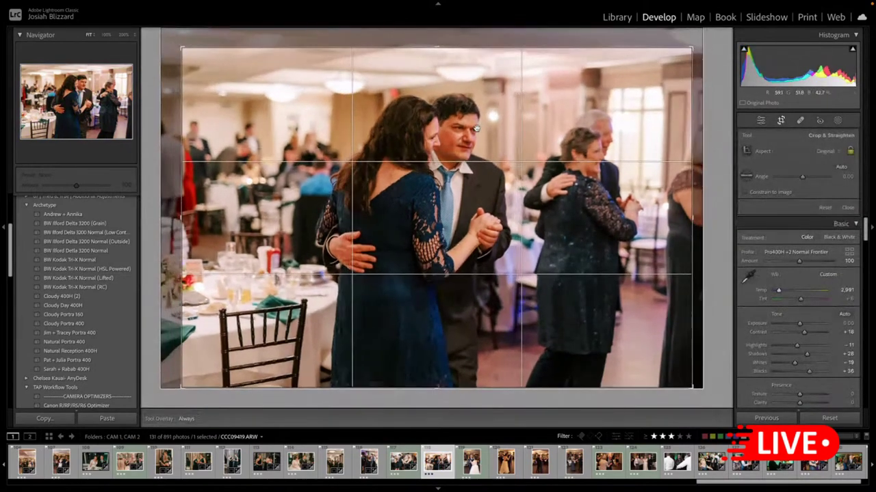
key(Return)
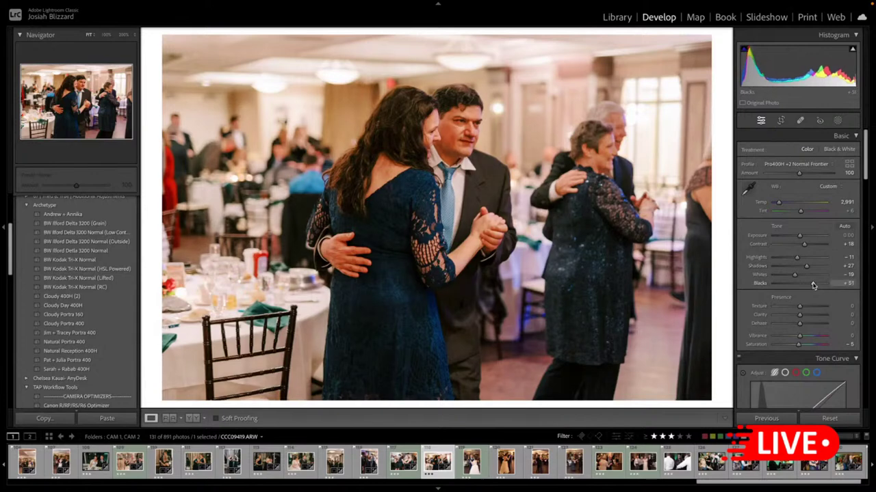
drag(808, 285, 810, 286)
scroll(742, 320, down, 10)
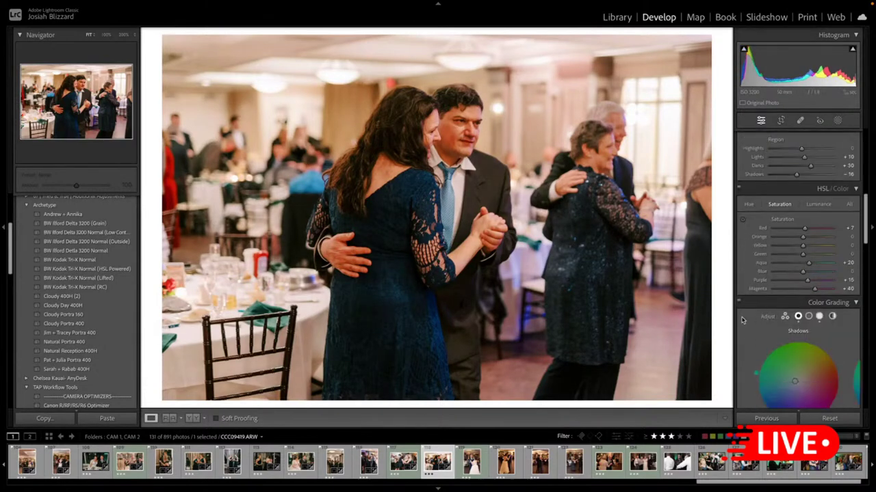
- Lower the orange saturation of CCC09419.ARW to about -20
drag(803, 237, 800, 237)
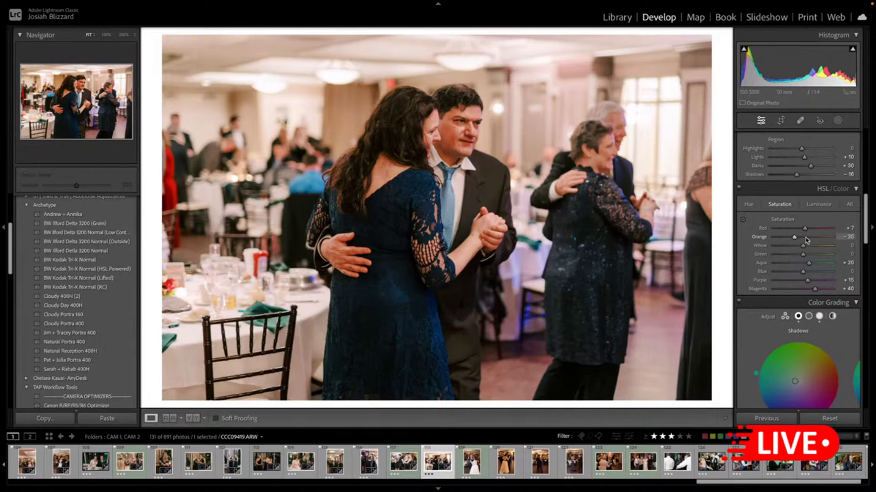
- Apply the Cloudy Day 400H preset to CCC09457.ARW and lower its exposure to -0.10
key(Right)
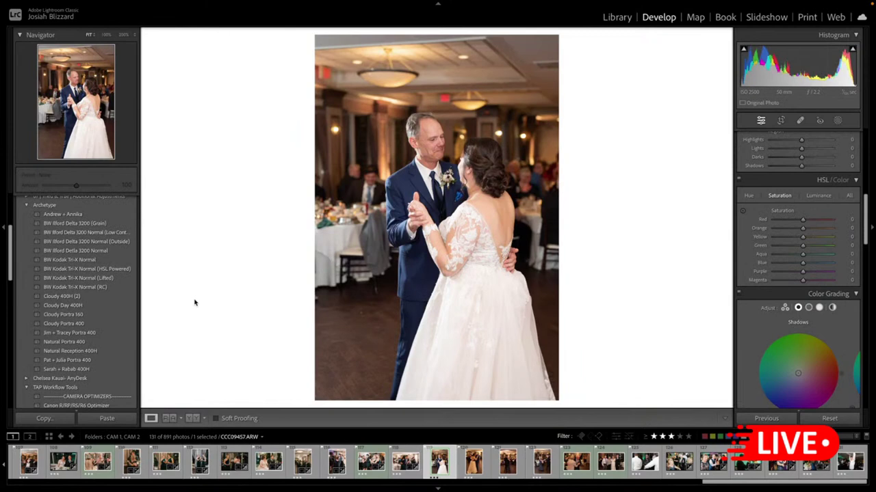
click(127, 306)
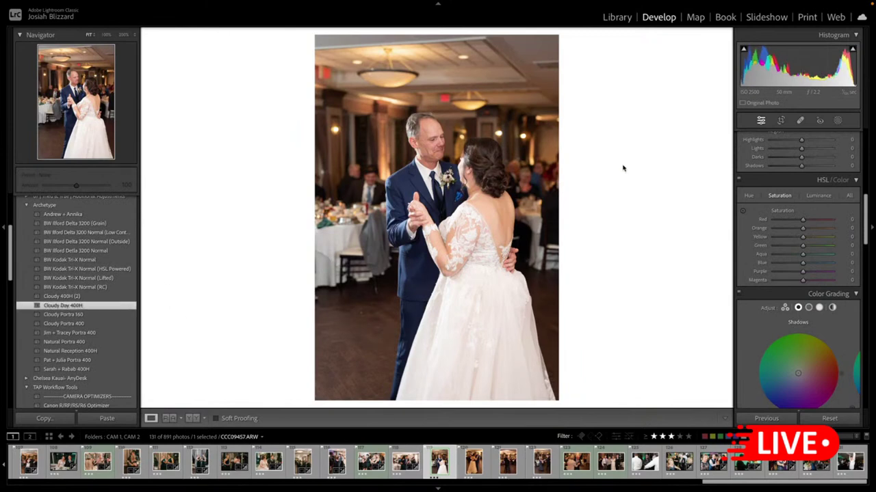
key(minus)
key(minus)
key(minus)
key(minus)
key(minus)
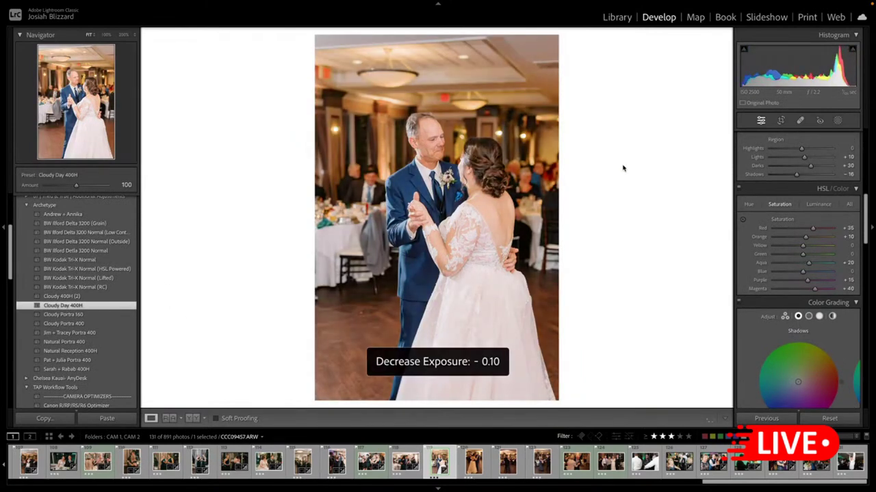
- Straighten CCC09457.ARW to an angle of about 0.66 and crop it tighter around the dancing bride and her partner
key(r)
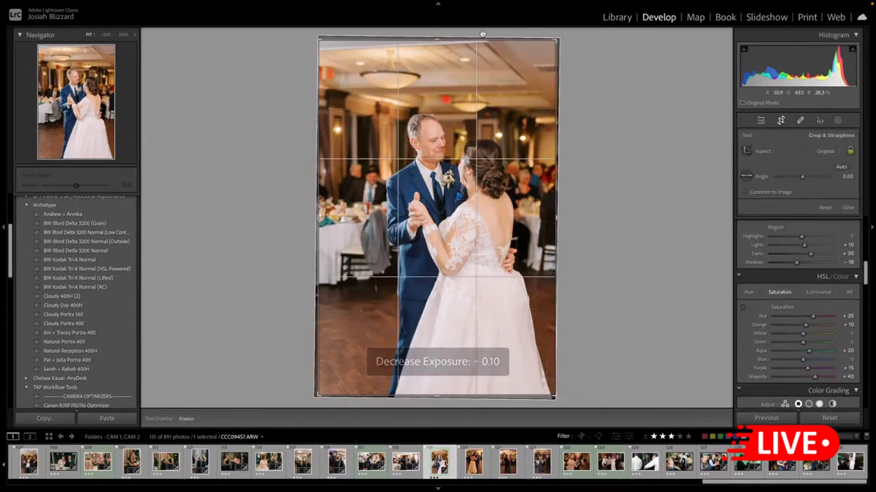
drag(482, 42, 483, 53)
drag(484, 198, 467, 185)
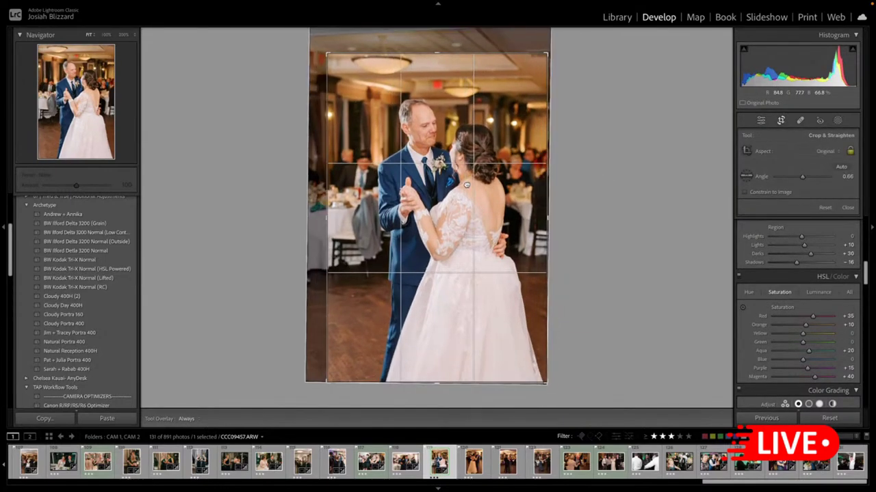
key(r)
- Cool the white balance of CCC09457.ARW by lowering its temperature to 4,300
scroll(799, 216, up, 6)
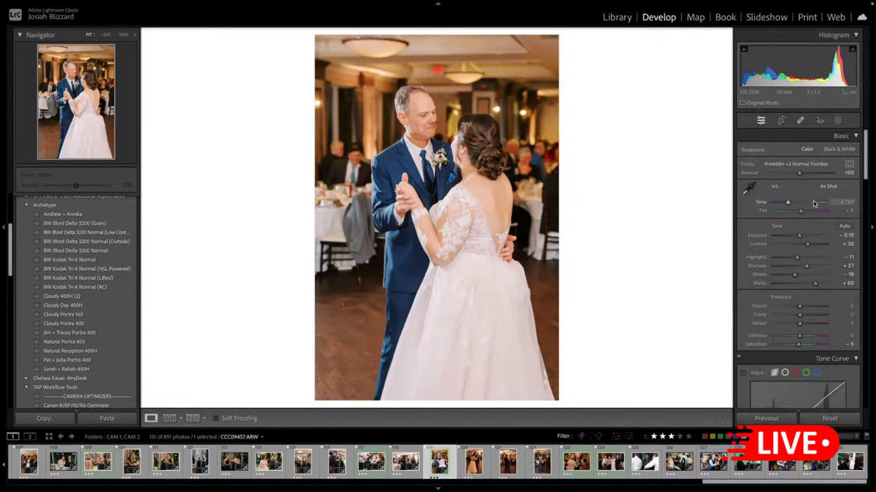
key(Down)
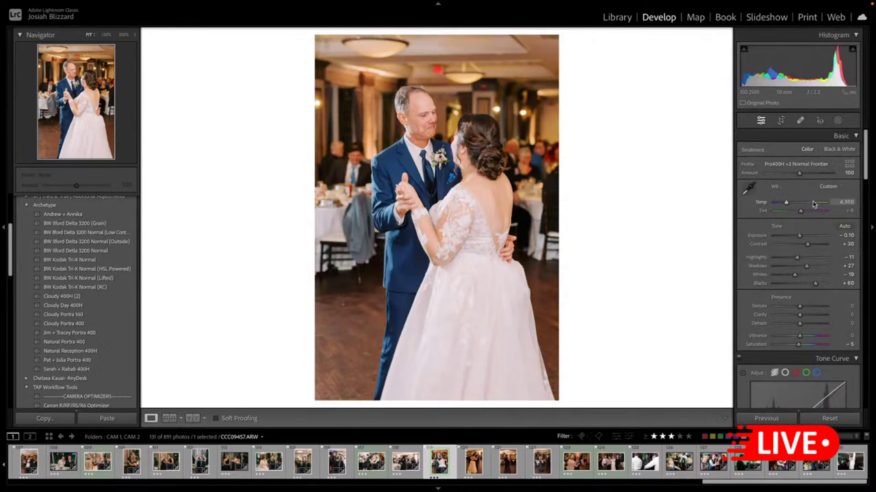
key(Down)
- Apply the previous photo's settings to CCC09464.ARW, then set temperature to 2,909, exposure to +0.10, highlights to -5 and shadows to +39
key(Right)
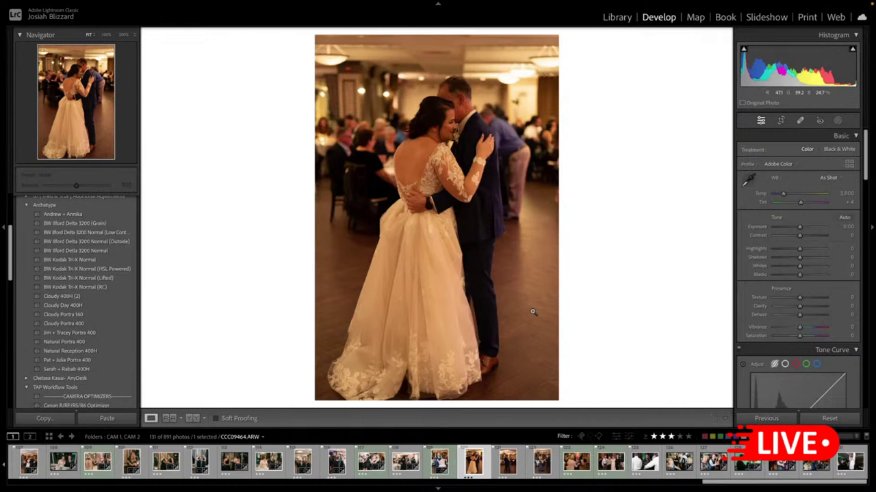
key(ctrl+shift+v)
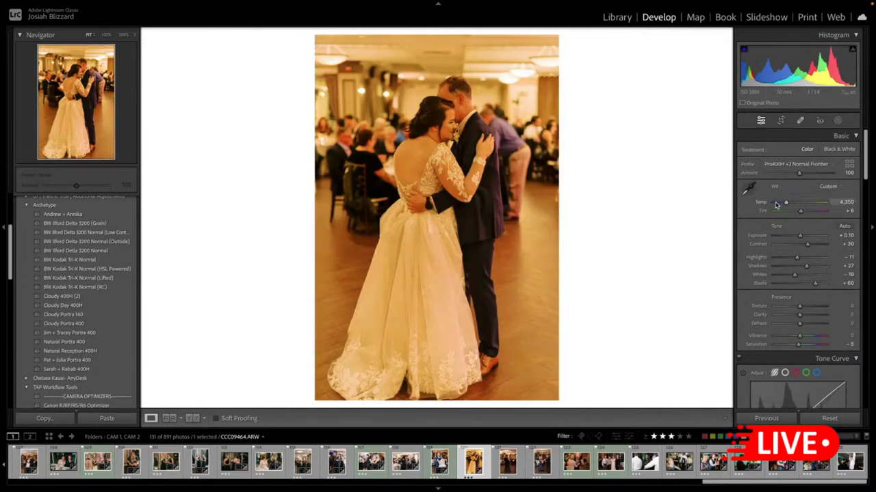
drag(784, 205, 778, 204)
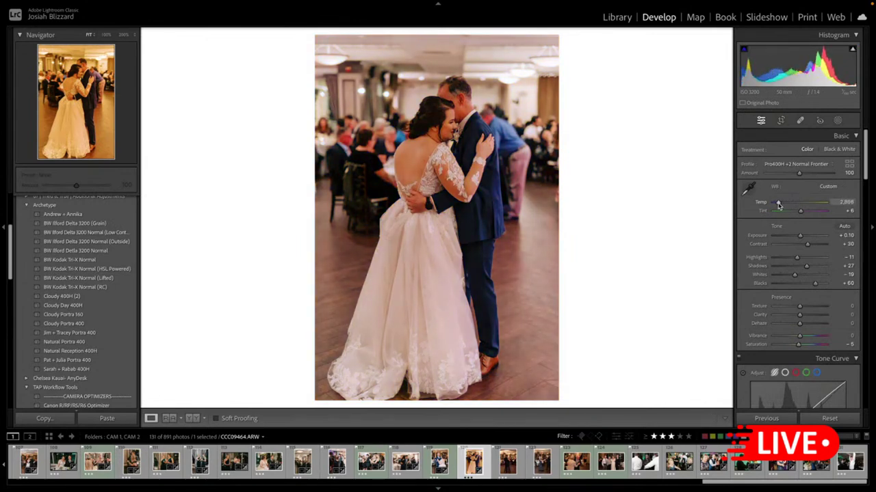
mouse_move(806, 266)
mouse_down()
mouse_move(788, 257)
mouse_move(797, 258)
mouse_up()
- Copy the develop settings of CCC09464.ARW without crop or masking and paste them onto CCC09480.ARW
key(ctrl+shift+c)
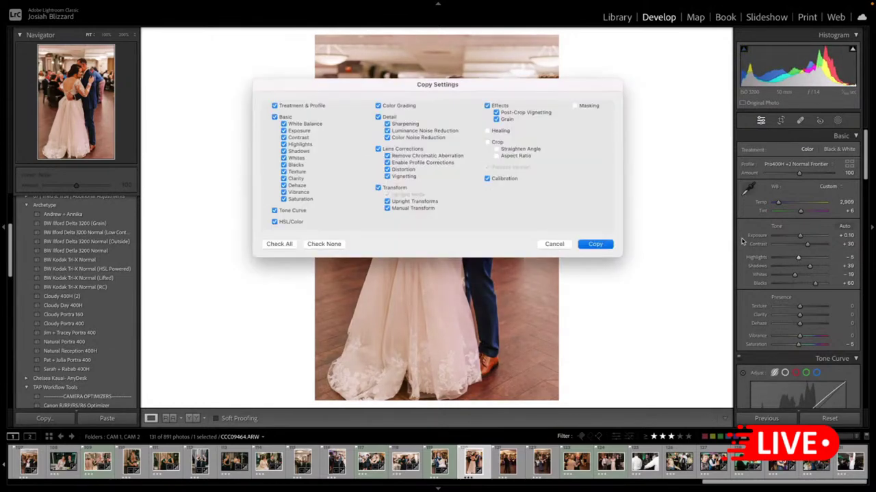
click(595, 244)
key(Right)
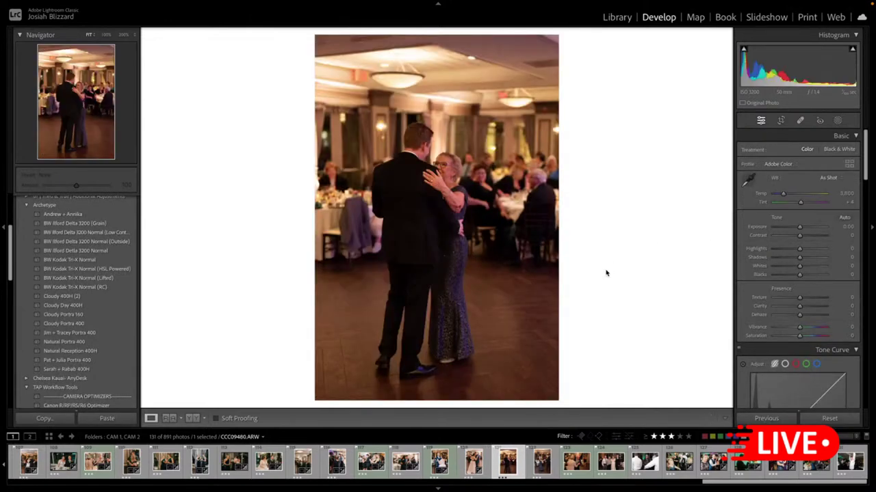
key(ctrl+shift+v)
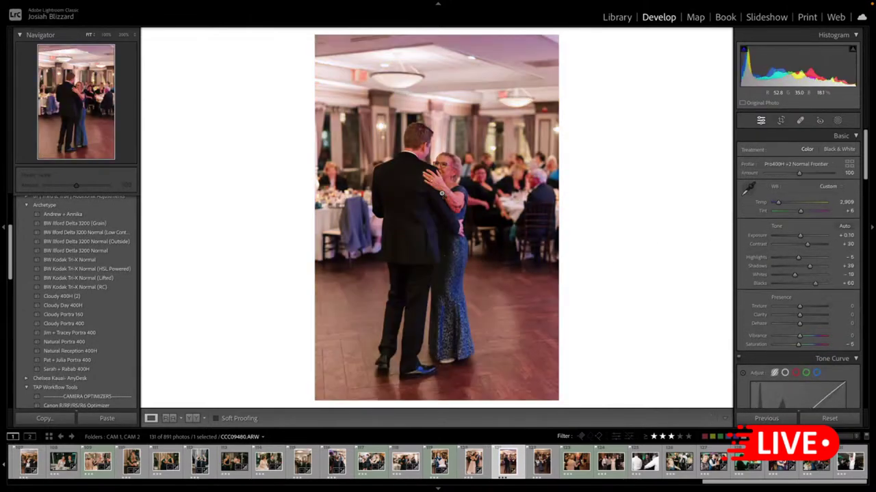
- Crop CCC09480.ARW slightly tighter around the dancing pair and raise its shadows to +48
key(r)
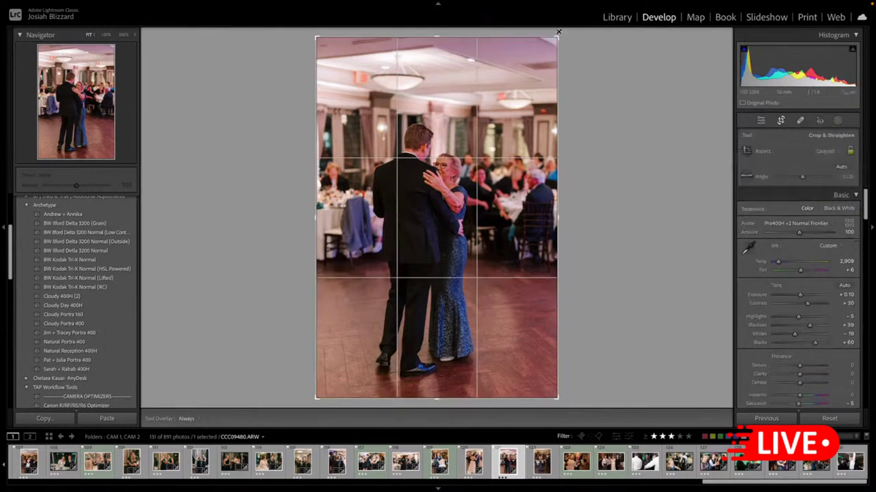
drag(555, 37, 552, 45)
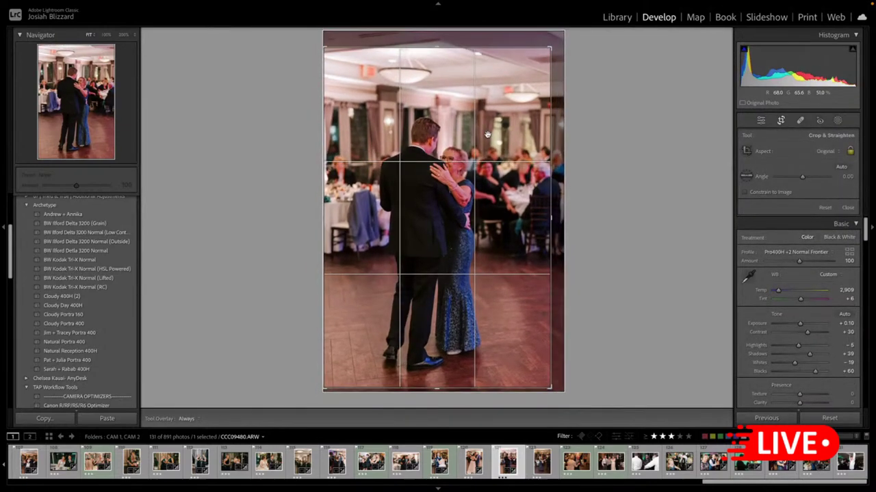
key(Return)
drag(788, 267, 792, 267)
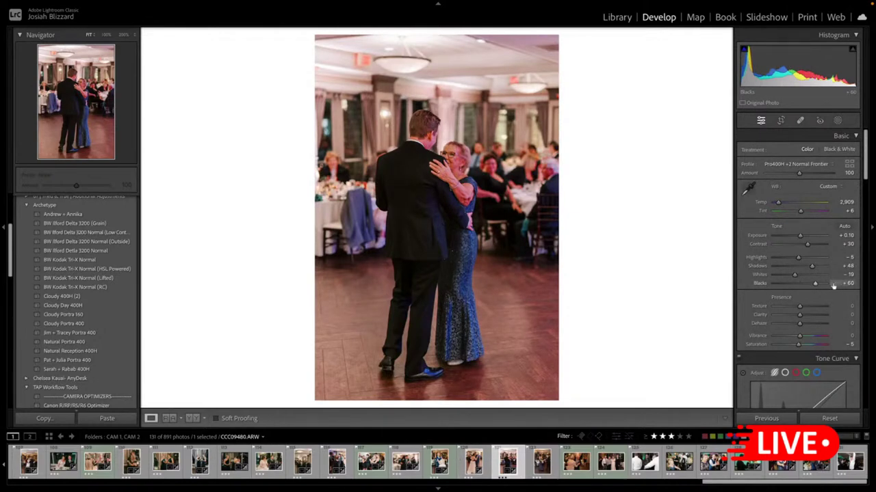
- Sync the develop settings of CCC09457.ARW to CCC09505.ARW
click(440, 463)
super+click(544, 469)
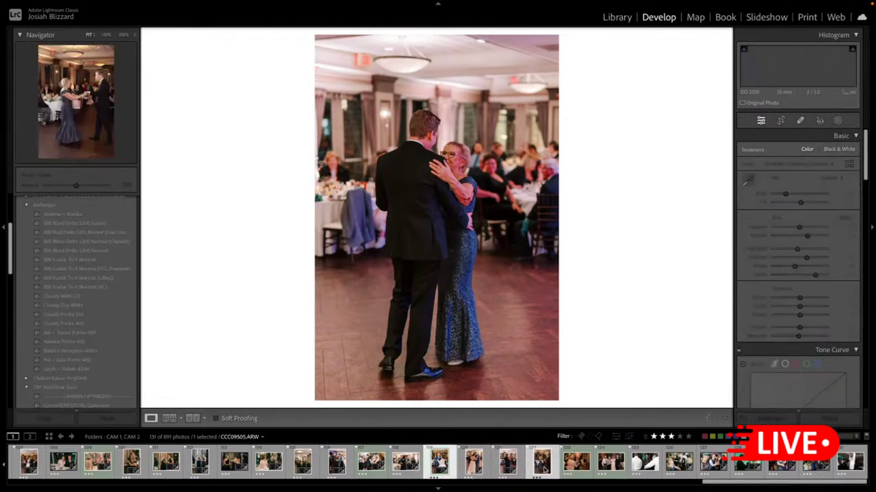
key(super+shift+s)
key(Return)
click(543, 465)
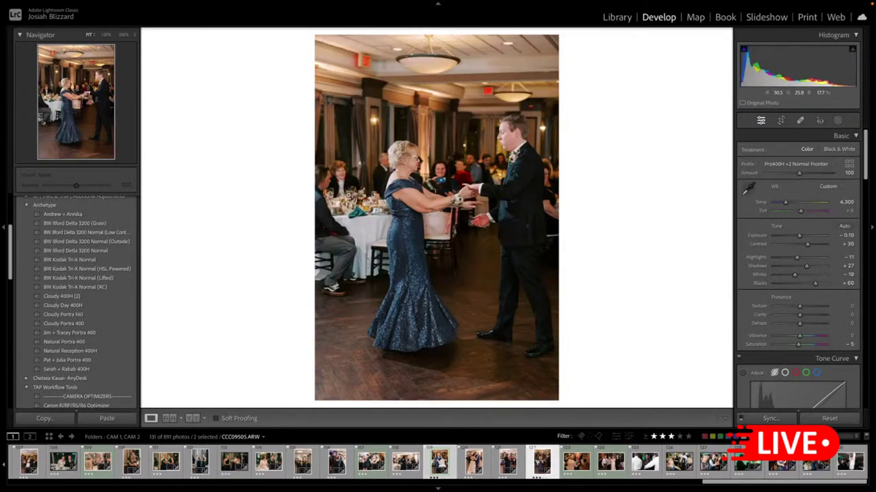
- Crop CCC09505.ARW tighter around the dancing pair, then set its exposure to 0.00 and its shadows to about +43
key(r)
drag(318, 183, 326, 182)
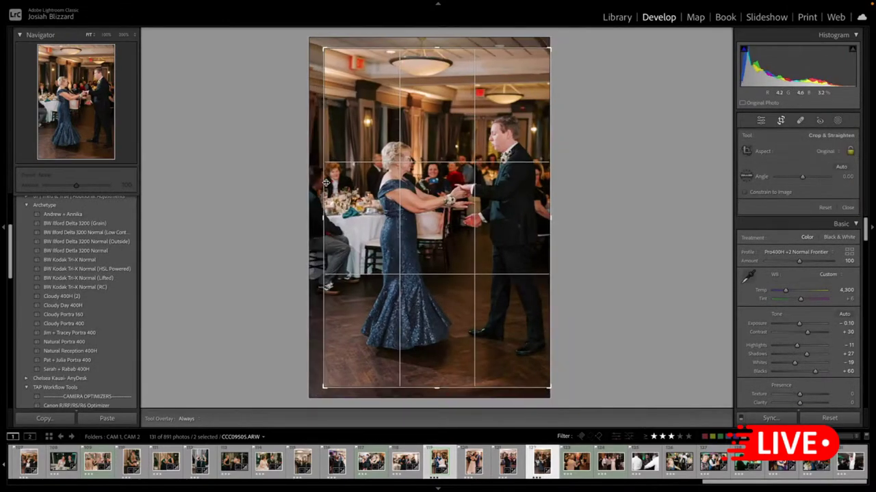
drag(477, 172, 478, 176)
key(Return)
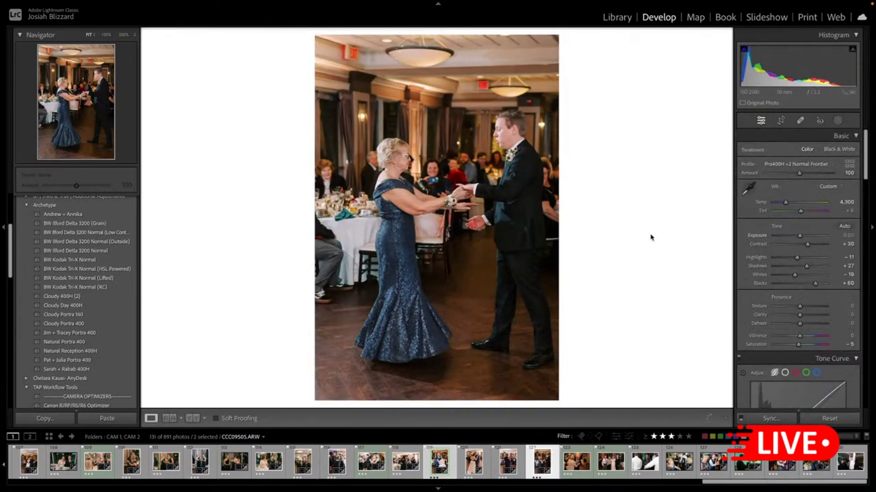
drag(813, 271, 818, 271)
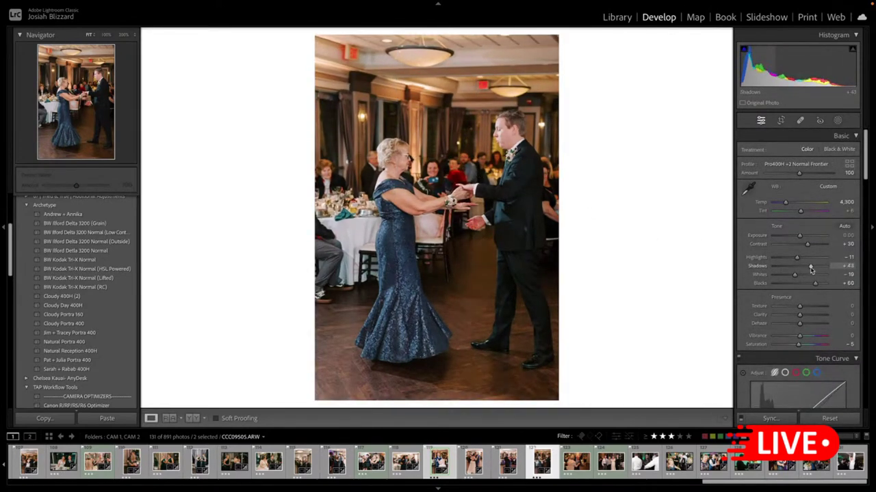
- Transfer the develop settings of CCC09464.ARW to CCC09520.ARW, the photo of the older couple dancing
click(577, 464)
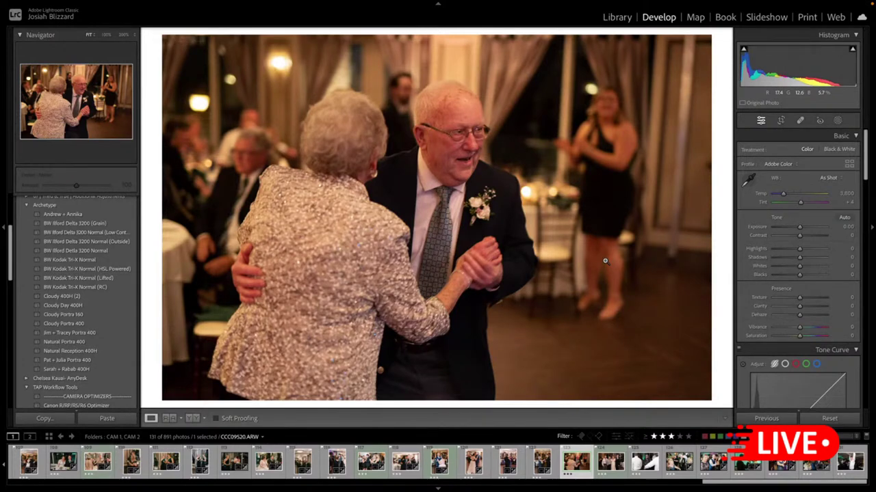
ctrl+click(486, 467)
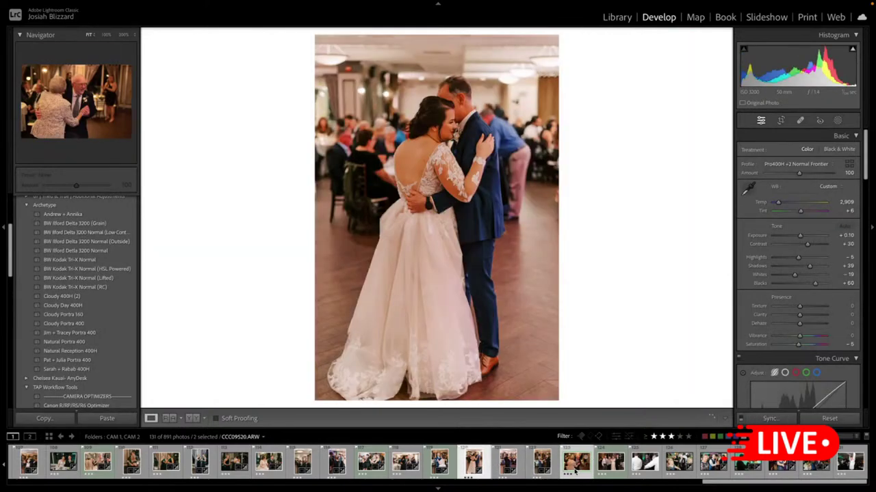
key(ctrl+v)
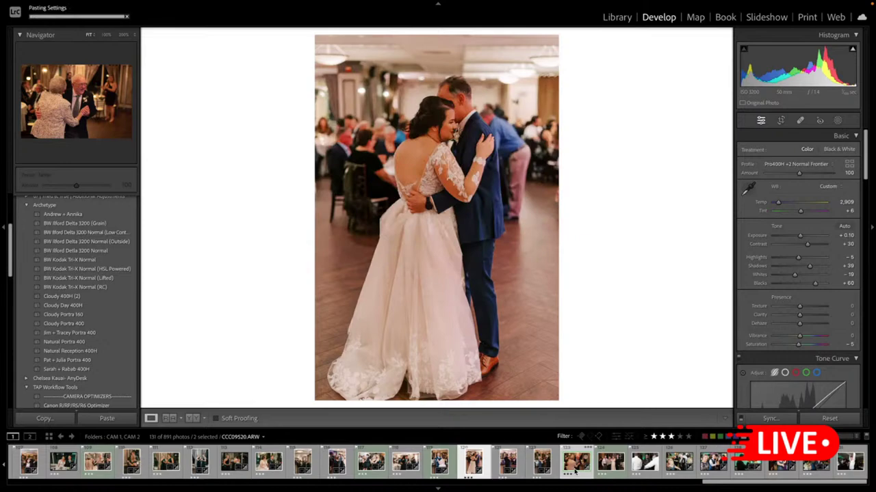
click(576, 465)
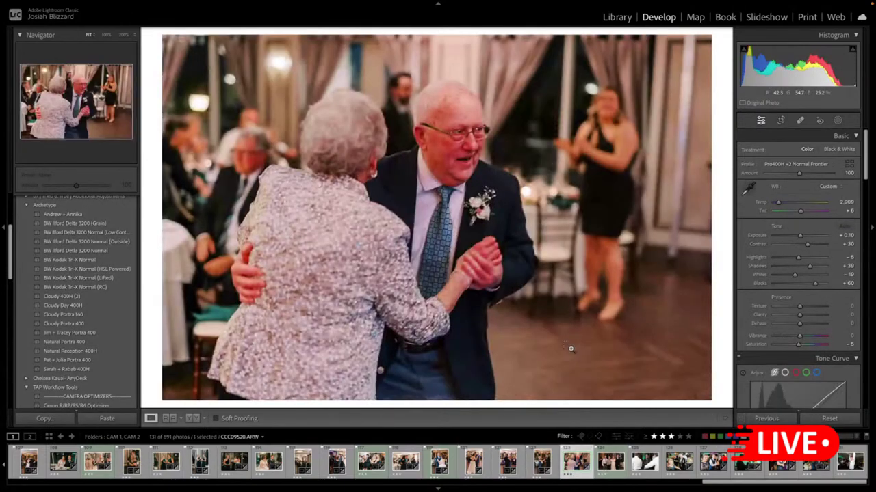
- Set the shadows of CCC09520.ARW to +41, its highlights to -4 and its exposure to +0.30
drag(810, 266, 798, 259)
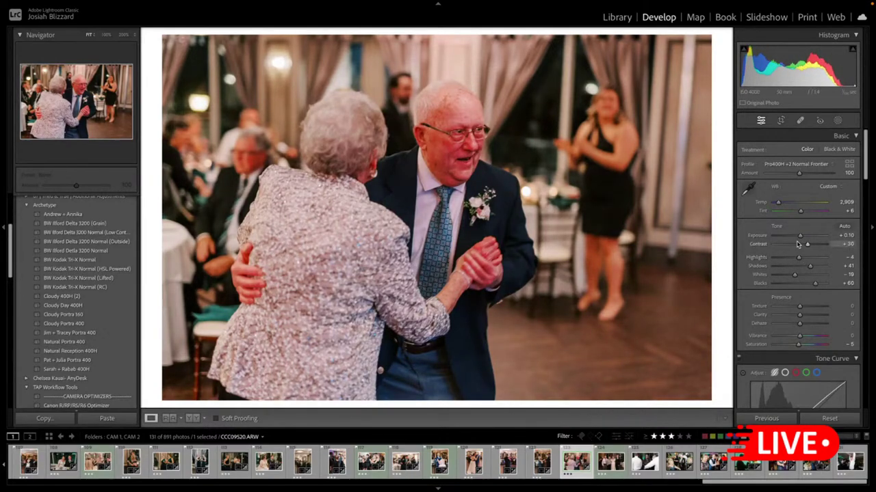
key(equal)
key(equal)
- Lower the red saturation of CCC09520.ARW to +3 and its orange saturation to -4
scroll(744, 278, down, 8)
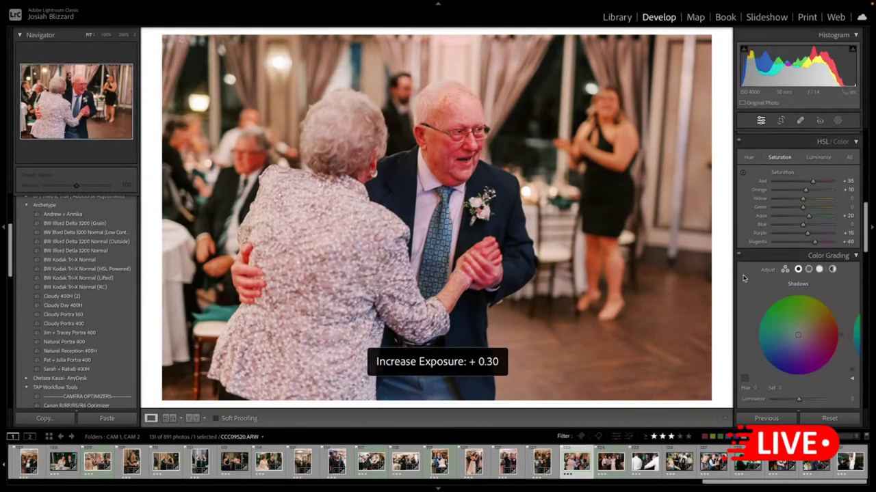
mouse_move(813, 185)
mouse_down()
mouse_move(798, 184)
mouse_move(804, 195)
mouse_up()
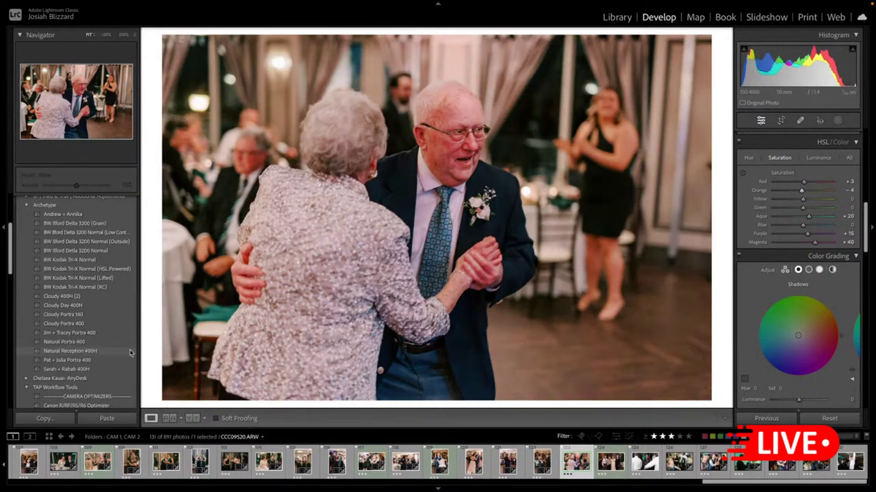
- Apply the Natural Reception 400H preset to CCC09520.ARW and lower its exposure by one increment
click(130, 353)
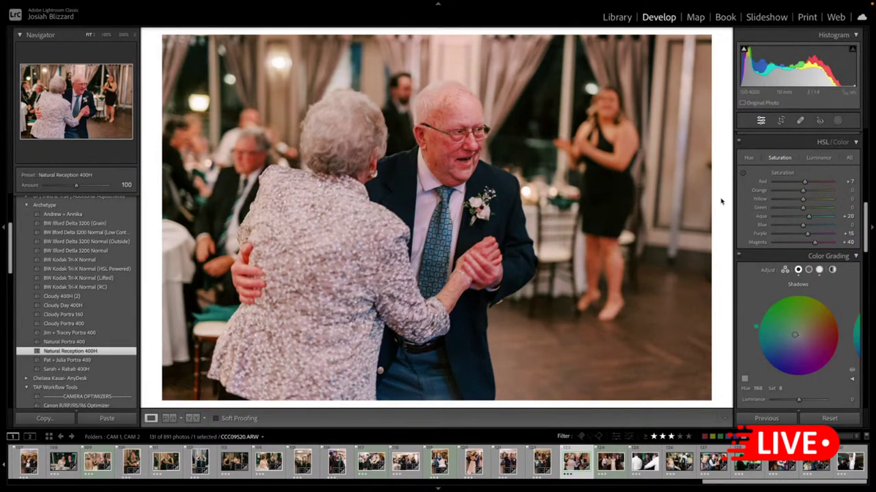
key(minus)
- Apply the Cloudy Day 400H preset to the group portrait CCC09575.ARW and straighten it to an angle of about -1.17
click(611, 464)
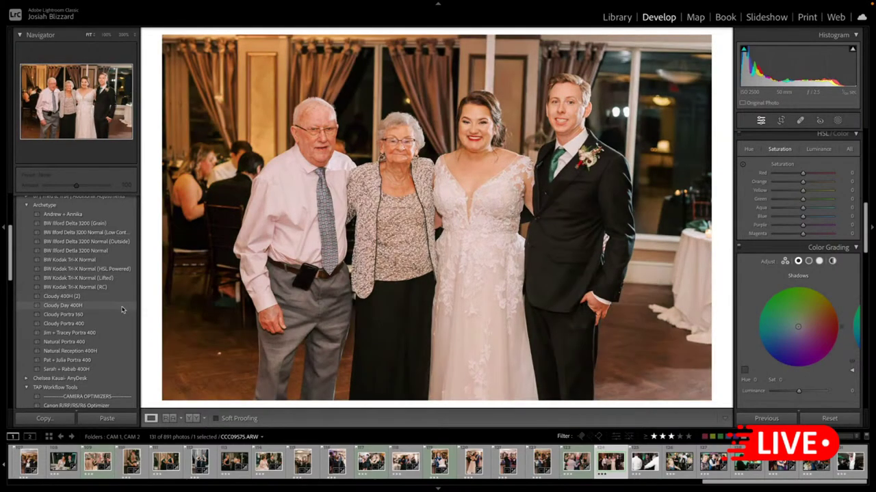
click(123, 309)
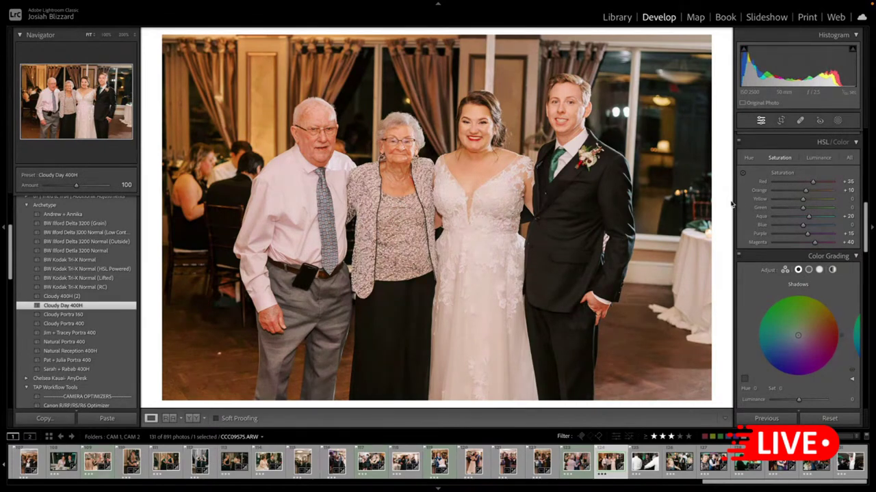
key(r)
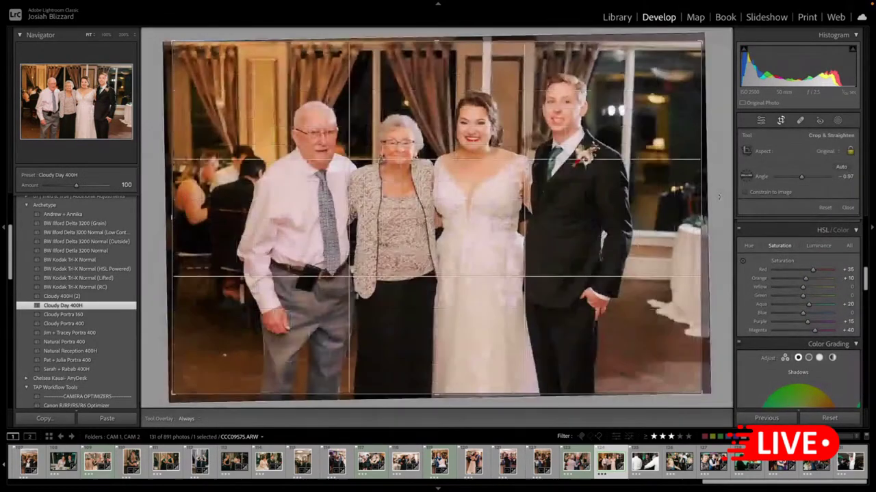
drag(718, 198, 716, 173)
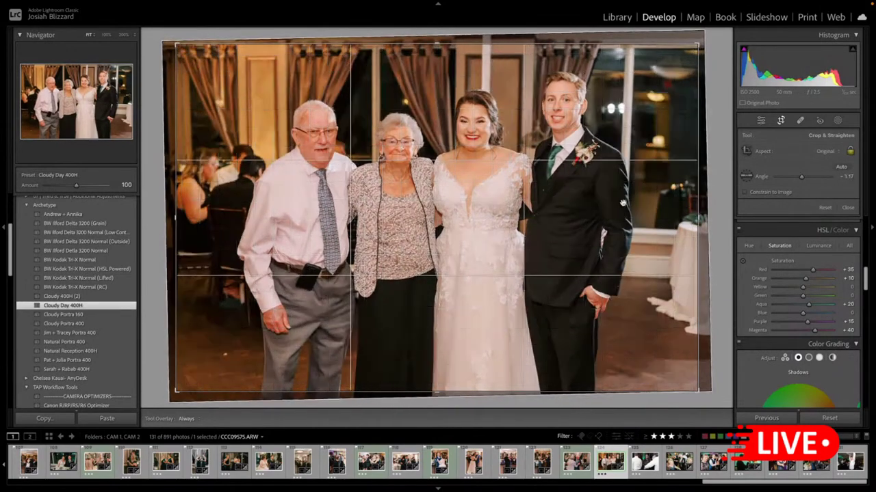
key(r)
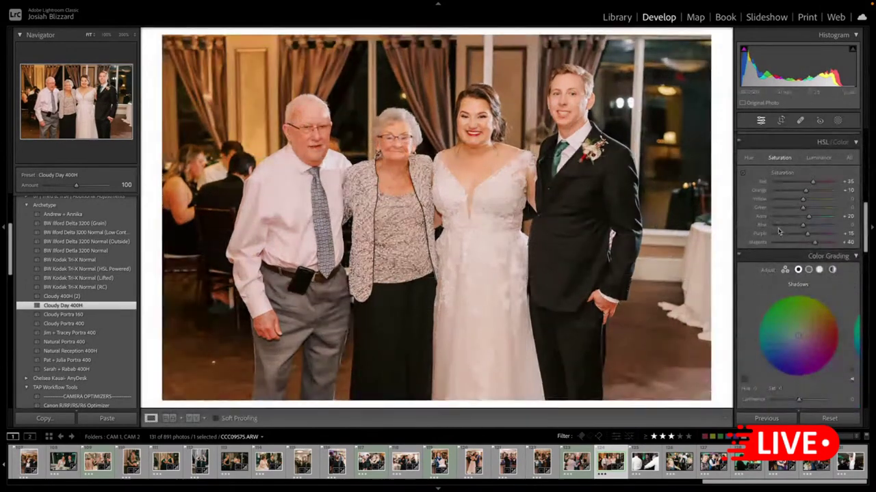
- Set the red saturation of CCC09575.ARW to +8 and its orange saturation to 0
double_click(813, 181)
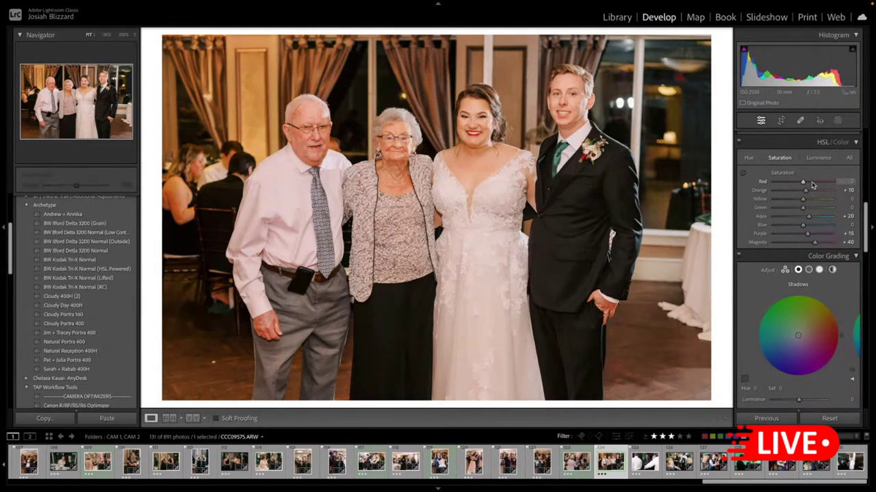
drag(805, 184, 806, 185)
scroll(803, 190, up, 1)
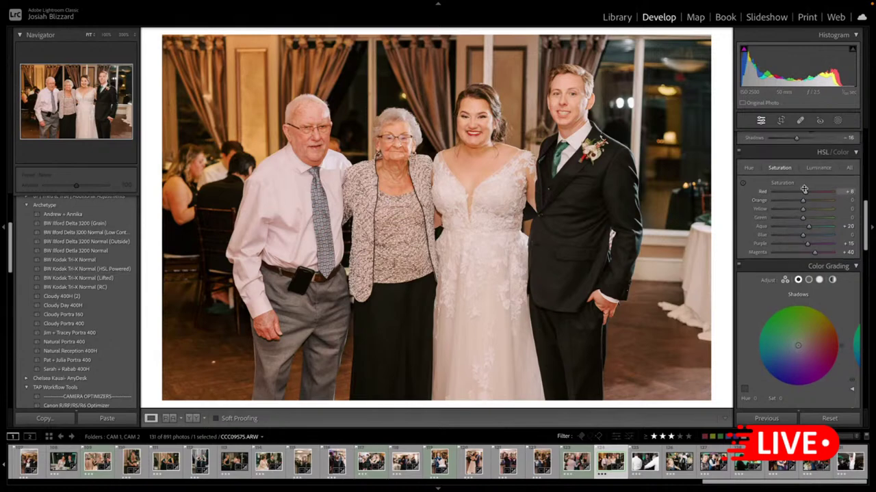
- Set the white balance temperature of CCC09575.ARW to 4,274, check its crop, and leave its exposure at +0.40
scroll(804, 190, up, 10)
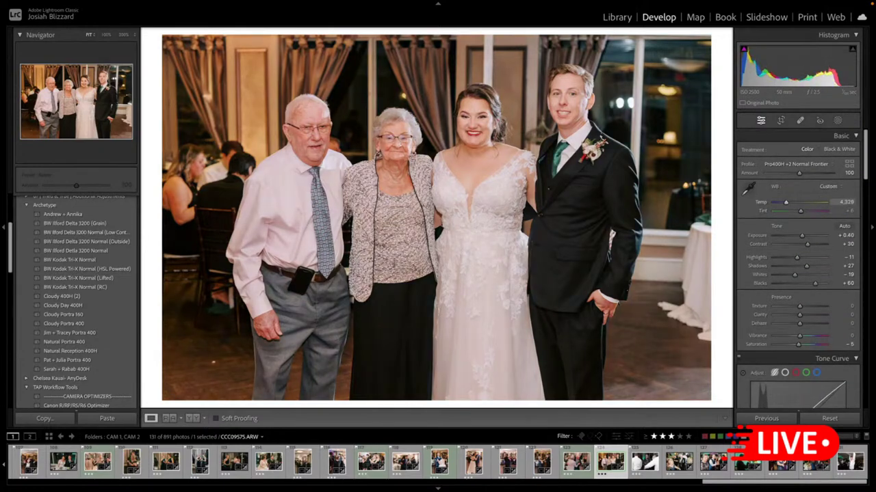
key(r)
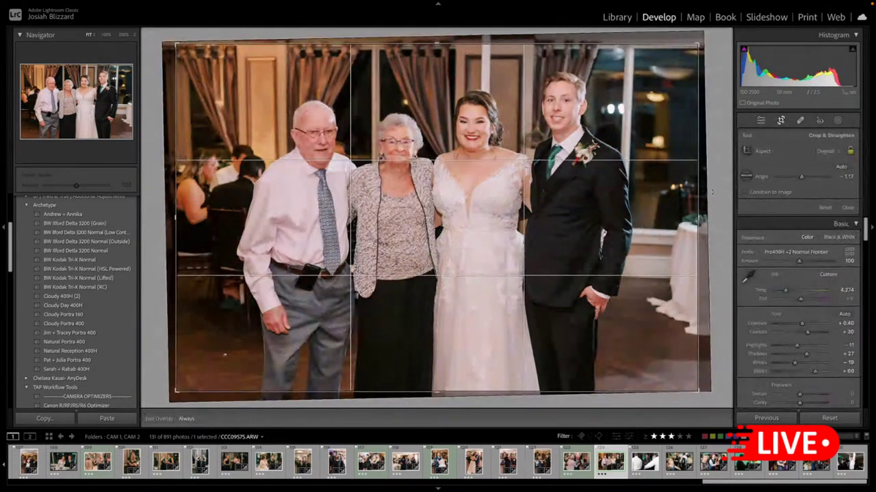
click(712, 192)
key(Return)
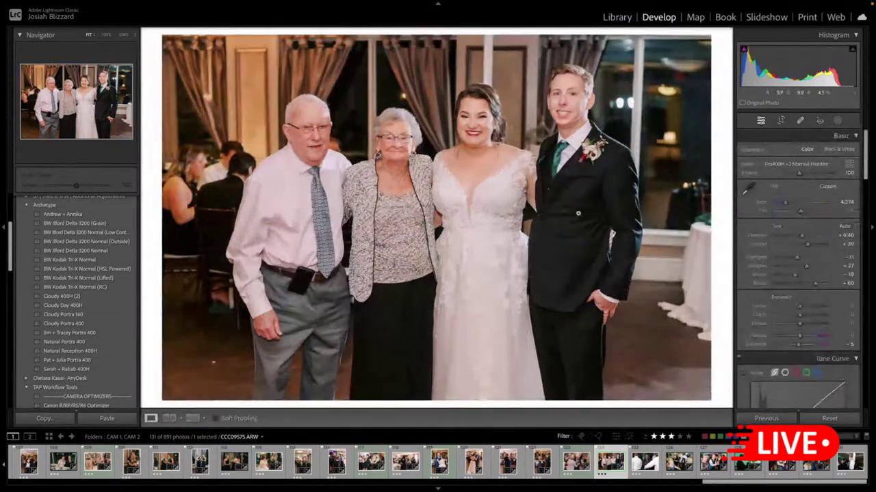
key(minus)
key(equal)
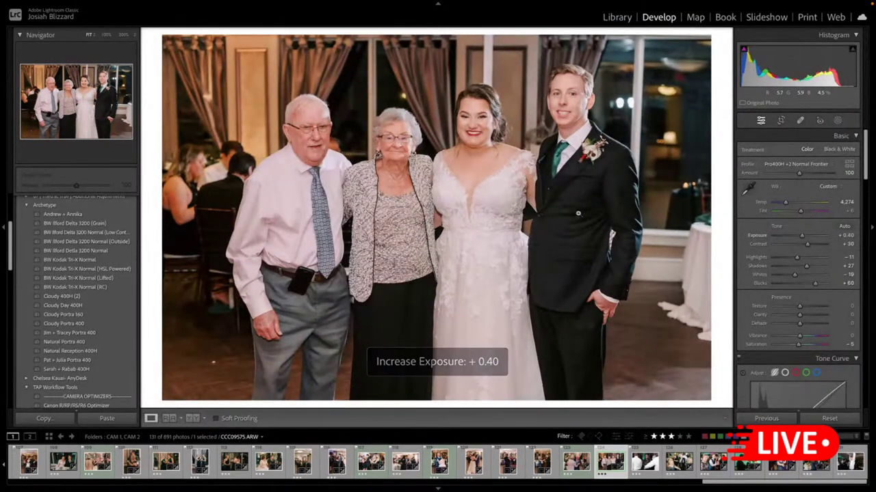
- Apply the Cloudy Day 400H preset to dance photo CCC09587.ARW and lower its exposure to +0.20
key(Right)
key(Right)
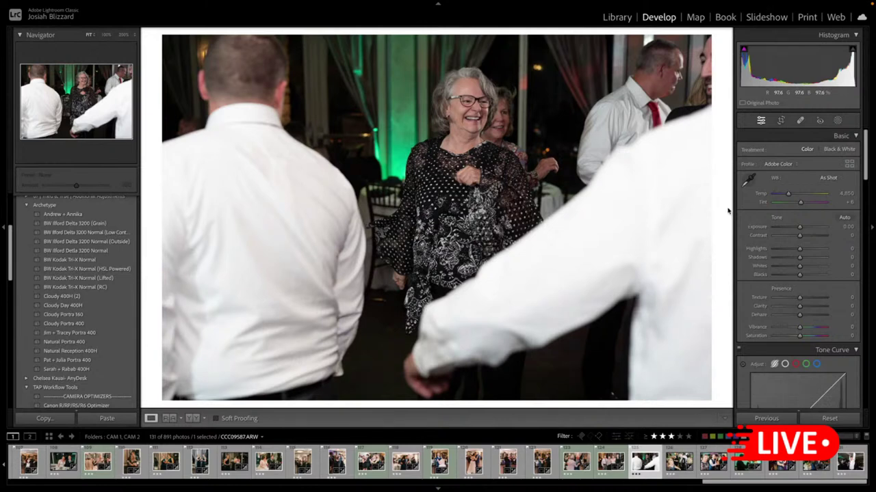
click(119, 310)
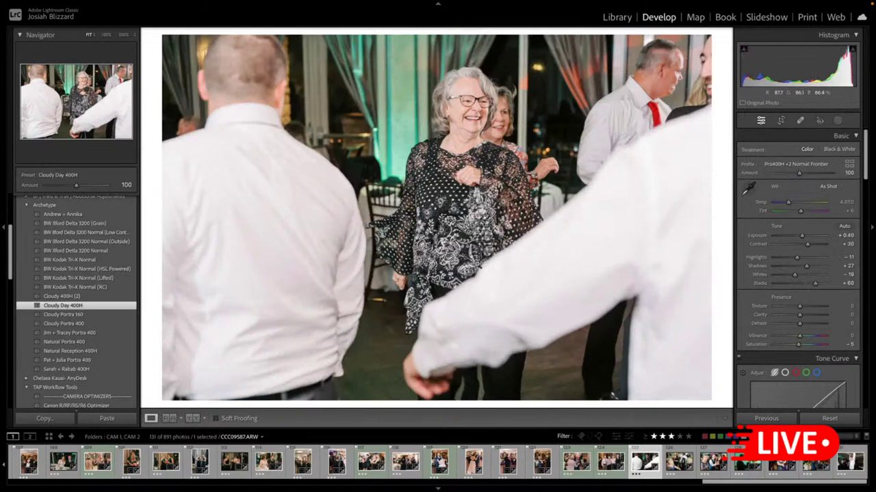
key(comma)
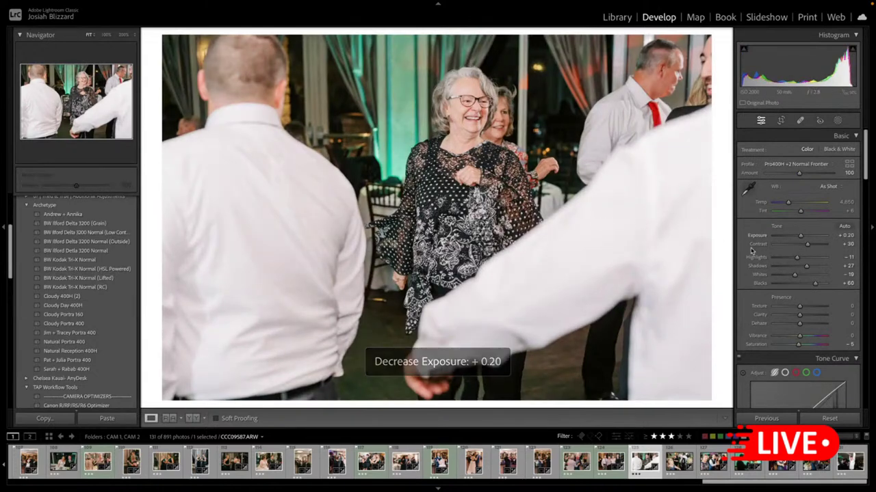
key(comma)
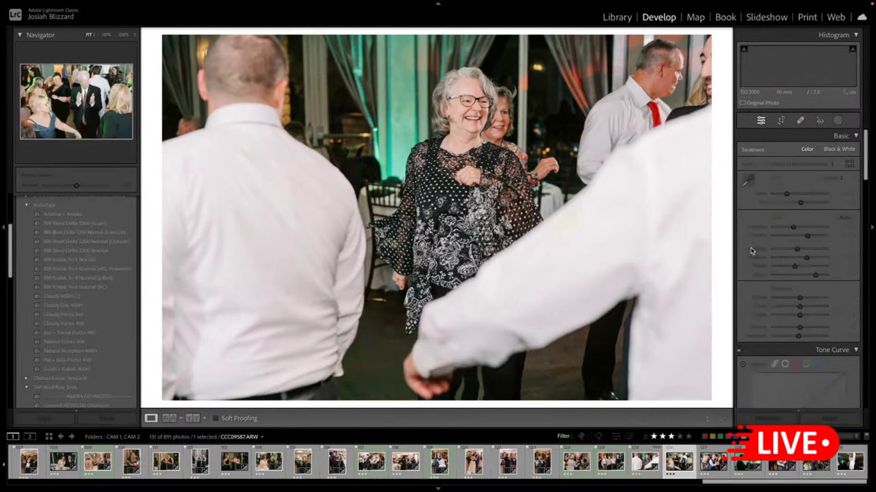
- Skip the already edited dance photos and paste the copied develop settings onto the last photo, CCC09641.ARW
key(Right)
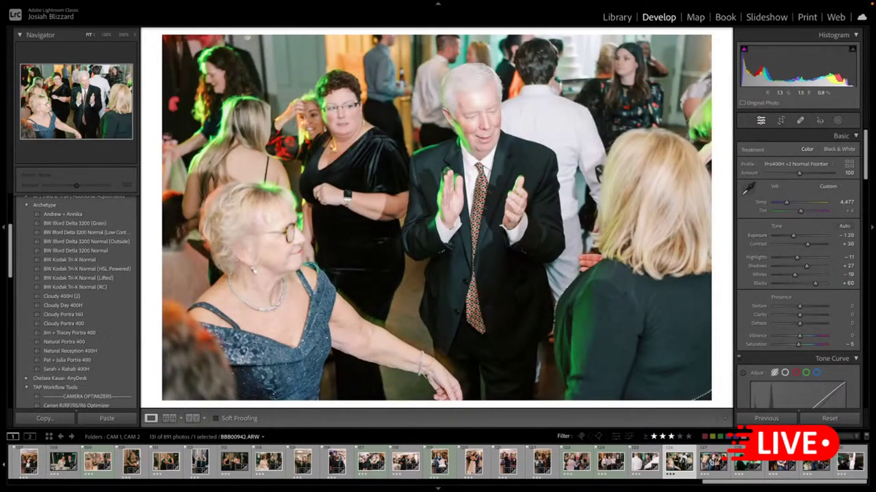
click(711, 462)
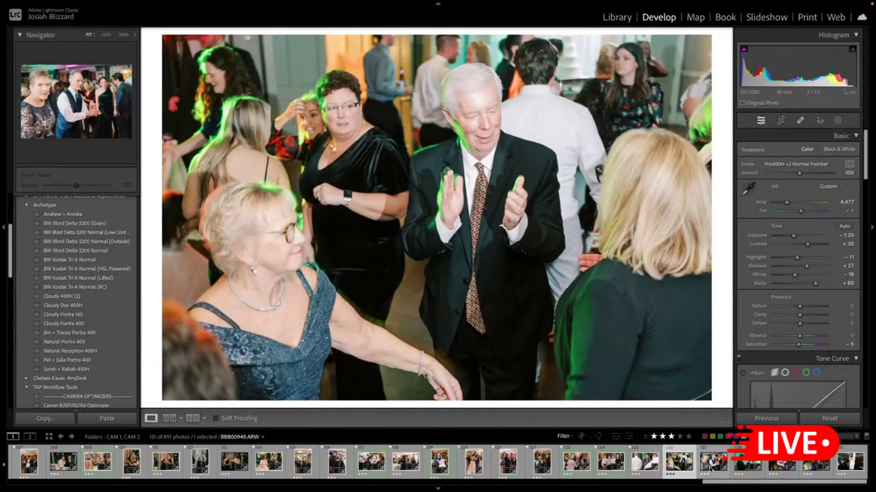
click(856, 454)
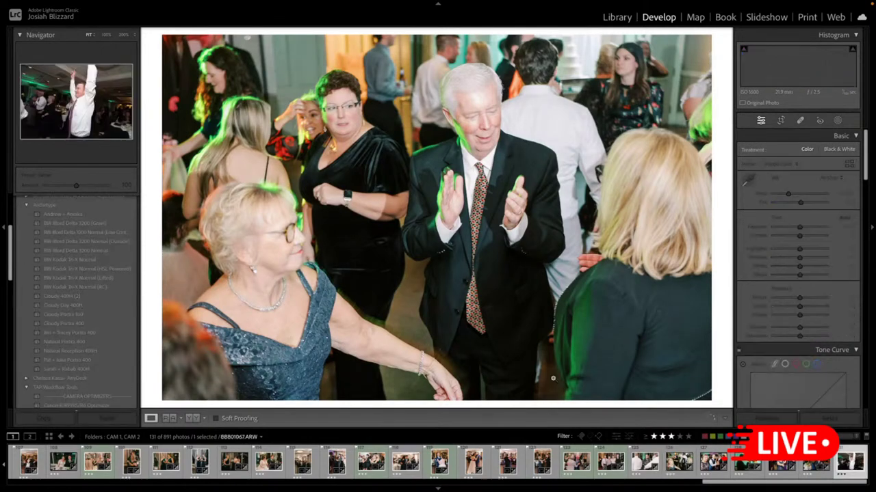
key(ctrl+shift+v)
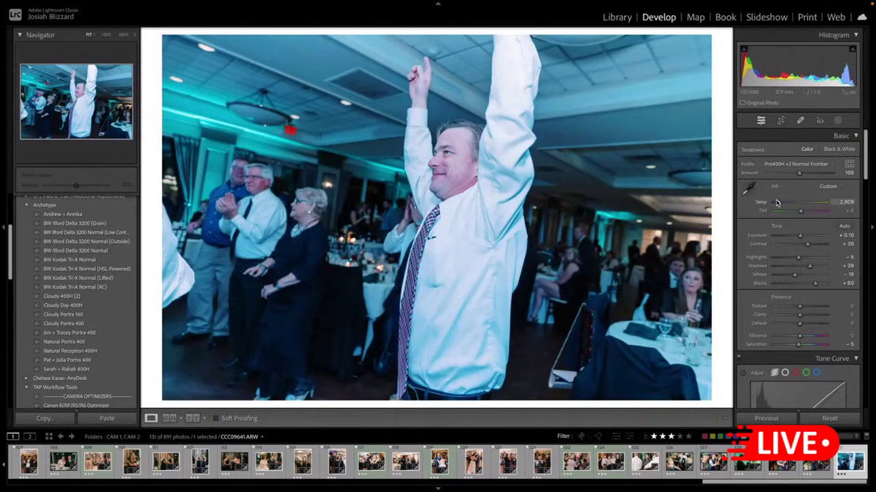
- Warm the white balance temperature of CCC09641.ARW to neutralize the blue cast and set its exposure to 0.00
drag(777, 203, 779, 205)
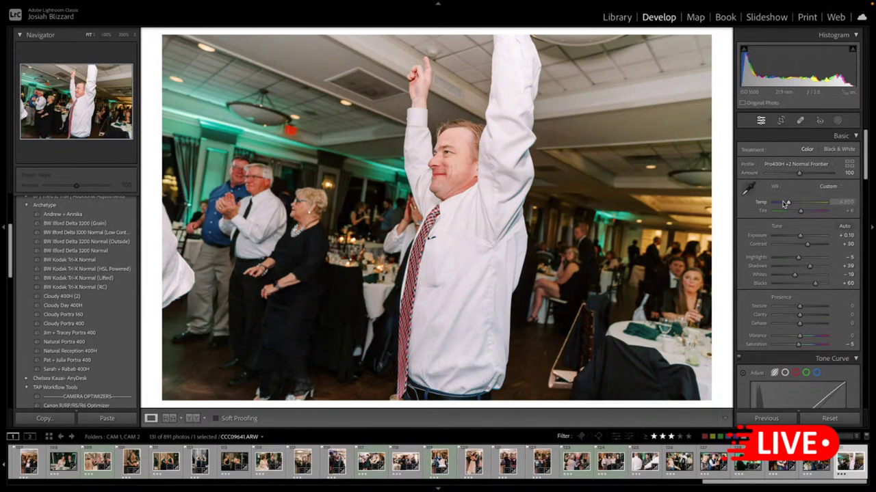
key(minus)
key(minus)
key(equal)
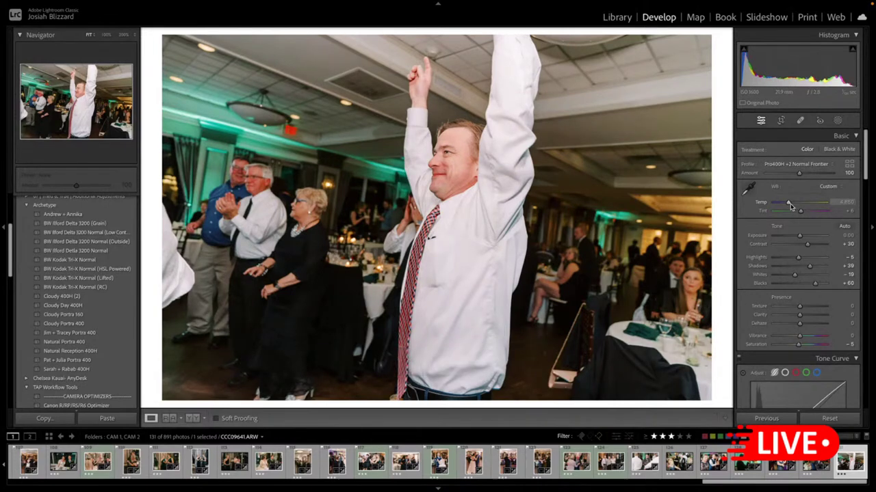
key(Down)
key(Down)
- Show only the photos rated three stars or higher from the CAM 1 folder in the Library grid
click(614, 19)
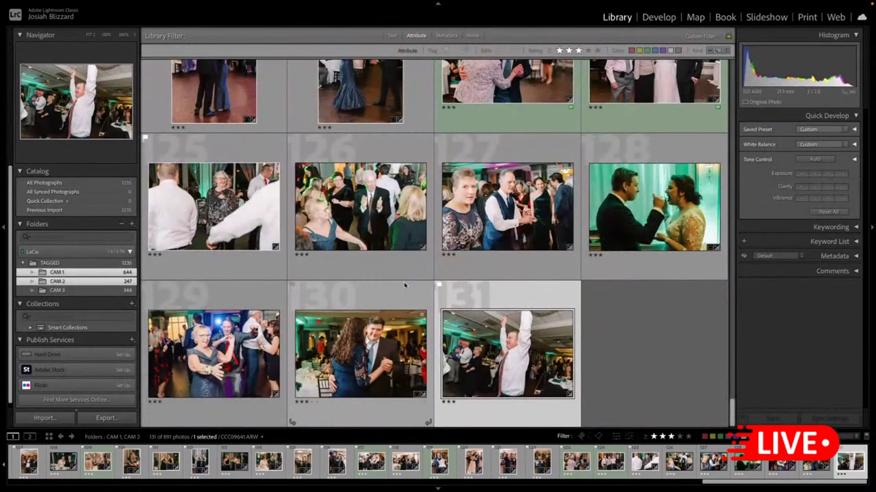
scroll(399, 274, up, 3)
scroll(399, 134, up, 10)
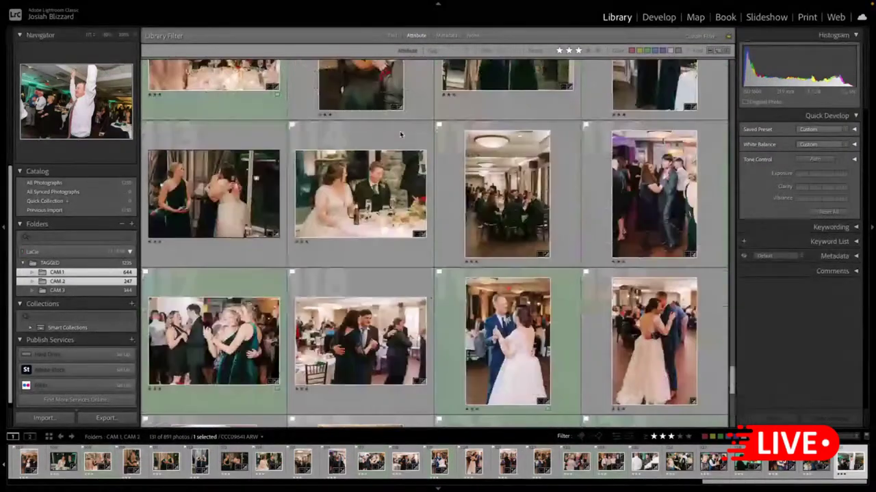
scroll(400, 134, up, 20)
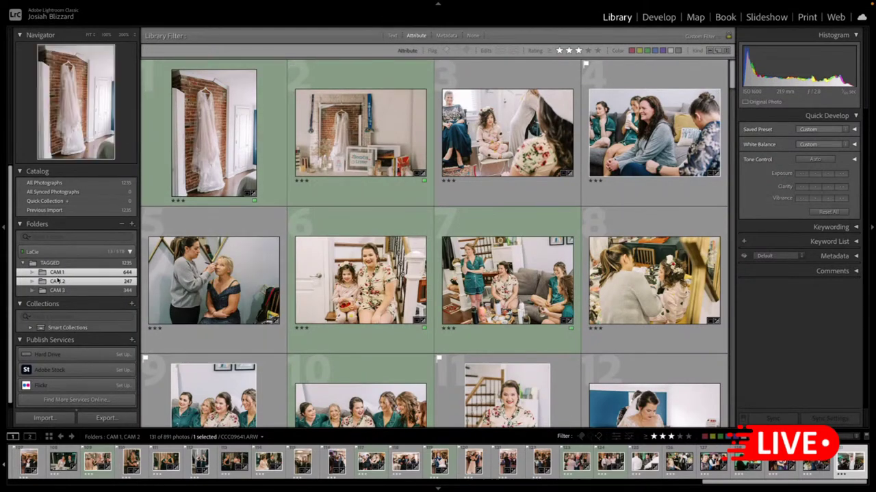
click(89, 273)
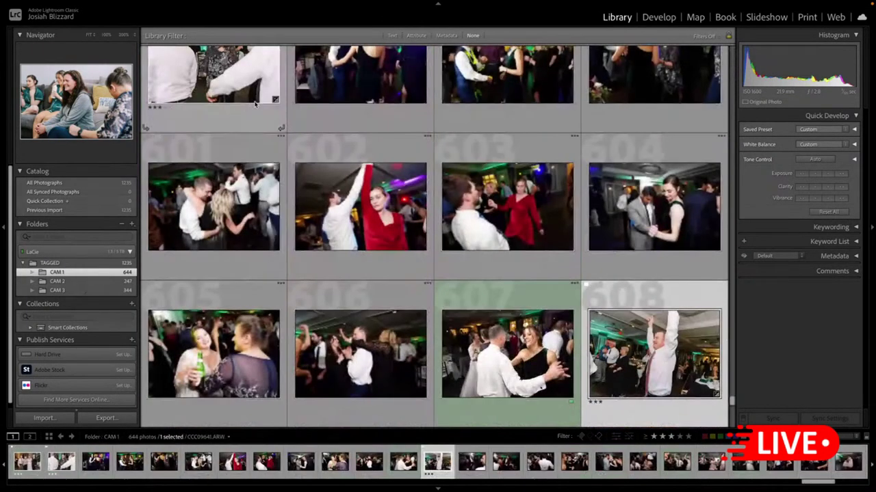
click(672, 438)
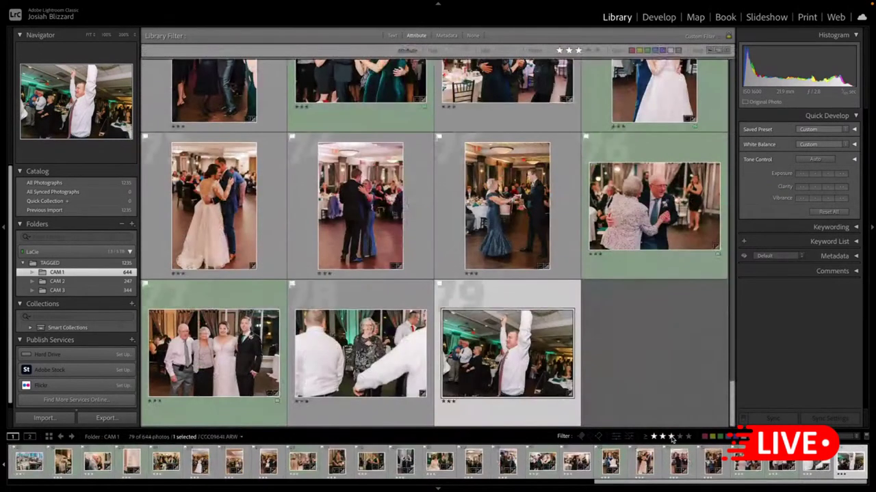
- Select all the filtered CAM 1 photos and set them to Unflagged
key(ctrl+a)
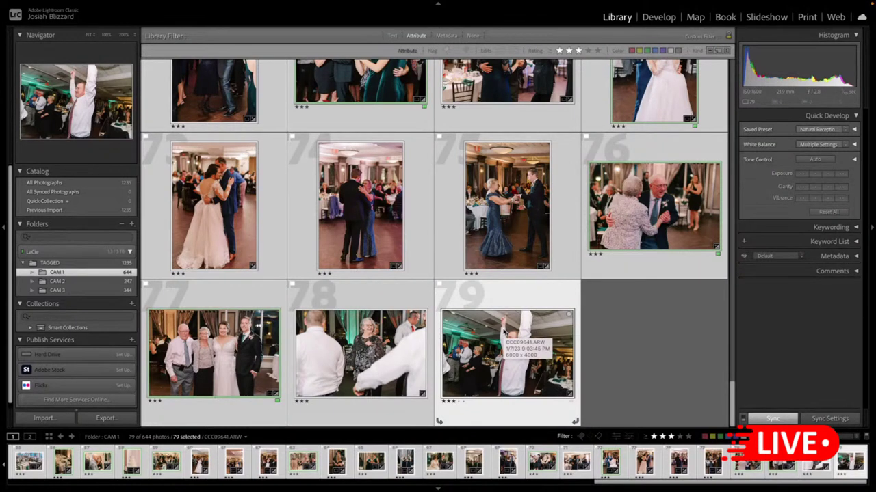
right_click(504, 333)
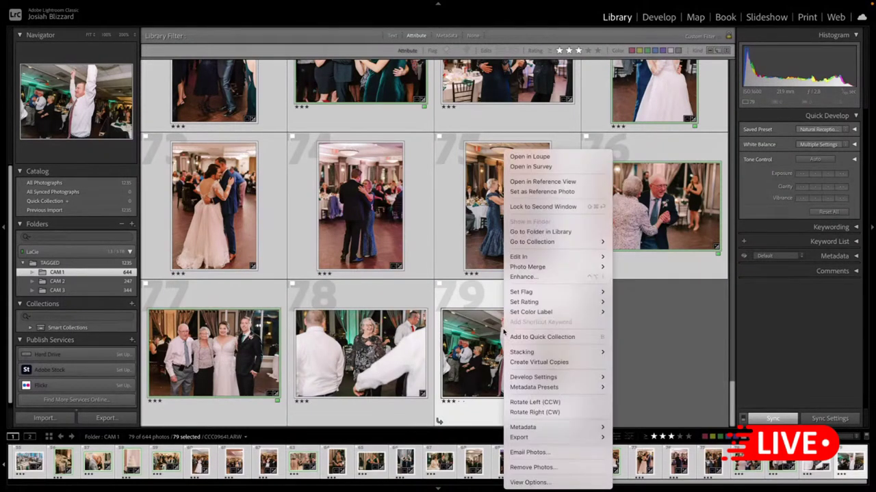
mouse_move(558, 295)
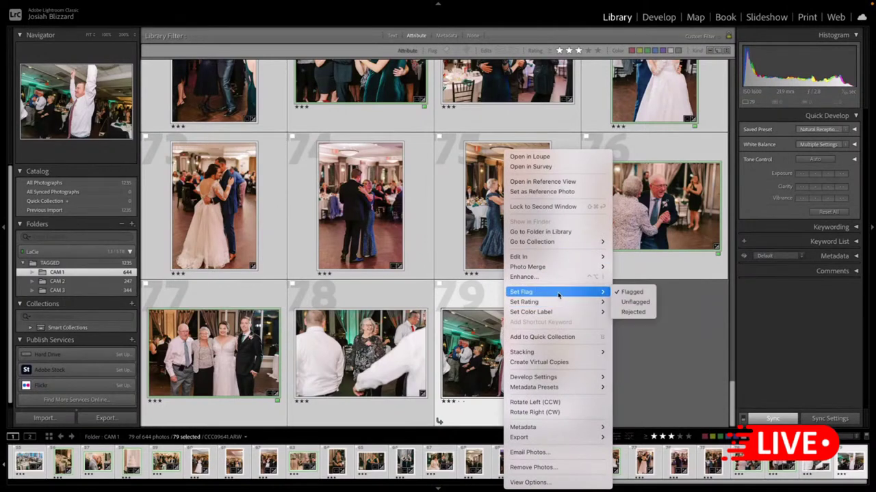
click(638, 303)
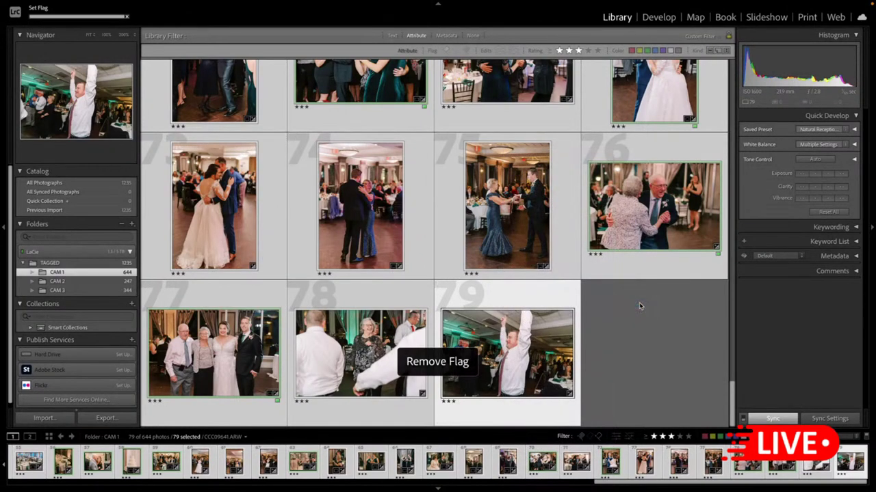
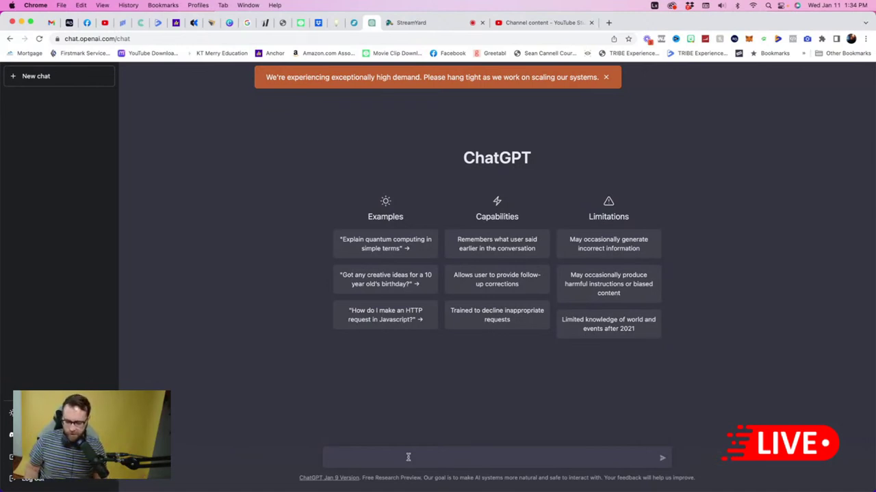
- Ask ChatGPT to write a 400 word blog post about photographing the couple's January wedding in Philadelphia and at Scotland Run Golf Course
text(wr)
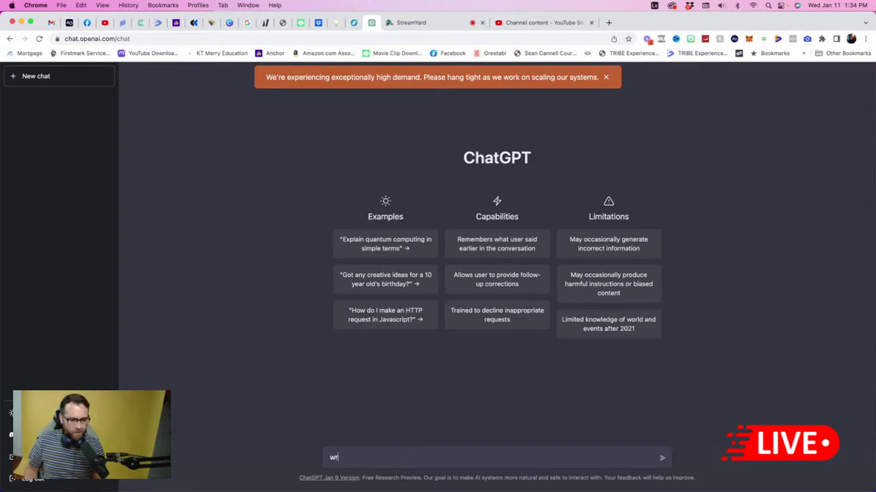
text(ite me a)
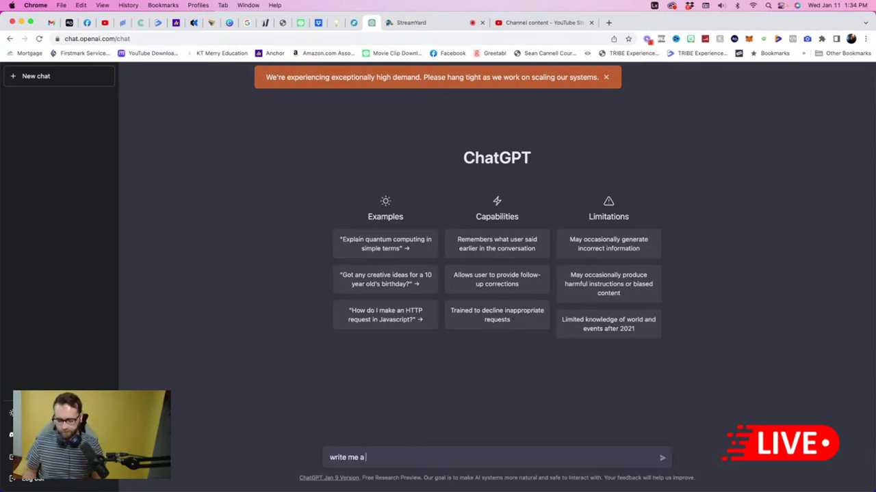
text( 400 word b)
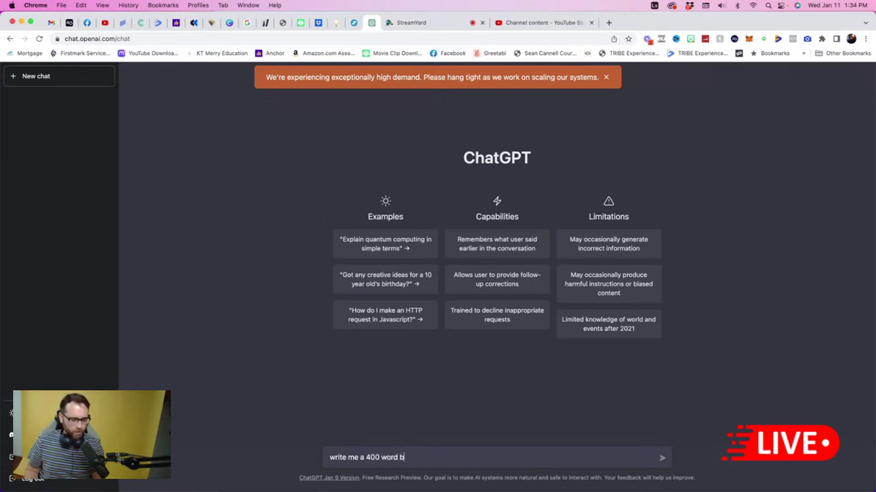
text(log post about t)
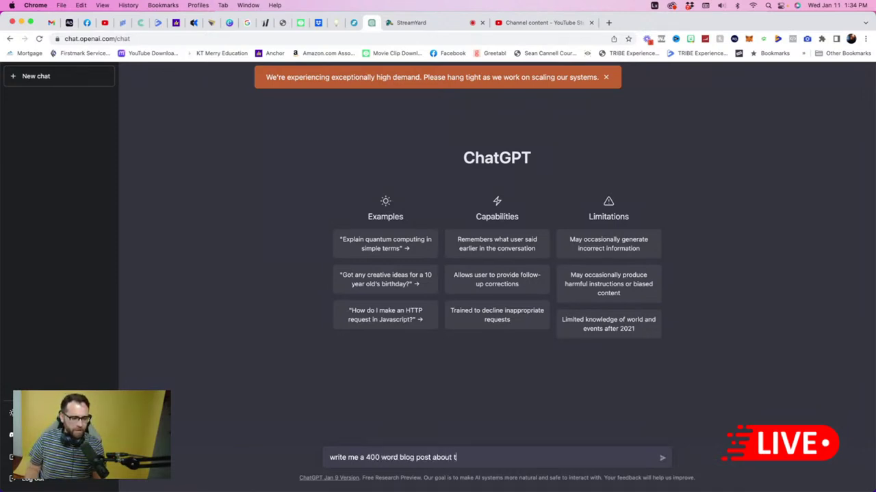
text(he time we photographed B)
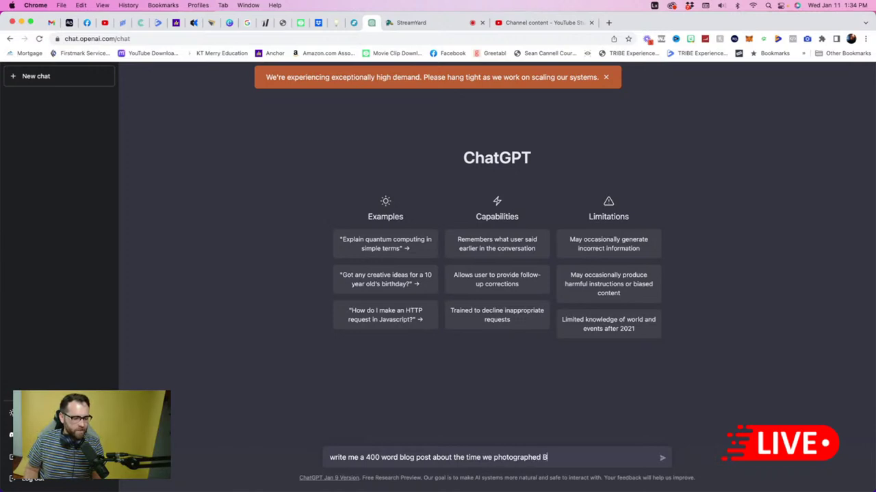
text(rian and Sarah's)
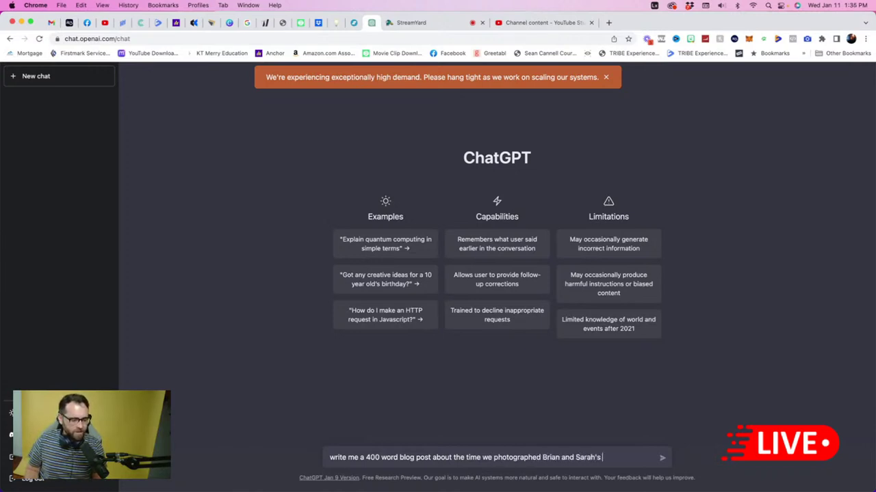
text( January wedding)
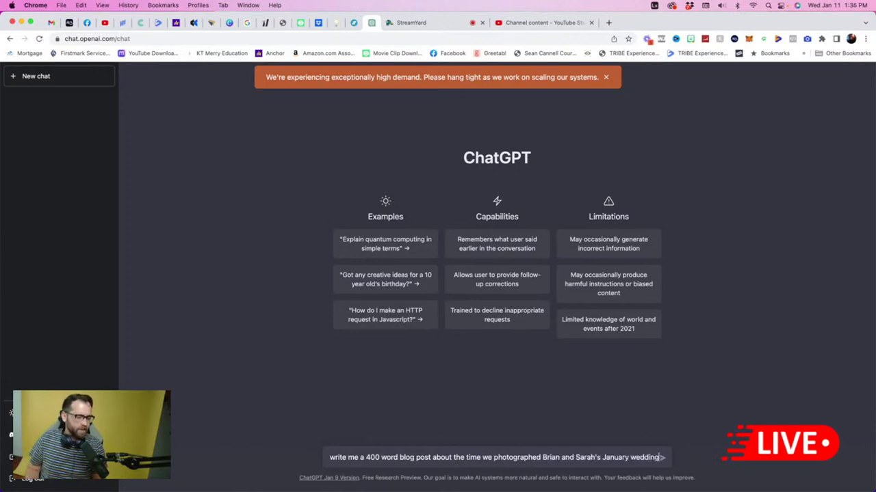
text( in P)
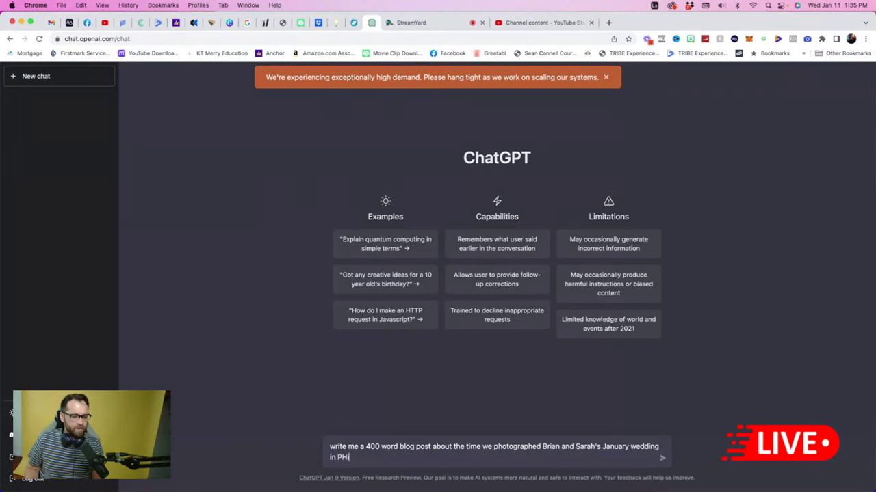
text(hiladelphia)
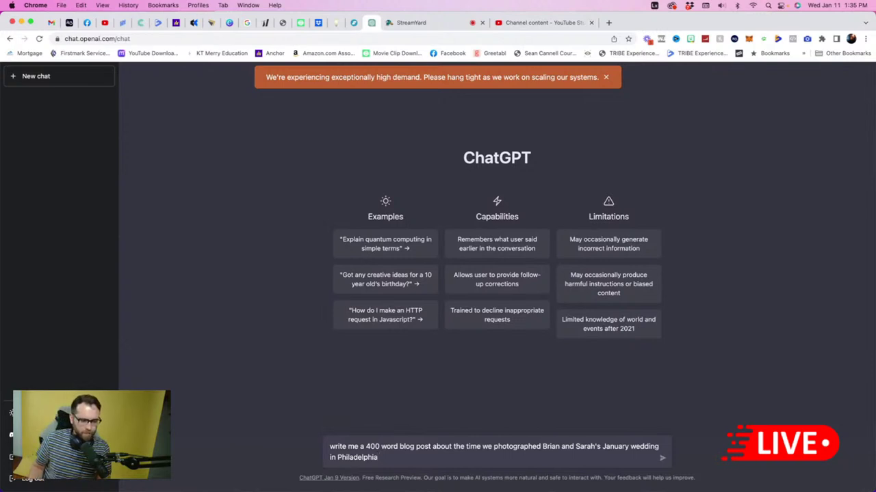
text(and)
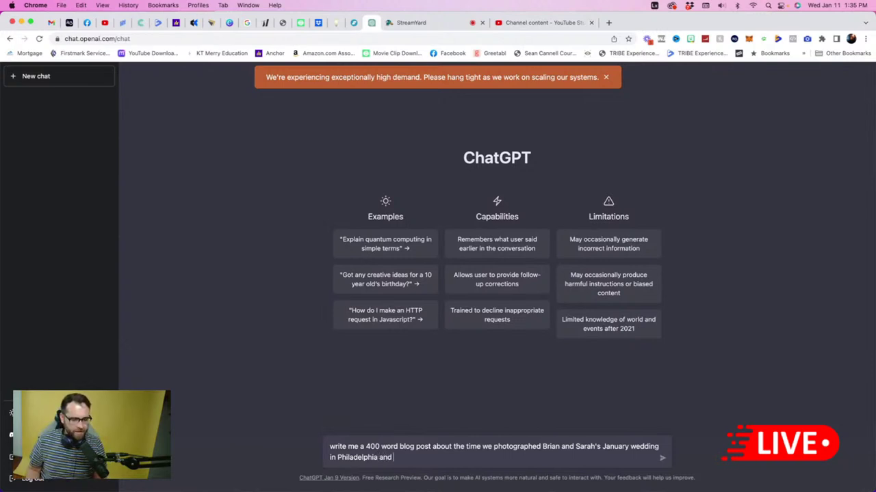
text( at Scotland R)
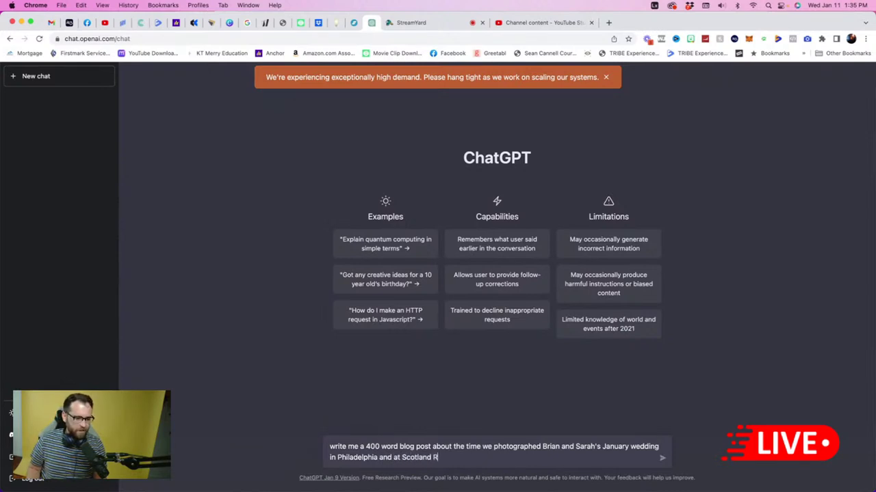
text(un Golf Course.)
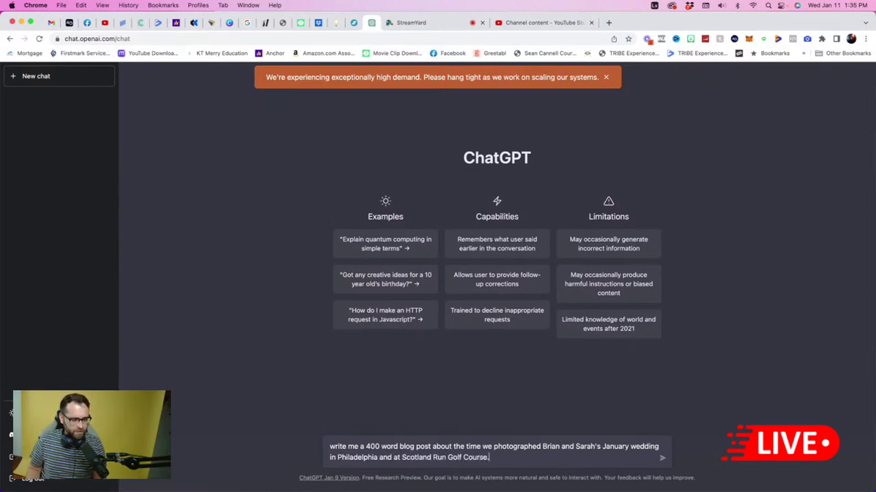
key(BackSpace)
key(Return)
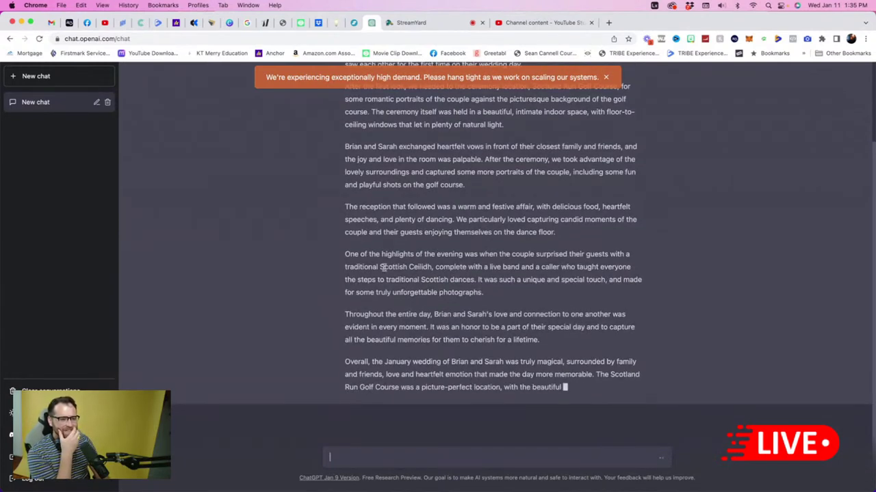
- Read through the generated wedding blog post, including the ceremony location and reception highlight paragraphs
double_click(402, 267)
click(420, 260)
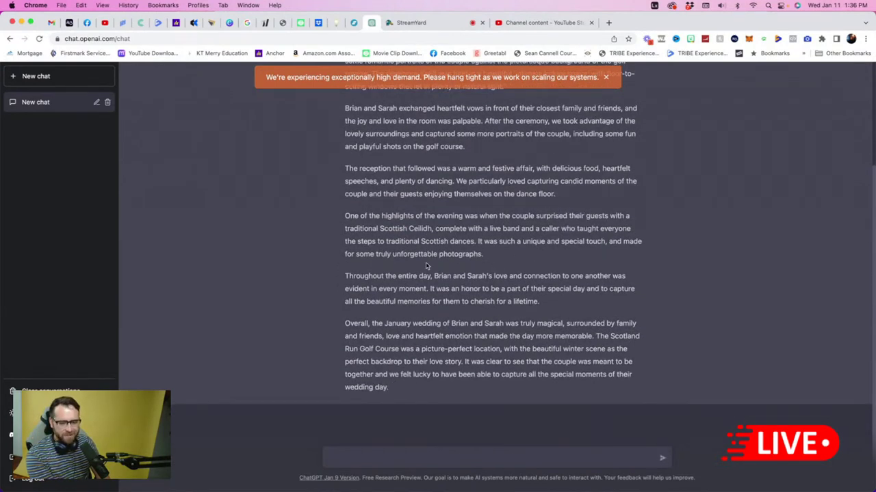
scroll(411, 253, up, 5)
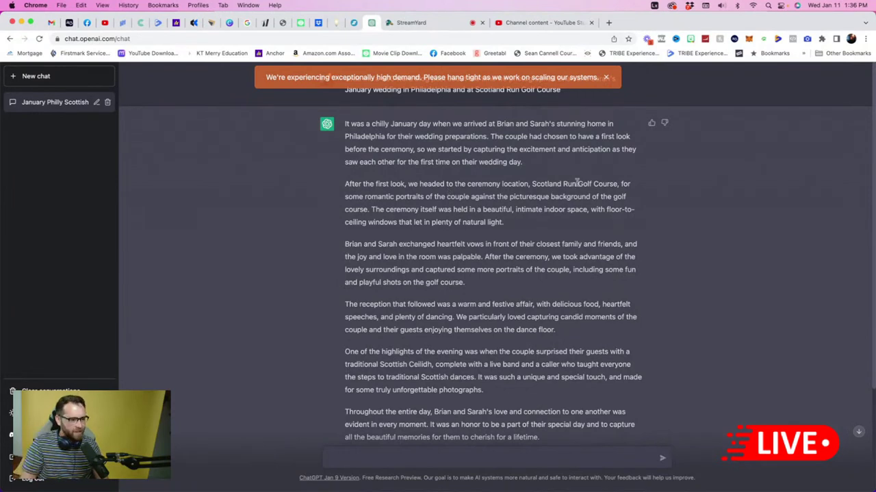
triple_click(486, 179)
click(489, 182)
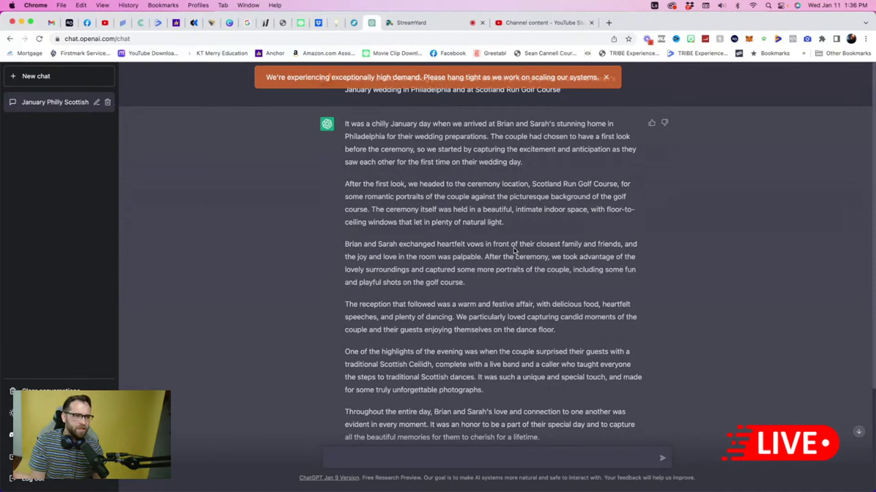
- Go to josiahandsteph.com/blog in a new browser tab and open the post "New Years Eve Wedding at The Barn on Bridge"
click(608, 23)
text(josiahandsteph.comb)
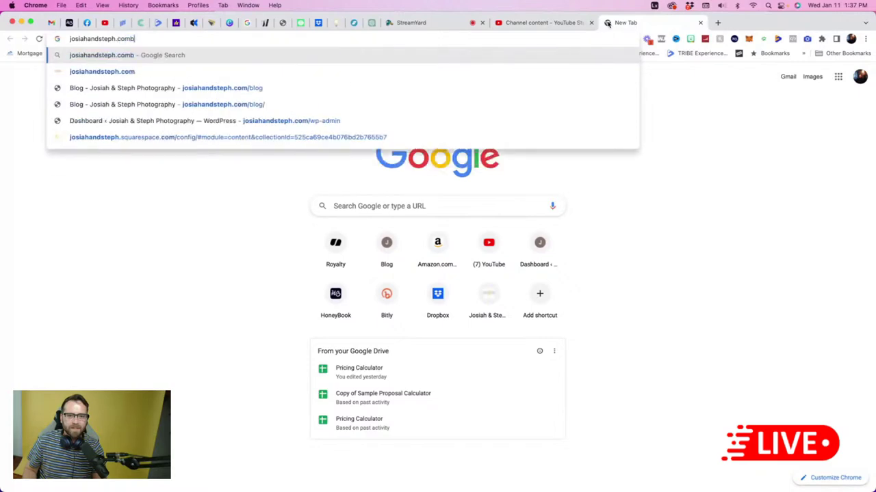
key(BackSpace)
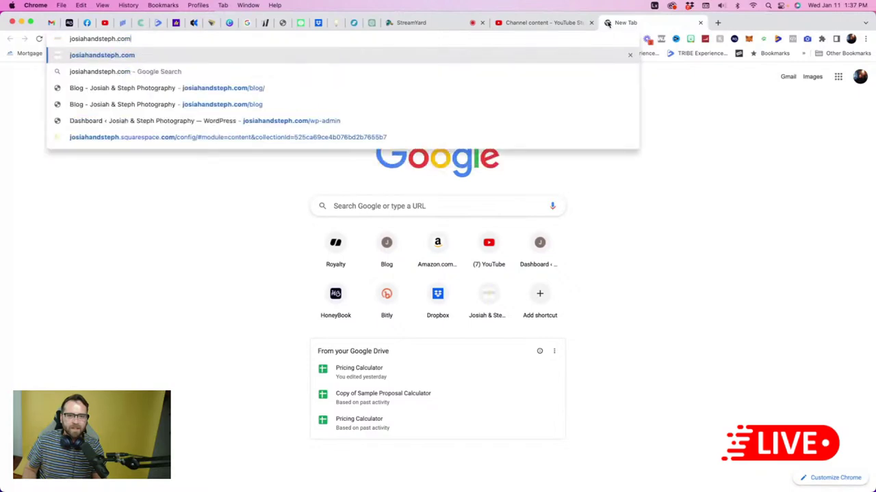
text(/blog)
key(Return)
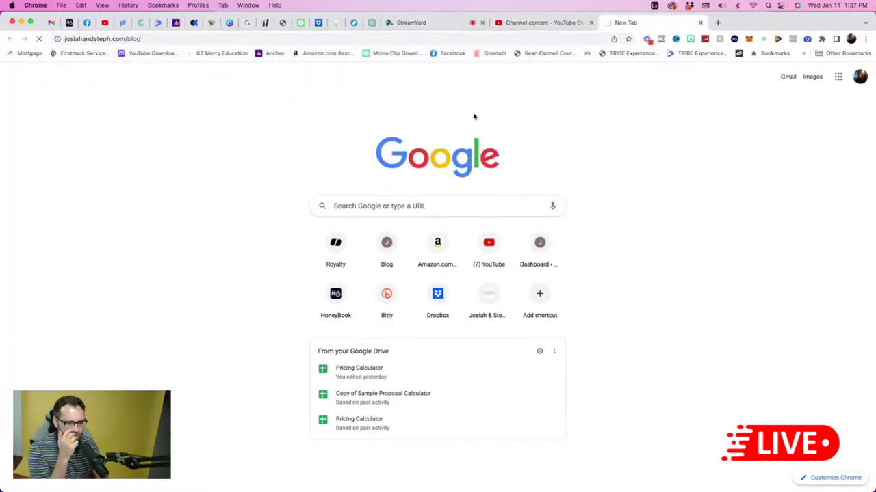
scroll(450, 322, down, 10)
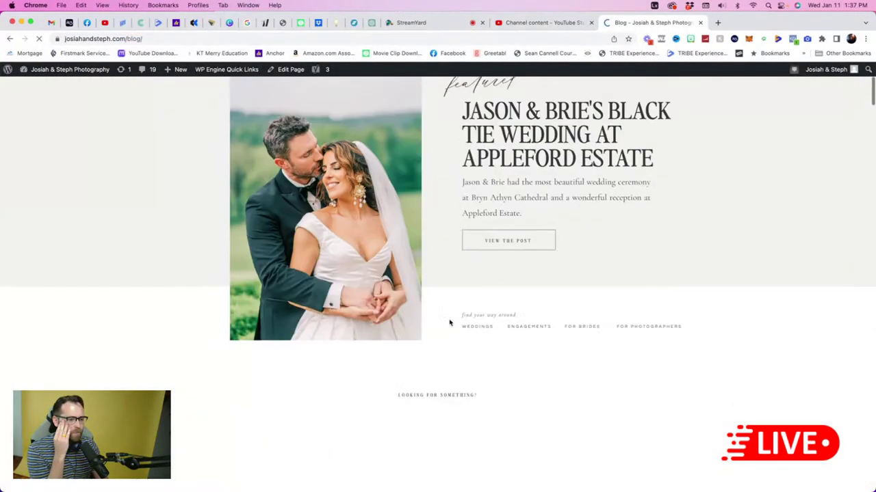
scroll(449, 322, down, 2)
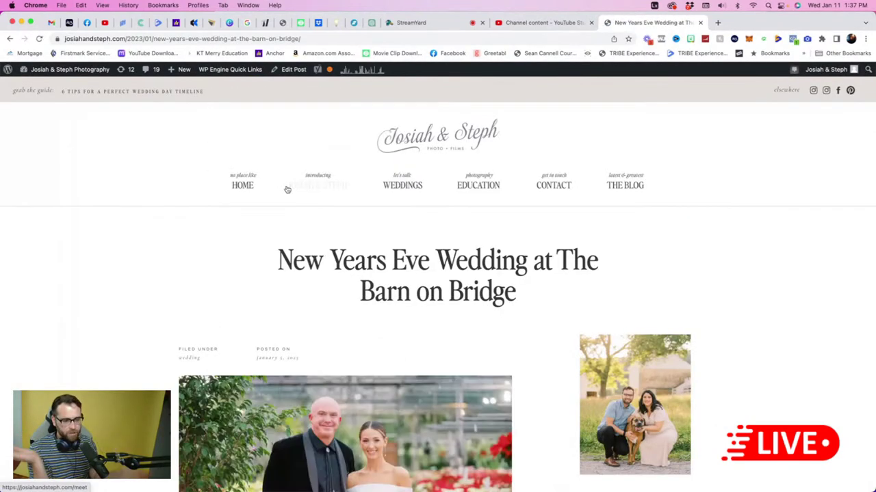
- Read the write-up of the New Years Eve wedding post, from its opening photo to the paragraphs on the ceremony and reception
scroll(119, 318, down, 3)
scroll(120, 318, down, 6)
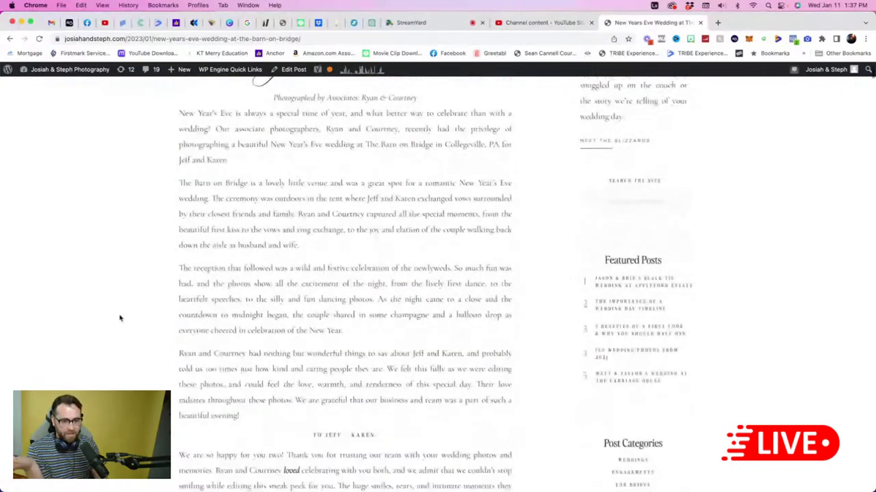
scroll(120, 318, up, 2)
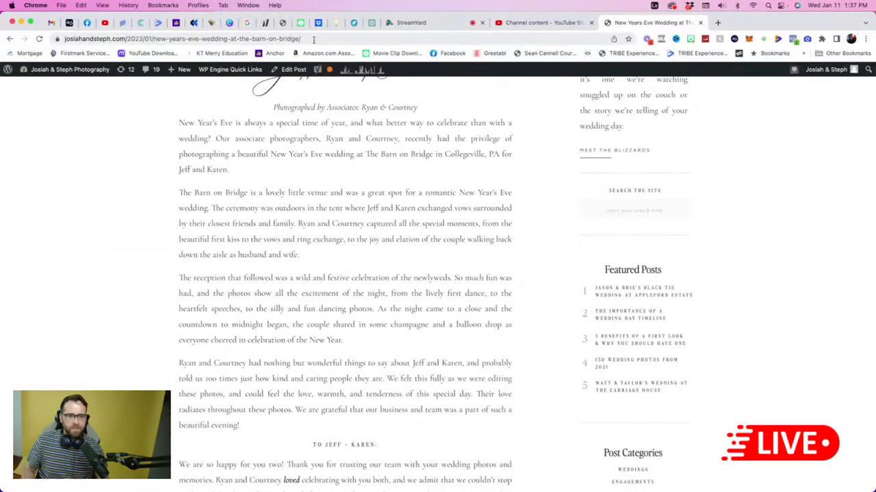
click(314, 39)
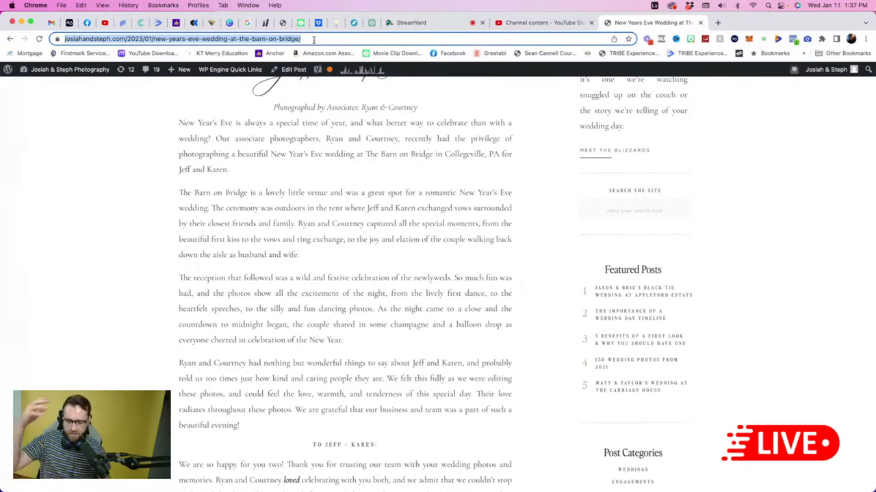
click(287, 179)
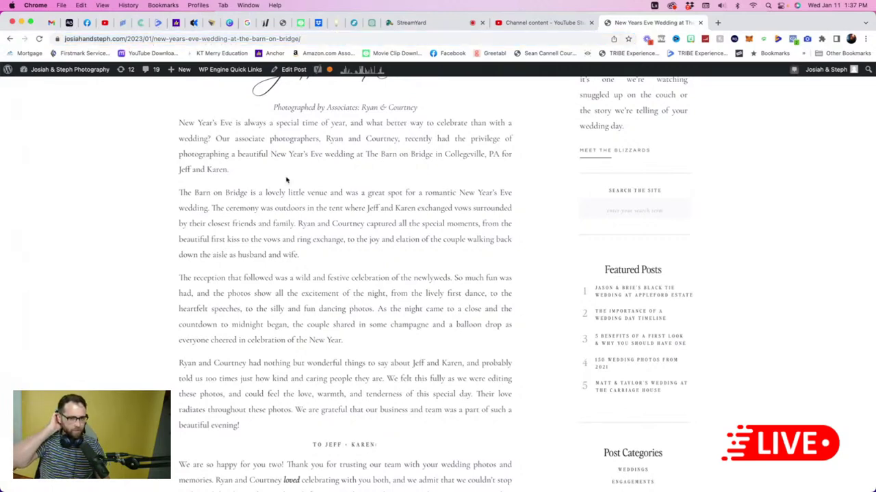
scroll(287, 180, up, 5)
scroll(287, 180, down, 3)
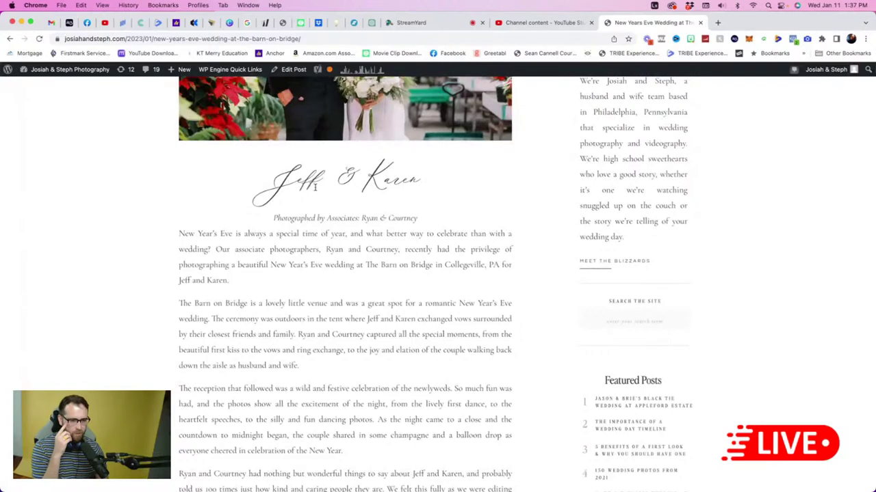
scroll(348, 320, down, 3)
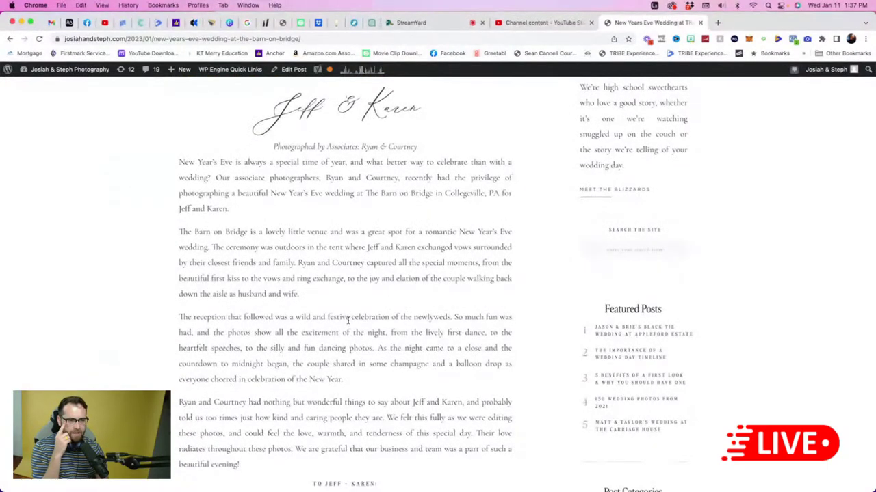
- Return to the ChatGPT conversation and ask it to "give me 10 instagram caption ideas for photographers to use"
click(371, 22)
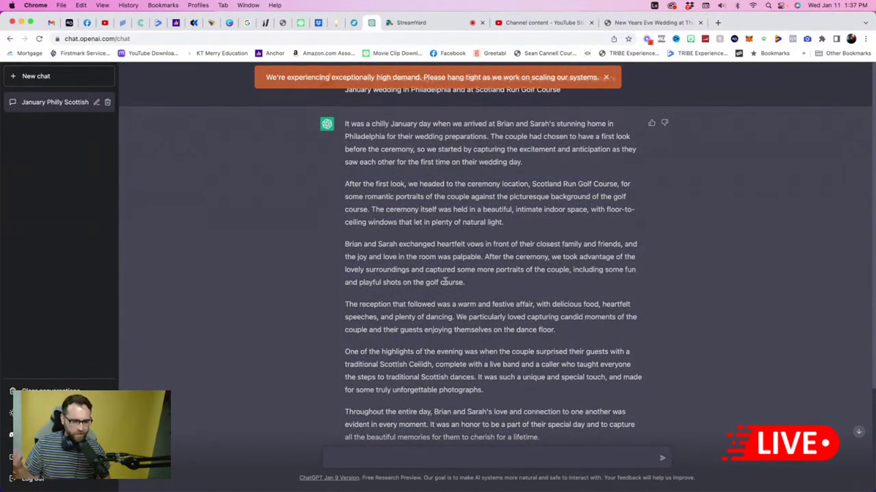
click(363, 457)
text(giv)
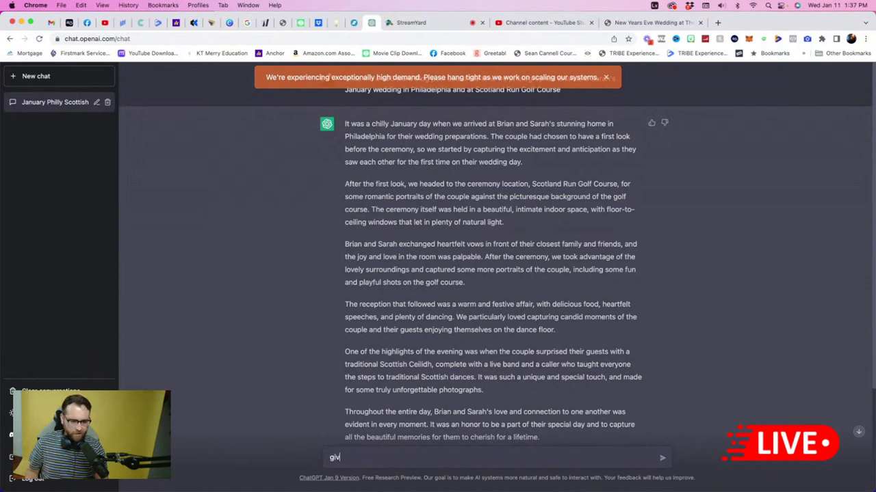
text(e me 10 inst)
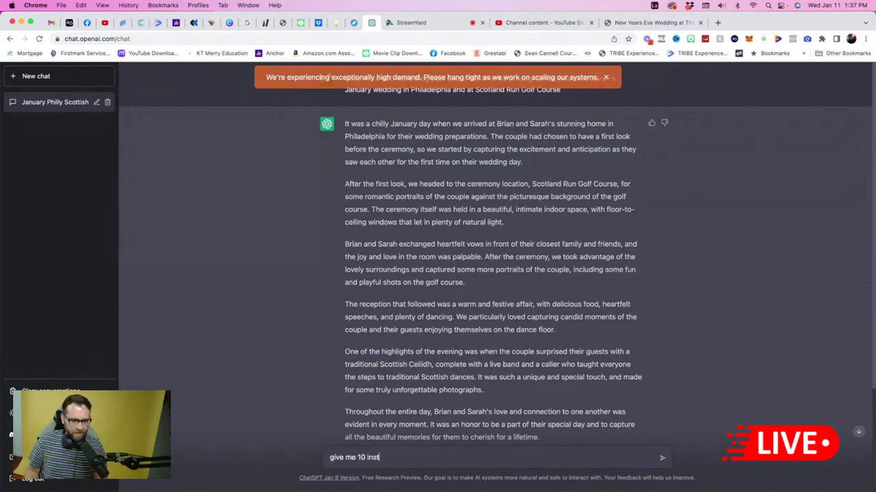
text(agram aption ideas for photographers)
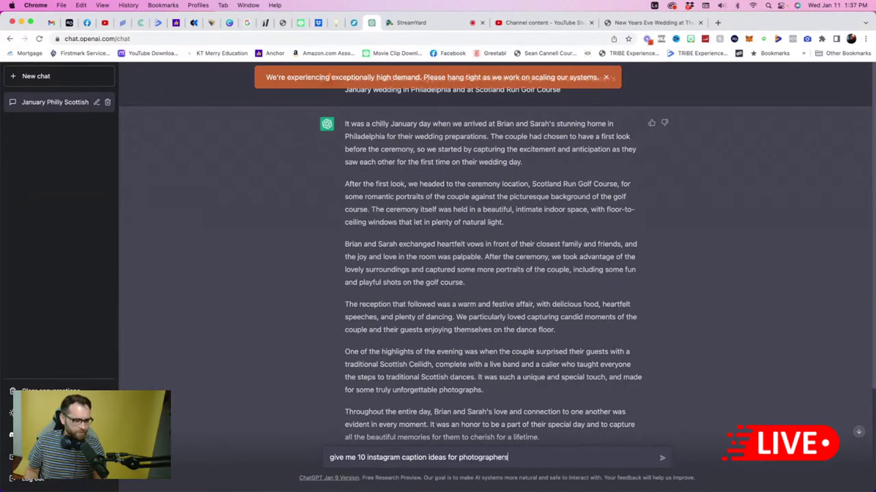
text( to use)
key(Return)
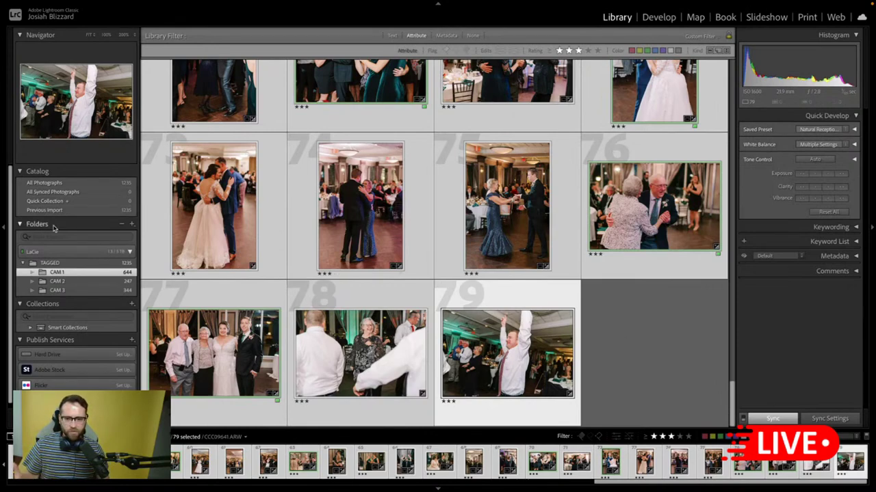
- Switch to Lightroom Classic and display the photos of the CAM 3 folder in the Library grid
shift+click(79, 293)
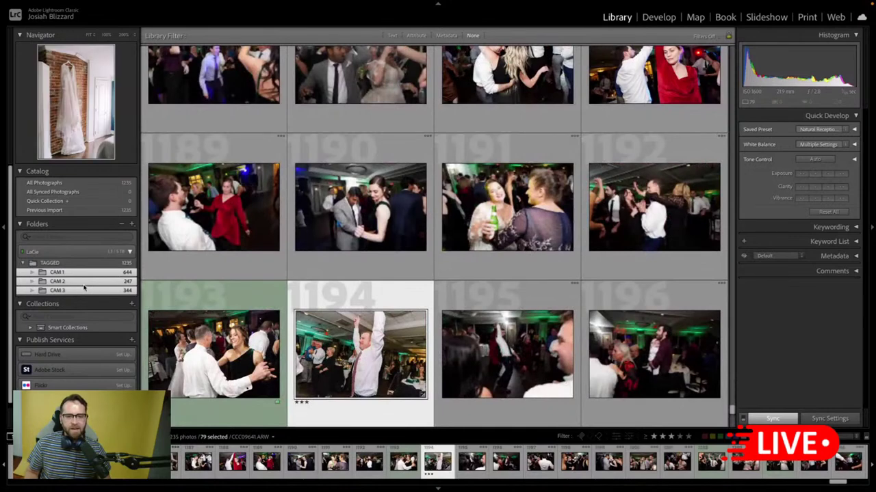
click(105, 291)
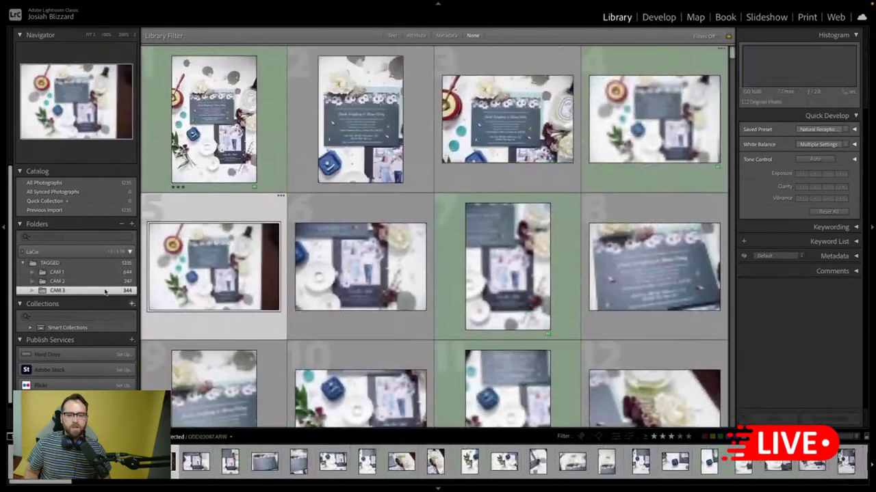
click(86, 282)
click(86, 291)
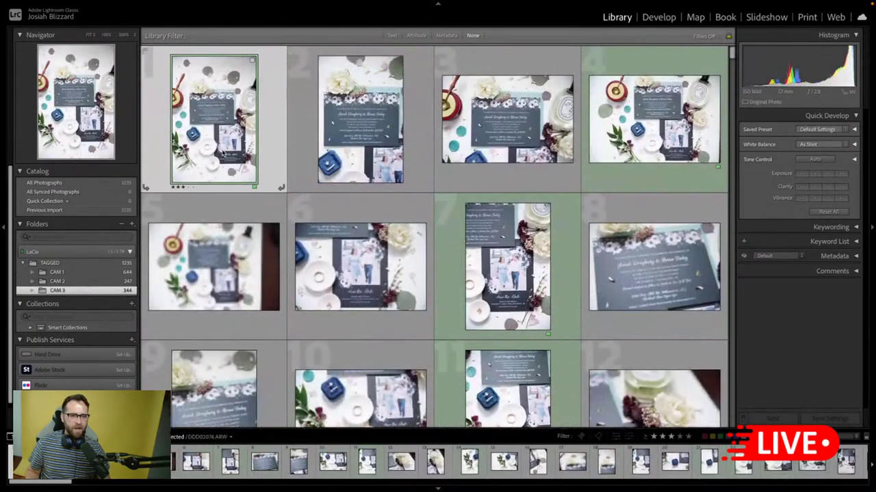
- Filter the CAM 3 folder to three-star photos and flag all of them as picks
click(671, 437)
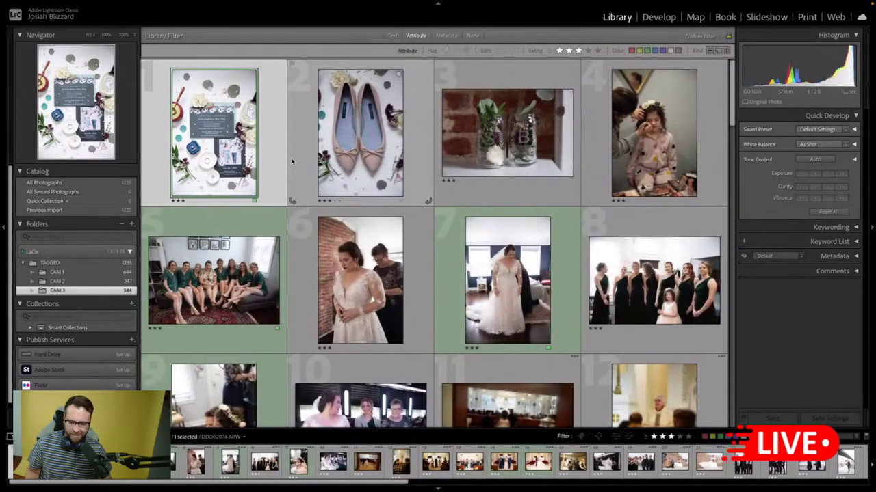
click(365, 146)
key(ctrl+a)
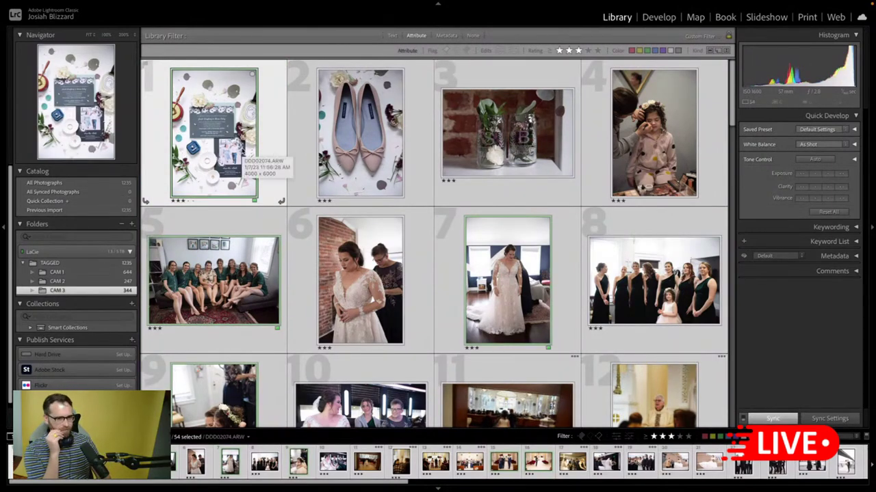
right_click(366, 277)
mouse_move(425, 303)
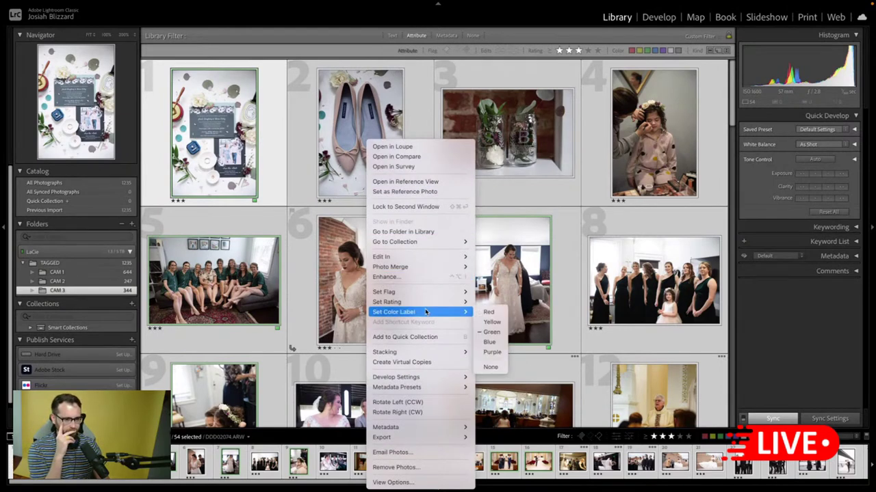
click(497, 299)
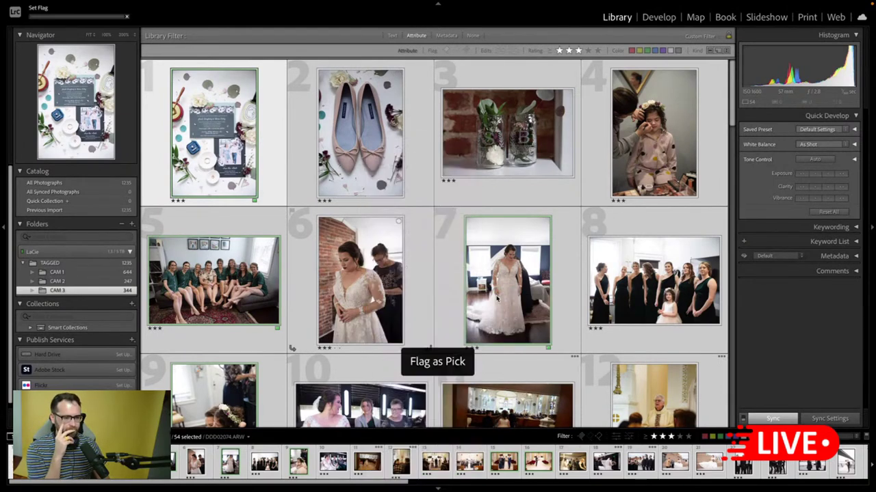
- Display the CAM 1, CAM 2 and CAM 3 folders together, filtered to three-star photos
click(88, 273)
shift+click(87, 290)
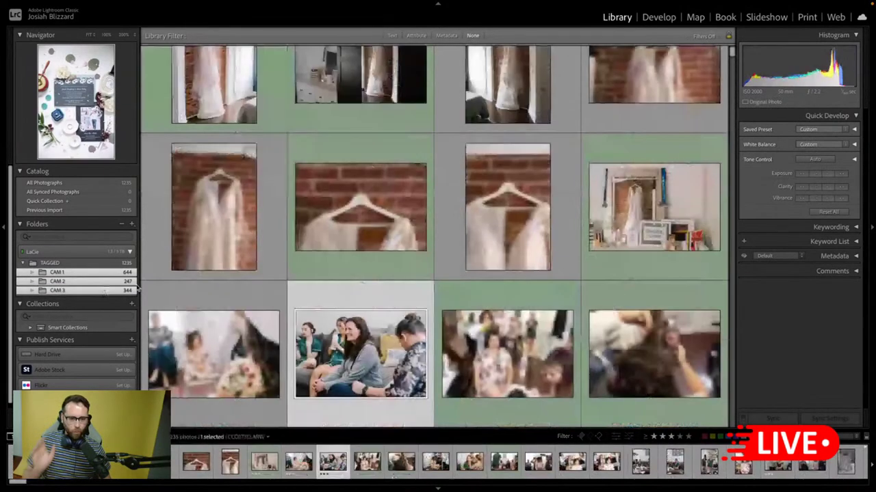
click(671, 436)
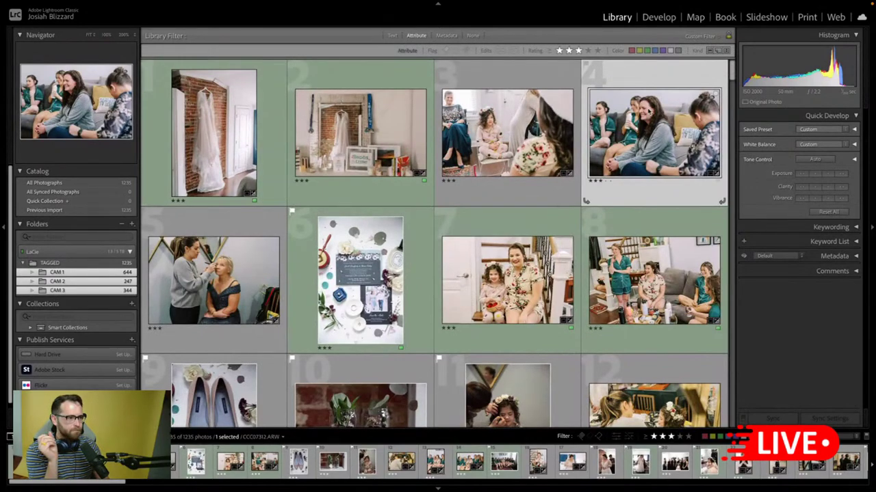
- Open the flagged invitation flat-lay photo in Develop and apply the Cloudy 400H (2) preset after trying Cloudy Day 400H
click(424, 299)
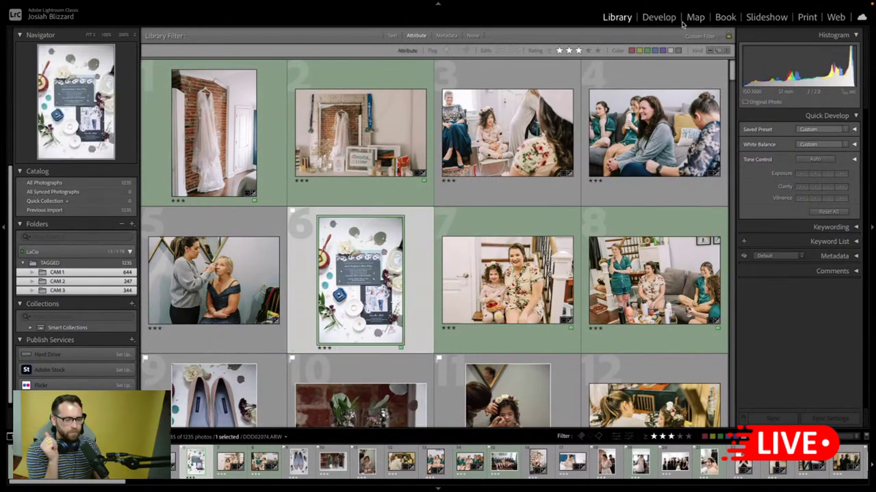
click(659, 17)
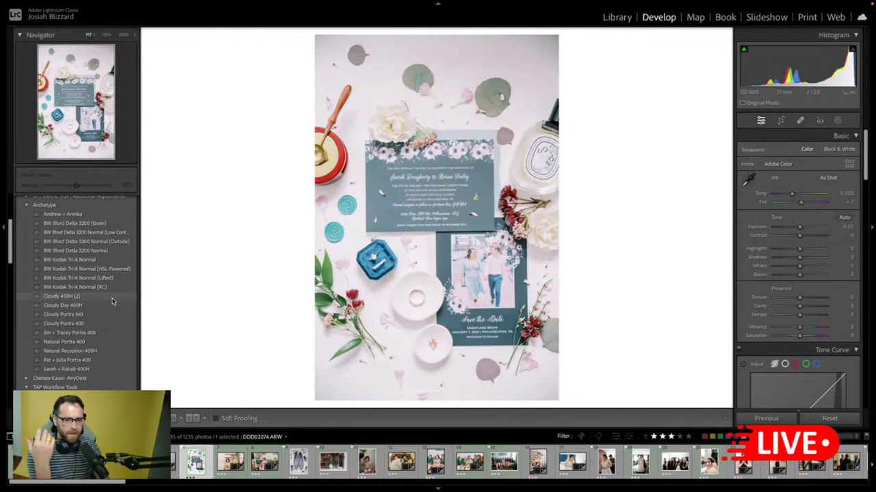
click(110, 306)
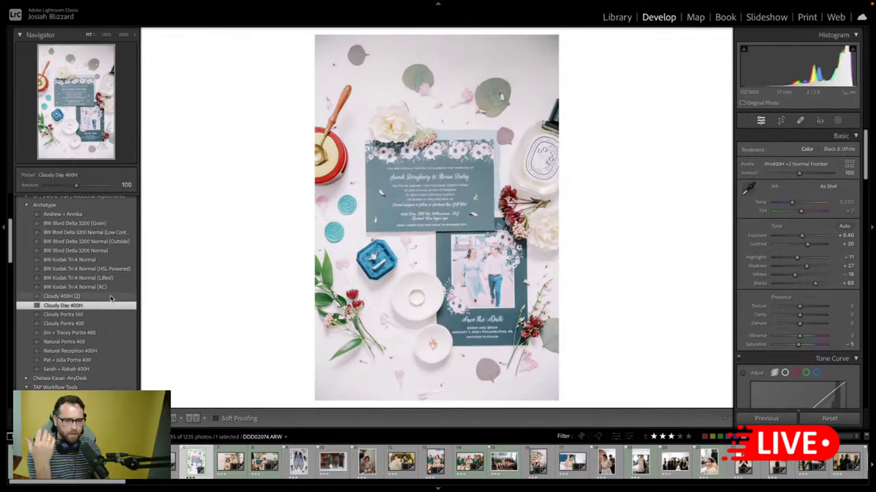
click(109, 297)
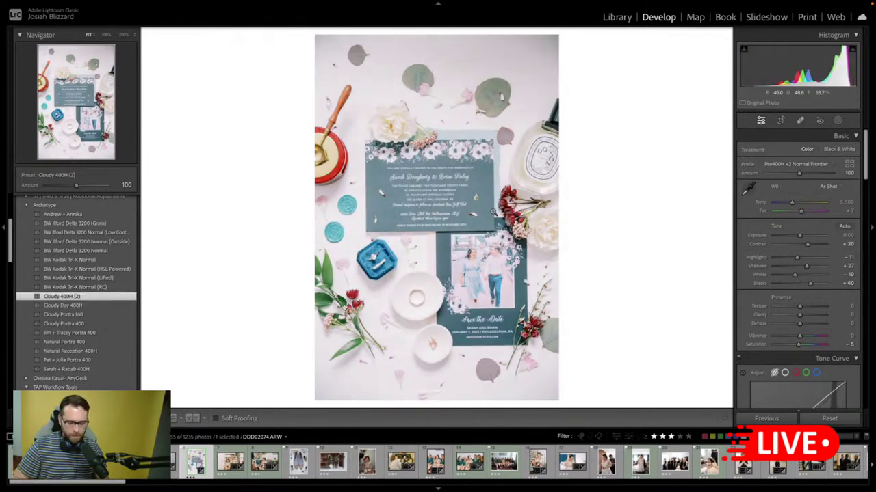
- Lower the invitation photo's exposure to -0.30
key(minus)
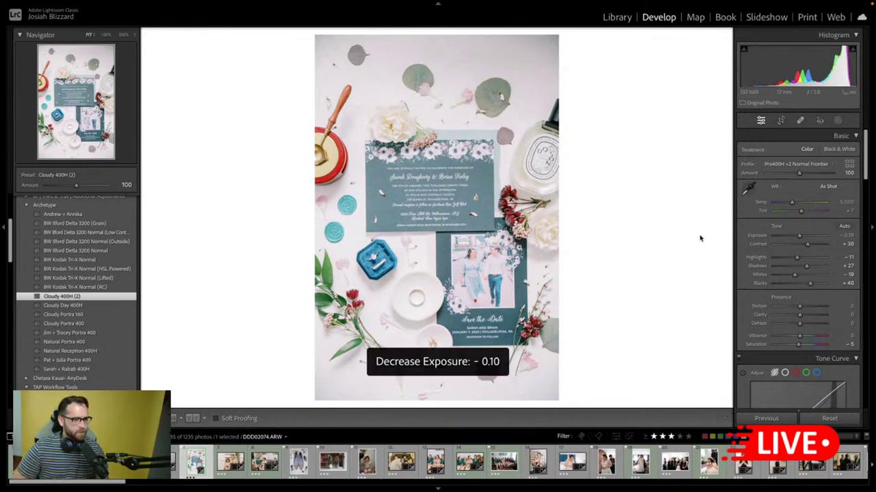
key(minus)
key(minus)
key(minus)
key(equal)
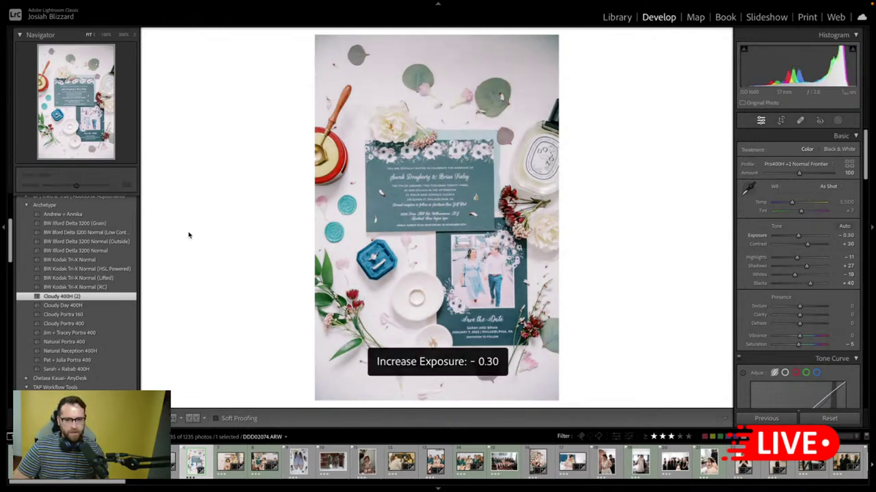
- Apply the 24-70mm Lens Correction preset and set Exposure -0.40, Highlights -34, Shadows +10, Whites -28 and Blacks +34
scroll(134, 231, up, 5)
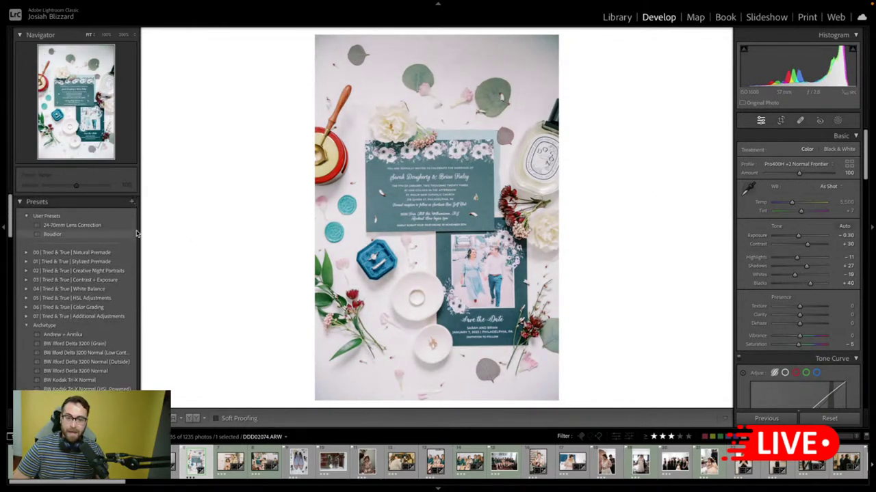
click(125, 224)
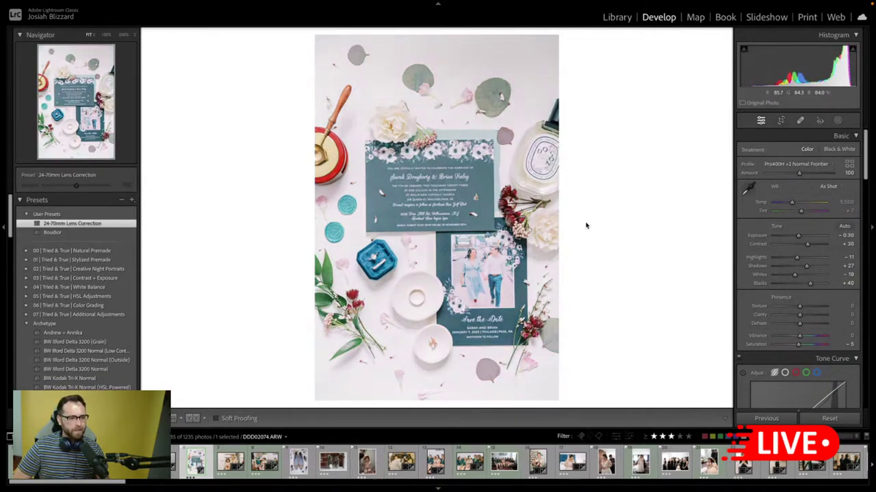
key(minus)
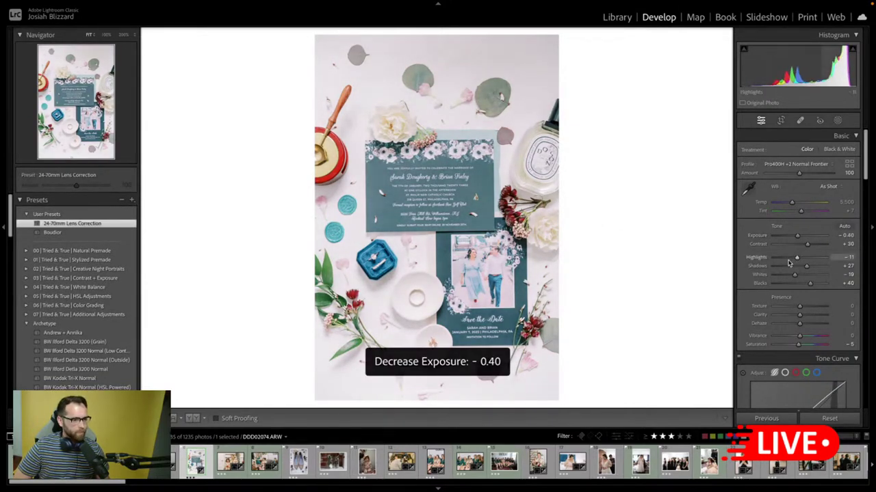
drag(796, 258, 809, 284)
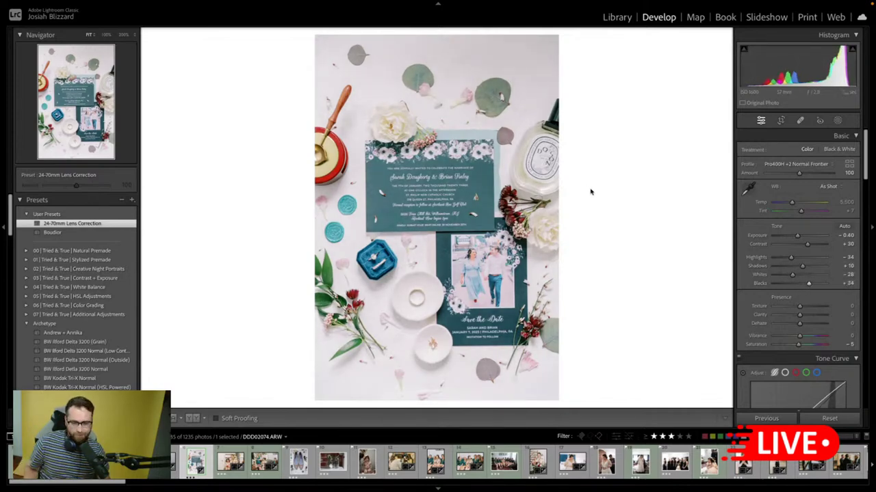
- Straighten the invitation photo to an angle of -0.48 and crop it slightly tighter from its upper edge
key(r)
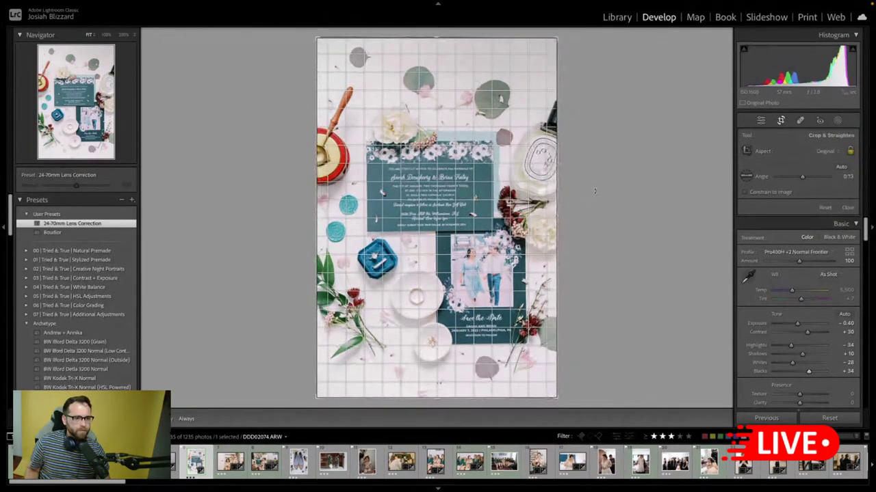
drag(595, 191, 596, 188)
drag(451, 39, 452, 44)
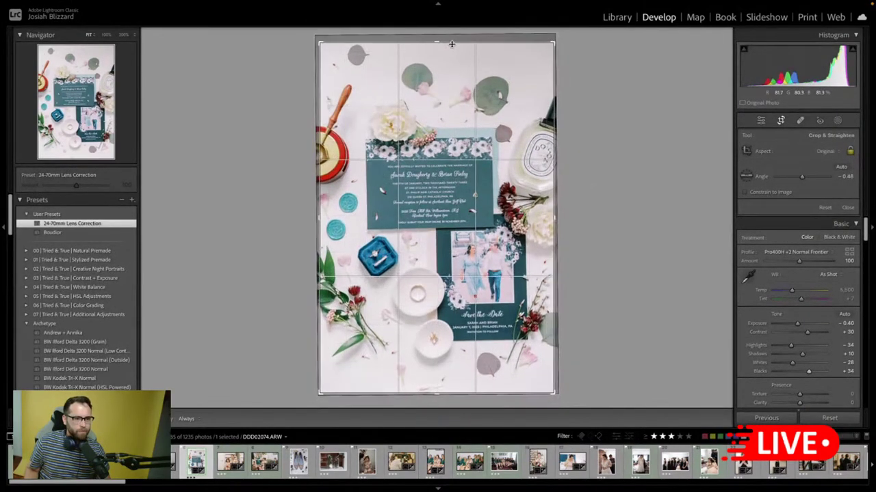
key(r)
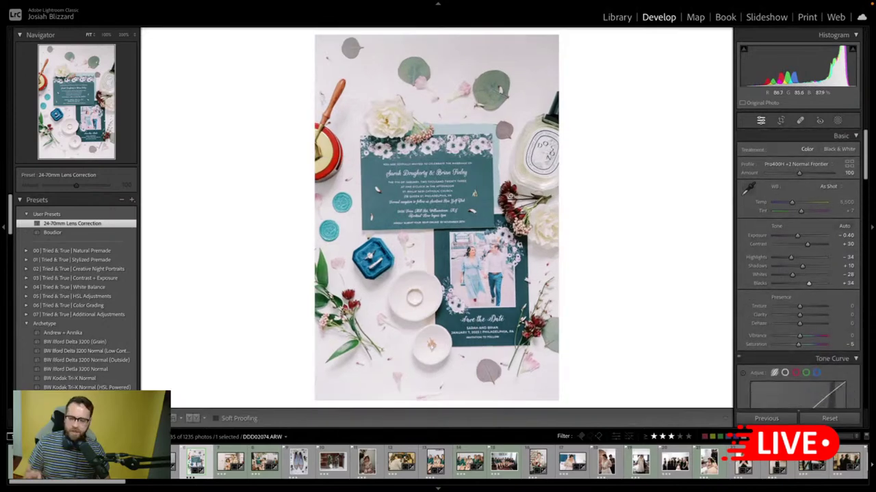
- Set the invitation photo's Shadows to +20 and compare the edit with the original version
click(806, 267)
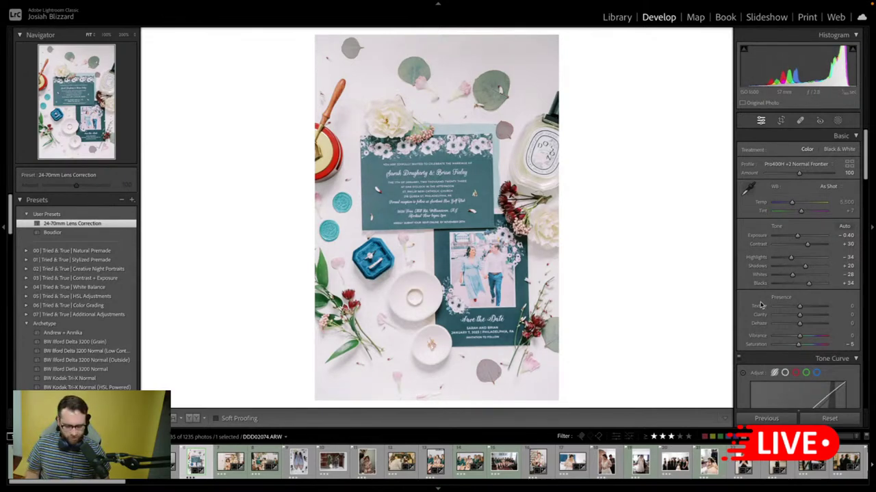
key(backslash)
key(backslash)
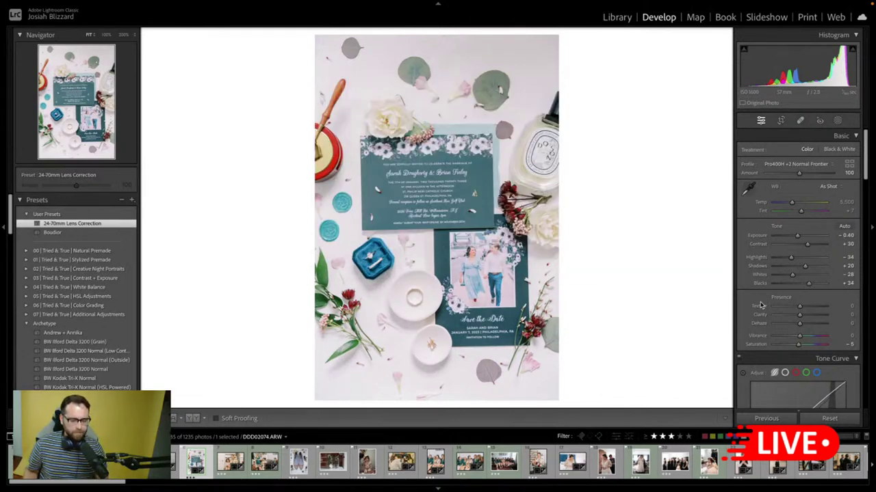
- Open the photo of the pink bow flats for editing
click(298, 461)
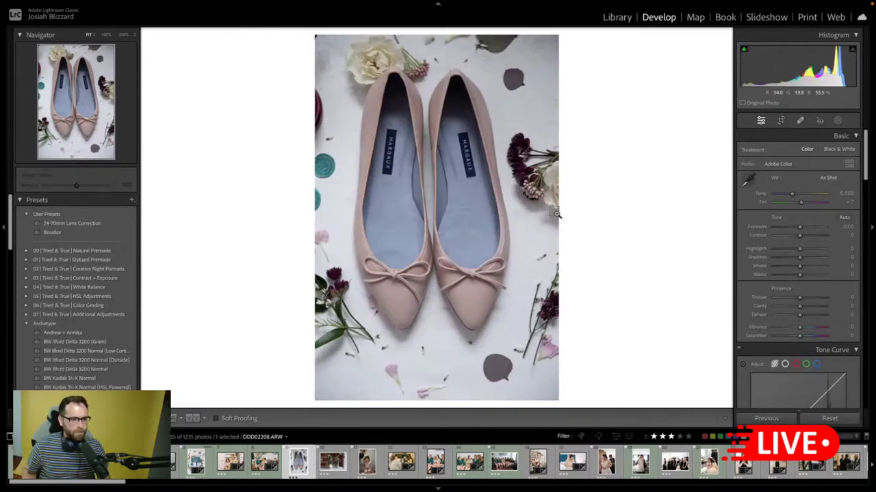
- Paste the copied develop settings onto the pink shoes photo and raise its exposure to +0.70
key(ctrl+v)
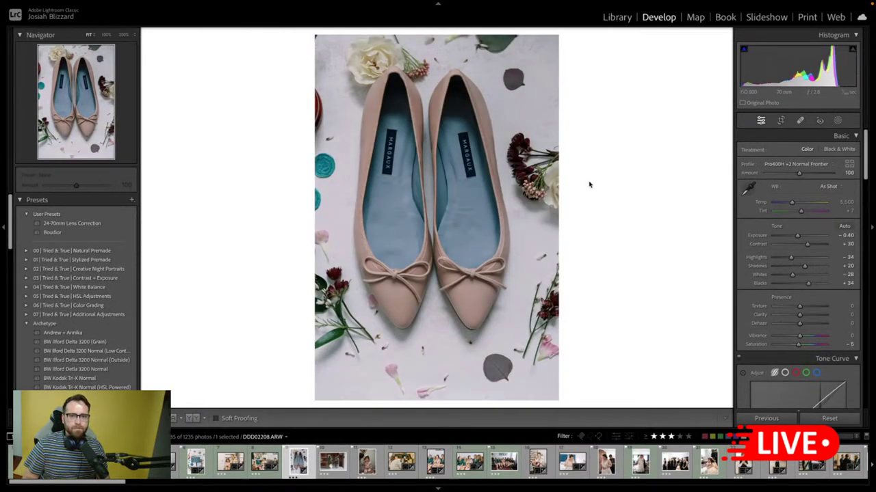
key(equal)
key(equal)
key(equal)
key(equal)
key(equal)
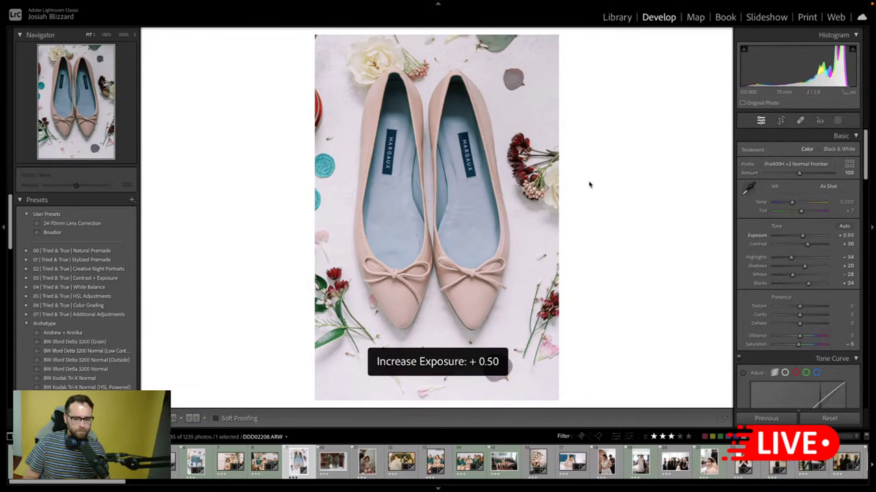
key(equal)
key(equal)
key(equal)
key(minus)
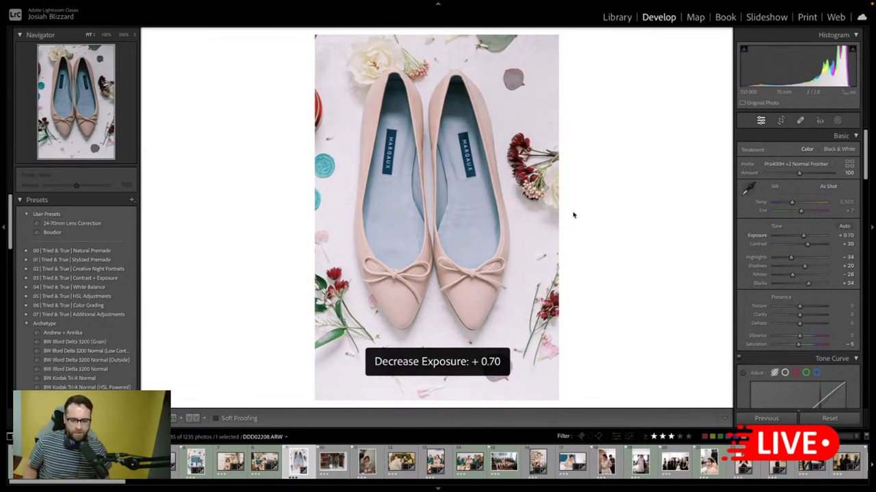
- Crop the shoes photo slightly tighter at its original aspect ratio and reposition the frame around the shoes
key(r)
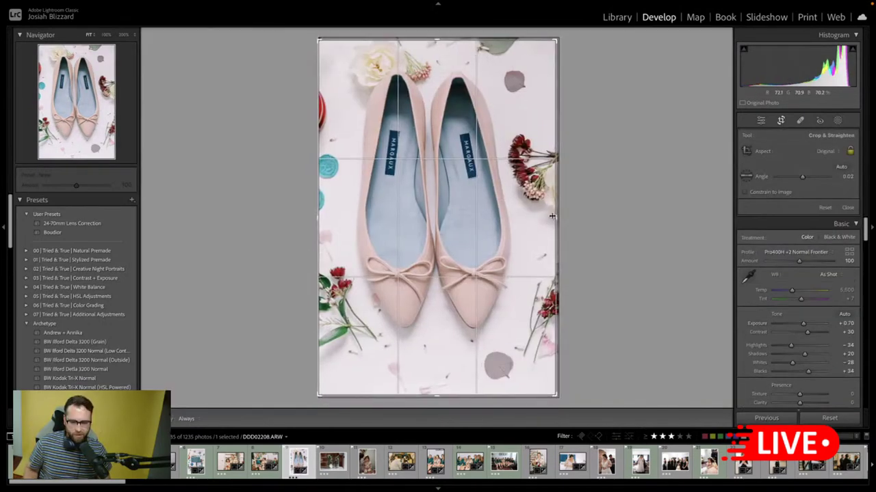
drag(552, 216, 547, 213)
drag(455, 220, 458, 260)
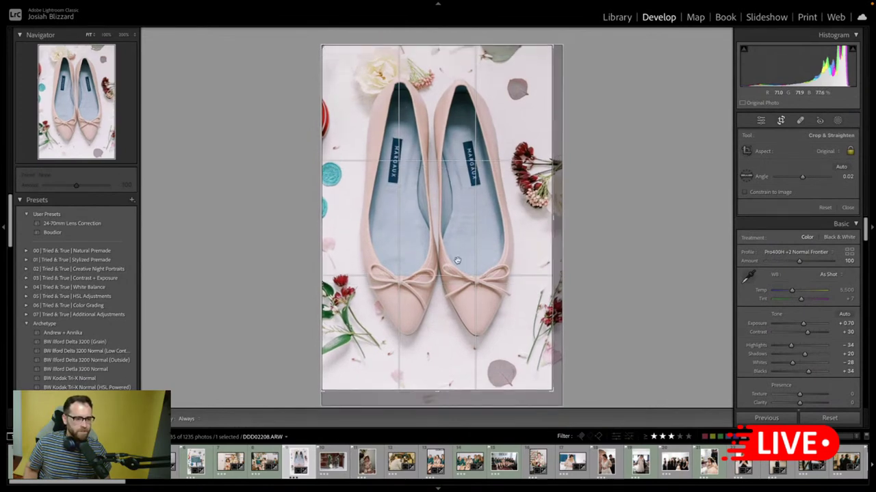
key(Return)
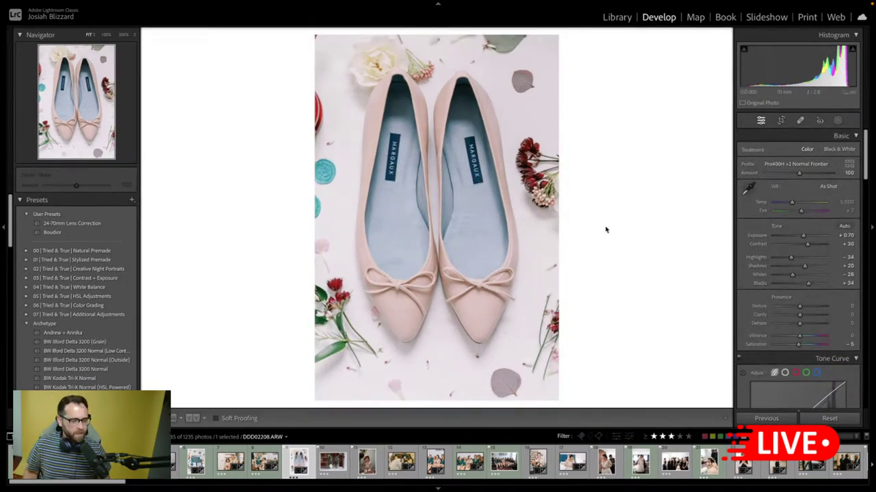
- Raise the shoes photo's exposure to +0.80 and copy its develop settings without masking, healing or crop
key(equal)
key(equal)
key(minus)
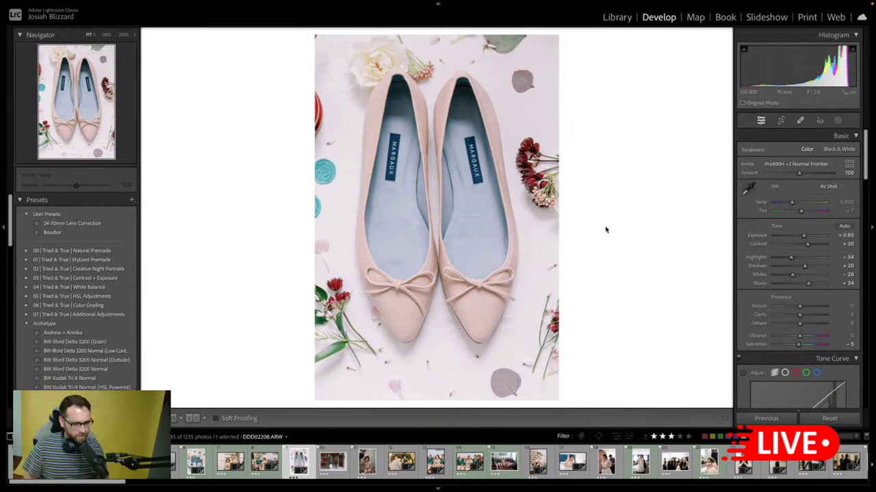
key(ctrl+shift+c)
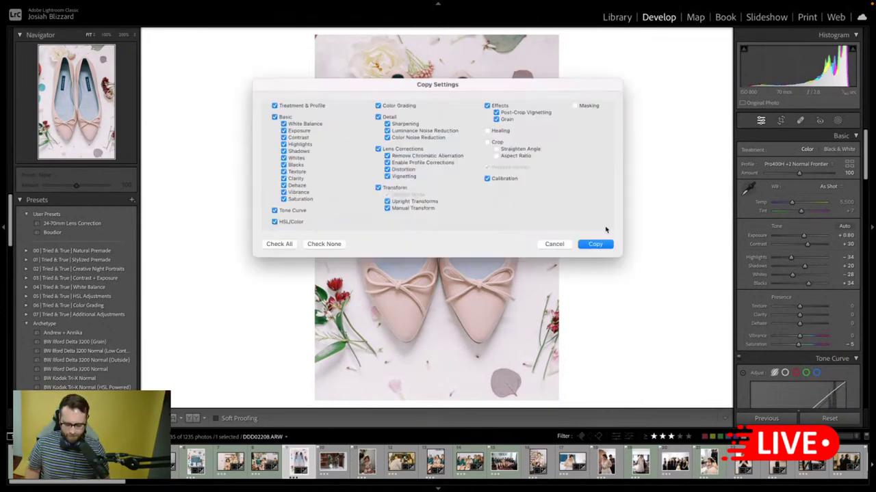
key(Return)
- Paste the copied settings onto the bride and groom glasses photo, and straighten and crop it slightly
key(Right)
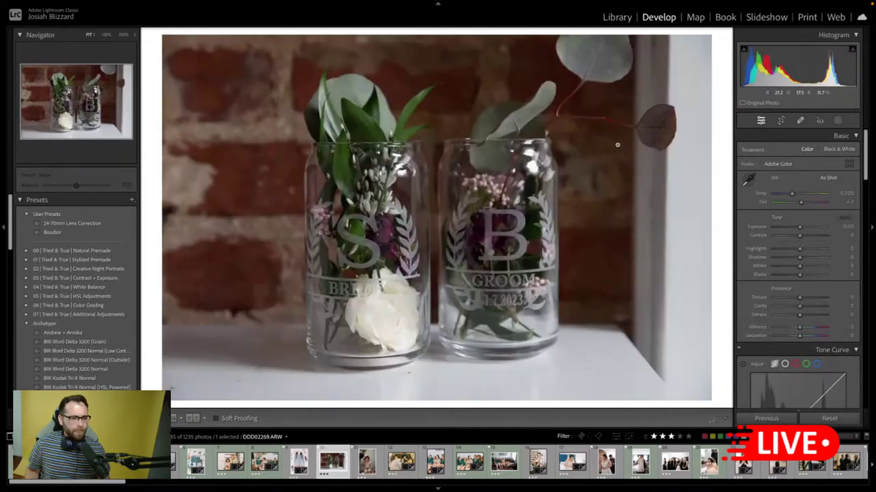
key(ctrl+shift+v)
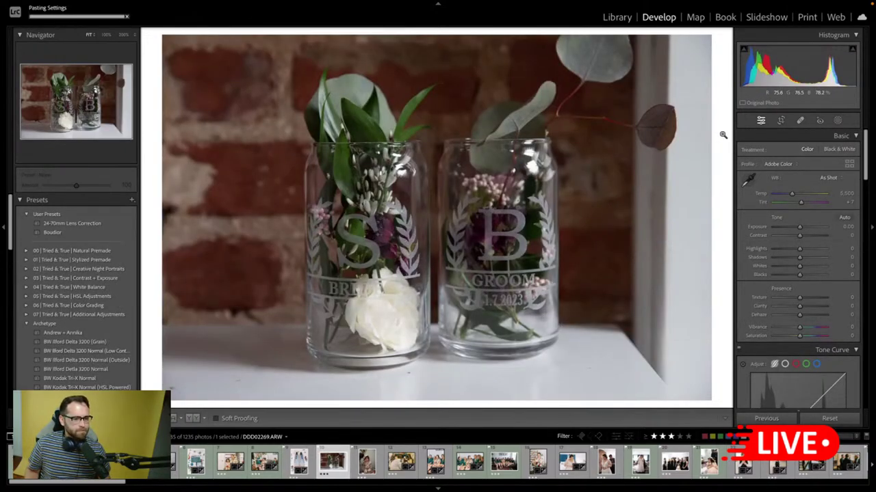
key(r)
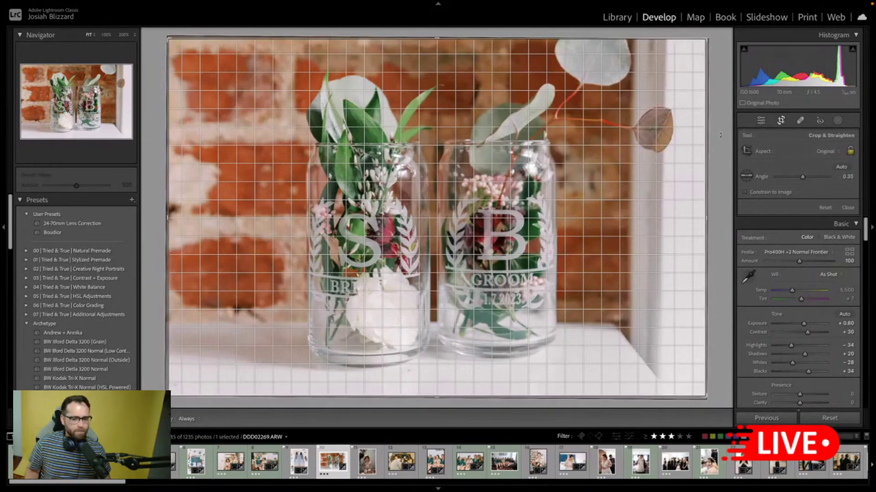
drag(720, 135, 708, 142)
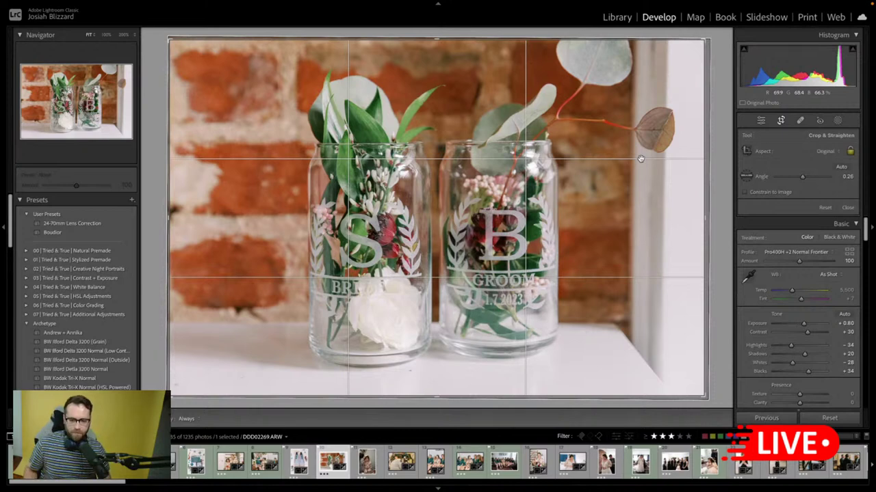
key(Return)
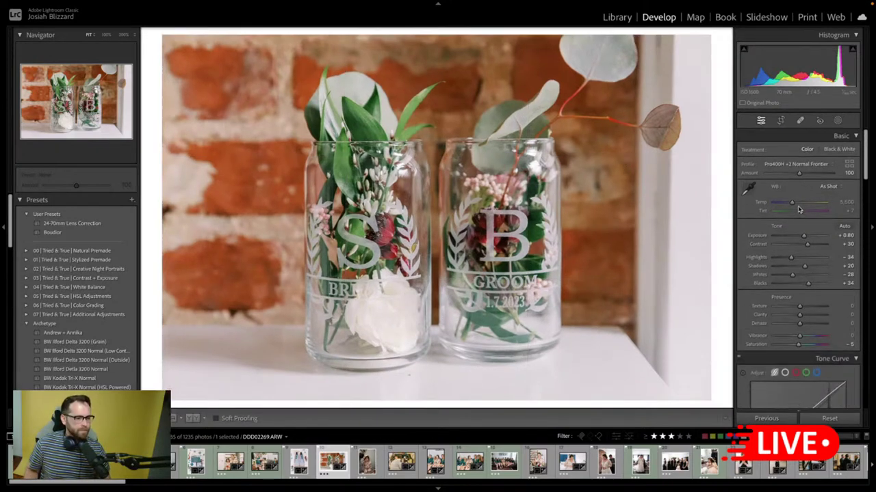
- Apply the copied settings to the girl's makeup photo with a slightly tighter crop, Temp 4,350 and Highlights -19
key(Right)
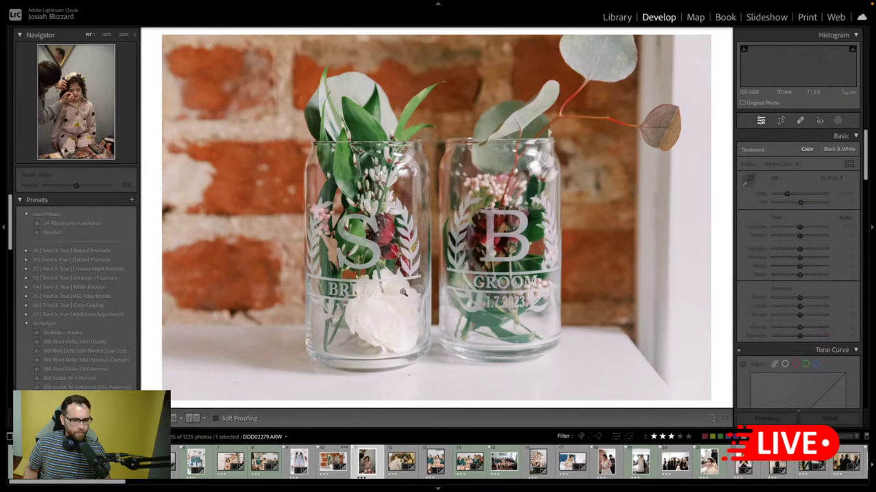
key(ctrl+shift+v)
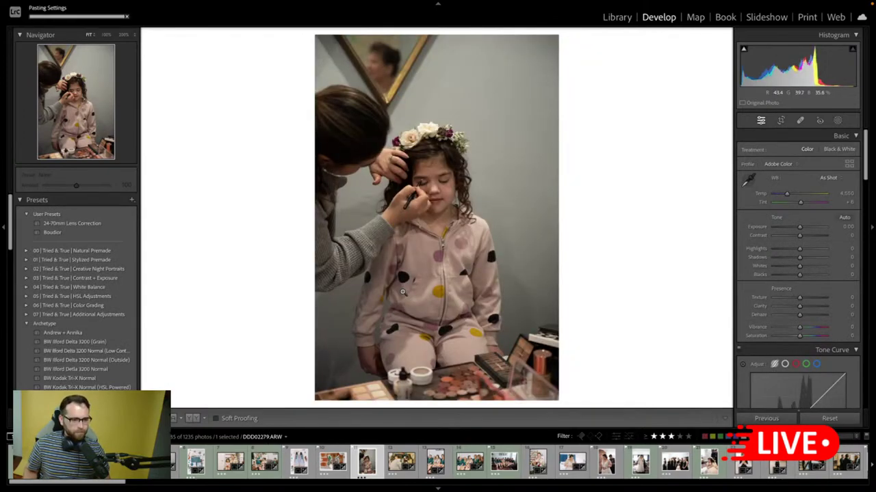
key(r)
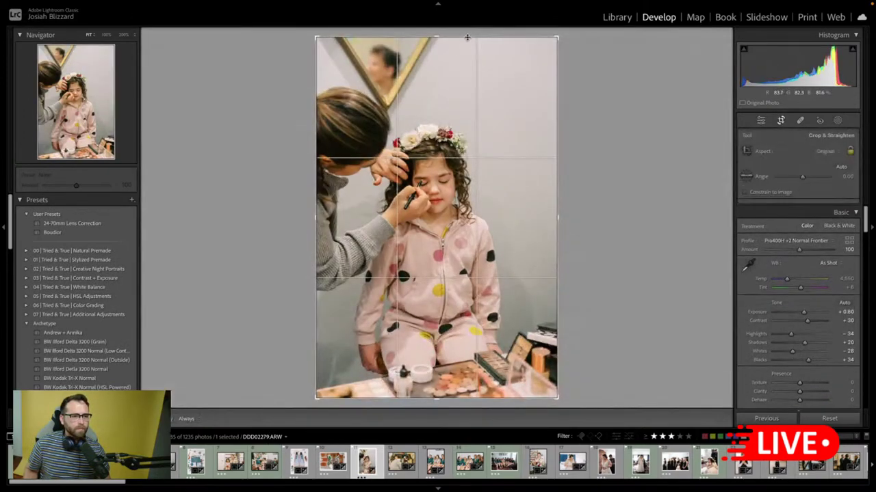
key(r)
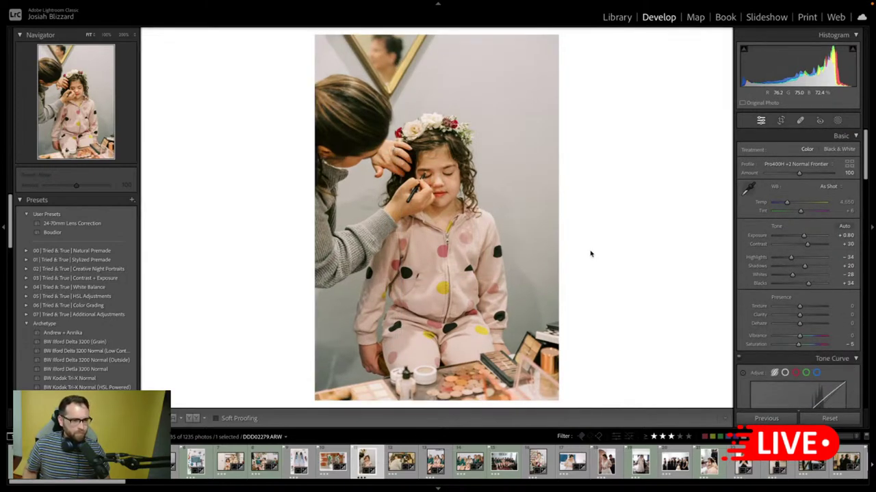
drag(791, 257, 793, 258)
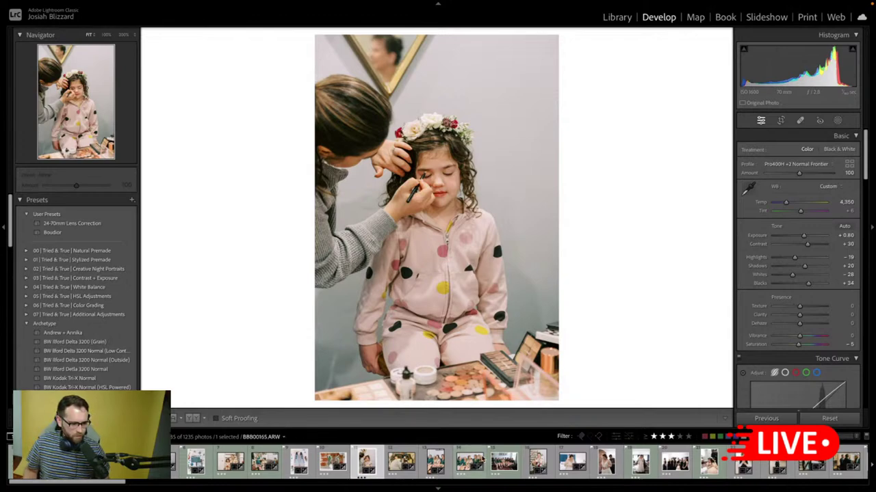
- Copy the develop settings from the close-up bridesmaids photo and paste them onto the wide photo of the group on the couch
click(470, 462)
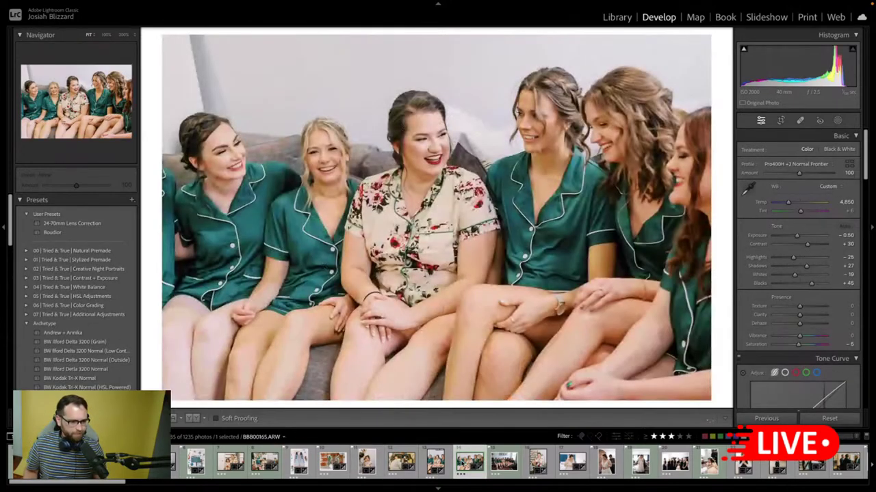
key(ctrl+shift+c)
key(Return)
key(Right)
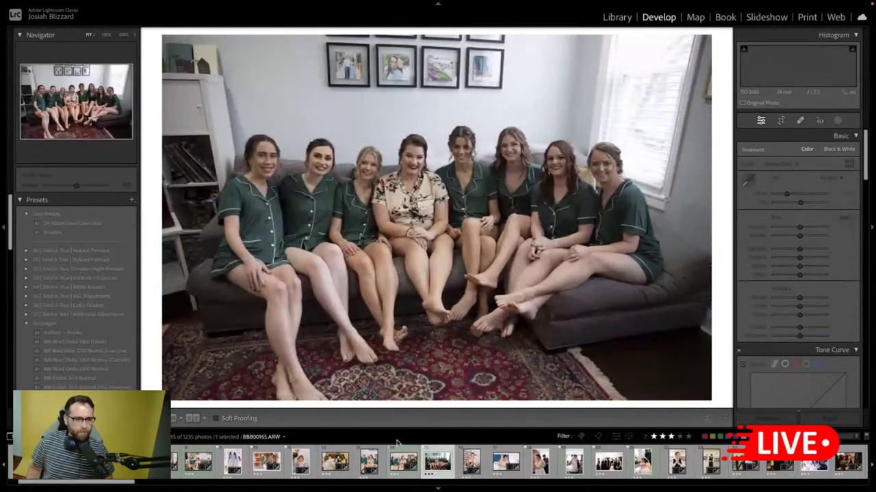
key(ctrl+shift+v)
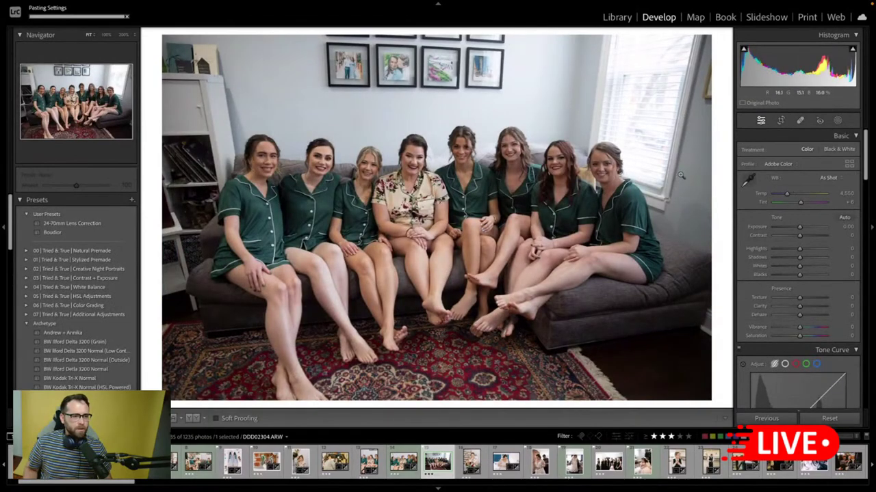
- Straighten the wide couch group photo slightly with the crop tool
key(r)
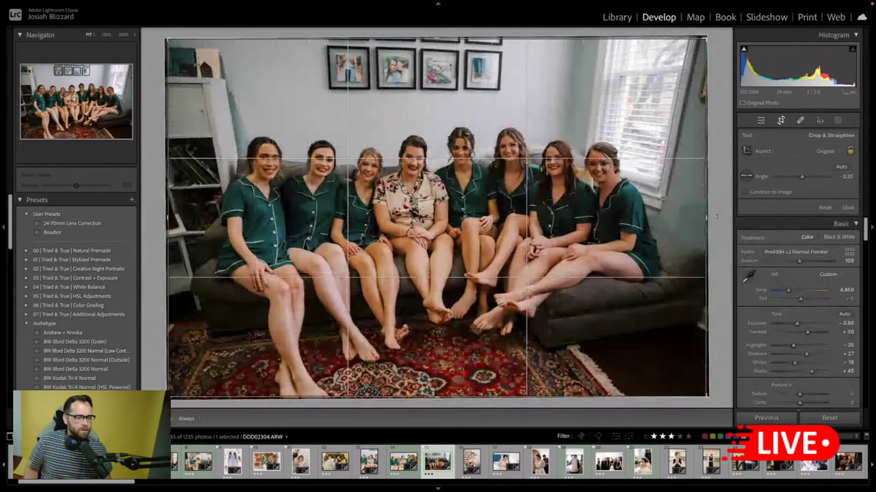
drag(717, 216, 717, 214)
key(Return)
- Brighten the wide couch group photo to an exposure of +0.40
key(equal)
key(equal)
key(equal)
key(equal)
key(equal)
key(equal)
key(equal)
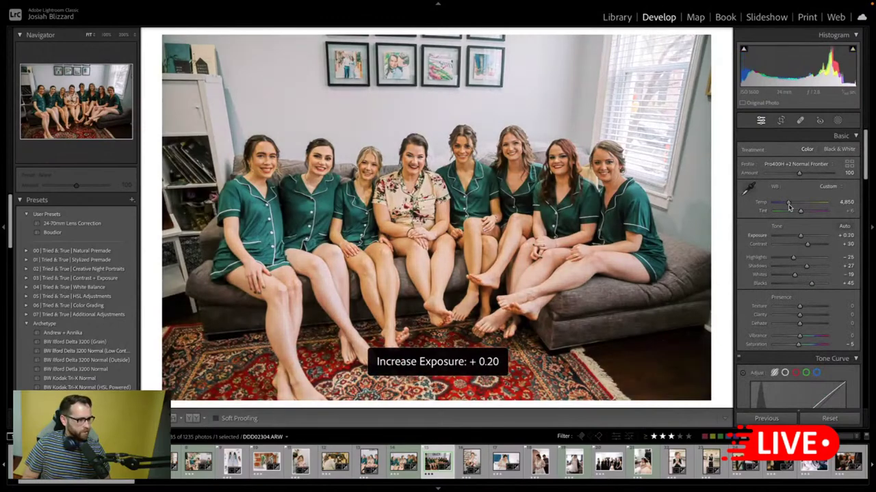
key(=)
key(=)
key(=)
key(minus)
- Fine-tune the couch group photo to Temp 4,341 and Exposure +0.50, and adjust its highlights and shadows
drag(789, 208, 785, 205)
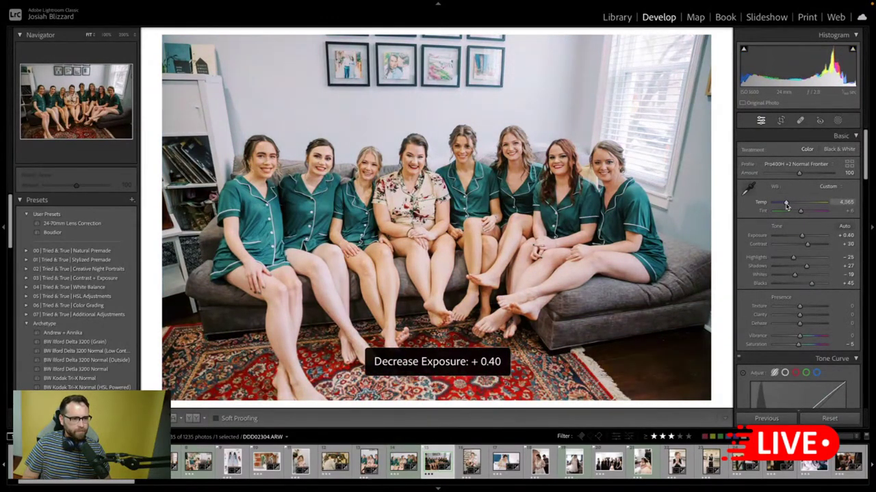
key(equal)
key(equal)
key(minus)
key(minus)
key(=)
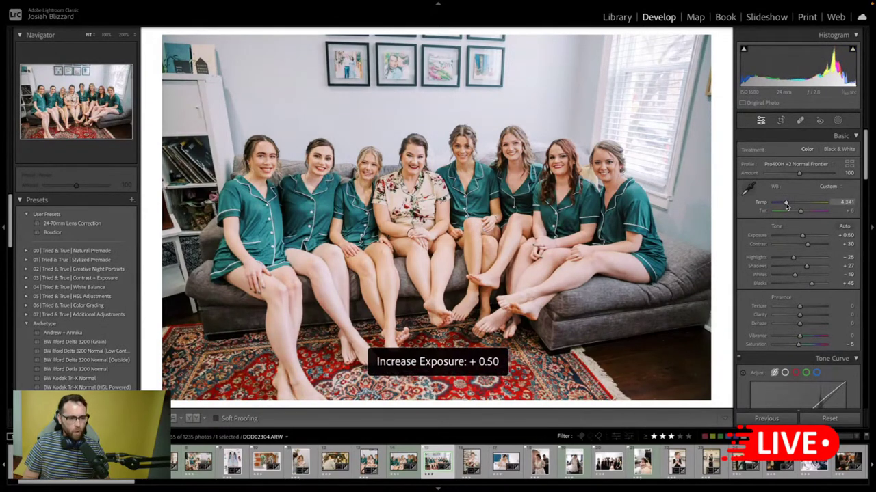
key(minus)
key(=)
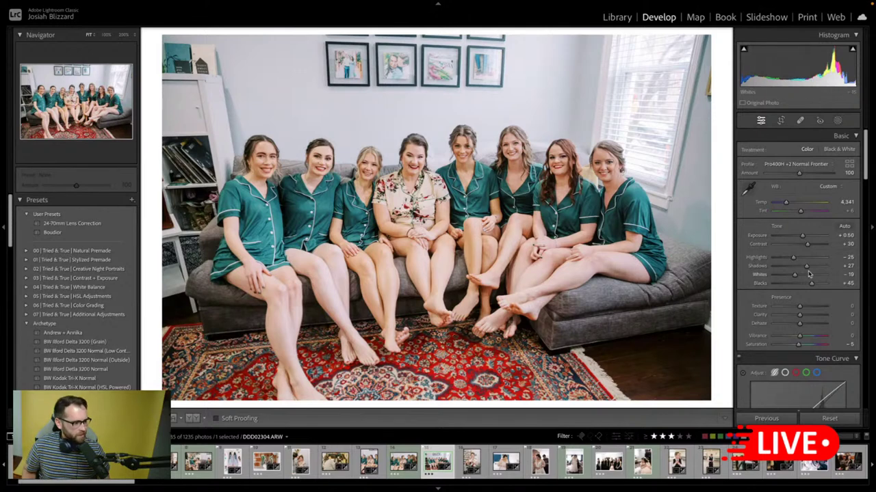
drag(792, 257, 808, 269)
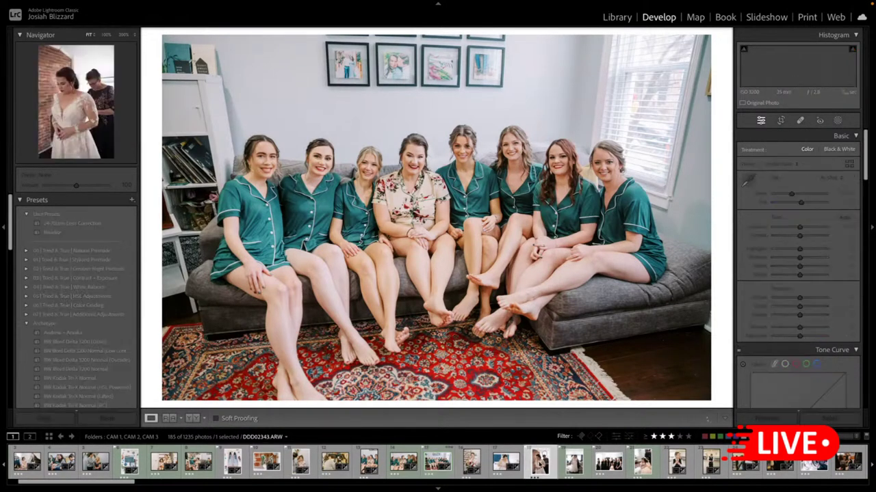
- Copy the develop settings from the edited bride photo in the bedroom and paste them onto the bride photo by the brick wall
click(546, 455)
key(ctrl+shift+c)
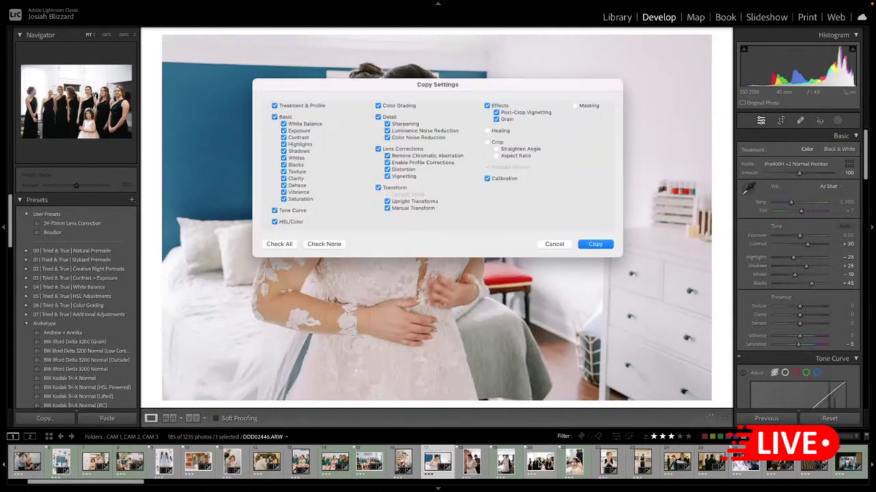
key(Return)
key(Right)
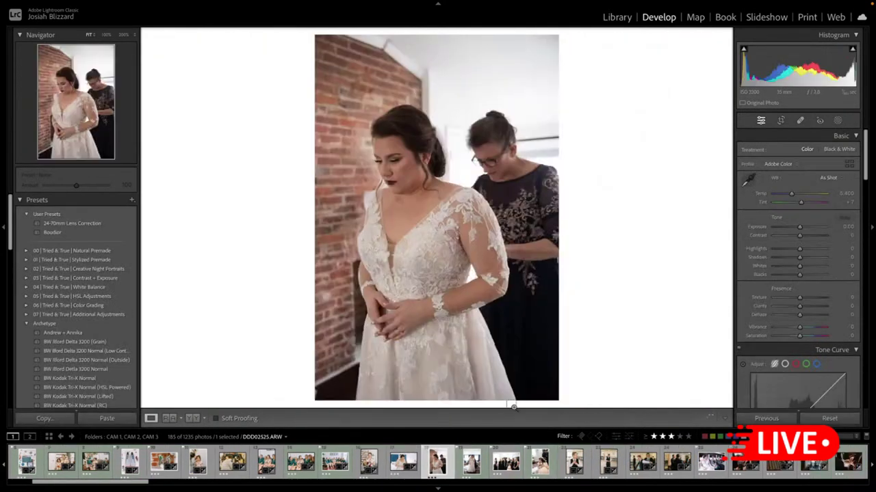
key(ctrl+shift+v)
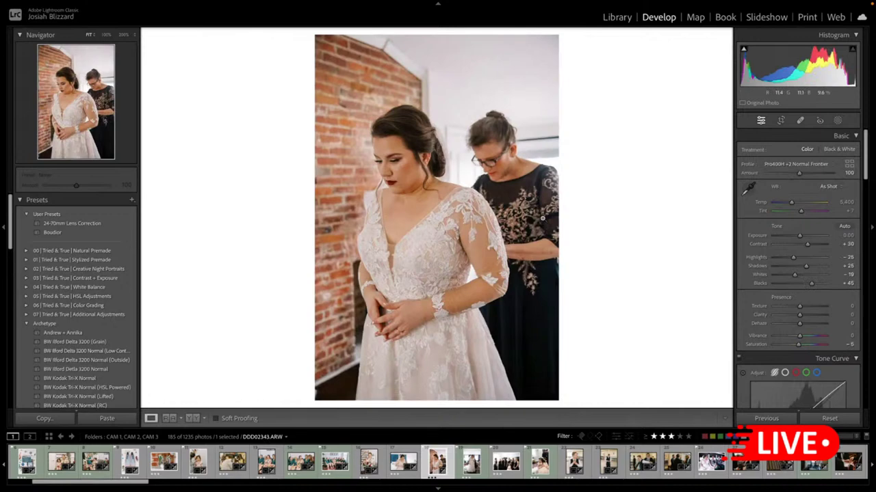
- Apply the 24-70mm Lens Correction preset to the brick-wall bride photo and set Temp to 5,000 and Exposure to +0.30
click(123, 223)
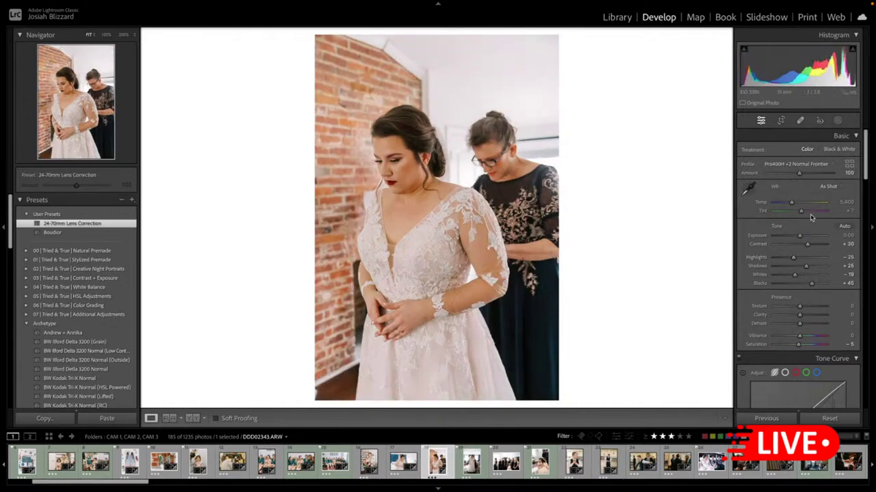
key(Down)
key(Down)
scroll(809, 205, down, 3)
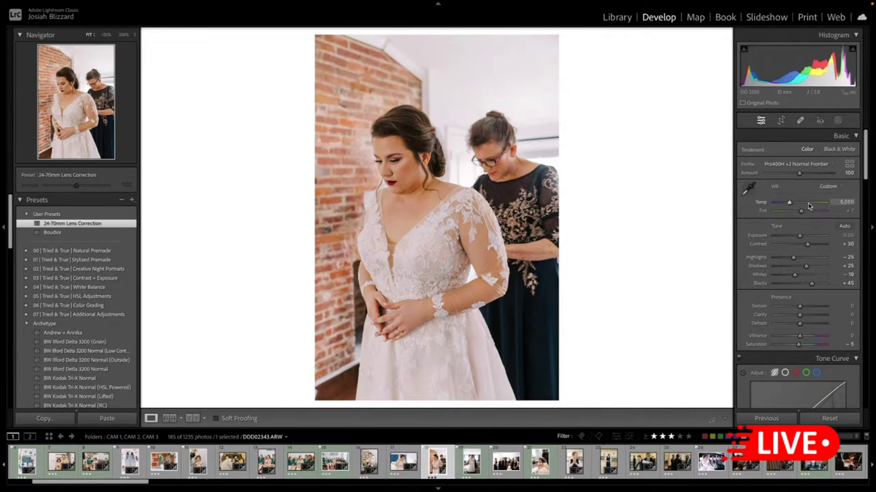
scroll(810, 235, up, 3)
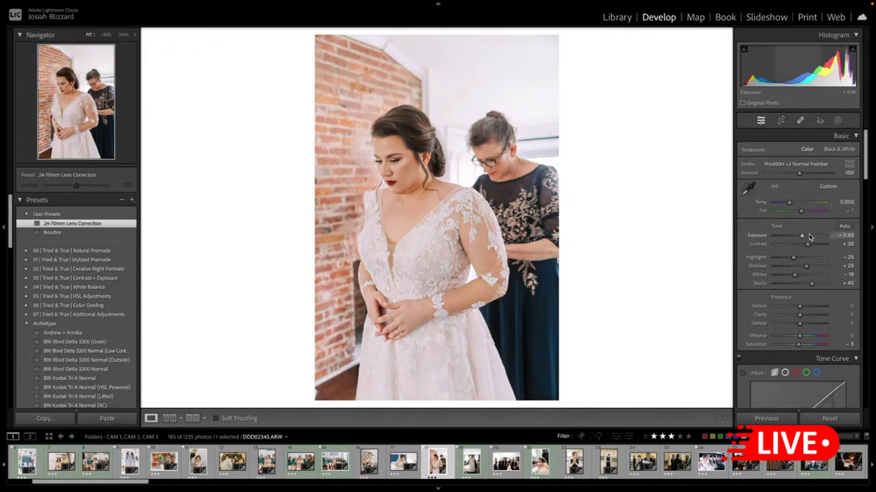
- Copy the brick-wall bride photo's develop settings and go to the next photo, the full-length bride portrait
key(ctrl+shift+c)
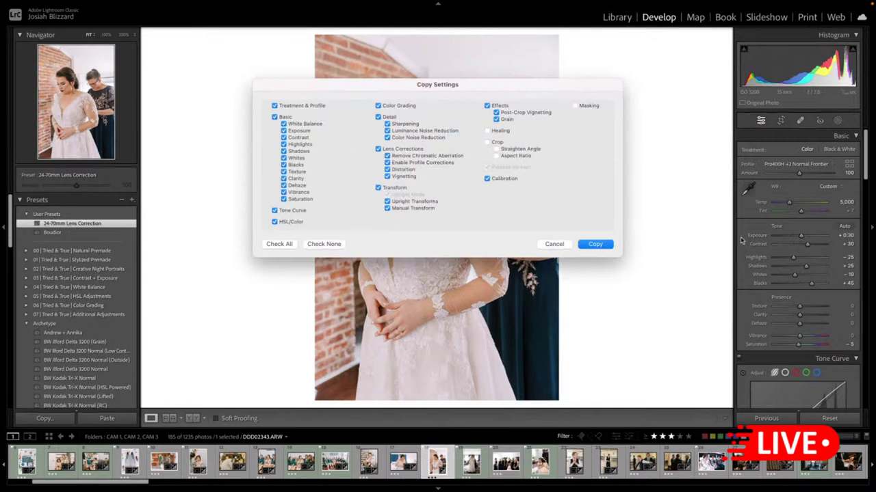
key(Return)
key(Right)
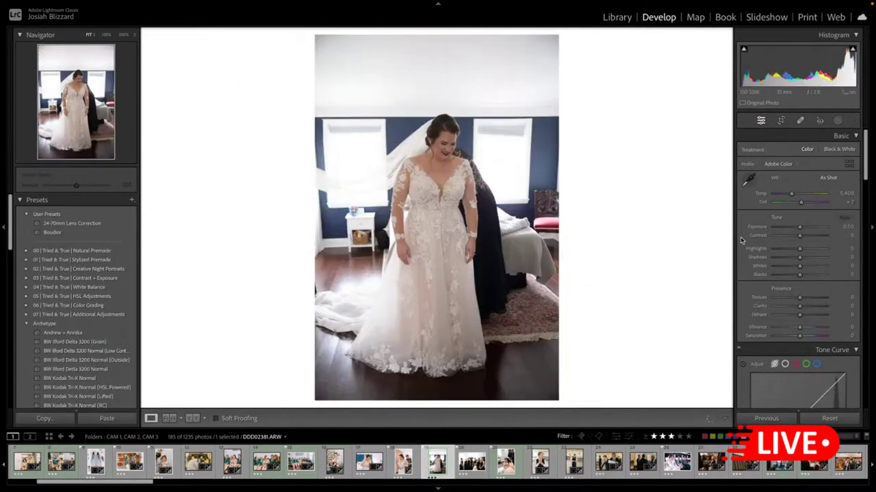
- Paste the copied develop settings onto the full-length bride portrait, straighten it to an angle of 0.46 and reposition it within the crop
key(ctrl+shift+v)
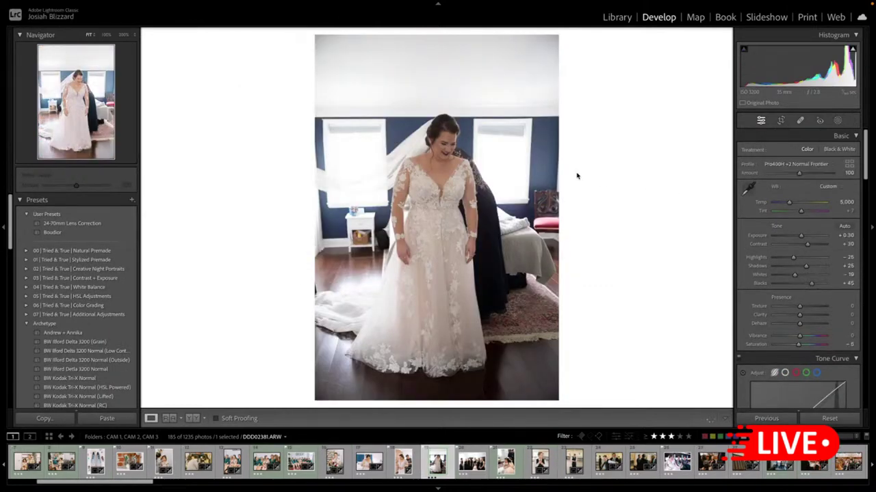
key(r)
drag(578, 153, 578, 154)
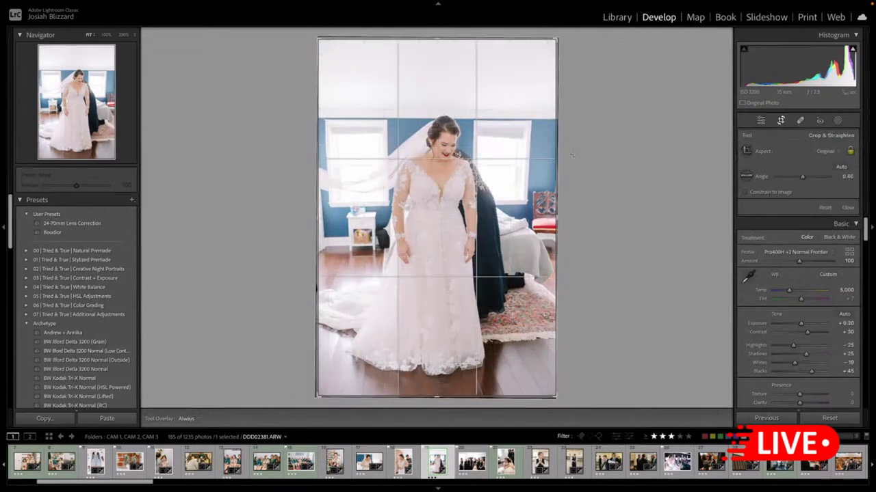
drag(496, 182, 500, 182)
key(r)
- Lower the full-length bride portrait's exposure slightly and set its Noise Reduction Luminance to 21
key(minus)
key(minus)
key(minus)
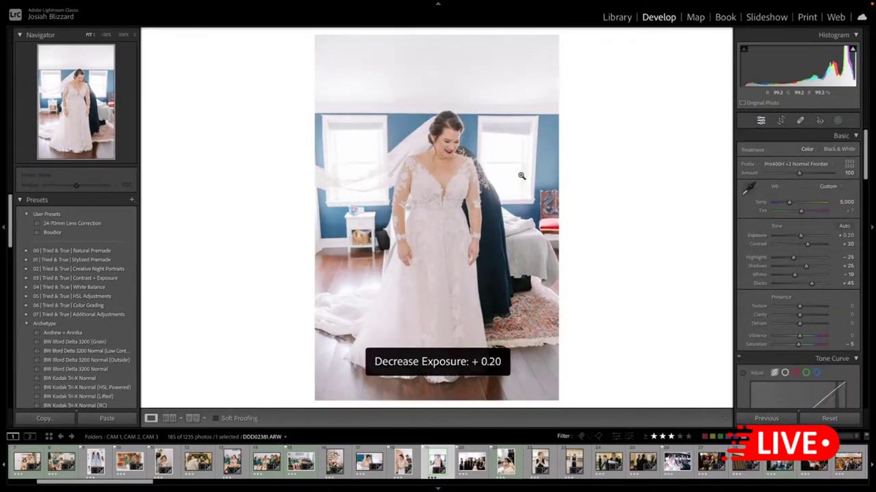
key(equal)
scroll(744, 292, down, 15)
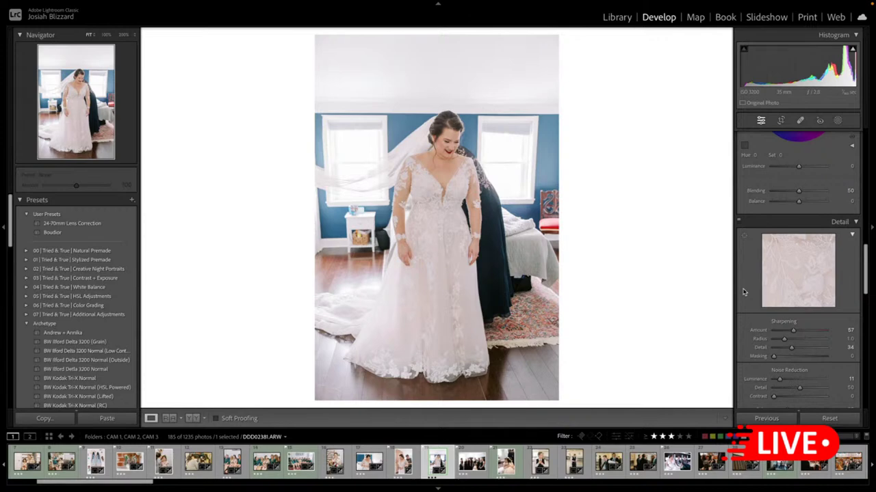
scroll(744, 292, down, 1)
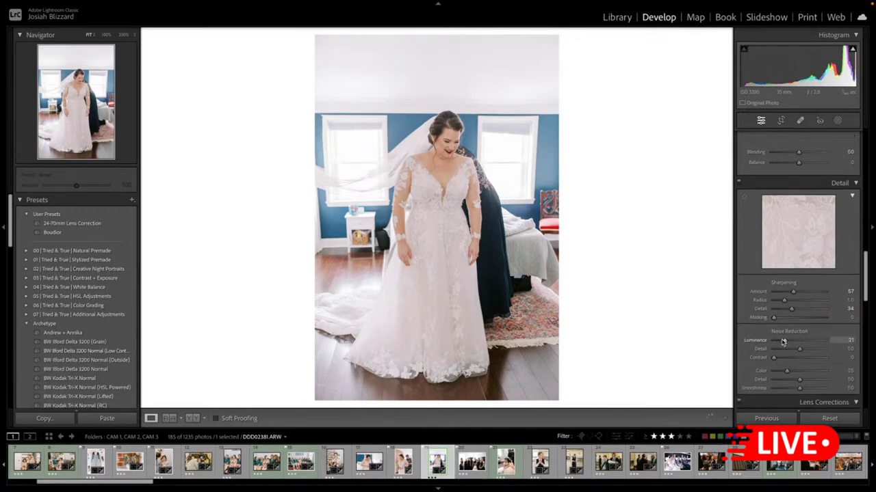
- Paste the copied settings onto the bridesmaids and flower girl photo and set Temp to 4,550, Exposure to 0.00 and Shadows to +20
click(471, 463)
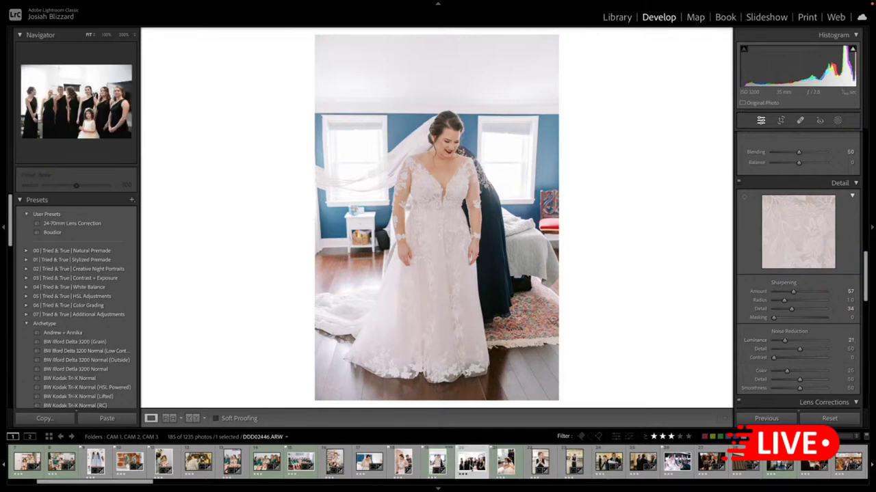
key(ctrl+shift+v)
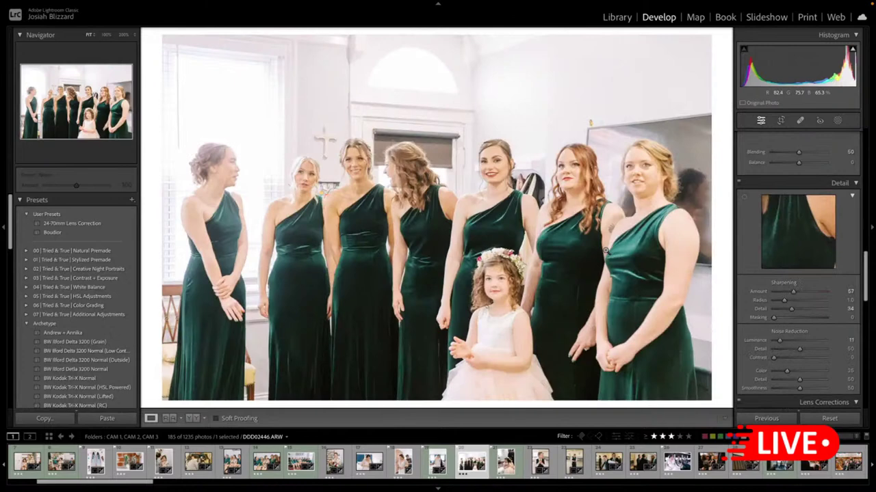
key(minus)
key(minus)
scroll(801, 199, up, 10)
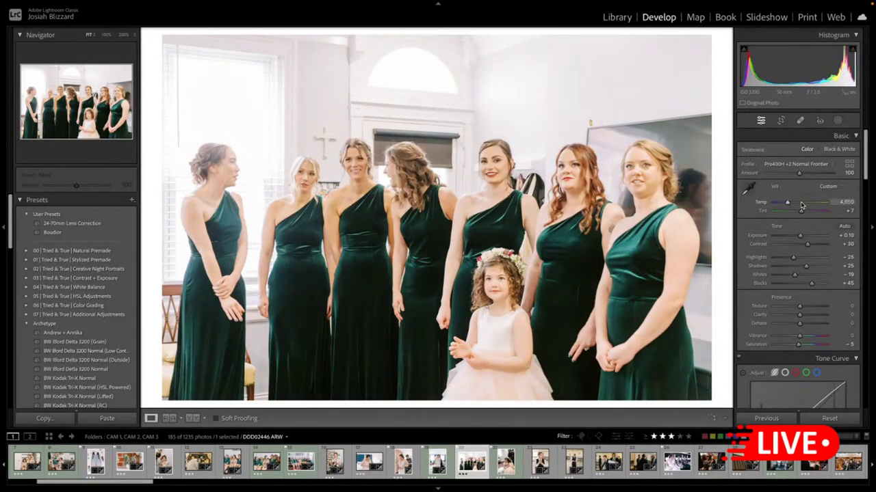
key(minus)
key(minus)
key(equal)
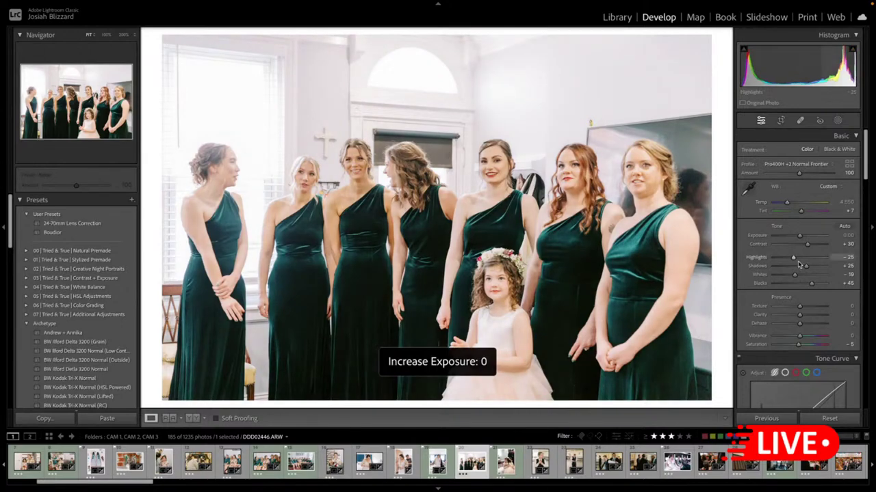
drag(806, 266, 805, 269)
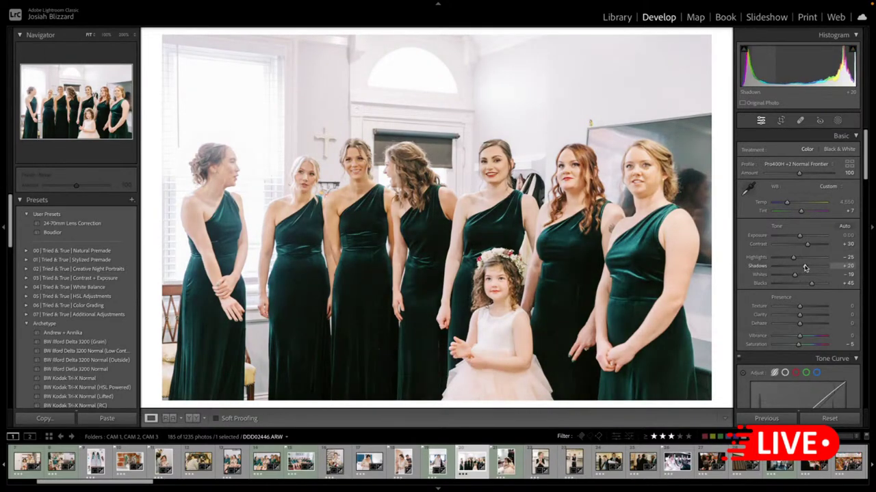
- Paste the copied settings onto the next photo, the bride hugging the flower girl, and set Temp to 4,083
key(Right)
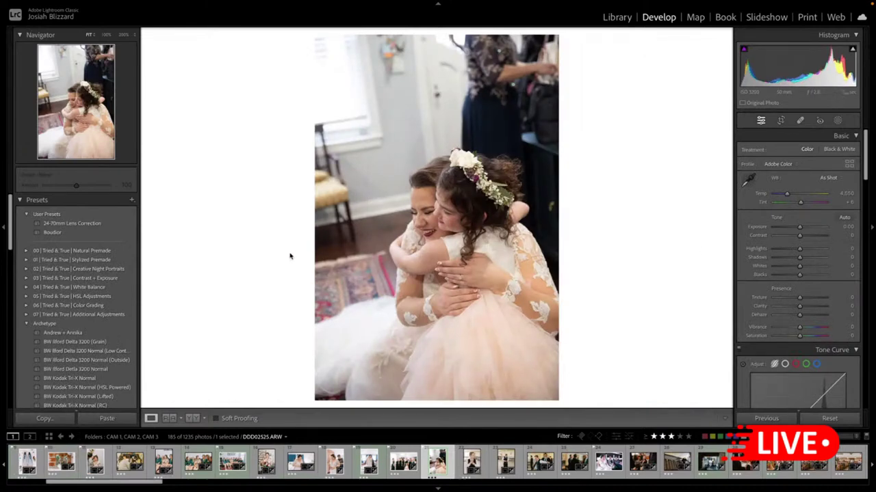
key(ctrl+shift+v)
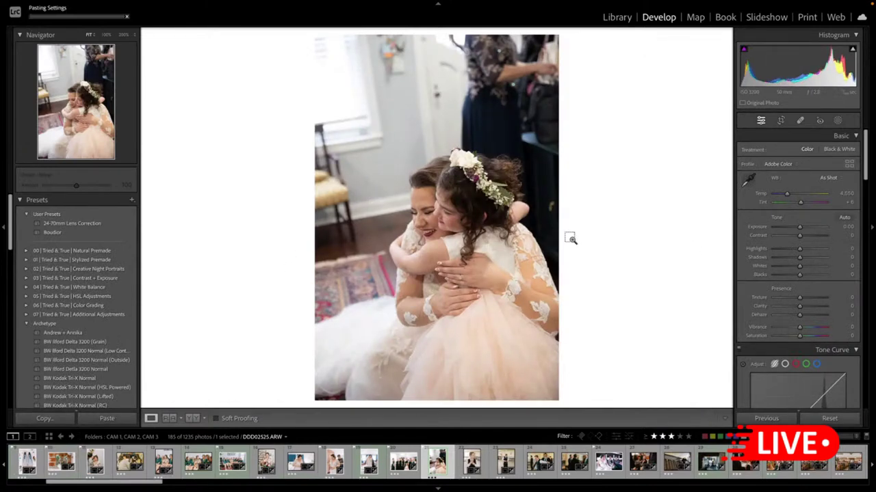
click(782, 204)
drag(784, 207, 786, 207)
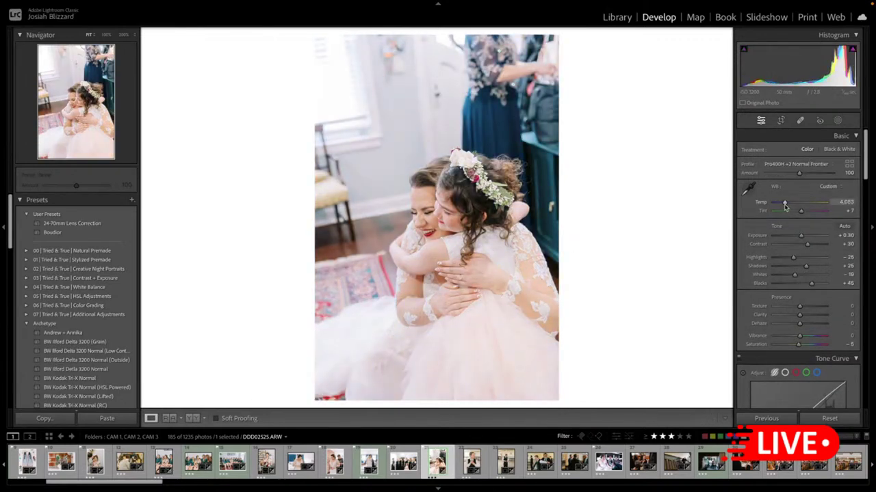
- Set the hug photo's Exposure to -0.10, Highlights to -38 and Shadows to +22
key(minus)
key(minus)
key(minus)
key(minus)
key(minus)
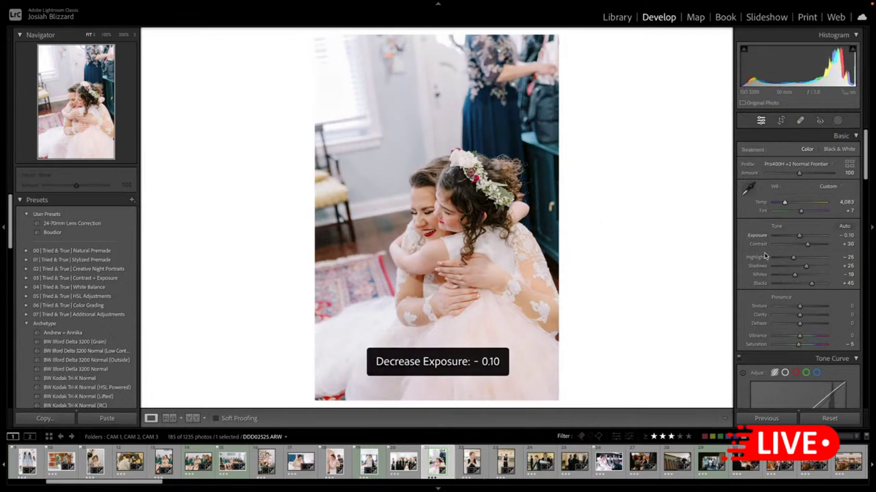
key(equal)
drag(793, 259, 806, 268)
- Crop the hug photo tighter around the bride and flower girl
key(r)
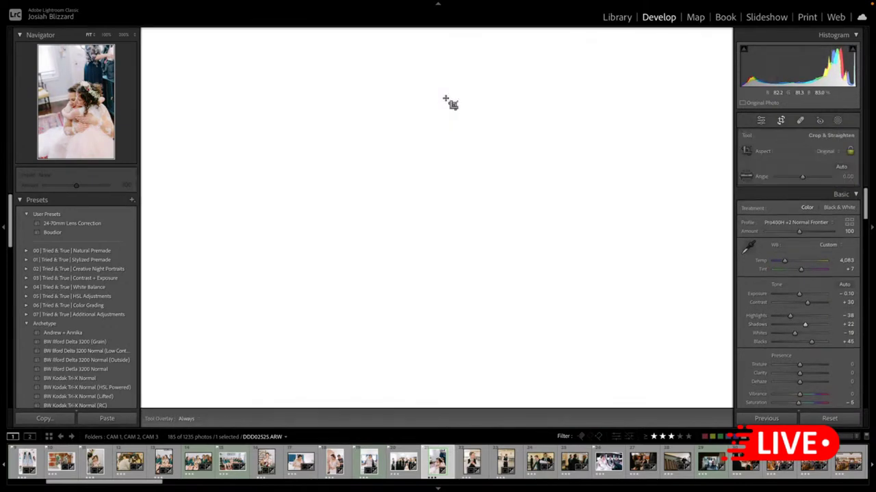
drag(320, 40, 334, 62)
drag(423, 190, 428, 190)
key(Return)
- Open the photo of the bride seated with two women in the party bus and apply the Cloudy Day 400H preset
key(Right)
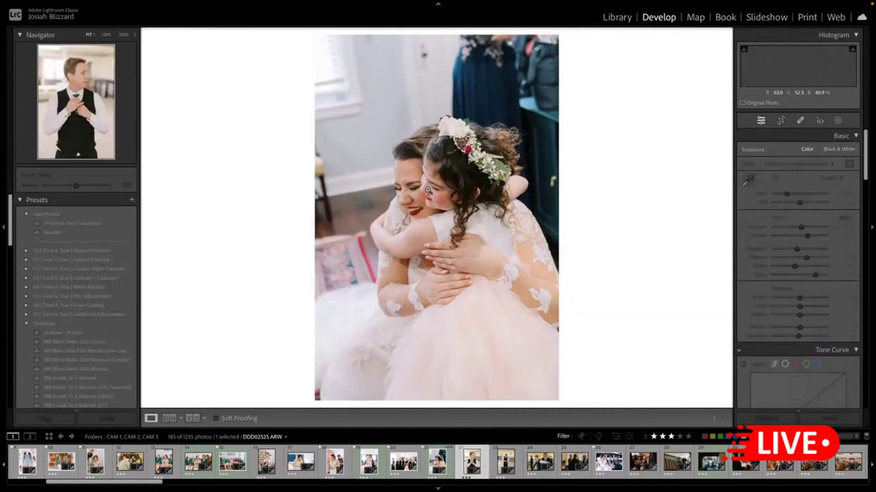
click(573, 473)
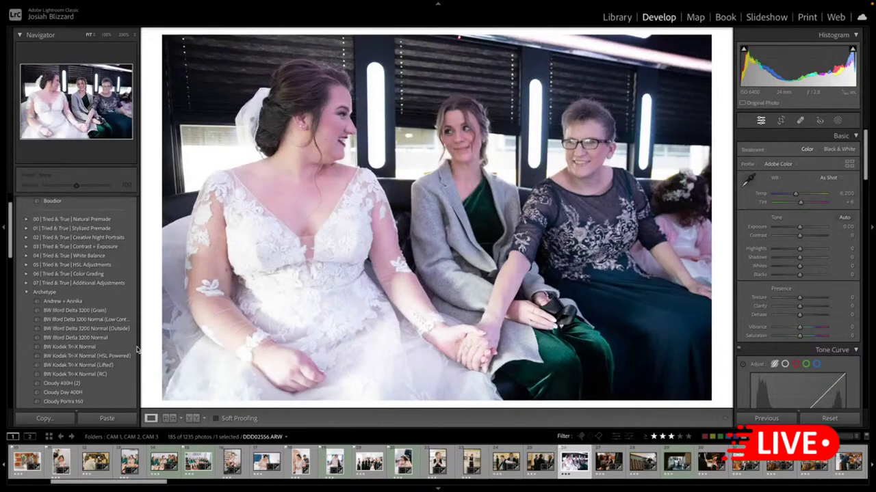
scroll(131, 335, down, 5)
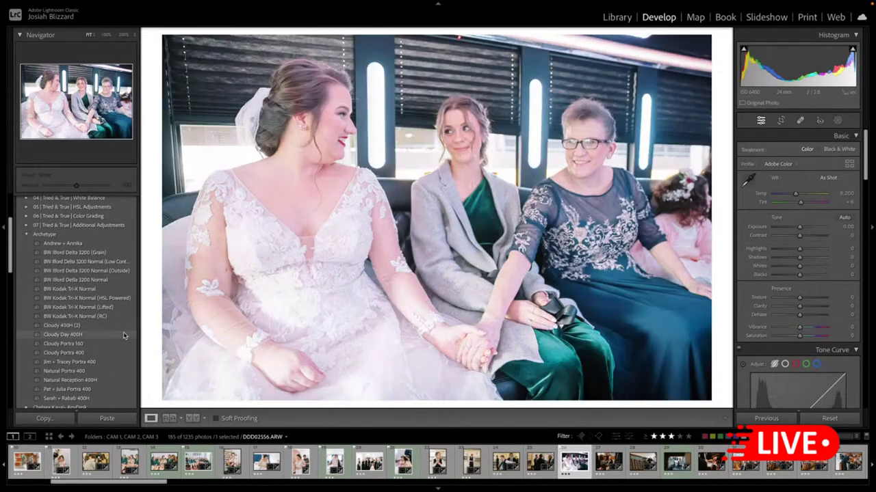
click(123, 335)
- Set the party bus photo's Exposure to -0.50 and Temp to 6,600
key(minus)
key(minus)
key(minus)
key(minus)
key(minus)
key(minus)
key(minus)
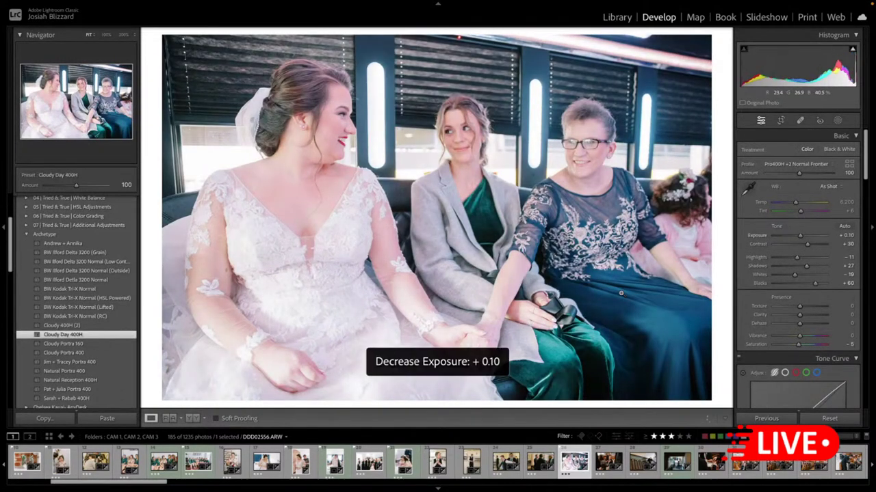
click(798, 205)
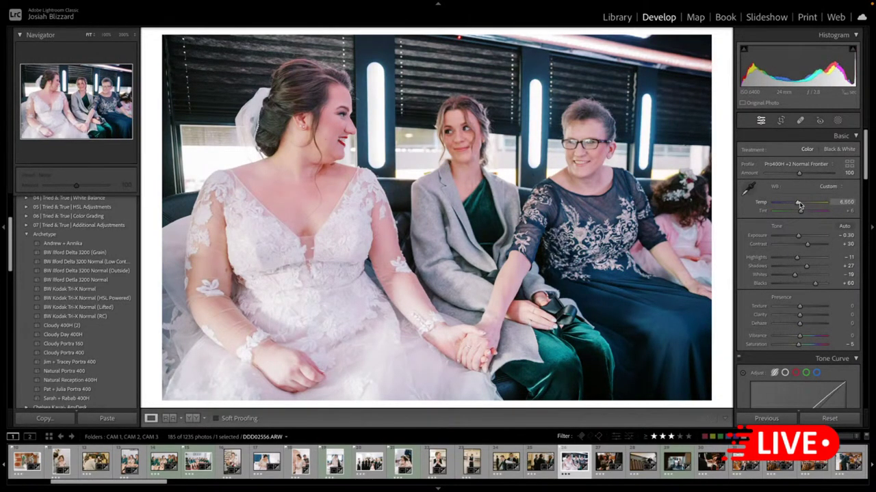
key(minus)
key(minus)
key(minus)
key(equal)
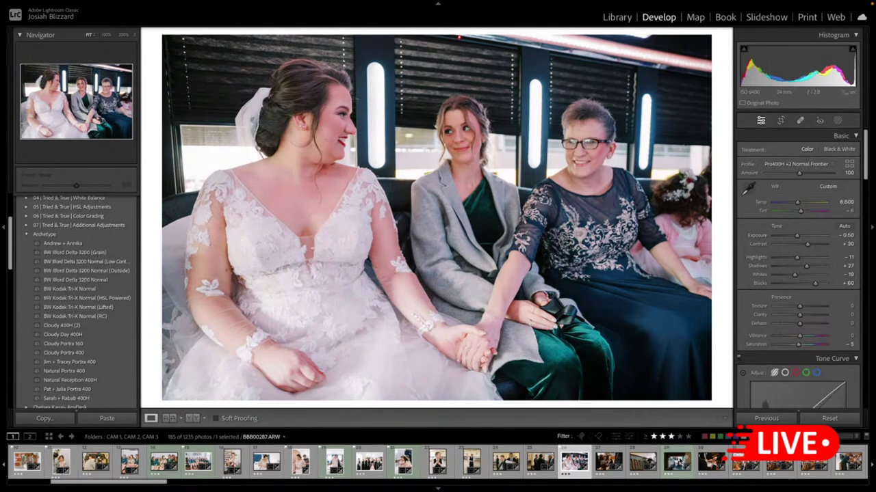
- Open the photo of the children walking into the church and apply the Cloudy Day 400H preset
scroll(649, 469, down, 5)
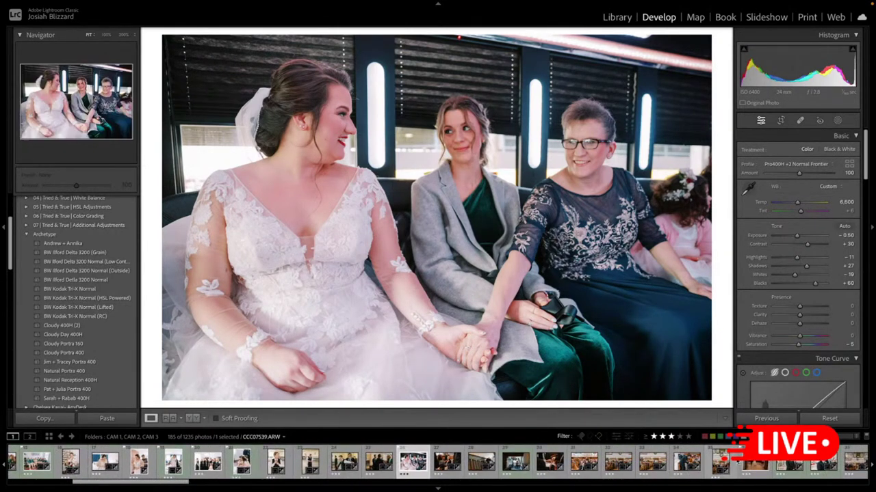
scroll(722, 464, down, 3)
click(647, 465)
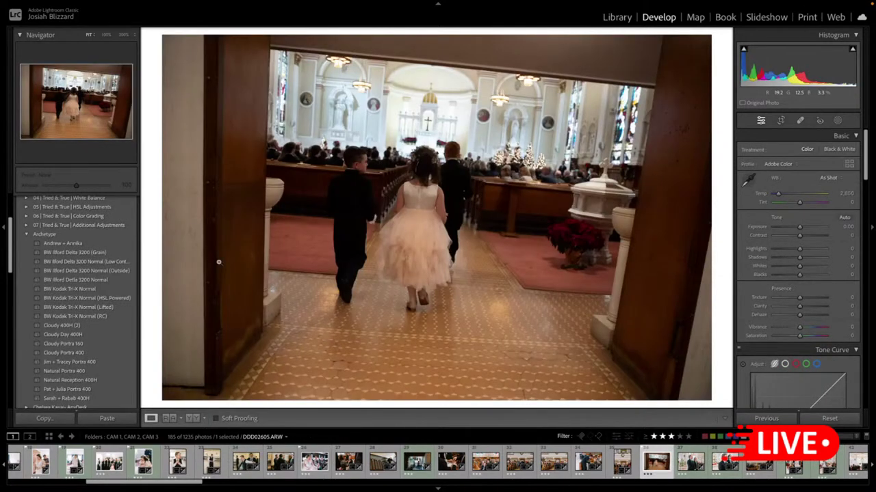
click(115, 335)
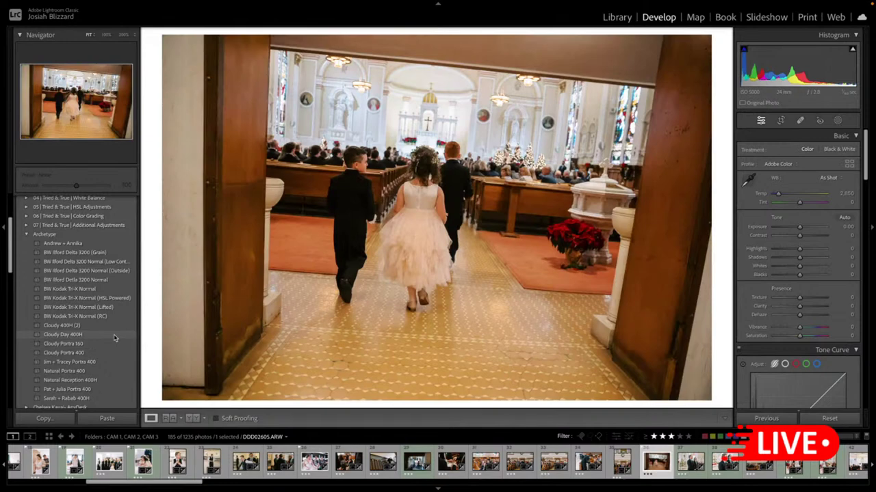
- Straighten and crop the church entrance photo at an angle of -4.34, and set Temp to 2,700 and Highlights to -10
key(r)
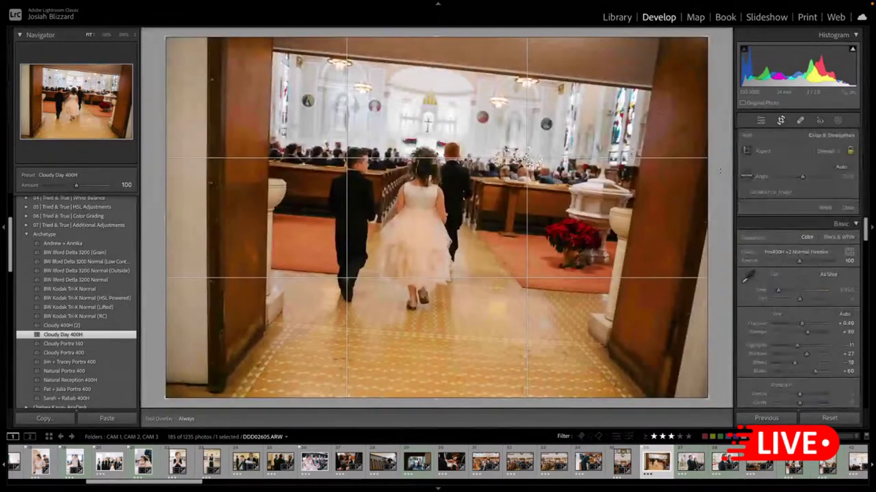
drag(722, 175, 664, 188)
mouse_move(535, 257)
mouse_down()
mouse_move(517, 255)
mouse_move(513, 275)
mouse_move(532, 272)
mouse_up()
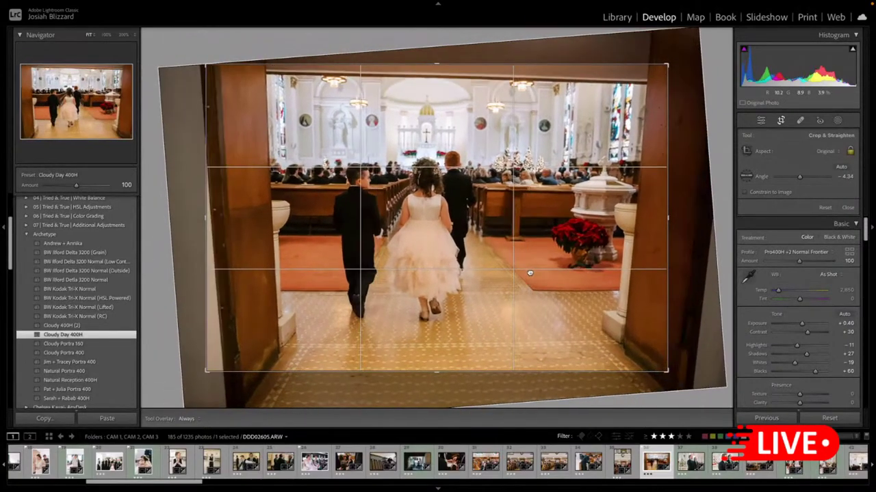
key(Return)
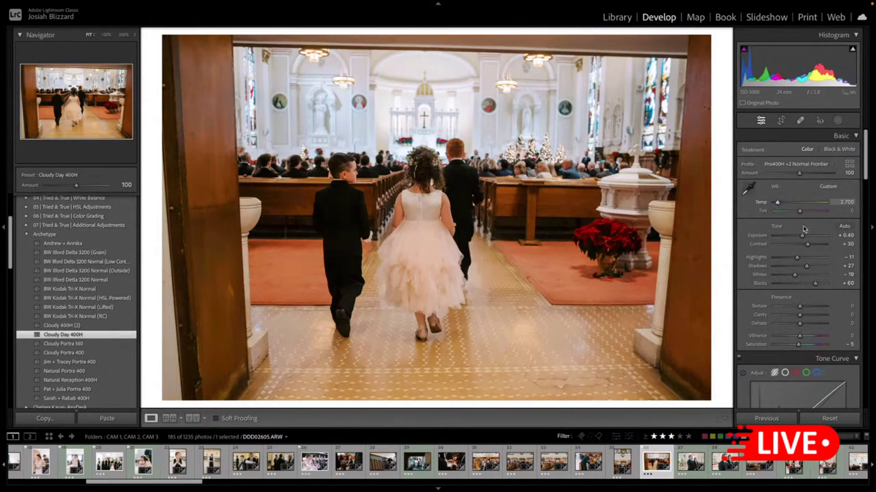
drag(796, 257, 797, 259)
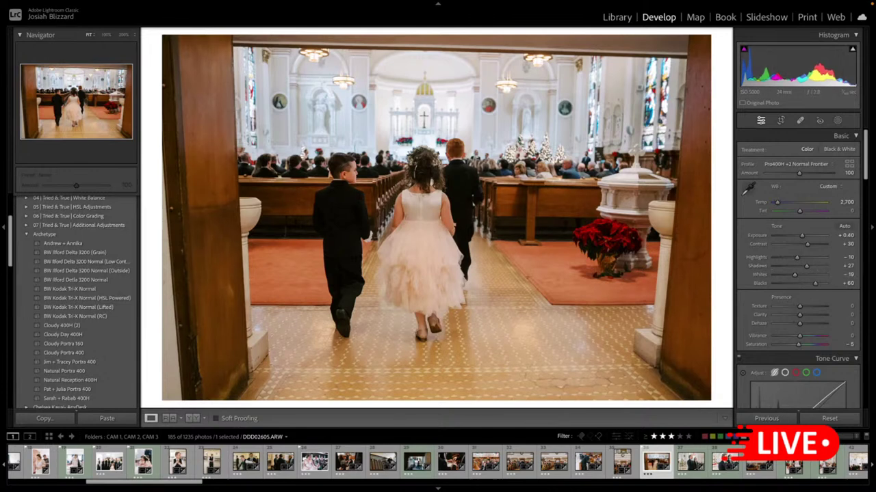
- Copy the develop settings from the photo of the couple seated at the altar and paste them onto the preceding priest photo
scroll(627, 465, down, 4)
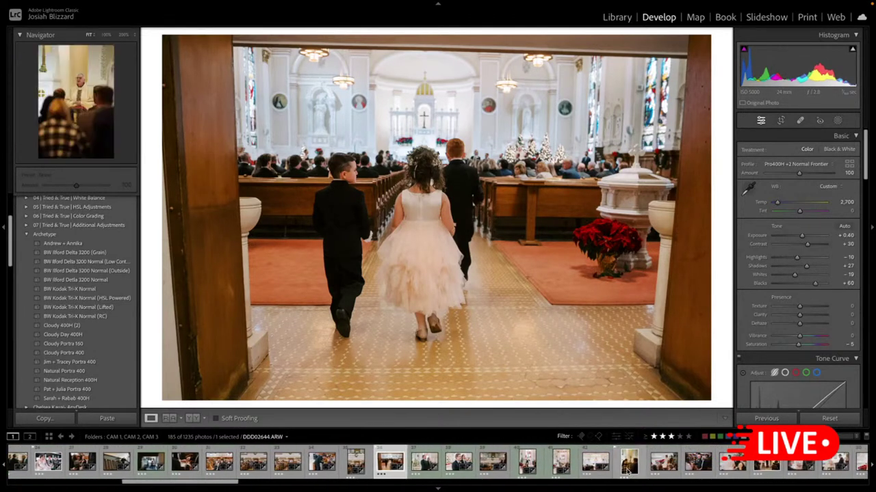
click(628, 465)
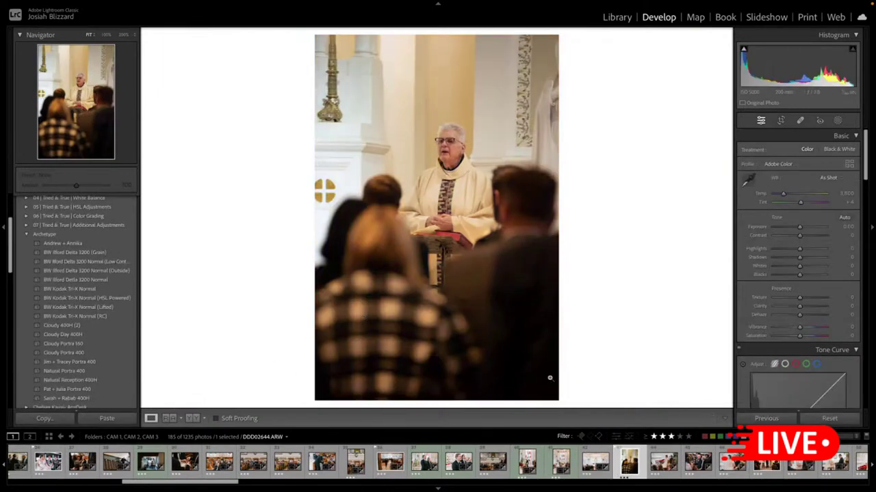
click(660, 464)
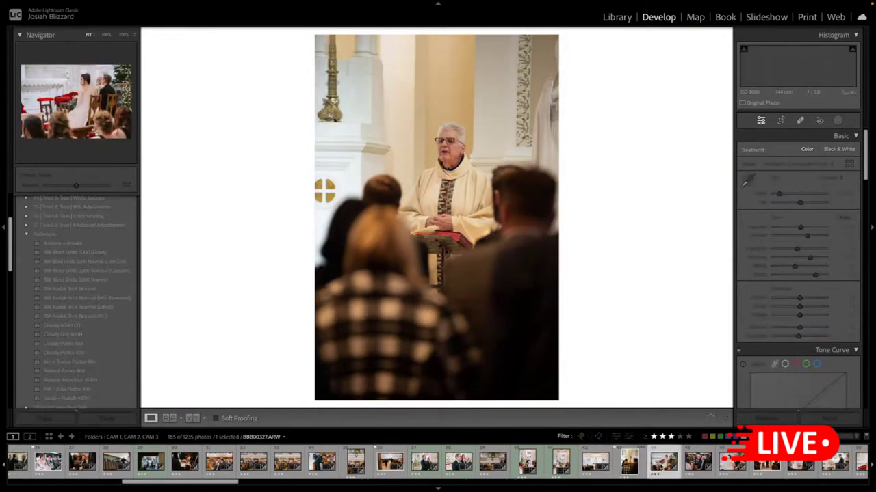
key(ctrl+shift+c)
key(Return)
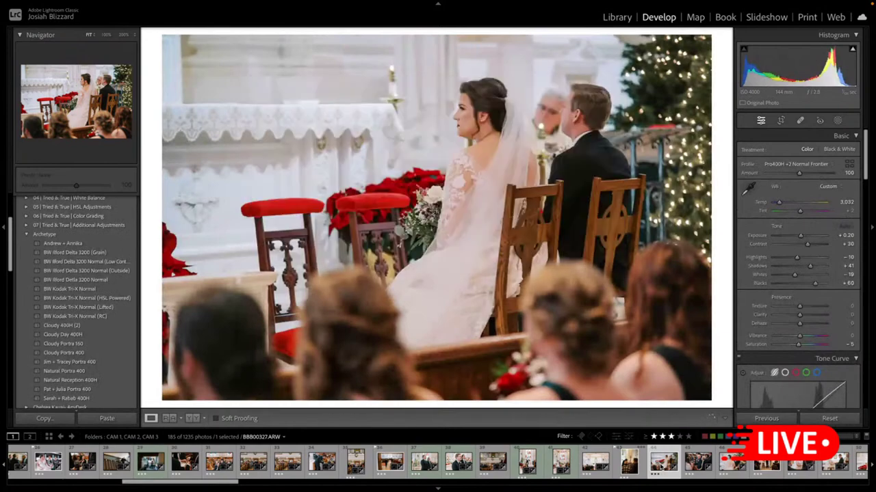
key(Left)
key(ctrl+shift+v)
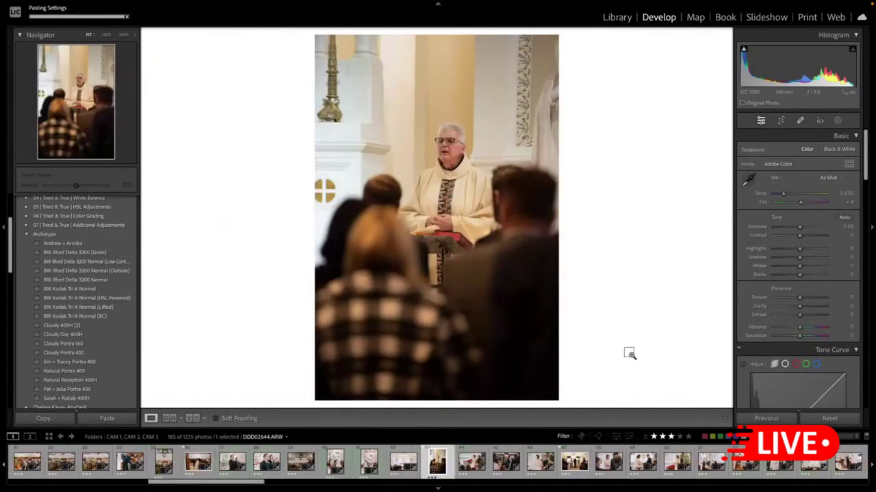
- Set the priest photo's Exposure to +0.30 and Temp to 3,232, and crop it slightly tighter with the priest near the centre
key(equal)
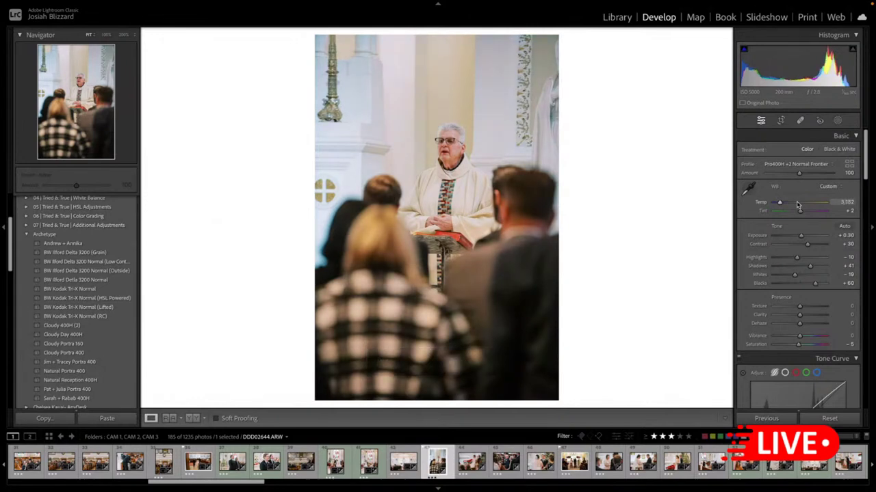
key(r)
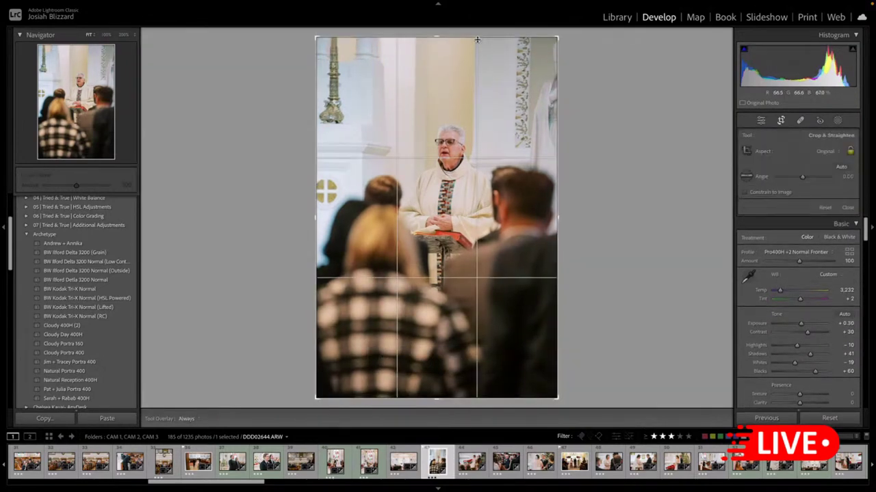
drag(478, 36, 478, 47)
key(Return)
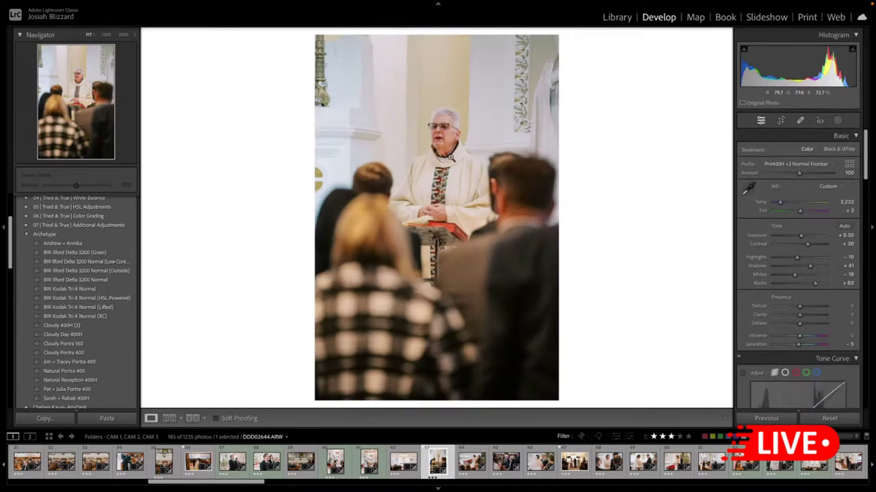
key(r)
drag(450, 157, 455, 157)
key(Return)
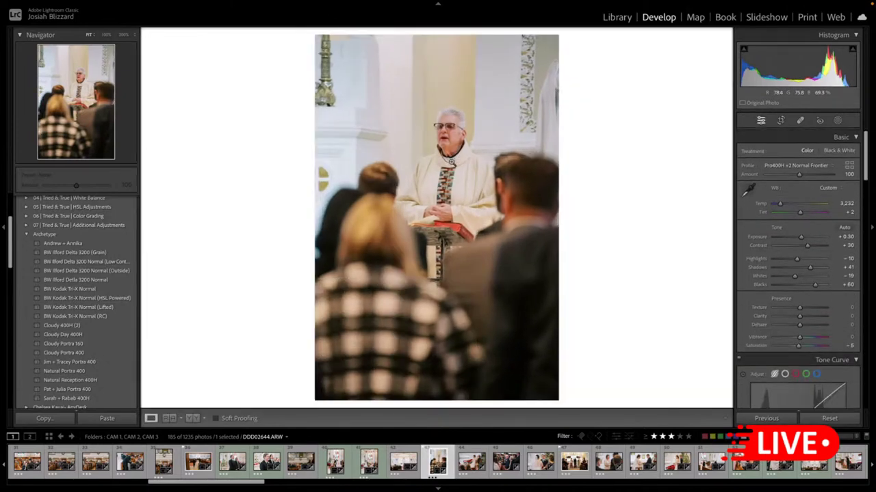
- Fine-tune the priest photo's tone, keeping Exposure at +0.30 and setting Shadows to +46
key(equal)
key(minus)
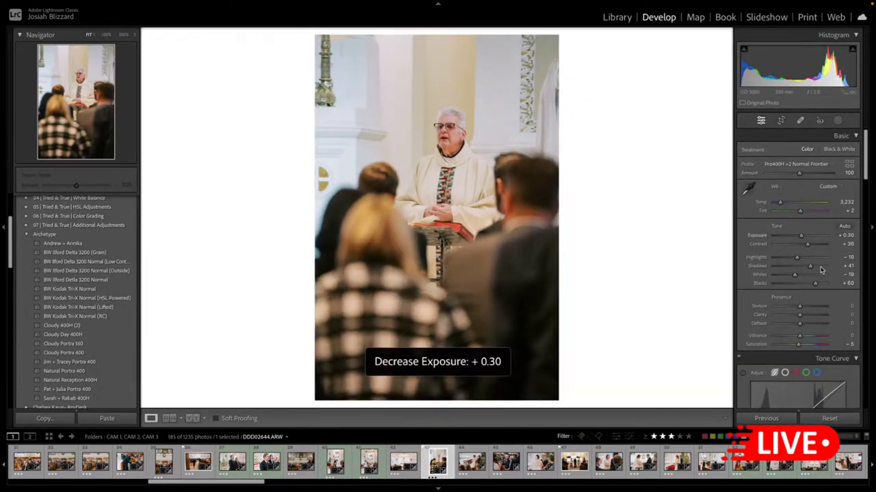
drag(810, 266, 813, 266)
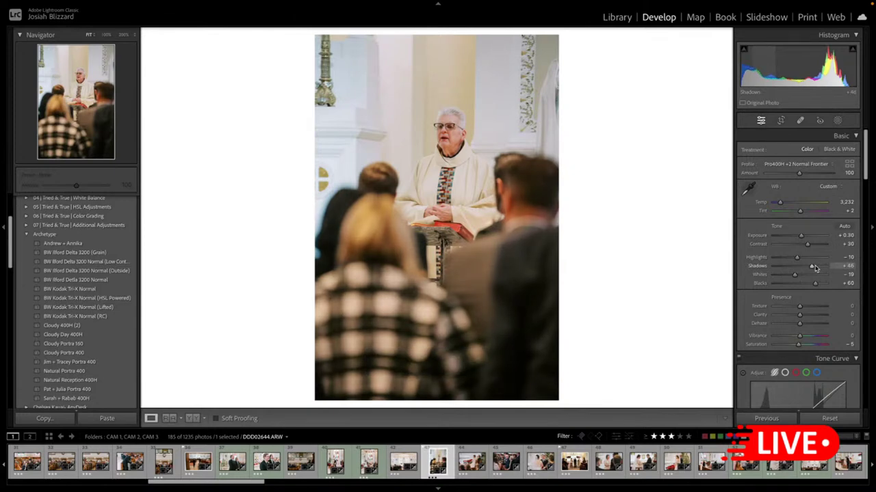
- Copy the priest photo's develop settings and paste them onto the wide photo of the couple standing at the altar
key(Right)
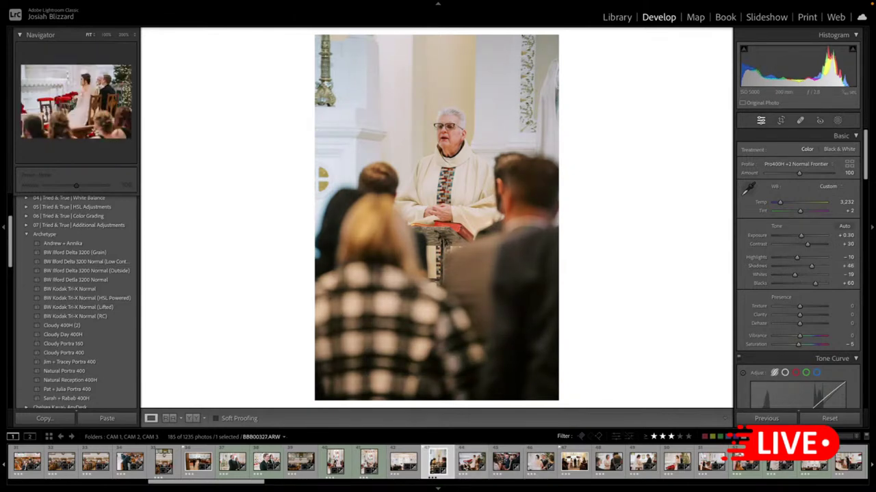
key(Right)
key(Right)
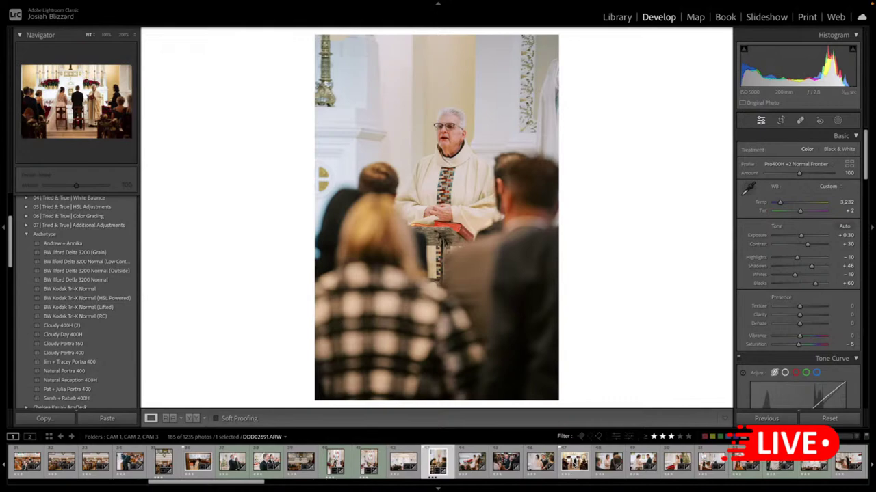
key(ctrl+shift+c)
key(Return)
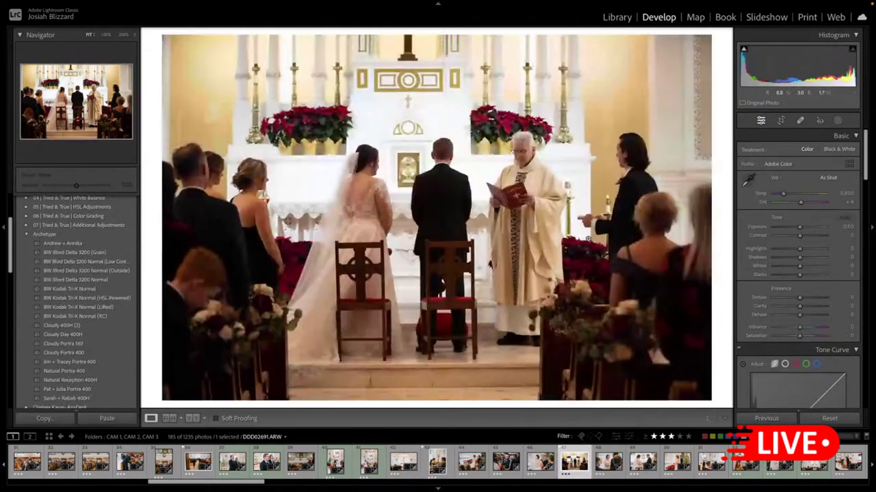
key(ctrl+shift+v)
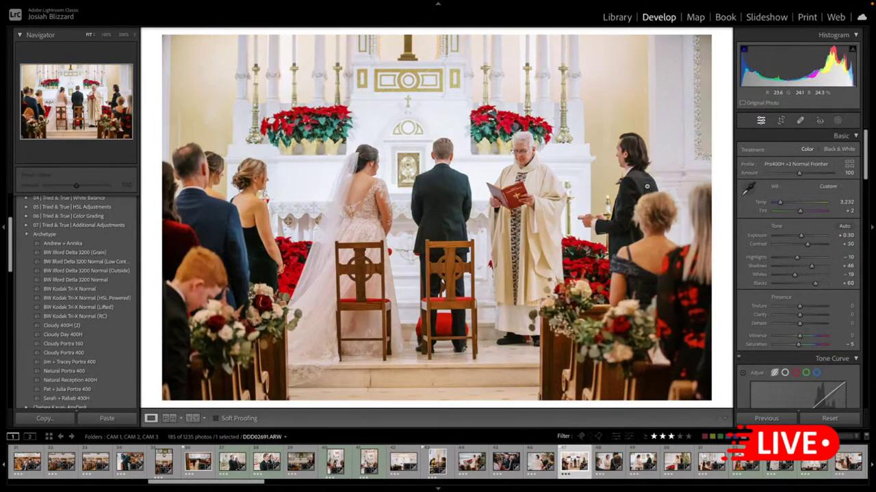
- Straighten the wide altar photo, crop it slightly tighter, and set Temp to 3,132
key(r)
mouse_move(713, 164)
mouse_down()
mouse_move(695, 172)
mouse_move(708, 174)
mouse_up()
key(r)
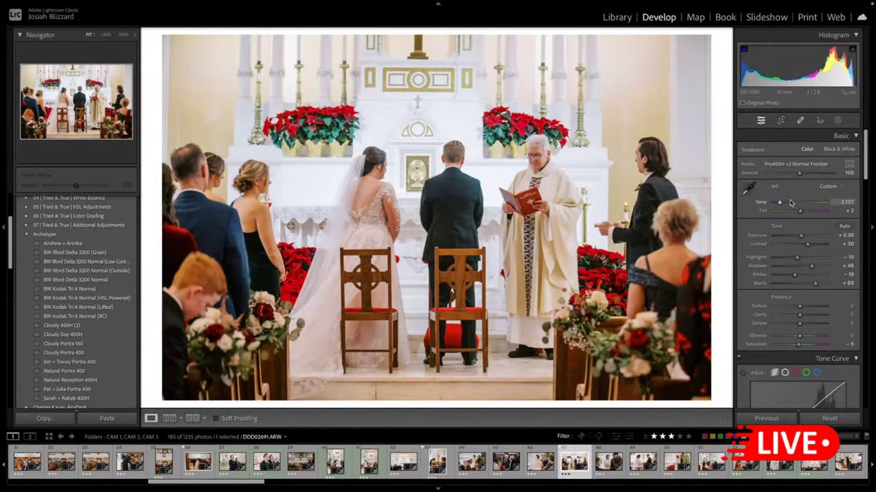
- Apply the 24-70mm Lens Correction preset to the wide altar photo
scroll(791, 202, down, 15)
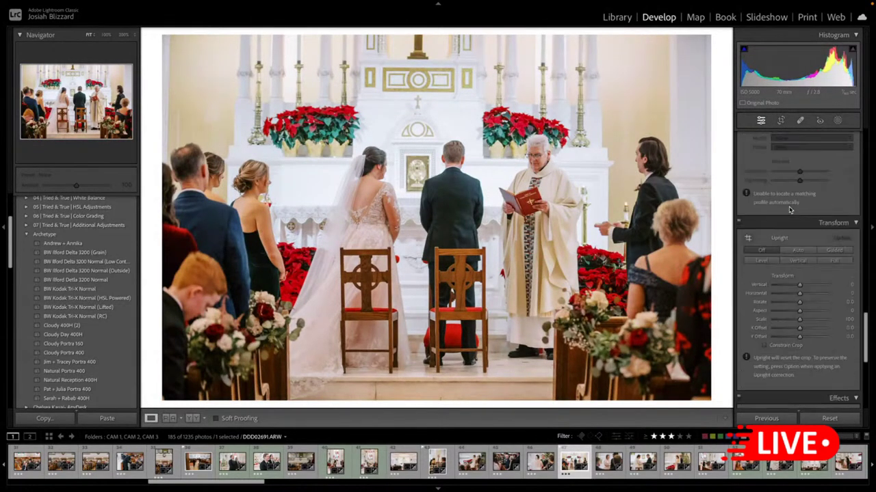
scroll(791, 210, up, 3)
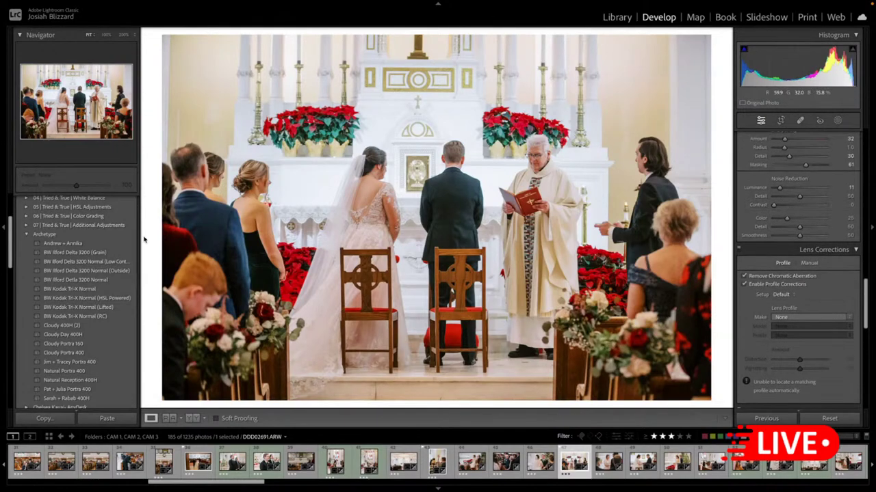
scroll(123, 242, up, 4)
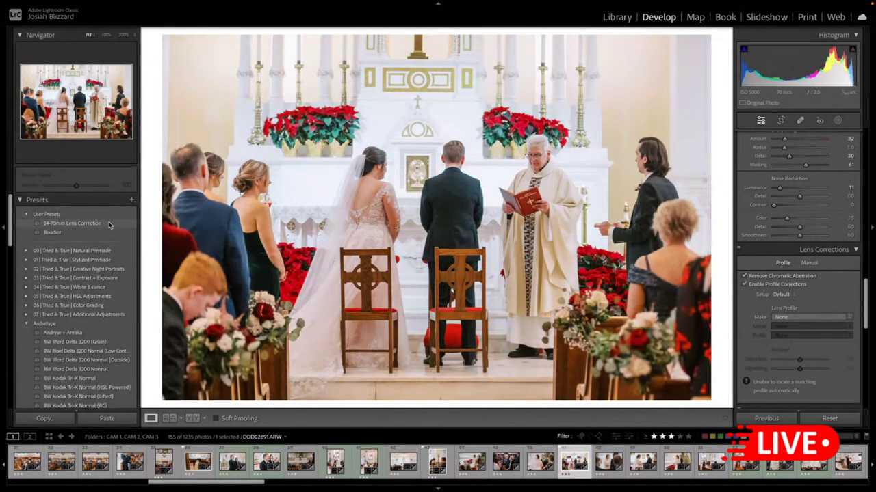
click(112, 224)
scroll(778, 145, up, 8)
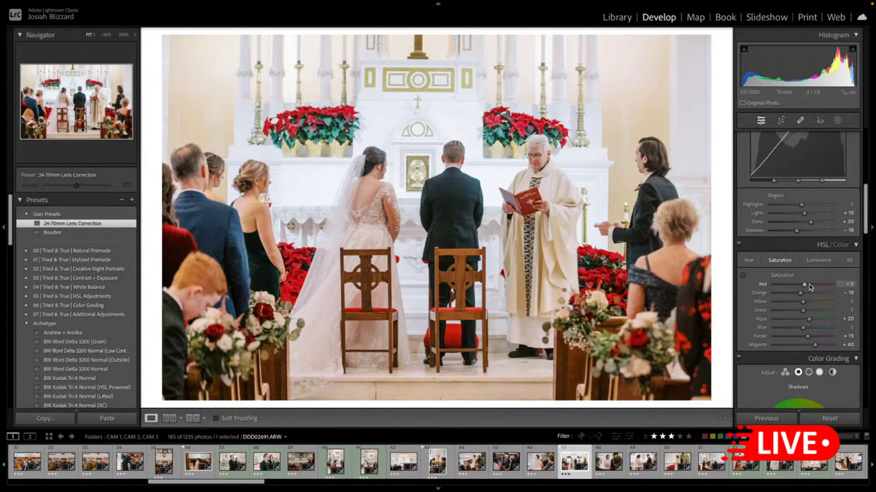
- Set the wide altar photo's Shadows to +22 and Contrast to +11
scroll(770, 265, down, 6)
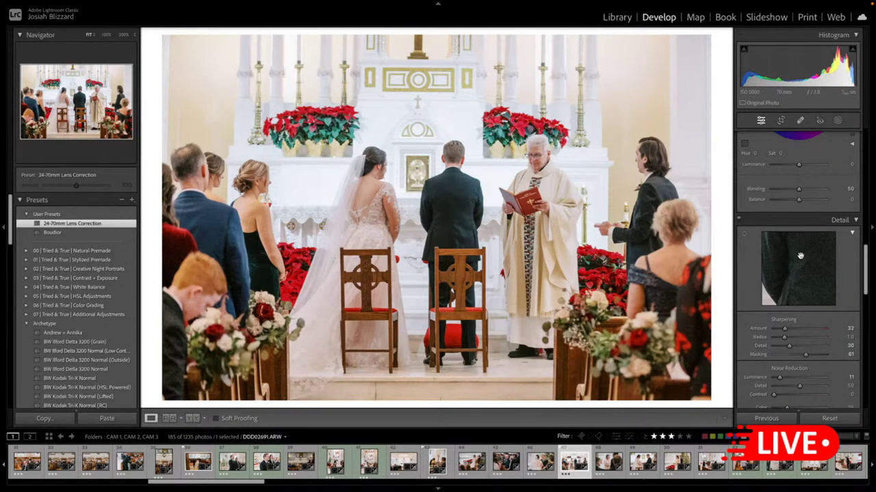
scroll(801, 253, up, 6)
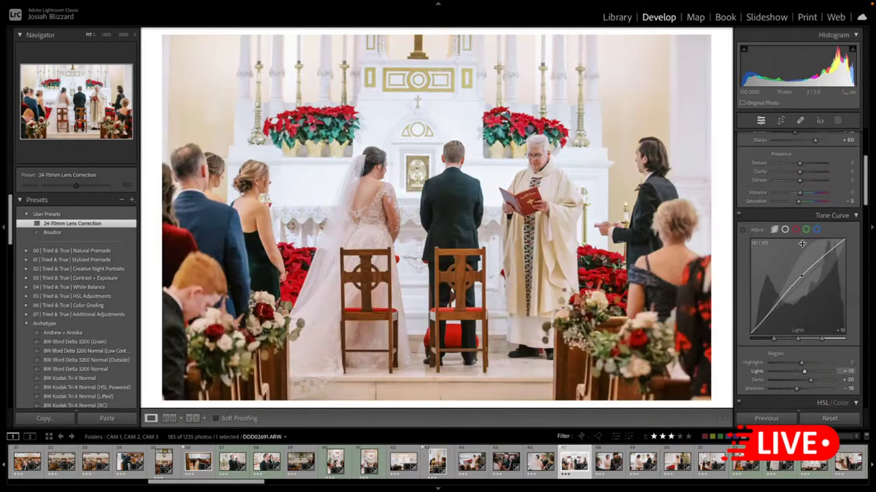
scroll(802, 244, up, 3)
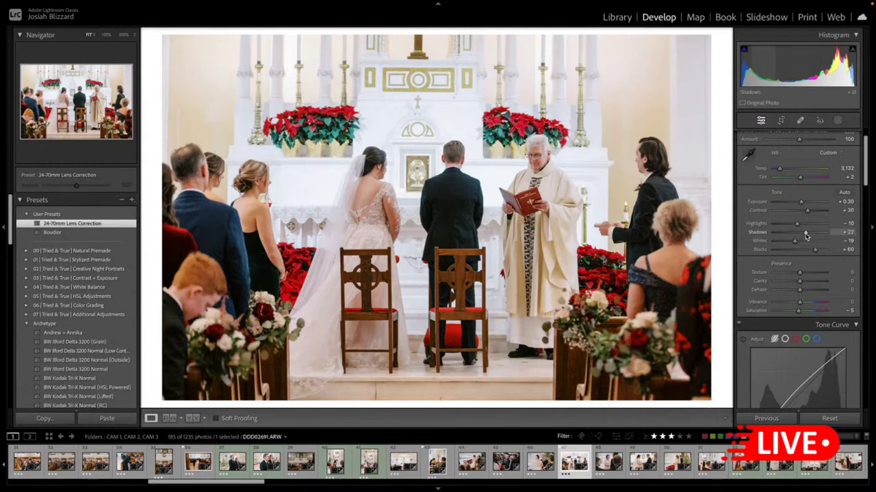
drag(807, 210, 802, 211)
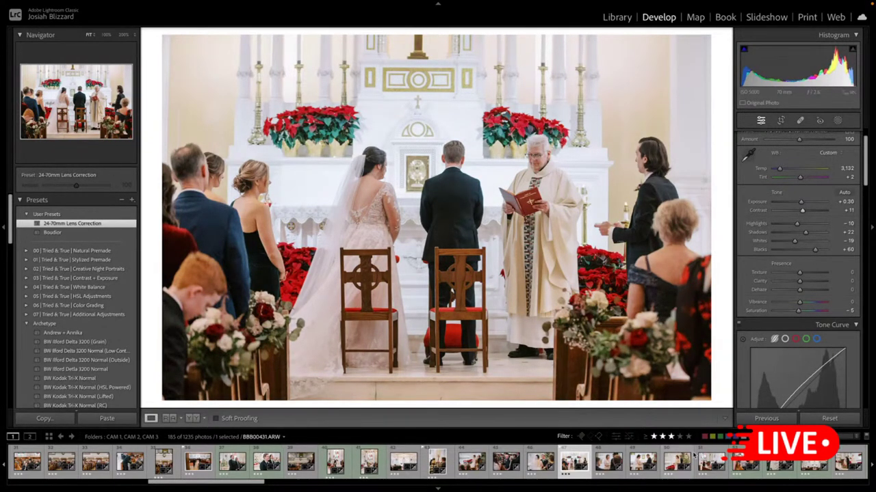
- Open the large family group photo at the altar and apply the Cloudy Day 400H preset
scroll(592, 471, right, 7)
scroll(590, 467, down, 3)
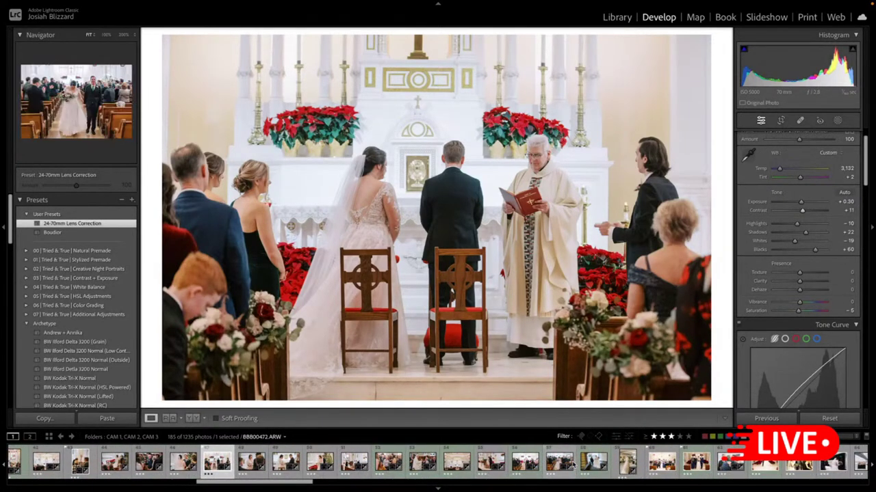
scroll(602, 465, down, 1)
click(610, 462)
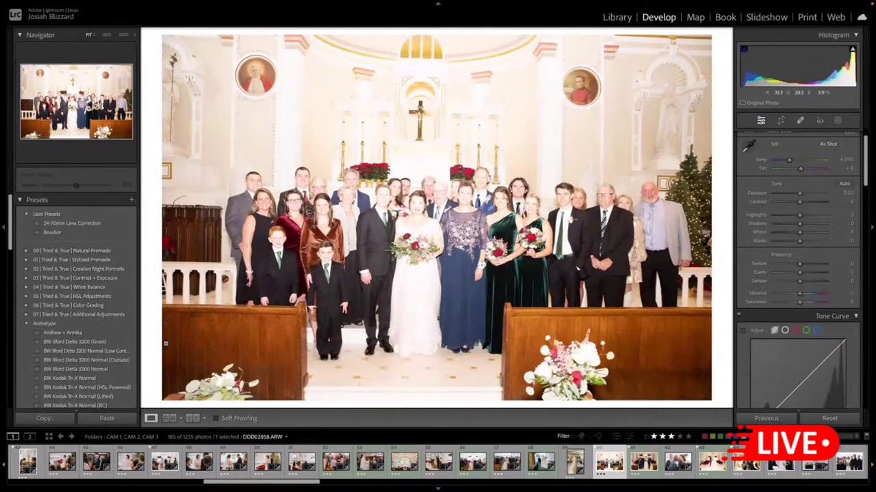
scroll(103, 301, down, 5)
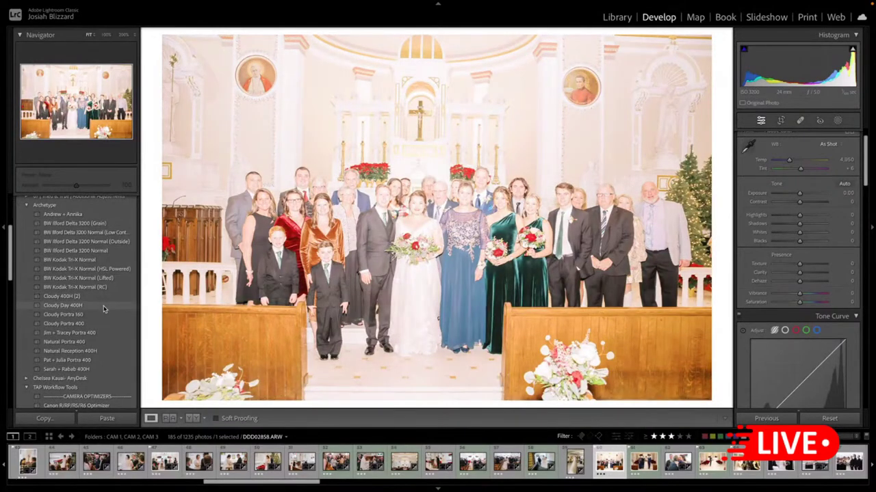
click(104, 307)
- Lower the family group photo's Exposure to -1.10 and apply the 24-70mm Lens Correction preset
key(minus)
key(minus)
key(minus)
key(minus)
key(minus)
key(minus)
key(minus)
key(minus)
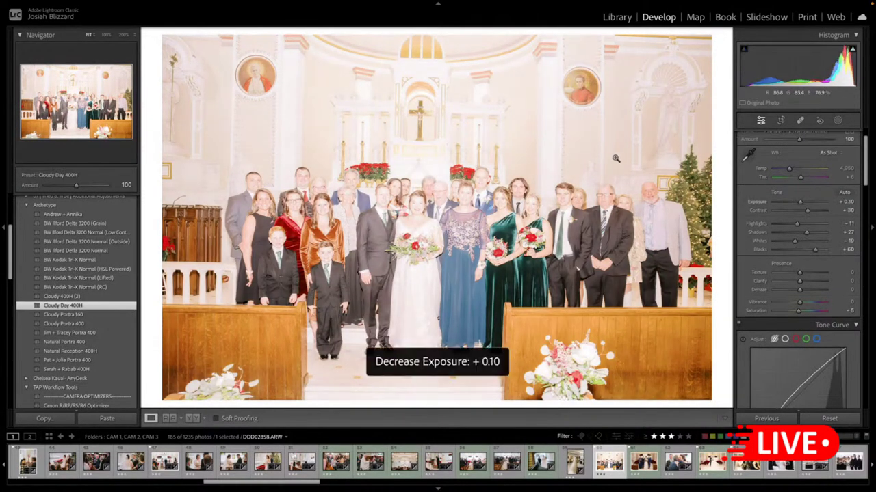
key(minus)
key(minus)
scroll(109, 226, up, 5)
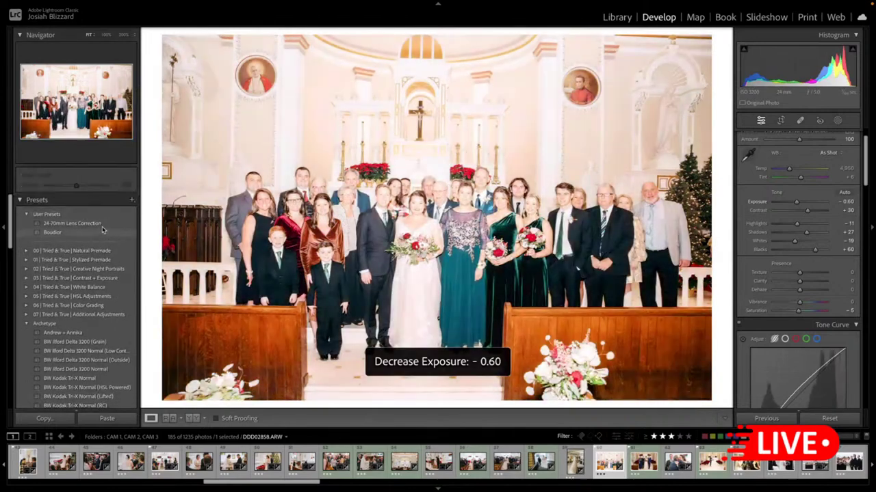
click(103, 224)
key(minus)
key(minus)
key(minus)
key(minus)
key(minus)
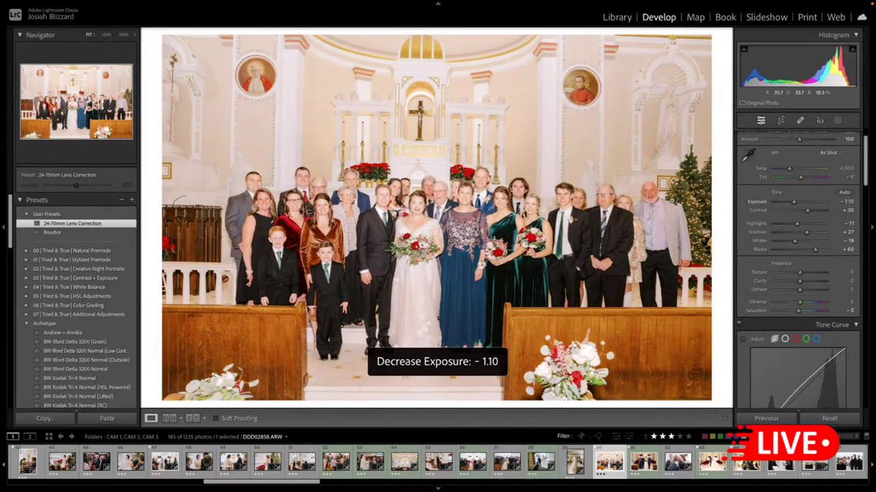
- Straighten the family group photo at an angle of -0.59, and set Temp to 4,679 and Exposure to -1.20
key(r)
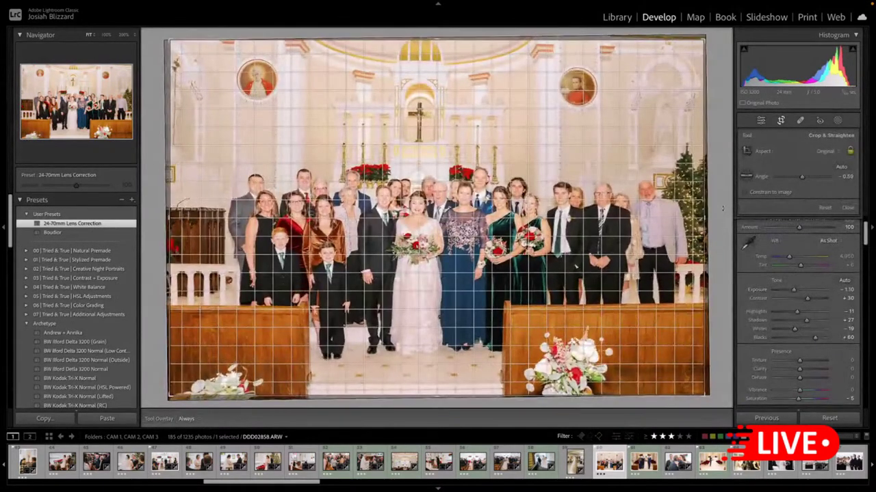
key(r)
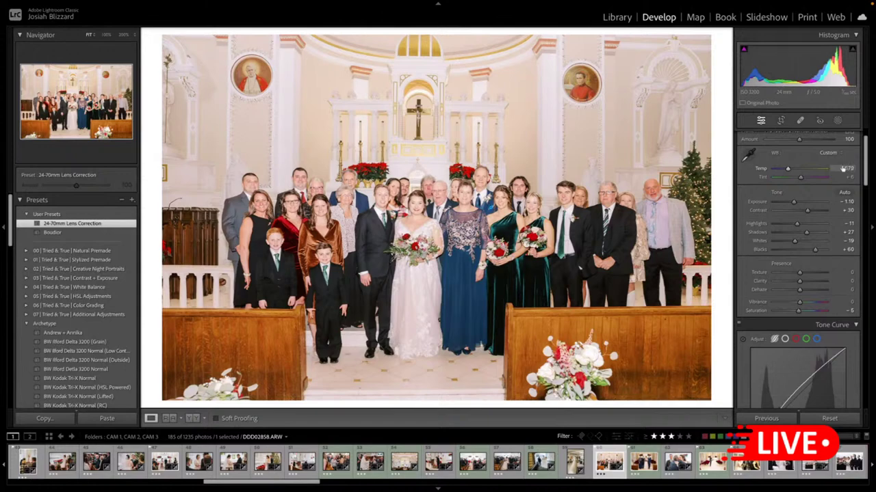
key(minus)
key(minus)
key(equal)
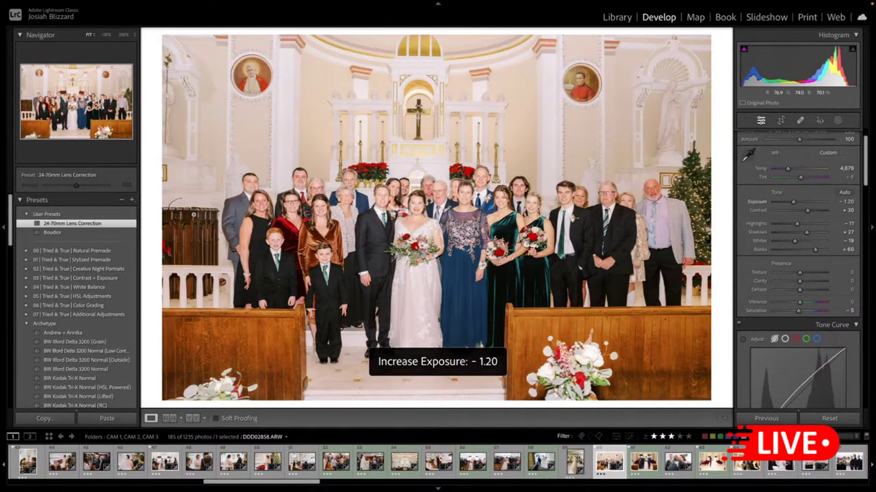
- Crop the family group photo tighter around the people, check the faces up close, and give it the red color label
key(r)
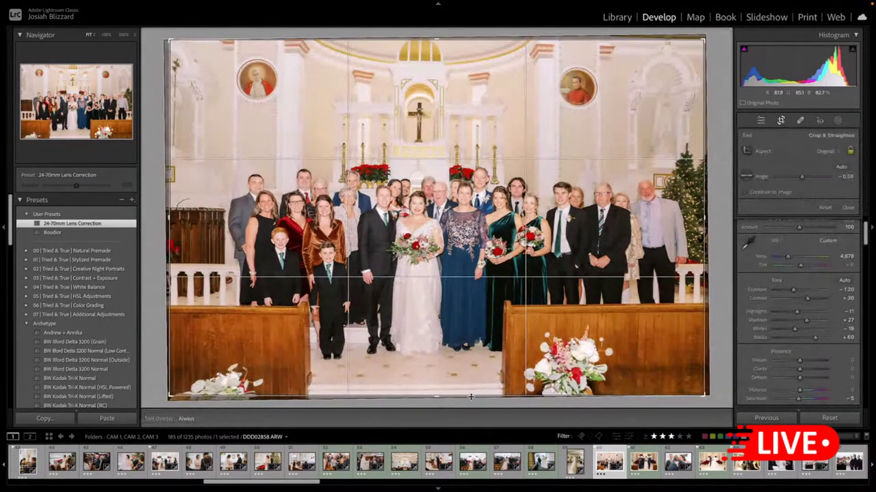
key(r)
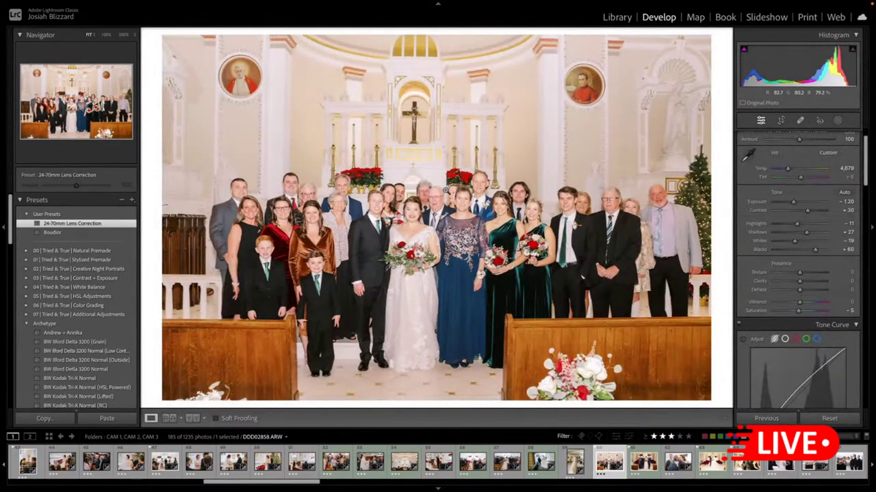
click(445, 189)
click(471, 220)
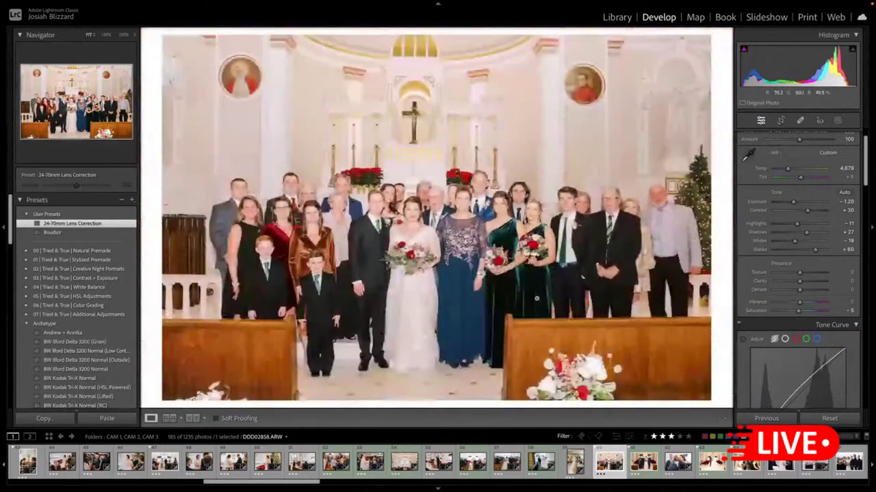
key(6)
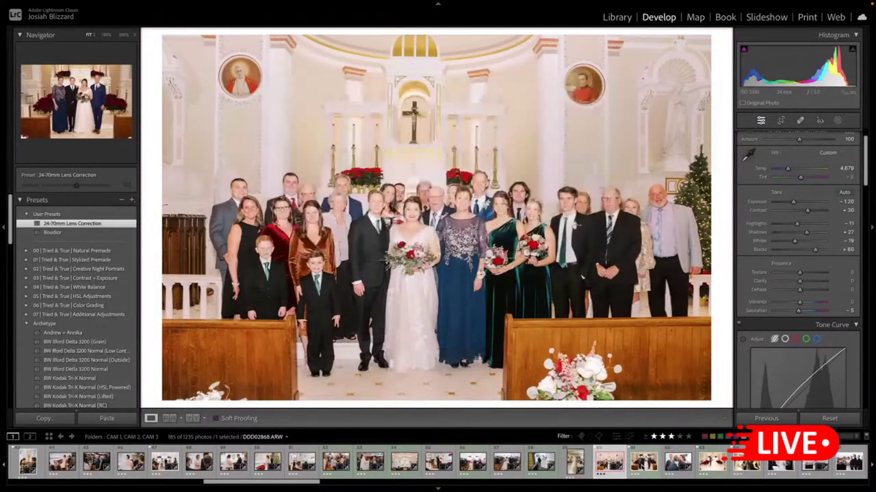
- Paste the copied develop settings onto the photo of the couple with two parents at the altar and set Exposure to +0.10
click(643, 462)
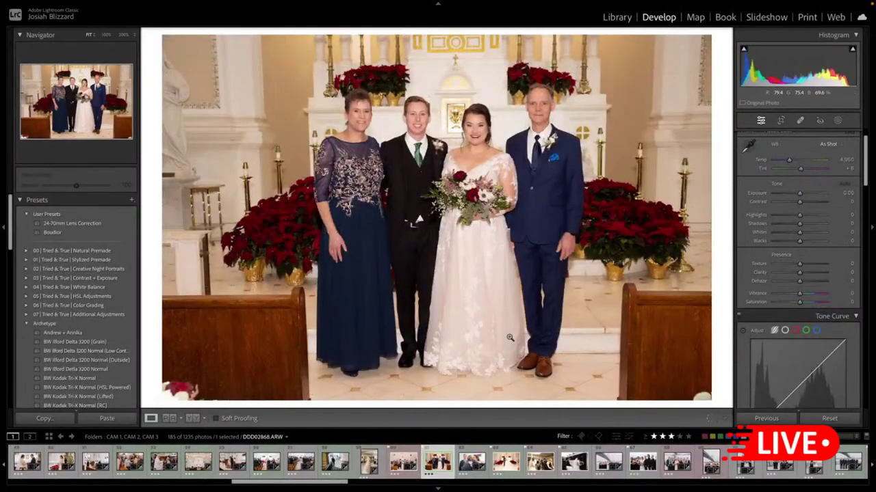
key(ctrl+shift+v)
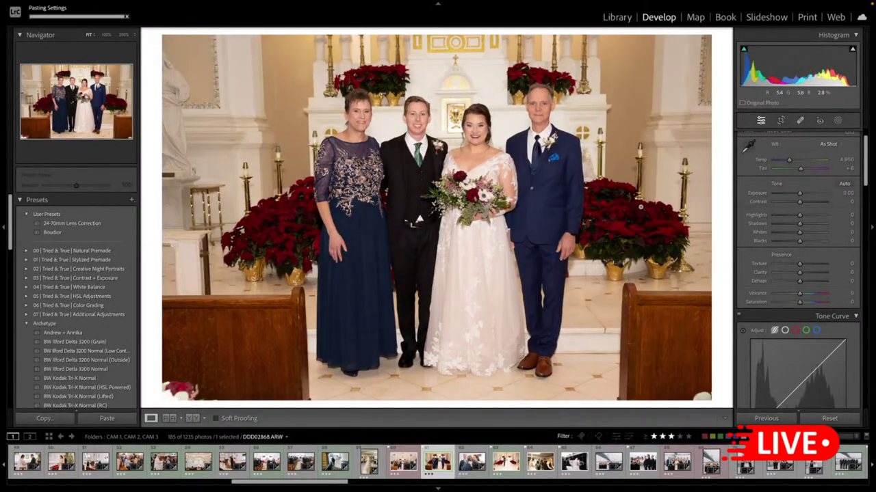
key(equal)
key(equal)
key(equal)
key(equal)
key(equal)
key(equal)
key(equal)
key(equal)
key(equal)
key(equal)
key(equal)
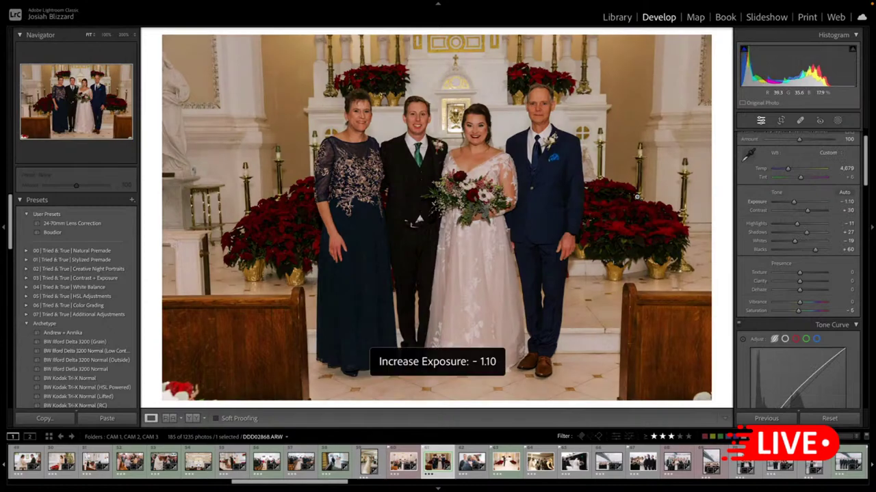
key(minus)
key(minus)
key(minus)
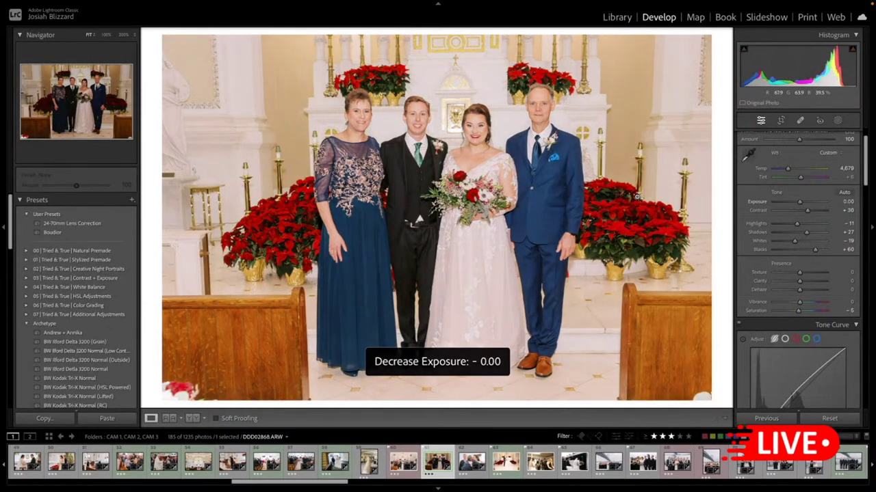
key(equal)
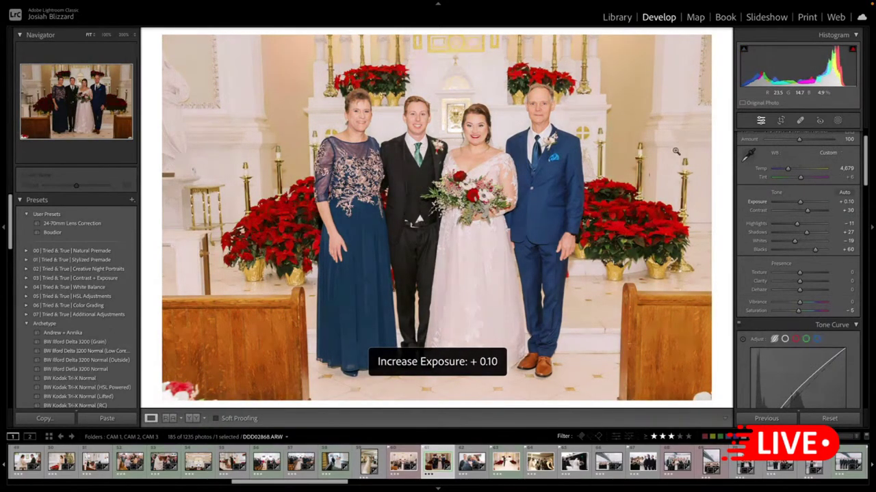
- Straighten the parents photo slightly and crop it tighter, trimming mainly the image's left side
key(r)
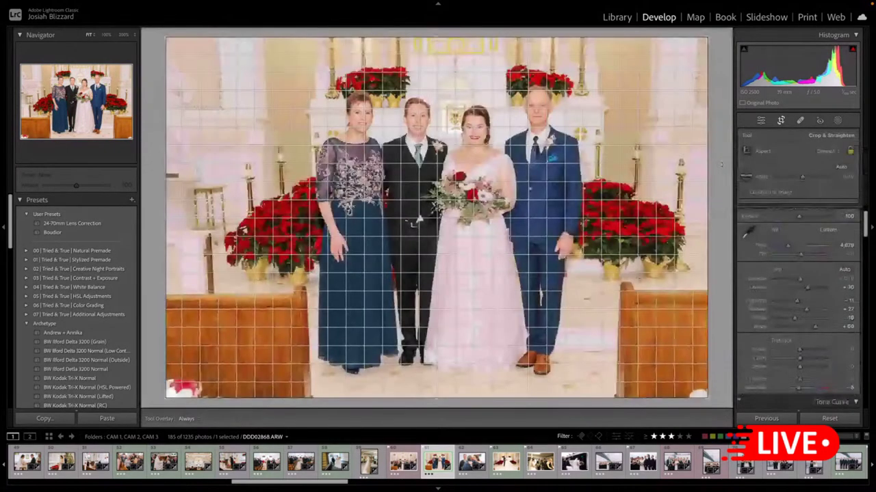
drag(721, 164, 721, 167)
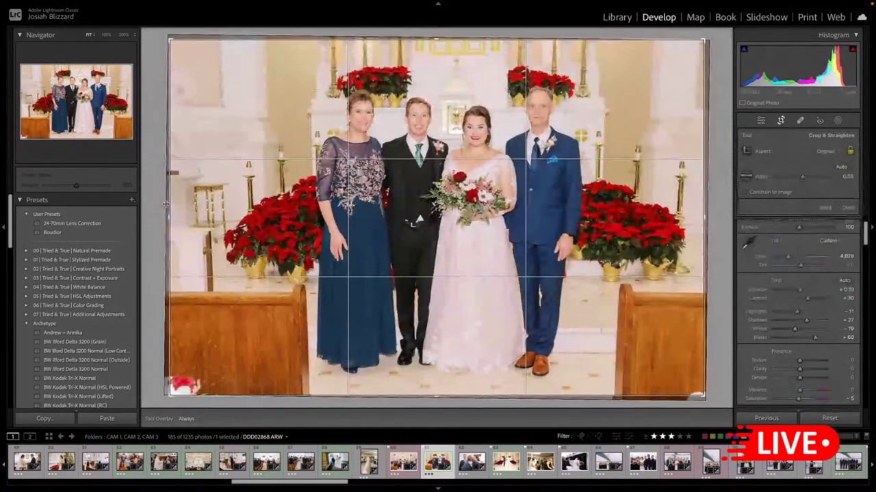
drag(168, 206, 188, 205)
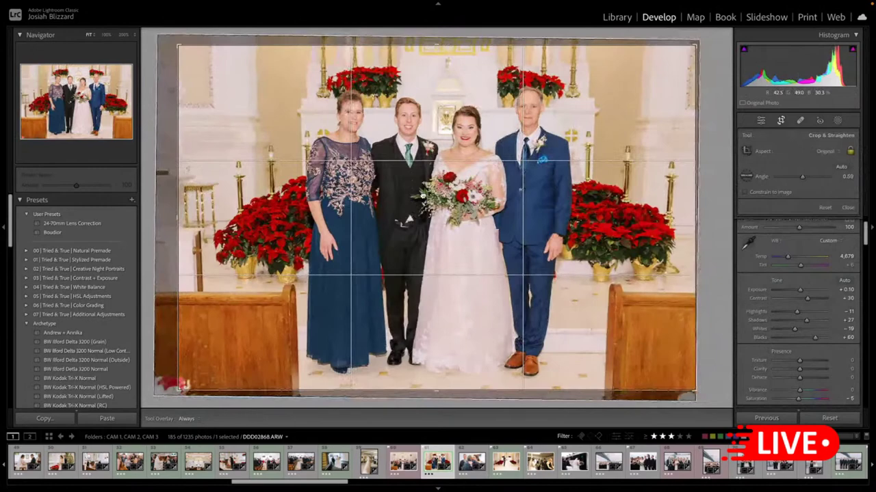
key(Return)
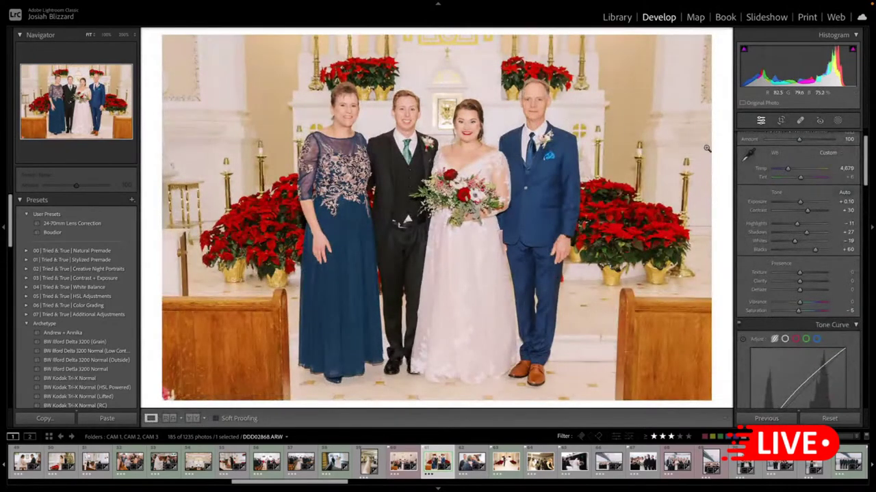
- Sample white balance from the older man's white shirt, and set Highlights to -6, Whites to -14 and Blacks to +55
click(749, 155)
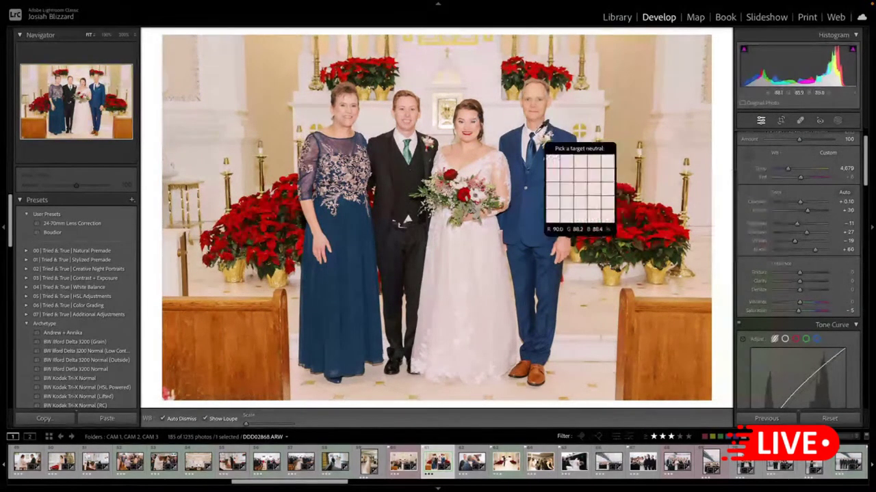
click(541, 128)
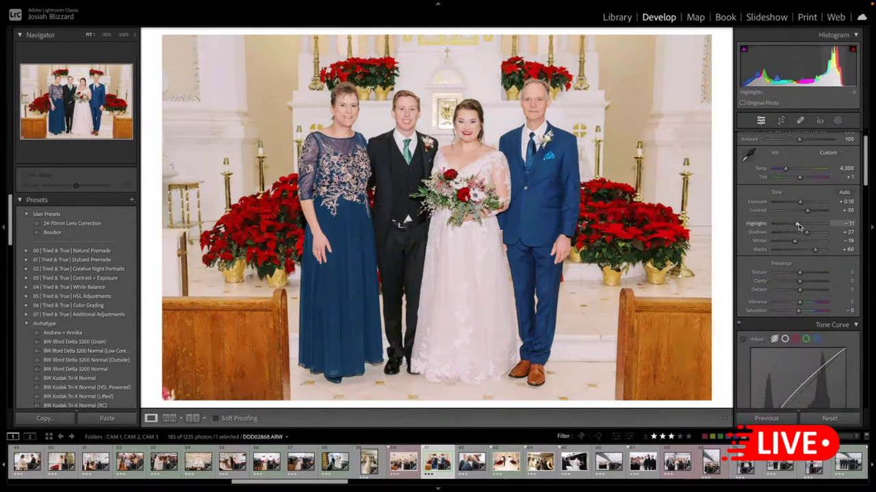
drag(797, 226, 803, 243)
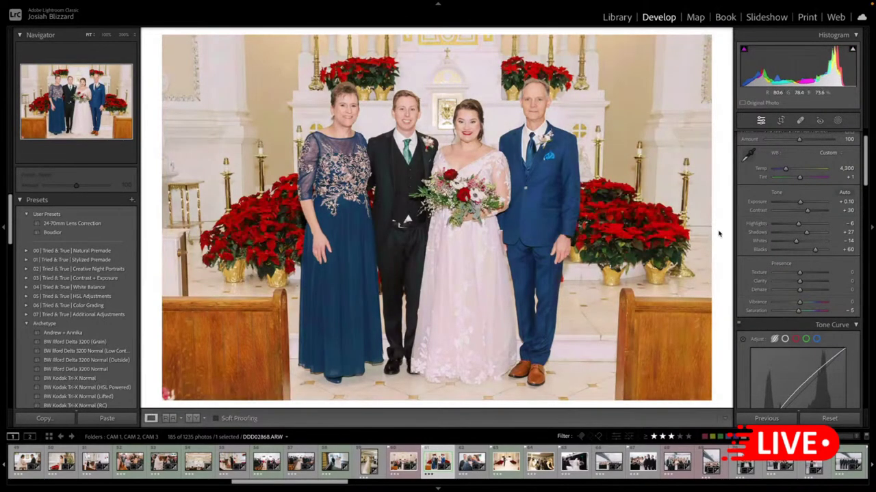
drag(811, 250, 813, 252)
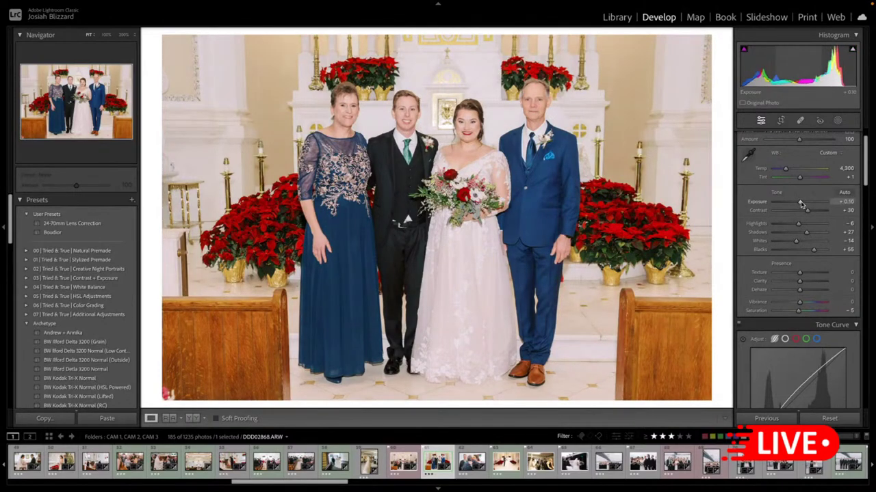
- Open the full-length photo of the couple alone at the altar, paste the copied settings and straighten it at an angle of 0.89
key(Right)
key(Left)
key(Right)
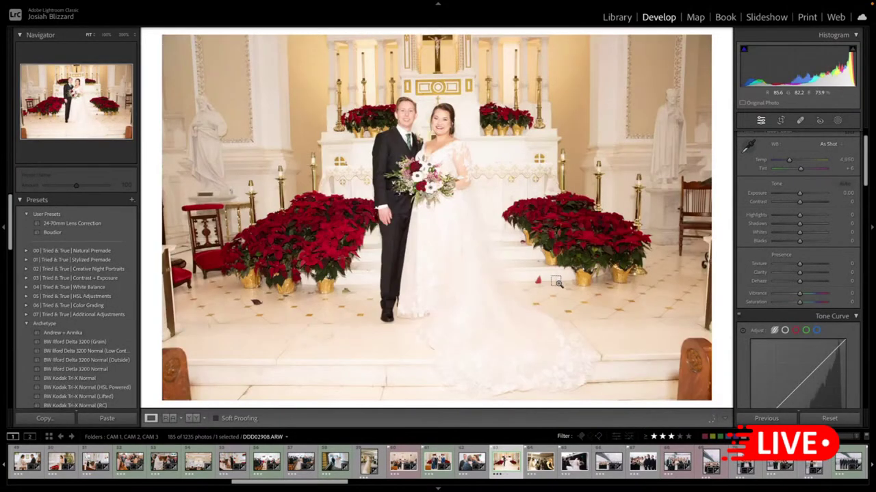
key(ctrl+shift+v)
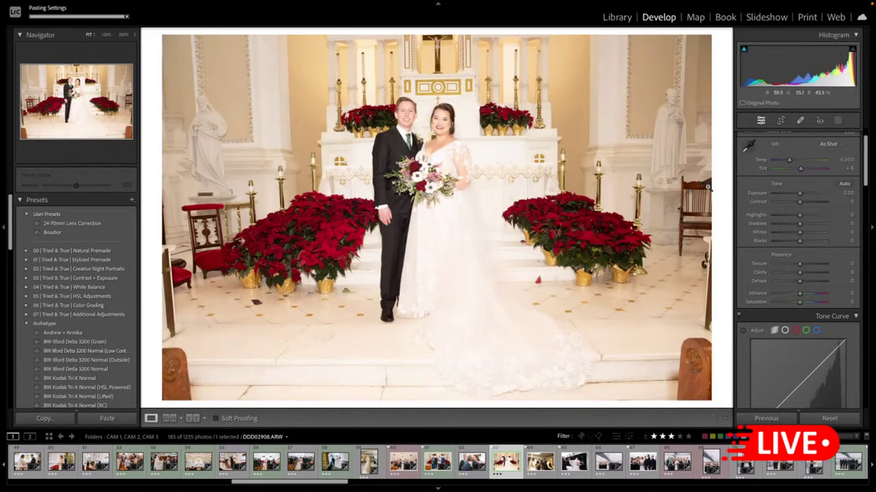
key(r)
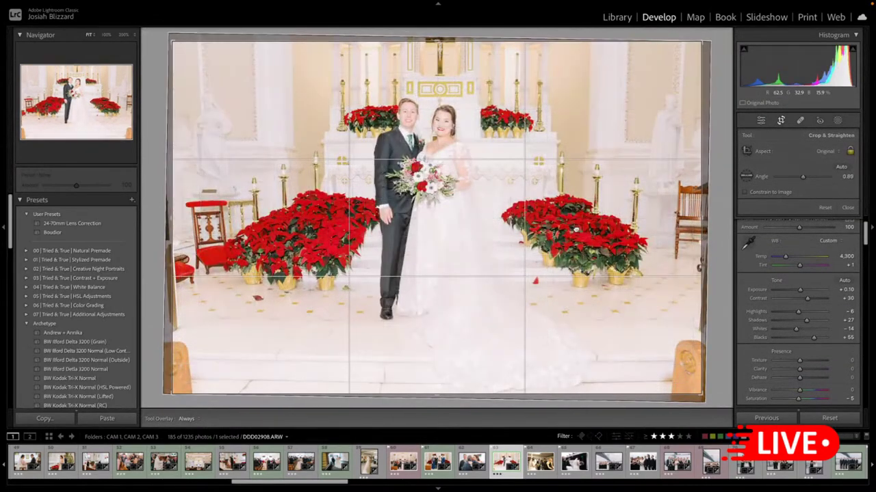
key(Return)
- Lower the altar couple photo's Exposure to -0.60 and its Highlights to -13
key(minus)
key(minus)
key(minus)
key(minus)
key(minus)
key(minus)
key(minus)
key(minus)
key(equal)
key(equal)
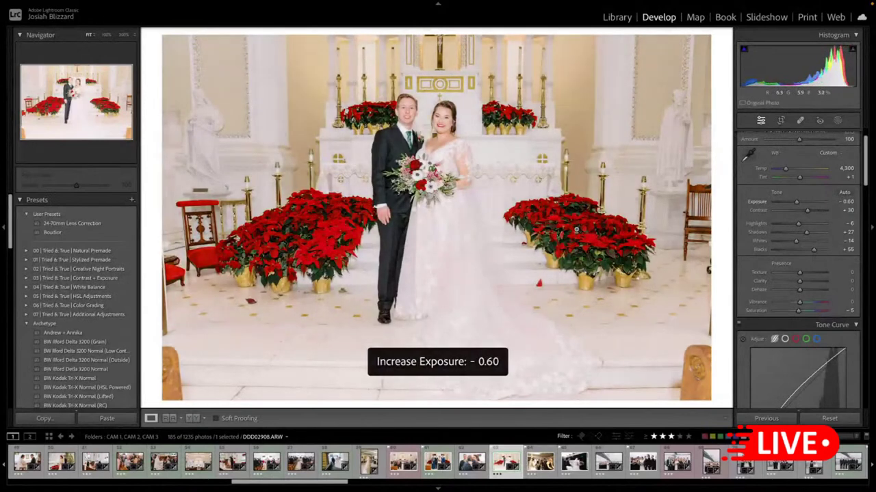
key(minus)
drag(797, 225, 797, 226)
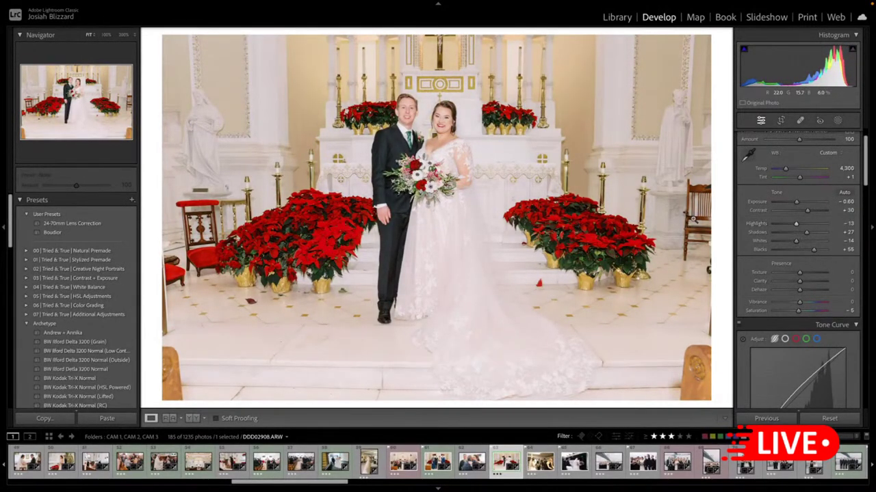
- Crop the altar photo tighter around the couple and poinsettias, and rotate it to an angle of 1.10
key(r)
drag(454, 394, 454, 372)
drag(463, 63, 460, 71)
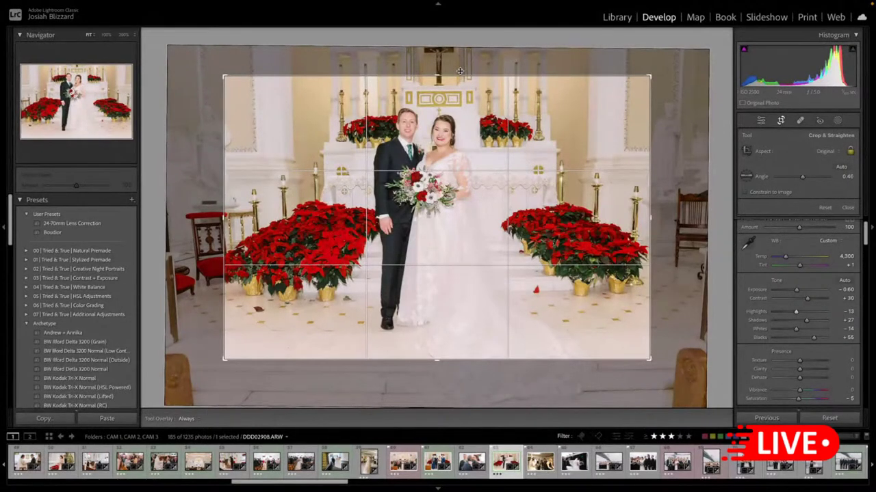
drag(460, 71, 454, 64)
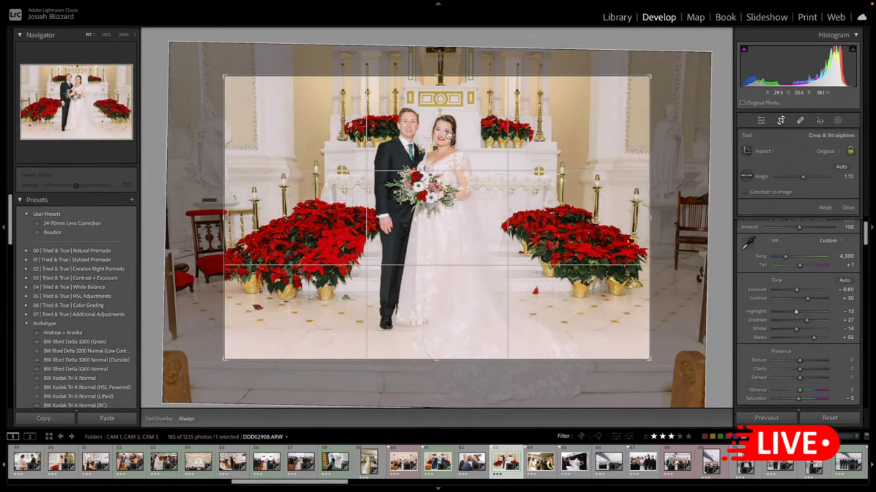
key(r)
key(r)
key(r)
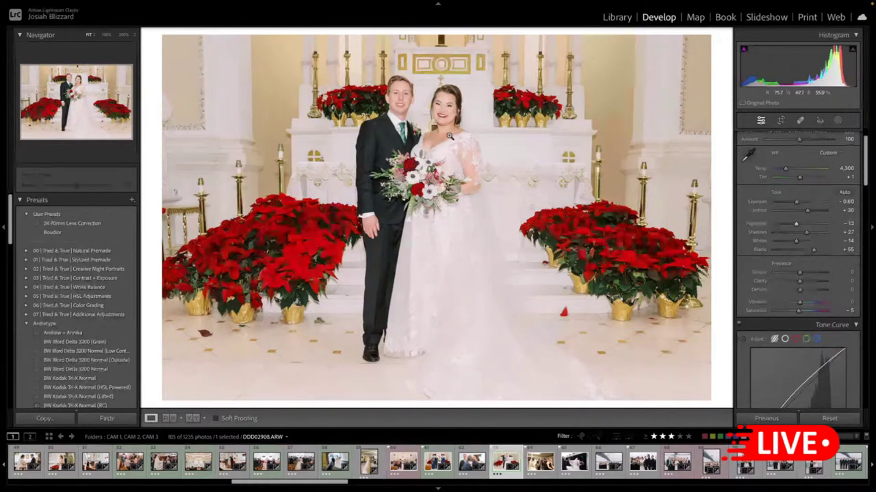
- Open the indoor photo of the bride with the groomsmen, apply the Cloudy Day 400H preset and lower Exposure to -0.20
key(Right)
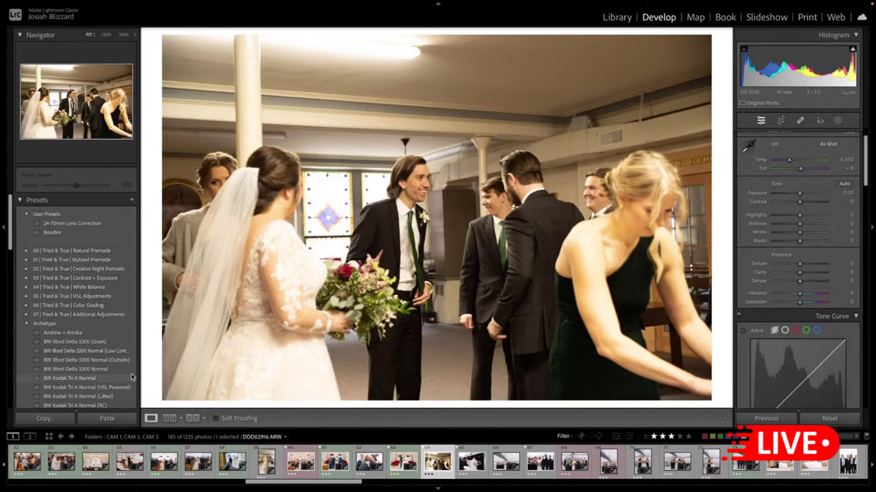
scroll(123, 382, down, 6)
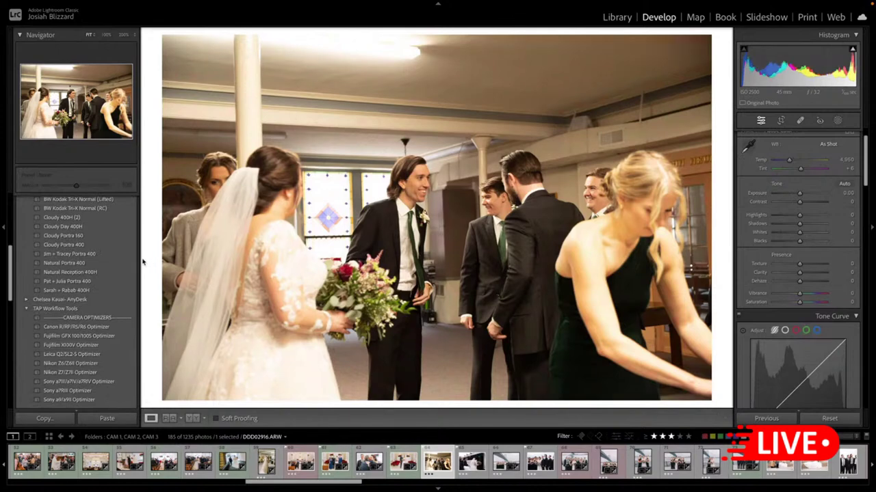
scroll(137, 265, up, 1)
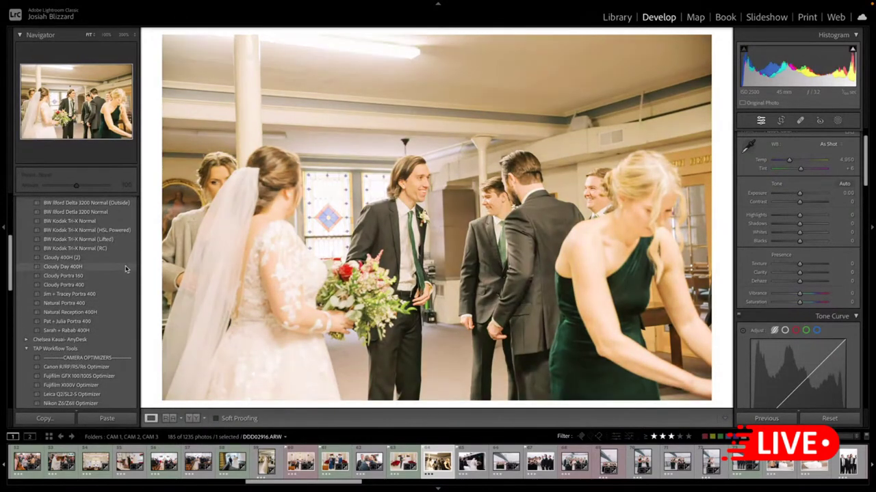
click(125, 269)
key(minus)
key(minus)
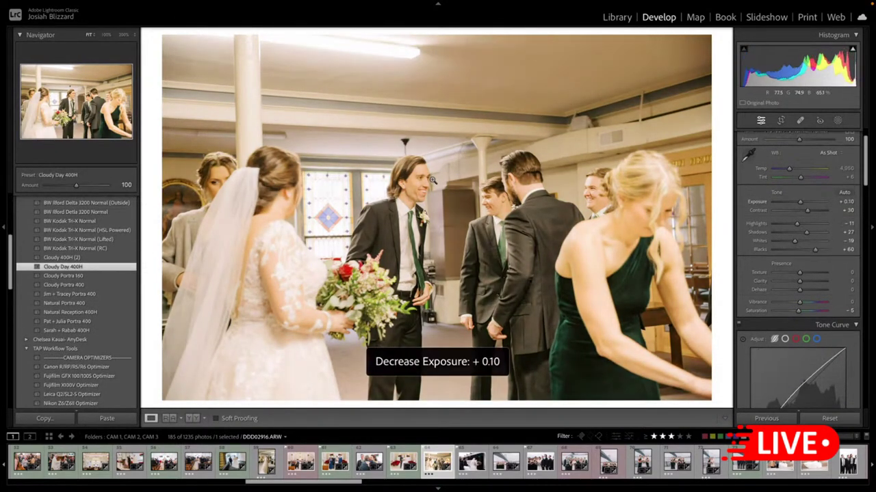
- Crop the groomsmen photo much tighter around the laughing man, cutting away the ceiling light, and reposition the image within the crop
key(r)
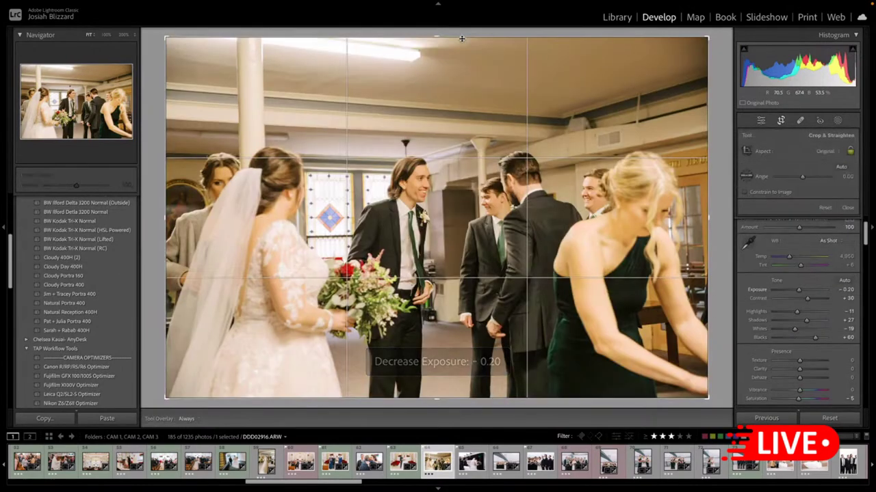
drag(461, 33, 459, 65)
mouse_move(402, 170)
mouse_down()
mouse_move(367, 169)
mouse_move(384, 169)
mouse_up()
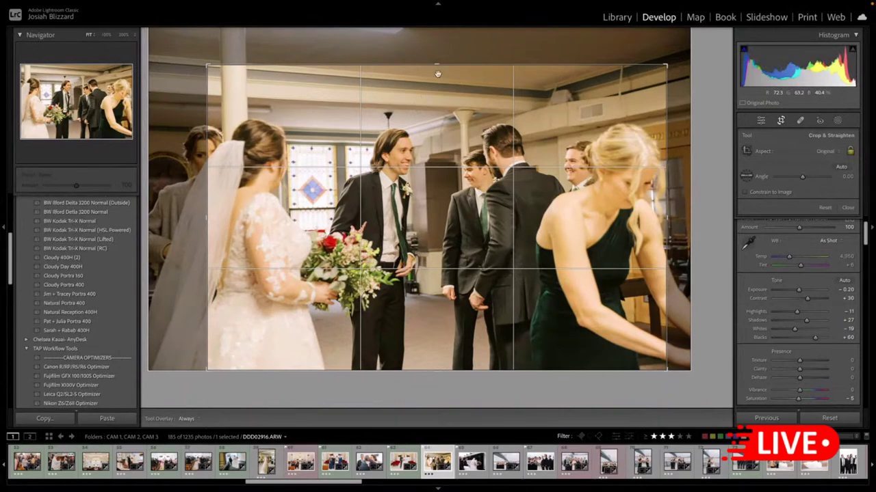
drag(446, 65, 450, 91)
key(r)
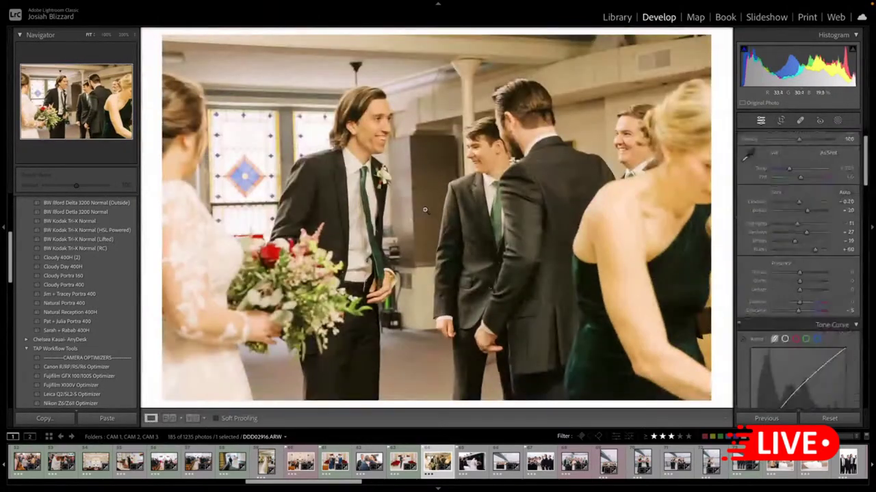
key(r)
drag(406, 222, 415, 216)
key(r)
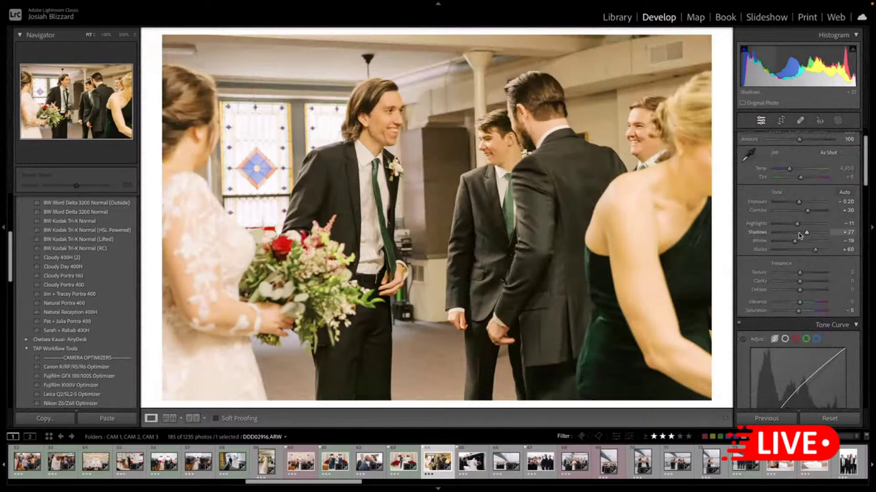
- Set the groomsmen photo's Shadows to +15 and Temp to 4,184
drag(806, 234, 804, 235)
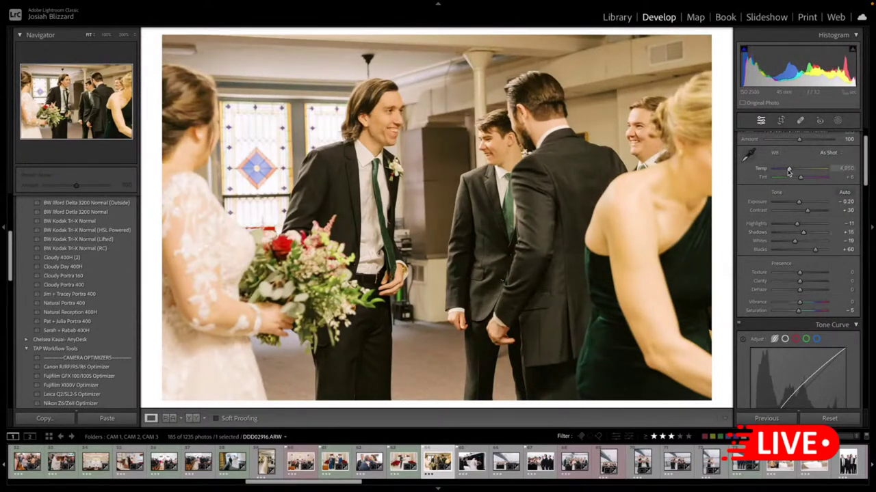
drag(788, 171, 784, 173)
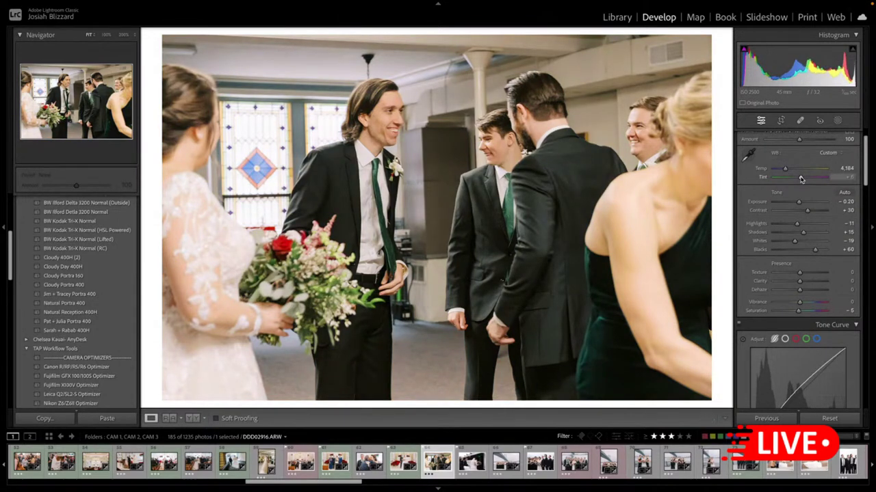
- Apply the Cloudy Day 400H preset to the bus boarding photo, crop it tighter from the top, and advance to the bridge group photo
key(Right)
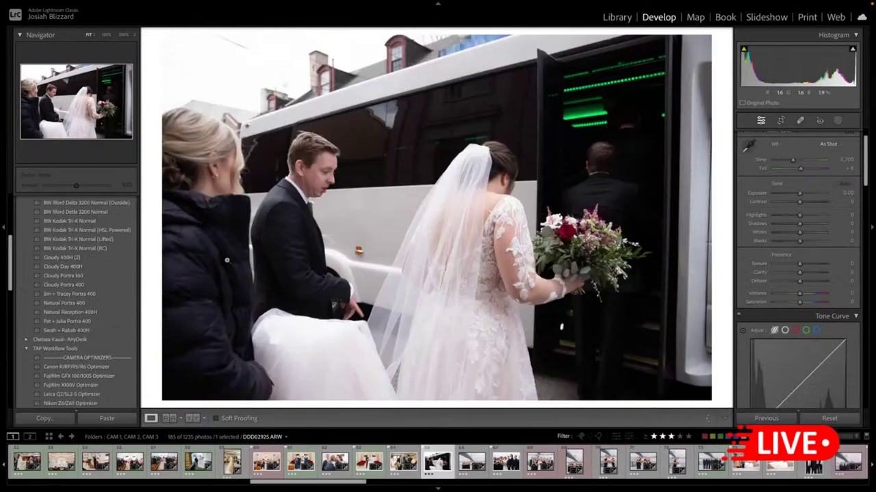
click(121, 268)
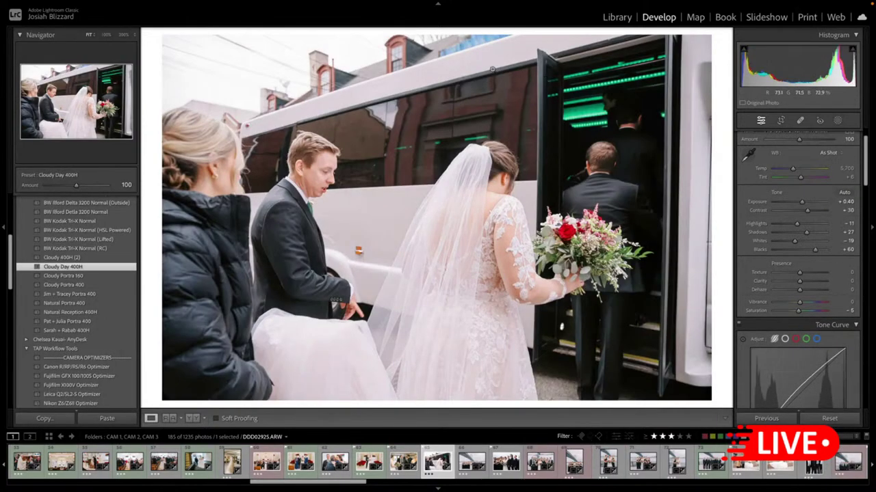
key(r)
drag(483, 38, 483, 59)
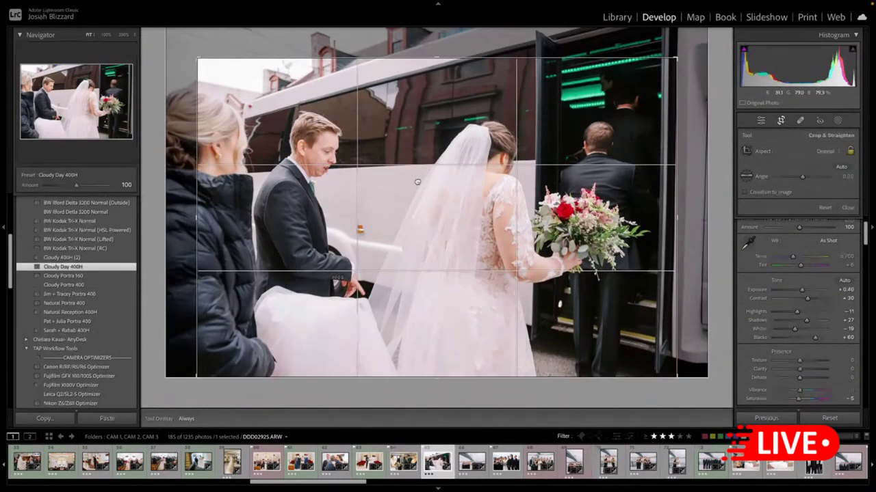
key(Return)
key(Right)
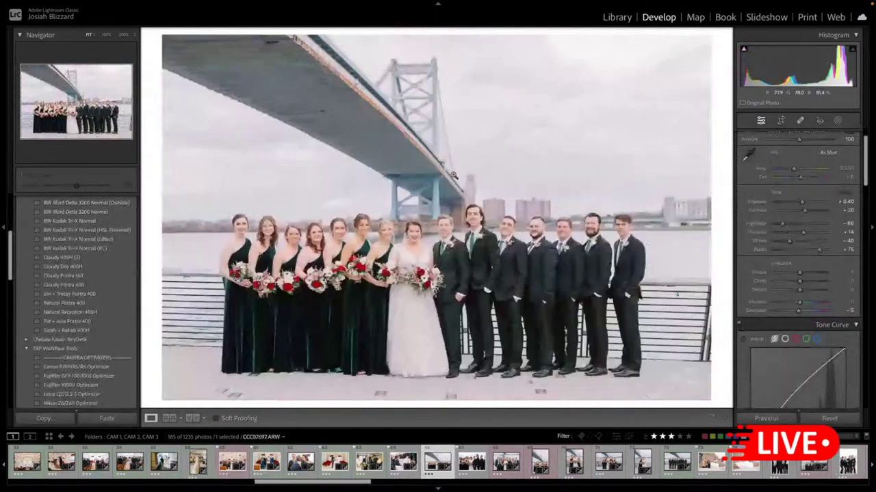
- Copy the bridge group photo's develop settings to the closer wedding party photo and set Highlights to -32 and Shadows to +6
click(472, 462)
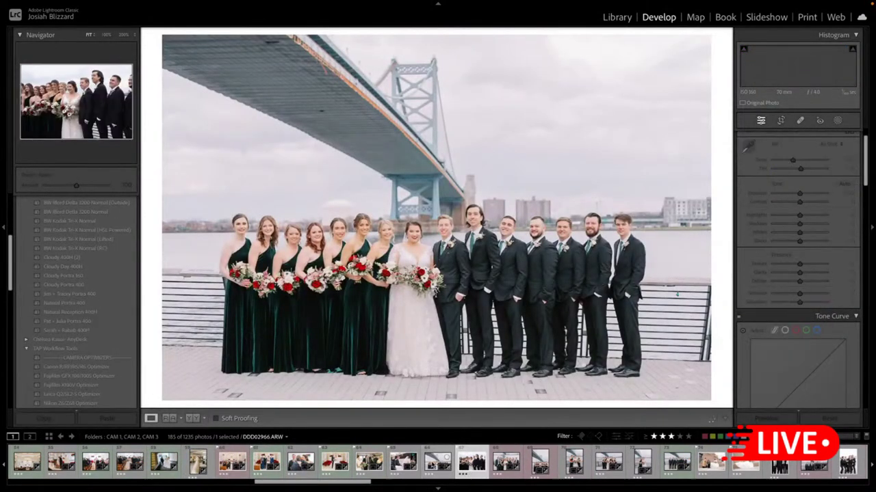
key(Left)
key(ctrl+shift+c)
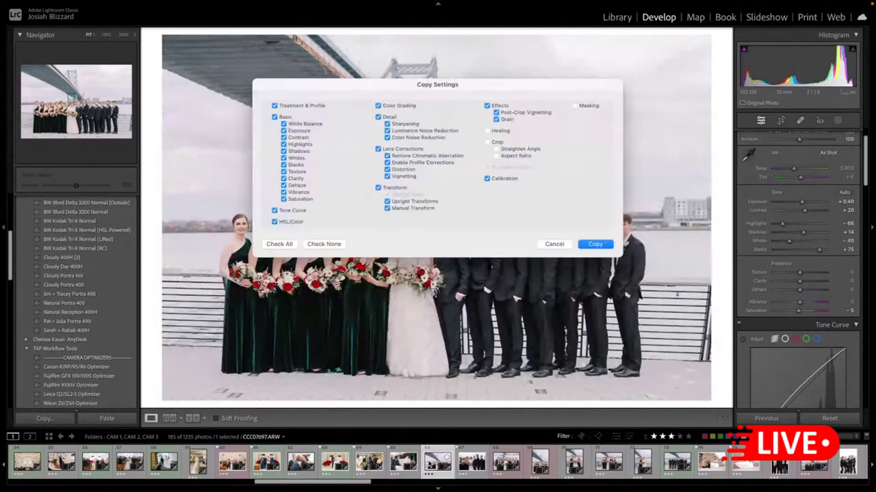
key(Return)
key(Right)
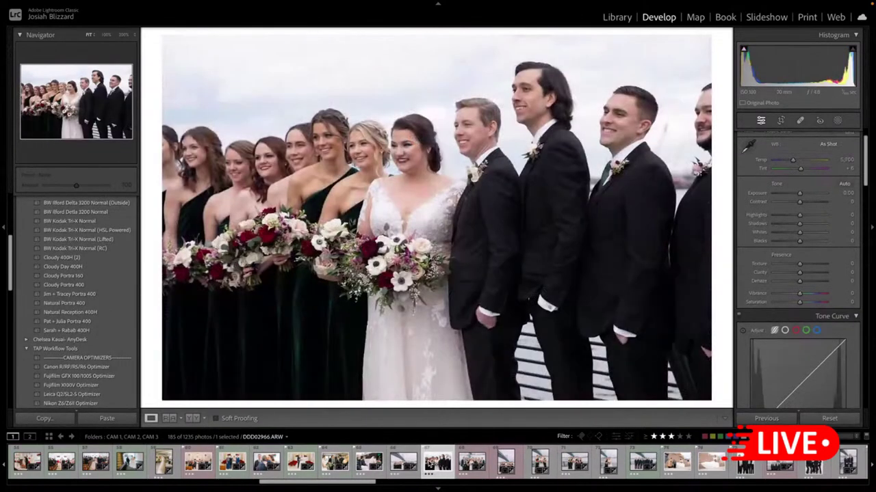
key(ctrl+shift+v)
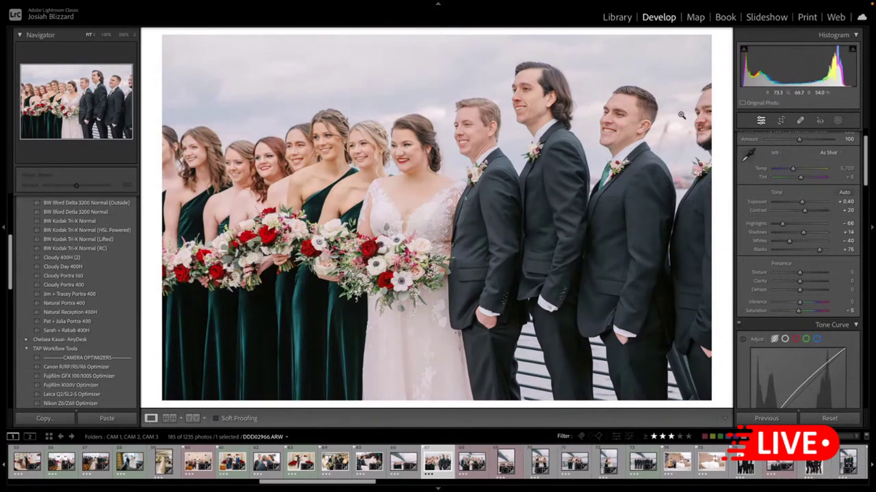
drag(797, 227, 800, 234)
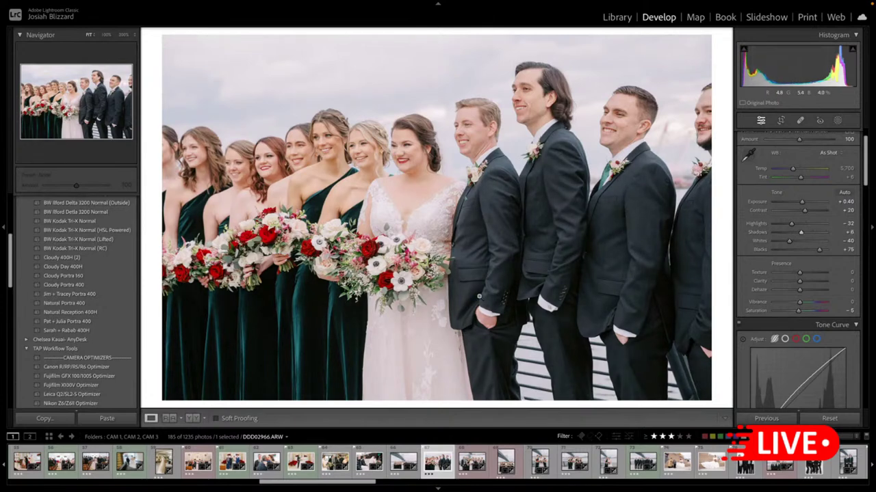
- Paste the develop settings onto the photo of two women arranging the bride's dress, crop it tighter and straighten it to 0.92
click(677, 461)
key(ctrl+shift+v)
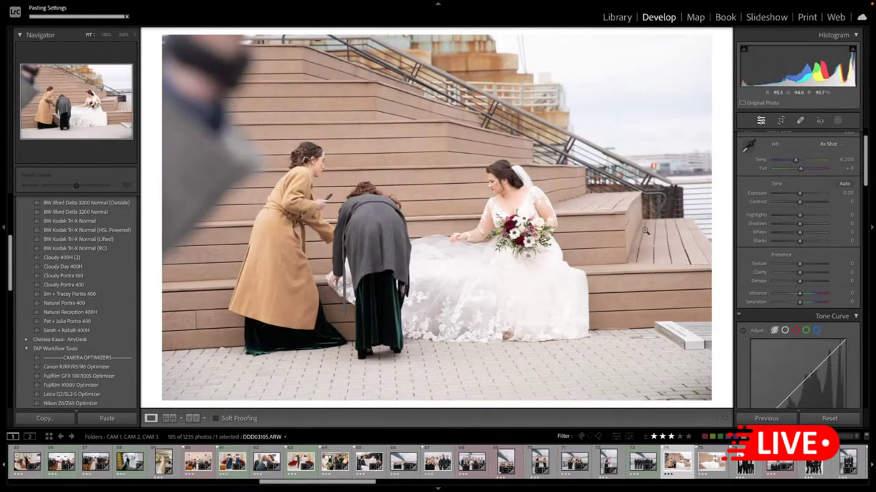
key(r)
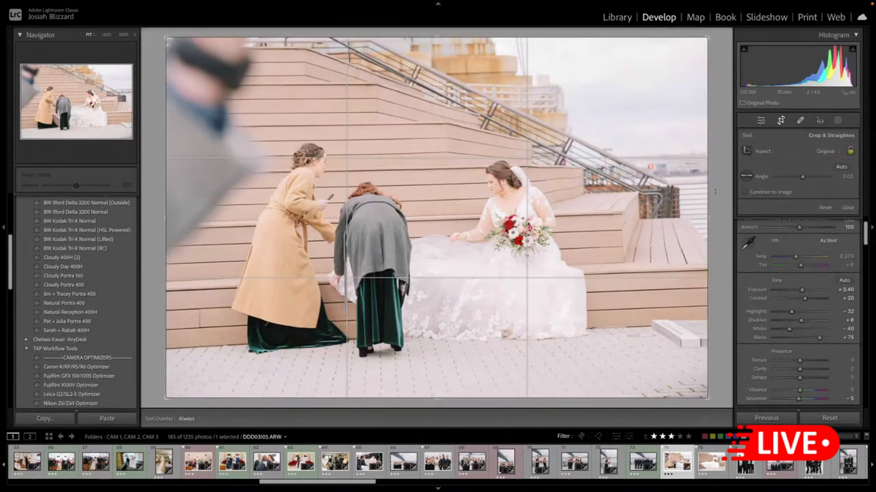
drag(701, 218, 674, 218)
drag(602, 220, 590, 220)
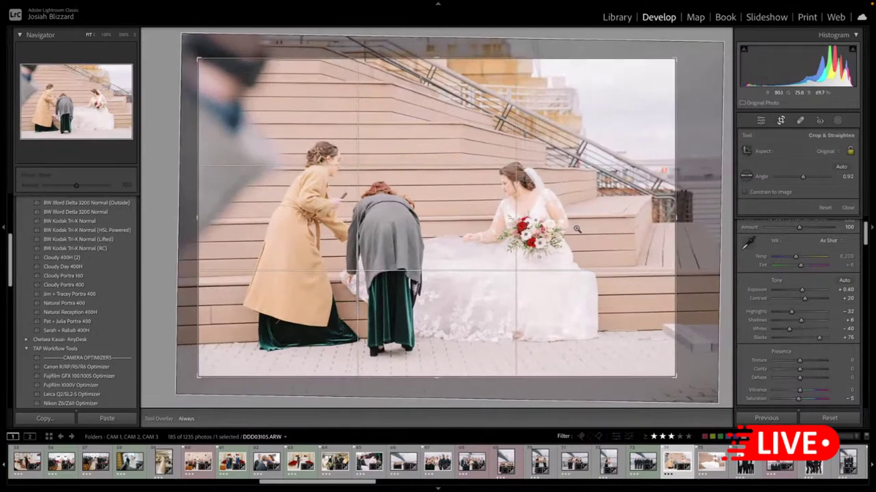
key(Return)
- Set the dress-arranging photo's Exposure to -0.20 and Temp to 5,750
key(minus)
key(minus)
key(minus)
key(minus)
key(minus)
key(minus)
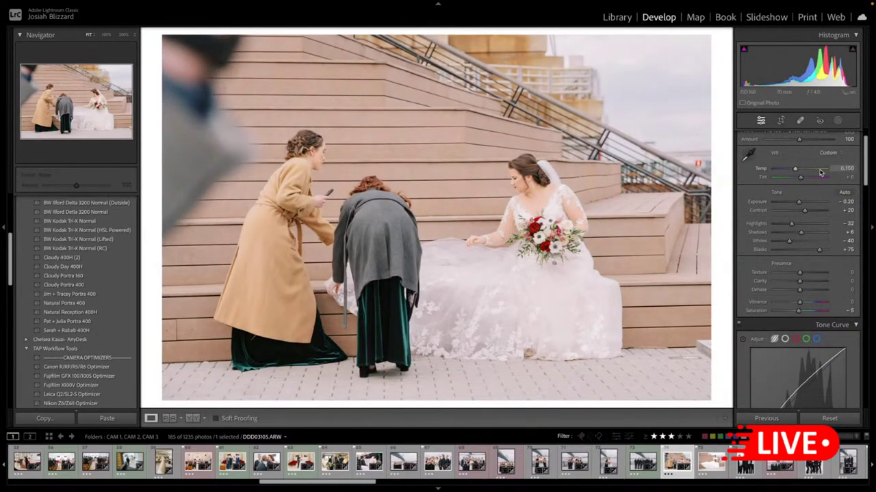
scroll(820, 171, down, 3)
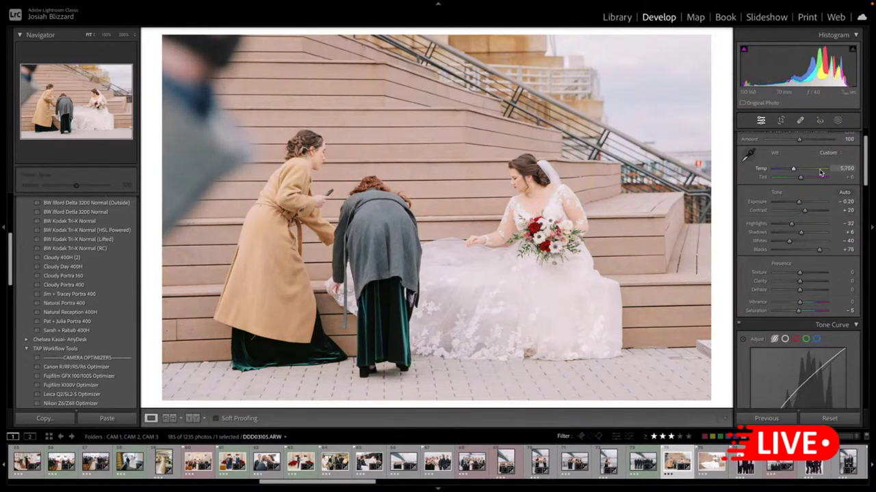
- Copy the dress-arranging photo's develop settings to the seated bride portrait and apply the 24-70mm Lens Correction preset
key(ctrl+shift+c)
key(Return)
key(Right)
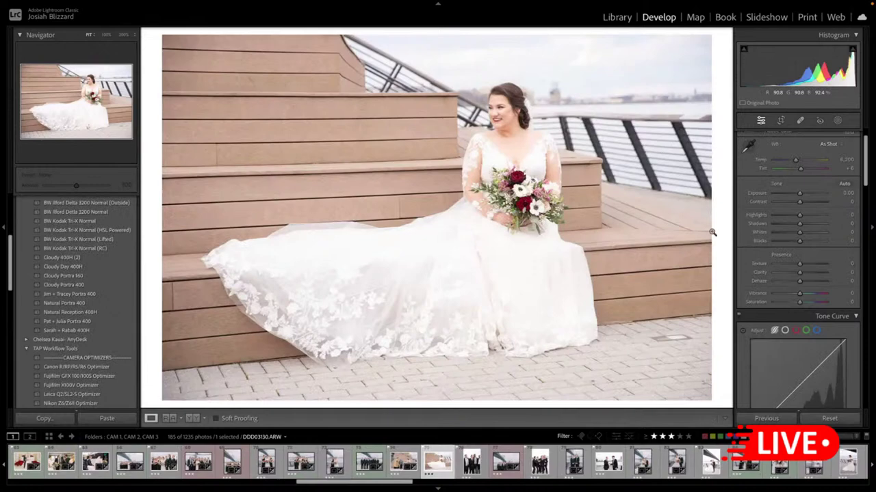
key(ctrl+shift+v)
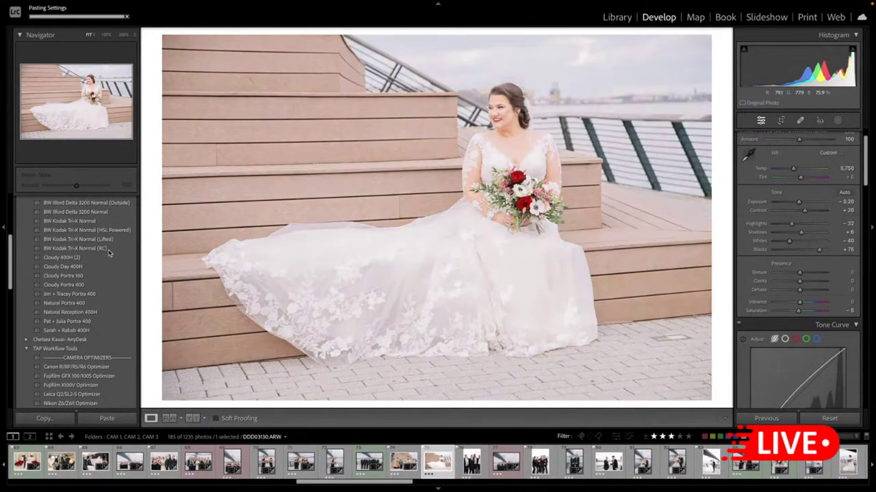
scroll(120, 233, up, 5)
click(102, 225)
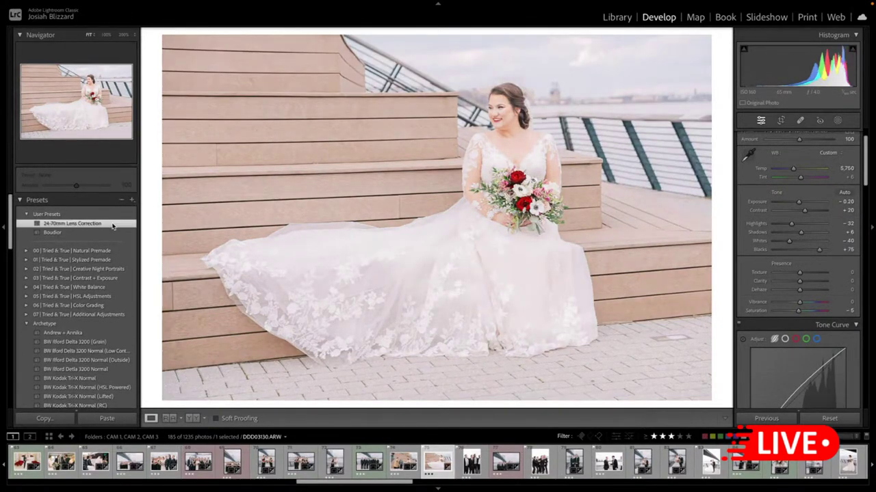
- Crop the seated bride portrait tighter, mainly trimming the railing side, and set Exposure to -0.60 and Highlights to -18
key(r)
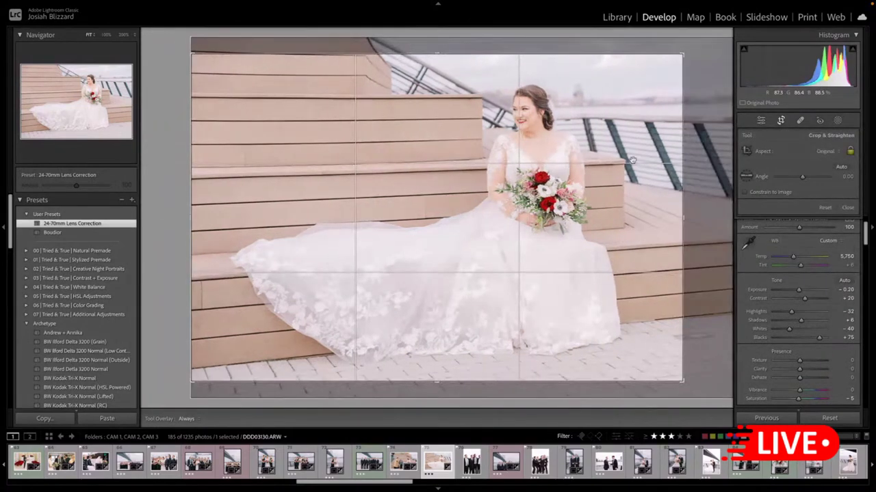
key(r)
key(minus)
key(minus)
key(minus)
key(minus)
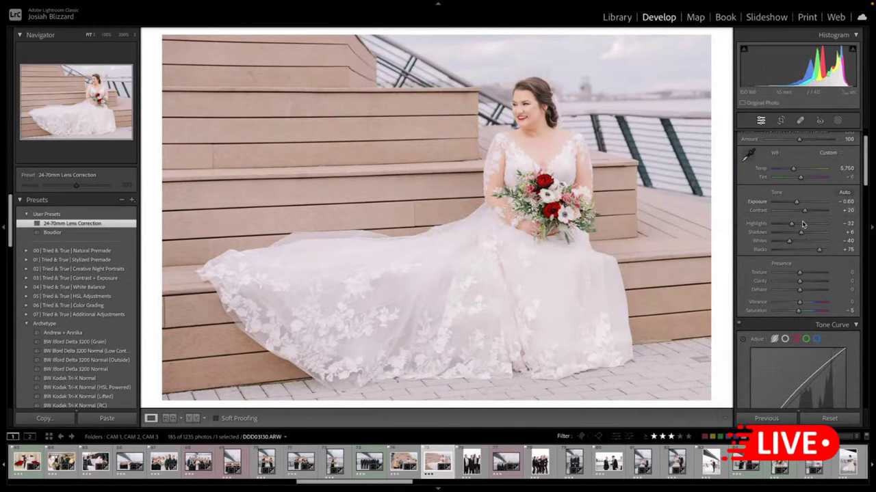
drag(798, 225, 795, 224)
- Apply the seated bride portrait's develop settings to the vertical photo of four groomsmen, straighten it to -0.36 and crop it tighter from the top
key(Right)
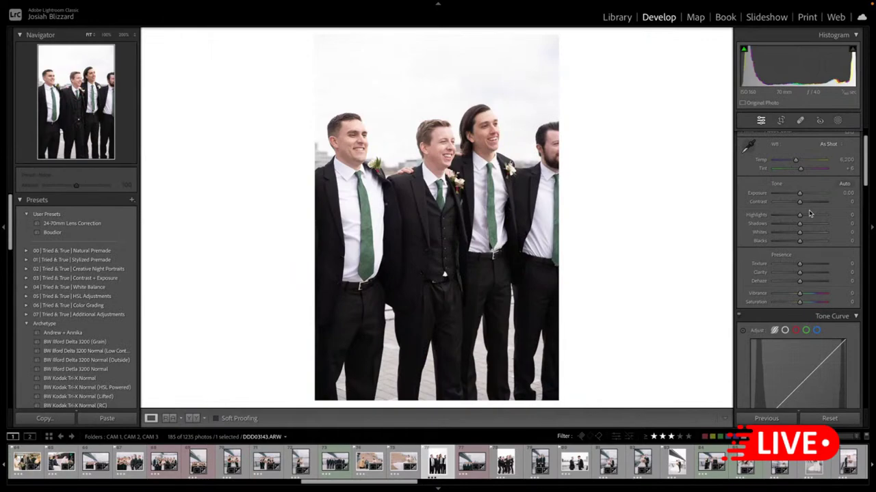
key(ctrl+shift+v)
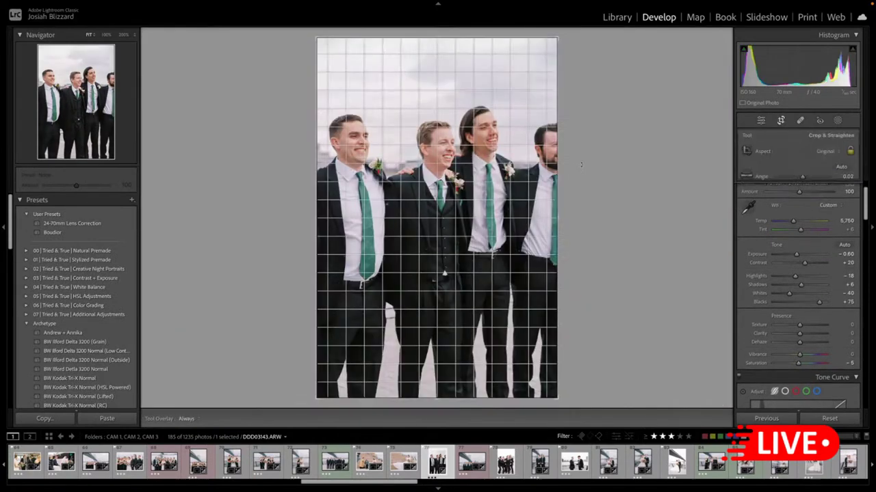
key(r)
drag(470, 42, 471, 51)
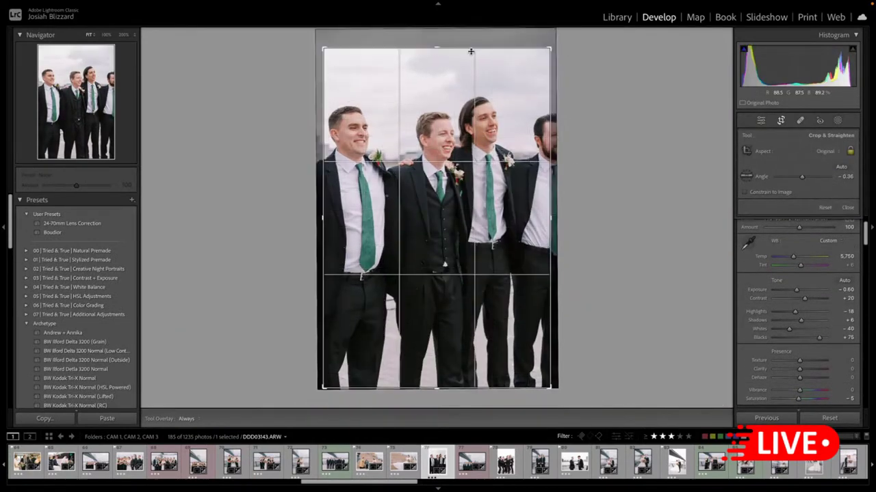
key(r)
- Set the four groomsmen photo's Exposure to -0.40 and Shadows to +21
key(equal)
key(equal)
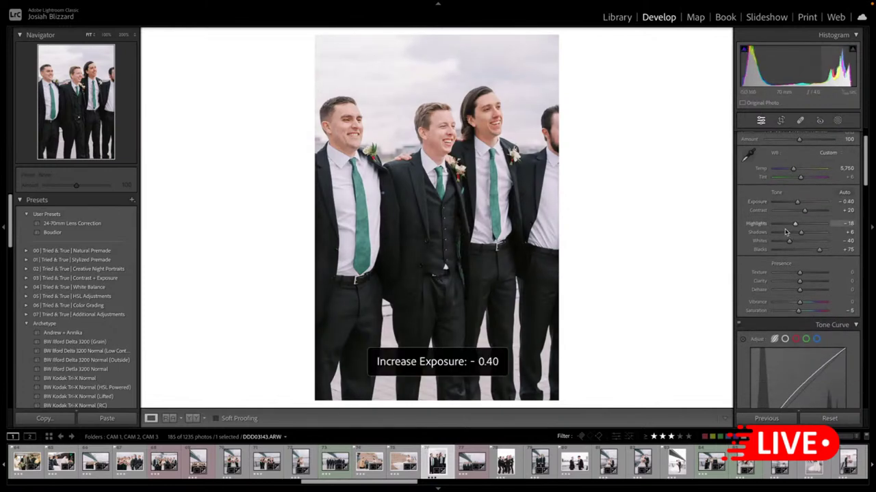
drag(801, 233, 806, 232)
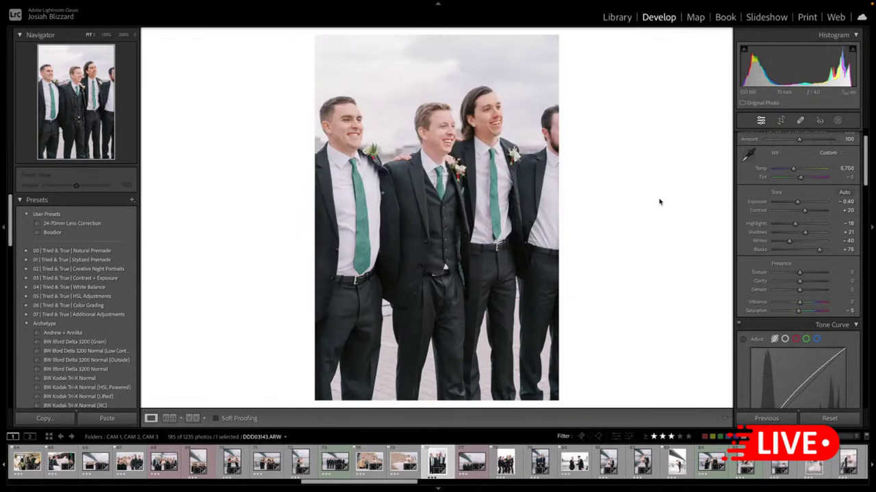
- Apply the four groomsmen photo's develop settings to the playful groomsmen photo, straighten it to 0.44 and crop it tighter from the top
click(505, 462)
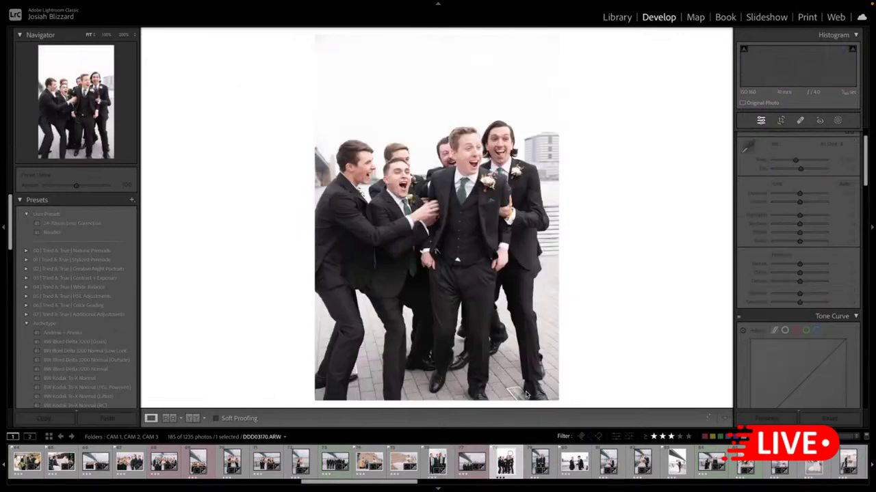
key(ctrl+shift+v)
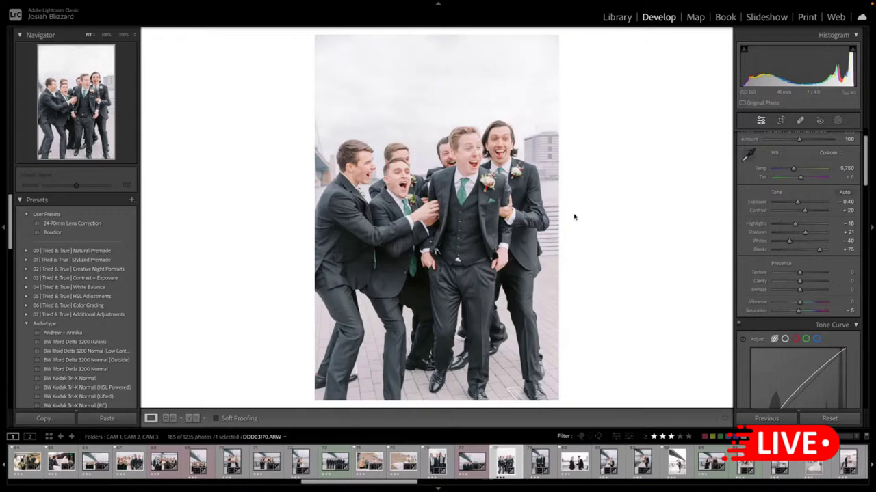
key(r)
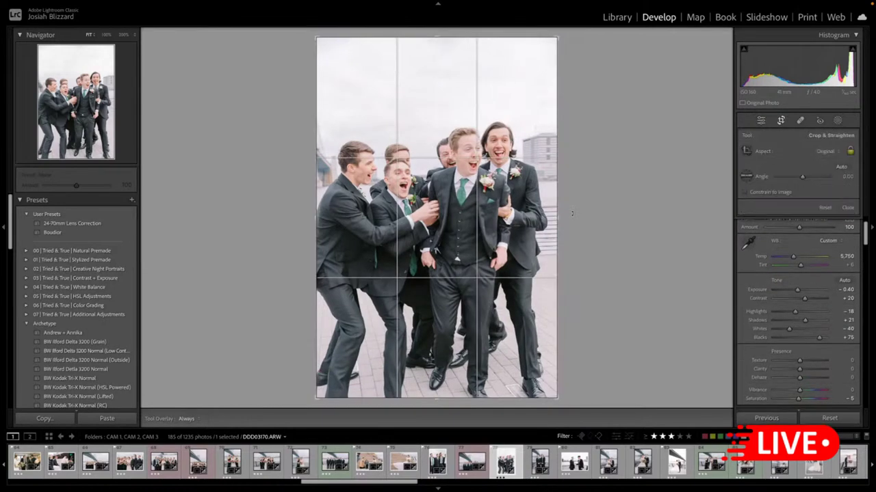
drag(576, 211, 576, 215)
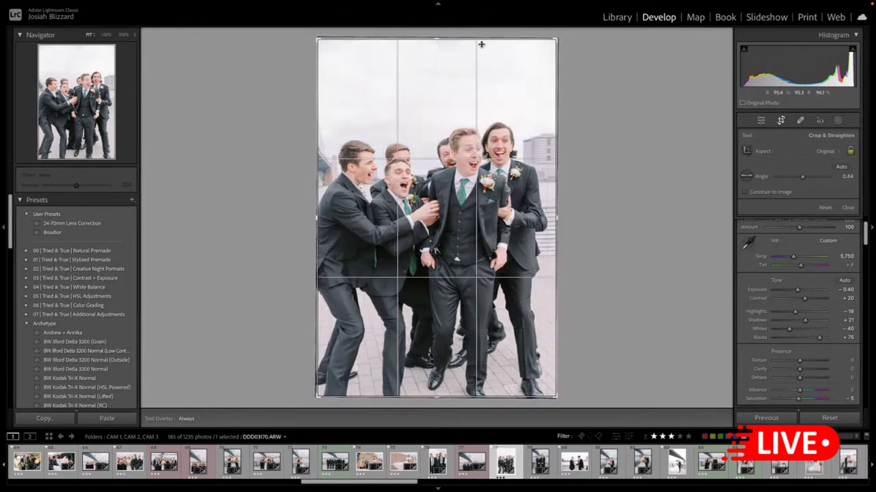
drag(481, 44, 479, 56)
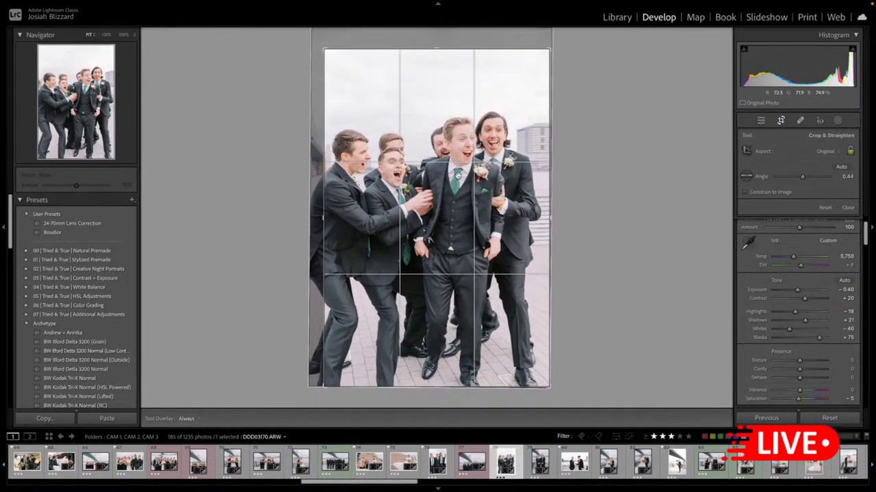
key(Return)
key(r)
key(r)
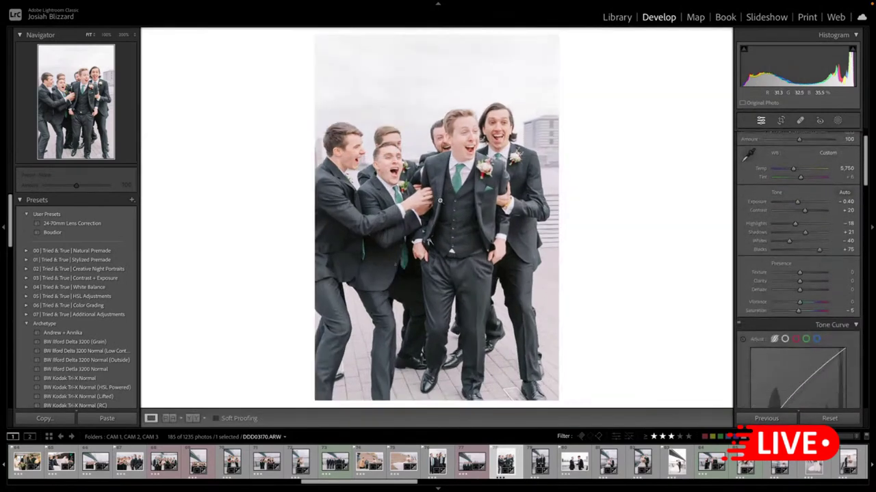
- Set the playful groomsmen photo's Exposure to -0.50, Blacks to +51 and Highlights to -6
key(minus)
key(minus)
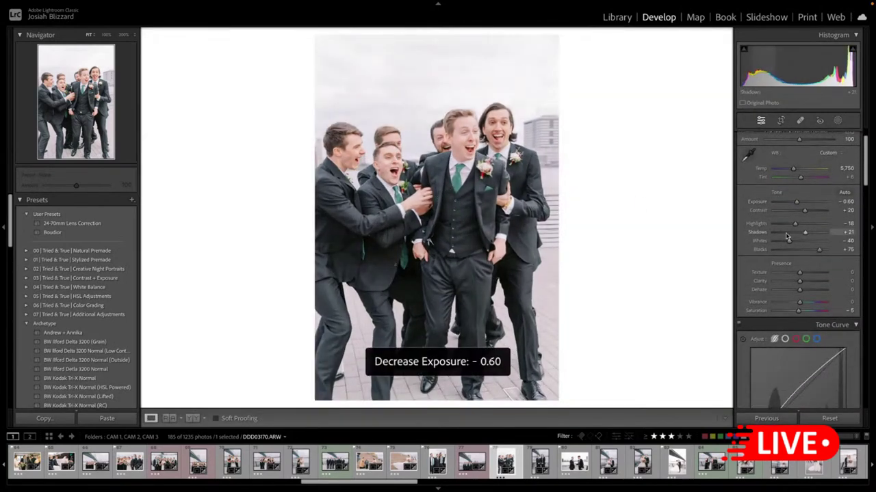
key(equal)
drag(814, 253, 806, 234)
drag(801, 228, 805, 227)
- Straighten the playful groomsmen photo to an angle of 0.85 and reposition the image within the crop
key(r)
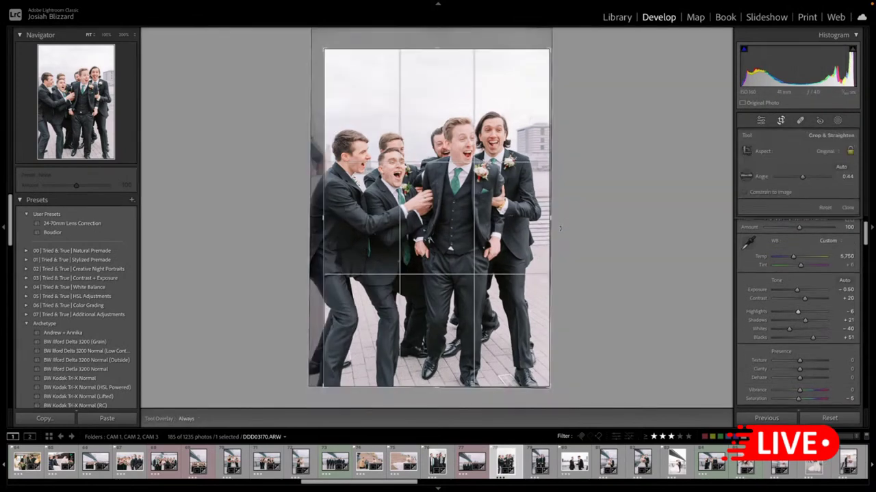
key(r)
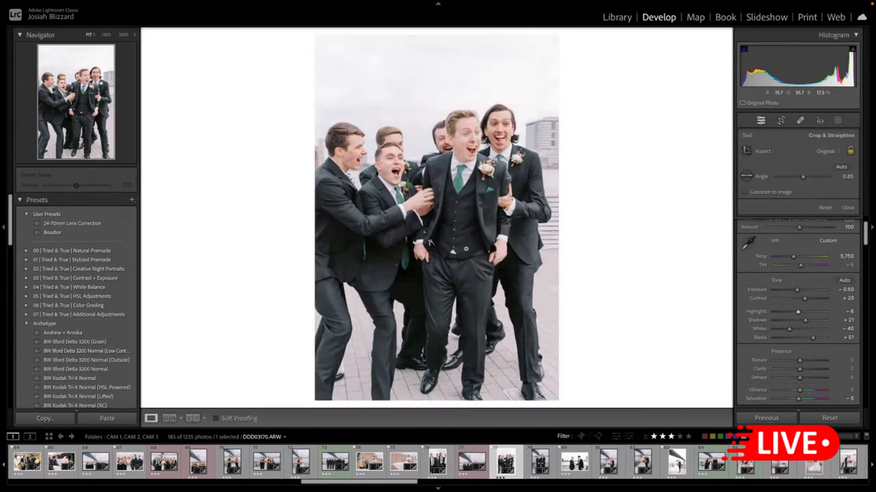
key(r)
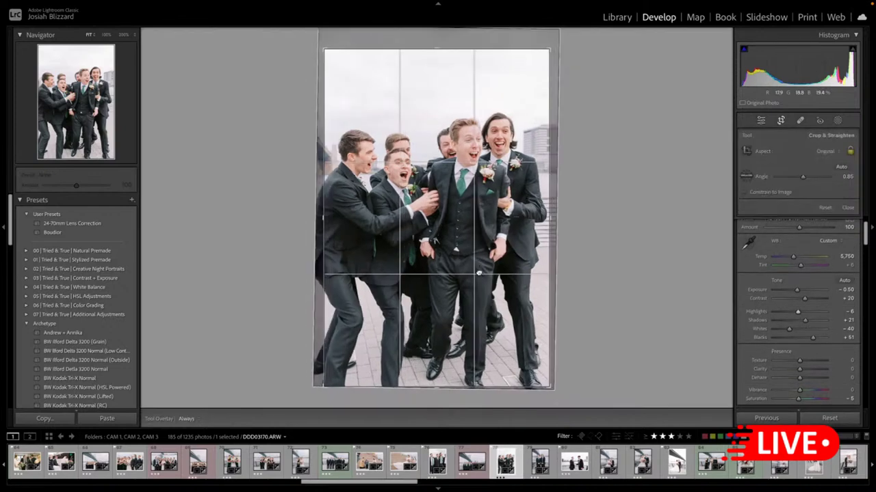
key(r)
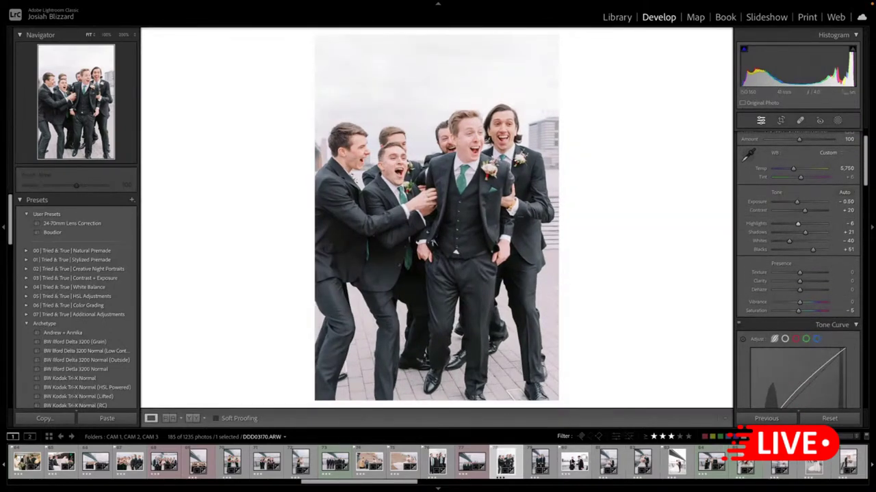
- Copy the playful groomsmen photo's develop settings and apply them to the photo of the two men shaking hands
key(ctrl+shift+c)
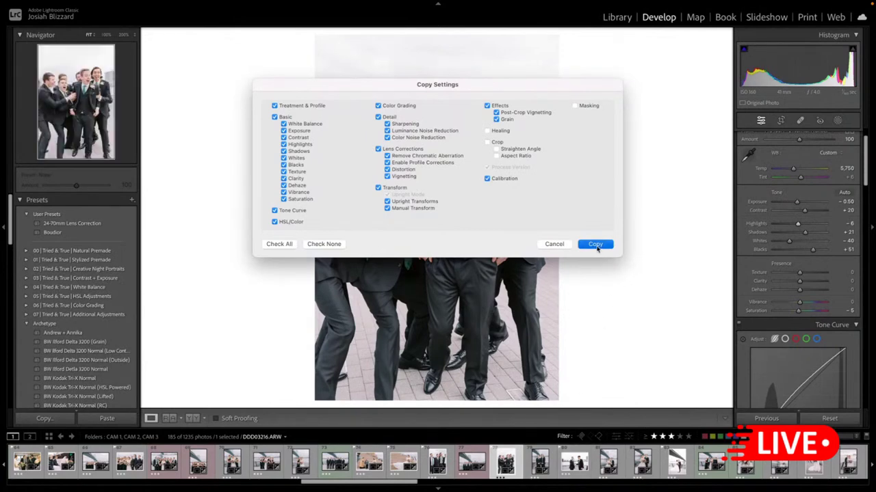
click(595, 245)
click(574, 462)
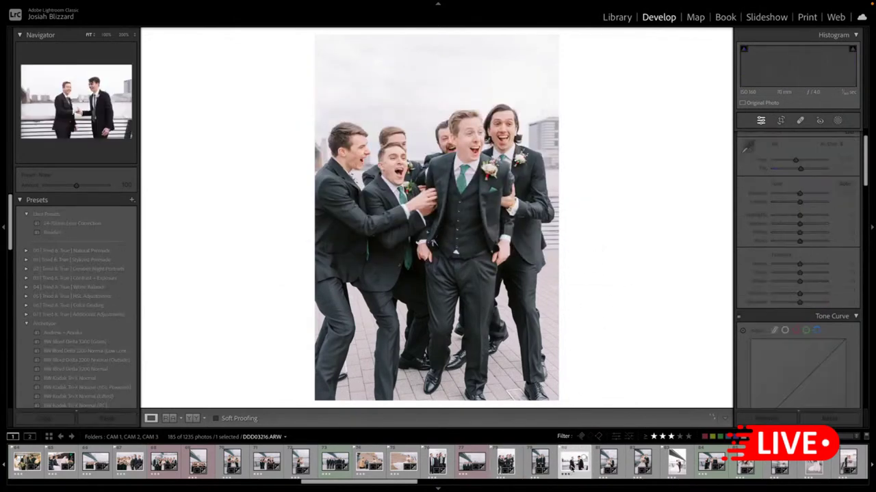
key(ctrl+shift+v)
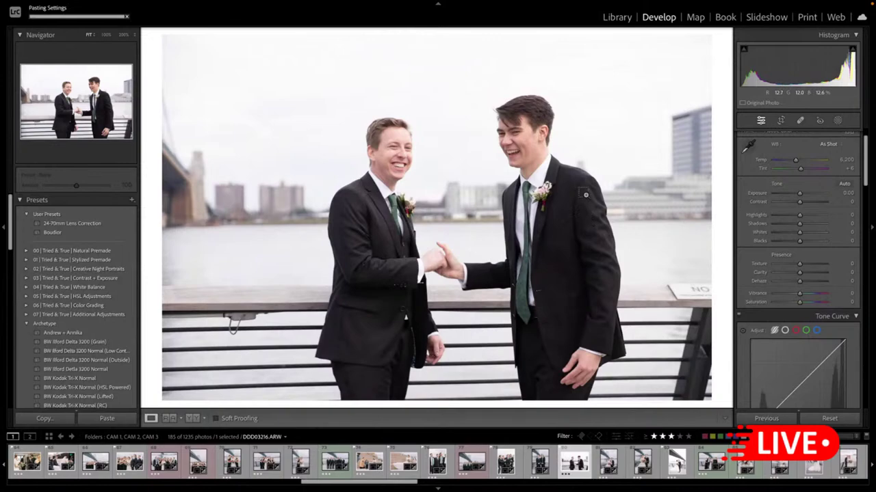
- Straighten the handshake photo to an angle of -0.06, crop it slightly tighter and reposition the image within the crop
key(r)
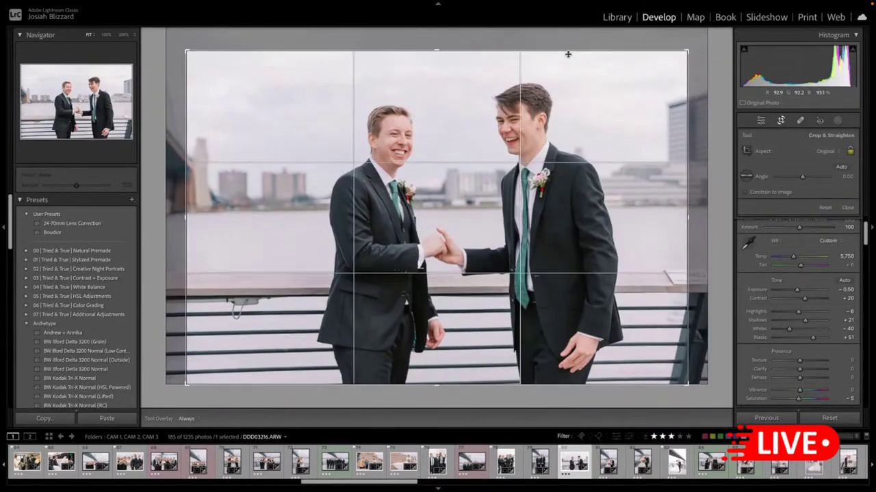
drag(568, 54, 564, 36)
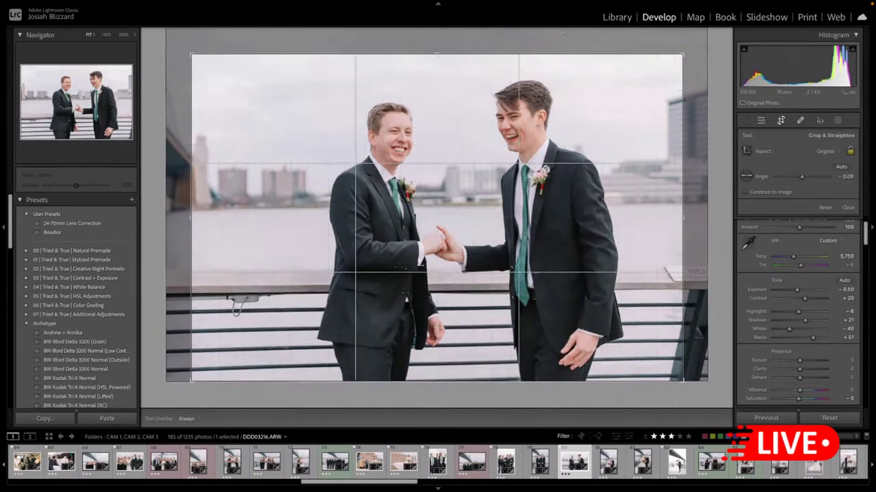
drag(545, 135, 539, 134)
key(Return)
- Set the handshake photo's Exposure to -0.30 and copy its develop settings with the default selection
key(equal)
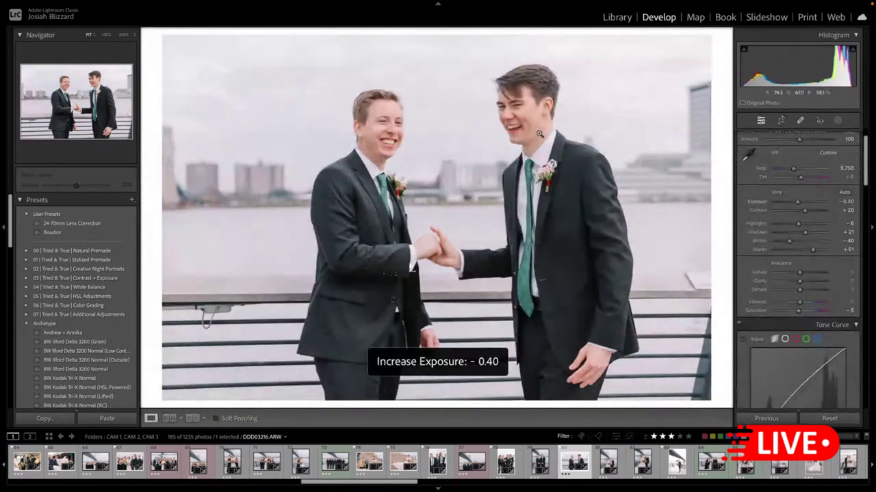
key(equal)
key(minus)
key(equal)
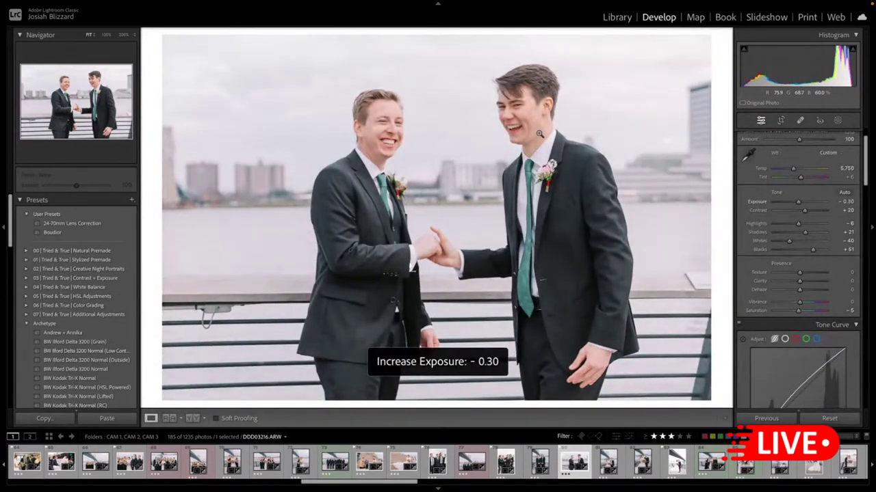
key(super+shift+c)
key(Return)
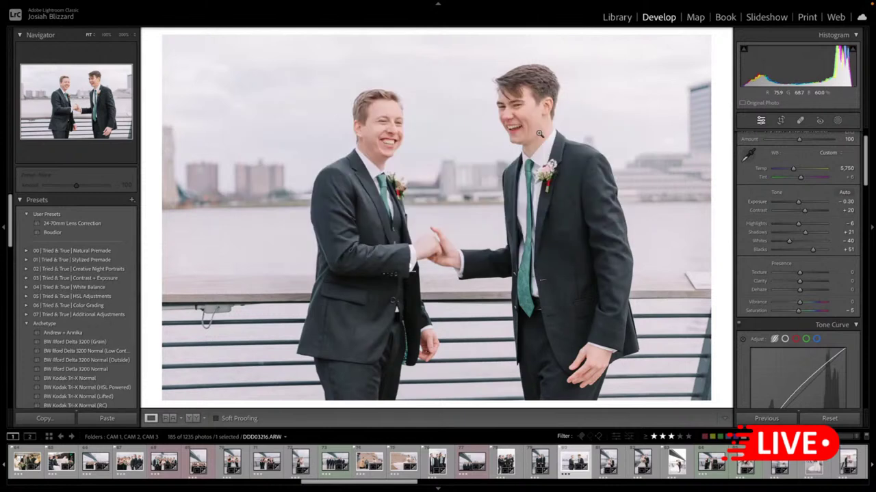
- Set the Exposure of the closer bride-and-groom bridge portrait, CCC08161, to +0.60
key(Right)
key(Right)
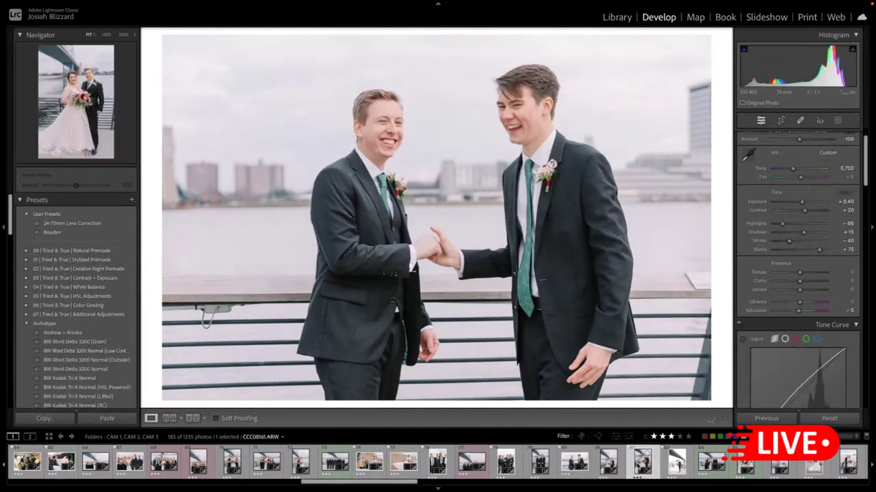
key(equal)
key(equal)
key(minus)
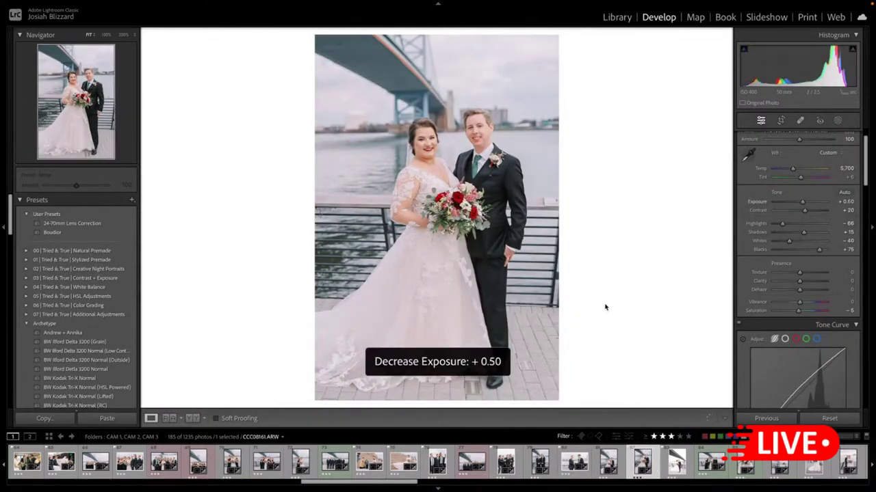
key(equal)
- Copy the bride-and-groom bridge portrait's develop settings and apply them to the preceding wider bridge portrait, CCC08149
key(ctrl+shift+c)
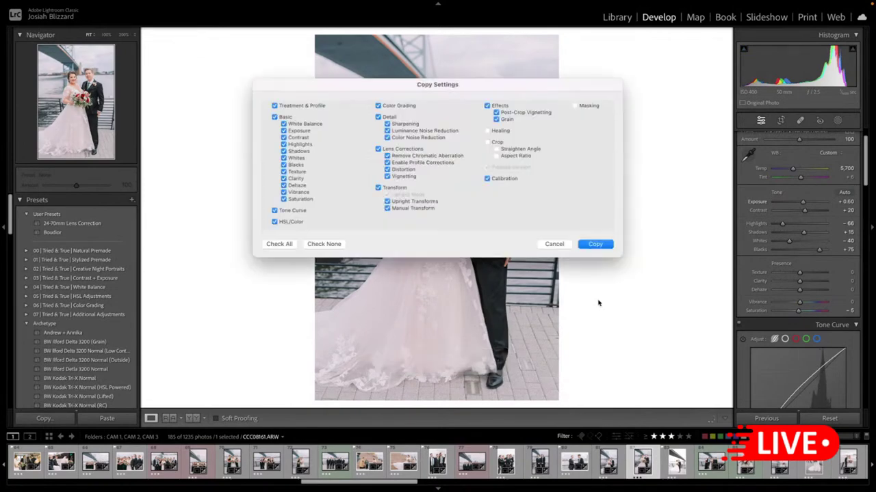
key(Return)
key(Left)
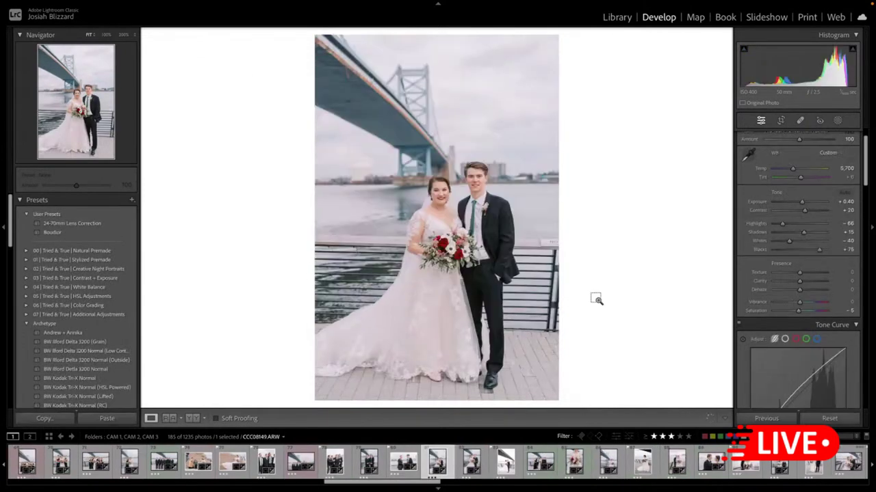
key(ctrl+shift+v)
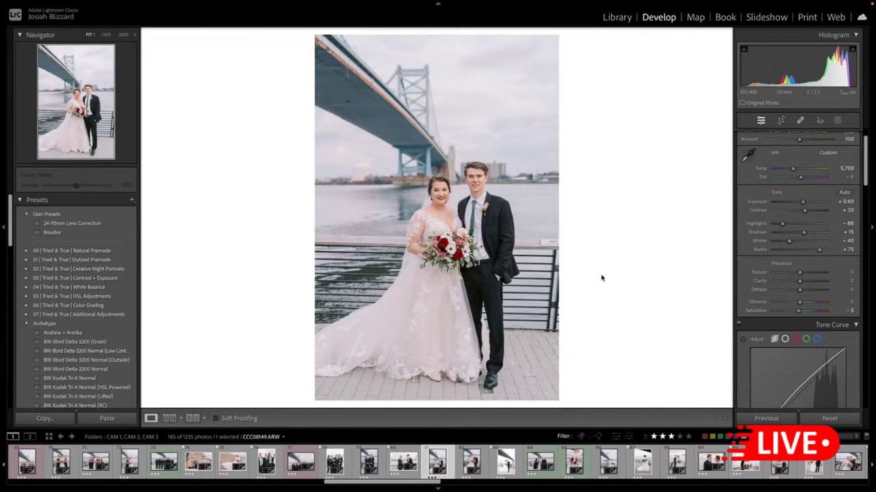
key(r)
key(r)
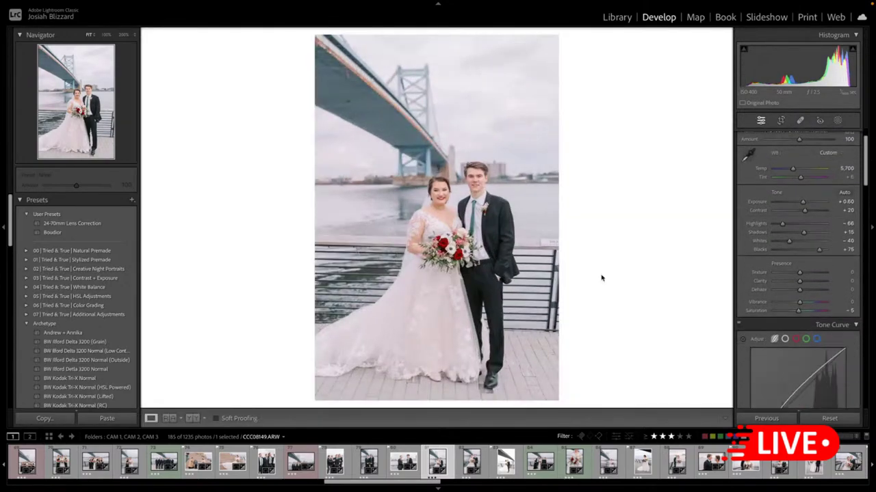
- Apply the copied develop settings to DDD03238, the couple nose to nose under the bridge, and lower its Exposure to -0.60
click(502, 452)
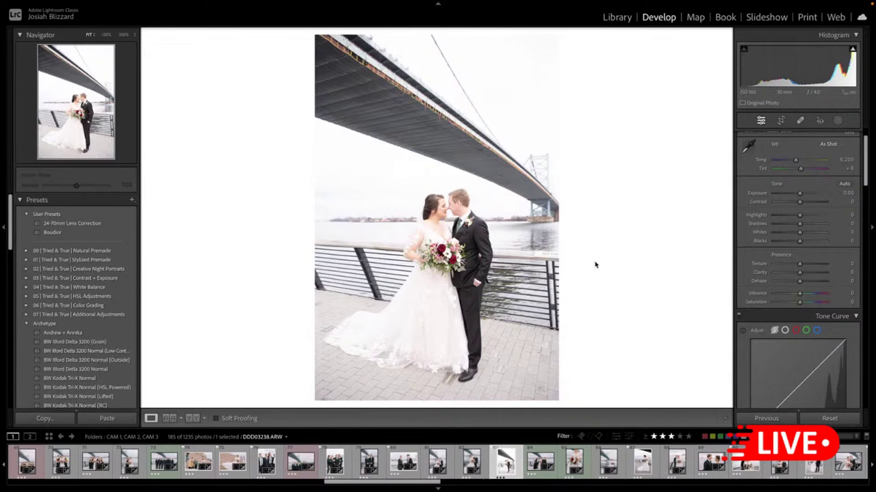
key(ctrl+shift+v)
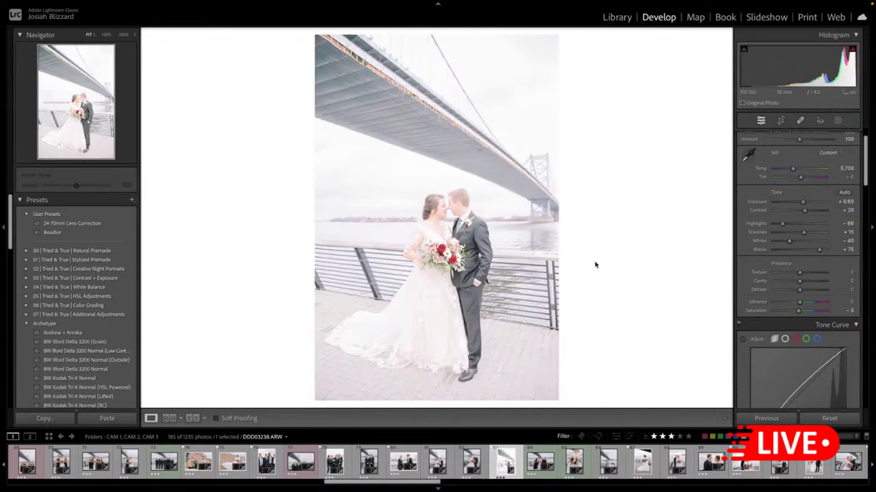
key(minus)
key(minus)
key(minus)
key(minus)
key(minus)
key(minus)
key(minus)
key(minus)
key(minus)
key(minus)
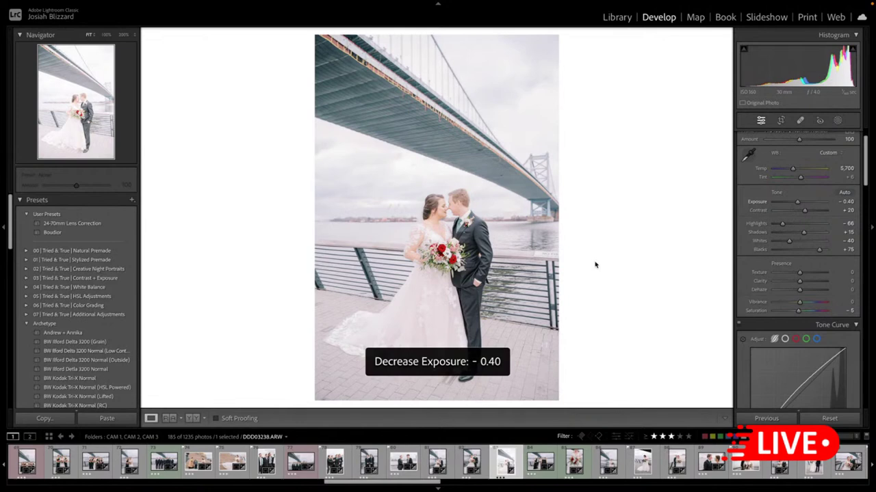
key(minus)
key(minus)
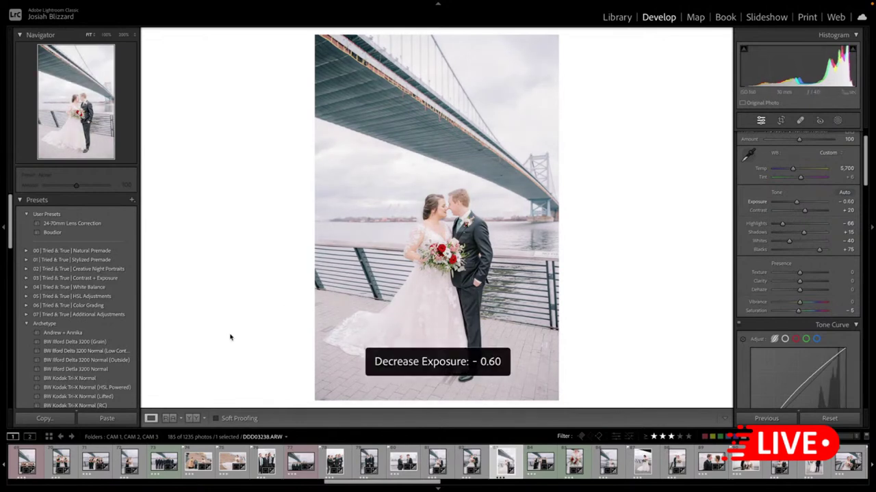
- Apply the 24-70mm Lens Correction preset to the couple-under-the-bridge photo and set its Exposure to -0.70
key(equal)
click(125, 226)
key(minus)
key(minus)
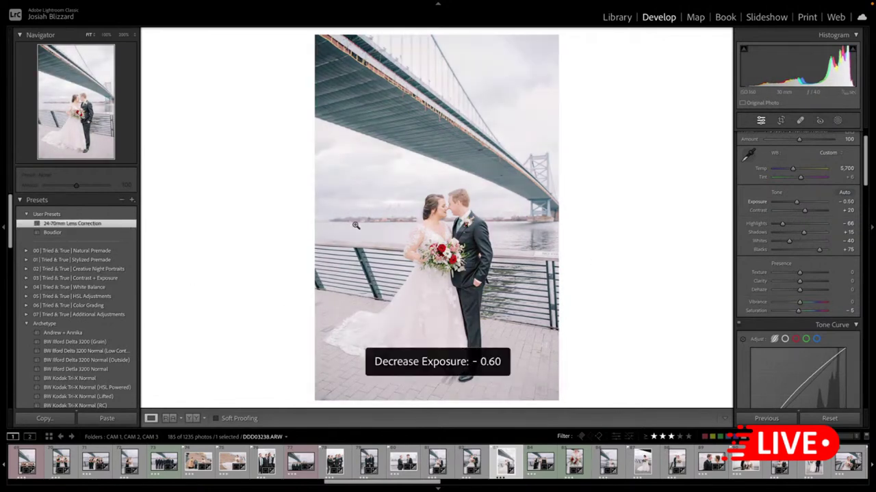
- Straighten the couple-under-the-bridge photo to an angle of 0.60 and refine the image's position within the crop
key(r)
drag(579, 197, 578, 203)
key(Return)
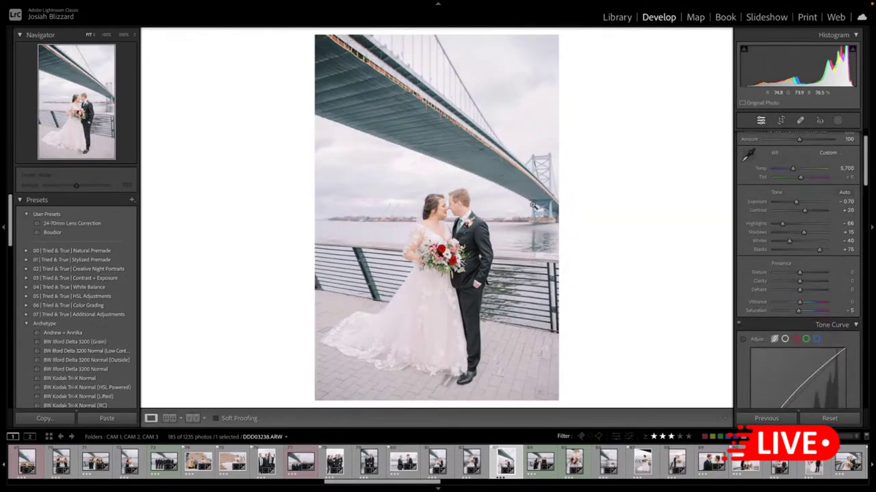
key(r)
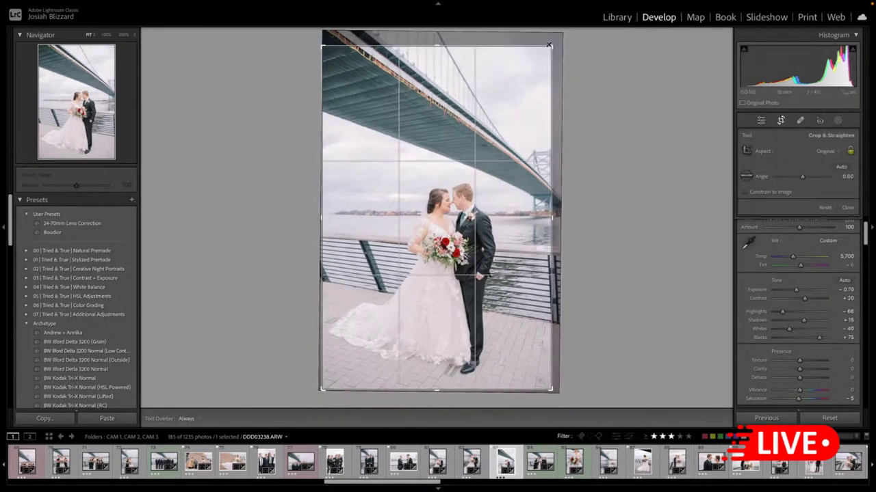
key(r)
key(r)
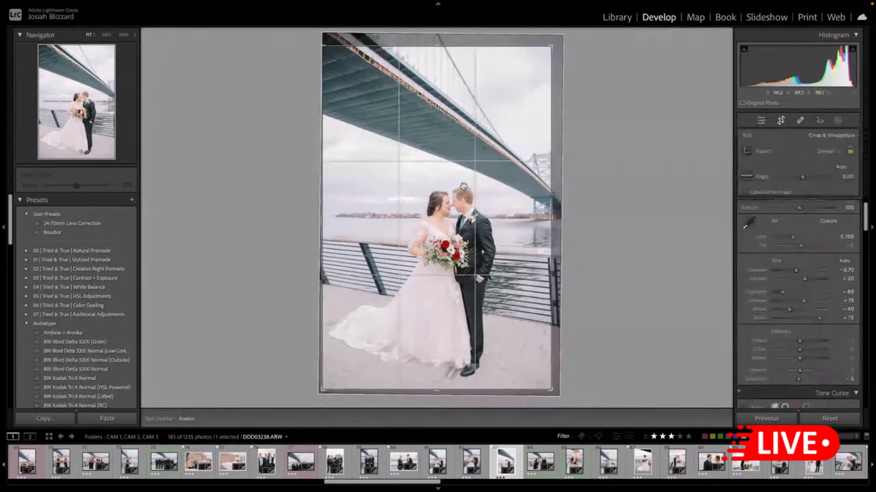
key(r)
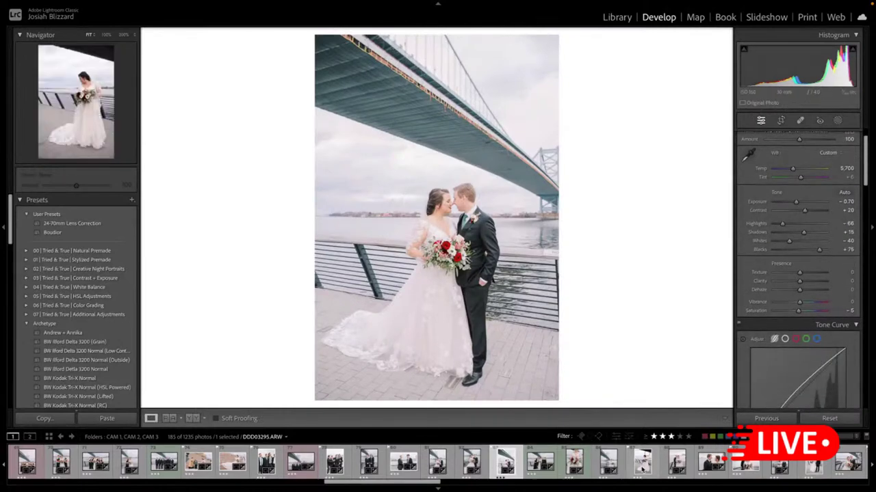
- Copy the develop settings of the solo bride bridge portrait, CCC08268, and apply them to DDD03295, the bride looking down toward her train
click(606, 466)
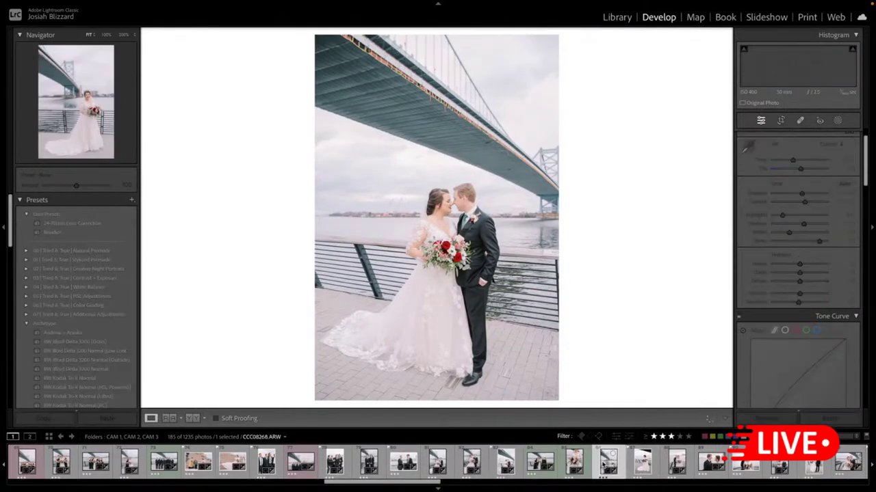
key(ctrl+shift+c)
key(Return)
key(Right)
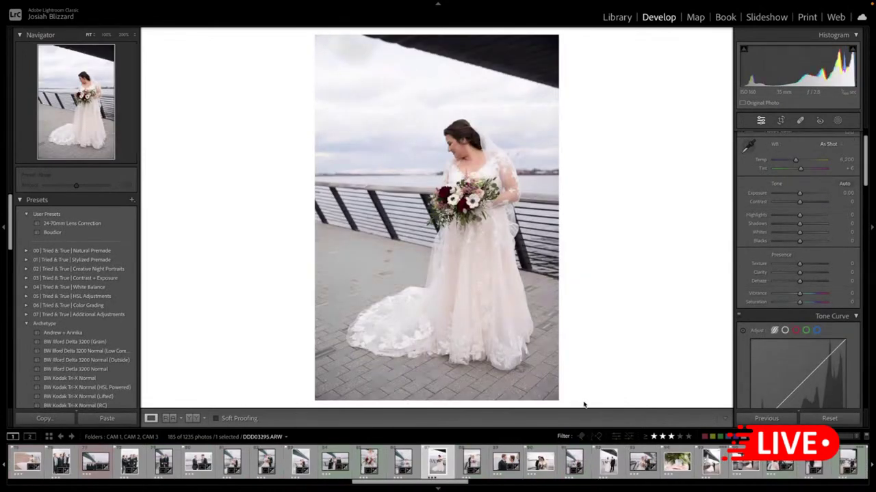
key(ctrl+shift+v)
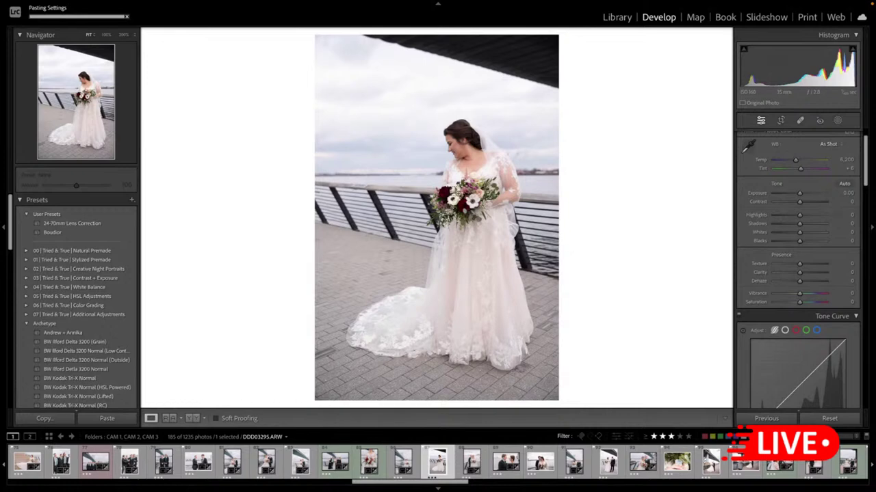
- Crop the photo of the bride looking down tighter from its left edge, reposition it, and set Blacks to +52 and Shadows to +11
key(r)
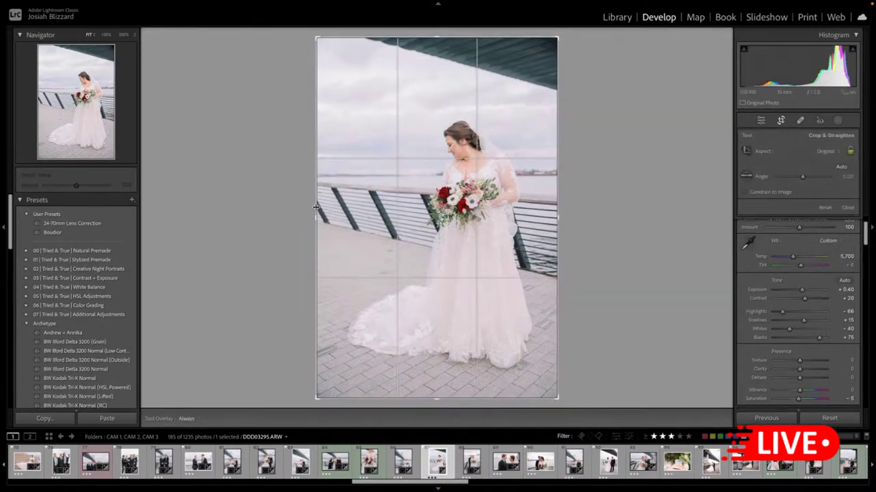
drag(316, 208, 326, 207)
key(Return)
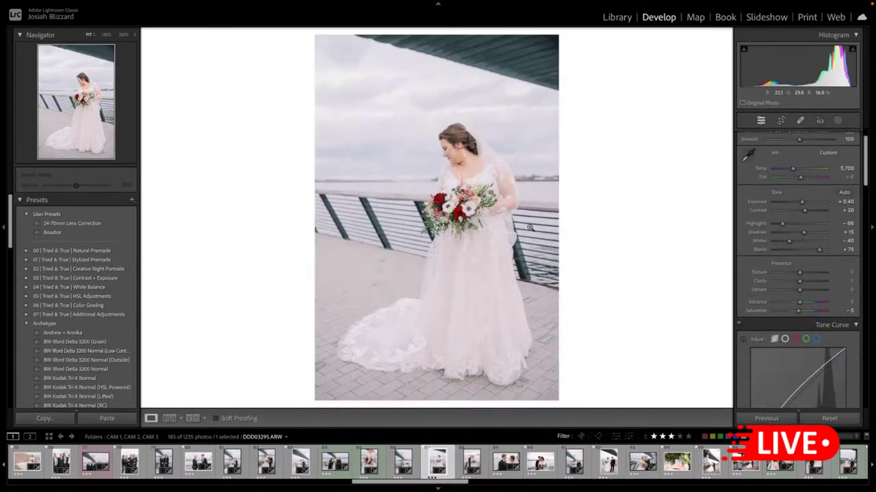
key(r)
drag(322, 44, 325, 49)
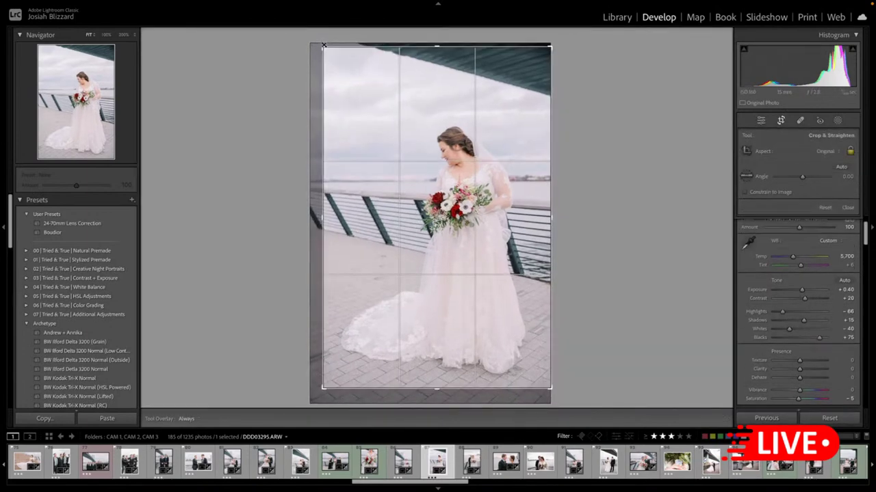
drag(371, 145, 372, 152)
key(Return)
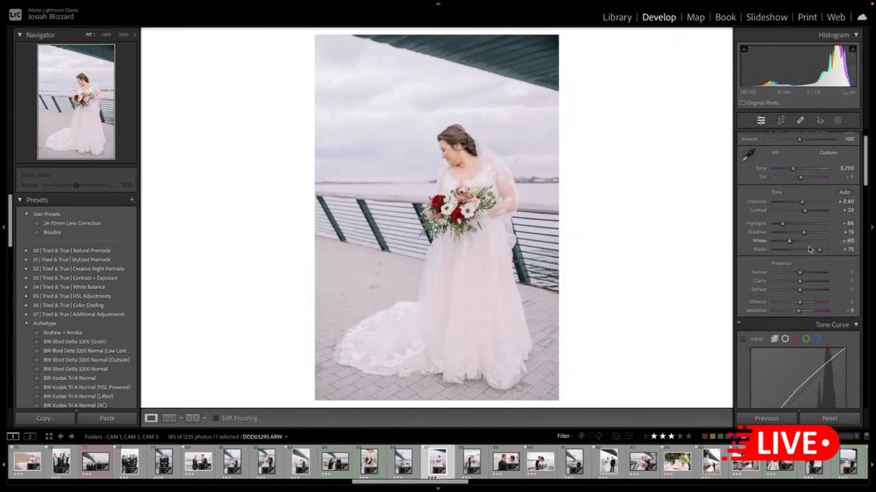
drag(818, 250, 804, 234)
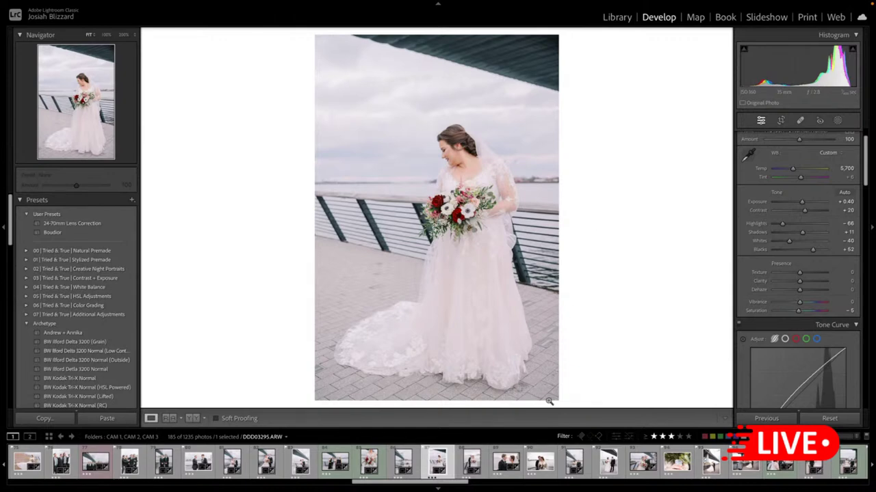
- Copy the develop settings of CCC08376, the couple facing each other, and apply them to DDD03327, the couple embracing with the bouquet
click(506, 463)
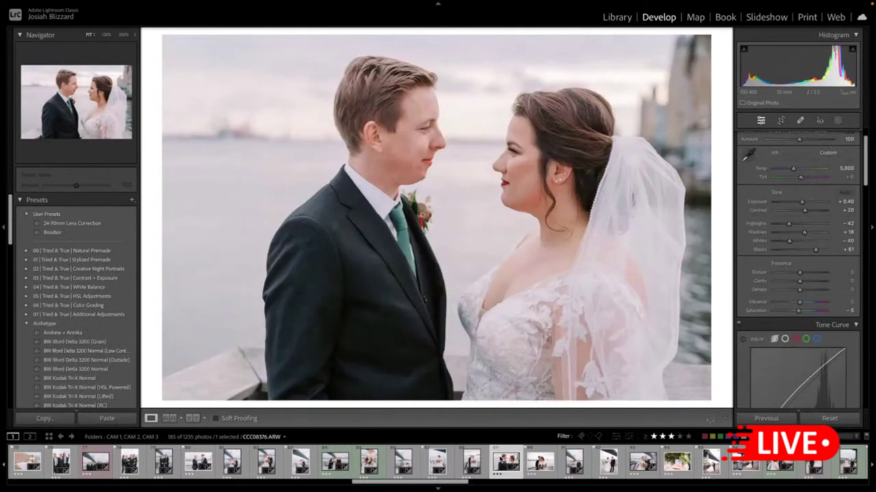
key(ctrl+shift+c)
key(Return)
key(Right)
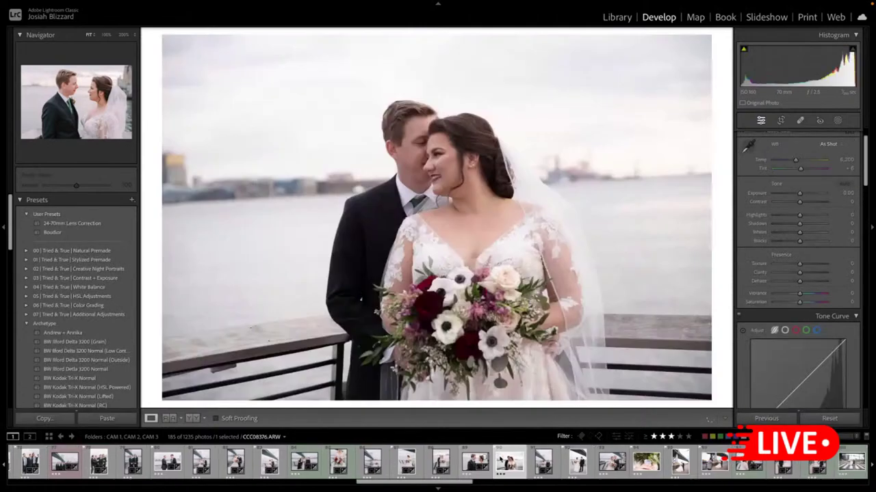
key(Right)
key(ctrl+shift+v)
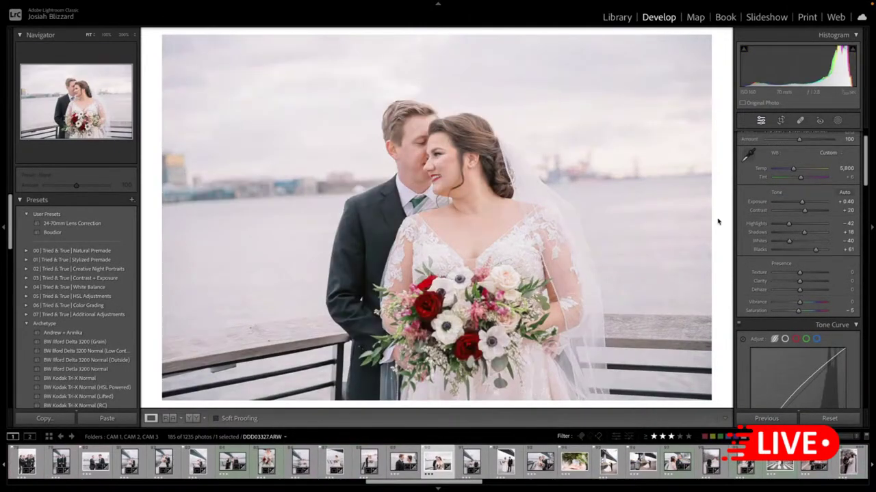
- Straighten the embracing couple photo to an angle of 0.42, crop it tighter, and reposition the image within the crop
key(r)
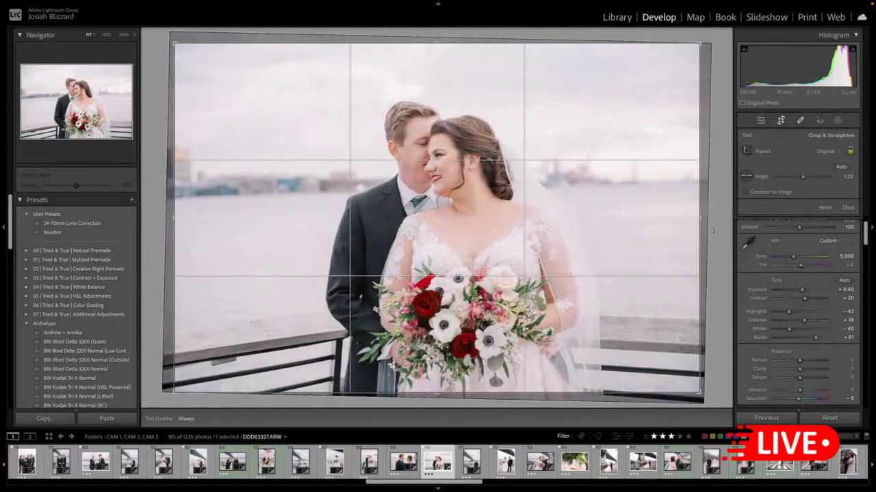
mouse_move(491, 42)
mouse_down()
mouse_move(491, 59)
mouse_move(480, 46)
mouse_up()
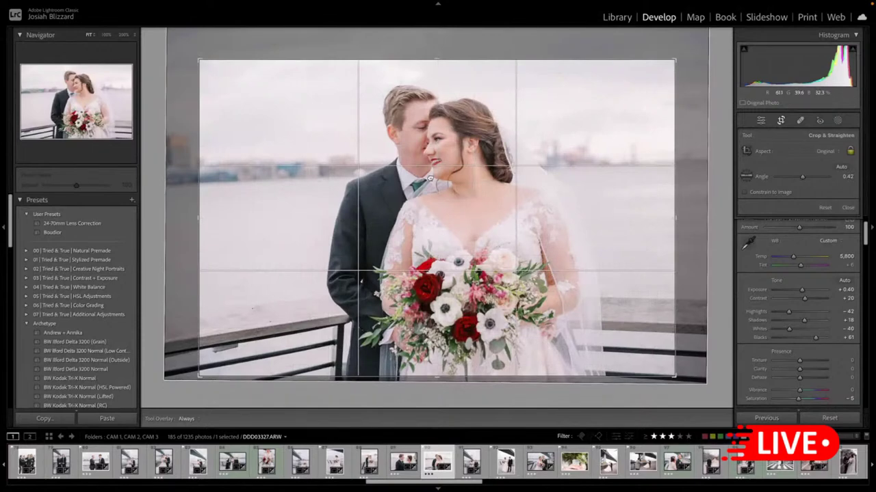
drag(430, 177, 452, 177)
key(Return)
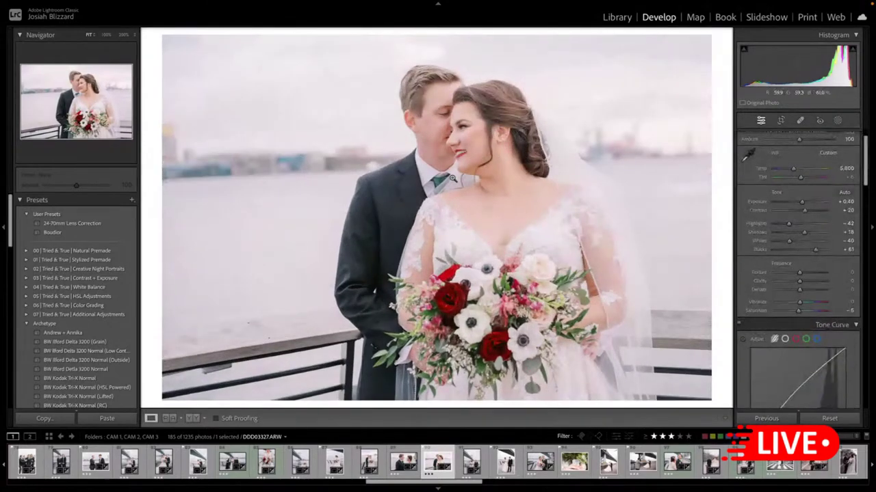
- Set the Exposure of BBB00564, the couple walking hand in hand with the bridge tower behind, to +0.80
click(471, 462)
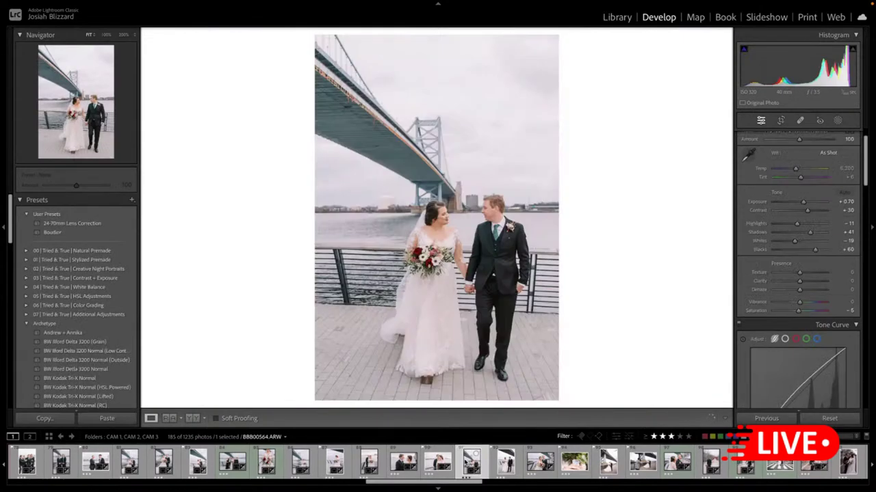
key(equal)
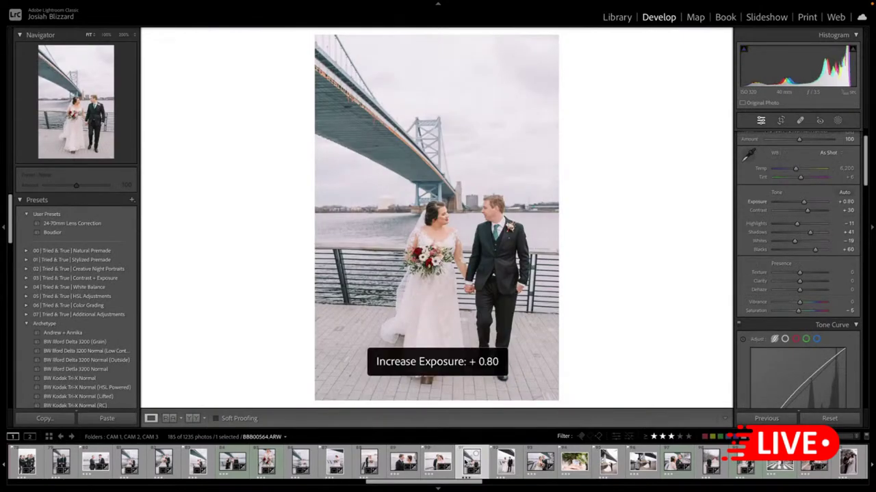
key(minus)
key(equal)
- Copy the develop settings of BBB00564 and apply them to DDD03370, the couple walking beneath the bridge
key(ctrl+shift+c)
key(Return)
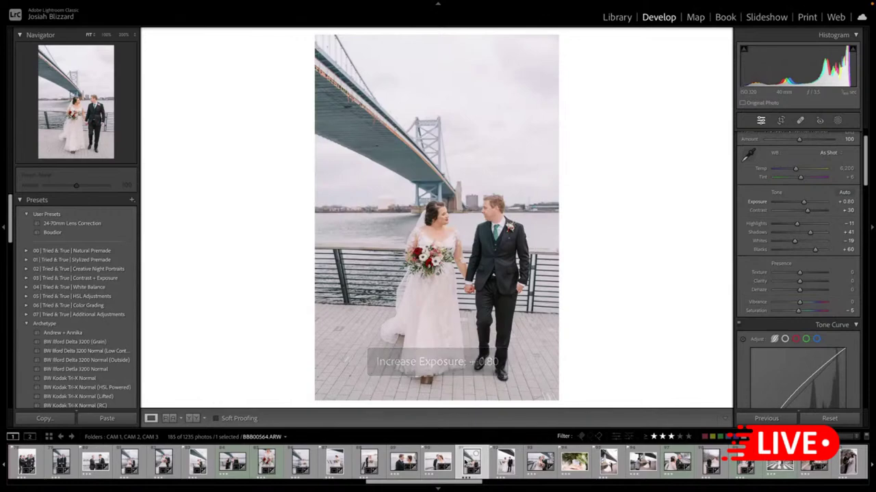
key(Right)
key(ctrl+shift+v)
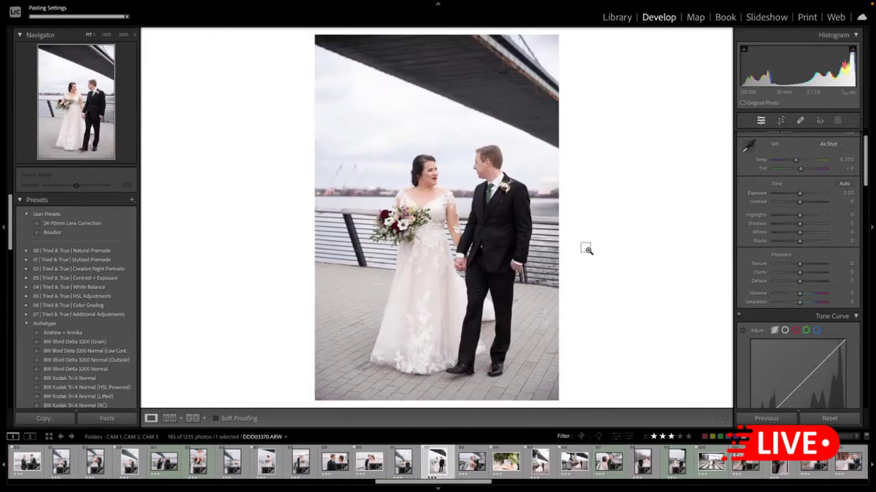
- Crop DDD03370 tighter from its left edge, straighten it to an angle of -0.67, and reposition the couple
key(r)
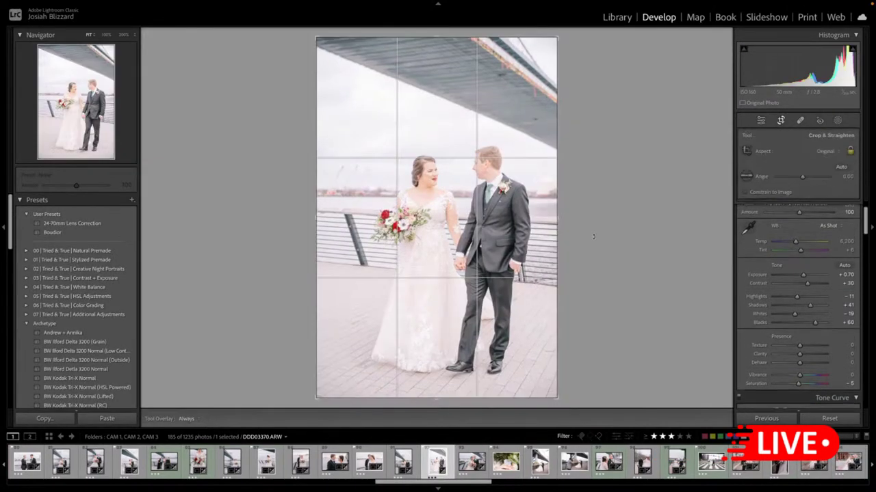
drag(318, 250, 334, 250)
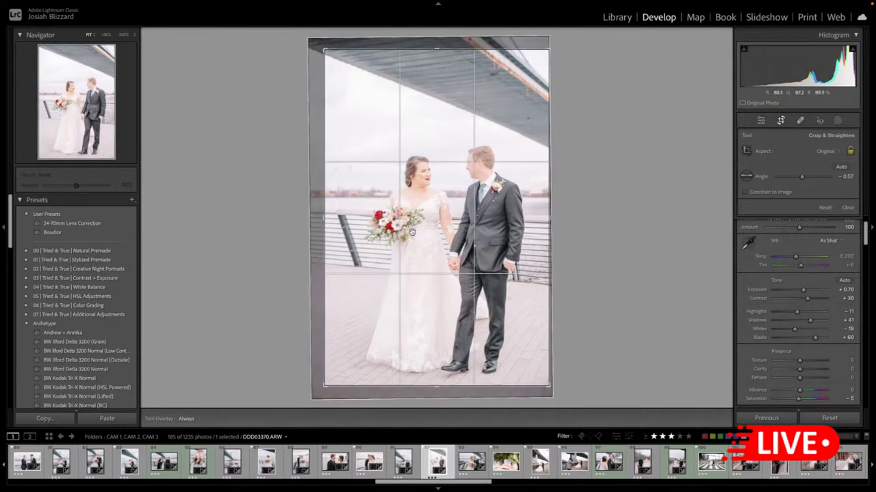
drag(448, 230, 452, 227)
key(Return)
- Set the Exposure of DDD03370 to -0.10 and its white balance Temp to 5,850
key(minus)
key(minus)
key(minus)
key(minus)
key(minus)
key(minus)
key(minus)
key(minus)
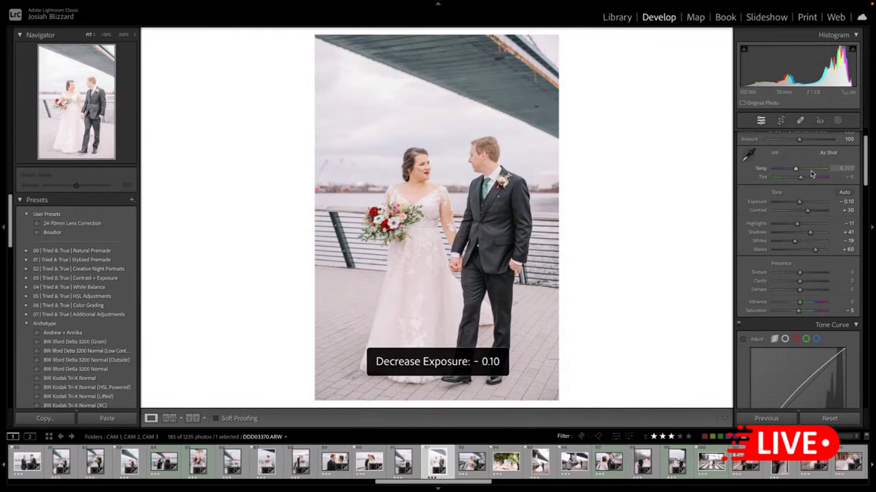
key(minus)
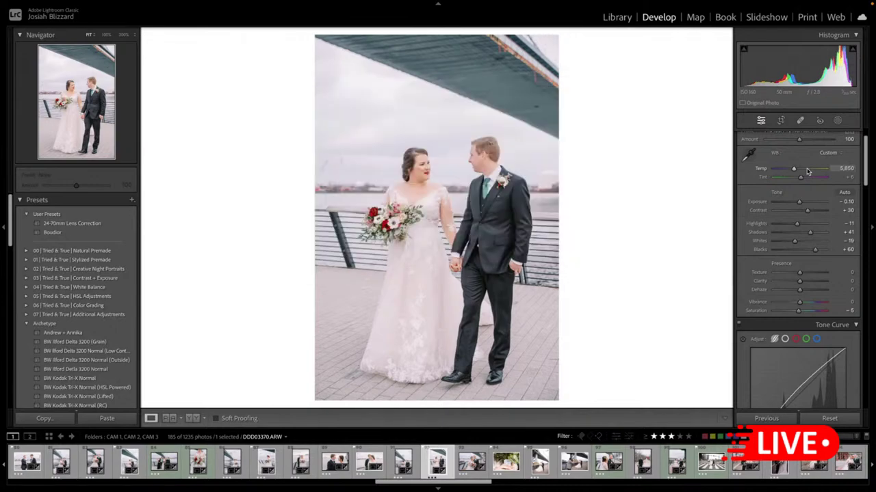
- Apply the develop settings of DDD03370 to DDD03386, the embroidered bouquet wrap close-up, and set its Exposure to -0.20
click(506, 463)
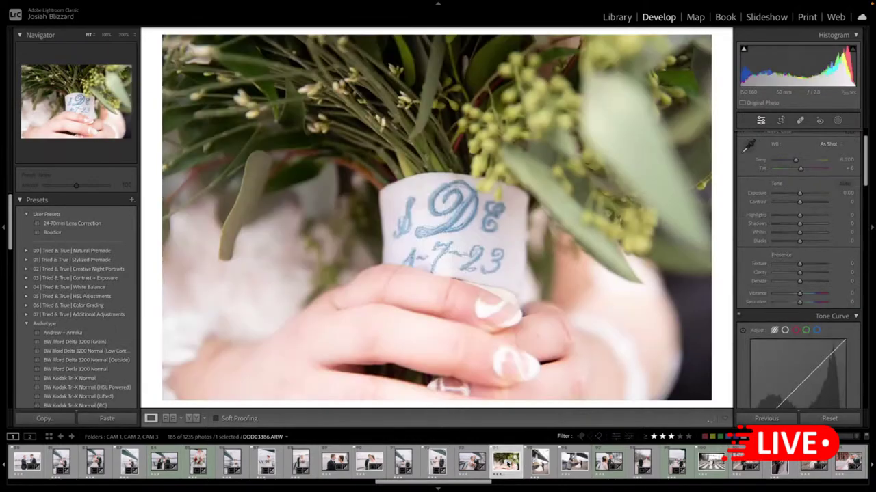
key(ctrl+shift+v)
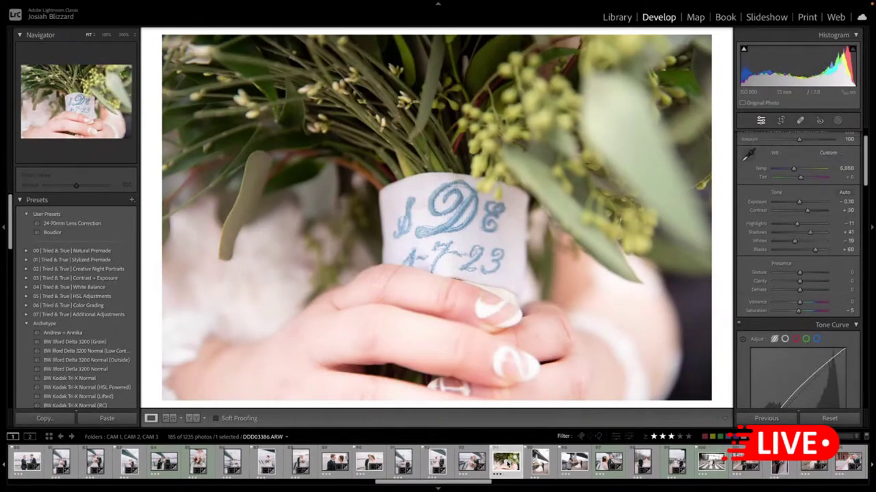
key(minus)
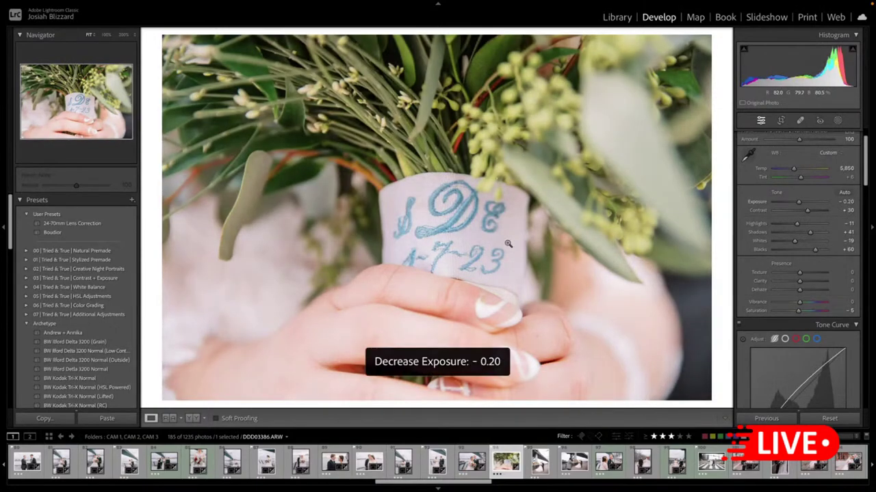
- Crop the bouquet wrap close-up slightly tighter from its upper-left corner
key(r)
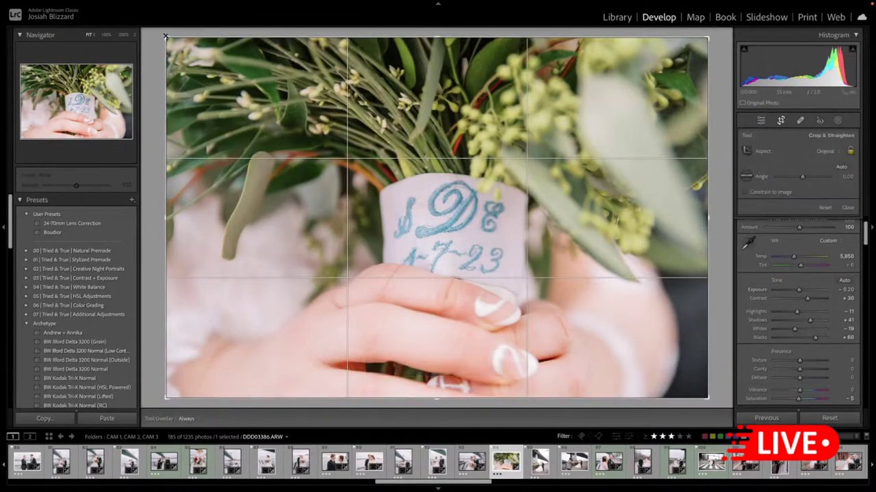
drag(174, 40, 174, 41)
key(Return)
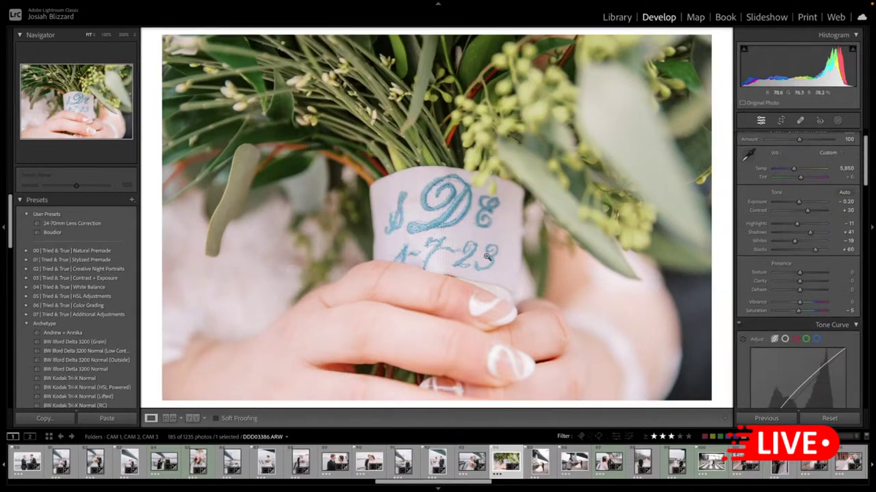
- Apply the copied develop settings to DDD03394, the couple on the deck beside the bridge pillar, and crop it tighter from the top
key(Right)
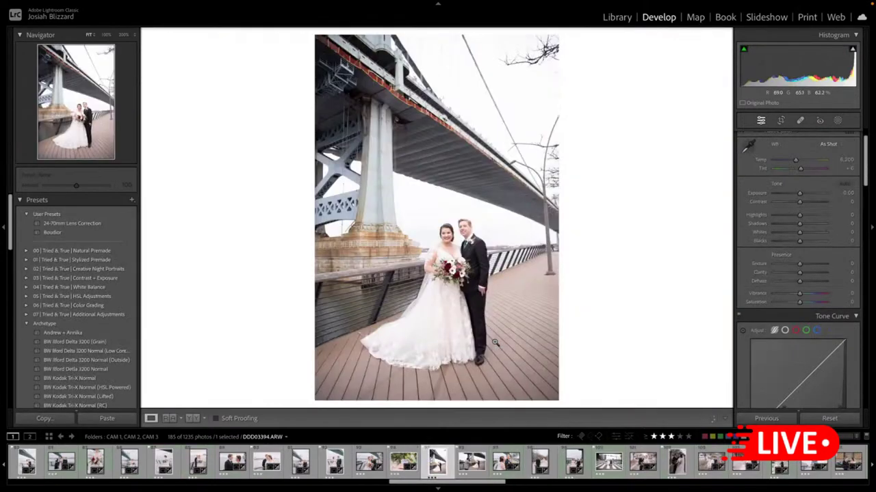
key(ctrl+shift+v)
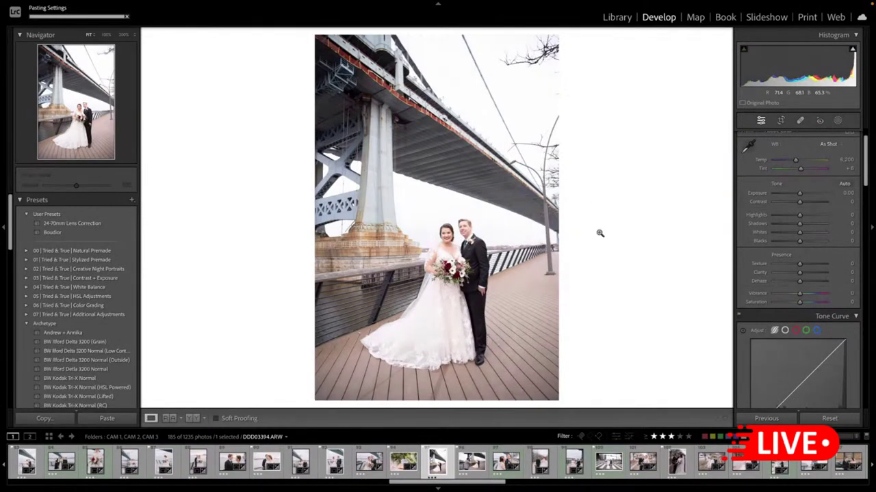
key(r)
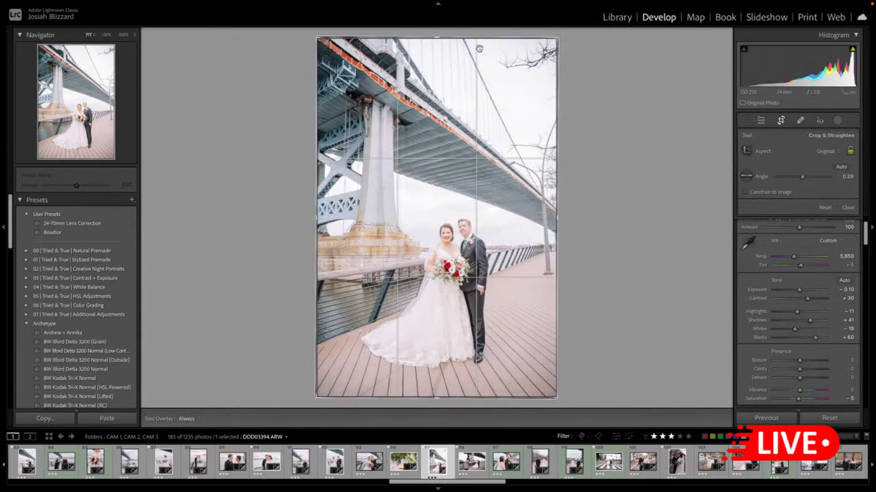
drag(479, 38, 476, 57)
drag(474, 162, 473, 169)
key(Return)
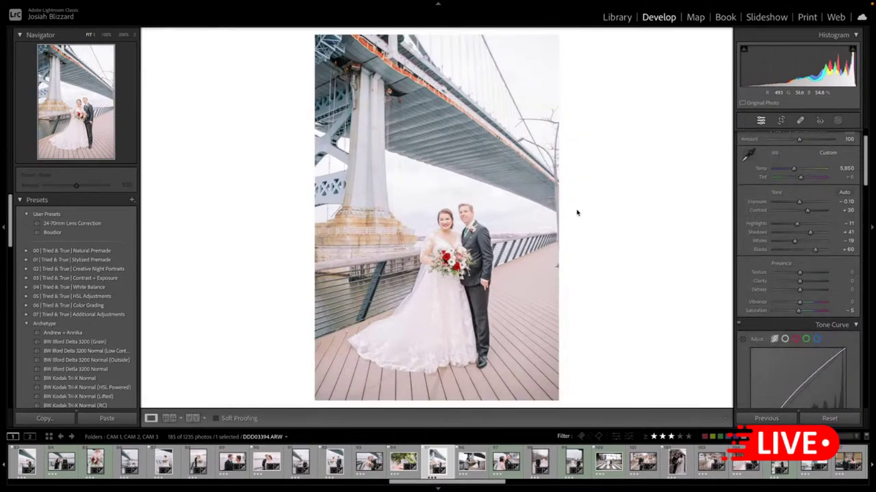
- Apply the 24-70mm Lens Correction preset to the bridge pillar portrait and set its Exposure to -0.60
key(minus)
key(minus)
key(minus)
key(minus)
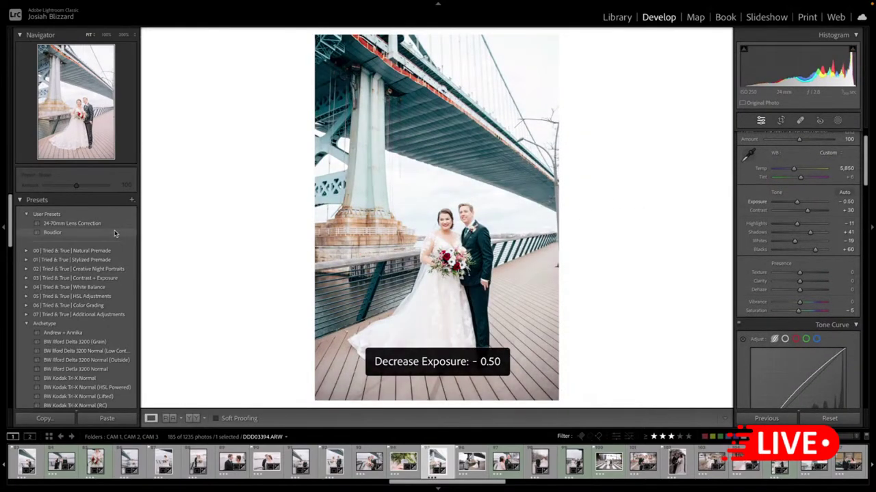
click(75, 224)
key(minus)
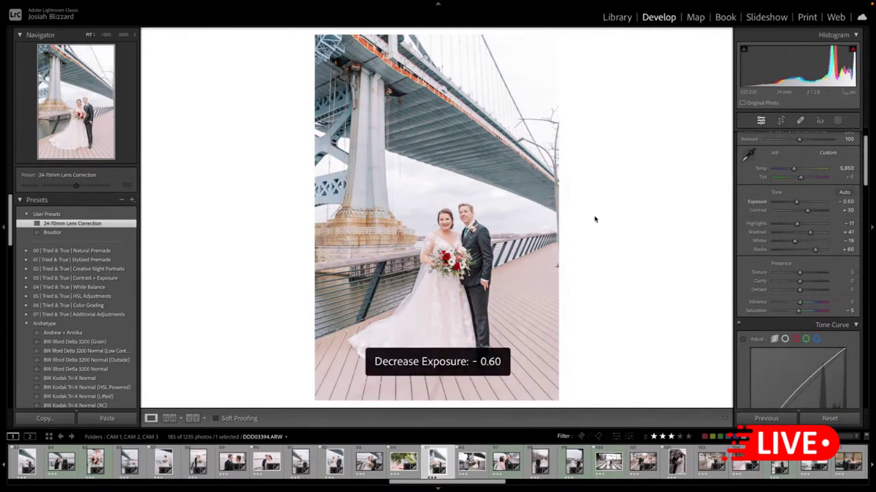
key(r)
key(r)
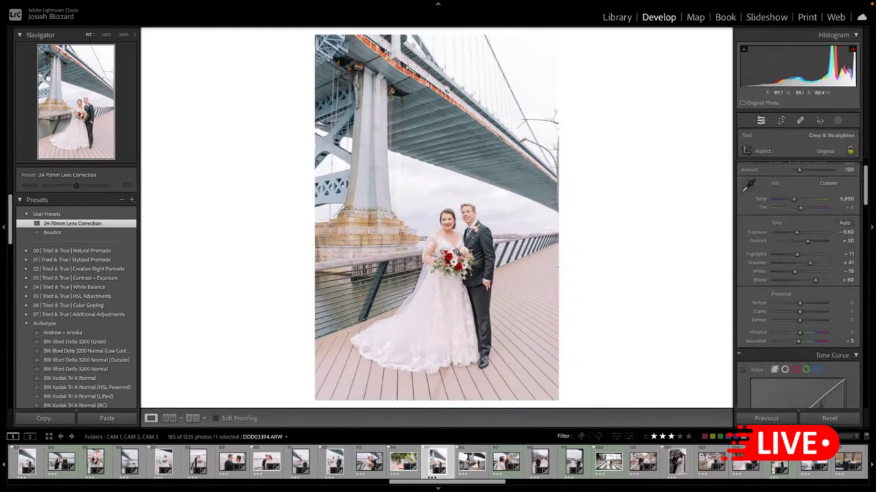
- Inspect the couple's faces up close and set the portrait's Sharpening Amount to 31 and Detail to 28
click(439, 240)
drag(513, 169, 463, 248)
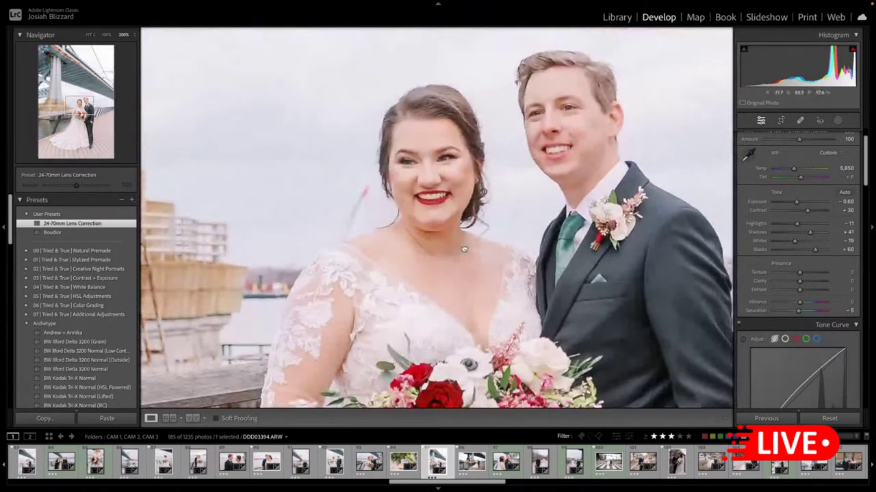
click(463, 248)
scroll(759, 306, down, 10)
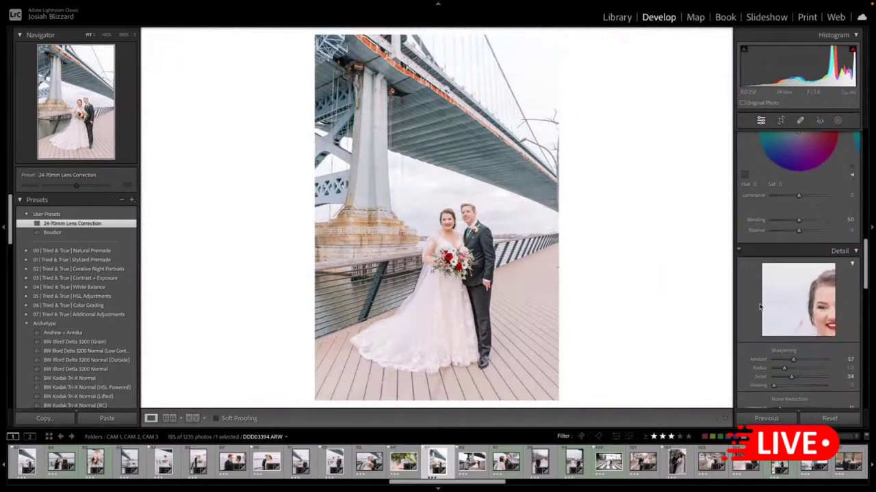
drag(788, 338, 784, 336)
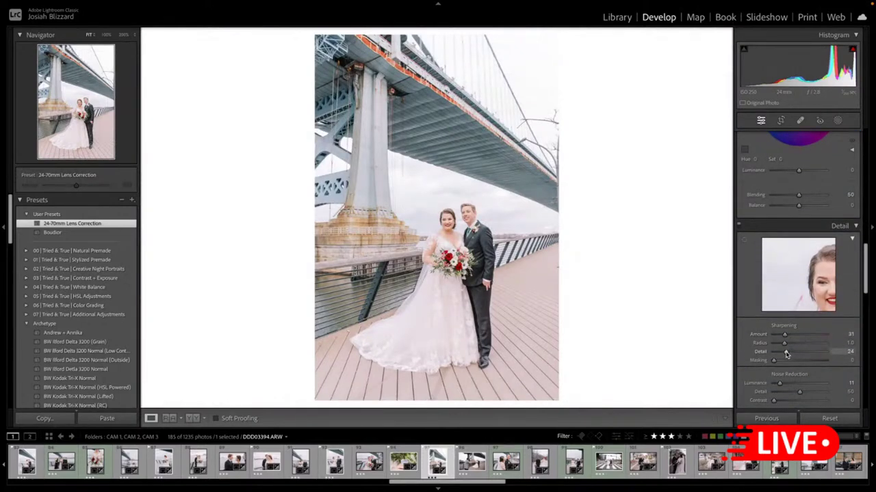
click(457, 222)
click(602, 268)
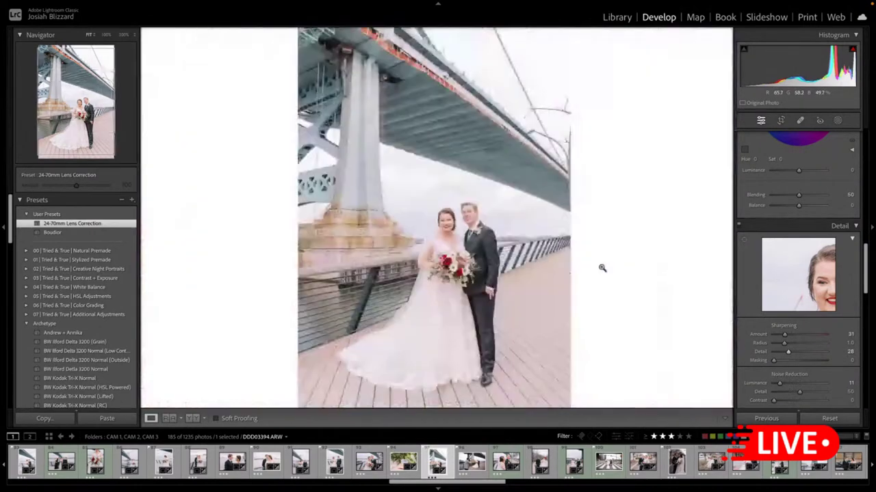
- Copy the develop settings of DDD03394 and apply them to DDD03395, the photographer shooting the couple on the deck
key(ctrl+shift+c)
key(Return)
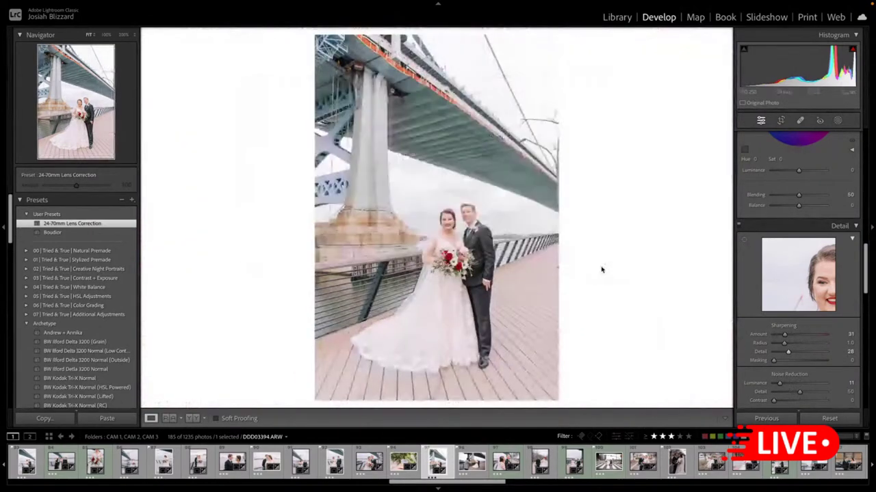
key(Right)
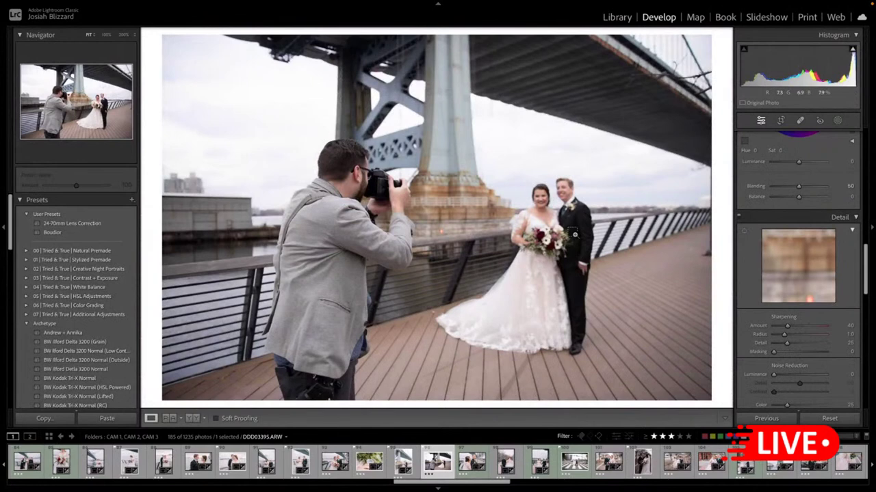
key(ctrl+shift+v)
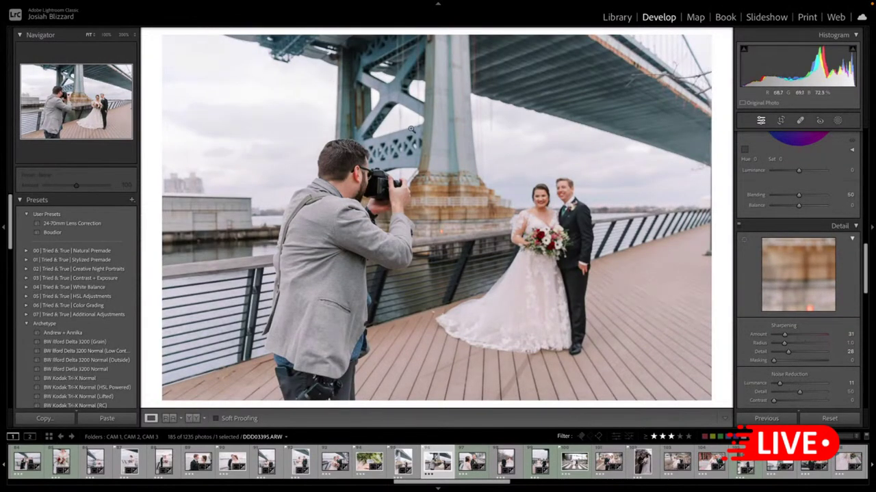
- Set Exposure to -0.30 and Shadows to +50 on the photographer shot, and crop it tighter with the angle at 0.14
key(=)
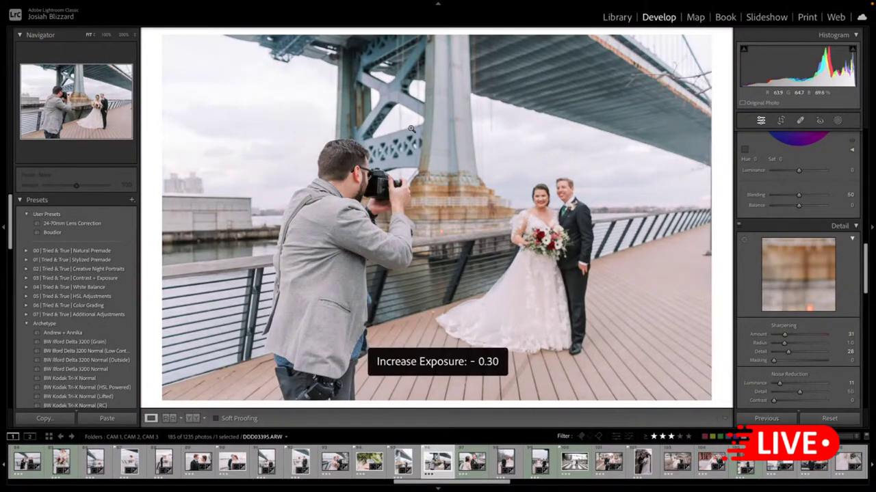
key(r)
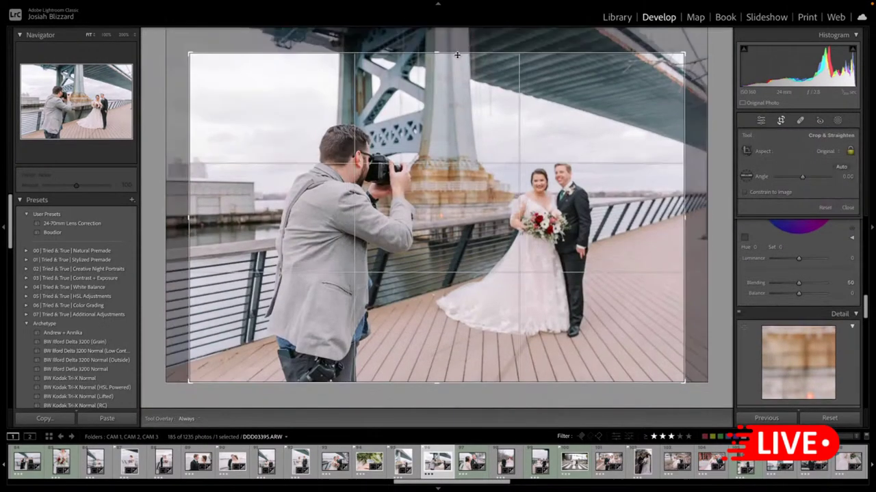
drag(458, 43, 460, 43)
drag(436, 156, 438, 161)
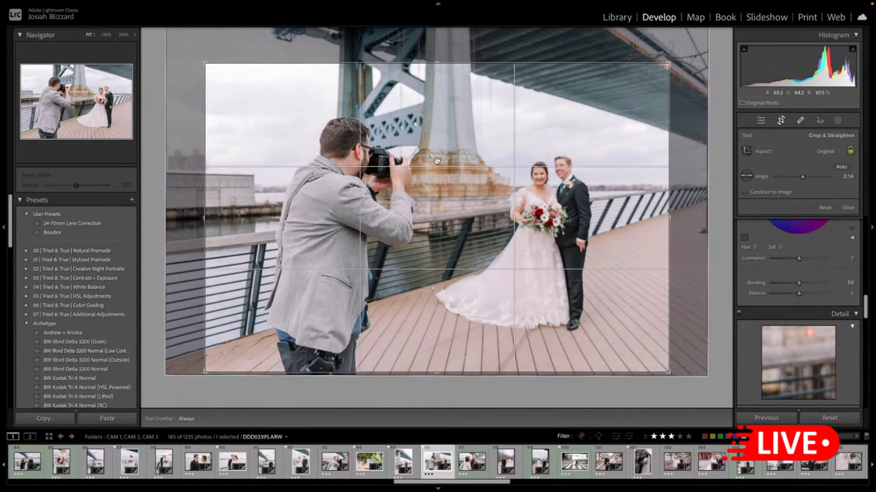
key(Return)
scroll(814, 274, up, 10)
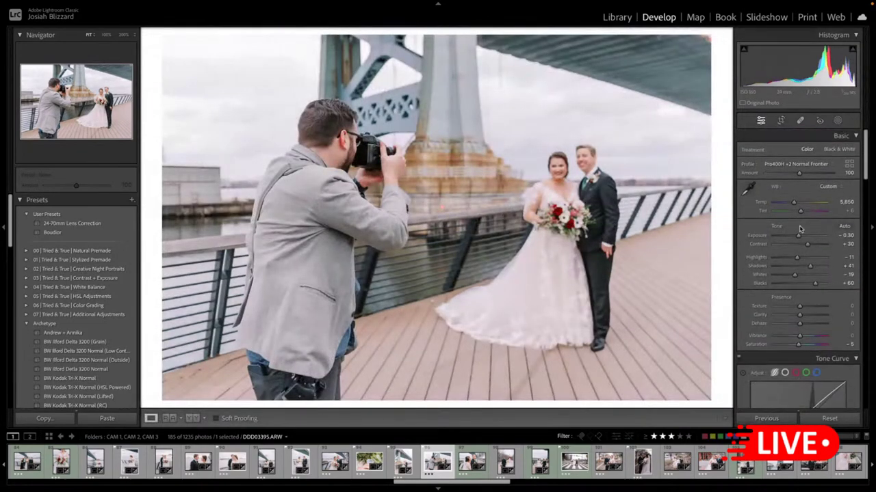
click(816, 267)
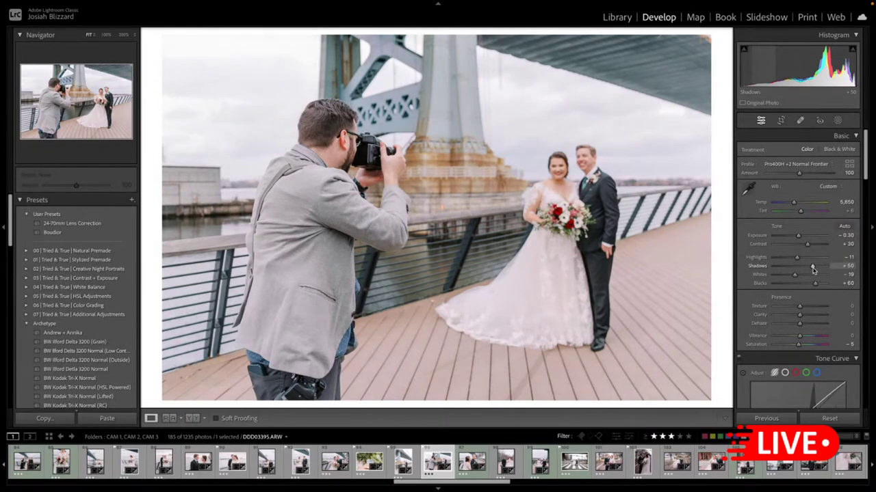
- Copy the develop settings of DDD03395 and apply them to DDD03507, the couple walking across the crosswalk
click(574, 463)
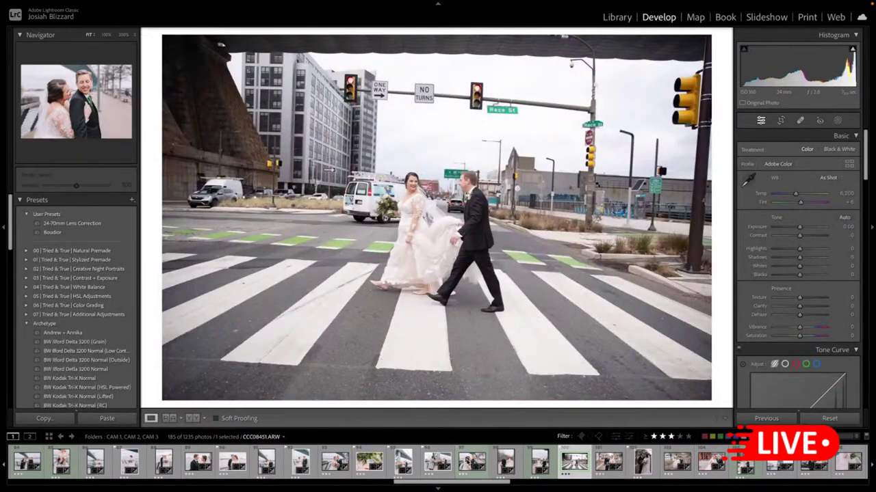
click(431, 464)
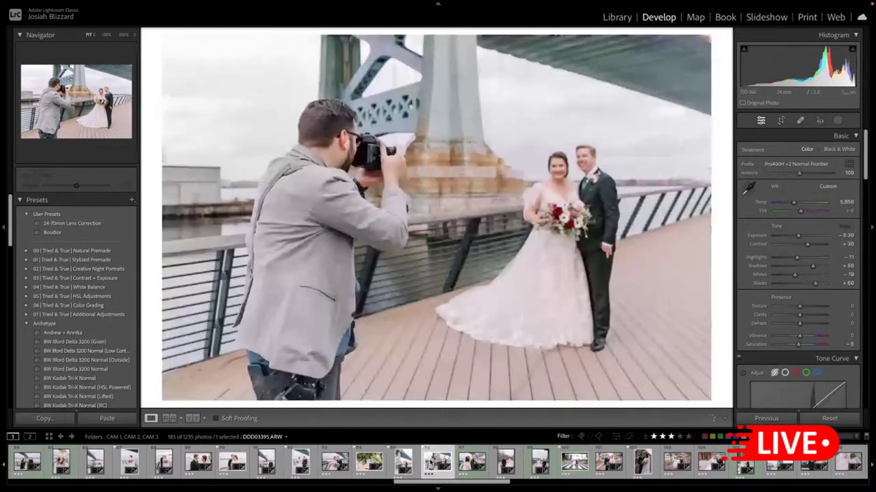
key(super+shift+c)
key(Return)
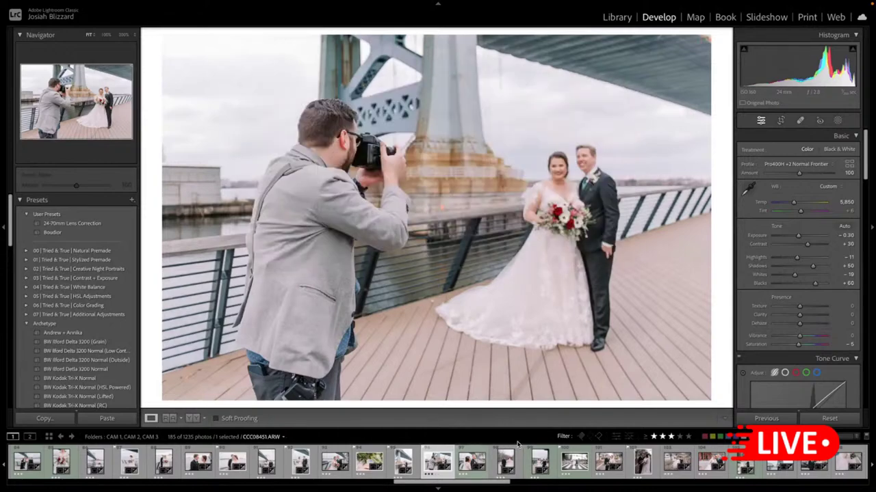
click(573, 464)
key(super+shift+v)
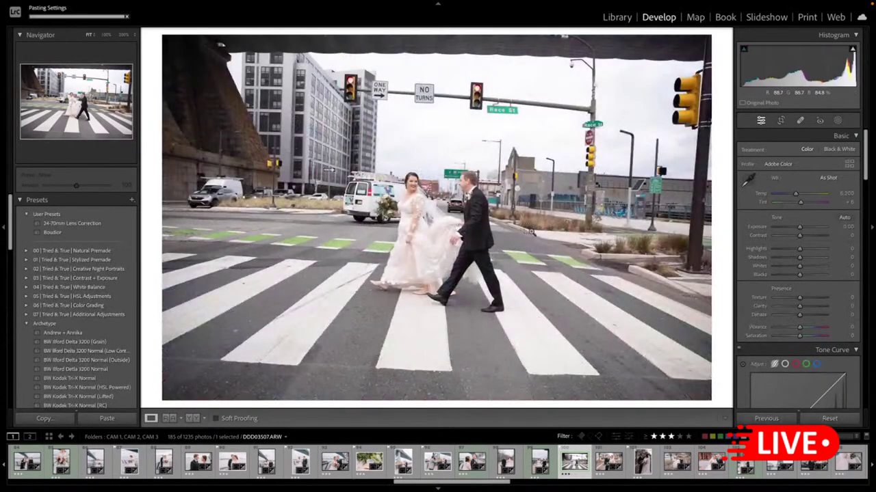
- Straighten the tilted crosswalk photo with a tighter crop around the couple and set its Exposure to -0.50
key(r)
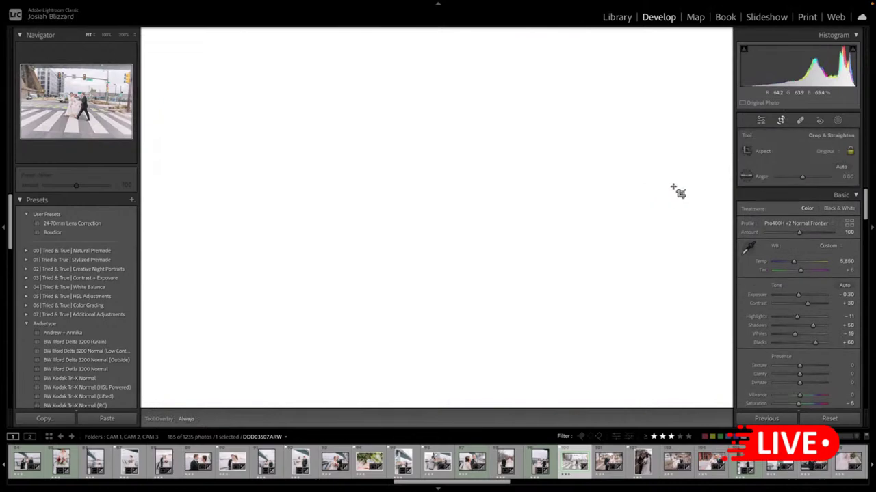
drag(717, 169, 713, 186)
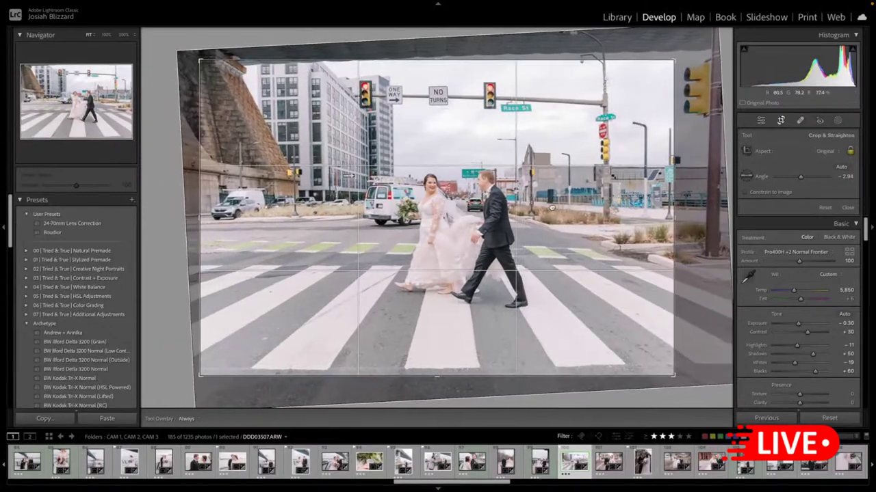
key(Return)
key(minus)
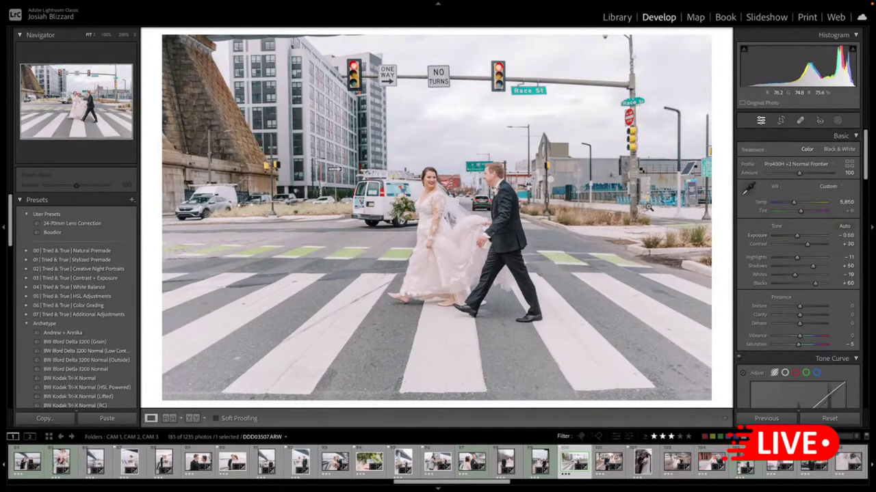
- Apply the copied develop settings to DDD03525, the vertical portrait of the couple with the bouquet, and set its Exposure to +0.80
key(Right)
key(Right)
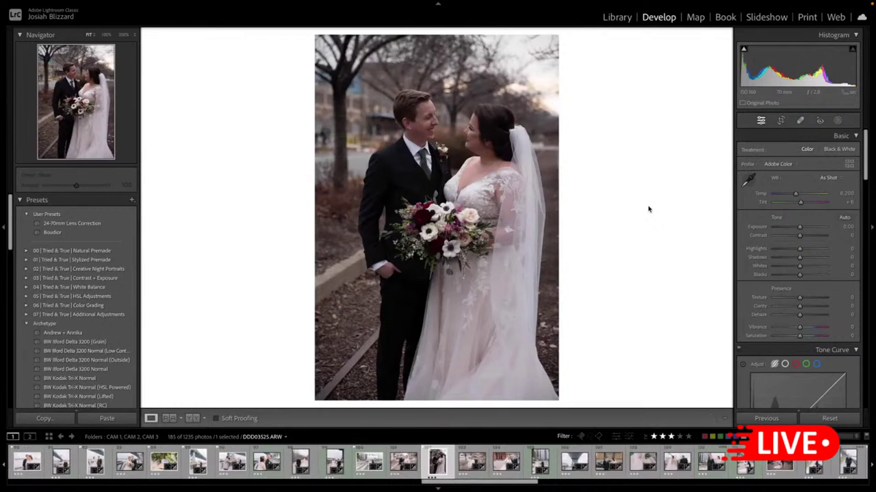
key(ctrl+shift+v)
key(equal)
key(equal)
key(equal)
key(equal)
key(equal)
key(equal)
key(equal)
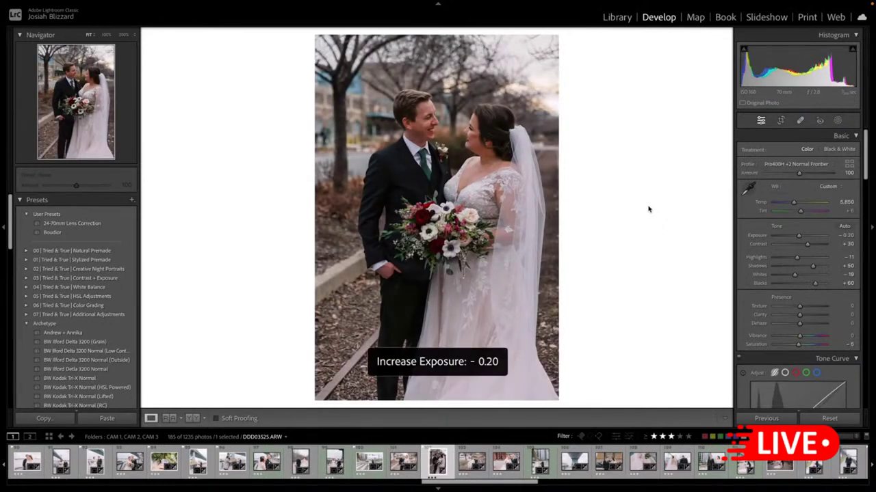
key(equal)
key(equal)
key(equal)
key(equal)
key(equal)
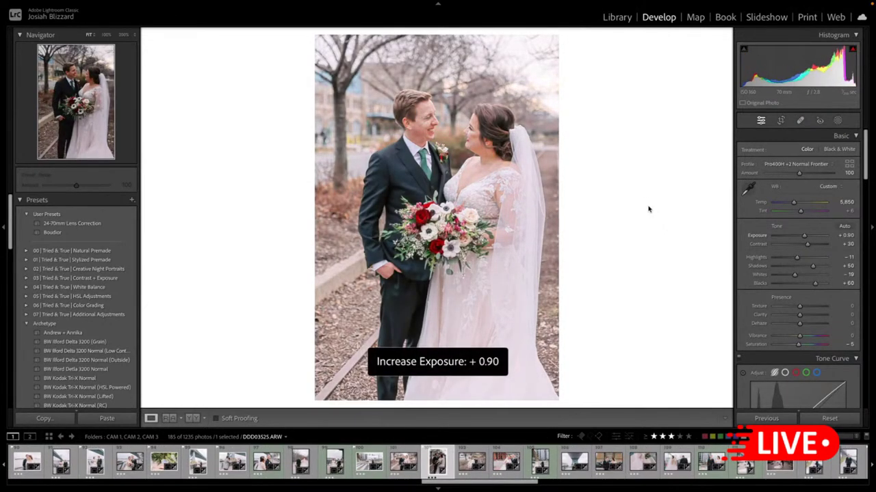
key(minus)
- Crop the vertical bouquet portrait tighter around the couple and set its angle to -0.10
key(r)
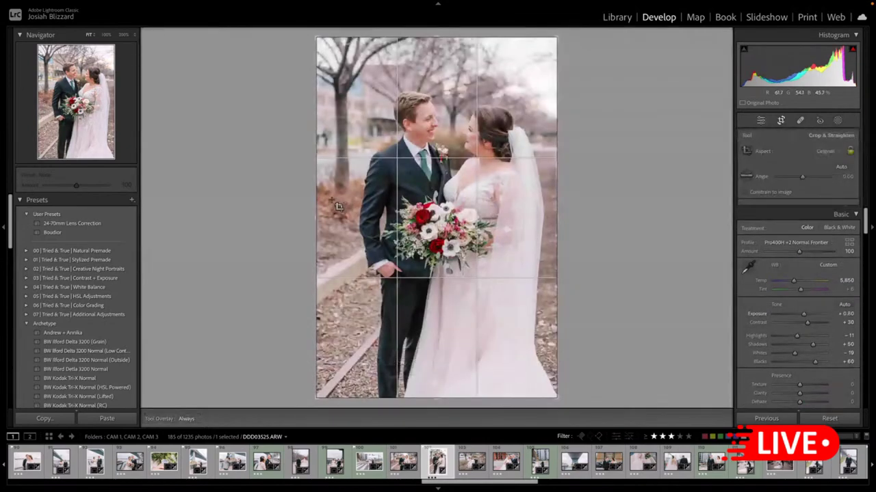
drag(318, 201, 330, 200)
drag(604, 150, 598, 158)
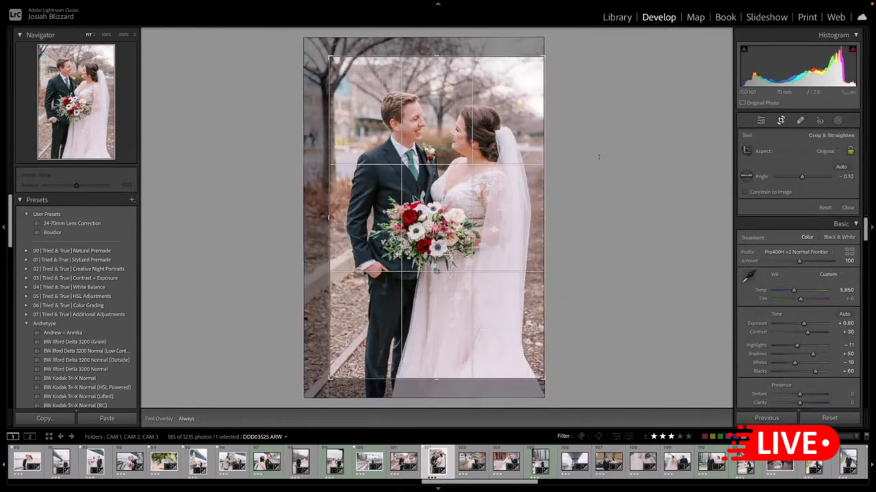
drag(465, 182, 467, 184)
key(r)
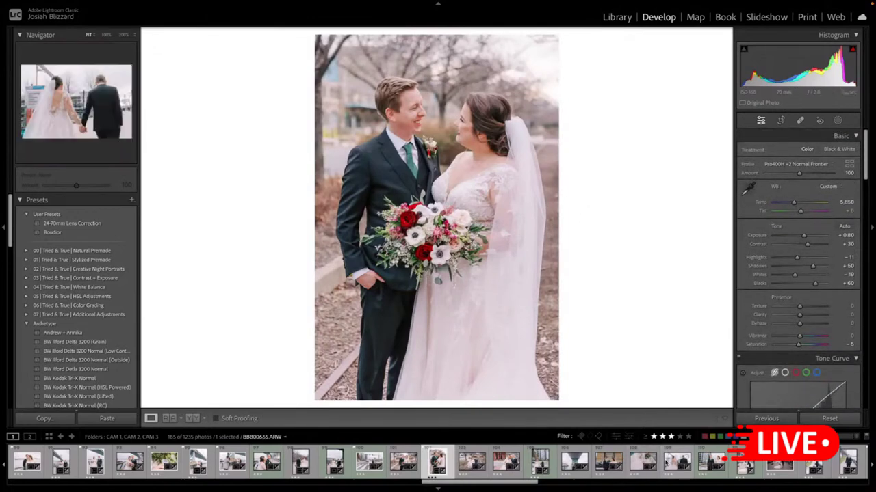
- Apply the develop settings of DDD03525 to DDD03601, the couple kissing on the boardwalk between the benches
scroll(667, 465, down, 2)
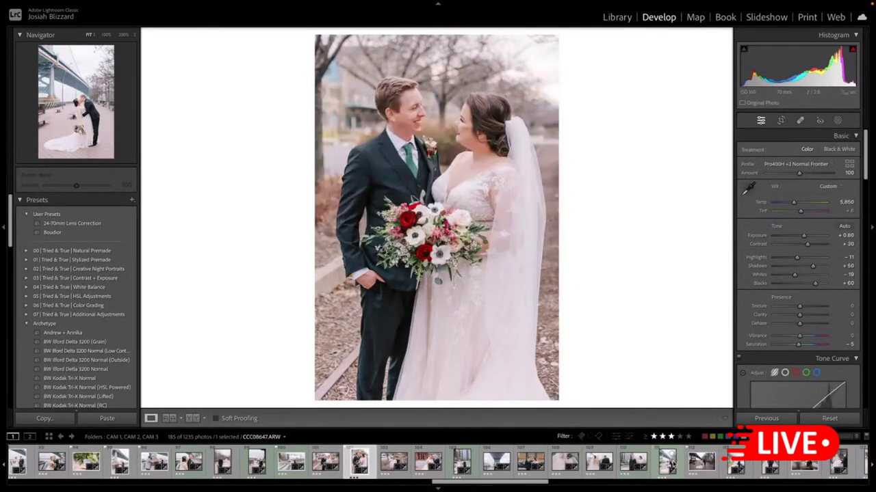
click(701, 463)
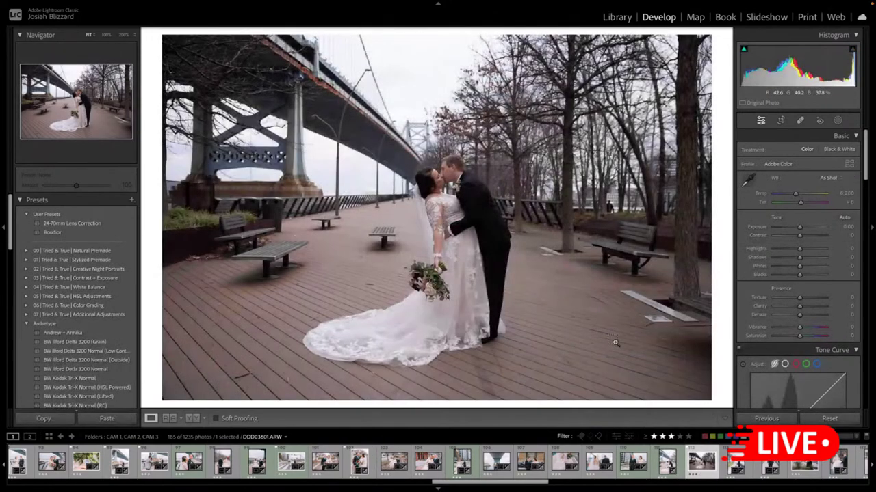
key(ctrl+shift+v)
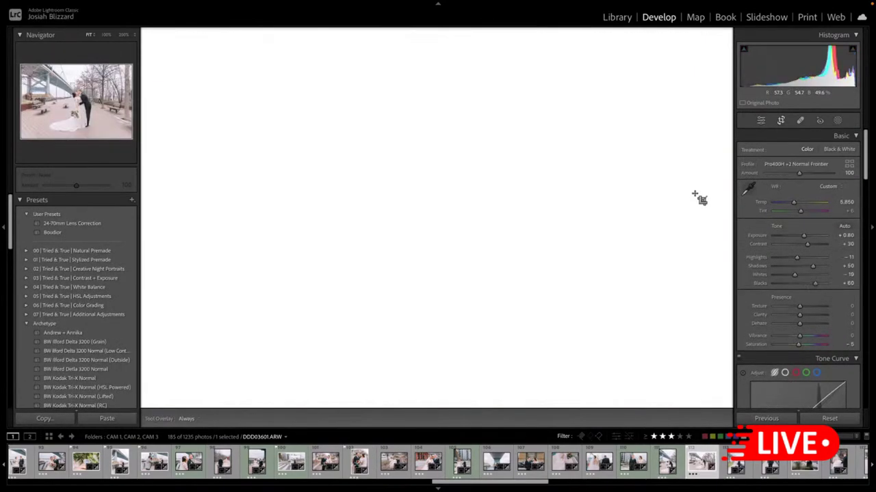
- Crop the boardwalk kiss photo in from its right edge to exclude the large tree trunk, and set Exposure to +0.70
key(r)
drag(707, 187, 688, 188)
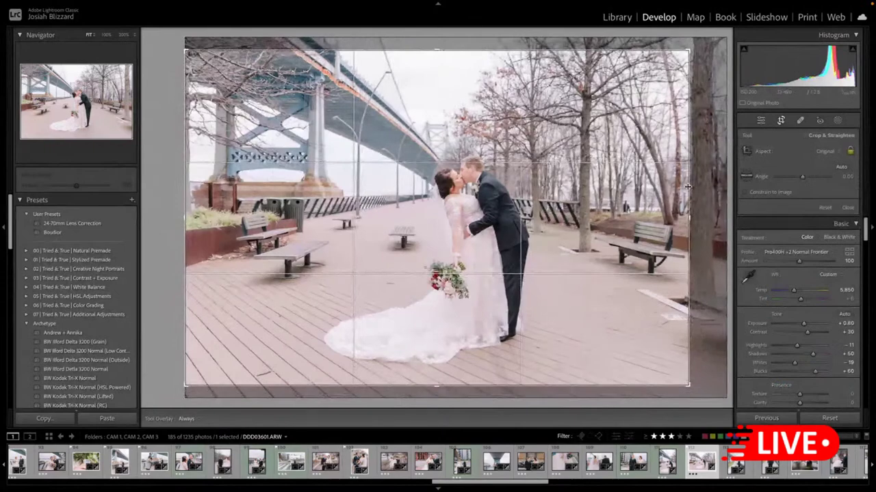
double_click(570, 206)
key(minus)
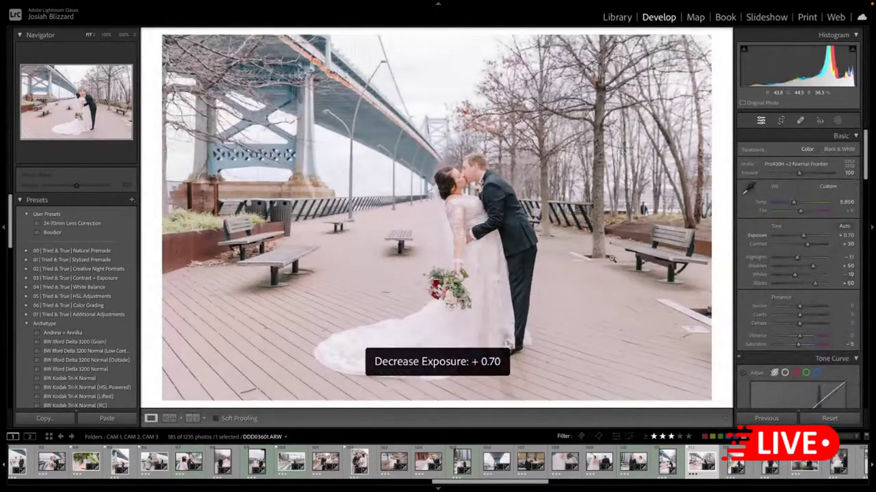
- Copy the develop settings of DDD03601 and apply them to DDD03633, the couple nose to nose behind blurred foliage
key(Right)
key(ctrl+shift+c)
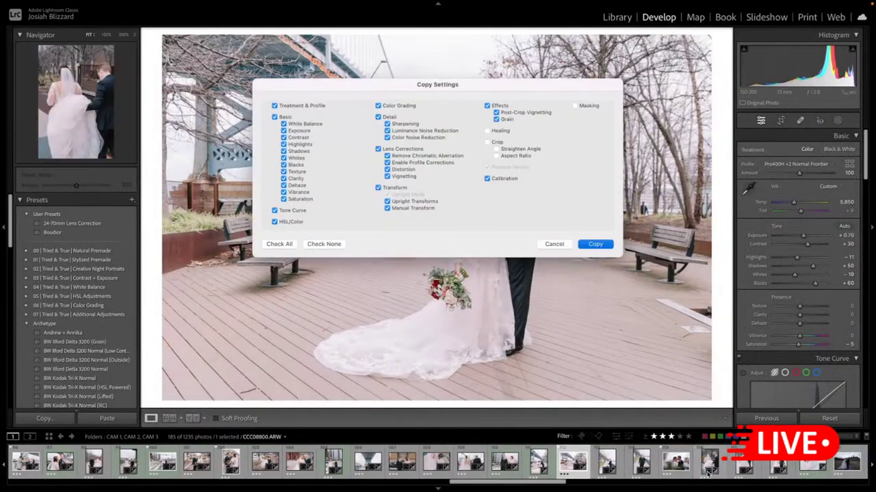
key(Return)
click(675, 463)
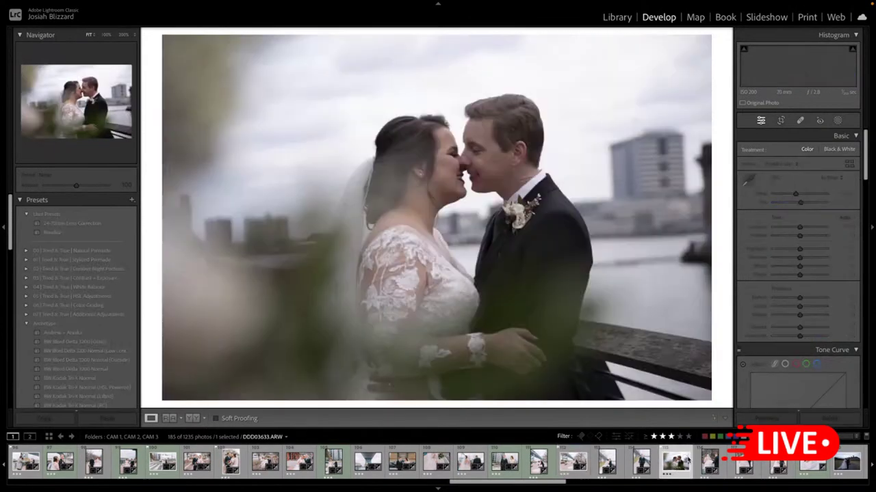
key(ctrl+shift+v)
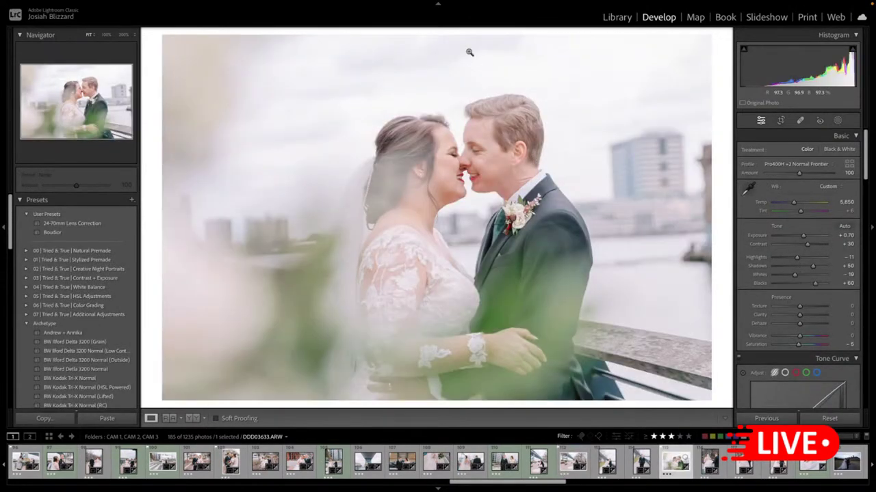
- Crop the foliage-framed close-up tighter from the top and set its Exposure to +0.30
key(r)
drag(462, 32, 462, 53)
key(r)
key(minus)
key(minus)
key(minus)
key(minus)
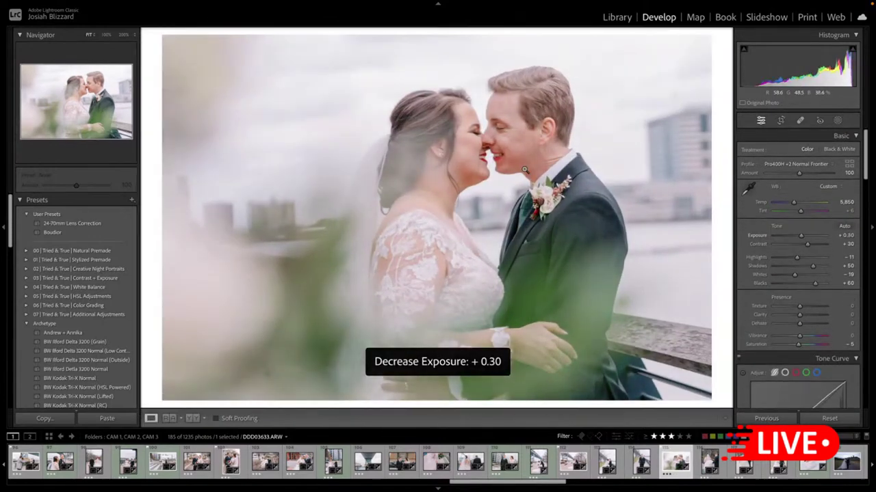
- Copy the develop settings of the edited veil close-up and apply them to DDD03664, the dusk kiss on the path
scroll(666, 457, down, 5)
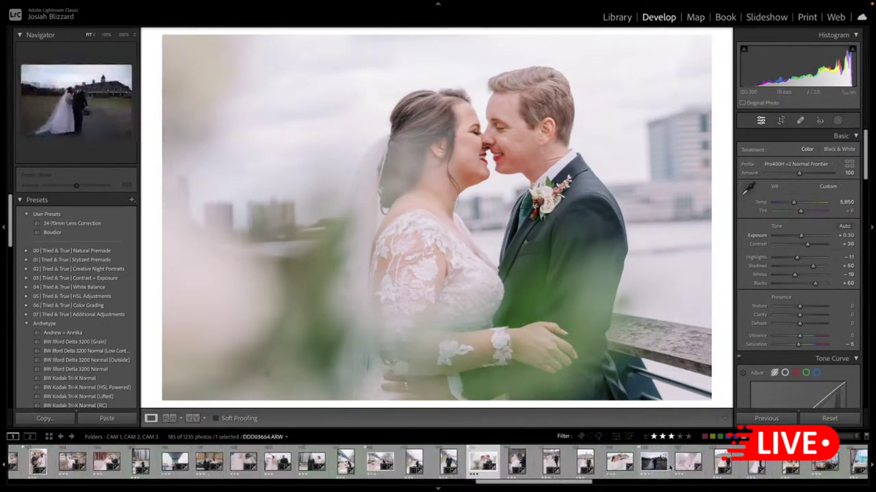
key(Right)
key(Right)
key(Right)
key(Right)
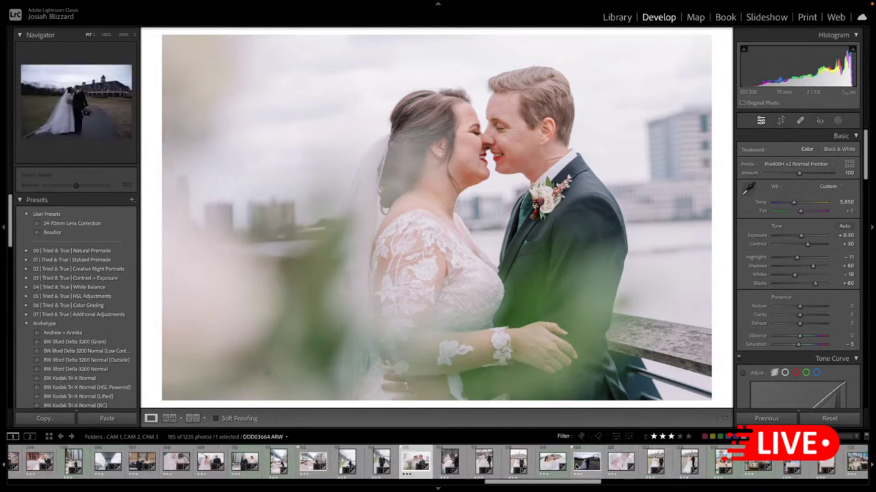
key(Left)
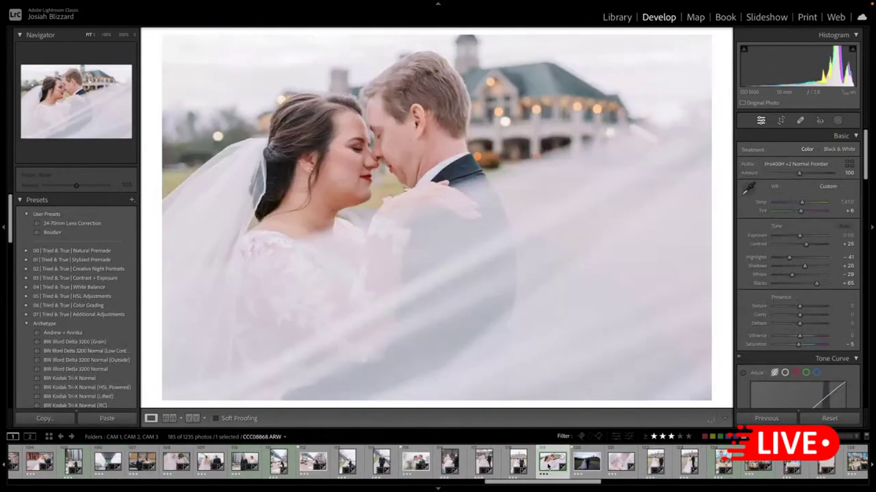
key(ctrl+shift+c)
key(Return)
key(Right)
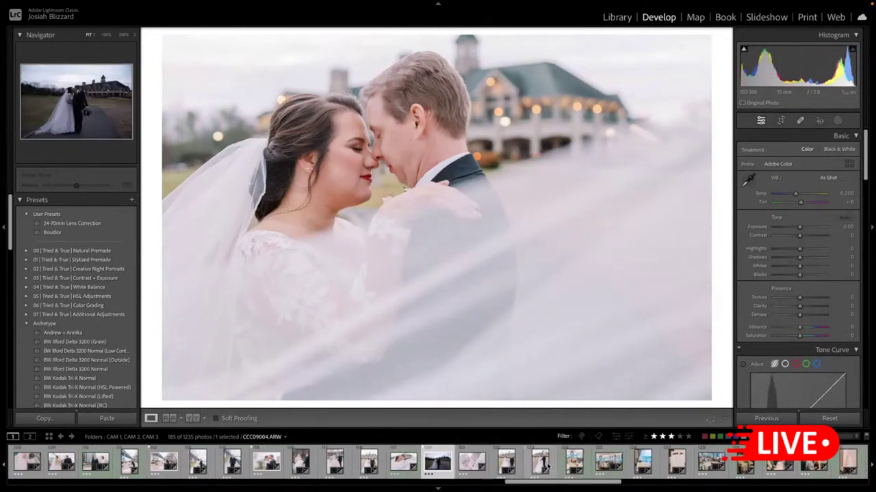
key(ctrl+shift+v)
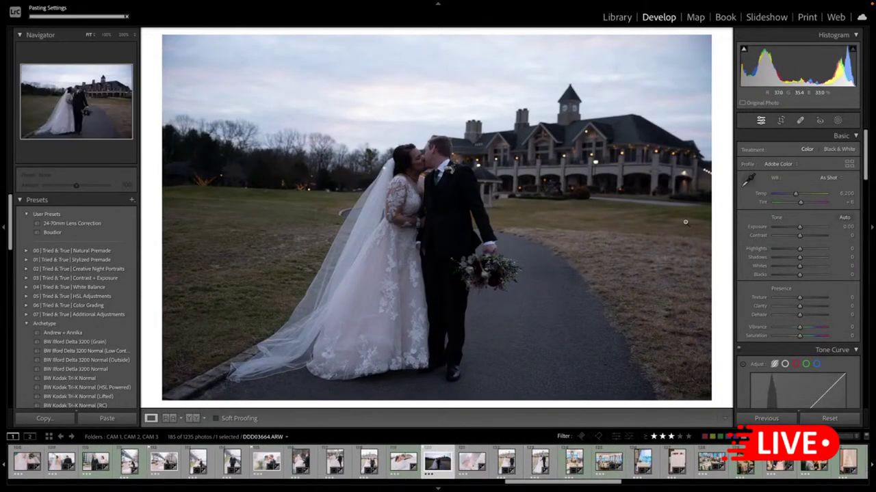
- Set the dusk photo's Exposure to +1.00 and apply the 24-70mm Lens Correction preset
key(equal)
key(equal)
key(equal)
key(equal)
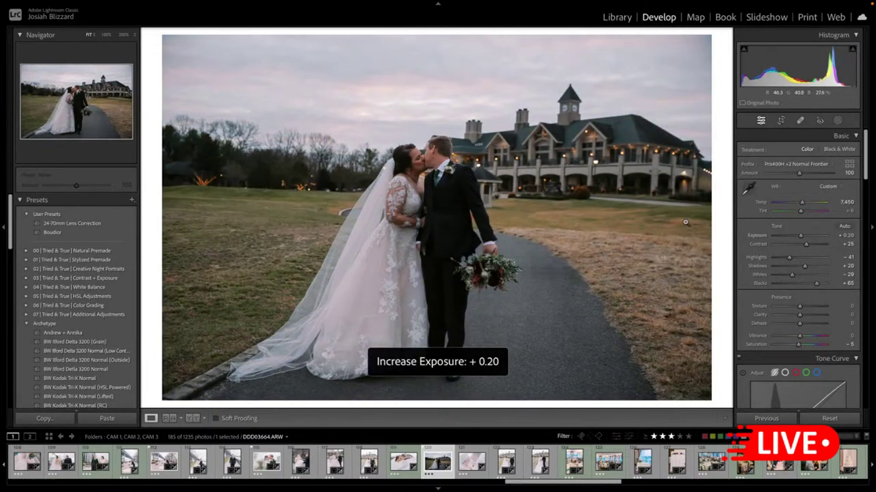
key(equal)
key(equal)
key(equal)
key(equal)
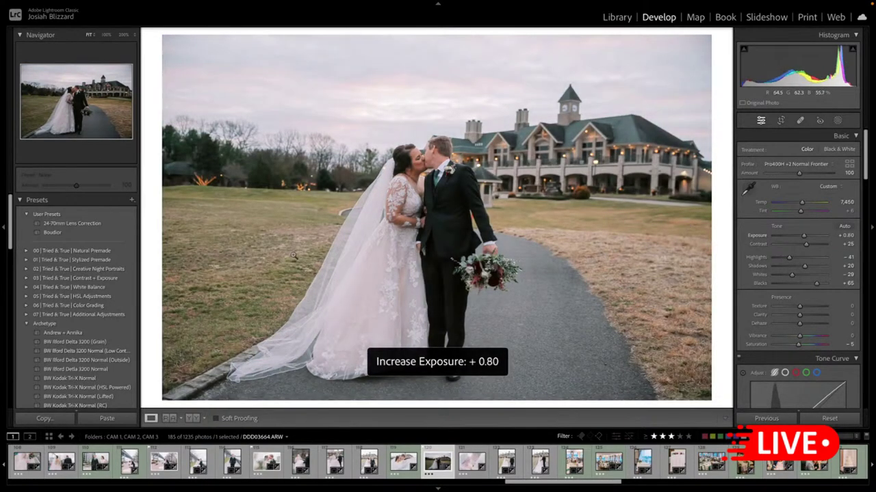
key(equal)
key(equal)
click(72, 223)
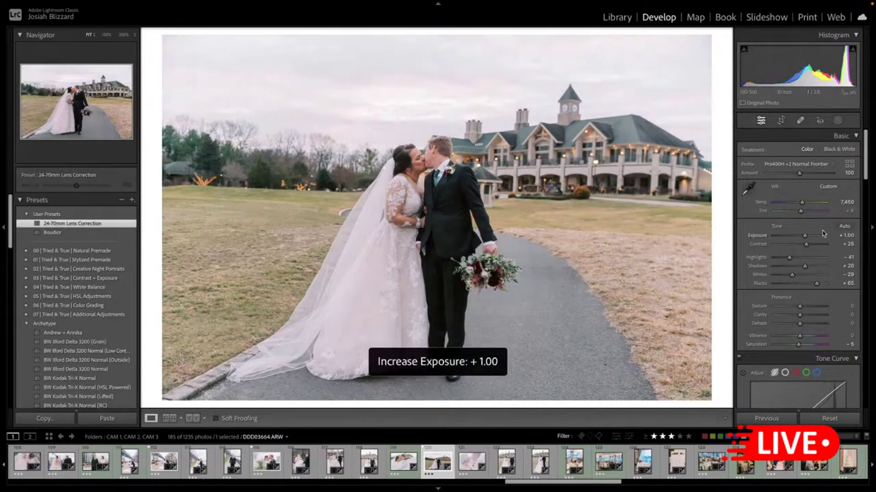
- Fine-tune the dusk kiss photo to Exposure +1.10, Highlights -27, Shadows +37 and Blacks +70
drag(805, 267, 817, 284)
key(equal)
key(equal)
key(minus)
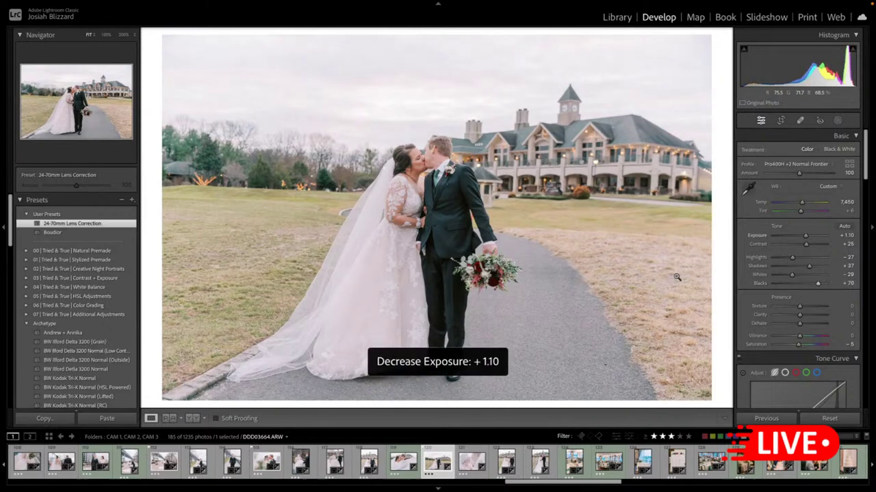
- Apply the Cloudy Day 400H preset to DDD03708, the older couple entering the reception arm in arm
scroll(584, 456, right, 2)
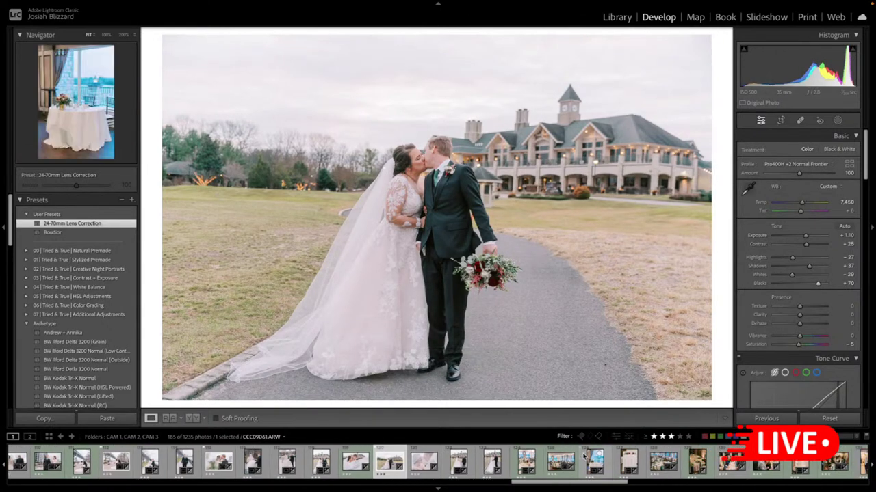
scroll(583, 457, down, 2)
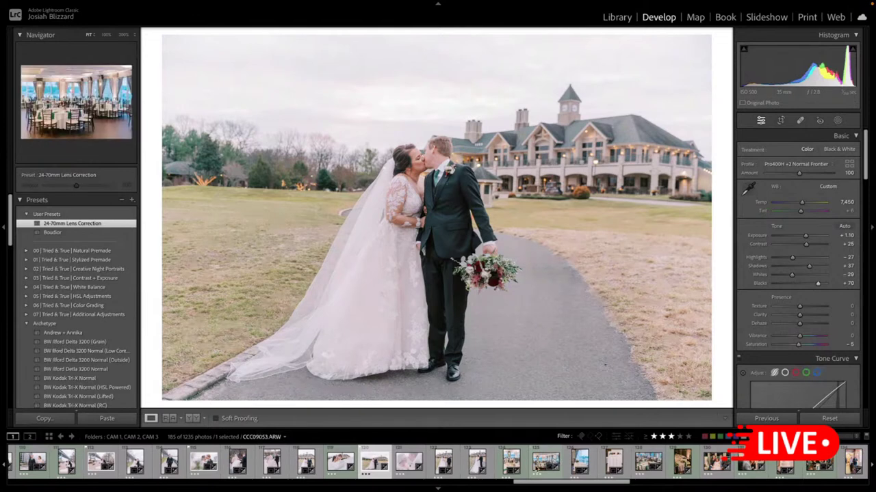
scroll(546, 470, down, 4)
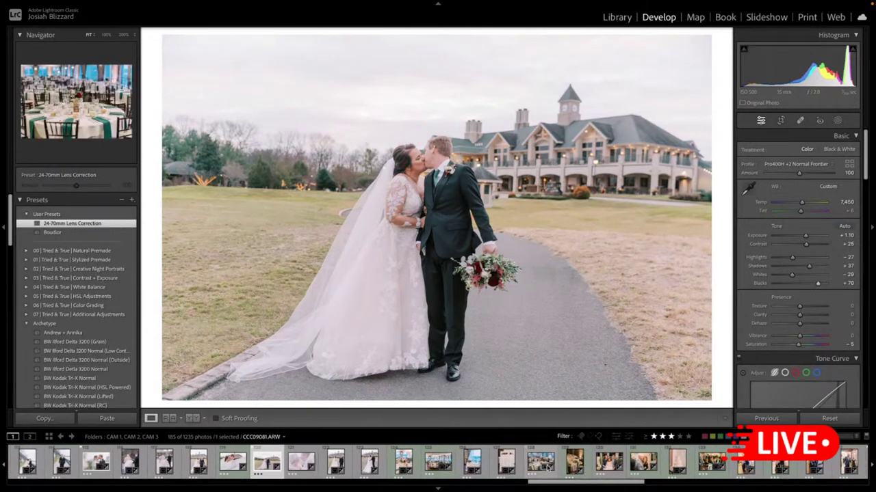
scroll(546, 468, down, 4)
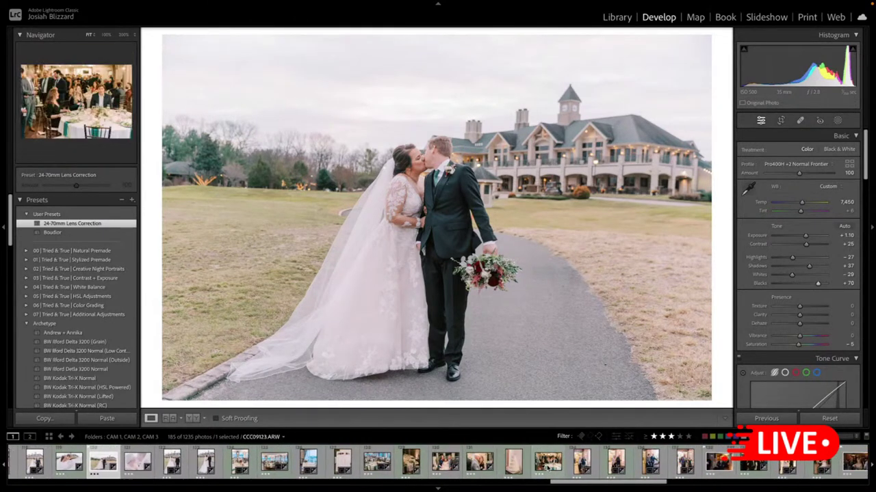
scroll(547, 468, down, 5)
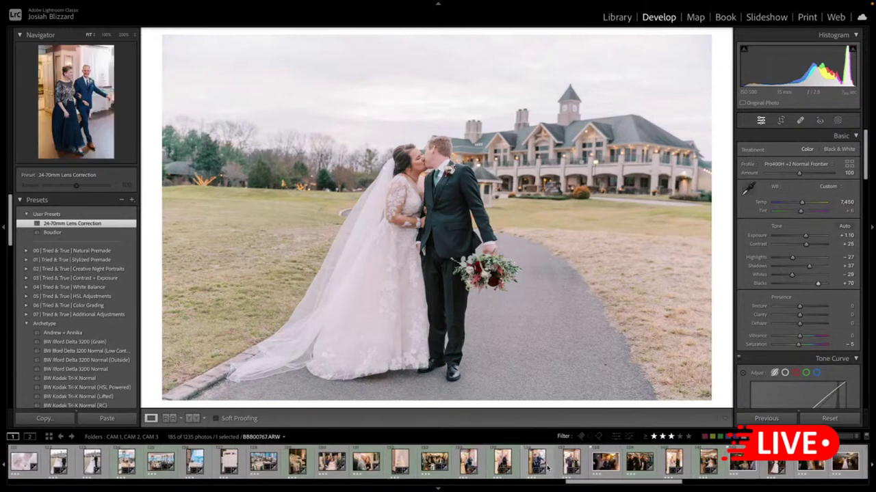
scroll(547, 470, down, 4)
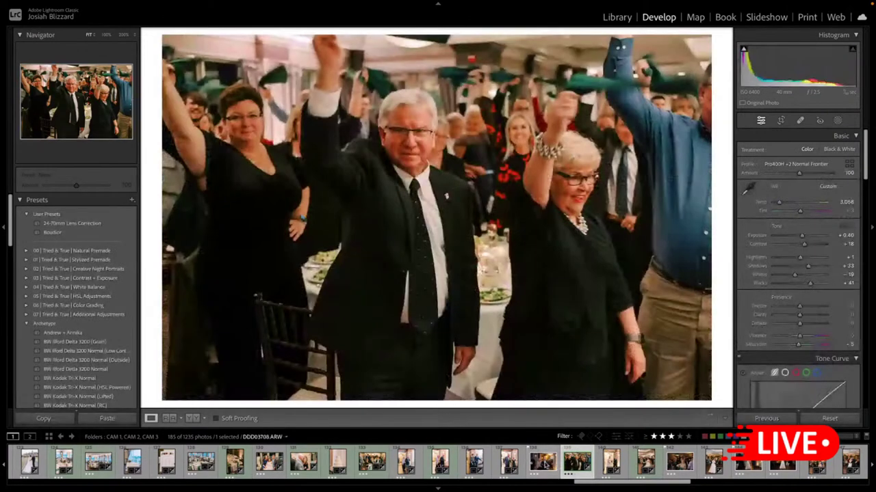
click(542, 462)
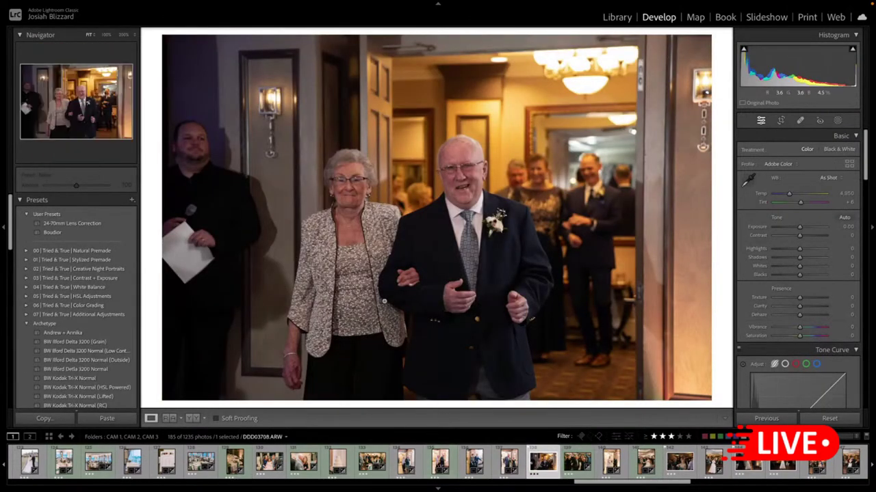
scroll(114, 360, down, 5)
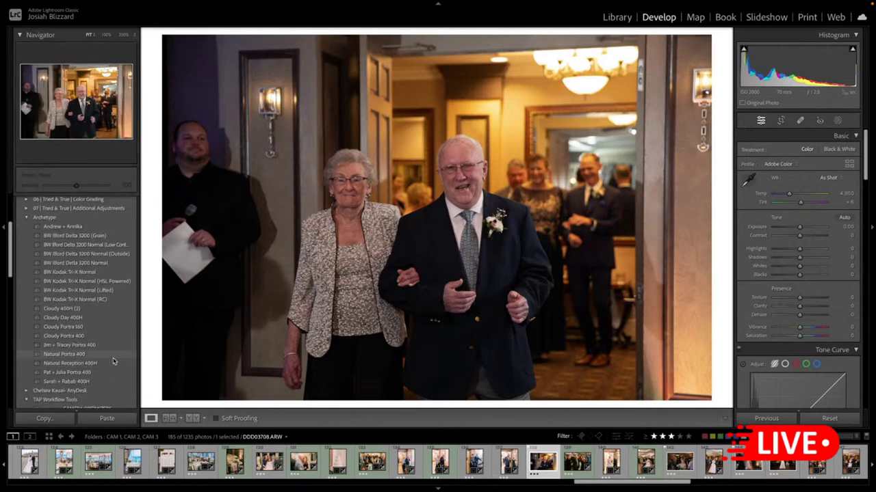
scroll(113, 362, up, 2)
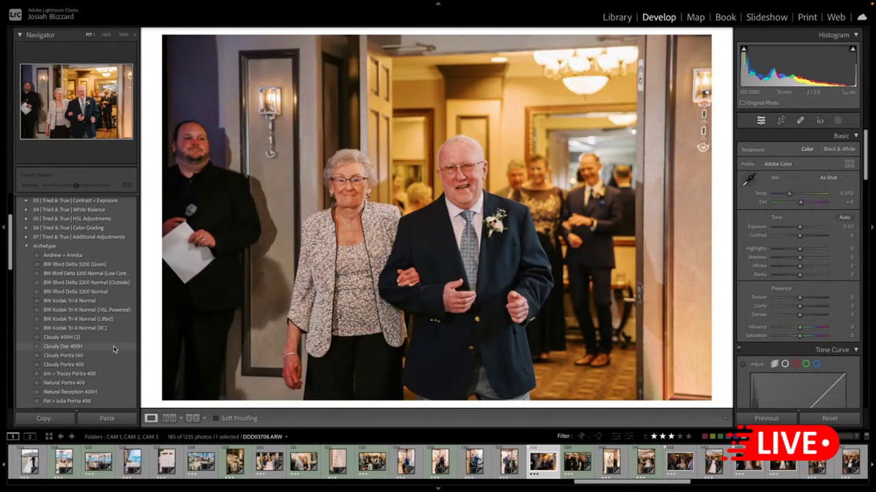
click(114, 348)
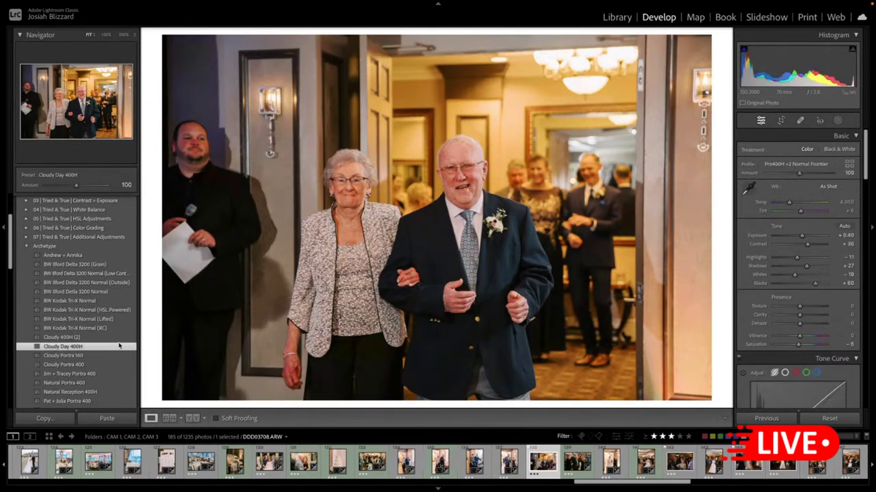
- Set the Exposure of the older couple's entrance photo to +0.60
key(equal)
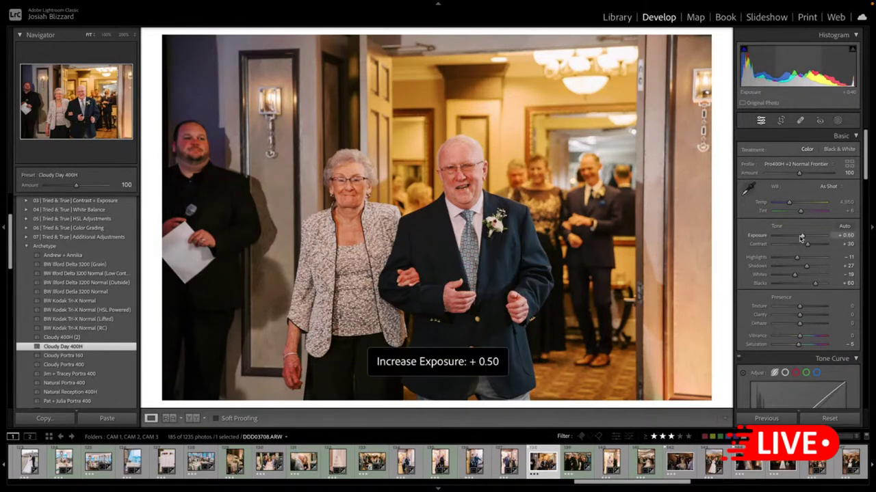
key(equal)
key(minus)
key(equal)
- Set the entrance photo's color saturation to Red +10 and reset Orange to 0
scroll(765, 277, down, 4)
scroll(765, 276, down, 5)
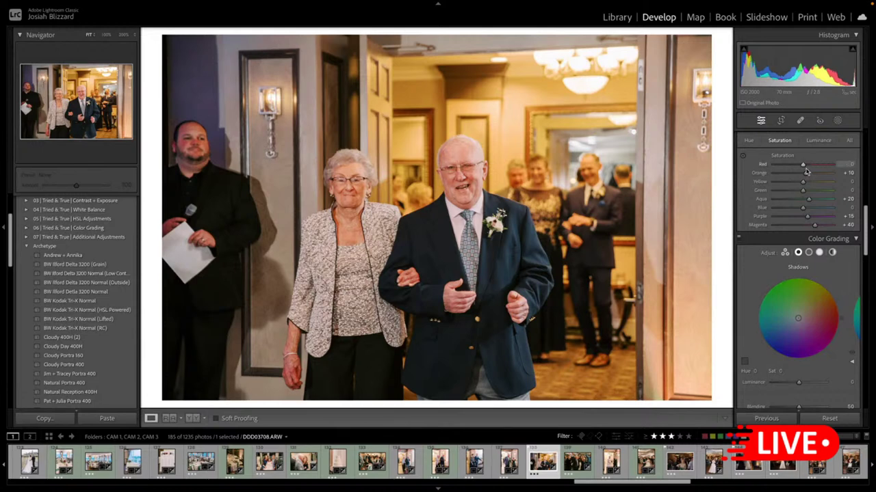
double_click(807, 174)
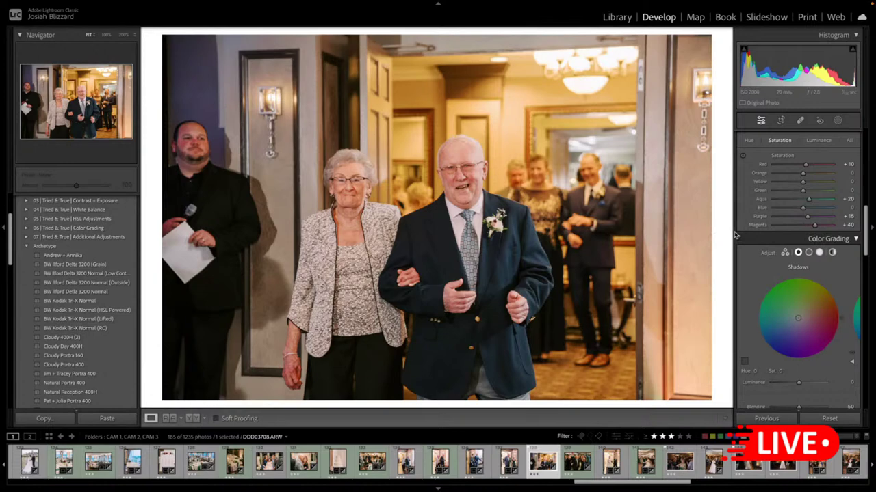
- Apply the 24-70mm Lens Correction preset and crop the entrance photo tighter from the top around the older couple
scroll(106, 229, up, 3)
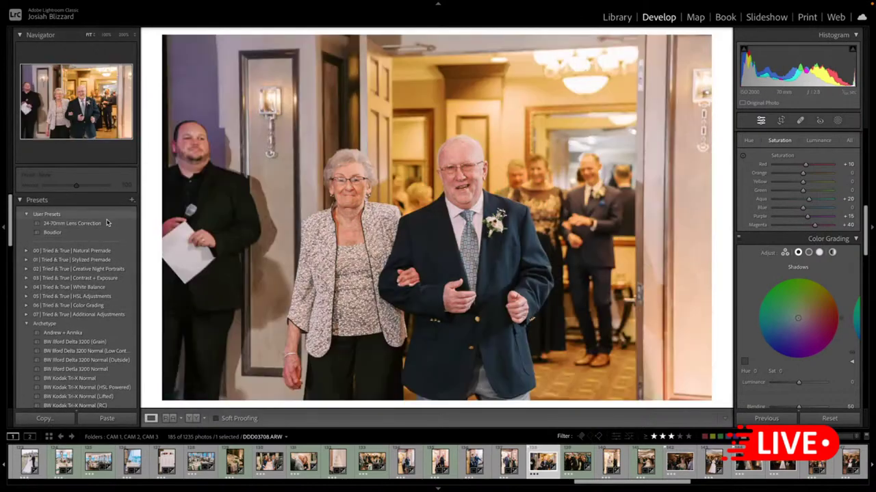
click(106, 223)
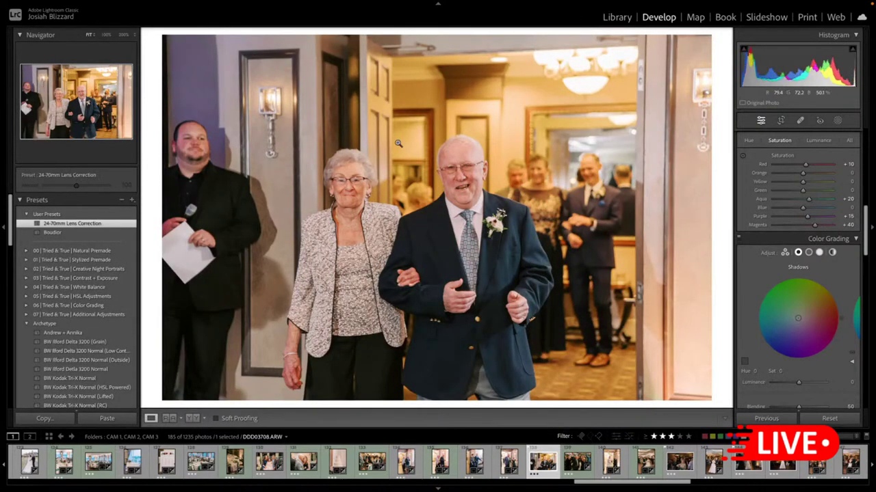
key(r)
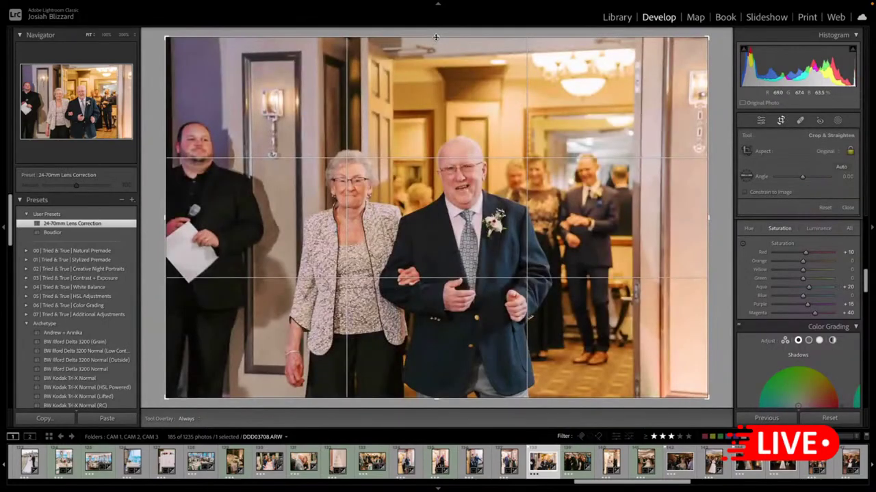
drag(436, 39, 436, 56)
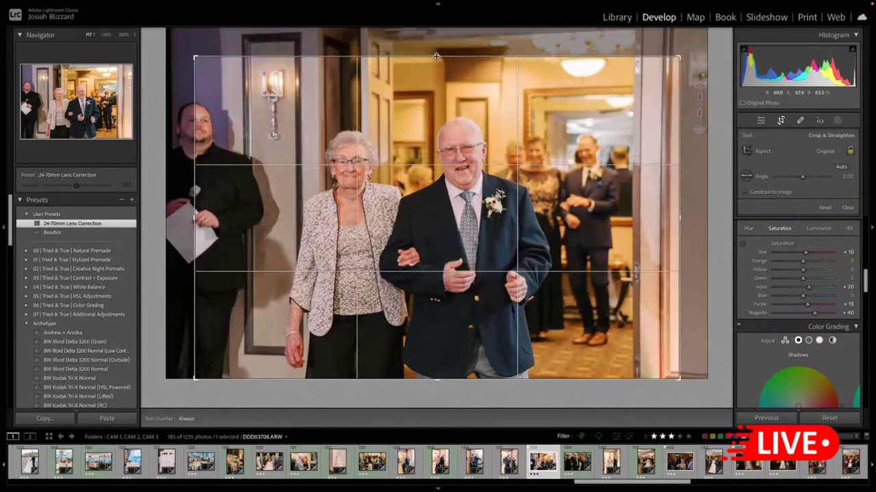
key(Return)
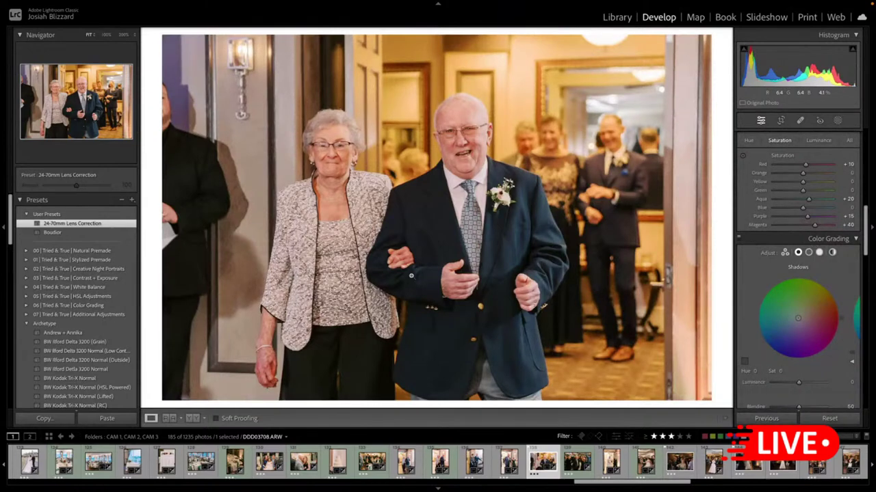
- Copy the develop settings of DDD03708 and apply them to DDD03753, the guests waving green napkins
key(ctrl+shift+c)
key(Return)
click(679, 465)
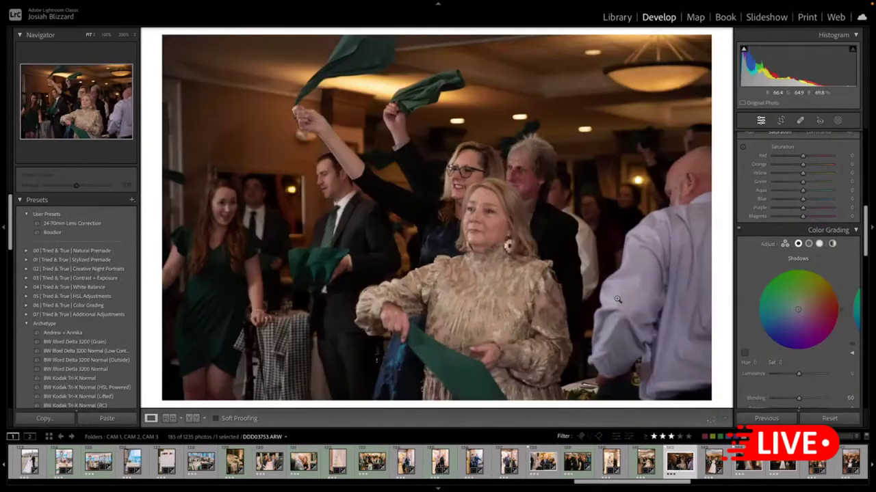
key(ctrl+shift+v)
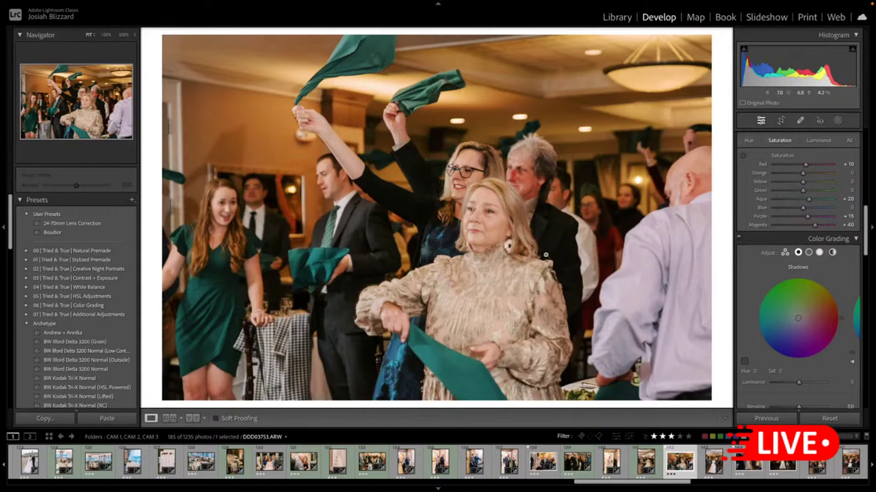
- Set the napkin-waving photo's Temp to 4,400 and copy its develop settings
scroll(763, 202, up, 6)
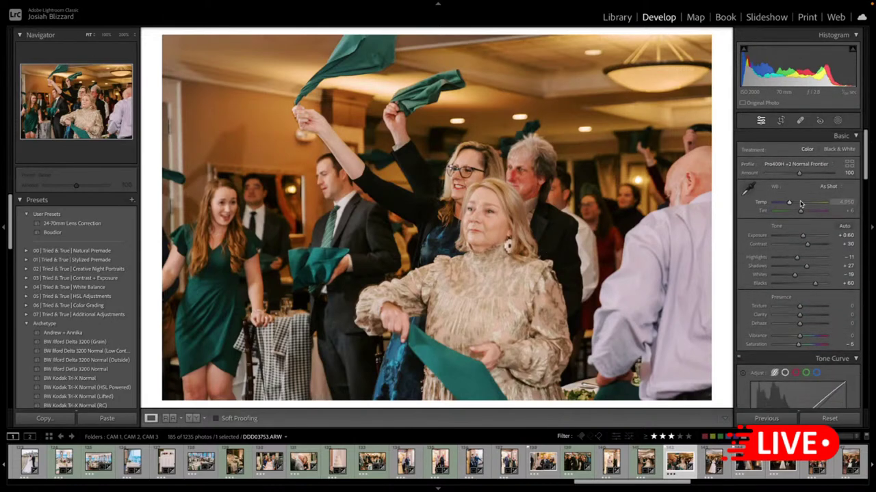
key(Down)
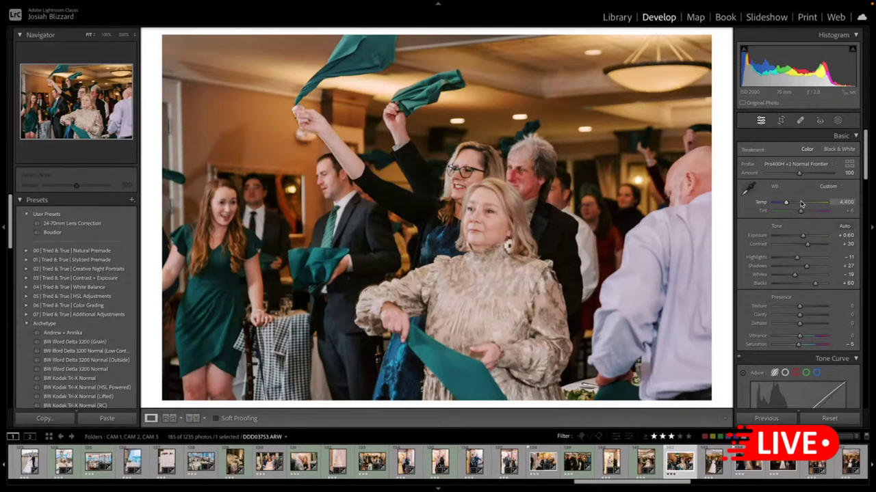
key(Return)
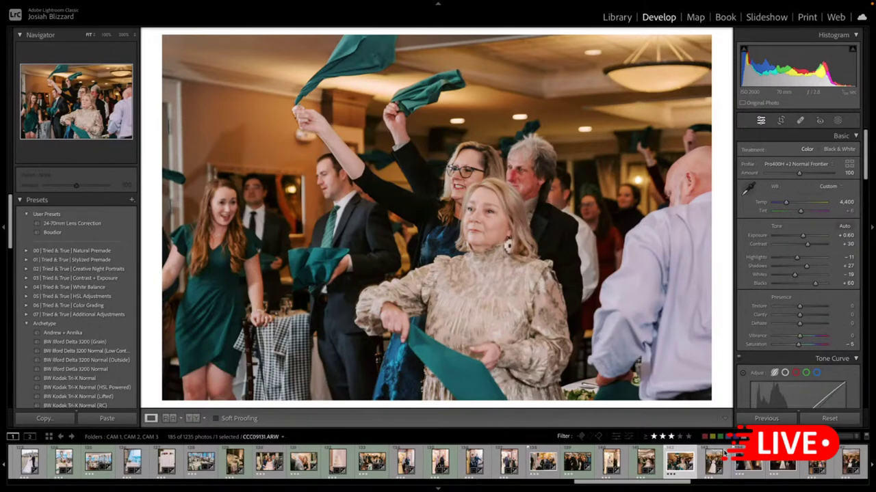
- Apply the copied develop settings to DDD03764, the bride and groom entering hand in hand
scroll(725, 454, right, 1)
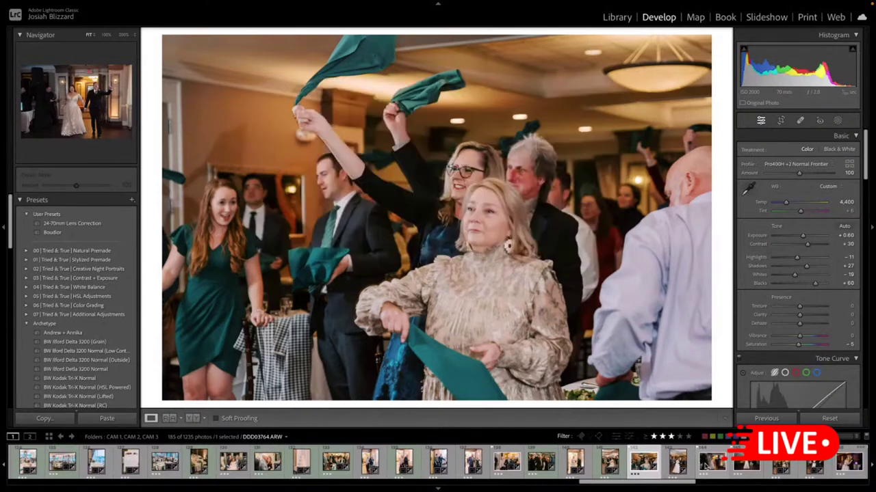
click(710, 462)
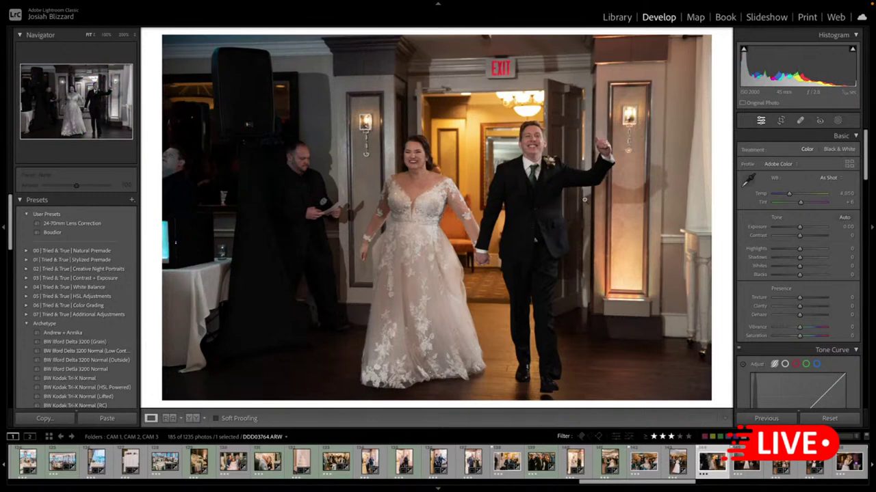
key(ctrl+shift+v)
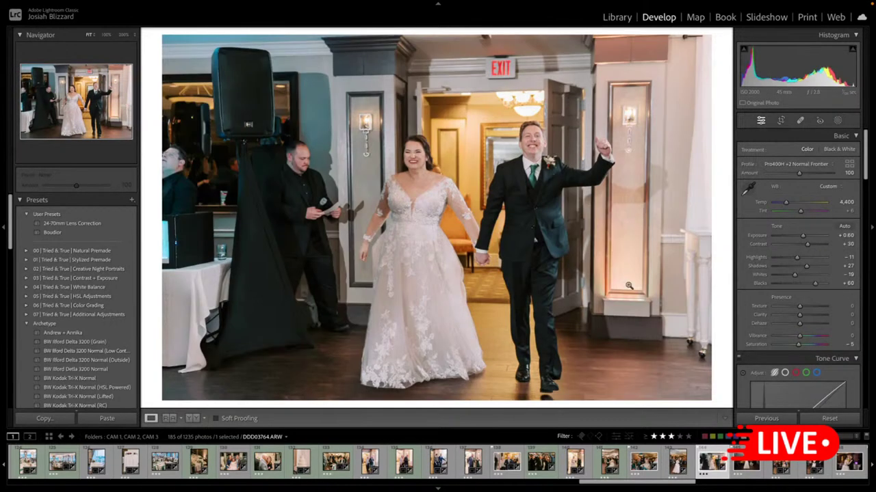
- Crop the bride and groom's entrance tighter from the top and reposition the frame to center the couple
key(r)
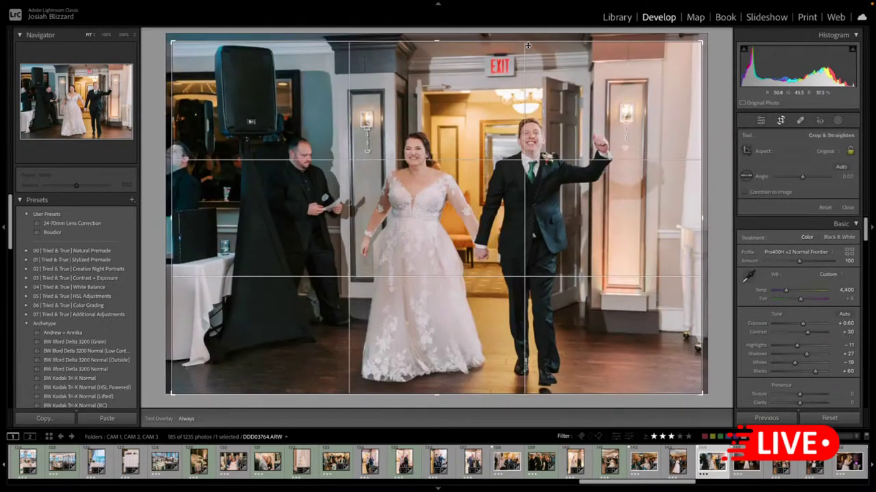
drag(528, 45, 528, 60)
drag(687, 137, 687, 139)
drag(499, 178, 472, 178)
key(Return)
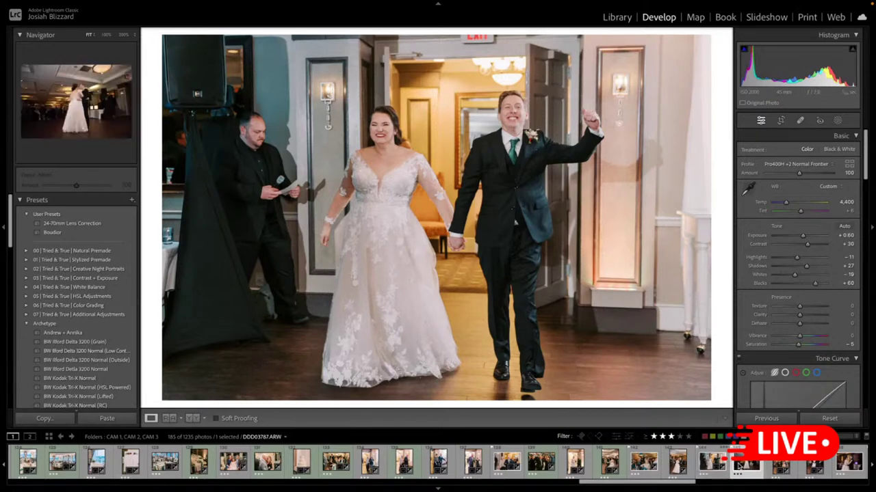
- Copy the develop settings of DDD03764 and apply them to DDD03787, the wide shot of the couple's dance
click(740, 465)
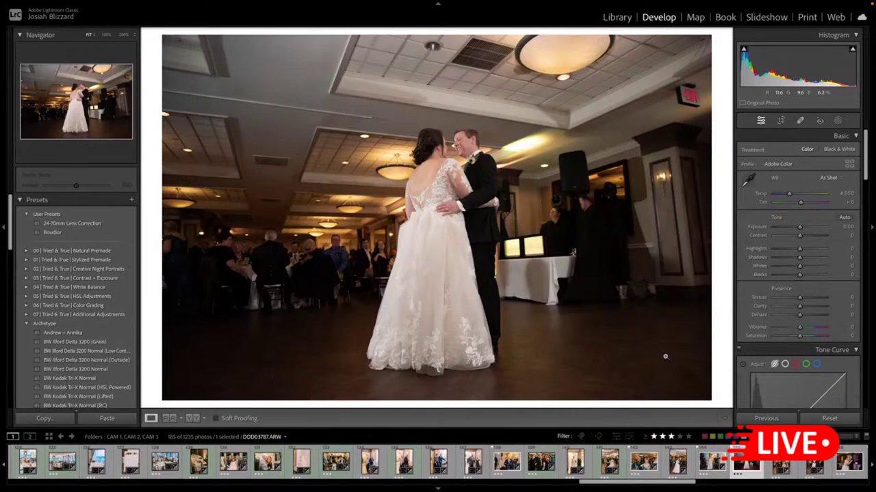
key(Left)
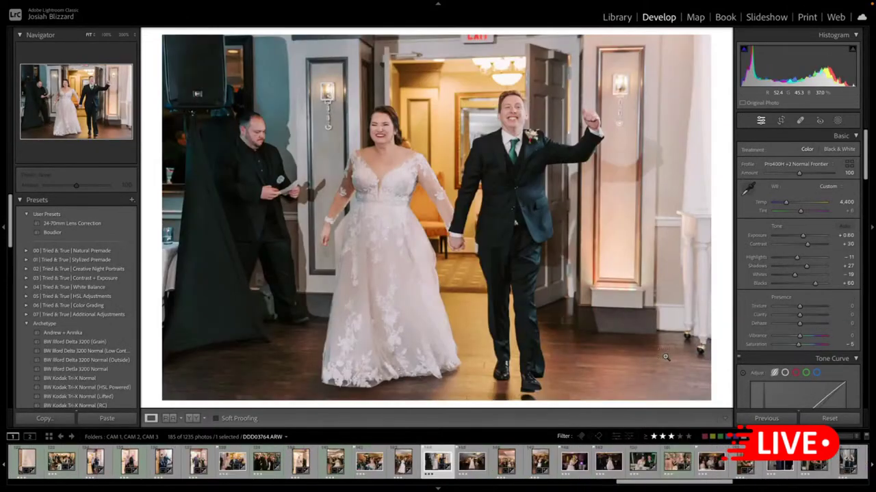
key(super+shift+c)
key(Return)
key(Right)
key(Right)
key(Right)
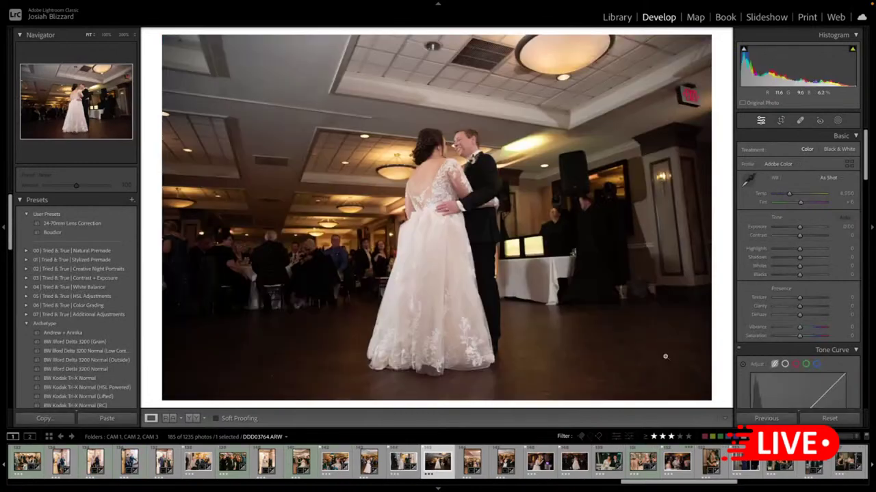
key(super+shift+v)
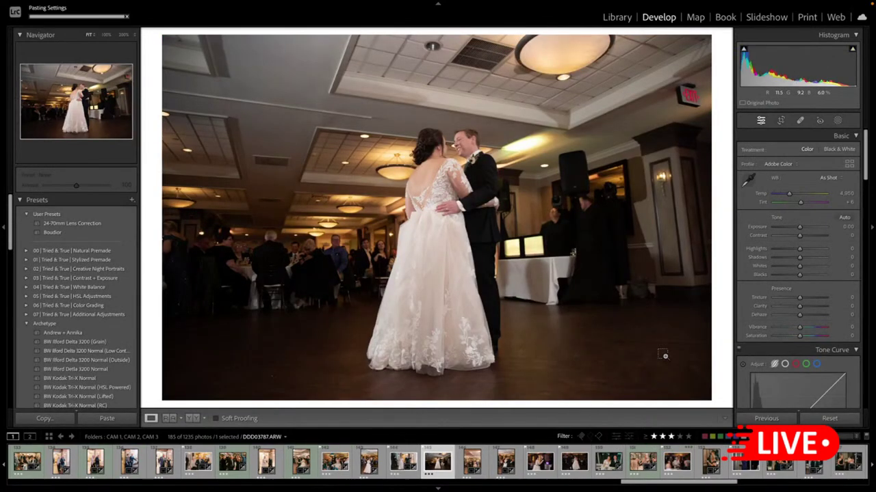
- Straighten DDD03787, the wide shot of the couple's dance, by rotating the crop about 1.7 degrees
key(r)
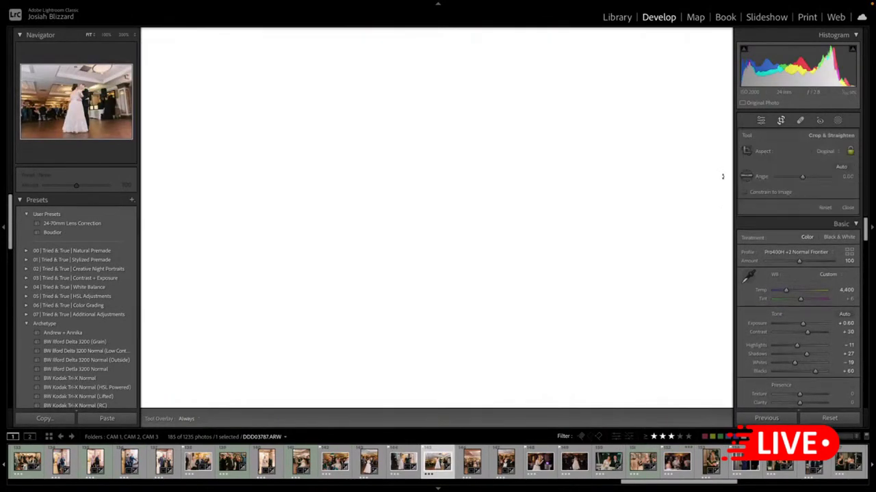
drag(711, 226, 724, 191)
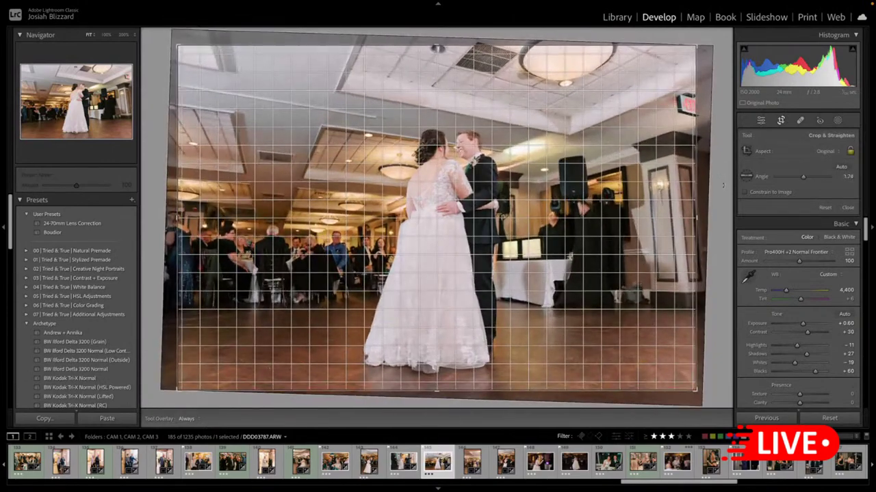
key(Return)
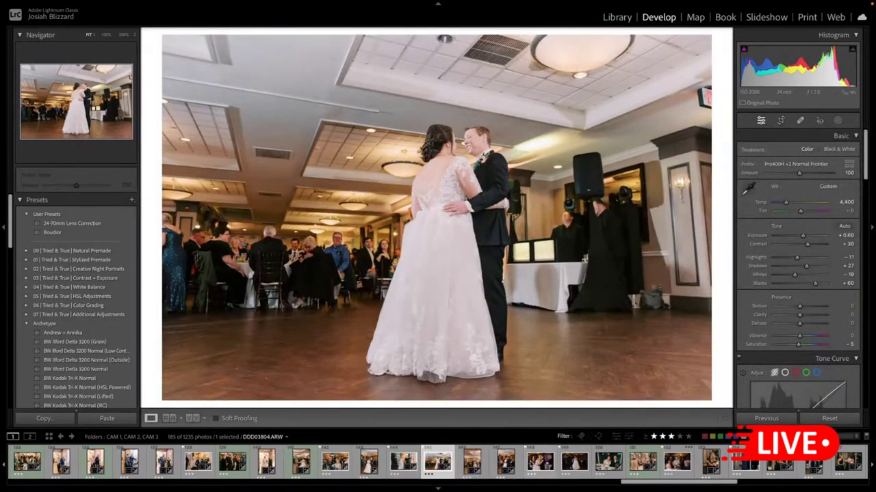
- Apply the copied develop settings to DDD03804, the close-up of the couple dancing, and crop it tighter from the right edge
click(580, 462)
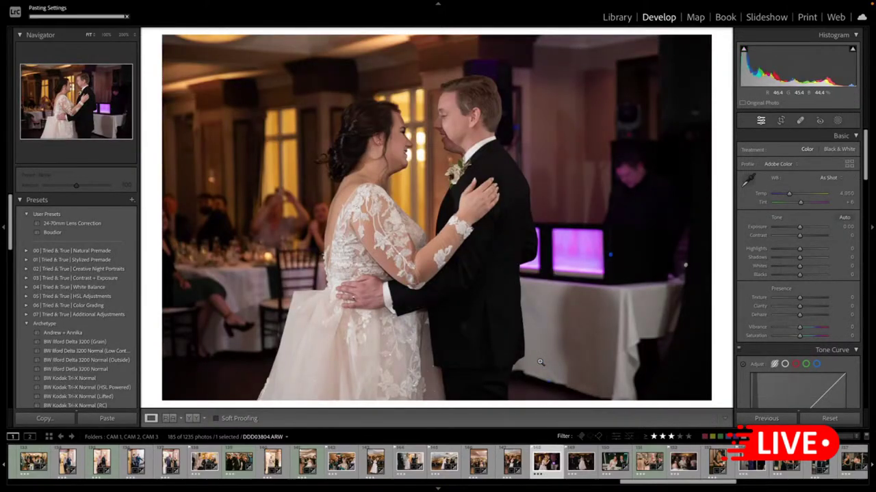
key(r)
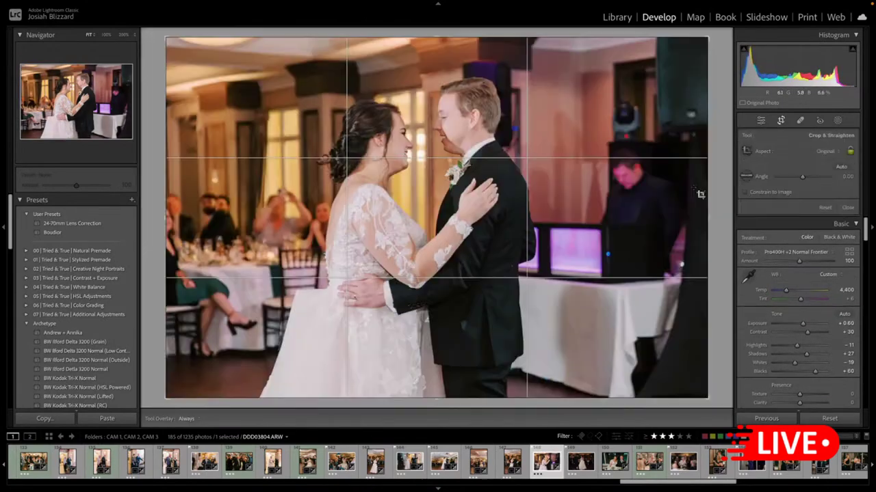
drag(708, 184, 683, 185)
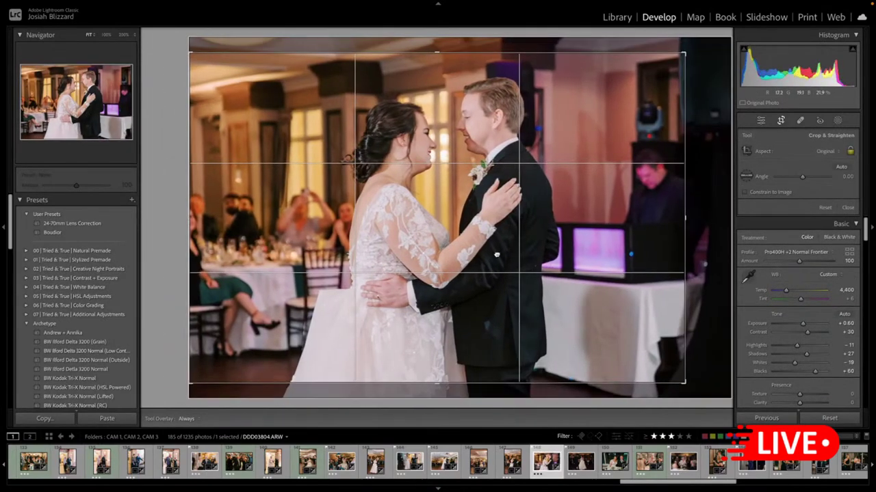
key(Return)
key(r)
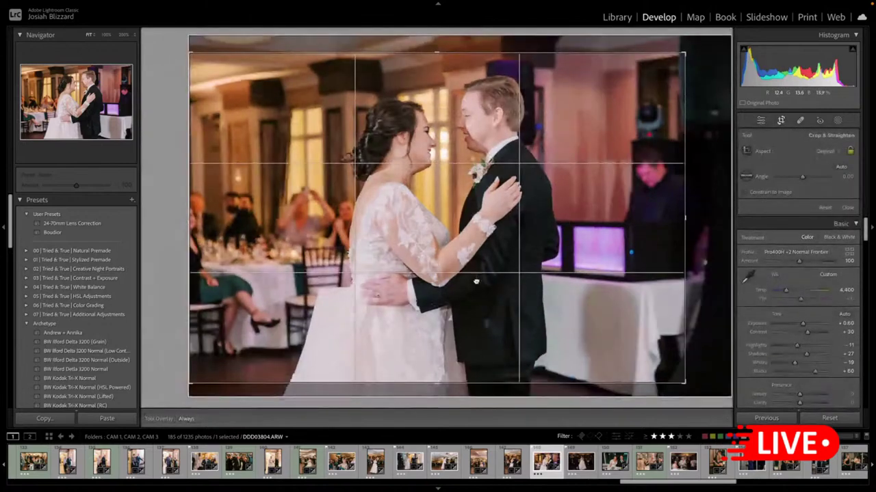
key(Return)
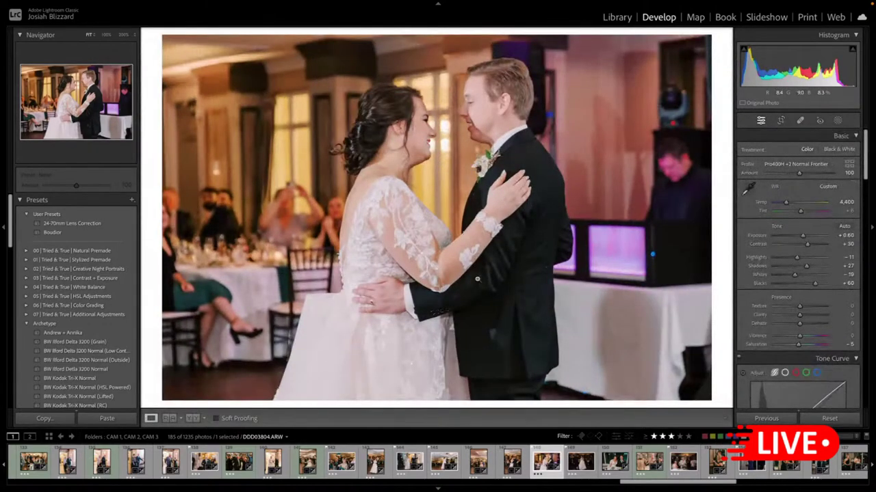
- Apply the copied develop settings to DDD03831, the couple dancing before their guests, and set its Exposure to +1.00
key(Right)
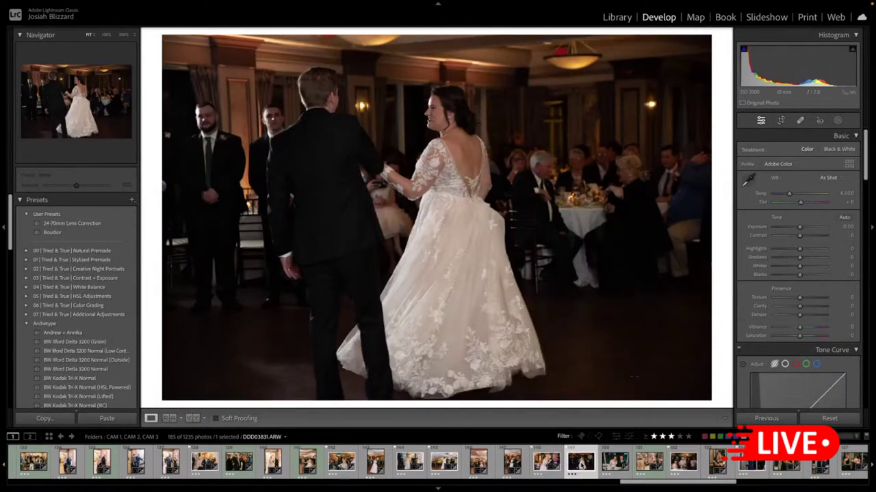
key(ctrl+shift+v)
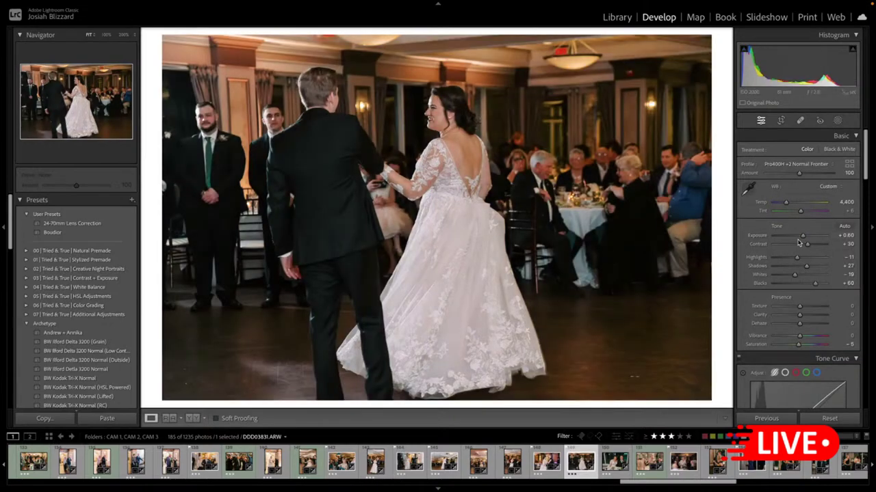
key(Up)
key(Up)
key(Up)
key(Up)
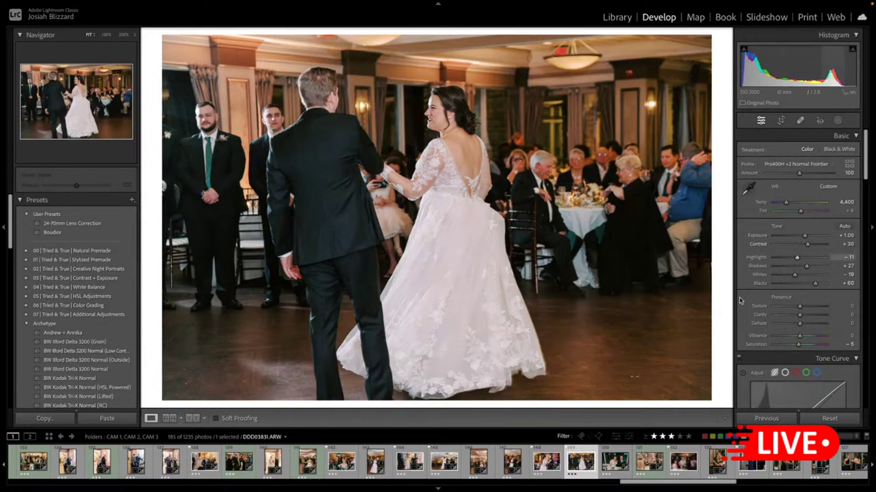
- Copy the develop settings of DDD03831 and apply them to DDD03844, the woman reading a speech
key(ctrl+shift+c)
key(Return)
click(681, 461)
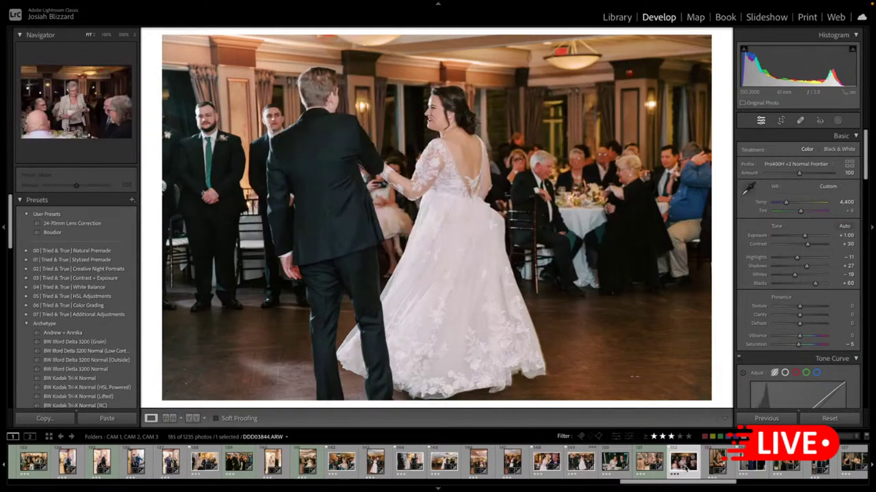
key(ctrl+shift+v)
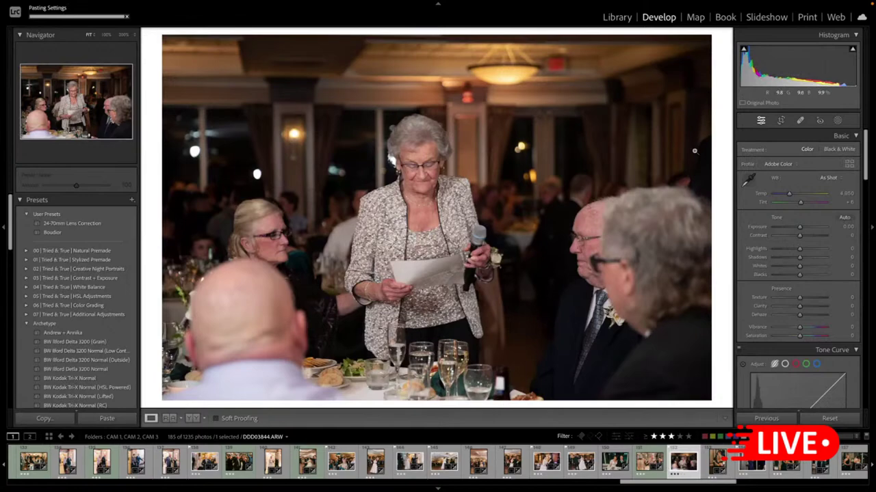
- Crop the speech-reading photo DDD03844 tighter from the top and set its Exposure to +0.60
key(r)
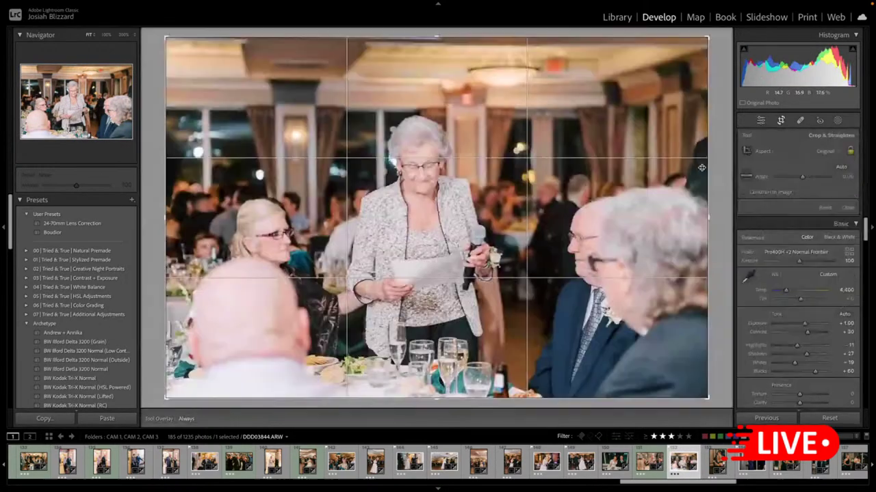
drag(717, 165, 718, 168)
drag(421, 38, 421, 83)
key(r)
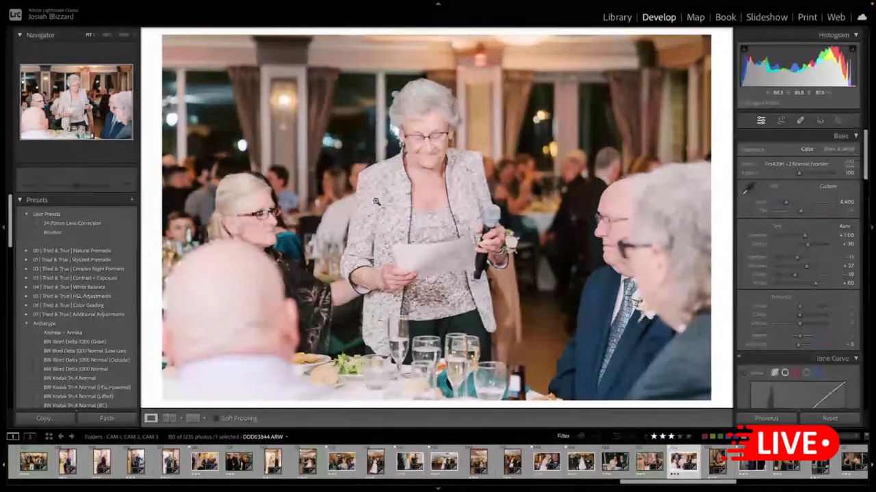
key(minus)
key(minus)
key(minus)
key(minus)
- Copy the develop settings of DDD03844 and apply them to DDD03851, the man in a blue suit with a microphone
key(Right)
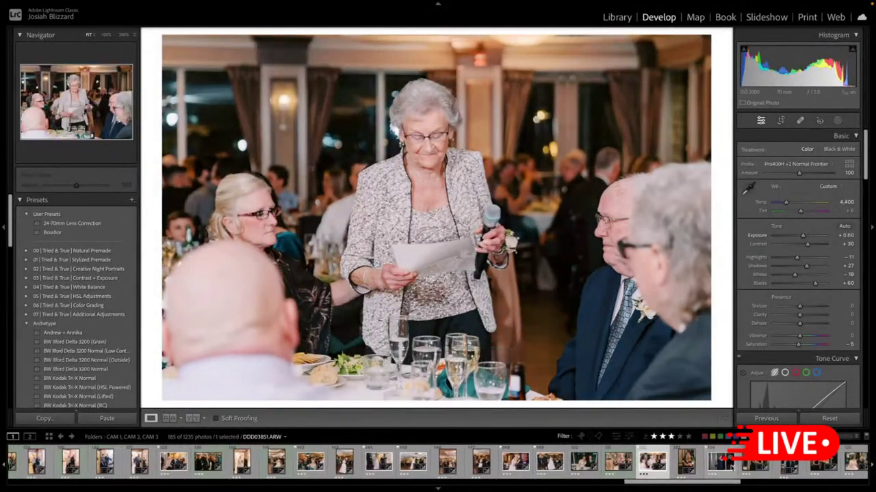
key(ctrl+shift+c)
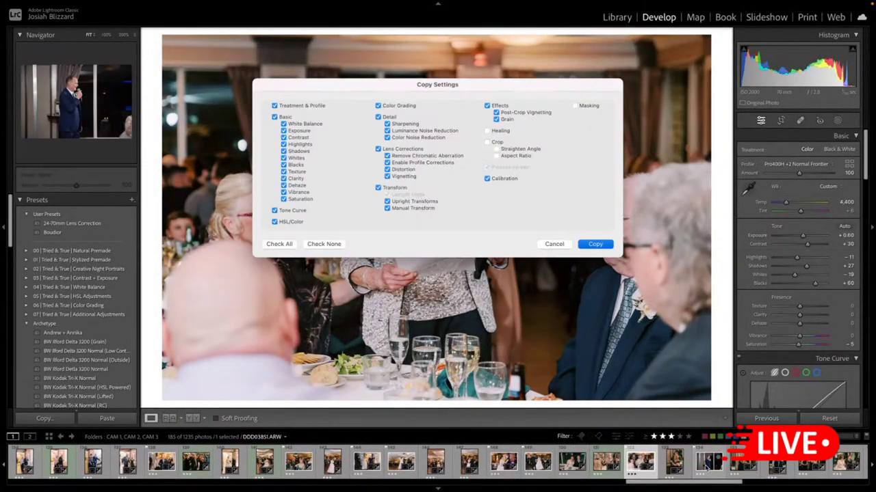
key(Return)
key(Right)
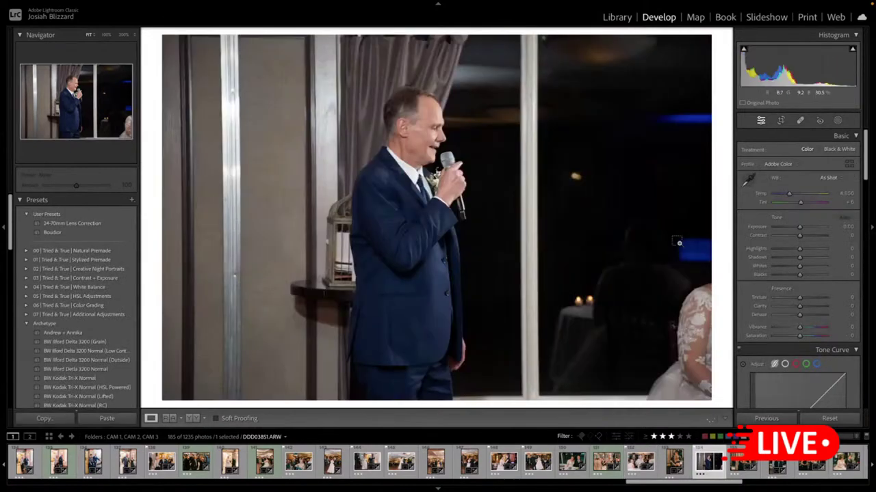
key(ctrl+shift+v)
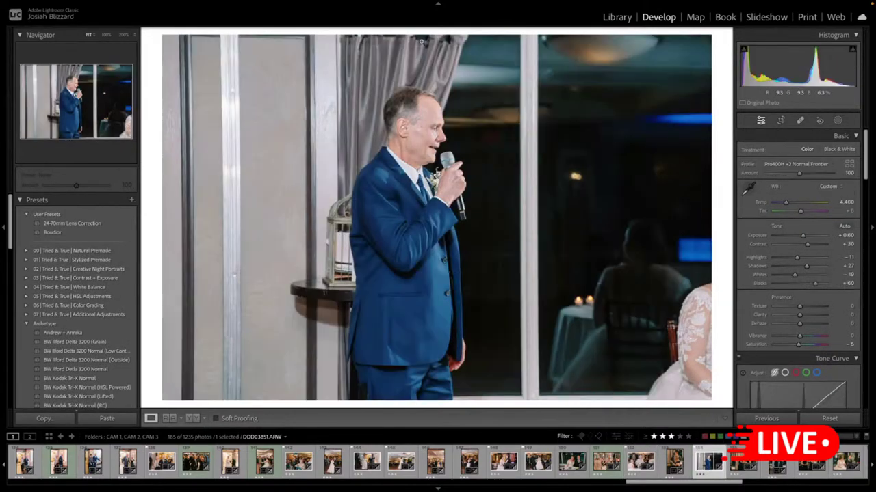
- Crop DDD03851 tighter from the top, reposition the frame, and set Exposure to +0.50 and Temp to 4,800
key(r)
mouse_move(464, 36)
mouse_down()
mouse_move(465, 57)
mouse_move(462, 46)
mouse_up()
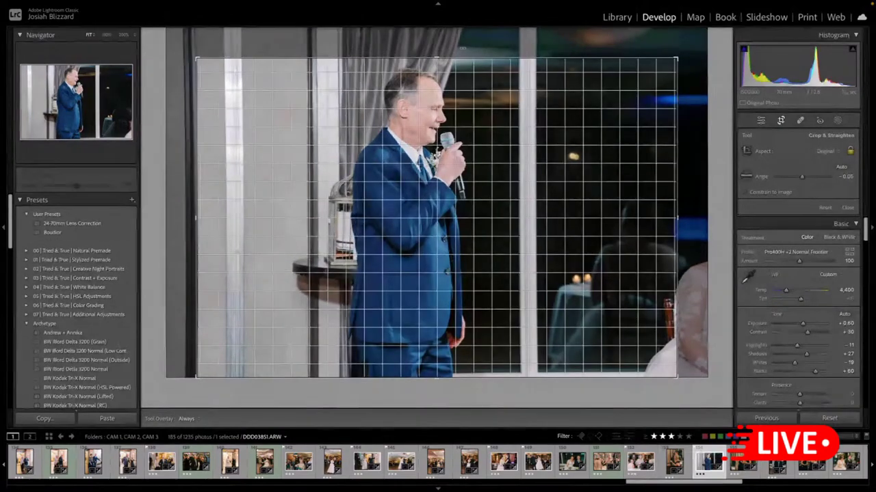
drag(456, 141, 436, 152)
key(Return)
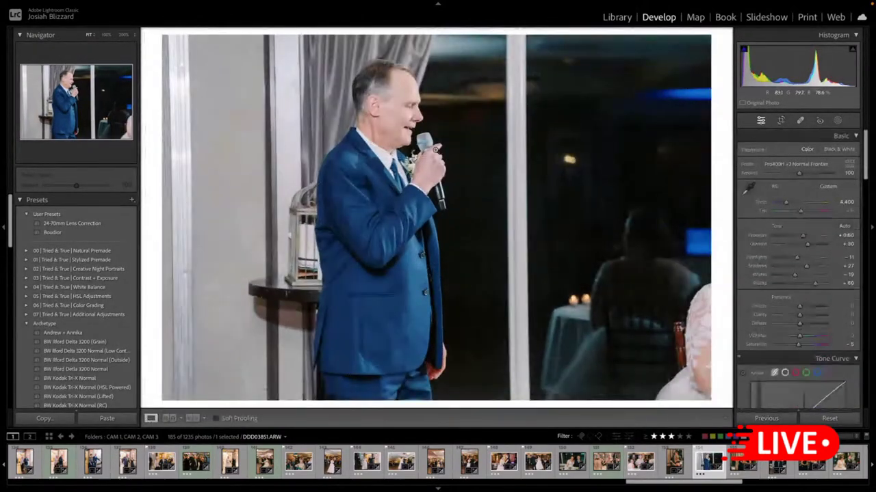
key(minus)
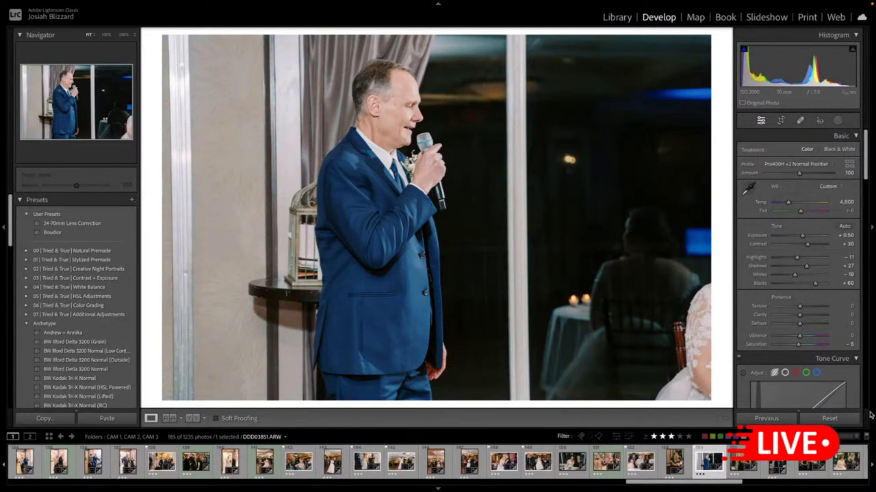
- Copy the develop settings of CCC09419, the vertical dancing-couple photo, and apply them to DDD03934, the couple with the flower girl
scroll(782, 468, down, 5)
scroll(582, 472, down, 3)
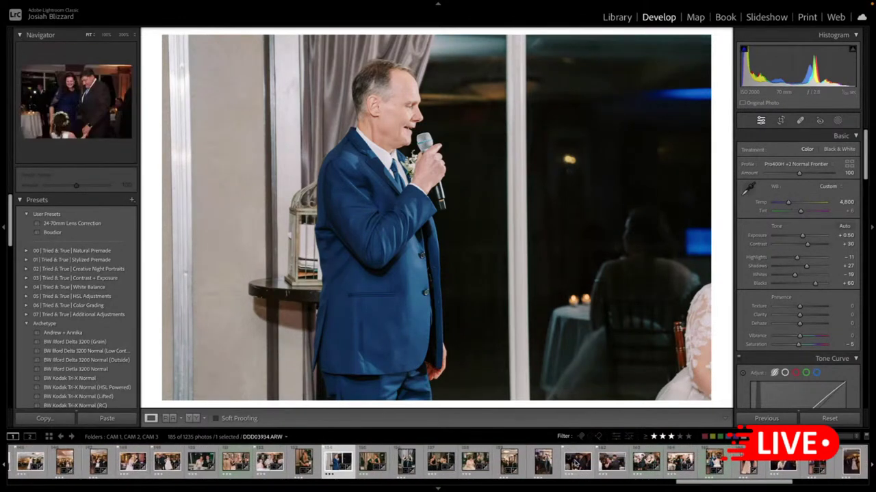
click(578, 465)
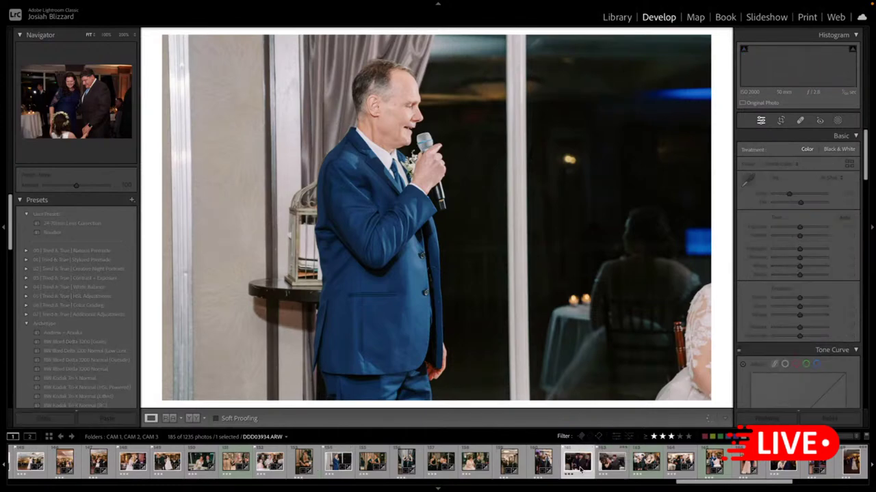
key(Left)
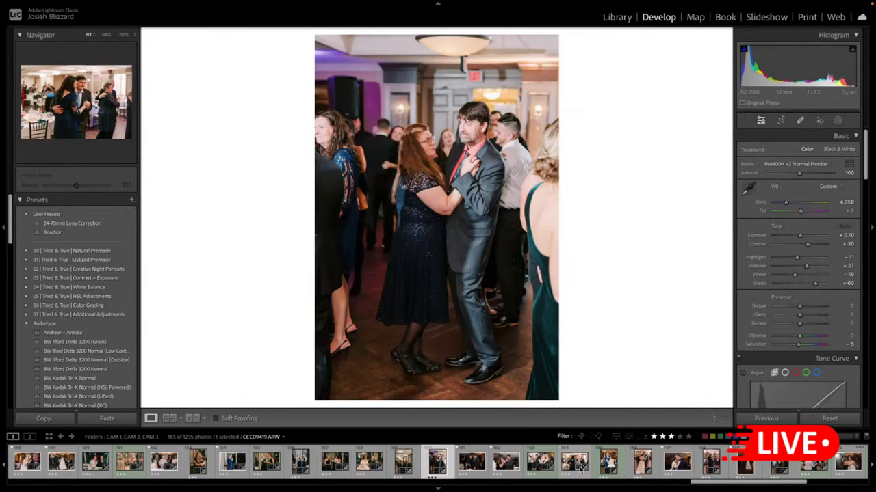
key(ctrl+shift+c)
key(Return)
key(Right)
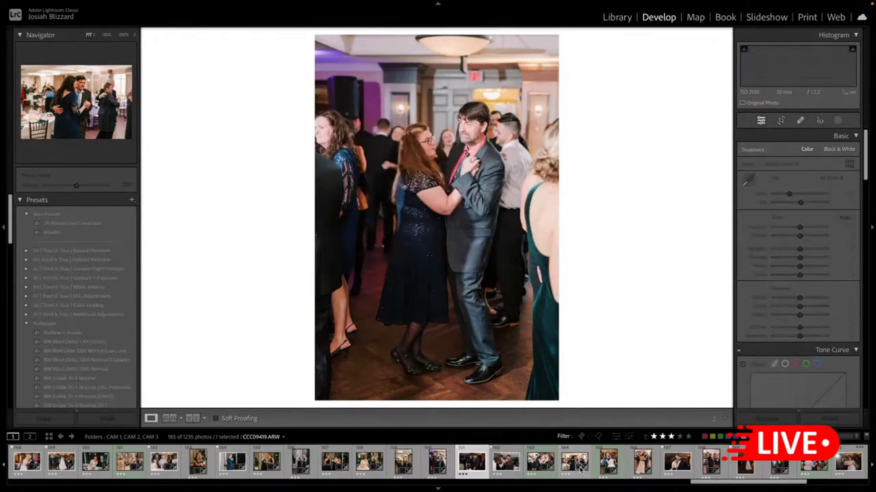
key(ctrl+shift+v)
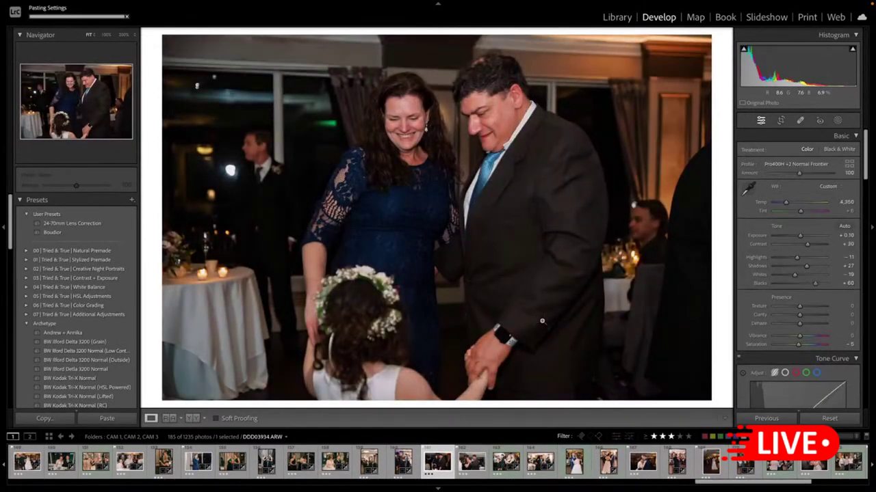
- Set DDD03934's Exposure to +0.60 and Temp to 4,250, and raise its Shadows slightly
key(=)
key(equal)
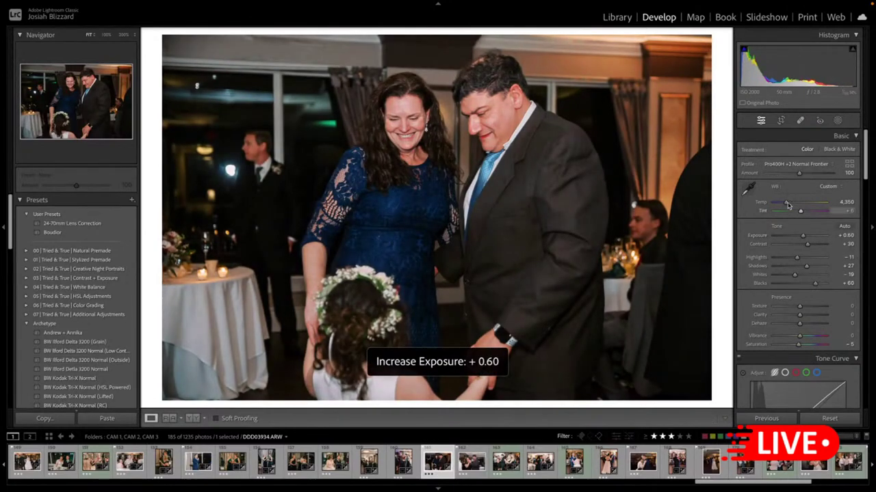
drag(788, 204, 786, 204)
drag(807, 266, 810, 266)
- Set DDD03934's sharpening Amount to 32 and its Shadows to +53
scroll(775, 298, down, 15)
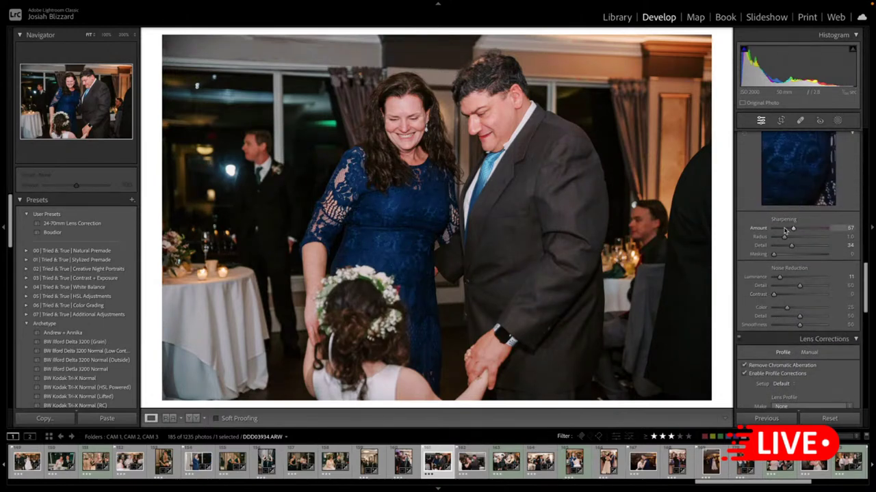
scroll(784, 231, up, 15)
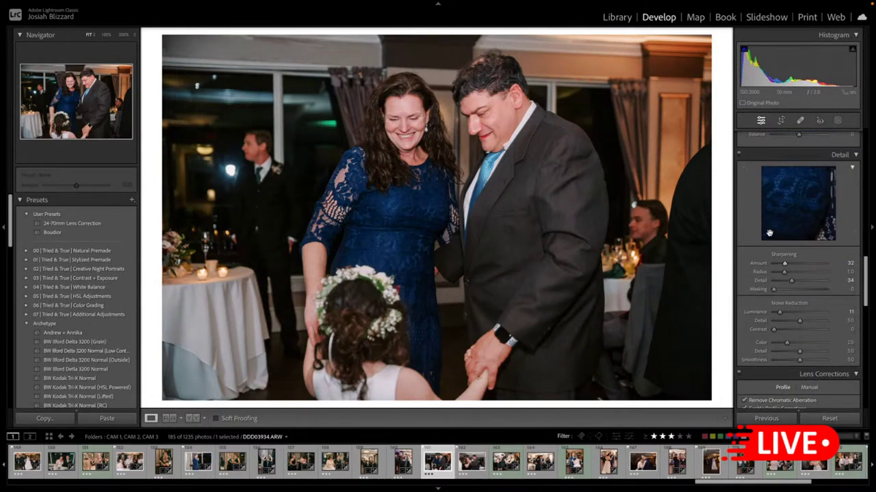
drag(810, 266, 813, 268)
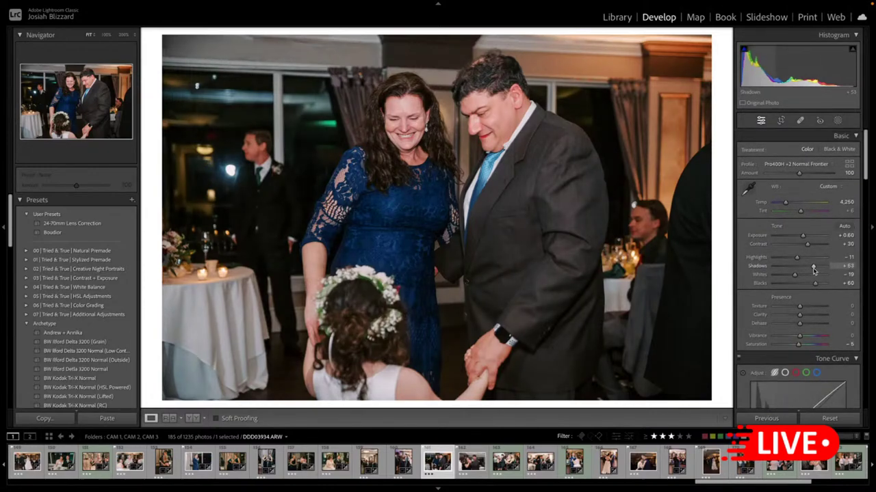
- Fine-tune the flower girl photo's Exposure to +0.80
key(=)
key(=)
key(=)
key(=)
key(-)
key(-)
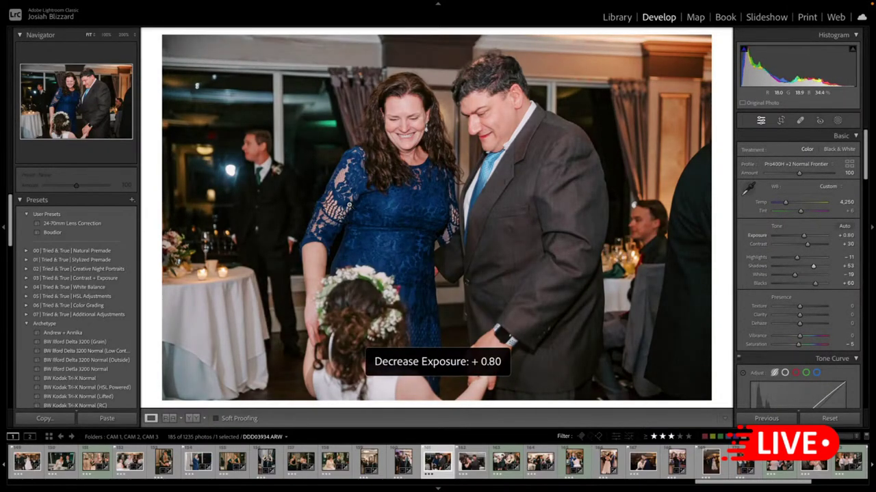
- Copy the develop settings of DDD03934 and apply them to DDD03938, the couple dancing with clasped hands
key(ctrl+shift+c)
key(Return)
key(Right)
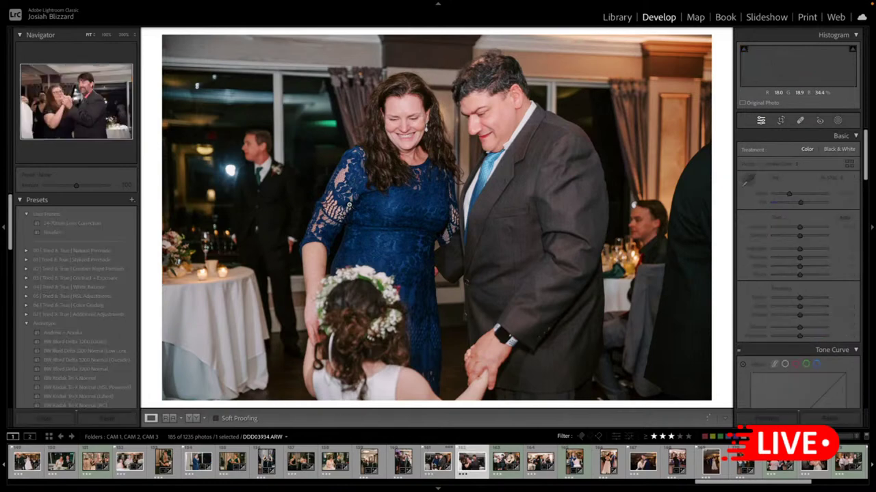
key(ctrl+shift+v)
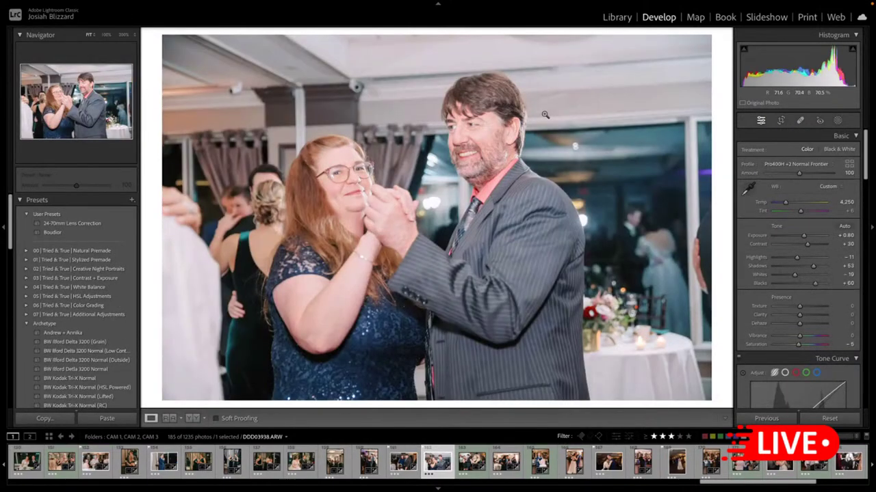
- Crop DDD03938 slightly tighter around the dancing couple, trimming the upper and right edges while keeping the original aspect ratio
key(r)
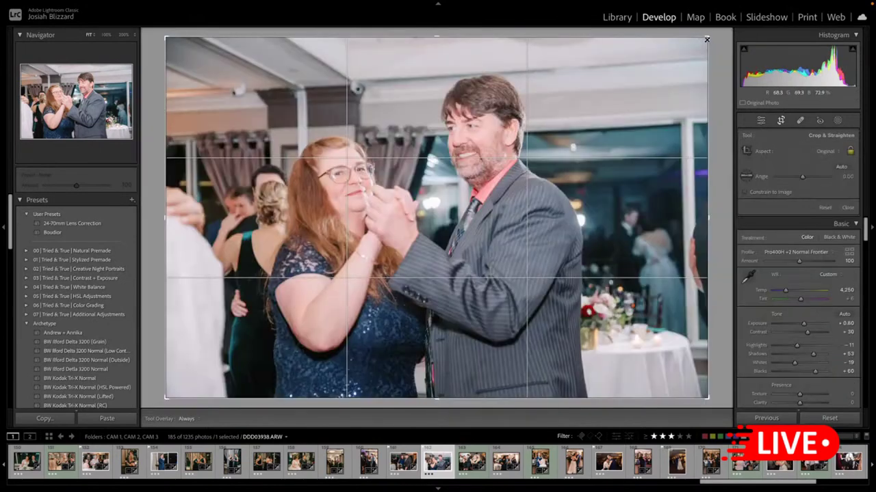
drag(707, 40, 690, 48)
drag(604, 107, 602, 115)
key(Return)
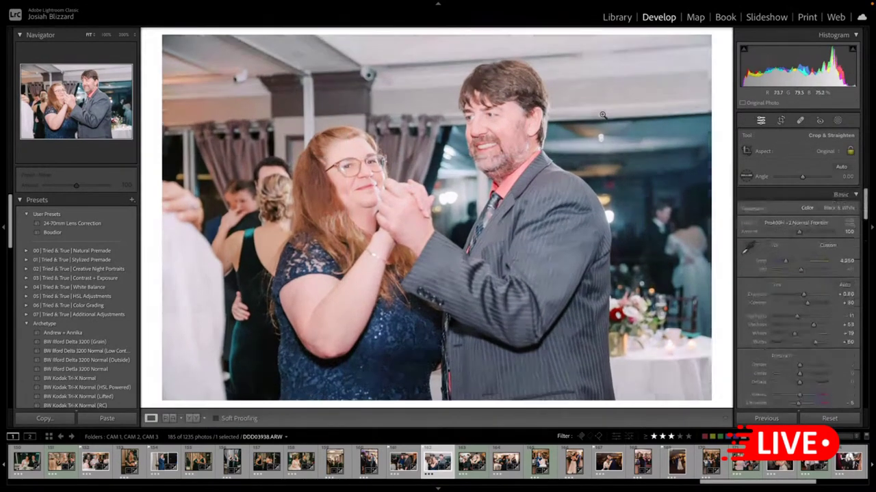
- Set DDD03938's Exposure to +0.40 and its Temp to 4,300
key(minus)
key(minus)
key(equal)
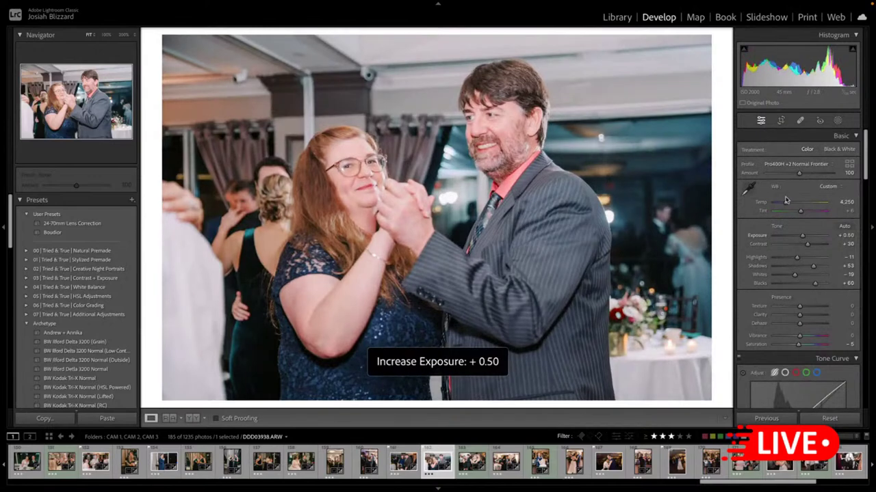
key(minus)
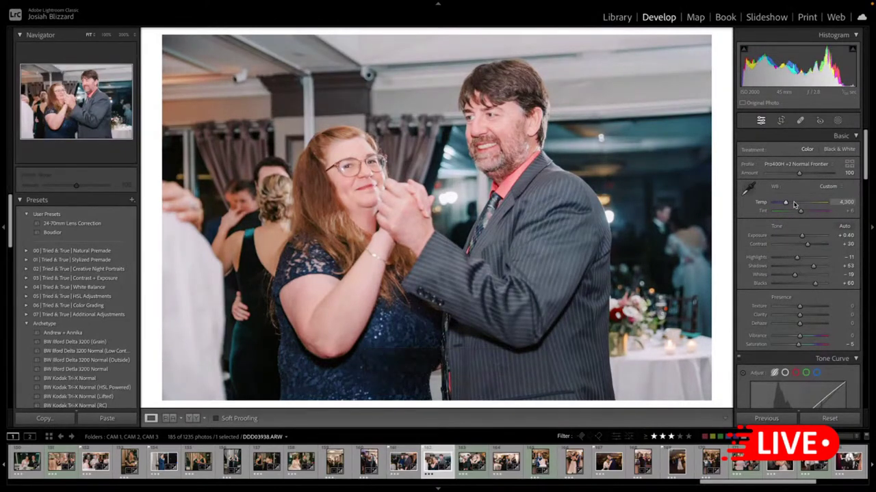
key(Up)
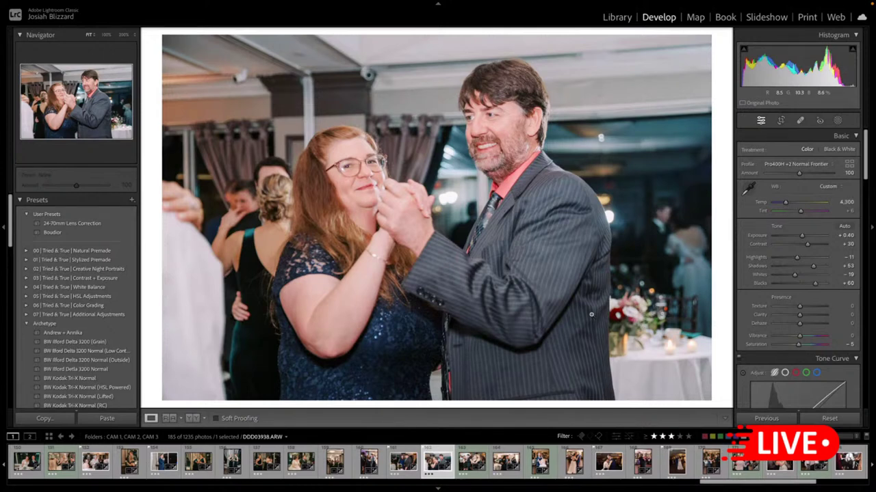
- Copy the develop settings of DDD03938 and apply them to DDD03981 and DDD03997, the bride's dance with the man in the blue suit
key(ctrl+shift+c)
key(Return)
click(606, 465)
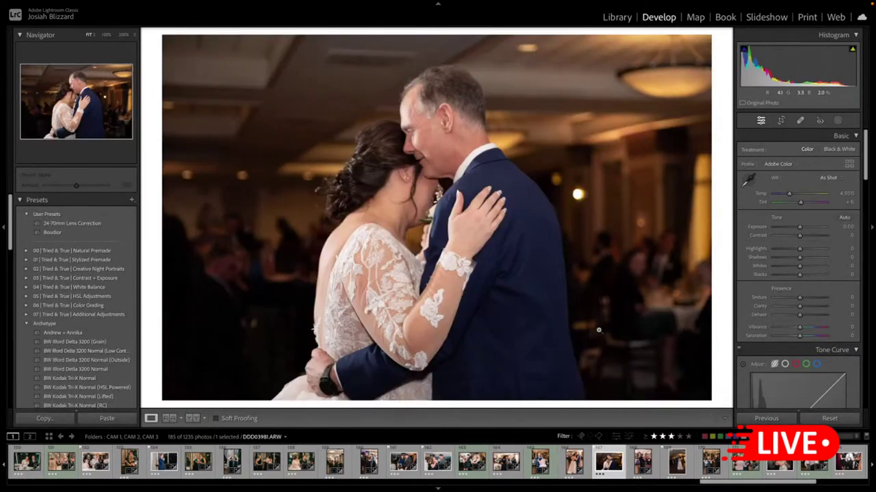
key(ctrl+shift+v)
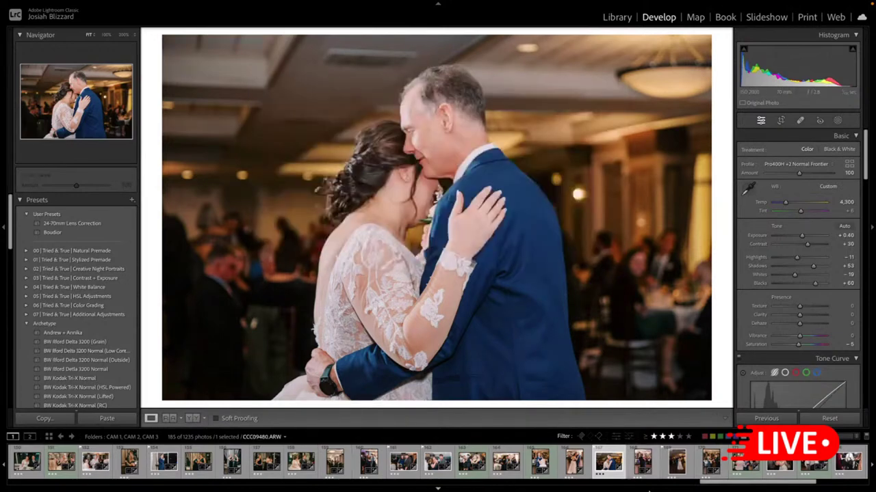
click(676, 460)
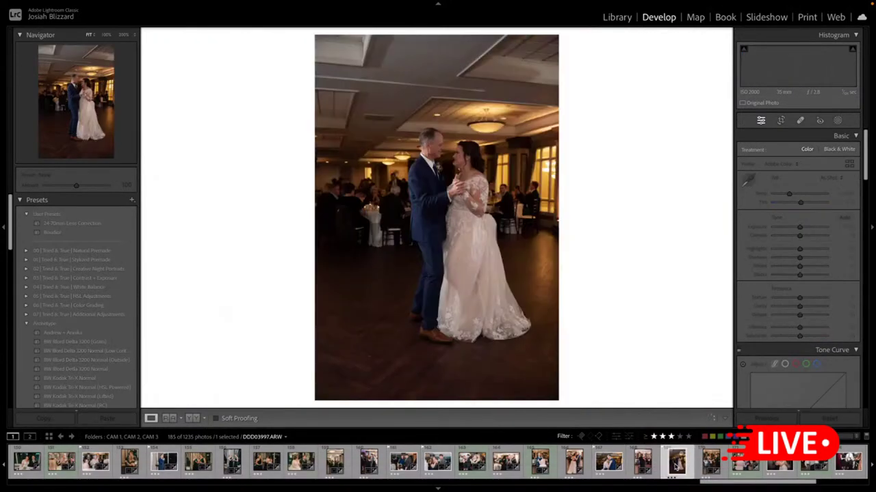
key(super+shift+v)
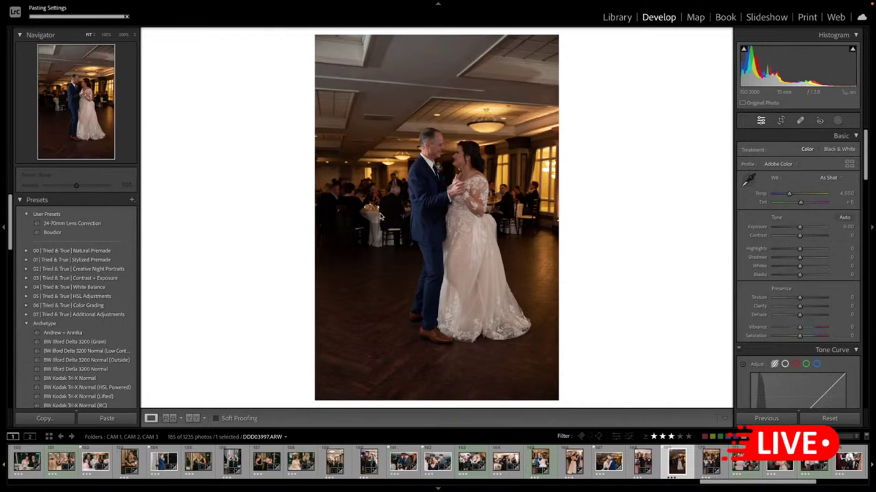
- Crop DDD03997 tighter on the left and bottom and straighten it to an angle of about -0.58
key(r)
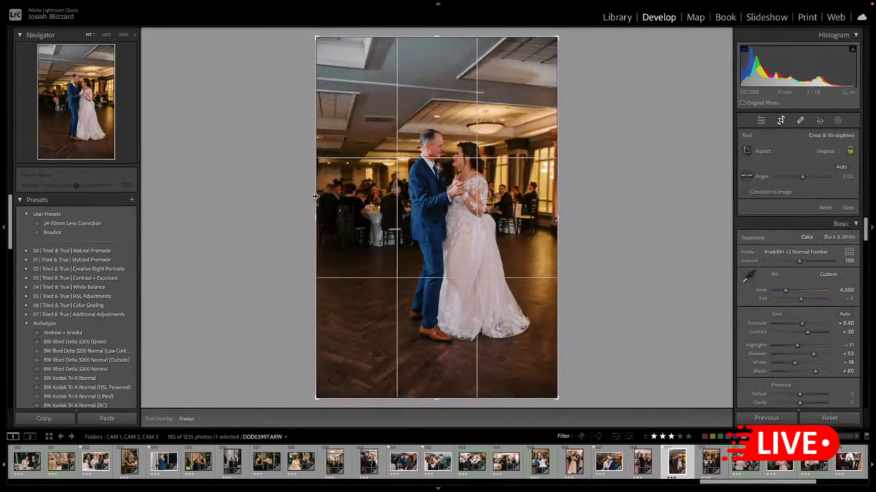
drag(315, 197, 341, 205)
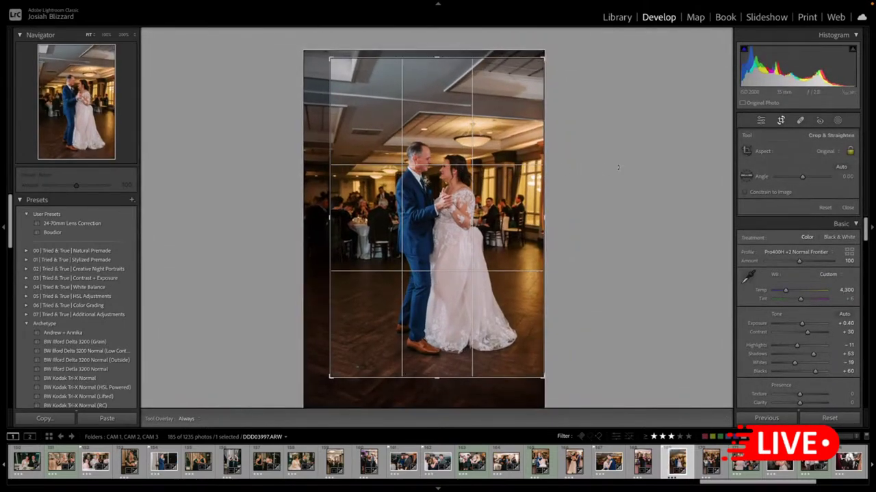
drag(617, 168, 615, 164)
key(r)
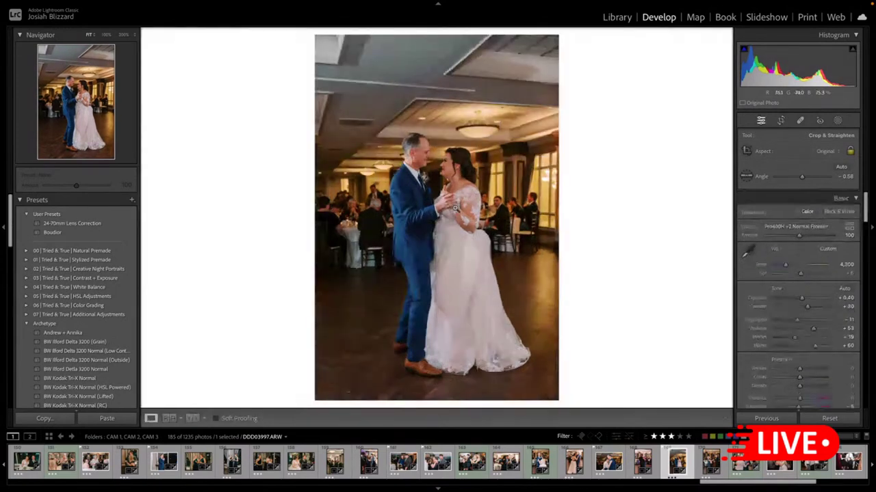
- Raise DDD03997's Exposure and set its Contrast to +23, Highlights to -31, Shadows to +59 and Blacks to +80
key(equal)
key(equal)
key(equal)
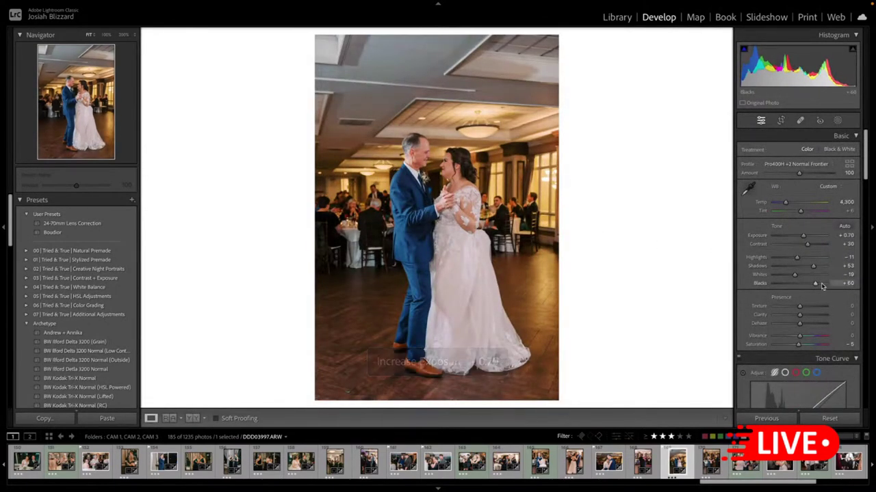
drag(815, 283, 805, 246)
key(equal)
key(equal)
key(equal)
key(minus)
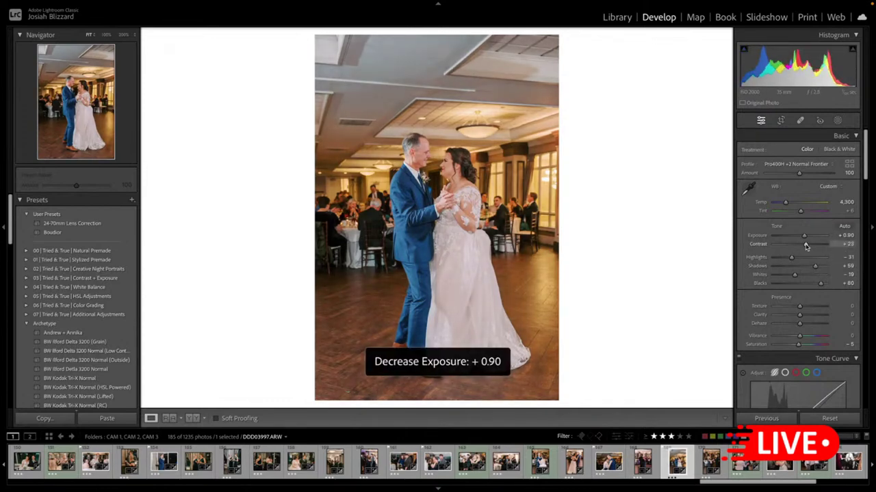
key(equal)
- Reduce DDD03997's color saturation, setting Red to +15 and Orange to 0
scroll(765, 287, down, 3)
scroll(764, 286, down, 10)
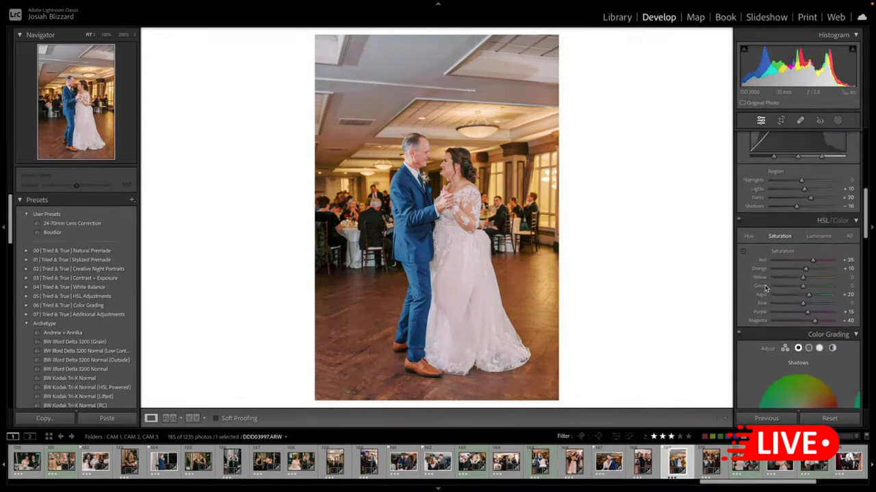
scroll(765, 288, up, 4)
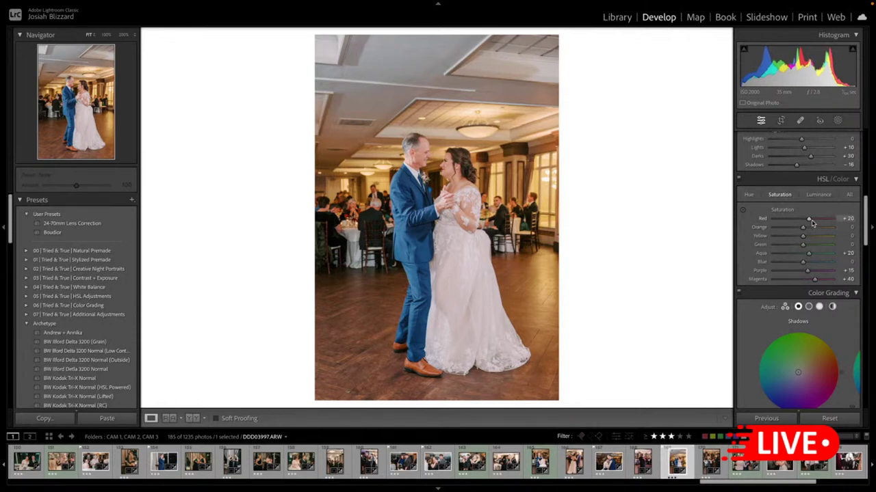
scroll(810, 230, down, 10)
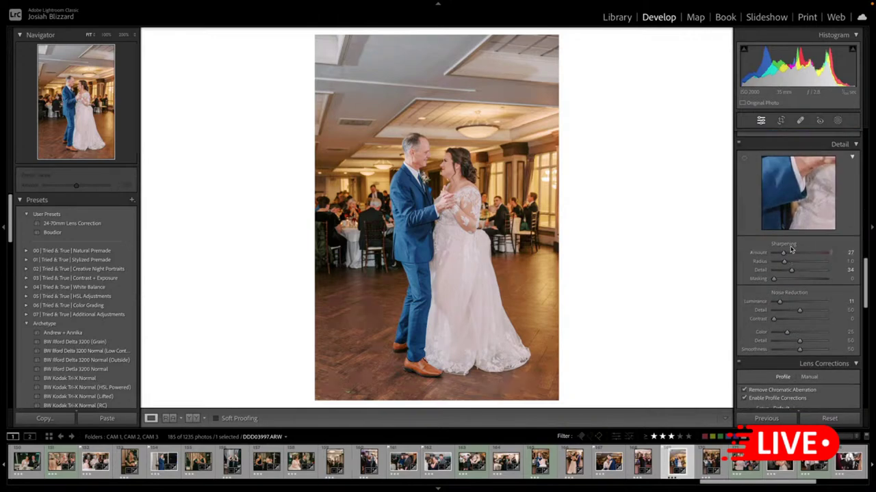
scroll(790, 250, up, 8)
- Compare DDD03997 with its unedited version and fine-tune its straightening angle to about -0.62
key(backslash)
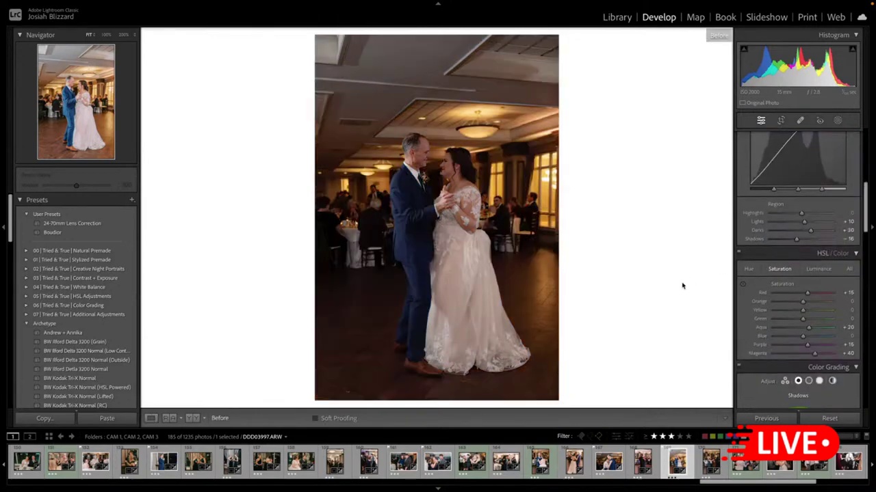
key(backslash)
key(r)
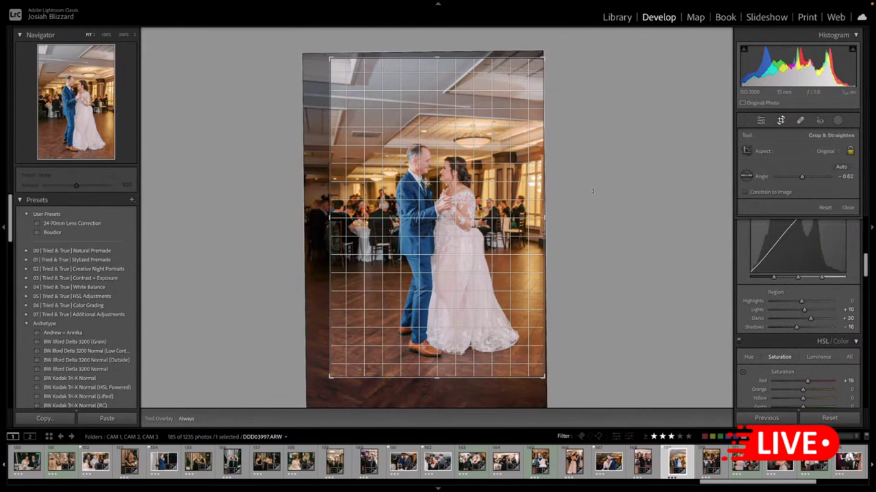
key(r)
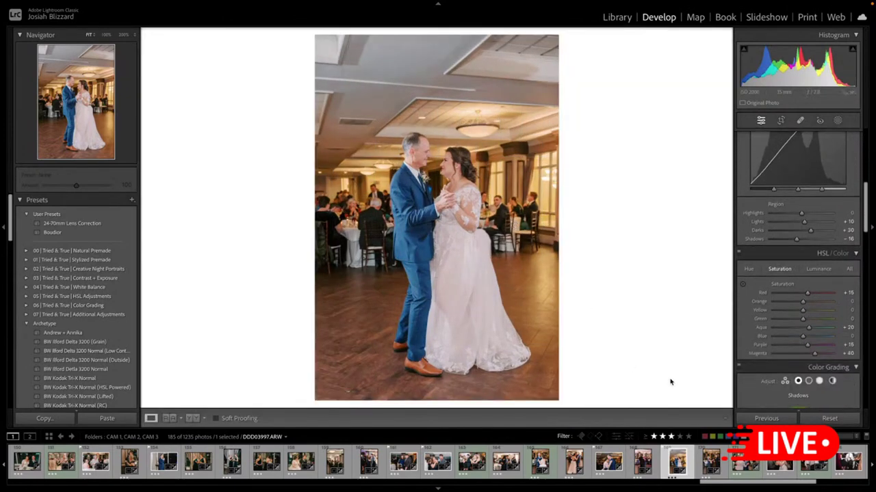
- Copy the develop settings of DDD03997 and apply them to DDD04045, the bride dancing with the woman in black
click(705, 460)
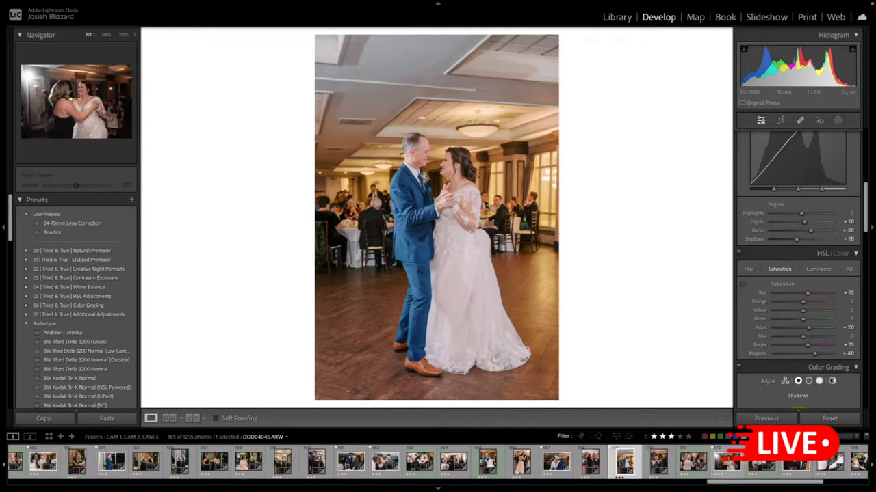
key(ctrl+shift+c)
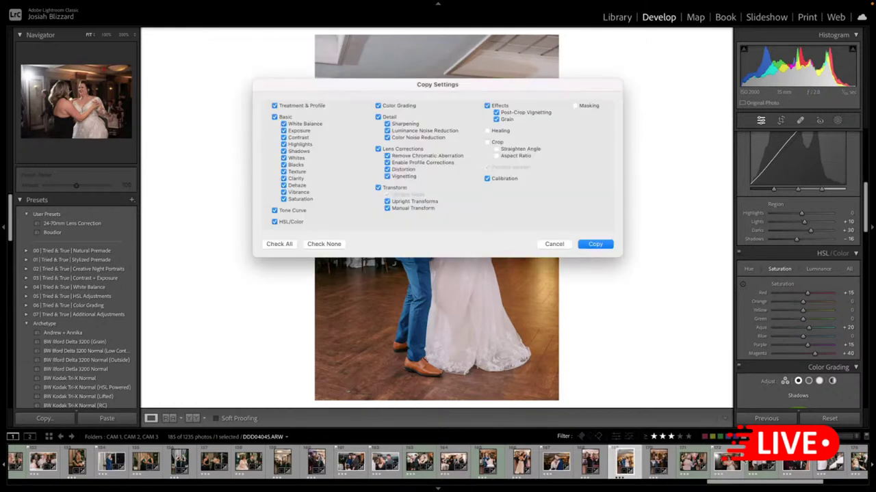
key(Return)
click(725, 463)
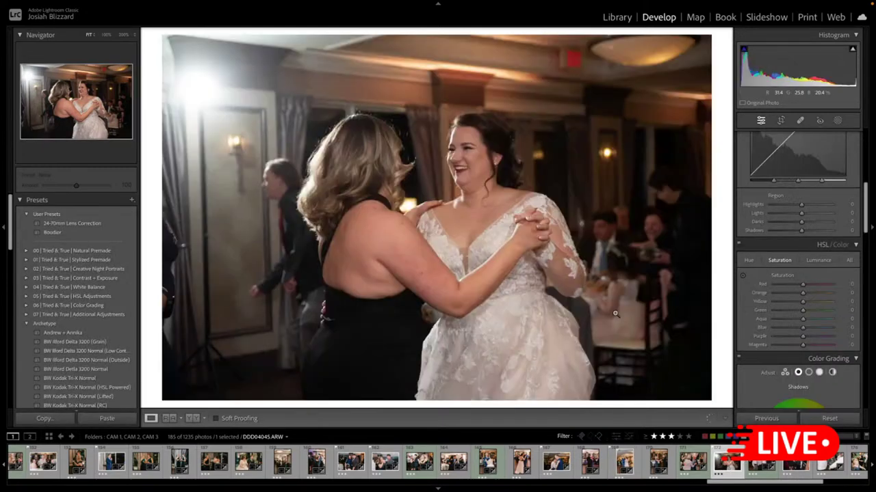
key(ctrl+shift+v)
- Crop DDD04045 around the bride and the woman in black
key(r)
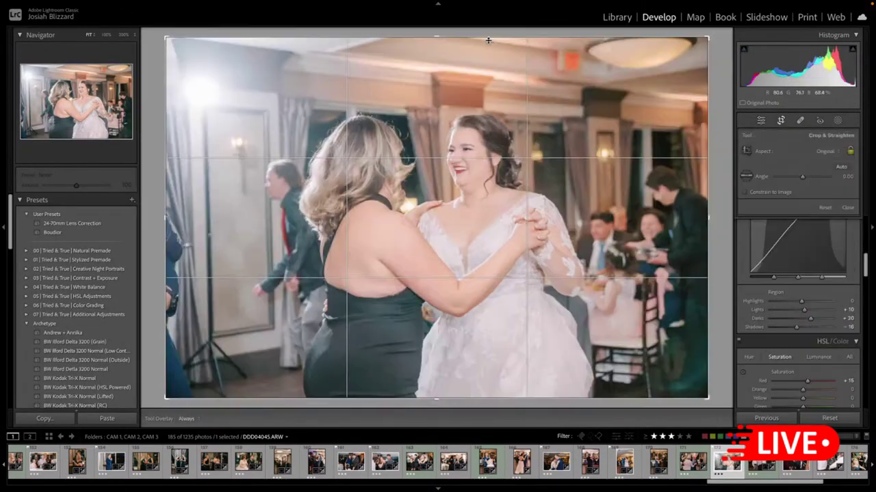
- Tighten the crop around the dancing pair and lower the photo's exposure to +0.50
drag(488, 51, 489, 63)
key(Return)
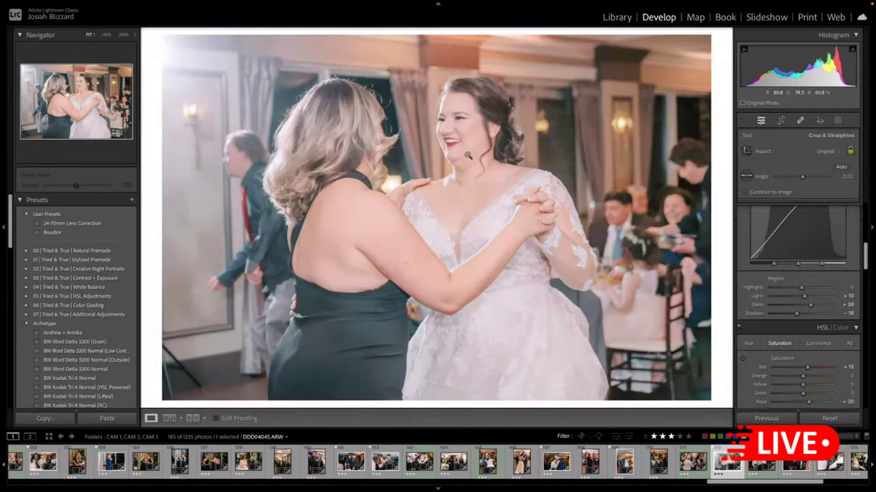
key(minus)
key(minus)
key(minus)
key(minus)
key(minus)
key(minus)
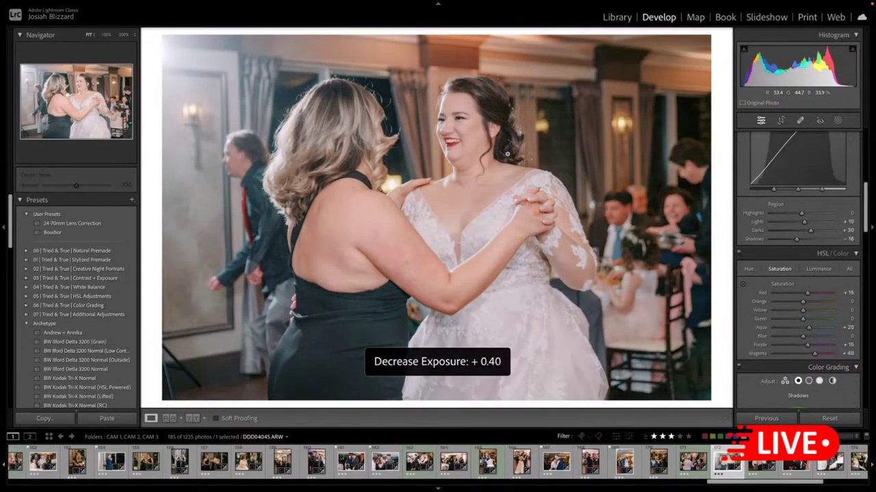
key(equal)
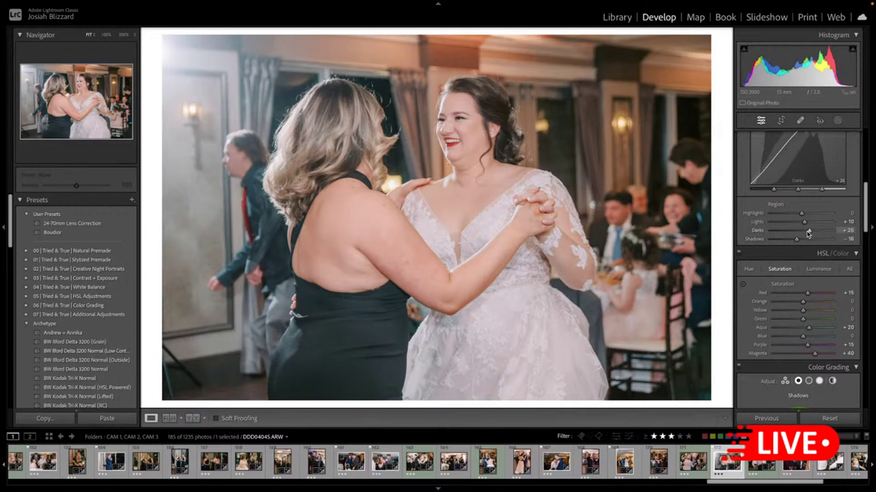
- Refine the dancing photo's tones with Highlights at -19, Shadows at +26, Blacks at +55 and Exposure at +0.50
drag(795, 240, 795, 258)
scroll(799, 247, up, 6)
click(797, 257)
key(minus)
key(equal)
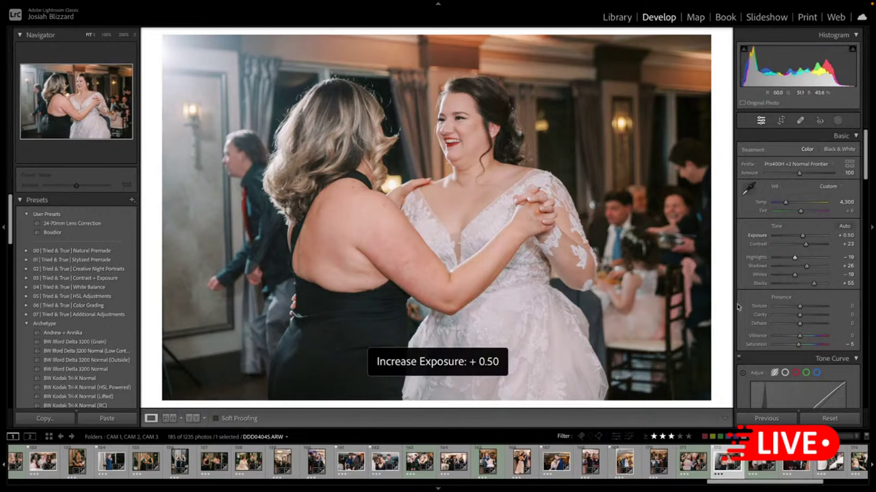
- Go to DDD04084.ARW, the photo of the smiling boy, and paste the copied develop settings onto it
key(Right)
key(Right)
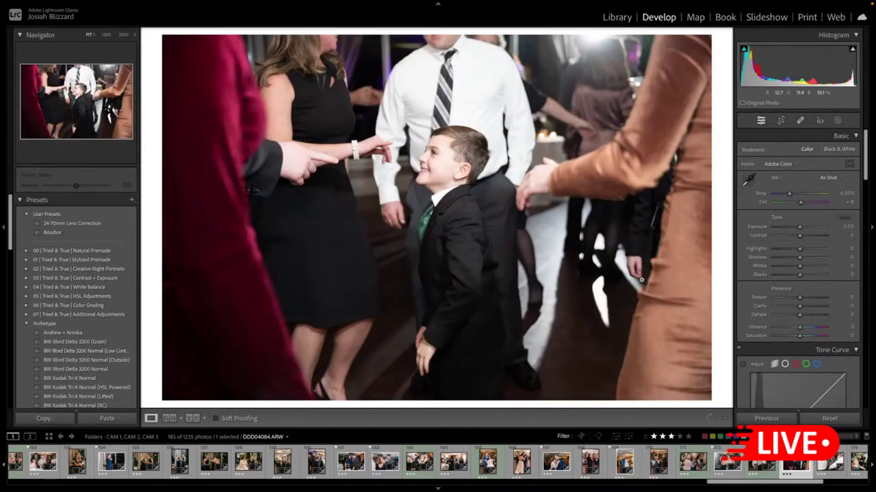
key(ctrl+shift+v)
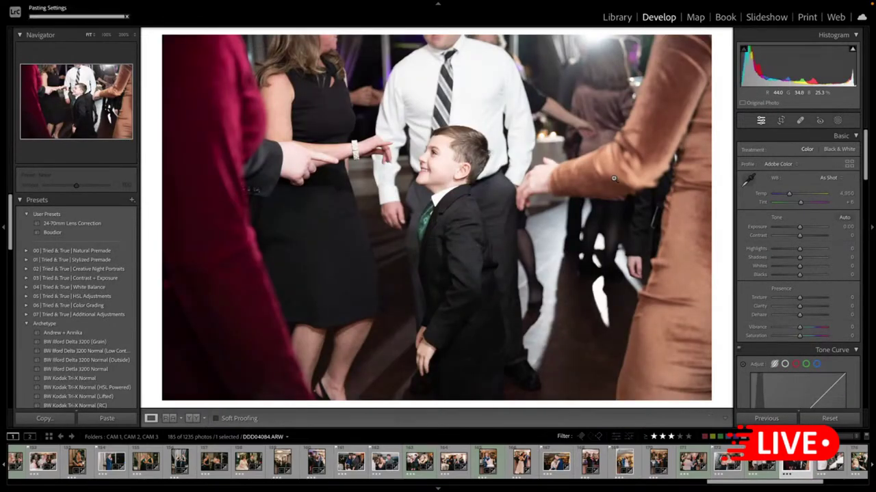
- Lower the boy photo's exposure to -0.10 and warm its white balance temperature to 4,750
key(minus)
key(minus)
key(minus)
key(minus)
key(minus)
key(minus)
key(minus)
key(minus)
key(minus)
key(minus)
key(minus)
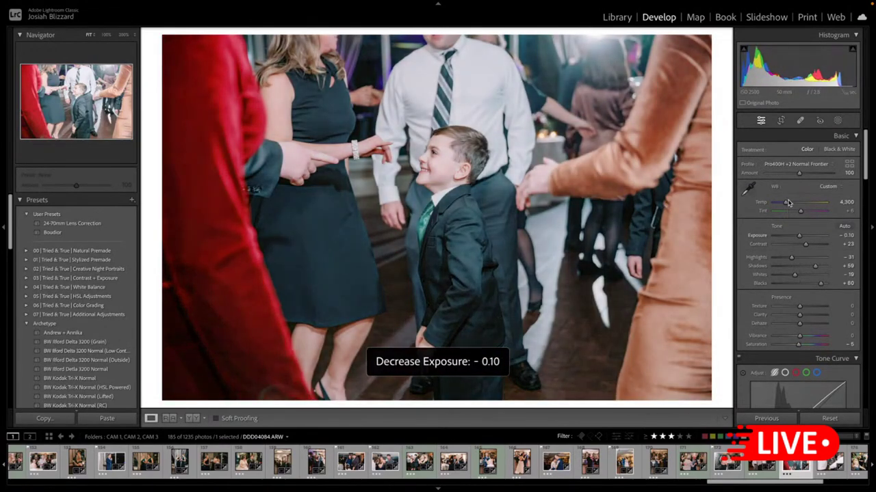
drag(785, 203, 790, 204)
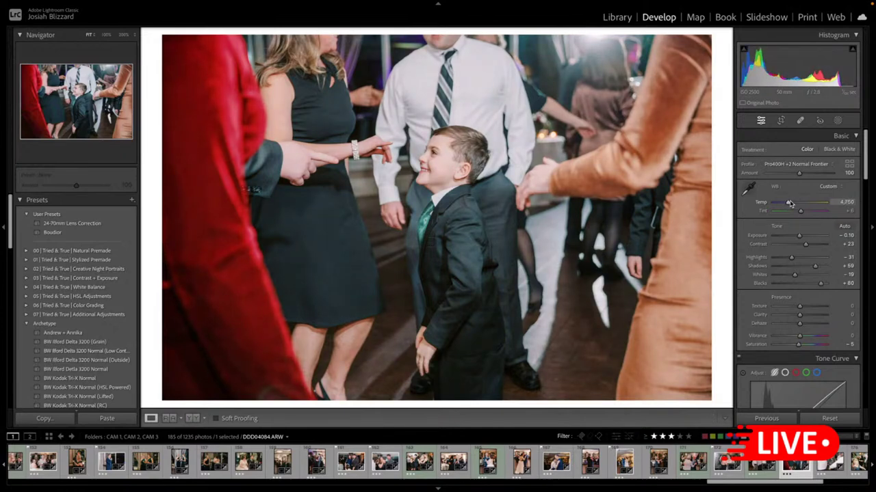
drag(790, 204, 790, 204)
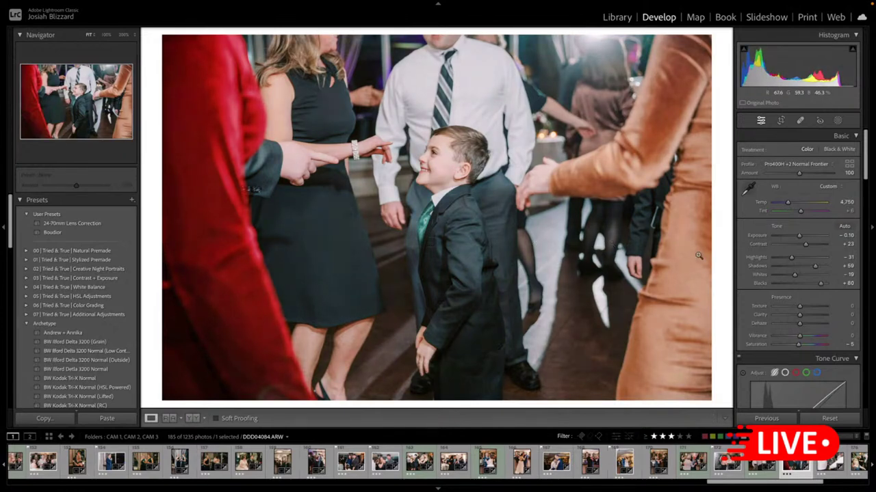
- Go to the cake-cutting photo DDD04188.ARW and paste the copied develop settings onto it
scroll(728, 463, down, 5)
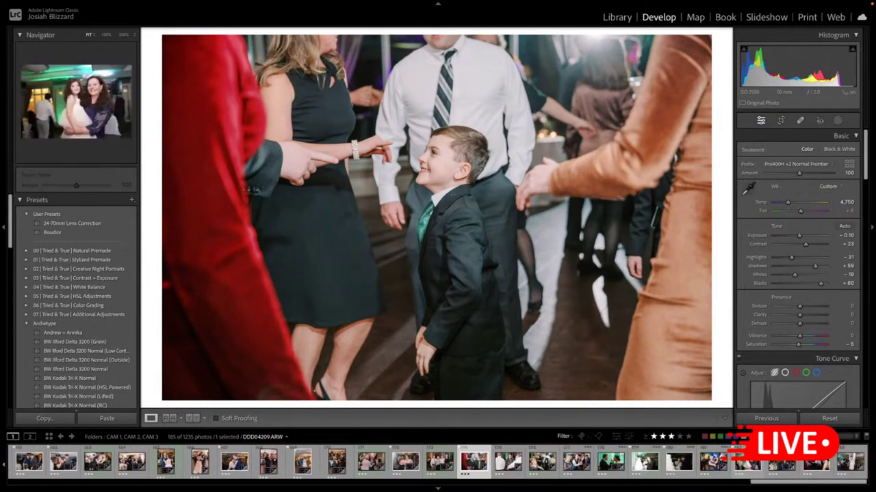
click(644, 462)
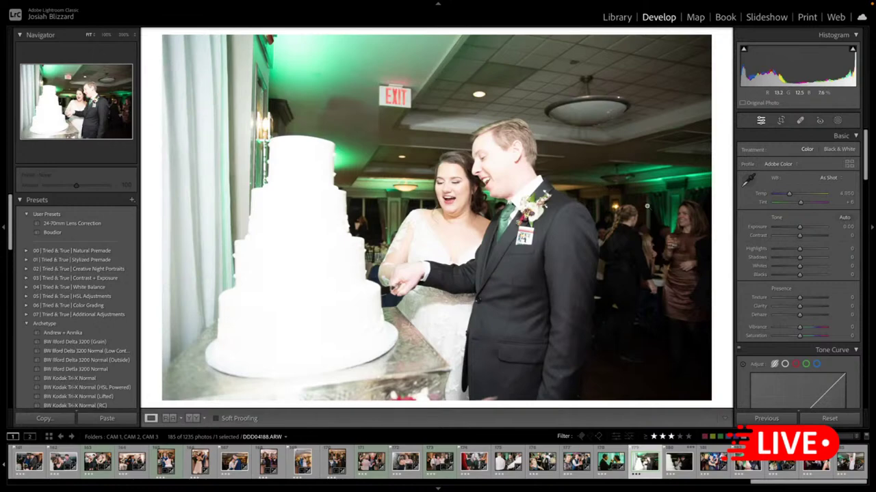
key(ctrl+shift+v)
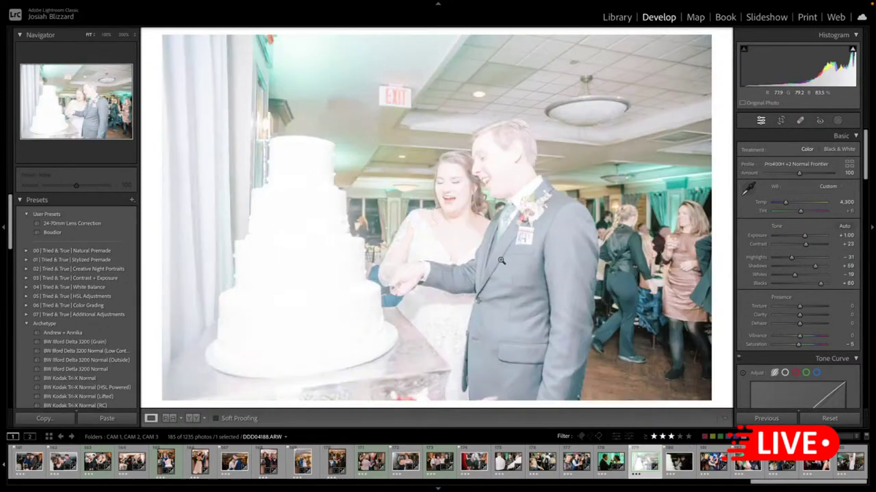
- Lower the cake-cutting photo's exposure to -1.40
key(minus)
key(minus)
key(minus)
key(minus)
key(minus)
key(minus)
key(minus)
key(minus)
key(minus)
key(minus)
key(minus)
key(minus)
key(minus)
key(minus)
key(minus)
key(minus)
key(minus)
key(minus)
key(minus)
key(minus)
key(minus)
key(minus)
key(minus)
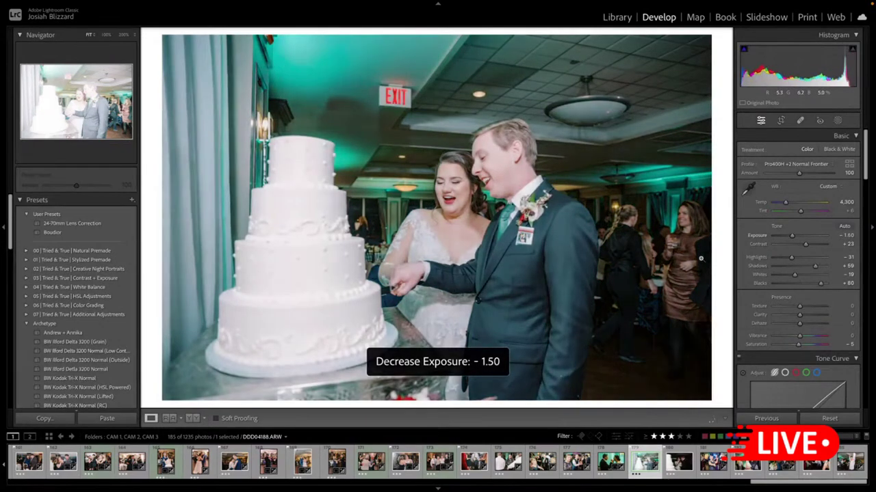
key(equal)
key(equal)
- Adjust the cake-cutting photo's white balance to a temperature of 4,760 and a tint of +11
drag(785, 202, 789, 204)
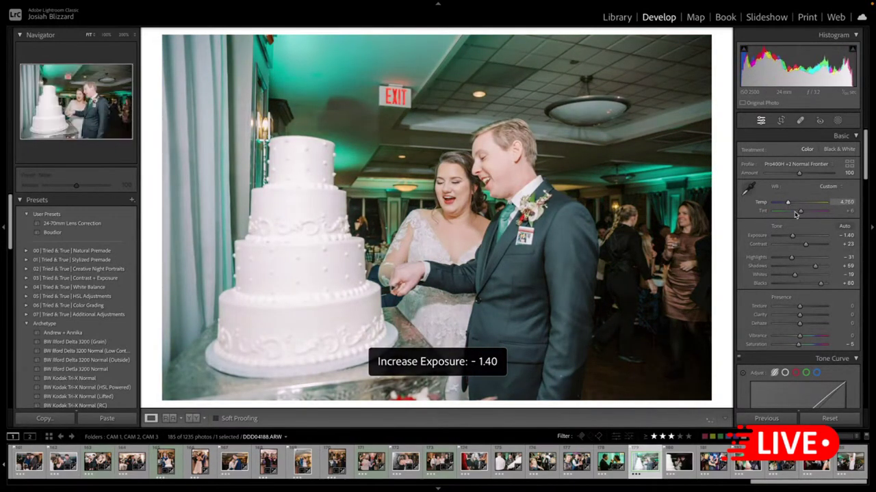
key(Up)
key(Up)
key(Up)
key(Up)
key(Up)
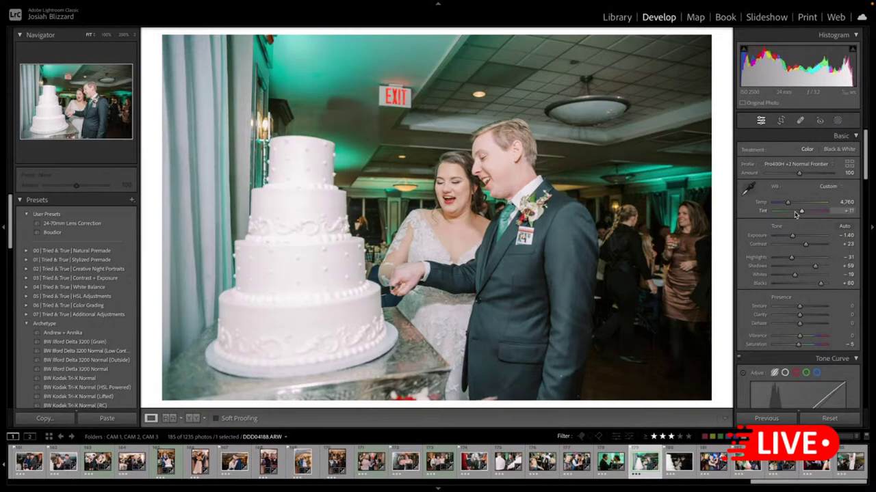
- Straighten the cake-cutting photo by -0.90 degrees and crop it tighter around the cake and couple
key(r)
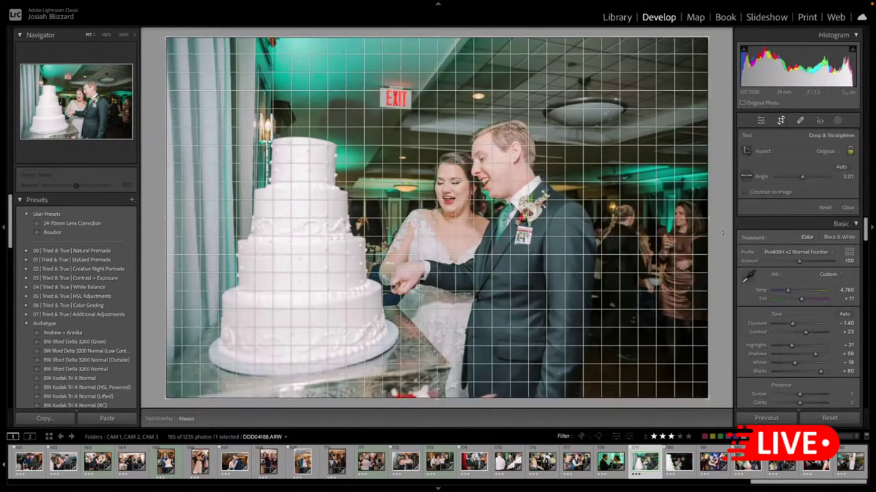
drag(722, 229, 722, 226)
drag(522, 40, 522, 59)
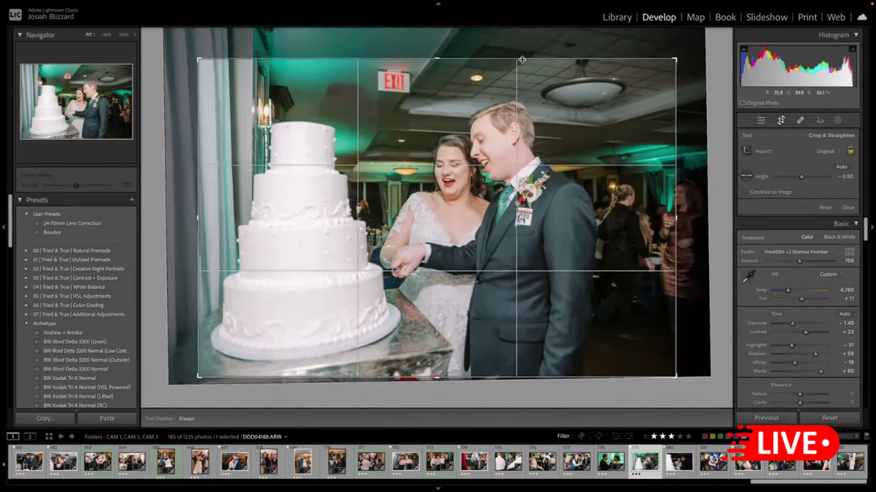
drag(426, 235, 455, 234)
key(r)
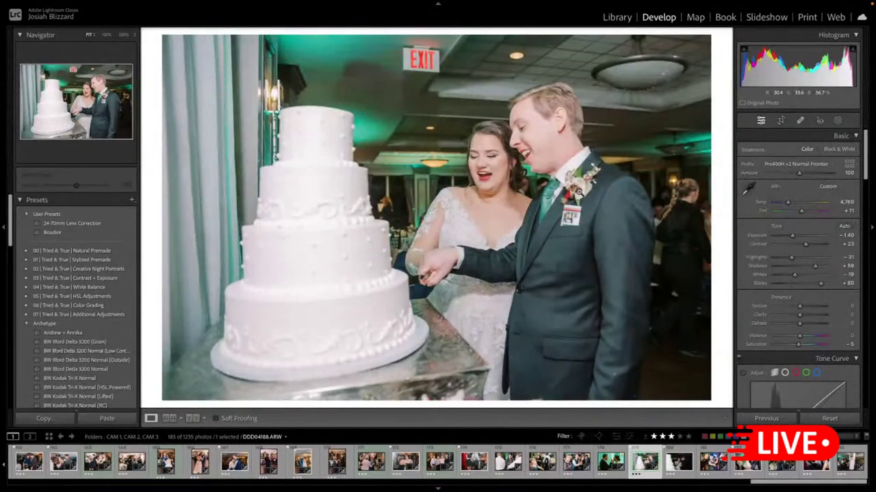
- Set the cake-cutting photo's Shadows to +45, Blacks to +65 and Exposure to -1.30, and apply the 24-70mm Lens Correction preset
mouse_move(815, 266)
mouse_down()
mouse_move(816, 283)
mouse_move(811, 266)
mouse_up()
key(equal)
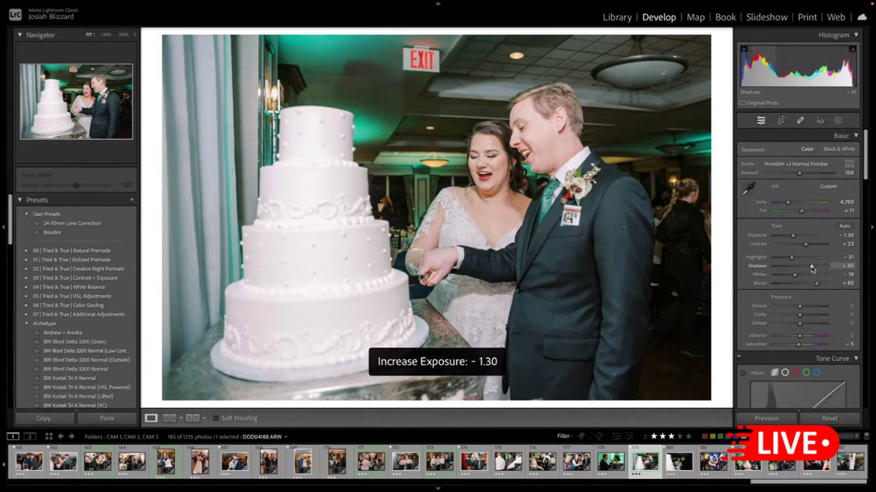
key(plus)
key(minus)
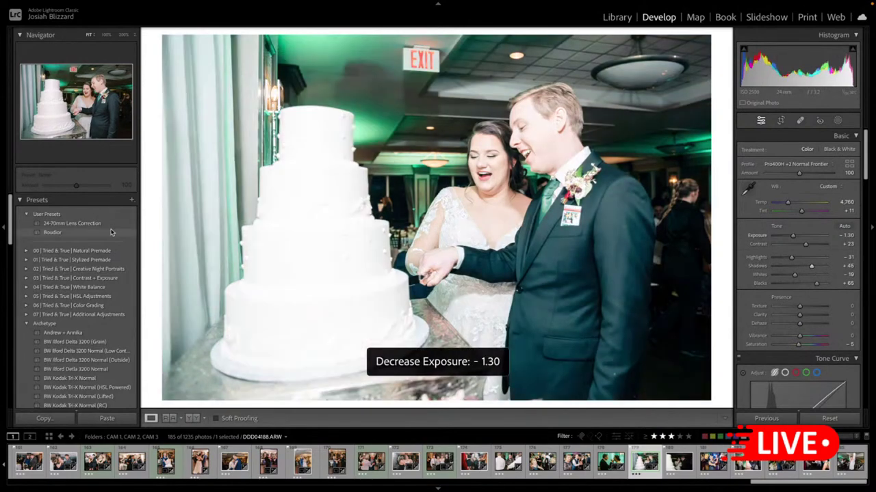
click(111, 226)
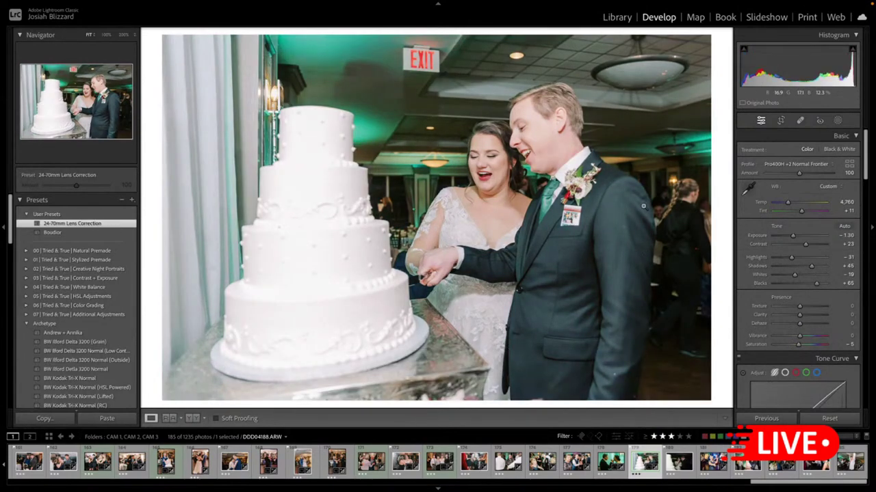
- Paste the copied develop settings onto the cake-feeding photo DDD04193.ARW and raise its exposure to +0.40
click(678, 464)
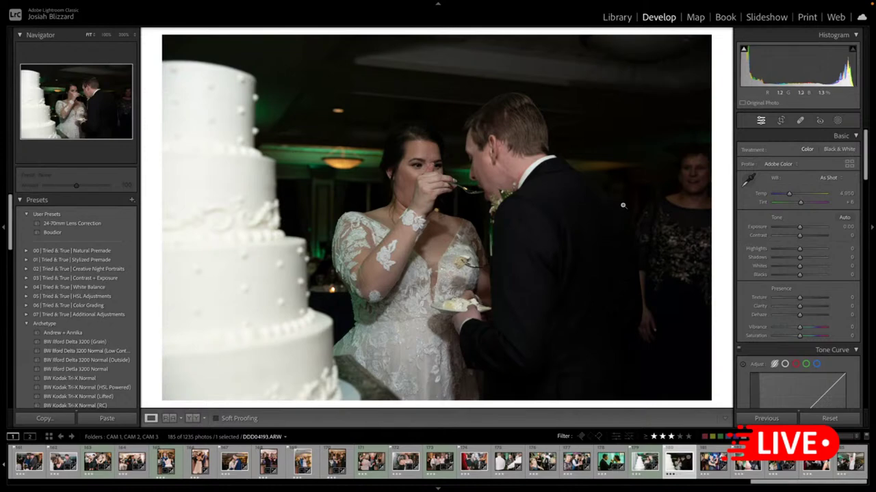
key(ctrl+shift+v)
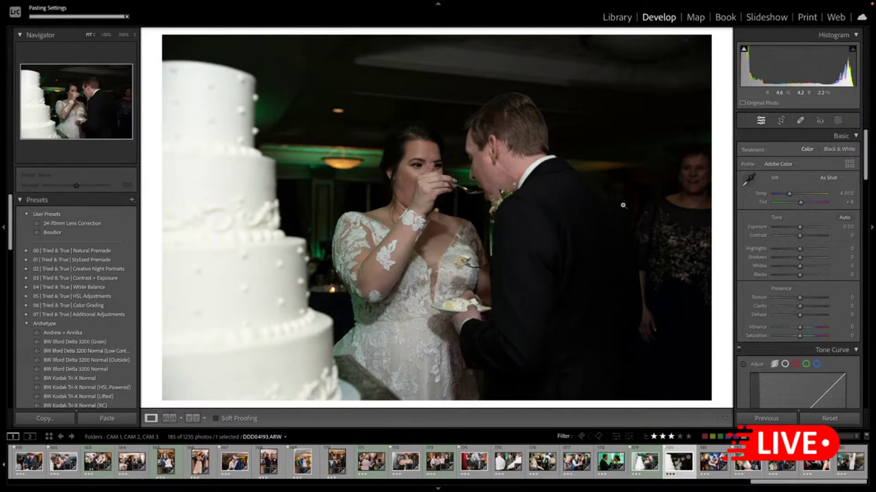
key(equal)
key(equal)
key(equal)
key(equal)
key(equal)
key(equal)
key(equal)
key(equal)
key(equal)
key(equal)
key(equal)
key(equal)
key(equal)
key(equal)
key(equal)
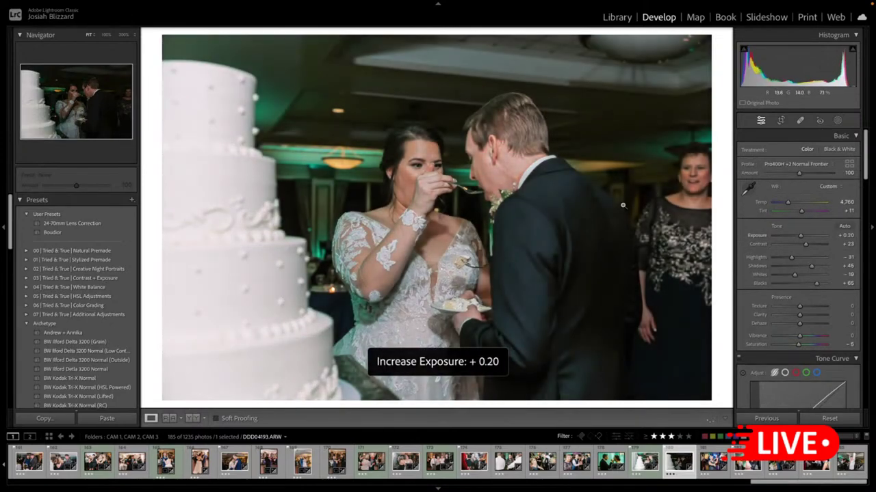
key(equal)
key(equal)
- Crop the cake-feeding photo tighter on the couple, trimming the woman in the background, and keep Exposure at +0.40
key(r)
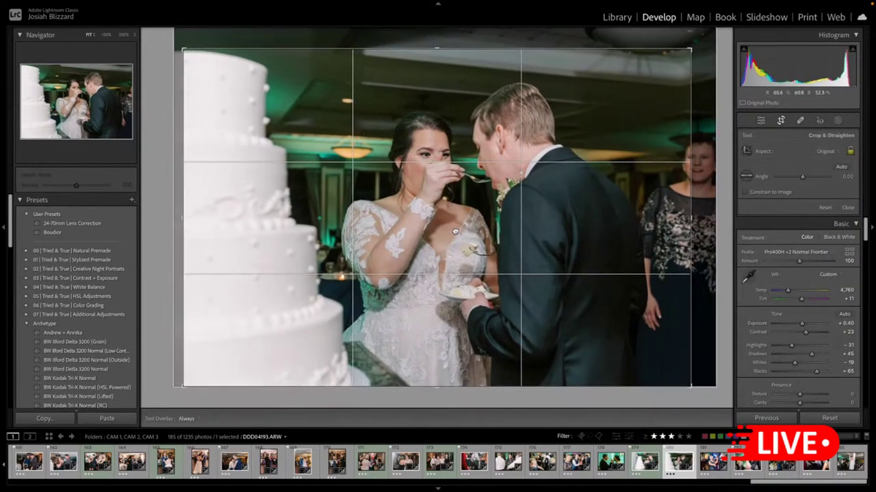
key(r)
key(equal)
key(minus)
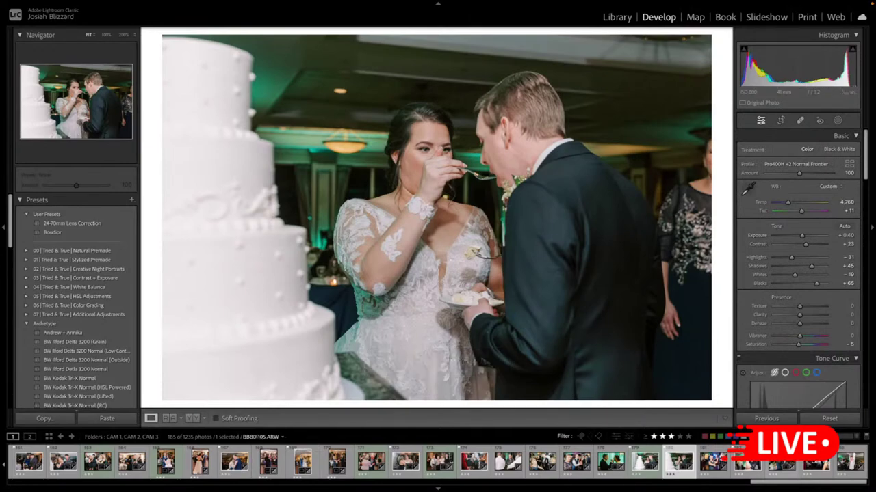
- Paste the copied develop settings onto DDD04209.ARW, the woman holding a girl, and set its exposure to -0.40
click(744, 469)
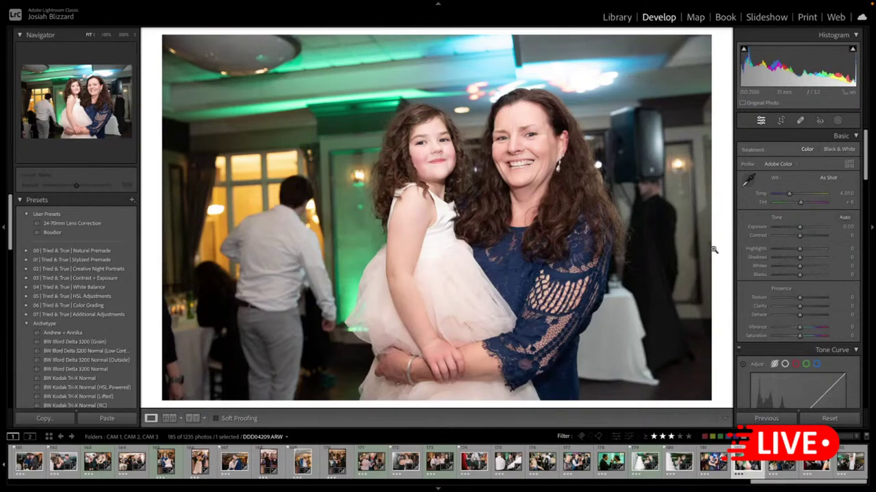
key(ctrl+shift+v)
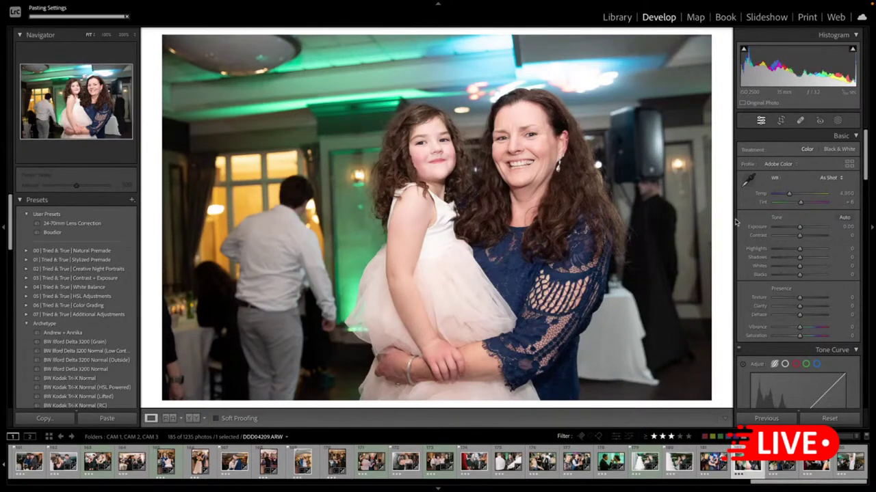
key(equal)
key(equal)
key(equal)
key(equal)
key(equal)
key(equal)
key(equal)
key(equal)
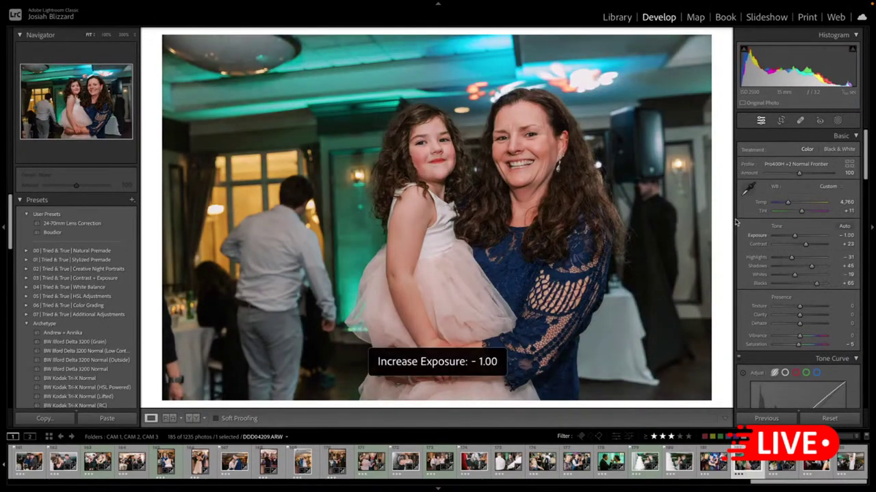
key(minus)
key(minus)
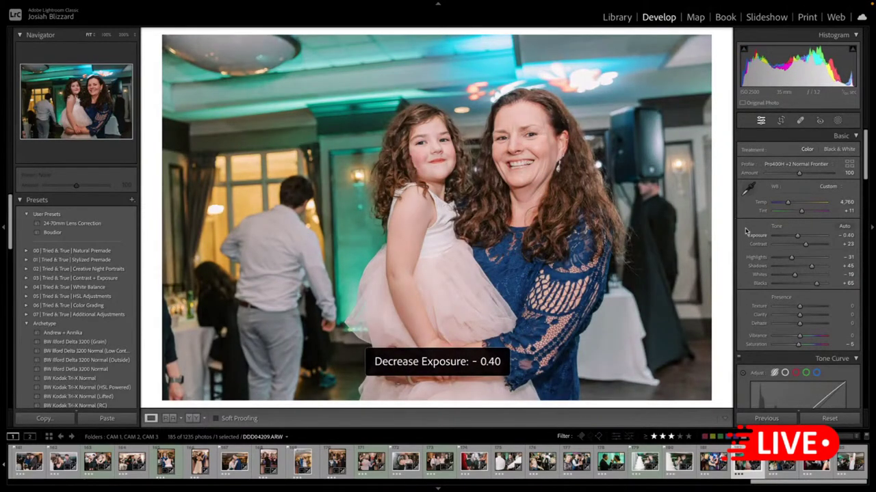
- Reset the portrait's Highlights to 0, set Shadows to +33, and copy its develop settings without masking, healing or crop
key(super+shift+c)
key(Return)
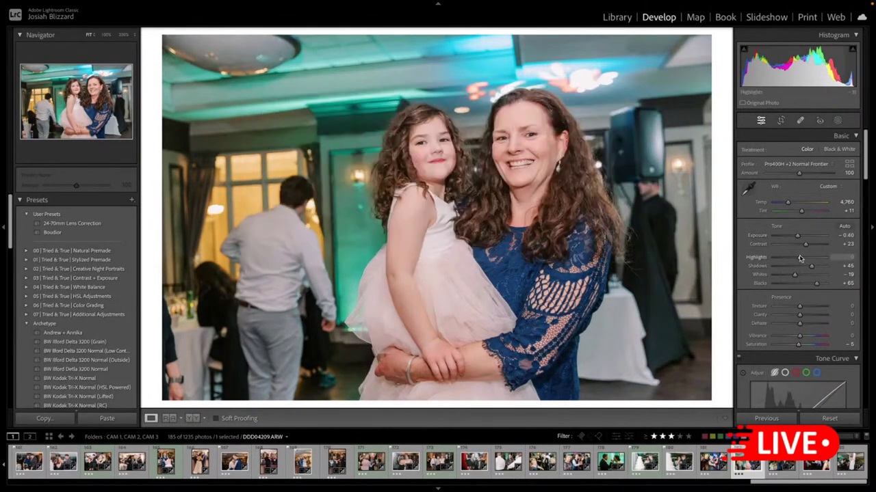
double_click(794, 258)
drag(809, 267, 807, 266)
key(ctrl+shift+c)
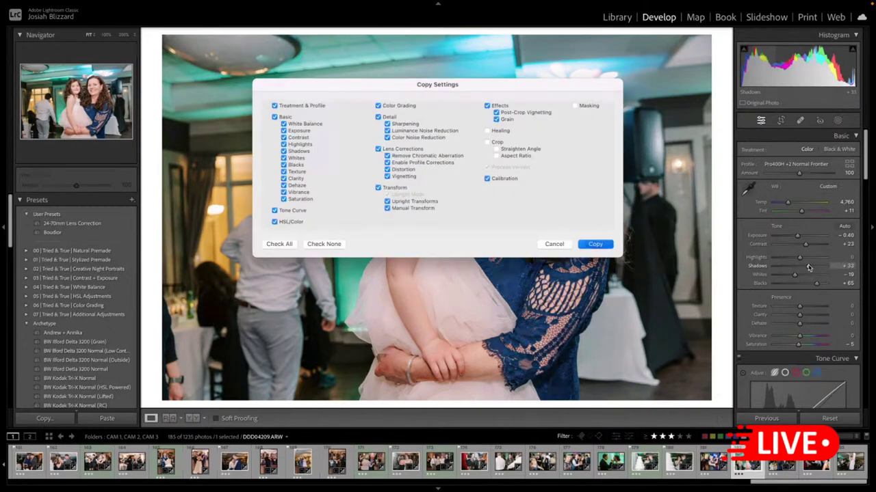
key(Return)
- Paste the copied develop settings onto the dance-floor photo DDD04258.ARW and raise its exposure to -0.20
click(815, 463)
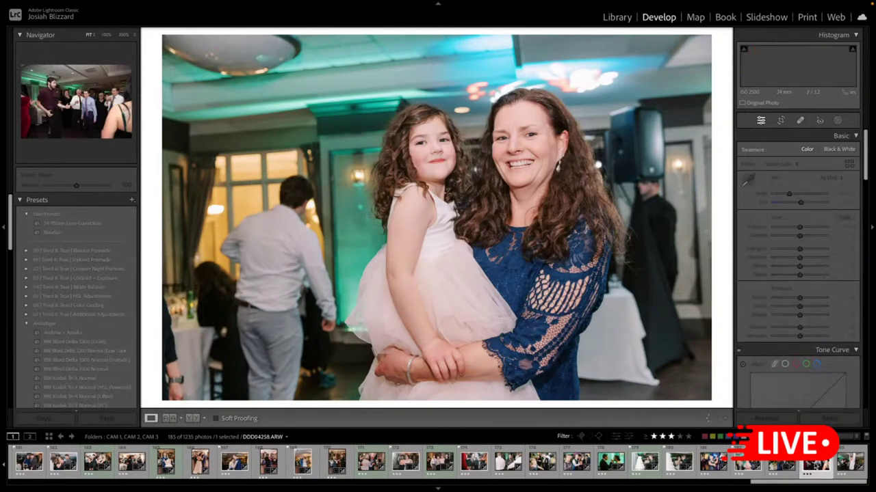
key(ctrl+shift+v)
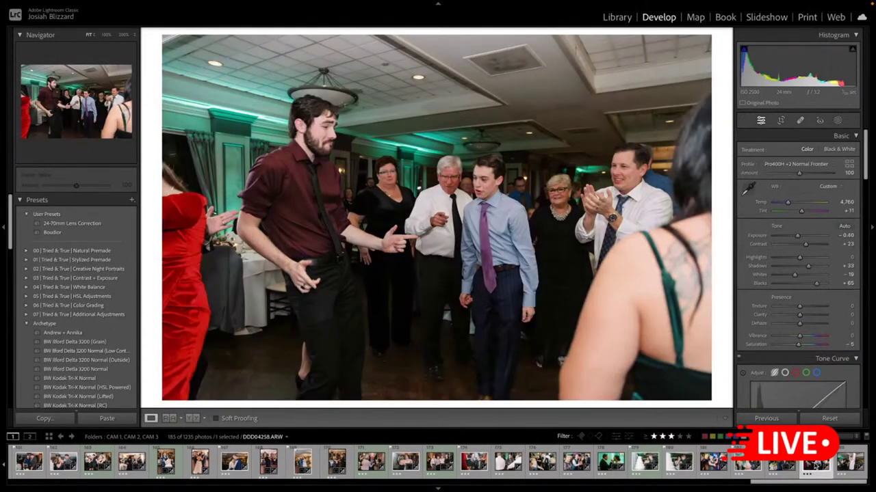
key(=)
key(equal)
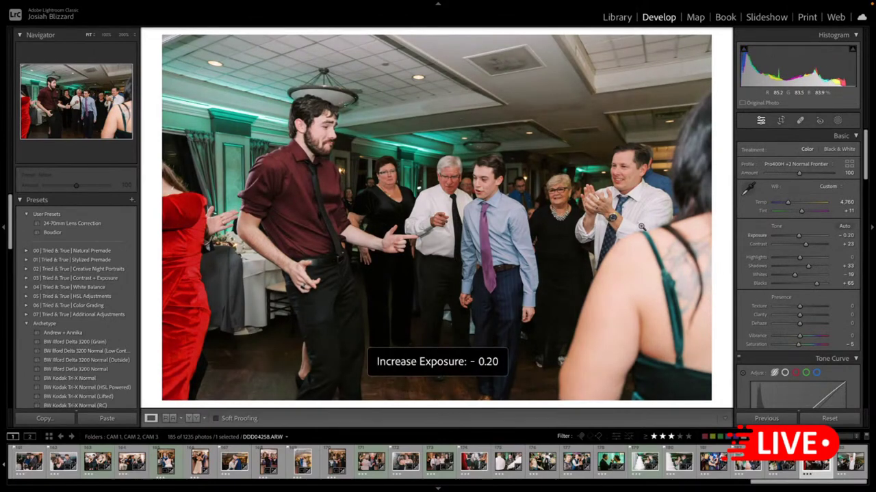
- Crop the dance-floor photo DDD04258.ARW tighter, trimming most of the foreground woman with her back to the camera
key(r)
drag(711, 193, 679, 187)
key(Return)
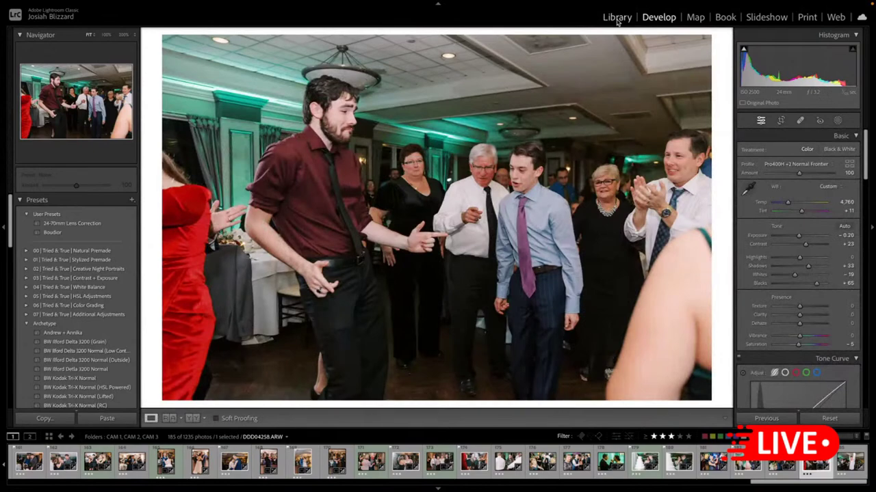
- Review the edited three-star photos across the whole gallery in the Library grid with smaller thumbnails, from the reception back to the ceremony
click(616, 18)
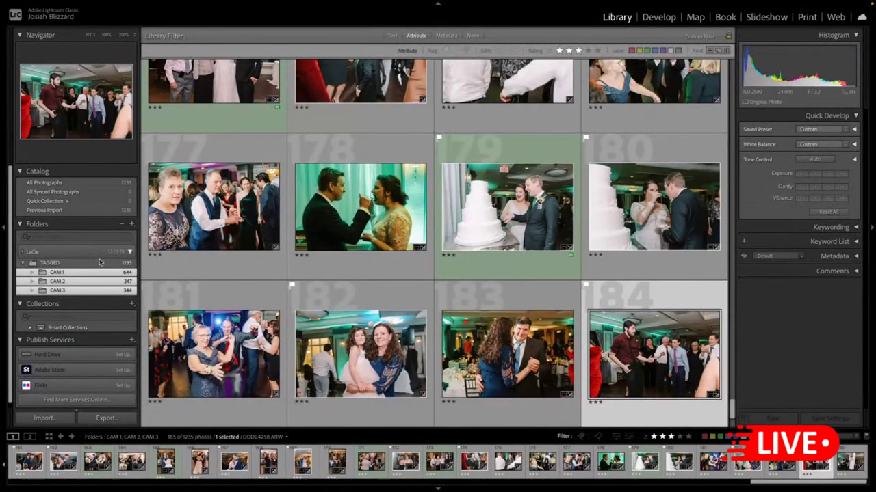
scroll(303, 289, down, 2)
scroll(343, 272, up, 3)
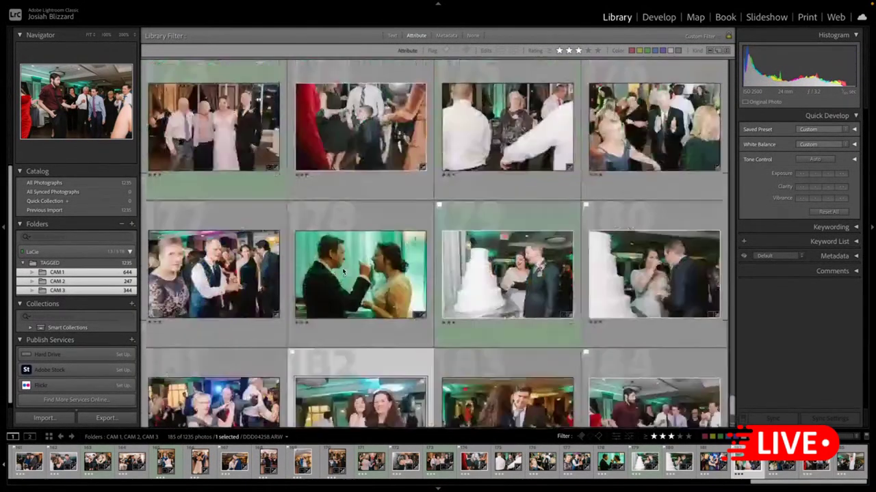
scroll(343, 272, up, 5)
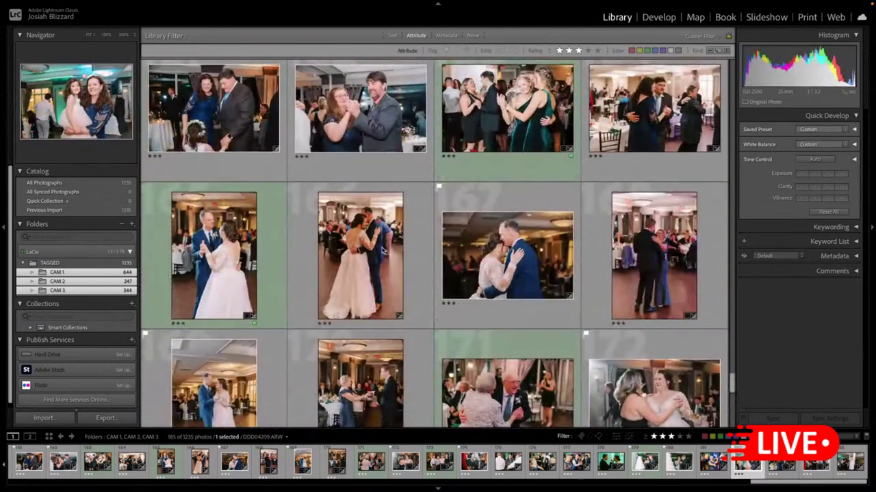
scroll(383, 251, up, 8)
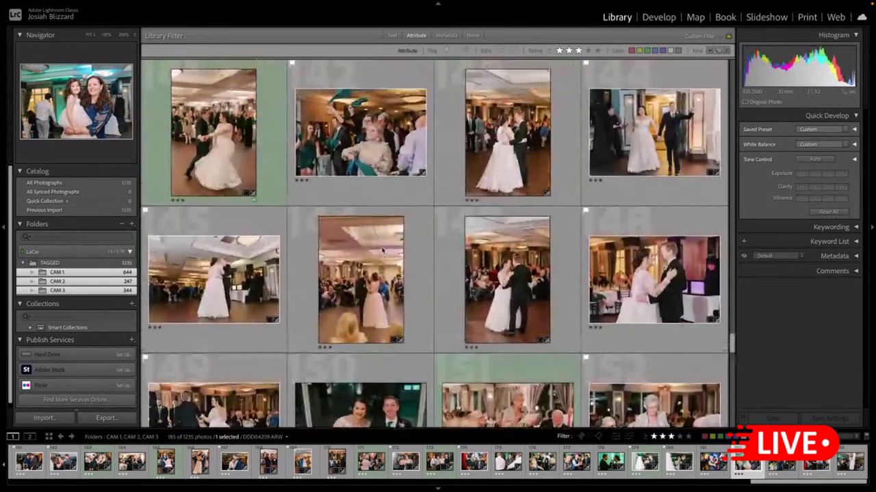
scroll(382, 251, up, 3)
key(minus)
key(minus)
key(minus)
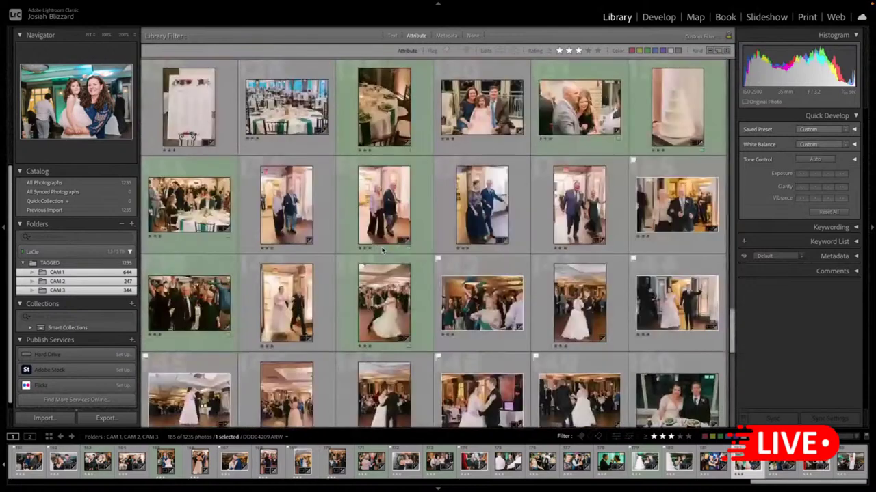
key(equal)
scroll(383, 251, up, 2)
scroll(377, 244, up, 1)
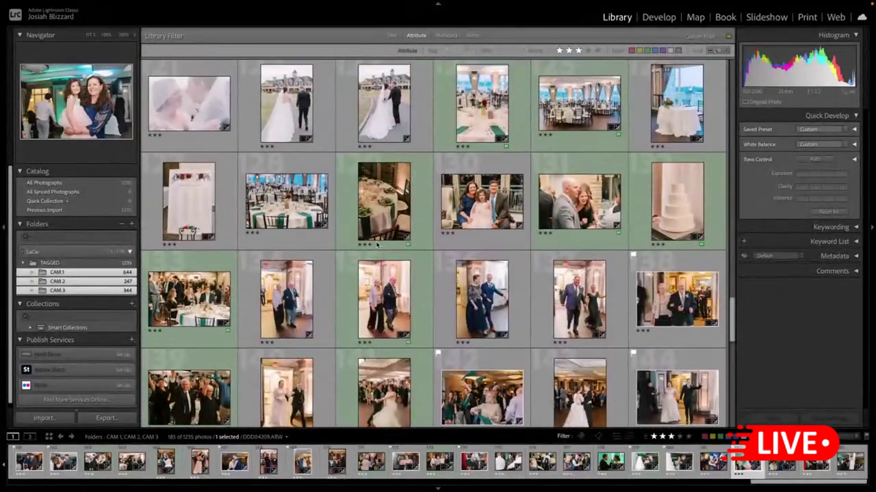
scroll(282, 168, up, 2)
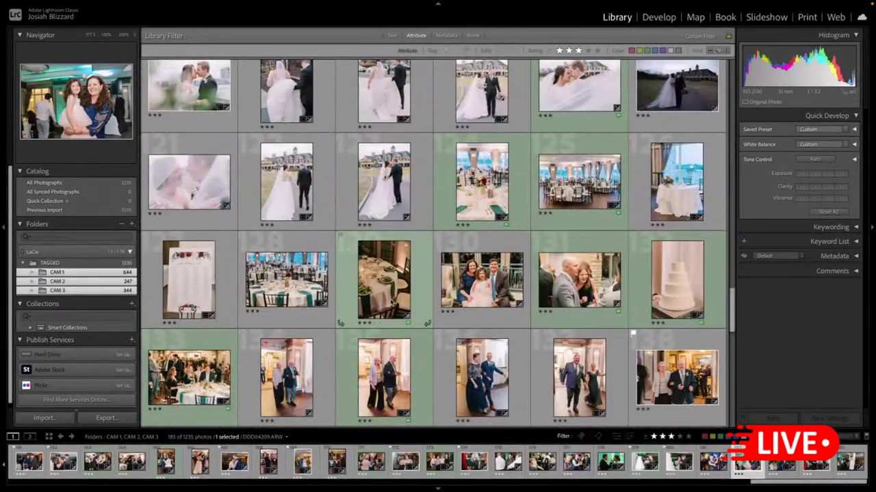
scroll(363, 288, up, 2)
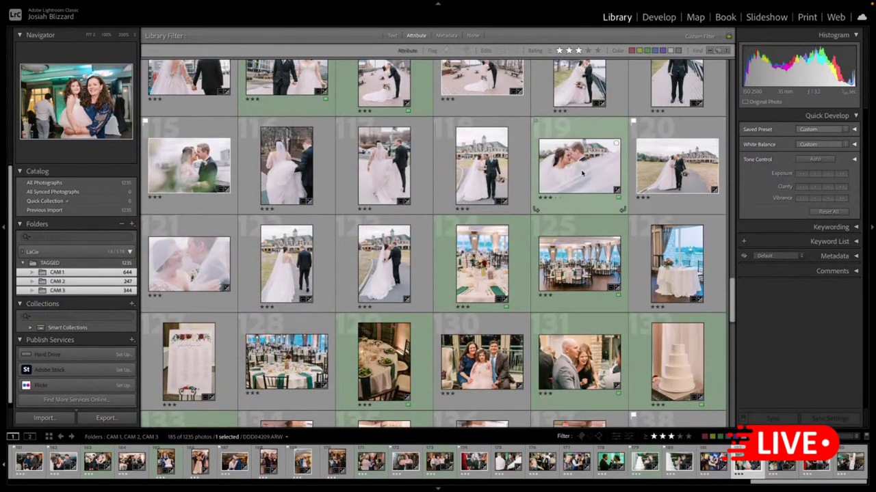
scroll(253, 194, up, 4)
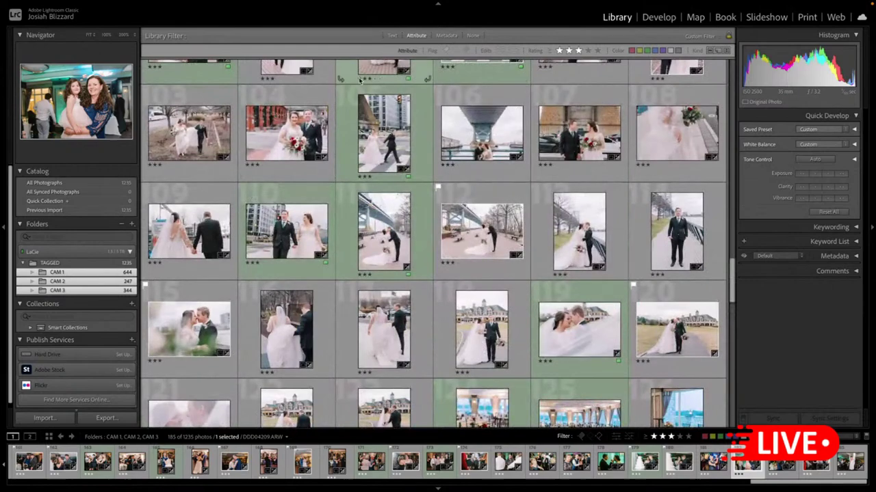
scroll(493, 157, up, 4)
scroll(500, 154, up, 8)
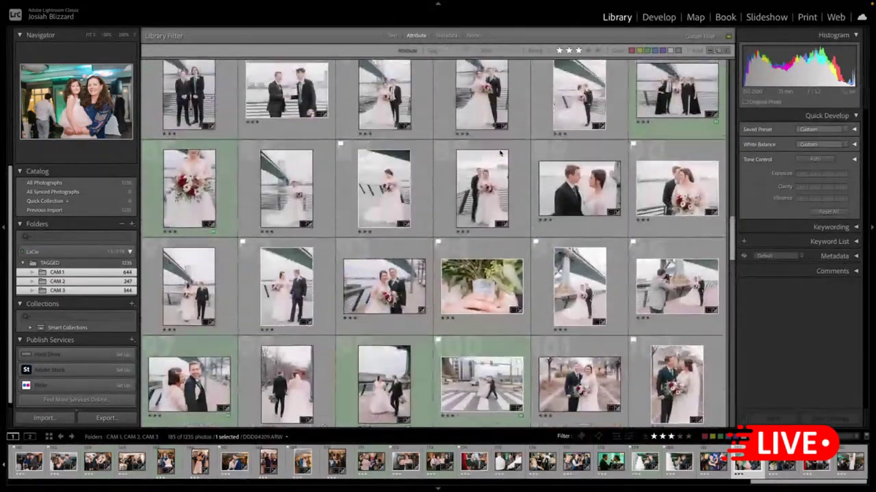
scroll(500, 154, up, 6)
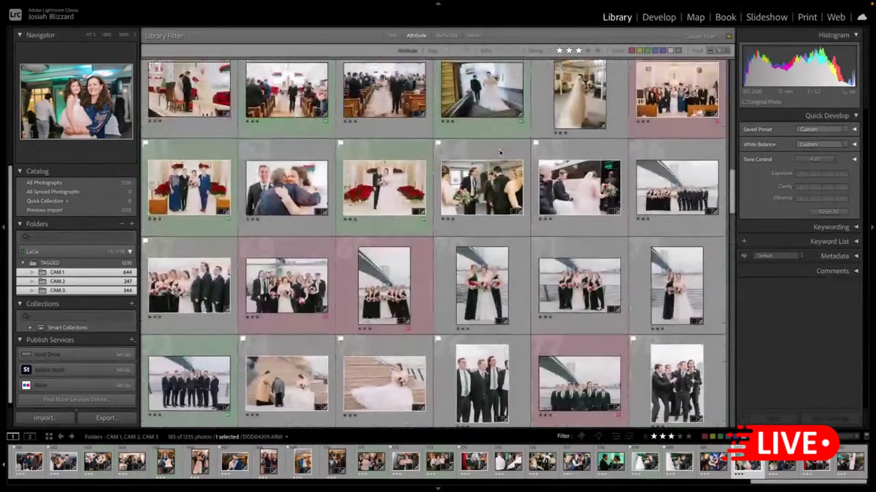
scroll(500, 153, up, 5)
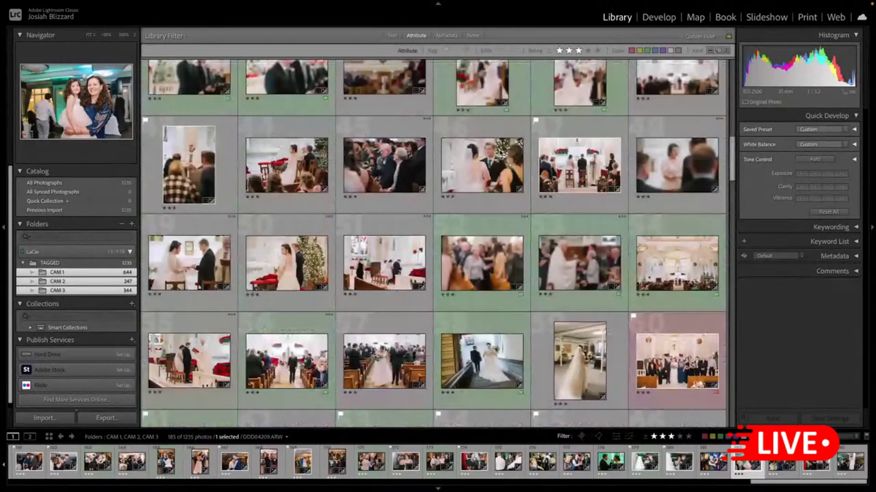
- Select all photos in the CAM 1 folder and open the batch.ai plug-in for them
click(57, 272)
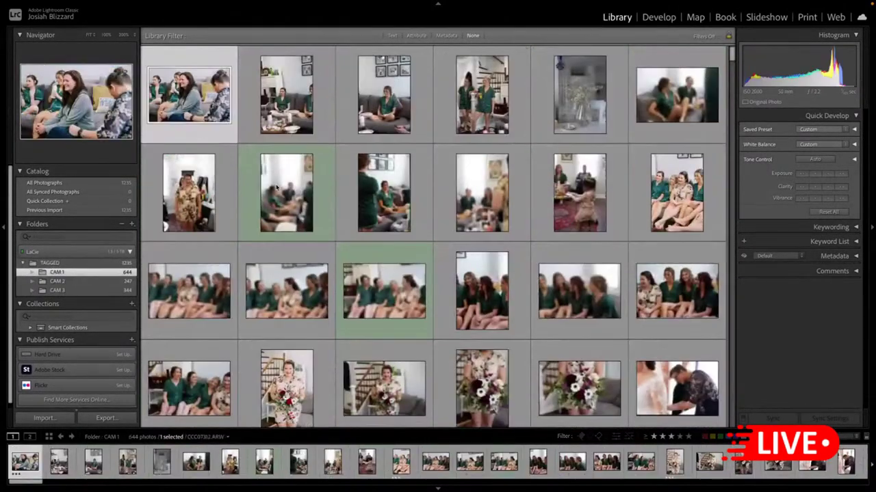
click(278, 189)
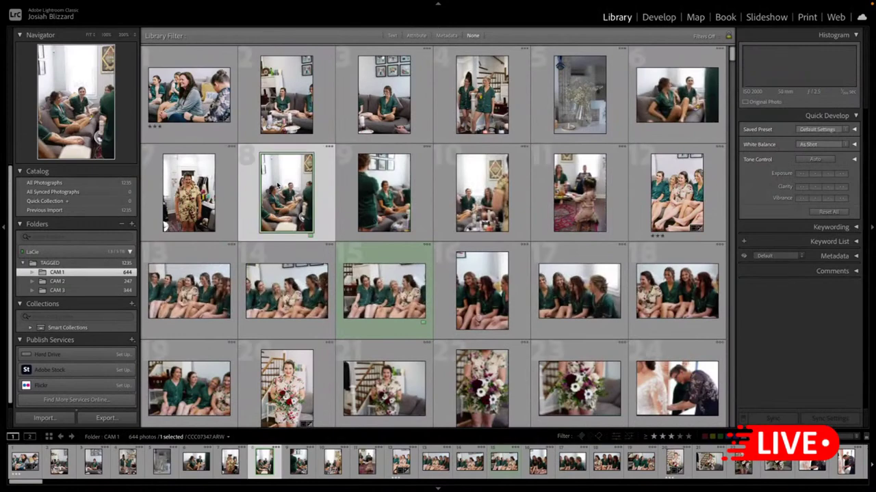
key(ctrl+a)
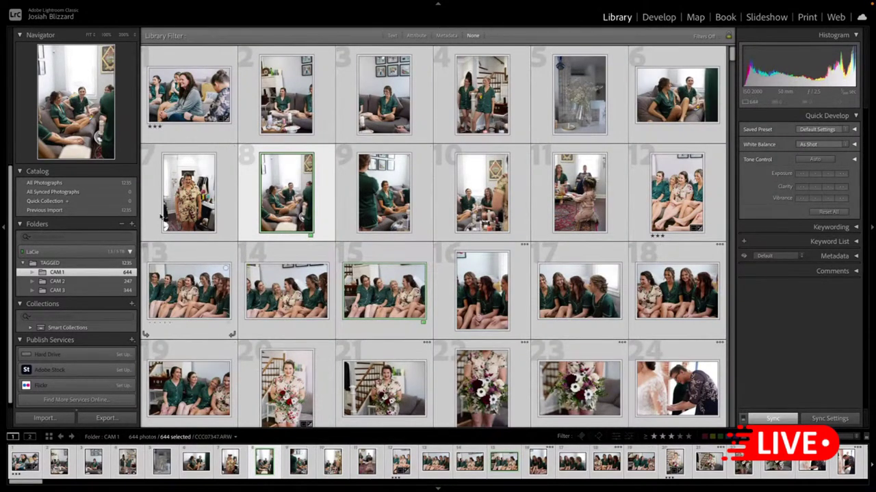
click(91, 5)
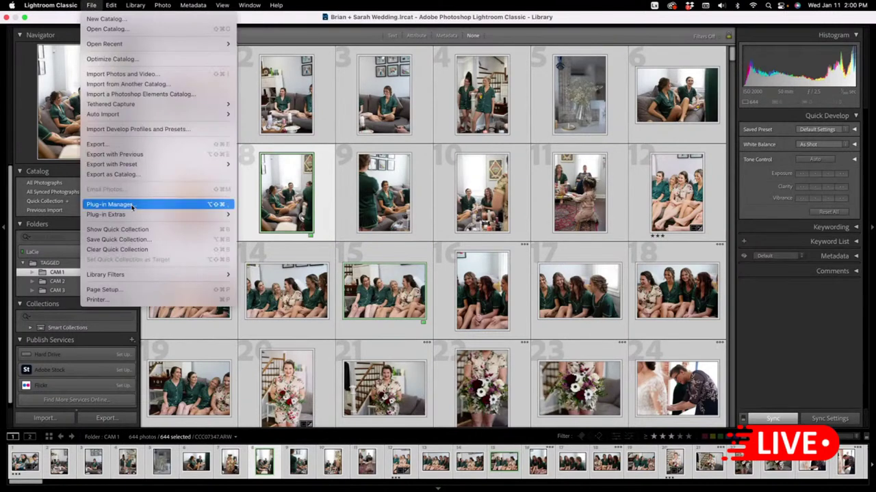
mouse_move(132, 213)
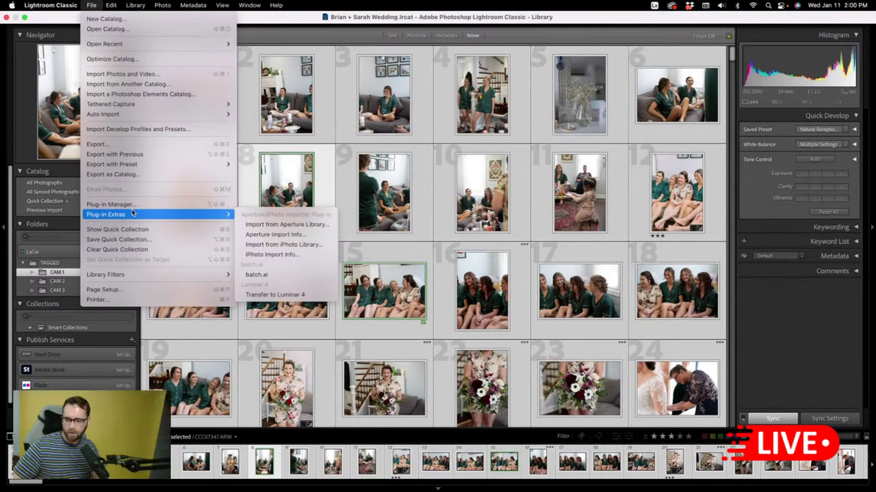
click(260, 274)
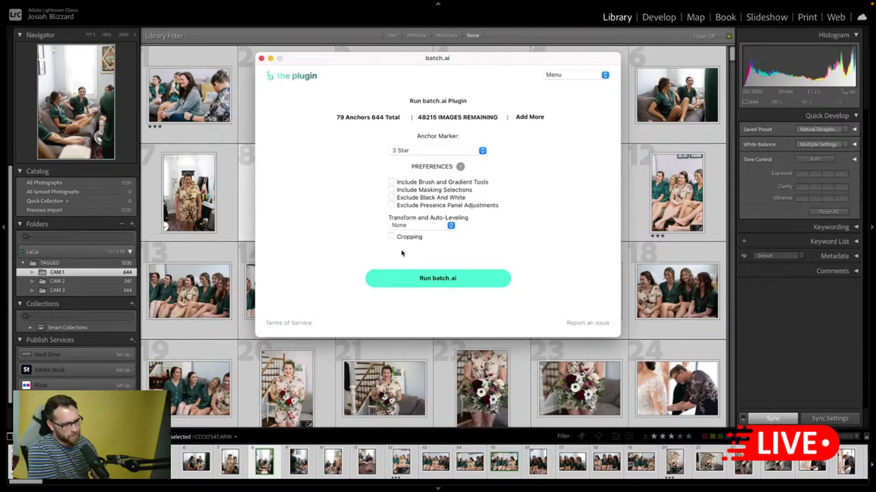
- Check the Anchor Marker and Transform and Auto-Leveling choices in batch.ai, keeping 3 Star and None
click(471, 151)
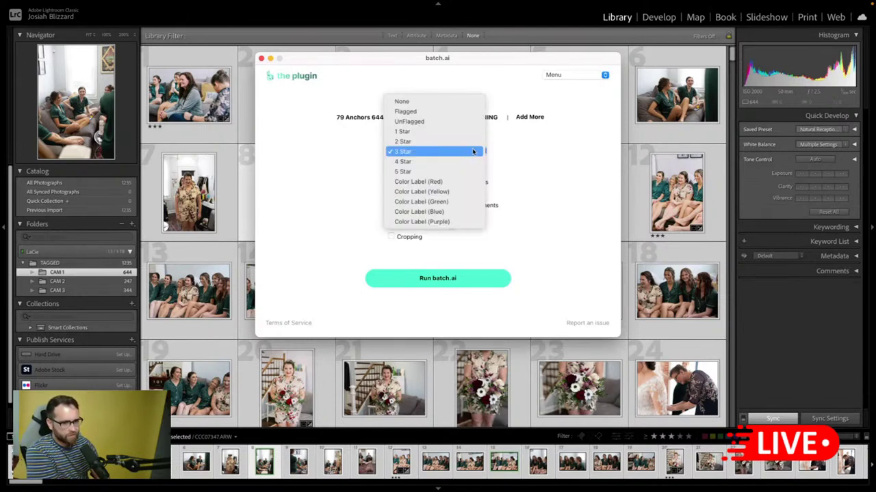
click(472, 151)
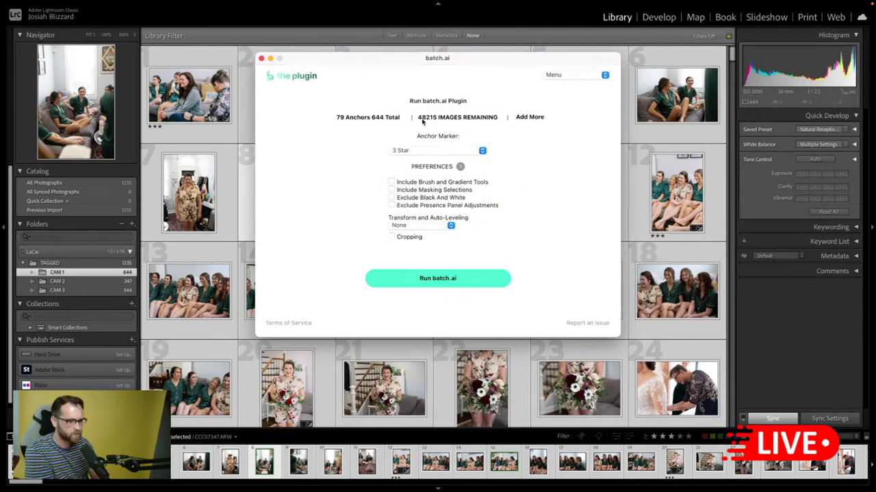
click(483, 152)
click(514, 152)
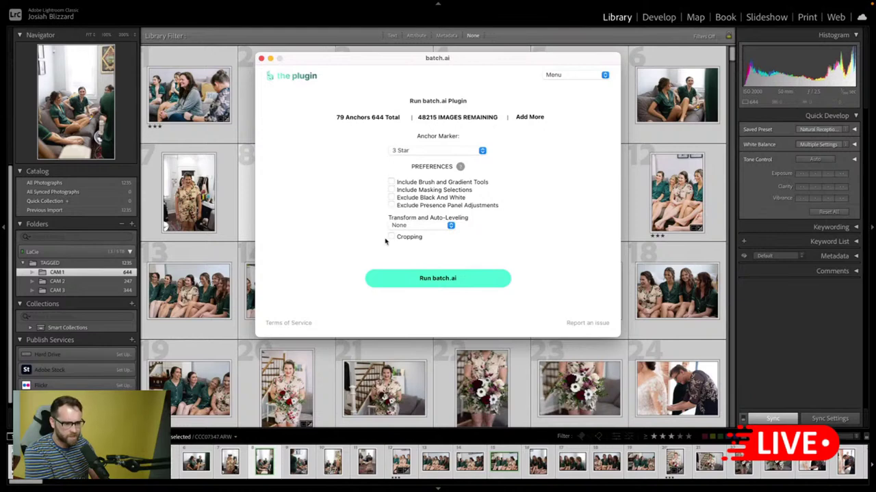
click(448, 226)
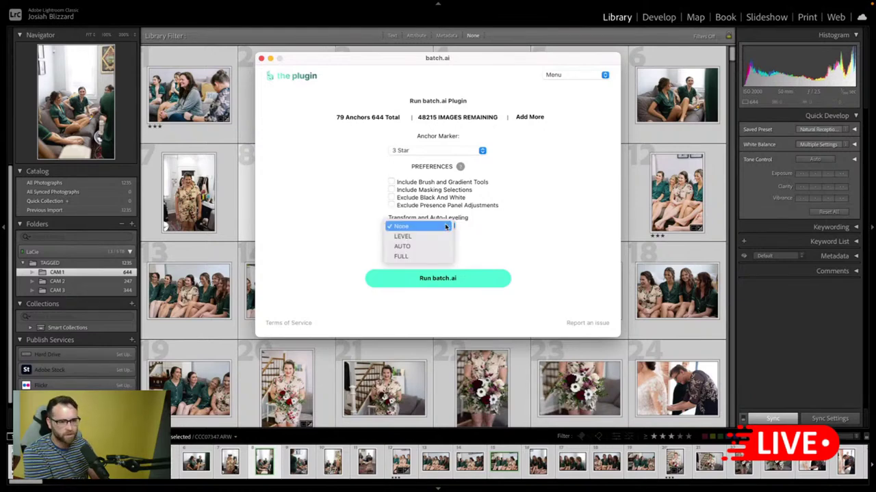
click(503, 237)
click(449, 226)
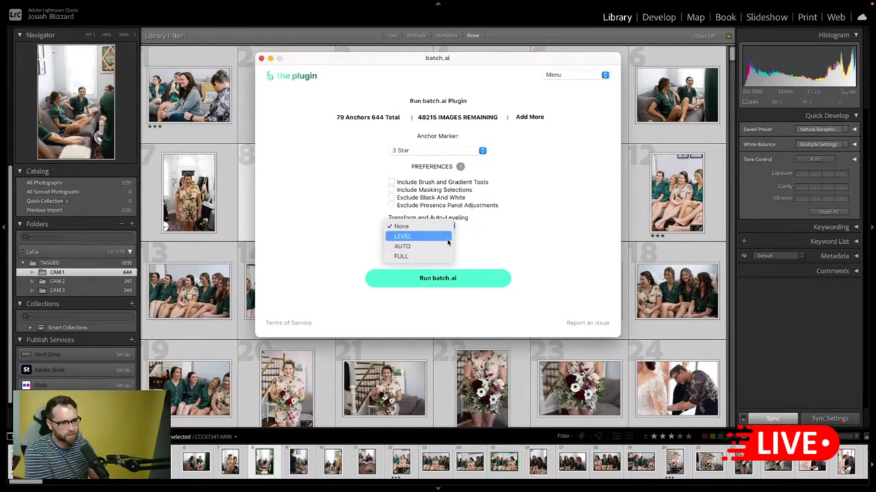
click(524, 217)
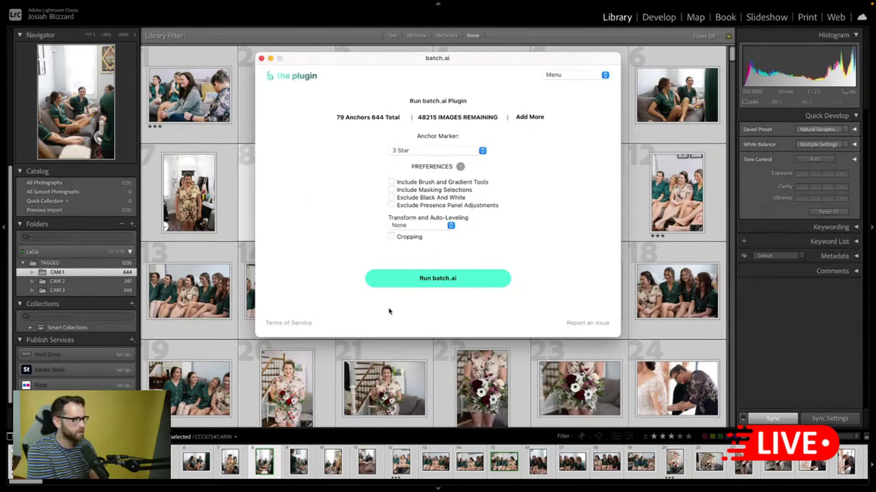
- Run batch.ai on the selected CAM 1 photos with 3 Star anchors, accept the processing notice, and return to Lightroom when it finishes
click(446, 279)
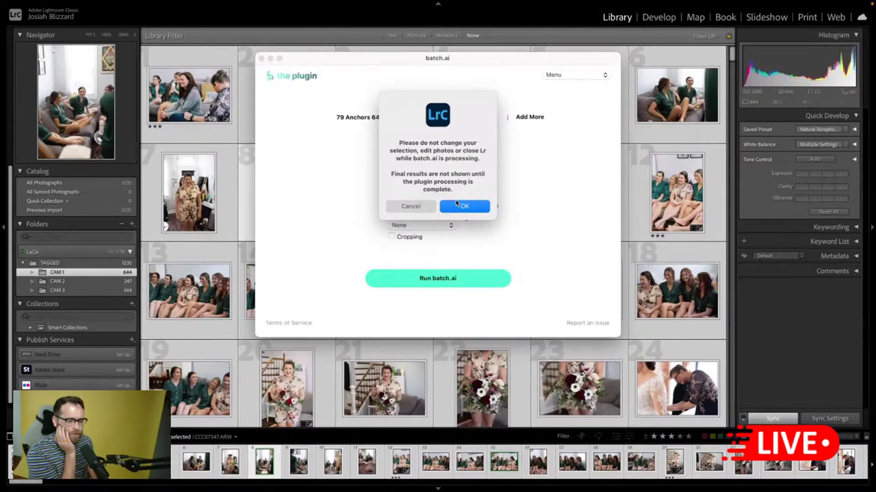
click(459, 205)
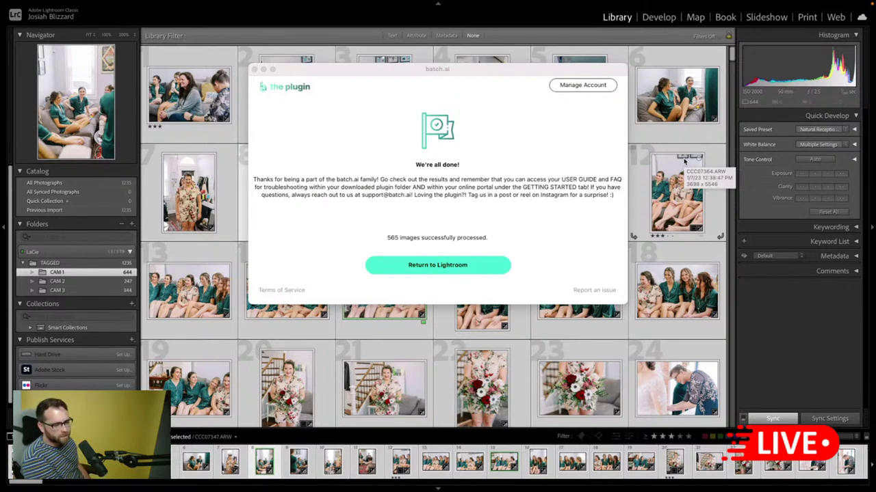
click(455, 272)
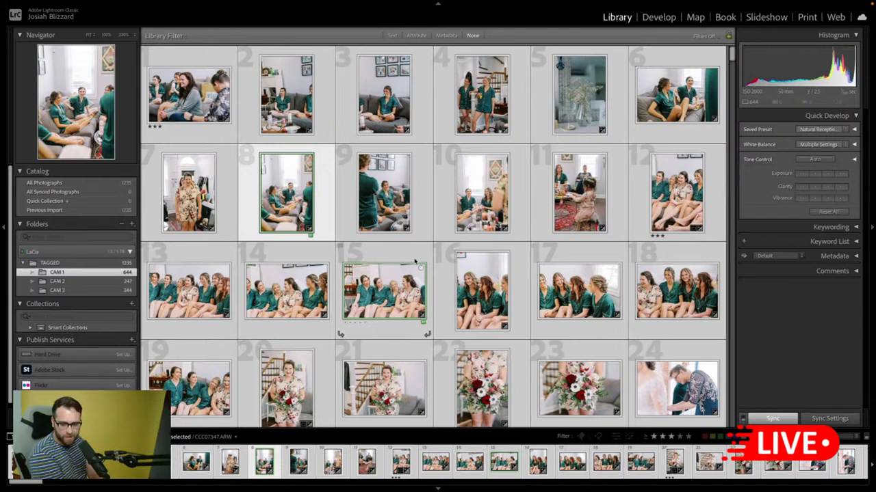
- Examine the batch-edited CAM 1 photos in the grid, from the getting-ready shots through the church ceremony, for consistent color and exposure
scroll(449, 212, down, 5)
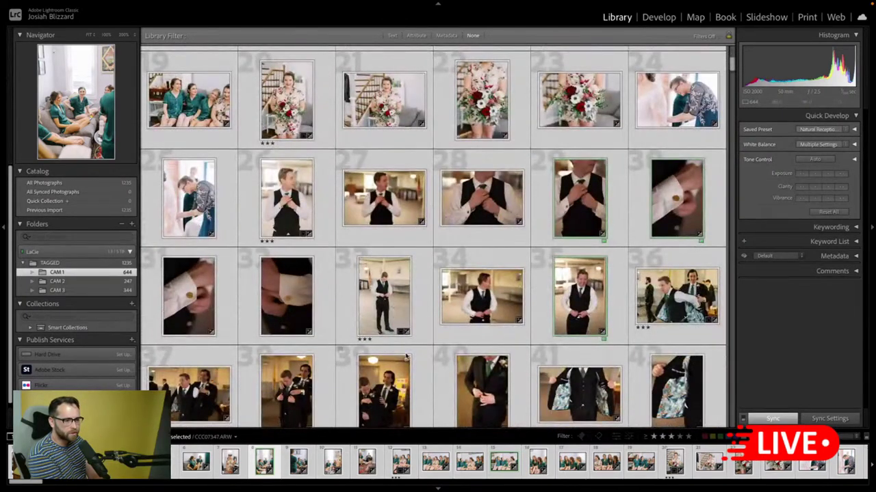
scroll(391, 361, down, 1)
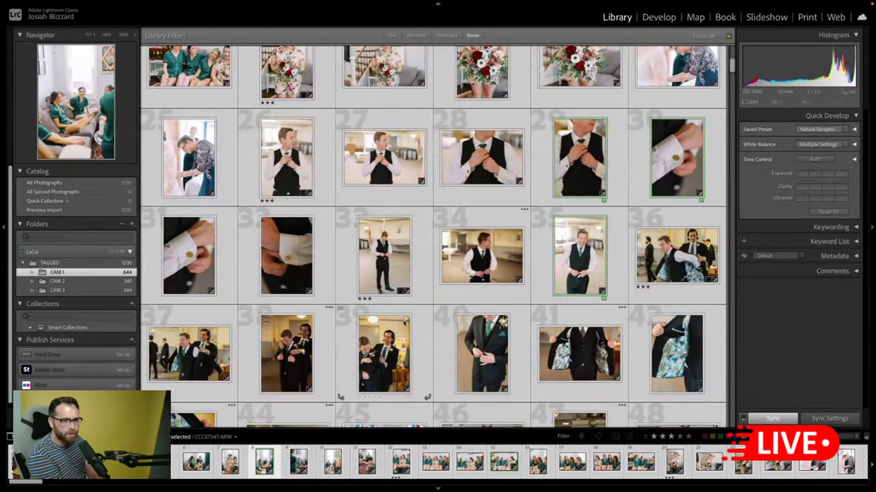
scroll(393, 342, down, 3)
scroll(393, 342, down, 3)
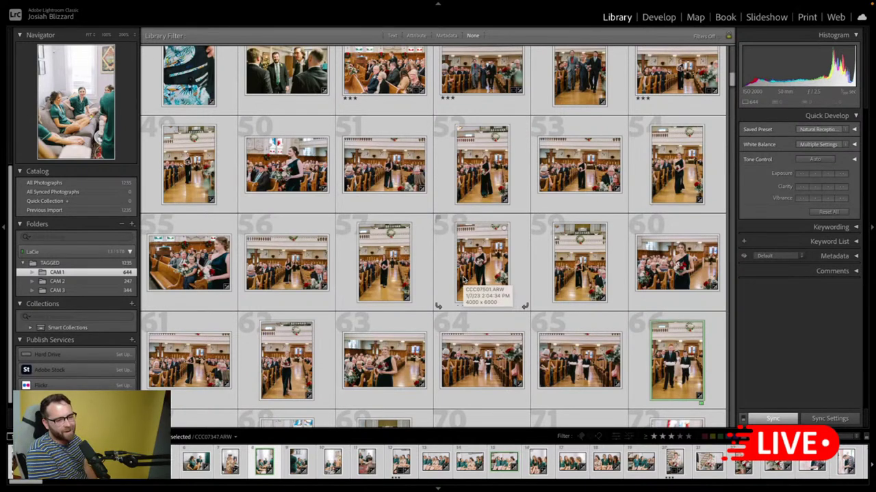
scroll(463, 279, down, 5)
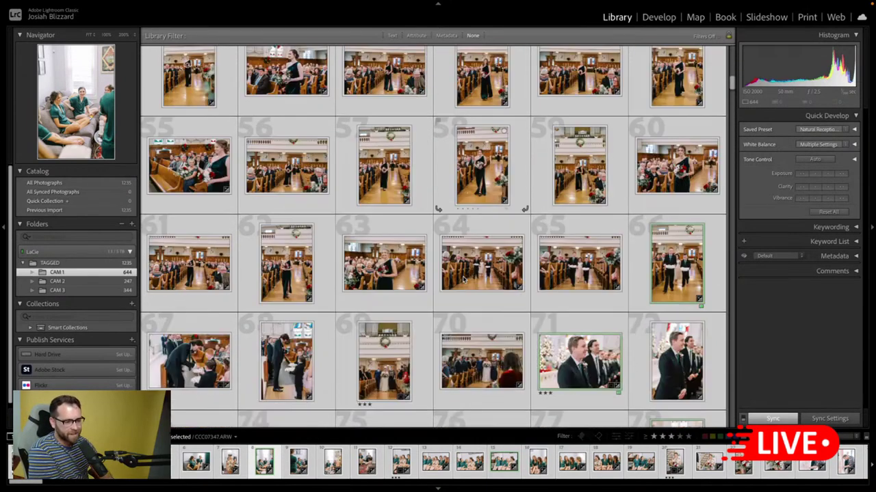
scroll(463, 279, down, 3)
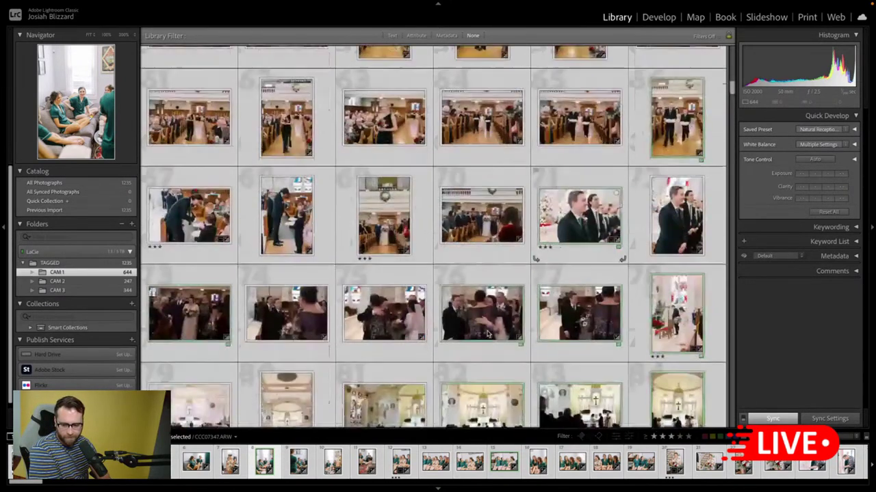
scroll(445, 359, down, 2)
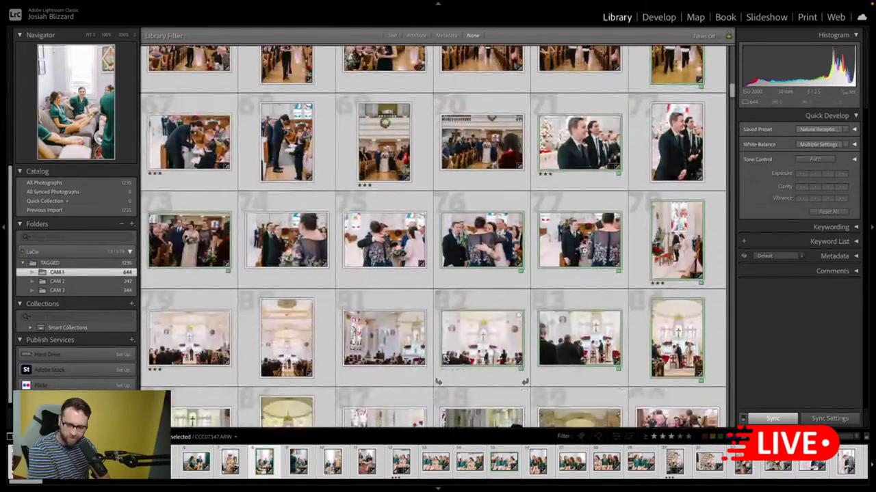
scroll(452, 352, down, 3)
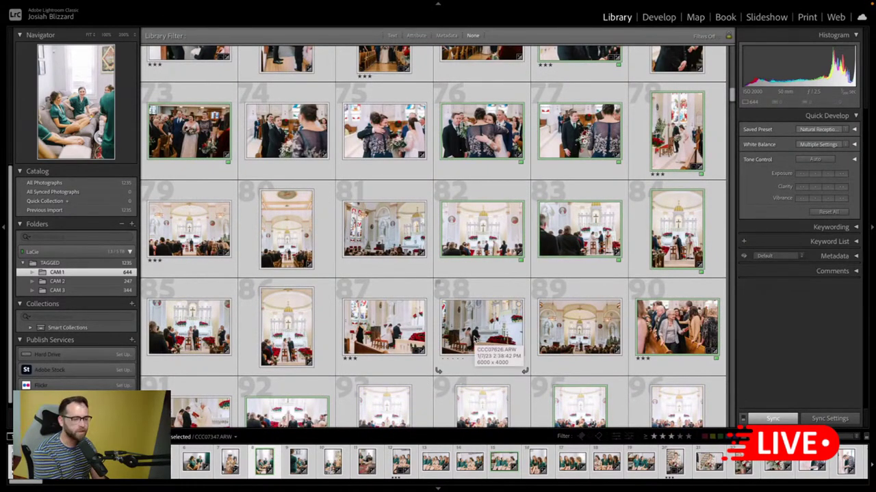
- Examine the batch-edited CAM 1 photos from the end of the ceremony through the group portraits by the bridge
scroll(476, 338, down, 5)
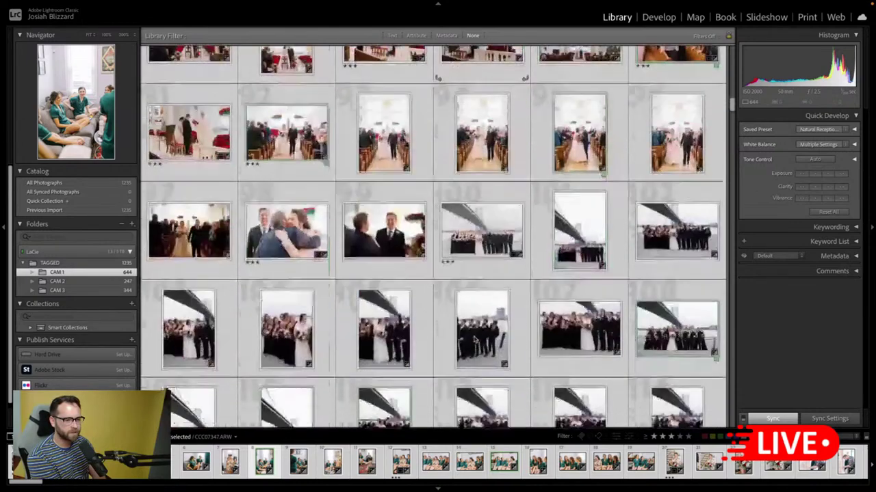
scroll(420, 360, down, 2)
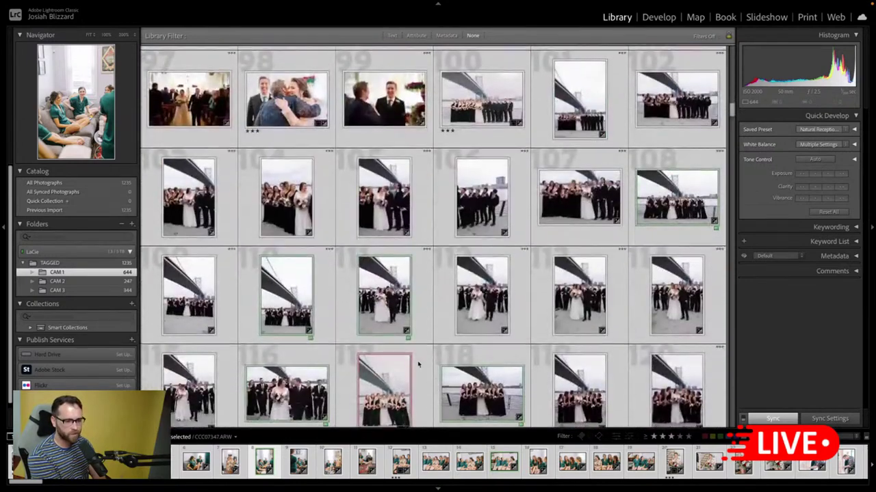
- Select all photos in the CAM 2 folder and open the batch.ai plug-in for them
click(106, 283)
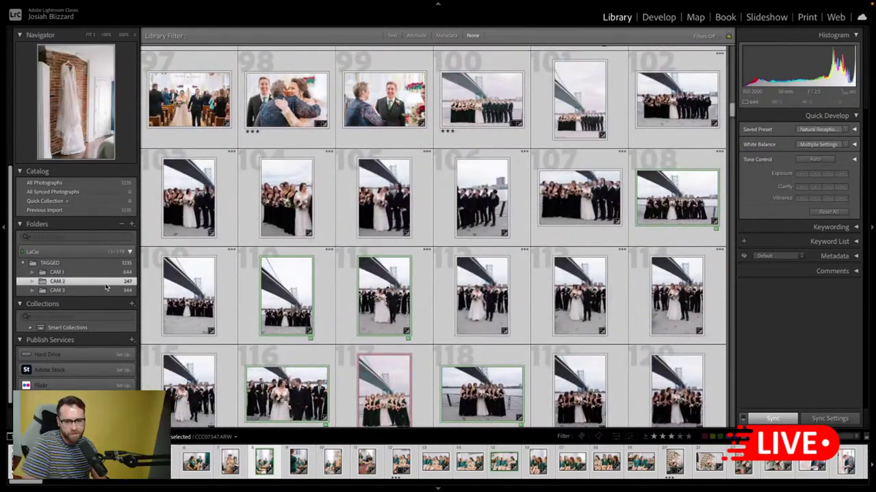
click(296, 196)
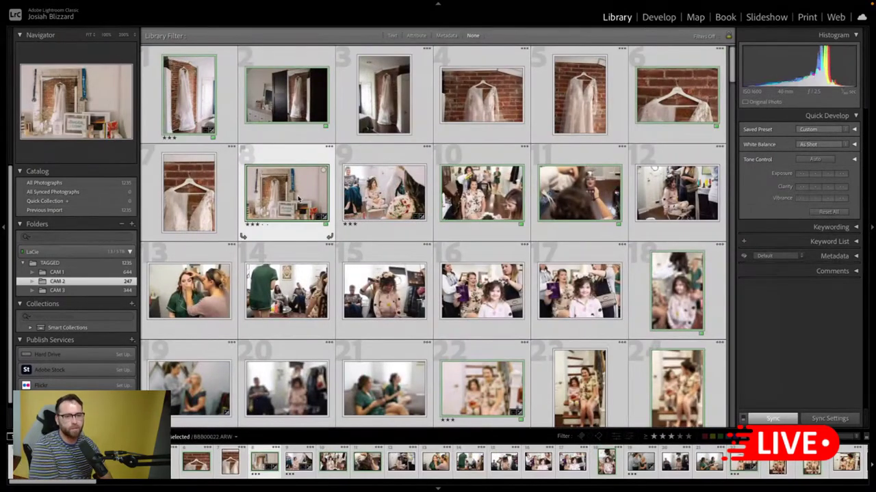
mouse_move(192, 4)
click(91, 5)
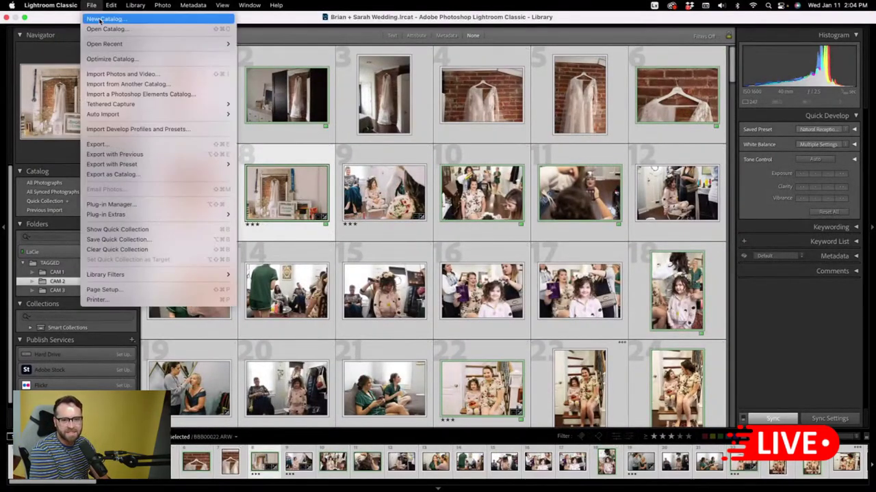
mouse_move(158, 214)
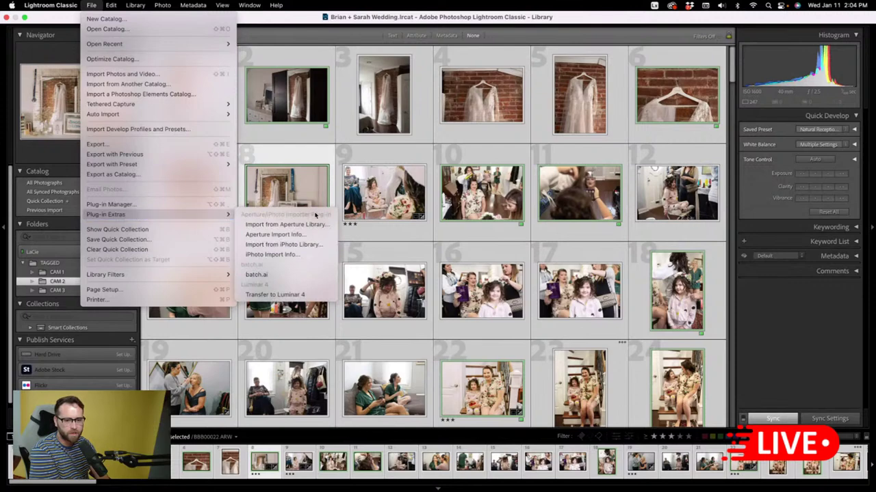
click(274, 274)
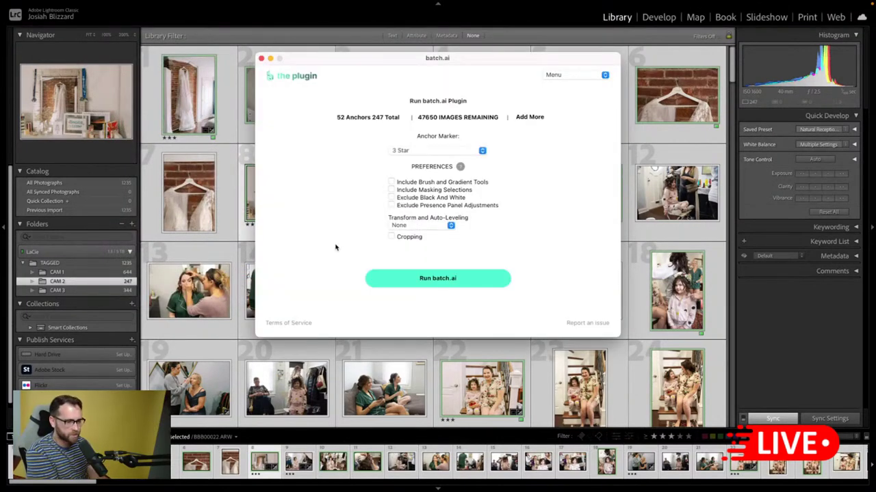
- Run batch.ai on the CAM 2 photos with 3 Star anchors, accept the processing notice, and return to Lightroom when it finishes
click(442, 285)
click(479, 206)
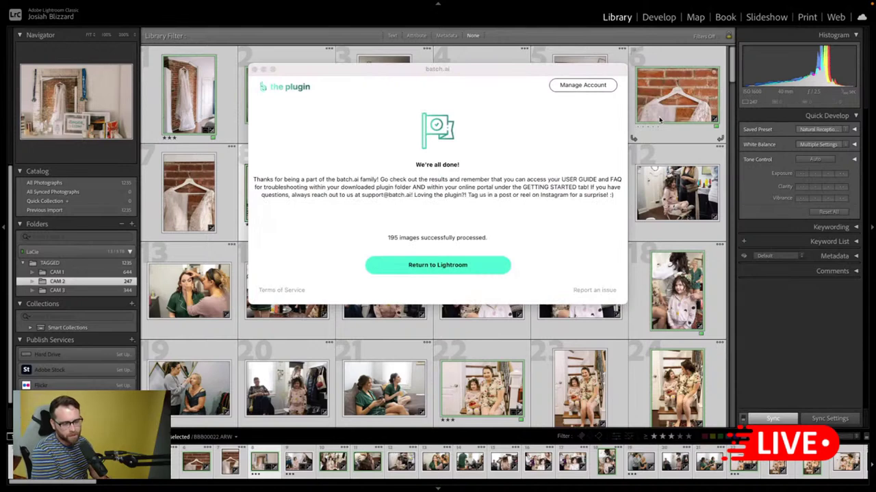
click(465, 267)
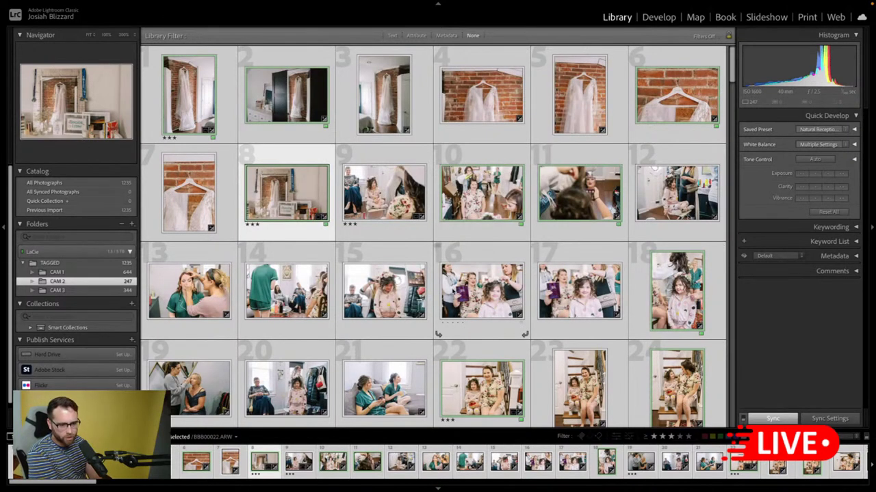
- Deselect the CAM 2 photos and examine the batch-edited getting-ready and bridal shots in the grid for consistent color and exposure
click(468, 300)
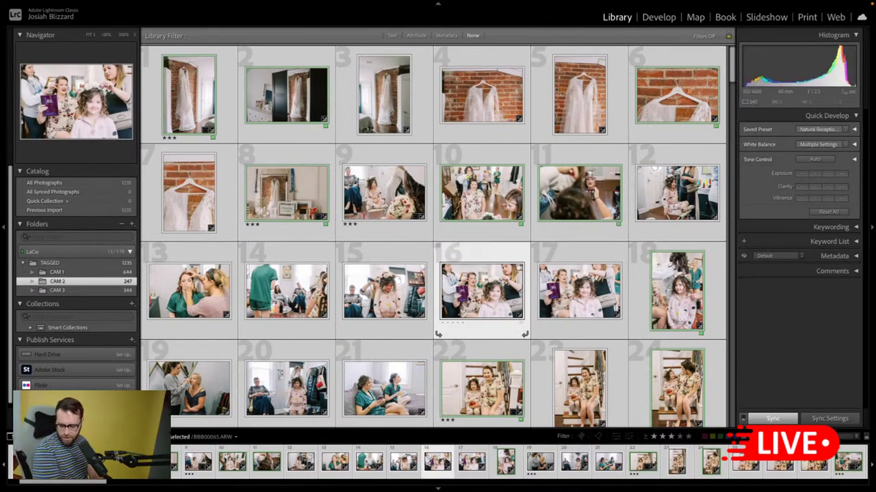
click(470, 298)
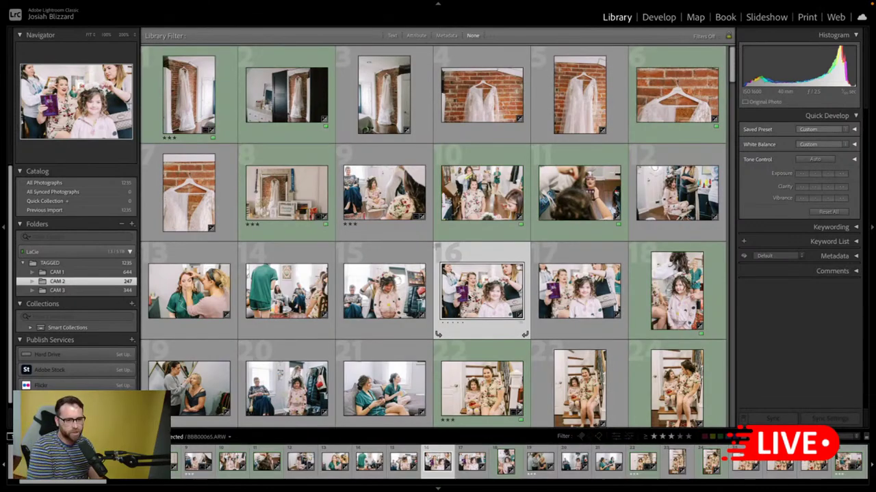
scroll(416, 268, down, 5)
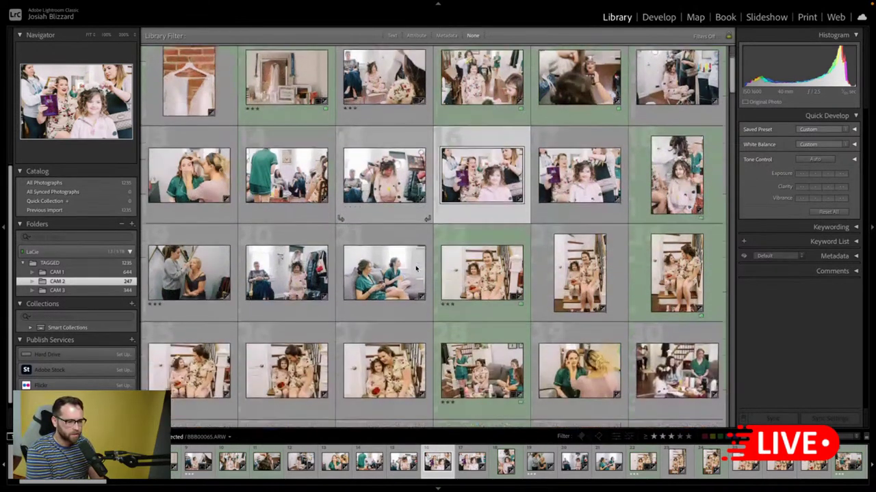
scroll(373, 310, down, 3)
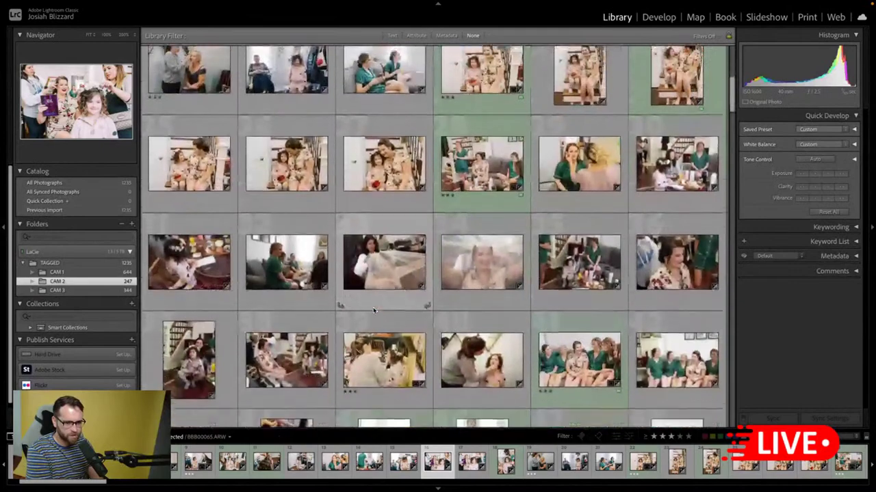
scroll(374, 310, up, 1)
scroll(374, 310, down, 1)
scroll(373, 310, up, 1)
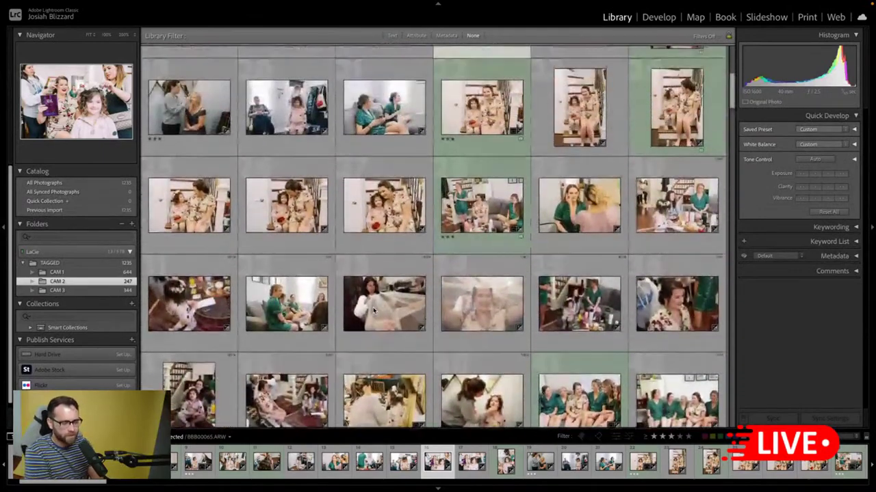
scroll(373, 311, down, 2)
scroll(373, 311, down, 1)
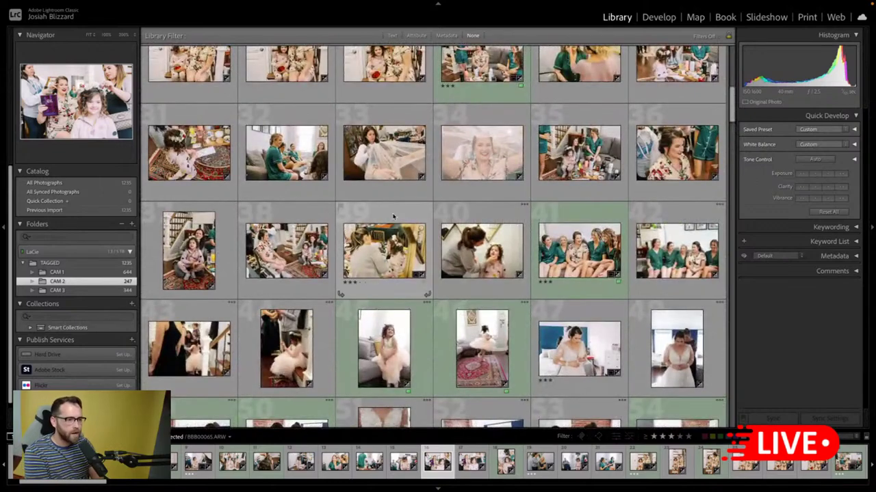
scroll(369, 223, down, 4)
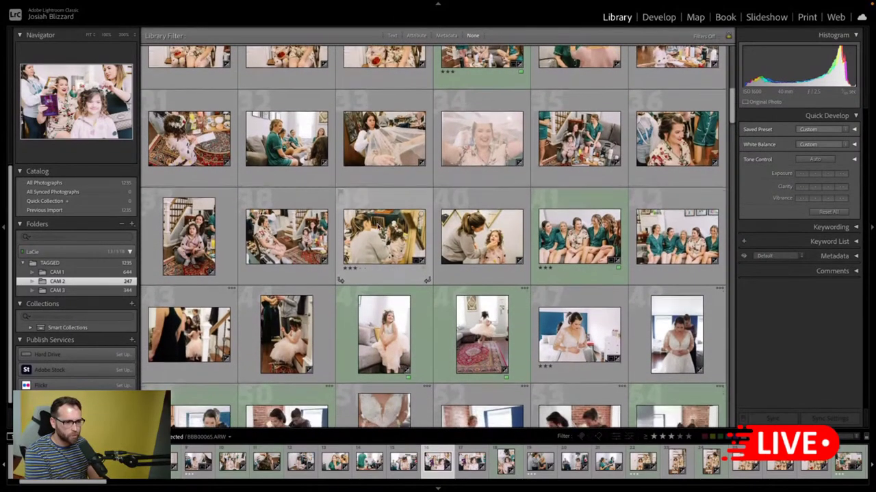
scroll(377, 227, down, 2)
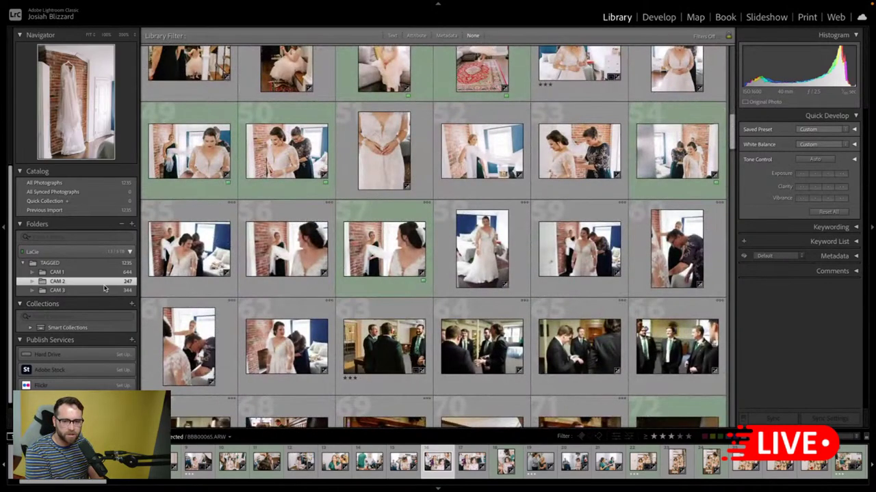
- Select all photos in the CAM 3 folder and open the batch.ai plug-in for them
click(54, 290)
click(305, 199)
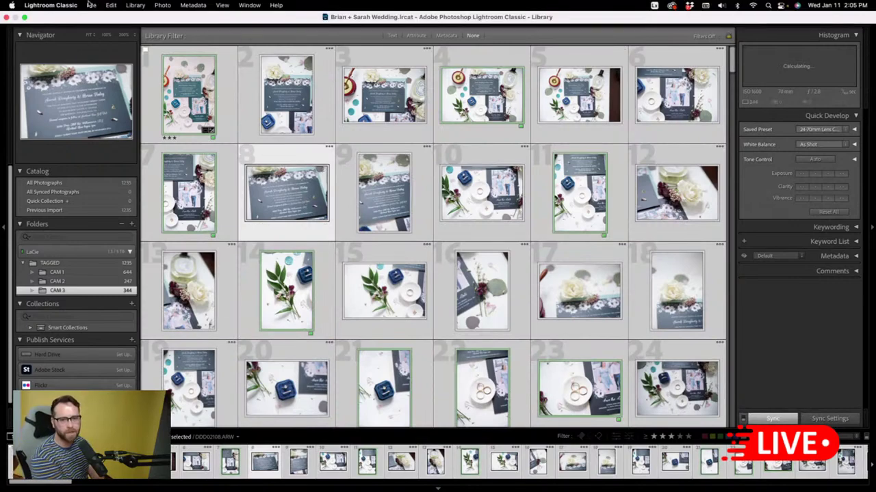
click(91, 5)
mouse_move(138, 216)
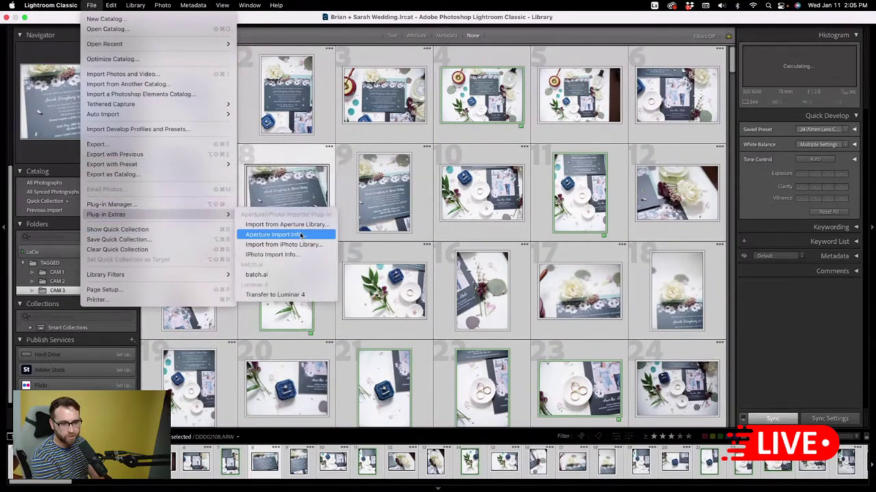
click(274, 274)
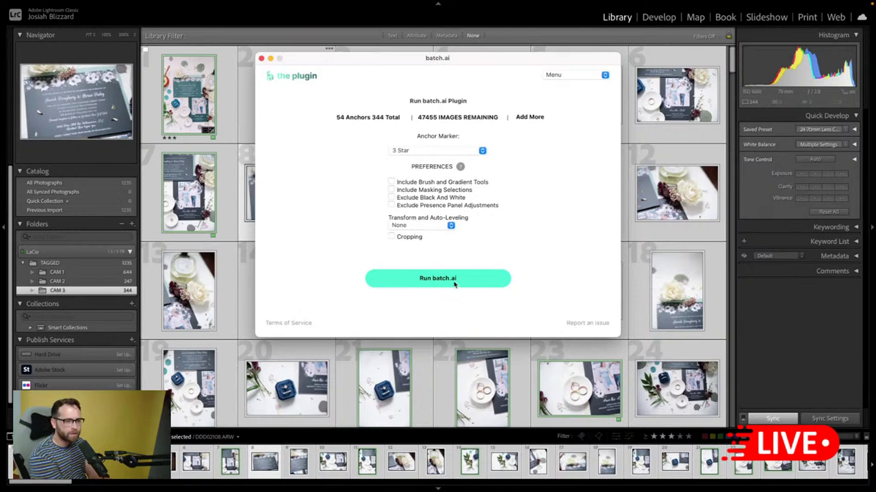
- Run batch.ai on the CAM 3 photos with 3 Star anchors, accept the processing notice, and return to Lightroom when it finishes
click(454, 282)
click(470, 209)
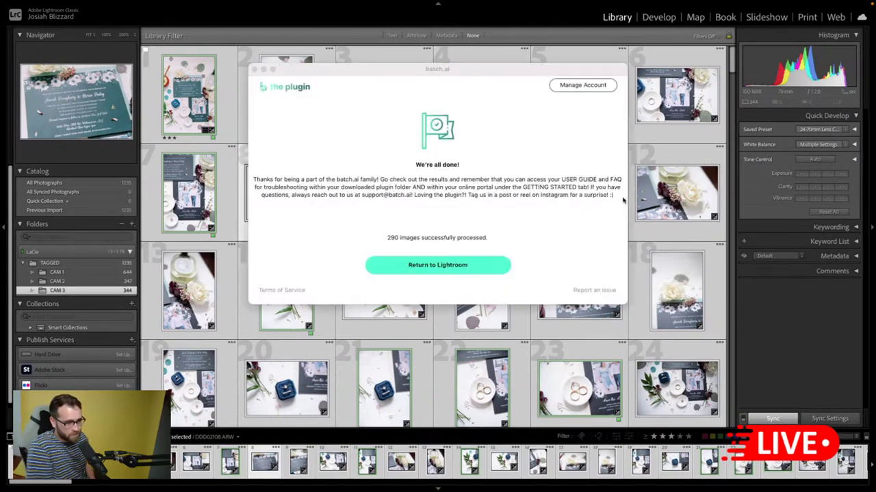
click(489, 267)
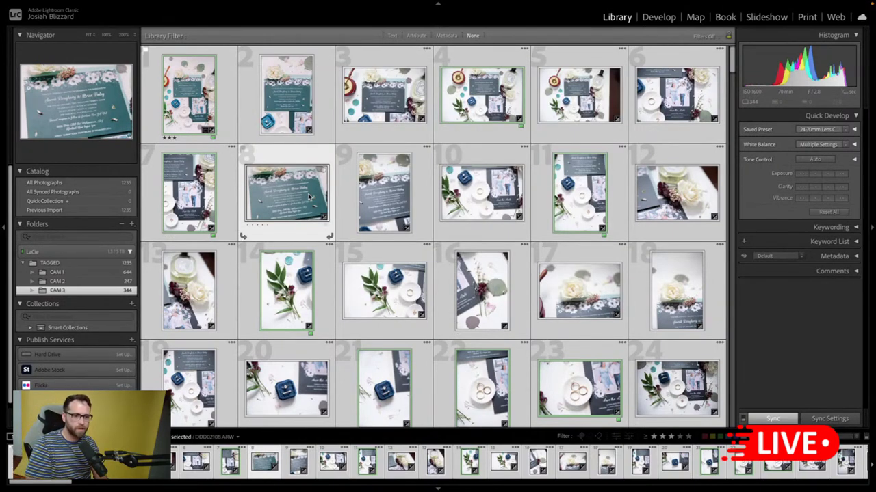
- Open the parent TAGGED folder, clear the multi-photo selection, and examine how the three cameras' edits match in the combined grid
click(93, 264)
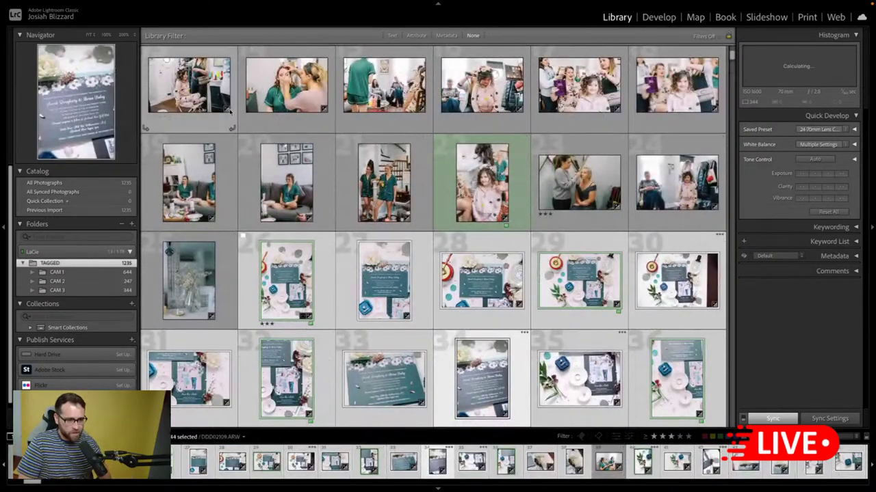
scroll(365, 277, up, 5)
scroll(363, 277, down, 15)
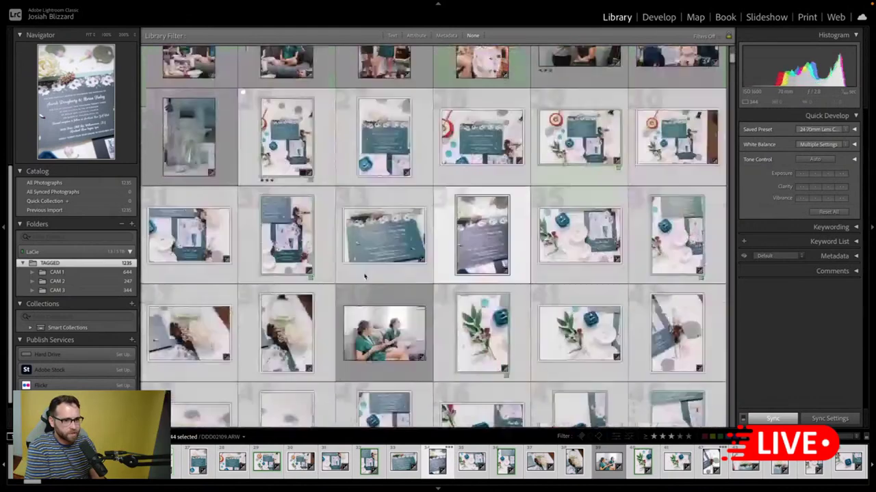
scroll(355, 323, down, 10)
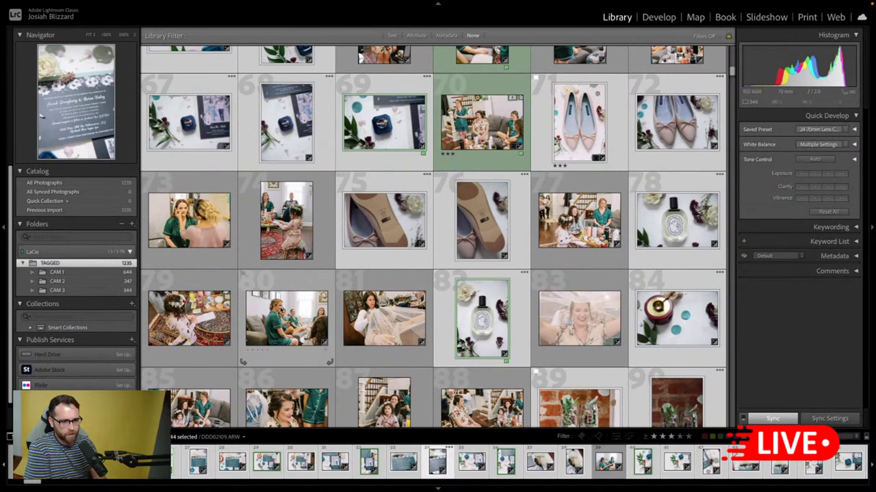
click(280, 310)
key(Right)
scroll(277, 341, down, 3)
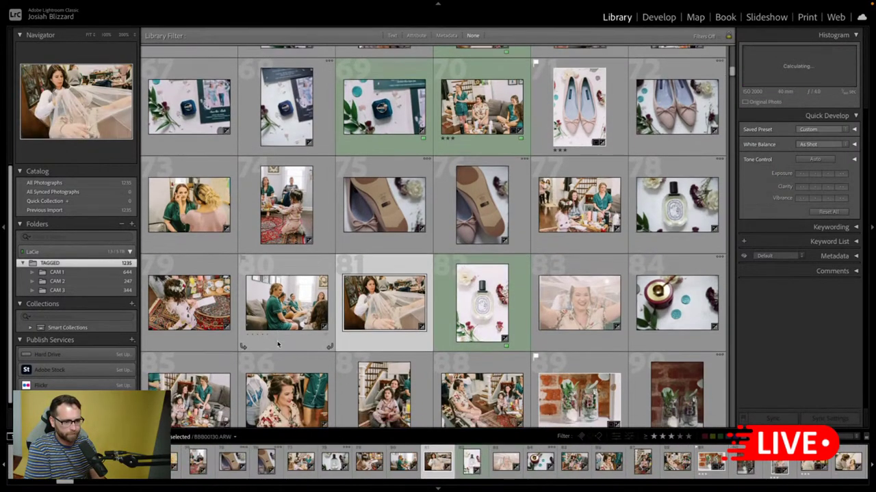
scroll(278, 344, up, 1)
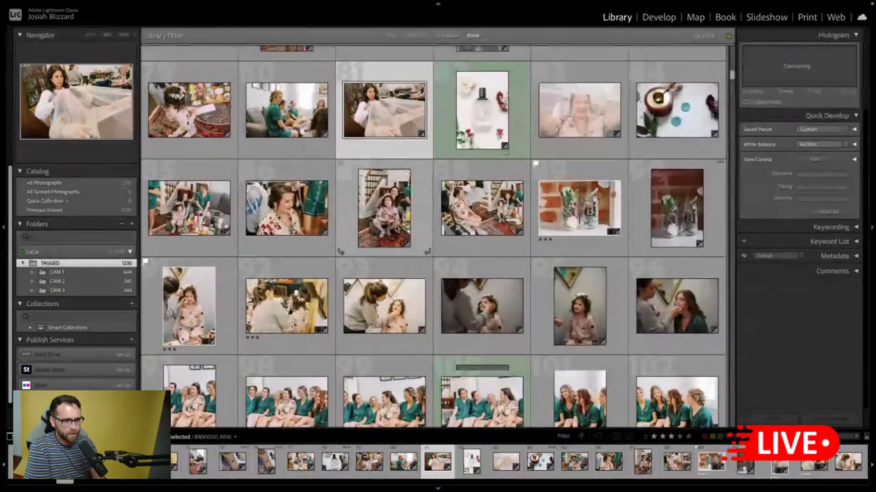
- Filter the TAGGED photos to those labeled red or green, with no star rating requirement
scroll(395, 228, up, 10)
click(670, 437)
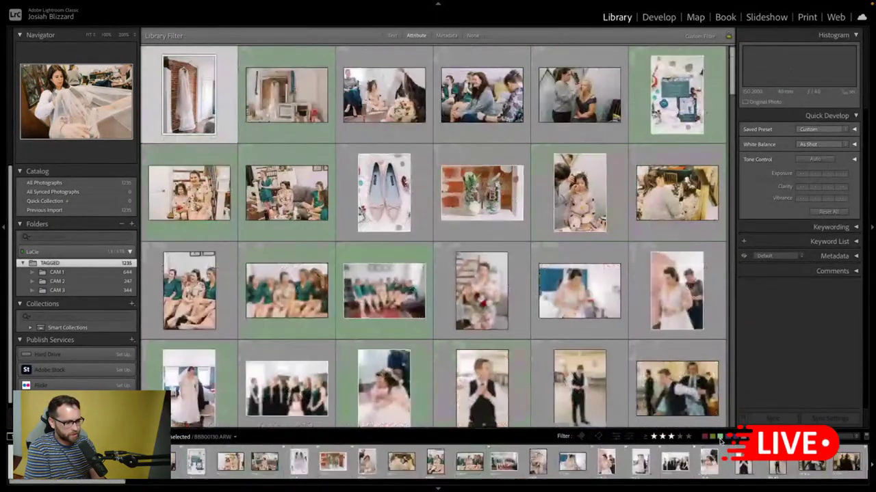
click(719, 437)
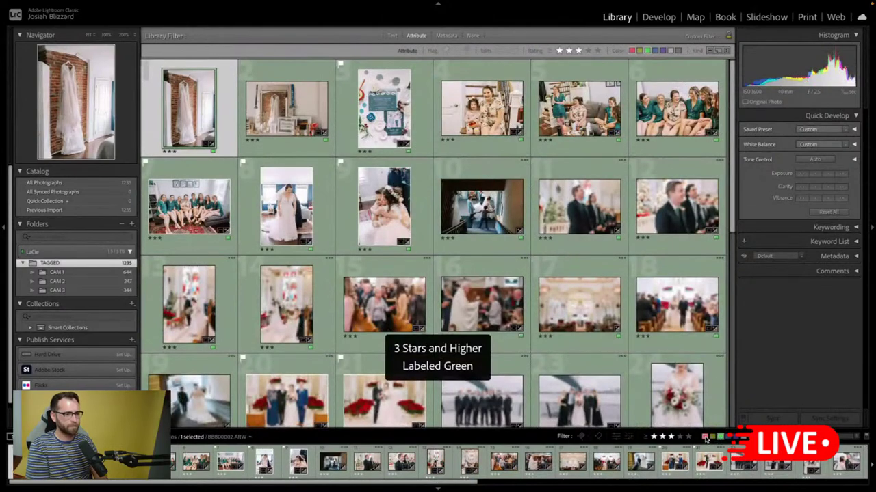
click(705, 438)
scroll(529, 351, down, 3)
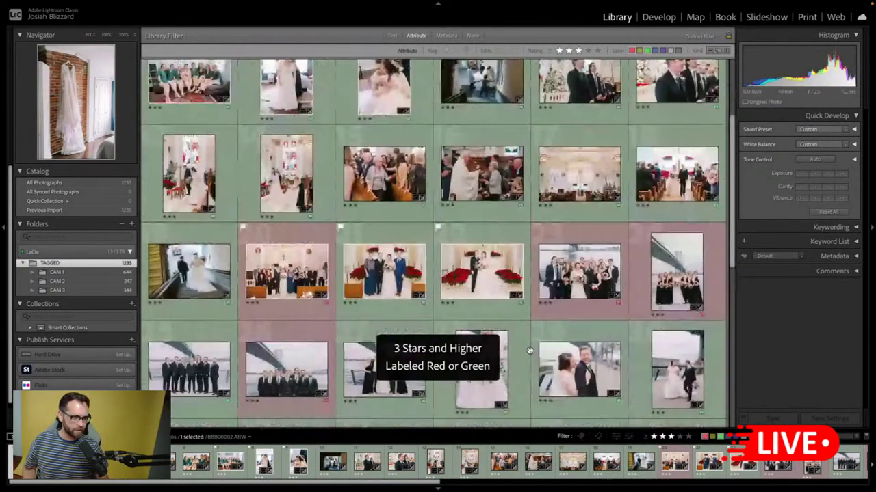
scroll(529, 351, up, 2)
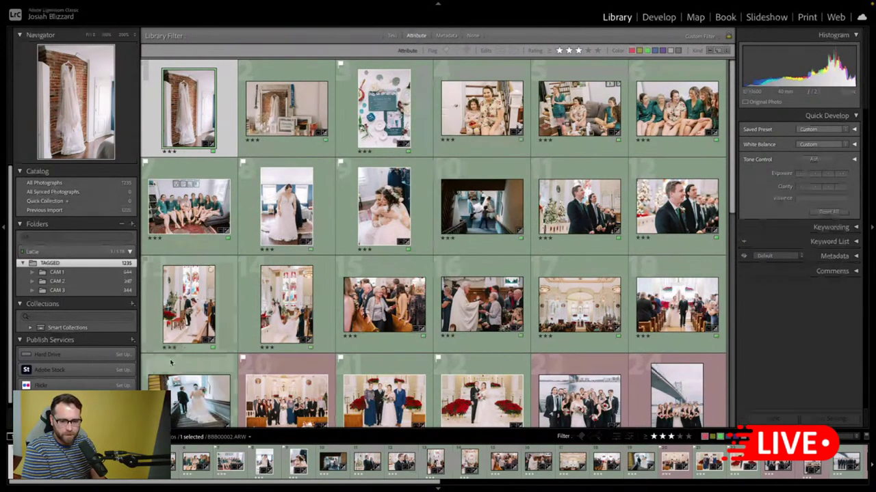
click(671, 437)
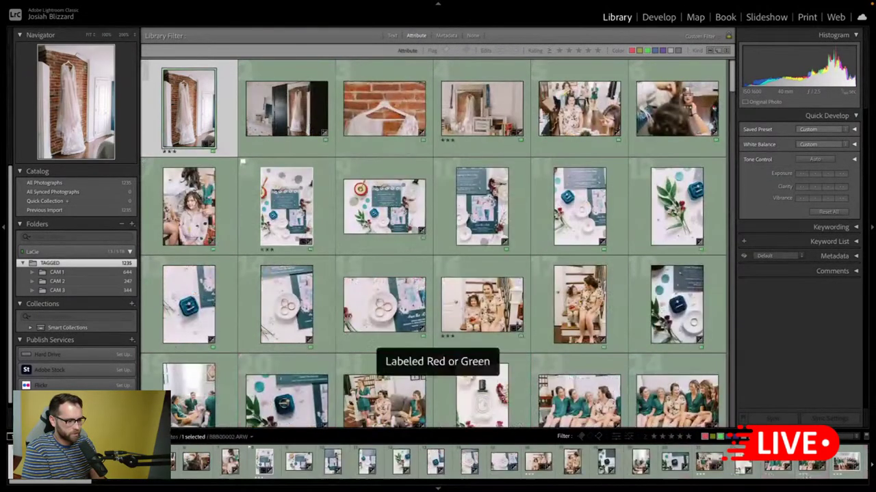
- Open the filtered photos for developing and raise the exposure of the second photo, the dress seen between dark doors, to +0.81
click(660, 18)
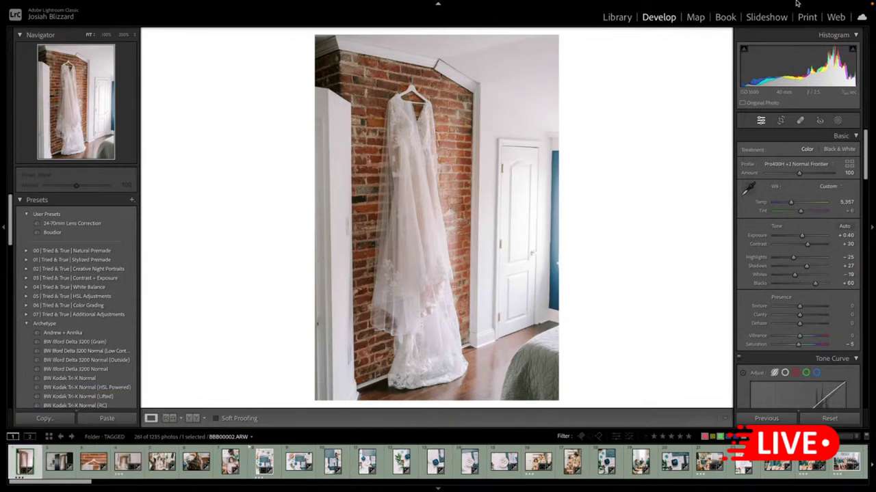
key(Right)
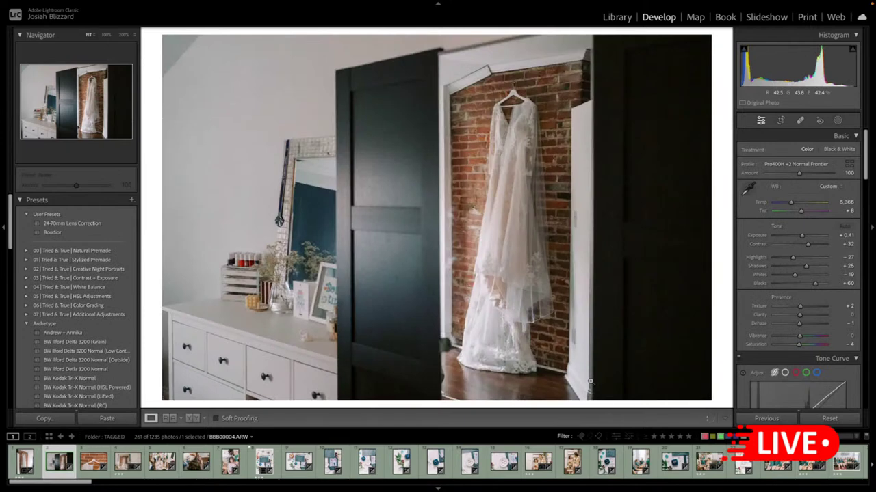
key(equal)
key(equal)
key(equal)
key(equal)
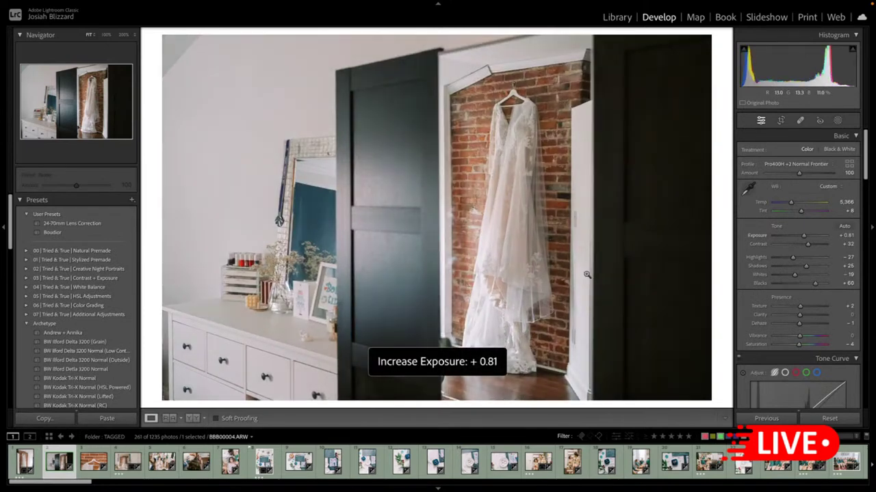
- Fine-tune the photo of the dress between dark doors to exposure +0.91, highlights -23 and shadows +26
key(equal)
key(minus)
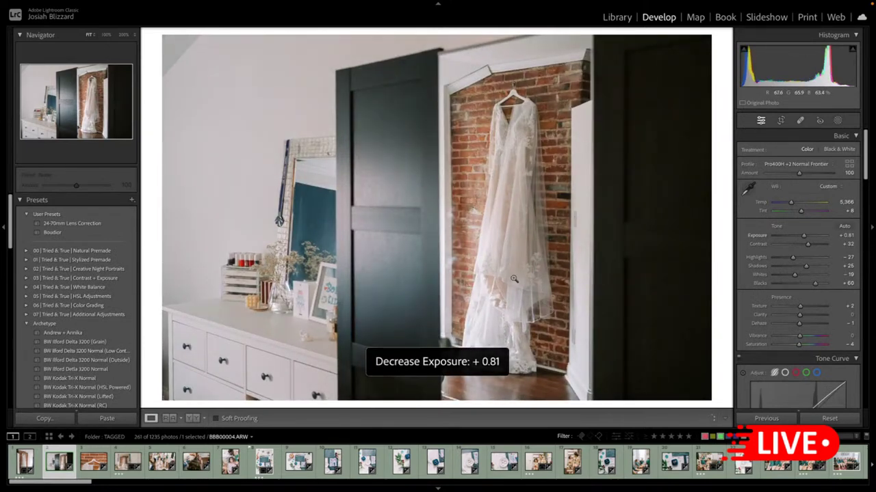
key(equal)
drag(793, 257, 807, 267)
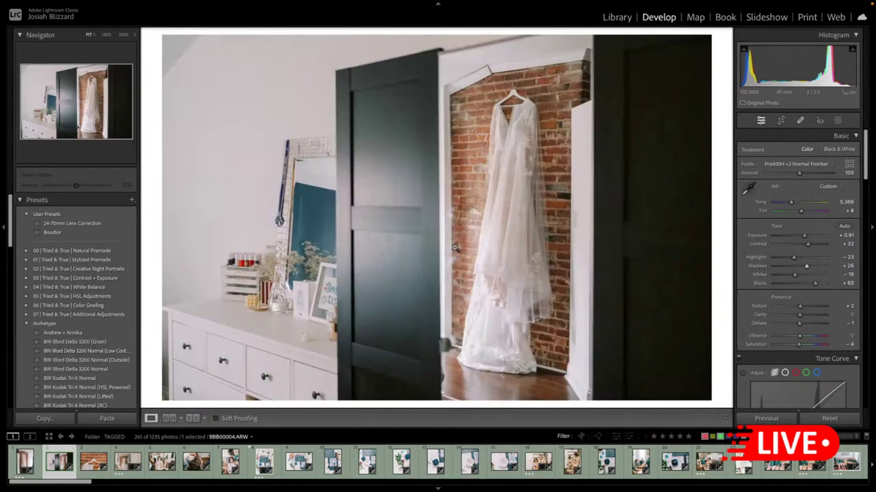
- Straighten the photo of the dress hanger on the brick wall to an angle of -0.17 and re-center its crop
key(Right)
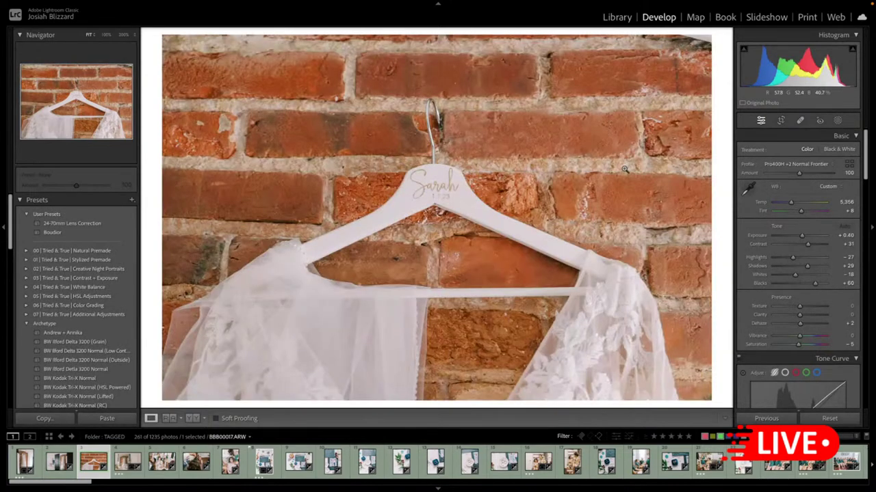
key(r)
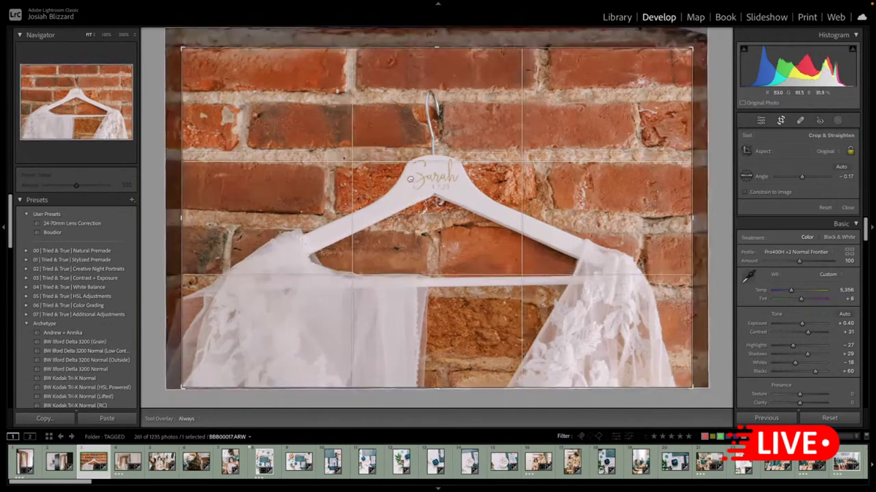
key(r)
- Advance to the photo of the face reflected in a makeup palette, raise its exposure to +0.50, and crop it tighter
key(Right)
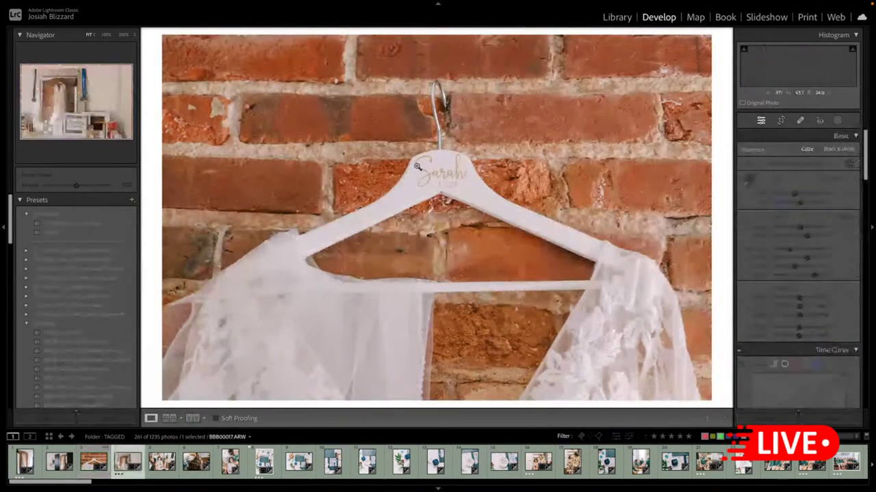
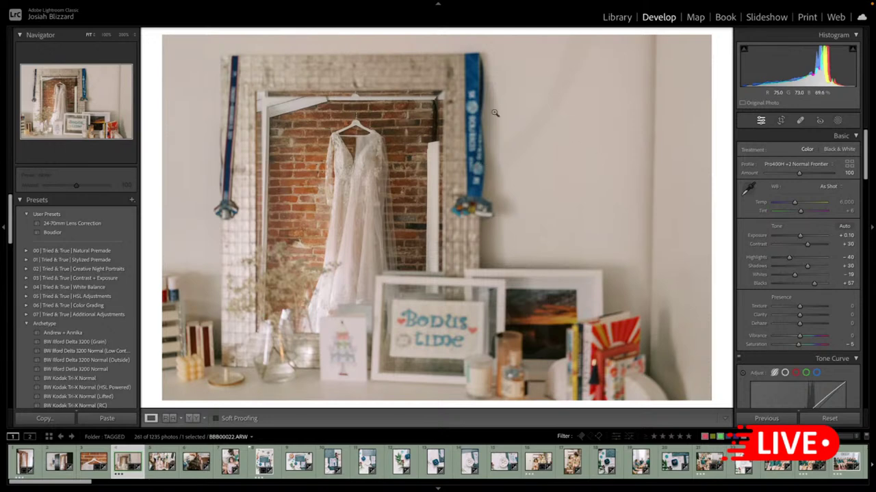
key(Right)
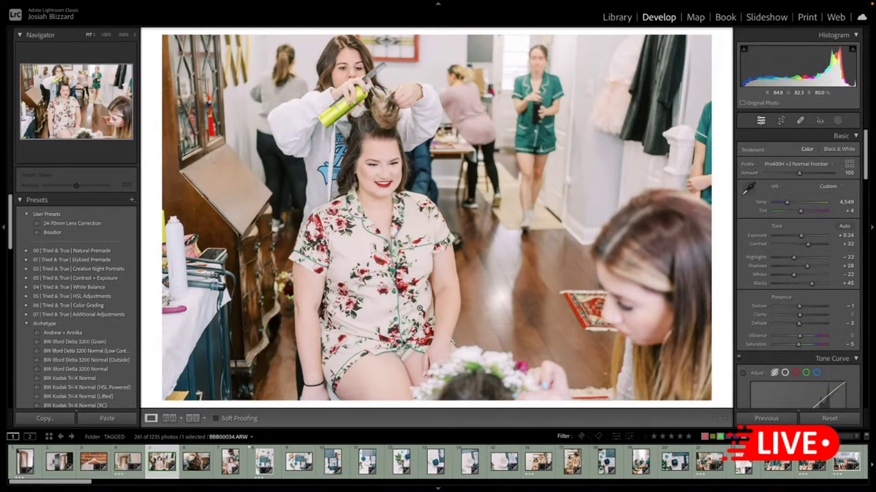
key(Right)
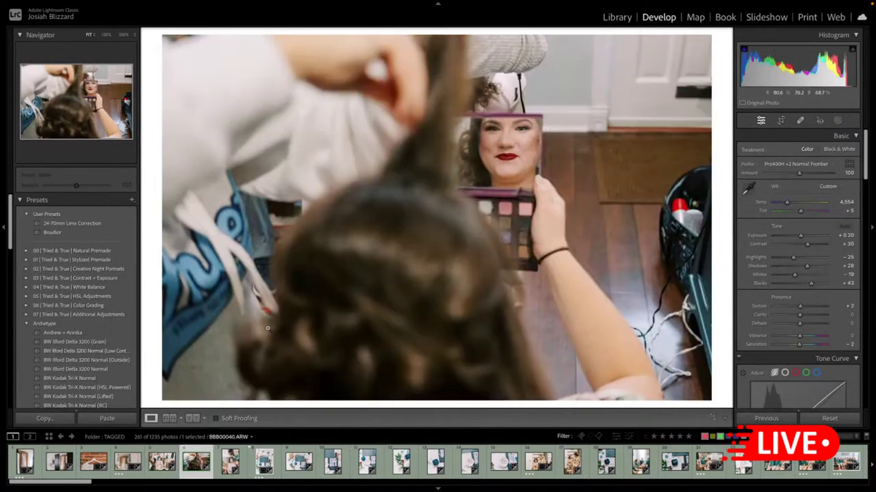
key(equal)
key(equal)
key(equal)
key(minus)
key(equal)
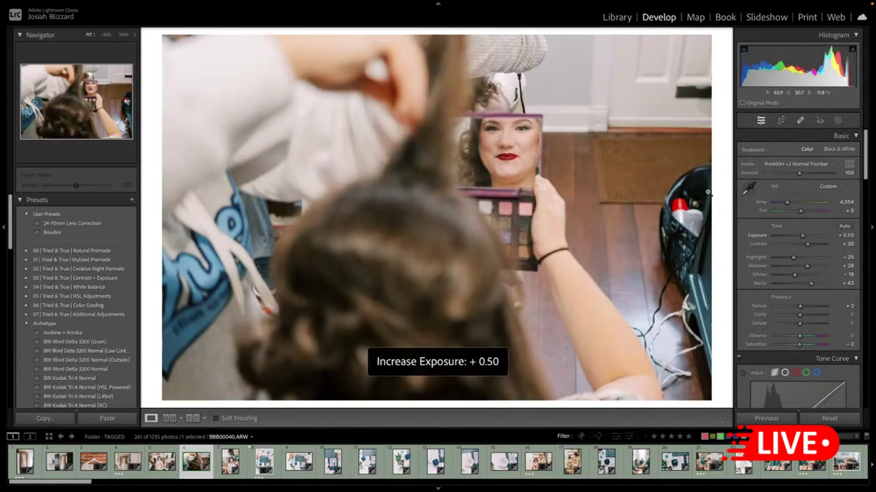
key(r)
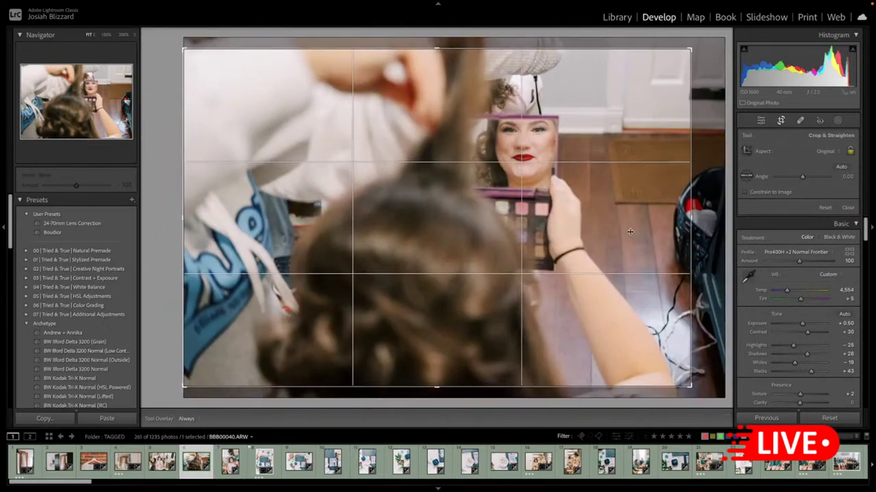
key(Return)
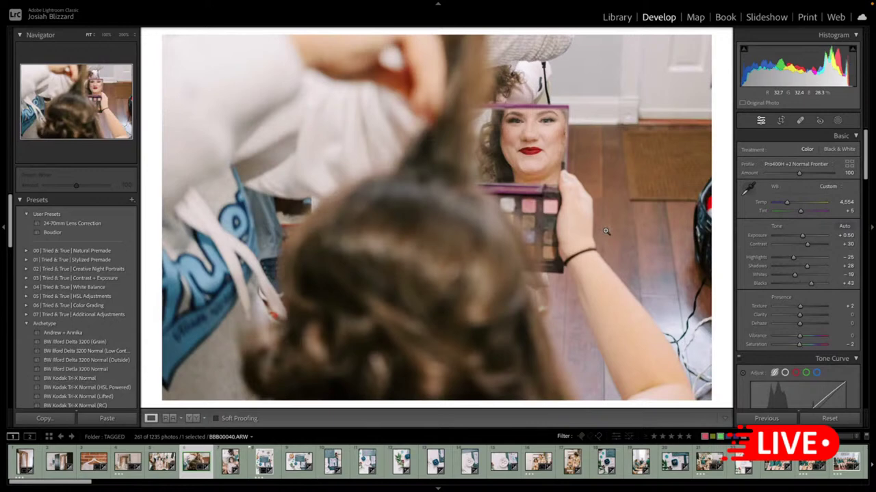
- Crop the portrait of the girl in the flower crown tighter and reposition her within the frame
key(Right)
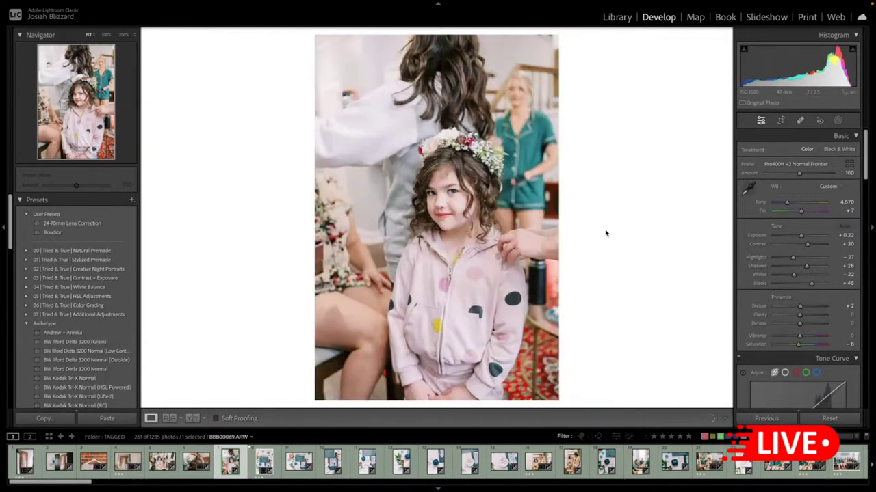
key(r)
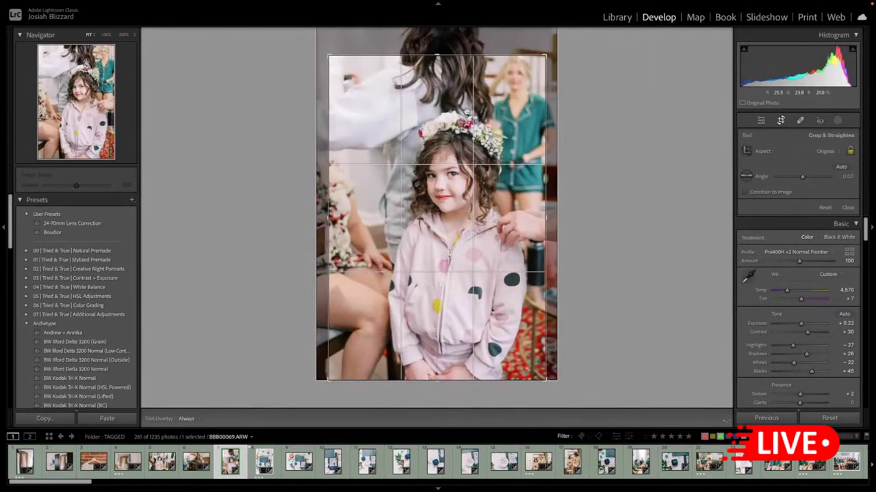
key(Return)
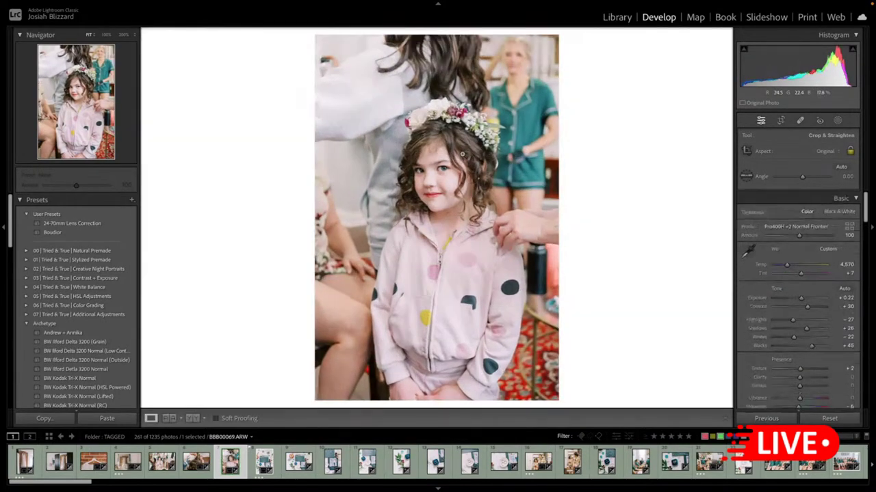
key(r)
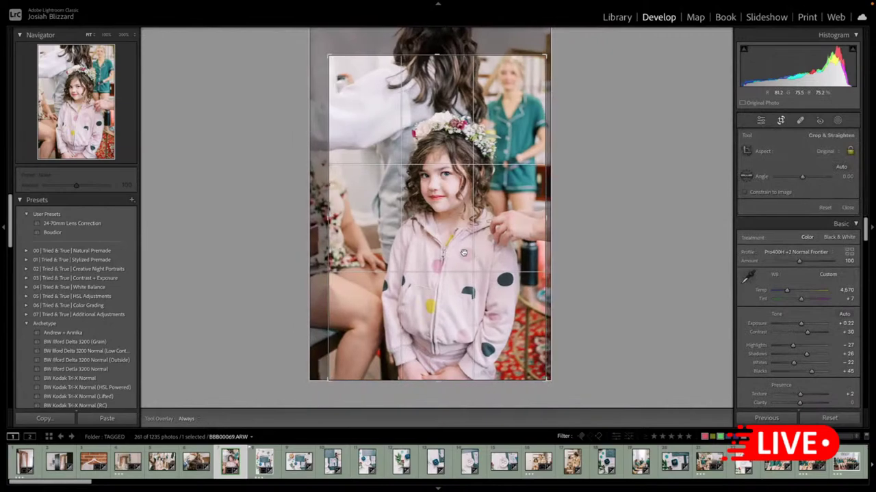
key(Return)
- Skip the vertical invitation flat lay and adjust the crop along the upper edge of the horizontal one
key(Right)
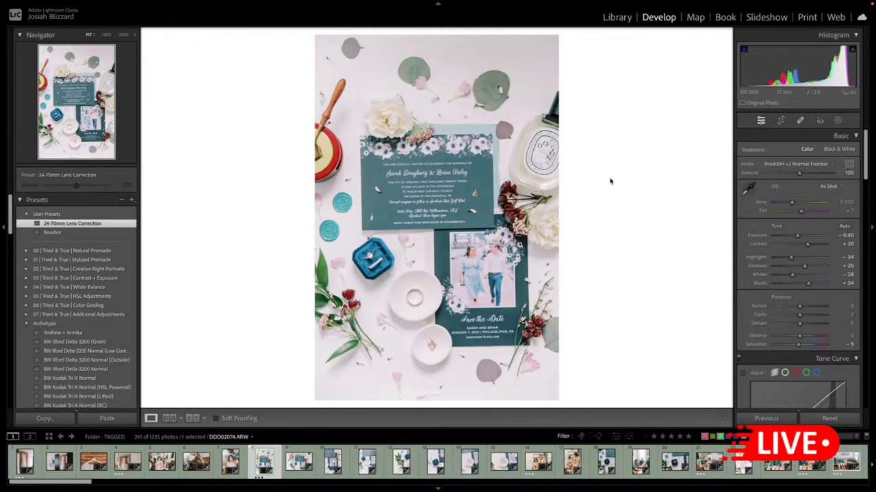
key(Right)
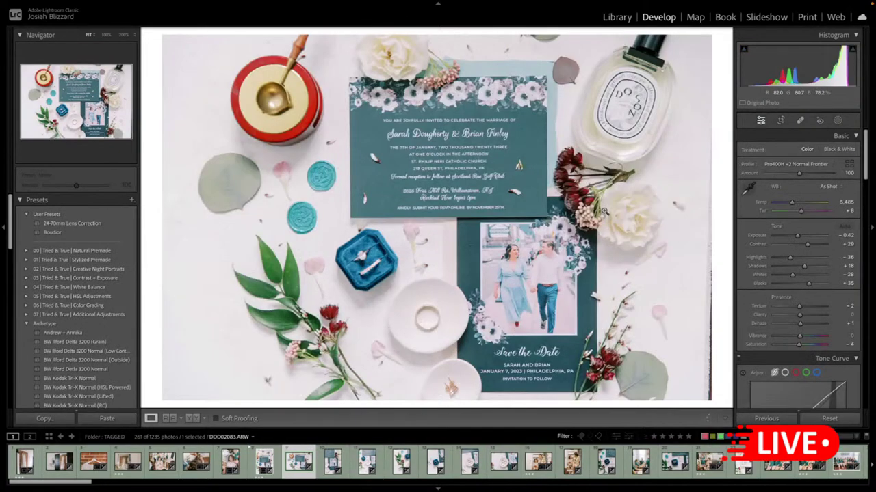
key(r)
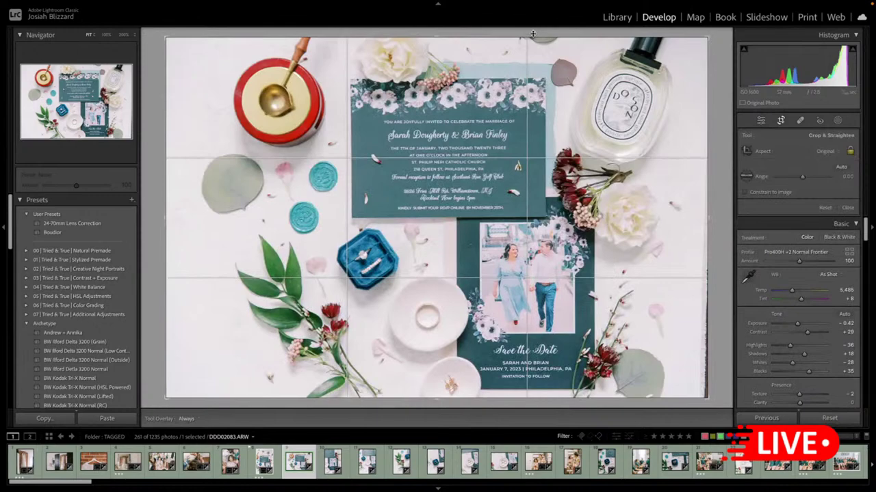
drag(532, 34, 534, 40)
key(r)
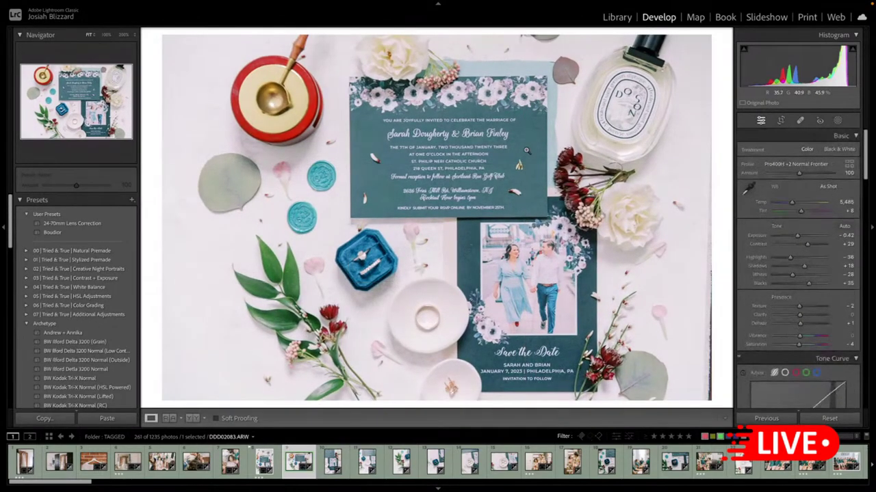
- Straighten the vertical Save the Date card photo and reposition its crop
key(Right)
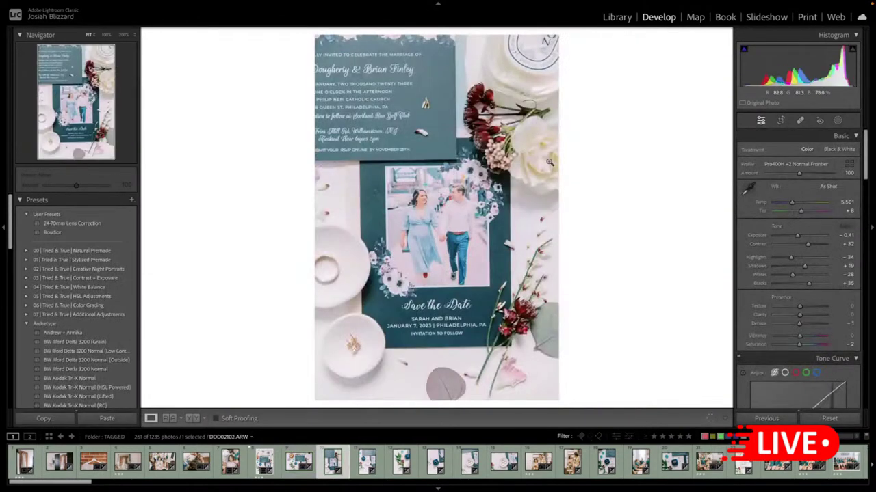
key(r)
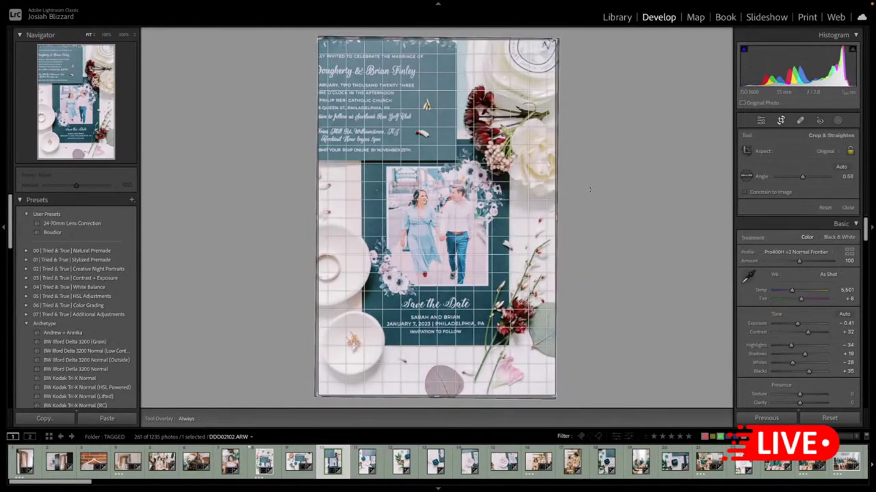
mouse_move(556, 213)
mouse_down()
mouse_move(545, 211)
mouse_move(569, 210)
mouse_up()
drag(457, 251, 457, 243)
key(r)
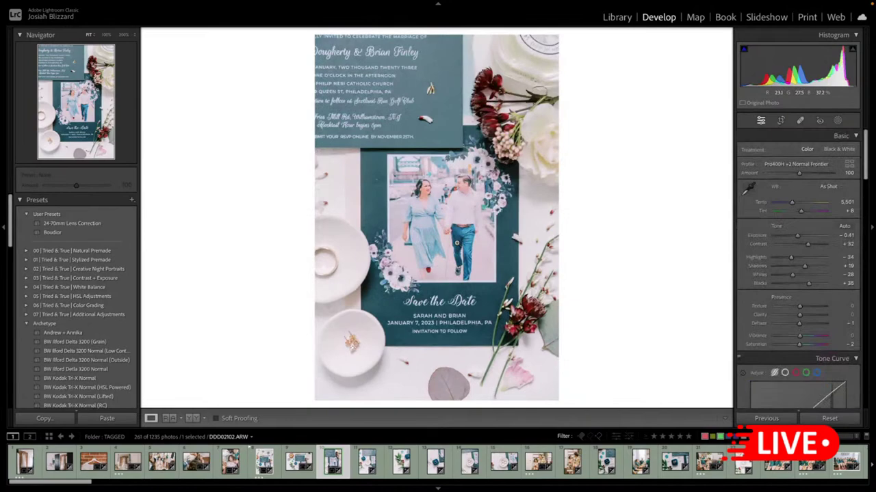
- Check the remaining flat-lay and ring photos, then cool the horizontal photo of the girl and woman on the stairs to a temperature of about 4,350
key(Right)
key(r)
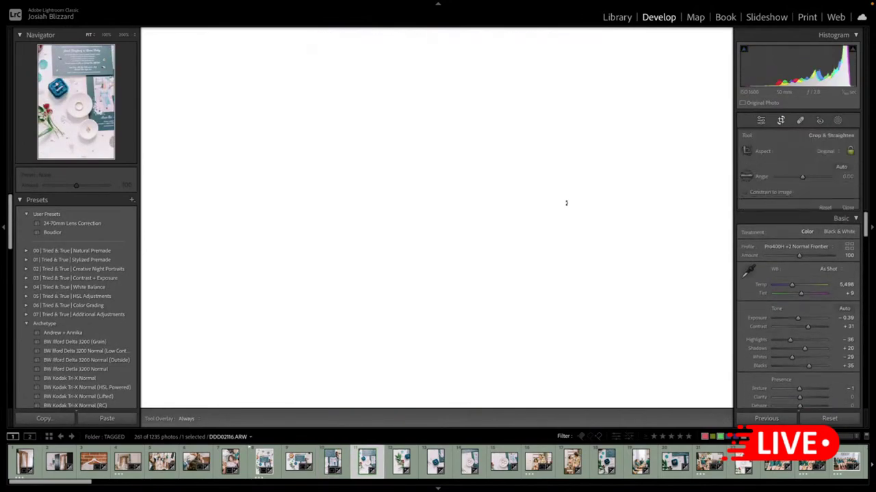
key(Right)
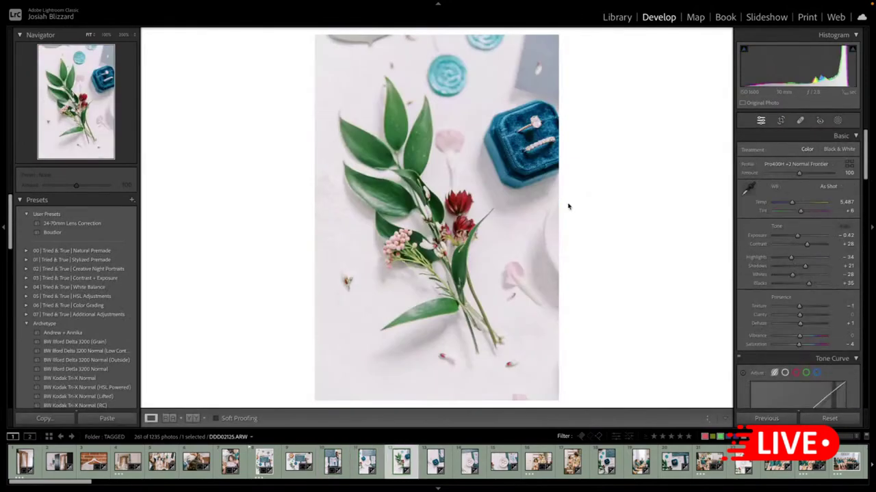
key(Right)
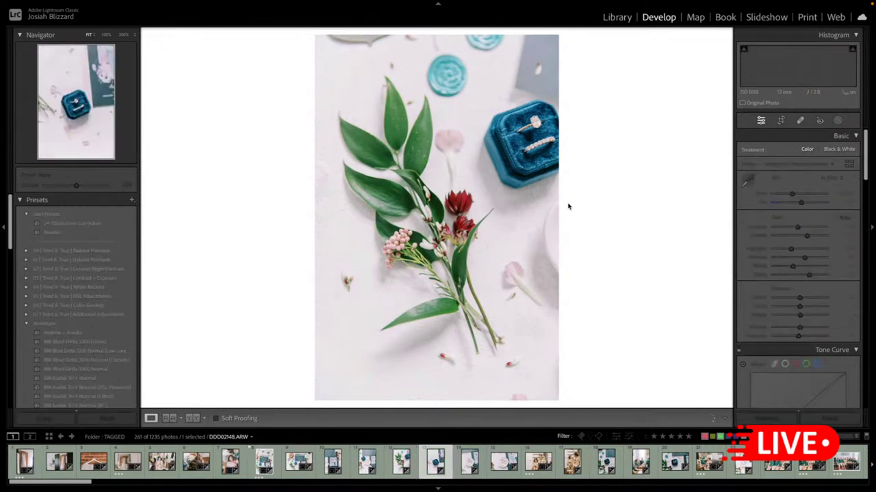
key(Right)
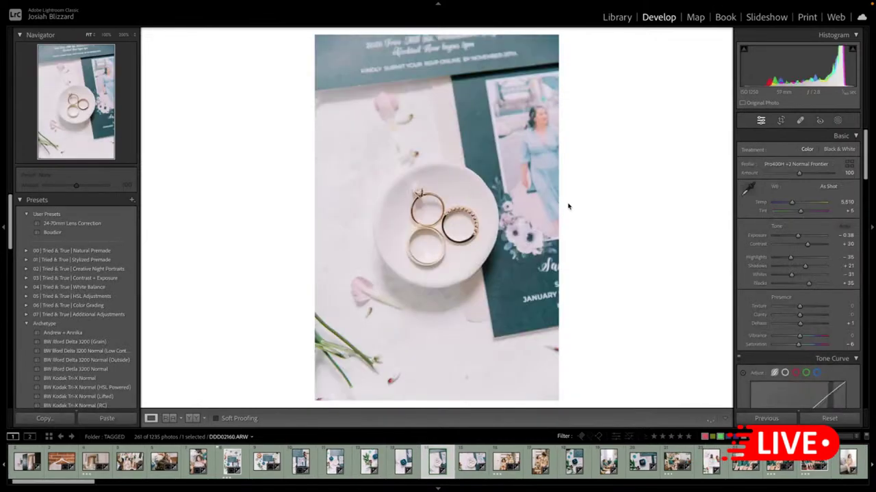
key(Right)
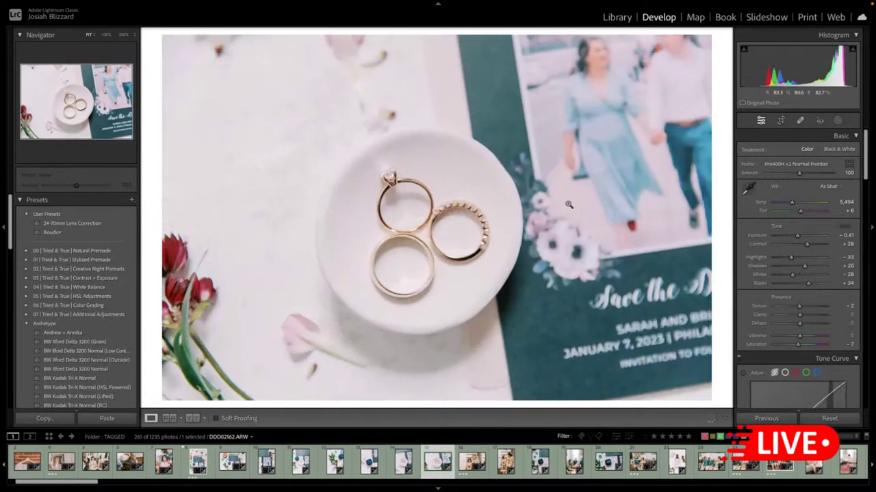
key(Right)
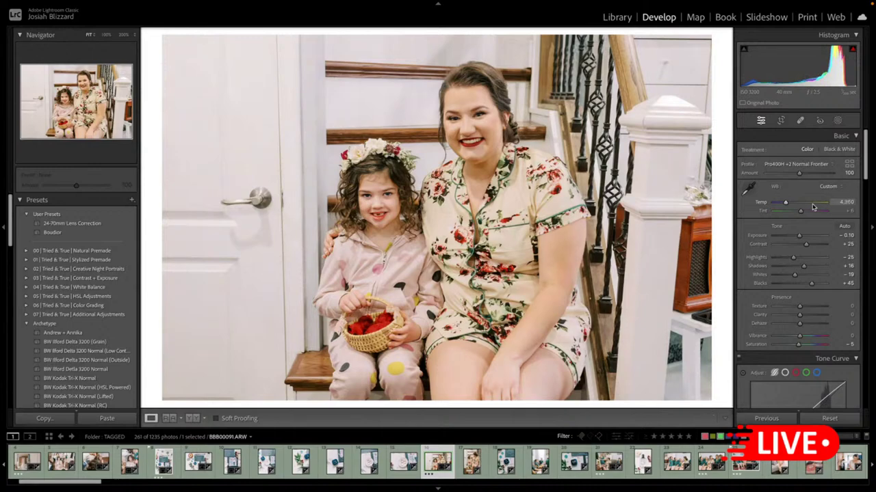
key(Down)
- Set the vertical photo of the girl and woman on the stairs to temperature 4,298 and straighten it to -0.40
key(Right)
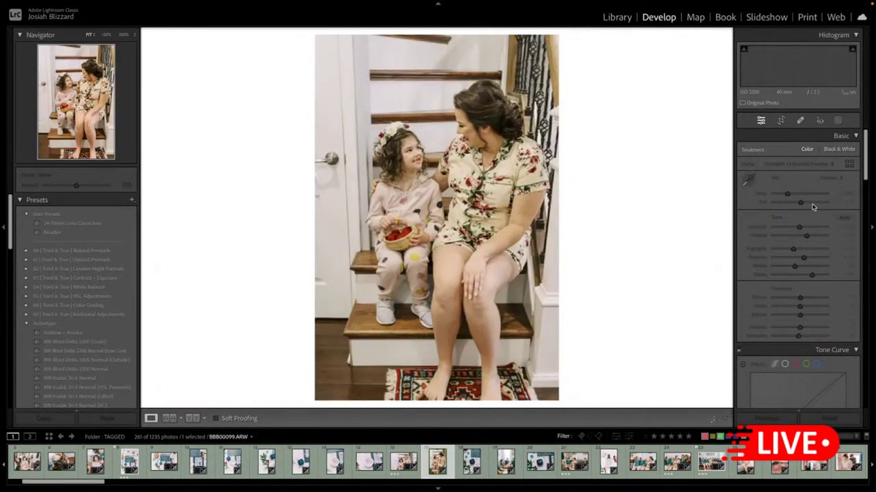
key(r)
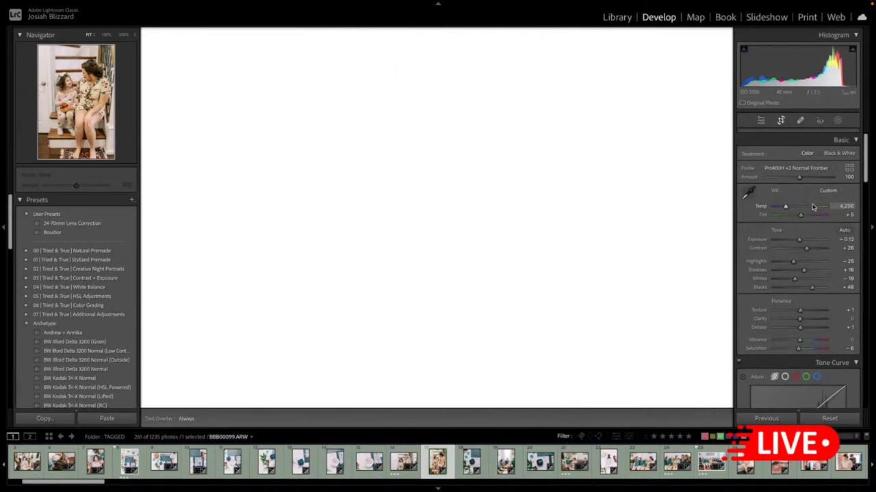
drag(621, 212, 621, 211)
key(Return)
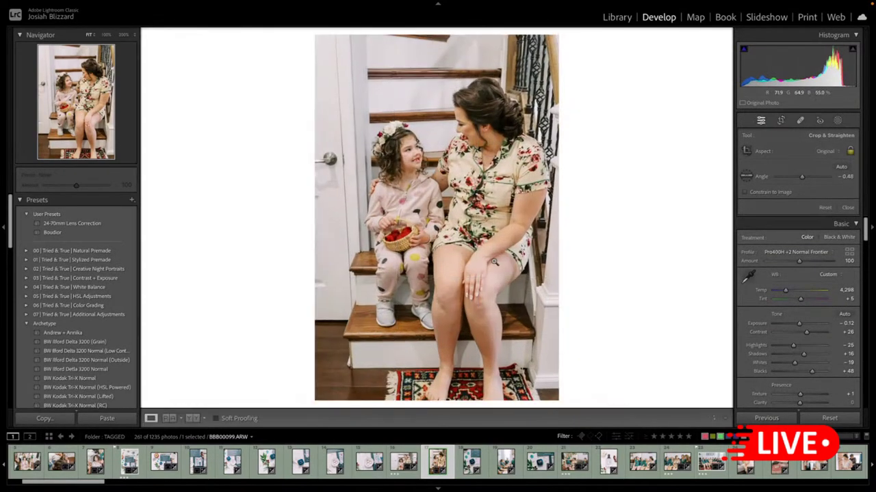
key(r)
key(Return)
- Raise the exposure of the vertical flat lay with the blue ring box and ring dish to +0.02
key(Right)
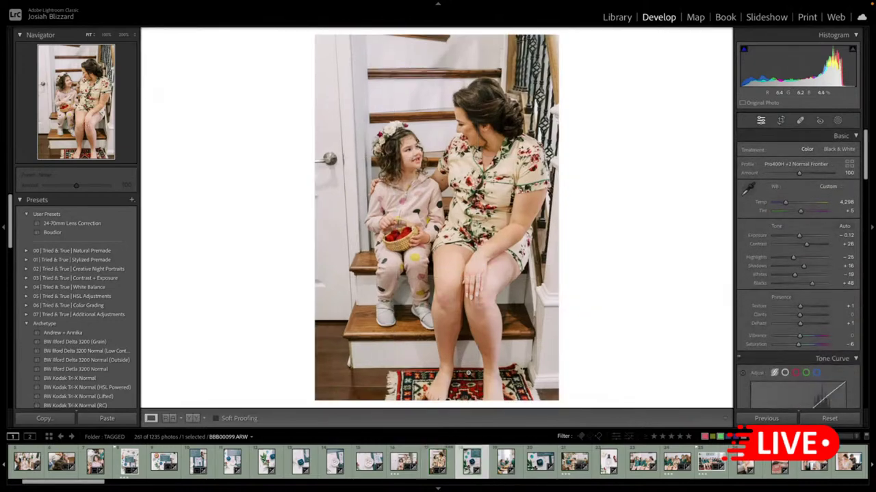
key(=)
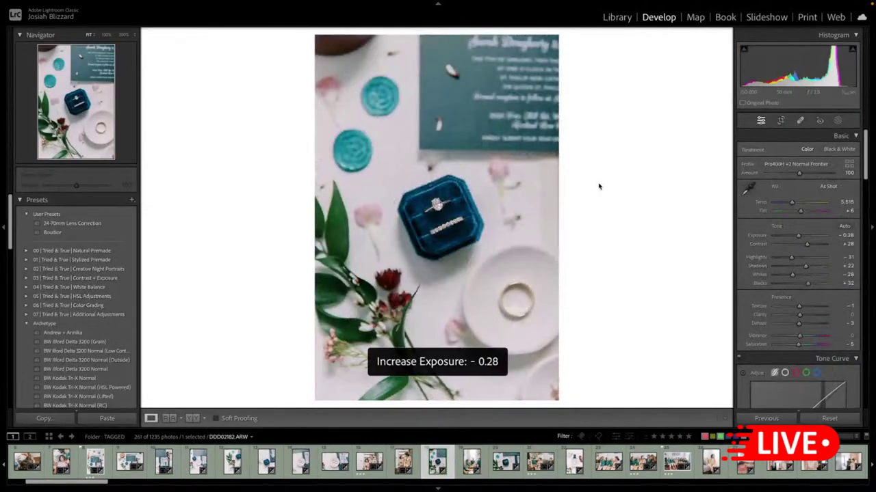
key(equal)
key(Right)
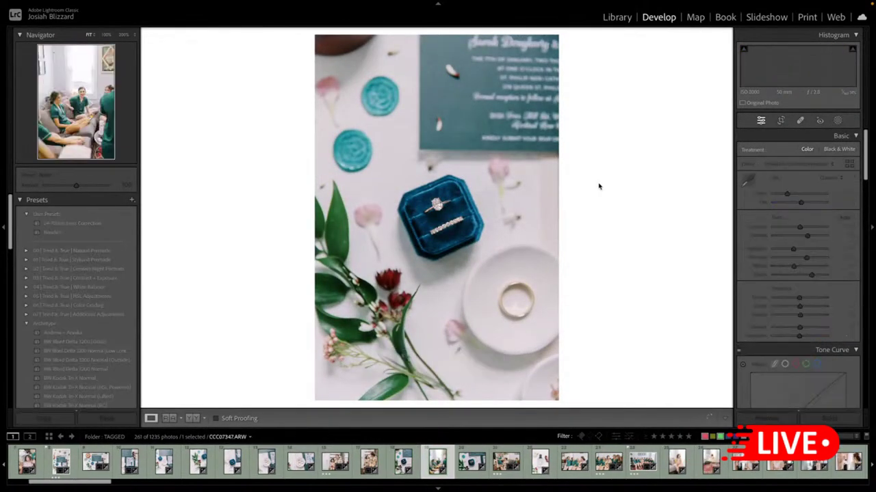
key(Right)
key(equal)
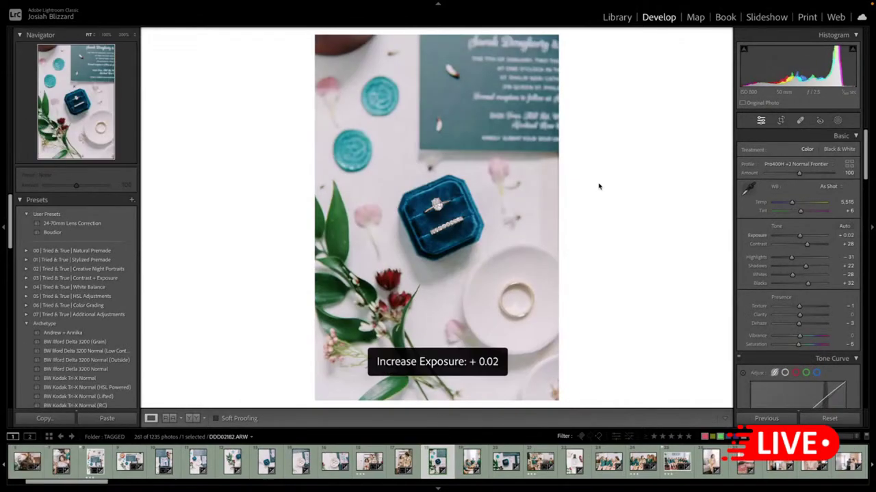
- Tighten, straighten and reposition the crop of the vertical photo of the bridesmaids chatting on the gray couch
key(minus)
key(Left)
key(r)
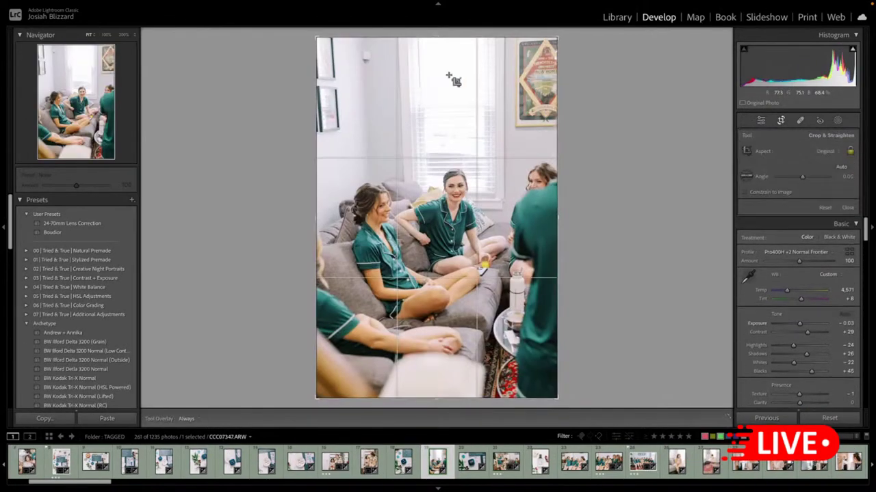
drag(446, 40, 446, 63)
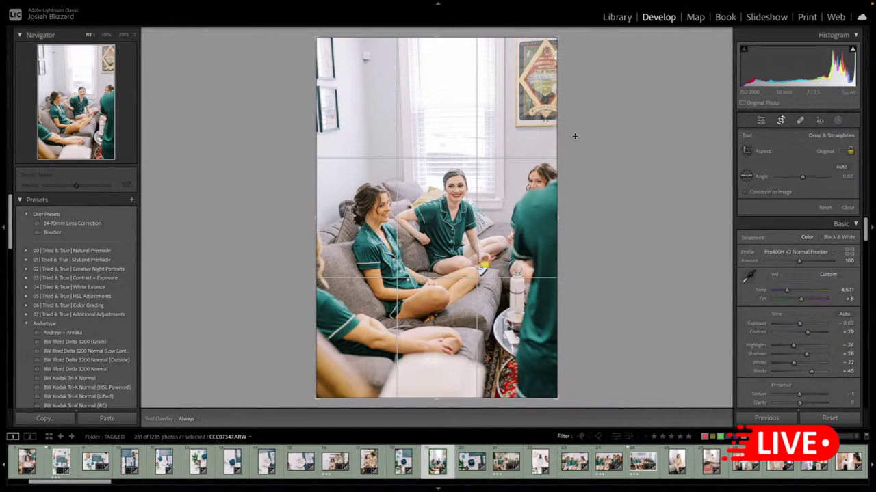
drag(575, 138, 567, 174)
drag(443, 183, 456, 205)
key(Return)
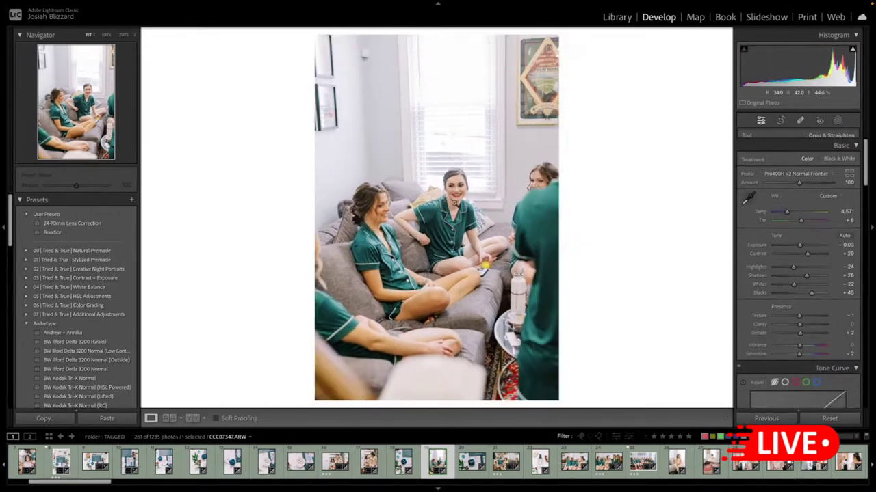
- Raise the exposure of the horizontal flat lay with the blue ring box to about -0.01
key(Right)
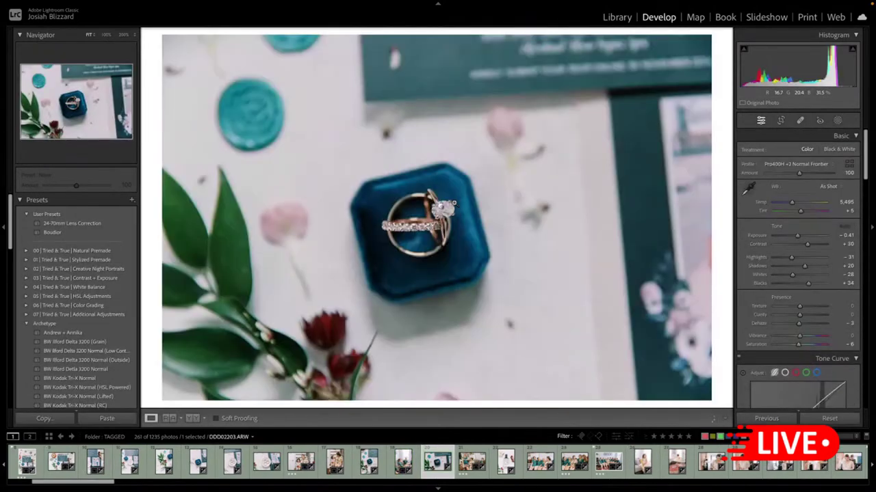
key(equal)
key(equal)
key(equal)
key(equal)
key(equal)
key(equal)
key(equal)
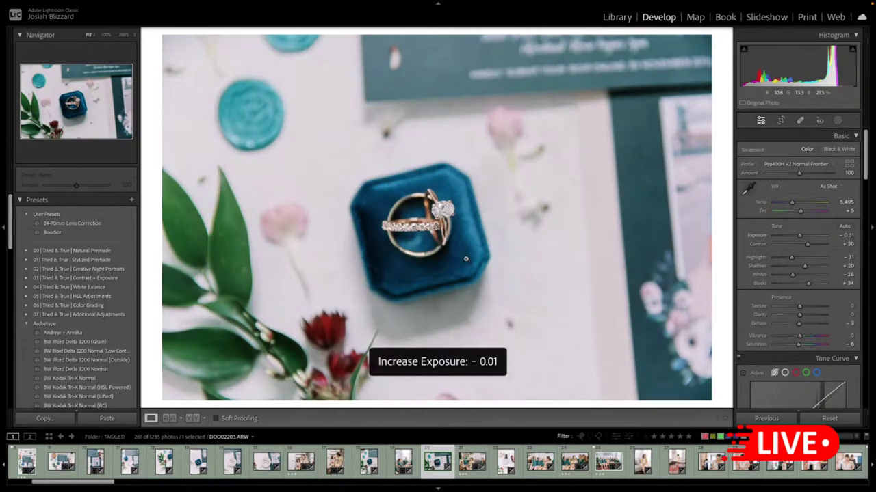
key(minus)
- Create a virtual copy of the photo of the women around the coffee table and apply the BW Ilford Delta 3200 Normal preset to it
key(Left)
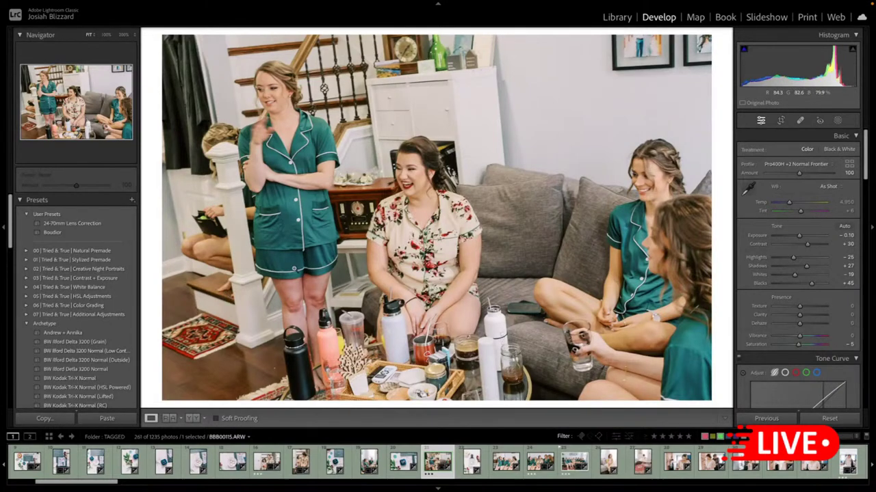
key(ctrl+apostrophe)
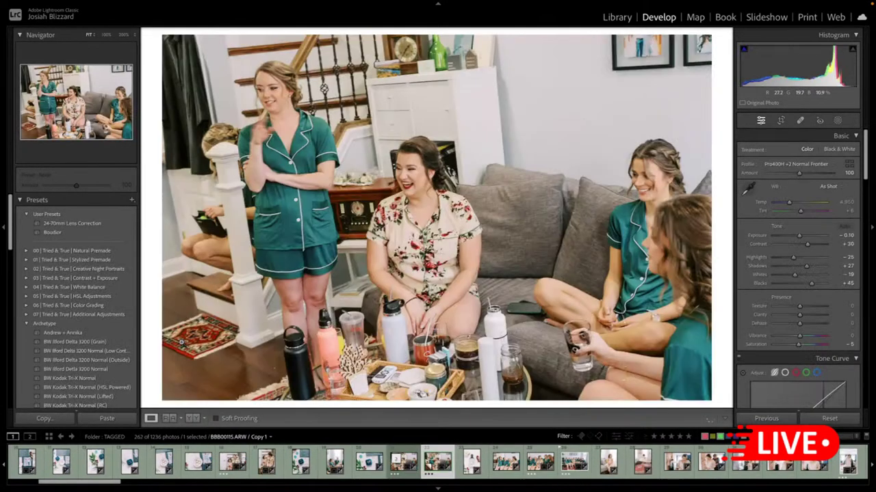
click(126, 371)
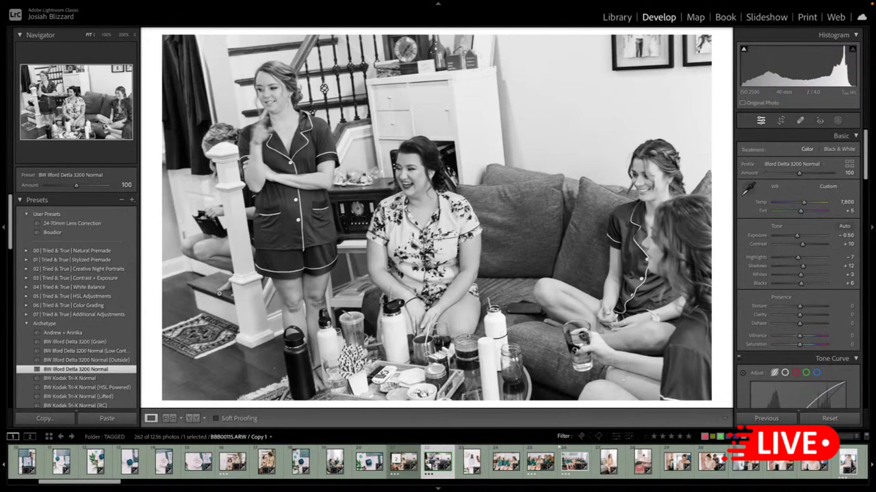
- Create a virtual copy of the close-up of six women laughing on the couch with the BW Ilford Delta 3200 (Grain) preset
key(Right)
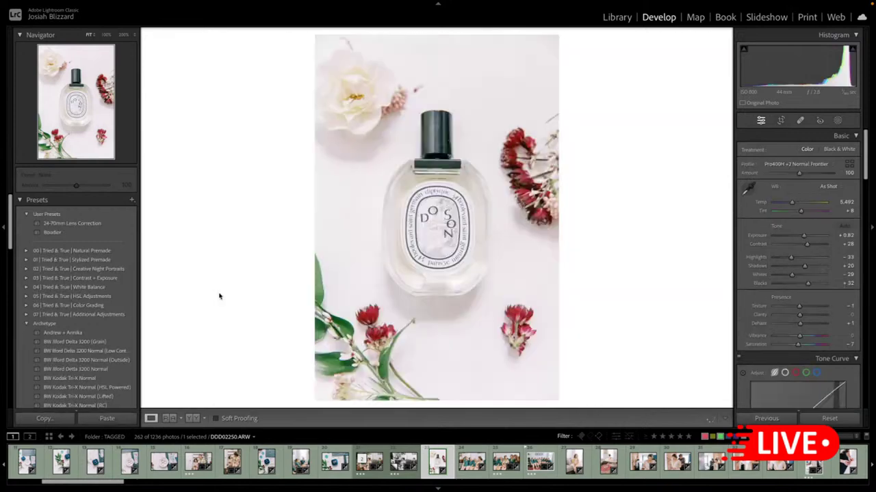
key(Right)
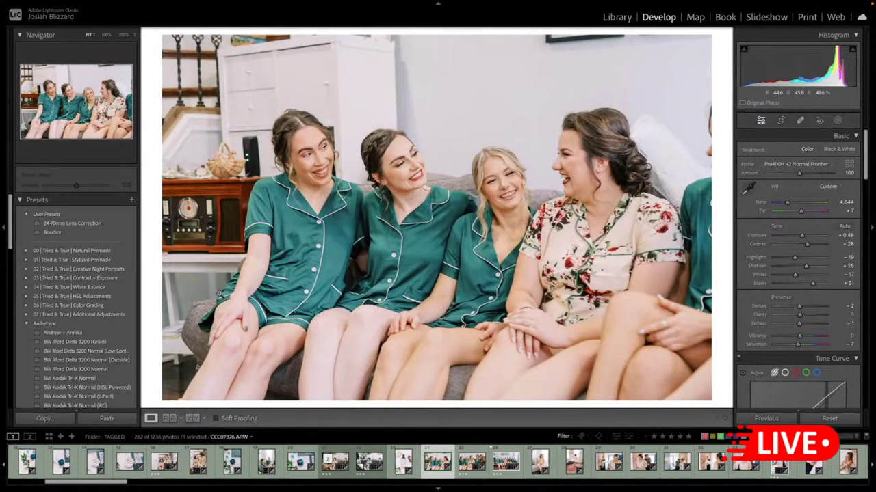
key(Right)
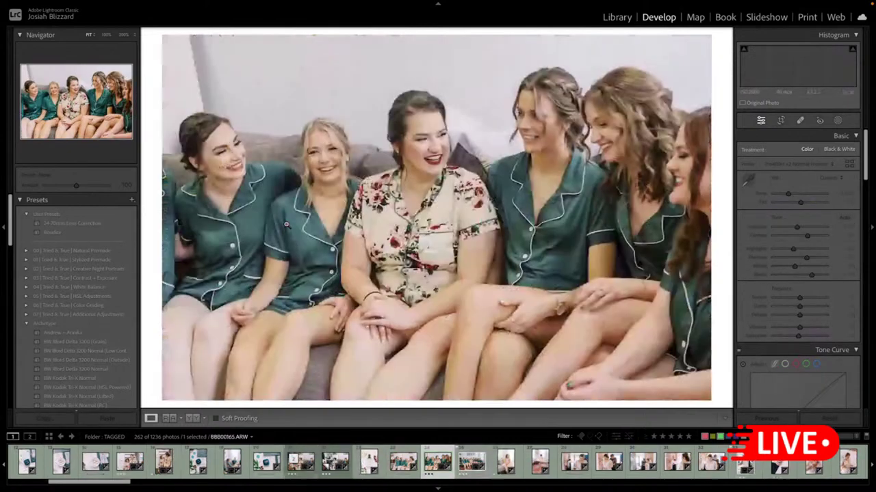
click(126, 349)
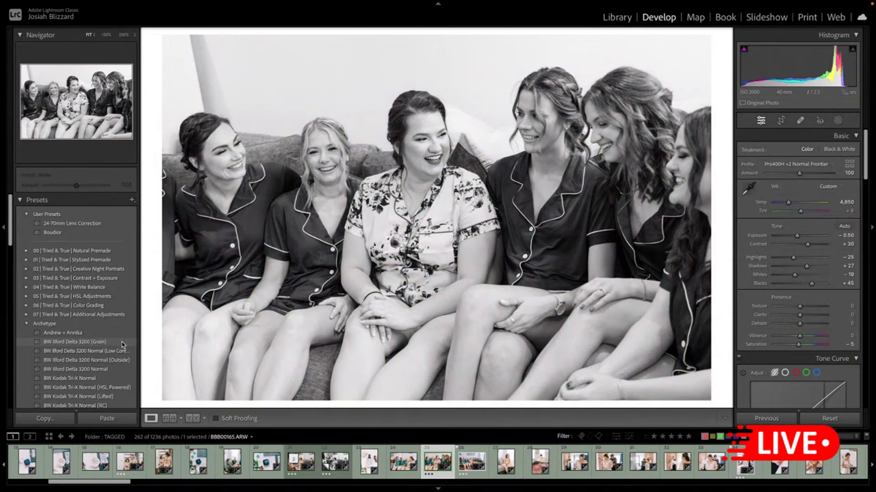
key(ctrl+apostrophe)
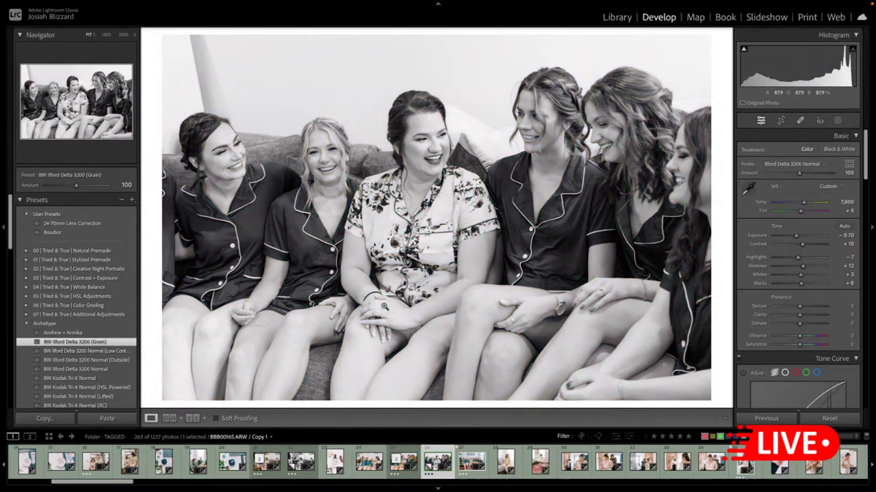
- Apply the 24-70mm Lens Correction preset to the wide group photo of all the women on the couch
key(Right)
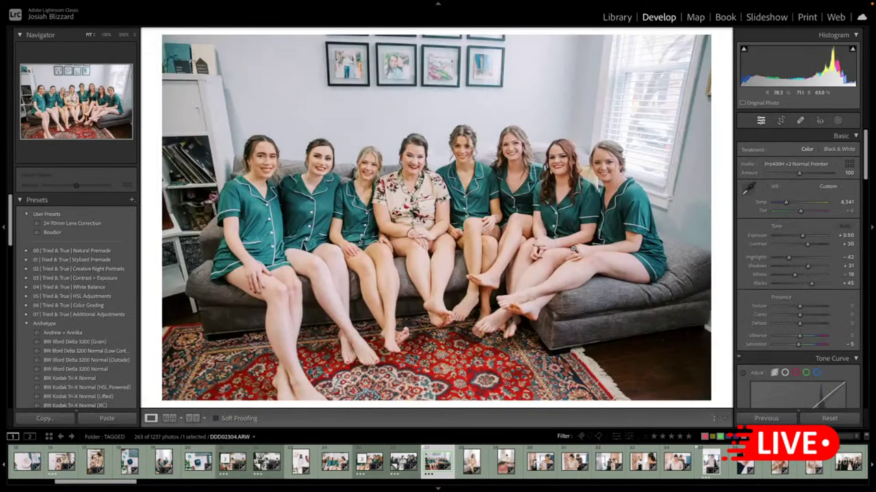
click(72, 223)
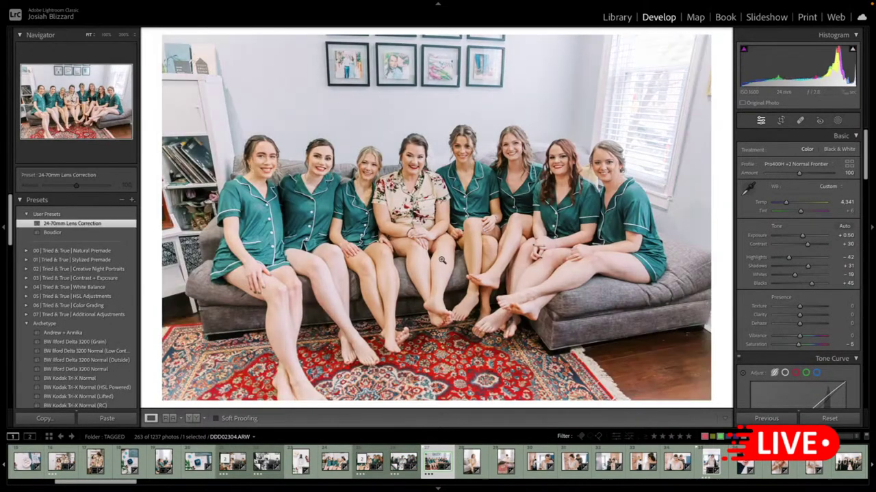
- Crop in on the flower girl sitting on the couch, trimming the picture frame at the edge, and reposition the crop
key(Right)
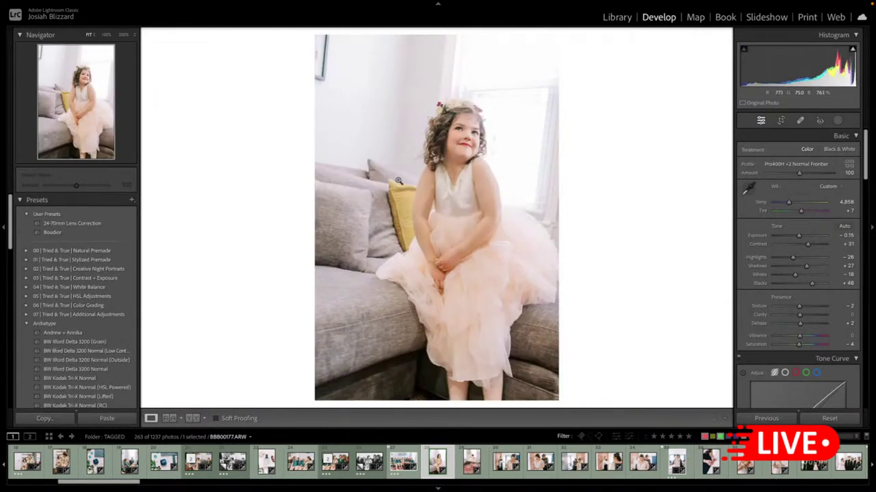
key(r)
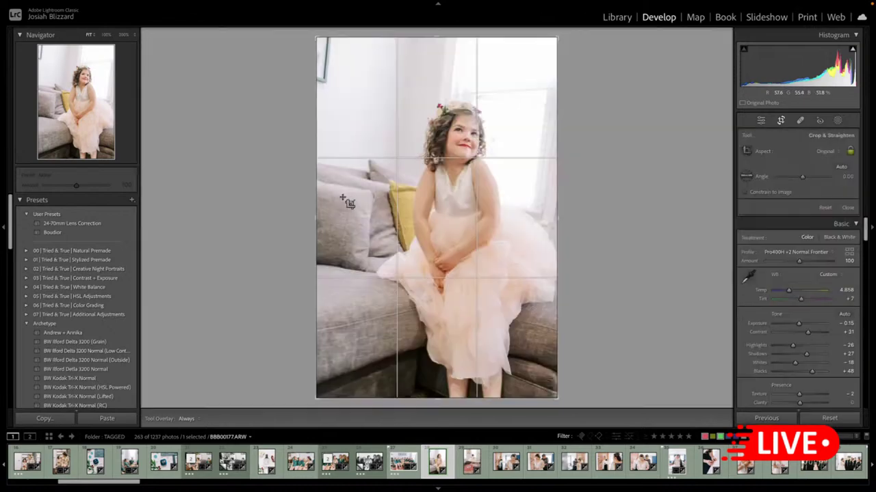
drag(316, 197, 329, 197)
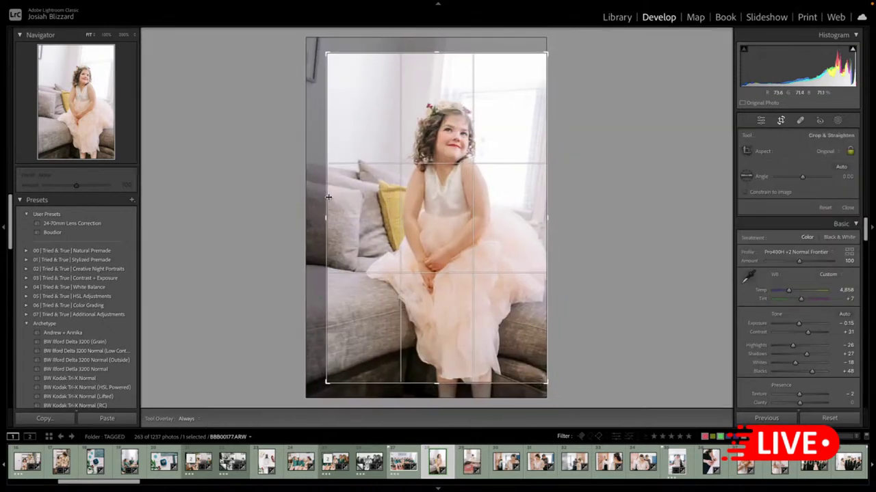
drag(404, 188, 404, 173)
key(Return)
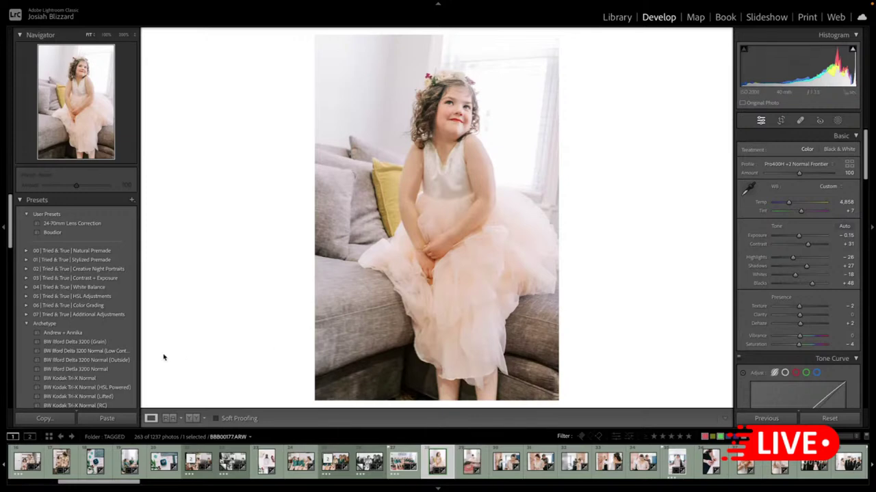
- Create a virtual copy of the seated flower girl photo and apply the BW Ilford Delta 3200 (Grain) preset to it
mouse_move(125, 344)
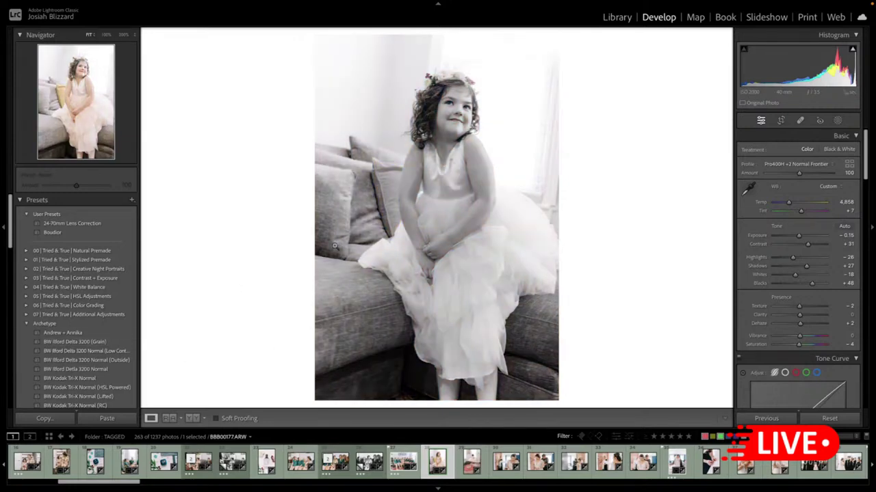
key(ctrl+apostrophe)
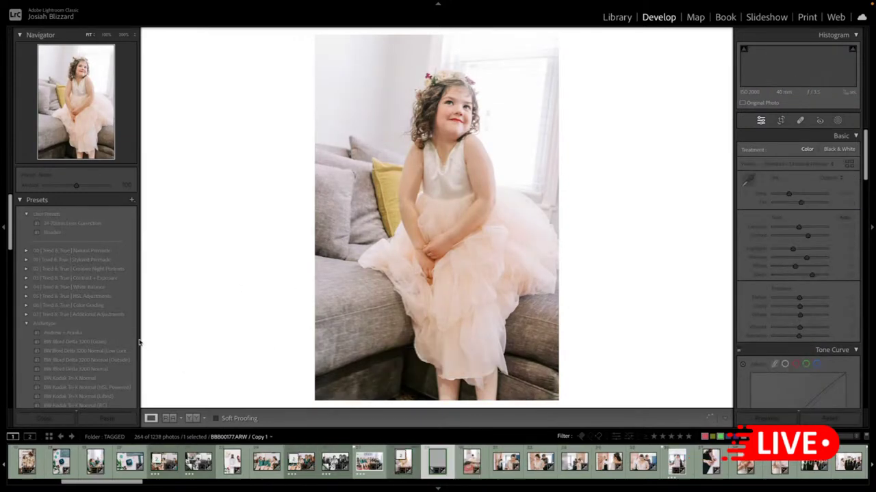
click(131, 342)
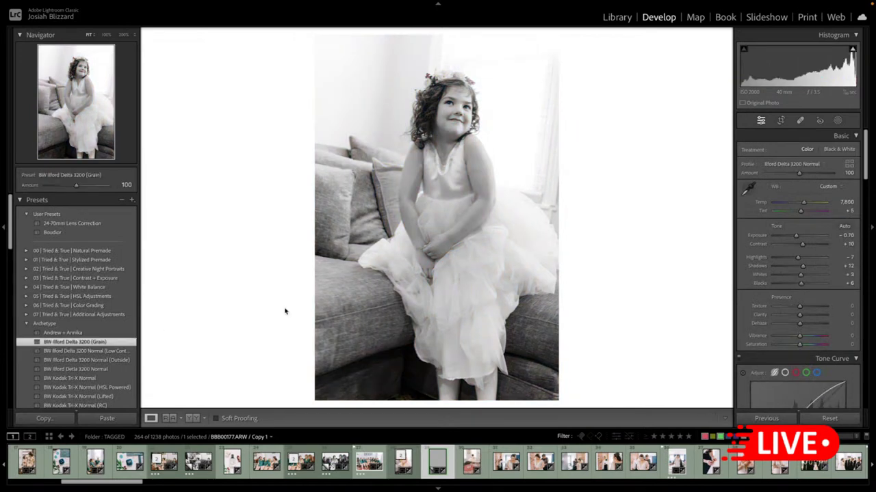
- Crop the twirling flower girl photo to remove the person at the edge of the frame, and reposition the crop
key(Right)
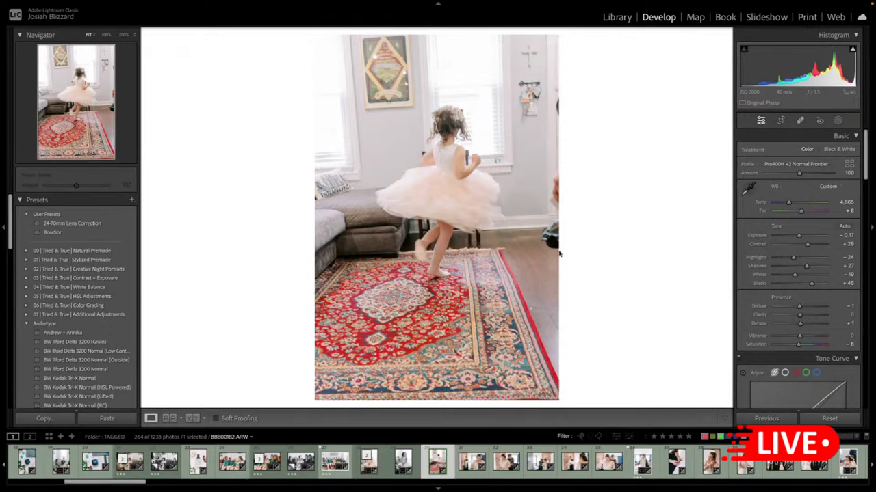
key(r)
drag(558, 226, 546, 226)
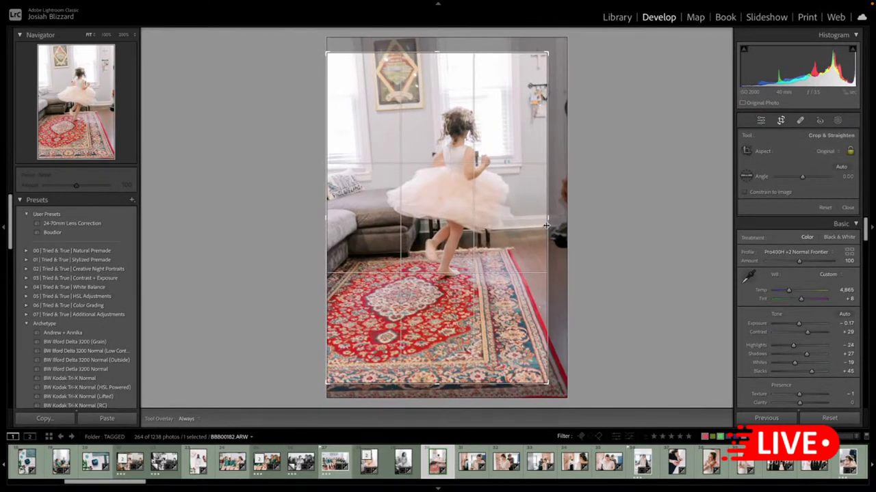
drag(481, 252, 477, 267)
key(Return)
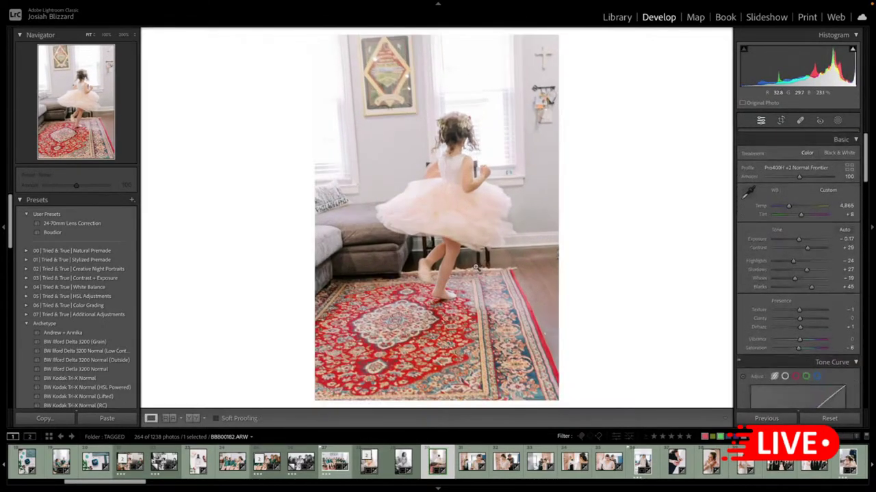
- Create a virtual copy of the twirling flower girl photo, apply BW Ilford Delta 3200 (Grain) and lower its exposure to about -1.3
key(super+')
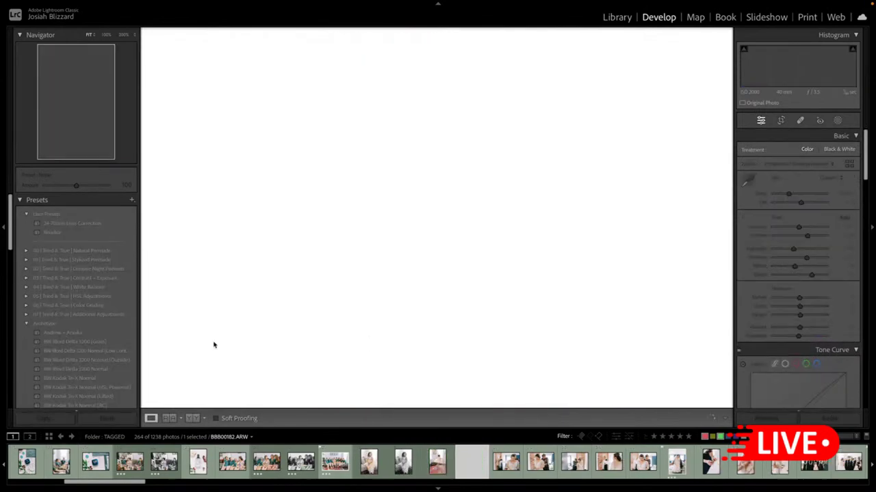
key(ctrl+apostrophe)
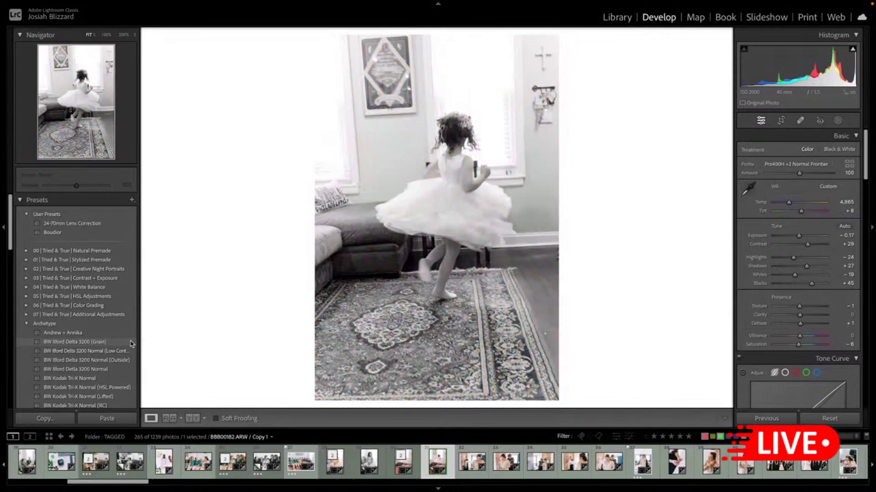
click(130, 344)
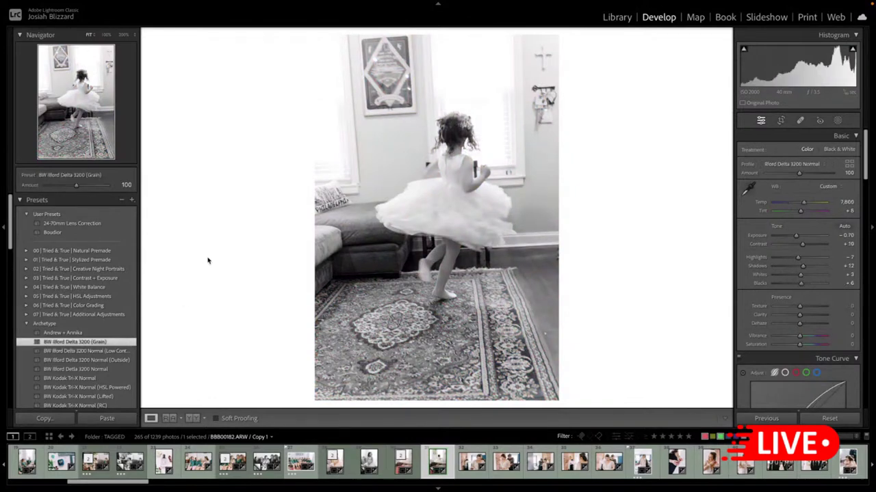
key(minus)
key(minus)
key(minus)
key(minus)
key(minus)
key(minus)
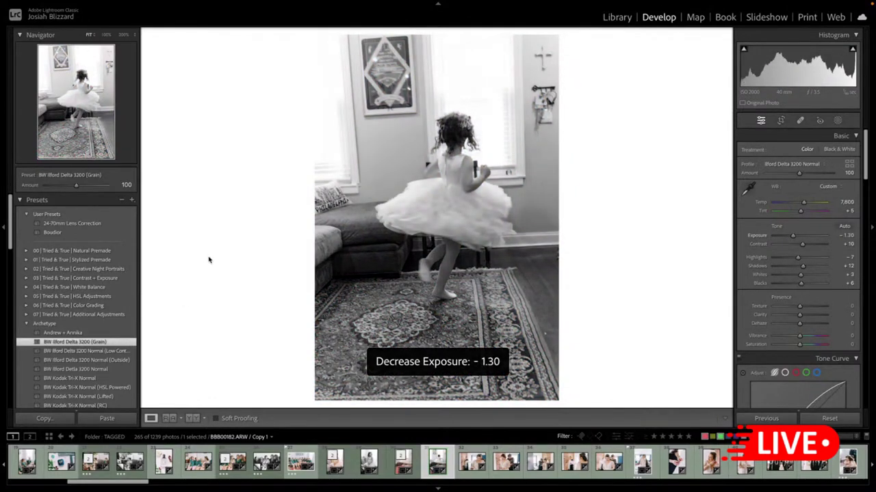
key(equal)
- Create a virtual copy of the horizontal photo of the bride being buttoned up, apply BW Ilford Delta 3200 Normal and lower its exposure slightly
key(Right)
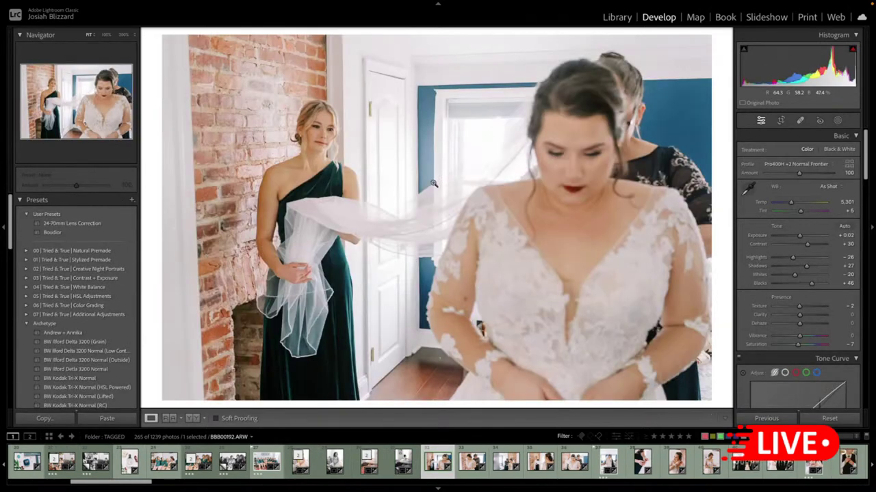
key(Right)
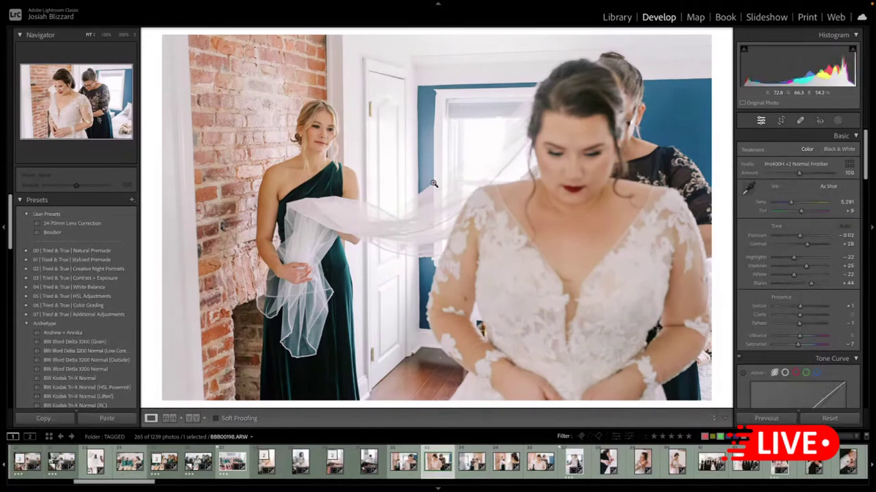
key(Right)
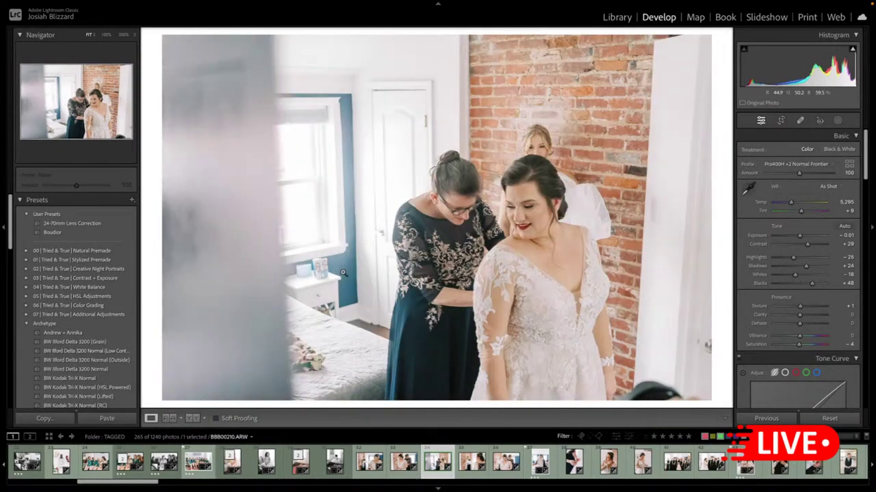
key(ctrl+apostrophe)
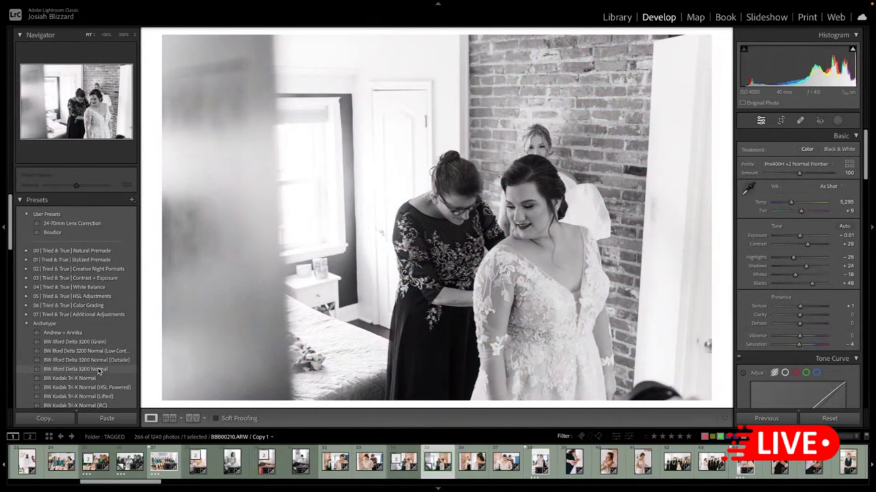
click(99, 370)
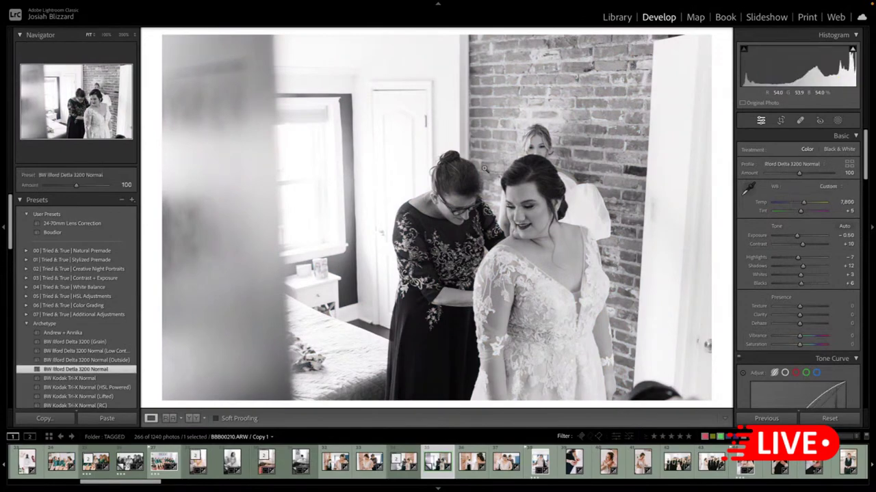
key(minus)
key(Right)
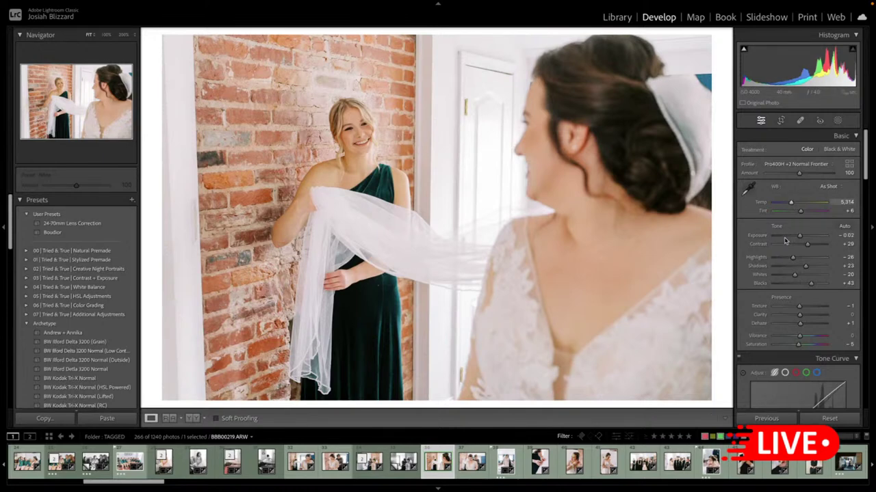
- Lower the sharpening amount to 32 on the photo of the bridesmaid holding the bride's veil
scroll(757, 262, down, 5)
scroll(757, 262, down, 10)
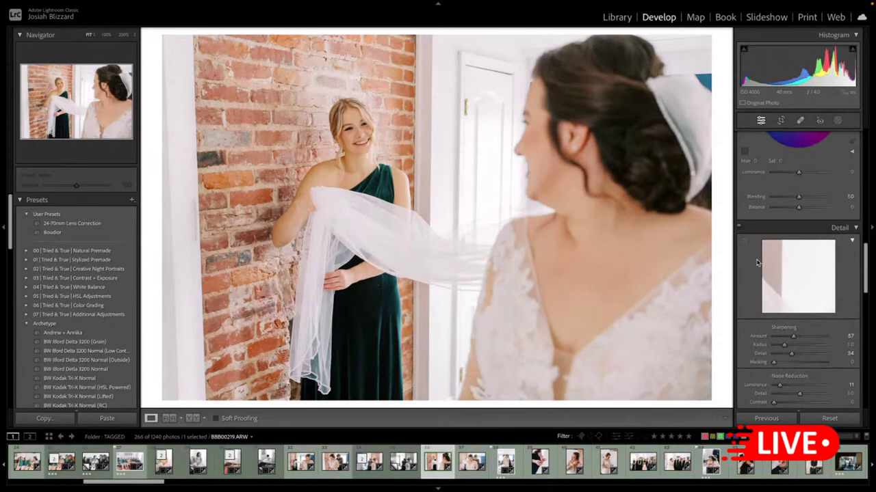
scroll(757, 262, down, 1)
drag(793, 301, 784, 302)
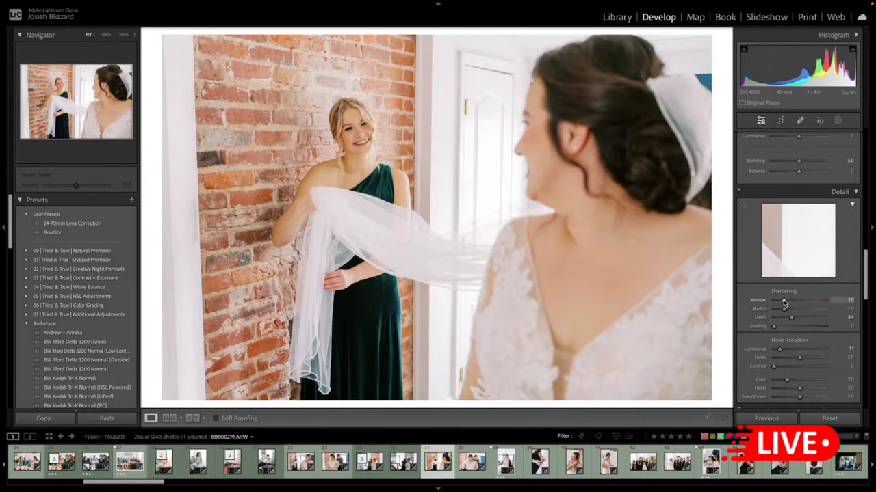
- Synchronize only the Sharpening and Color Noise Reduction settings from this photo to all photos in the gallery, and deselect them
key(ctrl+a)
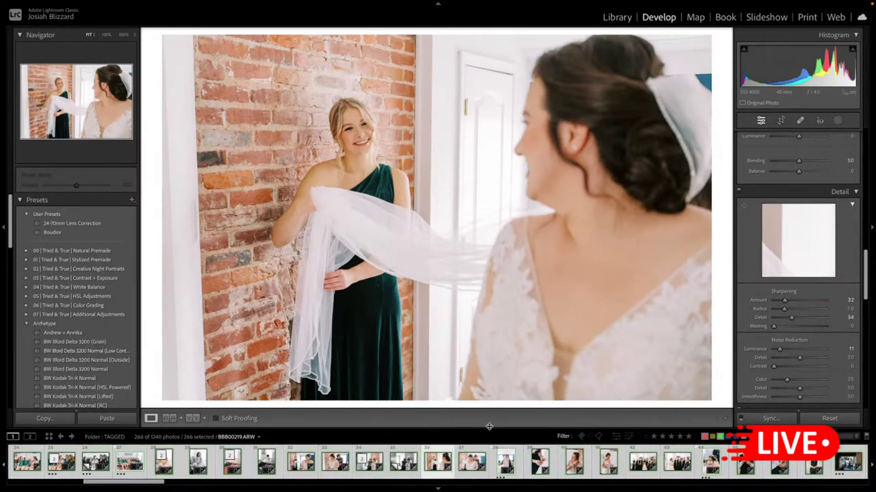
key(ctrl+shift+s)
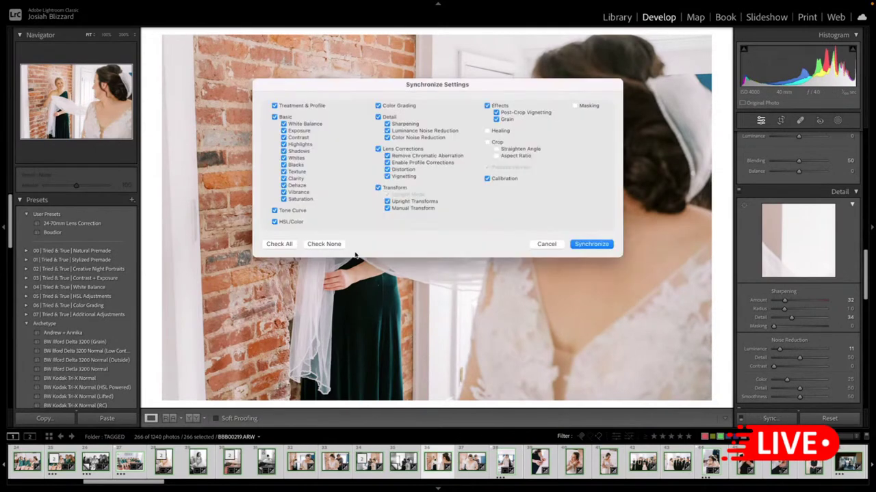
click(335, 246)
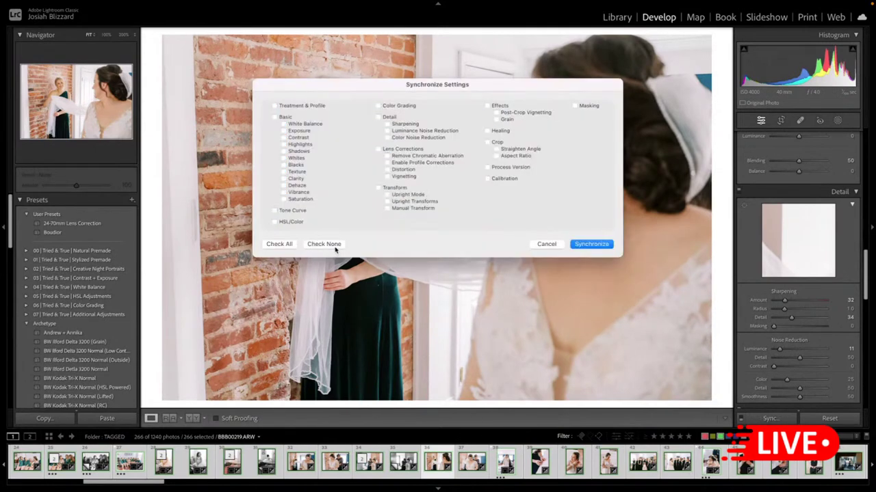
click(387, 118)
click(591, 244)
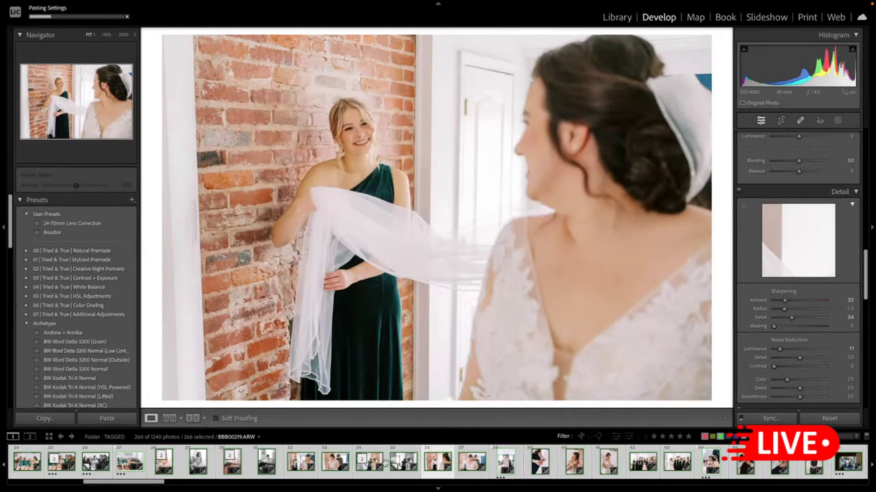
key(super+d)
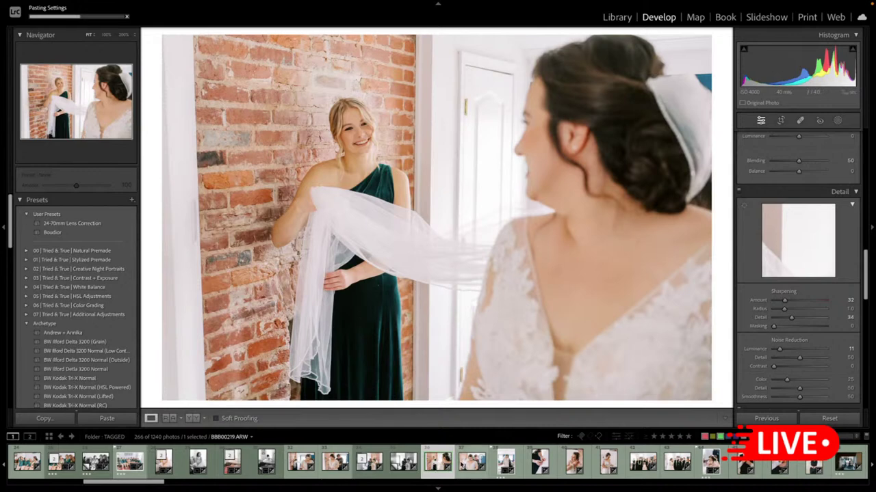
- Copy all develop settings of the veil photo except Masking, Healing and Crop
click(472, 462)
key(Left)
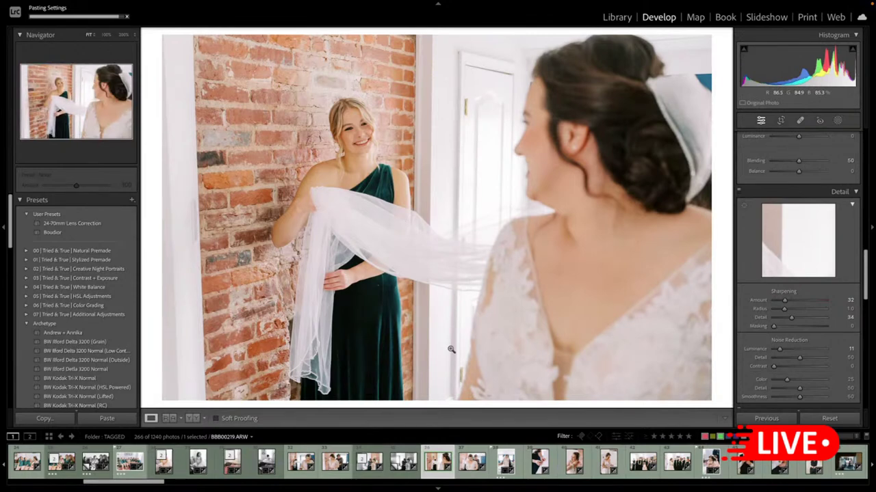
key(shift+super+c)
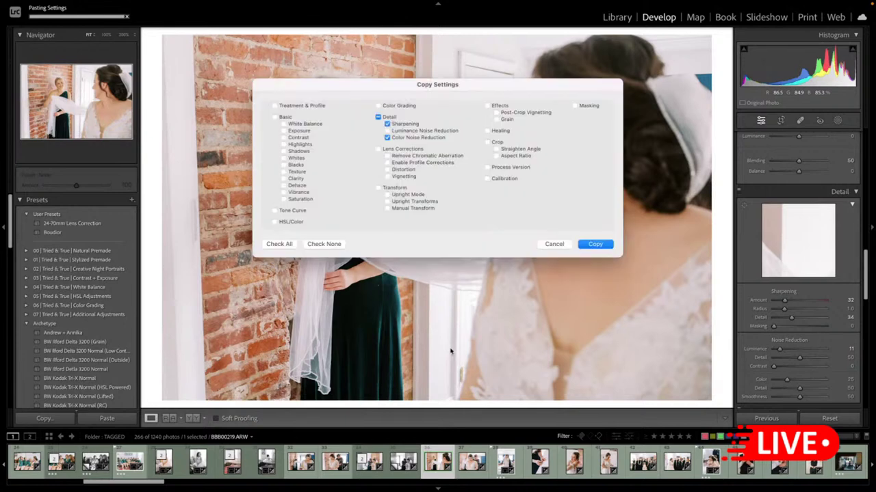
click(289, 245)
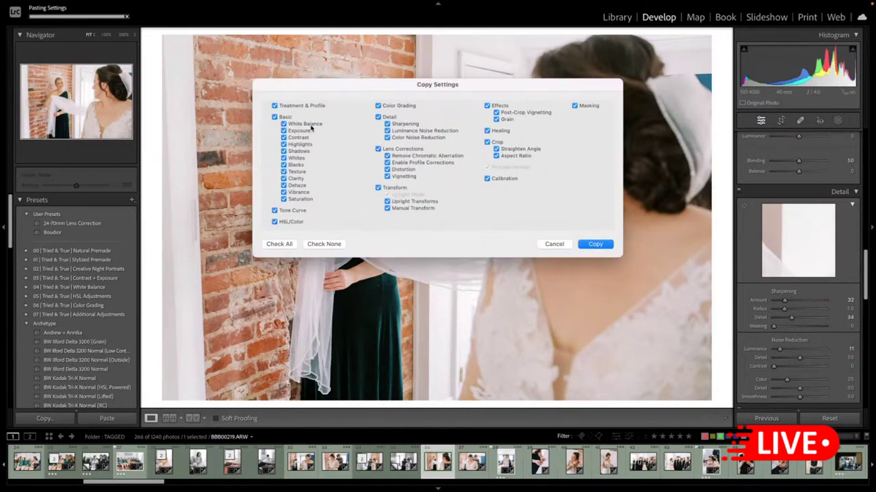
click(487, 142)
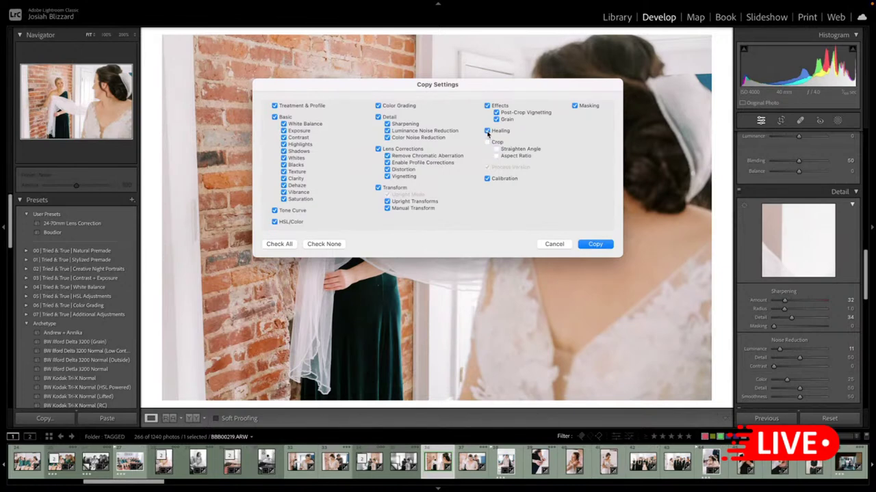
click(487, 131)
click(598, 247)
click(591, 245)
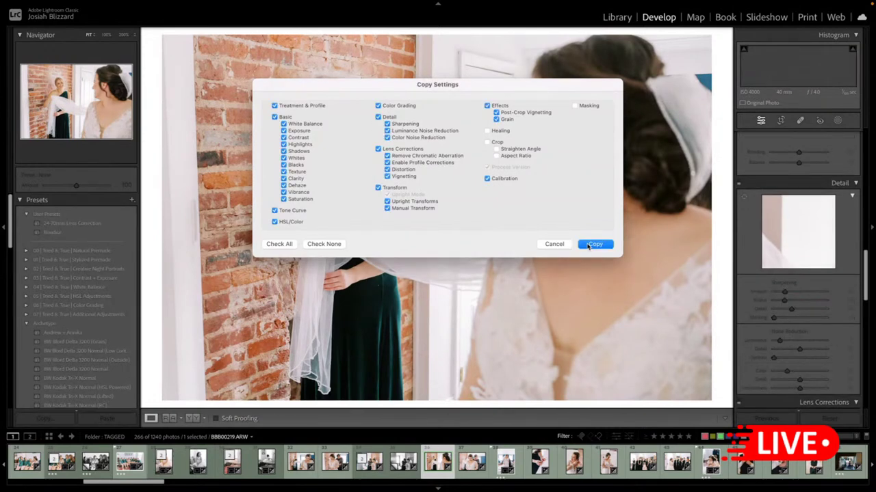
click(588, 246)
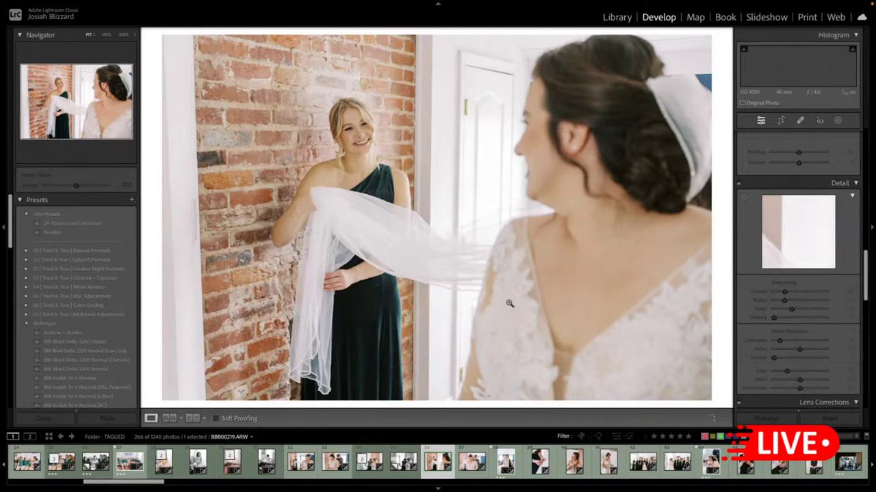
- Raise the exposure of the photo of the bride putting on her earring to +0.42
key(Right)
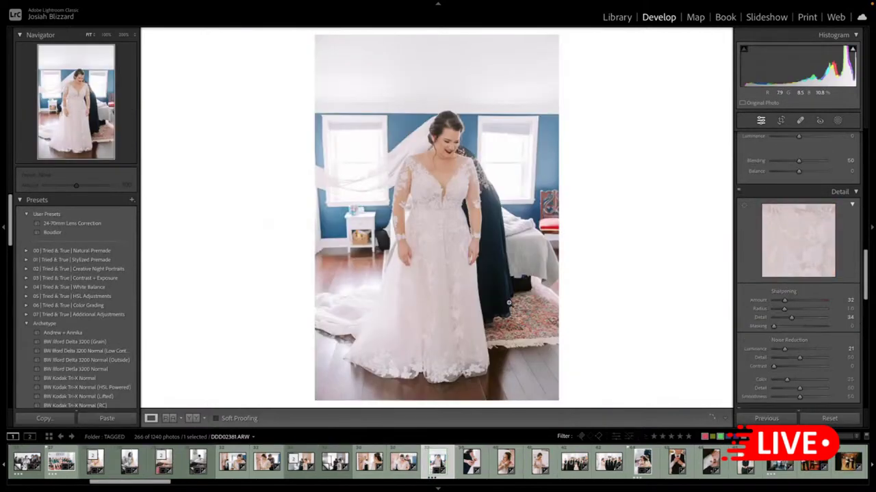
key(Right)
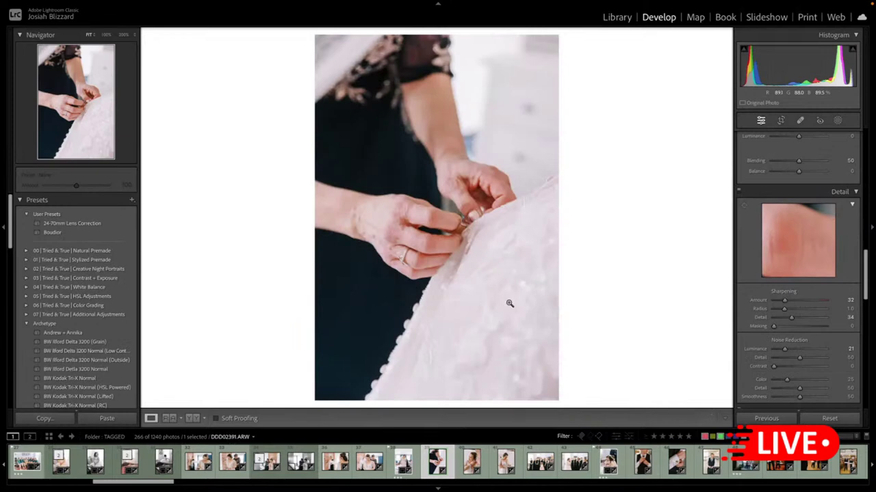
key(Right)
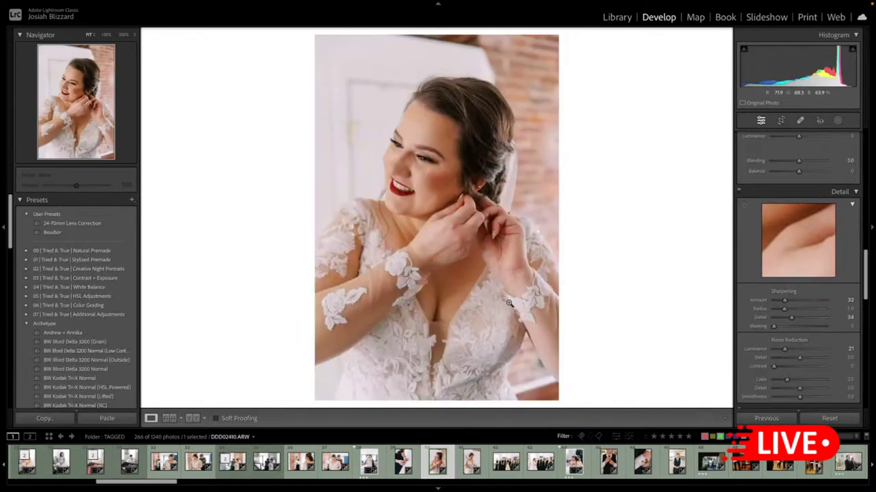
key(equal)
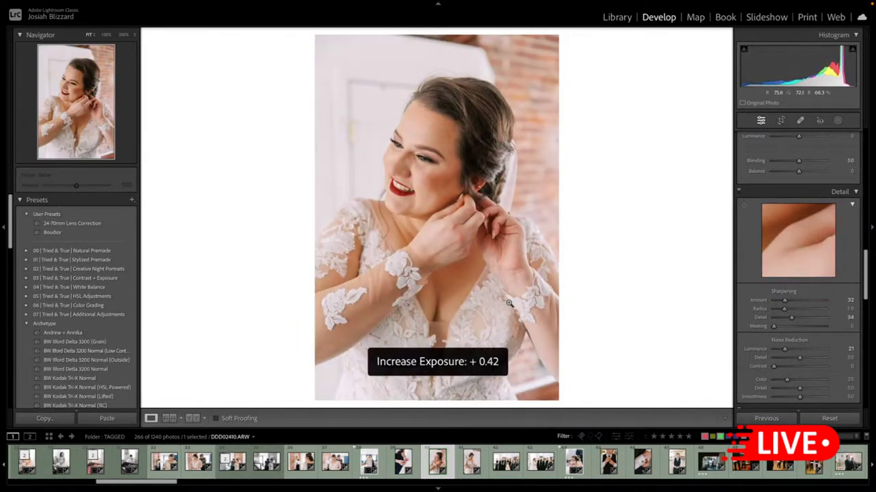
key(minus)
key(equal)
key(Right)
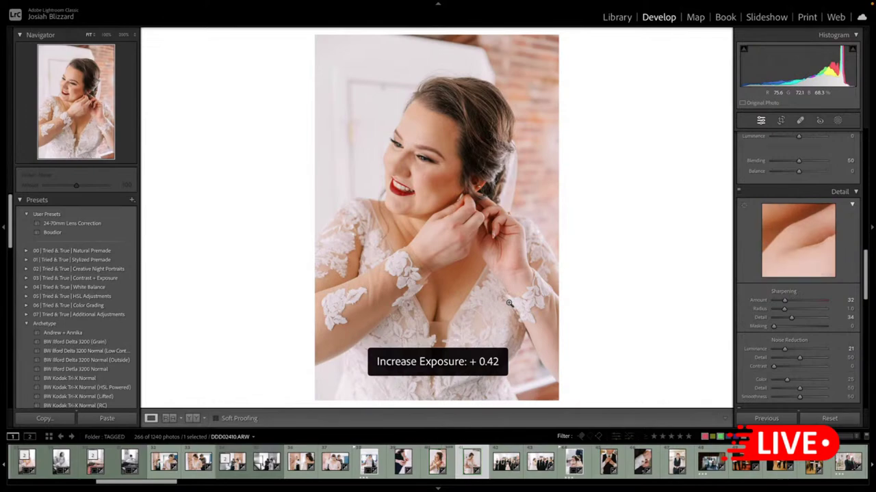
key(Left)
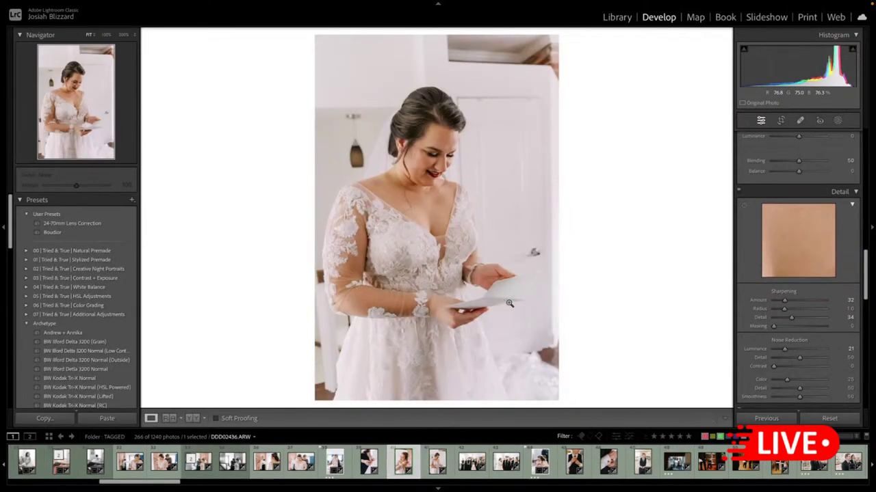
key(ctrl+apostrophe)
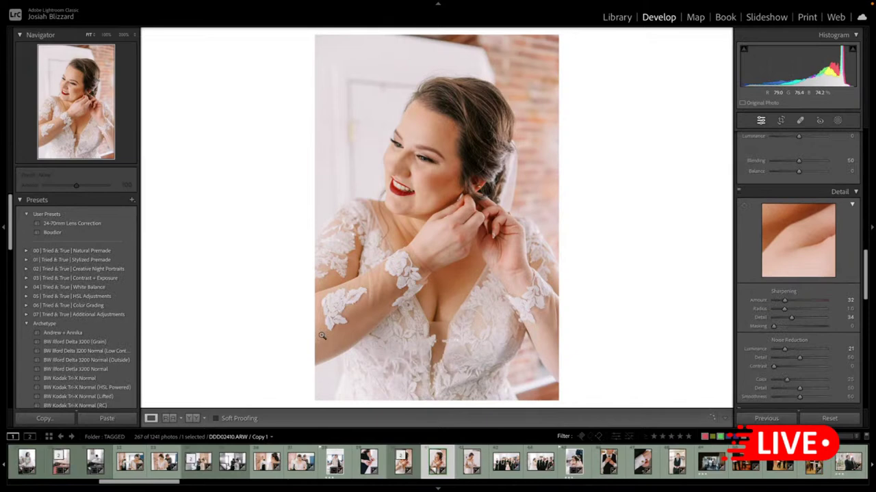
mouse_move(121, 343)
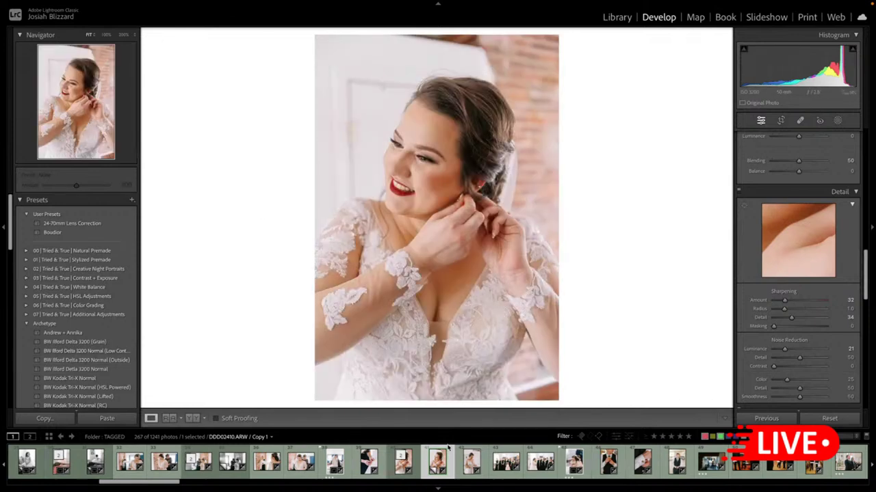
key(Delete)
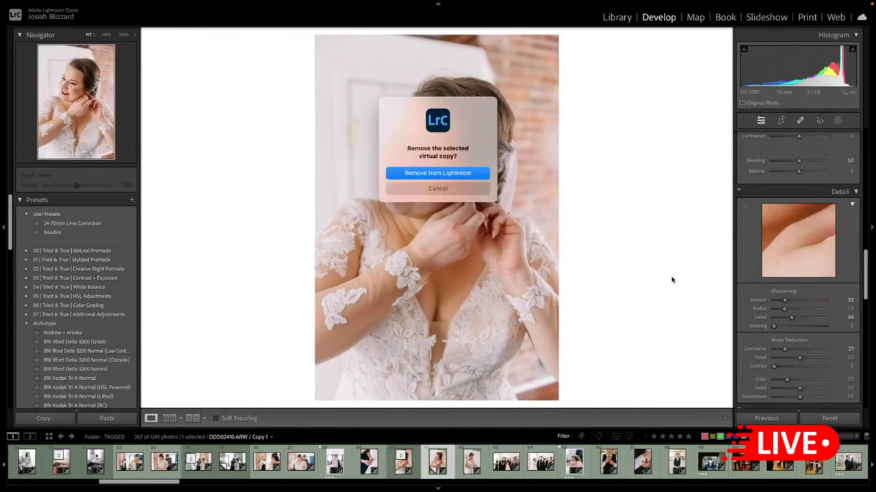
key(Return)
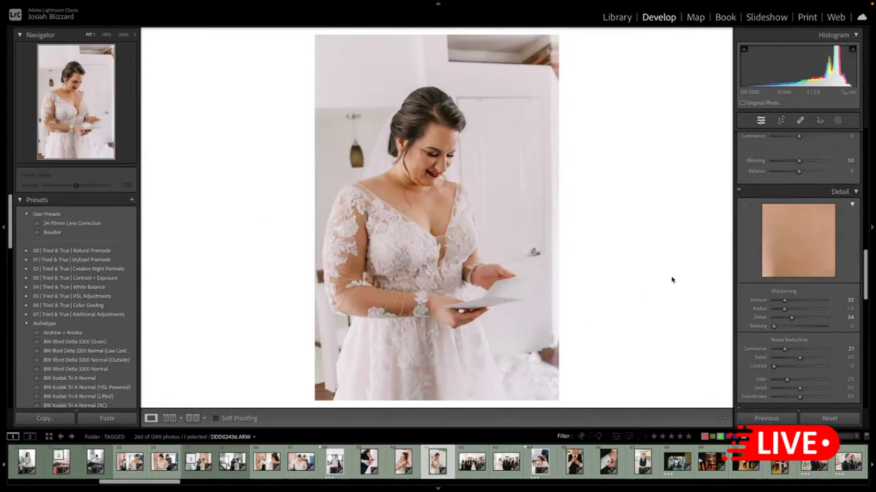
- Crop the photo of the bride reading a letter slightly tighter and straighten it with an angle of about 1.08
key(r)
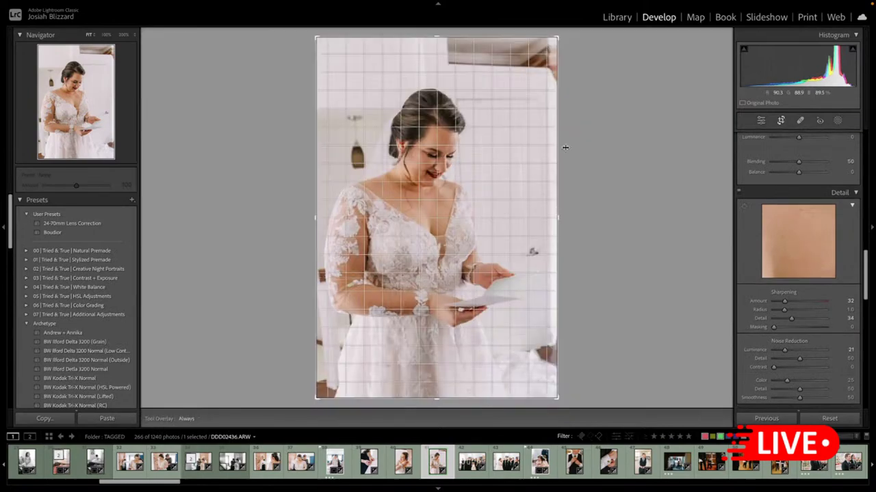
drag(431, 42, 430, 58)
drag(425, 160, 432, 162)
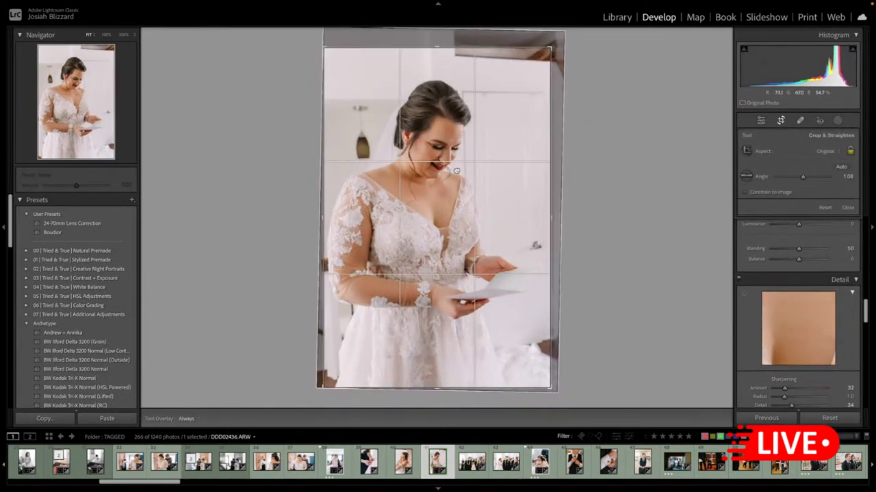
key(Return)
- Apply the BW Ilford Delta 3200 (Grain) preset to the group photo of the bridesmaids and flower girl reacting
key(Right)
key(Right)
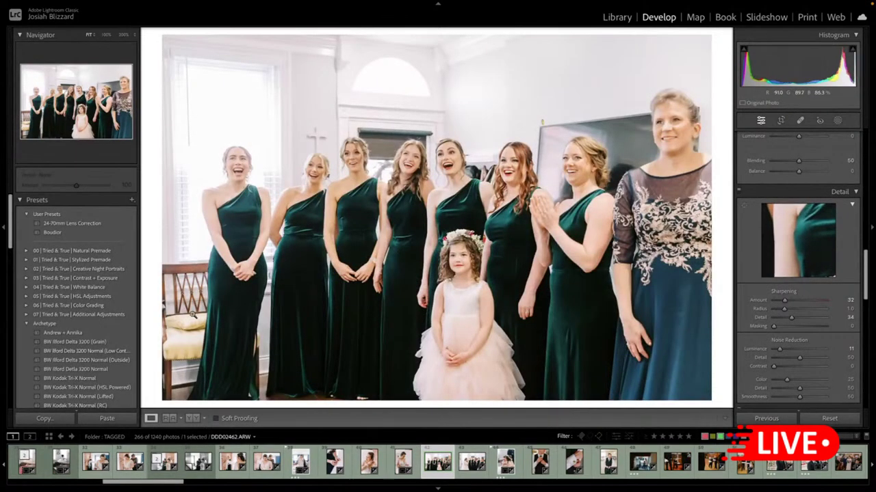
click(120, 344)
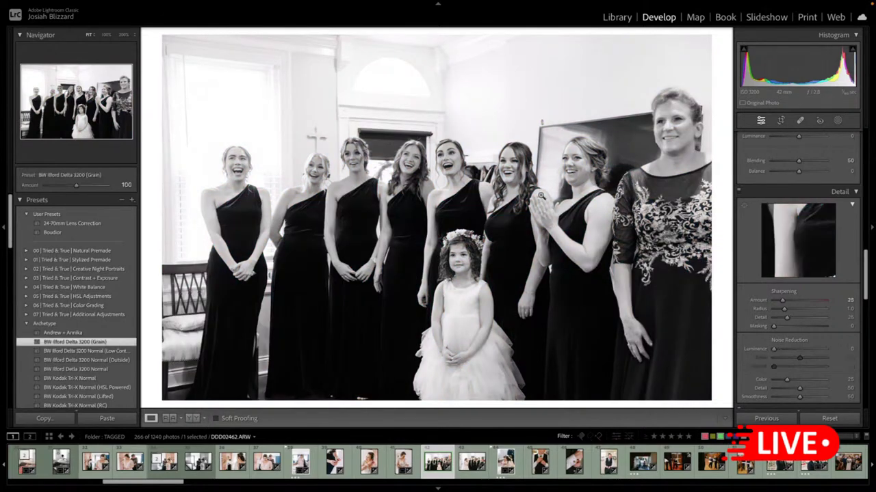
- Crop the photo of the bride facing her bridesmaids tighter, and create a virtual copy with the BW Ilford Delta 3200 (Grain) preset
key(Right)
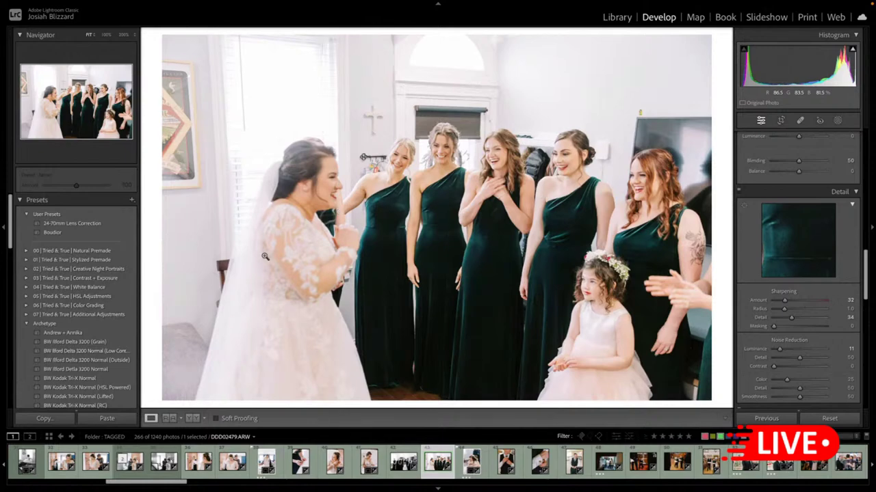
key(r)
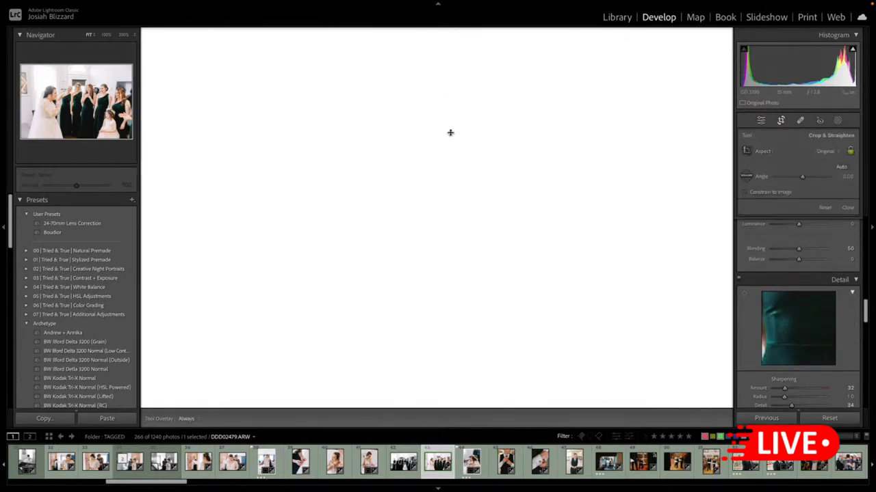
key(r)
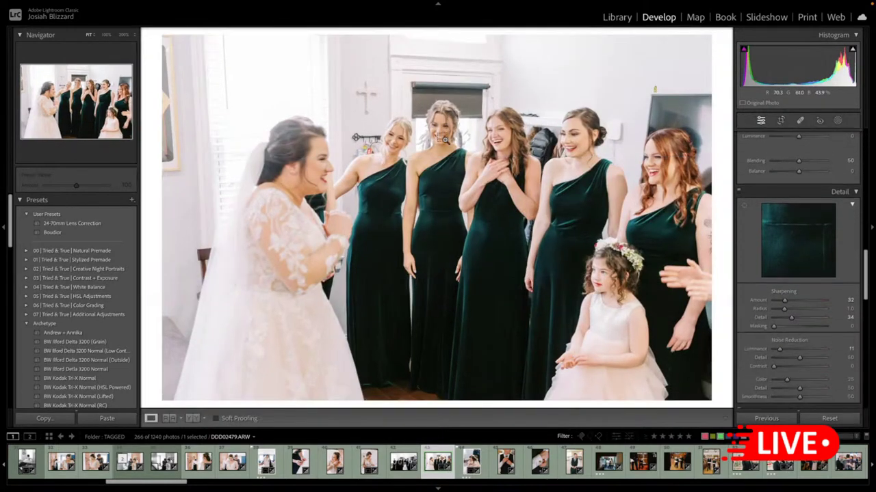
key(ctrl+apostrophe)
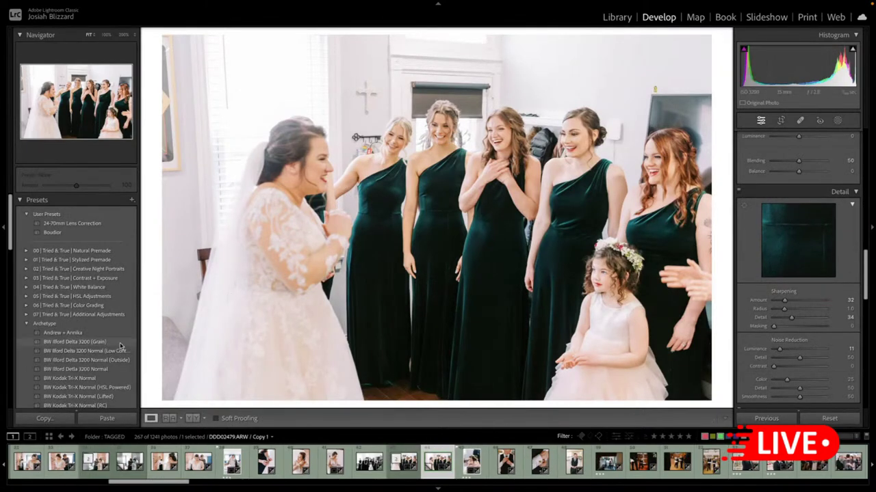
click(104, 341)
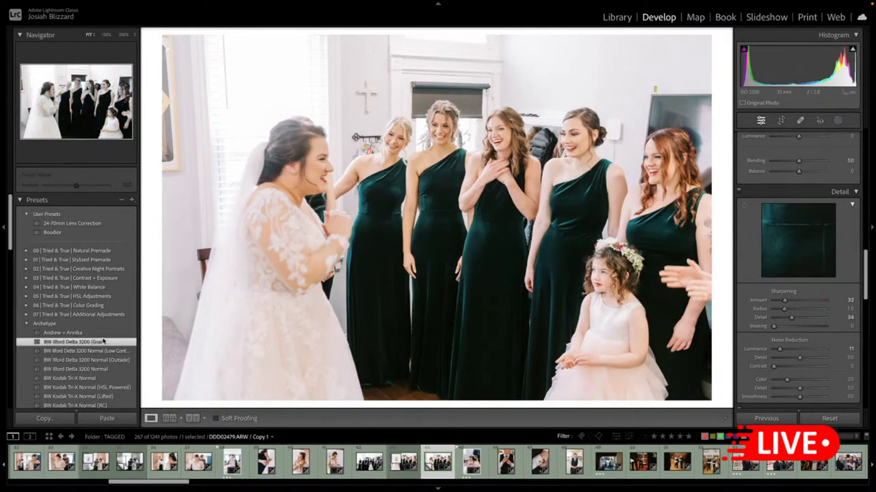
- Create a virtual copy of the photo of the bride hugging the flower girl and apply BW Ilford Delta 3200 (Grain) to it
key(Right)
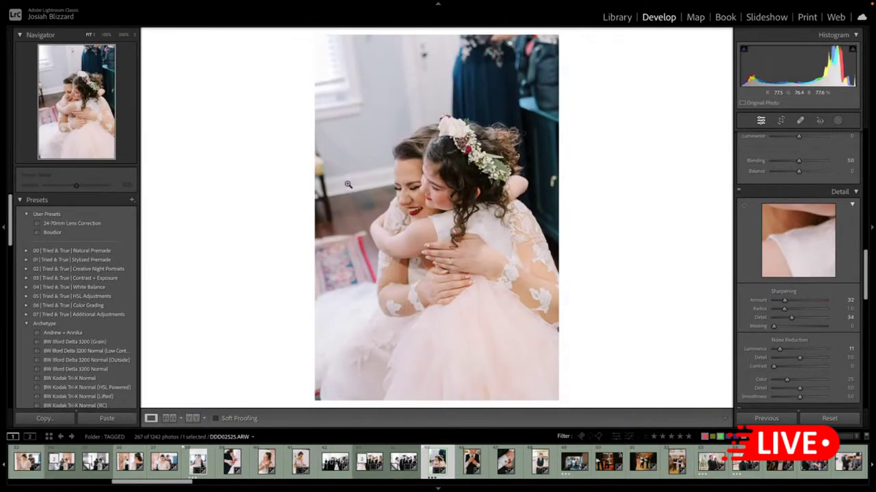
key(ctrl+apostrophe)
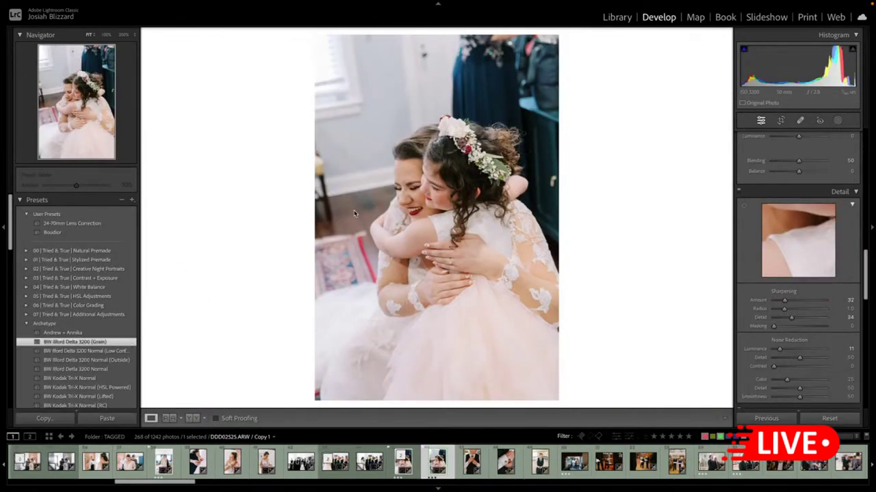
key(ctrl+alt+v)
key(Right)
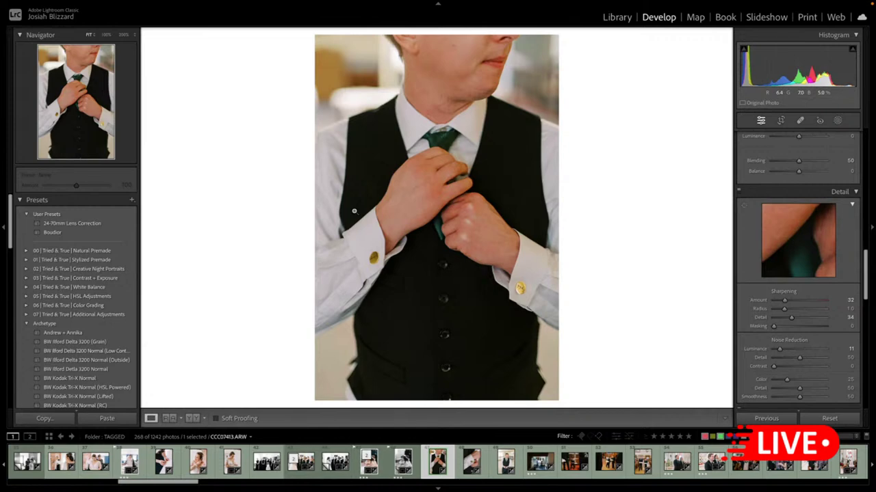
- On the photo of the groom adjusting his tie, set exposure to +1.09, highlights to +5 and whites to -13
key(equal)
key(equal)
key(equal)
key(equal)
key(equal)
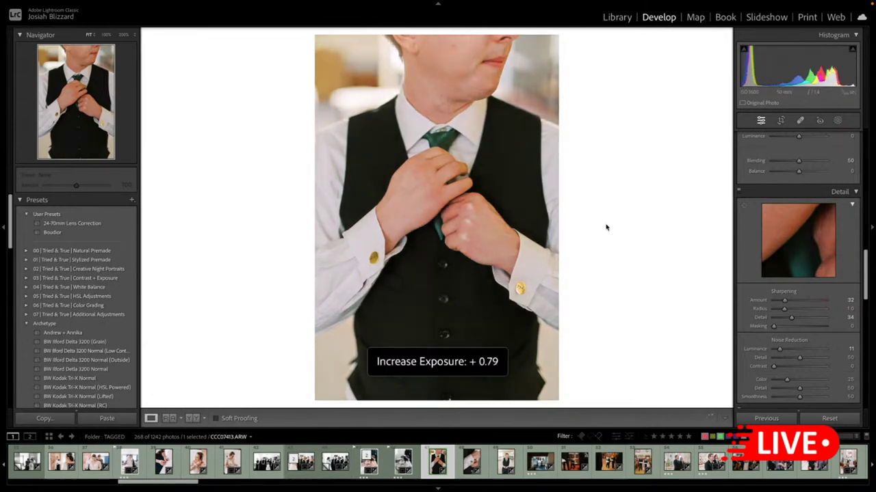
scroll(803, 272, up, 15)
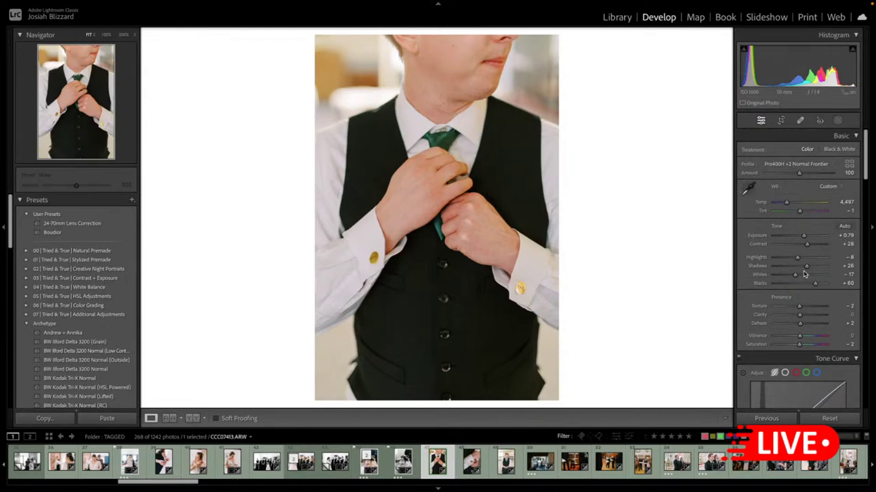
drag(797, 257, 801, 257)
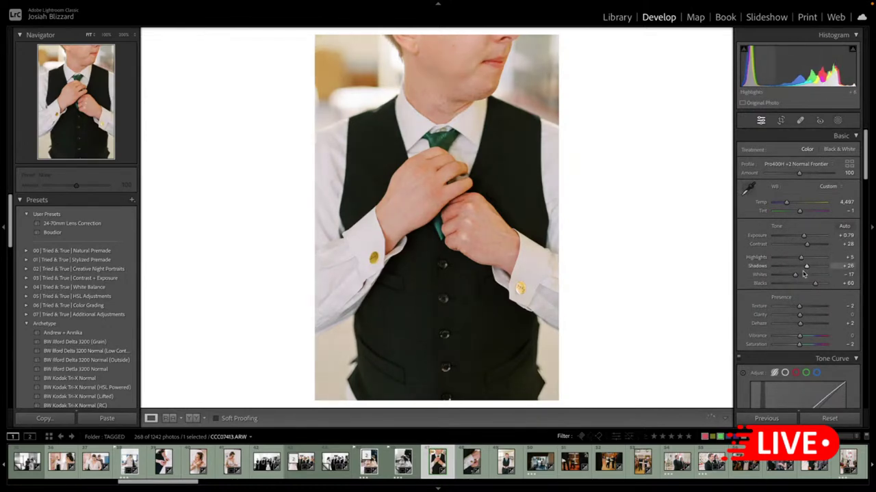
key(equal)
key(minus)
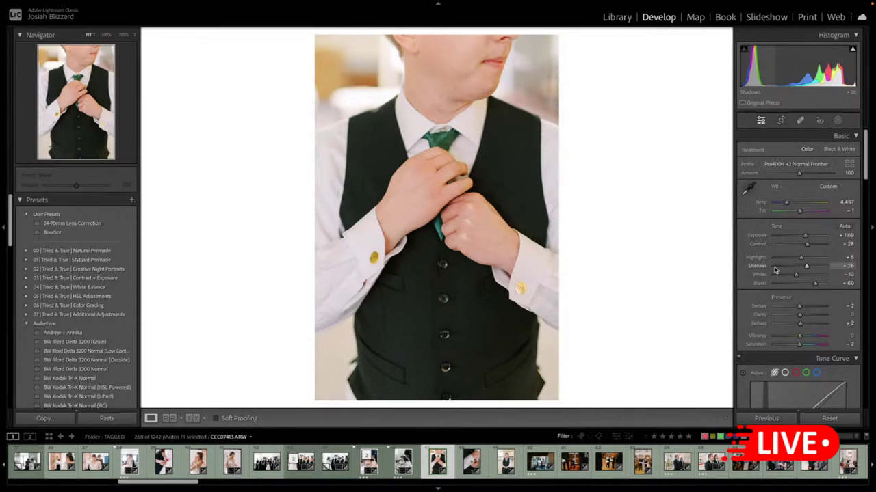
- Copy the tie photo's develop settings and paste them onto the cufflink close-up
key(ctrl+shift+c)
key(Return)
key(Right)
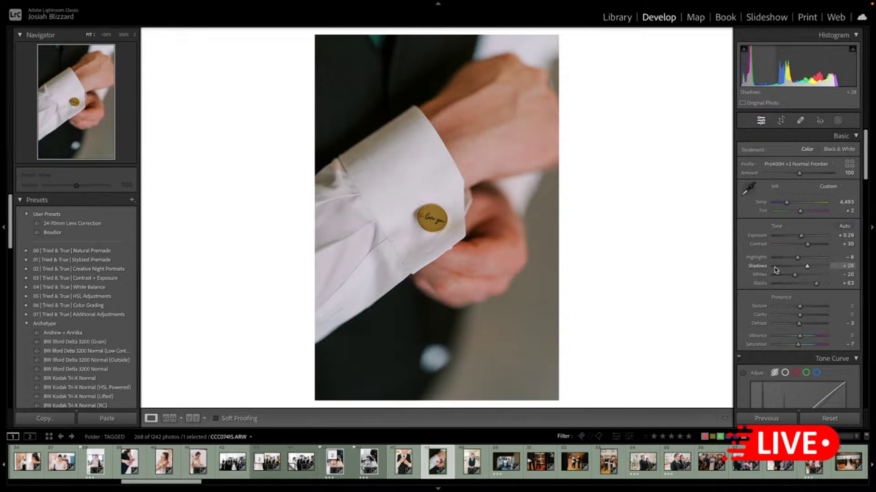
key(ctrl+shift+v)
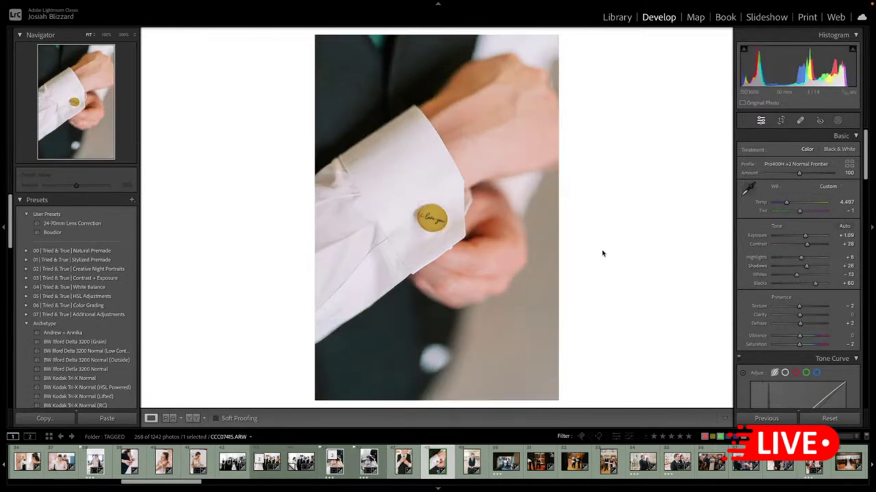
- Crop the cufflink close-up tighter, keeping the original aspect ratio
key(r)
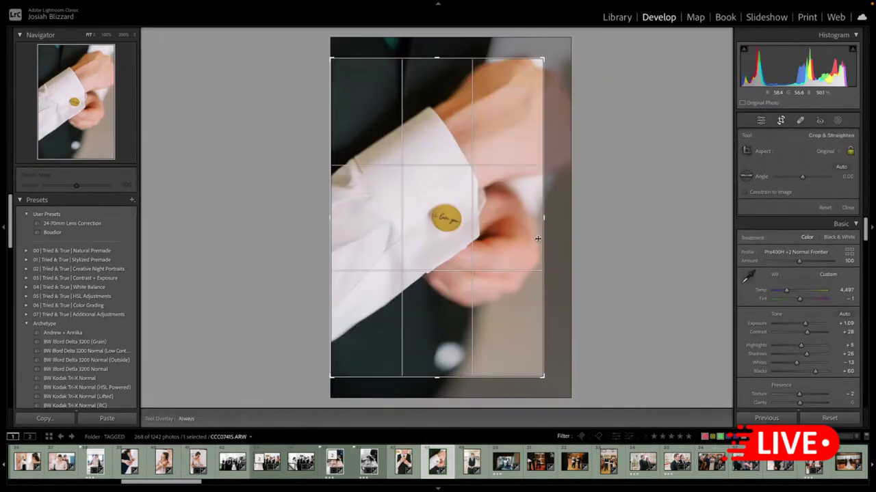
drag(452, 249, 451, 250)
key(Return)
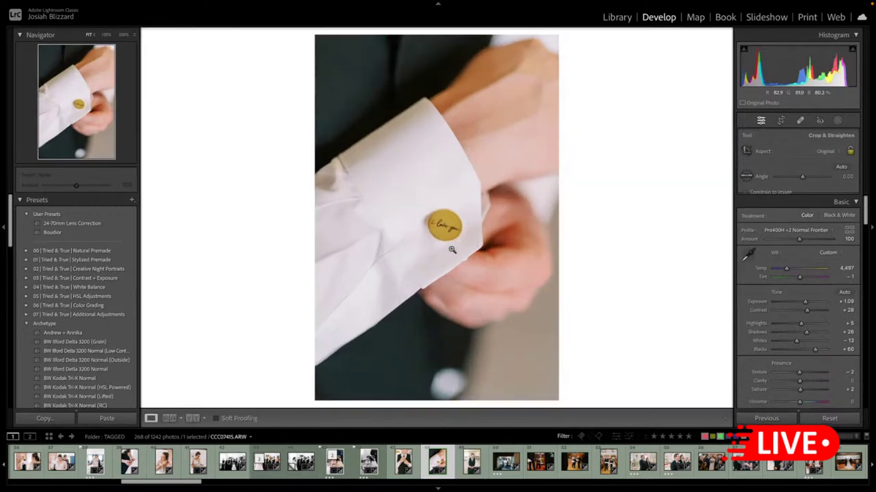
- Create a virtual copy of the photo of the laughing groom in his vest and apply BW Ilford Delta 3200 (Grain) to it
key(Right)
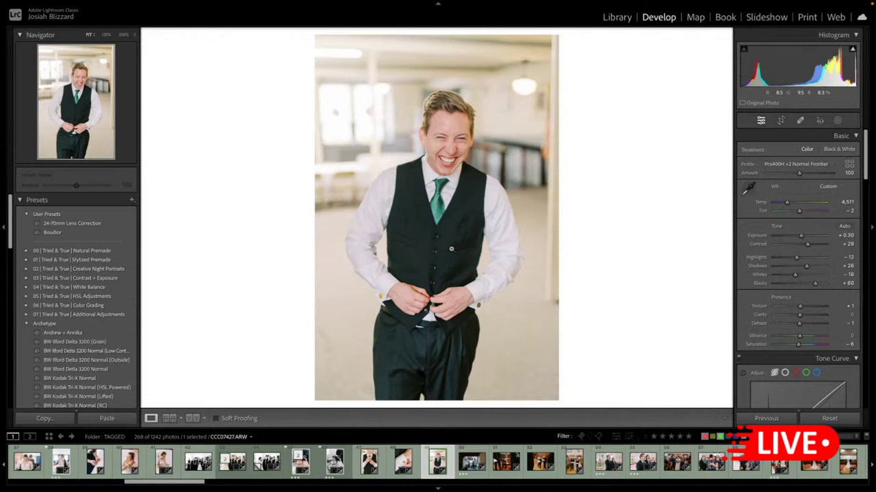
key(minus)
key(ctrl+apostrophe)
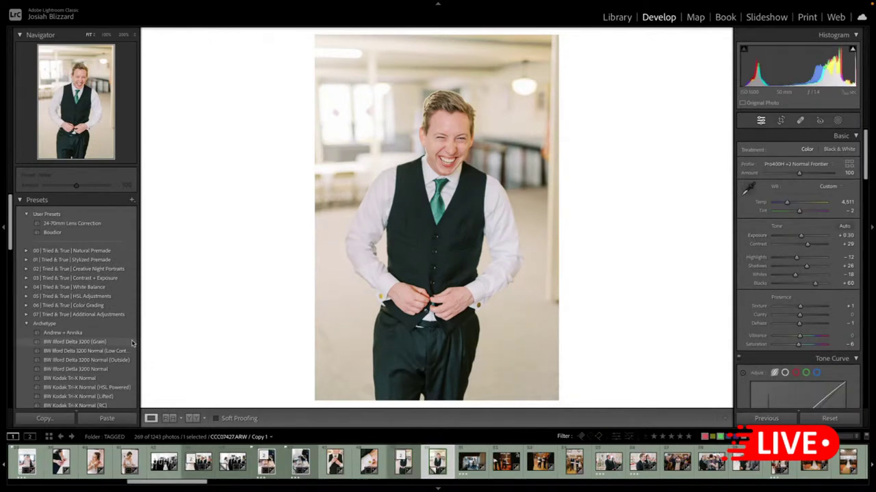
click(124, 344)
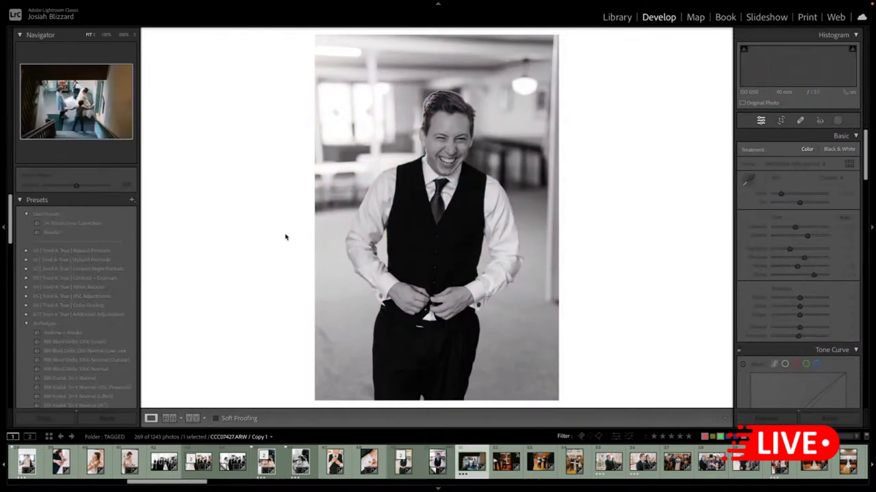
- Apply the BW Ilford Delta 3200 (Grain) preset to the staircase photo of the bride and set its exposure to -1.20
key(Right)
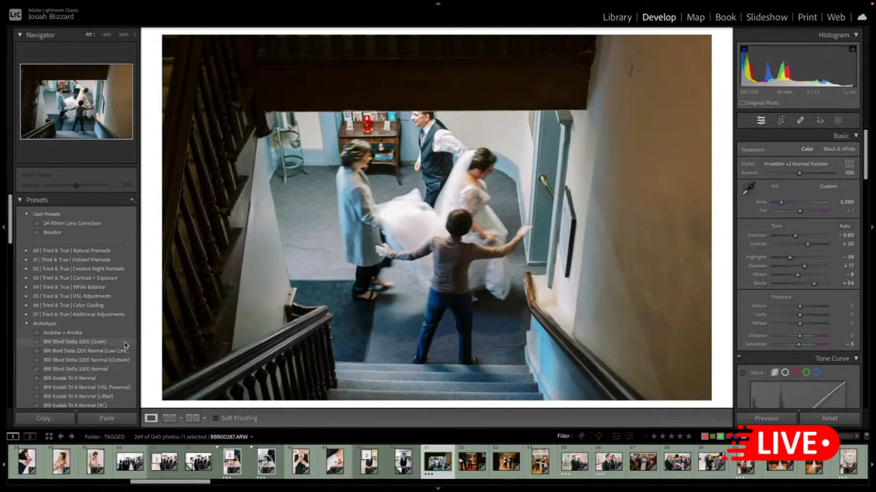
click(125, 342)
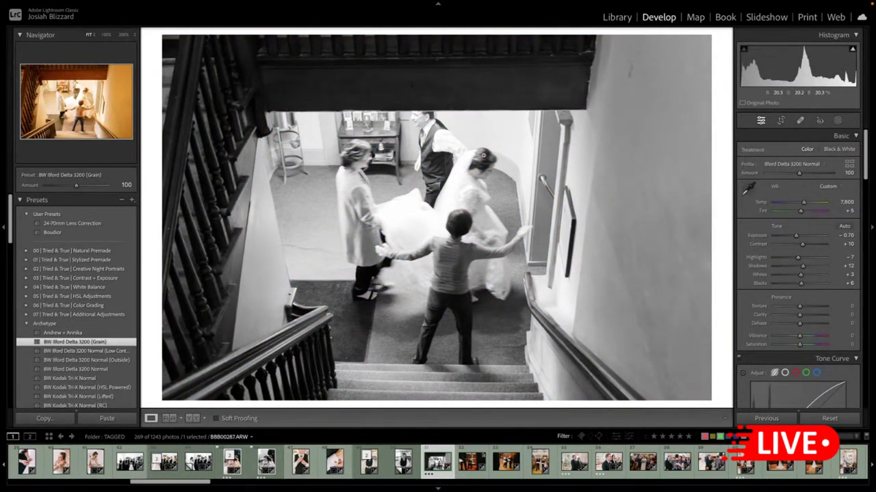
key(minus)
key(minus)
key(minus)
key(minus)
key(minus)
key(minus)
key(equal)
key(equal)
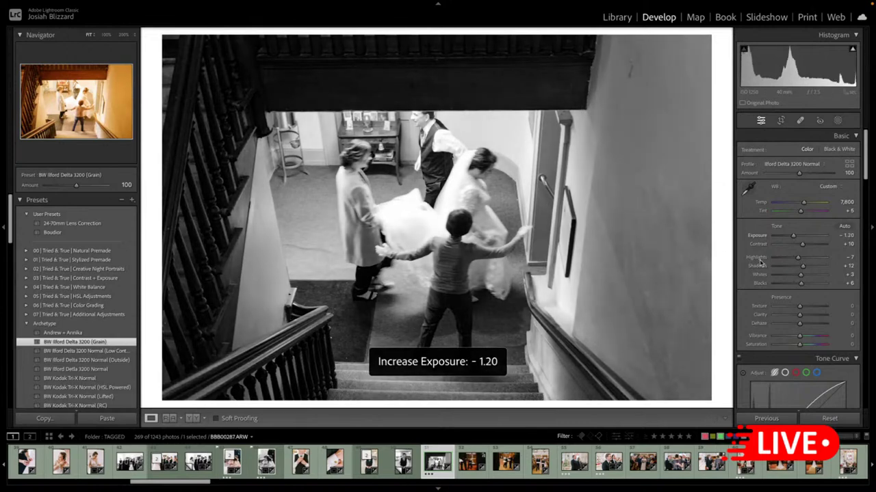
- Set the staircase photo's exposure to -1.40, highlights to -77, shadows to +7, whites to -25 and blacks to +28
key(minus)
drag(784, 260, 793, 276)
key(minus)
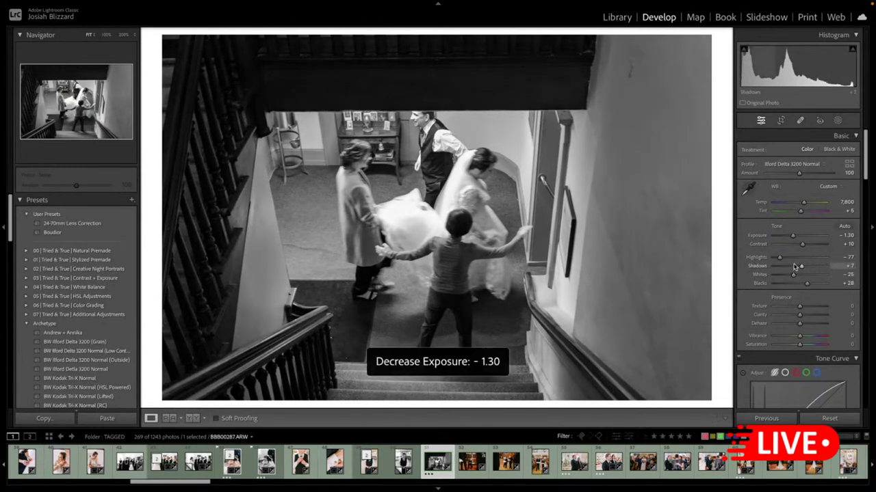
key(minus)
key(minus)
key(equal)
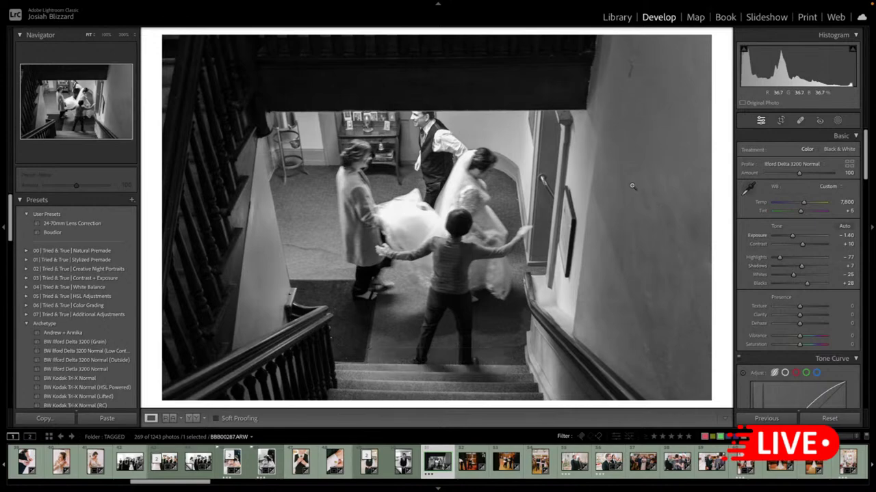
- Create a virtual copy of the photo of the boy on the pew with BW Ilford Delta 3200 (Grain) and exposure 0.00
key(Right)
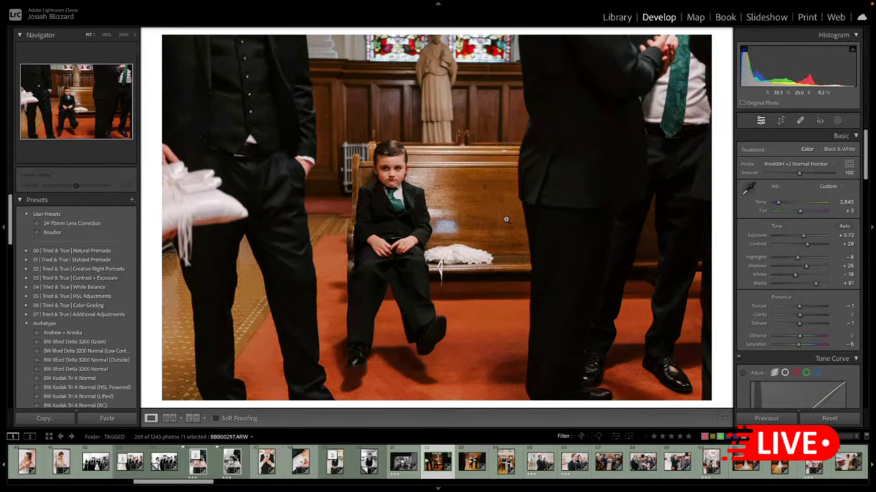
key(ctrl+apostrophe)
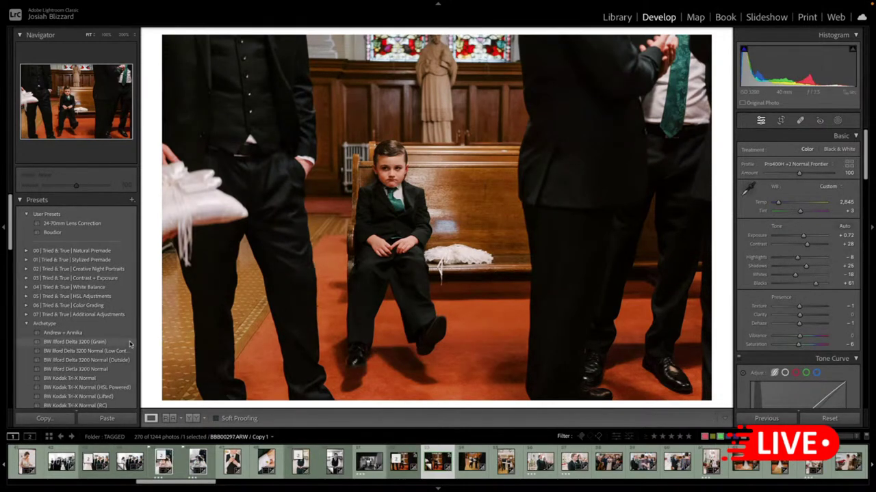
click(130, 342)
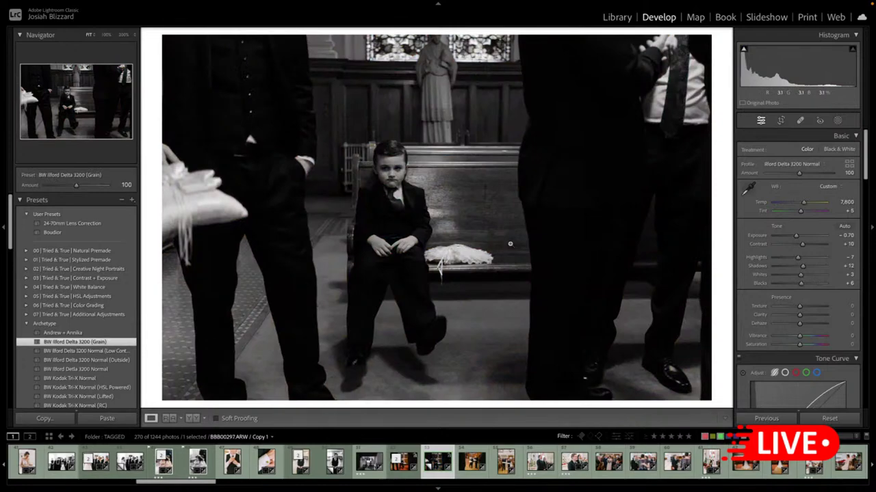
key(equal)
key(equal)
key(equal)
key(equal)
key(equal)
key(equal)
key(equal)
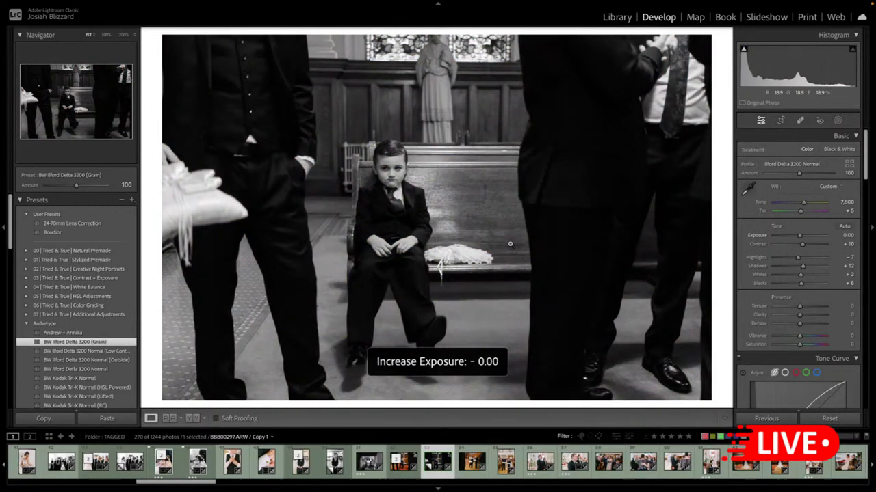
- Create a virtual copy of the photo of the two standing ring bearers, apply BW Ilford Delta 3200 (Grain) and slightly raise its exposure
key(Right)
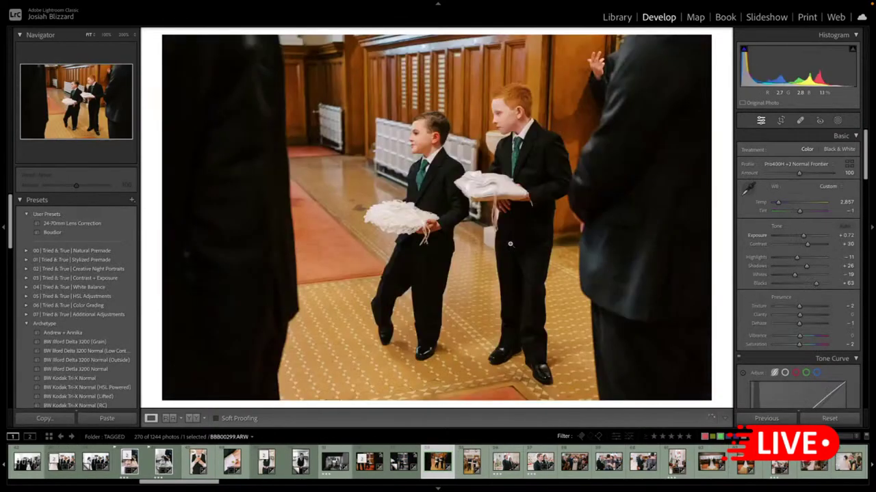
key(ctrl+apostrophe)
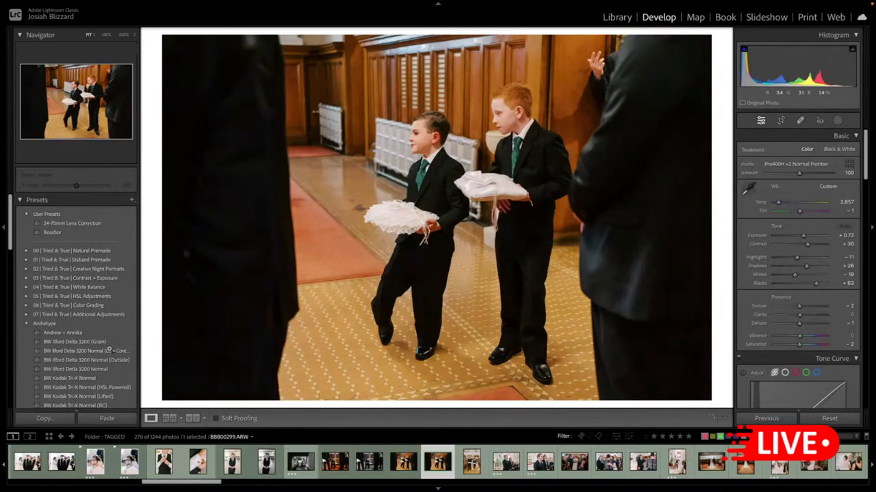
click(113, 342)
key(equal)
key(equal)
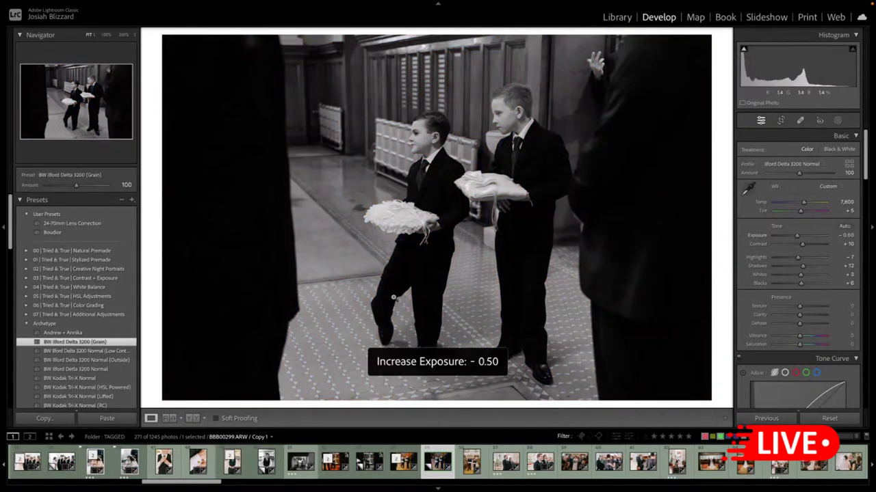
key(equal)
key(minus)
key(equal)
- Crop the photo of the ring bearers walking down the aisle tighter and straighten it with an angle of about -0.81
key(Right)
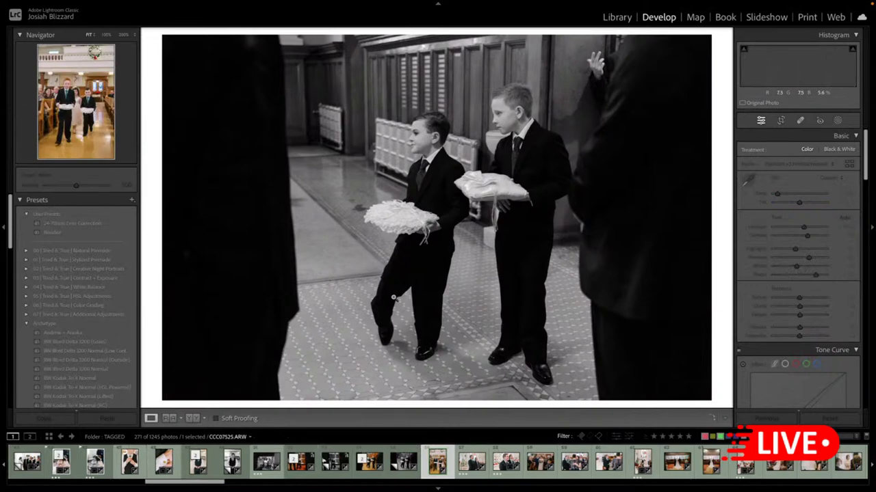
key(r)
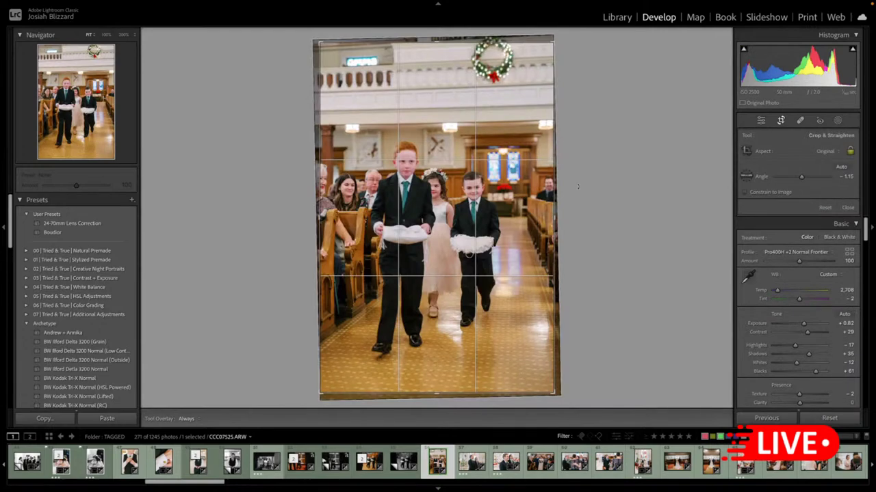
drag(578, 186, 578, 187)
drag(445, 42, 445, 86)
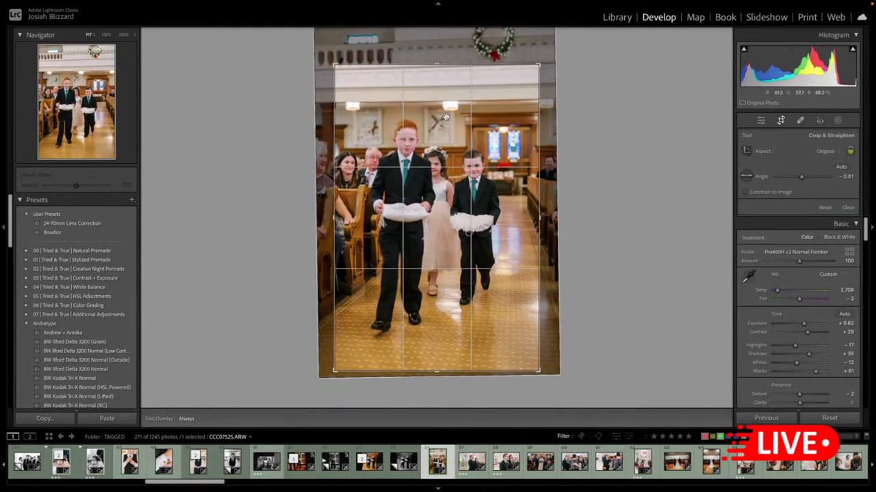
drag(444, 118, 445, 120)
key(Return)
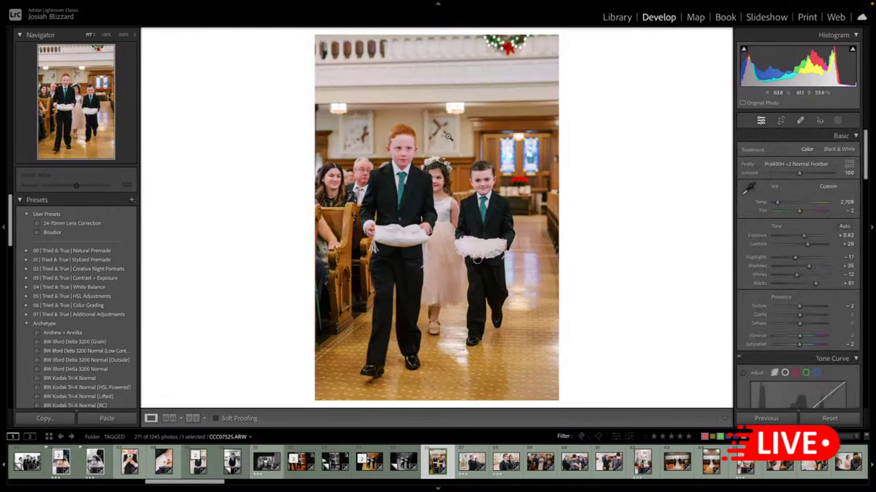
- Loosen the aisle photo's crop to include the full balcony wreath and adjust the straightening angle to about -0.60
key(r)
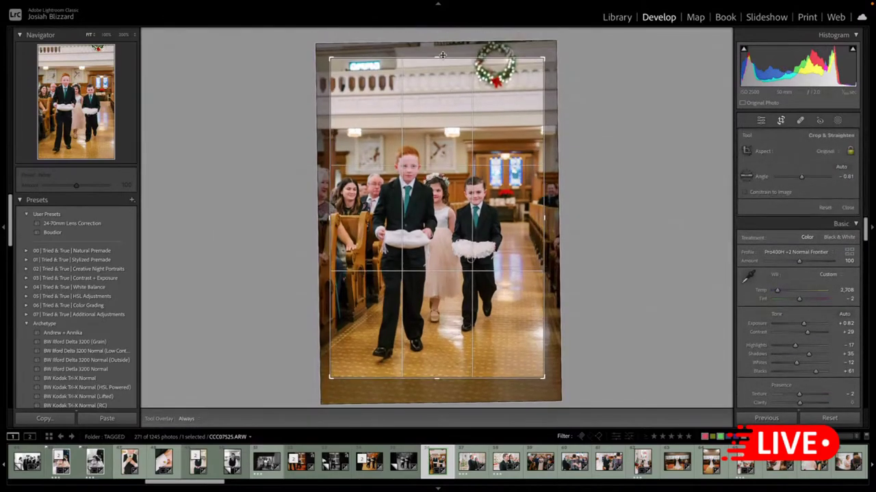
drag(443, 55, 442, 49)
key(Return)
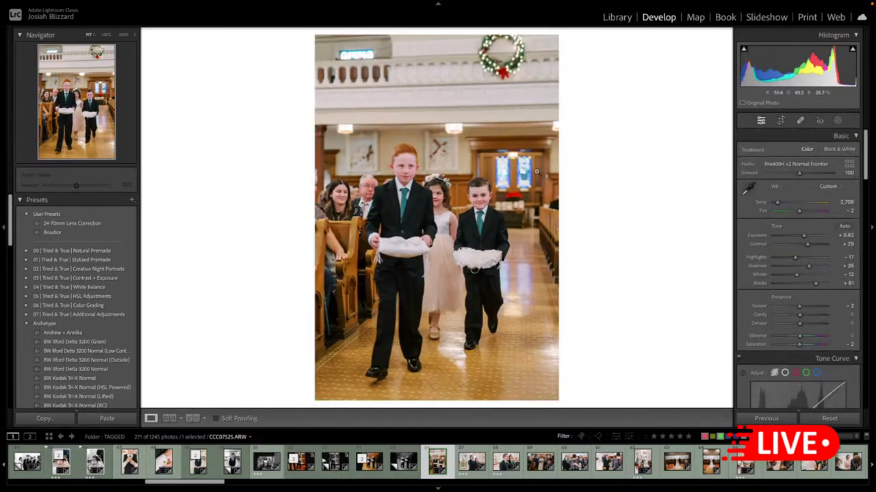
key(r)
drag(572, 179, 574, 189)
key(Return)
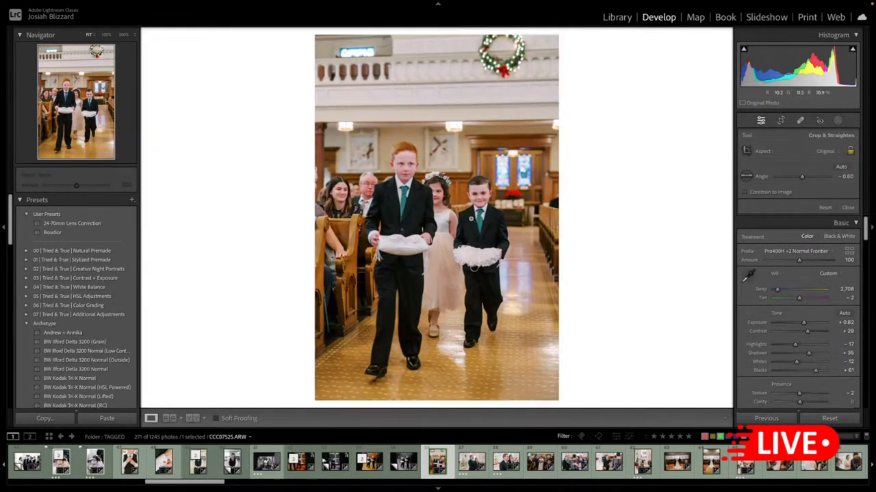
- Create a virtual copy of the close-up of the groom smiling at the altar with BW Ilford Delta 3200 (Grain) and exposure -0.40
key(Right)
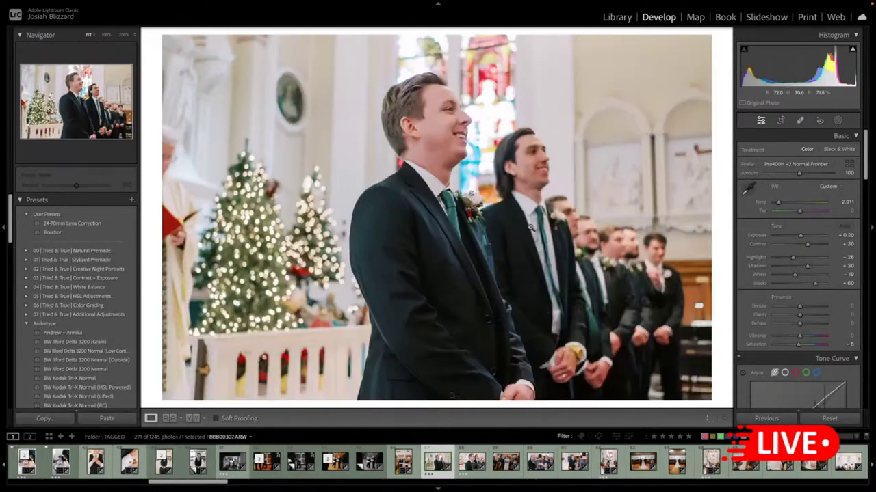
key(Right)
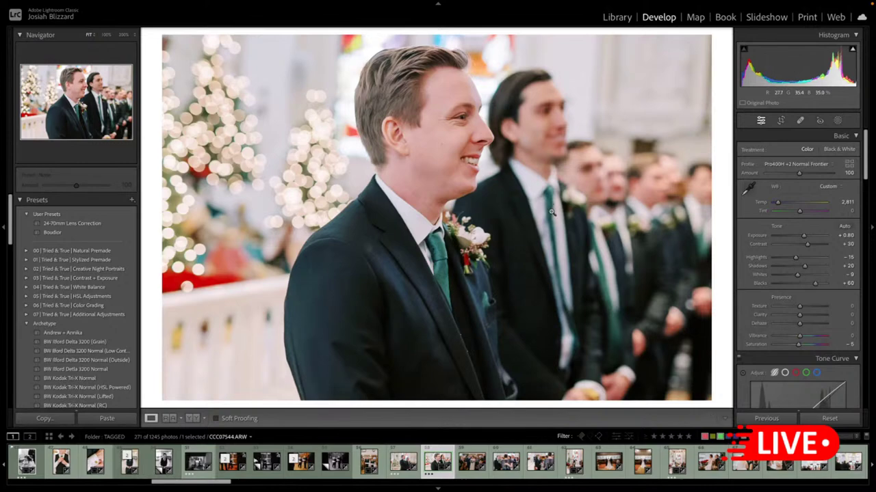
key(ctrl+apostrophe)
click(118, 342)
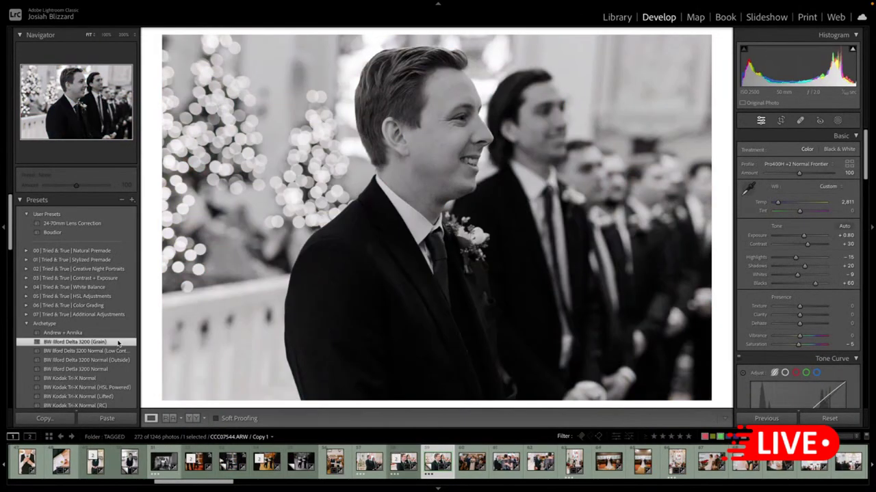
key(equal)
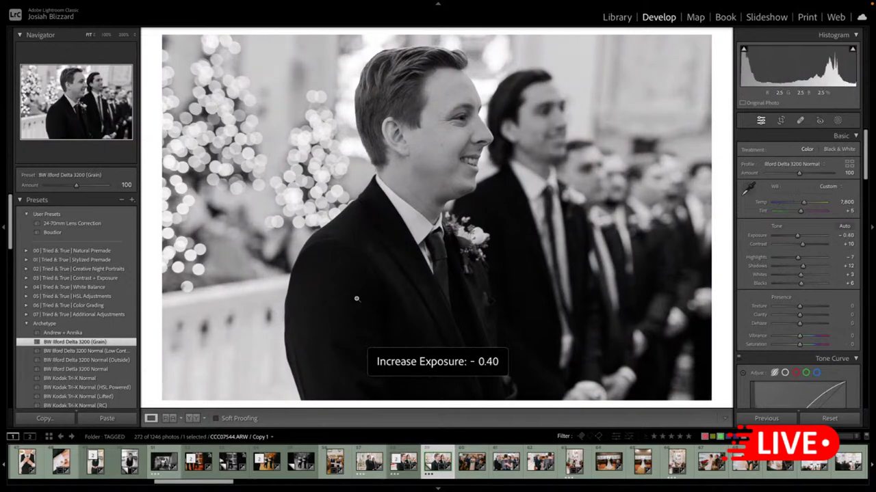
key(Right)
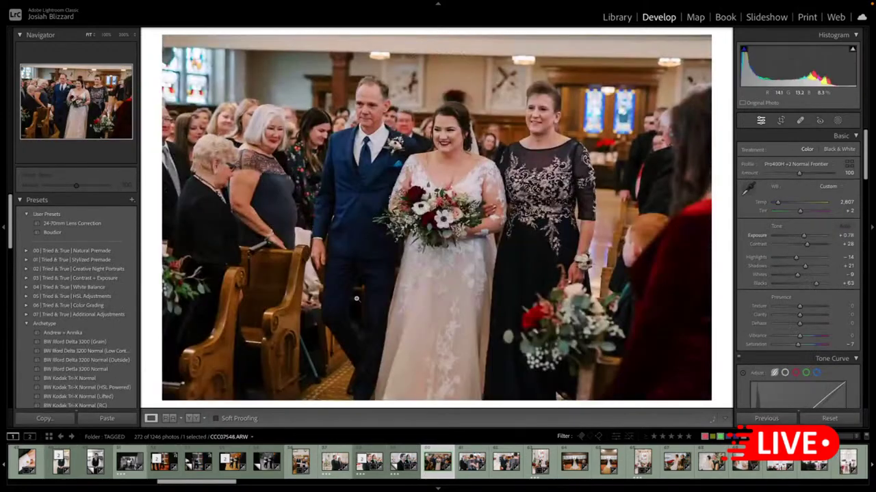
- Straighten the crop of the photo of the bride walking with her parents and raise its exposure to +1.28
key(r)
mouse_move(718, 178)
mouse_down()
mouse_move(696, 184)
mouse_move(706, 186)
mouse_up()
key(Return)
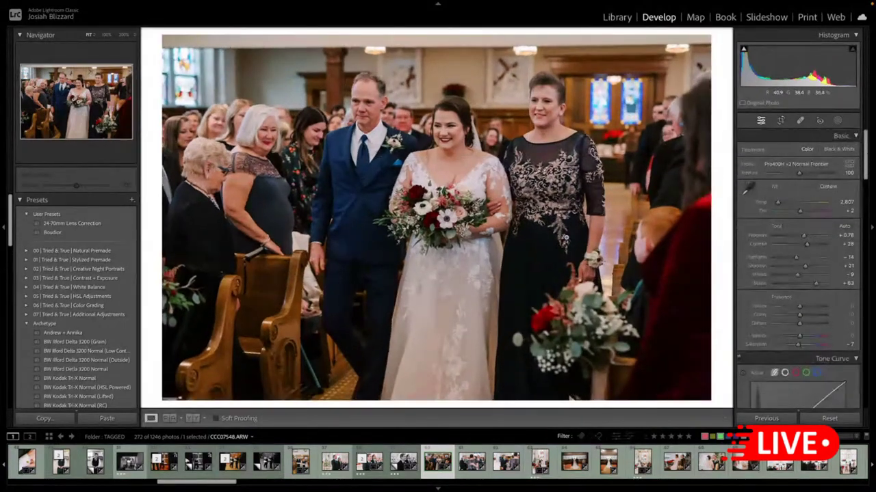
key(equal)
key(equal)
key(equal)
key(equal)
key(equal)
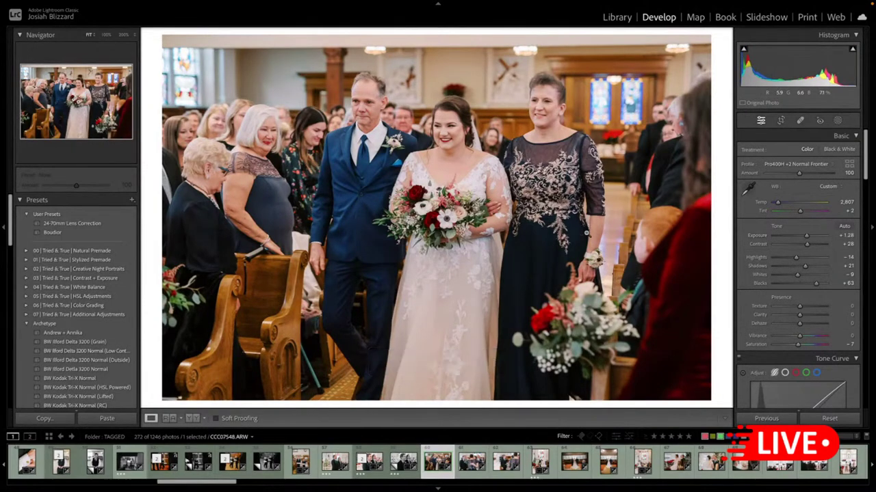
- Create a virtual copy of the bride-and-parents photo with BW Ilford Delta 3200 (Grain) and set its exposure to +0.20
key(ctrl+apostrophe)
click(75, 341)
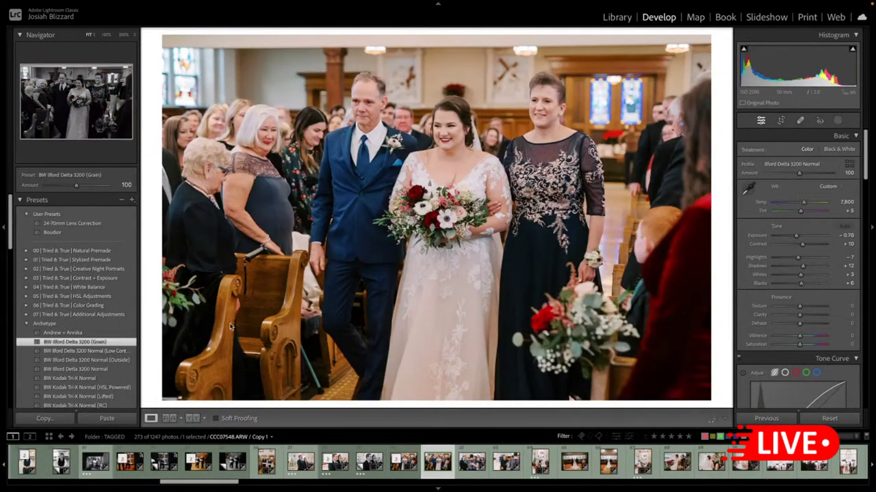
key(equal)
key(equal)
key(equal)
key(equal)
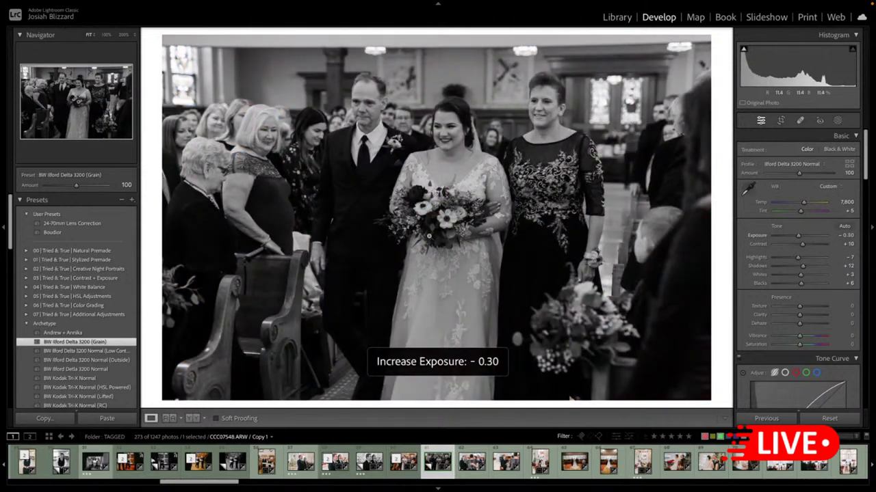
key(equal)
key(equal)
key(equal)
key(equal)
key(equal)
key(equal)
key(minus)
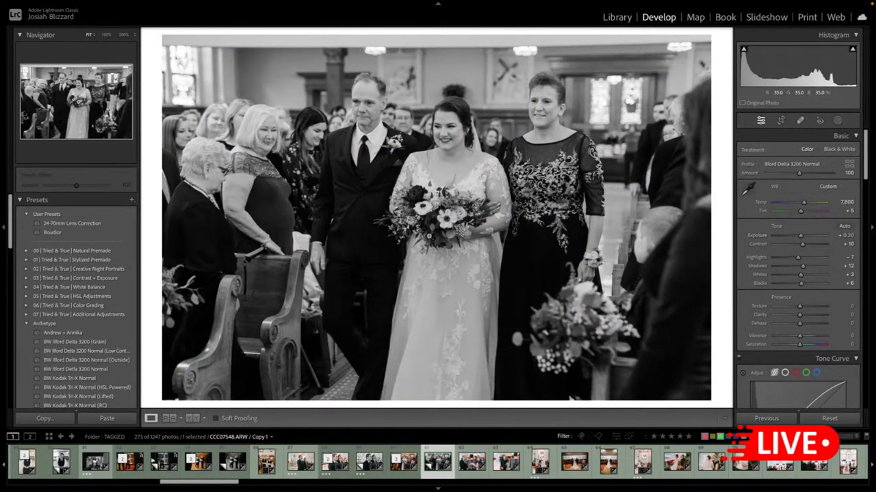
- Create a virtual copy of the photo of the bride hugging her mother, apply BW Ilford Delta 3200 (Grain) and slightly raise its exposure
key(Right)
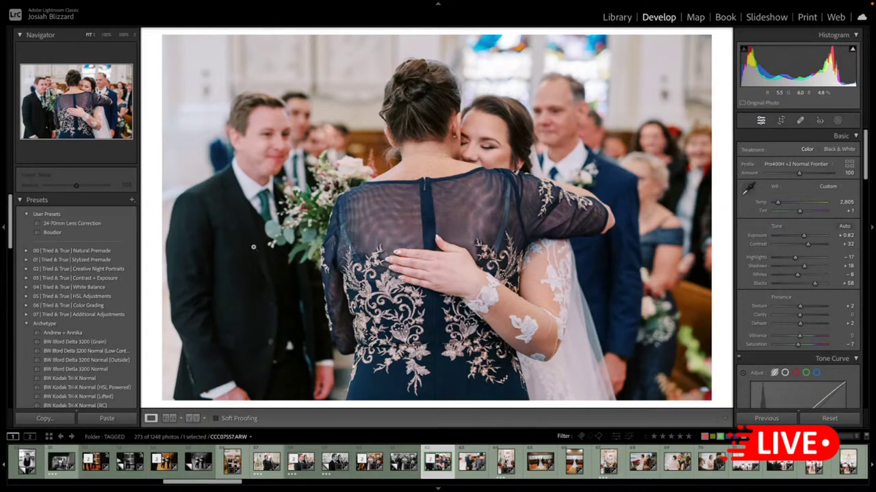
key(ctrl+apostrophe)
click(100, 342)
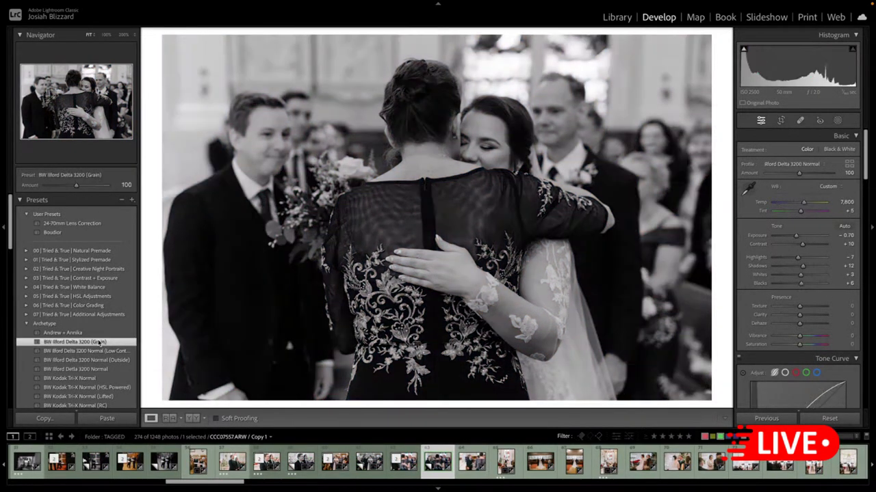
key(=)
key(=)
key(=)
key(=)
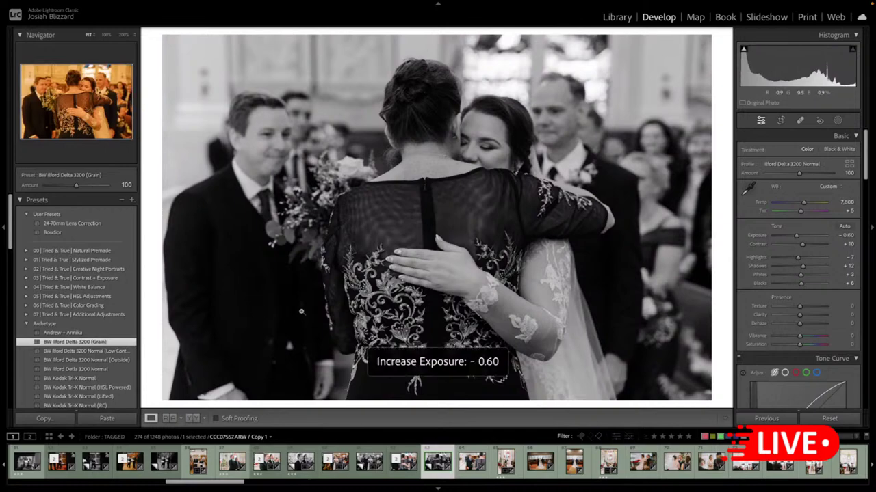
key(-)
key(=)
- Create a virtual copy of the smiling groom beside the mother with BW Ilford Delta 3200 (Grain), exposure -0.40 and a straightened crop
key(Right)
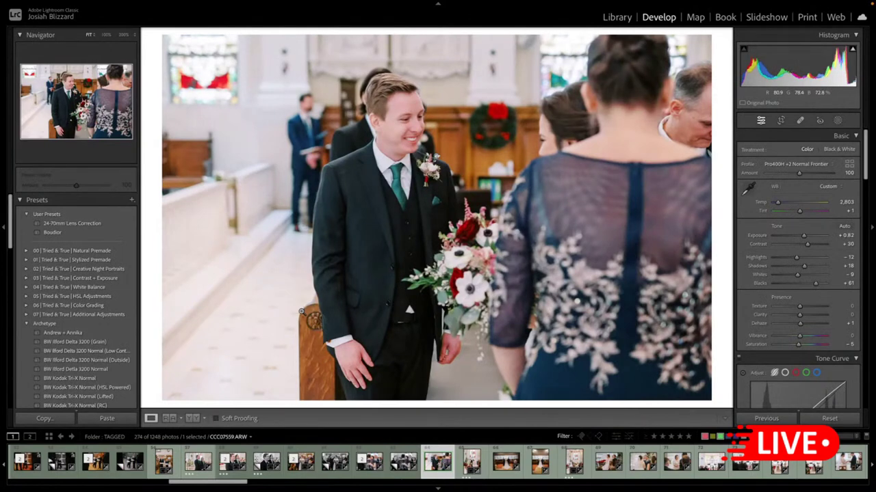
key(ctrl+apostrophe)
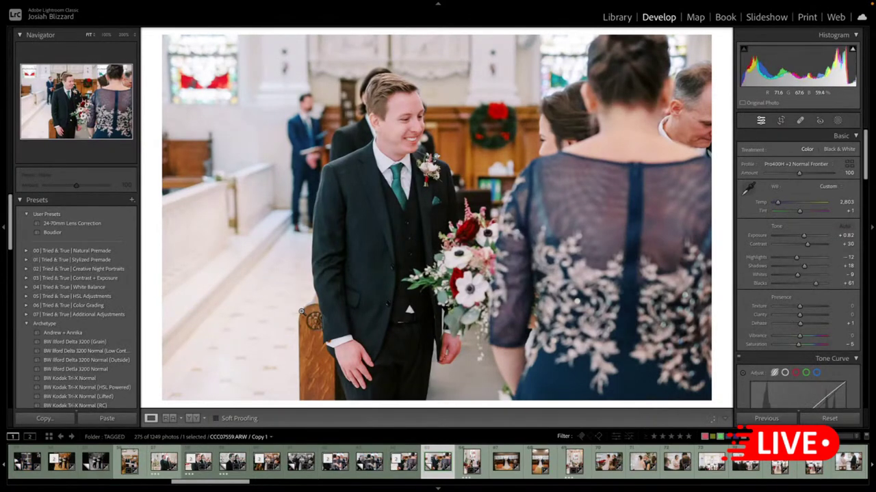
click(126, 346)
key(equal)
key(equal)
key(equal)
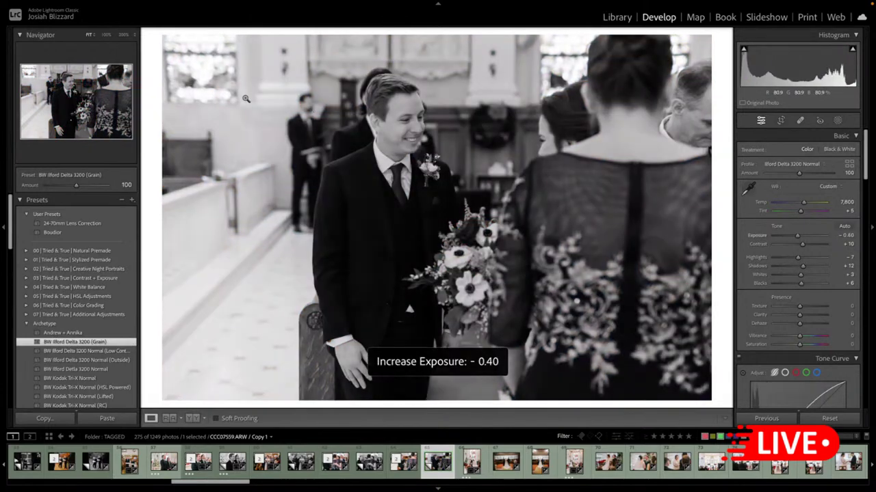
key(r)
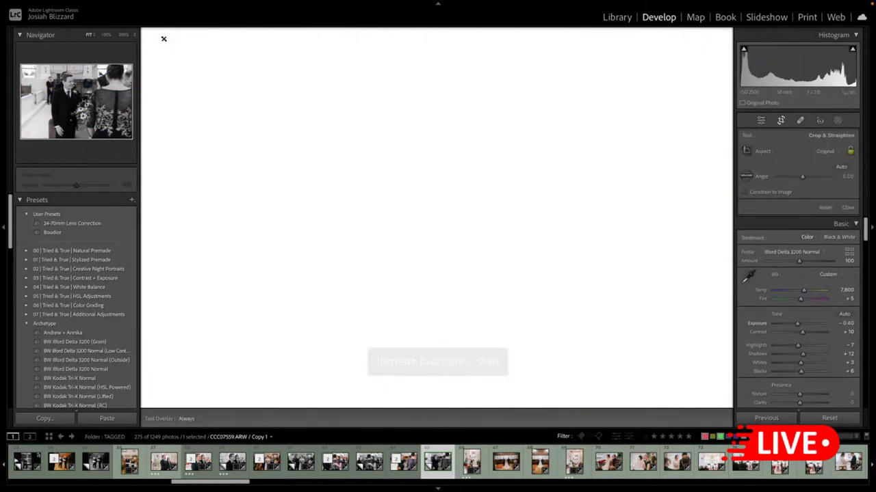
key(r)
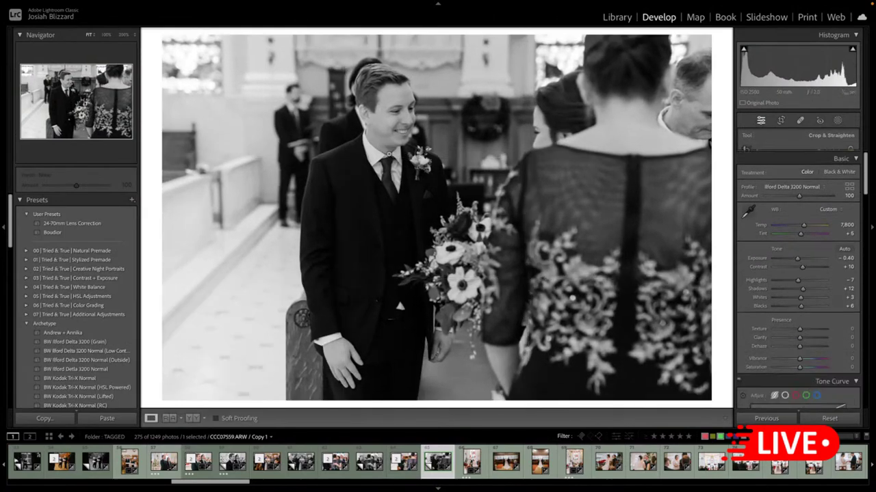
- Apply BW Ilford Delta 3200 (Grain) to the horizontal photo of the bride and her parents seen from behind entering the church
key(Right)
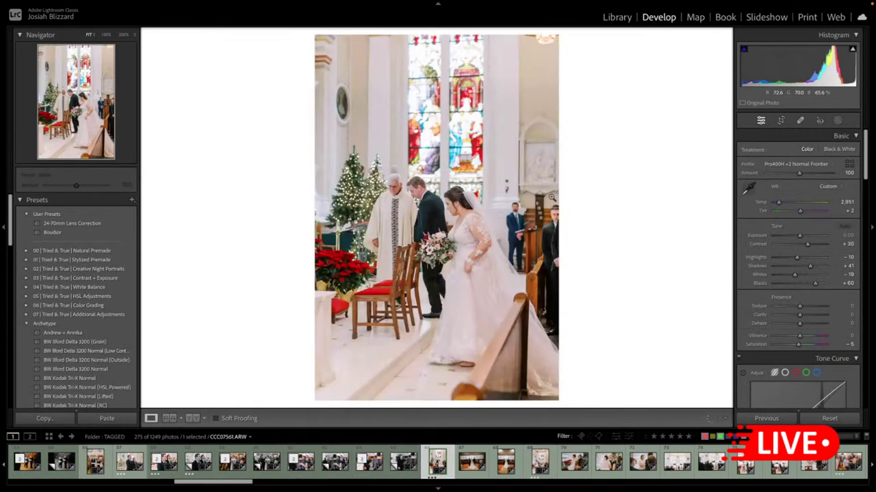
key(Right)
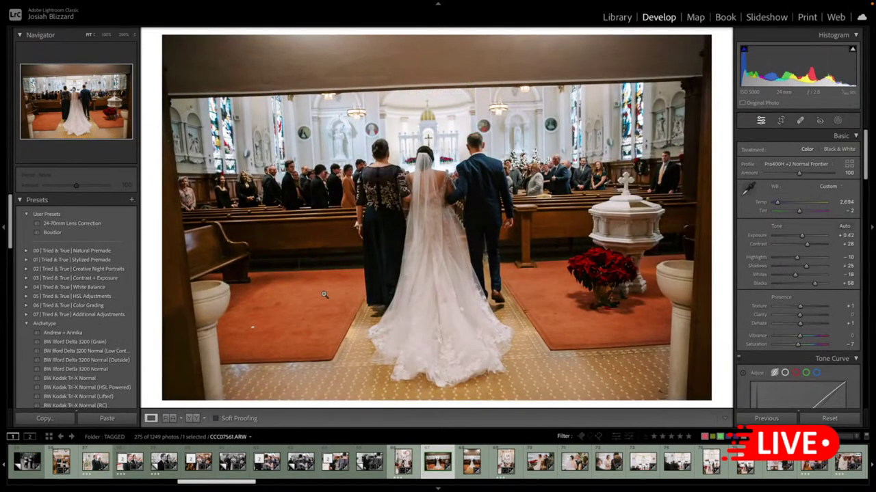
click(118, 350)
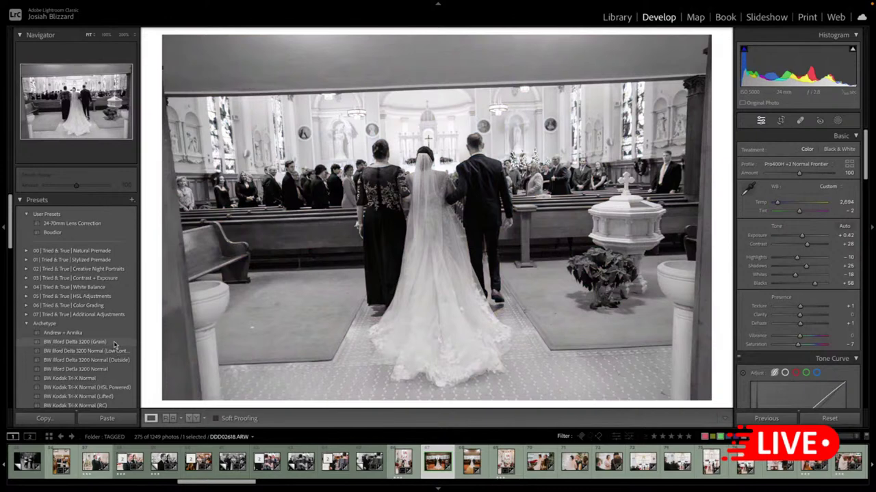
click(113, 343)
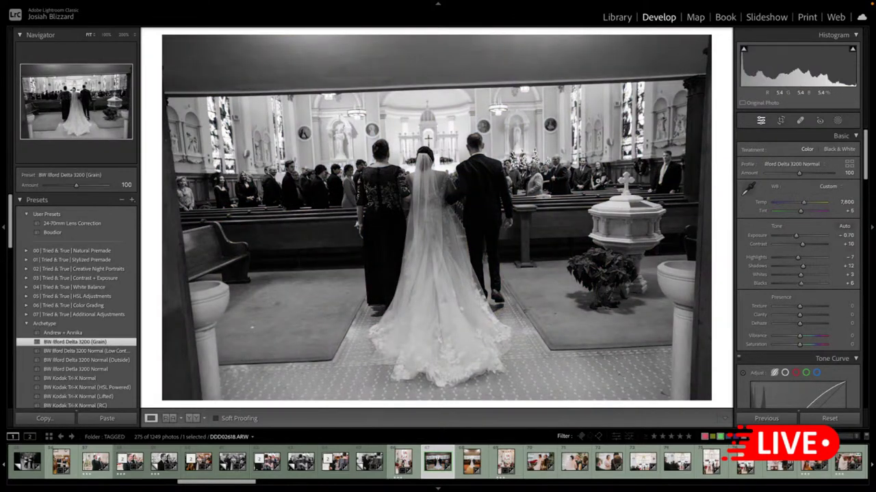
- Try a tighter crop straightened to about 2.25 on the horizontal church entrance photo, and undo the crop changes
key(r)
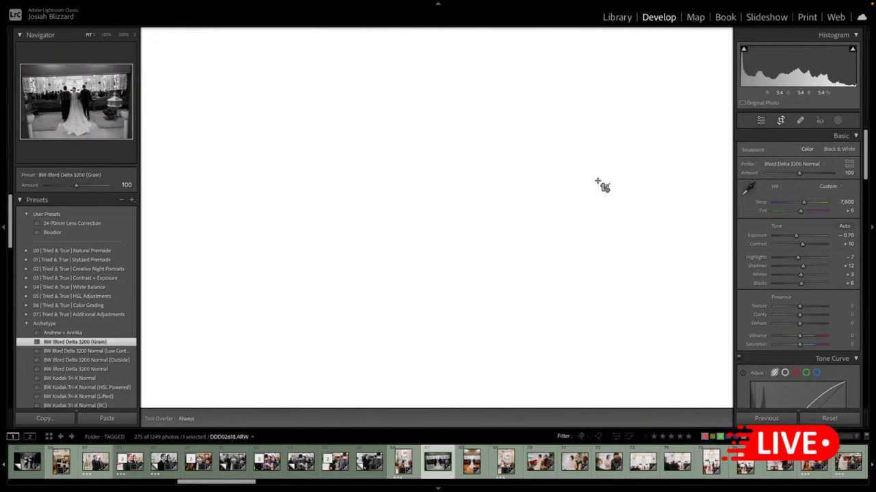
drag(721, 225, 716, 237)
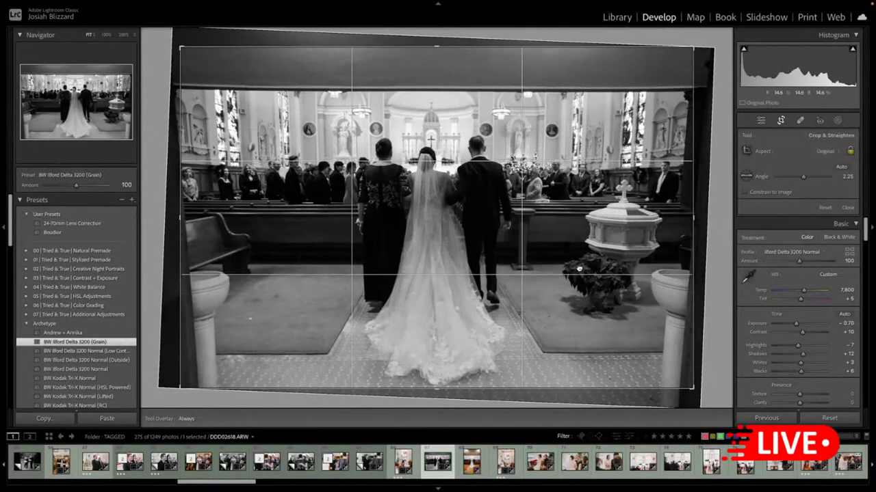
key(Return)
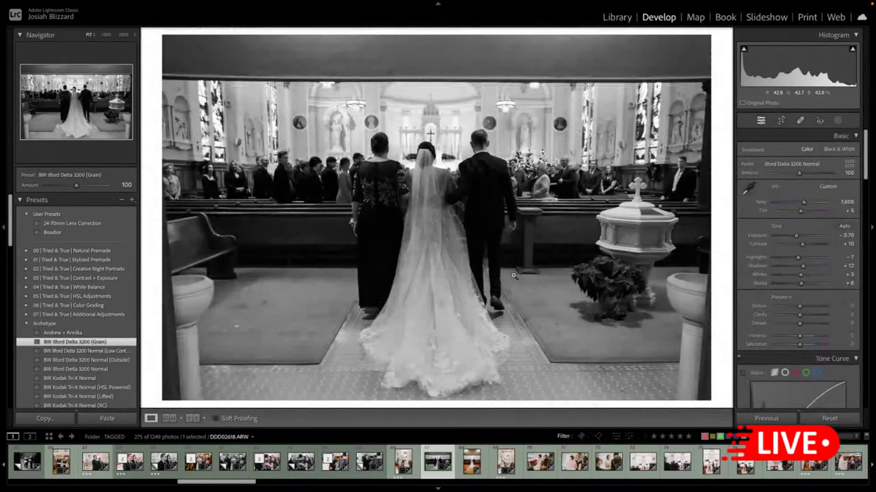
key(ctrl+z)
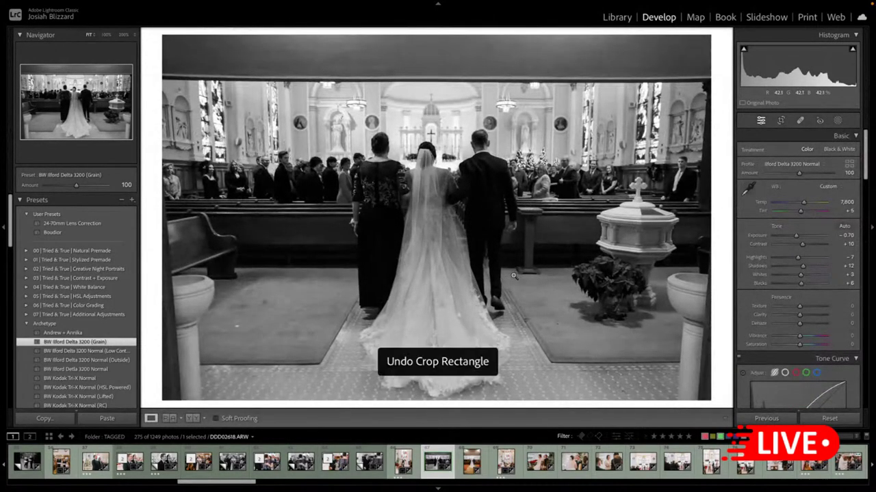
key(ctrl+z)
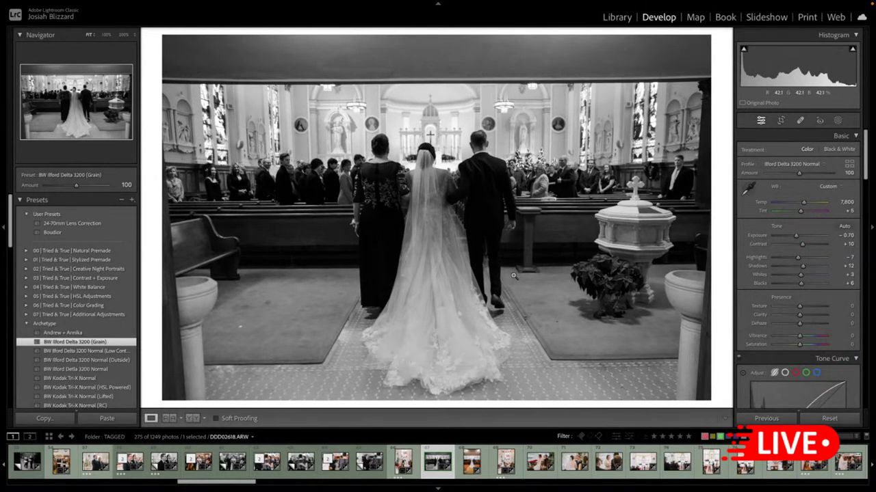
key(ctrl+z)
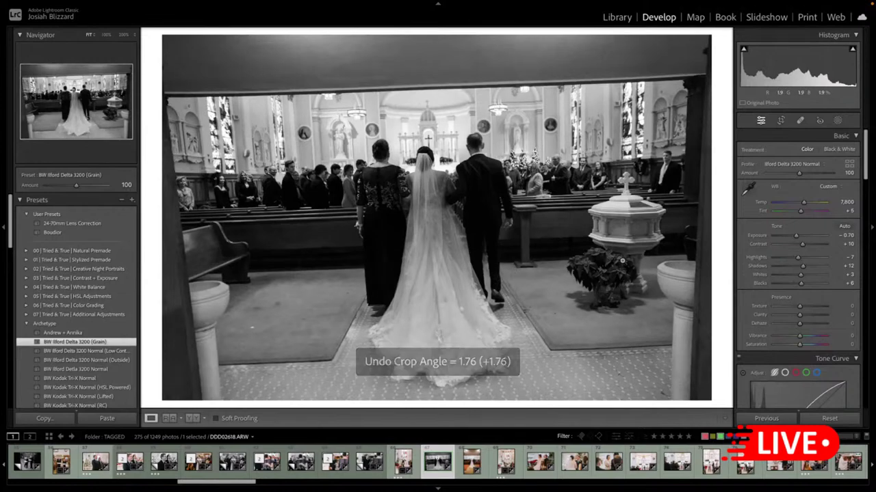
- Apply the 24-70mm Lens Correction preset to the vertical church entrance photo and crop it tighter with an angle of about 0.29
key(Right)
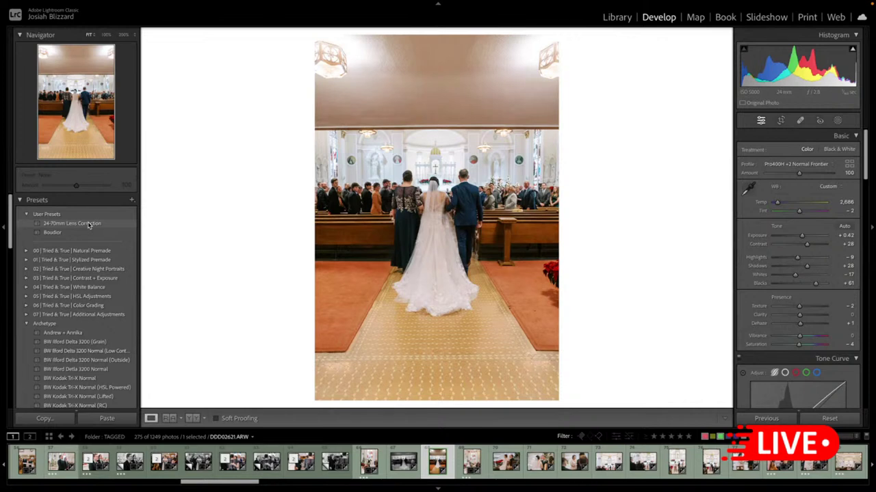
click(88, 225)
key(r)
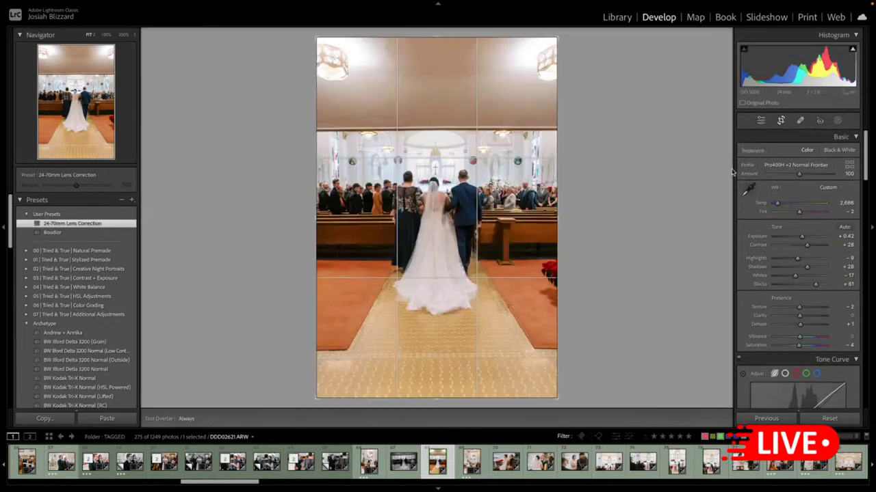
drag(583, 211, 469, 239)
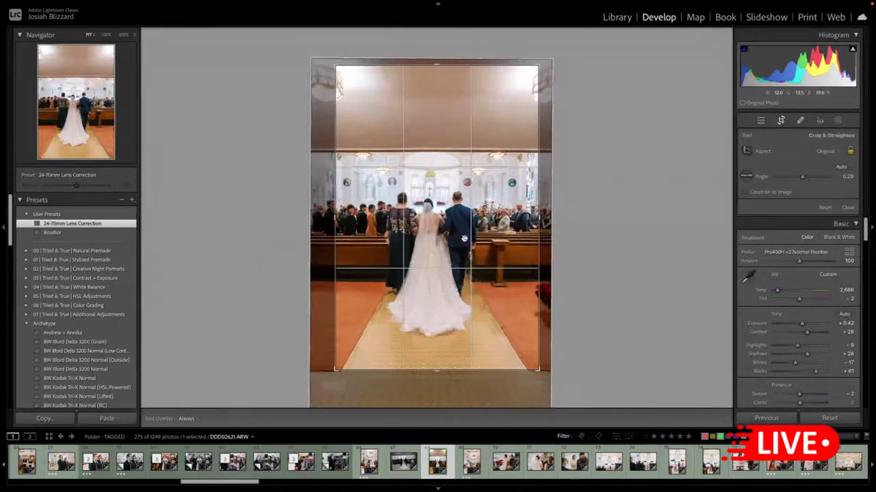
key(Return)
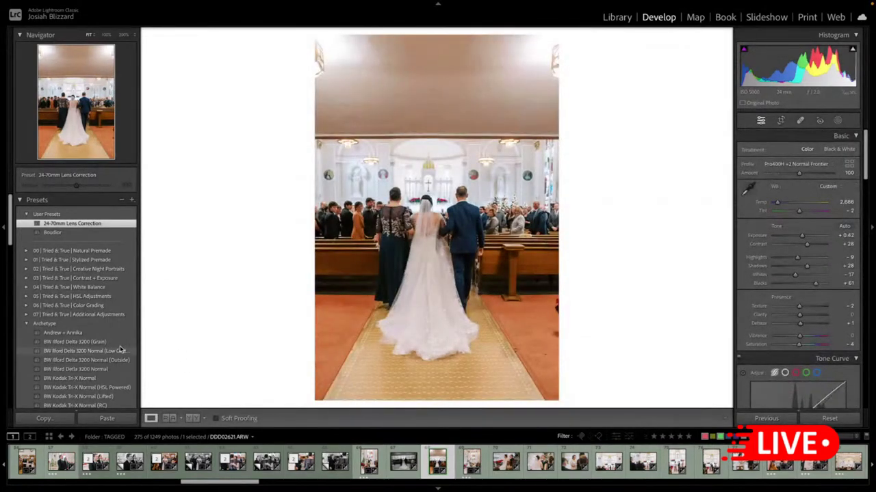
- Apply BW Ilford Delta 3200 (Grain) to the vertical church entrance photo and reposition its crop to center the bride
click(115, 343)
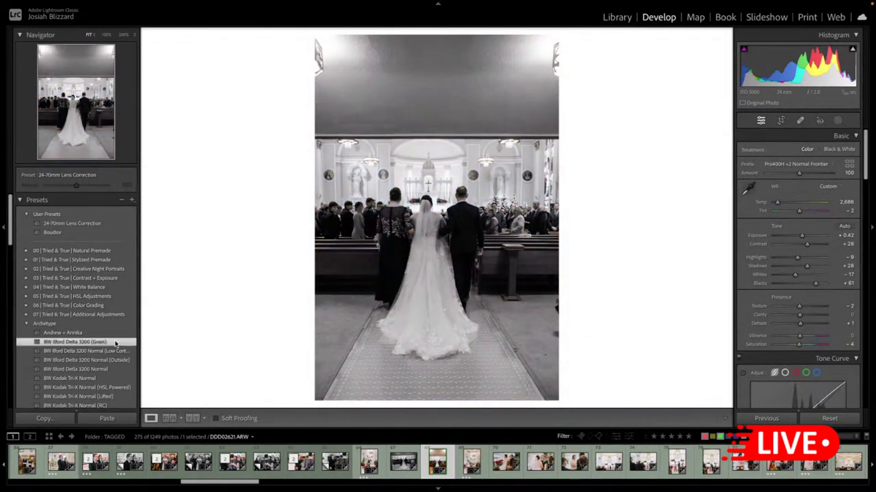
key(r)
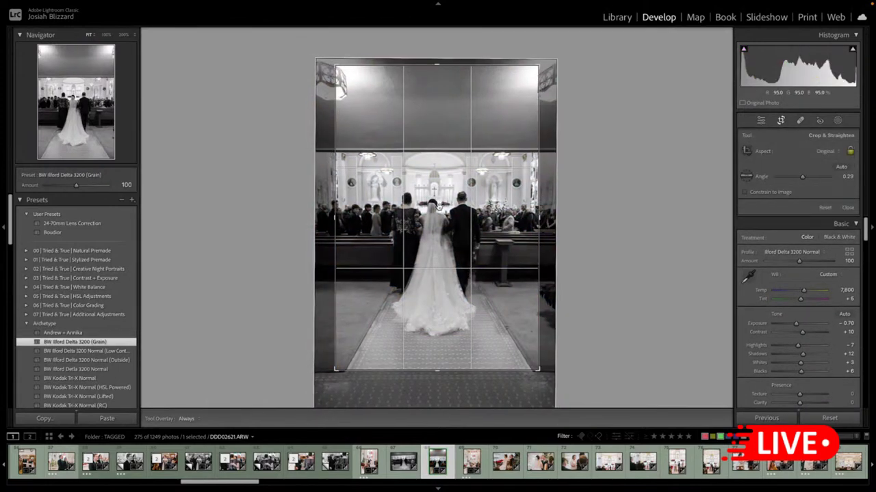
key(Return)
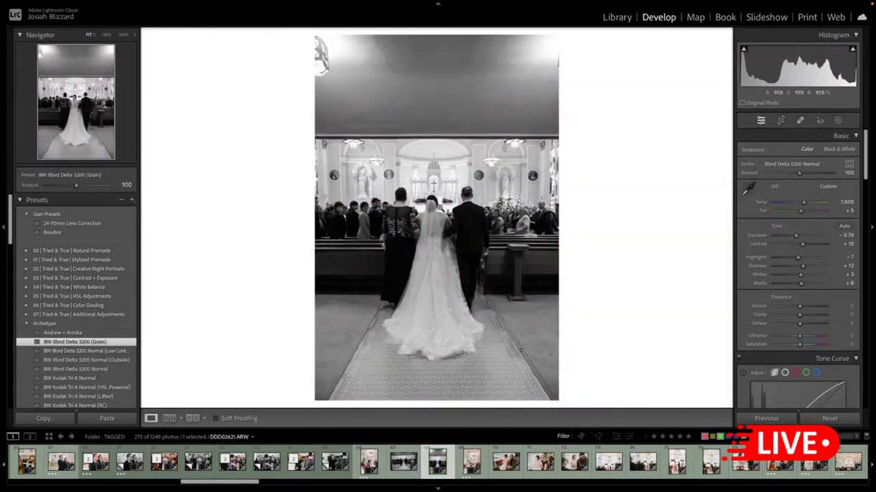
- Raise the exposure of the photo of the seated bride and groom, and move on to the photo of the bride facing the groom
key(Right)
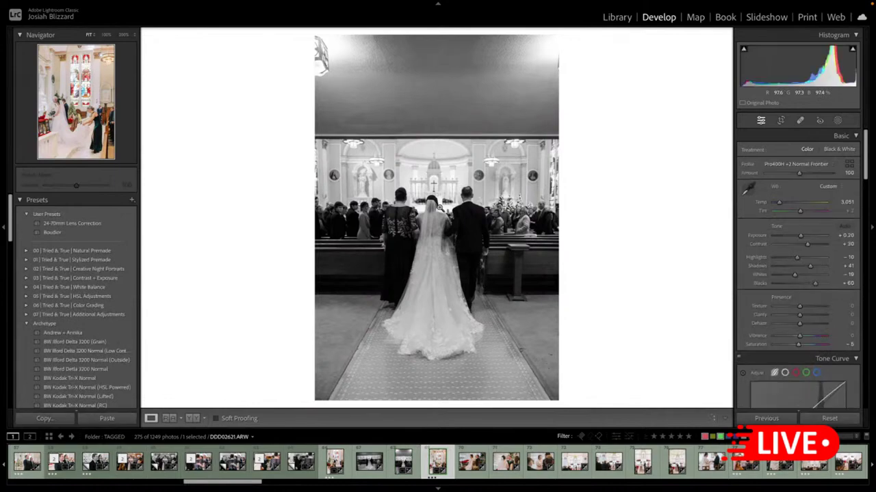
key(Right)
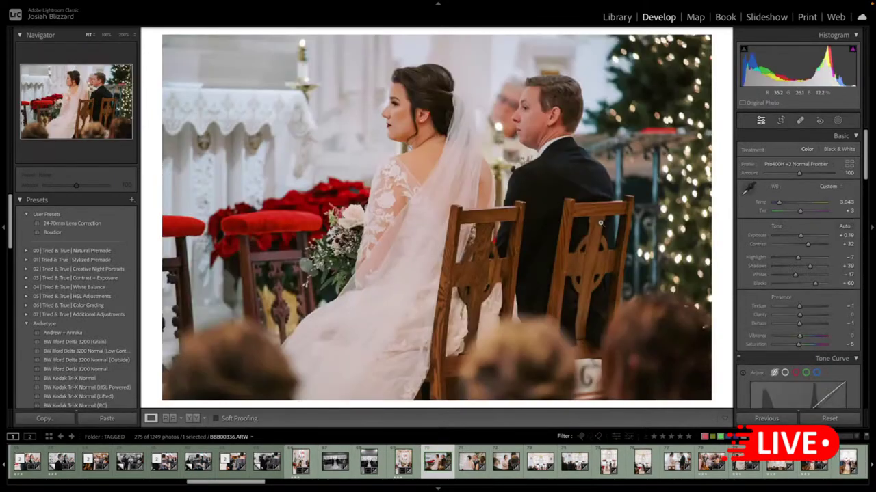
key(equal)
key(equal)
key(equal)
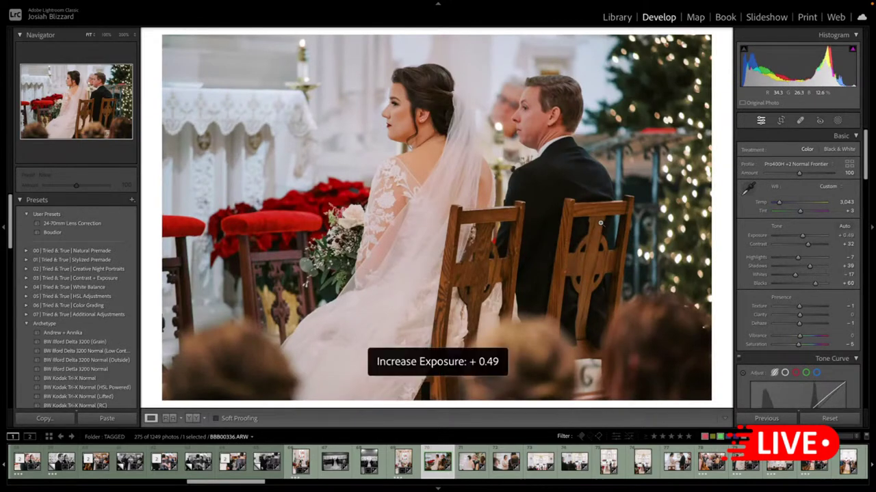
key(equal)
key(Right)
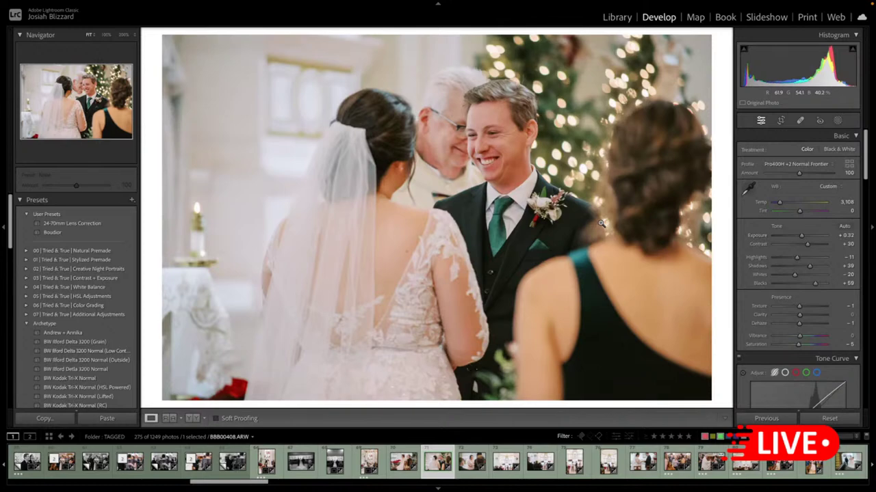
key(Right)
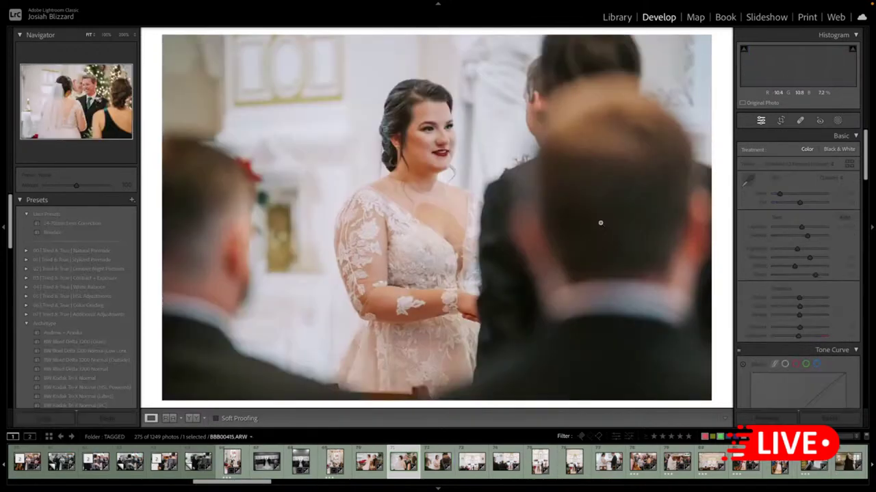
- Create a virtual copy of the groom smiling at the bride, apply BW Ilford Delta 3200 (Grain), and raise its exposure slightly
key(Left)
key(Right)
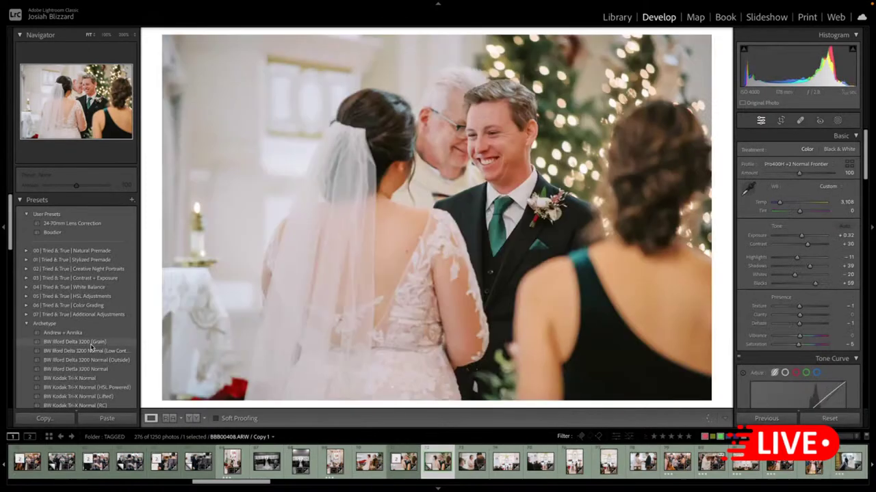
click(105, 344)
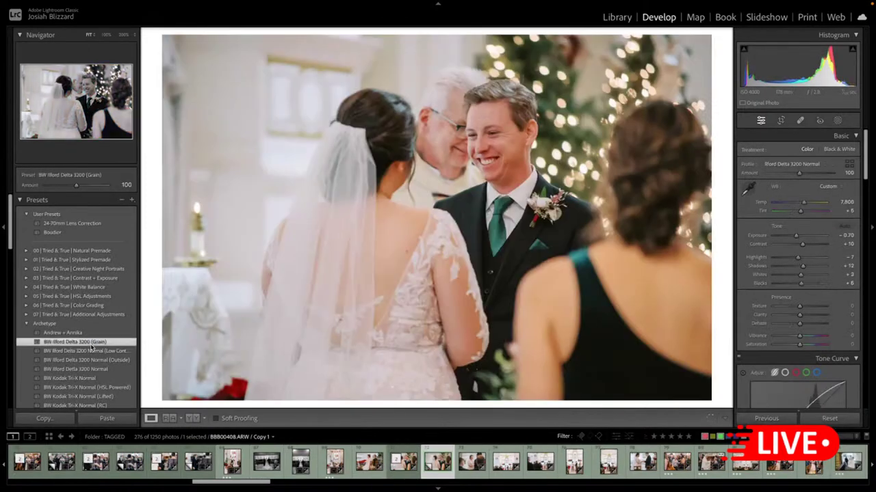
key(equal)
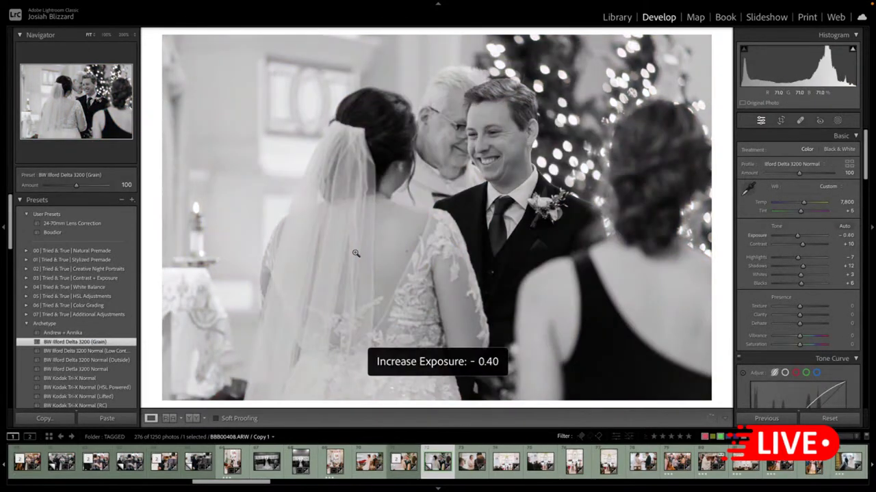
key(equal)
key(minus)
key(Right)
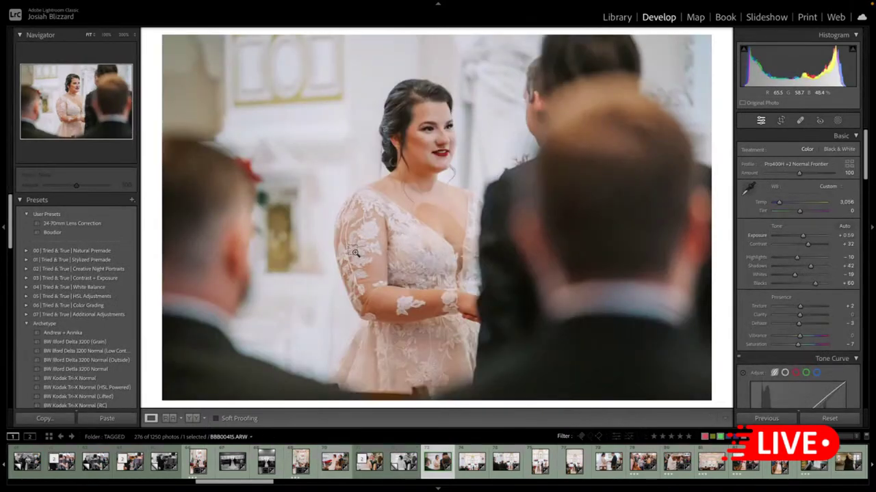
- Create a virtual copy of the photo of the bride framed between guests, apply BW Ilford Delta 3200 (Grain), and raise its exposure
key(ctrl+apostrophe)
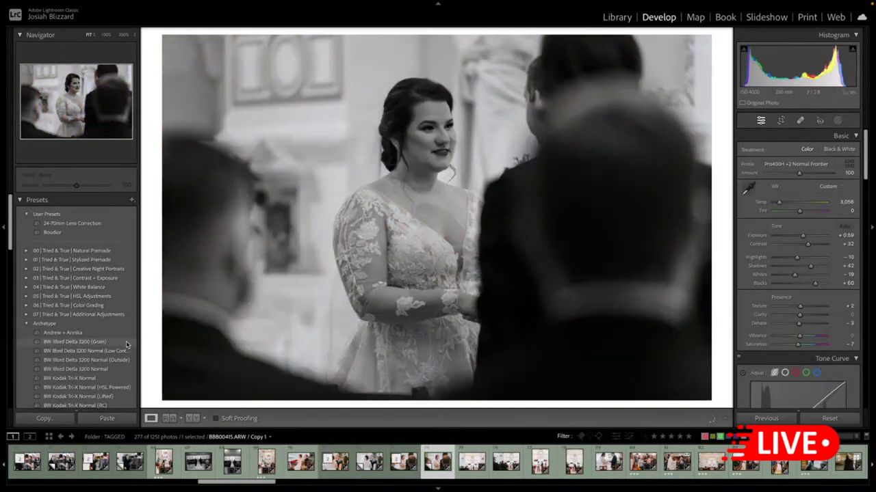
click(127, 342)
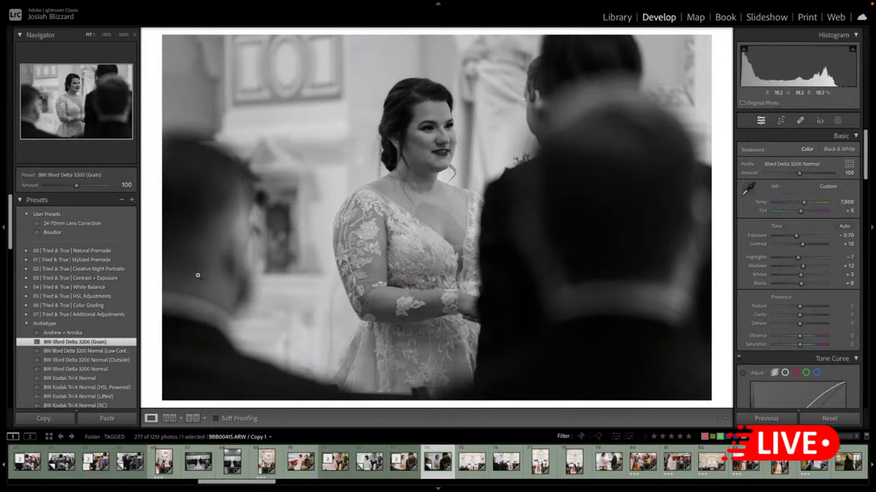
key(equal)
key(equal)
key(equal)
- Create a virtual copy of the ceremony photo taken from behind the standing guests and apply BW Ilford Delta 3200 (Grain)
key(Right)
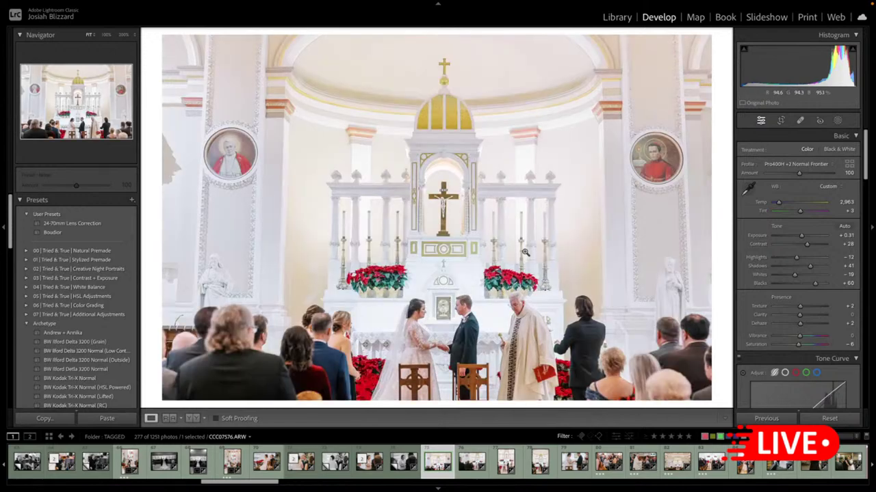
key(Right)
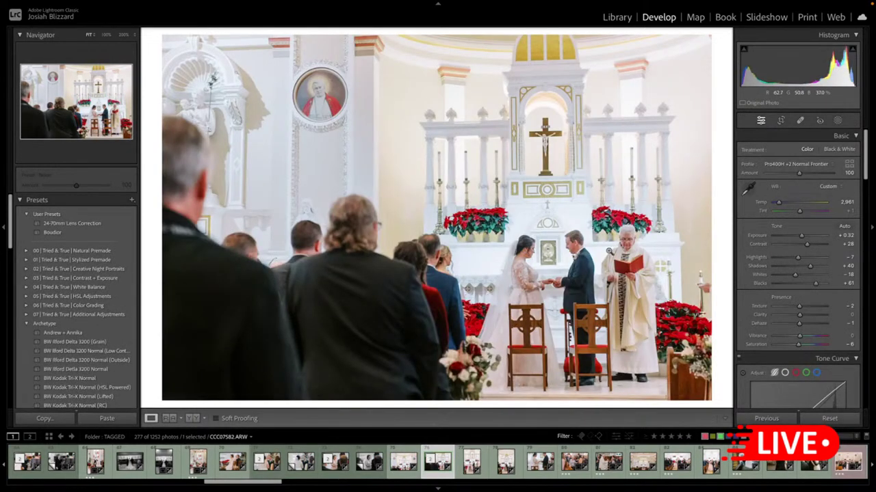
key(ctrl+apostrophe)
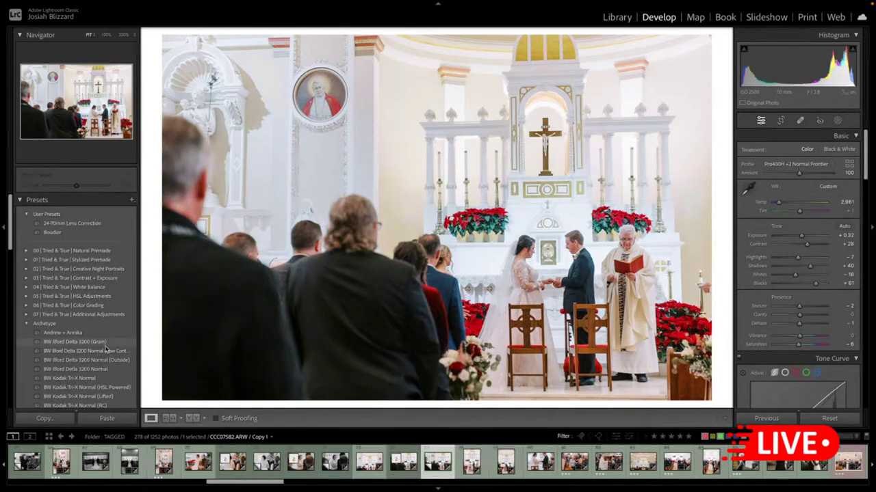
click(102, 342)
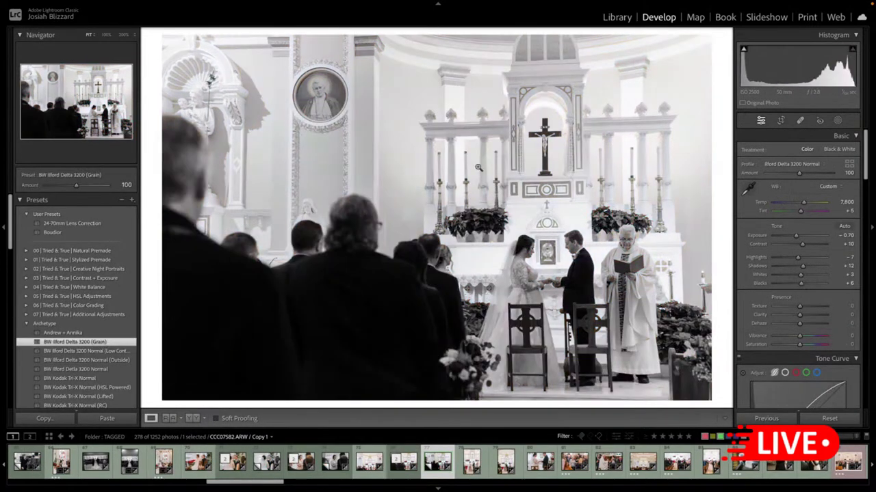
- Crop the vertical photo of the couple holding hands at the altar slightly tighter and reposition the crop
key(Right)
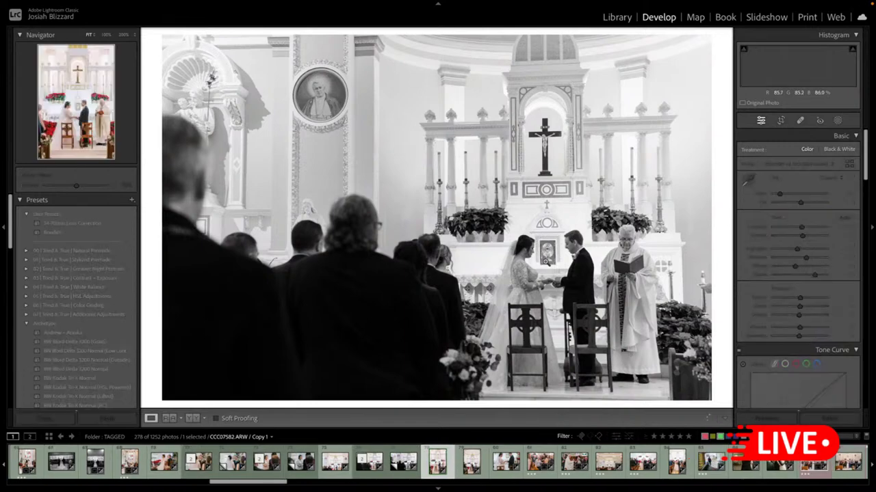
key(r)
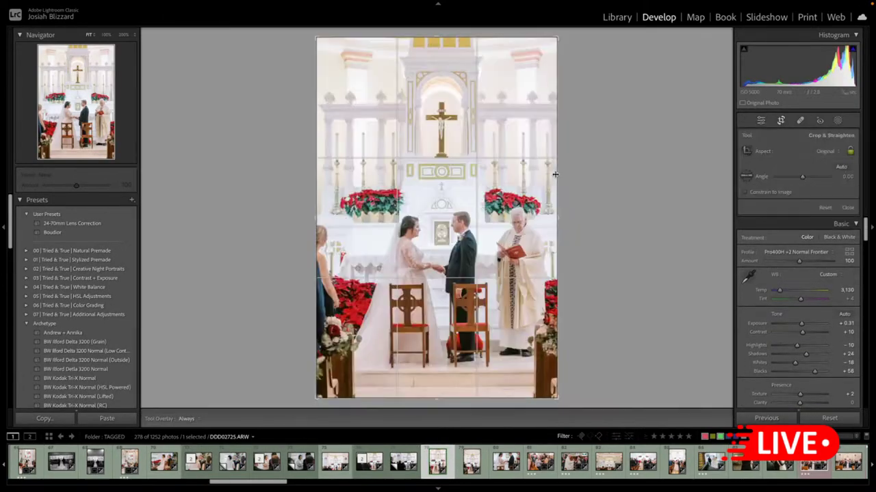
drag(557, 179, 548, 179)
drag(492, 212, 485, 216)
key(r)
key(r)
key(Return)
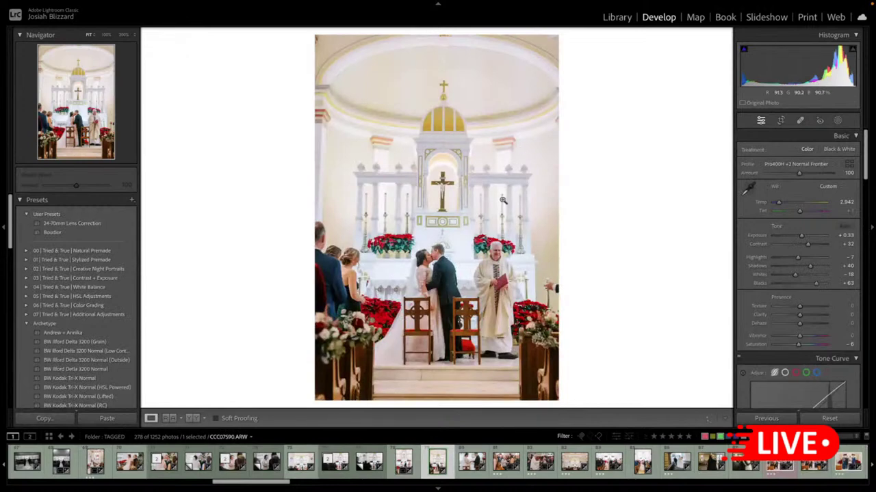
- Crop the vertical altar kiss photo tighter with an angle of about -0.63, and create a BW Ilford Delta 3200 (Grain) copy at -0.50 exposure
key(r)
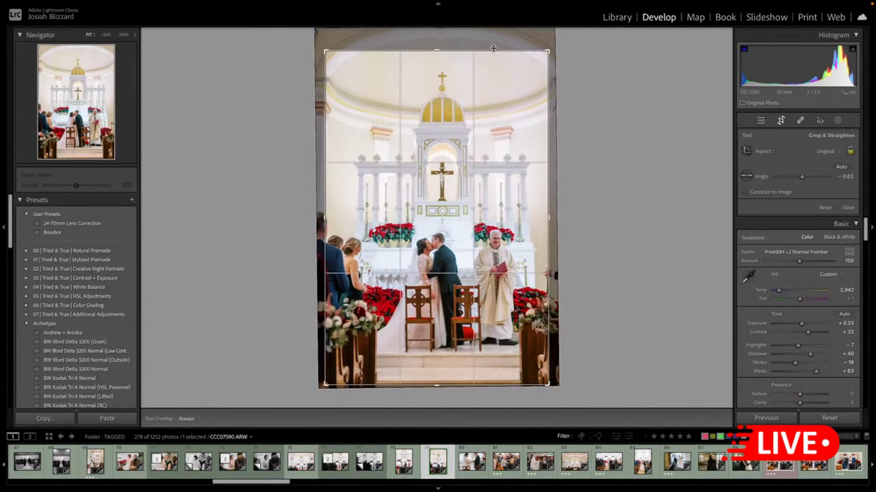
key(r)
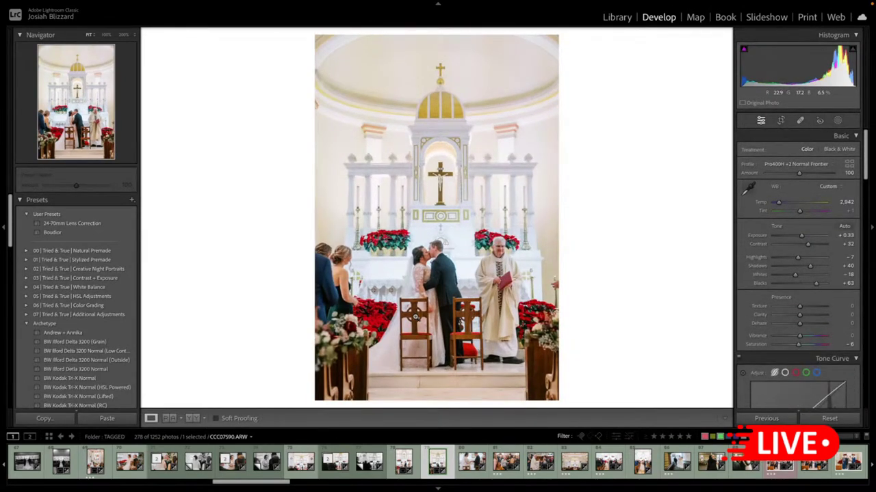
key(super+')
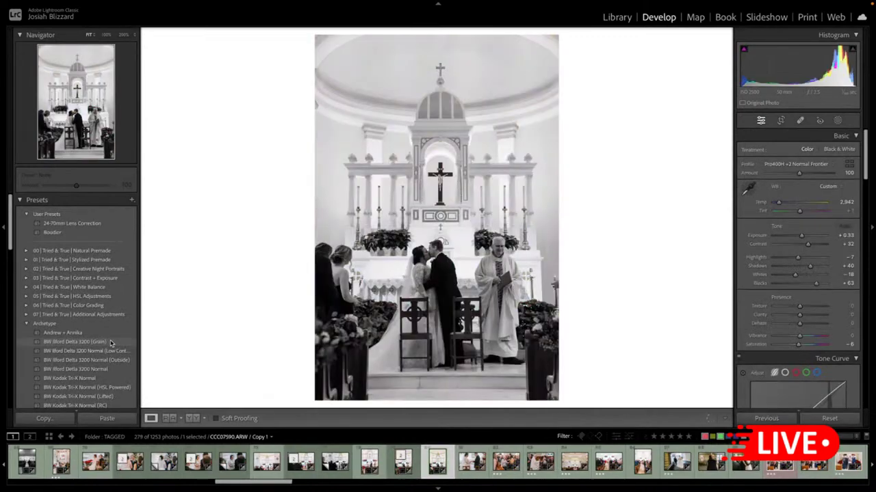
click(111, 342)
key(=)
key(=)
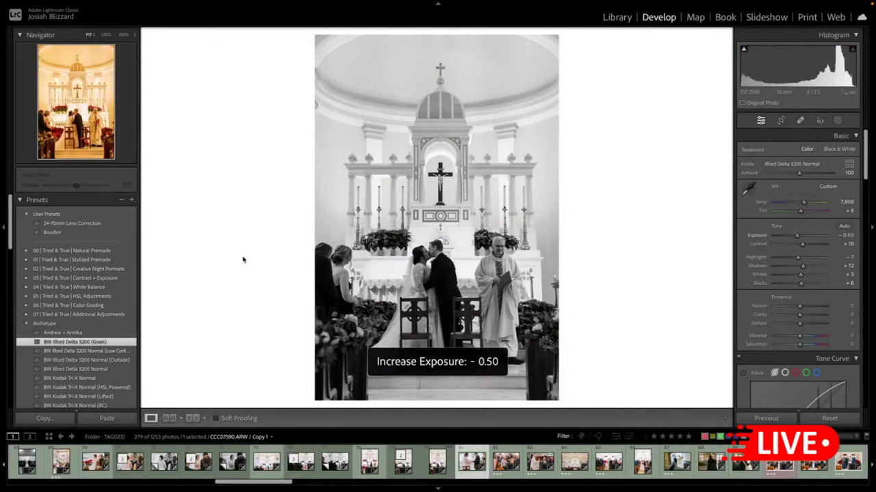
- Crop the ring exchange photo tightly around the couple's hands and apply BW Ilford Delta 3200 (Grain)
key(Right)
key(r)
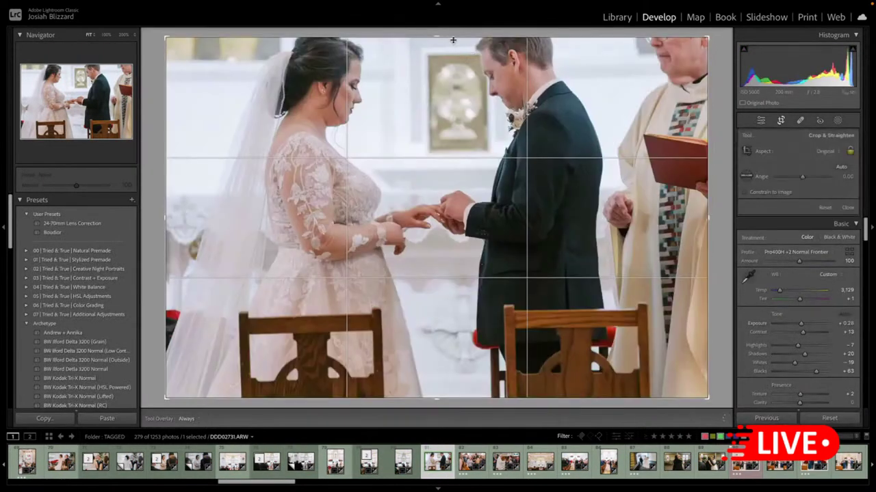
drag(452, 34, 442, 68)
mouse_move(434, 183)
mouse_down()
mouse_move(434, 217)
mouse_move(430, 195)
mouse_up()
key(r)
key(r)
key(Return)
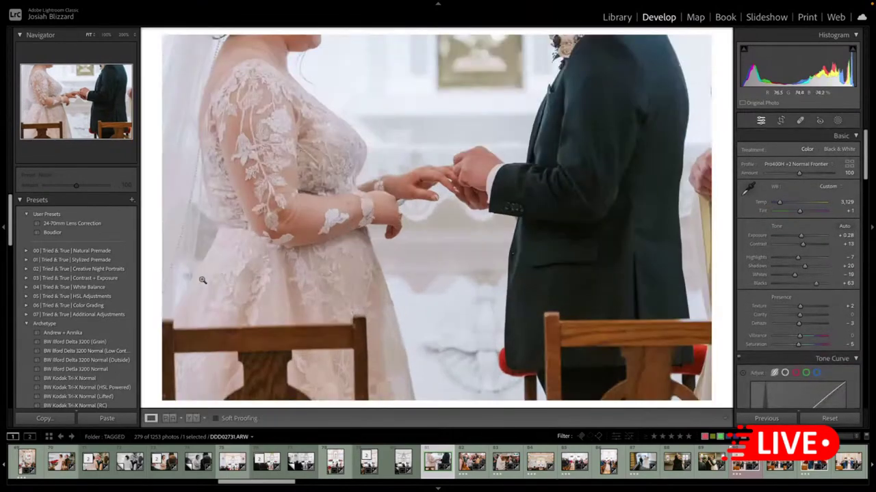
click(120, 346)
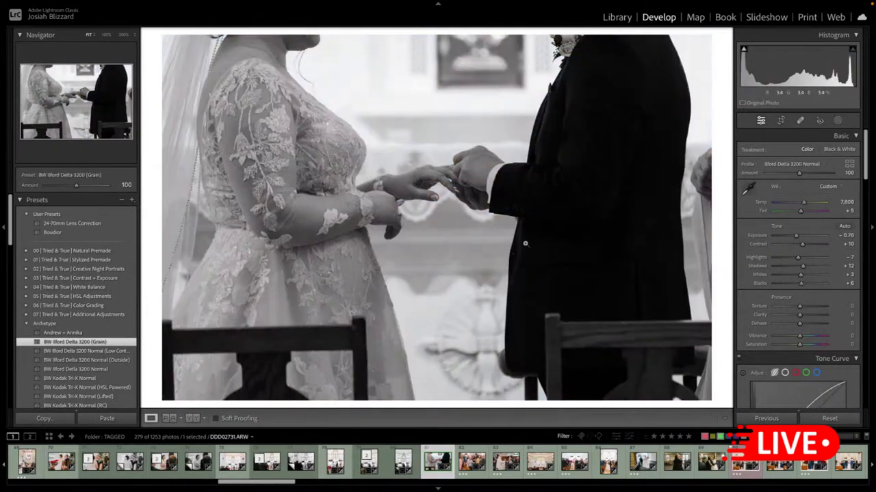
- Create a virtual copy of the photo of the elderly woman in the pews and apply BW Ilford Delta 3200 (Grain)
key(Left)
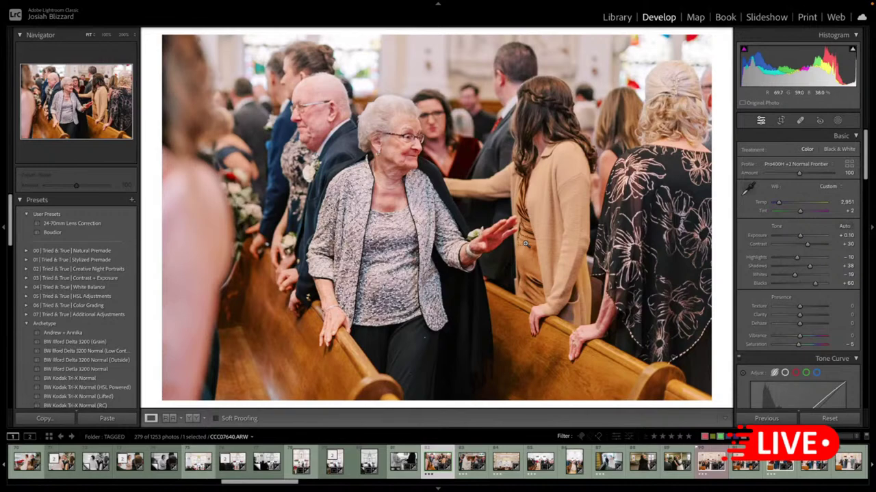
key(ctrl+apostrophe)
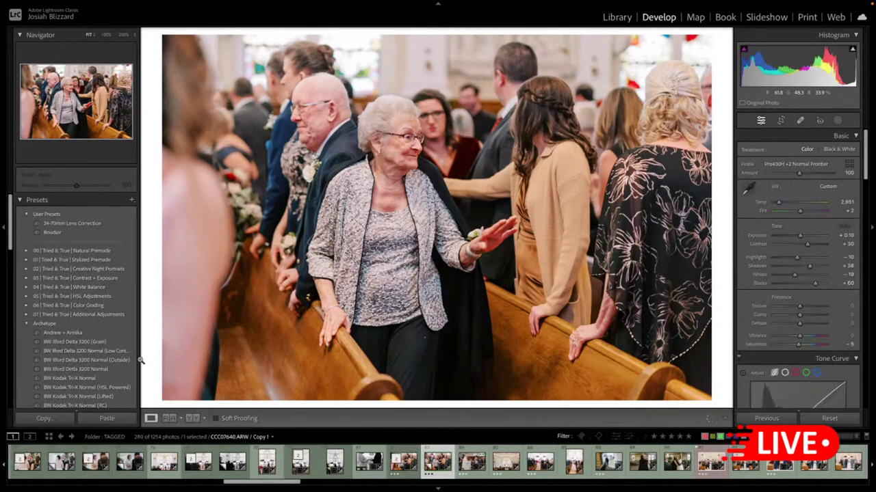
click(122, 342)
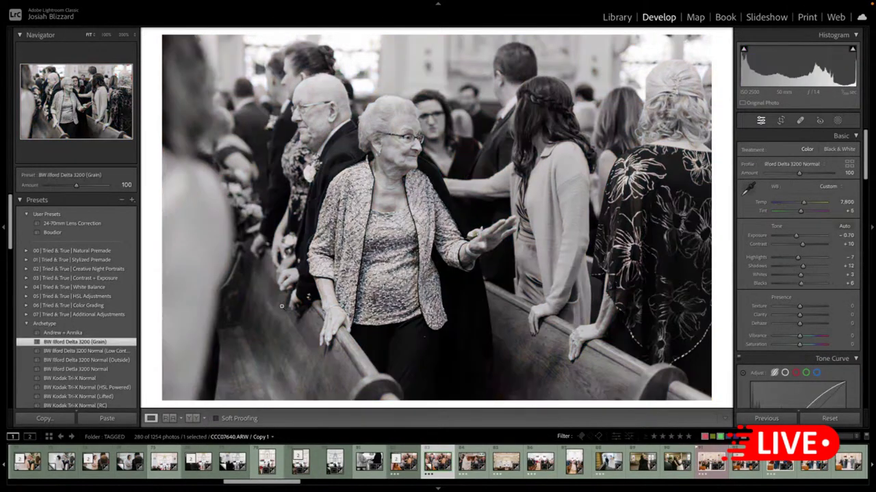
key(Right)
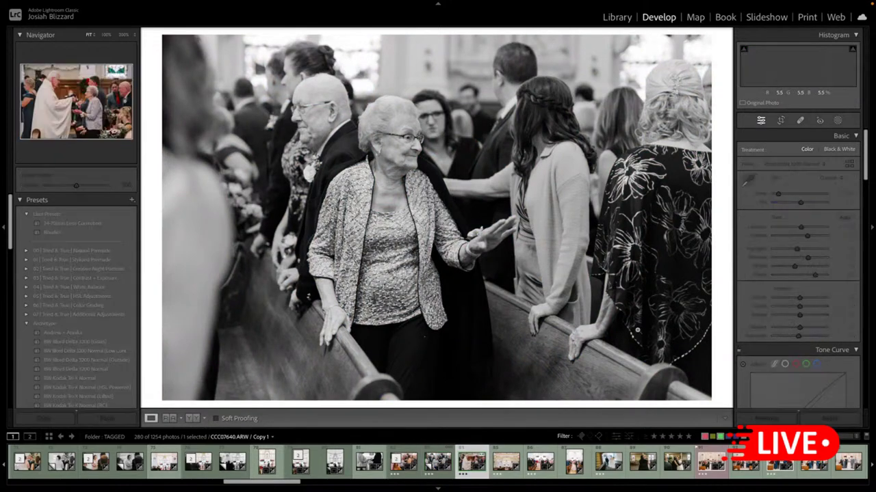
- Create a virtual copy of the photo of the couple walking up the aisle and apply BW Ilford Delta 3200 (Grain)
key(Right)
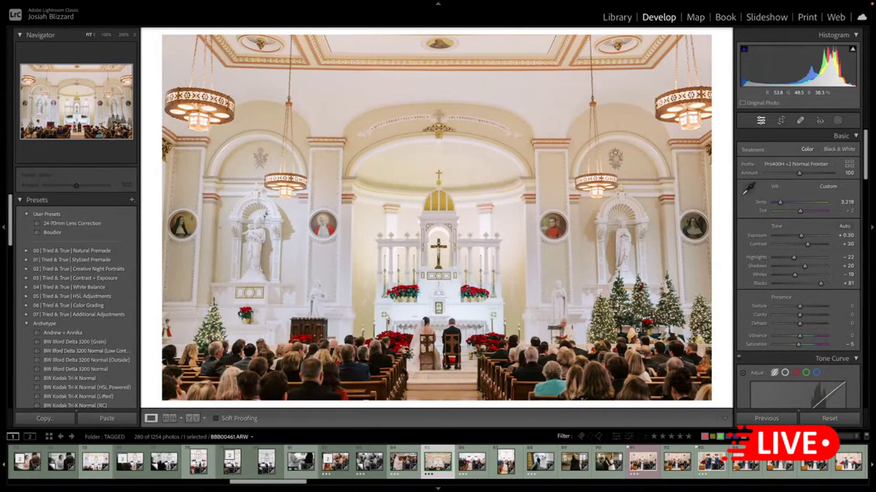
key(Right)
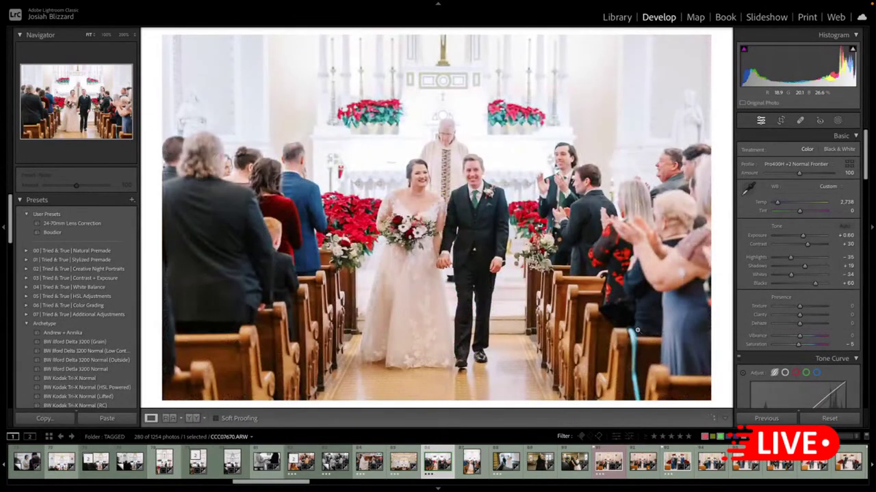
key(ctrl+apostrophe)
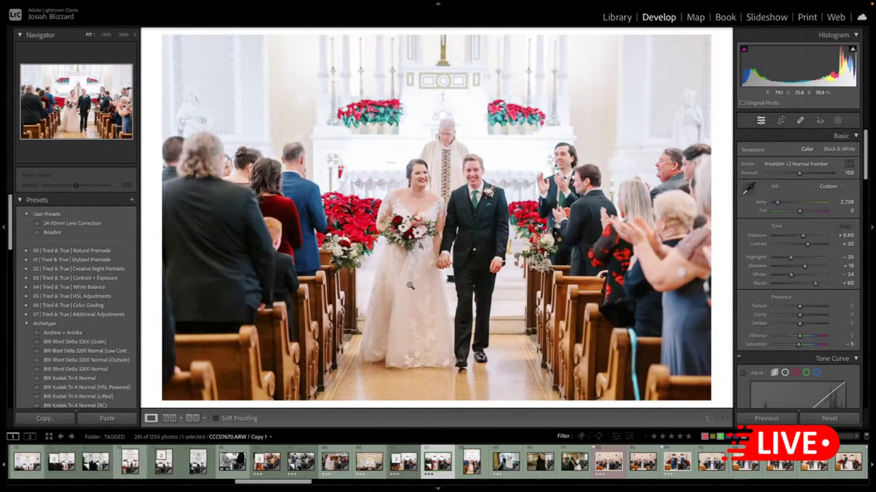
click(98, 342)
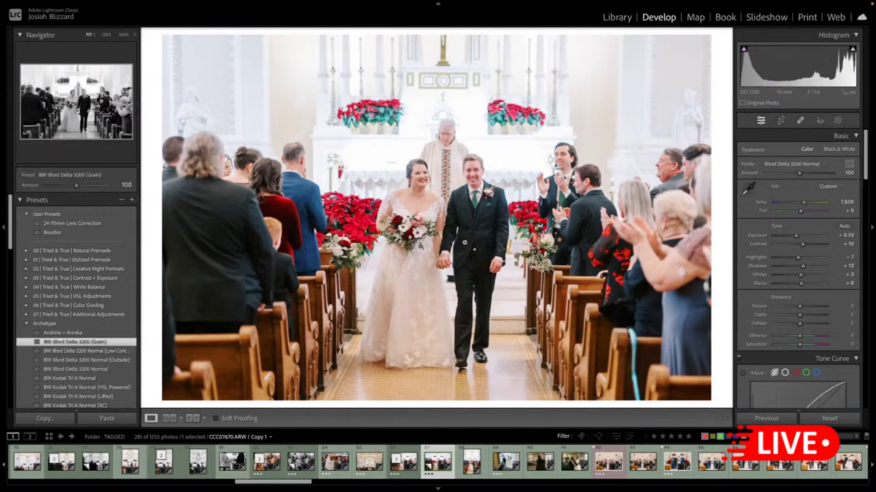
- Crop the vertical photo of the couple kissing in the aisle tighter and reposition the crop around them
key(Right)
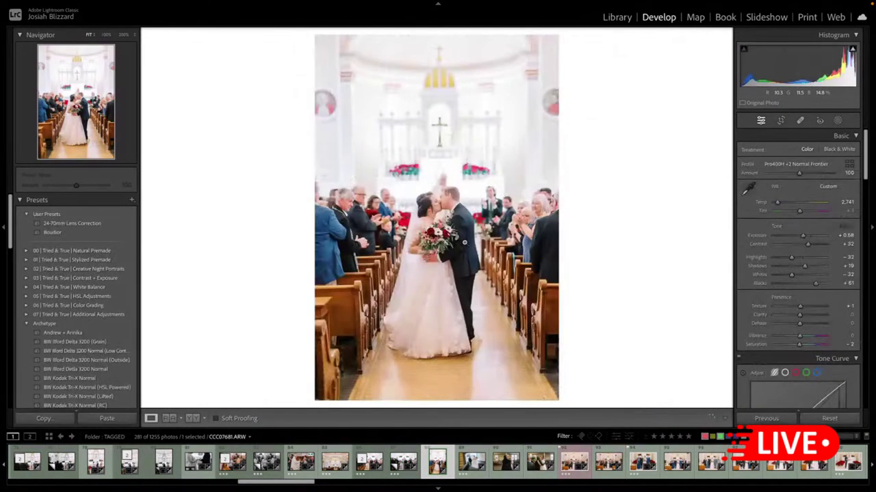
key(r)
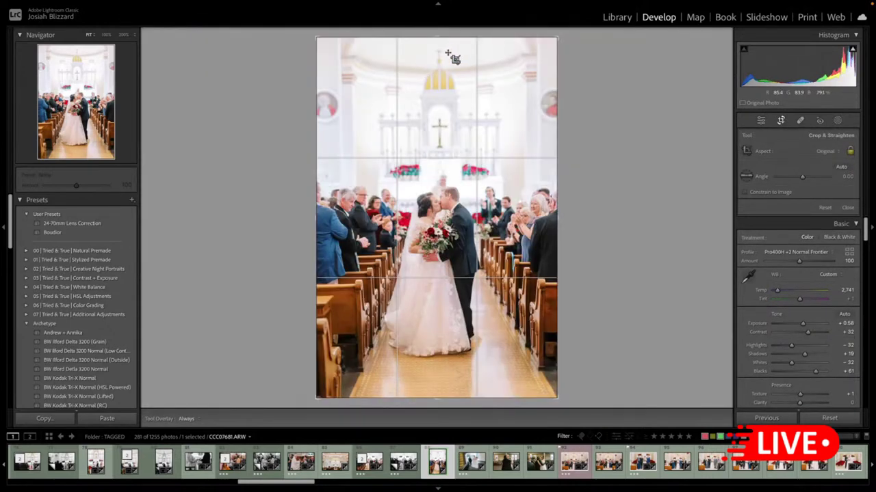
mouse_move(449, 36)
mouse_down()
mouse_move(450, 61)
mouse_move(451, 46)
mouse_up()
drag(440, 147, 438, 167)
key(Return)
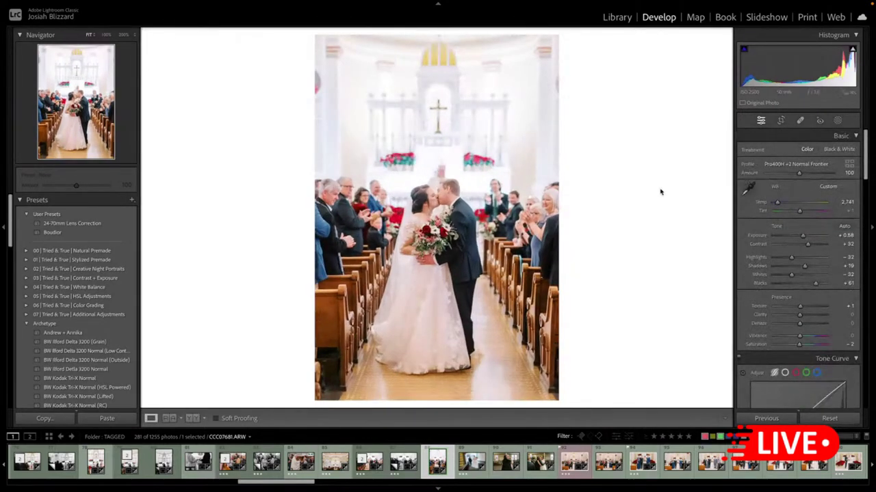
- Create a BW Ilford Delta 3200 (Grain) virtual copy of the aisle kiss photo, and apply the same preset to the staircase photo
key(ctrl+apostrophe)
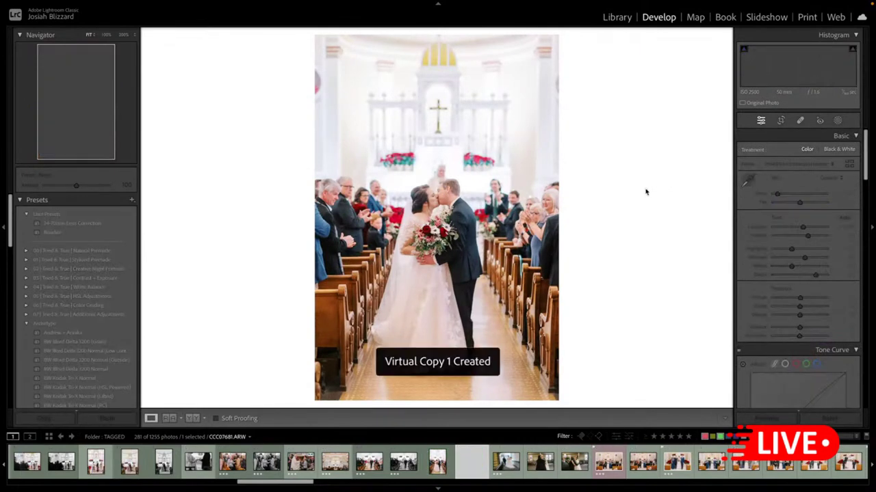
click(115, 342)
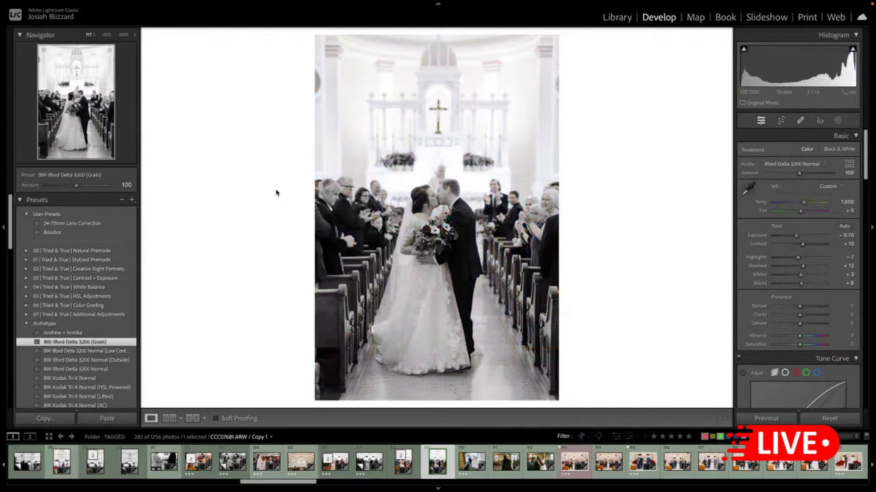
key(Right)
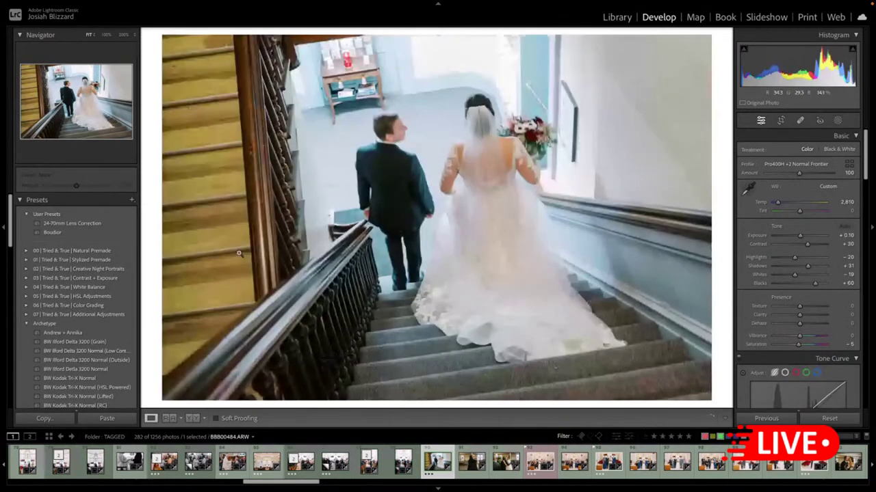
click(126, 343)
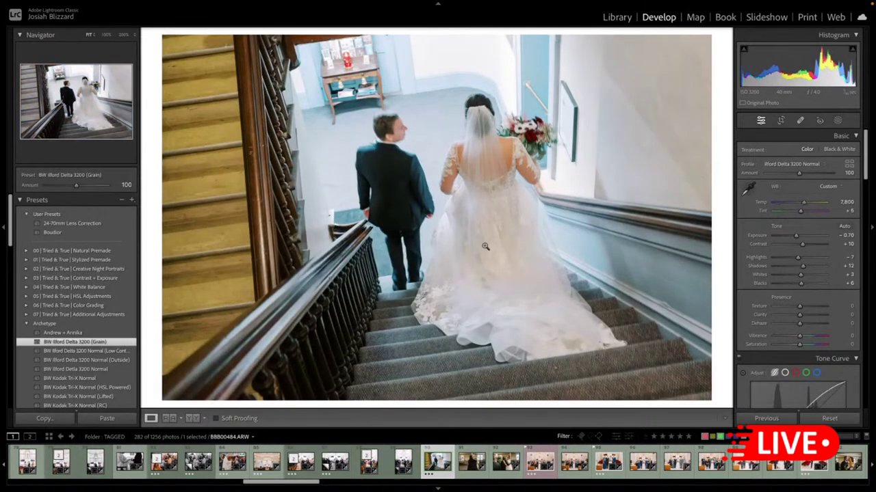
- Lower the exposure of the black-and-white staircase photo to around −1
key(minus)
key(minus)
key(minus)
key(minus)
key(minus)
key(minus)
key(minus)
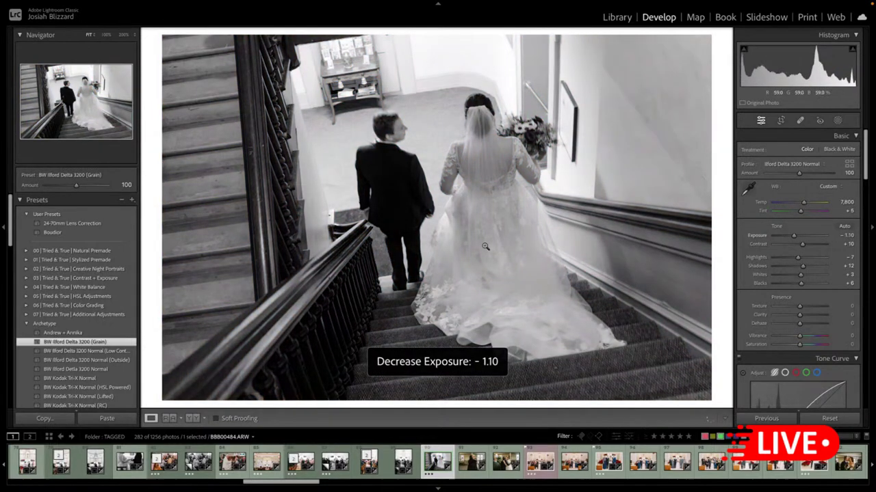
key(equal)
- Create a virtual copy of the photo of the groom hugging a guest and apply BW Ilford Delta 3200 (Grain)
key(Right)
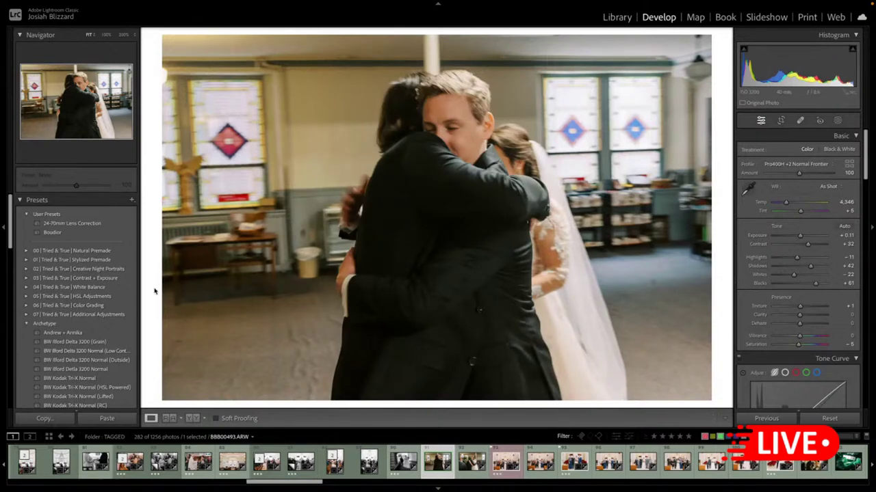
key(ctrl+apostrophe)
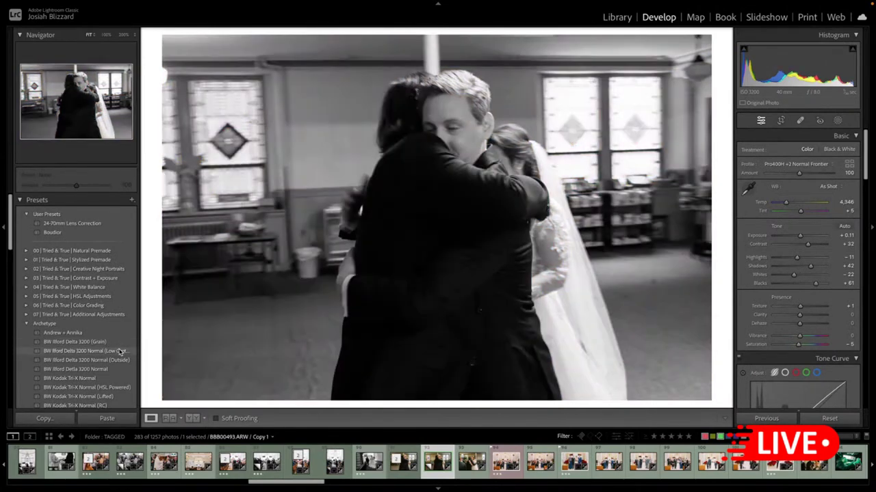
click(120, 342)
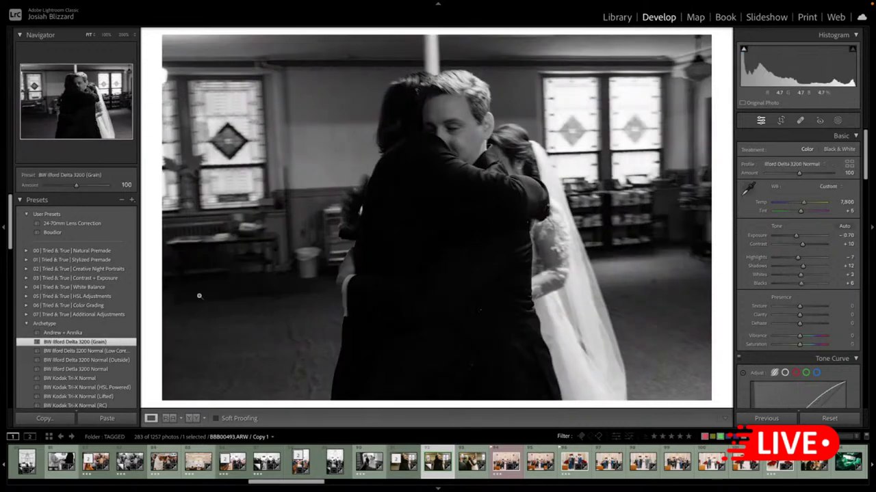
- Raise the exposure of the black-and-white copy of the groom's hug to +0.10
key(equal)
key(equal)
key(equal)
key(equal)
key(equal)
key(equal)
key(equal)
key(equal)
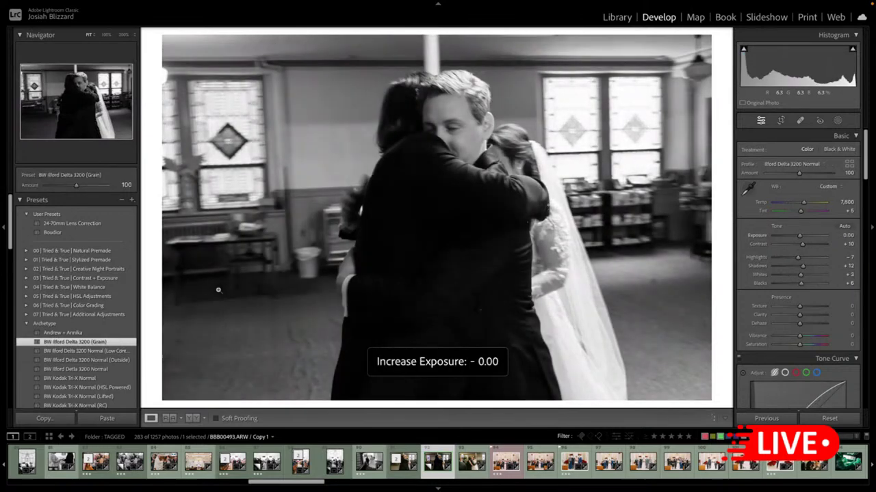
key(minus)
key(equal)
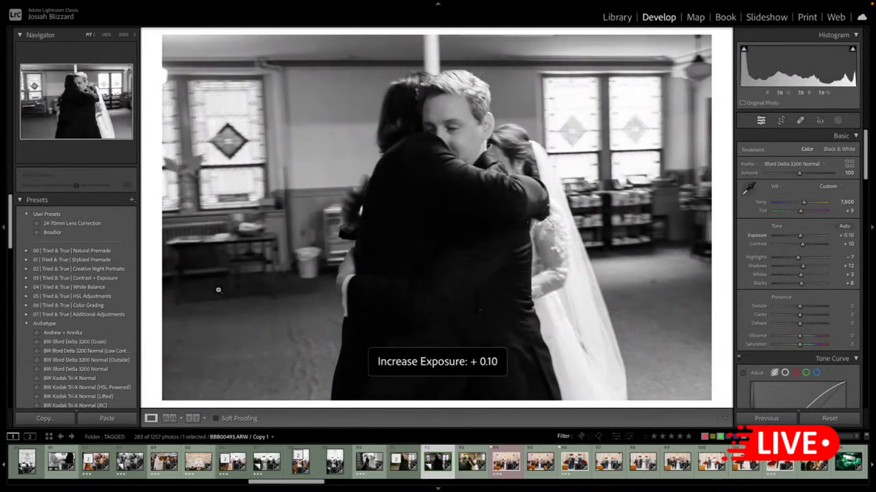
- Create a virtual copy of the photo of the smiling bride hugging a guest and apply BW Ilford Delta 3200 (Grain)
key(Right)
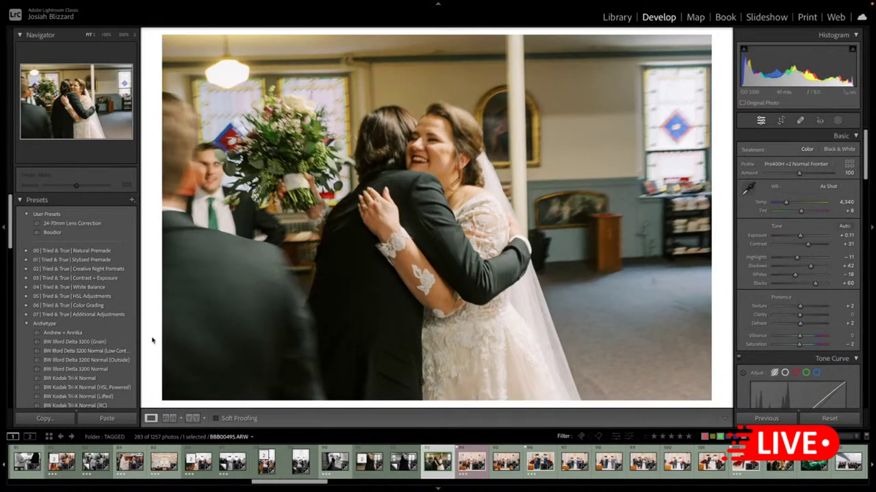
key(ctrl+apostrophe)
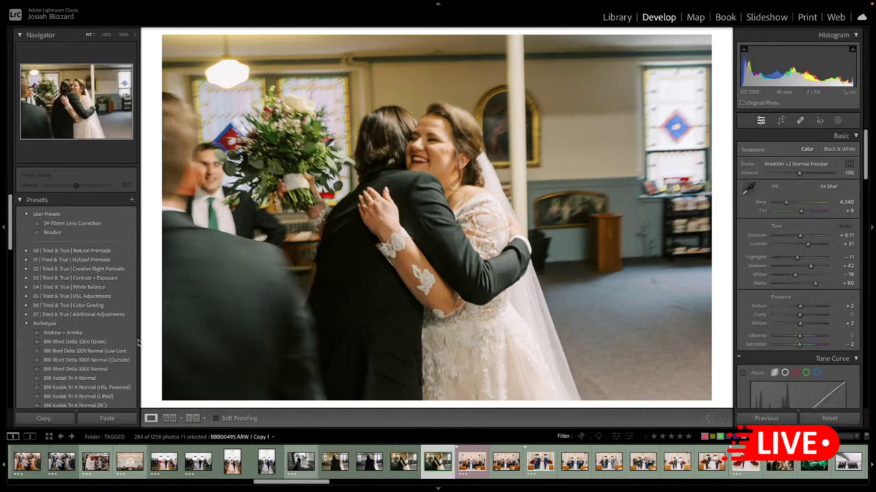
click(82, 341)
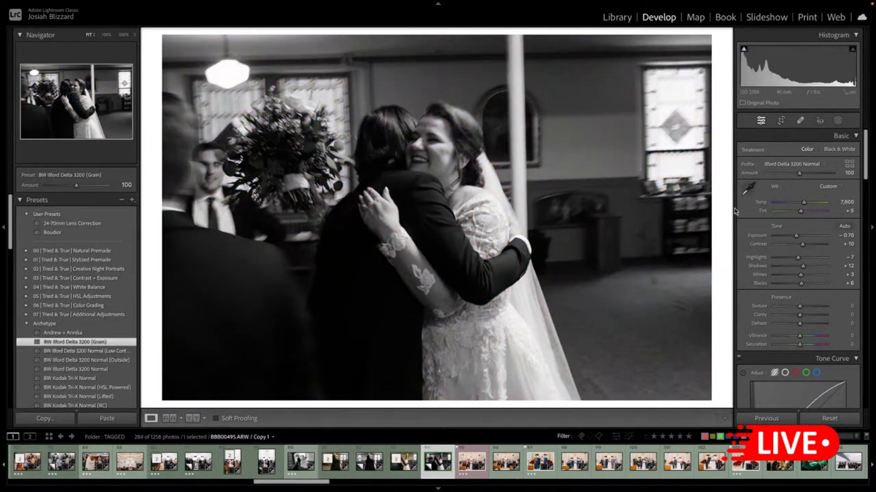
- Set the bride's black-and-white hug photo to highlights −33, shadows +37, blacks +41 and exposure −0.50, and crop it tighter
drag(803, 266, 810, 283)
key(equal)
key(equal)
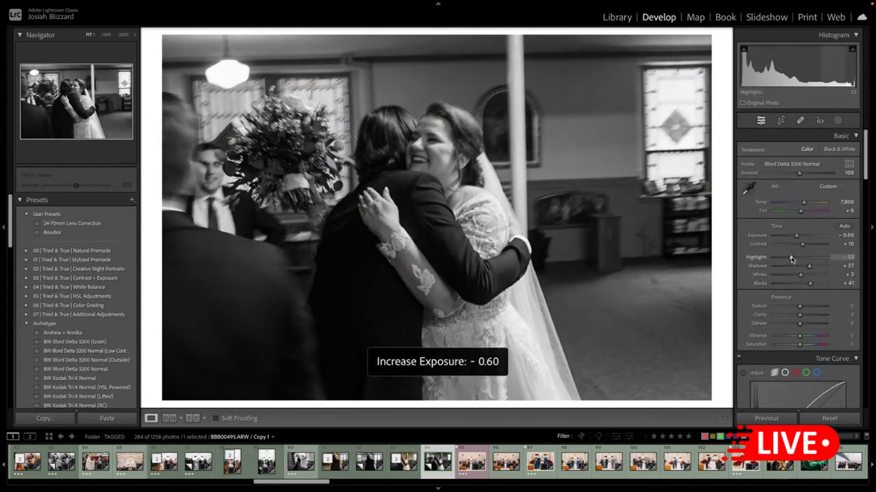
key(r)
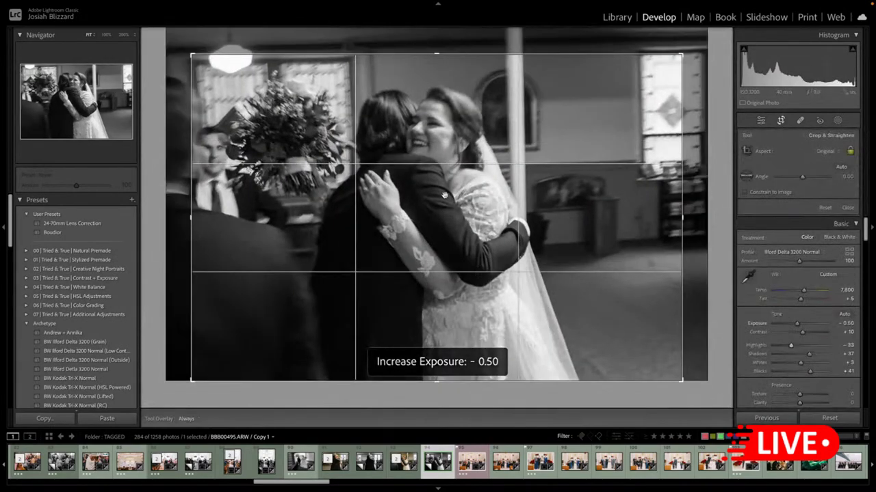
key(r)
- Compare the two large family group photos at the altar and straighten DDD02866.ARW with a crop angle of −0.87
key(Right)
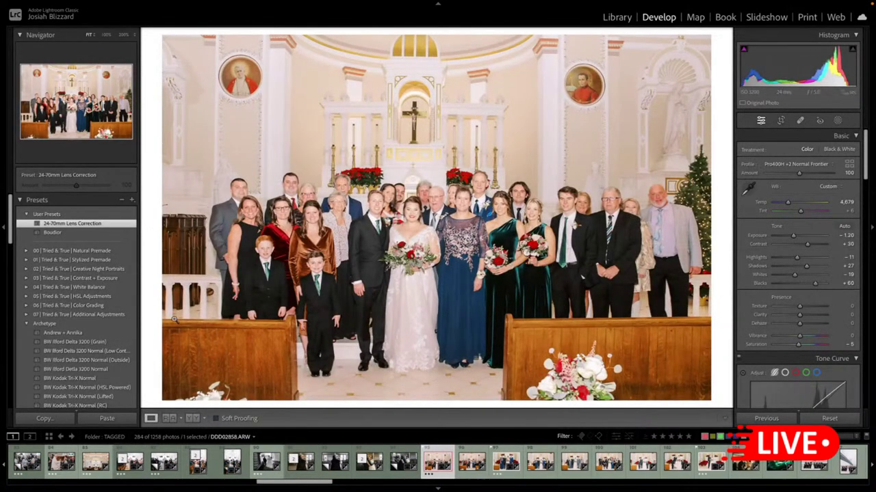
key(Right)
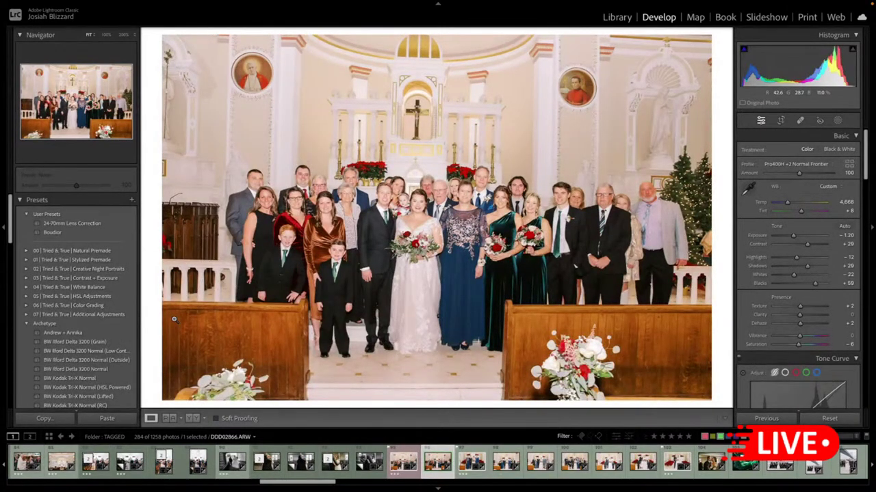
key(Right)
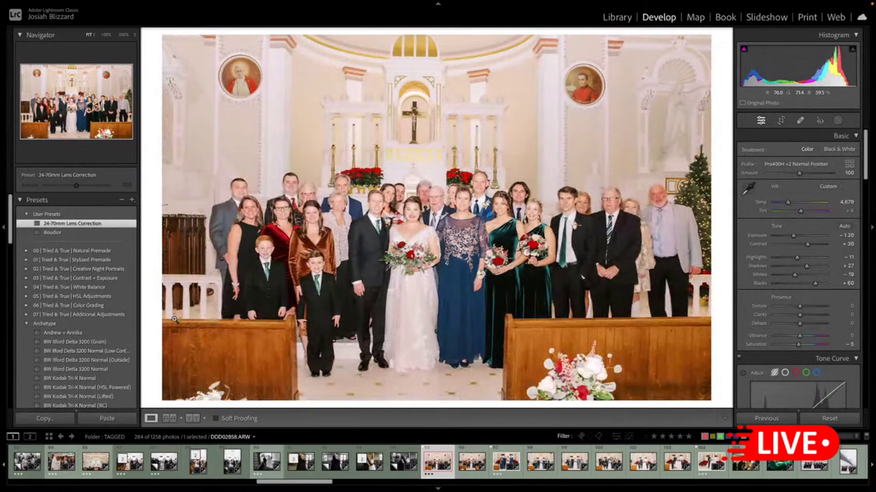
key(Right)
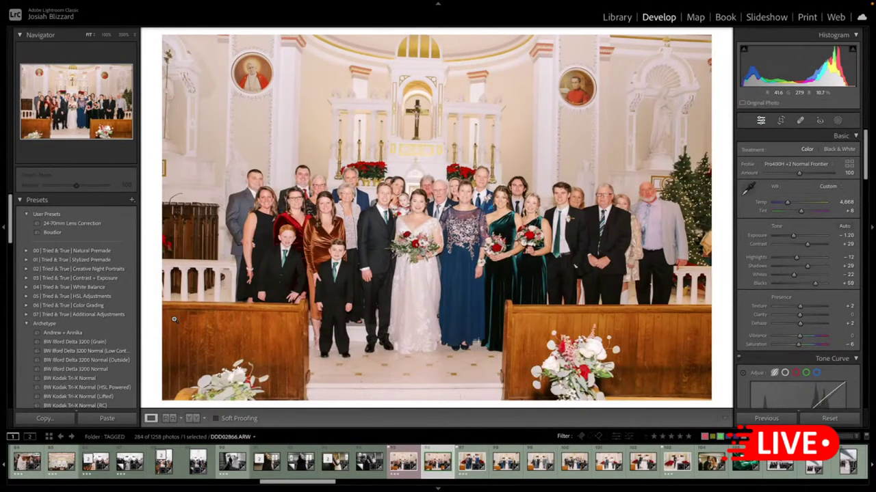
key(r)
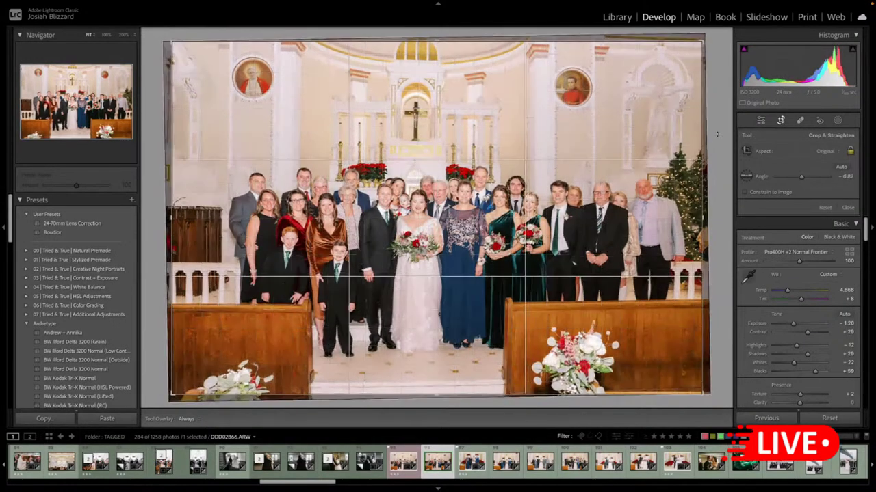
key(Return)
- Check the faces in the straightened family group photo up close and remove the alternative shot DDD02858.ARW
click(423, 197)
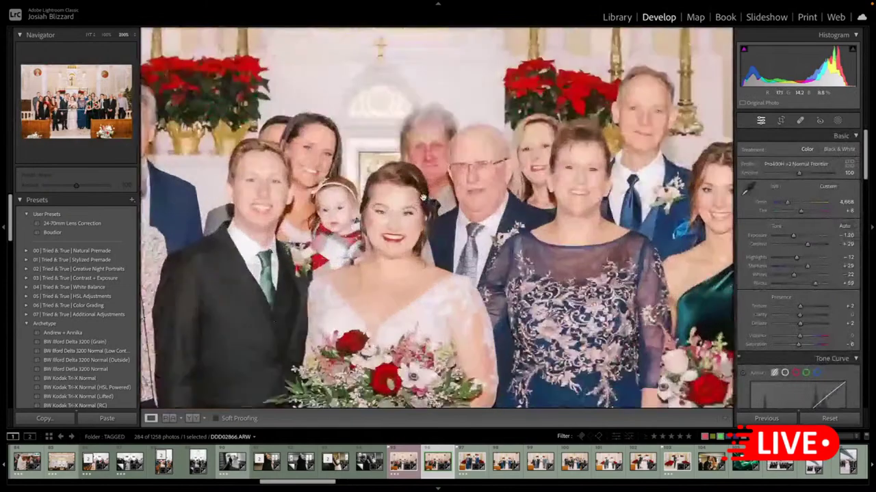
click(547, 285)
key(Left)
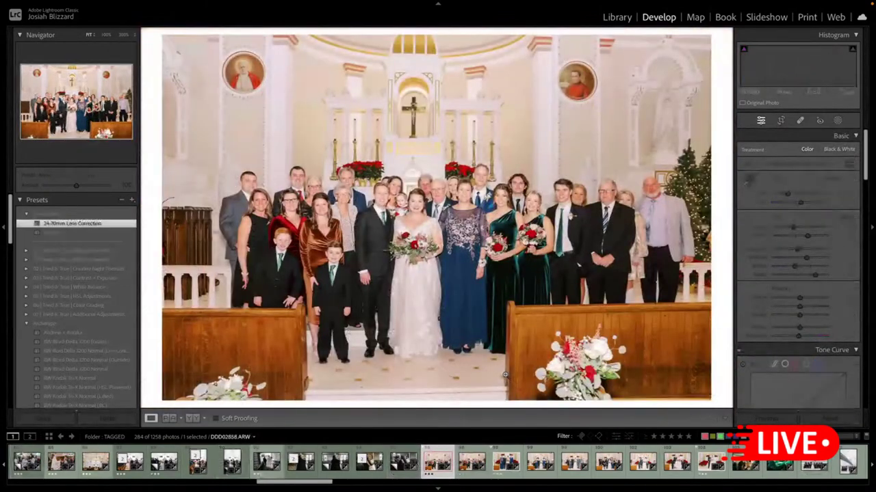
key(Delete)
key(Return)
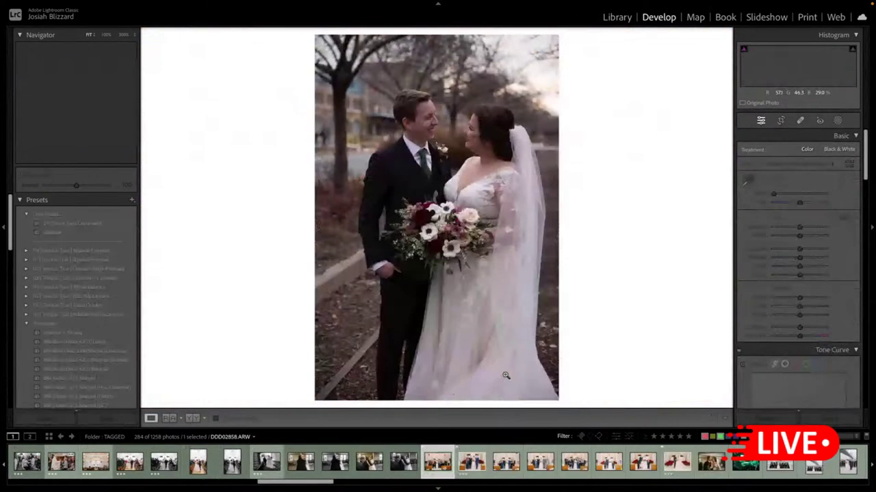
- Crop the four-person altar portrait with the poinsettias tighter and straighten it with an angle of 0.59
key(Left)
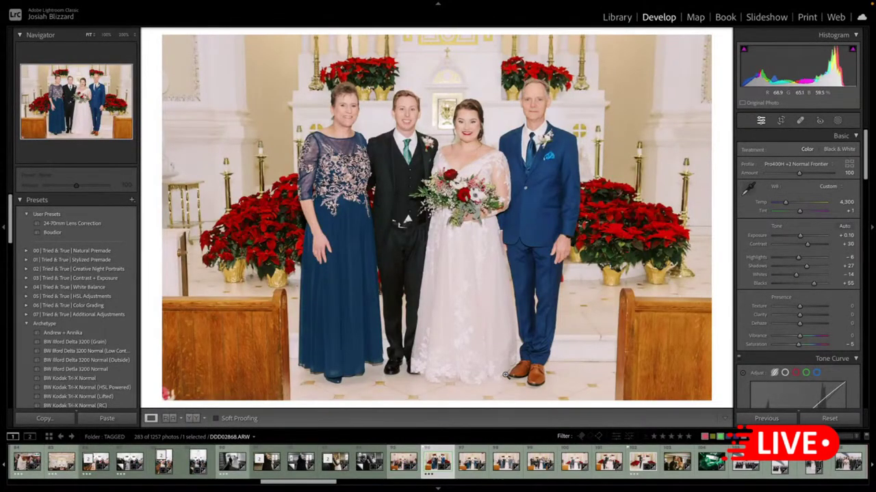
key(r)
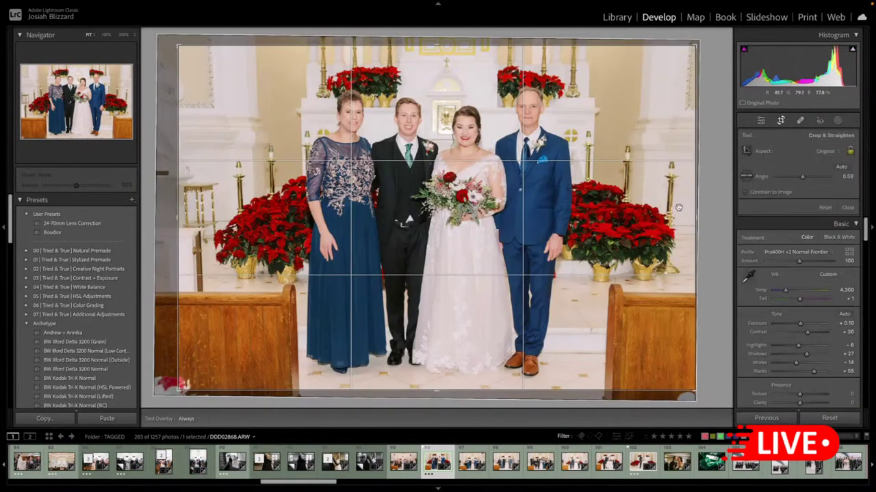
key(r)
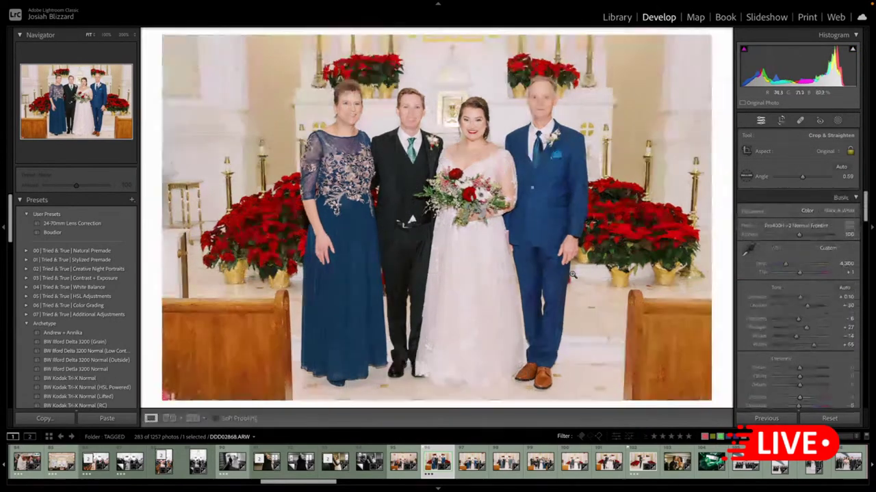
- Straighten the seven-person altar portrait to an angle of −1.00, crop it tighter and center the group in the frame
key(Right)
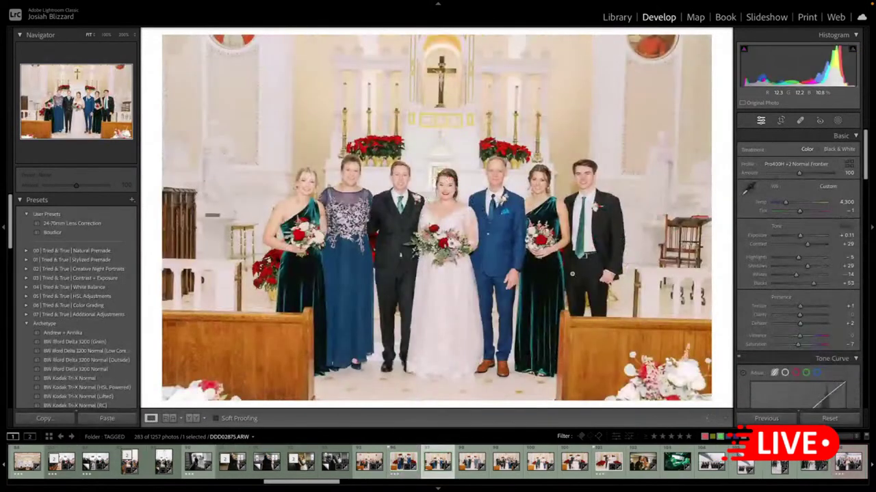
key(r)
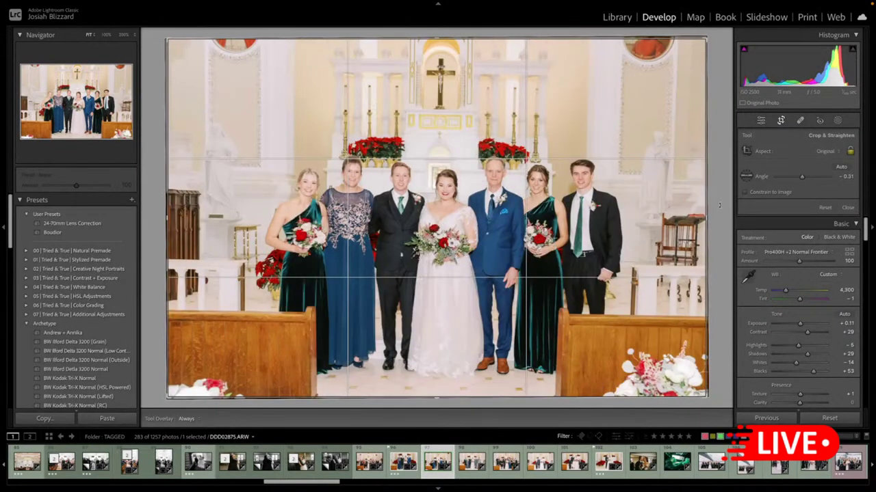
drag(537, 39, 531, 54)
drag(519, 128, 512, 130)
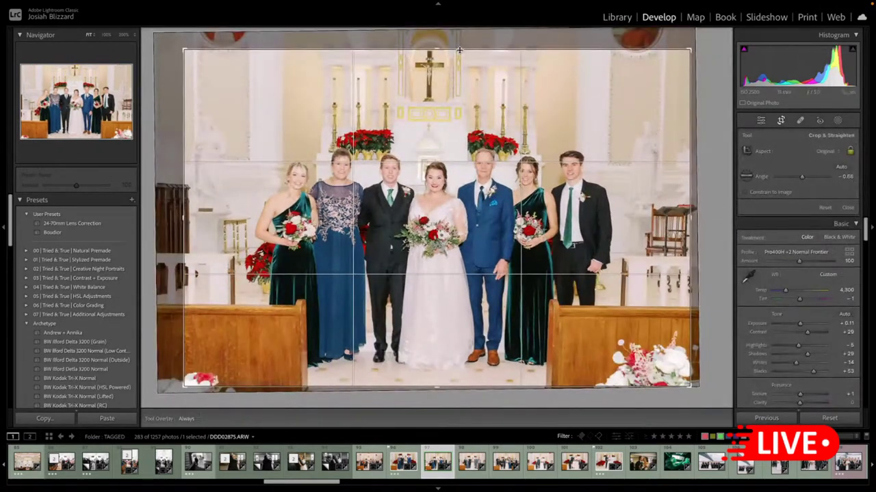
drag(459, 49, 454, 41)
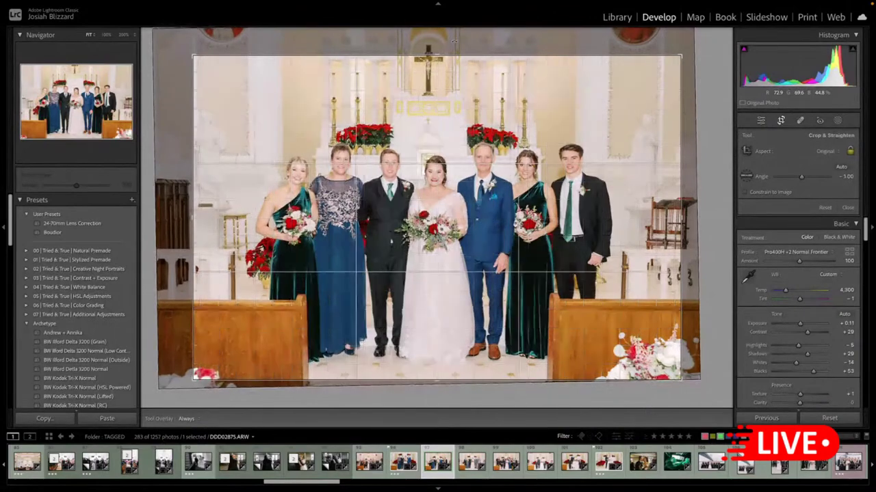
drag(406, 170, 411, 170)
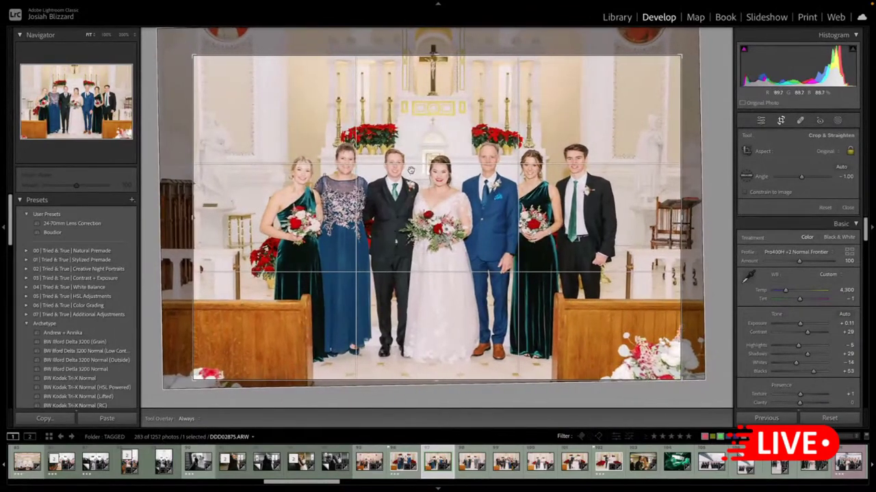
key(Return)
- Crop the six-person altar portrait tighter around the group at an angle of −0.26 and lower its exposure slightly
key(Right)
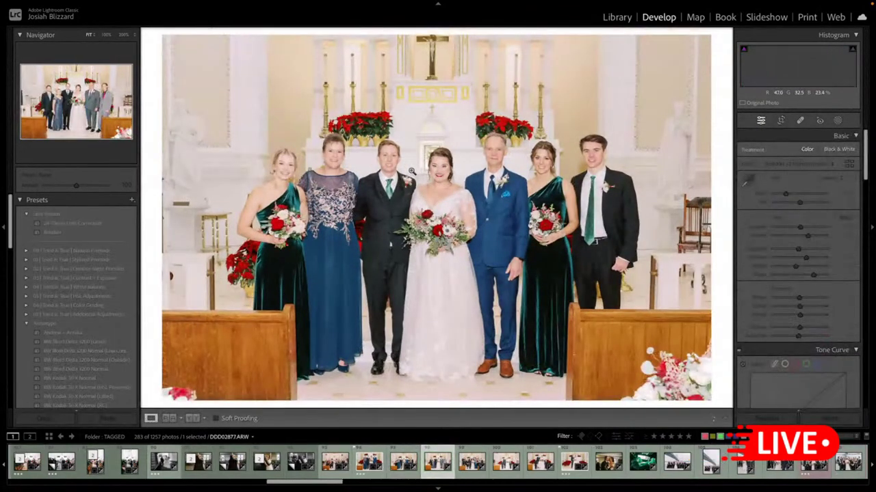
key(r)
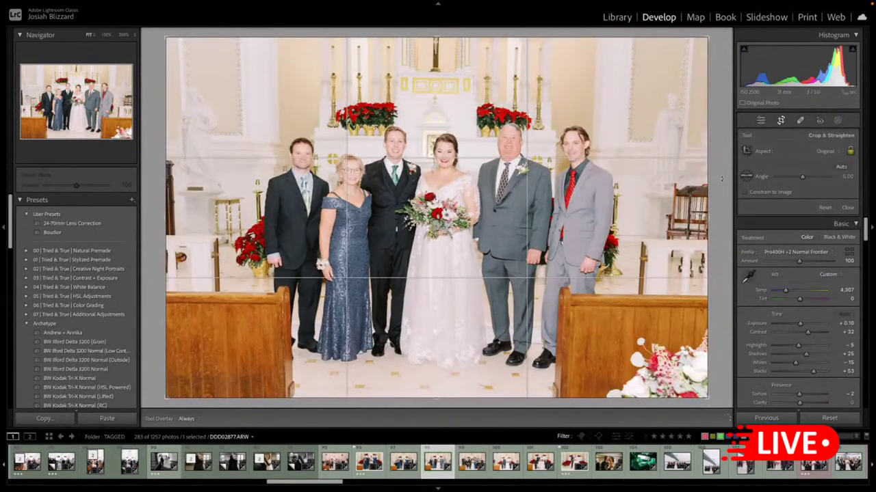
drag(707, 195, 686, 201)
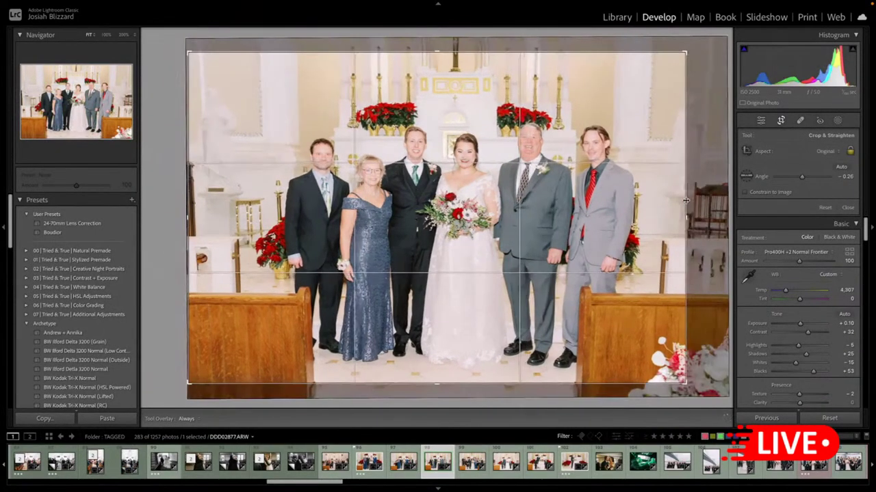
drag(611, 247, 594, 235)
key(Return)
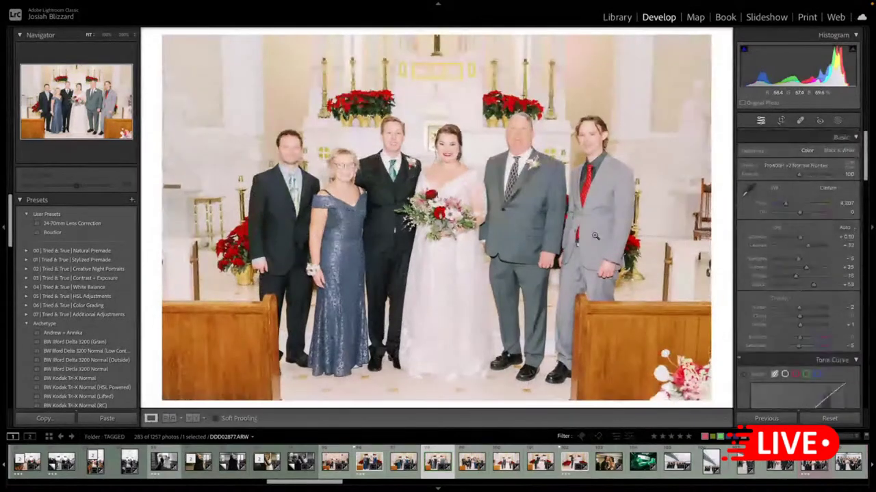
key(minus)
key(minus)
- Crop the large family group photo DDD02894.ARW tighter and straighten it to an angle of −0.10
key(Right)
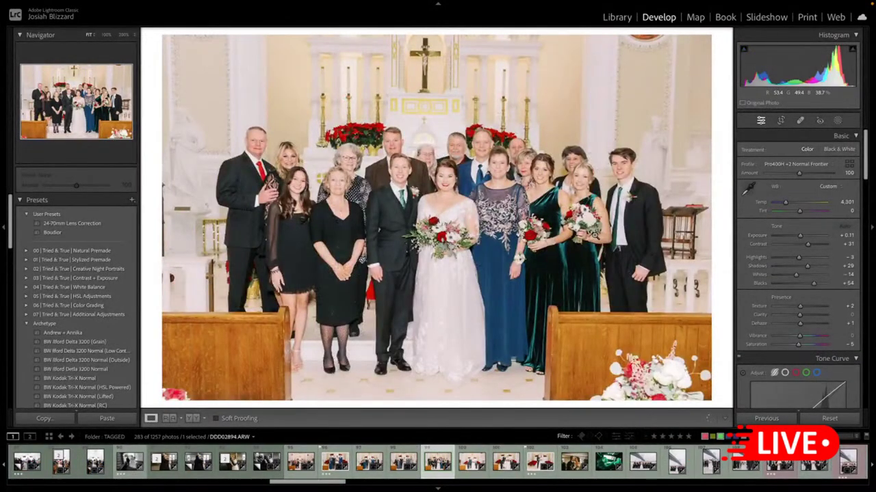
key(r)
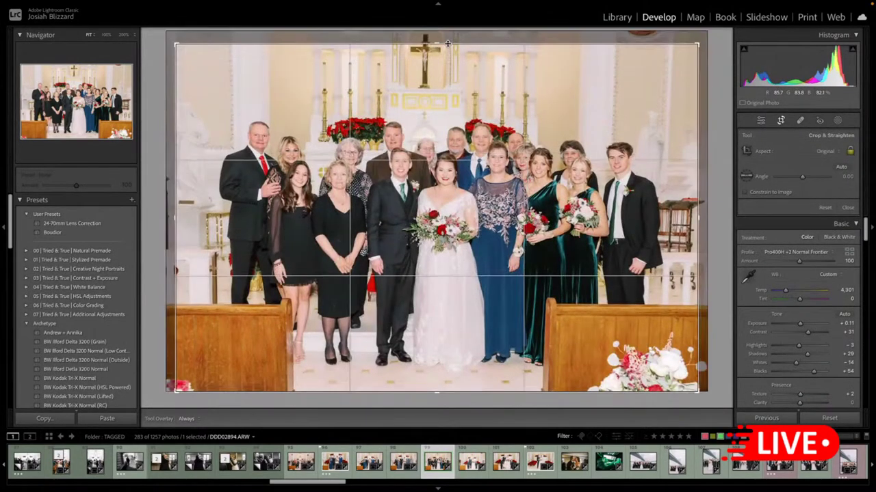
drag(447, 43, 448, 39)
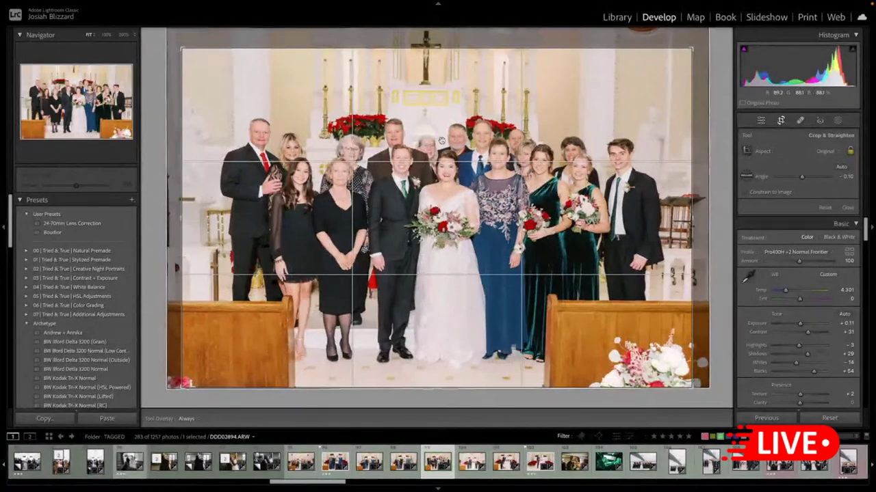
key(Return)
key(Right)
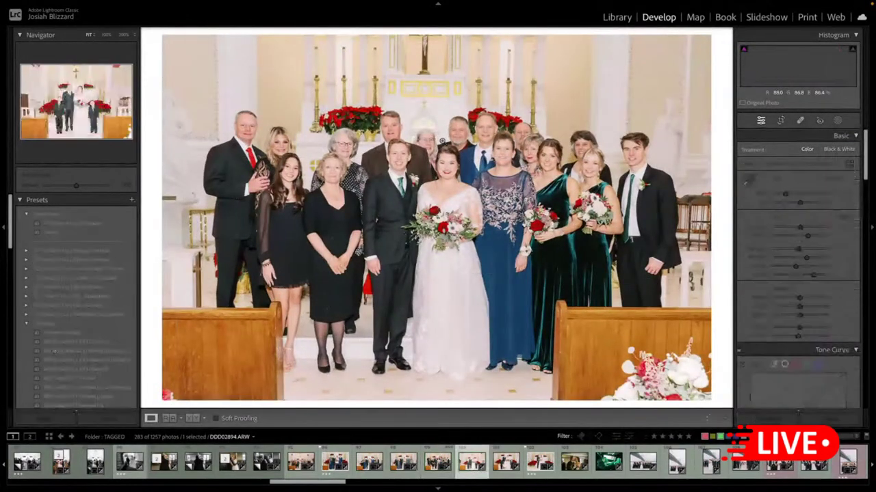
- Set the exposure of the altar portrait with the couple and two boys to −0.48, straighten it slightly and crop it tighter
key(minus)
key(minus)
key(minus)
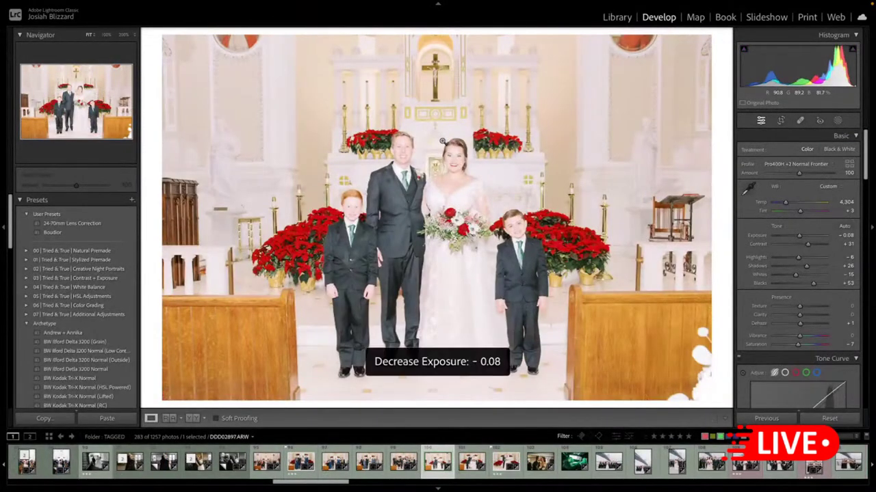
key(r)
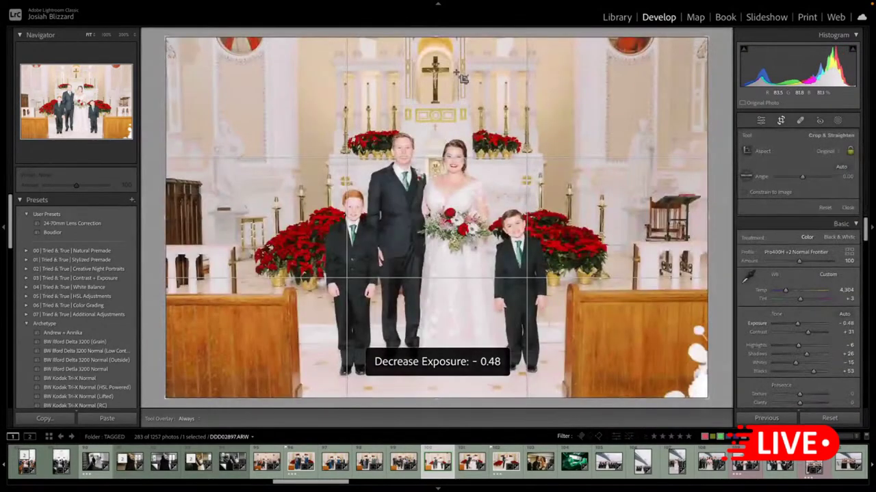
drag(437, 35, 440, 56)
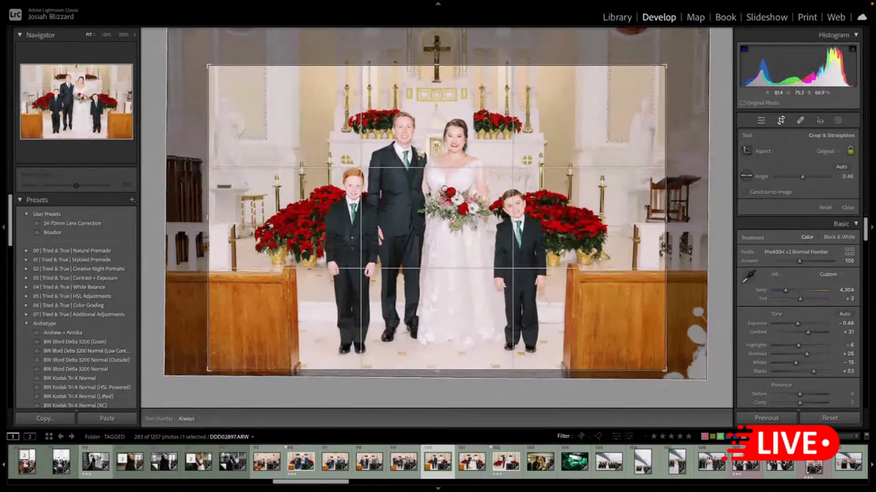
key(Return)
- Lower the exposure slightly on DDD02902.ARW, the altar portrait with the couple, two boys and flower girl
key(Right)
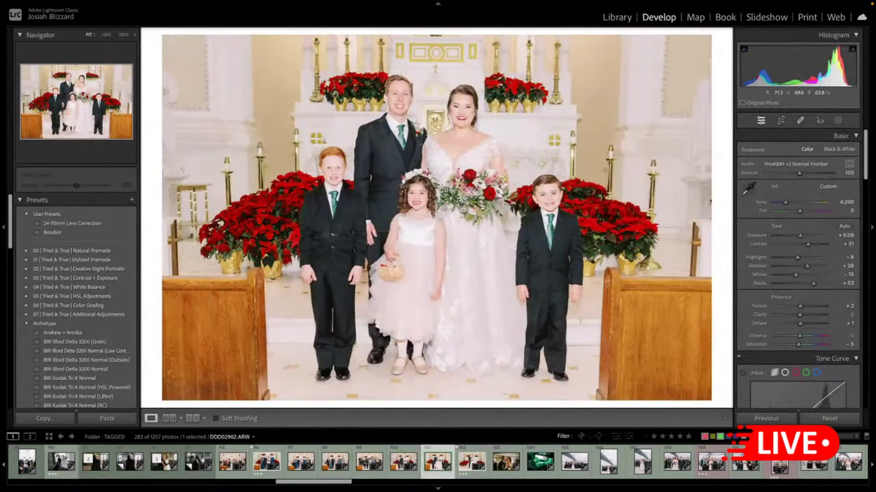
key(minus)
key(minus)
key(equal)
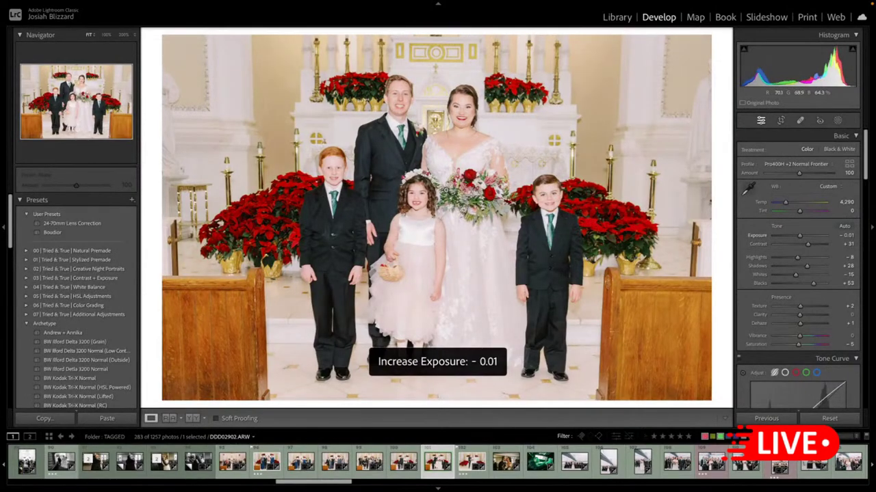
key(minus)
- Set the exposure of the couple's full-length altar portrait DDD02908.ARW to −0.70
key(Right)
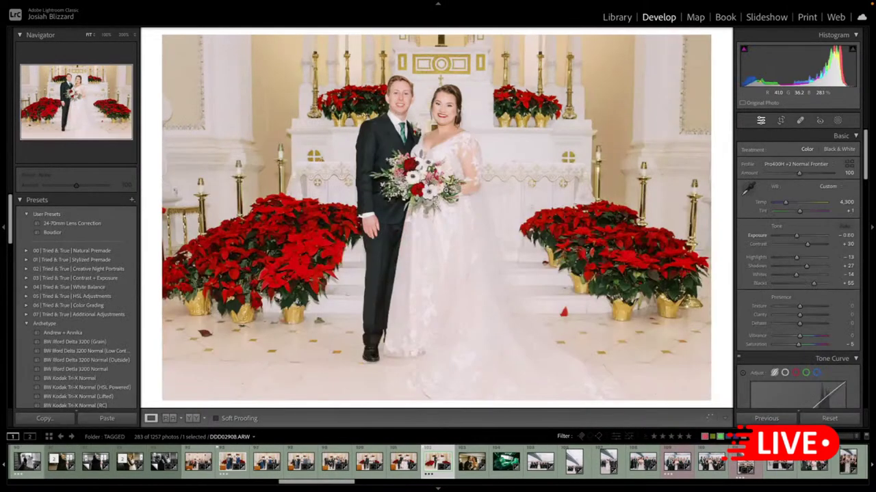
key(minus)
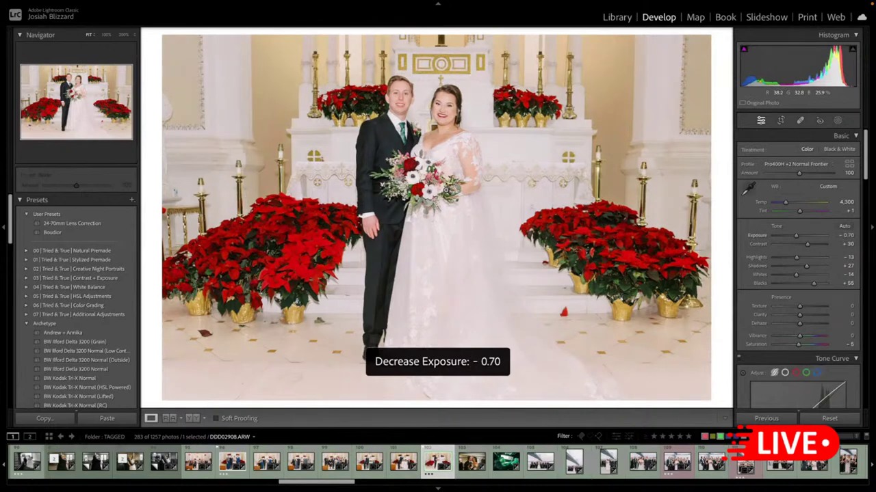
- Tighten the crop of the kissing couple photo DDD02918 and set its white balance temperature to 4,099
key(Right)
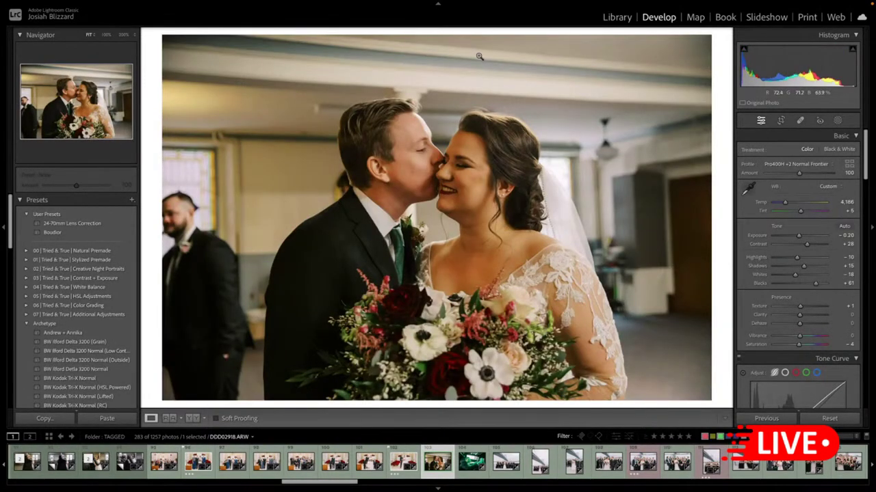
key(r)
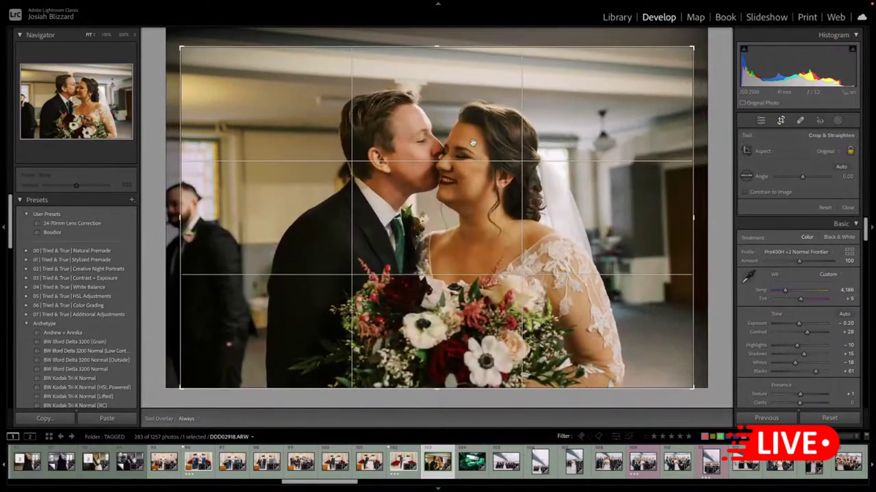
key(Return)
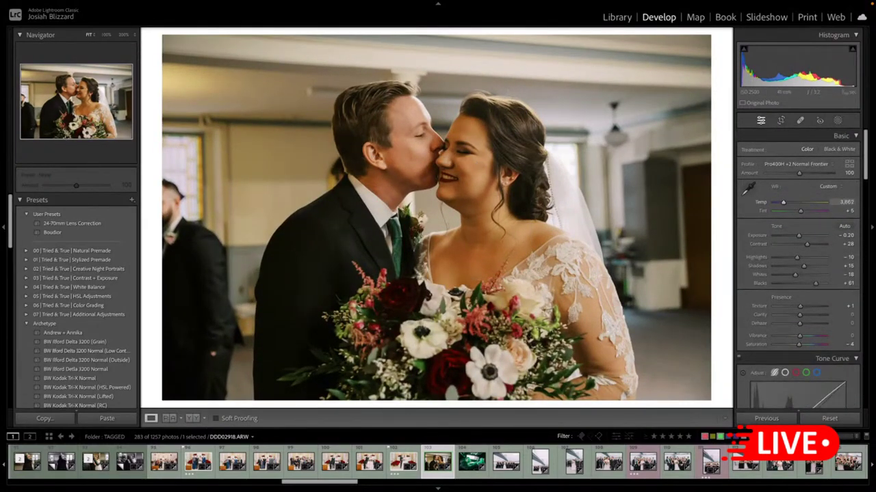
drag(783, 202, 785, 203)
- Create a virtual copy of the kissing couple photo and crop it to the 4 x 5 / 8 x 10 aspect ratio
key(ctrl+apostrophe)
key(r)
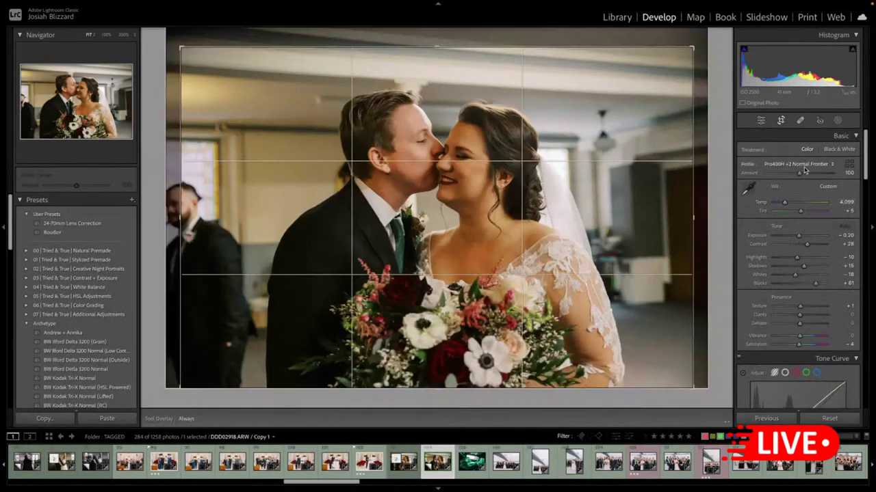
click(850, 151)
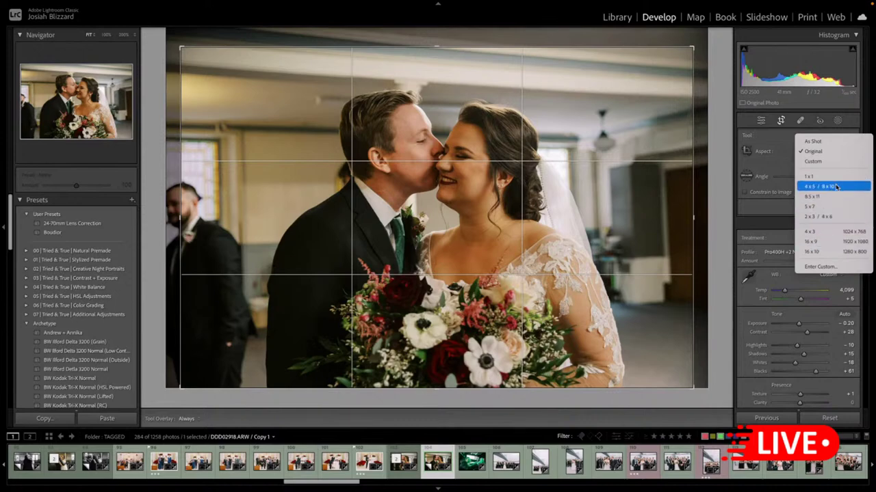
click(819, 186)
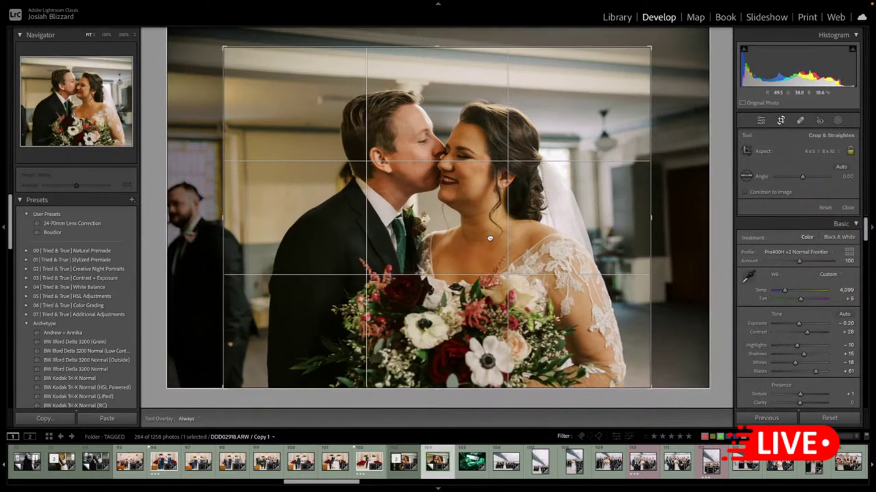
key(Return)
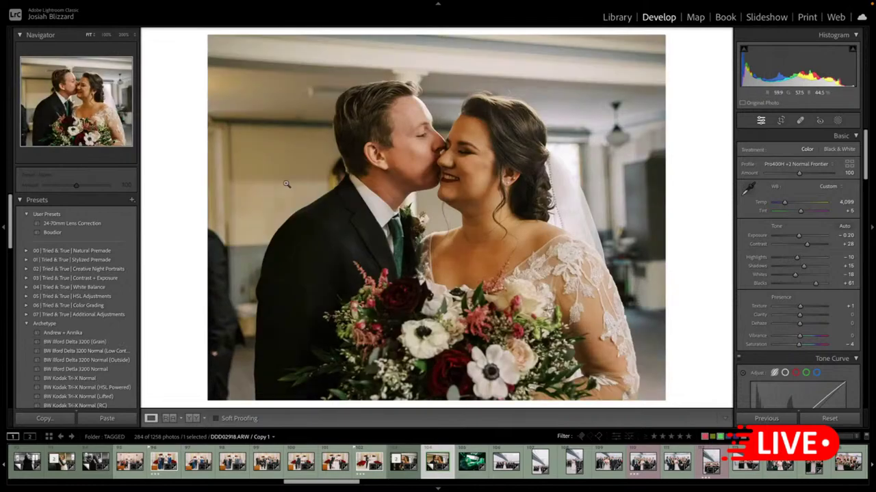
- Create a second virtual copy from the cropped kiss photo and apply the BW Ilford Delta 3200 (Grain) preset
key(ctrl+apostrophe)
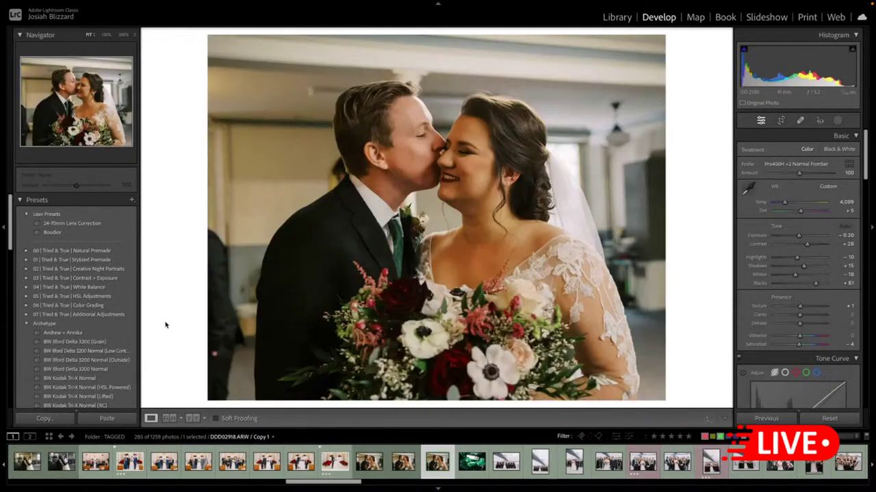
click(74, 341)
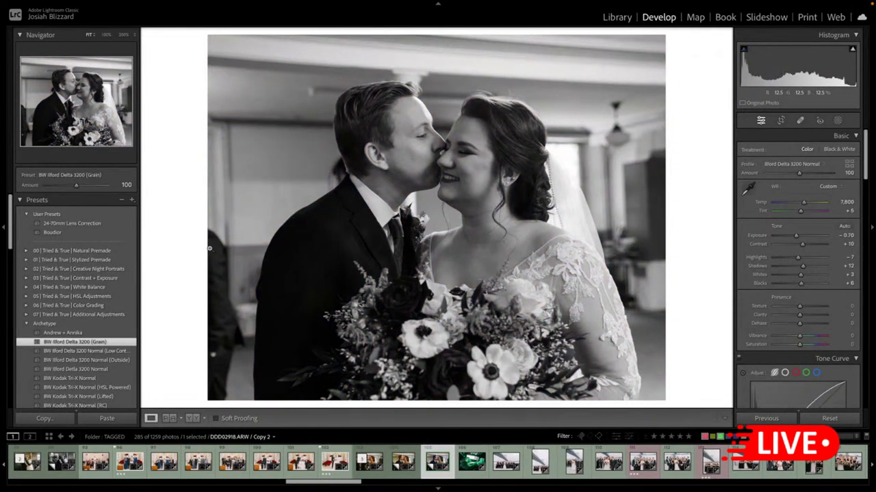
- Set Shadows to +15 on the green-lit toast photo DDD02936 and crop it slightly tighter
key(Right)
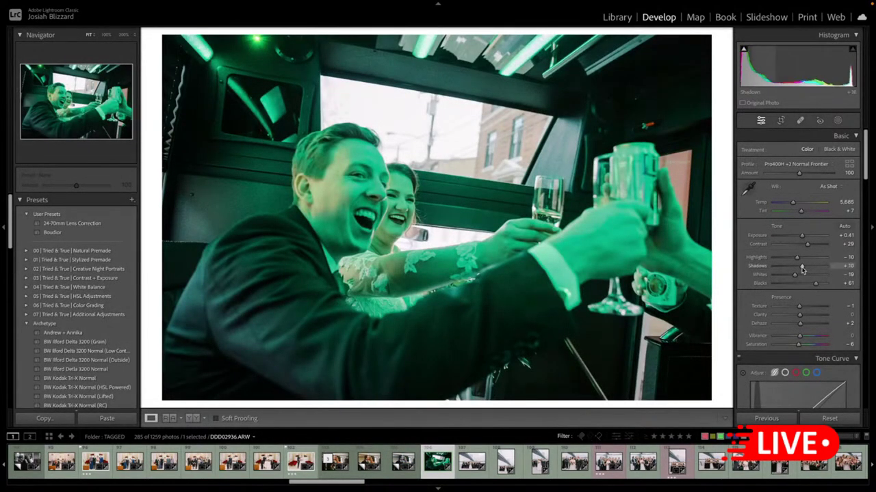
drag(806, 266, 803, 267)
key(r)
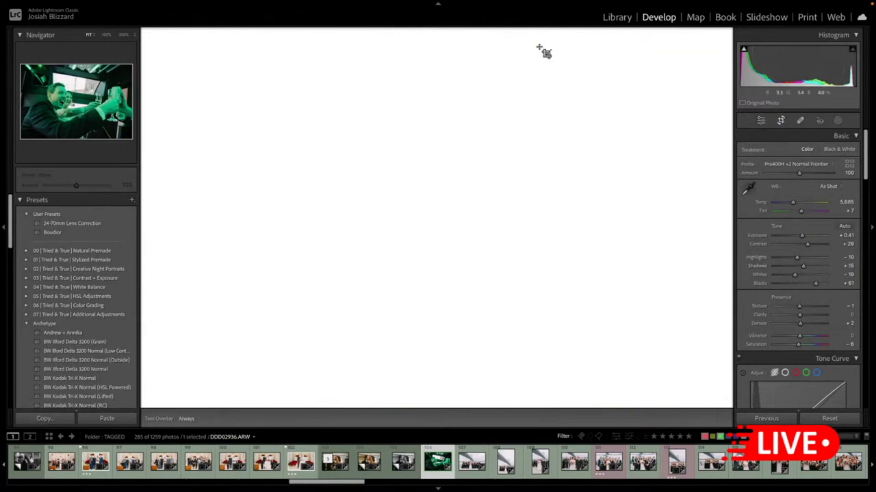
key(r)
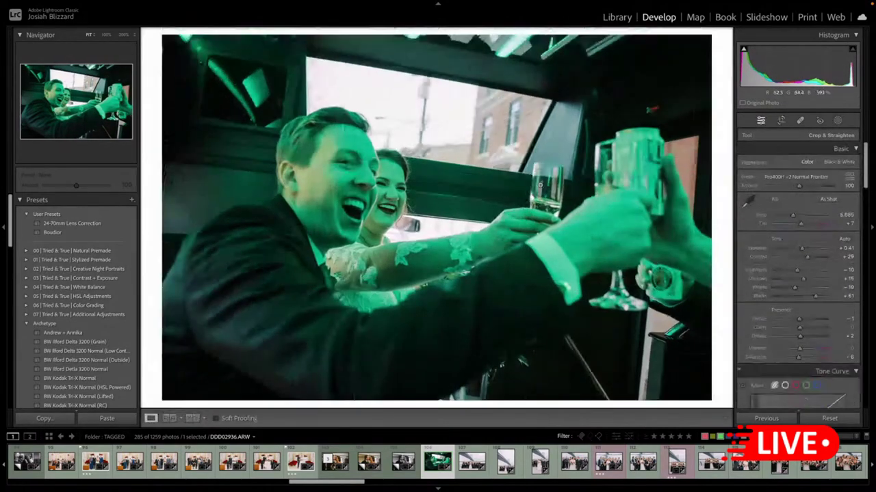
- Create a virtual copy of the toast photo and apply the BW Ilford Delta 3200 Normal preset
key(ctrl+apostrophe)
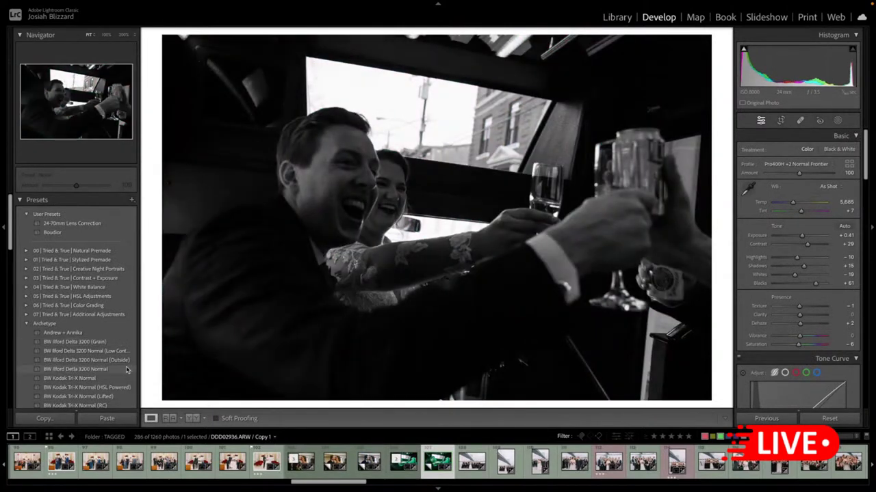
click(128, 370)
- Raise the exposure of the black-and-white toast copy to +0.80
key(equal)
key(equal)
key(equal)
key(equal)
key(equal)
key(equal)
key(equal)
key(equal)
key(equal)
key(equal)
key(equal)
key(equal)
key(equal)
key(equal)
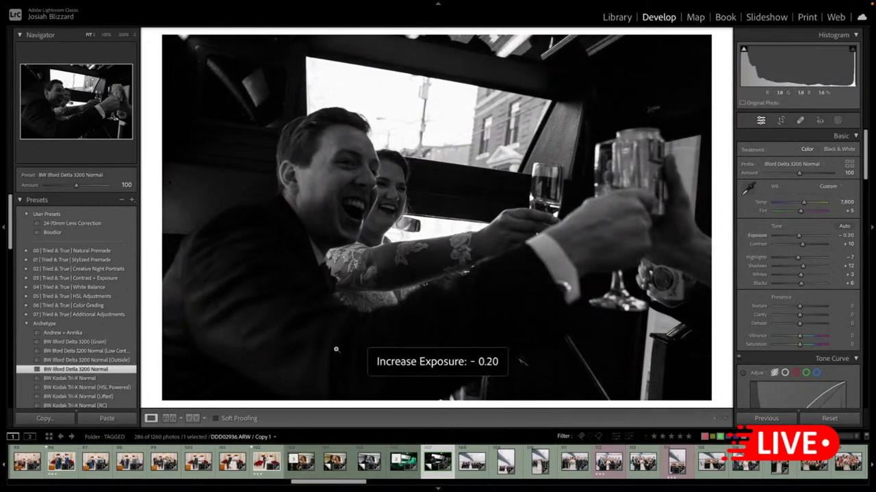
key(equal)
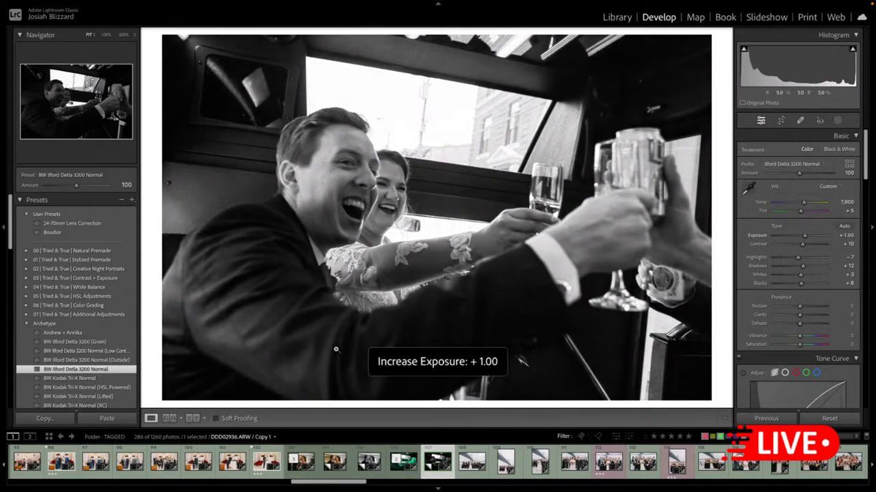
key(minus)
key(minus)
- Crop the wide wedding party photo CCC07726 under the bridge tighter, recentre the group and give it the Red label
key(Right)
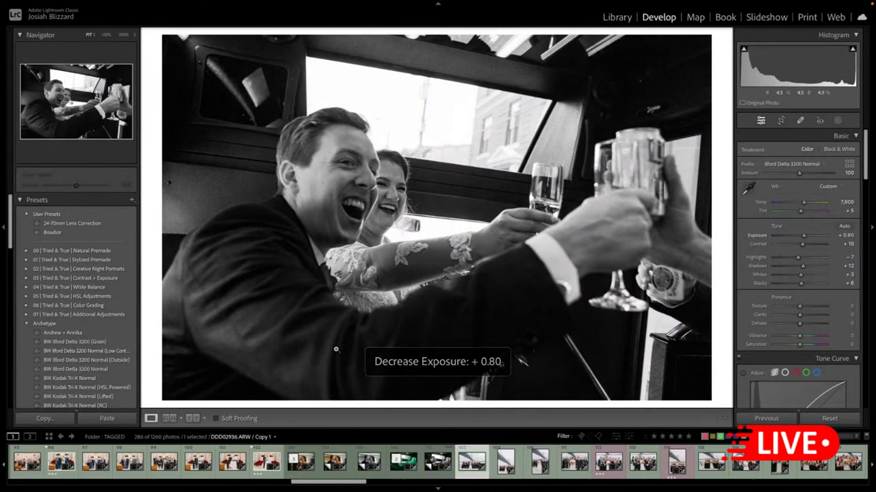
key(Right)
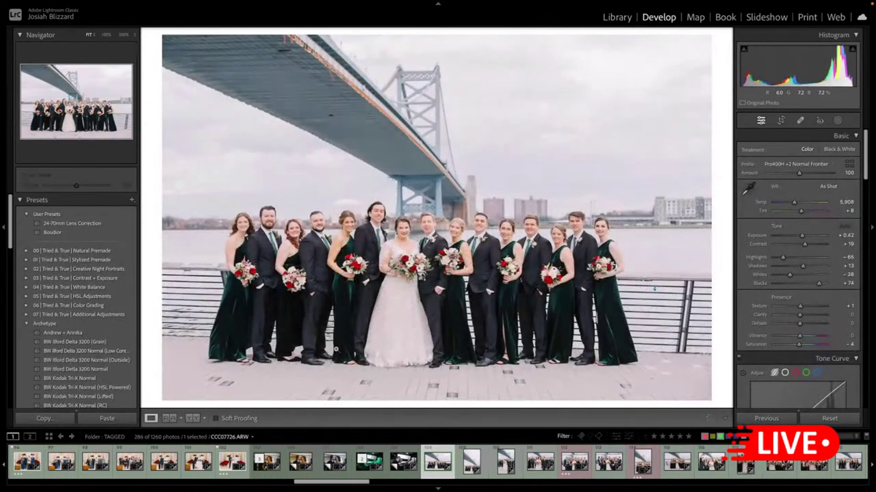
key(Right)
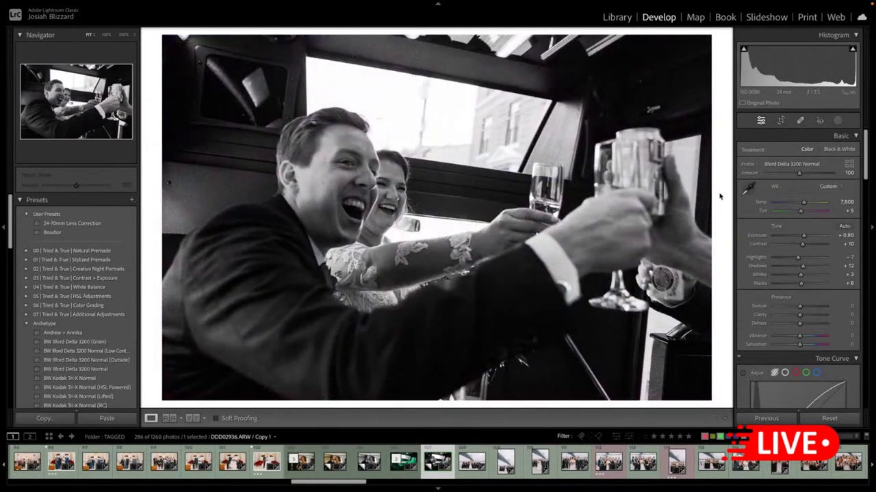
key(Right)
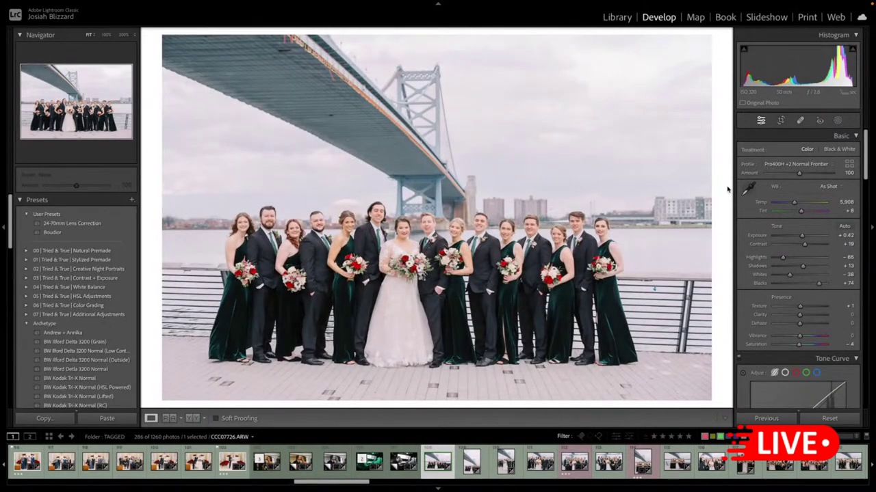
key(r)
drag(711, 205, 697, 205)
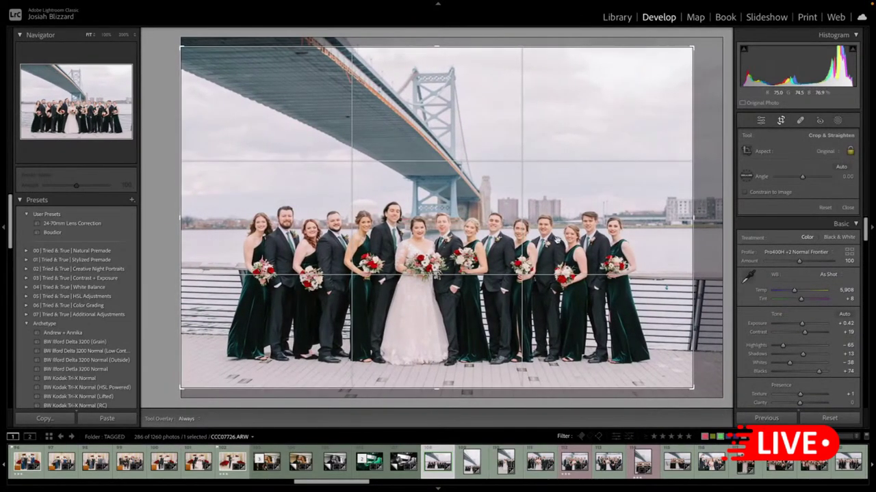
drag(561, 239, 562, 242)
key(Return)
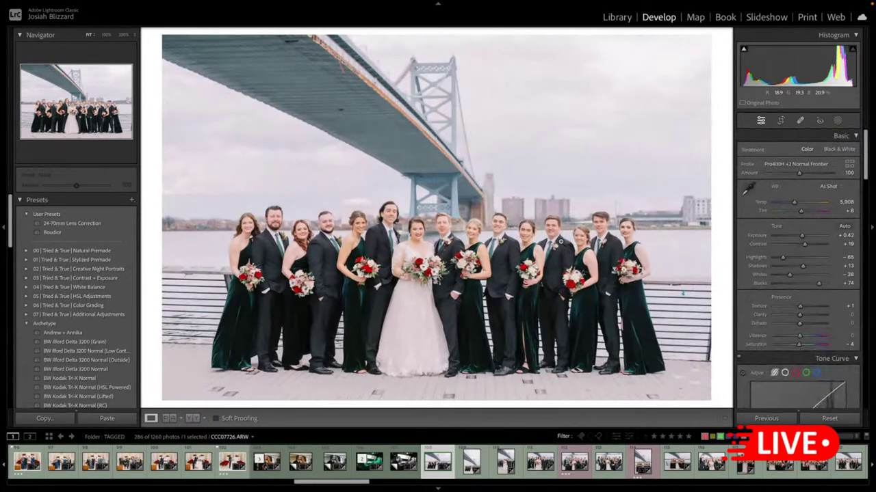
key(6)
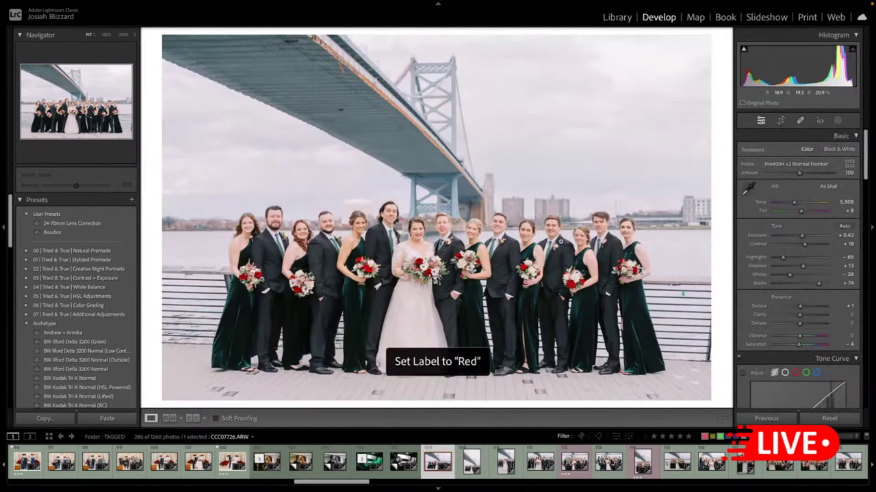
- Crop the vertical photo CCC07737 of the couple walking hand in hand tighter, trimming mostly foreground pavement
key(Right)
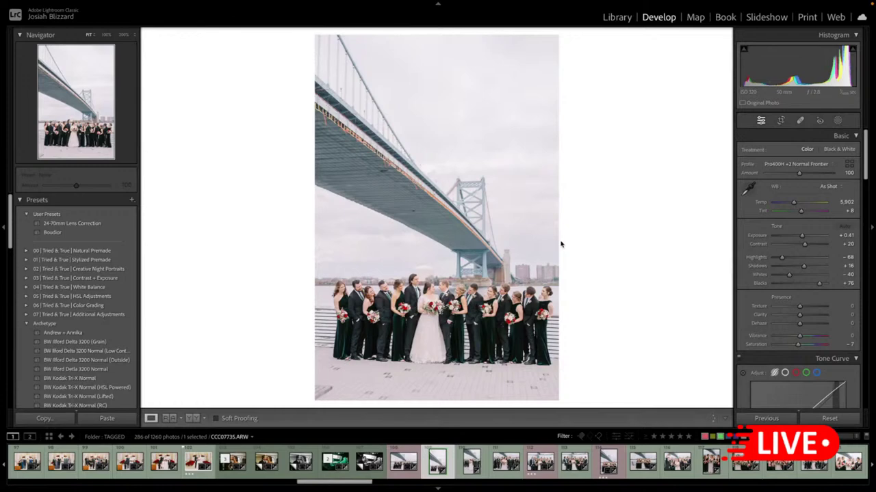
key(Right)
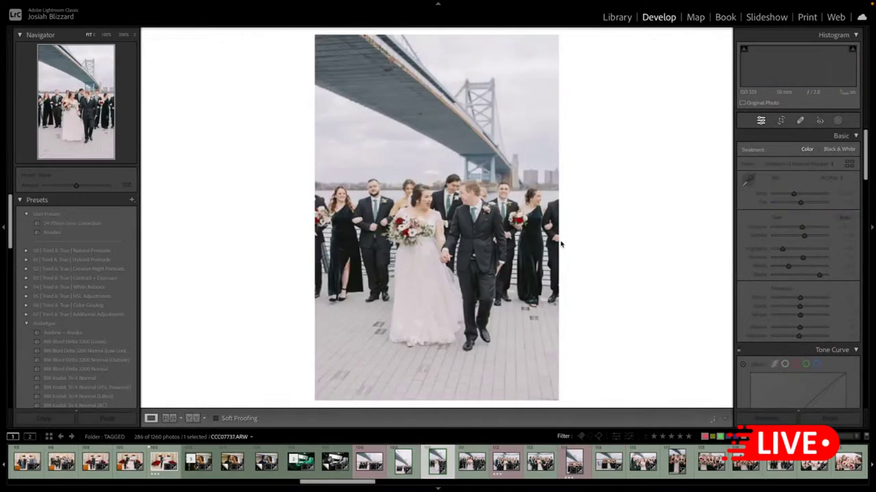
key(r)
drag(446, 37, 442, 52)
drag(428, 120, 431, 148)
key(Return)
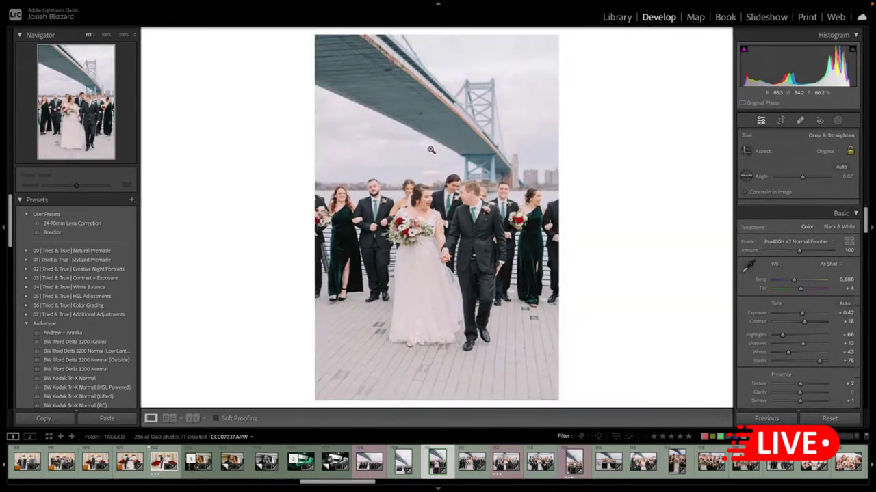
key(r)
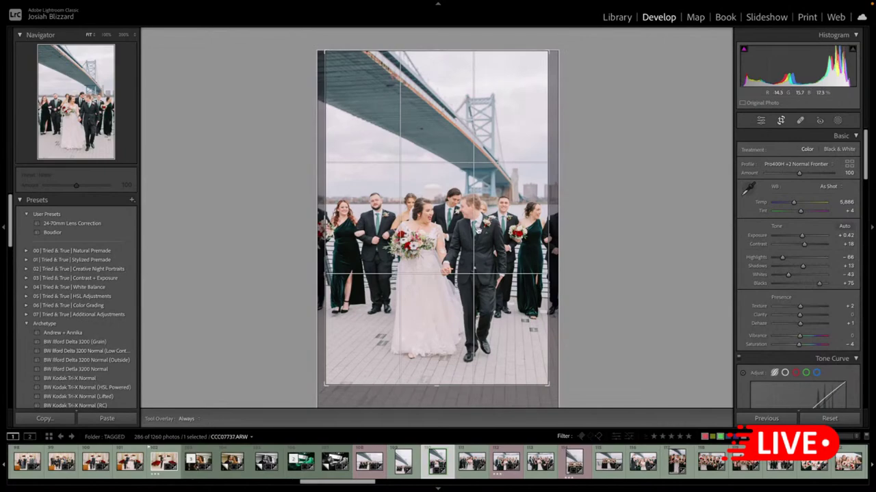
key(Return)
- Crop the horizontal photo CCC07749 of the couple walking ahead of the wedding party slightly tighter
key(Right)
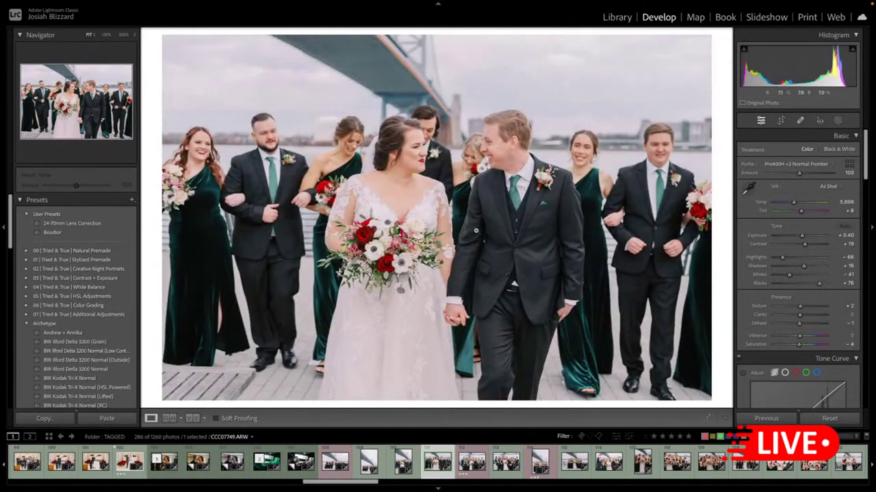
key(r)
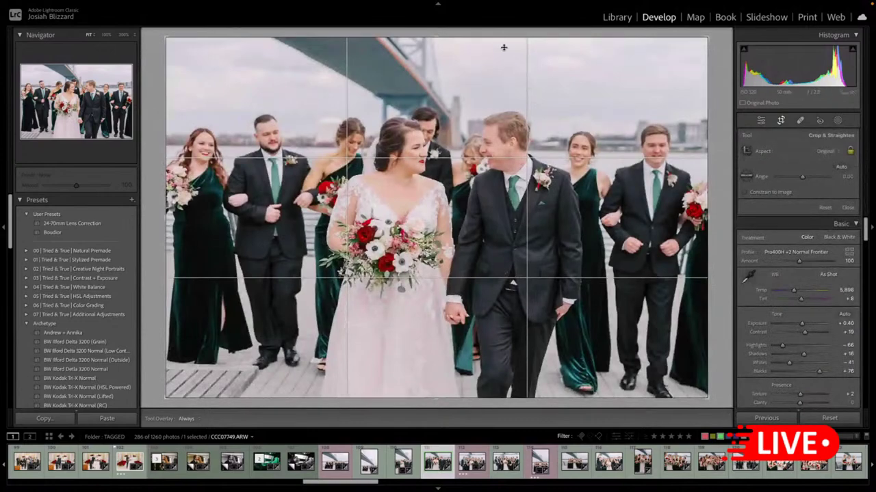
drag(504, 44, 504, 49)
key(Return)
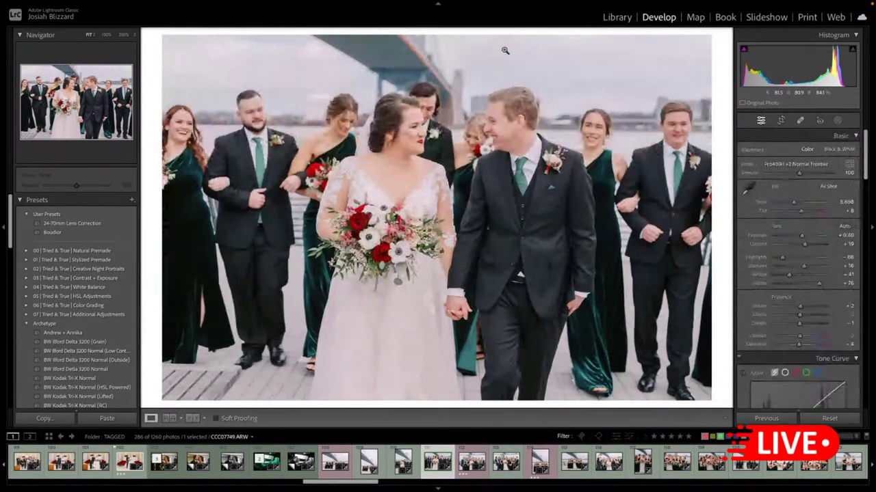
- Crop the horizontal bridesmaids line-up photo CCC07757 slightly tighter around the group
key(Right)
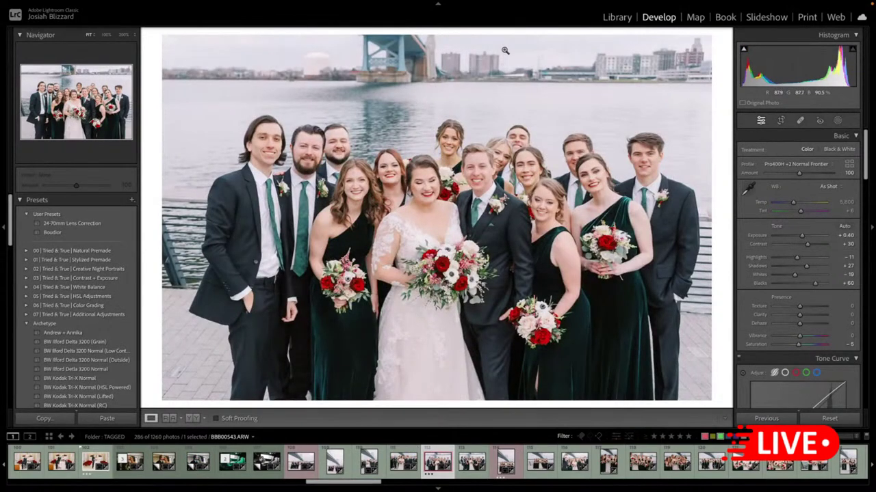
key(Right)
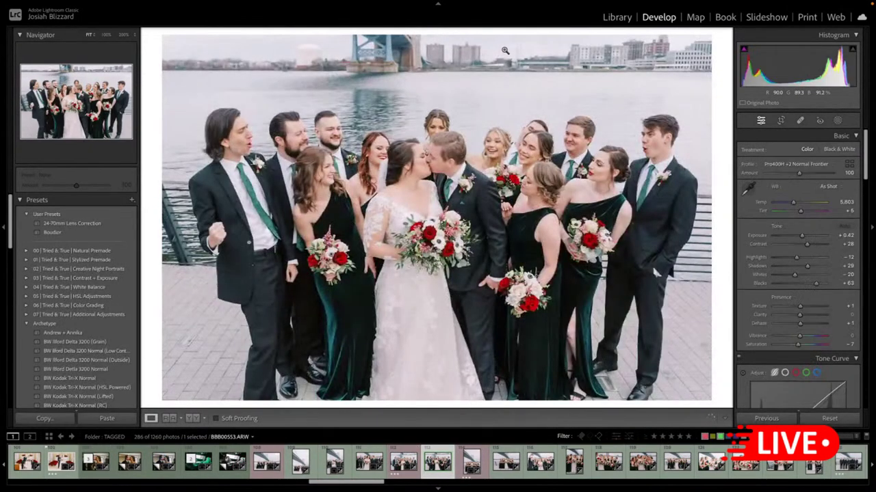
key(Right)
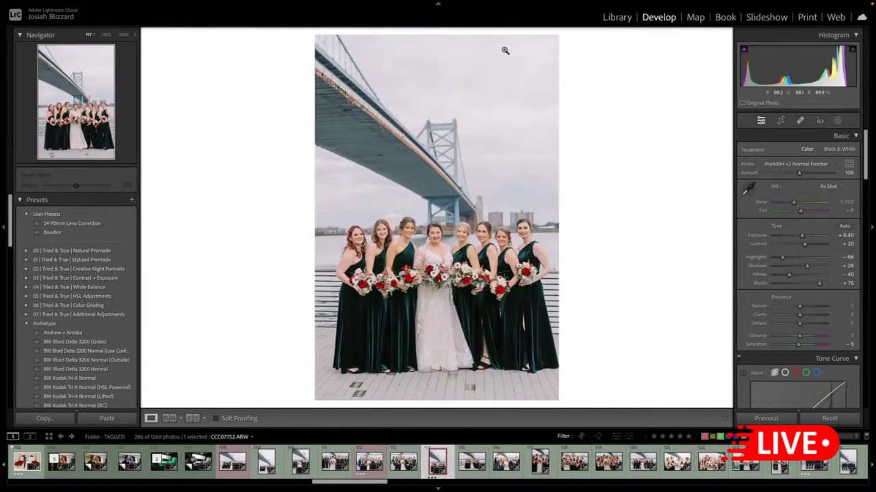
key(Right)
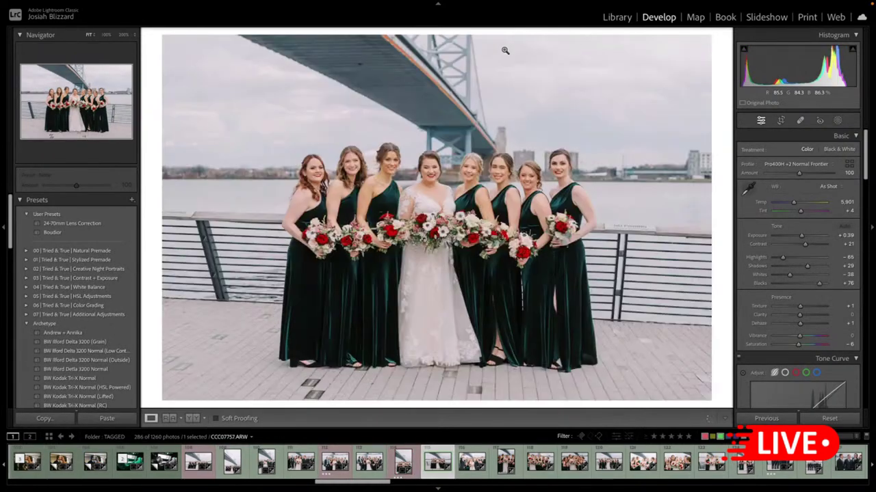
key(r)
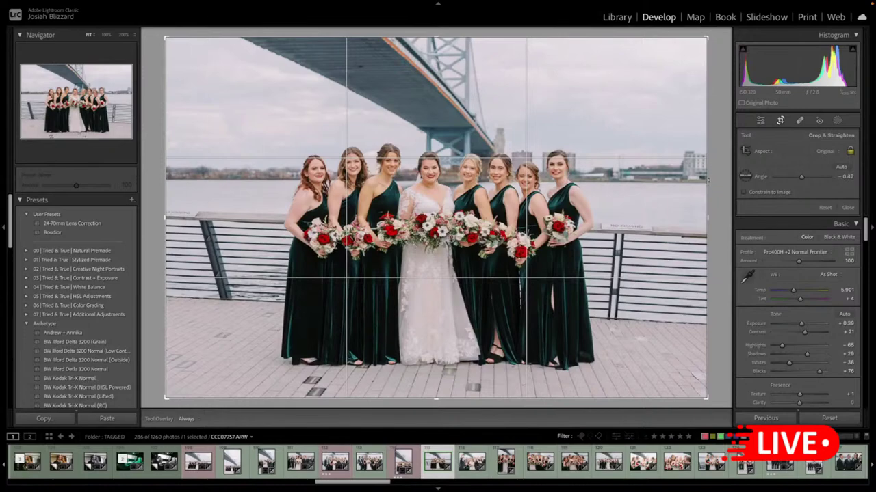
drag(720, 155, 695, 194)
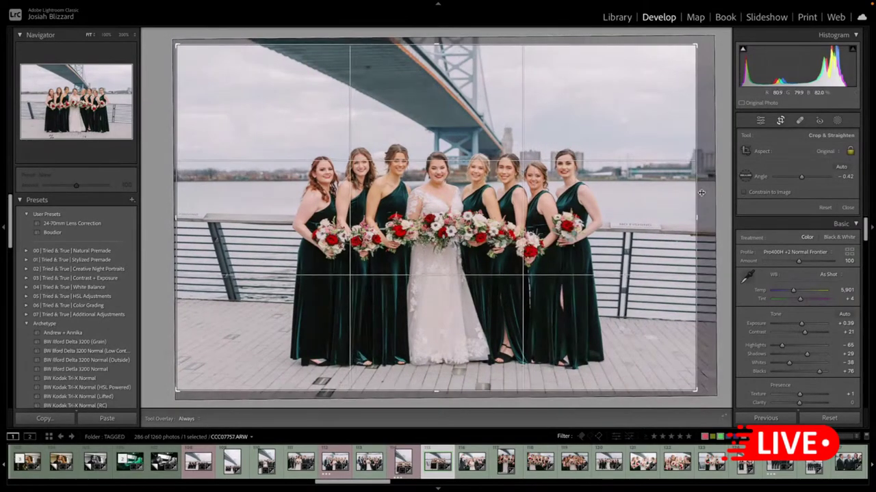
drag(588, 217, 580, 221)
key(Return)
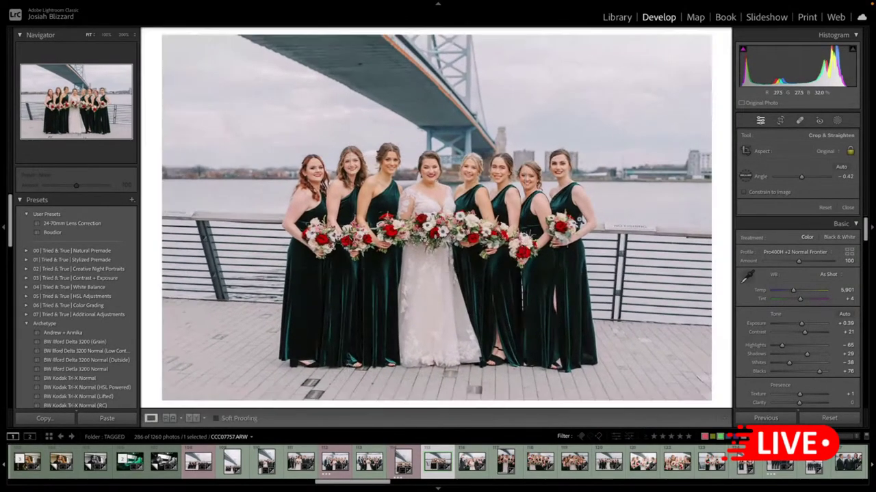
- Raise the exposure of the bridesmaids line-up photo CCC07757 to +0.59 and check its crop again
key(equal)
key(equal)
key(minus)
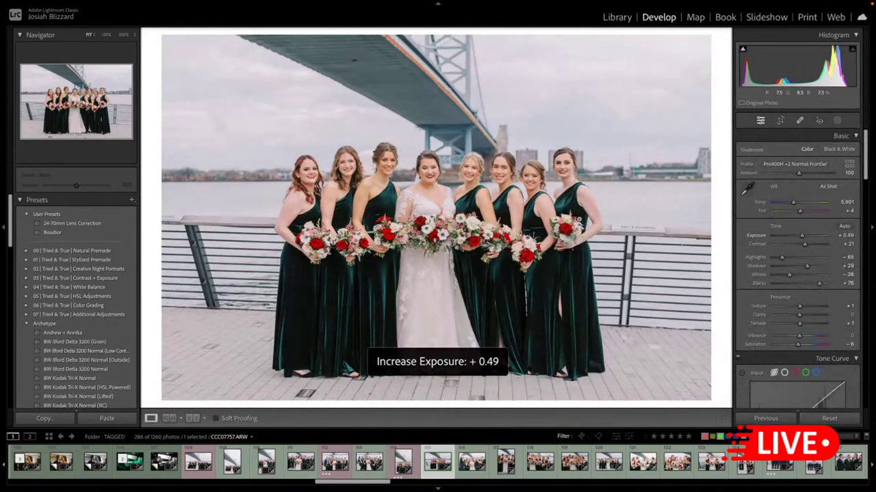
key(equal)
key(minus)
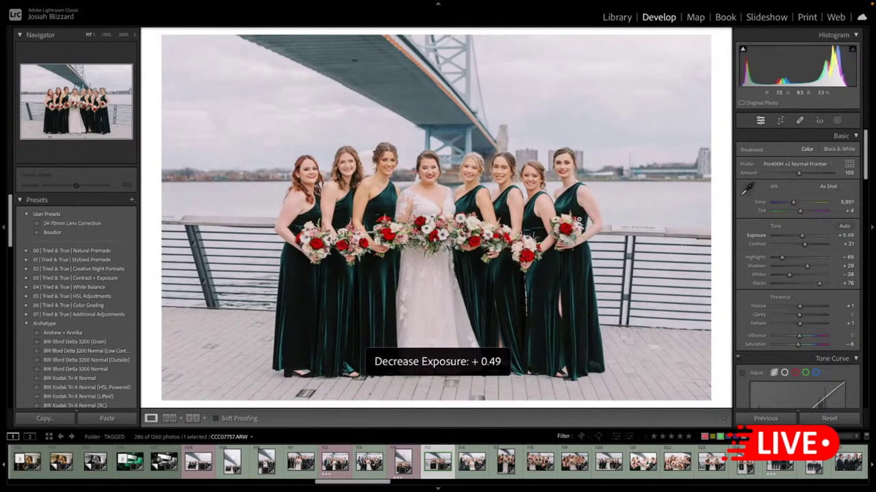
key(equal)
key(r)
drag(714, 172, 713, 169)
key(Return)
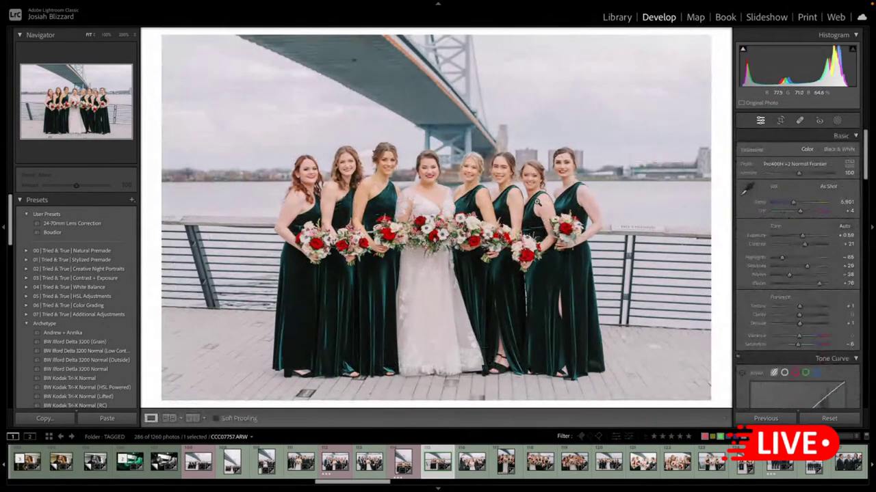
- Lower the group selfie DDD03029's exposure to -0.11 and make a black-and-white virtual copy with the BW Ilford Delta 3200 (Grain) preset
key(Right)
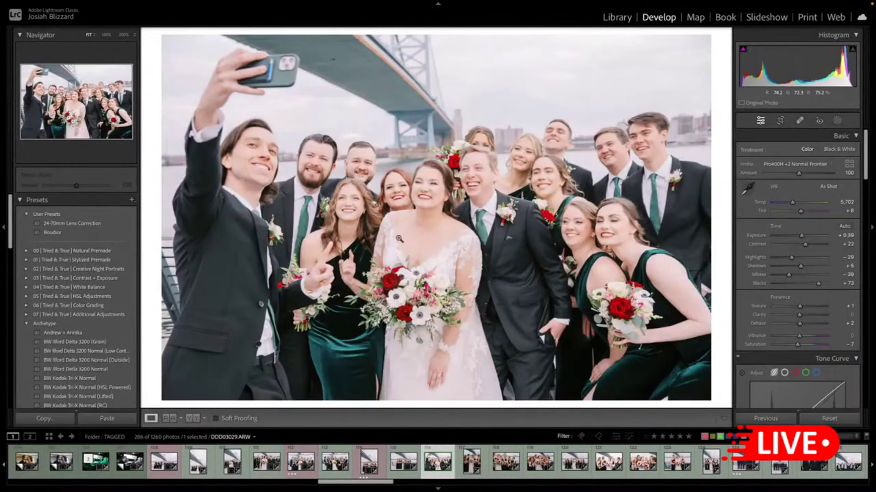
key(minus)
key(minus)
key(minus)
key(minus)
key(minus)
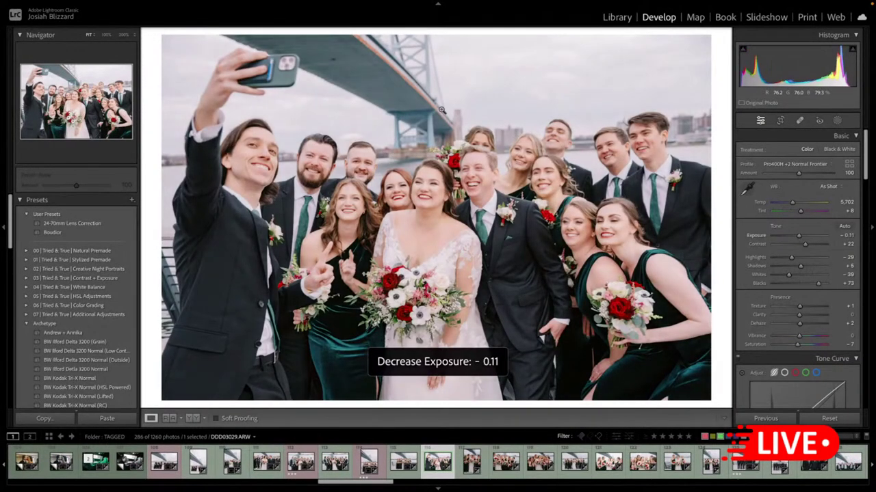
key(equal)
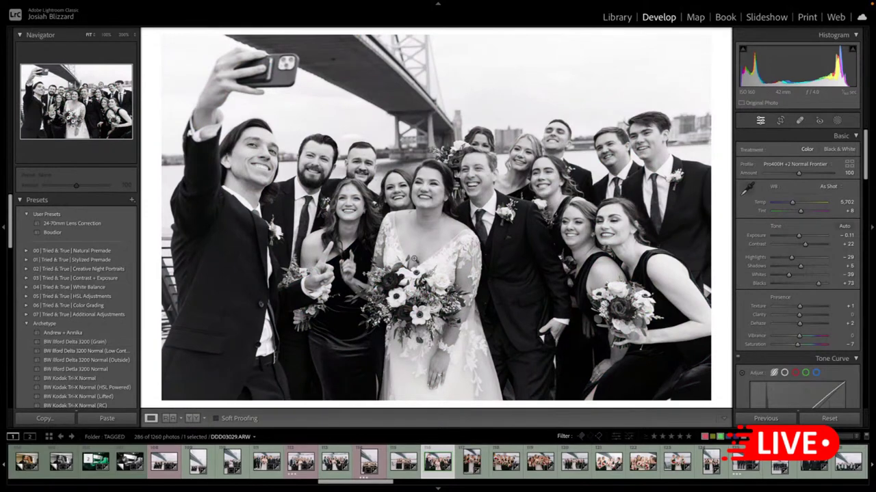
key(ctrl+apostrophe)
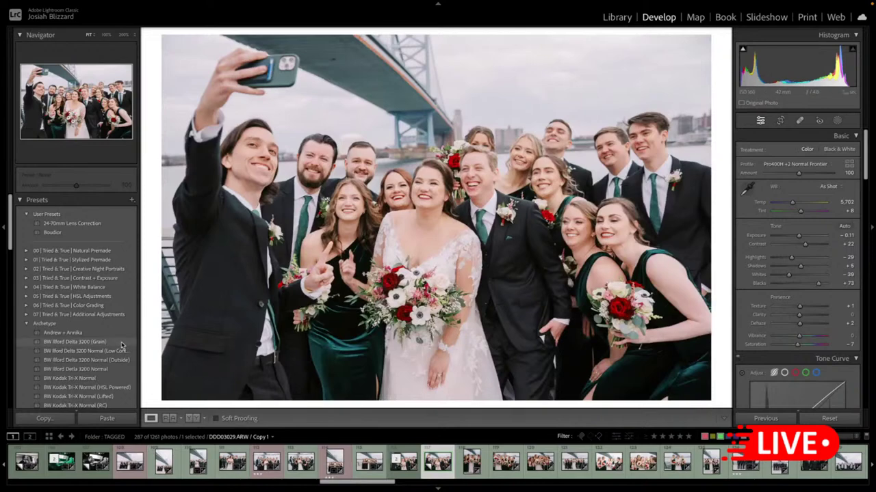
click(122, 344)
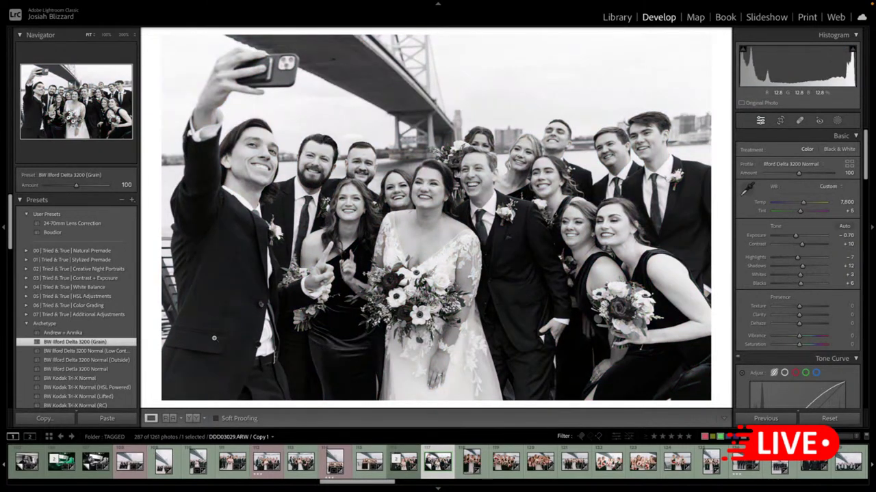
- Raise the exposure of the vertical photo CCC07772 of the bride among her bridesmaids to +1.09
key(Right)
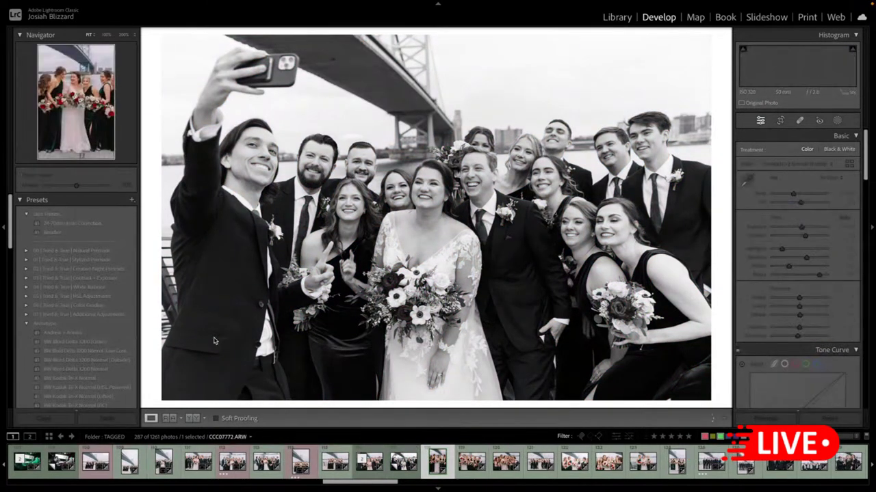
key(equal)
key(equal)
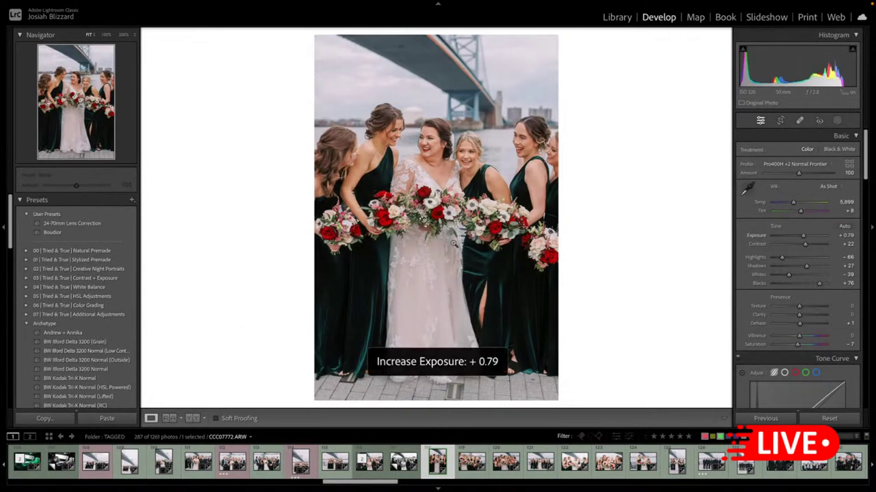
key(equal)
key(equal)
key(minus)
key(equal)
key(equal)
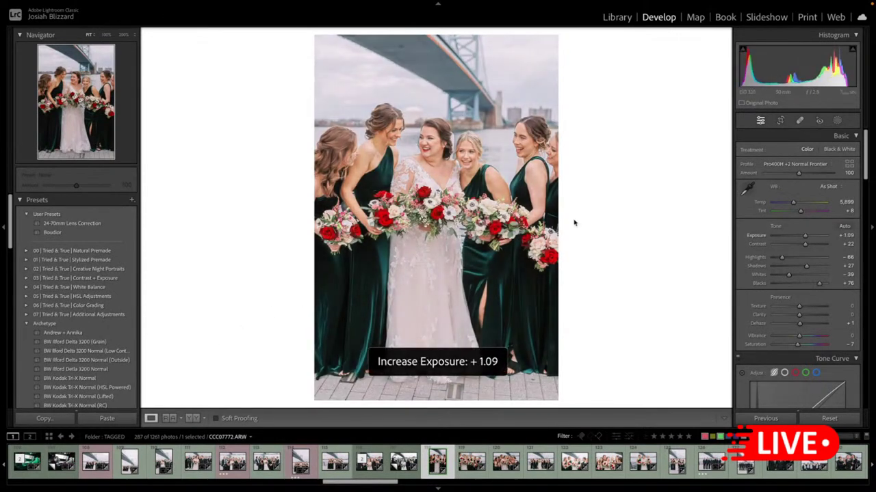
key(minus)
key(equal)
- Raise the exposure of photo CCC07778, the angled view of the laughing bride and bridesmaids, to +1.00
key(Right)
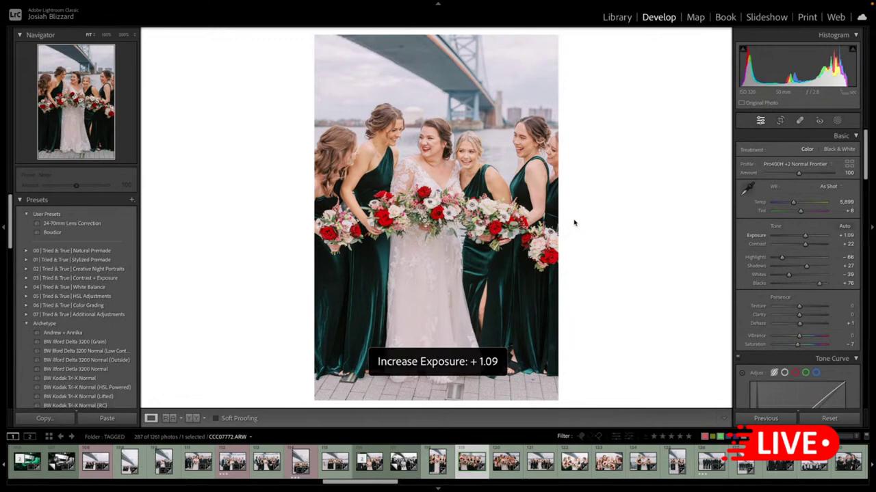
key(Right)
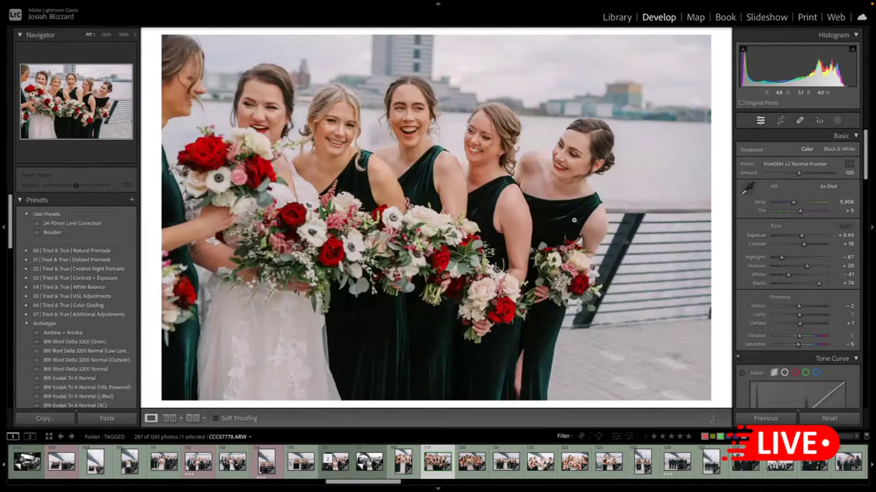
key(equal)
key(equal)
key(equal)
key(equal)
key(equal)
key(equal)
key(equal)
key(minus)
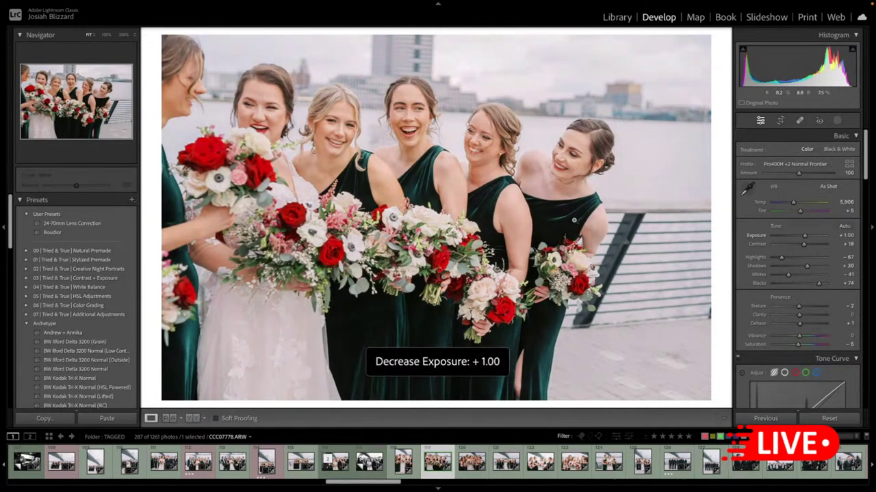
- Raise the exposure of the bridesmaids huddle photo CCC07817 to +0.99 and remove that photo from the gallery
key(Right)
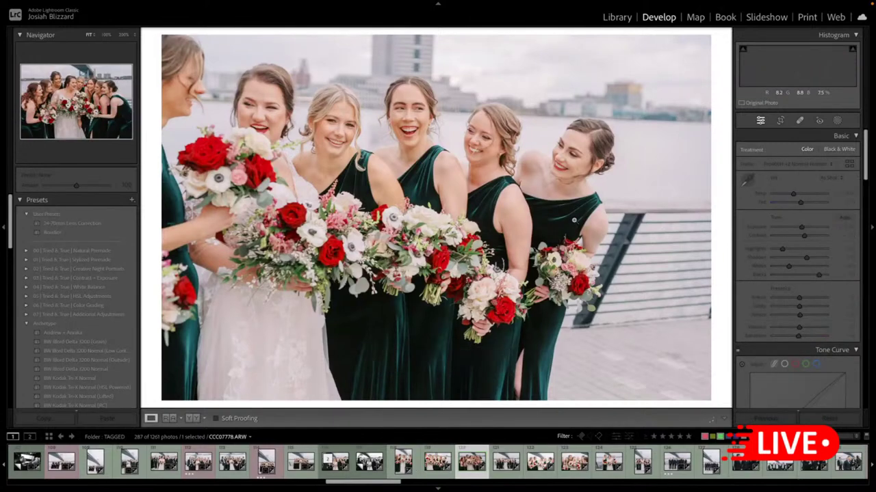
key(equal)
key(equal)
key(equal)
key(equal)
key(equal)
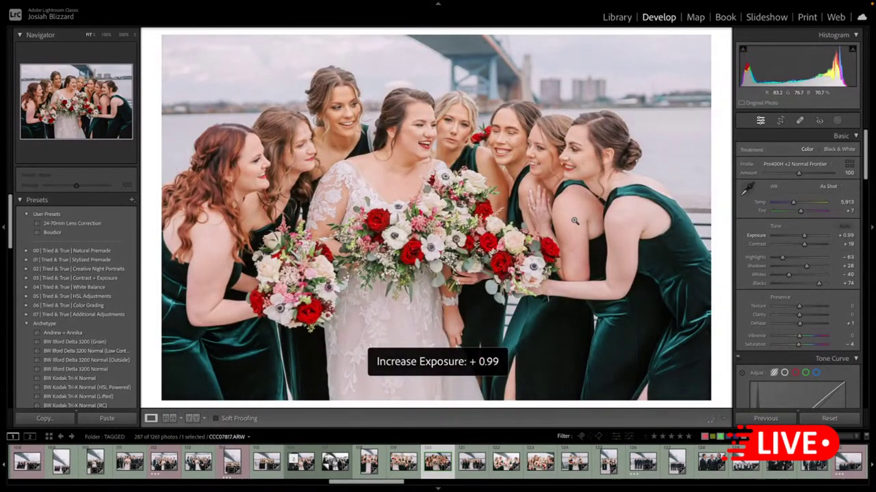
key(minus)
key(equal)
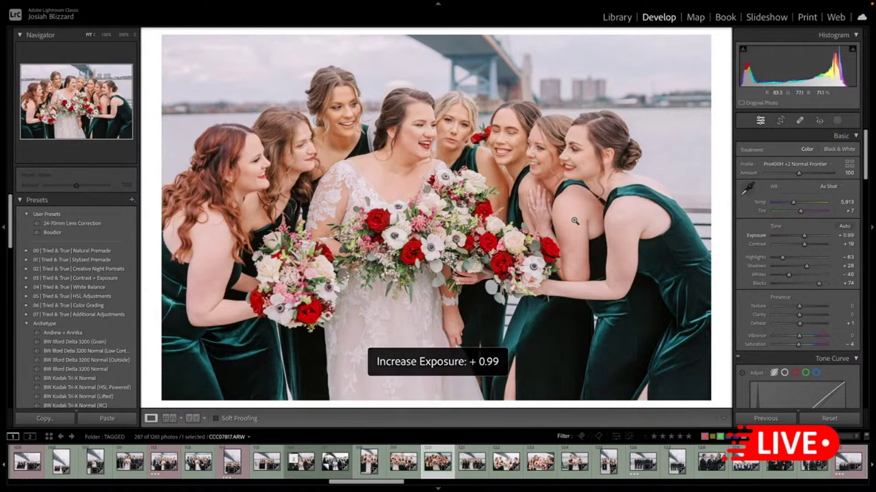
key(alt+BackSpace)
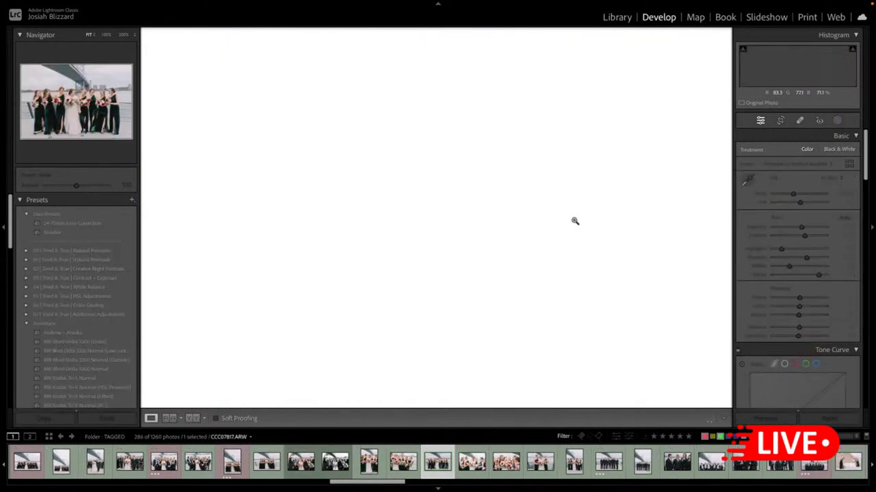
- Raise the exposure of the walking bridesmaids photo CCC07838 to +0.52
key(equal)
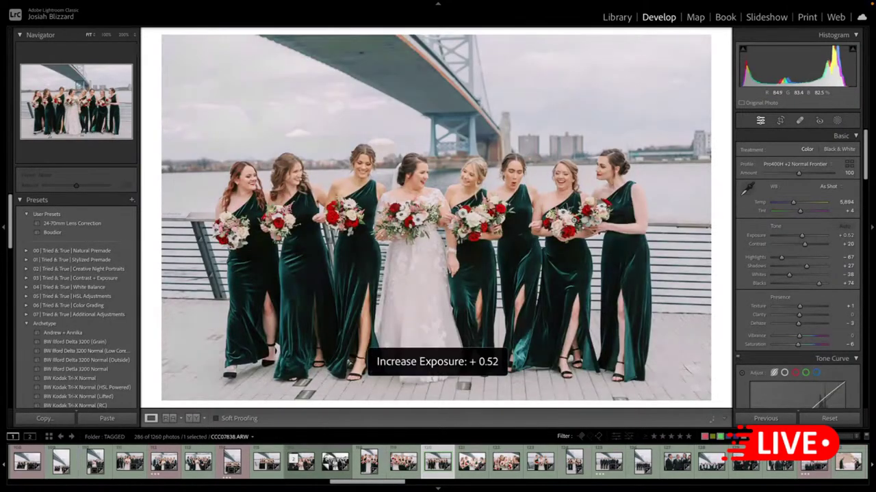
key(equal)
key(minus)
- Lower the exposure of photo DDD03062, the bridesmaids smiling at the bride under the bridge, to +0.11
key(Right)
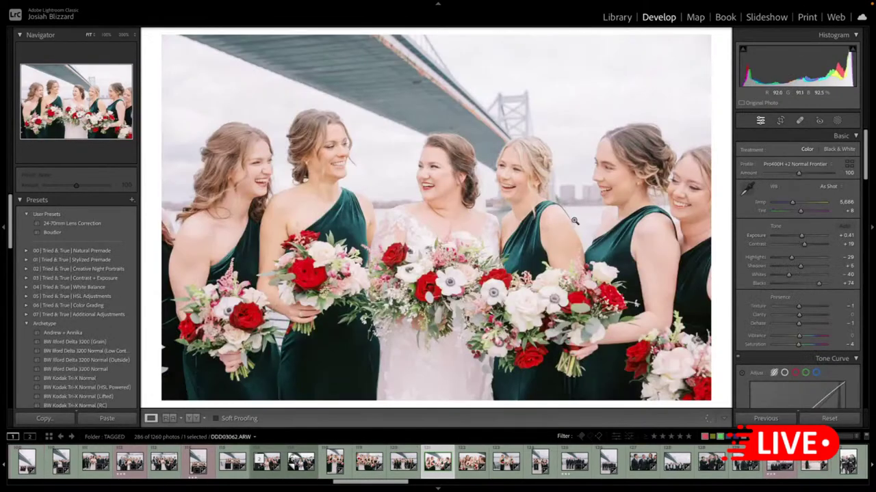
key(minus)
key(minus)
key(minus)
key(minus)
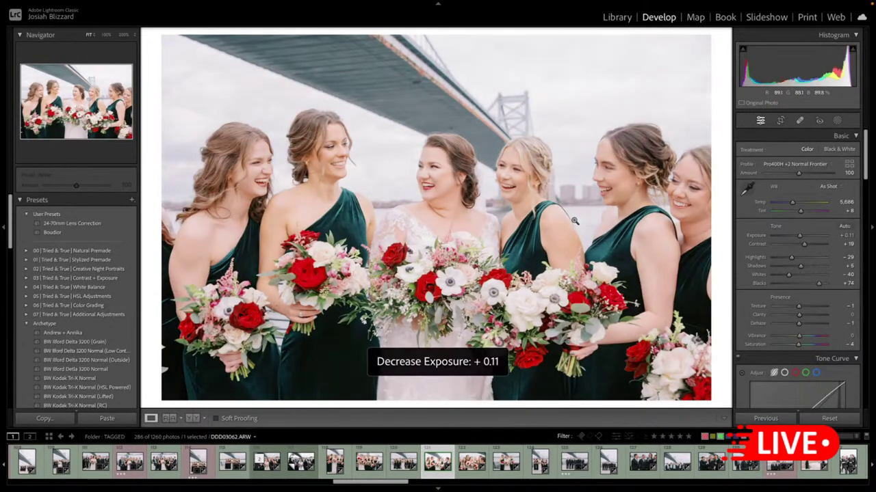
- Lower the exposure of the close-up photo DDD03084 of the bride laughing with her bridesmaids to +0.31
key(Right)
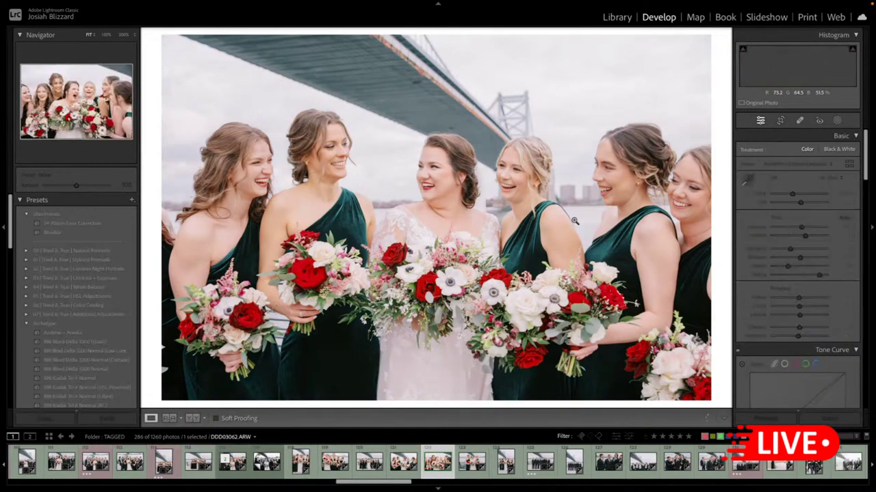
key(minus)
key(minus)
key(equal)
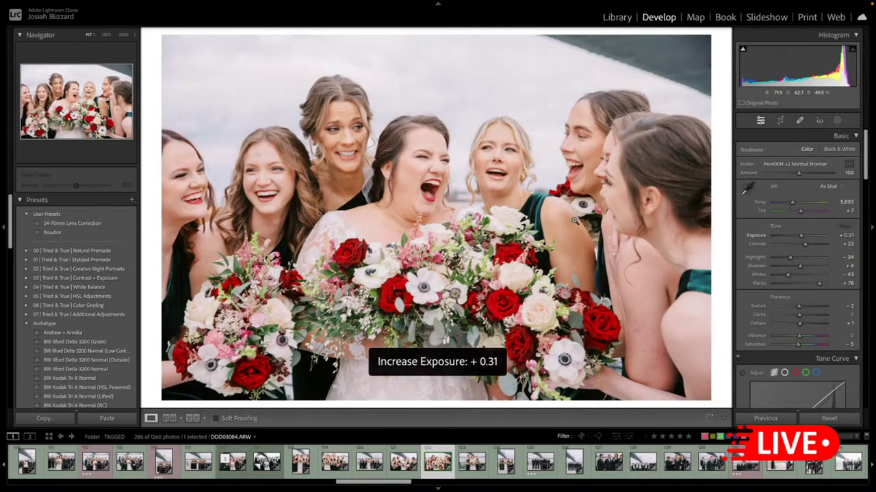
- Make a virtual copy of the laughing bridesmaids photo DDD03084 and apply the BW Ilford Delta 3200 (Grain) preset to it
click(122, 343)
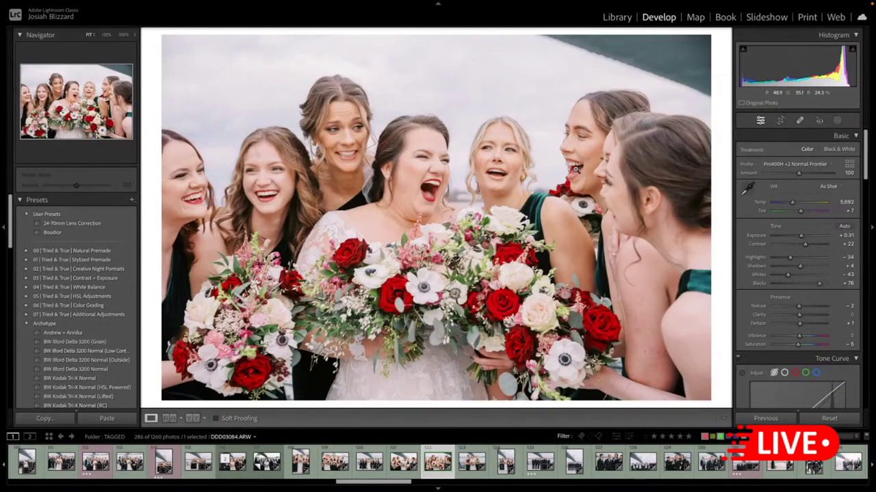
key(ctrl+apostrophe)
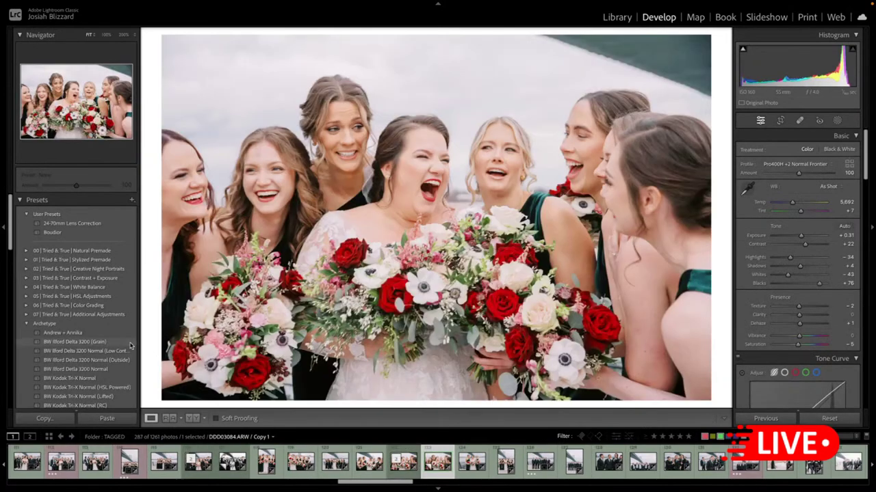
click(130, 344)
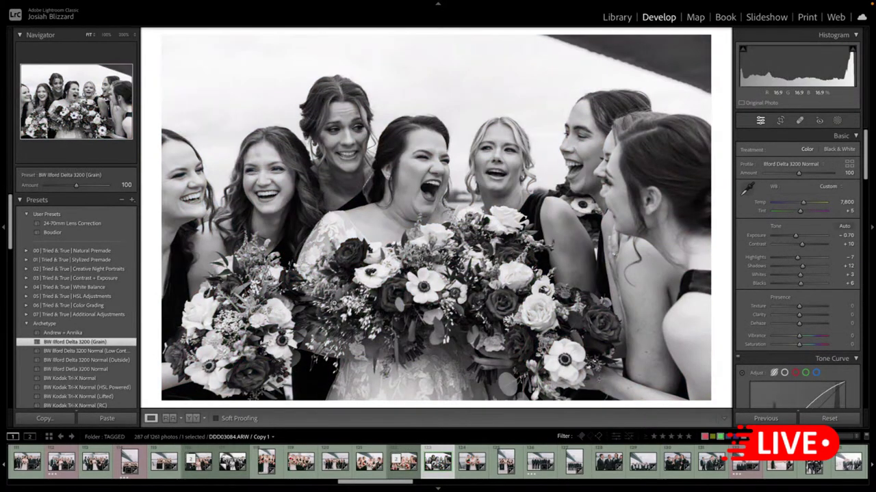
- Raise the exposure of photo CCC07853 of the bride with two bridesmaids by one increment and advance to CCC07926
key(Right)
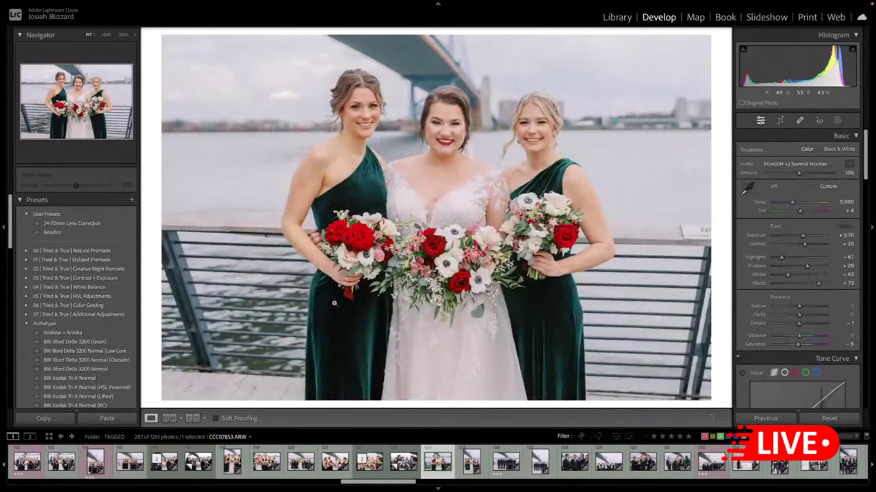
key(equal)
key(Right)
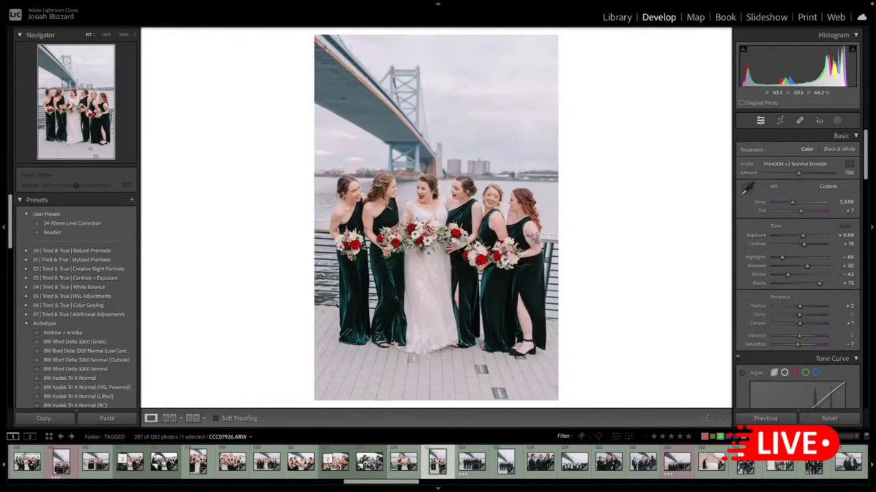
- Straighten photo CCC07926, the full-length portrait of the bride and bridesmaids by the bridge, by rotating its crop to about -0.90 degrees
key(r)
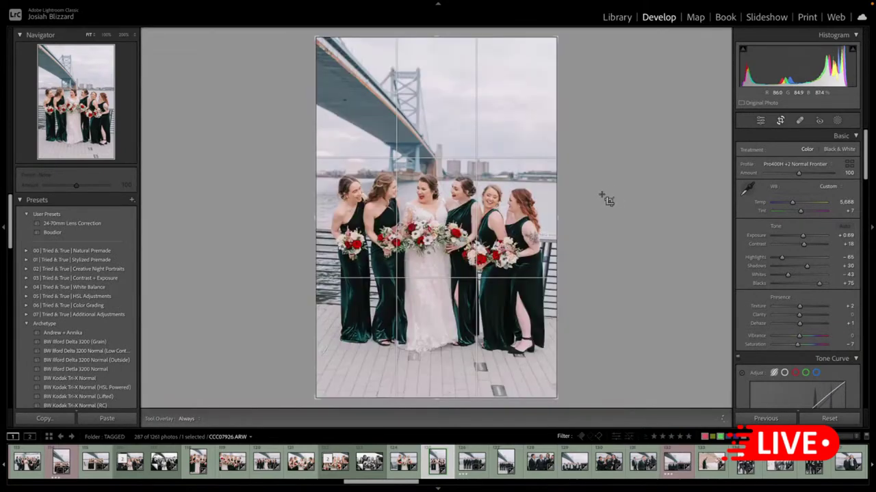
drag(588, 200, 586, 207)
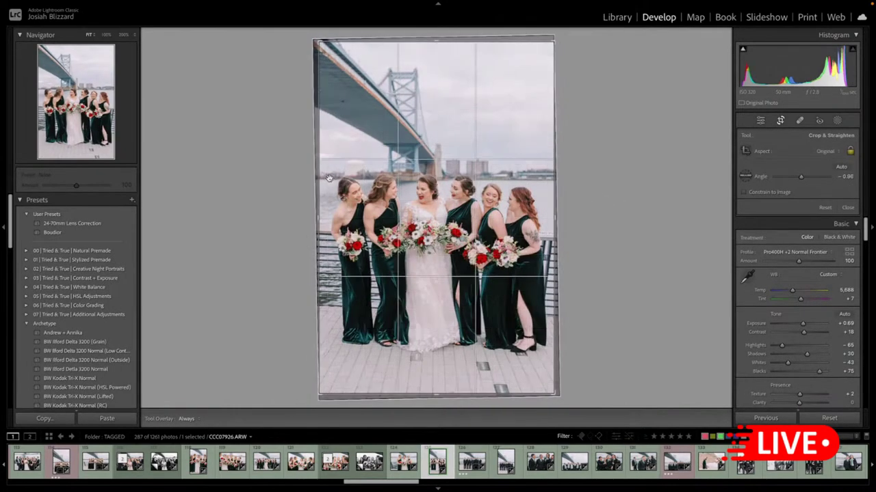
key(r)
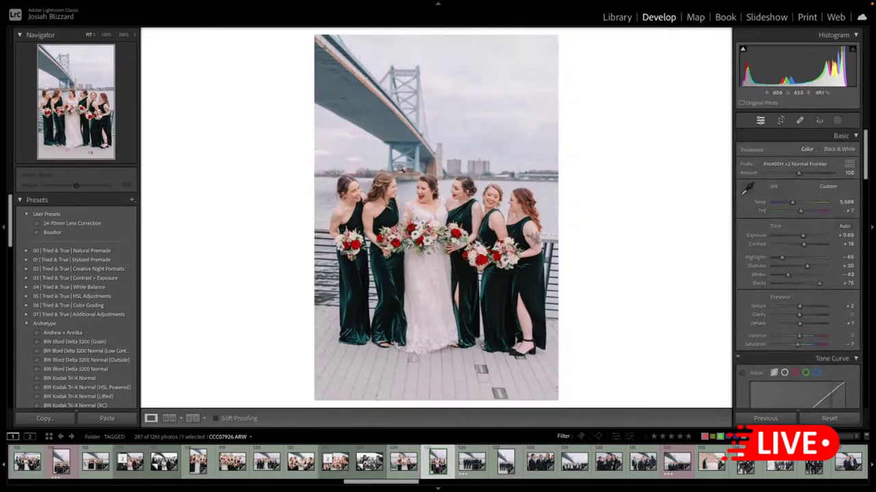
- Straighten the horizontal groomsmen line-up photo CCC07984 to about -0.51 degrees and tighten its crop around the group
key(Right)
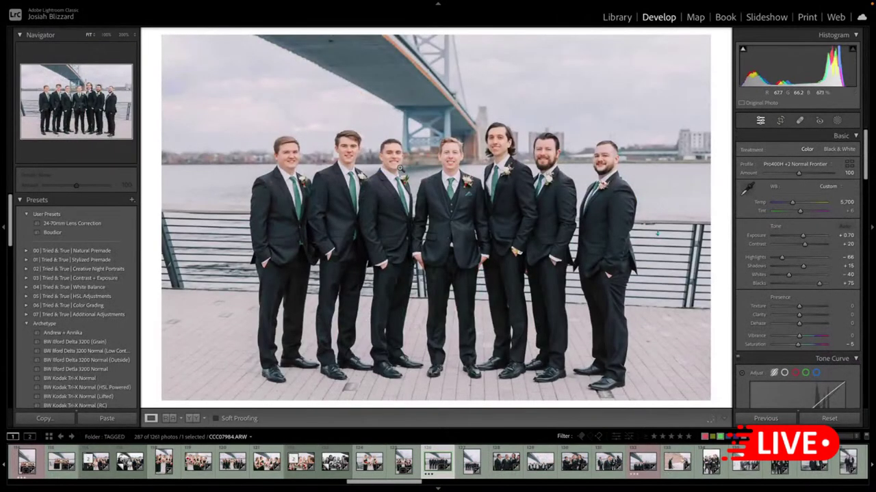
key(r)
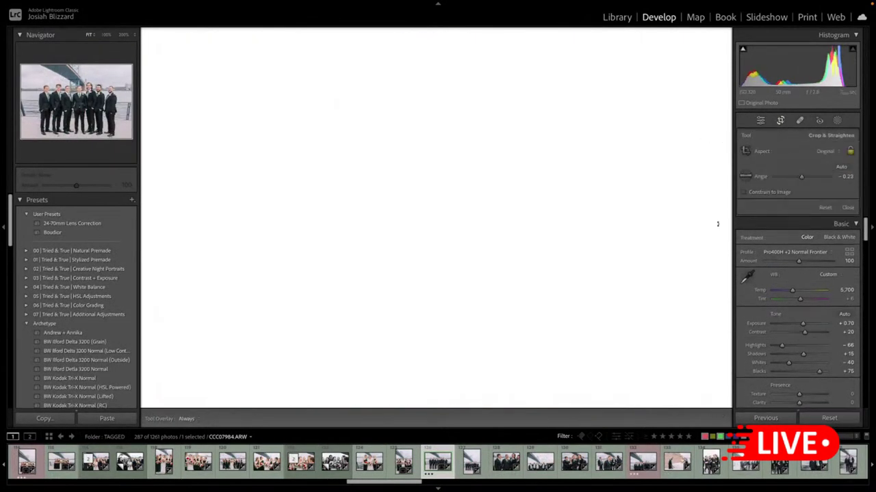
drag(717, 223, 717, 222)
drag(552, 51, 551, 58)
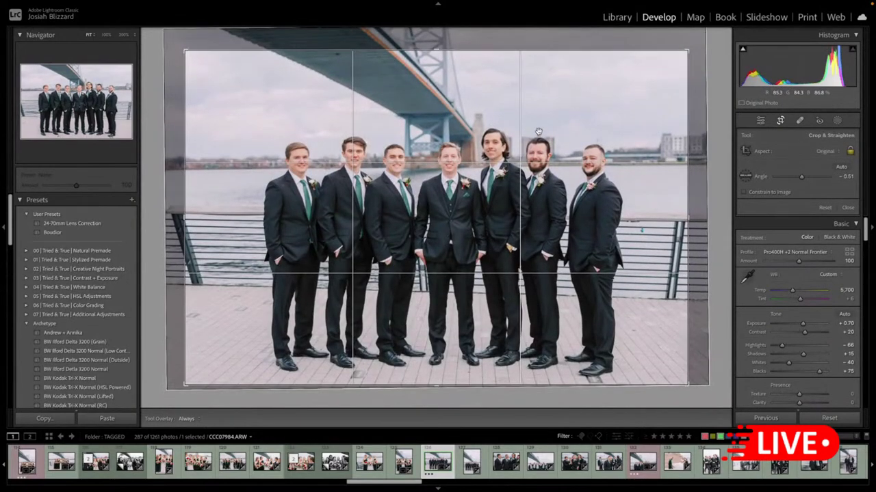
key(r)
- Straighten the vertical groomsmen photo CCC07988 to about -0.81 degrees, then tighten and reposition its crop
key(Right)
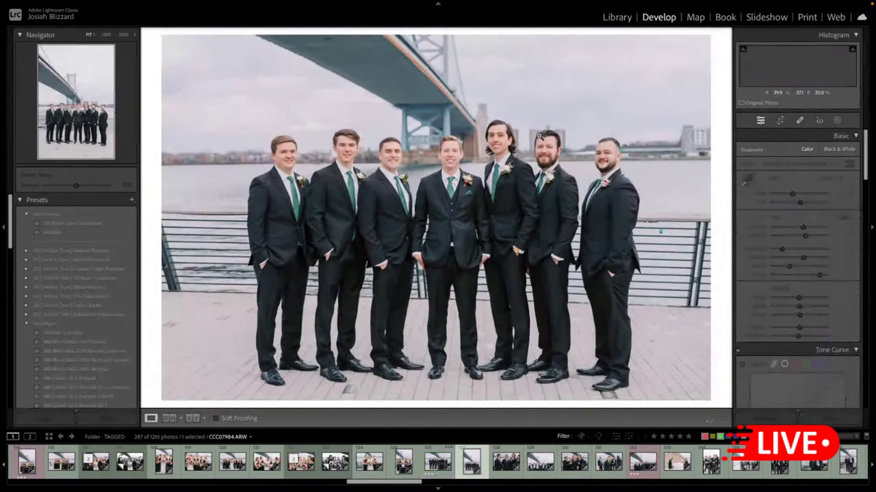
key(r)
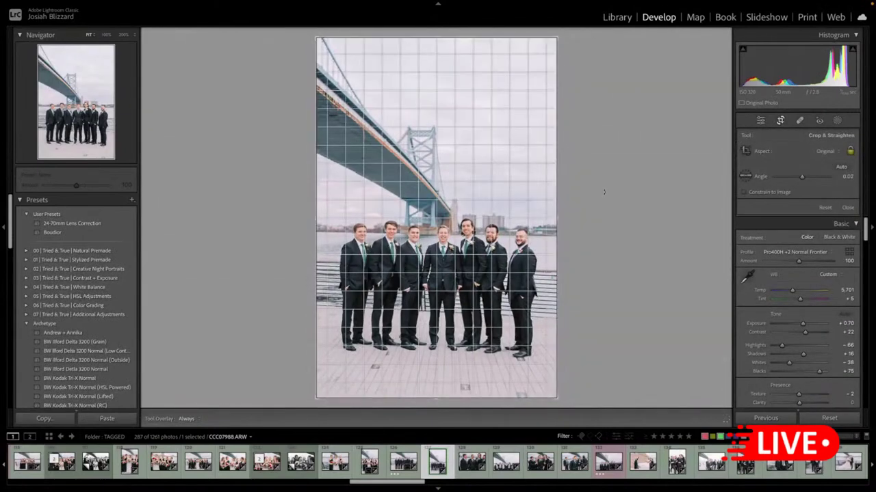
drag(604, 192, 604, 190)
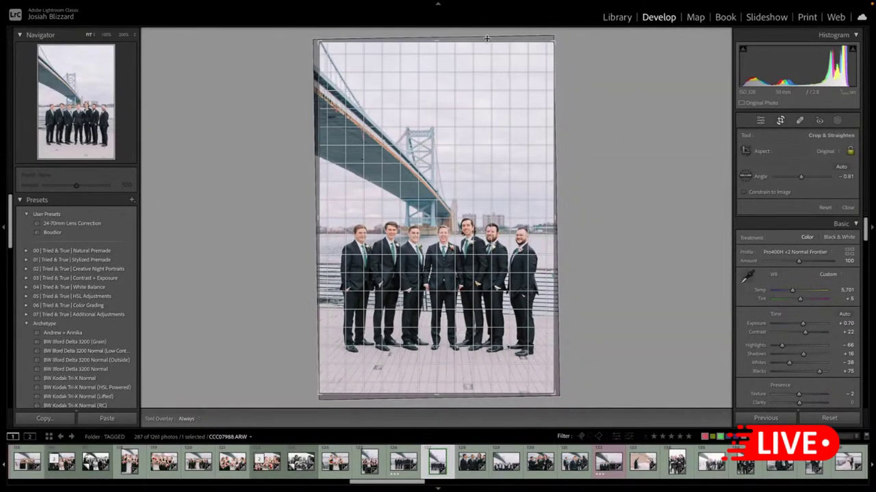
drag(485, 41, 485, 45)
drag(470, 172, 470, 175)
key(Return)
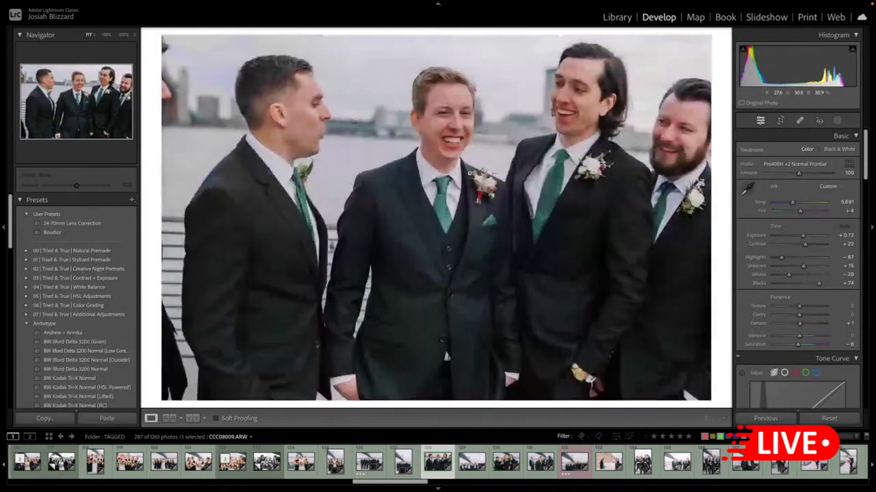
- Raise the exposure of photo CCC08009, the close-up of the groom laughing with three groomsmen, to +1.22
key(equal)
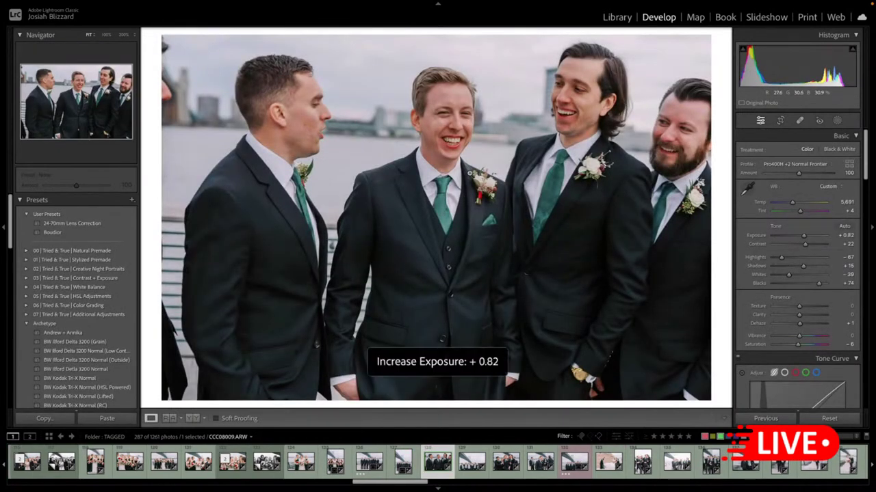
key(equal)
key(equal)
key(equal)
key(equal)
key(equal)
key(minus)
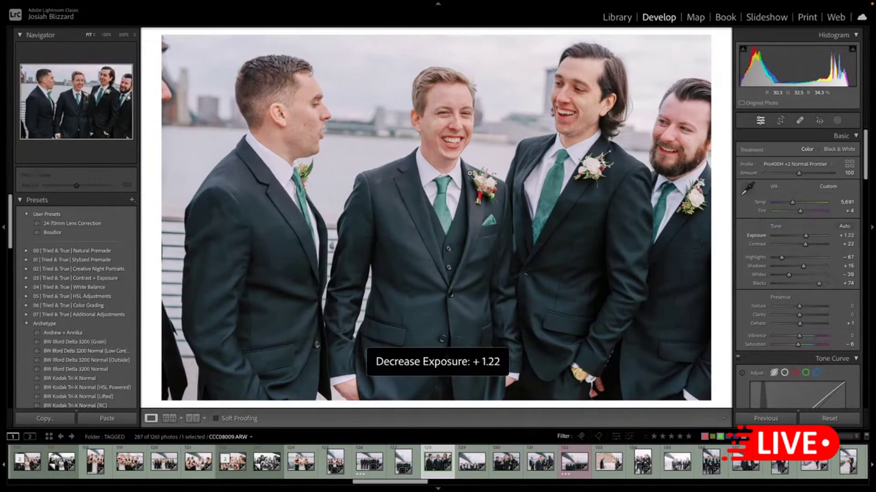
- Make a virtual copy of groomsmen photo CCC08036, apply the BW Ilford Delta 3200 (Grain) preset and set the copy's exposure to -0.10
key(Right)
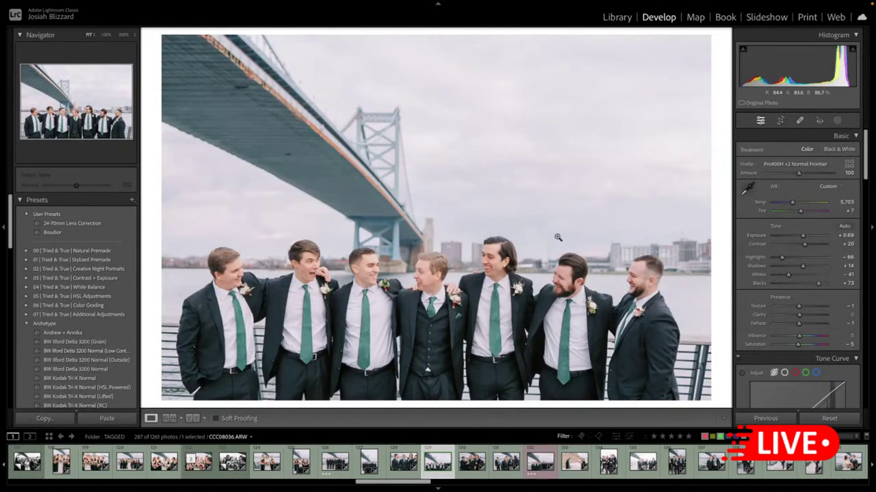
key(ctrl+apostrophe)
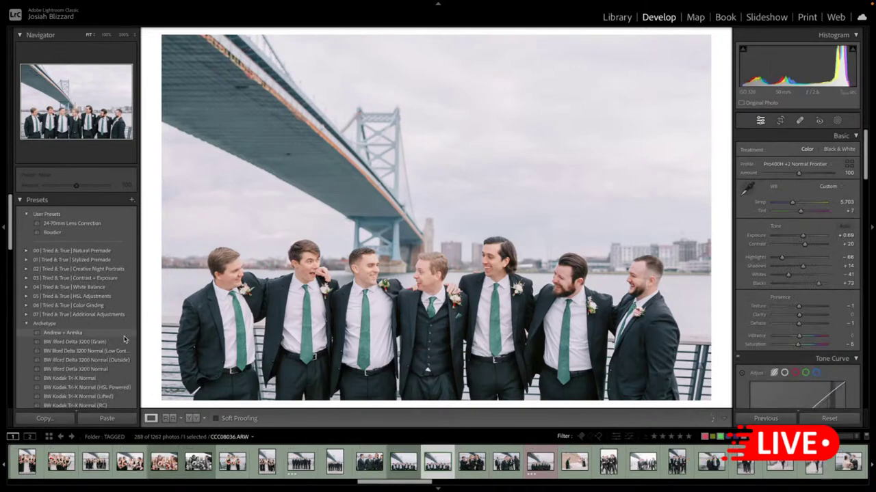
click(75, 341)
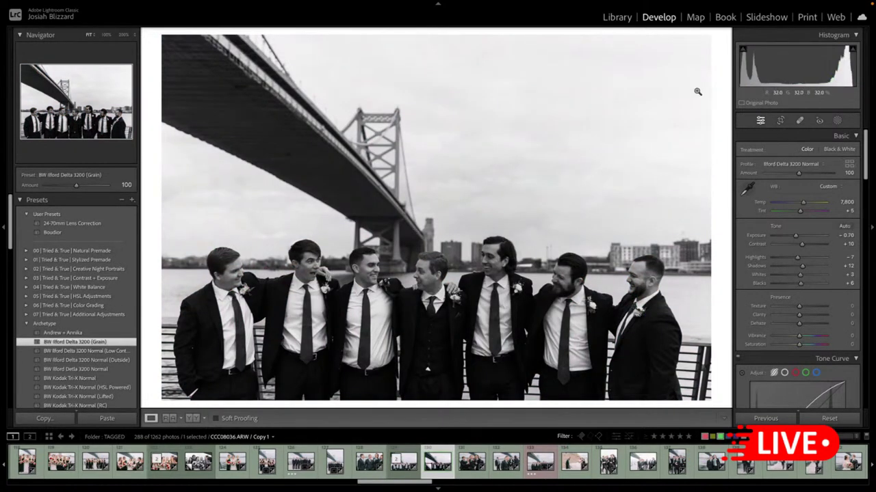
key(equal)
key(equal)
key(equal)
key(equal)
key(equal)
key(equal)
key(equal)
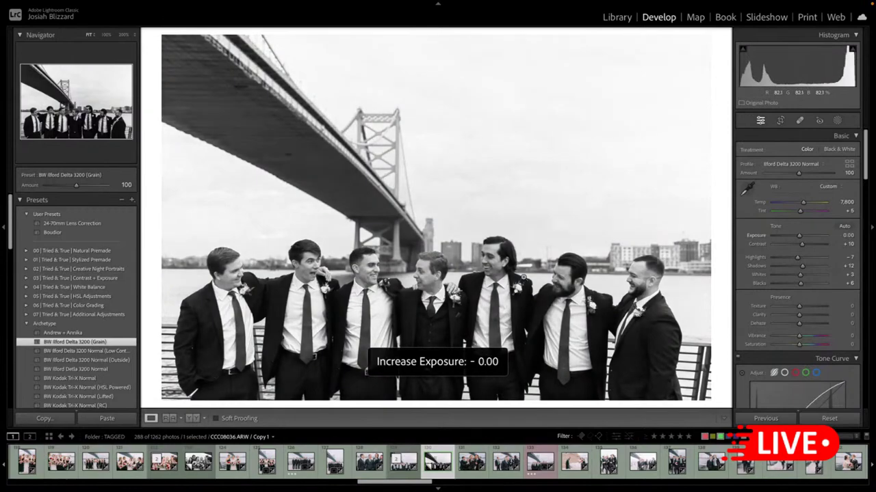
key(minus)
- Straighten the black-and-white copy of CCC08036 with a slight rotation of its crop
key(r)
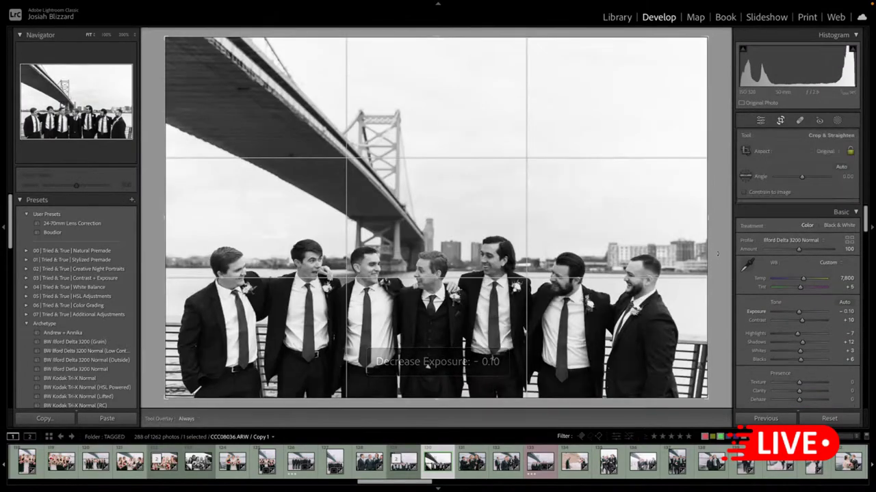
drag(717, 253, 717, 250)
key(Return)
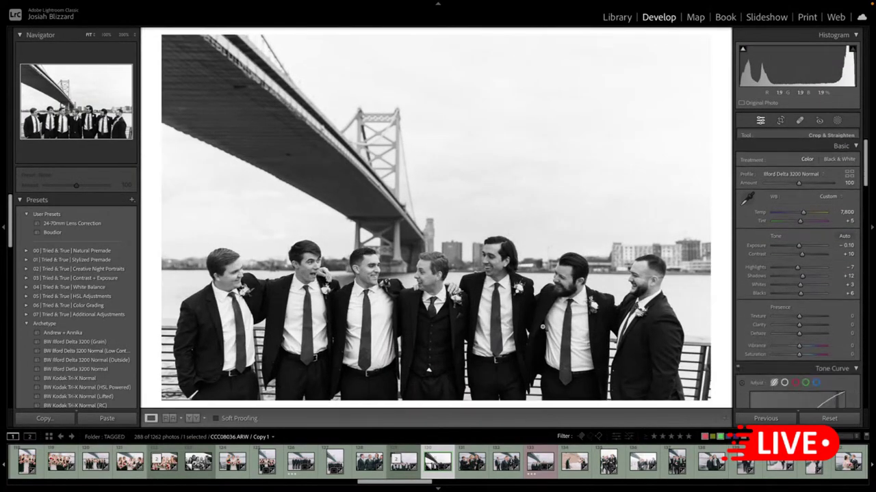
- Raise the exposure of photo CCC08042, the groomsmen cheering and grabbing the groom, to +1.20
key(Right)
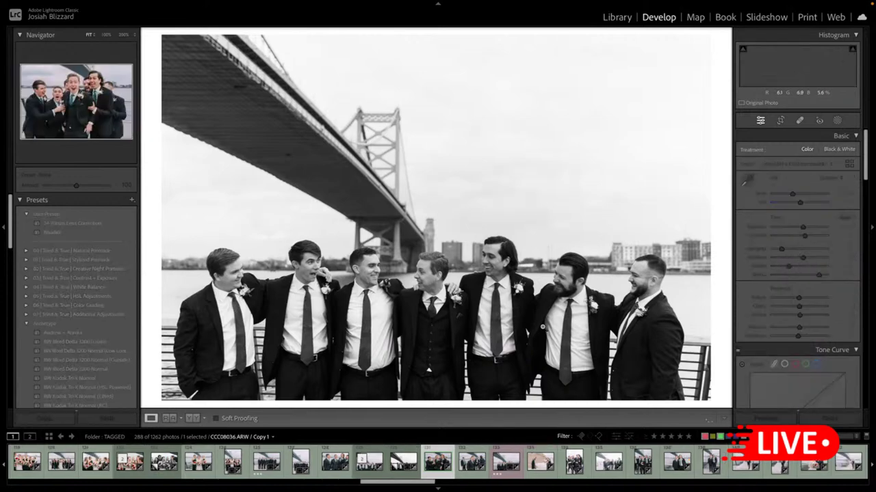
key(equal)
key(equal)
key(equal)
key(equal)
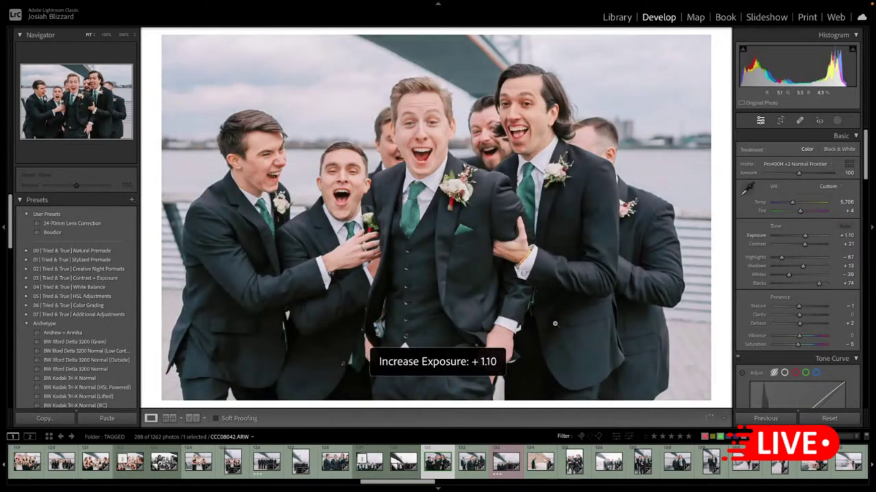
key(equal)
key(equal)
key(minus)
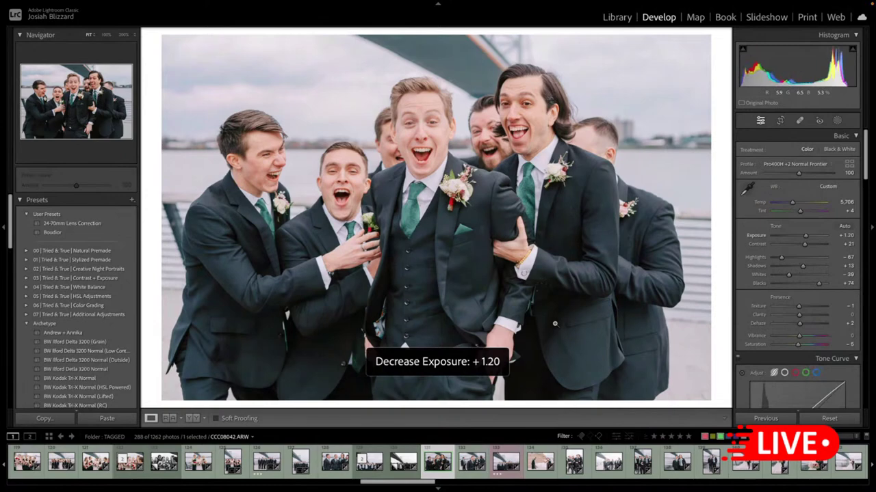
- Make a virtual copy of smiling groom photo CCC08057, apply the BW Ilford Delta 3200 (Grain) preset and set its exposure to +0.10
key(Right)
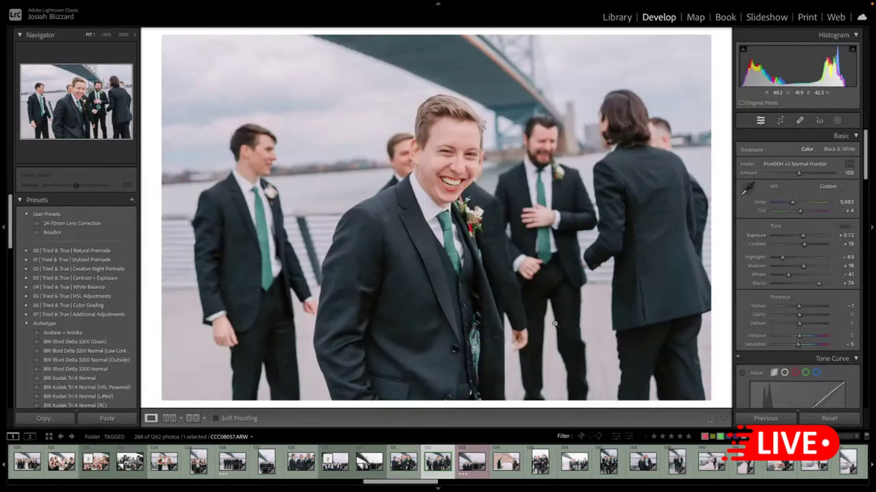
key(ctrl+apostrophe)
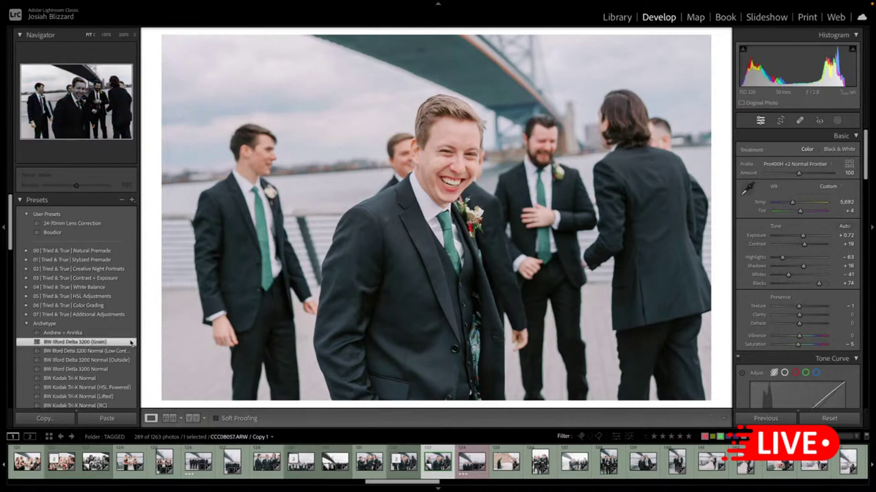
click(82, 342)
key(equal)
key(equal)
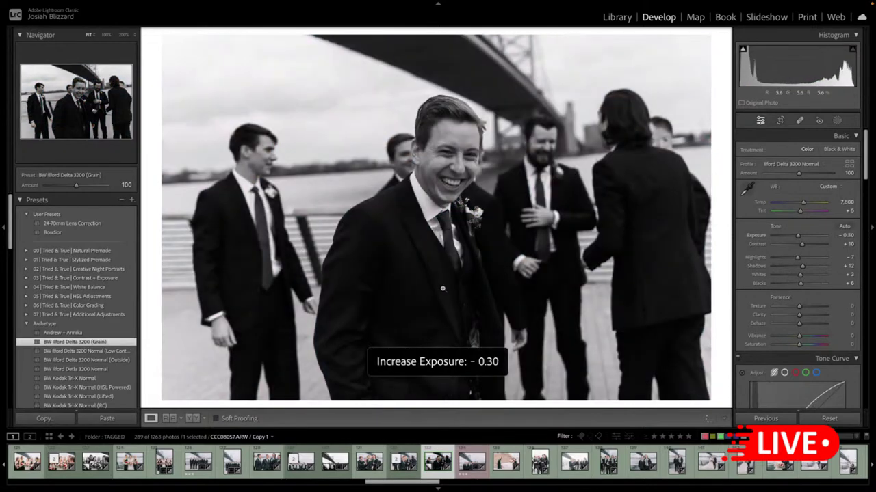
key(equal)
key(equal)
key(equal)
key(equal)
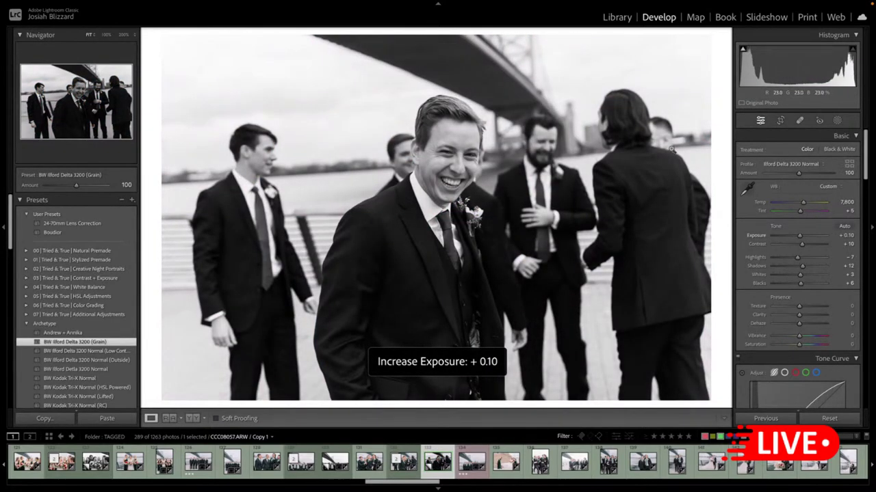
- Straighten the black-and-white copy of CCC08057 to about 0.79 degrees, then tighten and shift its crop
key(r)
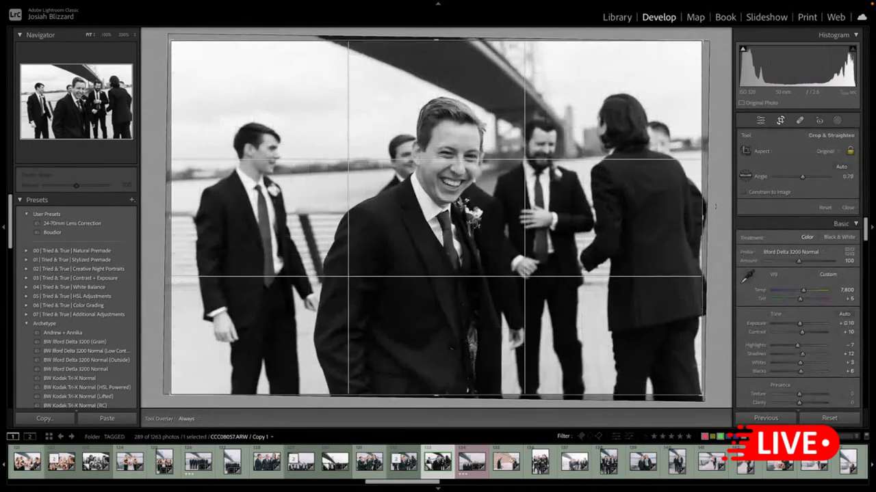
drag(574, 42, 574, 47)
drag(570, 155, 559, 156)
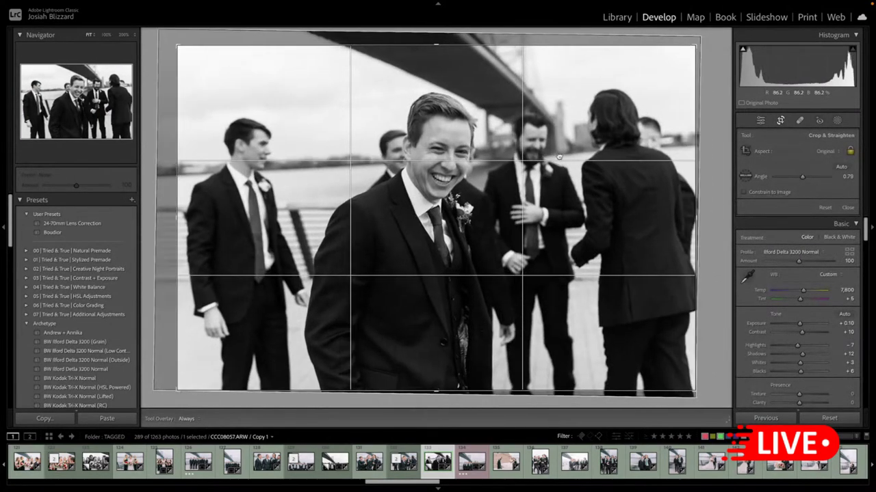
key(Return)
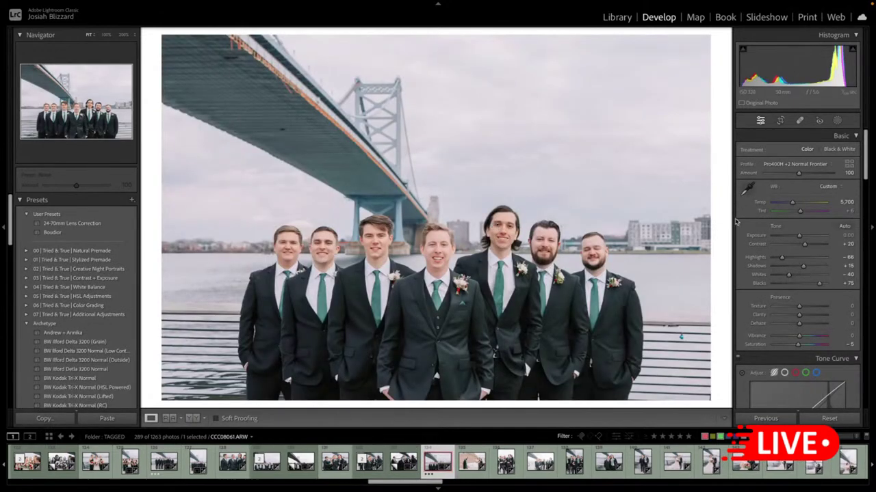
- Preview the BW Ilford Delta 3200 (Grain) preset on photo DDD03158 of the bridesmaid taking a selfie with the bride
key(Right)
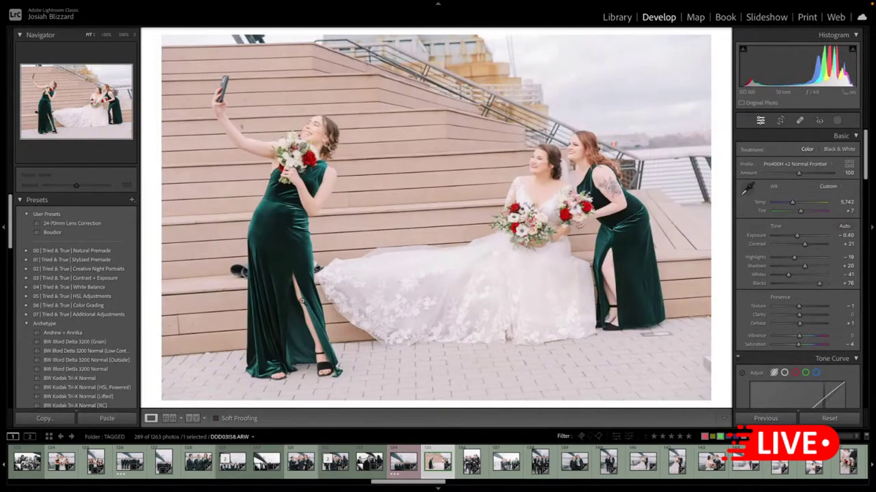
click(112, 342)
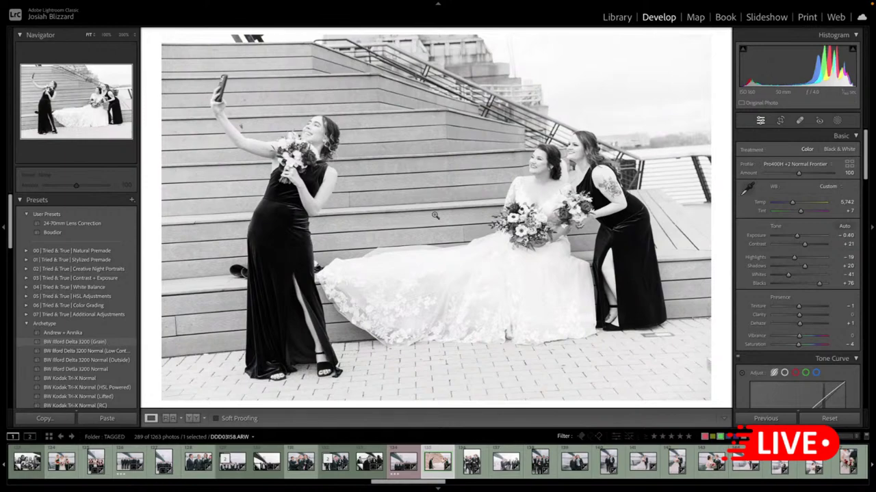
- Tighten the crop of photo DDD03173 around the groom and his laughing groomsmen, then reposition the framing slightly
key(Right)
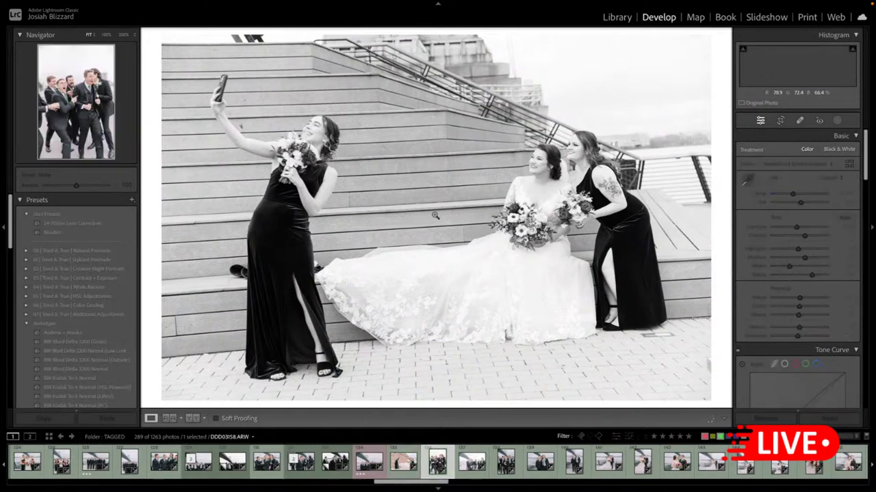
key(r)
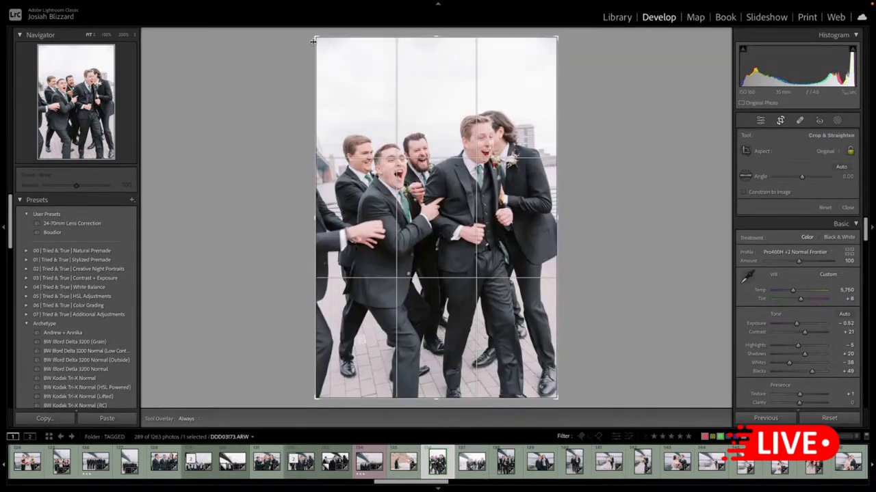
drag(312, 41, 324, 43)
drag(545, 147, 539, 148)
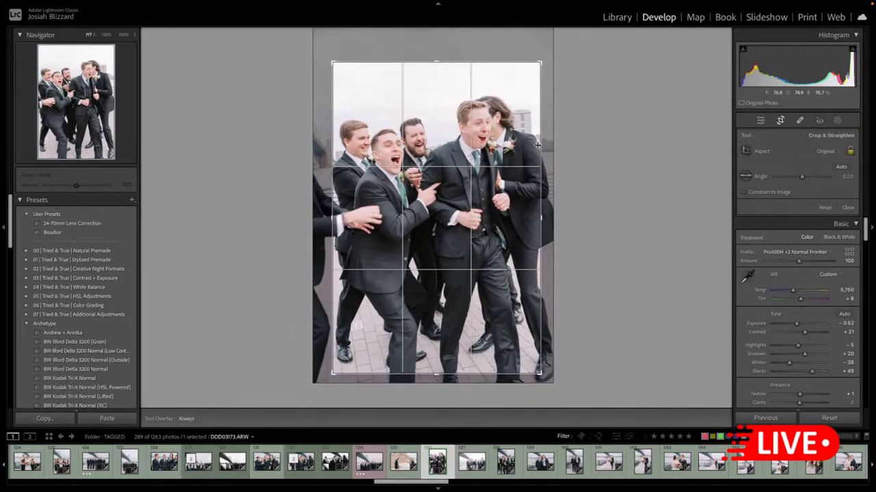
key(r)
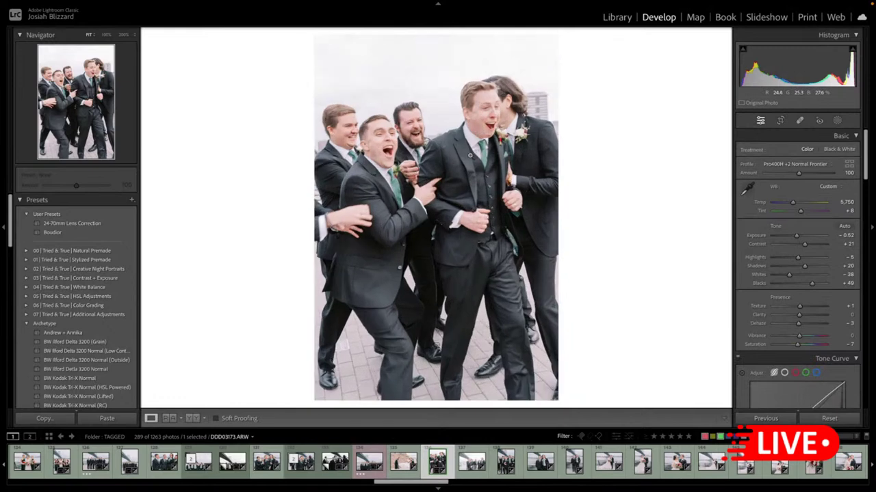
key(r)
drag(444, 159, 449, 158)
key(r)
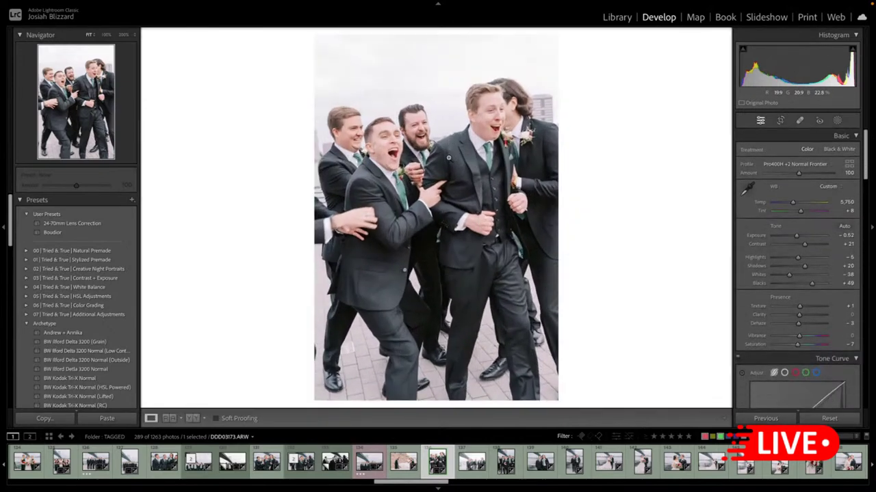
- Lower the exposure of groomsmen photo DDD03173 slightly and move on to photo DDD03178
key(minus)
key(minus)
key(Right)
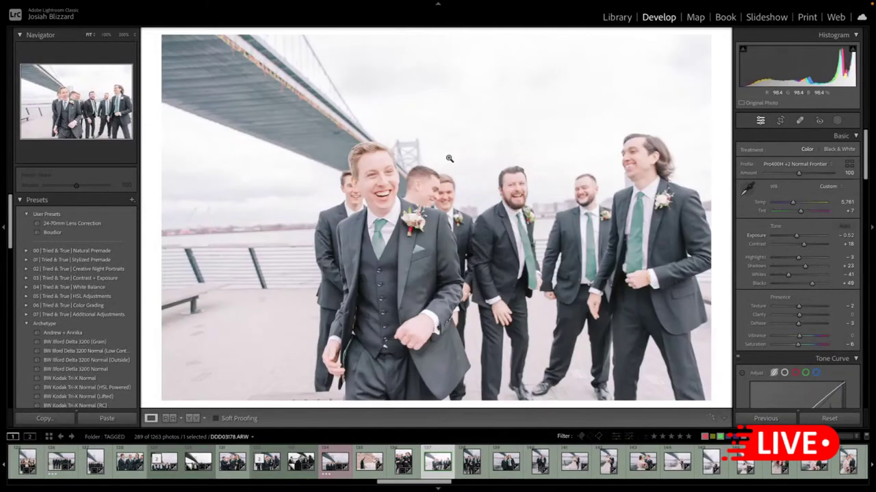
- Lower the exposure of photo DDD03178, the groom laughing in front of his groomsmen, to −1.42
key(minus)
key(minus)
key(minus)
key(minus)
key(minus)
key(minus)
key(minus)
key(minus)
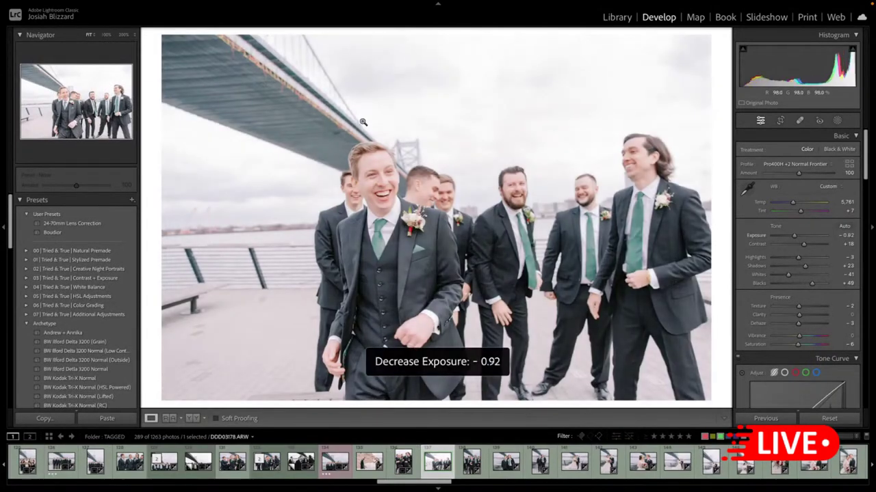
key(minus)
- Tighten the crop of photo DDD03178 from above and shift the framing over the groom and groomsmen
key(r)
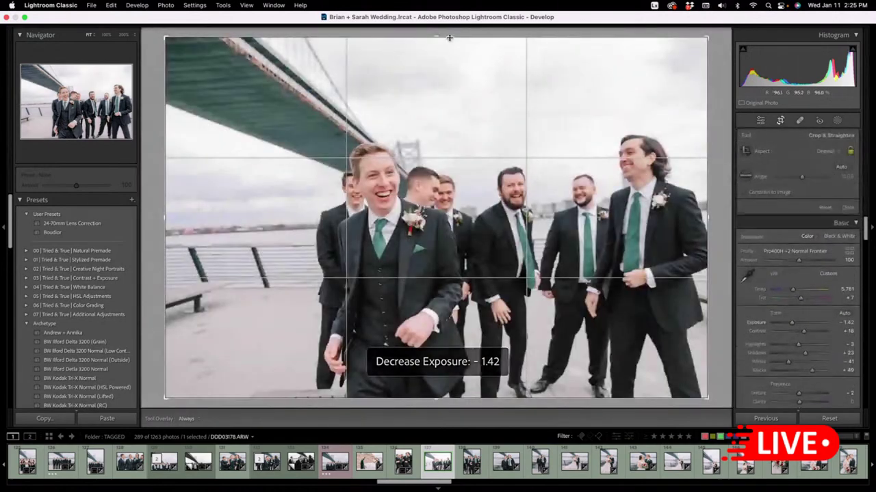
drag(449, 60, 455, 61)
drag(478, 141, 445, 141)
key(r)
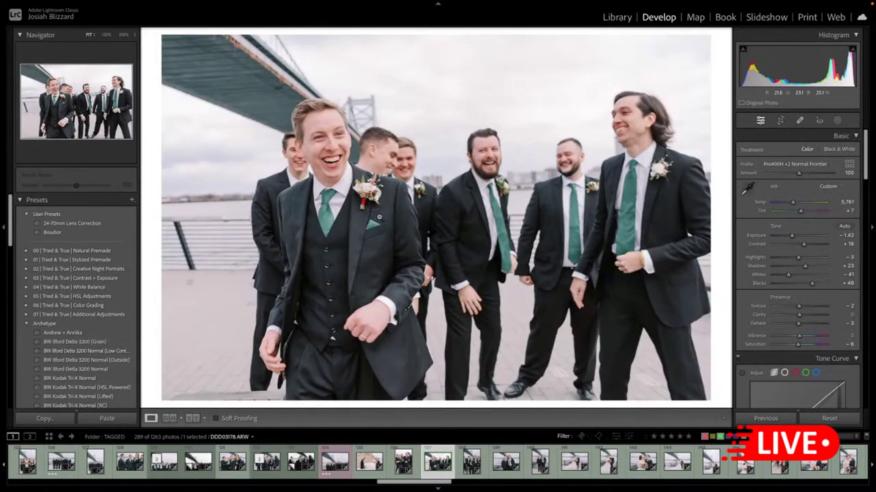
- Make a virtual copy of DDD03178 with the BW Ilford Delta 3200 (Grain) preset and lower its exposure to about −1.60
key(ctrl+apostrophe)
click(75, 341)
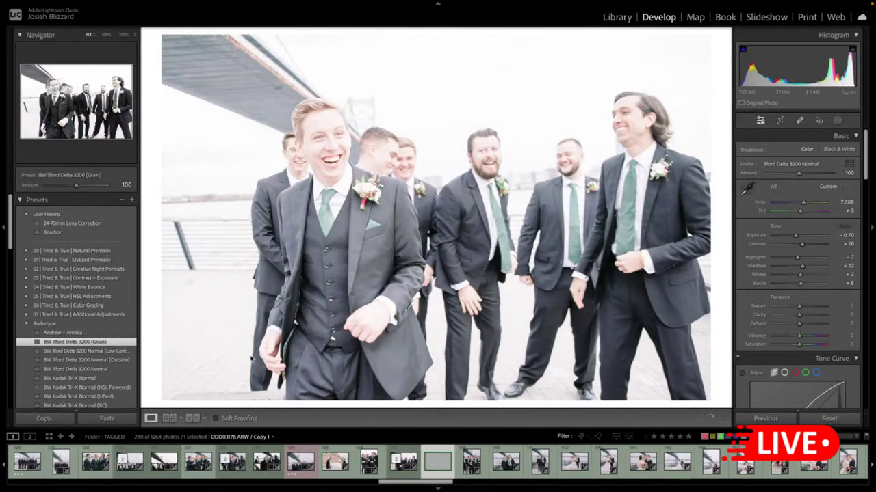
key(minus)
key(minus)
key(minus)
key(minus)
key(minus)
key(minus)
key(minus)
key(minus)
key(minus)
key(minus)
key(minus)
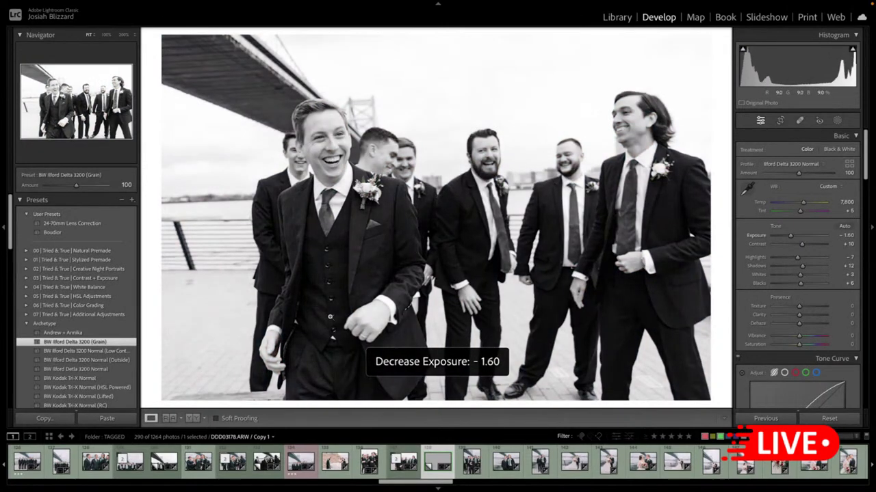
key(minus)
- Set the exposure of photo CCC08083 to +0.18 and tighten its crop around the groom and nearest groomsmen
key(Right)
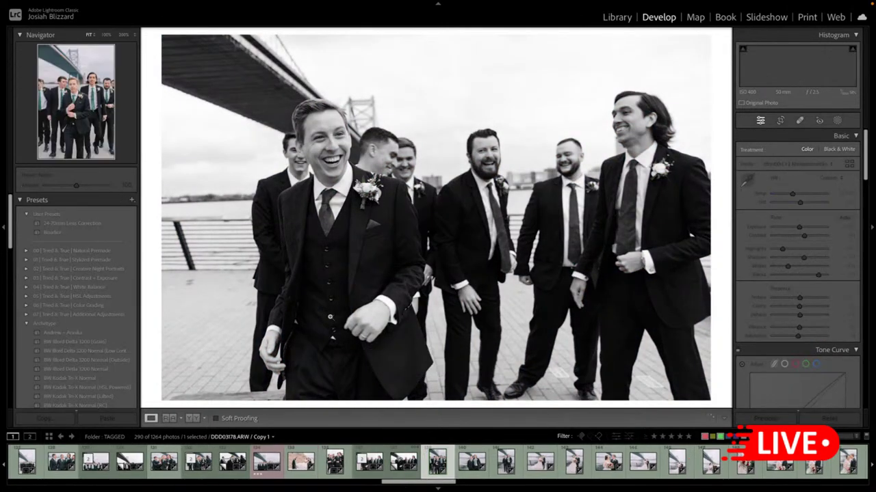
key(equal)
key(equal)
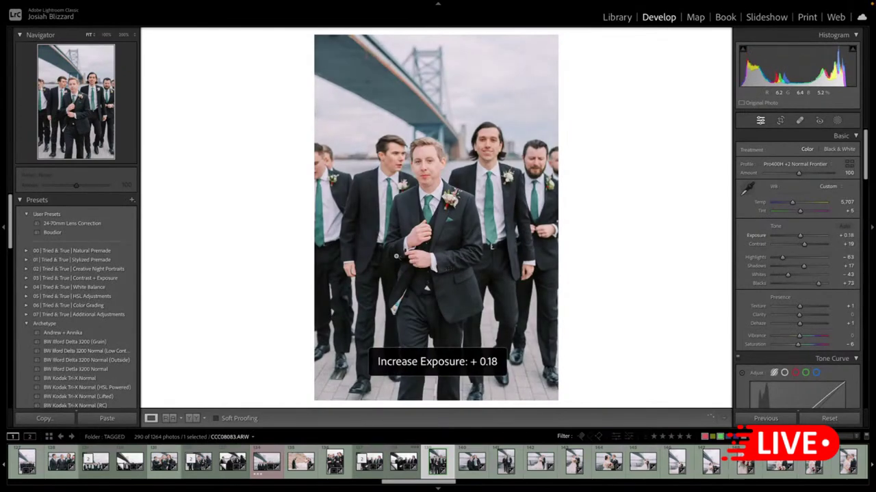
key(r)
drag(435, 35, 437, 69)
drag(437, 153, 444, 162)
key(Return)
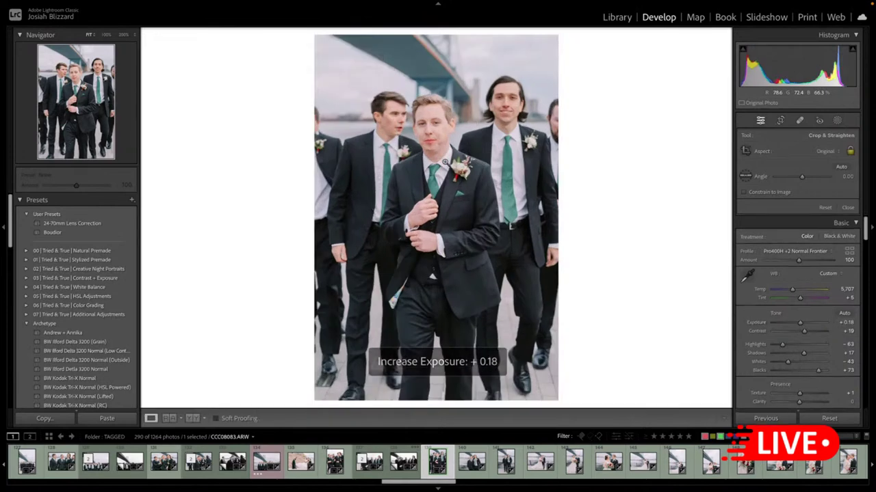
- Straighten photo CCC08100 of the groom and groomsman at the railing to about −1.47 degrees and set its exposure to +0.52
key(Right)
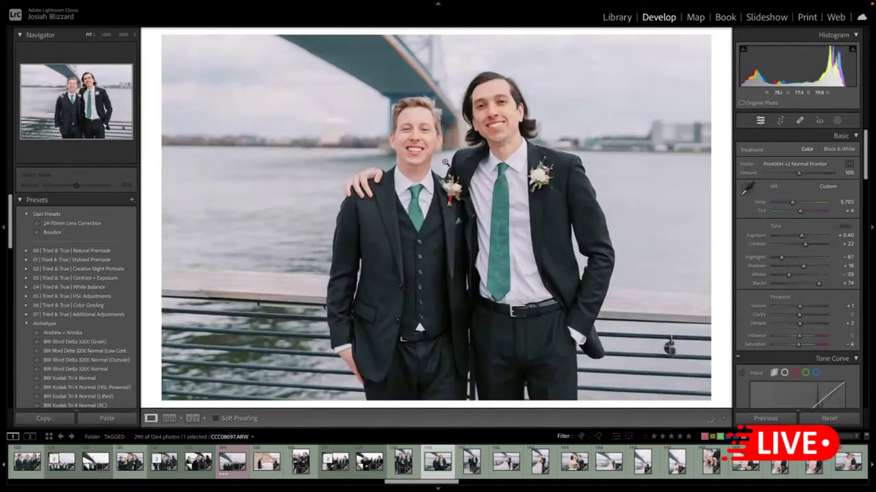
key(Right)
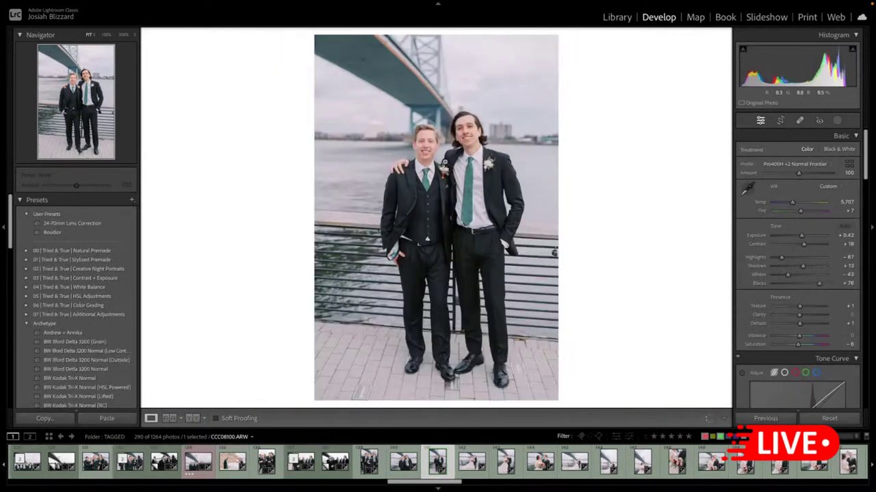
key(r)
drag(584, 185, 583, 181)
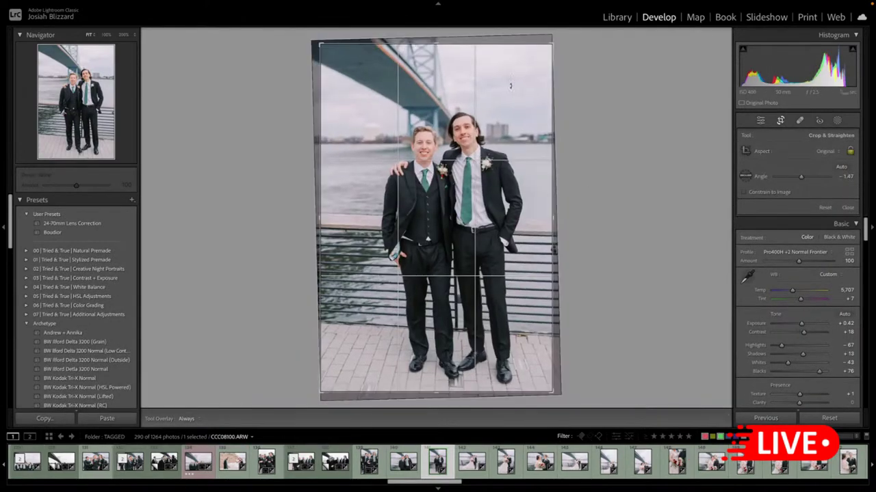
drag(491, 39, 498, 40)
key(r)
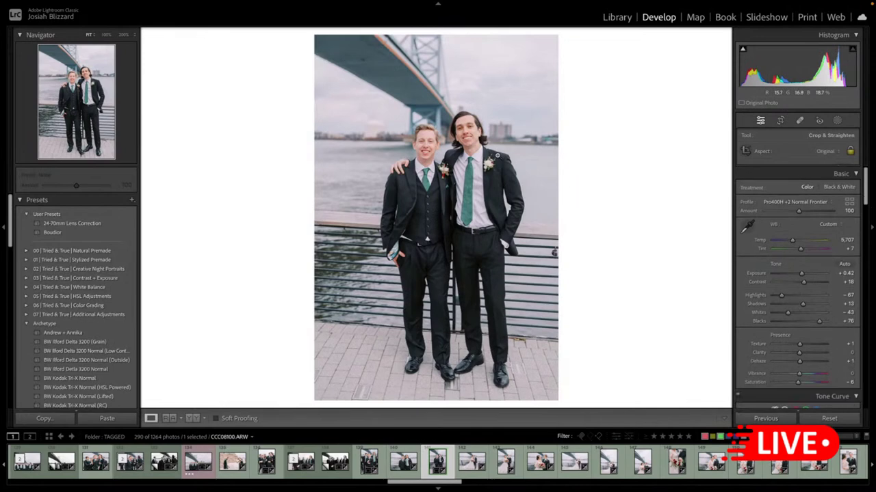
key(equal)
key(minus)
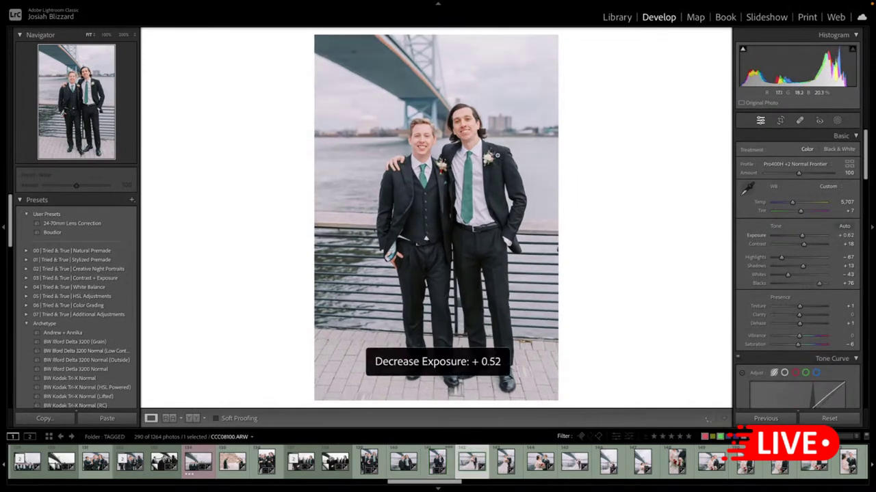
- Straighten photo CCC08153 of the bride and a groomsman by the waterfront railing to about −0.78 degrees
key(Right)
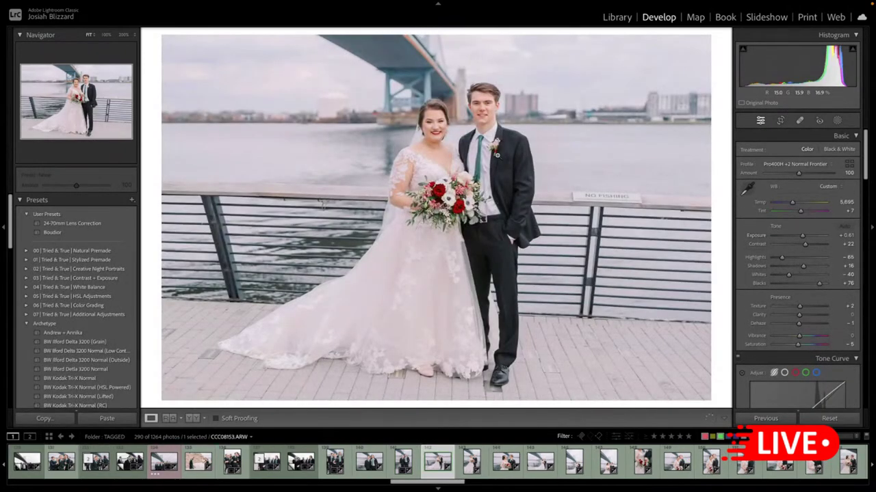
key(r)
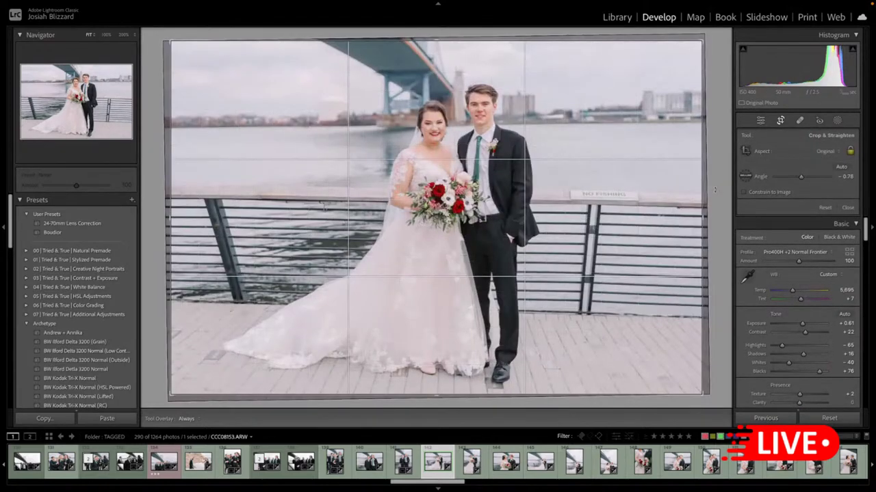
drag(716, 190, 715, 192)
key(Return)
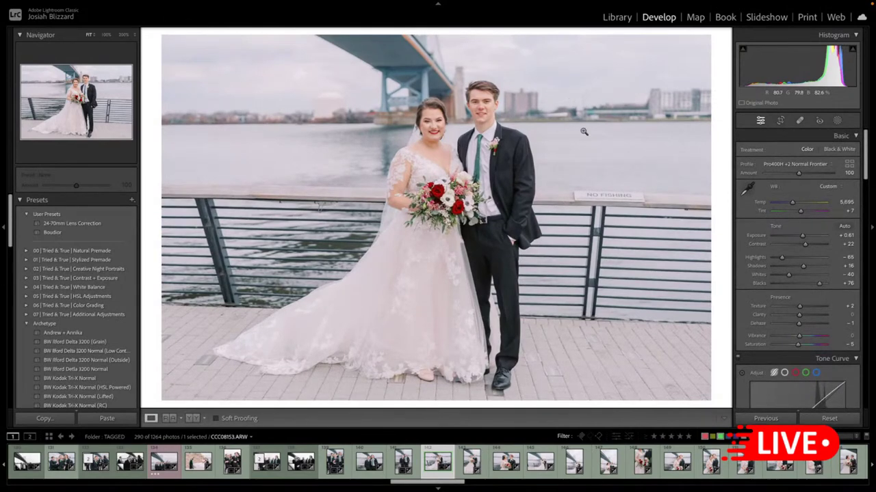
- Straighten vertical photo CCC08165 of the bride and groom by the waterfront to about −1.19 degrees
key(Right)
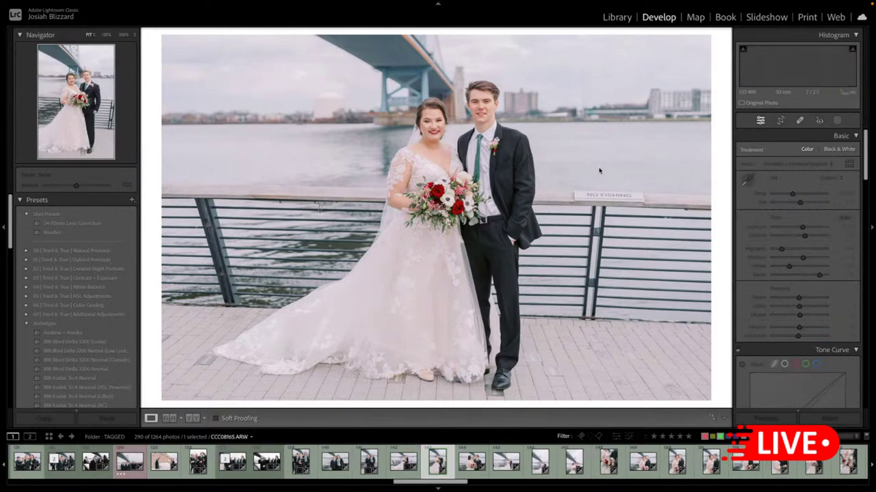
key(r)
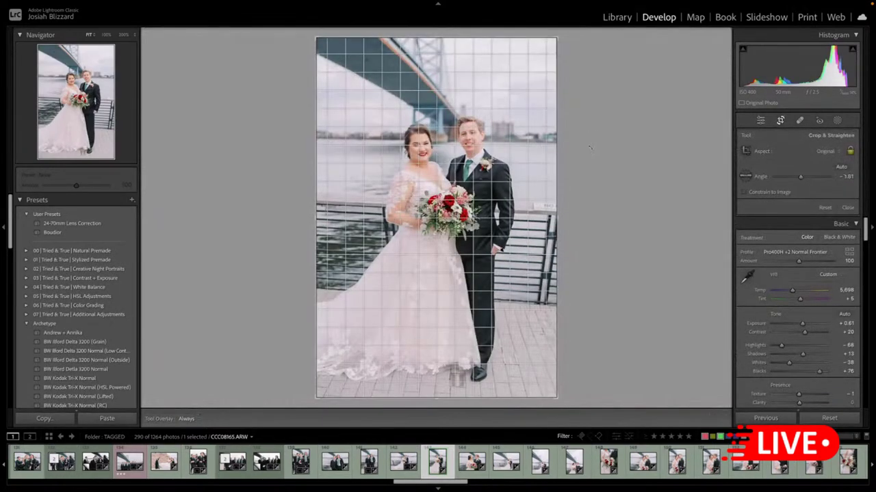
drag(590, 150, 590, 149)
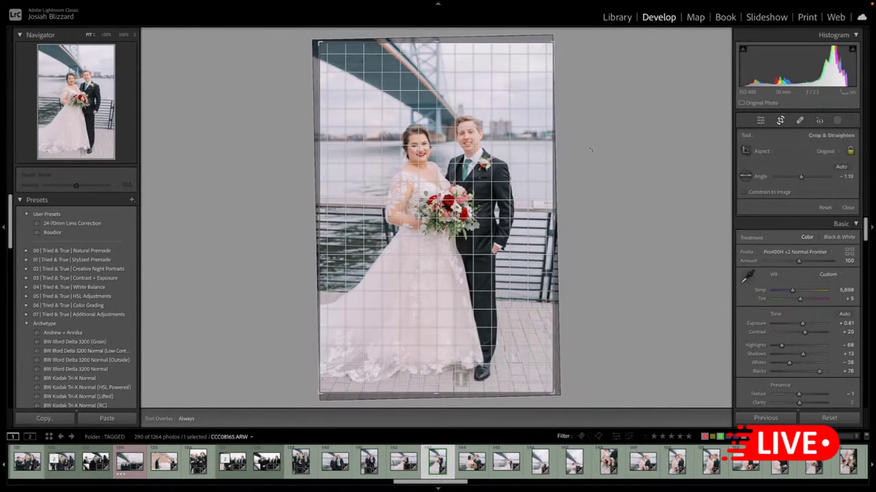
key(r)
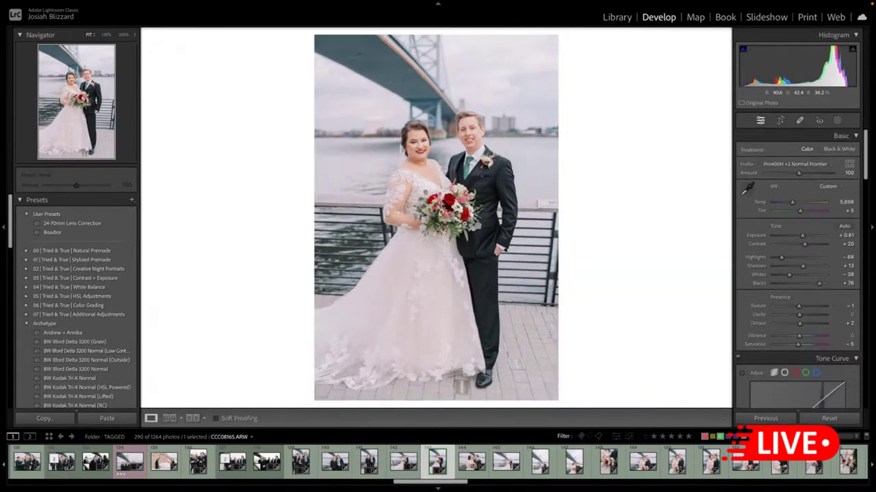
- Straighten photo CCC08170, the close-up of the couple looking at each other, to about −1.39 degrees
key(Right)
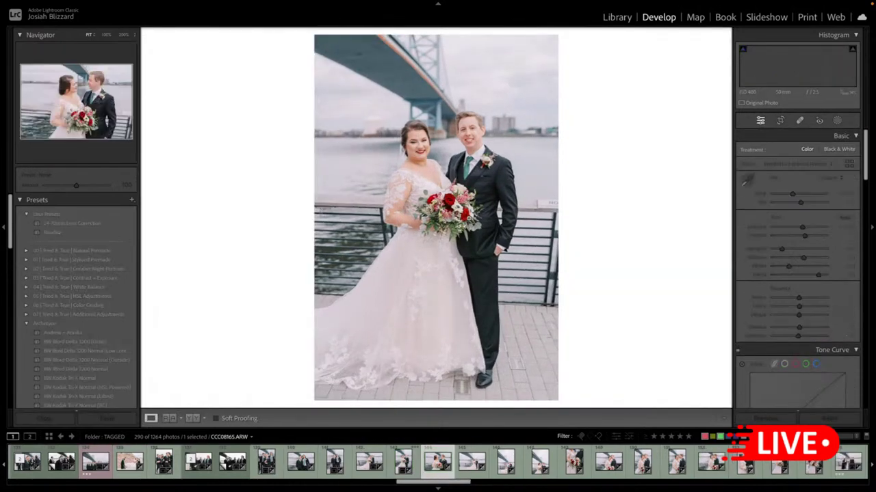
key(r)
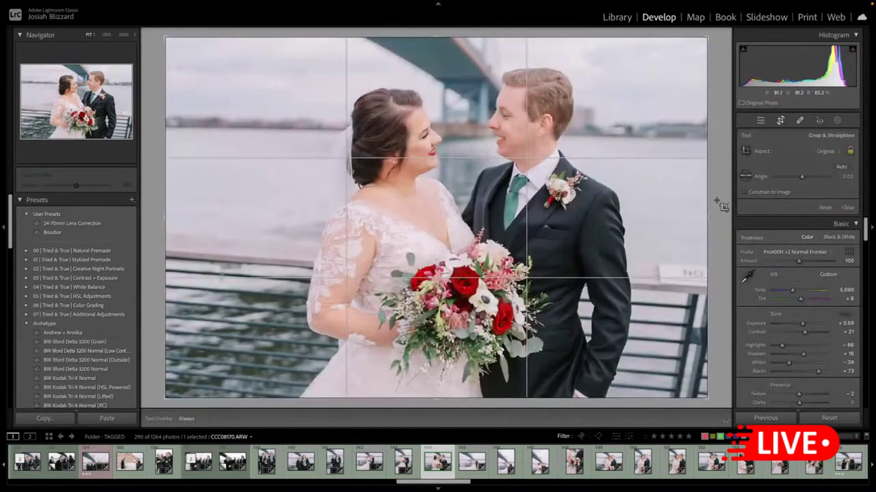
drag(719, 216, 719, 217)
key(Return)
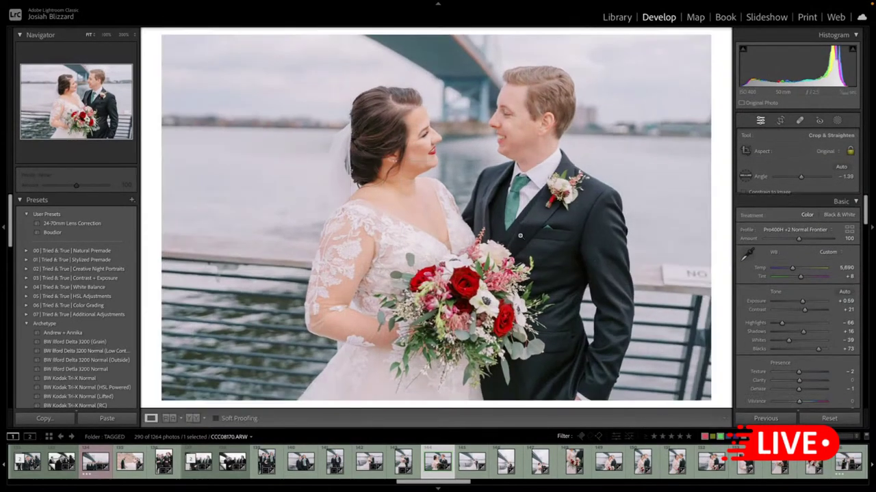
- Straighten and slightly tighten the crop of wide bridge photo CCC08185, then set its exposure to +0.38
key(Right)
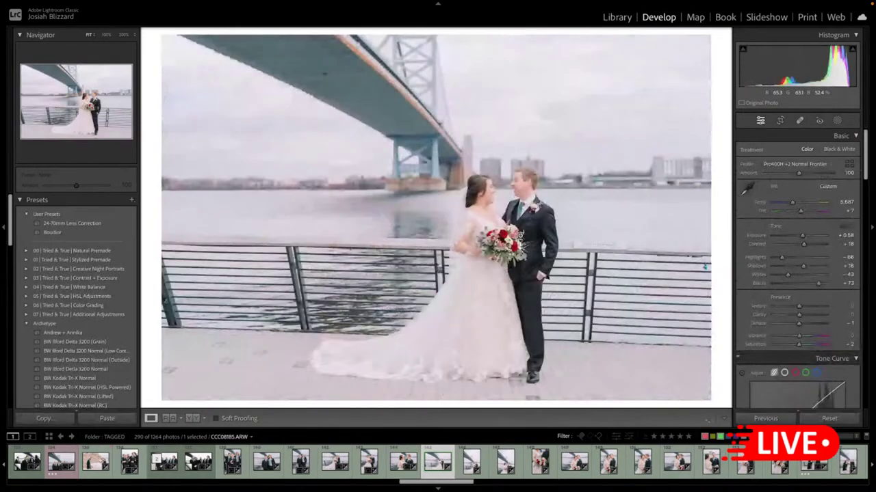
key(r)
drag(720, 217, 720, 213)
drag(508, 39, 506, 44)
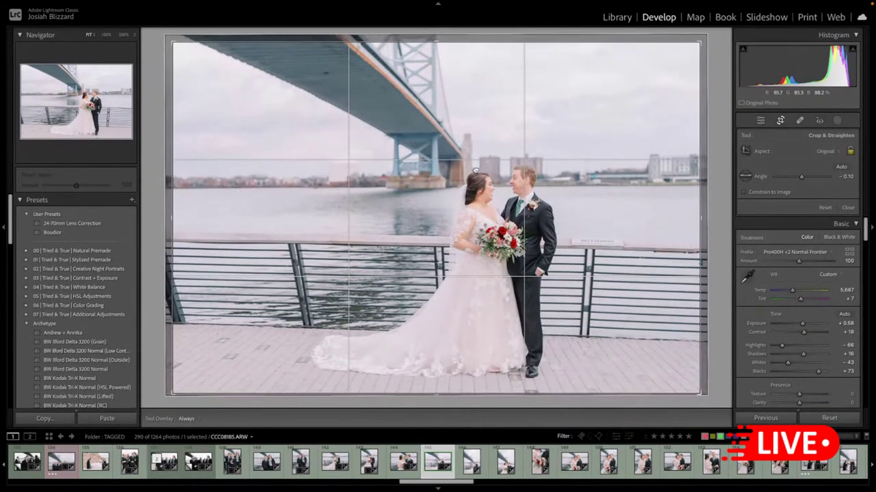
drag(476, 171, 481, 171)
key(r)
key(minus)
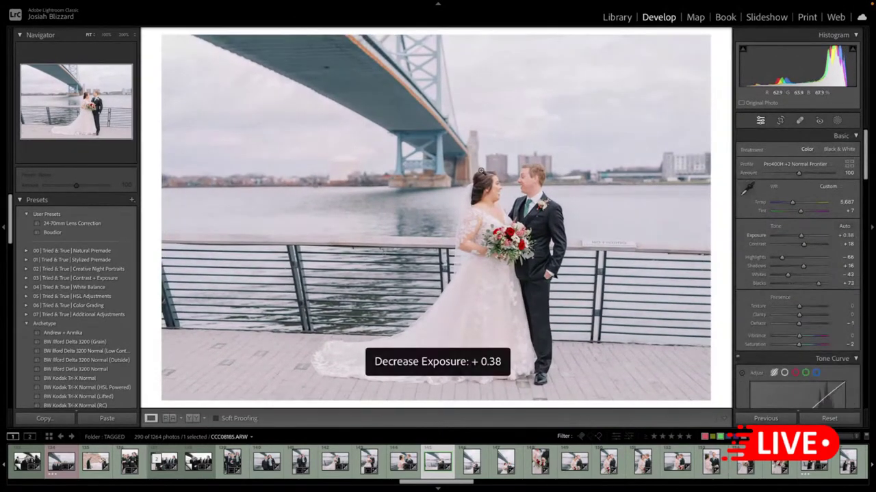
- Lower the exposure of vertical bridge photo CCC08187 to +0.42
key(Right)
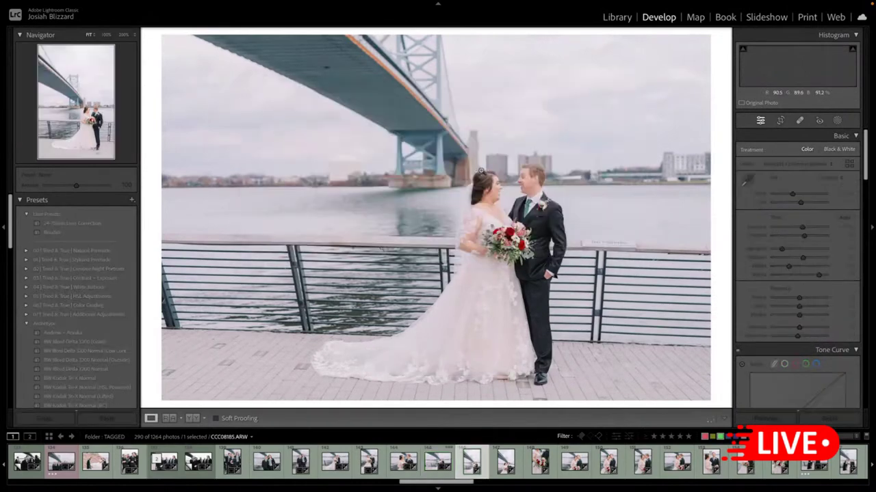
key(minus)
key(minus)
key(minus)
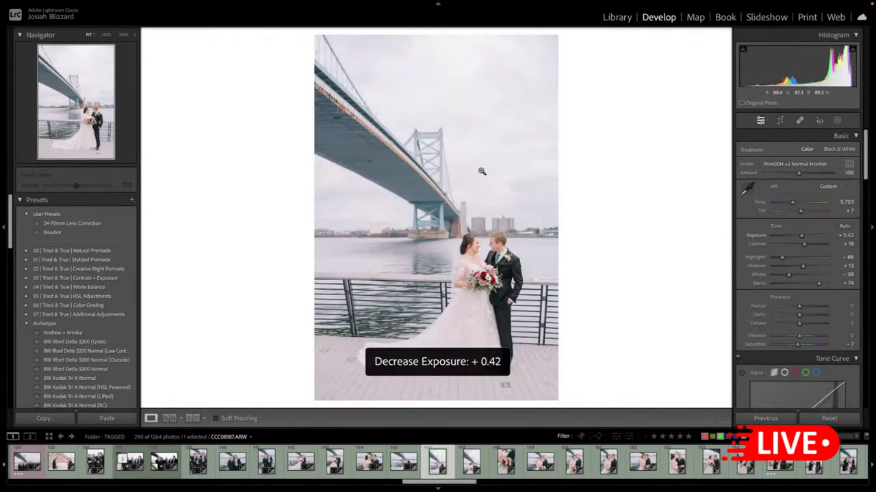
- Tighten the crop of photo CCC08193 around the bride, groom and bridge, and reposition the framing
key(Right)
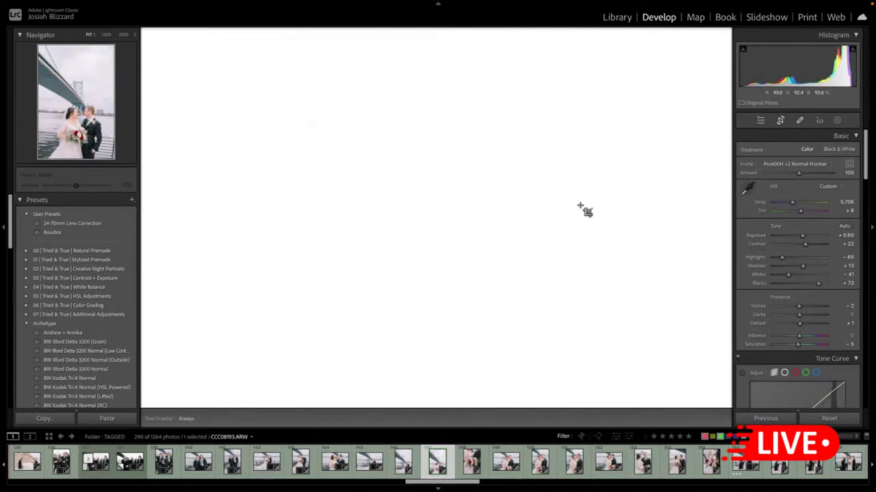
key(r)
drag(465, 35, 464, 103)
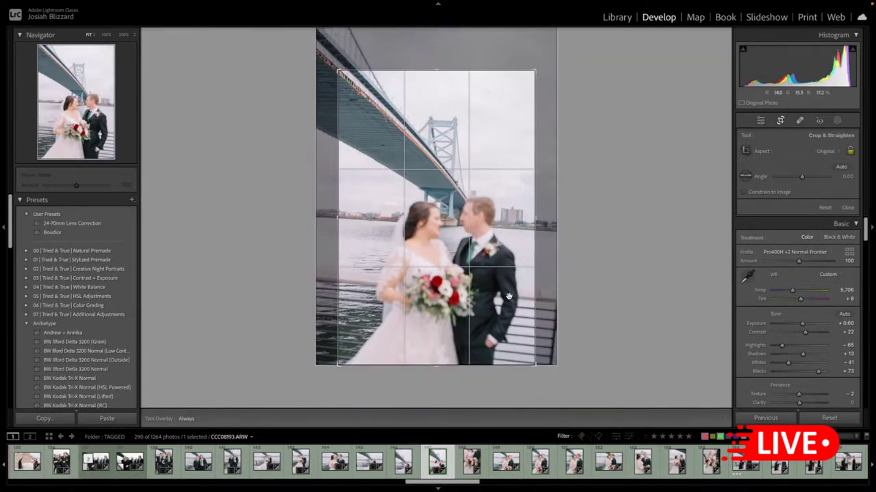
drag(476, 368, 473, 270)
key(Return)
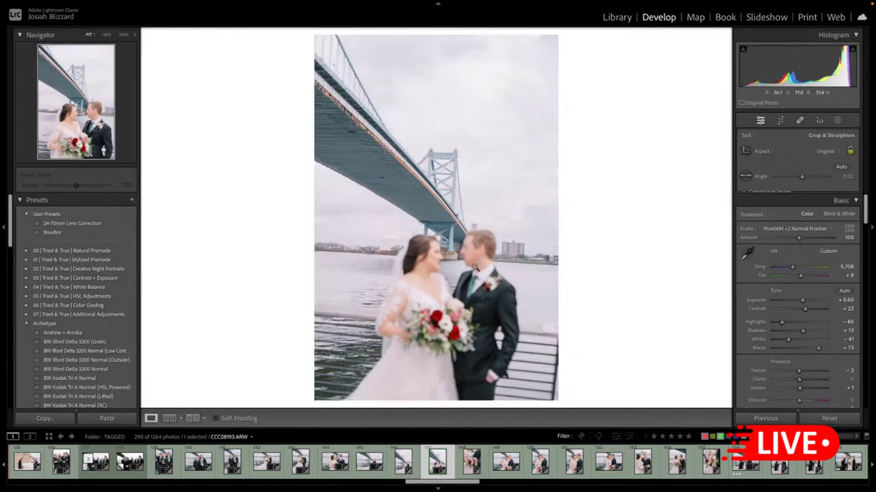
- Lower the exposure of photo CCC08193 to +0.10 and move on to the bouquet close-up
key(minus)
key(minus)
key(minus)
key(minus)
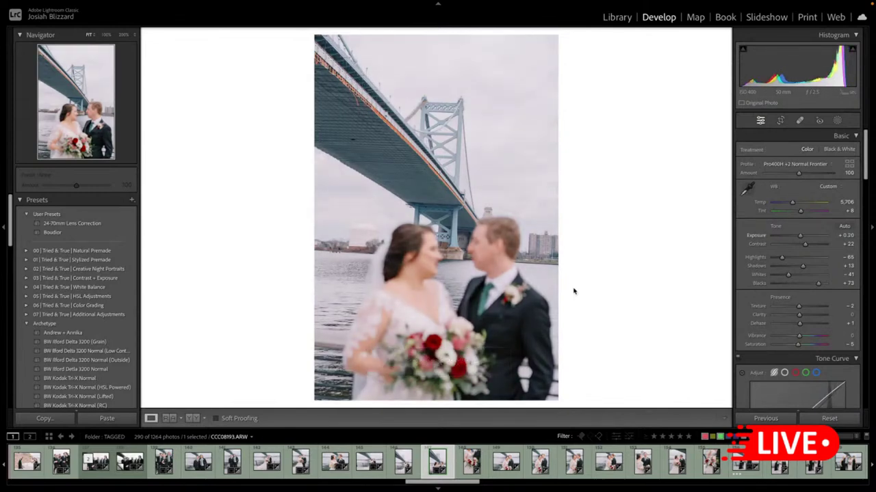
key(minus)
key(minus)
key(equal)
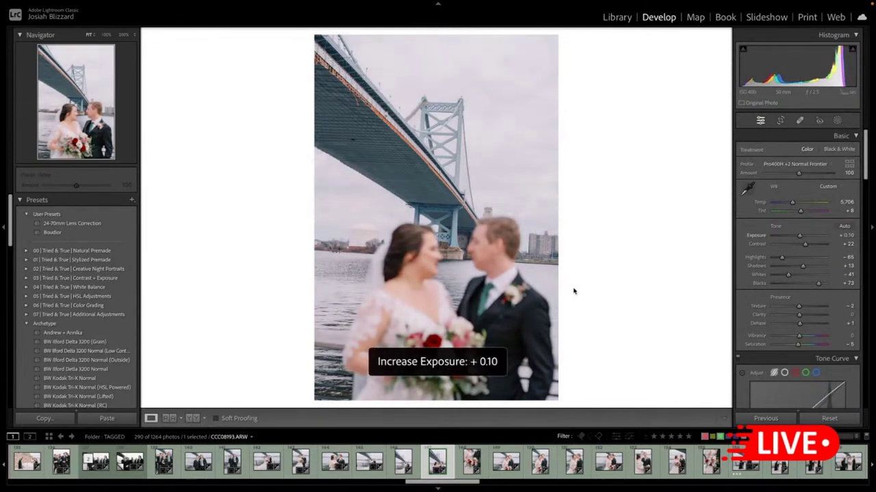
key(Right)
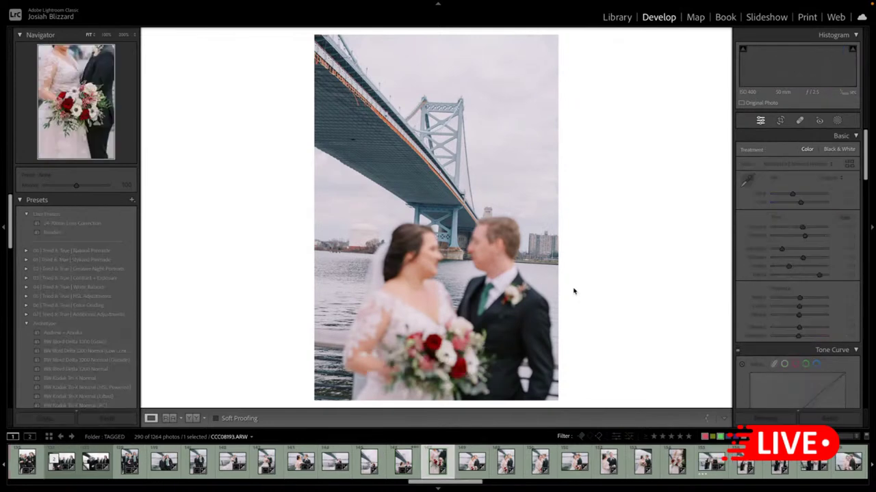
- Check the exposure and crop of bouquet close-up CCC08201, and move on to the next photo
key(equal)
key(minus)
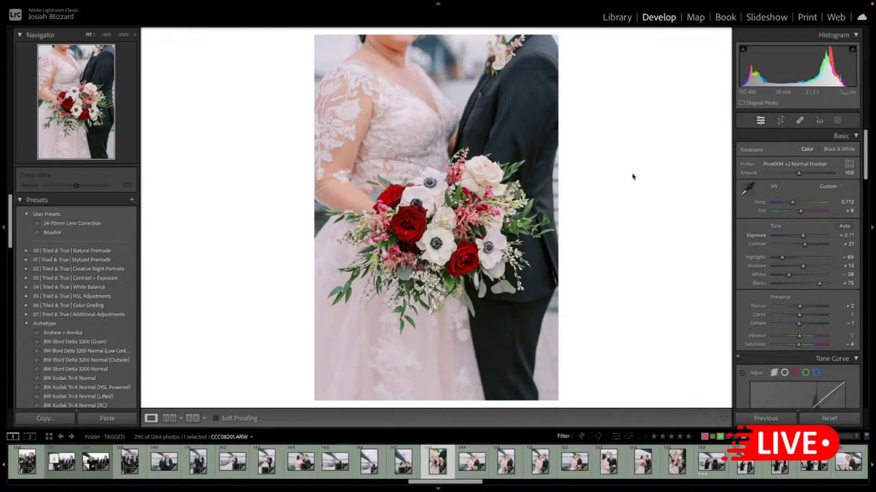
key(r)
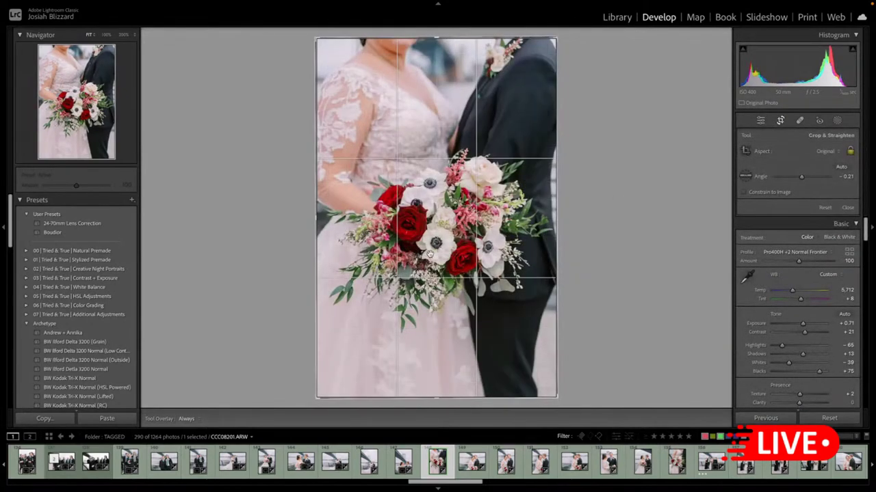
key(r)
key(Right)
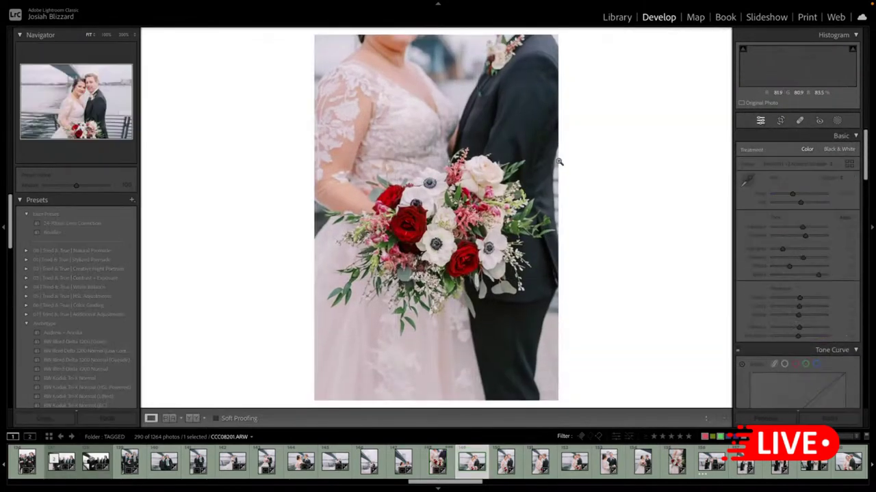
- Straighten photo CCC08204 to an angle of −0.48, tighten its crop and reposition the framing around the couple
key(r)
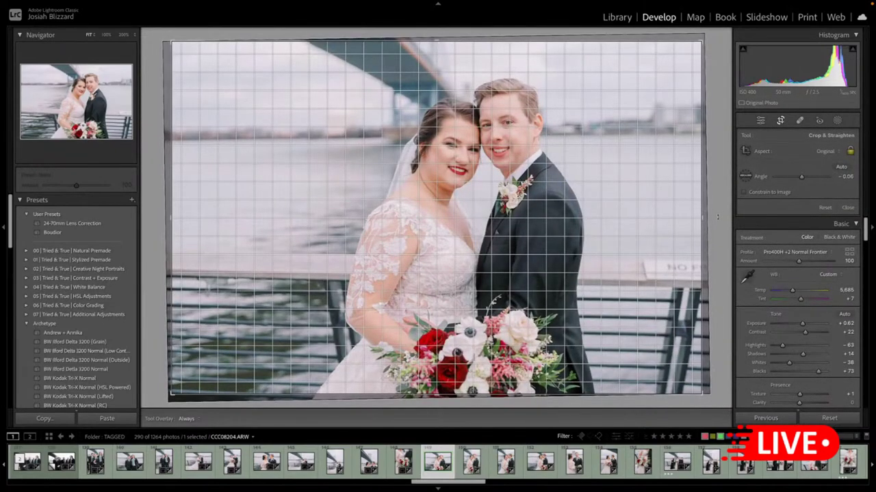
drag(717, 216, 717, 215)
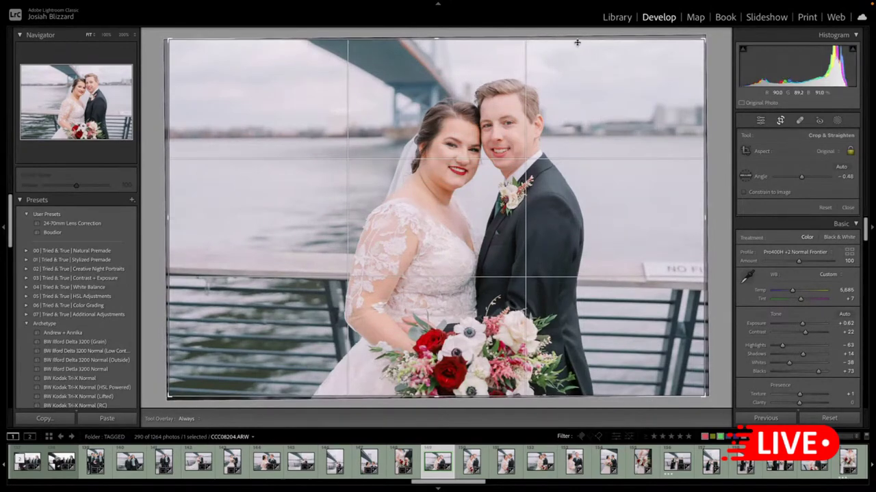
drag(567, 40, 567, 48)
drag(550, 143, 534, 150)
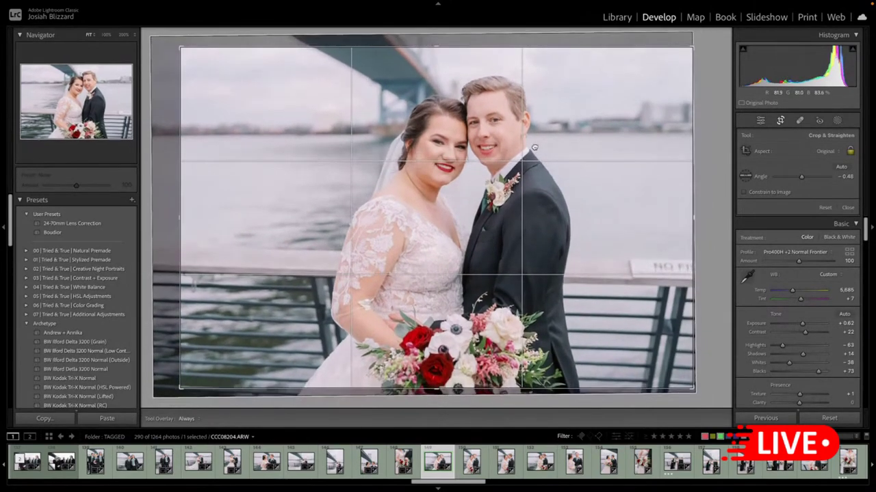
key(Return)
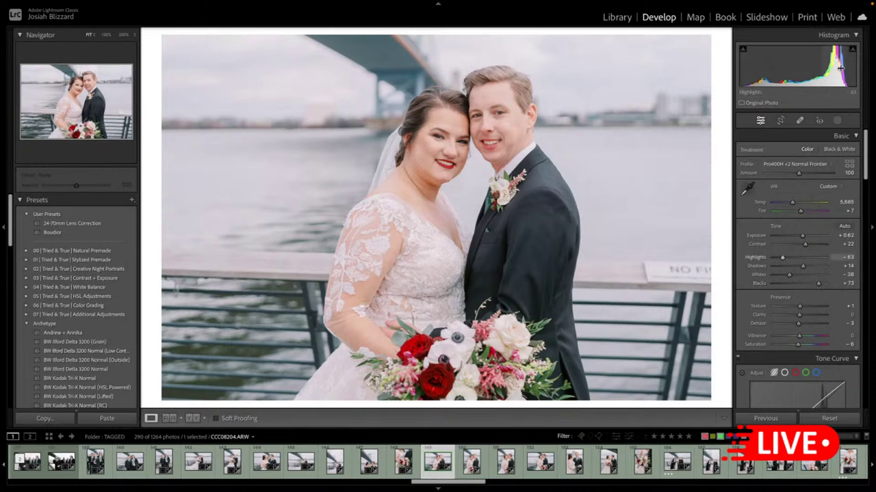
- Try Whites values of +100, −100, −84, +77 and +53 on photo CCC08204 to compare their effect on the highlights
drag(789, 275, 826, 275)
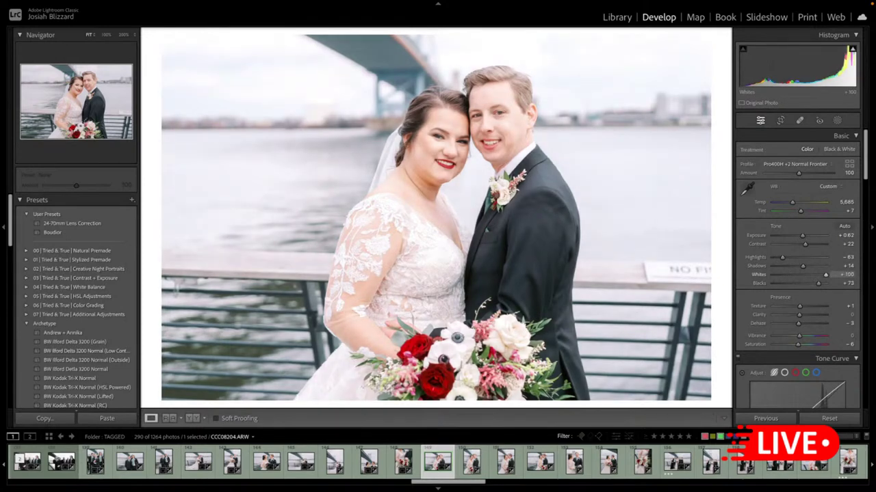
drag(815, 275, 791, 275)
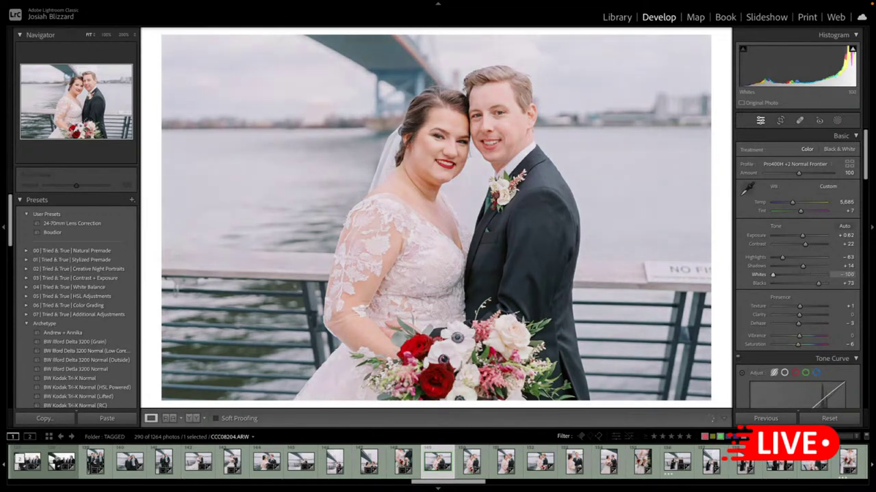
drag(840, 77, 846, 79)
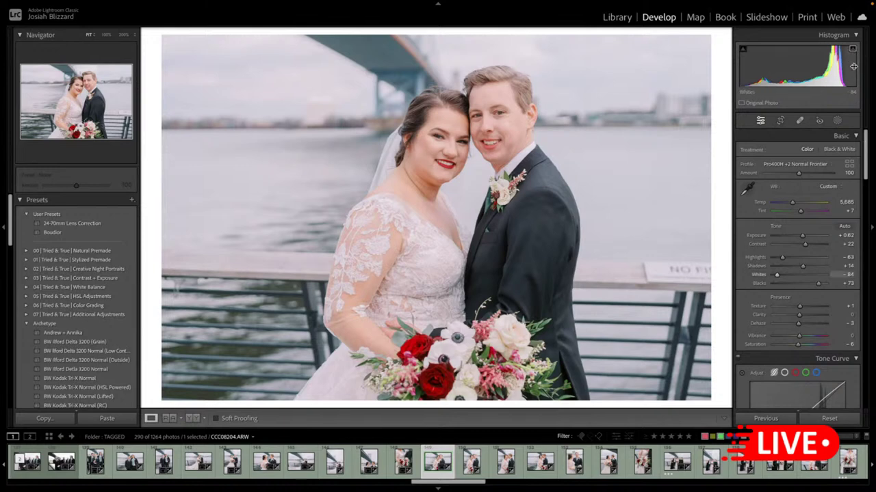
drag(791, 272, 820, 277)
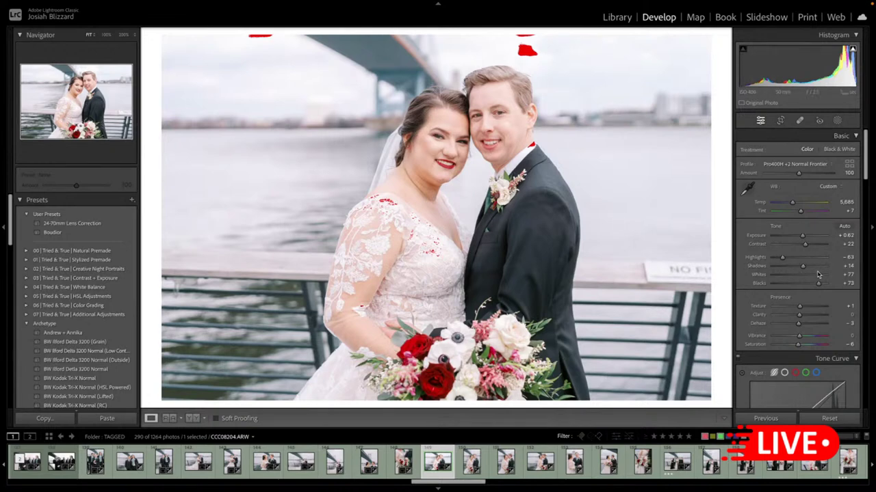
drag(818, 275, 814, 275)
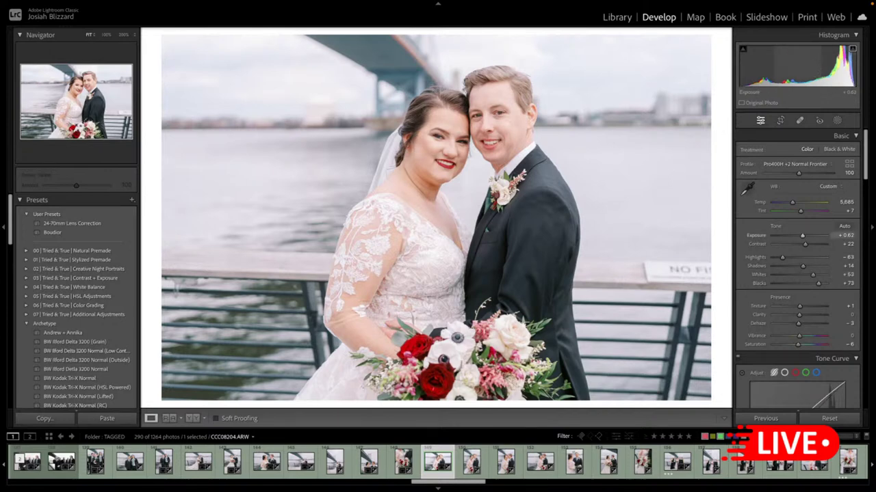
- Set the Whites of photo CCC08204 to −10 and its exposure to +0.60
drag(802, 235, 800, 235)
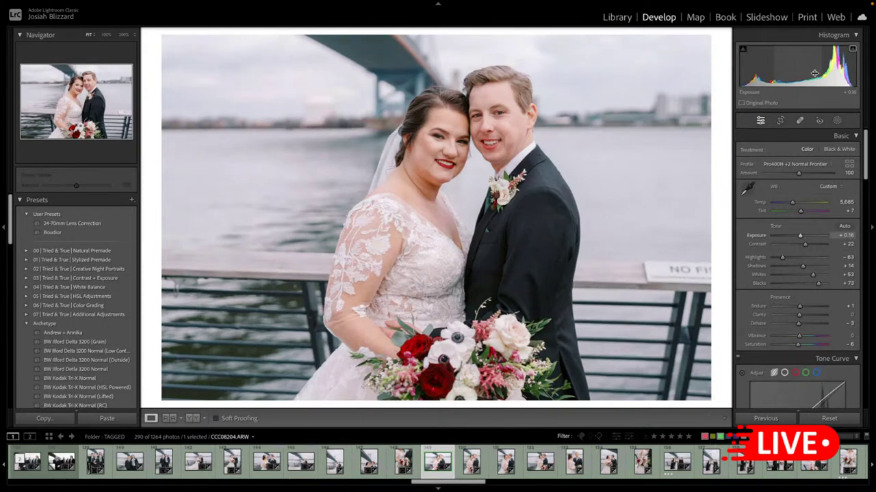
drag(812, 275, 797, 276)
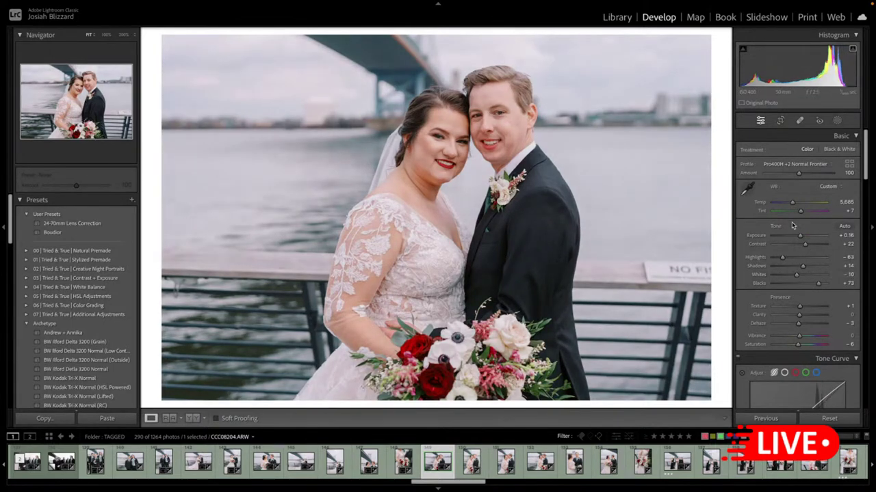
drag(800, 236, 802, 239)
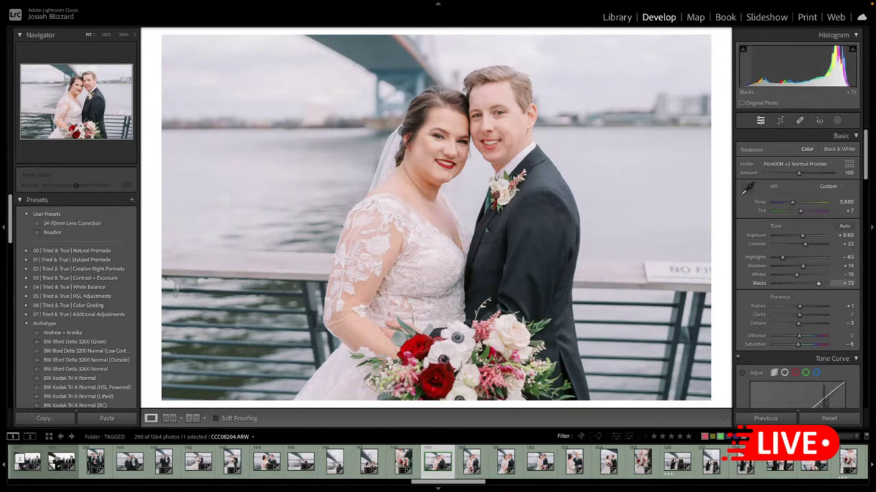
- Try Blacks values of −100, −74 and −17 on photo CCC08204 to compare their effect on the shadows
drag(814, 283, 773, 283)
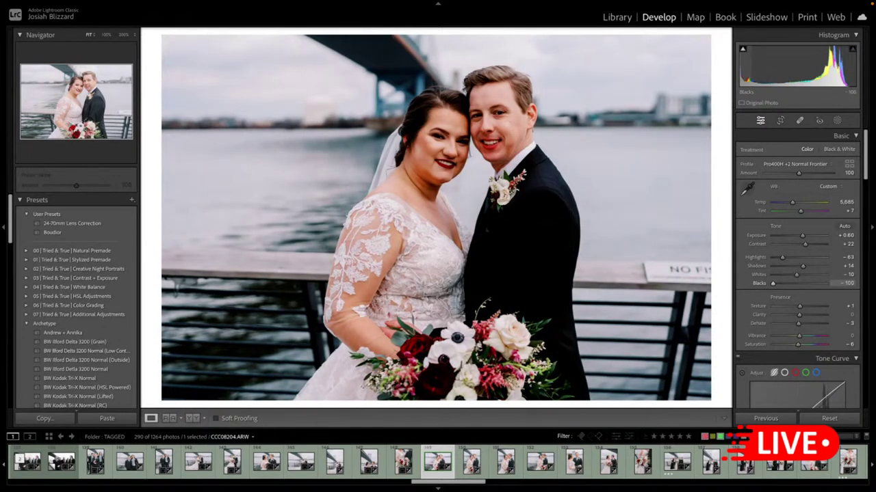
drag(773, 283, 779, 283)
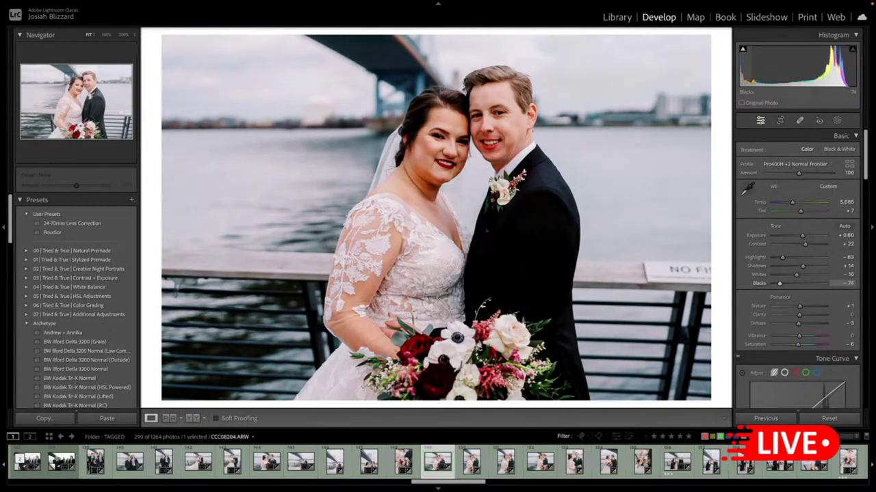
drag(745, 69, 741, 68)
drag(779, 283, 780, 283)
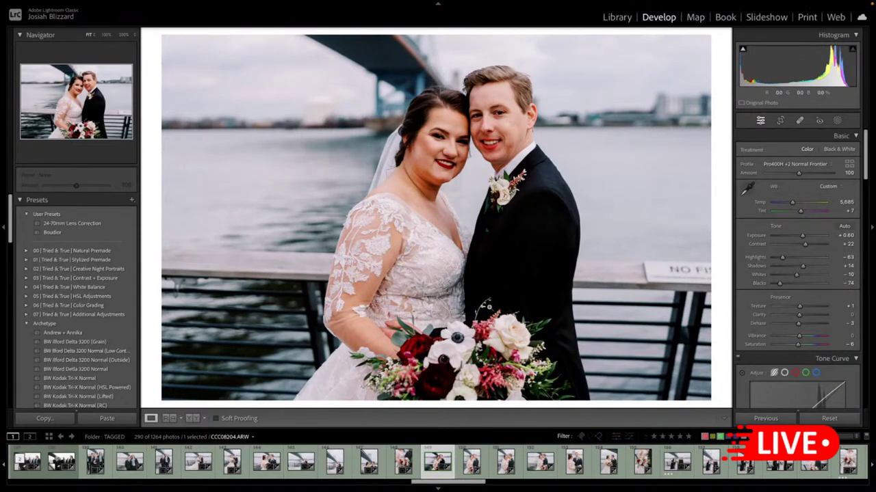
drag(780, 284, 791, 283)
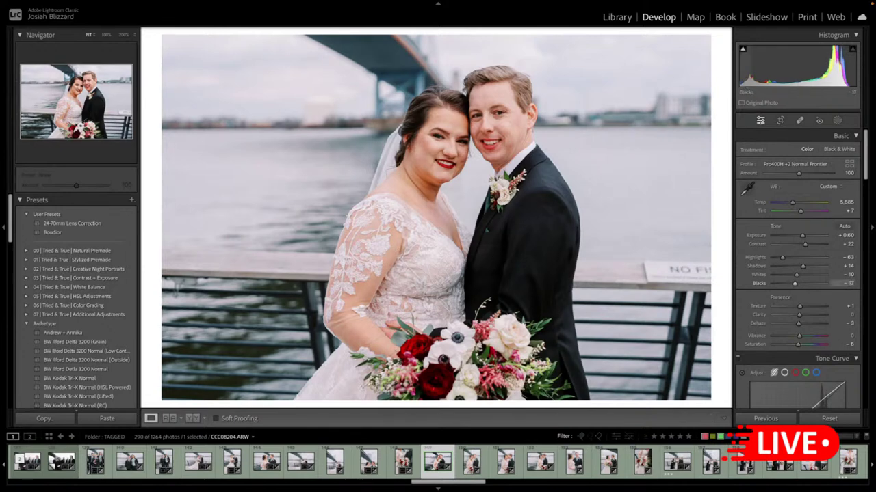
- Set the Blacks of photo CCC08204 to +48 and its exposure to +0.70, and move on to the next photo
drag(798, 283, 801, 283)
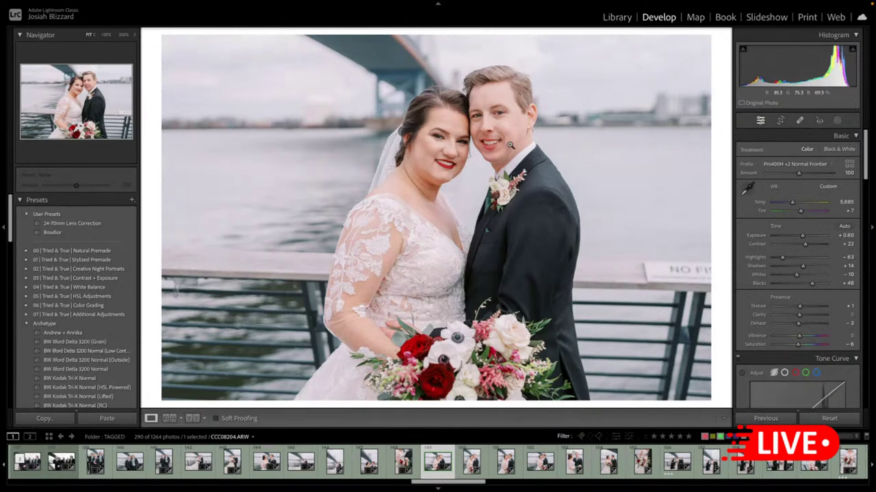
key(equal)
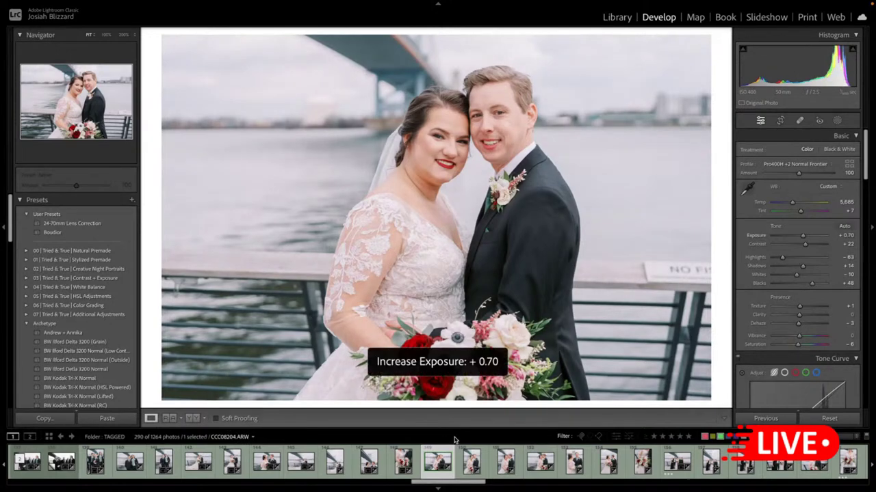
key(minus)
key(equal)
key(minus)
key(equal)
key(Right)
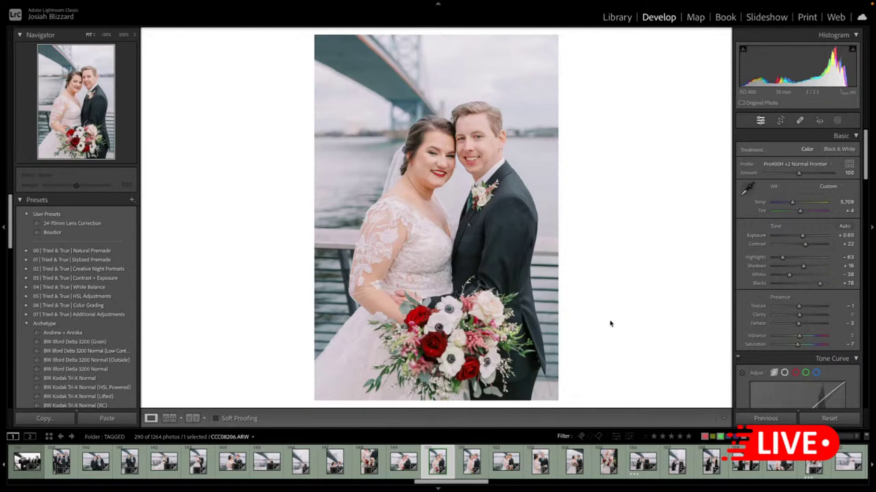
- Straighten vertical photo CCC08206 to an angle of −0.08, and tighten and reposition its crop around the couple
key(r)
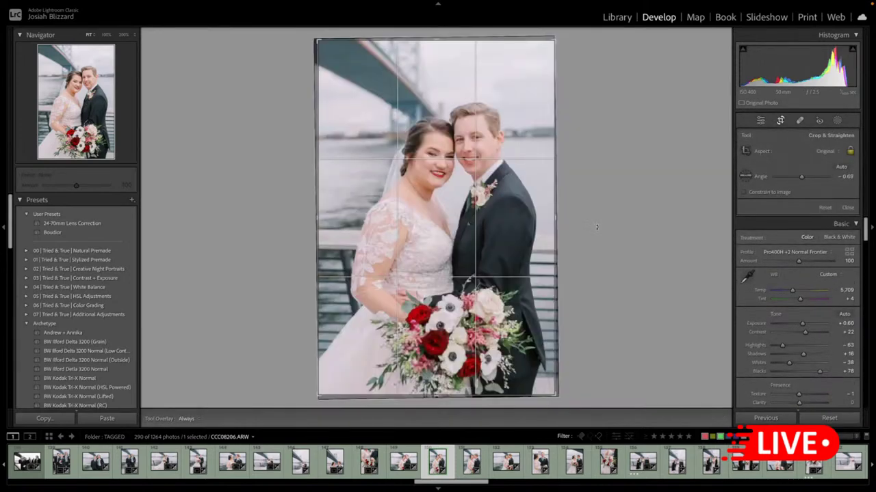
drag(499, 39, 501, 46)
drag(574, 139, 574, 144)
drag(482, 210, 465, 195)
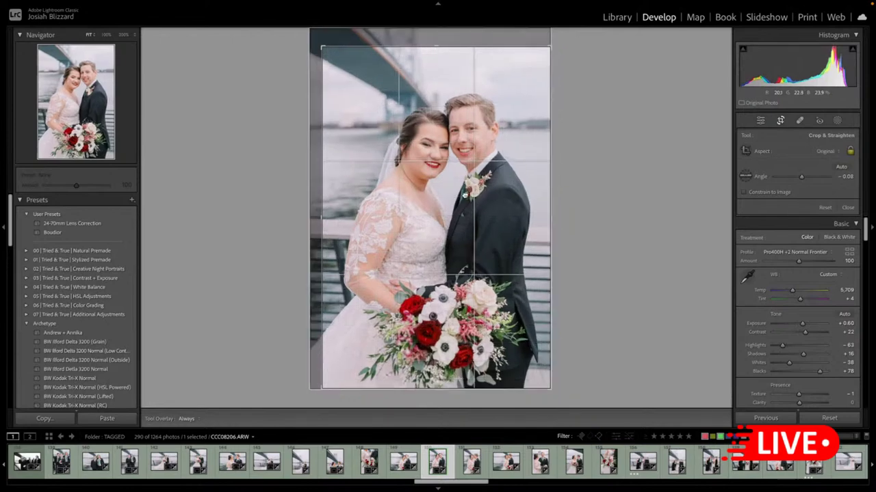
key(Return)
key(r)
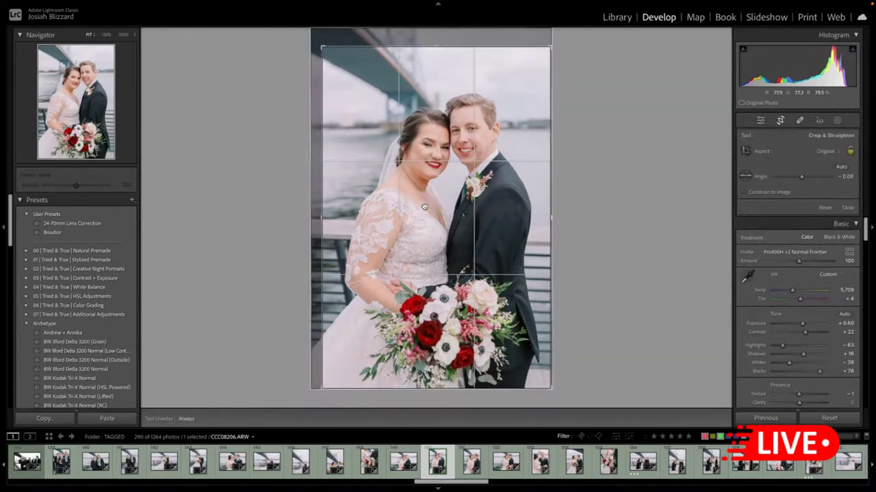
key(r)
key(Right)
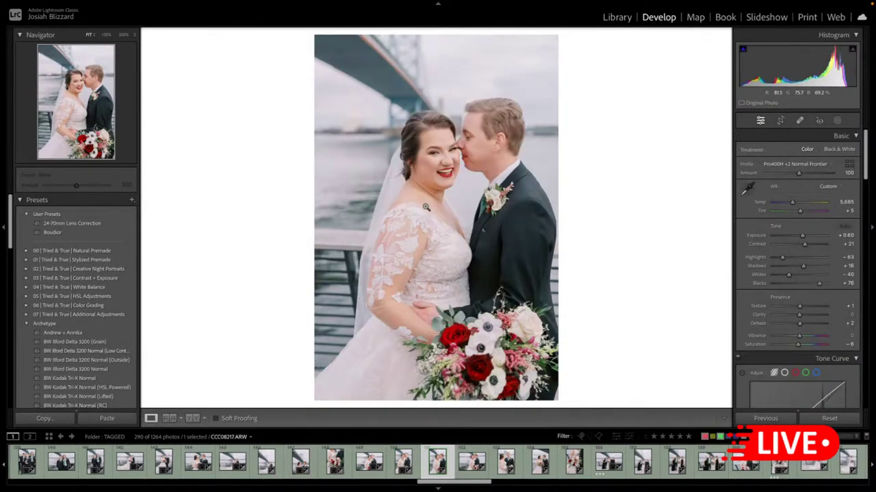
- Tighten the crop of vertical kiss photo CCC08217 slightly and move on to the next photo
key(r)
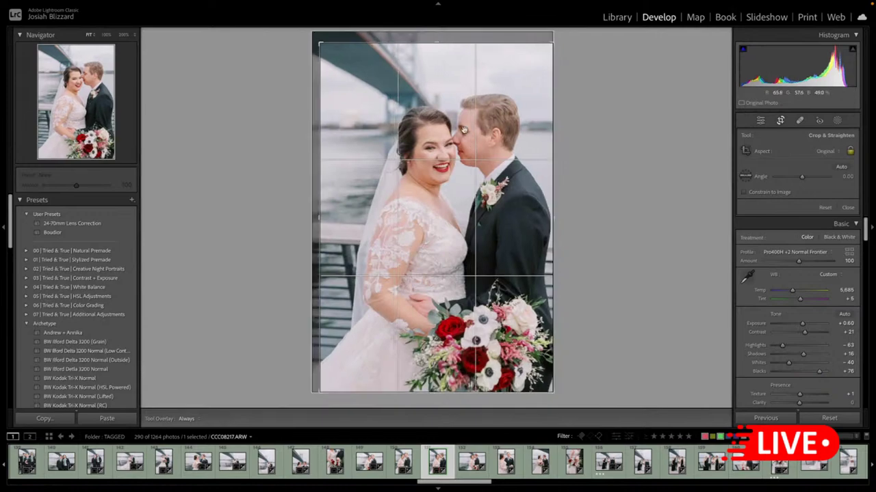
key(r)
key(Right)
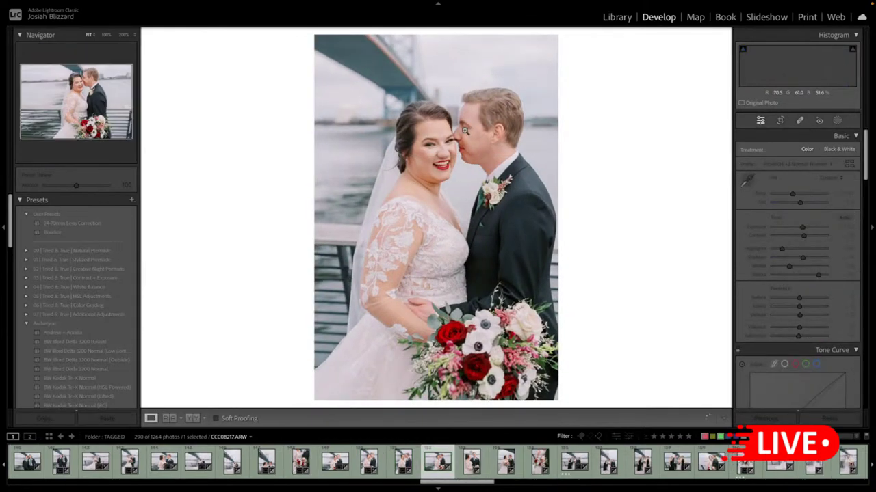
- Straighten wide kiss photo CCC08224 to an angle of 2.20, and tighten and reposition its crop around the couple
key(r)
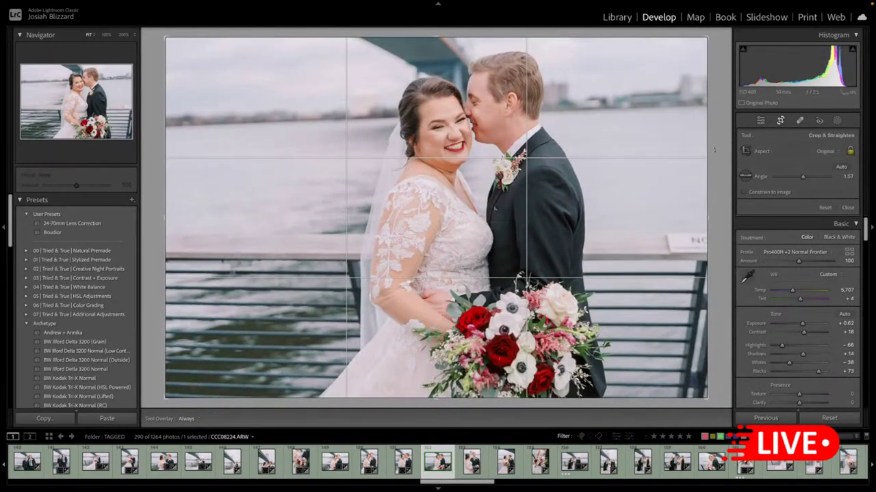
drag(722, 157, 682, 167)
drag(591, 226, 591, 237)
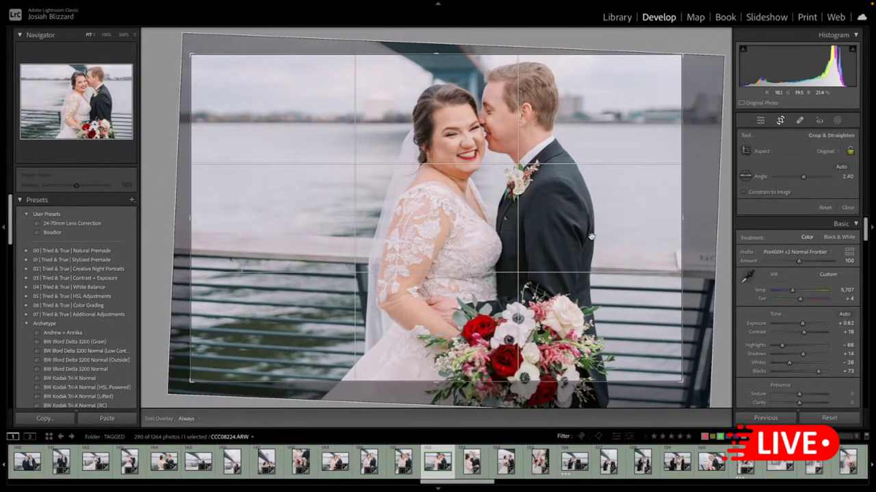
drag(699, 188, 698, 184)
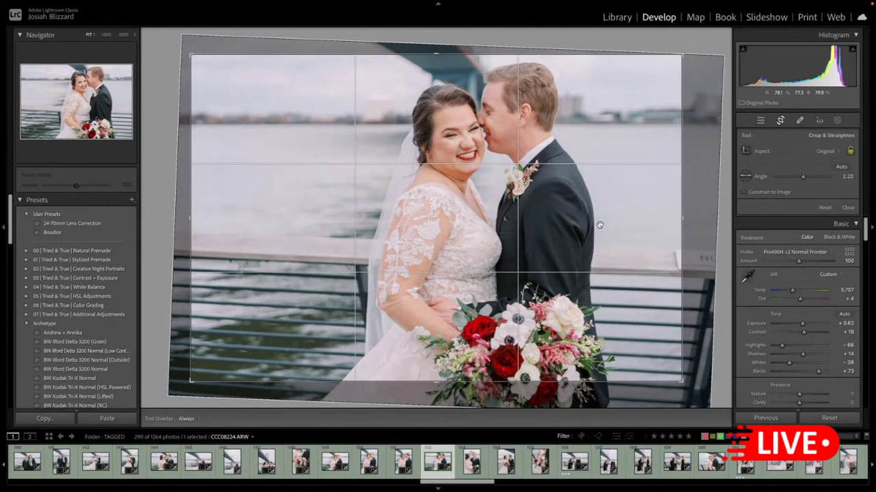
key(Return)
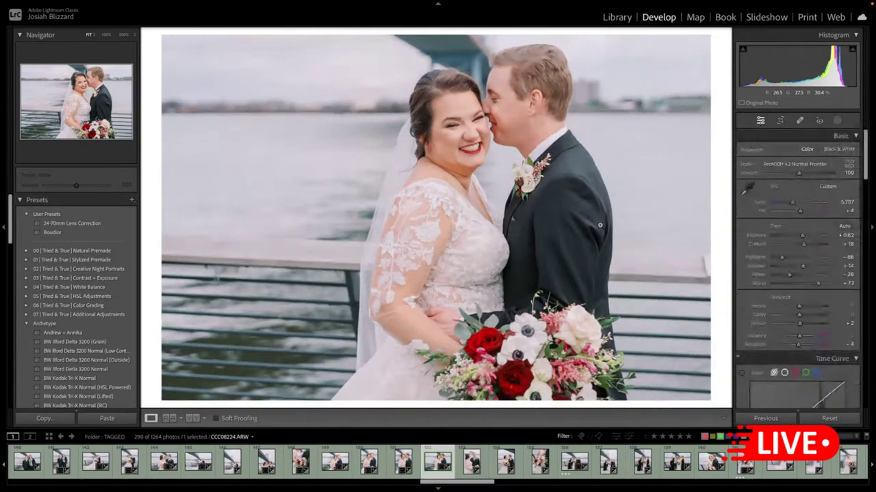
- Go to vertical photo CCC08238 of the laughing groom and compare its unedited and edited versions repeatedly
key(Right)
key(Right)
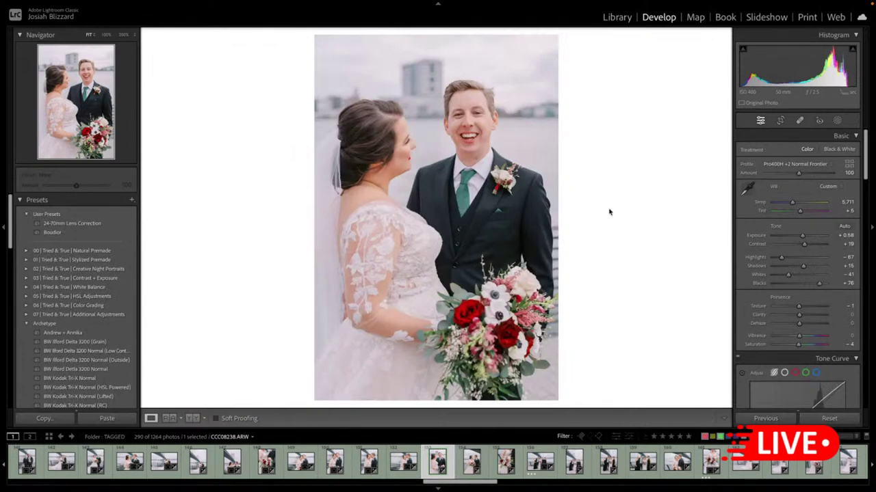
key(backslash)
key(backslash)
key(backslash)
key(backslash)
key(backslash)
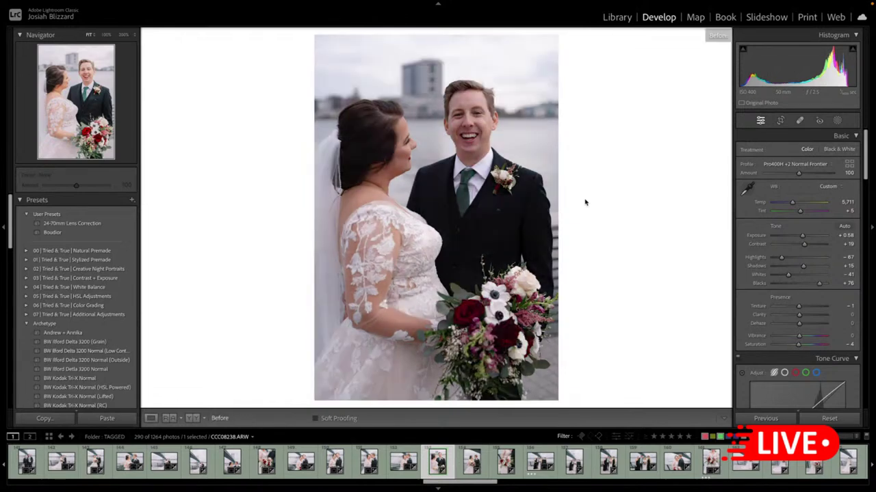
key(backslash)
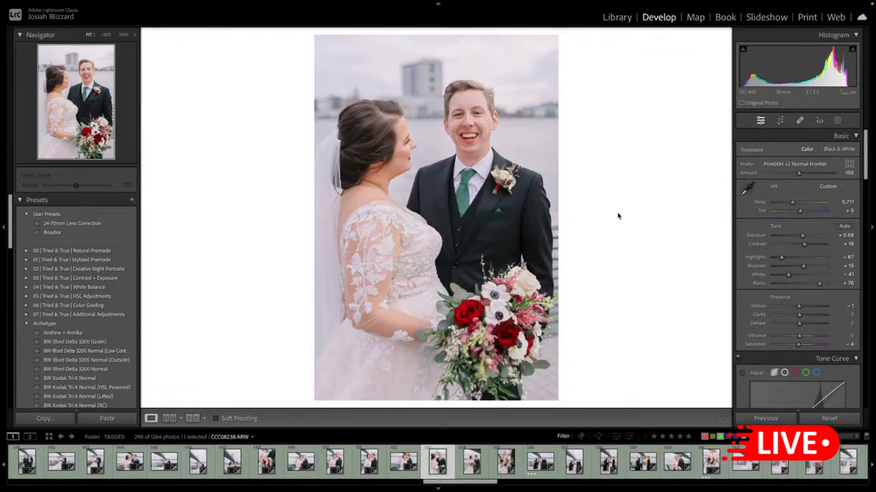
- Tighten and reposition the crop of vertical couple photo DDD03242 and set its exposure to −0.52
key(Right)
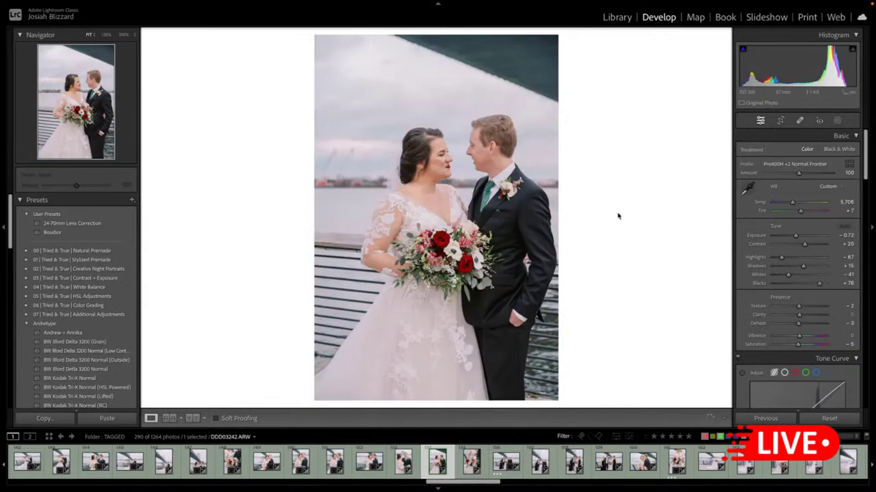
key(r)
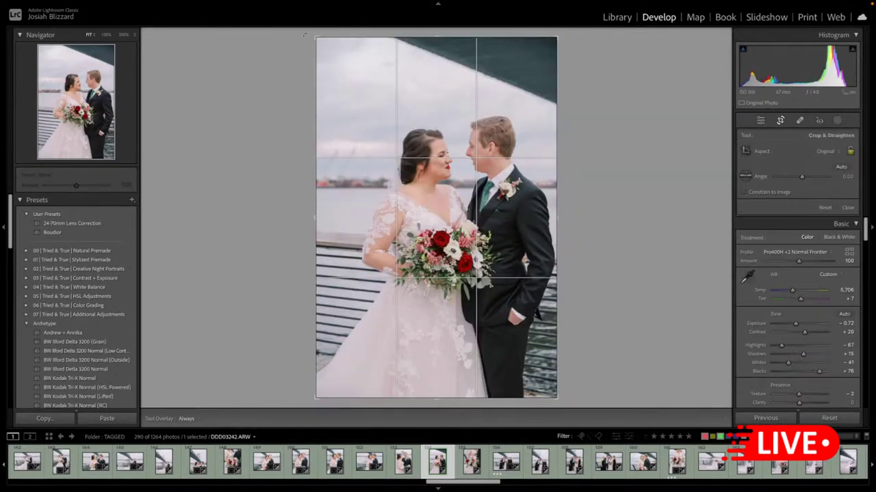
drag(315, 37, 326, 51)
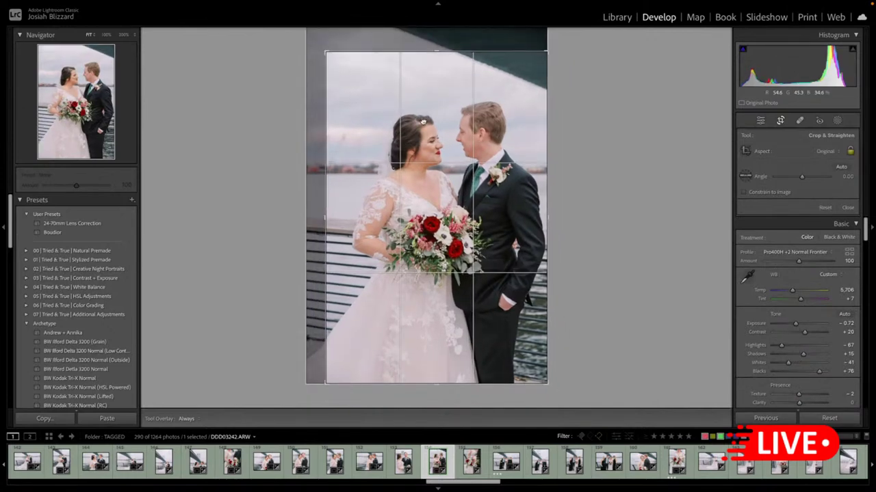
key(r)
key(minus)
key(equal)
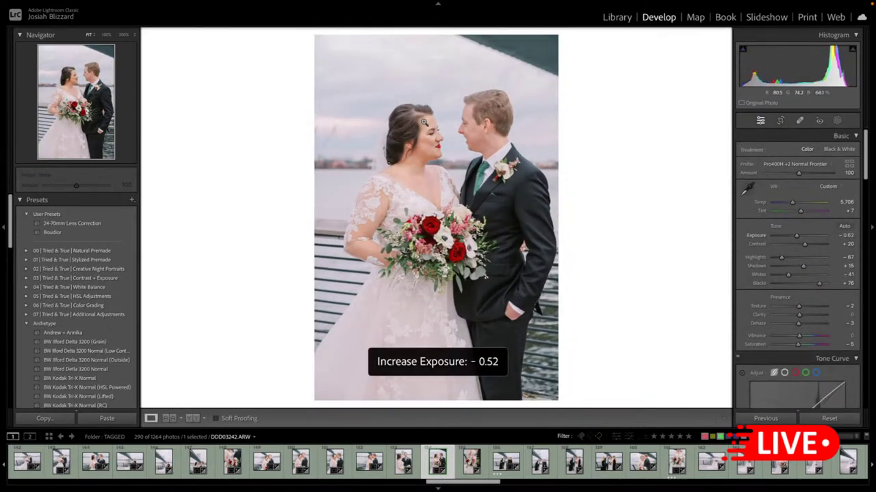
- Raise the exposure of bouquet photo DDD03258 one step and move on to wide group photo CCC08246
key(Right)
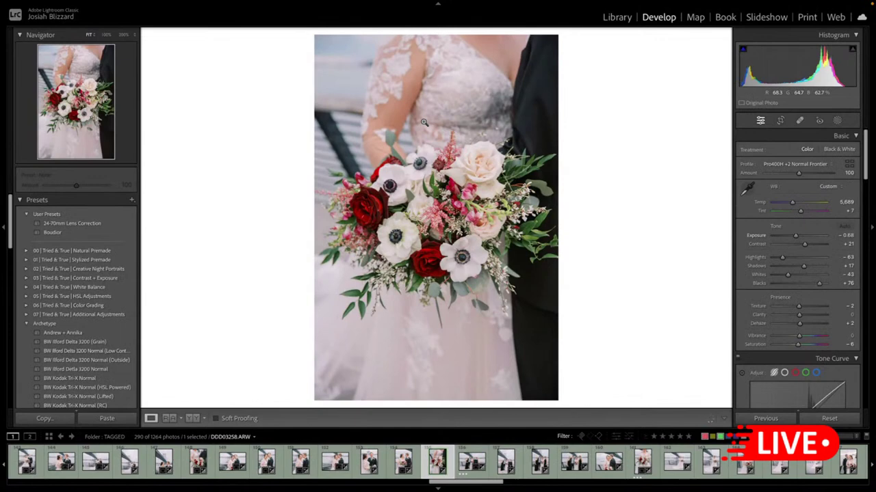
key(equal)
key(Right)
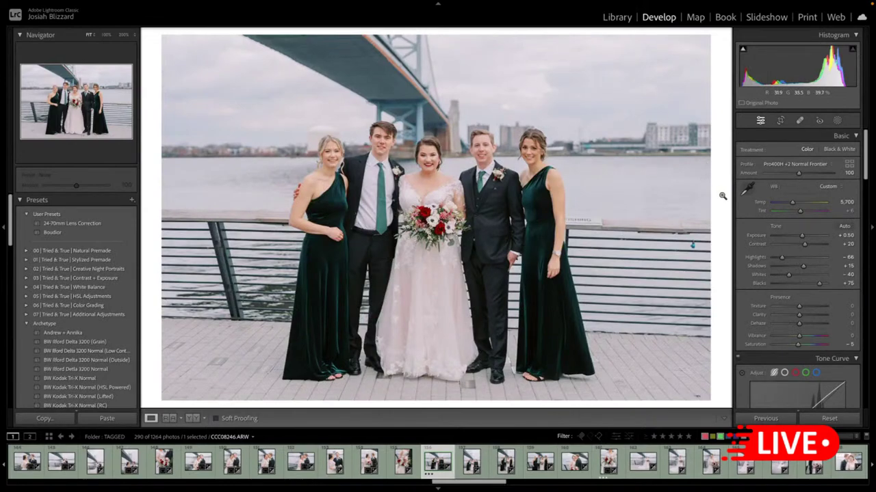
- Straighten group photo CCC08246 to an angle of −0.99, tighten its crop, and set its exposure to +0.60
key(r)
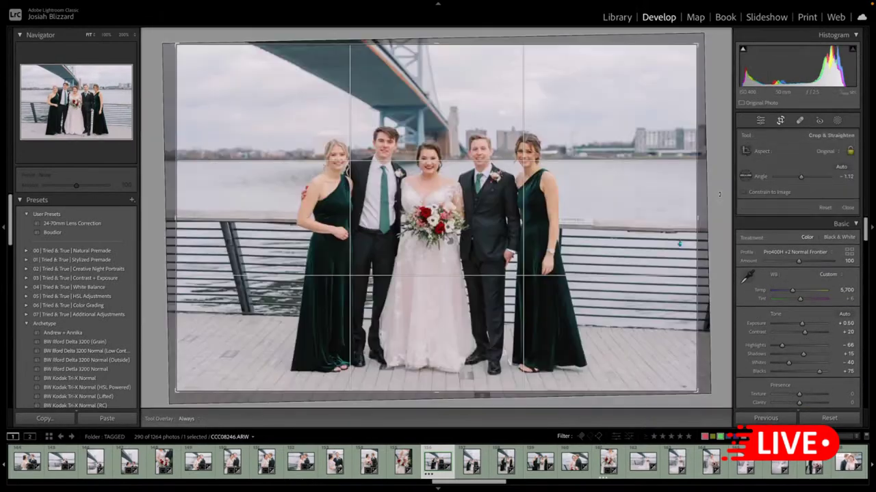
drag(708, 199, 704, 197)
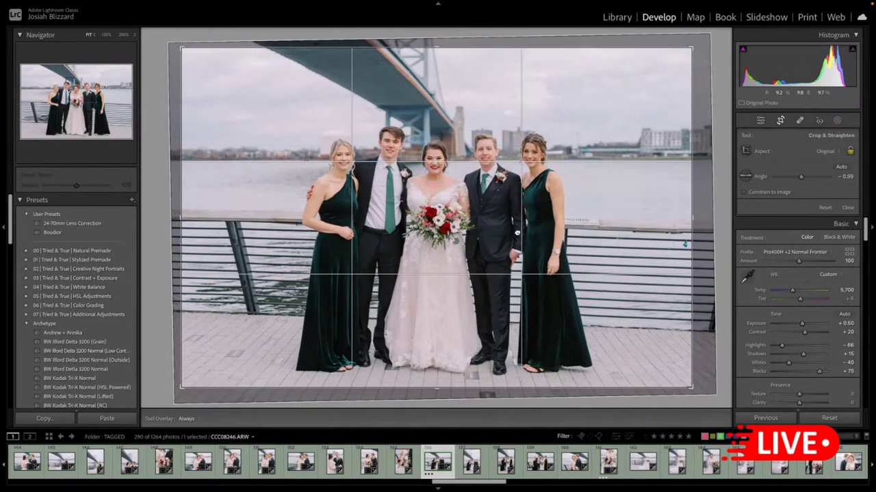
double_click(518, 232)
key(equal)
key(minus)
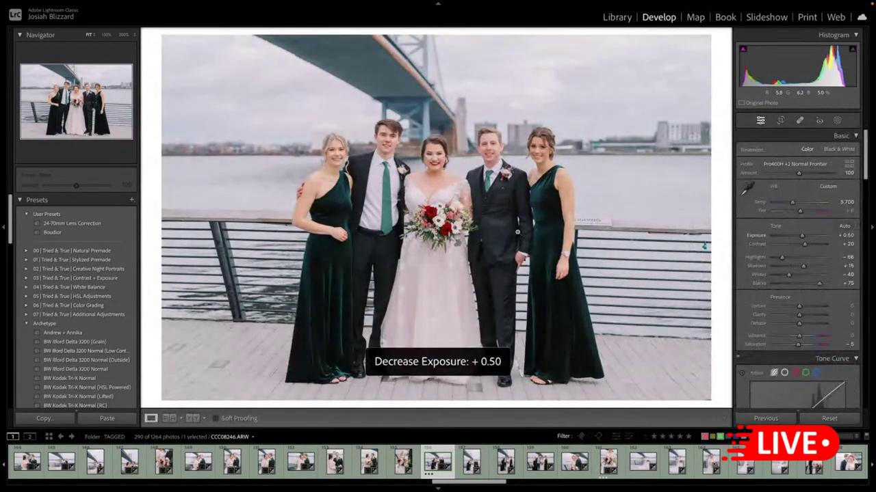
key(equal)
- Tighten the crop of vertical group photo CCC08249 and reposition it around the five people
key(Right)
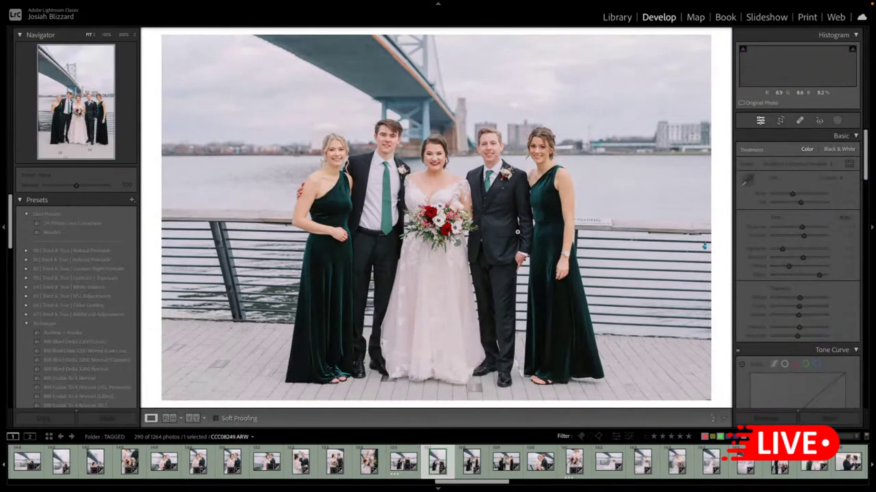
key(r)
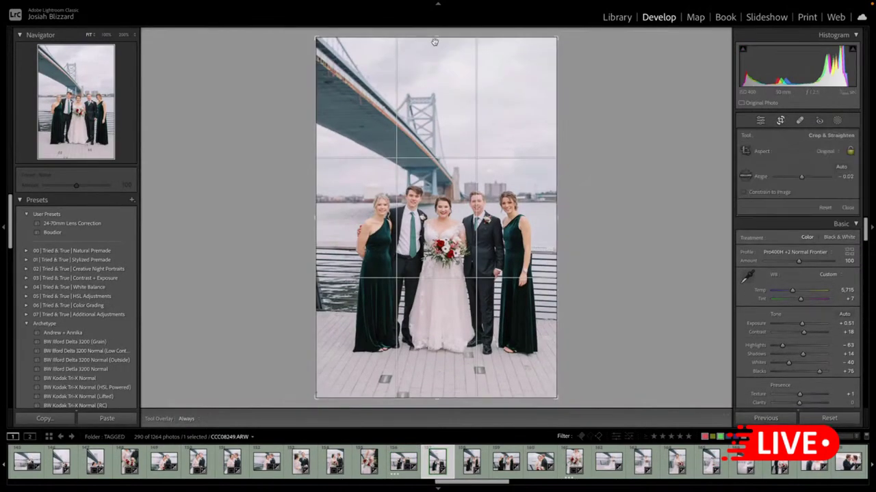
drag(448, 37, 449, 51)
drag(502, 167, 495, 179)
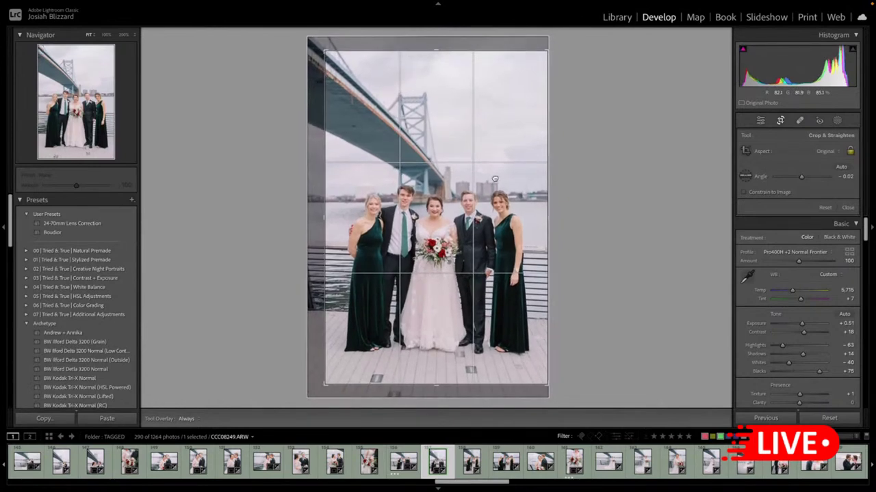
key(r)
key(r)
drag(441, 197, 446, 196)
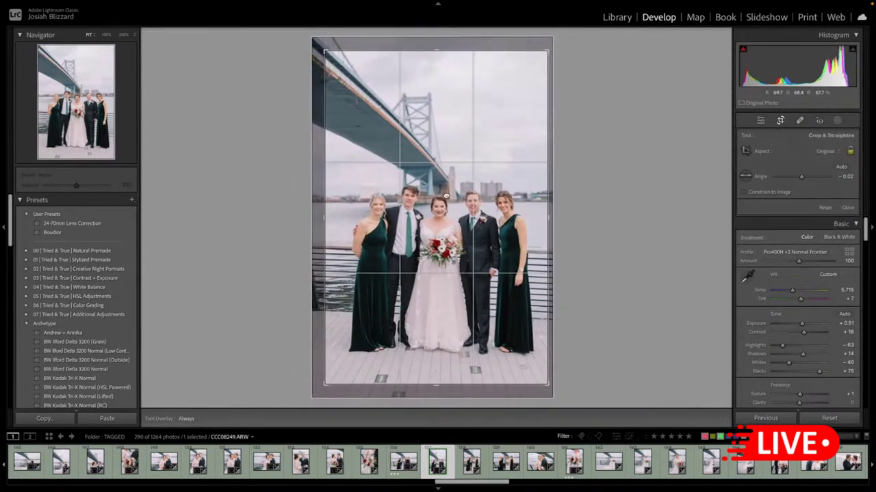
key(Return)
- Go to vertical photo CCC08252 of the four people and set its exposure to +0.69
key(Right)
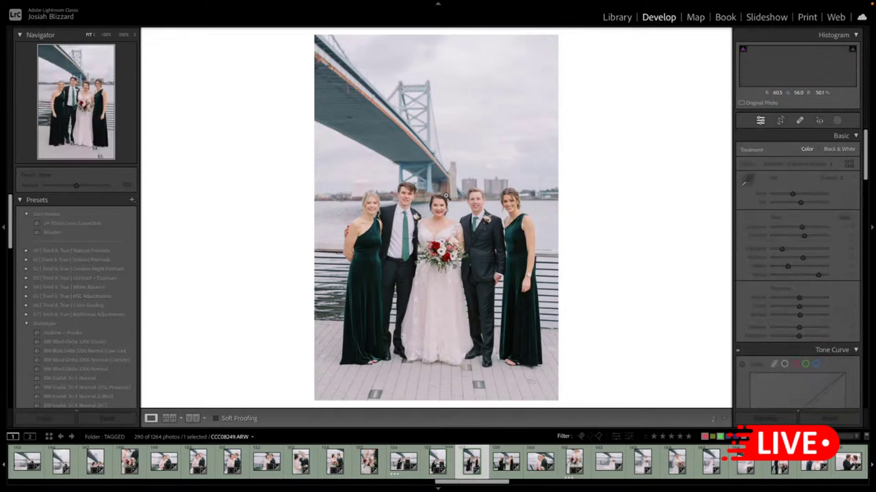
key(equal)
key(equal)
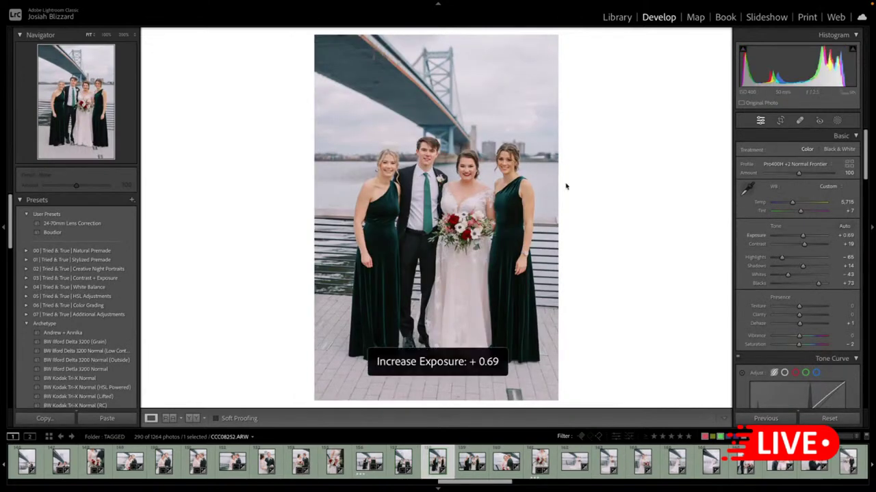
key(equal)
key(minus)
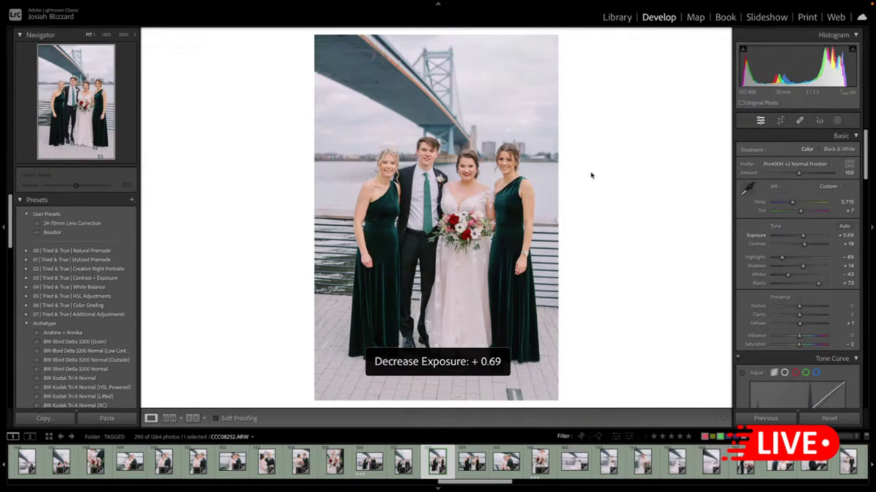
- Straighten vertical group photo CCC08252 to an angle of −0.09, and tighten and reposition its crop
key(r)
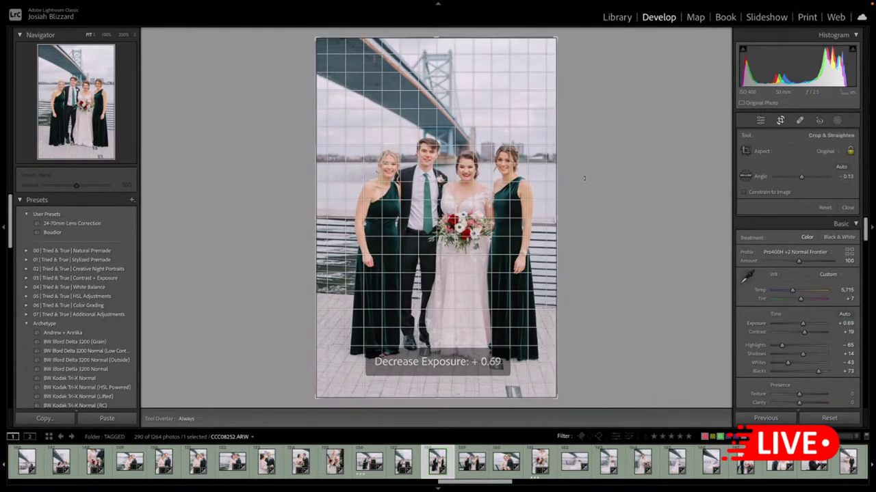
drag(584, 179, 584, 180)
drag(316, 228, 320, 228)
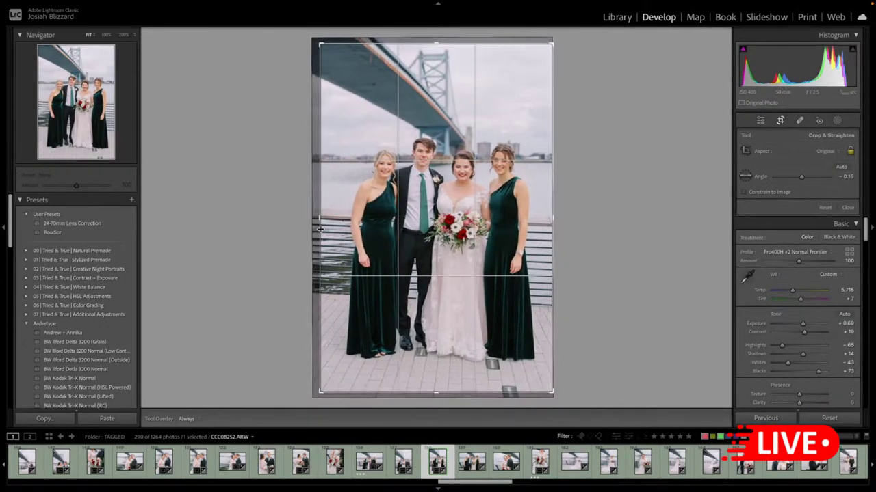
drag(481, 179, 482, 183)
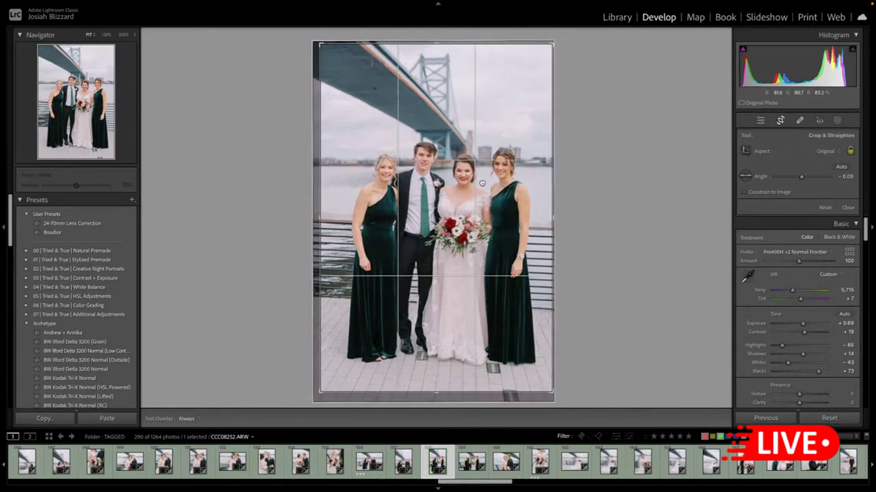
key(r)
- Raise the exposure of group photo CCC08252 to +0.89, and ease it back by one step
key(equal)
key(equal)
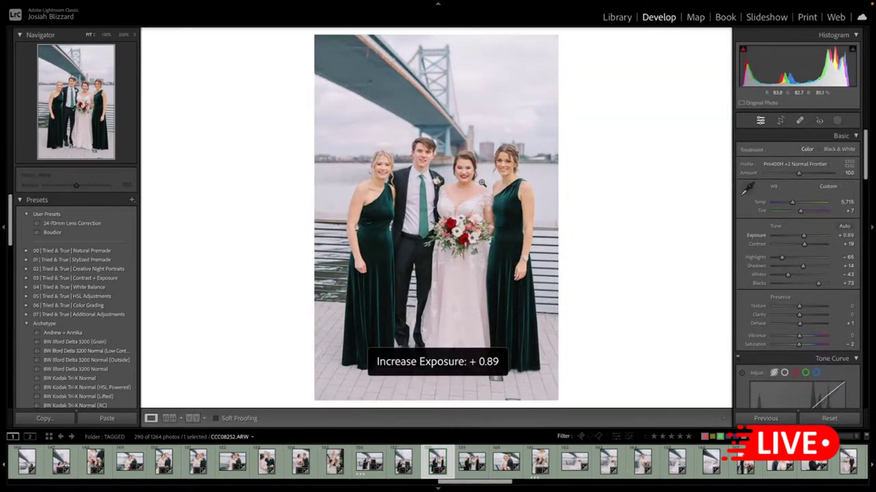
key(minus)
- Set the exposure of wide group photo CCC08254 to +0.69, and adjust and reposition its crop around the four people
key(Right)
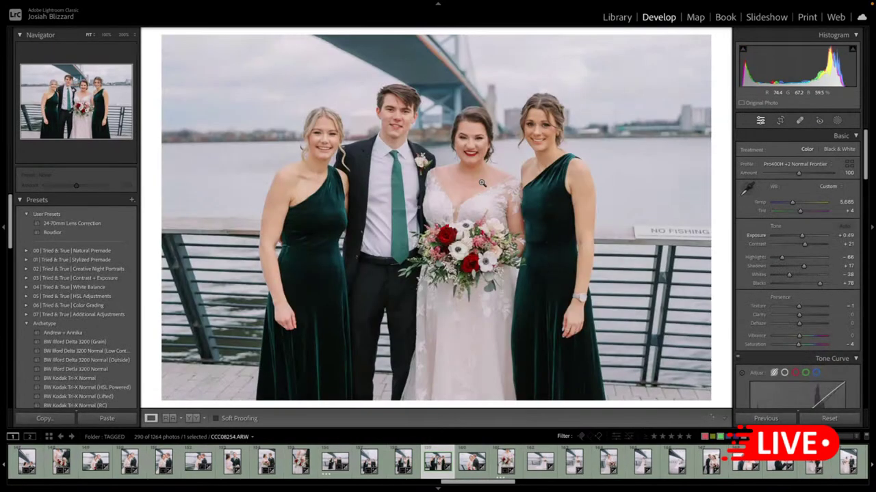
key(equal)
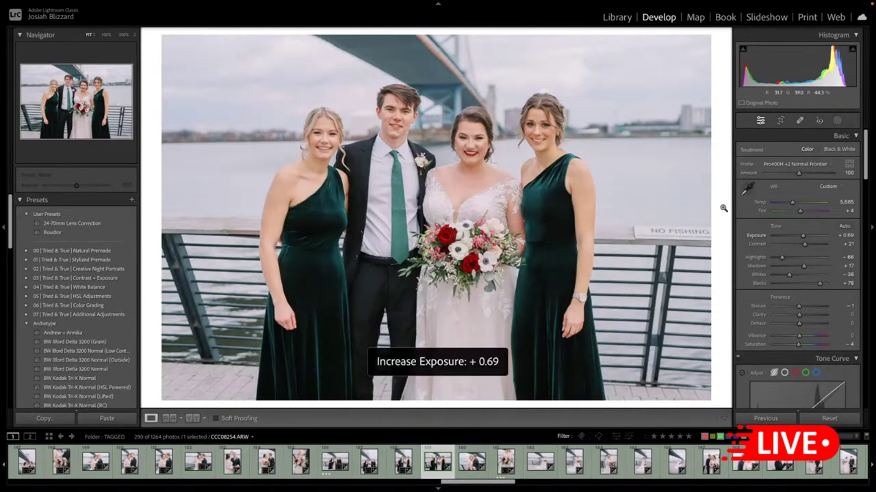
key(r)
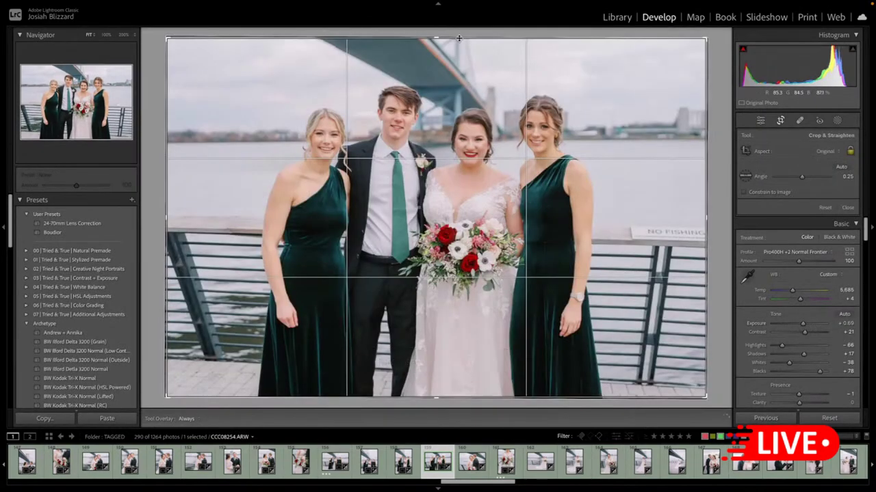
mouse_move(459, 39)
mouse_down()
mouse_move(458, 53)
mouse_move(442, 40)
mouse_up()
drag(428, 123, 433, 137)
key(Return)
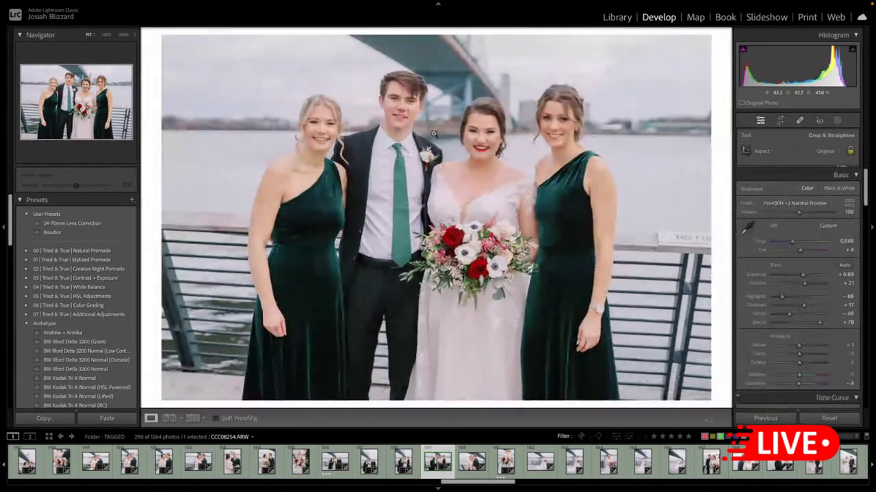
- Straighten wide cheek-kiss photo DDD03272 to an angle of 1.11, and tighten and reposition its crop around the couple
key(Right)
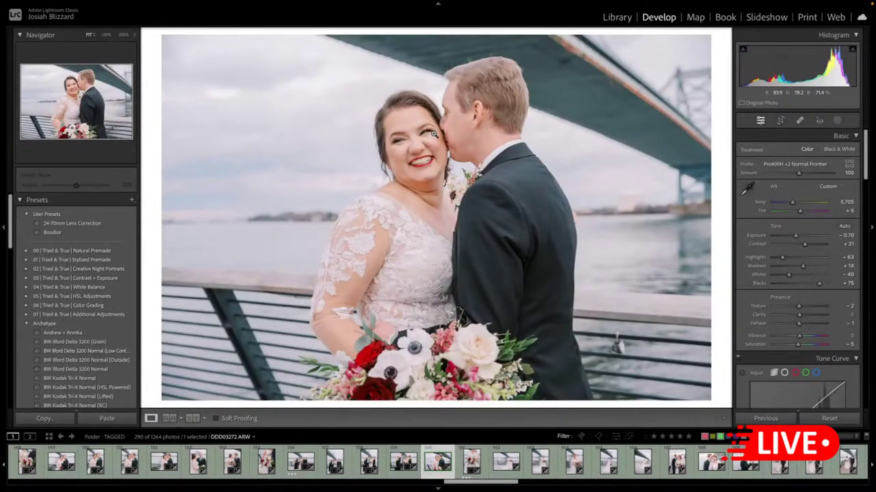
key(r)
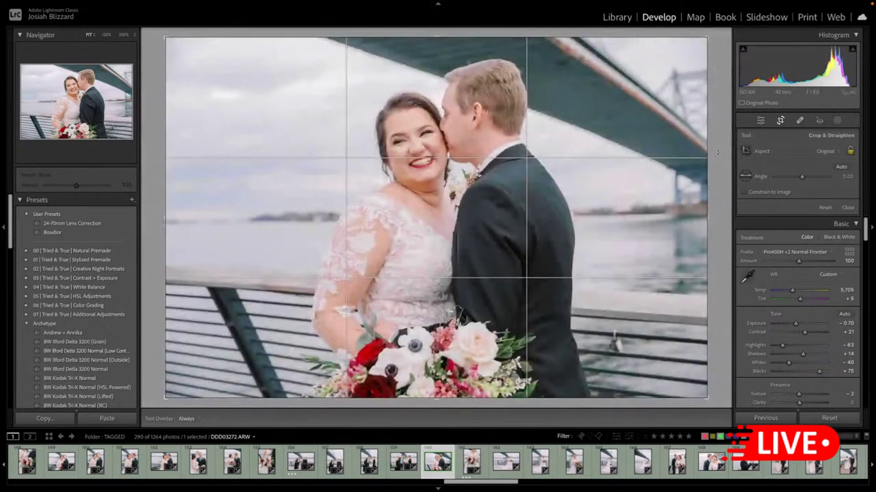
drag(718, 152, 676, 166)
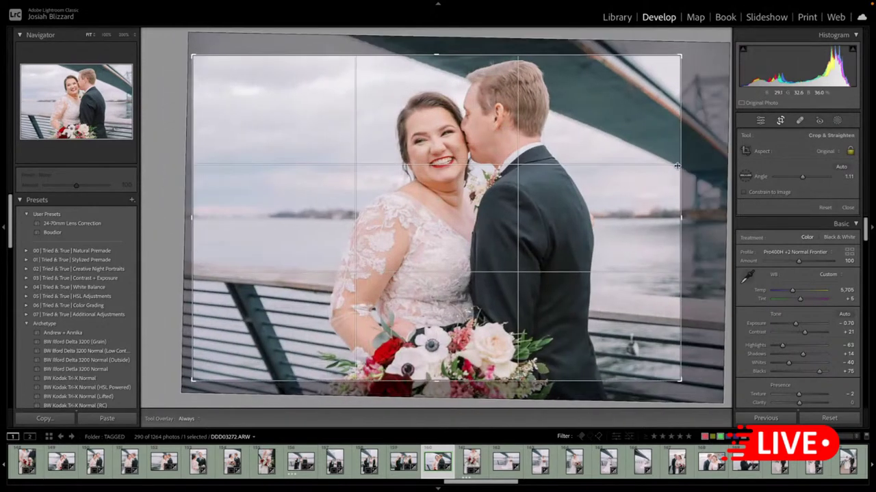
drag(564, 205, 569, 212)
key(Return)
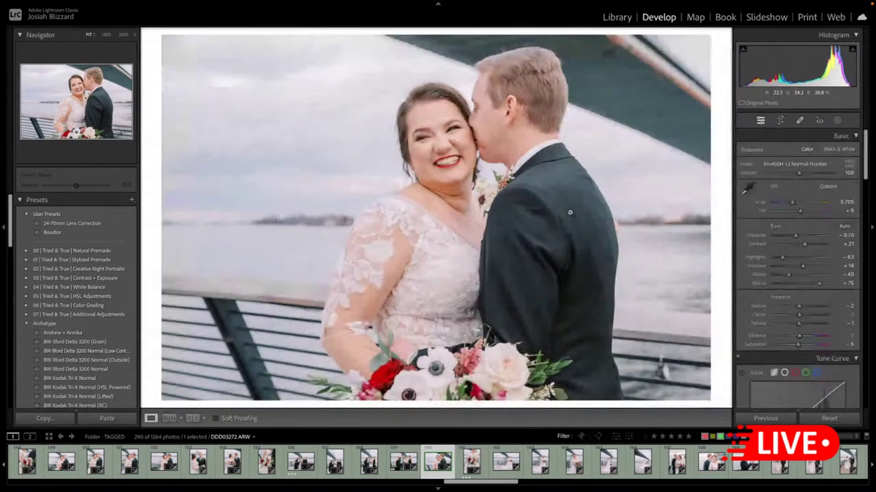
- Skip bouquet photo CCC08263, tighten the crop of wide bride photo CCC08272, and raise its exposure slightly
key(Right)
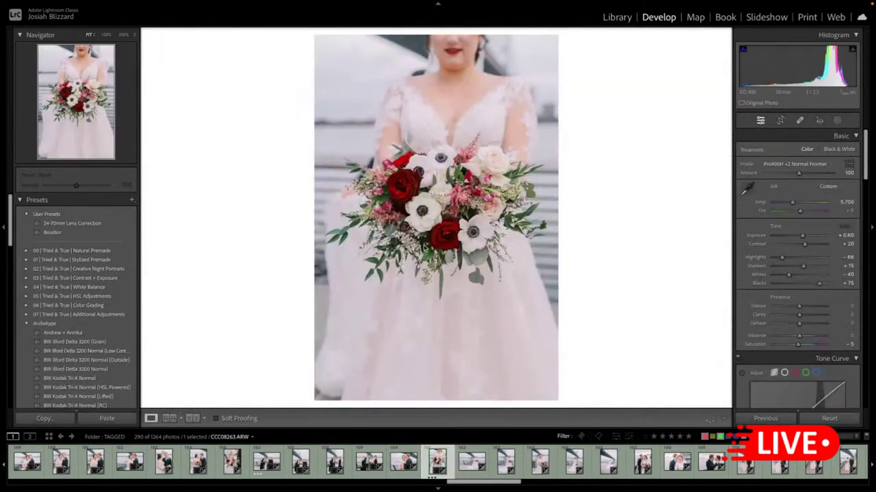
key(Right)
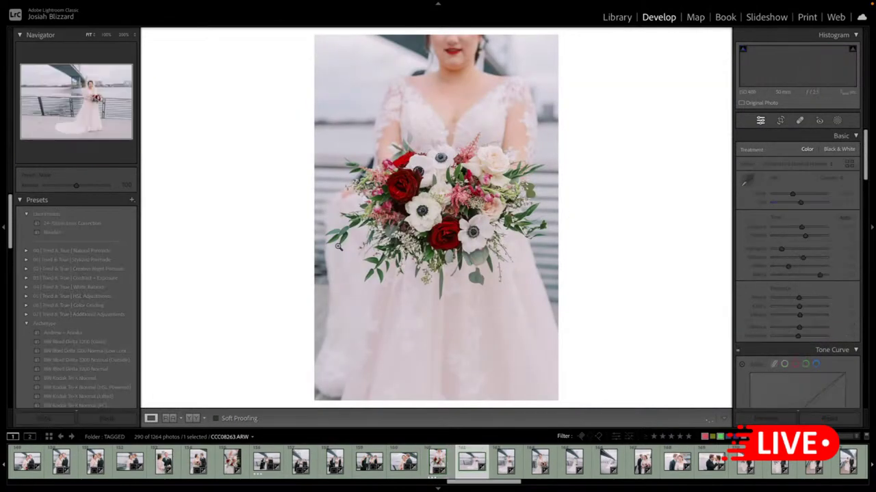
key(r)
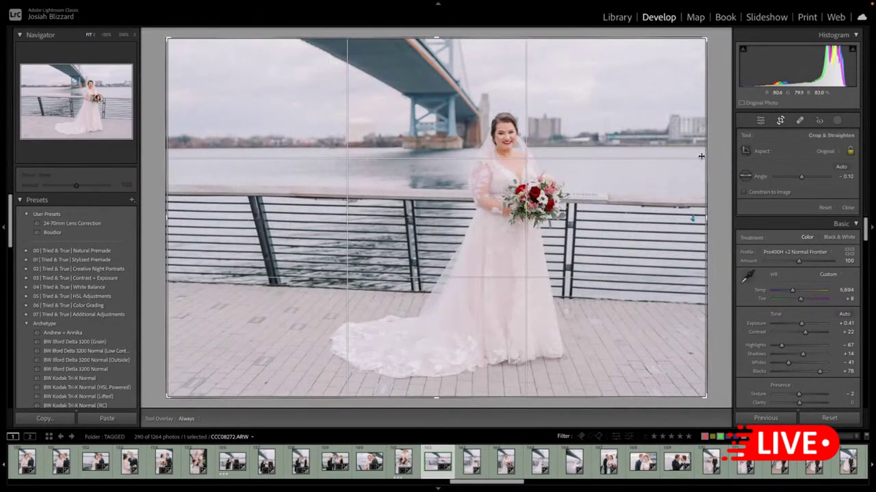
drag(704, 157, 694, 156)
key(r)
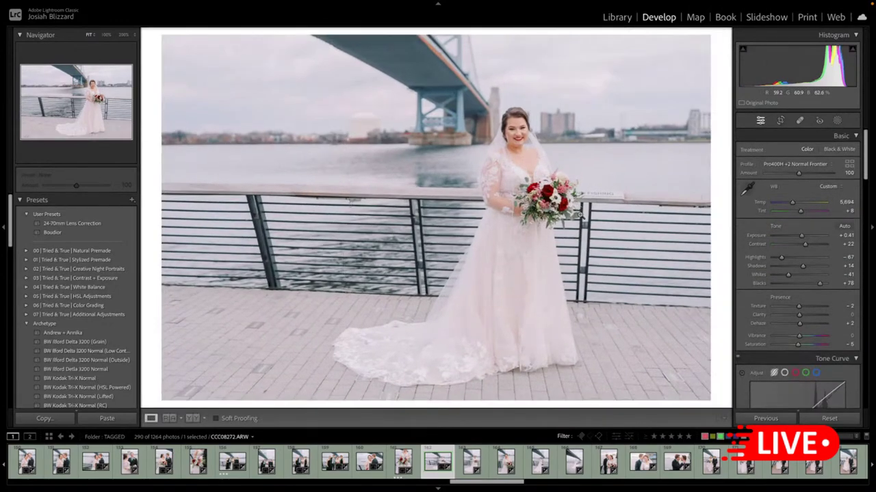
key(equal)
key(equal)
key(minus)
- Go to vertical bride photo CCC08277, straighten it slightly, and reposition its crop around the bride
key(Right)
key(Right)
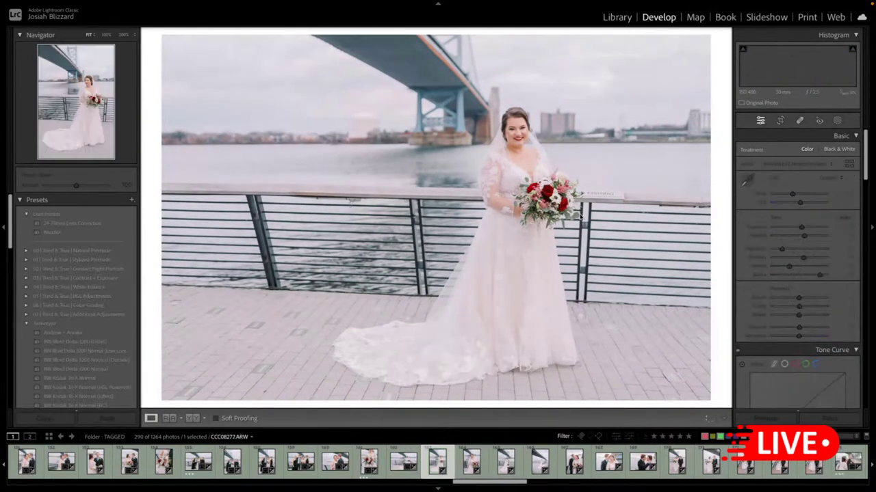
key(r)
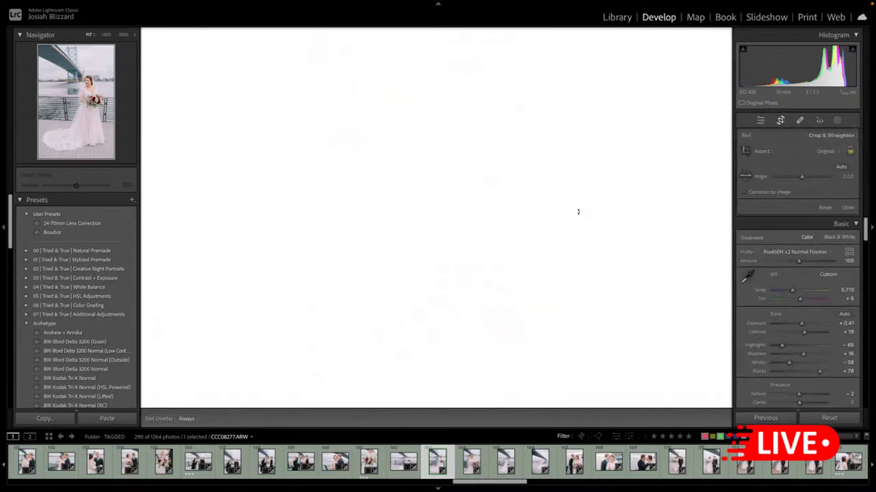
drag(578, 209, 578, 208)
drag(467, 225, 473, 232)
key(Return)
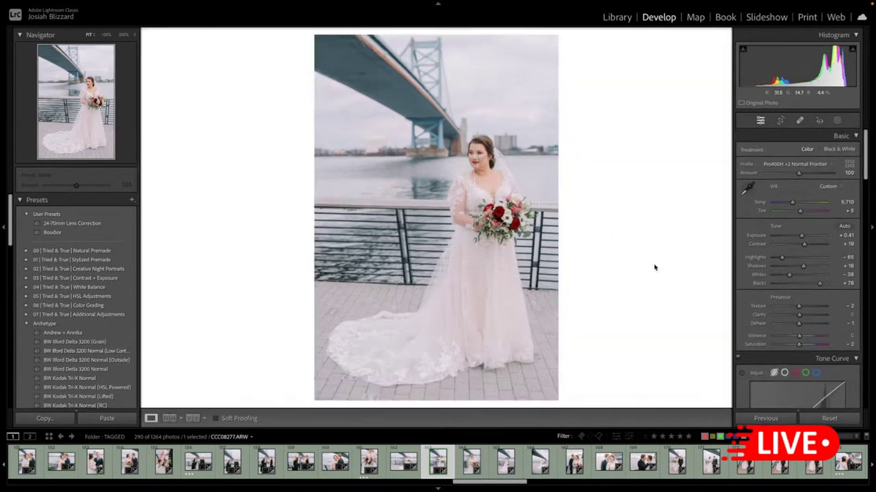
- Go to vertical bride-with-bouquet photo CCC08288, and tighten and reposition its crop around the bride
key(Right)
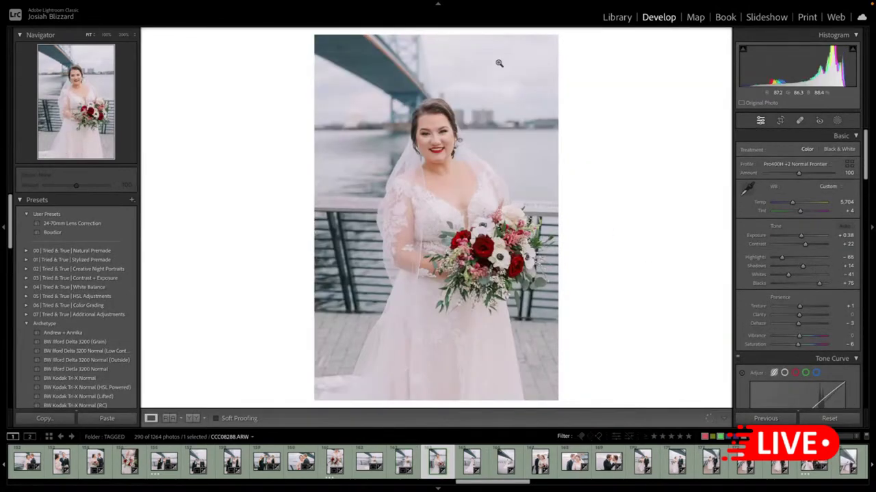
key(r)
drag(462, 36, 463, 49)
drag(584, 117, 582, 117)
drag(477, 131, 465, 130)
key(Return)
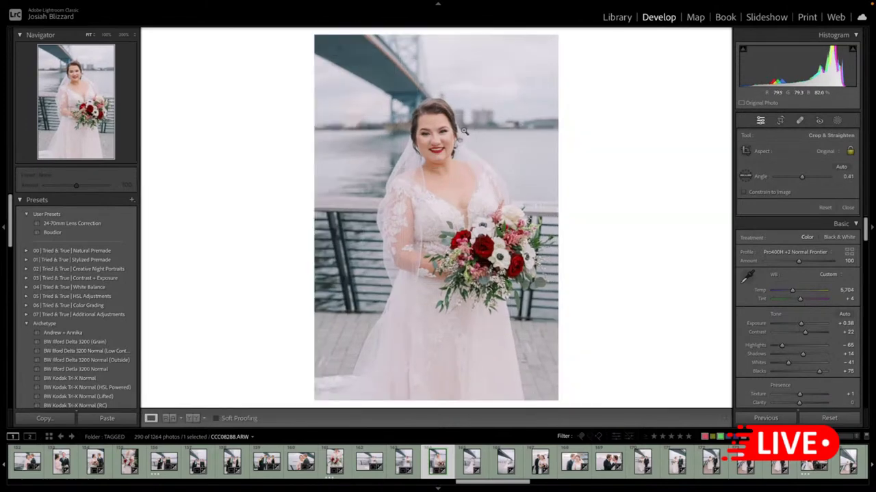
- Set the exposure of bride-with-bouquet photo CCC08288 to +0.58
key(equal)
key(equal)
key(minus)
key(equal)
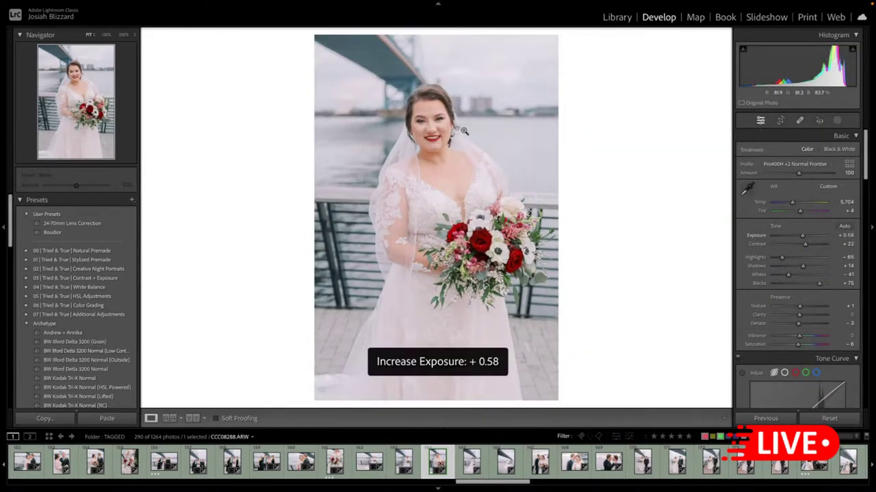
key(minus)
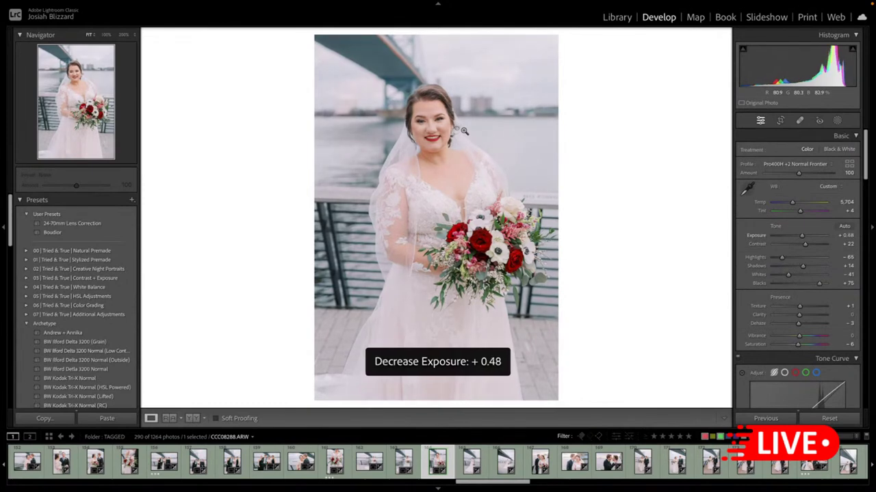
key(equal)
- Straighten full-length bride photo CCC08324 to an angle of −2.06, tightening and repositioning its crop around the bride
key(Right)
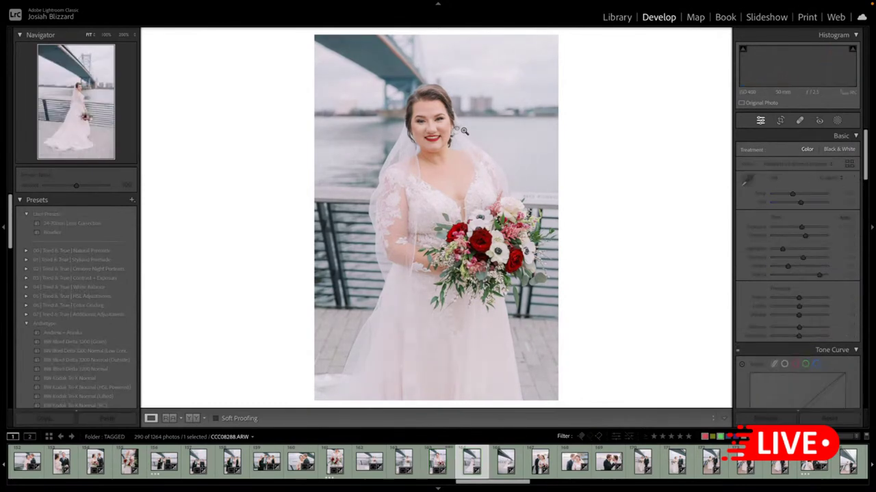
key(r)
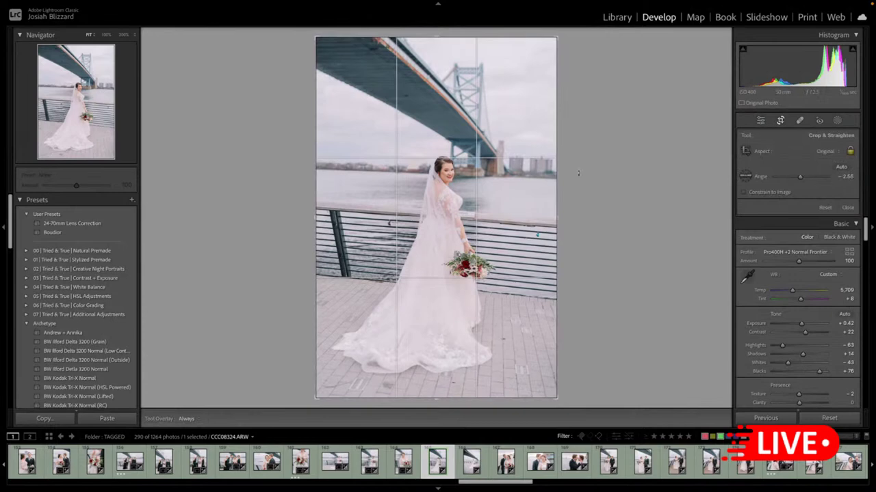
drag(579, 180, 578, 176)
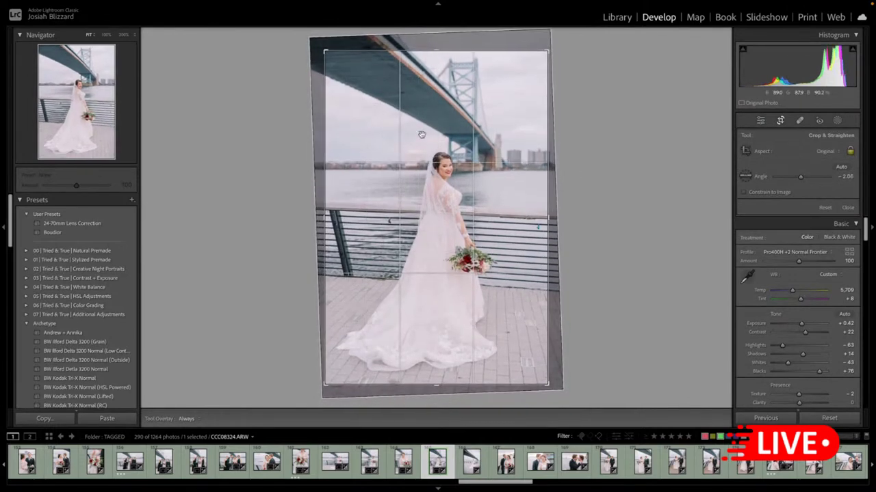
key(r)
- Tighten the crop of bride-under-bridge photo DDD03316, straighten it to an angle of 1.62, and reposition the crop
key(Right)
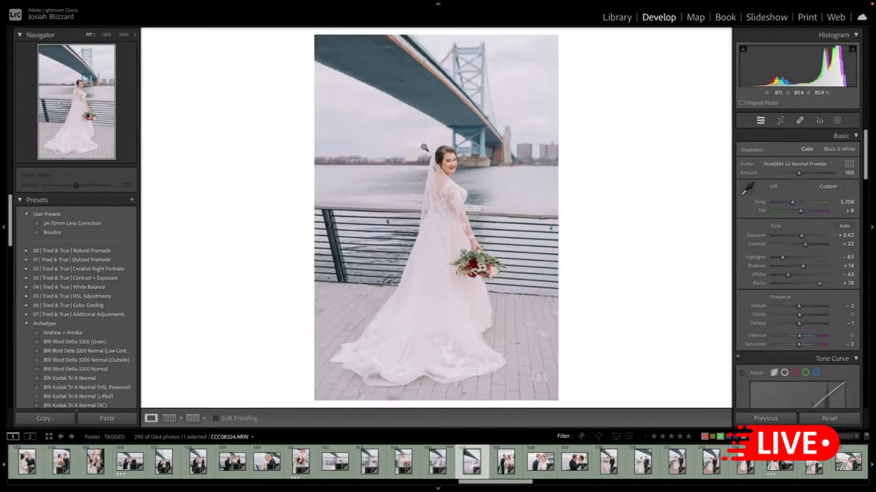
key(r)
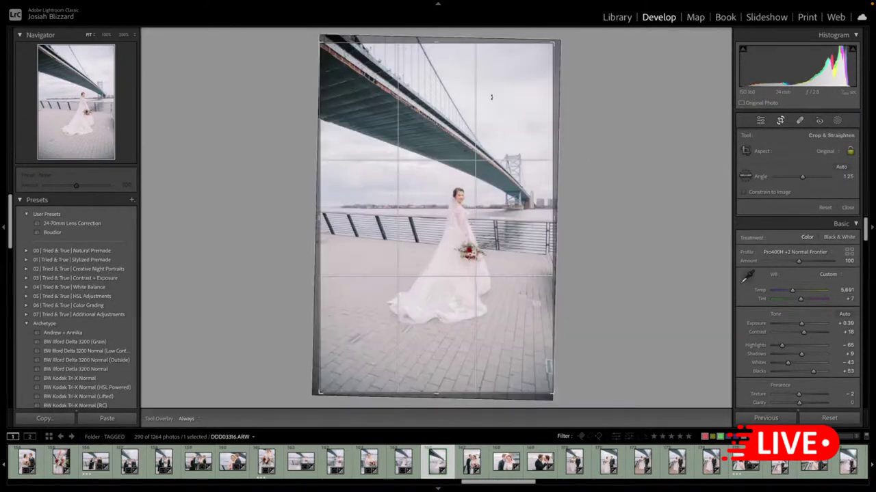
drag(441, 42, 441, 63)
drag(576, 165, 575, 165)
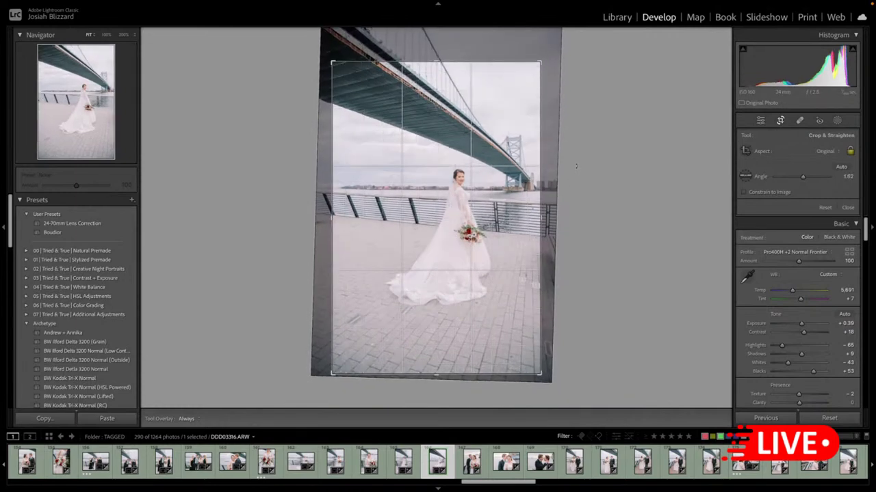
drag(396, 228, 384, 259)
key(r)
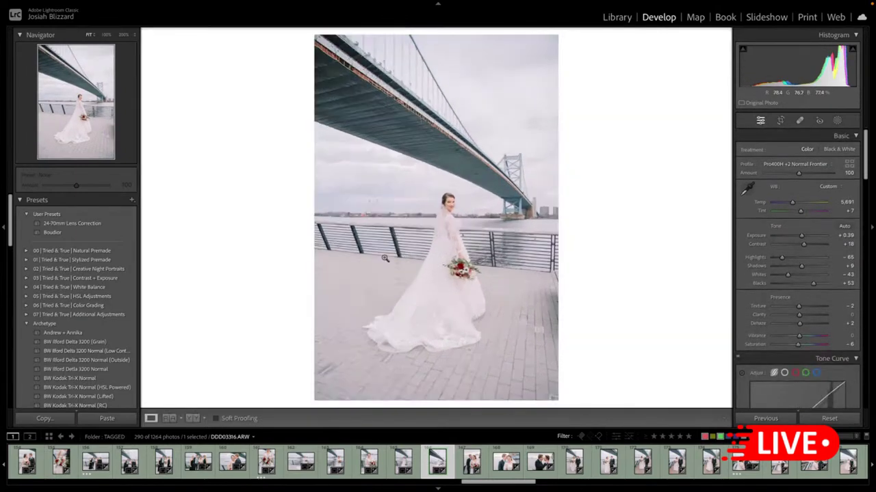
- Lower the exposure of bride-under-bridge photo DDD03316 slightly and apply the 24-70mm Lens Correction preset
key(minus)
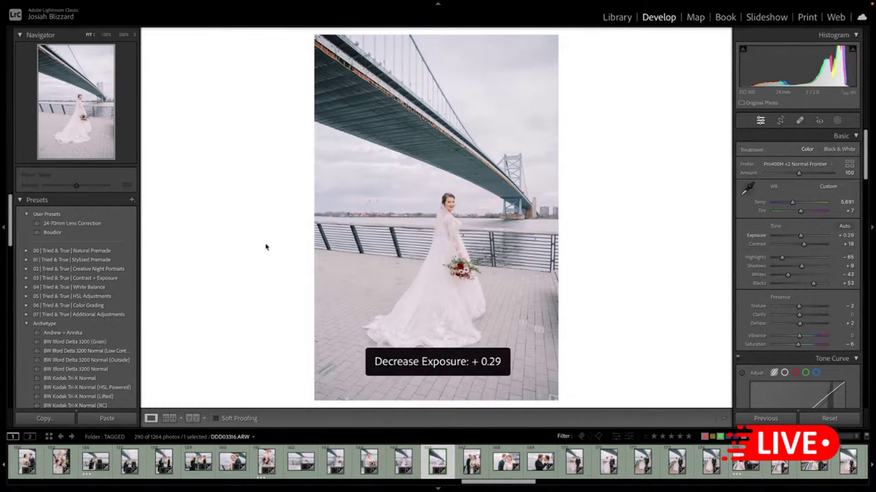
click(83, 225)
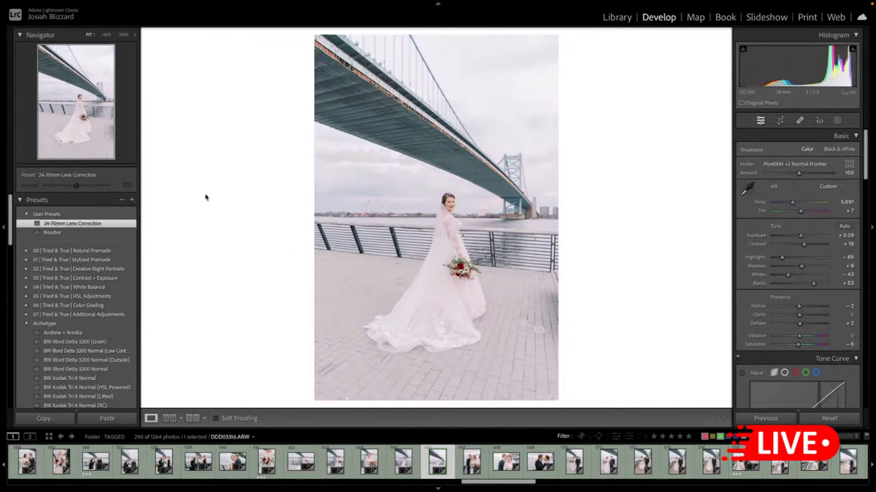
key(minus)
- Set the exposure of vertical couple-with-bouquet photo CCC08338 to +1.09
key(Right)
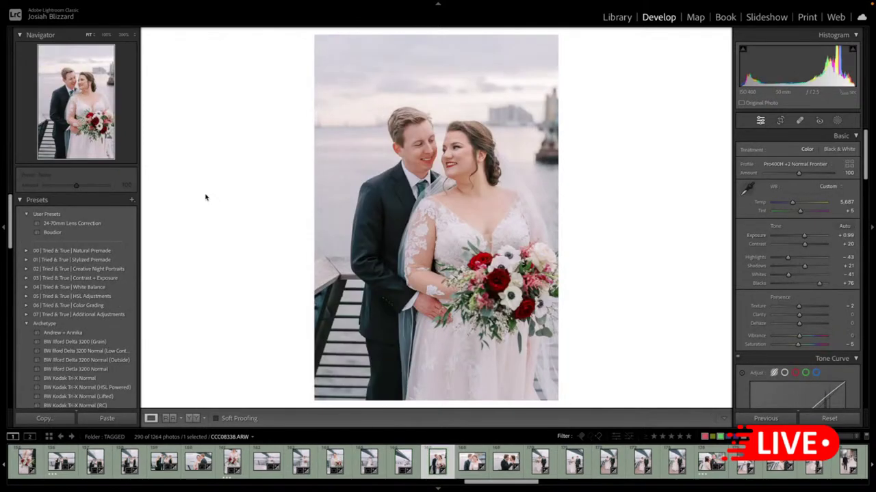
key(equal)
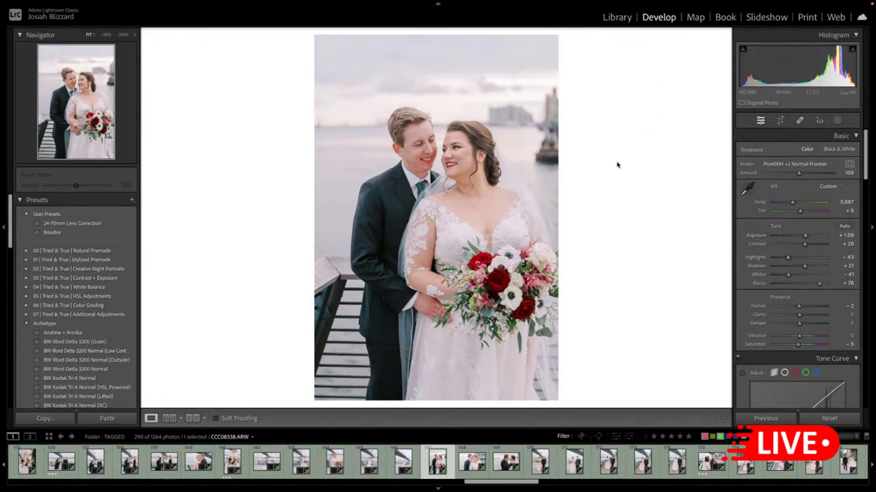
key(Right)
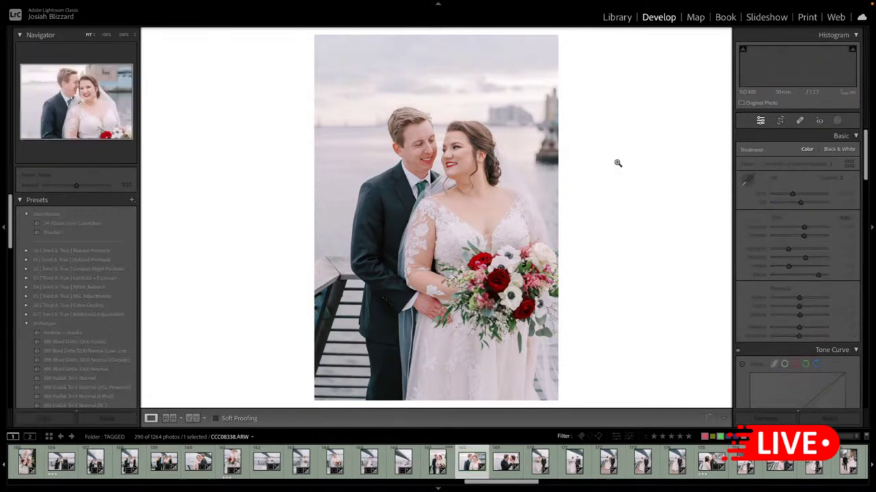
- Set wide couple close-up CCC08354 to shadows +12 and blacks +58, and straighten its crop to an angle of 0.22
key(Right)
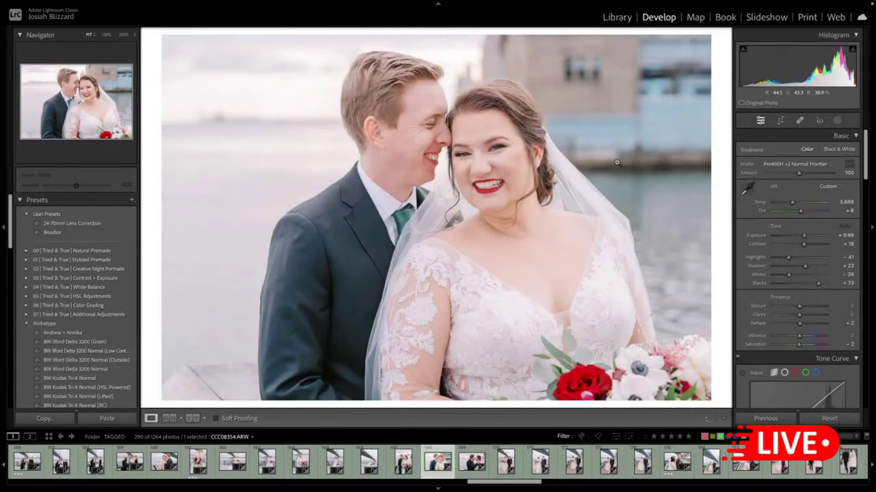
drag(805, 266, 815, 287)
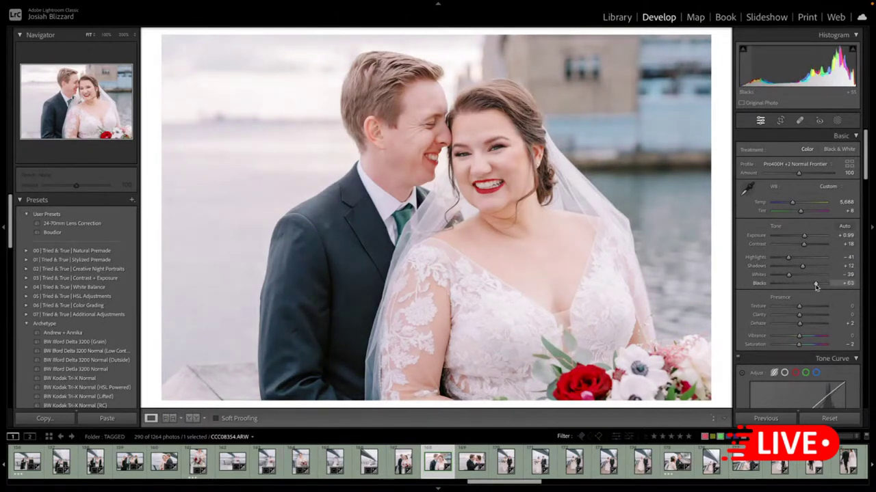
key(r)
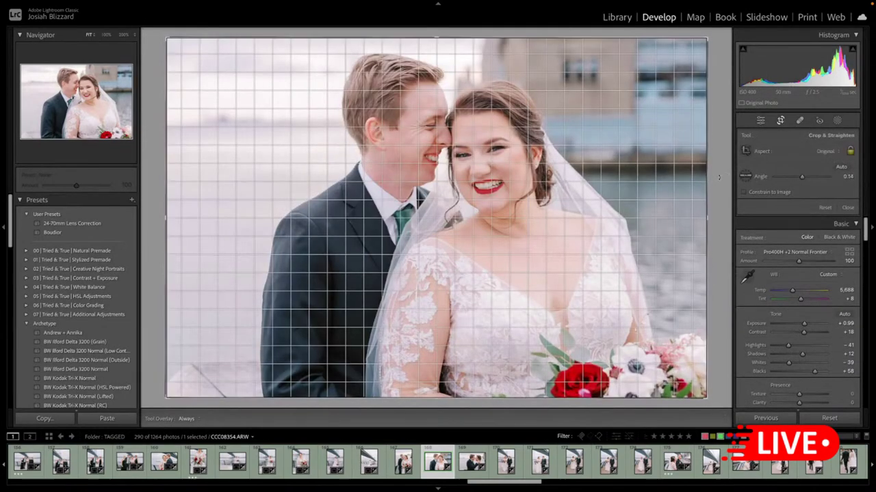
drag(711, 181, 703, 165)
key(Return)
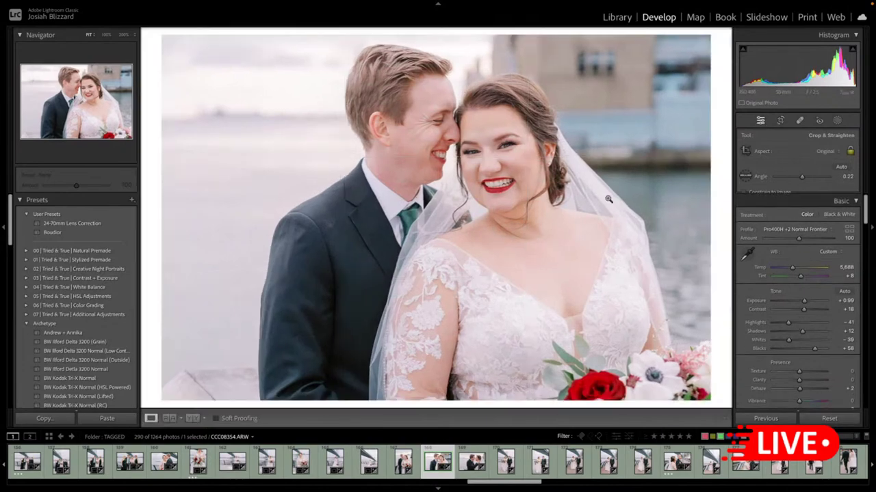
- Go to wide near-kiss photo CCC08378 and set its exposure to +0.62
key(Right)
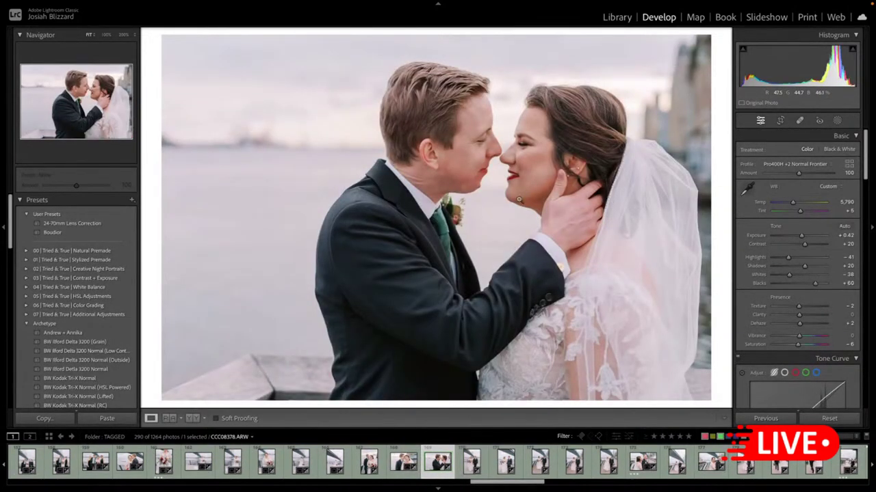
key(equal)
key(equal)
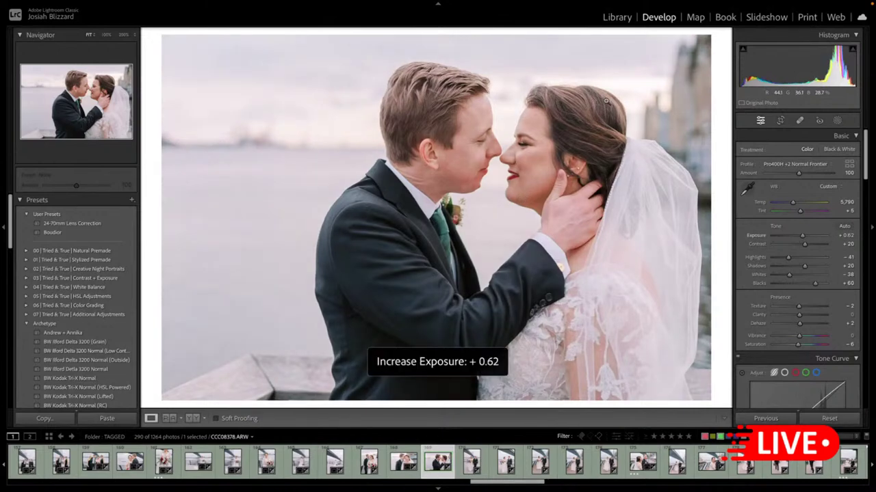
key(minus)
key(equal)
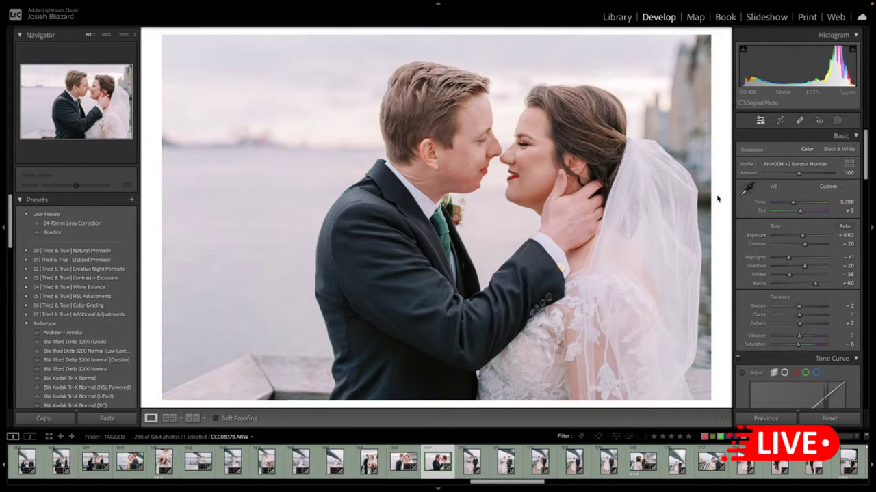
- Tighten and reposition the crop of walking couple photo BBB00579, and set its exposure to +0.89
key(Right)
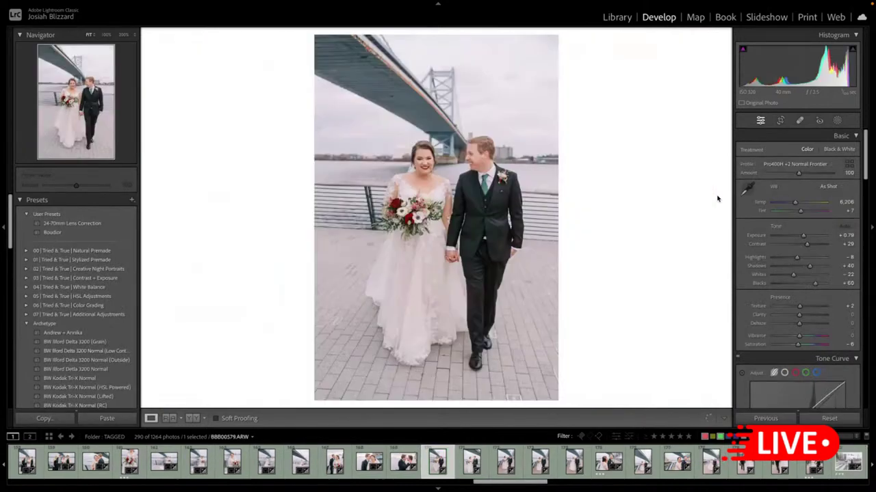
key(r)
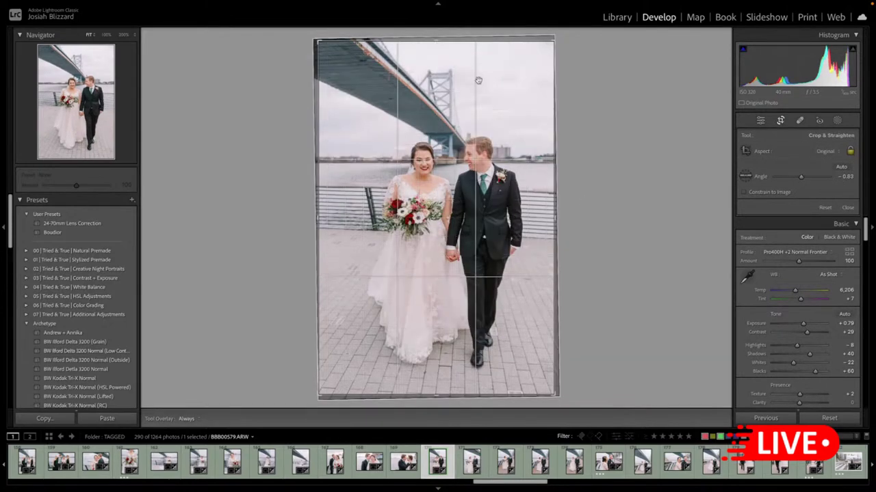
drag(478, 41, 478, 50)
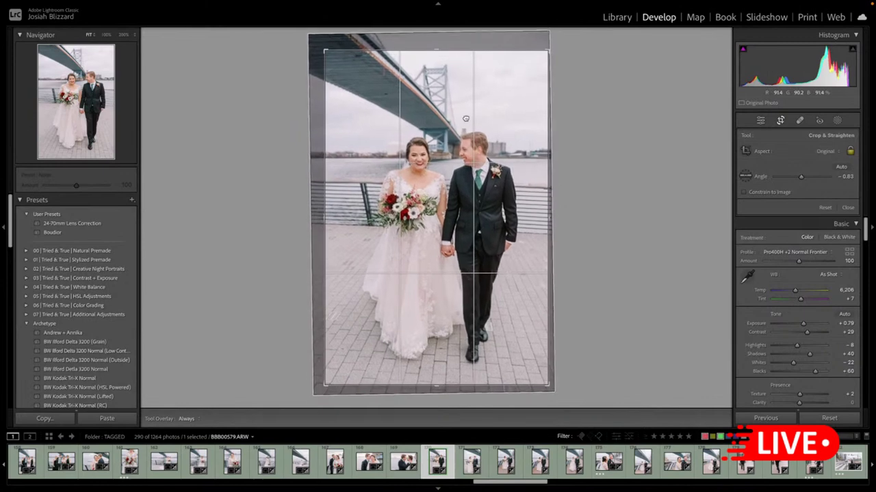
key(r)
key(equal)
key(equal)
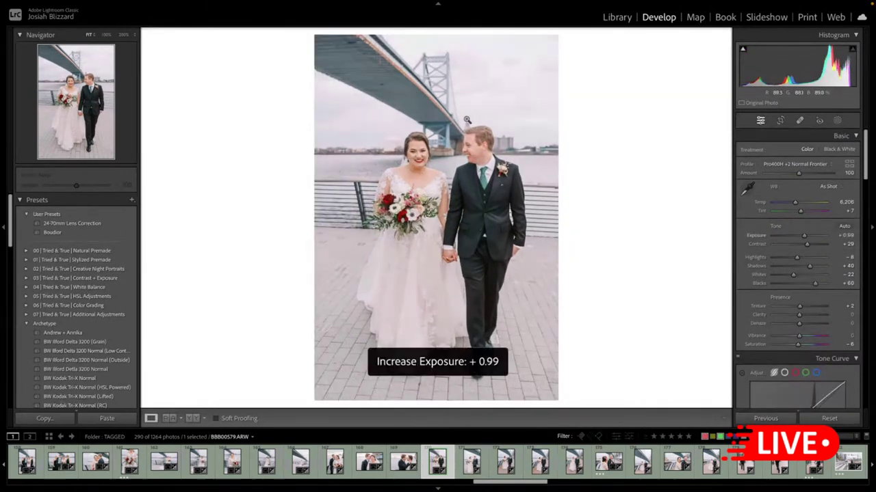
key(minus)
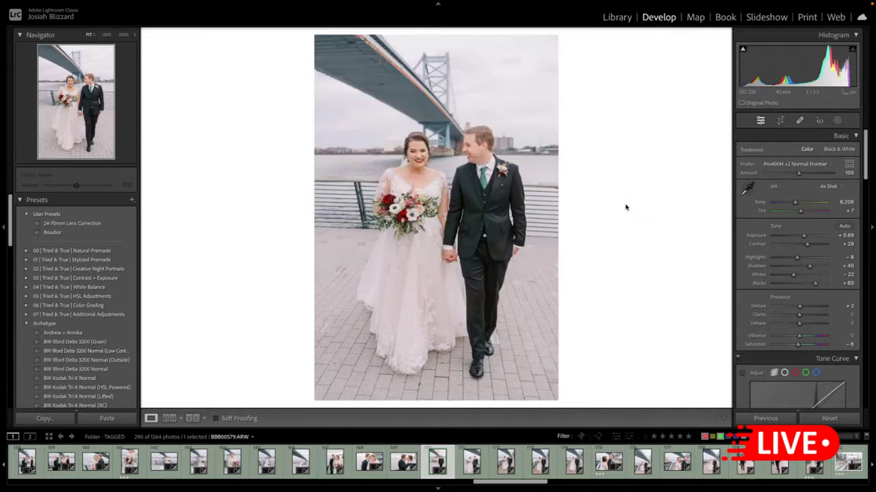
- Try pasting the copied settings onto vertical couple photo DDD03373, undo the paste, and set highlights to −14
key(Right)
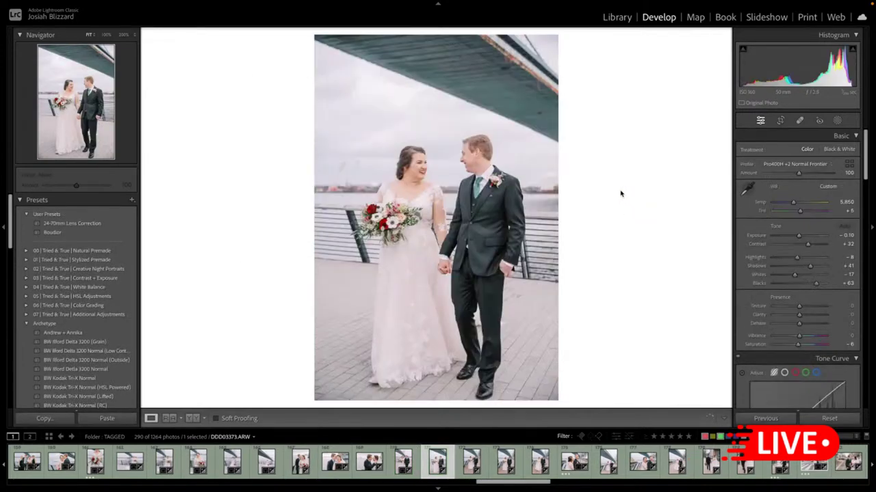
key(ctrl+shift+v)
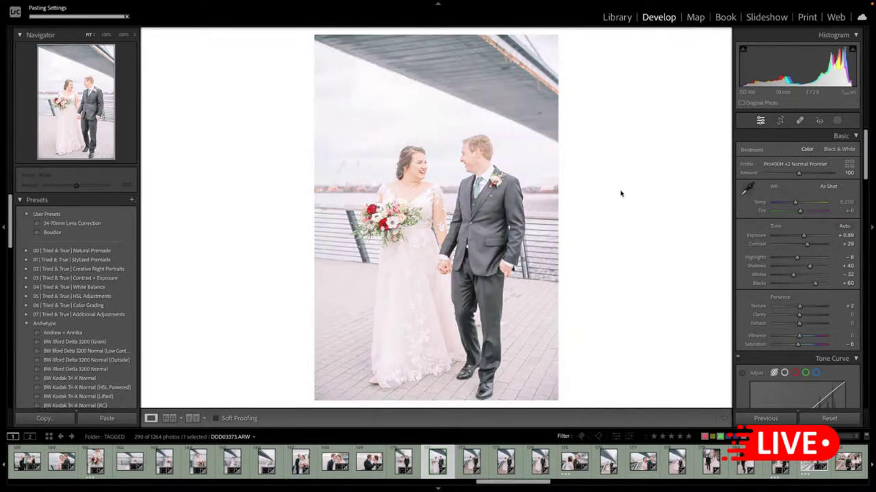
key(ctrl+z)
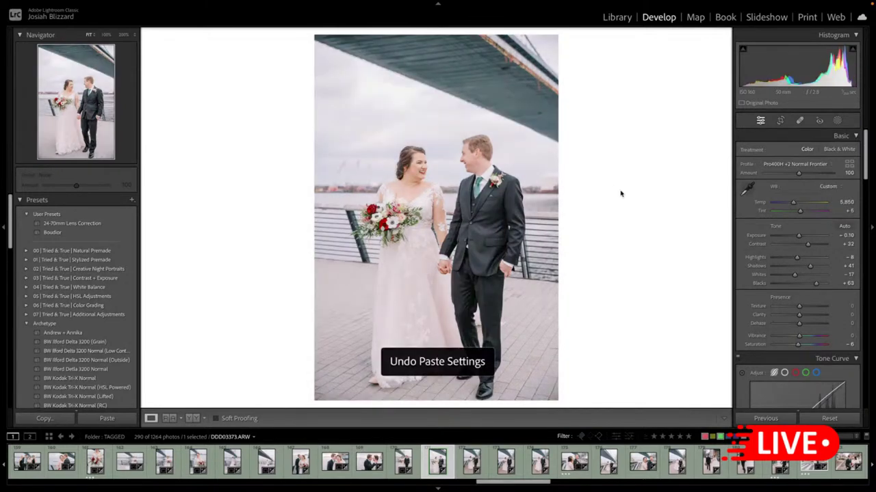
drag(796, 257, 796, 258)
- Apply the 24-70mm Lens Correction preset to couple photo DDD03373 and set its exposure to −0.20
click(68, 222)
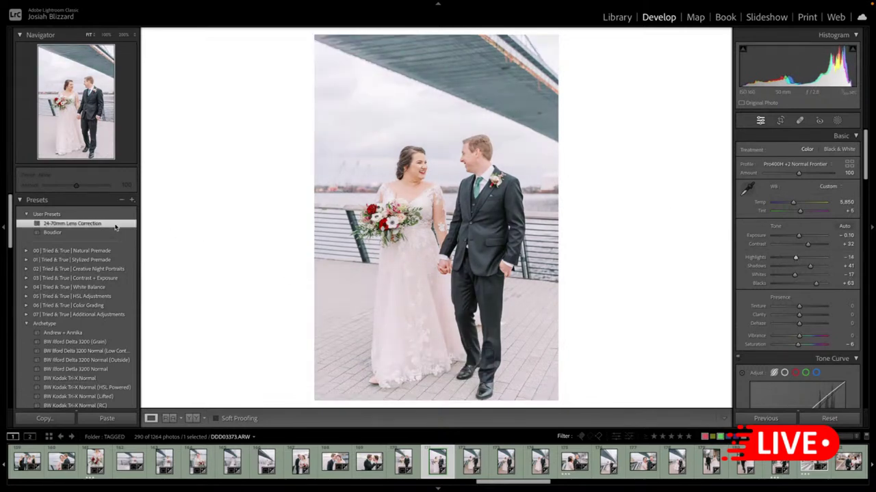
key(minus)
key(equal)
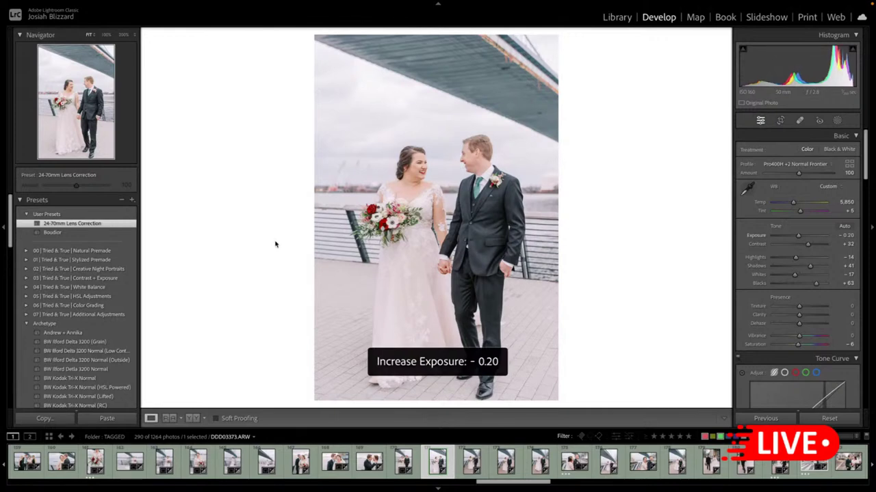
- Go to boardwalk couple photo CCC08414 and set its exposure to +0.77
key(Right)
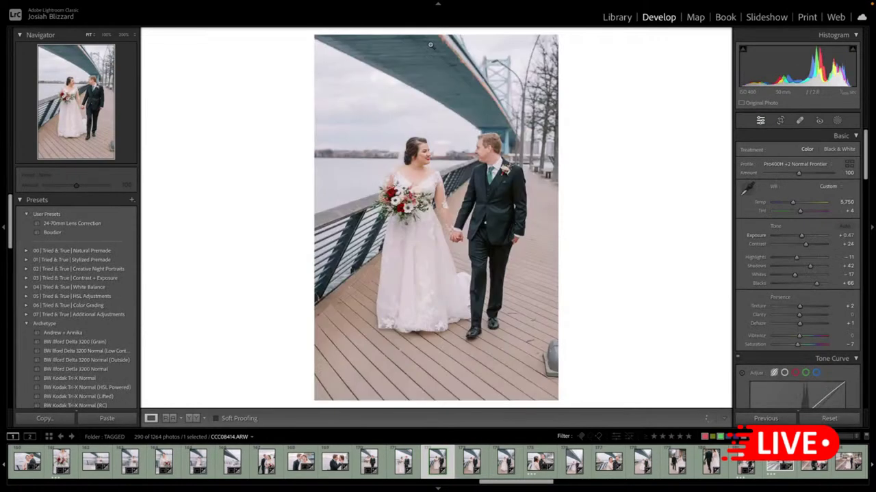
key(equal)
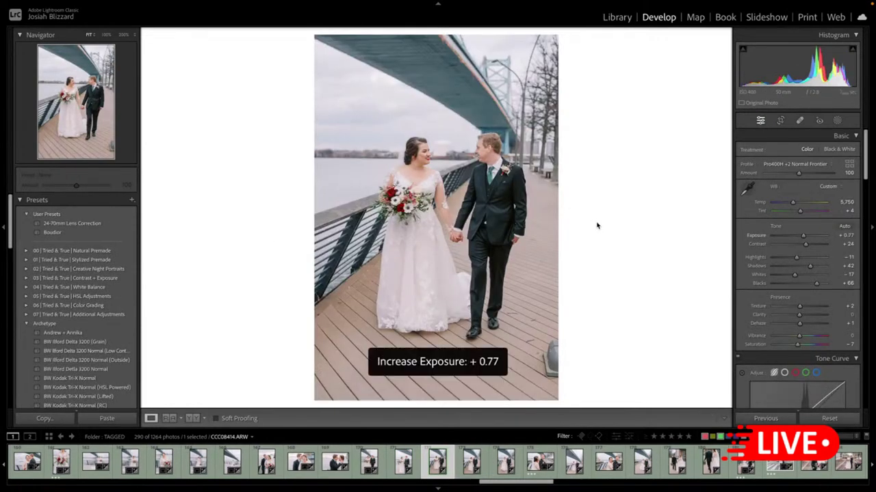
- Recheck the exposure of boardwalk couple photo CCC08414, keeping +0.77, and tighten and reposition its crop around the couple
key(minus)
key(equal)
key(minus)
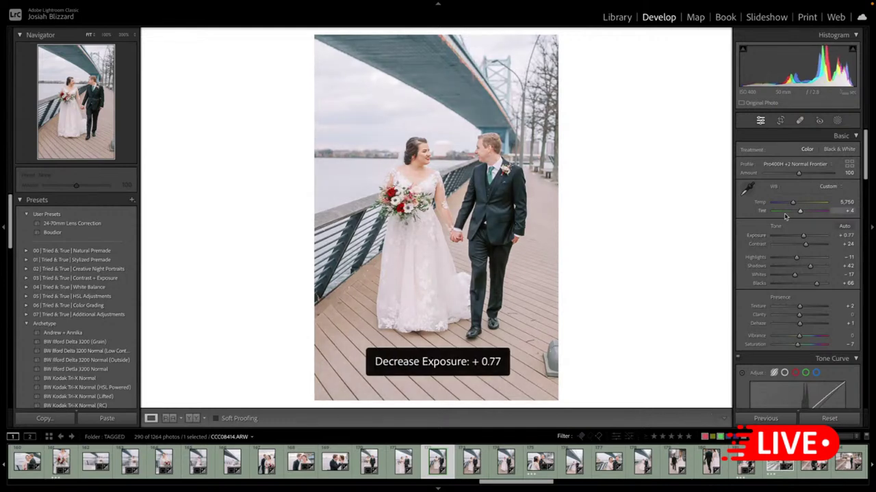
key(r)
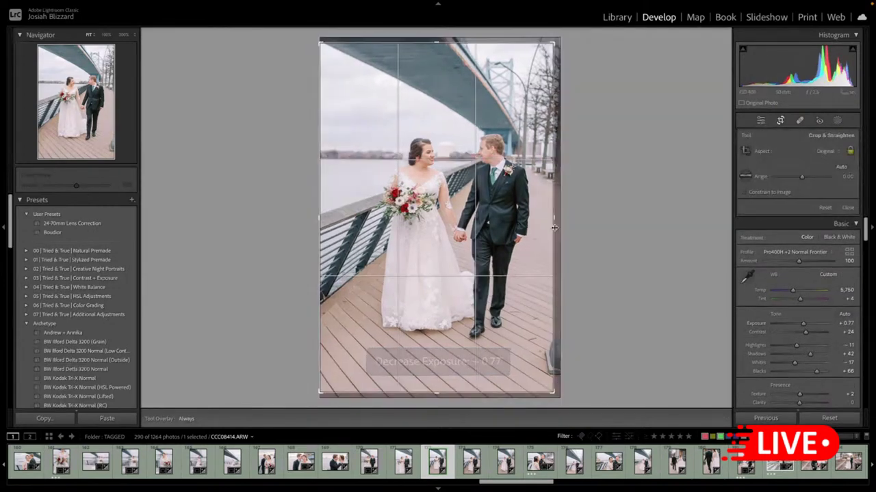
drag(554, 227, 546, 227)
drag(465, 248, 450, 279)
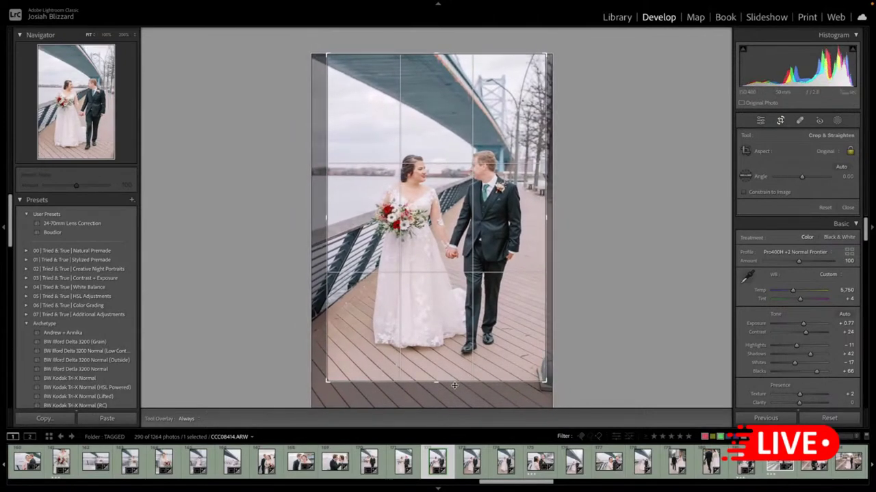
drag(454, 385, 454, 374)
drag(451, 318, 455, 318)
key(Return)
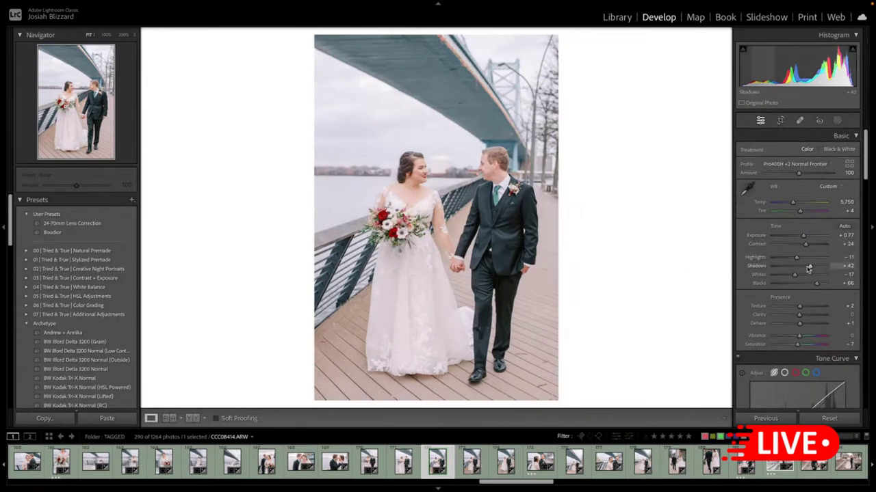
- Set the shadows of CCC08414 to +35 and copy its settings onto the following couple photo, CCC08420
drag(808, 268, 806, 269)
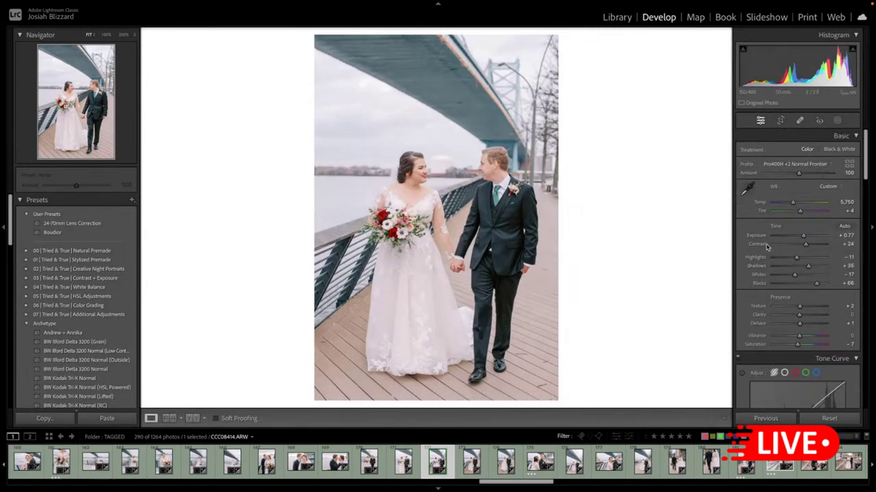
key(ctrl+shift+c)
key(Return)
key(Right)
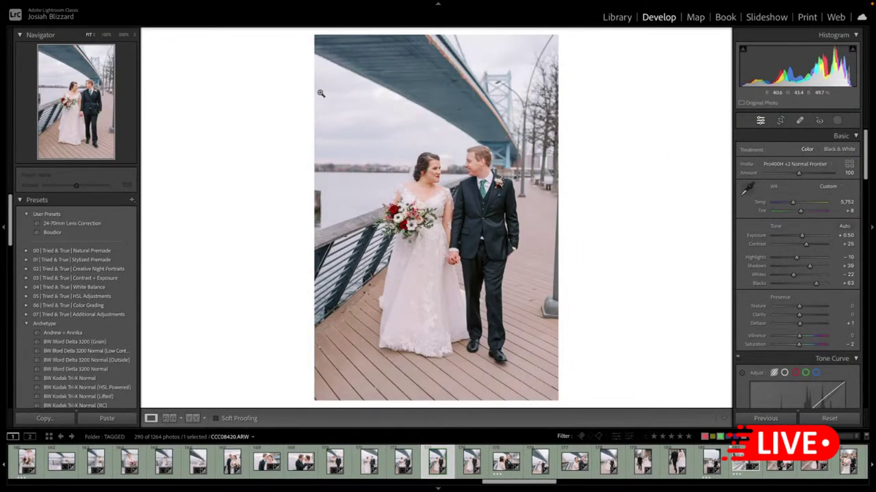
key(ctrl+shift+v)
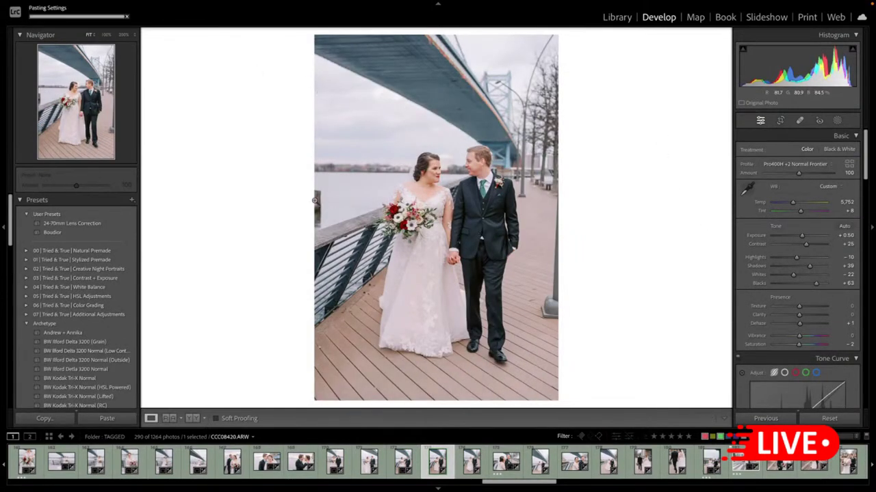
- Tighten the crop of CCC08420, trimming the water side and repositioning the couple within the frame
key(r)
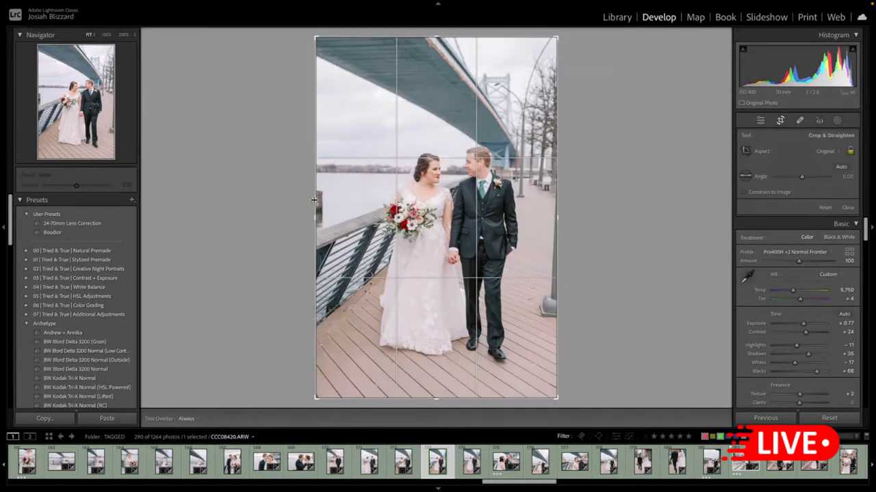
drag(313, 200, 328, 200)
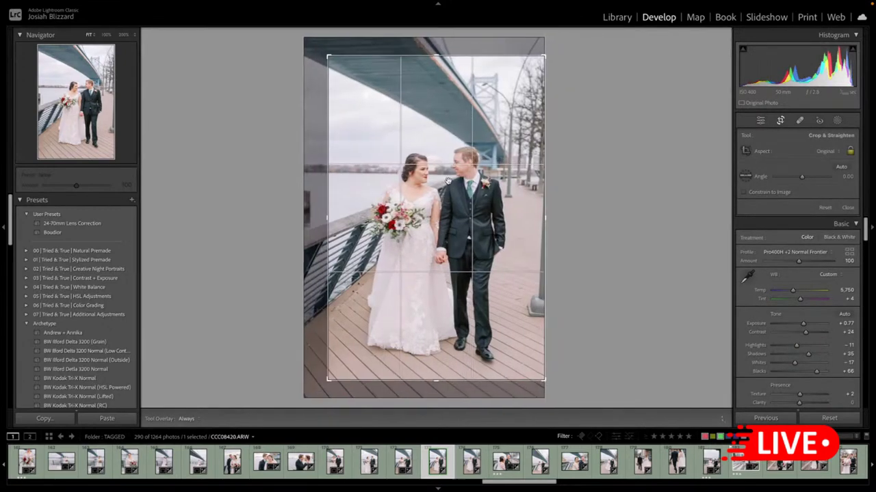
drag(449, 181, 450, 187)
key(Return)
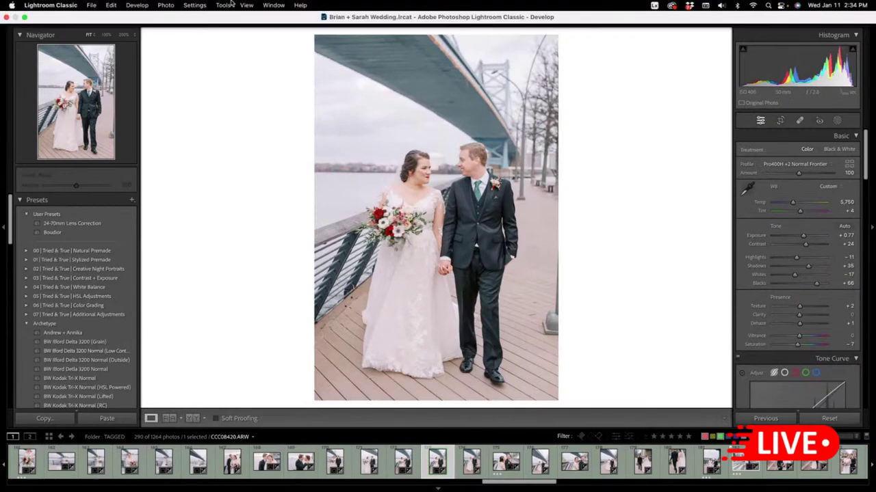
click(224, 5)
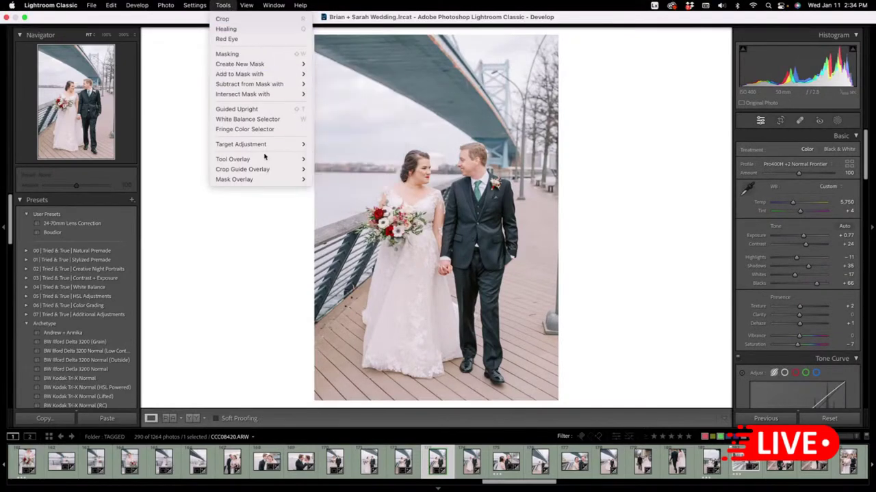
mouse_move(275, 144)
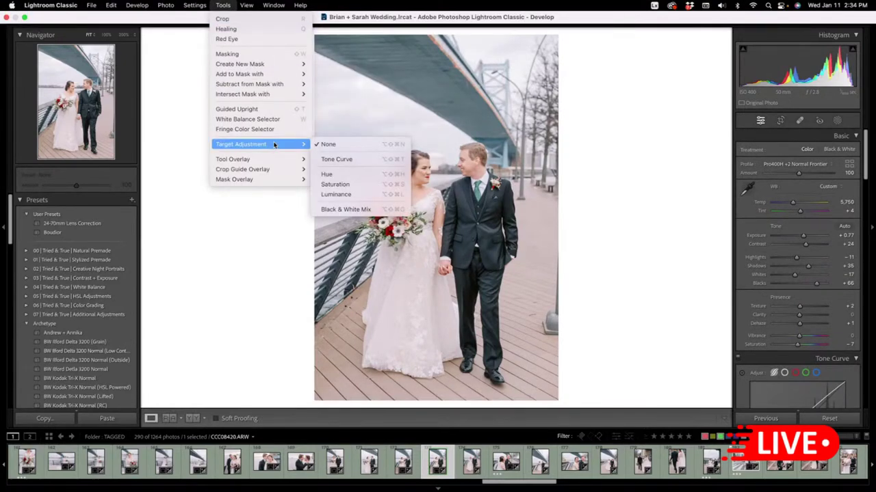
mouse_move(270, 163)
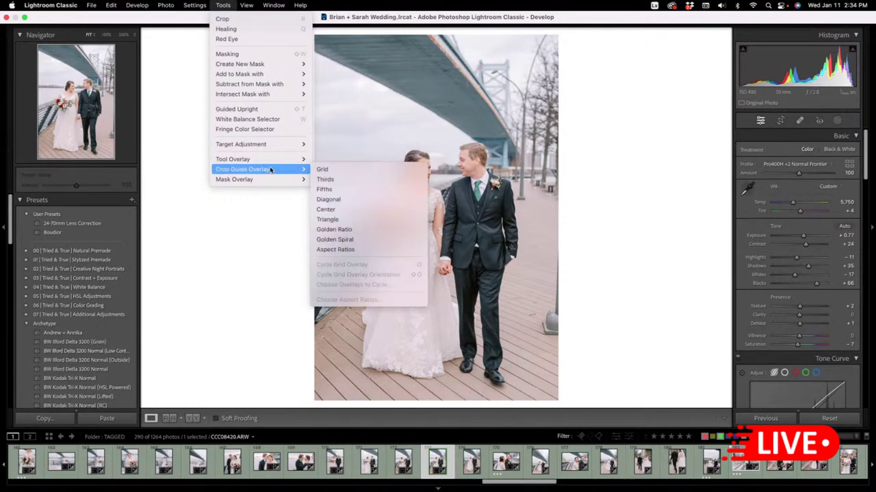
mouse_move(200, 5)
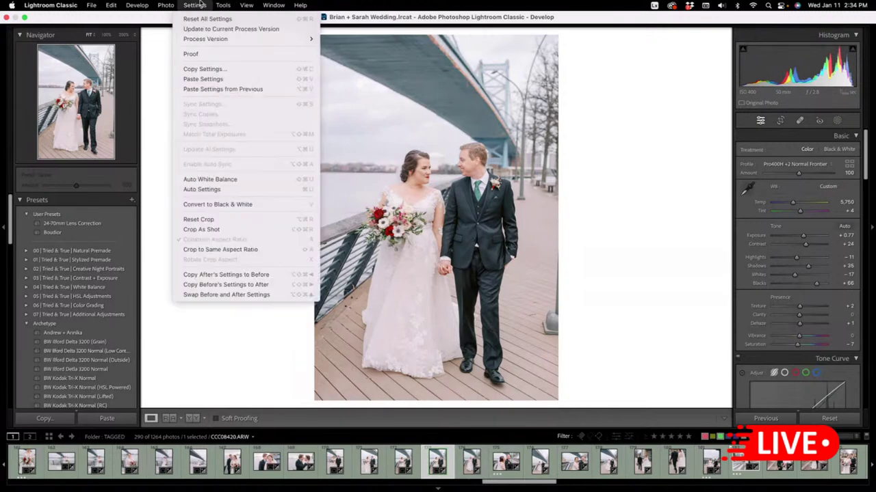
mouse_move(165, 6)
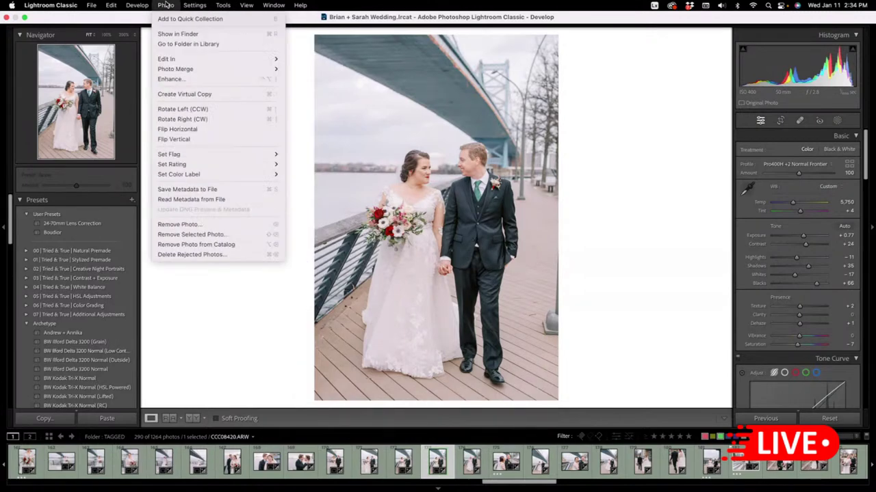
mouse_move(247, 5)
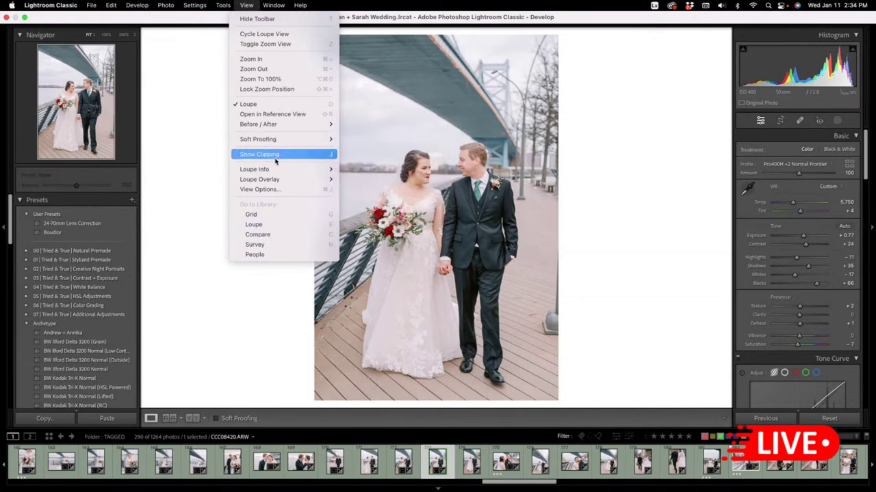
click(270, 3)
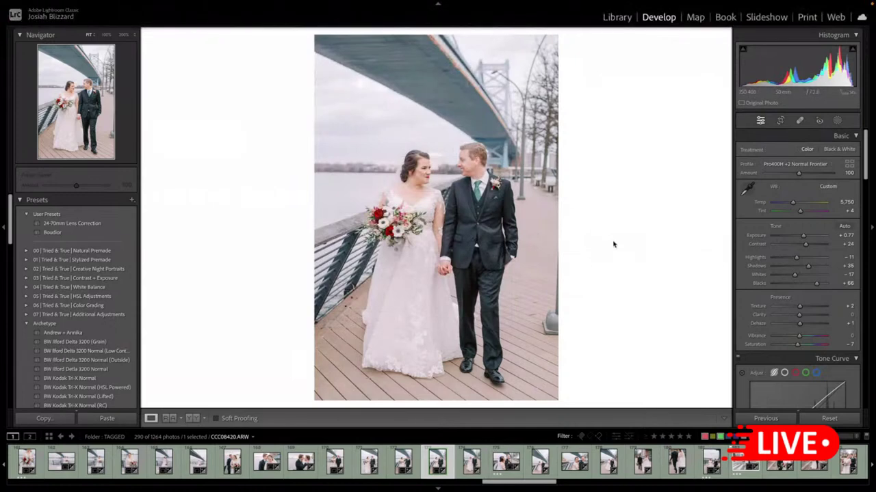
- Go to walking couple photo CCC08429 and set its exposure to +0.78
key(Right)
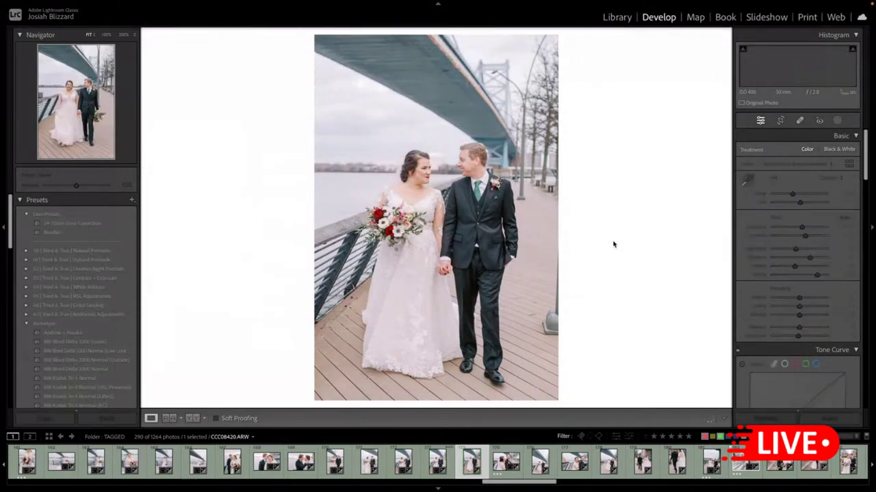
key(equal)
key(equal)
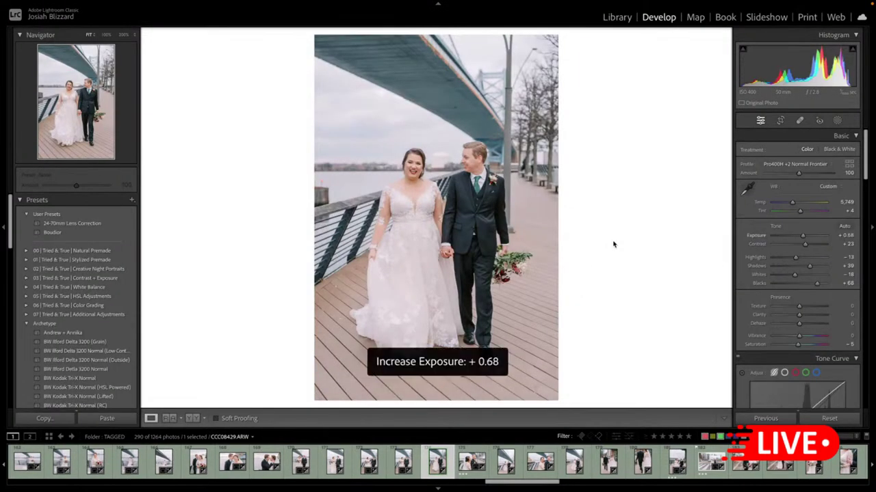
key(equal)
key(minus)
key(equal)
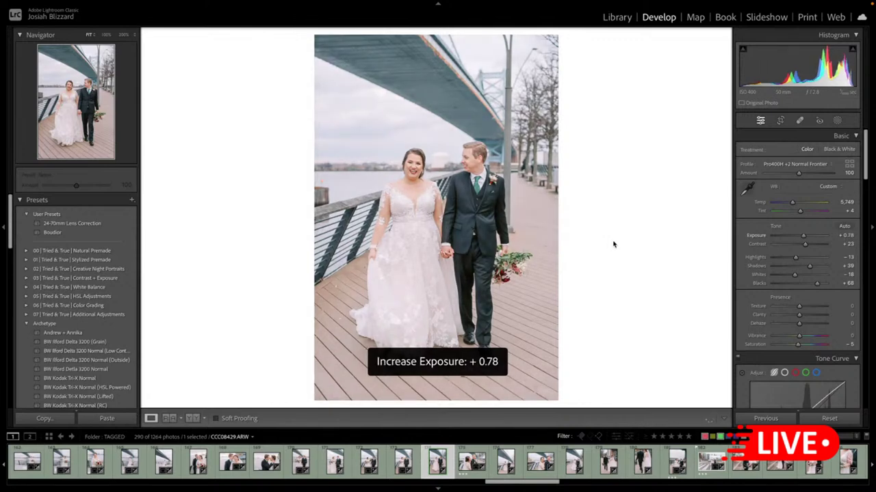
- Go to close-up embrace photo CCC08451 and set its exposure to +0.60
key(Right)
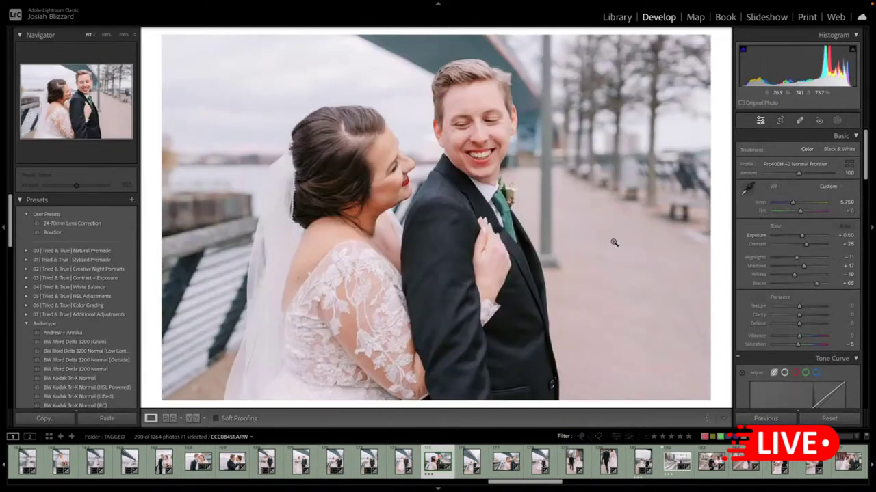
key(equal)
key(minus)
key(equal)
- Set the exposure of bridge couple photo DDD03403 to −0.08 and tighten its crop from the walkway side
key(Right)
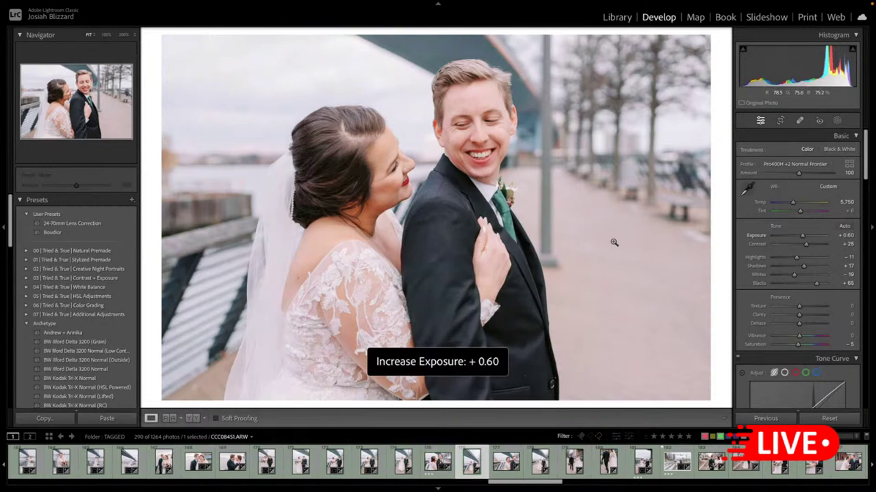
key(equal)
key(equal)
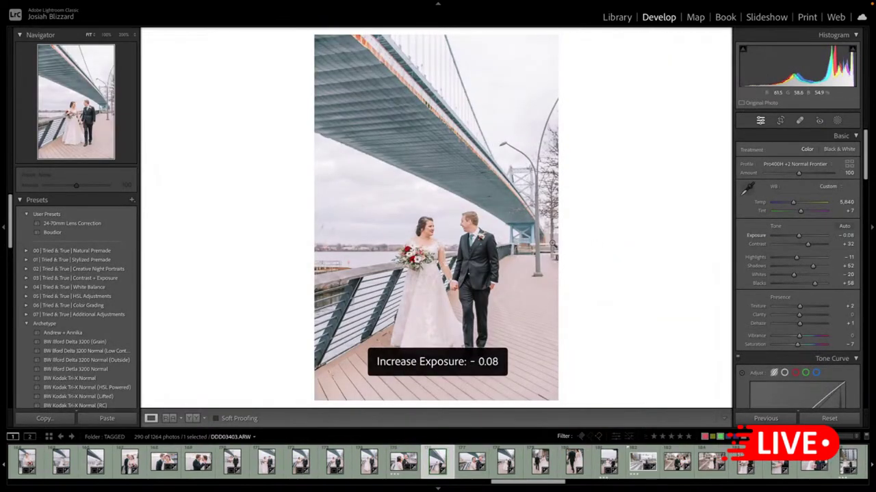
key(r)
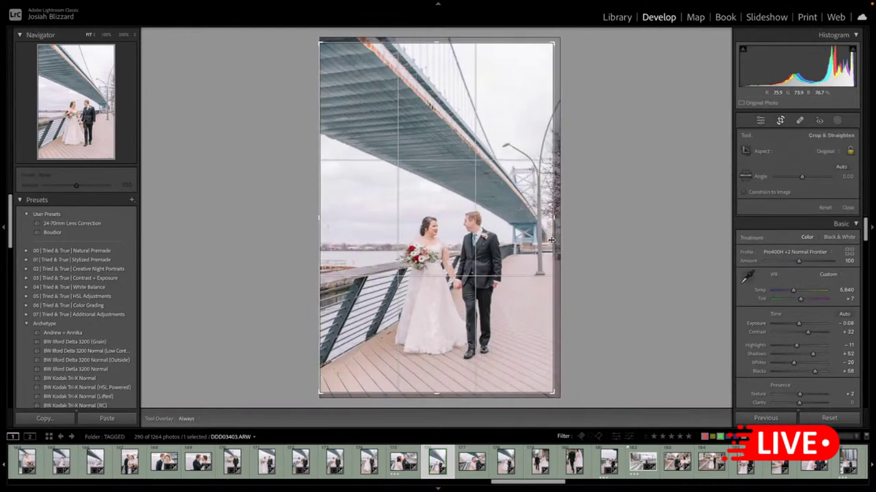
drag(552, 240, 525, 248)
key(Return)
- Go to smiling couple photo CCC08462 and tighten its crop from the upper waterfront corner
key(Right)
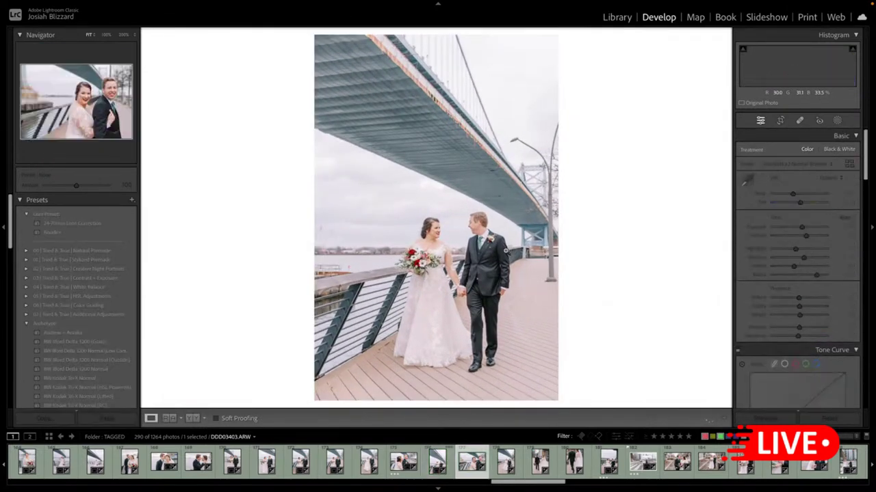
key(r)
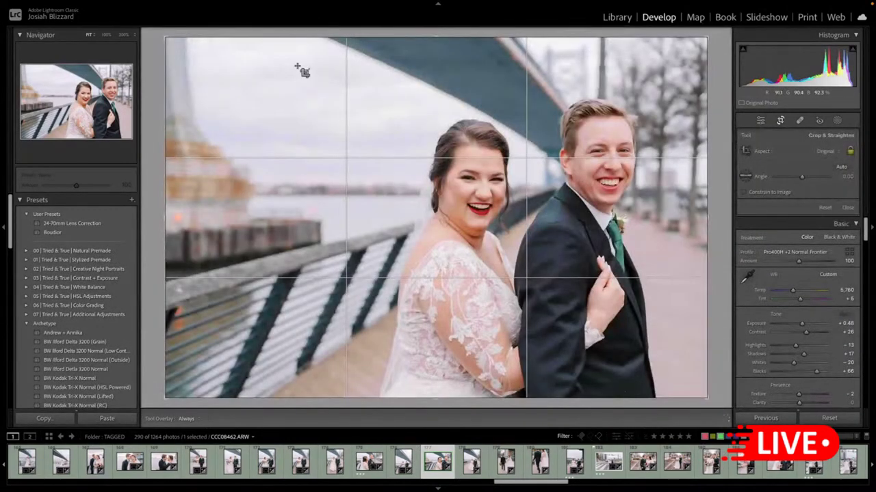
drag(182, 51, 219, 70)
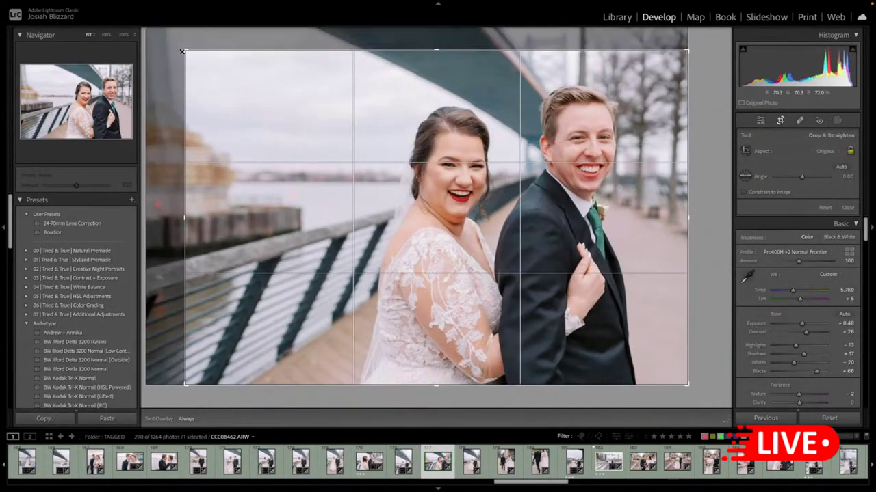
key(r)
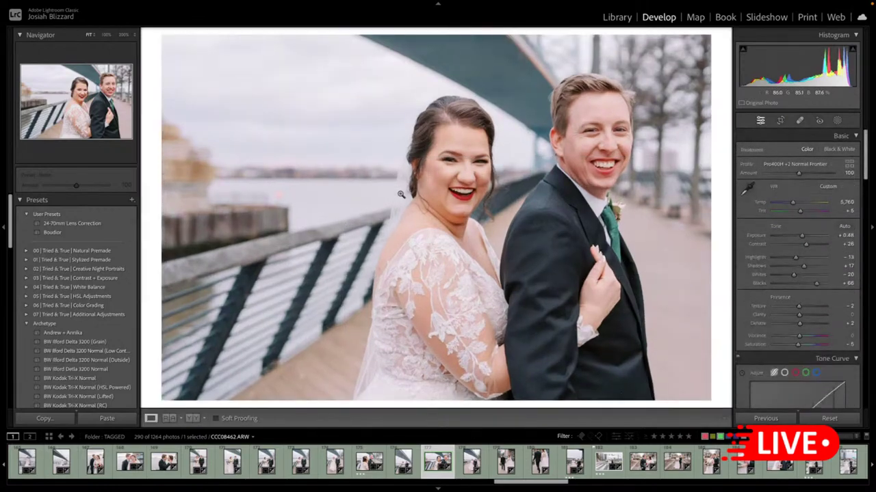
- Go to couple photo CCC08468 with the lowered bouquet and tighten its crop
key(Right)
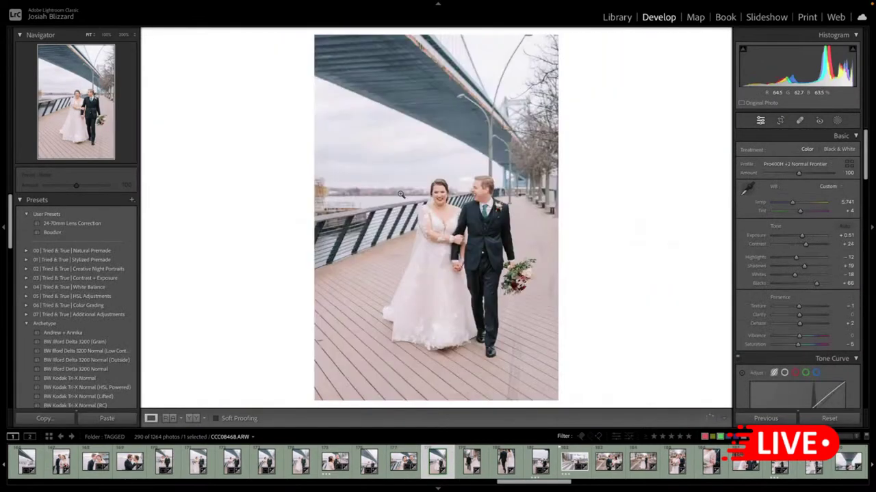
key(r)
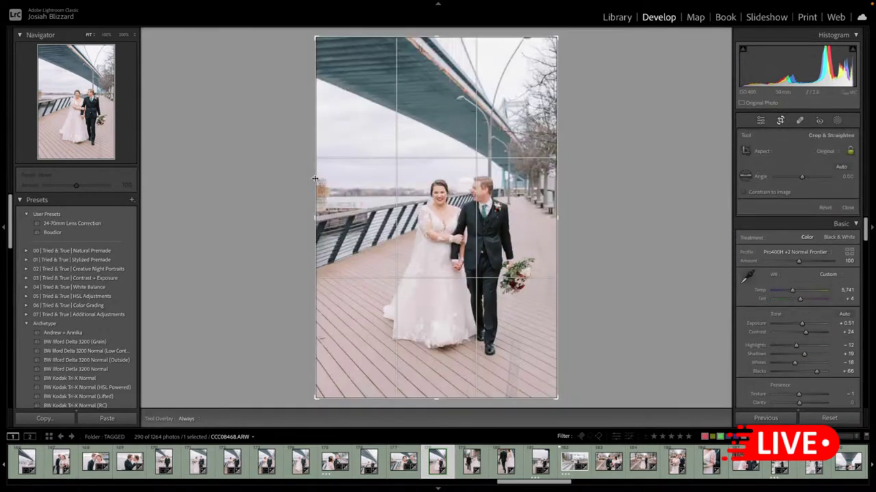
key(r)
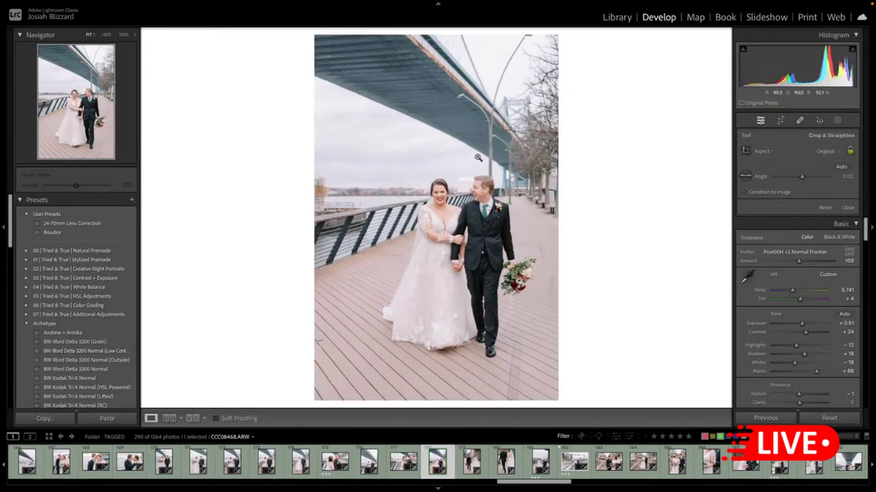
- Move past CCC08495 to back-view couple photo CCC08507 and check its crop
key(Right)
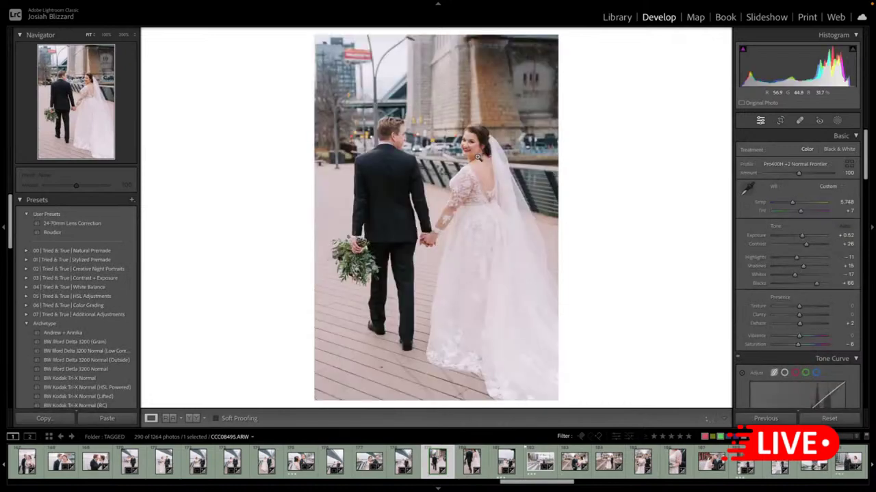
key(Right)
key(Right)
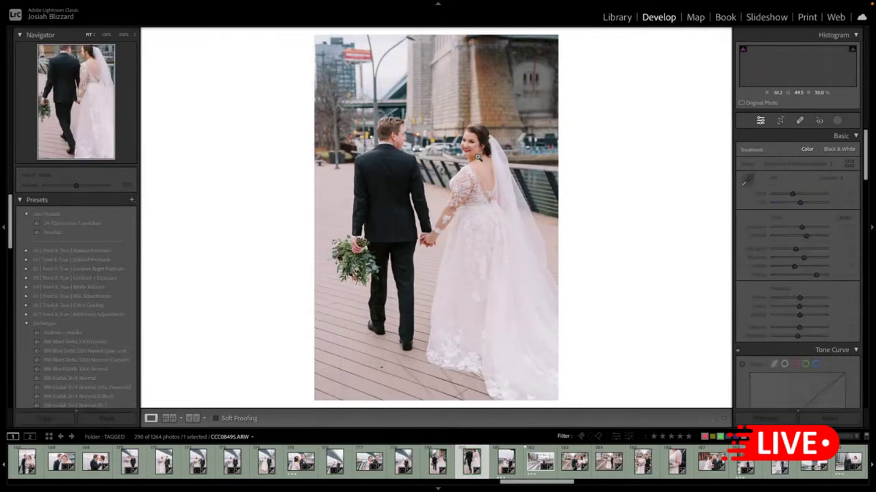
key(r)
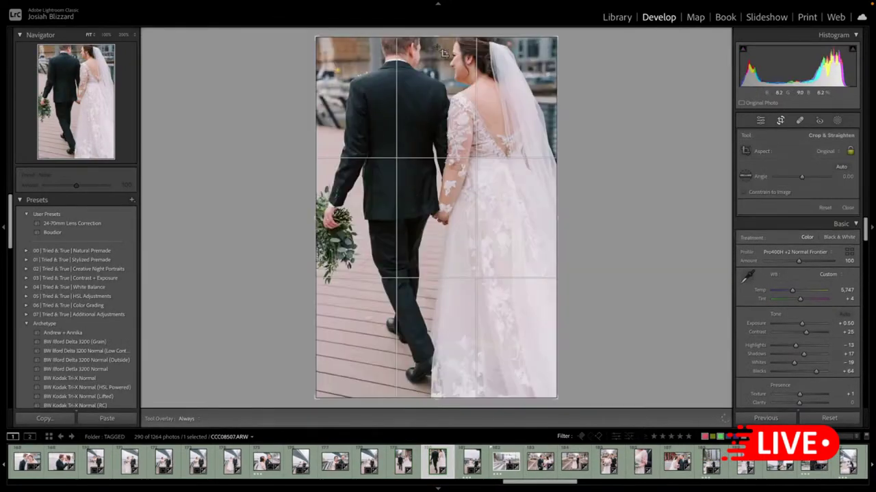
key(r)
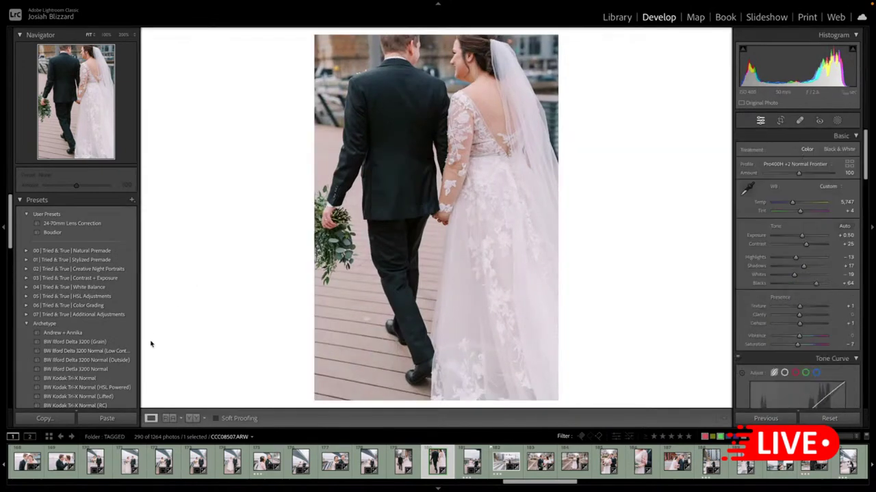
- Make a virtual copy of back-view couple photo CCC08507 and apply the BW Ilford Delta 3200 (Grain) preset to it
mouse_move(115, 341)
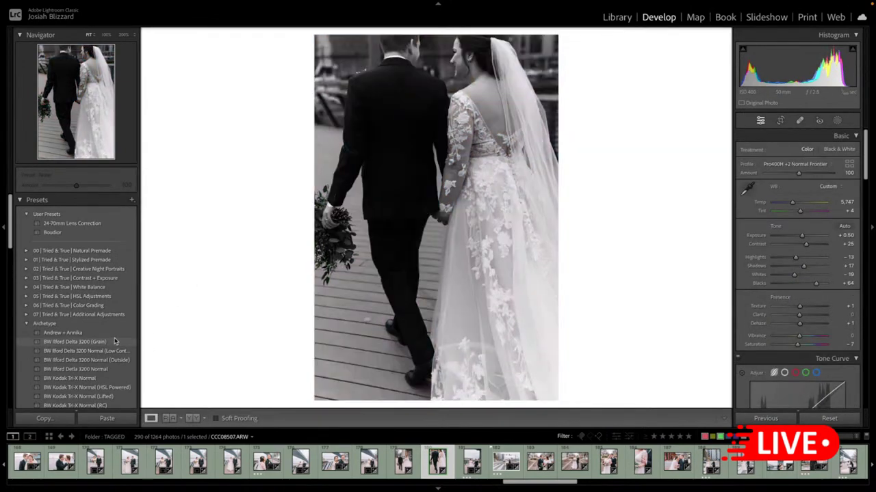
key(ctrl+apostrophe)
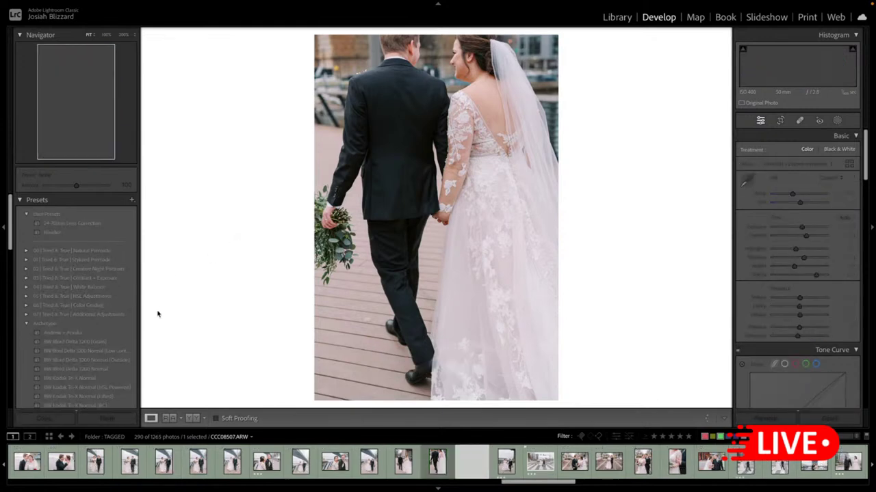
click(110, 342)
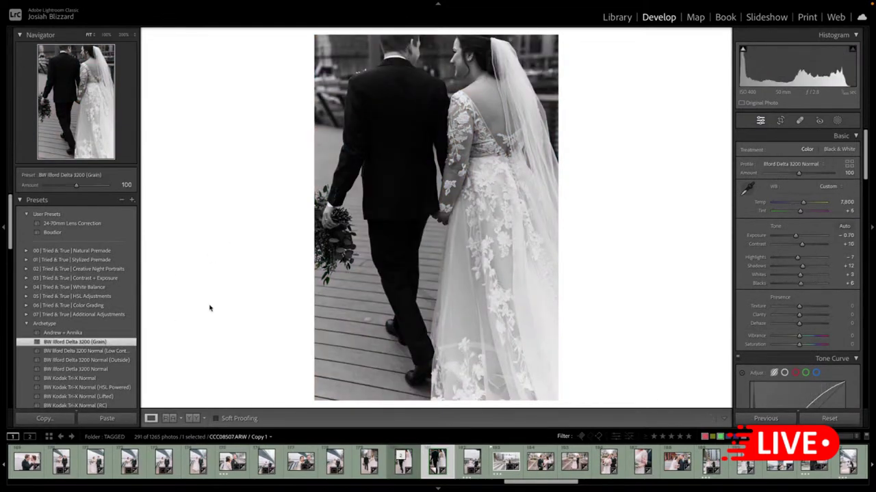
- Raise the exposure of the black-and-white CCC08507 copy to −0.30
key(equal)
key(equal)
key(equal)
key(equal)
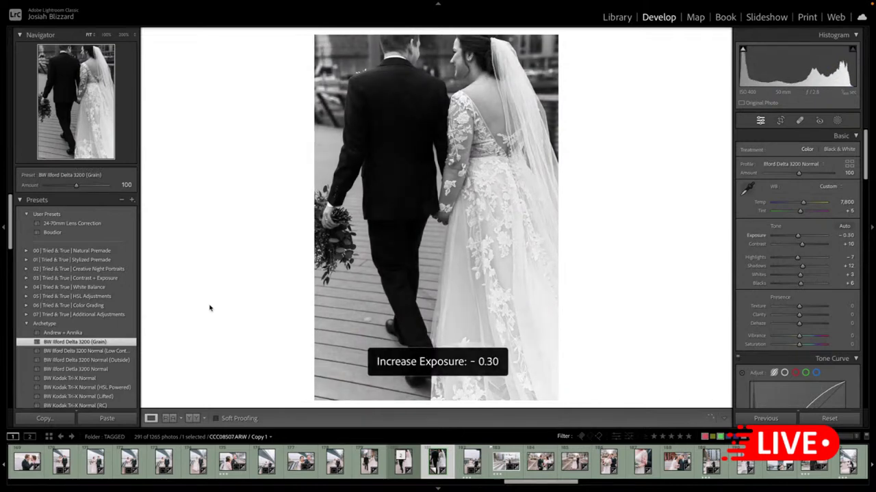
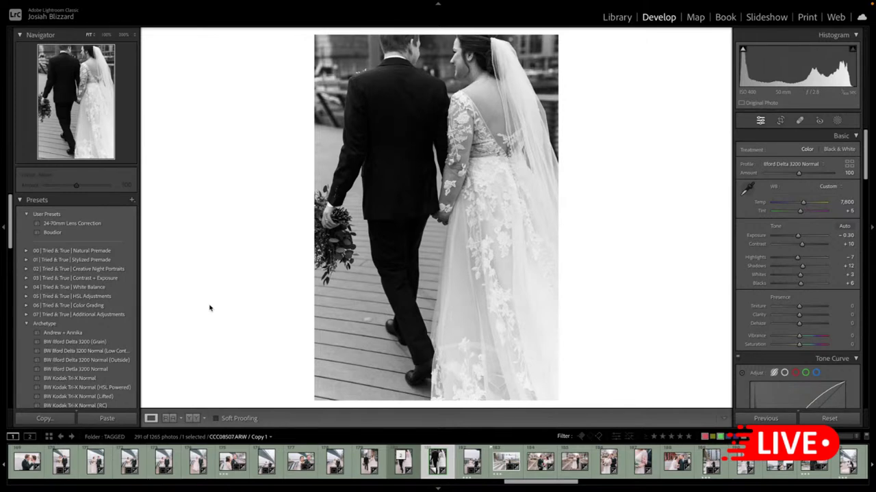
- Go to waterfront walking photo CCC08508, tighten its crop slightly and set the shadows to +38
key(Right)
key(Right)
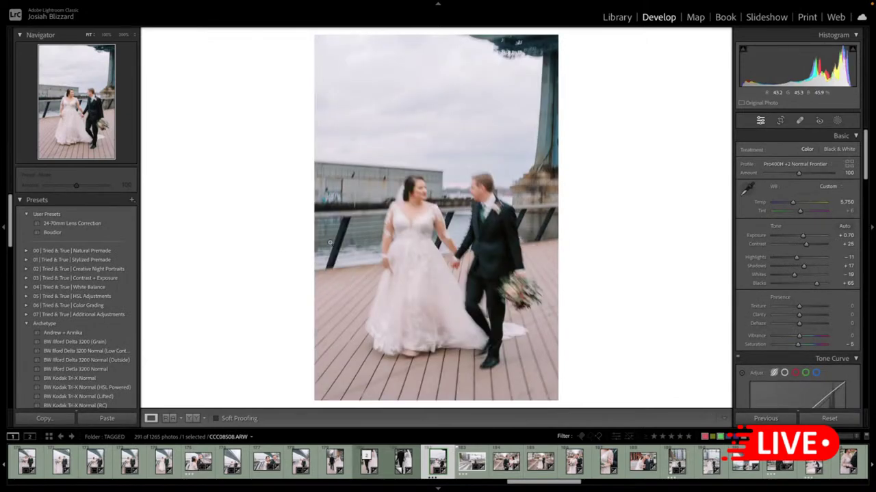
key(r)
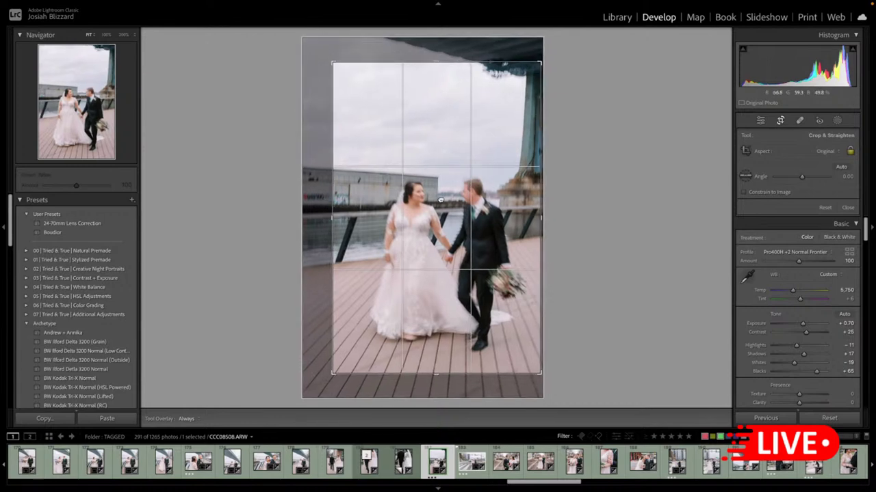
key(Return)
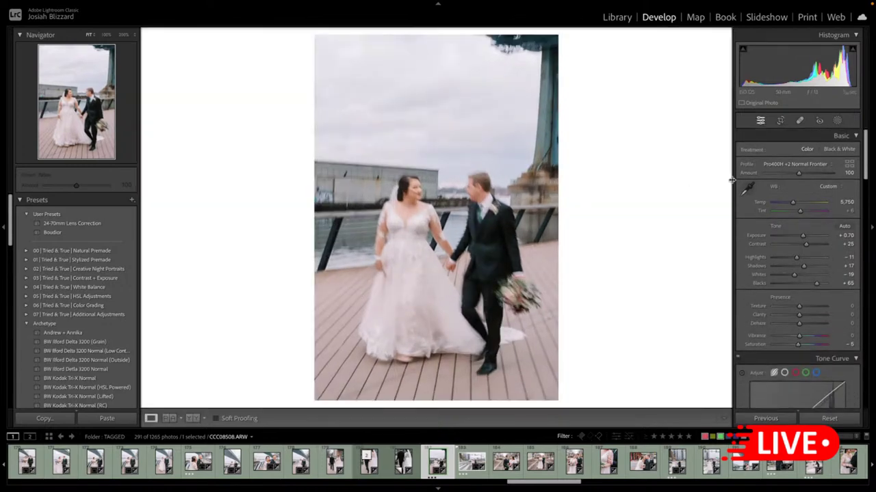
drag(804, 266, 808, 267)
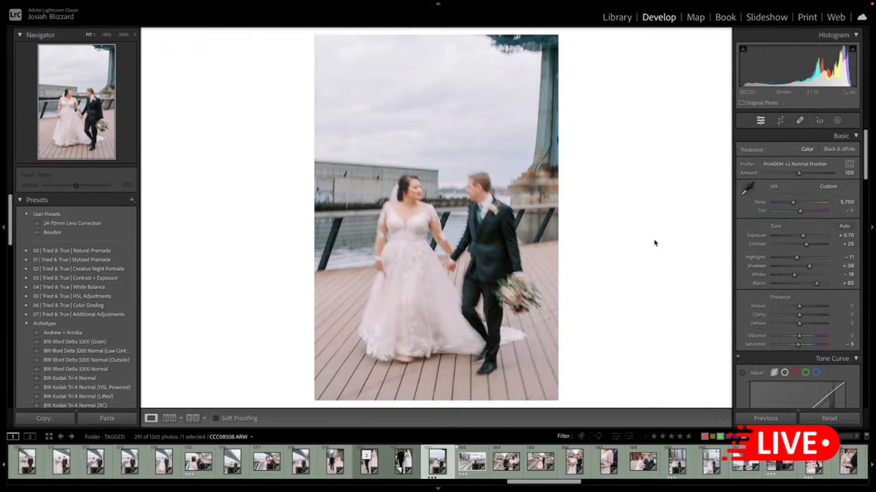
- Make a virtual copy of CCC08508 and apply the BW Ilford Delta 3200 (Grain) preset to it
key(ctrl+apostrophe)
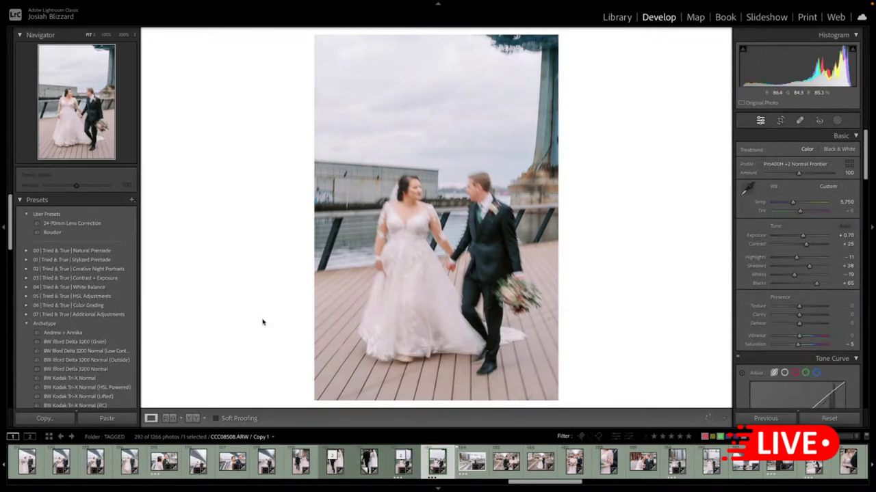
click(111, 343)
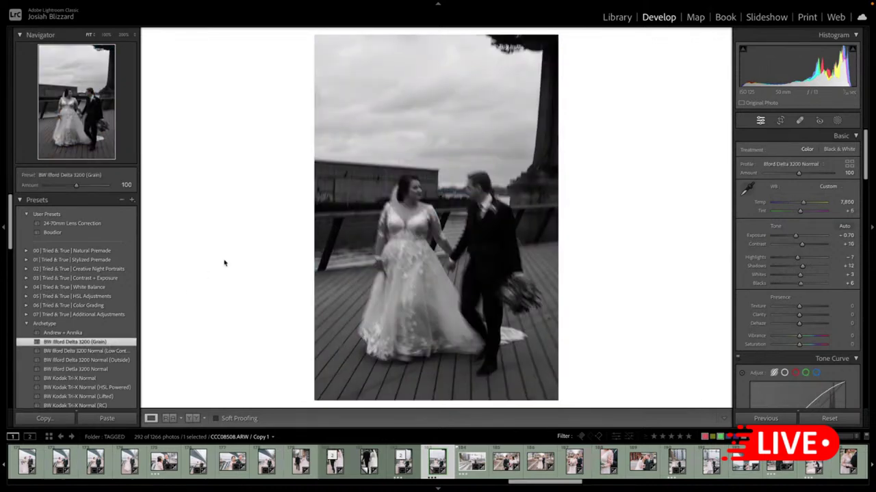
- Set the black-and-white CCC08508 copy's exposure to −0.10, highlights to −42, shadows to +42 and blacks to +32
key(equal)
key(equal)
key(equal)
key(equal)
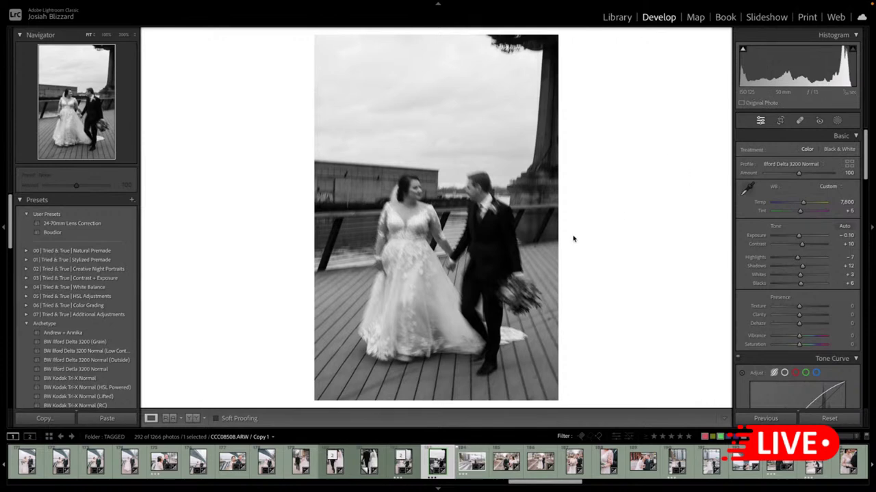
drag(797, 258, 811, 286)
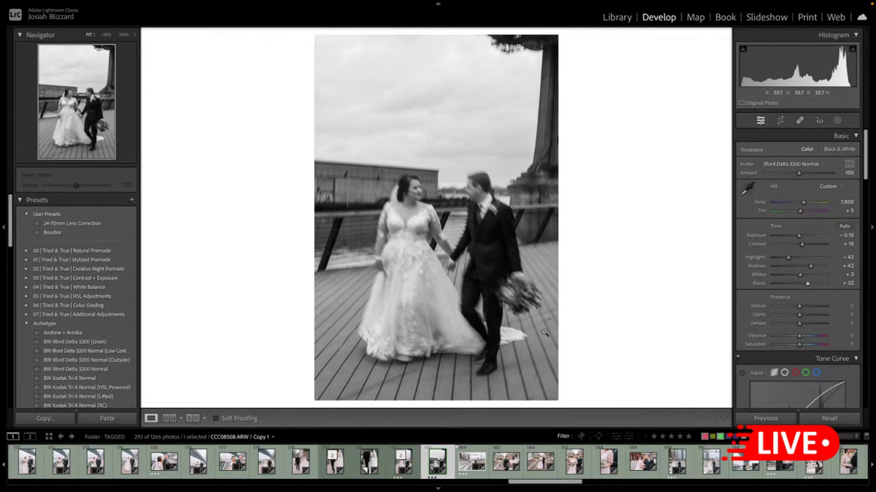
- Move past crosswalk photo DDD03507 to bouquet couple photo CCC08540 and tighten its crop from the upper corner on the groom's side
key(Right)
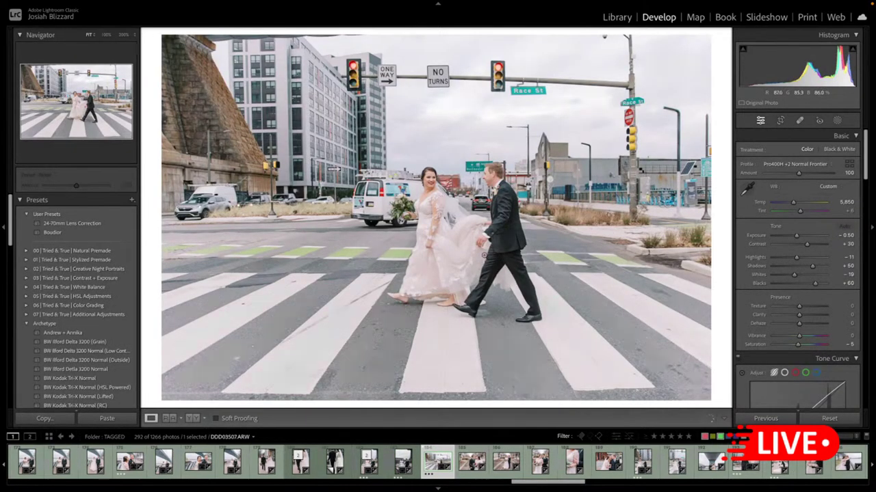
key(Right)
key(Right)
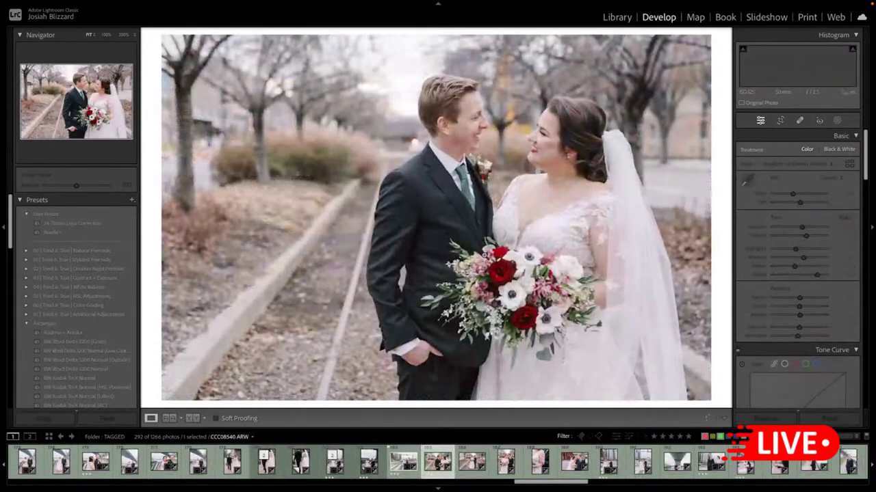
key(r)
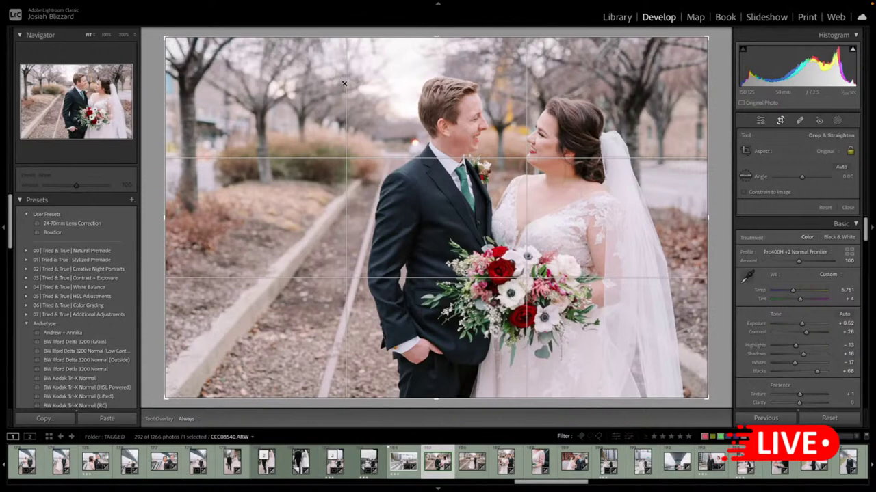
drag(165, 38, 179, 46)
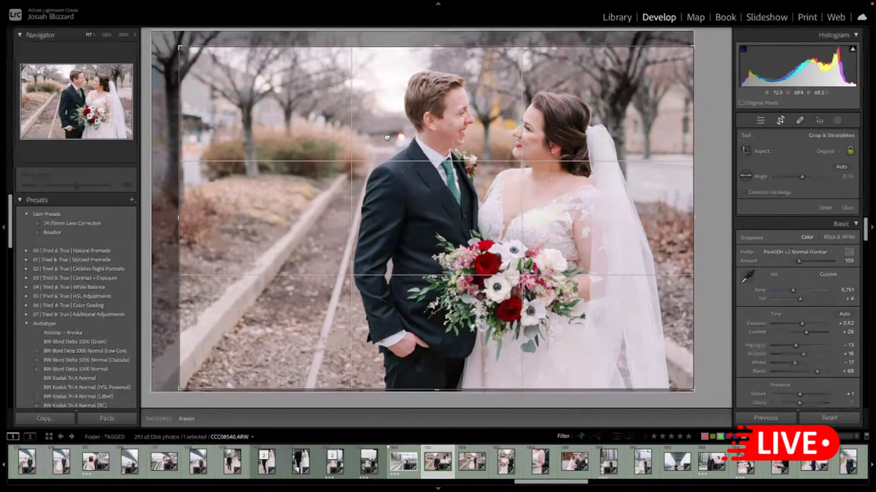
key(Return)
- Remove the bright red light in the background beside the groom's shoulder in CCC08540
click(400, 135)
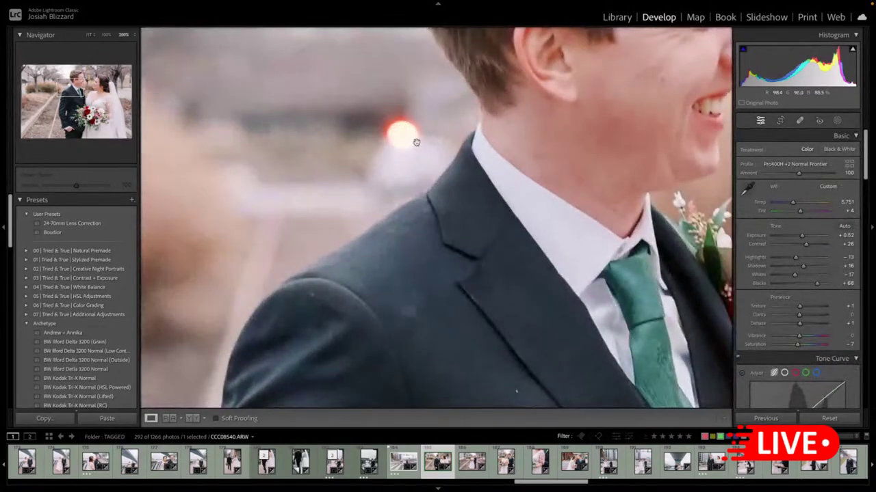
key(q)
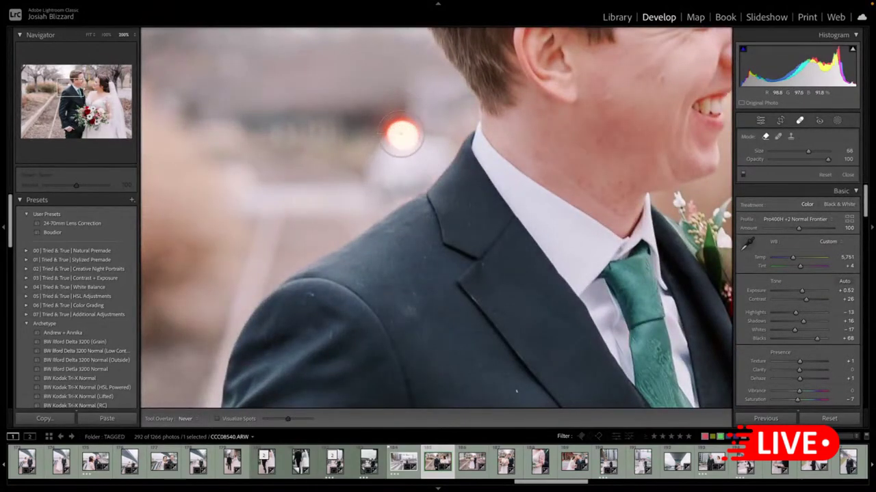
click(401, 136)
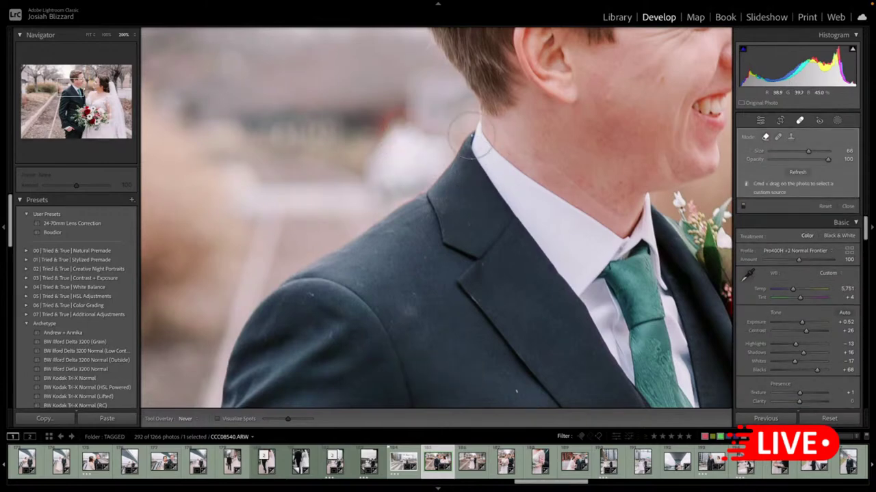
key(q)
click(455, 137)
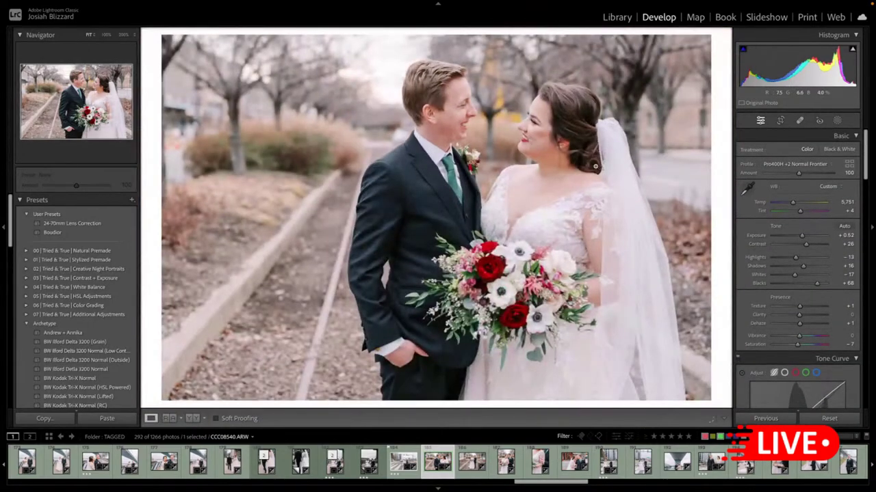
- Move through the rail-track and street portraits to crosswalk photo CCC08641 and fine-tune its straightening
key(Right)
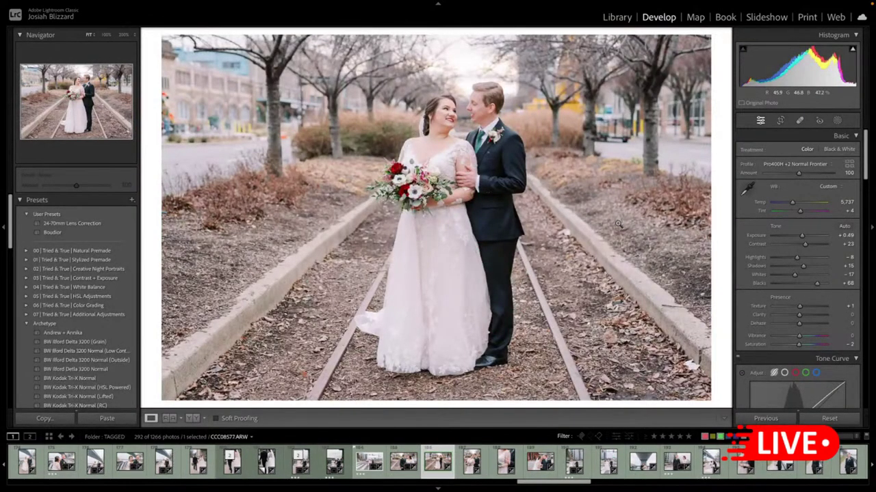
key(Right)
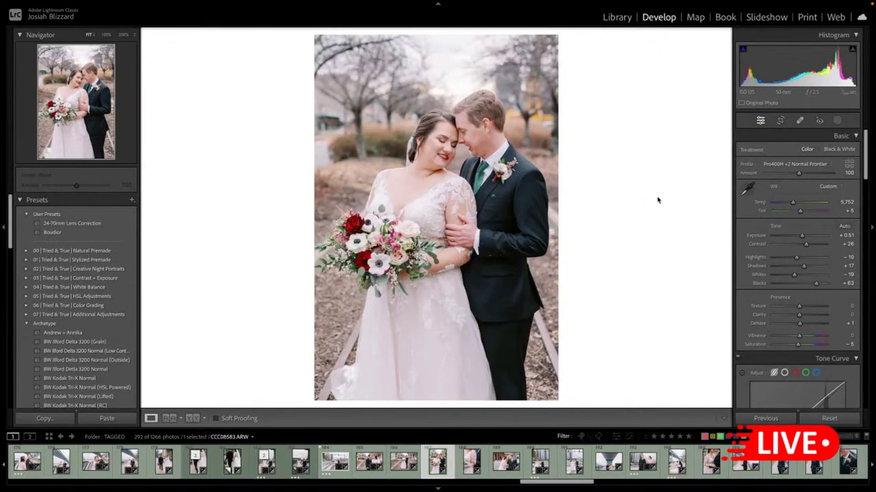
key(Right)
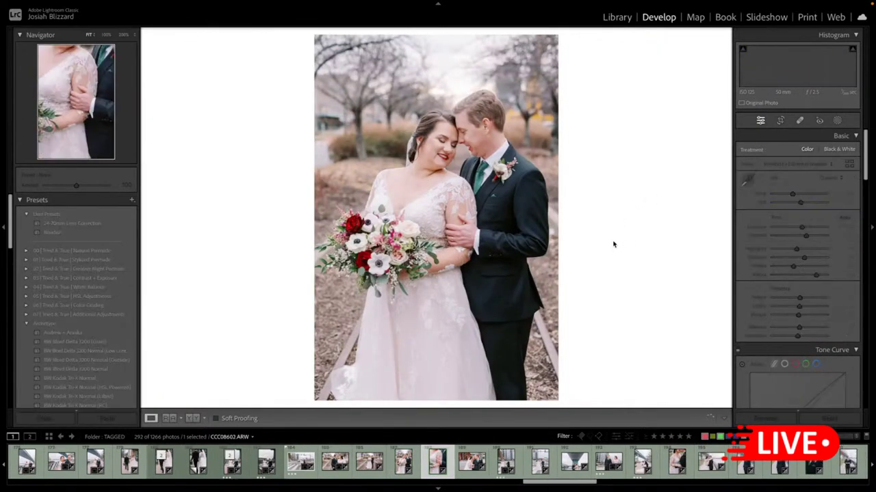
key(Right)
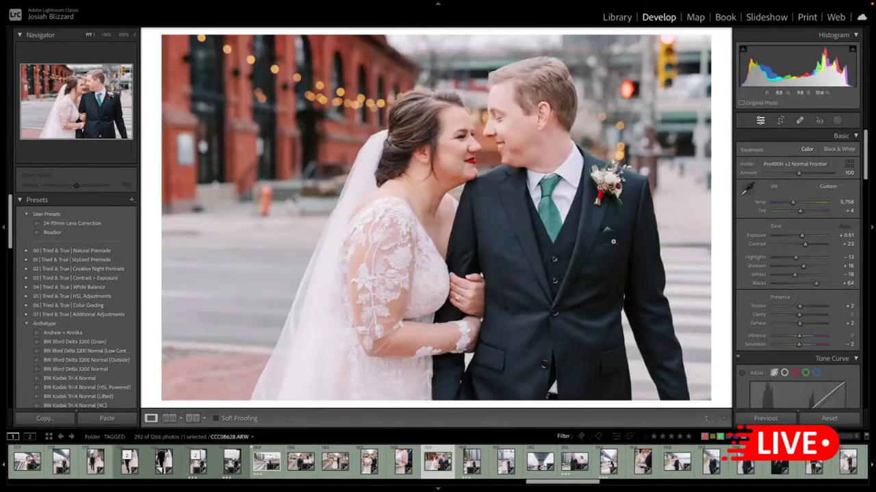
key(Right)
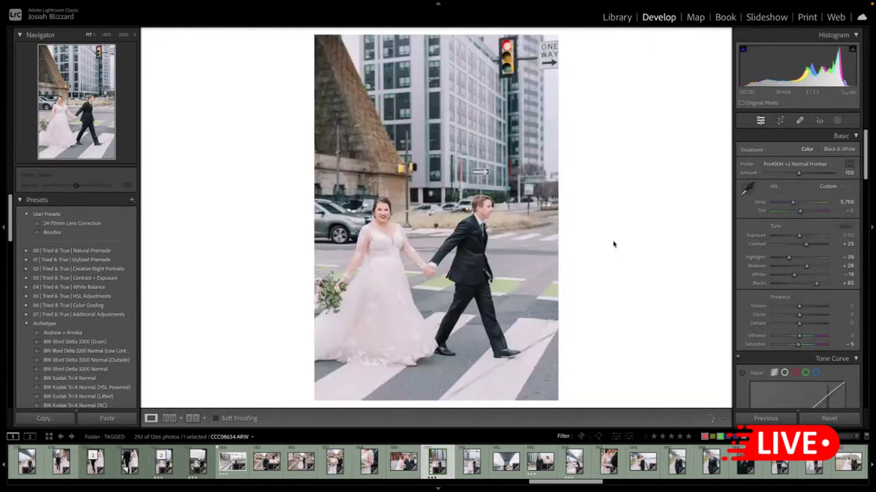
key(Right)
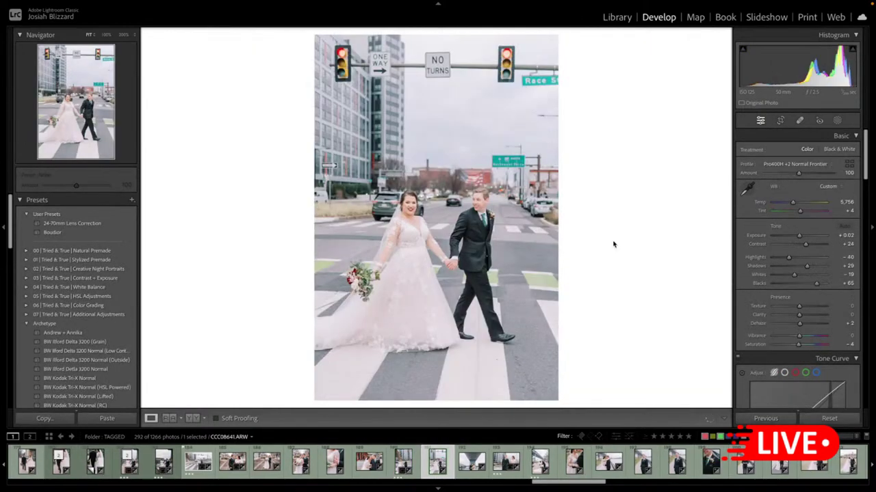
key(r)
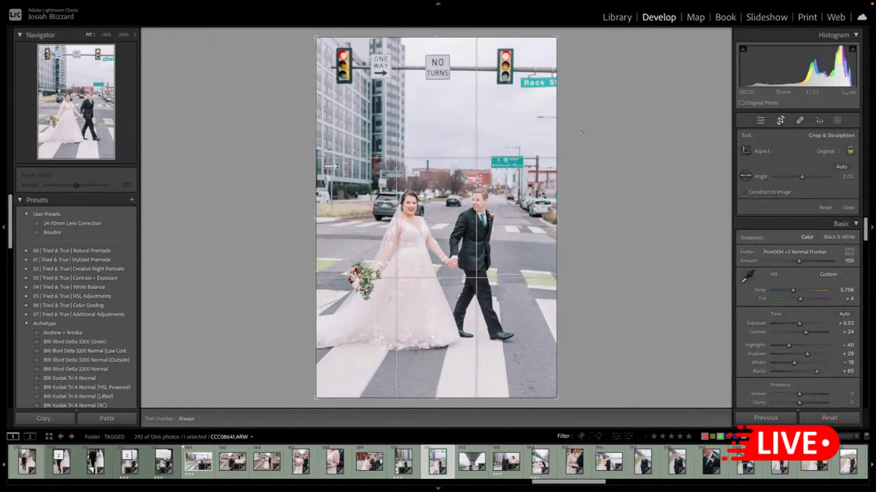
drag(582, 131, 581, 133)
key(Return)
- Go to under-bridge kiss photo BBB00613 and straighten it slightly
key(Right)
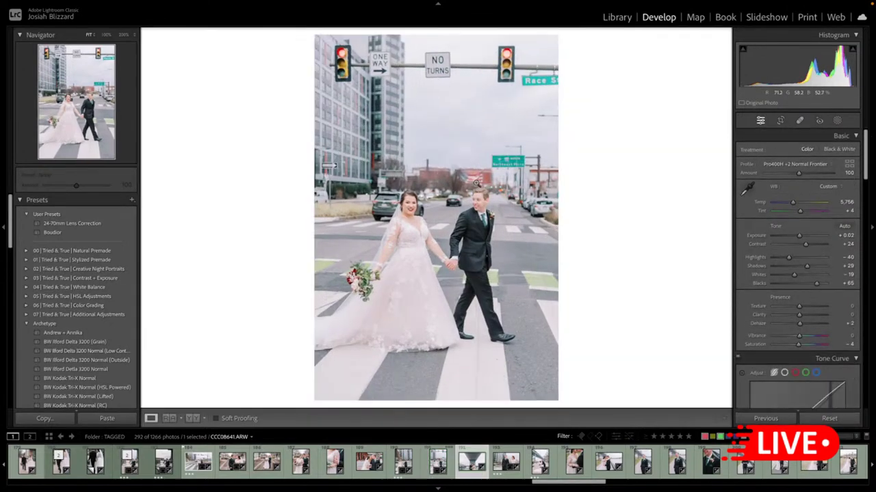
key(Right)
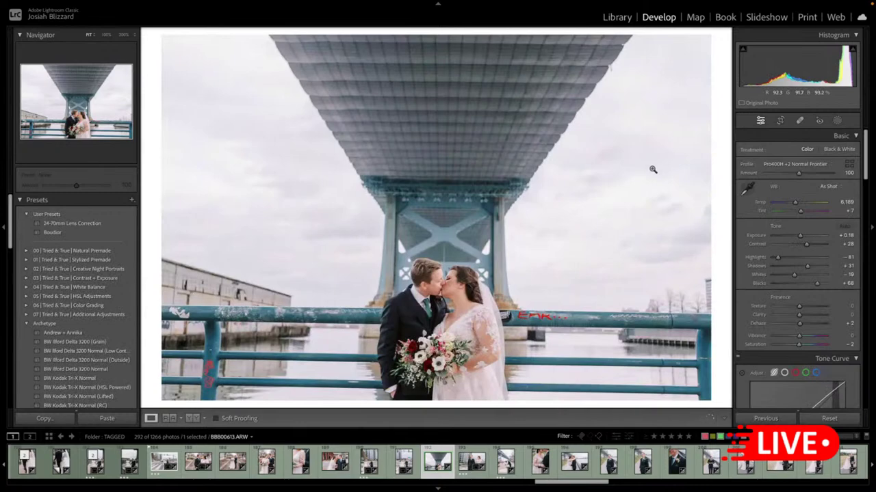
key(r)
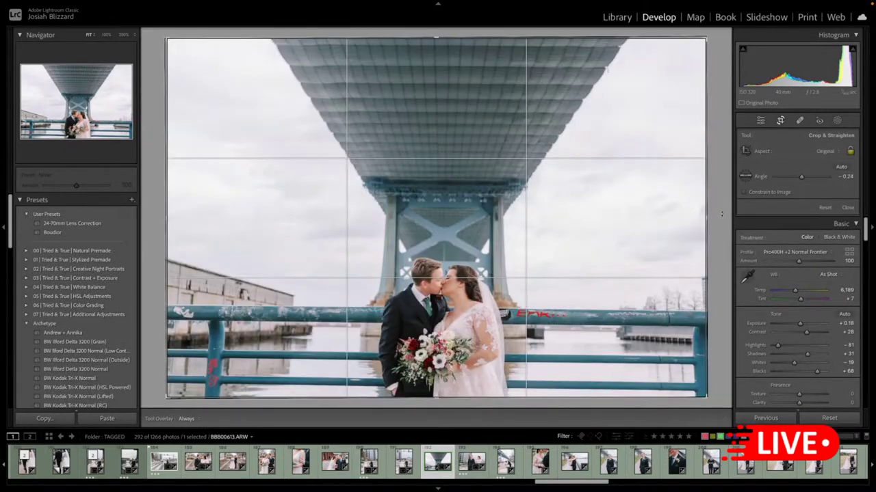
drag(721, 214, 721, 212)
key(r)
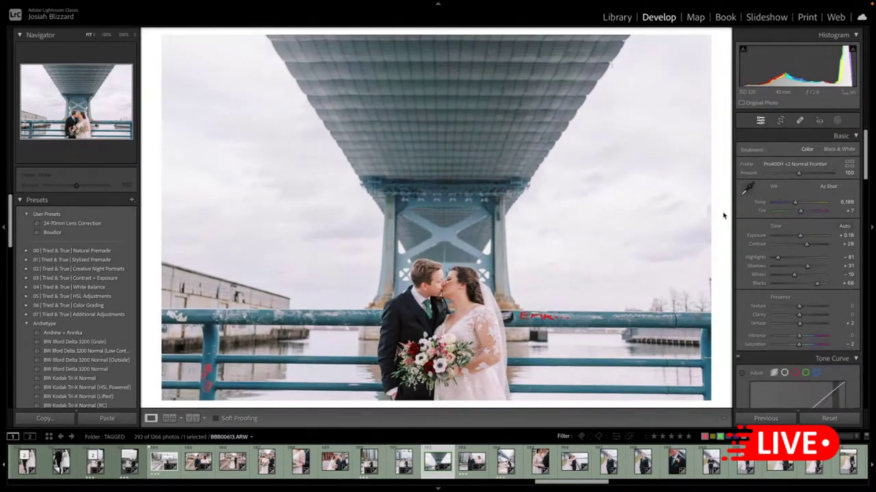
- Go to laughing couple photo BBB00683 and make a virtual copy of it
key(Right)
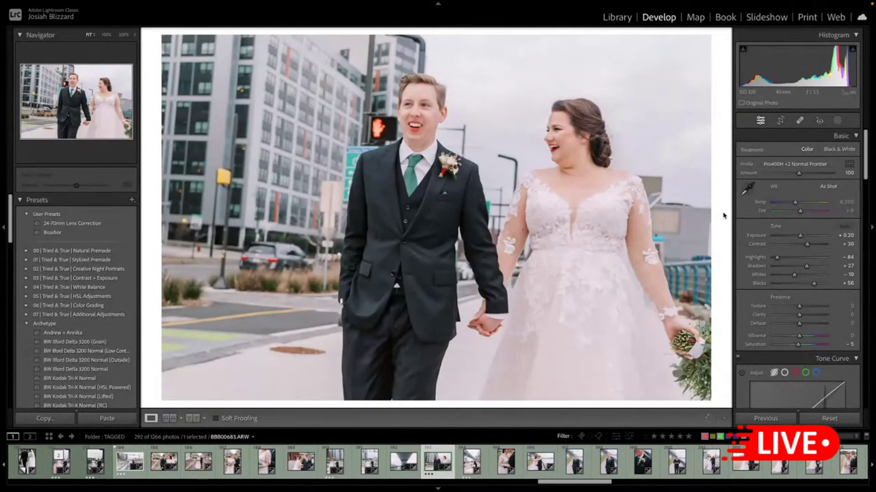
click(126, 344)
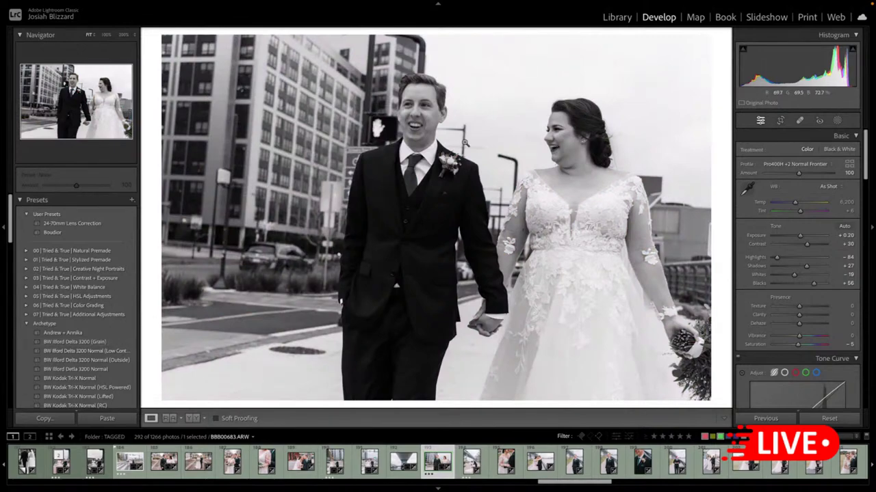
key(ctrl+z)
key(ctrl+apostrophe)
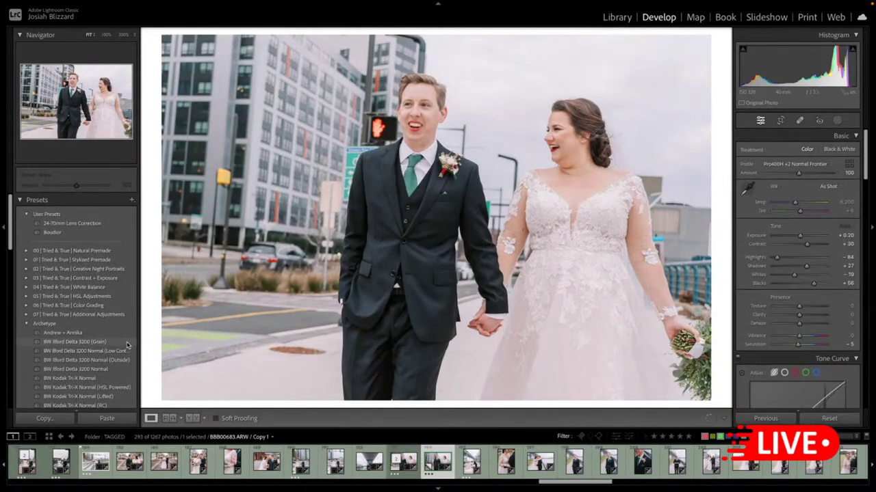
- Apply the BW Ilford Delta 3200 (Grain) preset to the virtual copy of laughing couple photo BBB00683
click(127, 344)
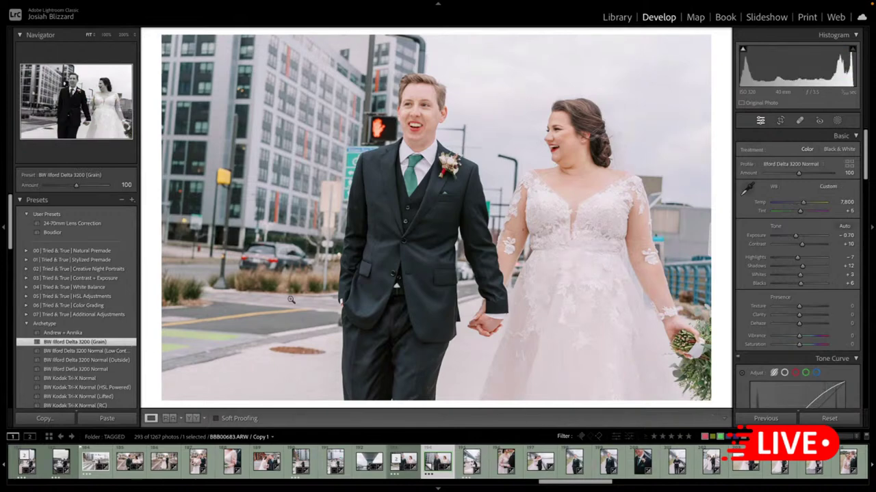
- Set the exposure to +0.40 on bridge kiss photo CCC08647 and +0.70 on the following close embrace photo CCC08699
key(Right)
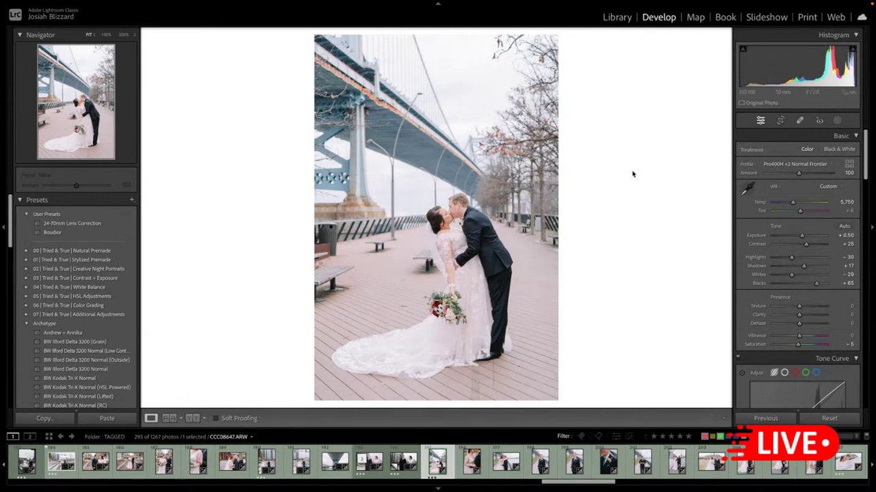
key(minus)
key(equal)
key(minus)
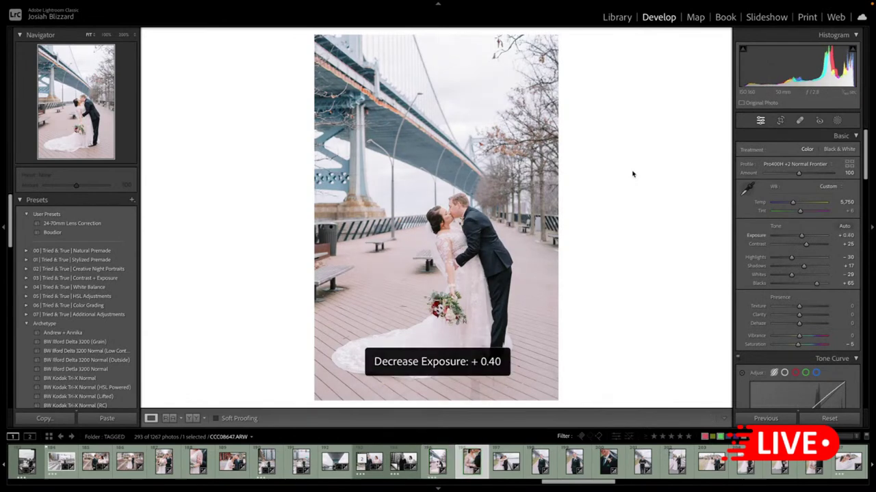
key(Right)
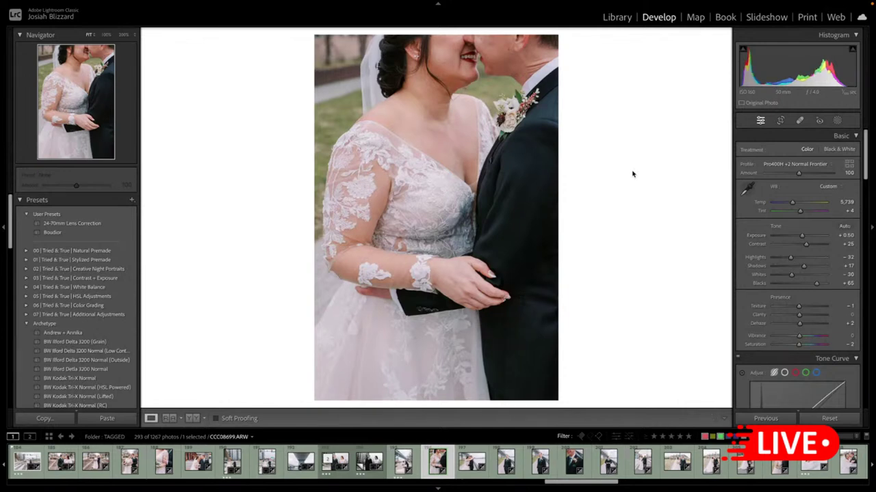
key(equal)
key(equal)
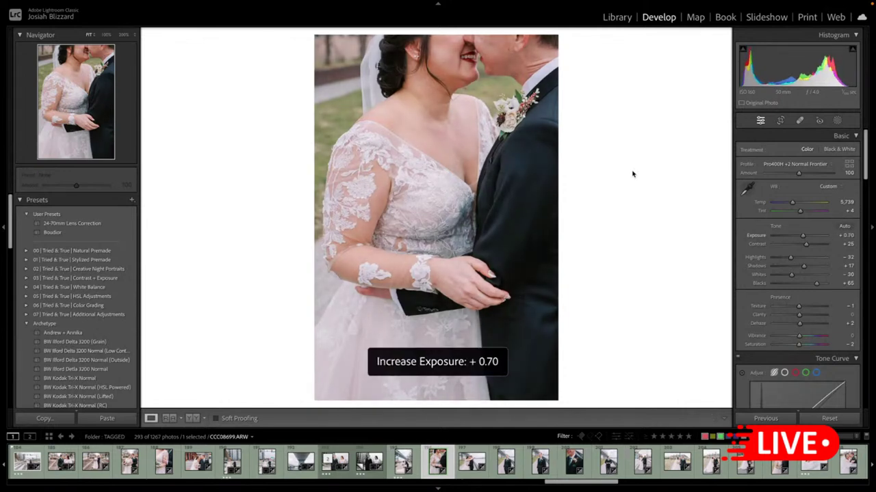
- Go to waterfront embrace photo CCC08711 and crop it slightly tighter, trimming the sky above the couple
key(Right)
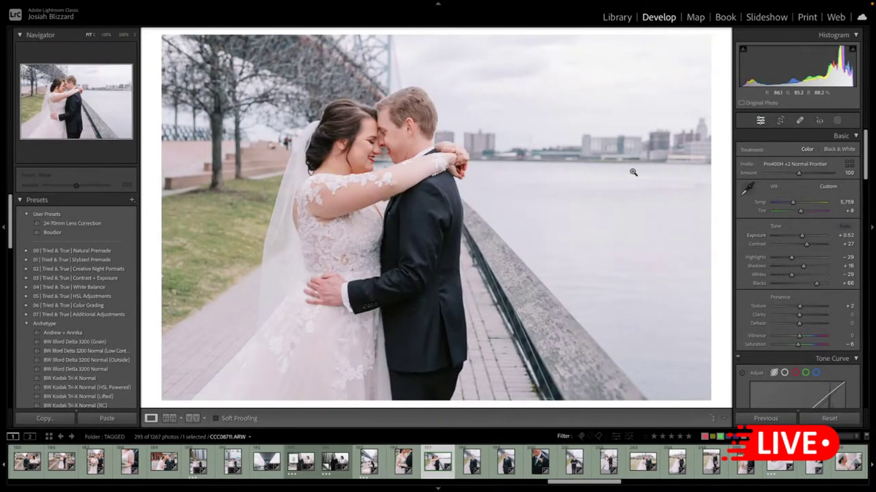
key(r)
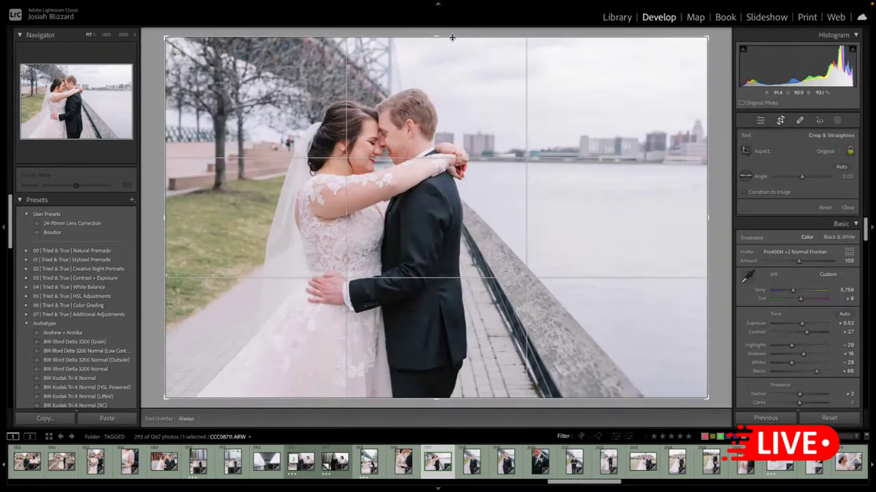
key(r)
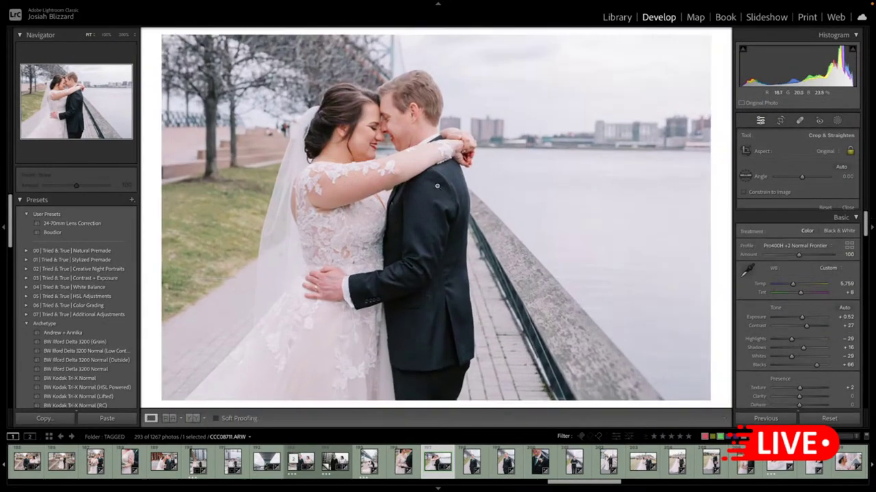
- Go to groom portrait CCC08740 and crop it tighter, trimming the sky and repositioning the groom in the frame
key(Right)
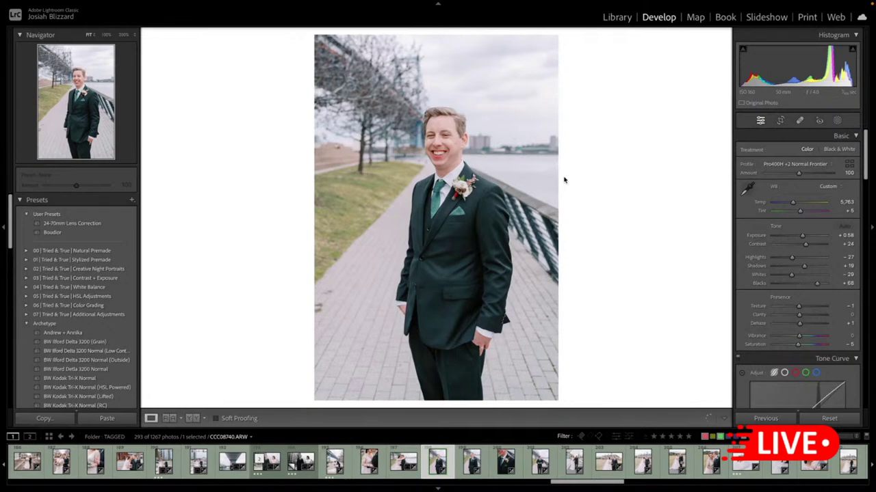
key(r)
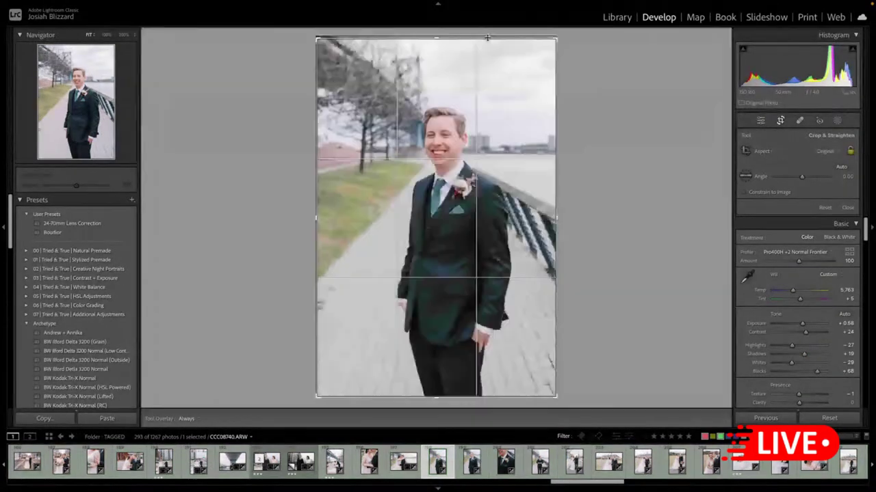
drag(487, 37, 487, 46)
drag(492, 154, 487, 152)
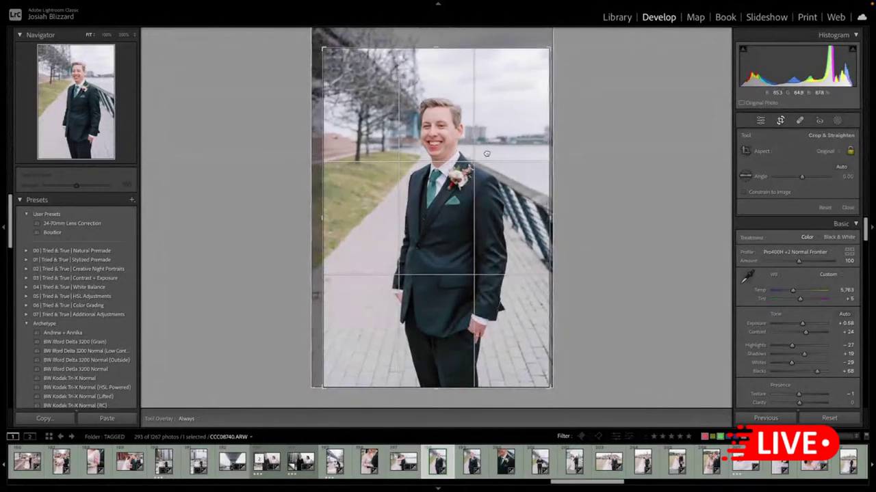
key(Return)
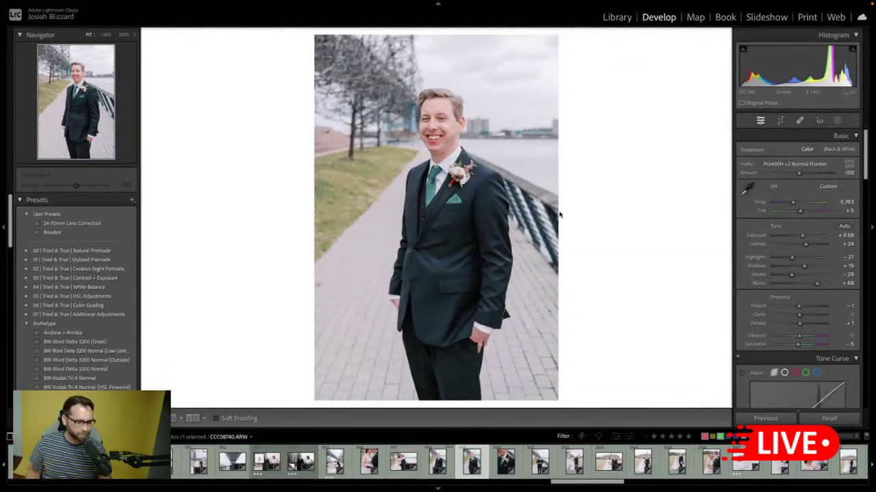
- Go to groom portrait CCC08751 and set its exposure to +0.81
key(Right)
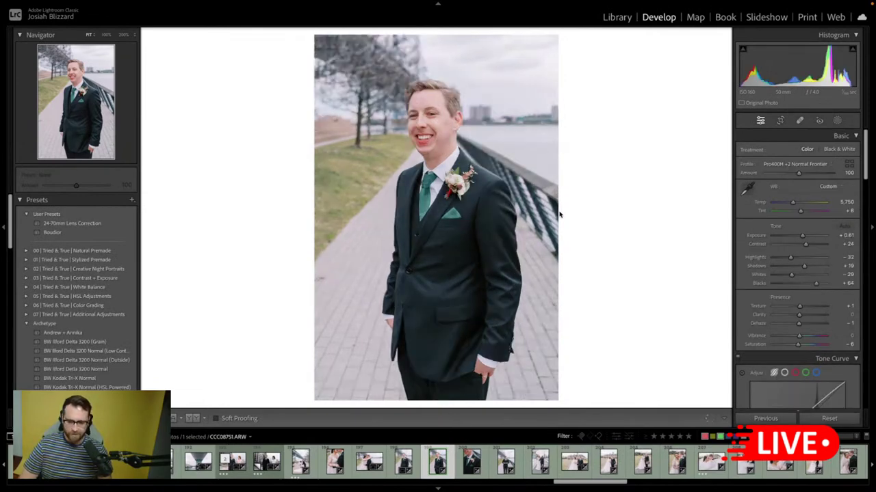
key(=)
key(=)
key(-)
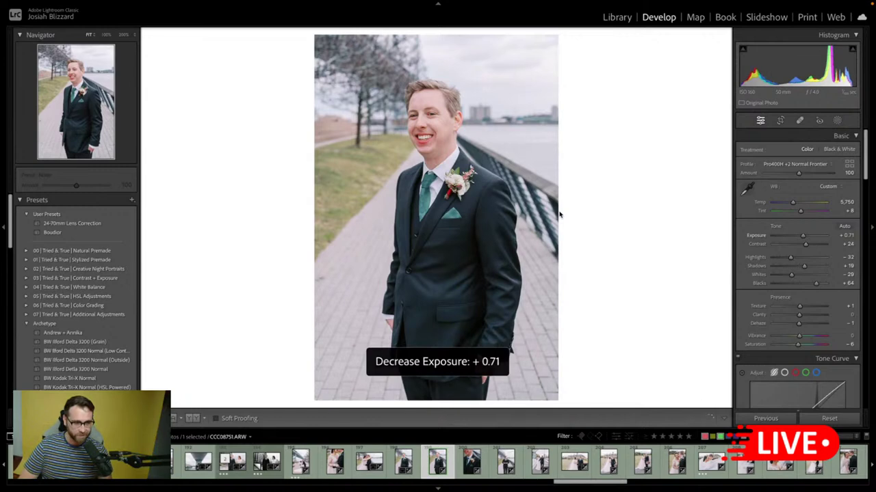
key(equal)
key(minus)
key(equal)
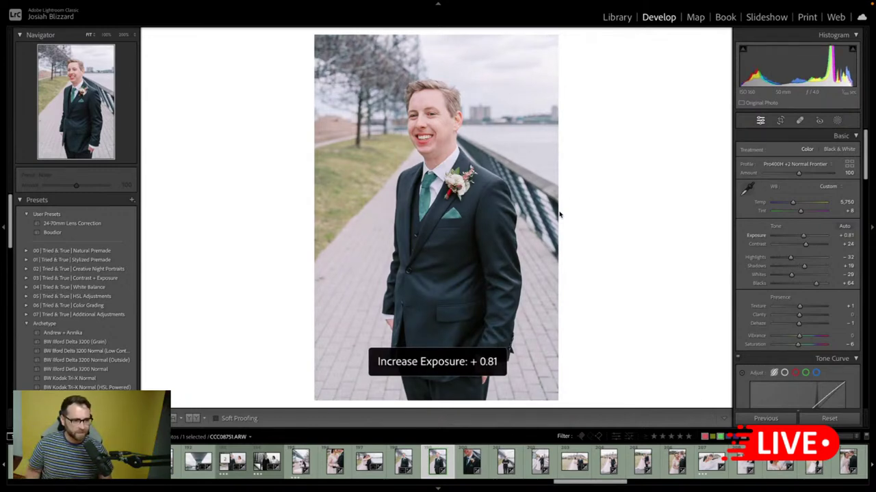
- Straighten groom portrait CCC08751 to an angle of 0.53 and trim its crop slightly above his head
key(r)
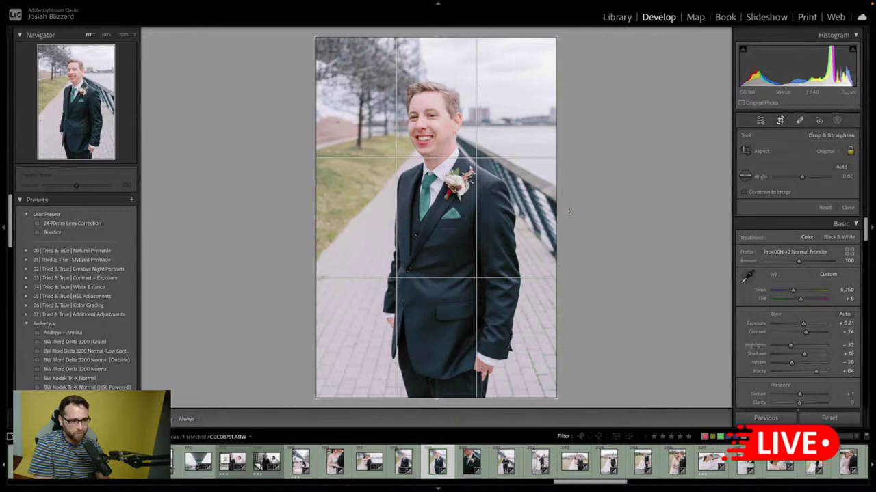
drag(568, 212, 568, 217)
drag(415, 38, 416, 44)
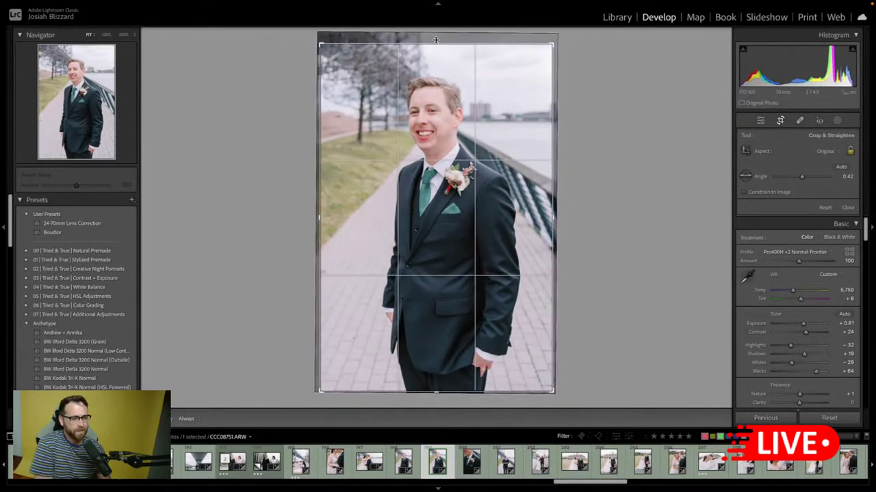
drag(559, 158, 559, 160)
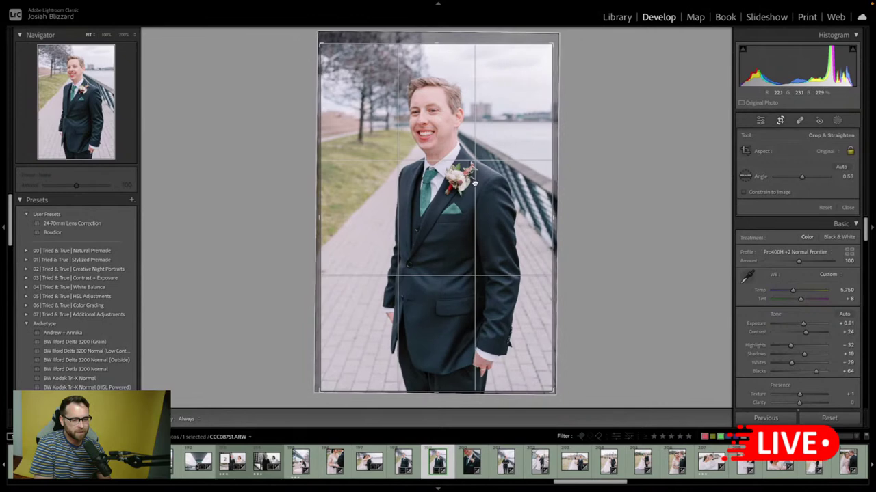
key(Return)
- Go to boutonniere close-up CCC08752, raise its exposure by several steps and lift its highlights to about -5
key(Right)
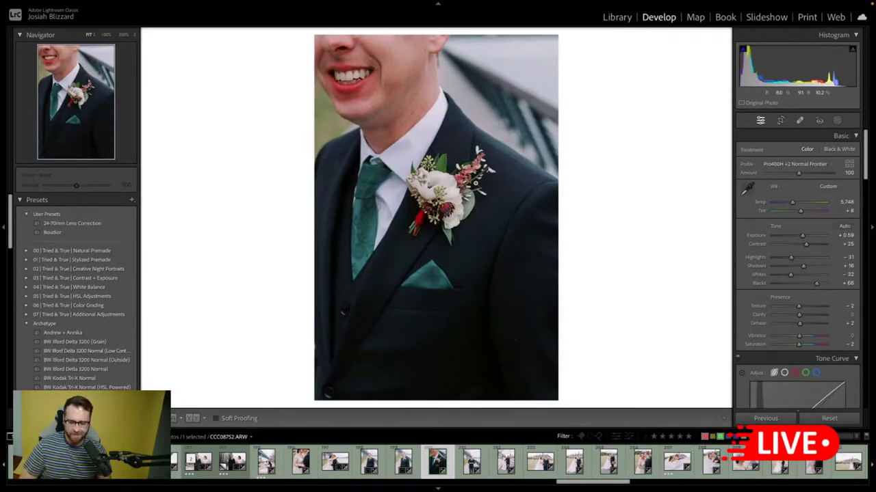
key(equal)
key(equal)
key(equal)
key(equal)
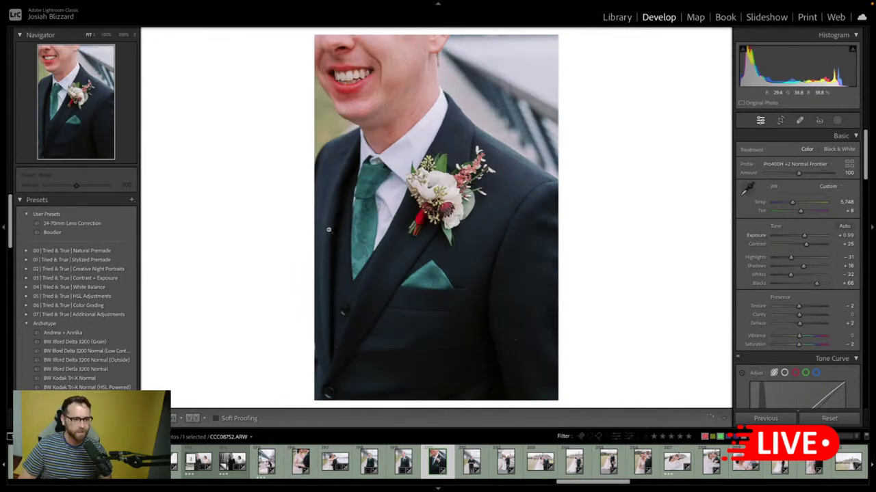
key(equal)
key(equal)
key(equal)
key(equal)
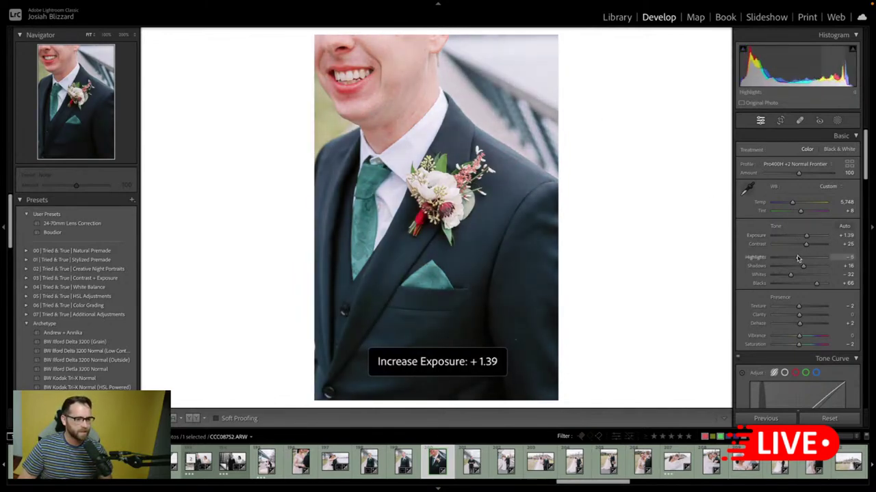
key(minus)
- Go to walking groom portrait CCC08768, straighten it to an angle of 0.45 and crop in closer around him
key(Right)
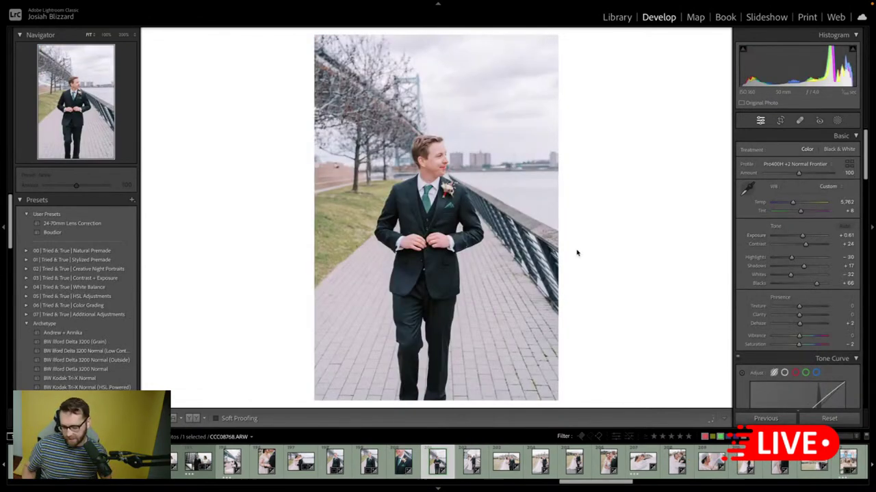
key(r)
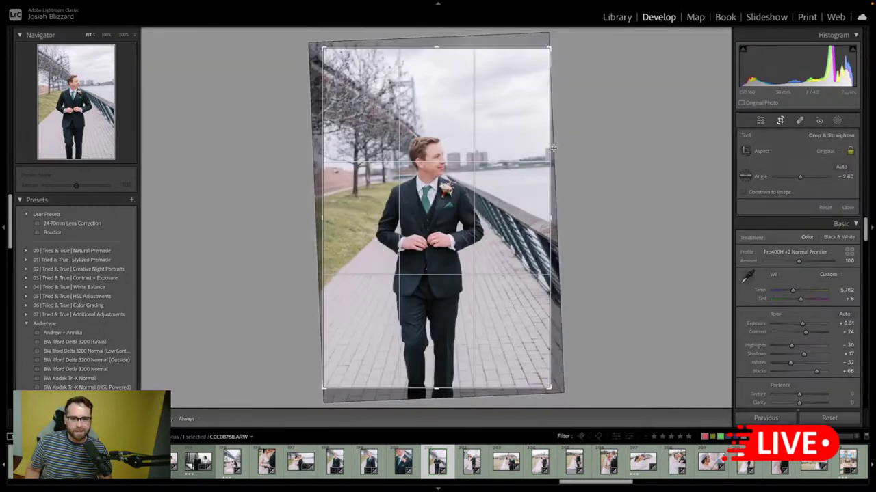
mouse_move(559, 147)
mouse_down()
mouse_move(539, 146)
mouse_move(560, 157)
mouse_up()
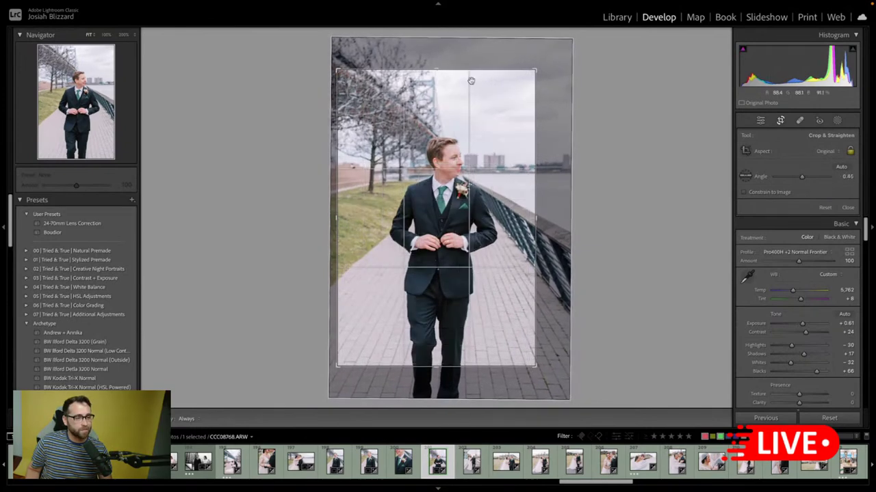
drag(471, 72, 471, 82)
drag(473, 138, 470, 137)
key(Return)
key(r)
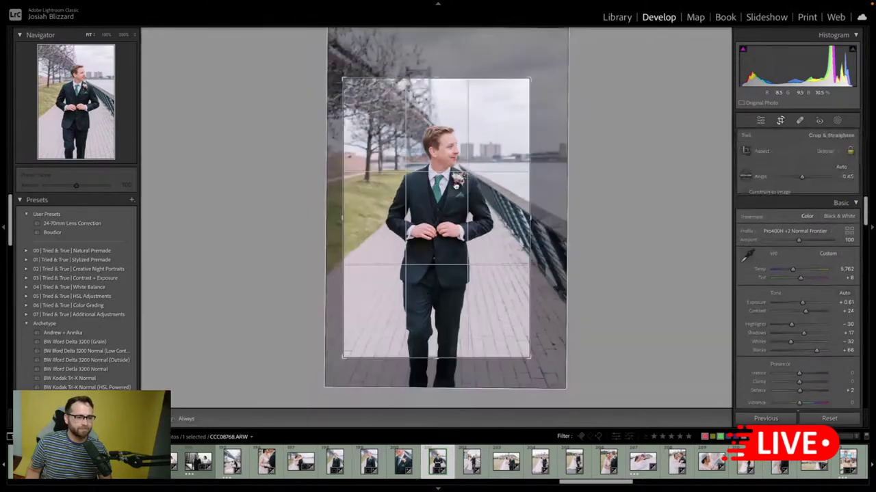
drag(457, 188, 459, 184)
key(Return)
- Go to BBB00701, the couple walking away down the street, and crop it tighter around them
key(Right)
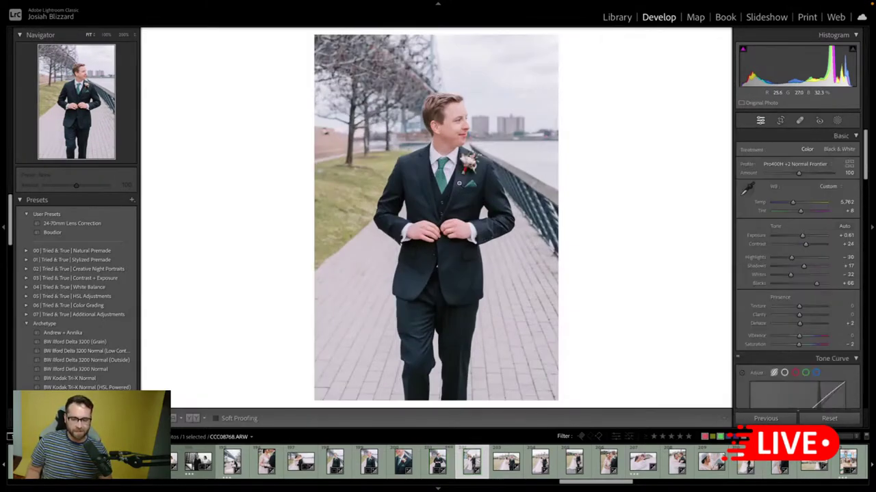
key(Right)
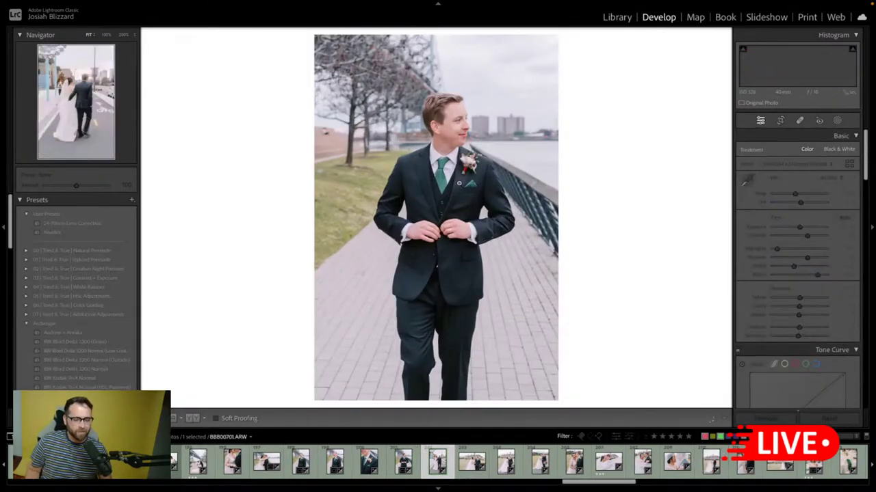
key(r)
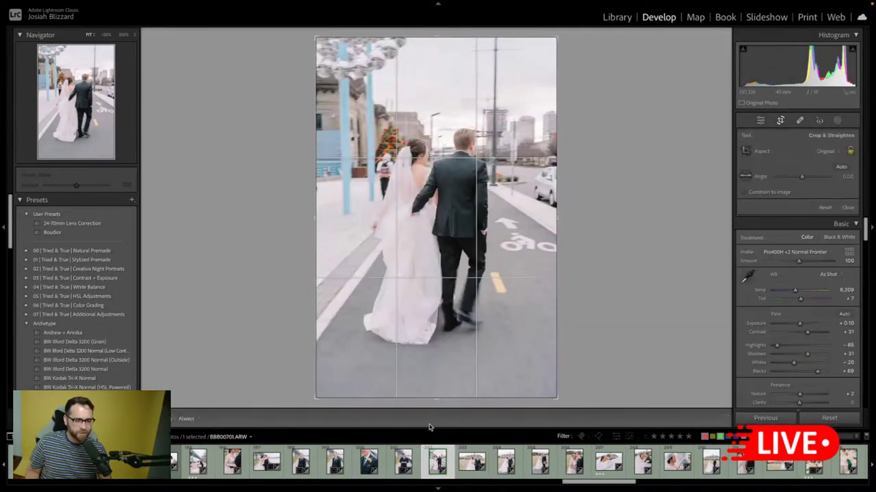
drag(437, 389, 433, 387)
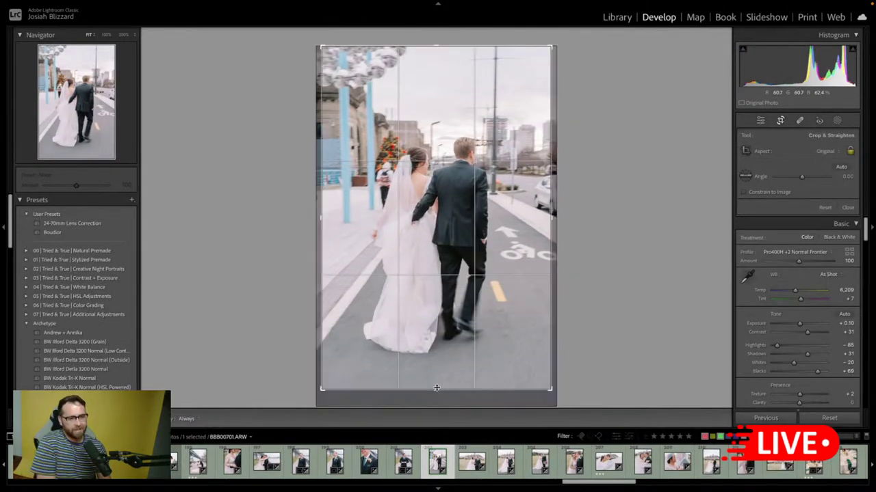
drag(447, 47, 448, 63)
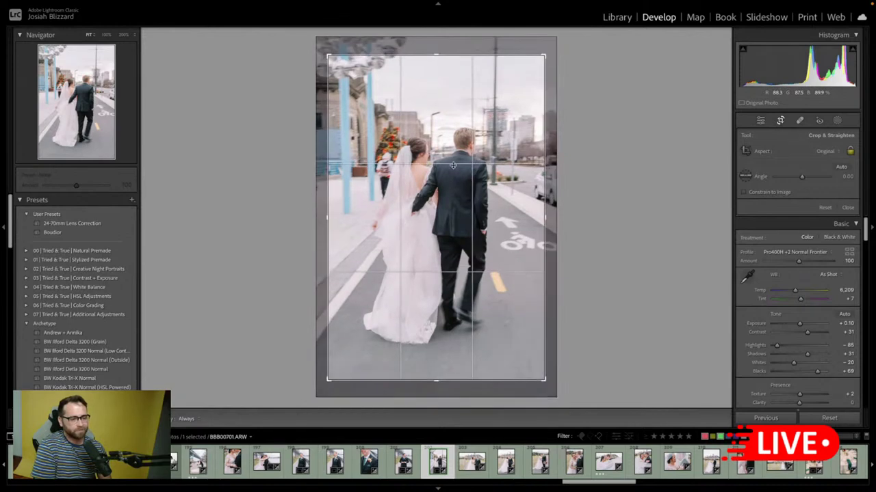
drag(458, 200, 458, 207)
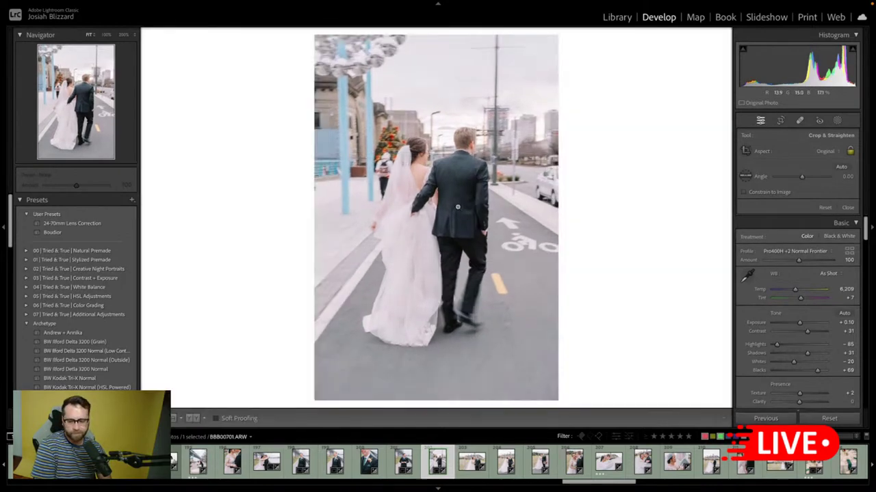
key(Return)
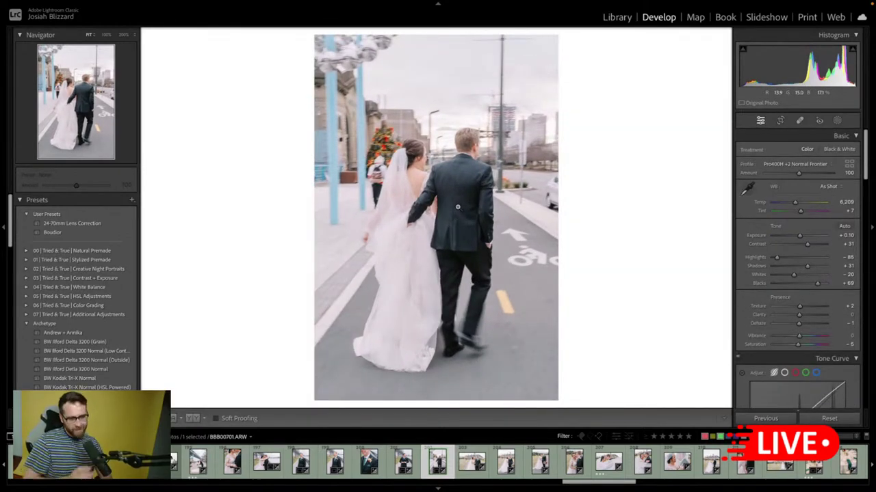
- Set the exposure of street walking photo BBB00701 to -0.20 and make a virtual copy of it
key(minus)
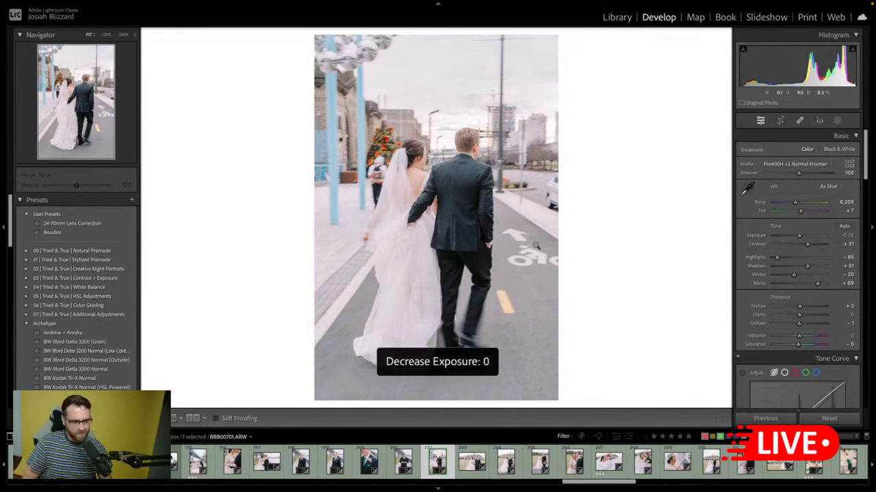
key(minus)
key(minus)
key(equal)
key(minus)
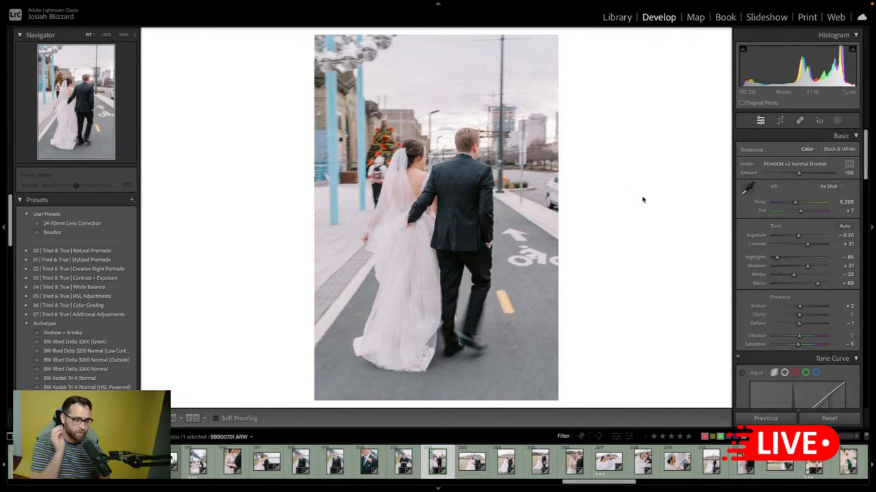
key(ctrl+apostrophe)
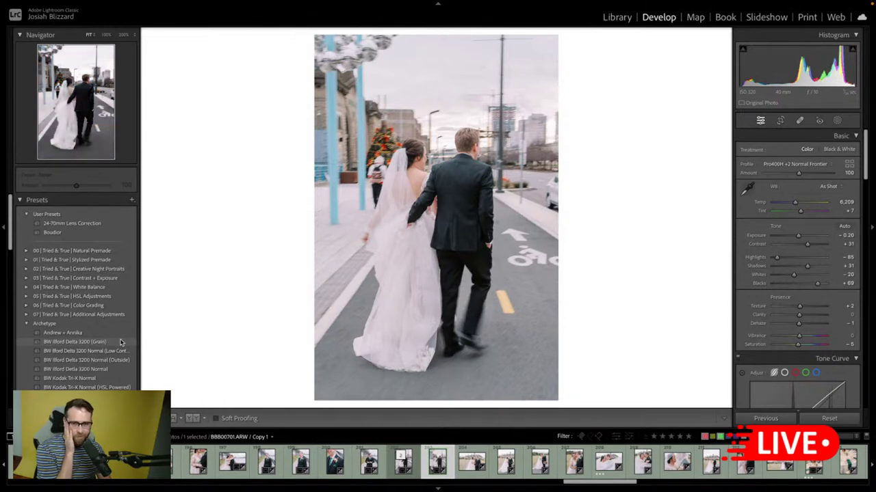
- Apply the BW Ilford Delta 3200 (Grain) preset to the virtual copy of street walking photo BBB00701
click(120, 342)
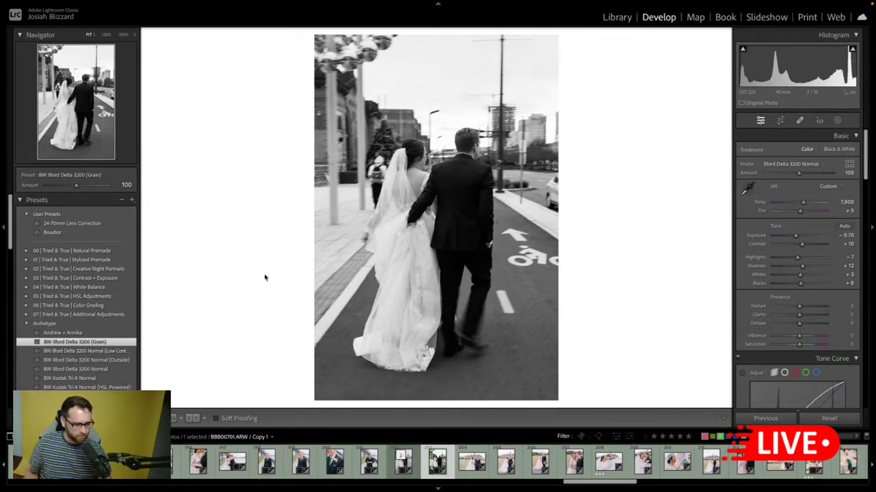
- Go to CCC08811, the couple gazing at each other before the large building, and crop in slightly tighter, trimming the sky
key(Right)
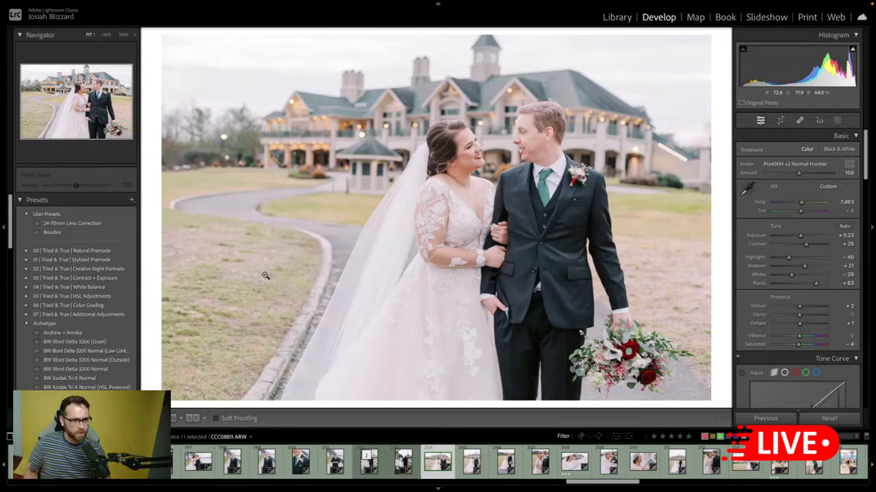
key(r)
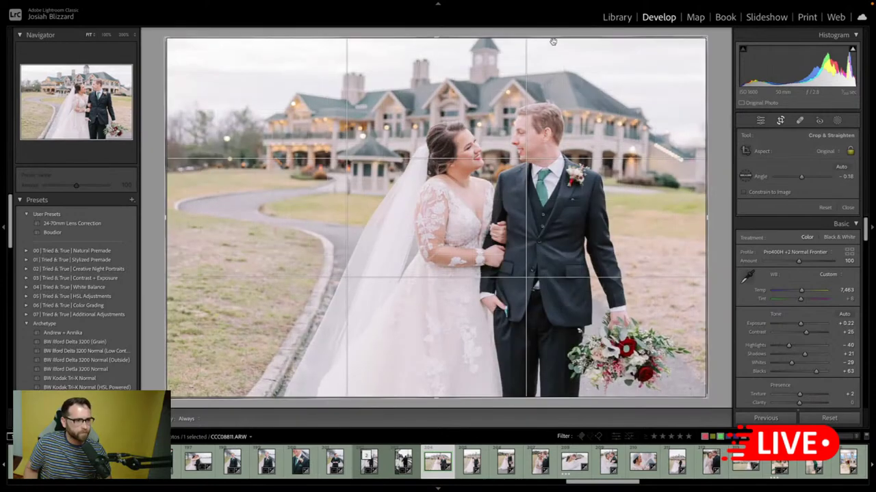
drag(552, 39, 553, 55)
key(Return)
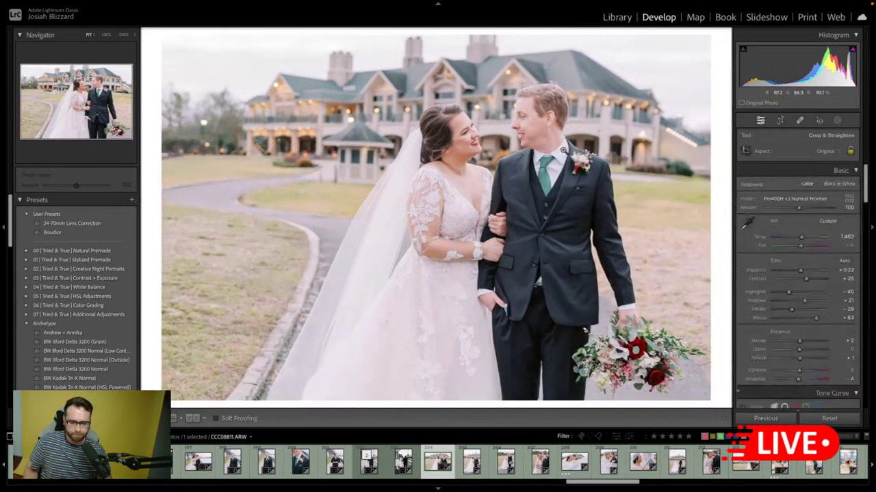
- Go to CCC08817, the couple kissing on the path, and straighten it to an angle of -1.41
key(Right)
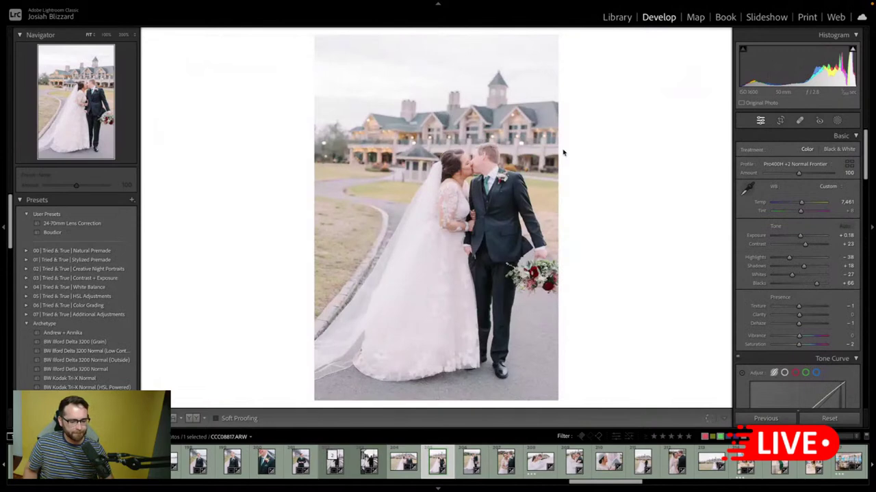
key(r)
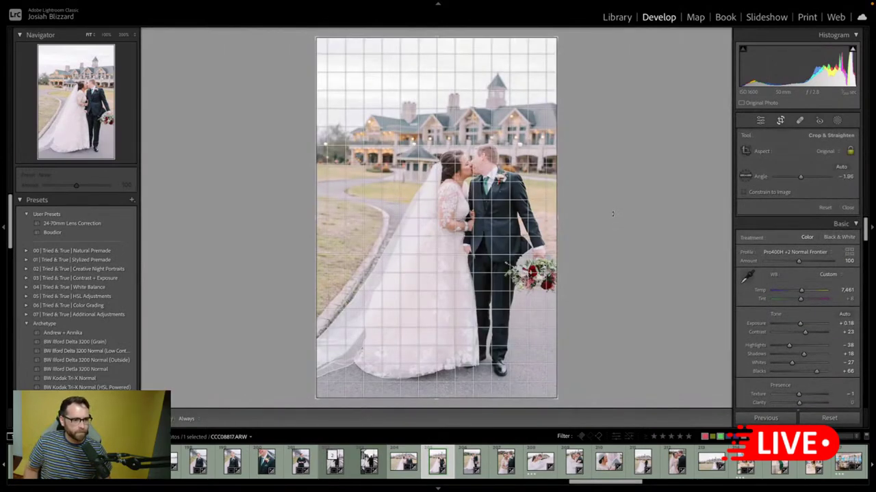
drag(613, 216, 601, 230)
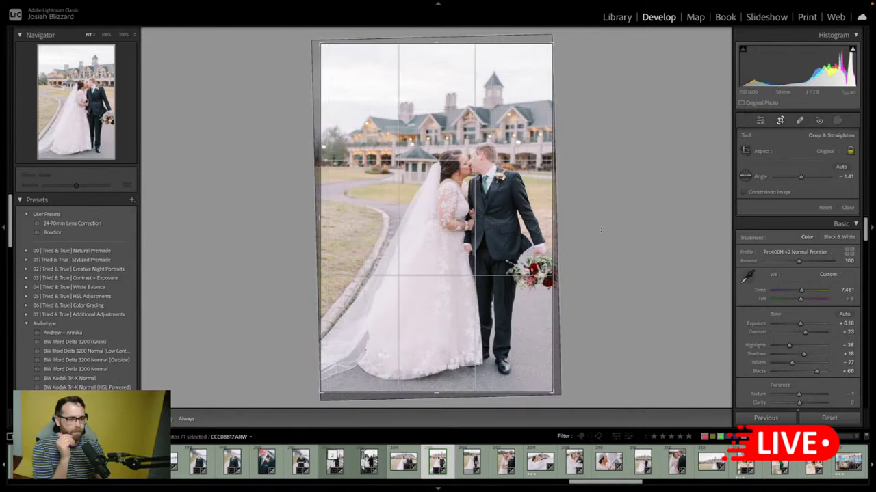
double_click(482, 246)
- Go to full-length laughing couple portrait CCC08828, straighten it to an angle of 1.06 and crop in closer around them
key(Right)
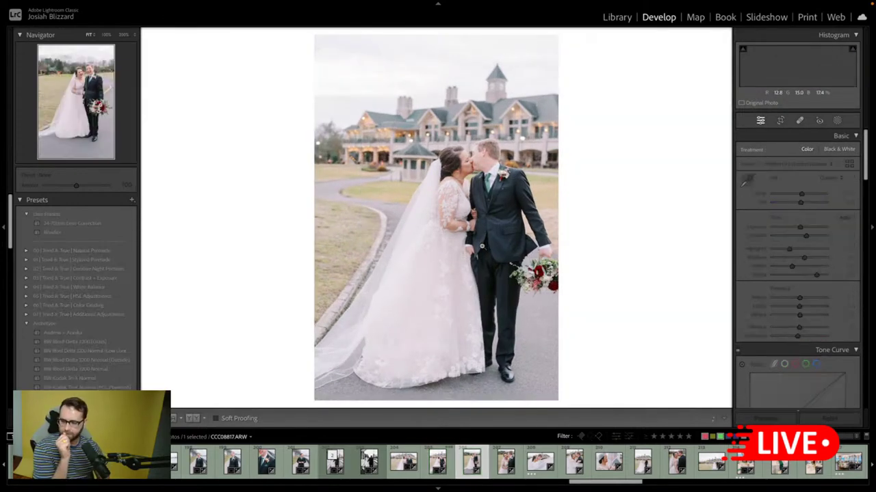
key(Right)
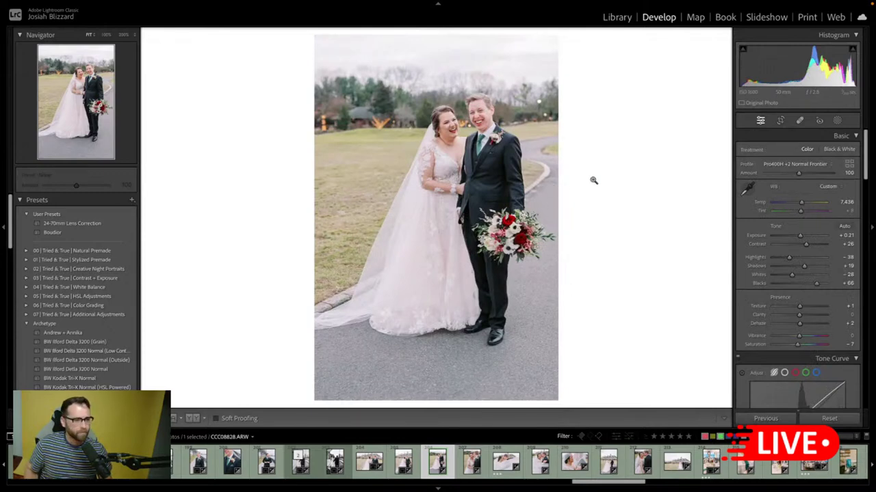
key(r)
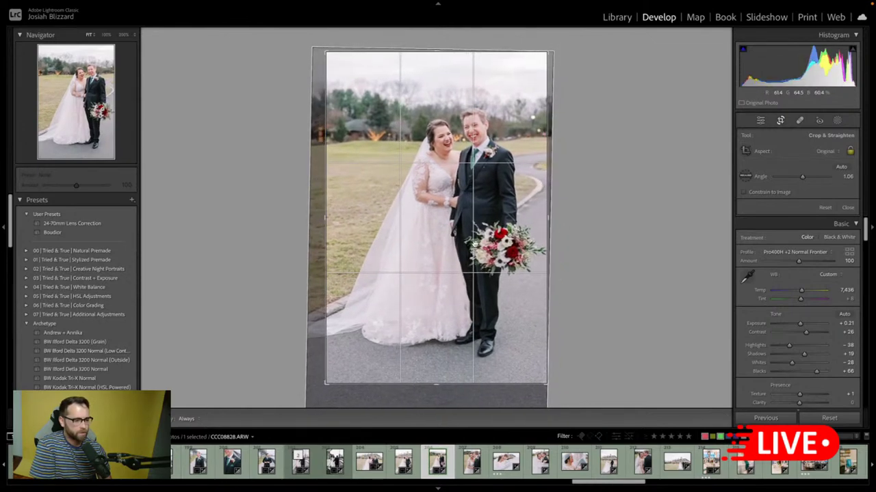
key(r)
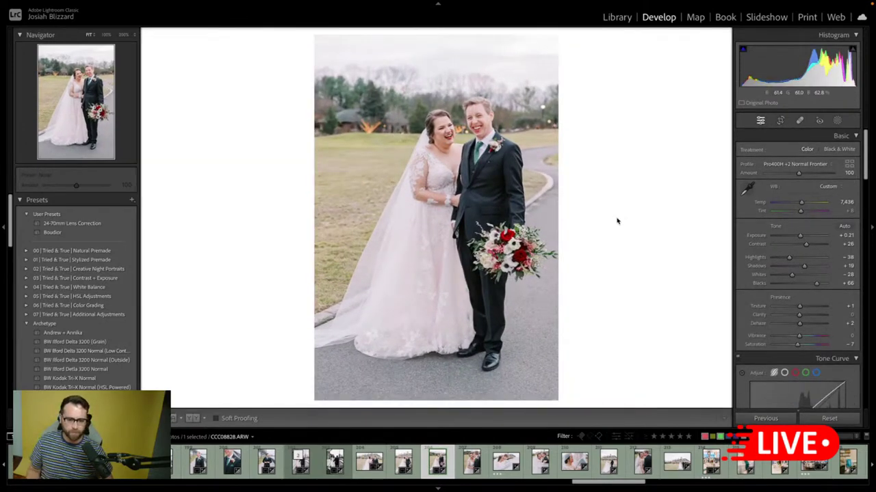
- Go to CCC08841, the groom kissing the bride's cheek, and start cropping it
key(Right)
key(r)
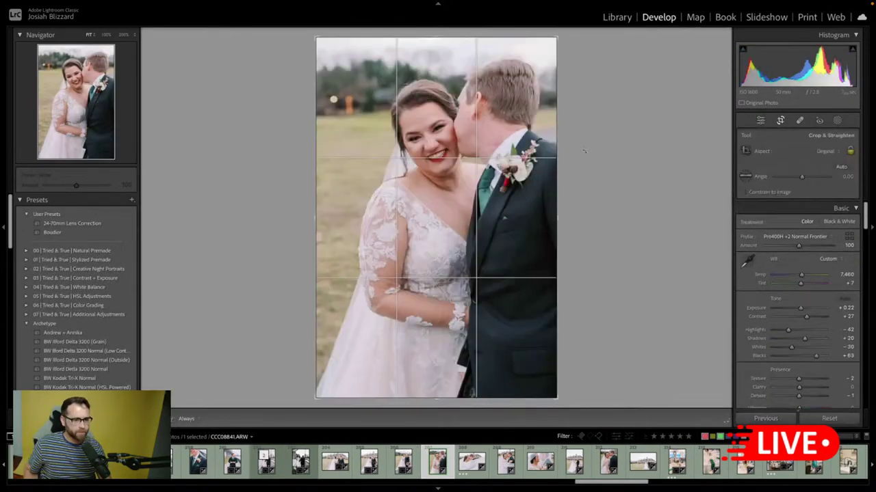
- Straighten the outdoor couple portrait to an angle of 0.77 and reposition the image slightly within the crop
drag(589, 161, 592, 166)
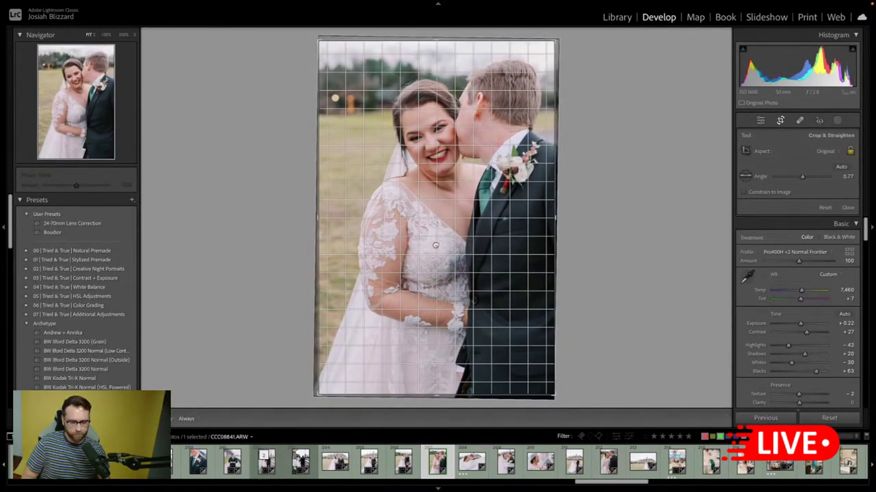
drag(481, 226, 481, 224)
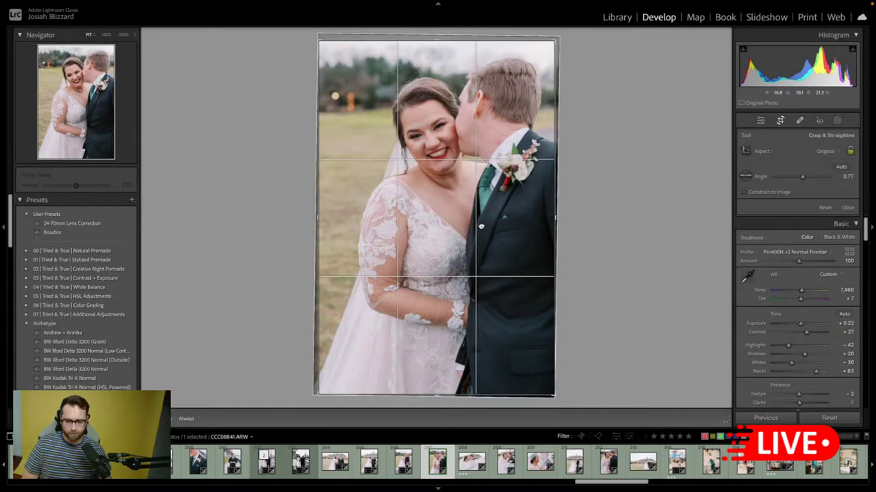
key(r)
- Raise the exposure of the straightened couple portrait to +0.62
key(equal)
key(equal)
key(equal)
key(equal)
key(equal)
key(minus)
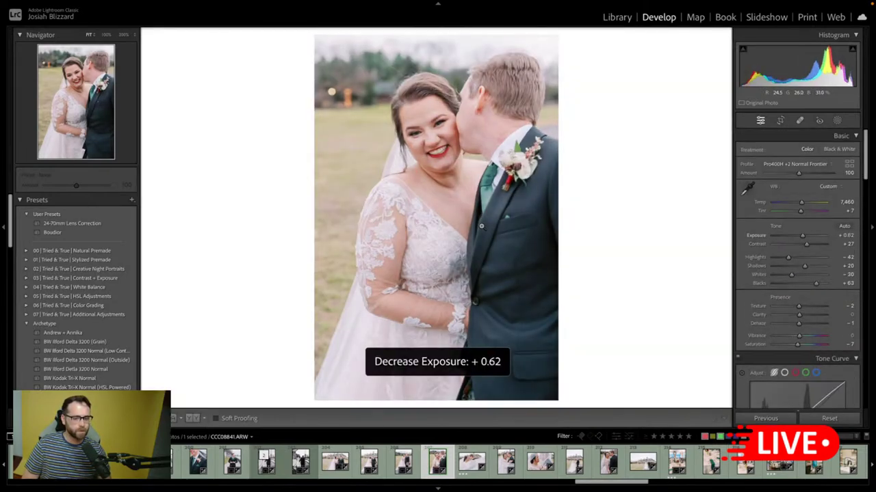
- On the next photo, CCC08868, set the exposure to +0.10 and preview the BW Ilford Delta 3200 presets
key(Right)
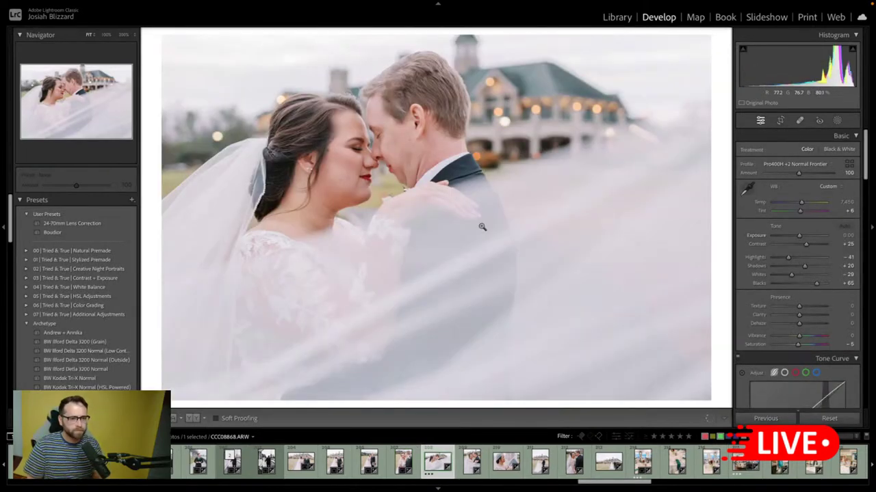
key(equal)
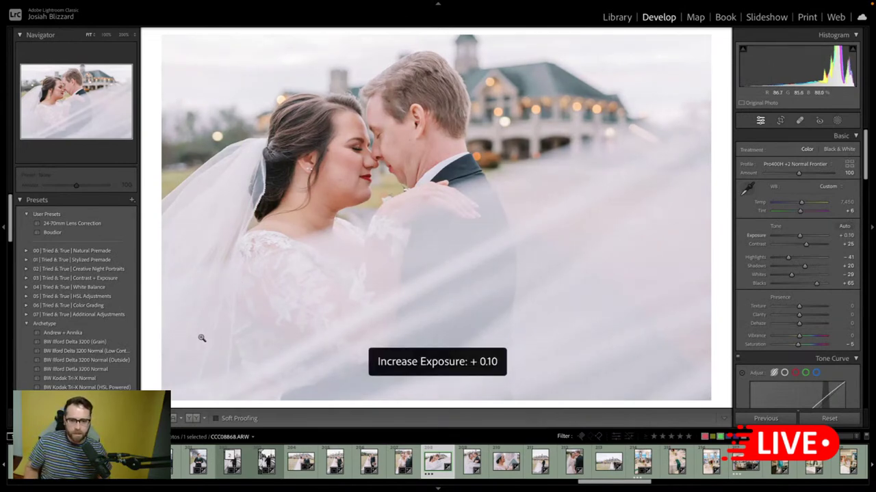
click(122, 342)
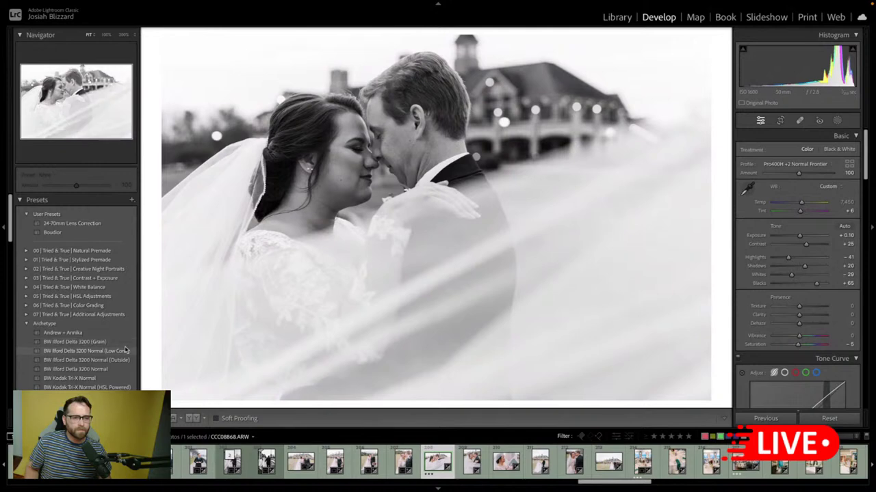
- On the flowing-veil portrait CCC08892, set the temperature to 7,697 and the exposure to +0.31
key(Right)
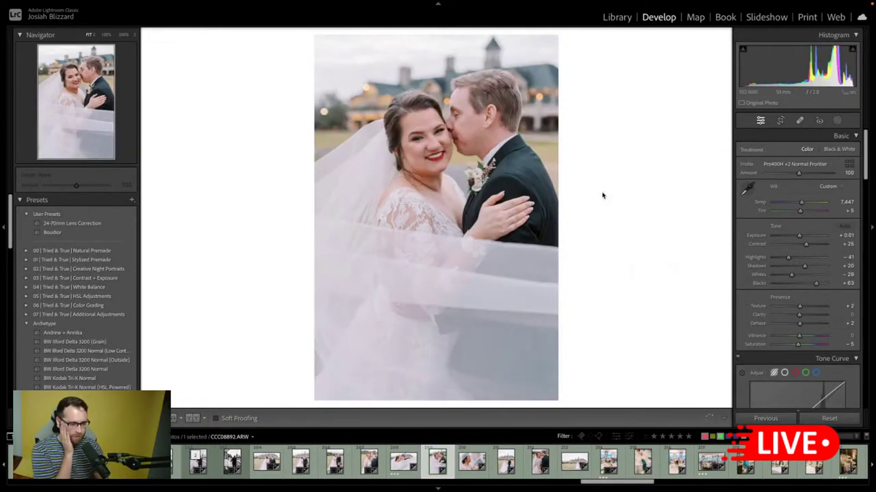
key(equal)
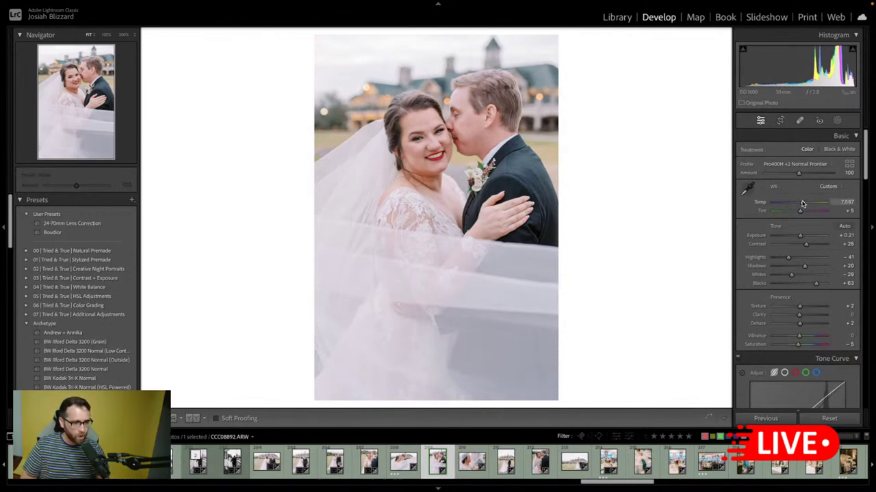
key(minus)
key(equal)
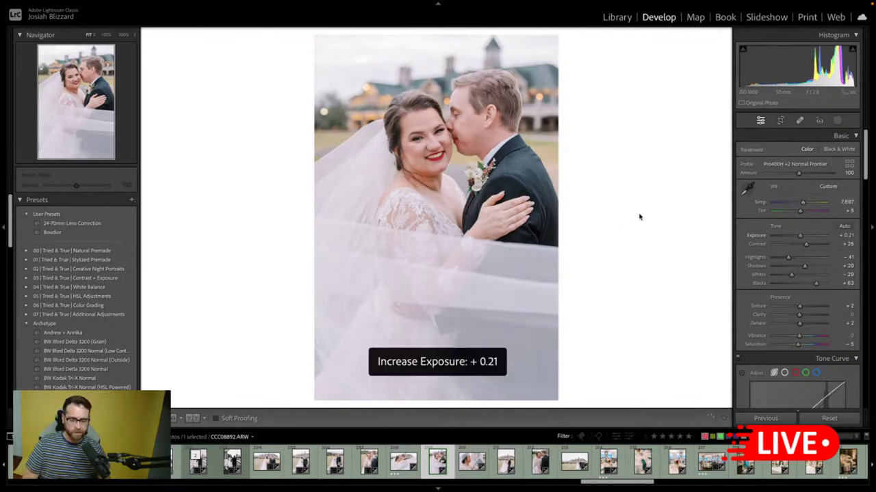
key(equal)
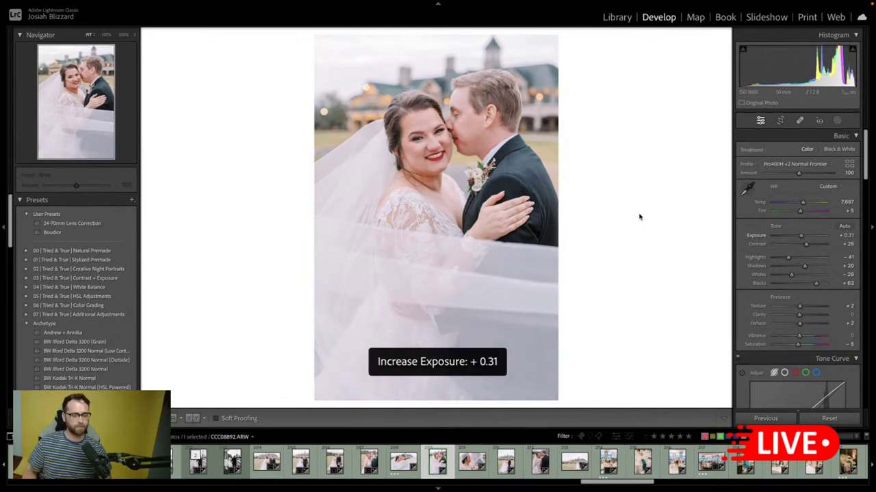
- Advance to the close-up under the veil, CCC08902, and raise its exposure to +0.40
key(Right)
key(Right)
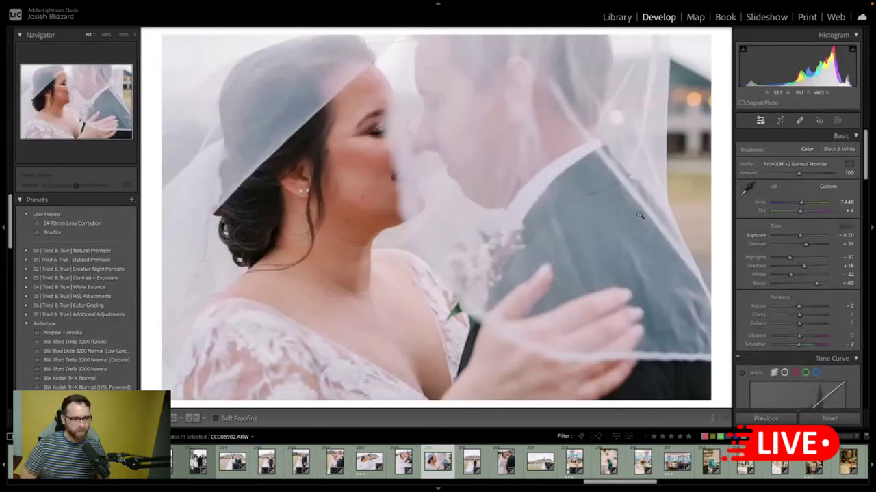
key(equal)
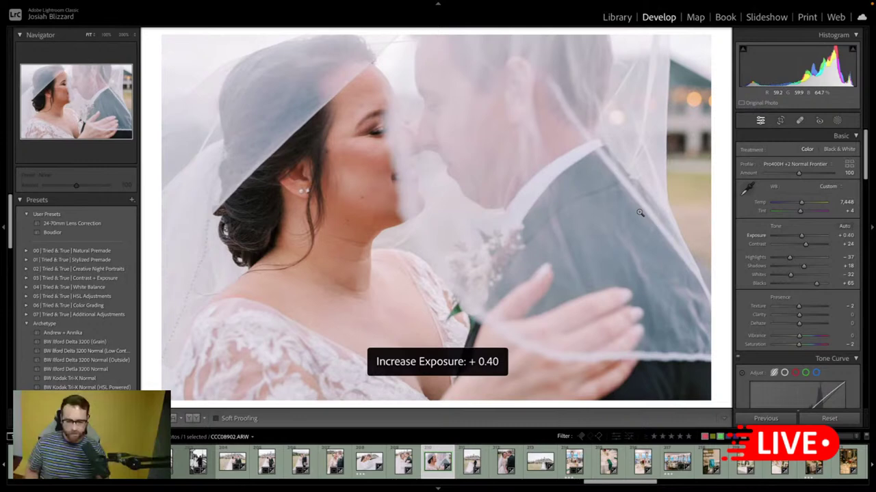
- Create a virtual copy of CCC08902, apply the BW Ilford Delta 3200 (Grain) preset, and set its exposure to -0.60
key(Right)
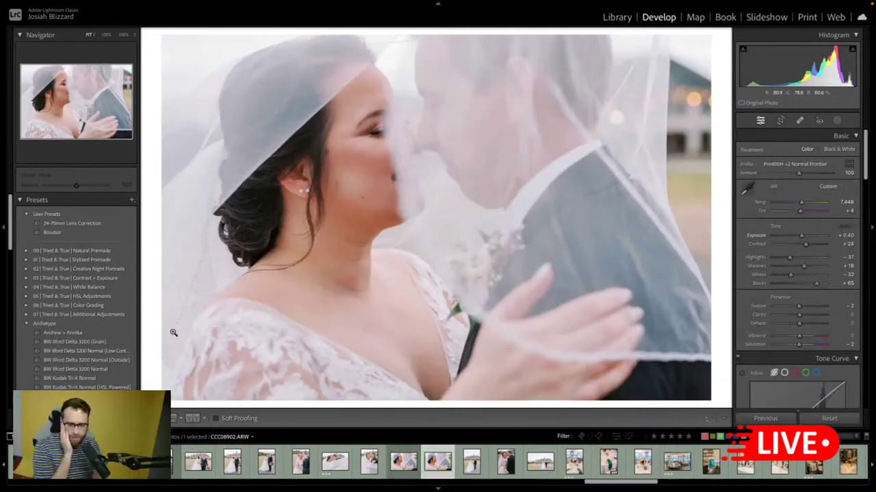
key(ctrl+apostrophe)
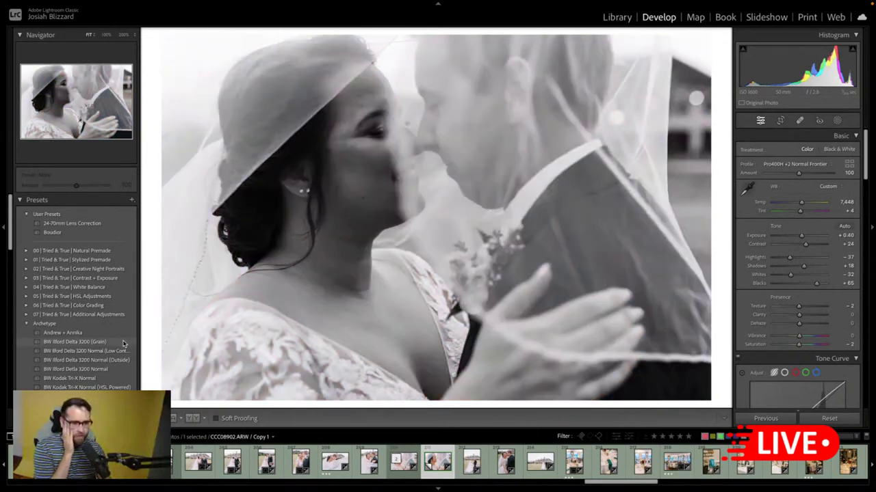
click(124, 343)
key(equal)
key(minus)
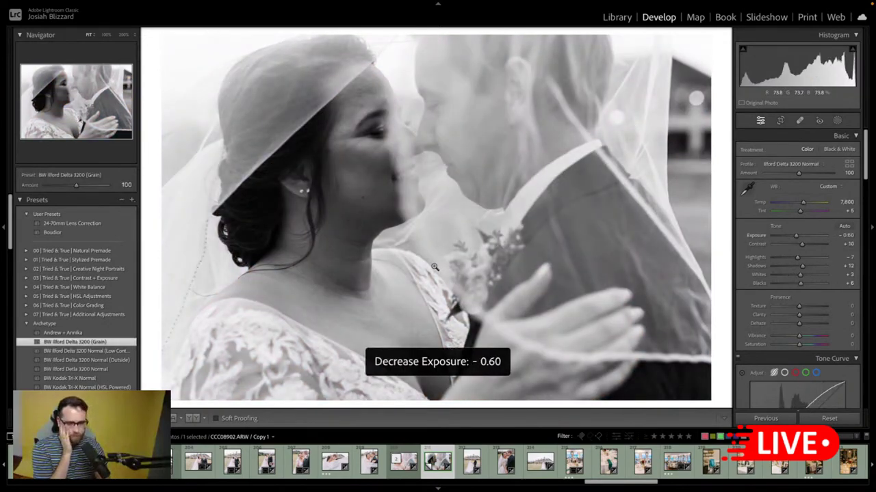
- On the pathway photo CCC08945, tighten the crop from the right edge around the couple and the clubhouse
key(Right)
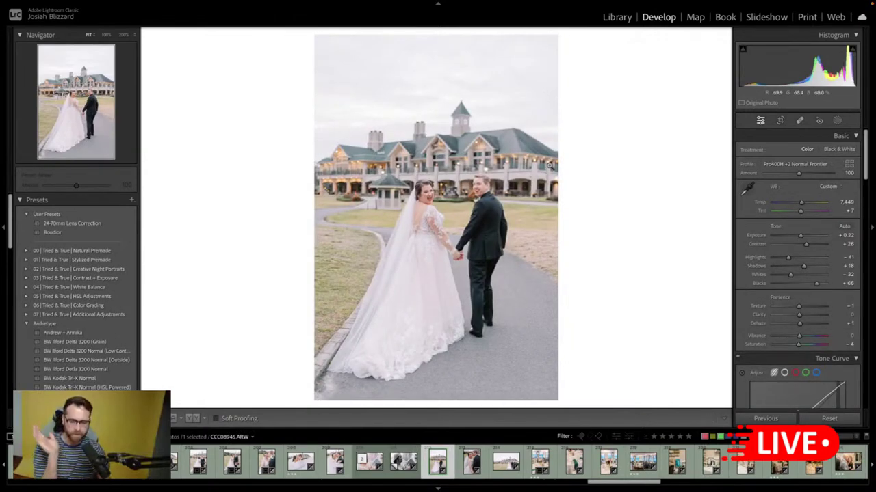
key(r)
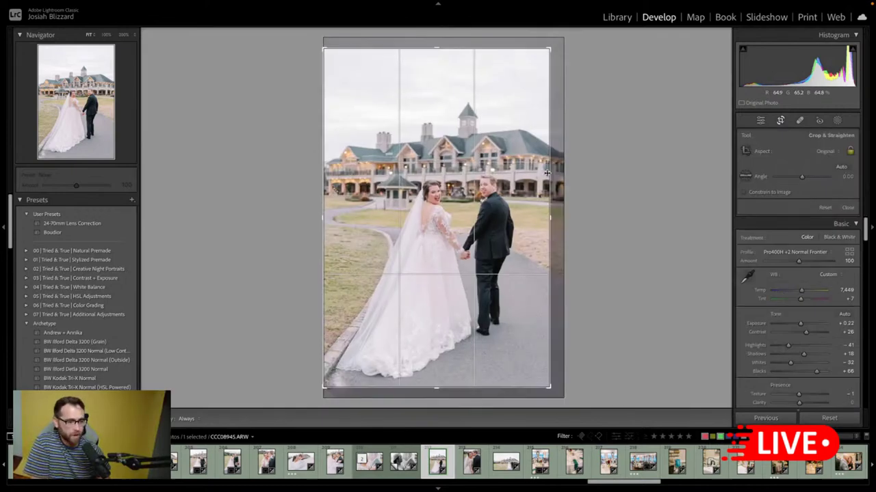
drag(547, 172, 590, 182)
key(r)
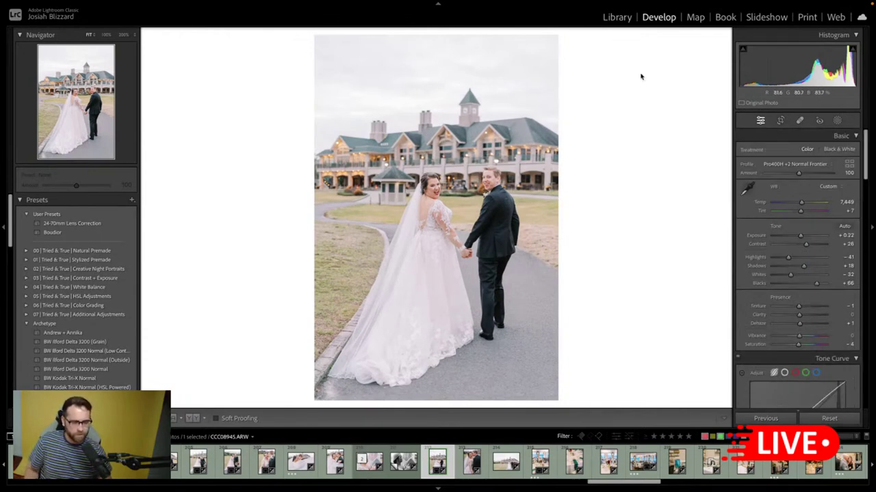
- Advance to the kiss-on-the-cheek portrait CCC08964 and raise its exposure to +0.68
key(Right)
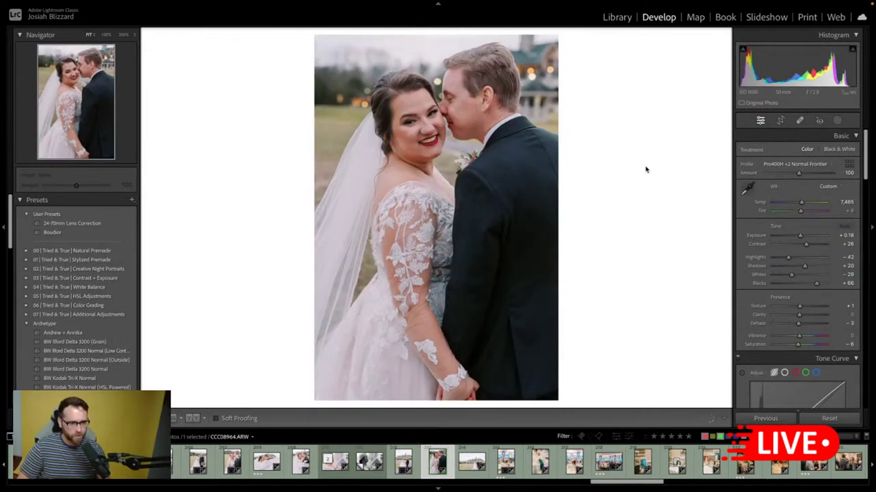
key(equal)
key(equal)
key(equal)
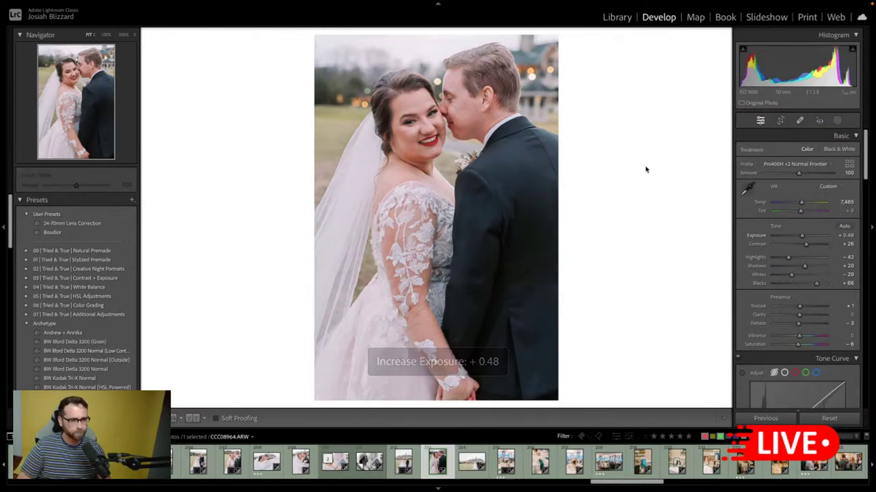
key(equal)
key(equal)
key(equal)
key(minus)
- Straighten CCC08964 slightly and tighten its crop from the bottom edge to just above the clasped hands
key(r)
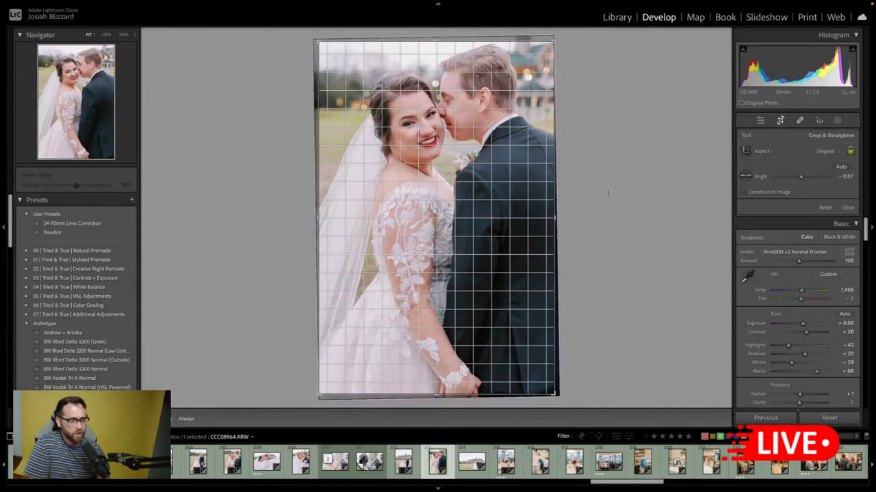
drag(607, 192, 608, 195)
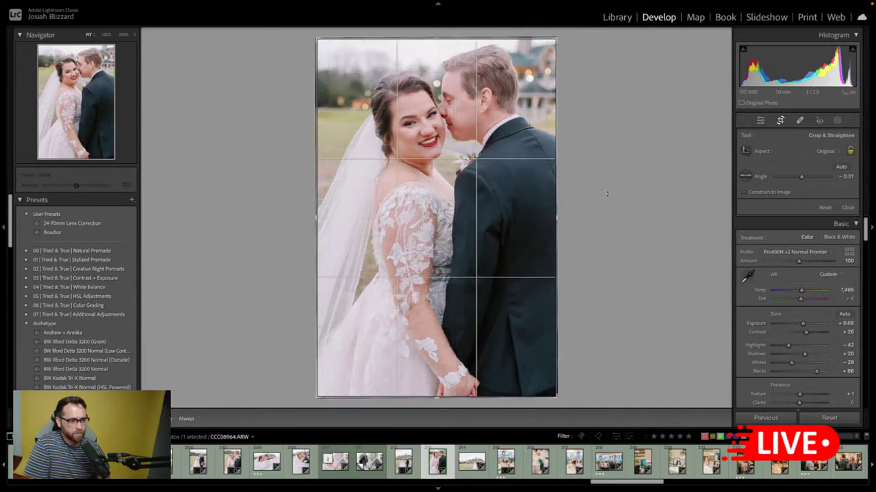
drag(446, 396, 446, 381)
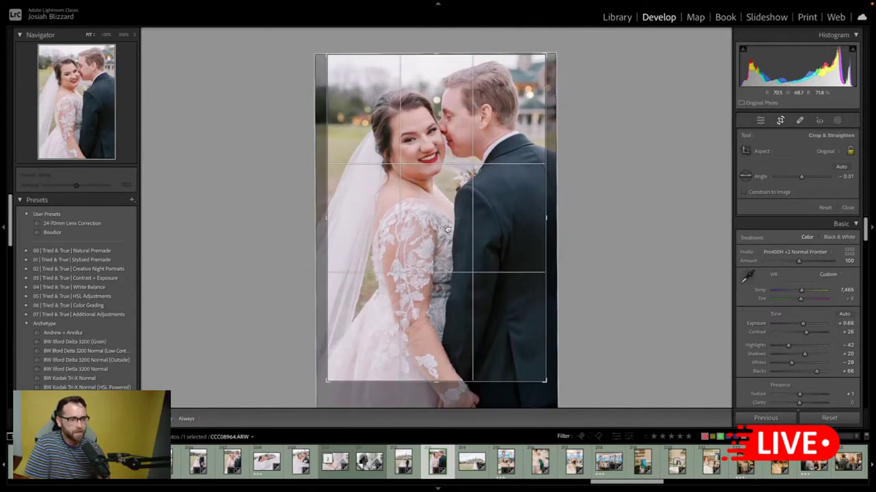
key(Return)
- On the clubhouse photo CCC09020, remove the red stake in the grass beside the bride using a size 36 removal brush
key(Right)
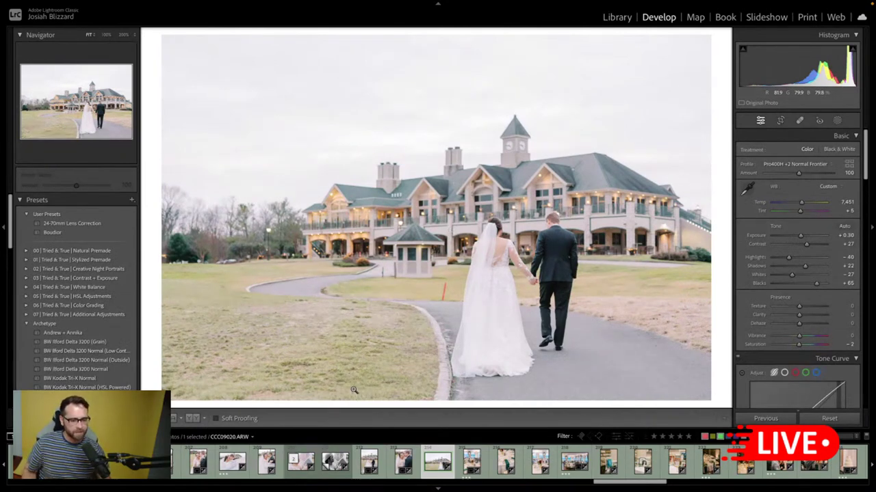
click(439, 301)
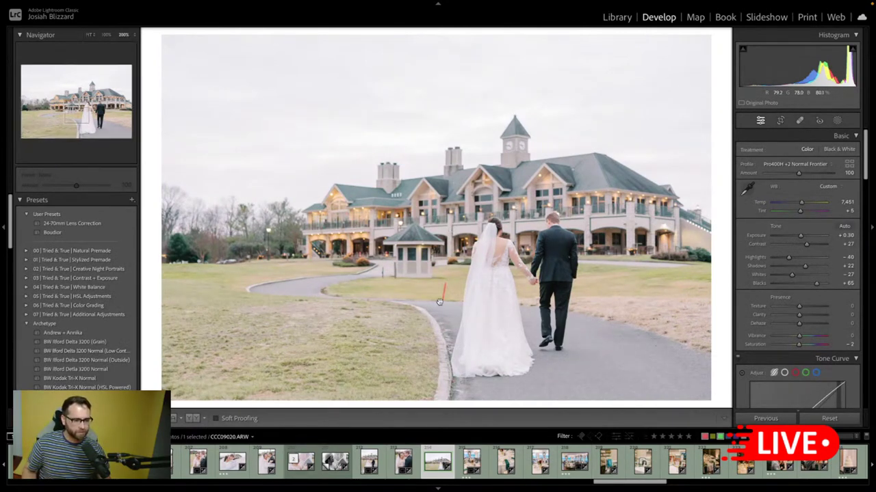
key(q)
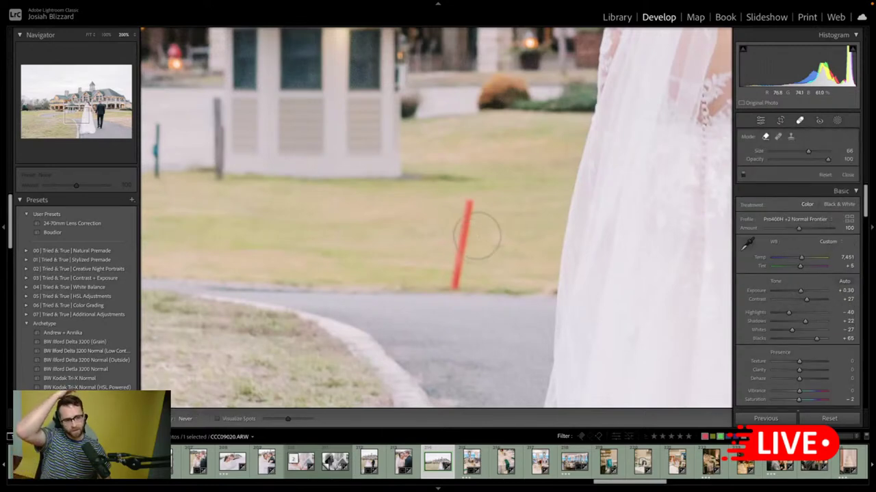
scroll(467, 214, down, 5)
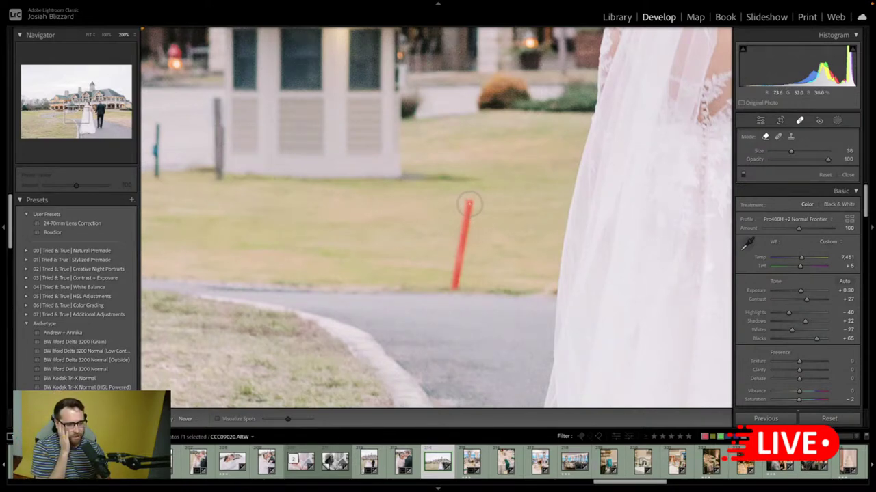
click(469, 206)
drag(463, 232, 454, 277)
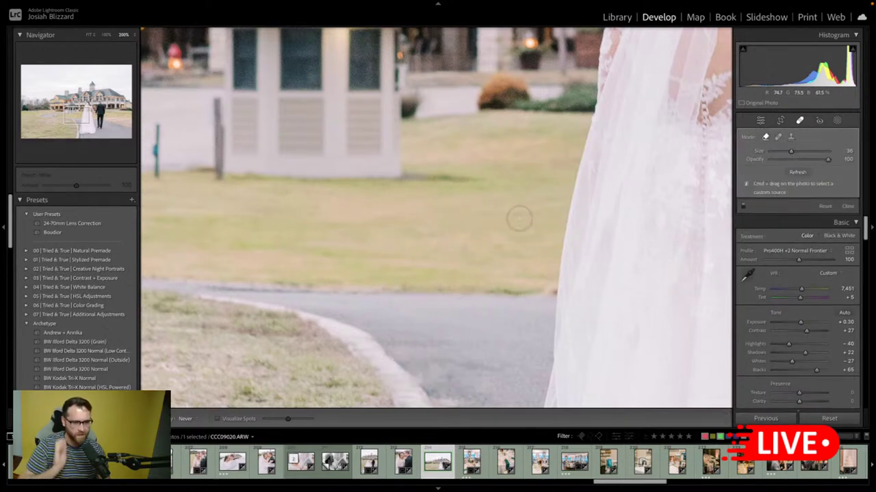
key(q)
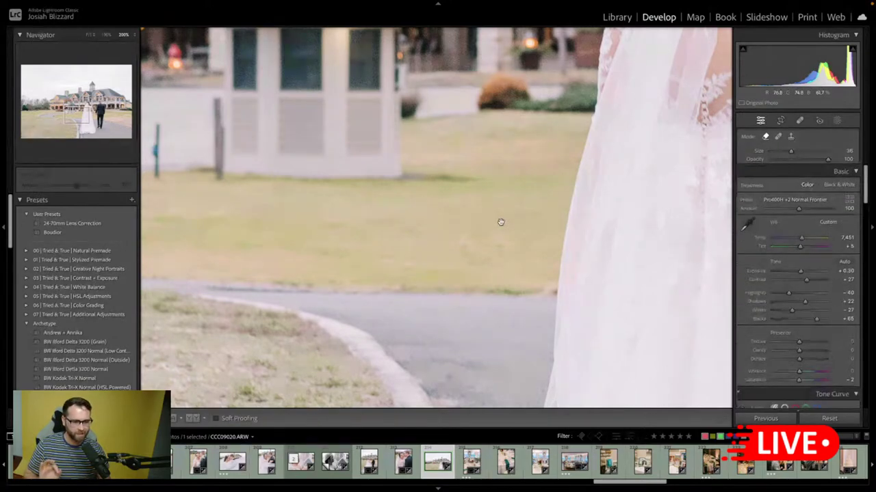
click(500, 222)
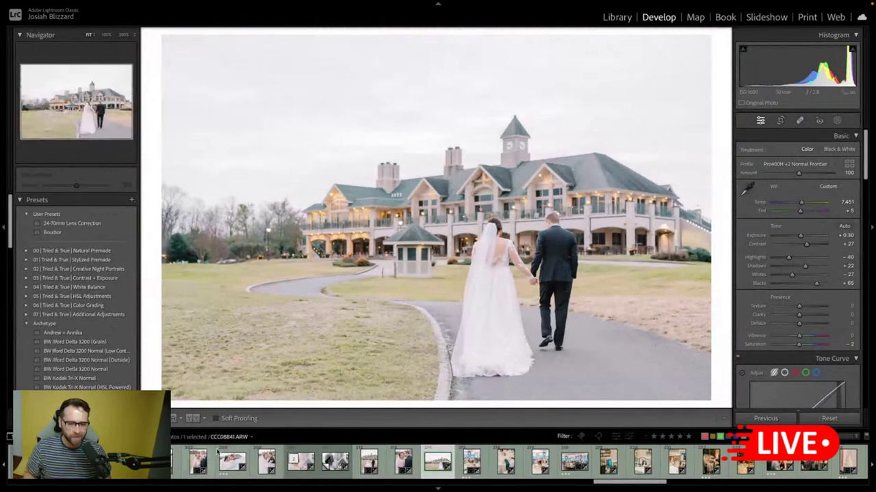
- Advance through the table-setting photos to the Table 9 centerpiece photo CCC09046 and tighten its crop from the upper edge
click(470, 464)
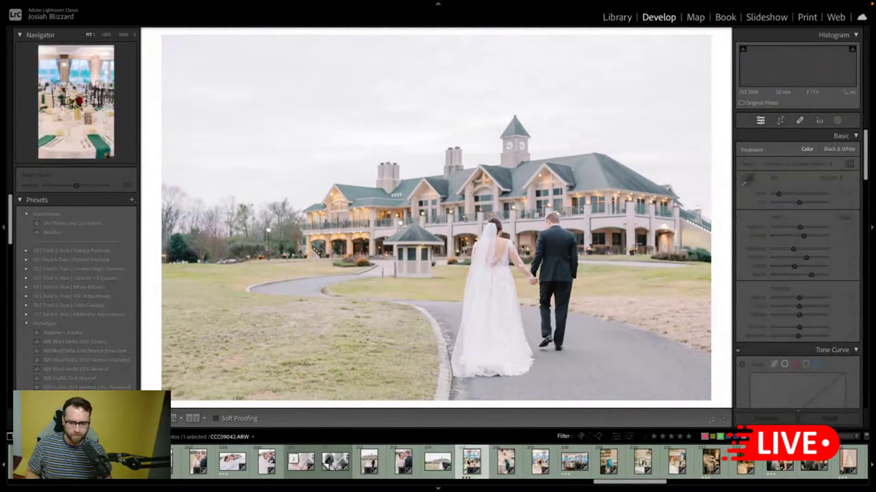
key(Right)
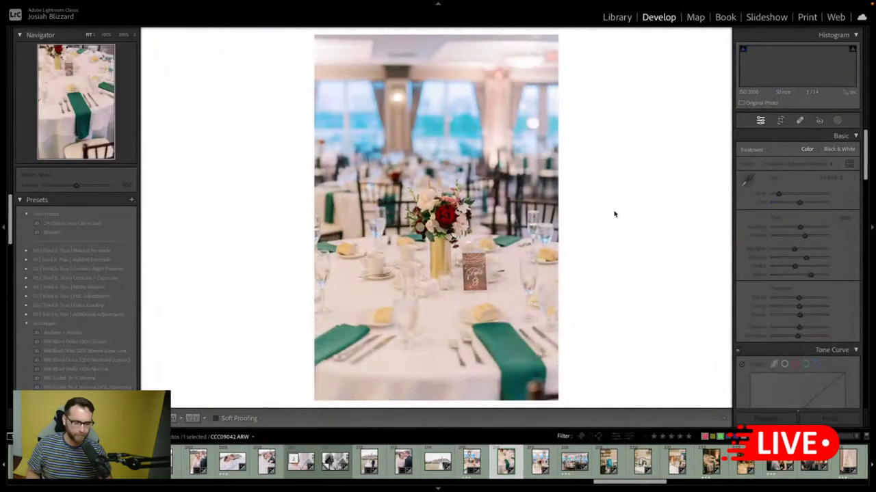
key(Right)
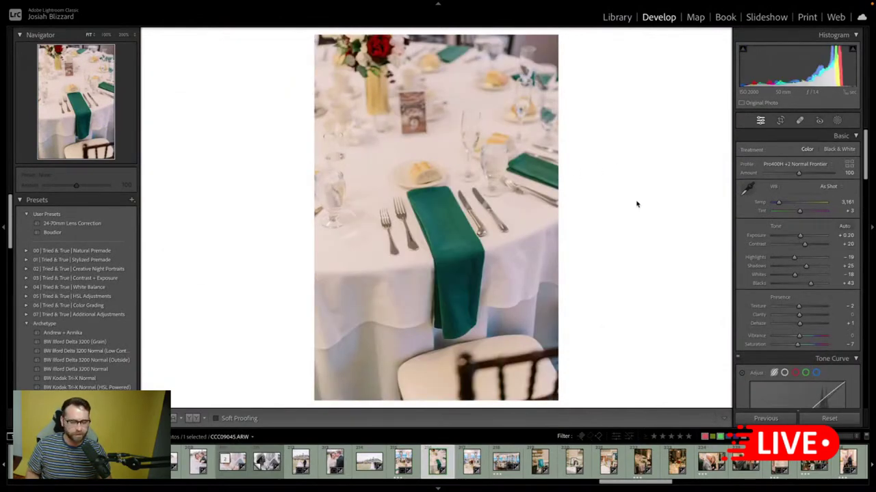
key(Right)
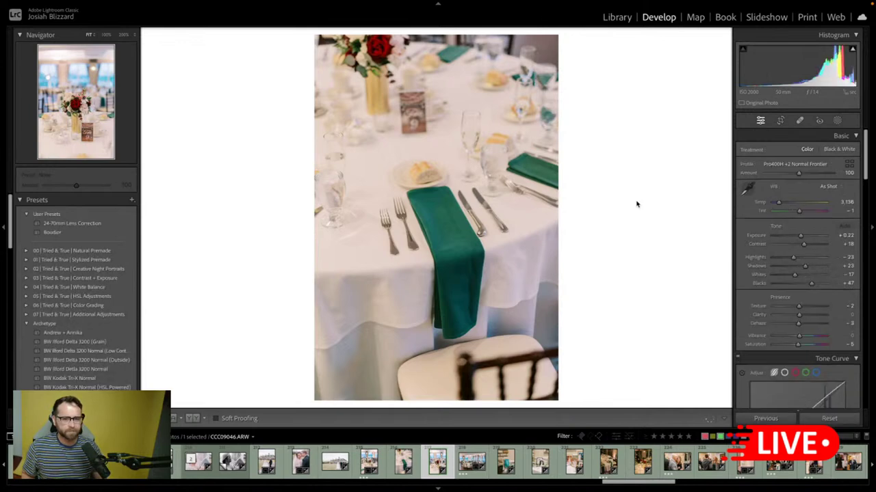
key(r)
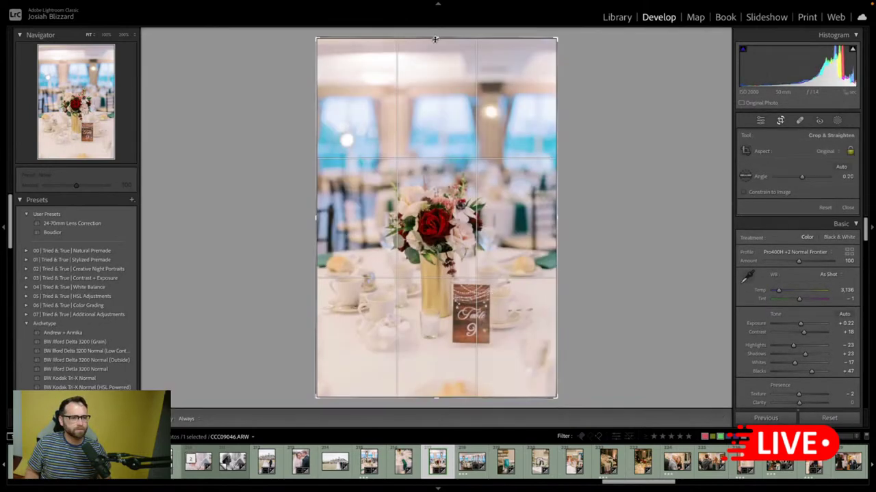
drag(437, 31, 464, 43)
key(Return)
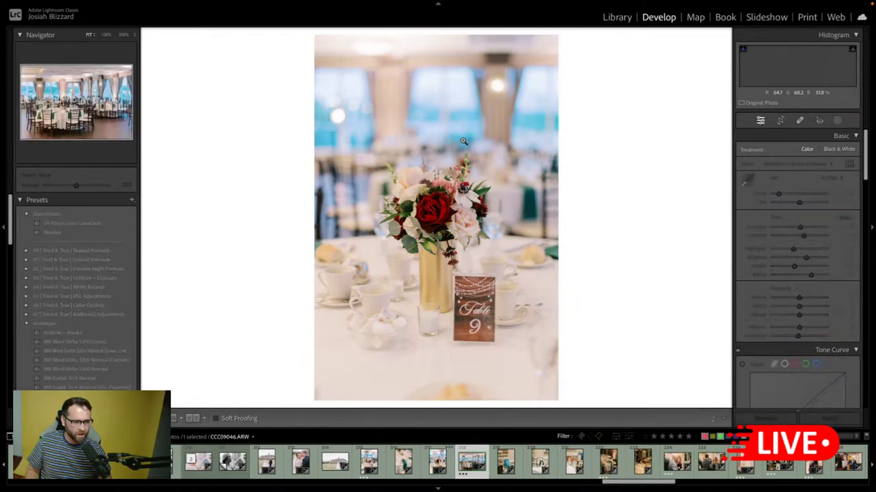
- On the reception room photo CCC09053, tighten the crop from the upper edge and shift the framing slightly to the left
key(Right)
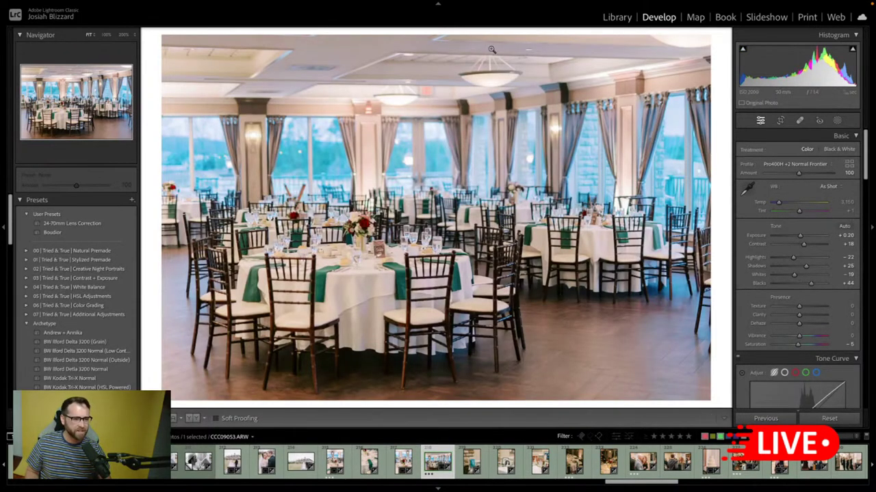
key(r)
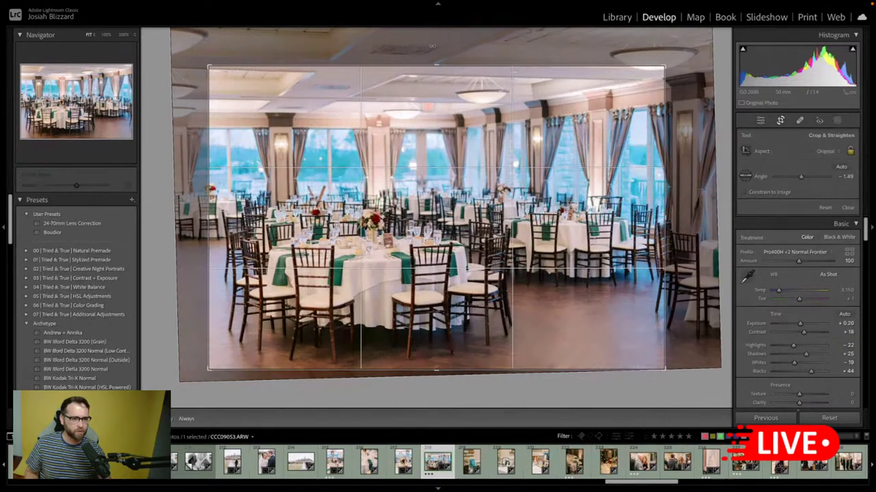
drag(406, 253, 410, 254)
key(Return)
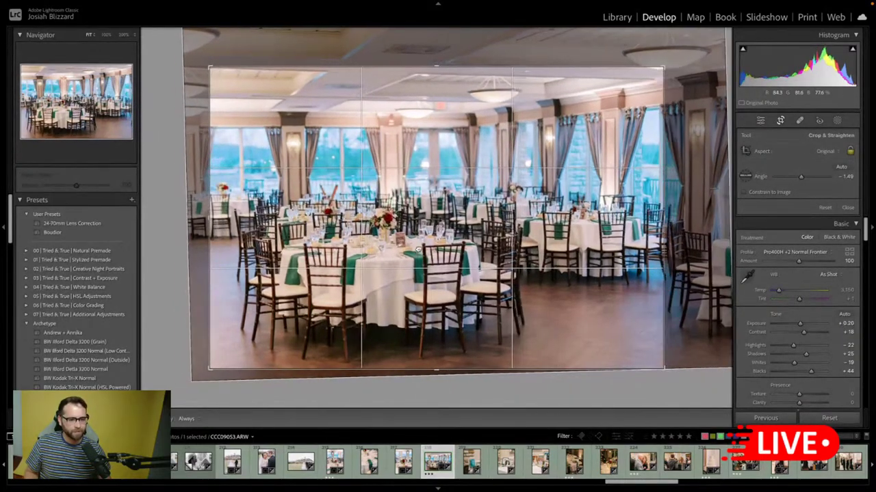
- Advance to the framed painting photo CCC09067 and raise its exposure to +0.40, leaving the crop as it is
key(Right)
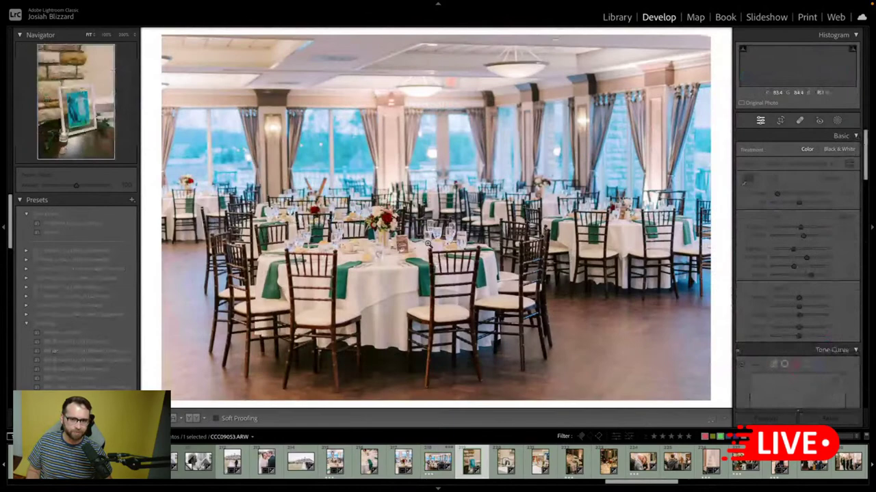
key(equal)
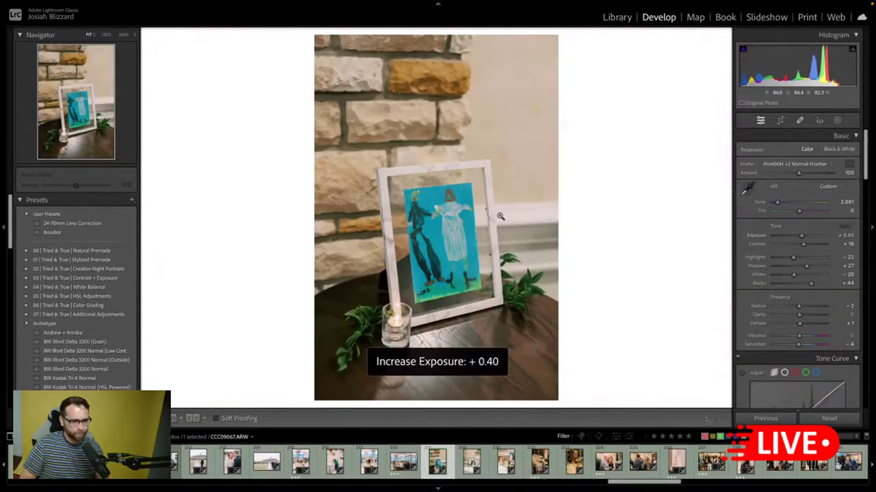
key(equal)
key(minus)
key(r)
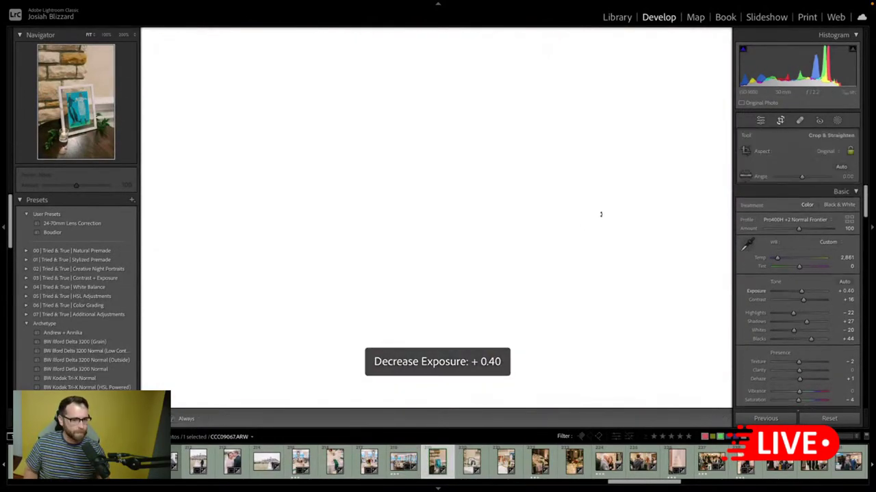
key(r)
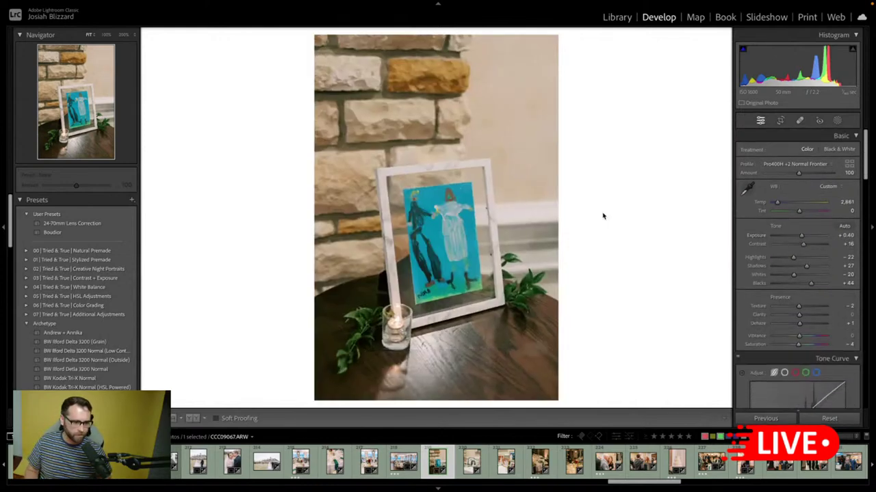
- Advance to the framed family pictures photo CCC09070 and tighten its crop from the upper edge
key(Right)
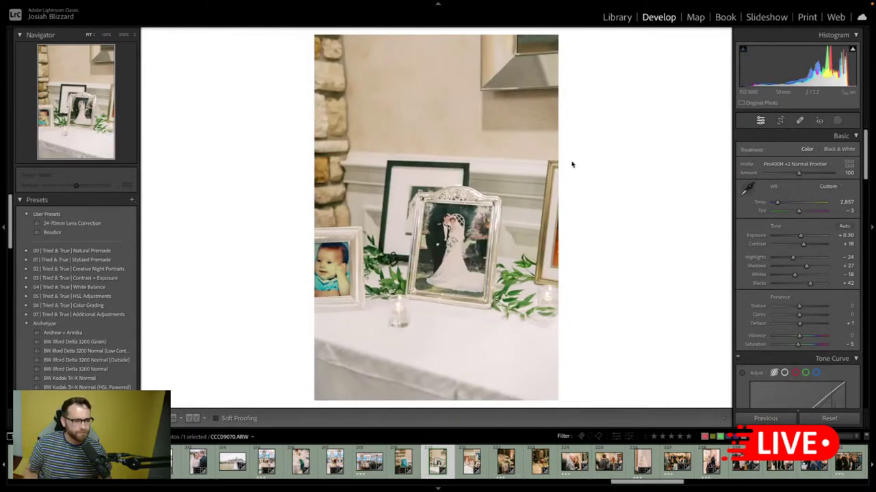
key(r)
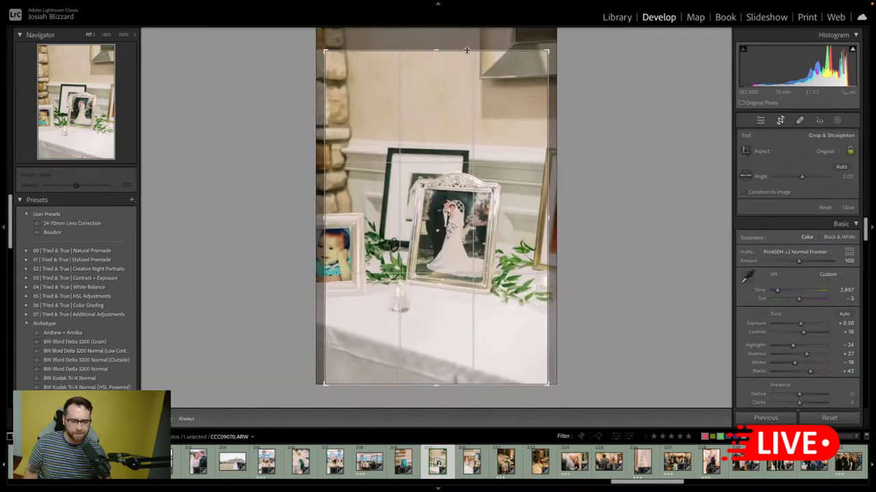
drag(470, 162, 470, 179)
key(r)
- Advance to the candlelit centerpiece photo CCC09092, straighten it to -0.41, tighten its crop from the upper edge and reposition the framing
key(Right)
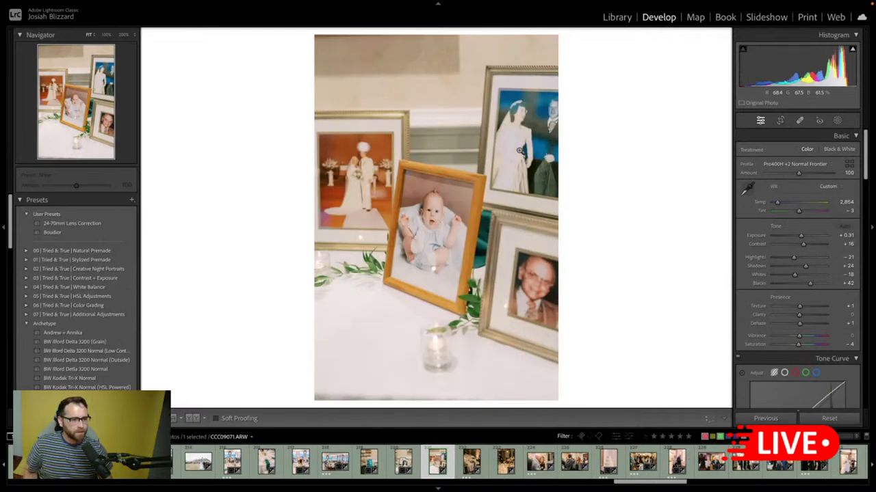
key(Right)
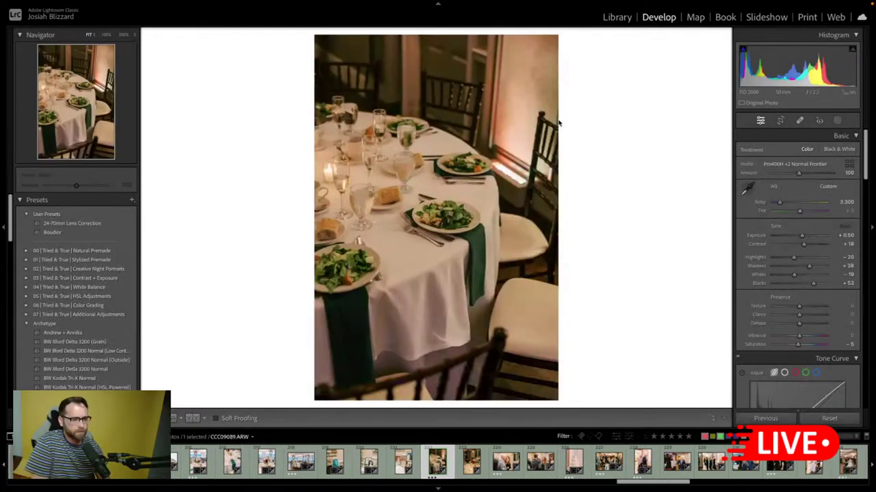
key(Right)
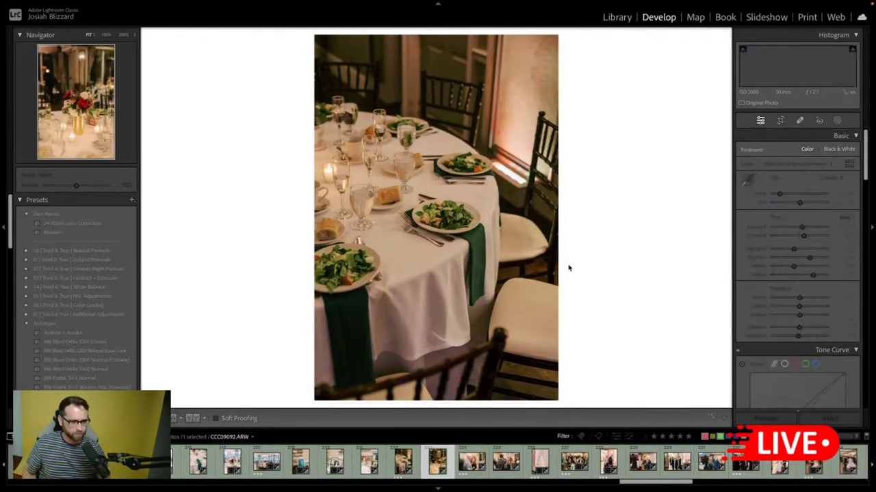
key(r)
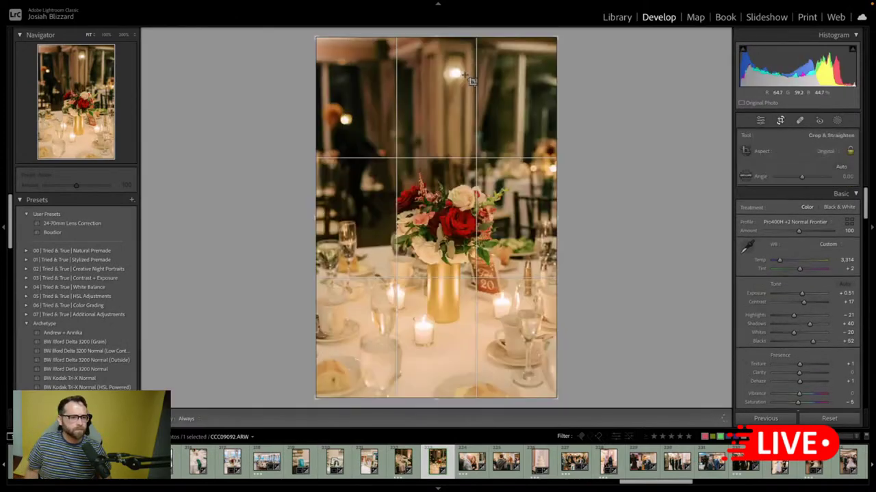
drag(660, 142, 655, 146)
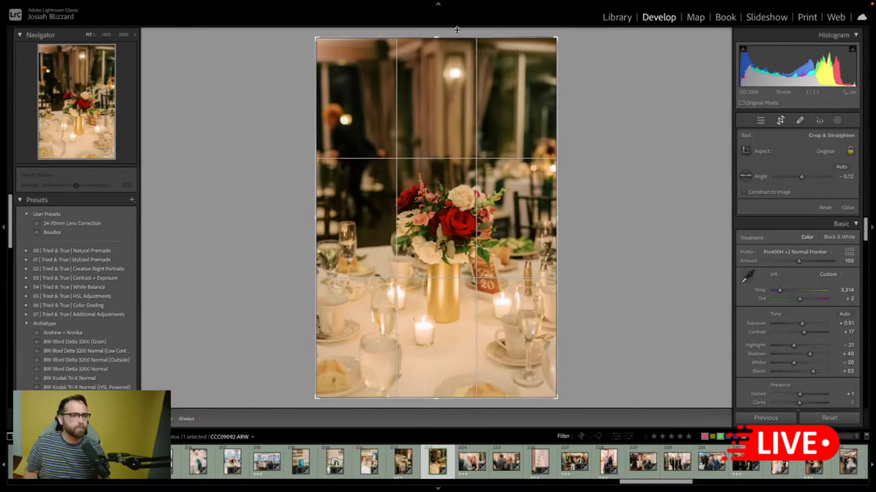
drag(457, 34, 460, 52)
drag(600, 197, 600, 195)
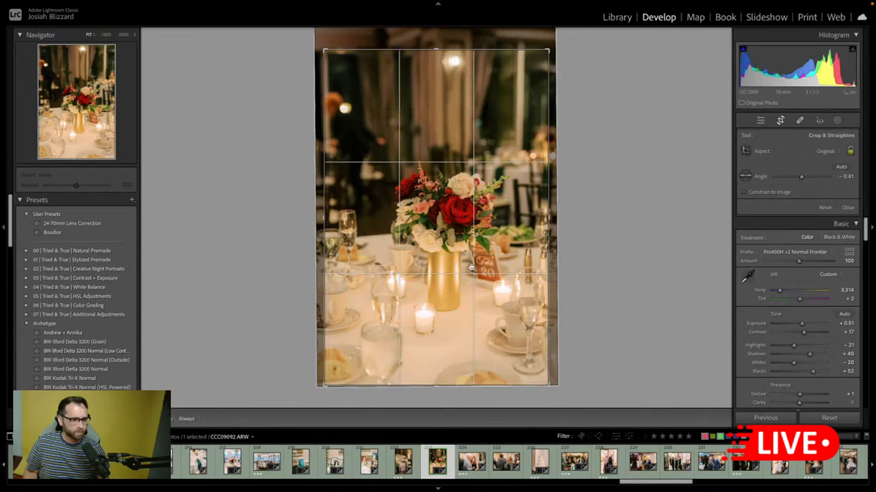
mouse_move(464, 269)
mouse_down()
mouse_move(456, 278)
mouse_move(464, 274)
mouse_up()
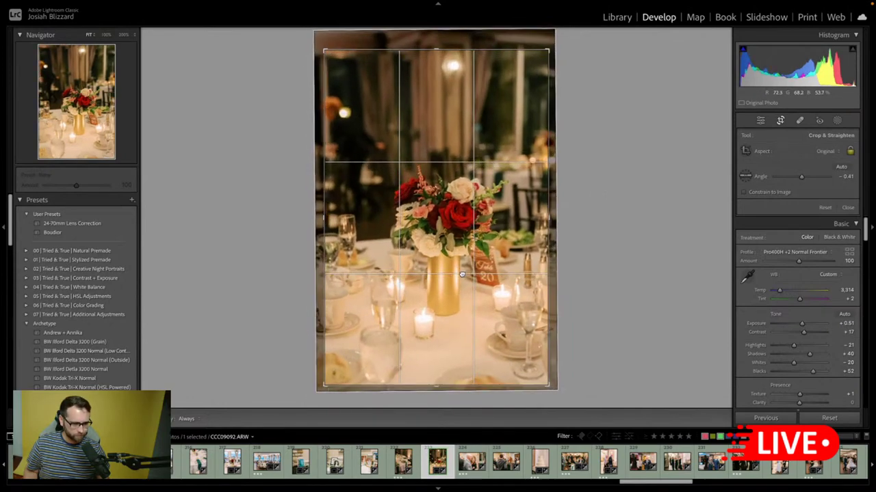
key(Return)
- Create a virtual copy of the laughing guests photo CCC09101 and apply the BW Ilford Delta 3200 (Grain) preset to it
key(Right)
key(Right)
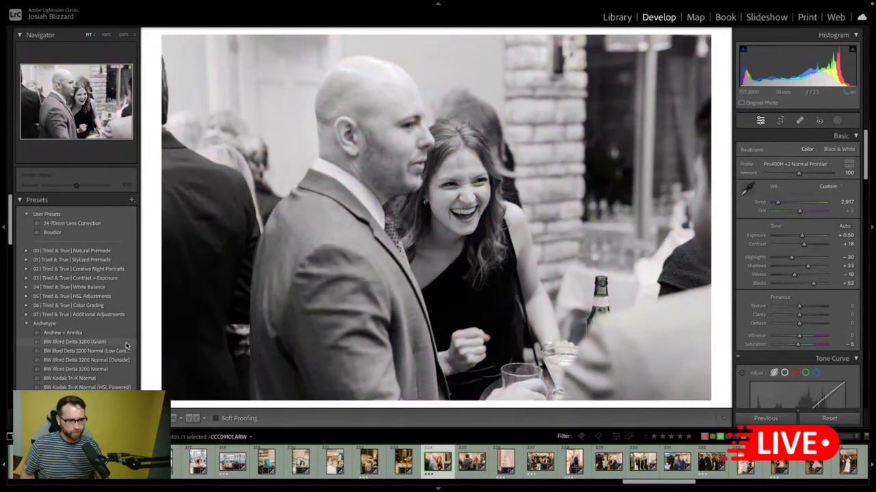
key(ctrl+apostrophe)
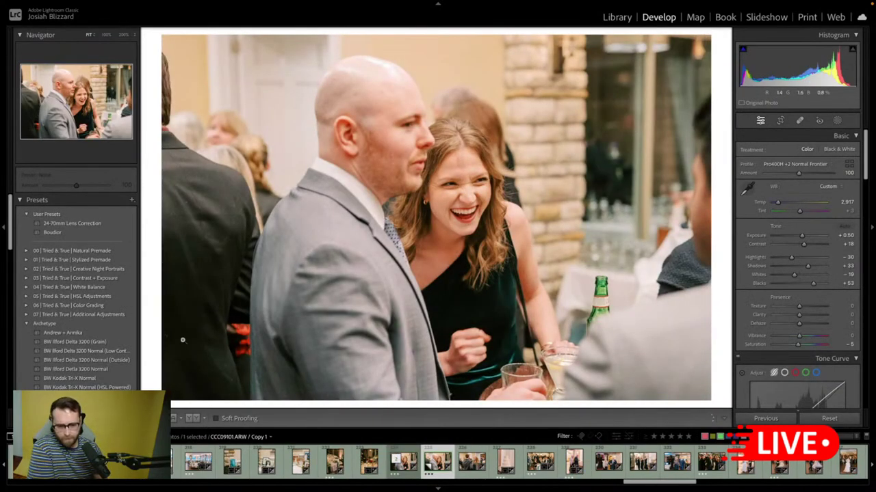
click(119, 343)
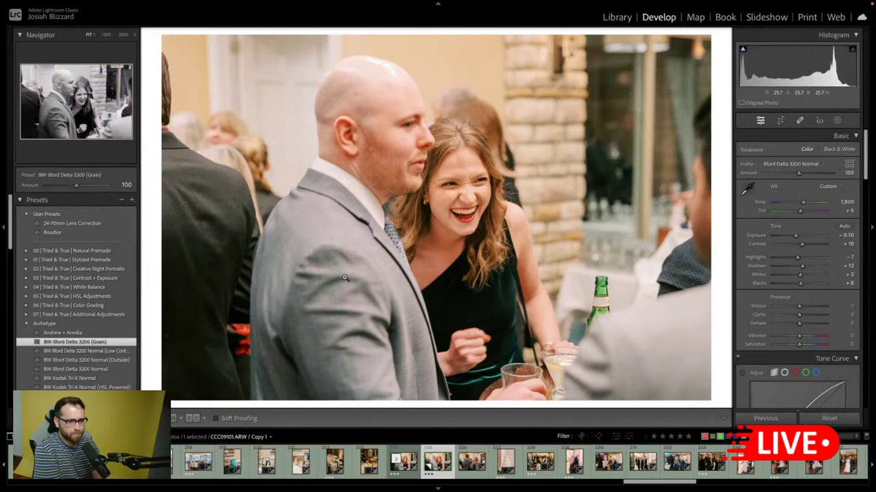
- Advance to BBB00734, create a virtual copy, and apply the BW Ilford Delta 3200 (Grain) preset to the copy
key(Right)
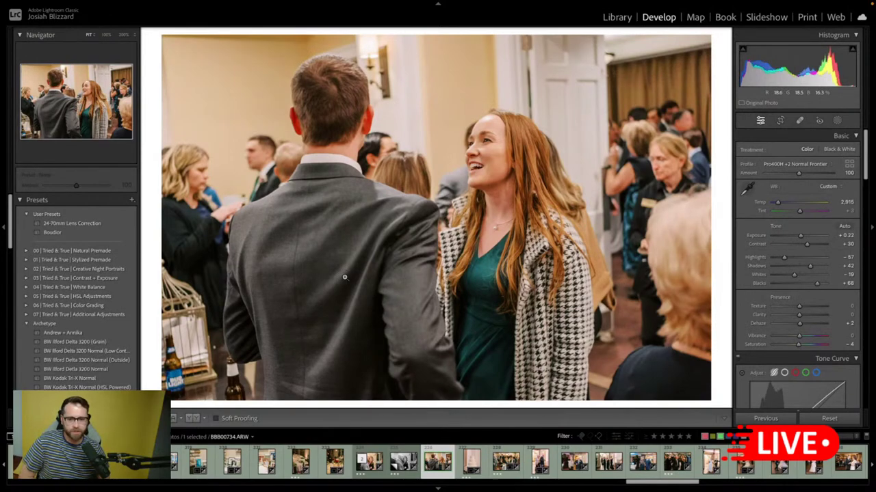
key(ctrl+apostrophe)
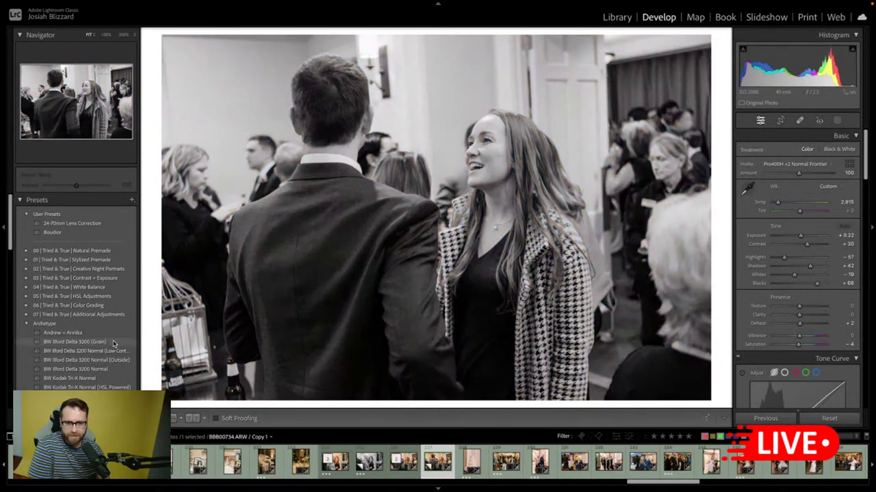
click(116, 342)
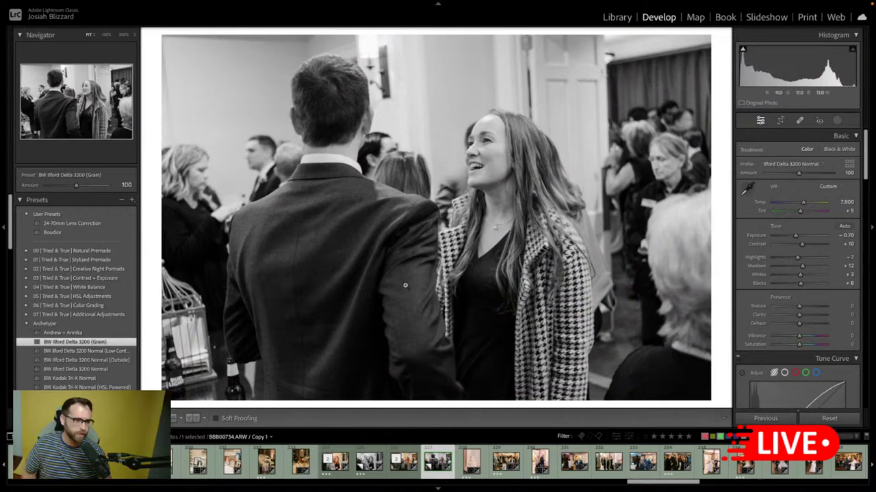
- Advance past the cake and dinner table photos to BBB00753 and apply the BW Ilford Delta 3200 (Grain) preset to it
key(Right)
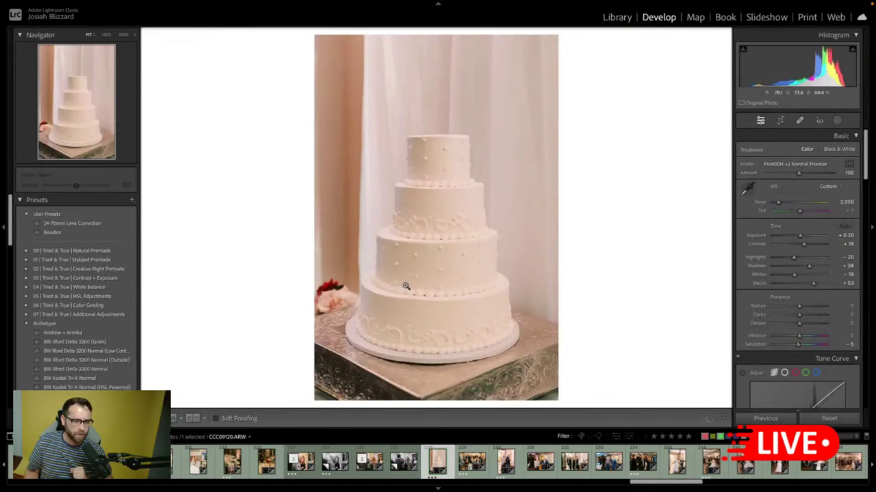
key(Right)
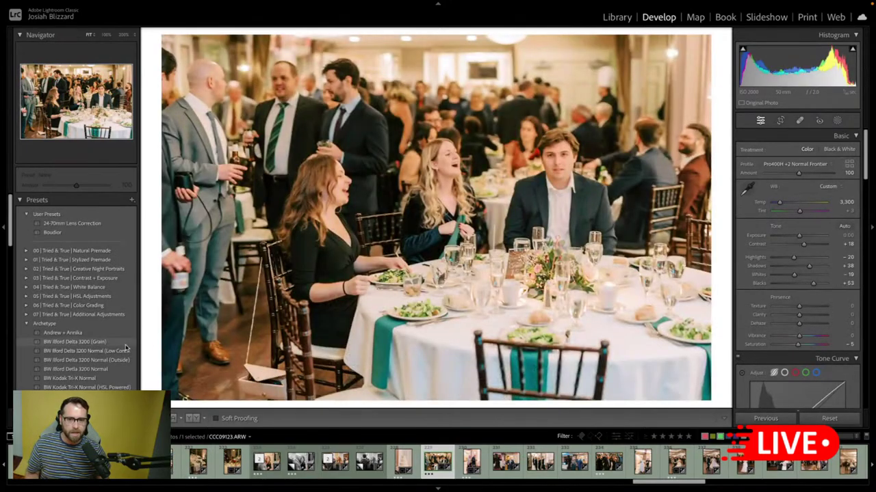
mouse_move(126, 349)
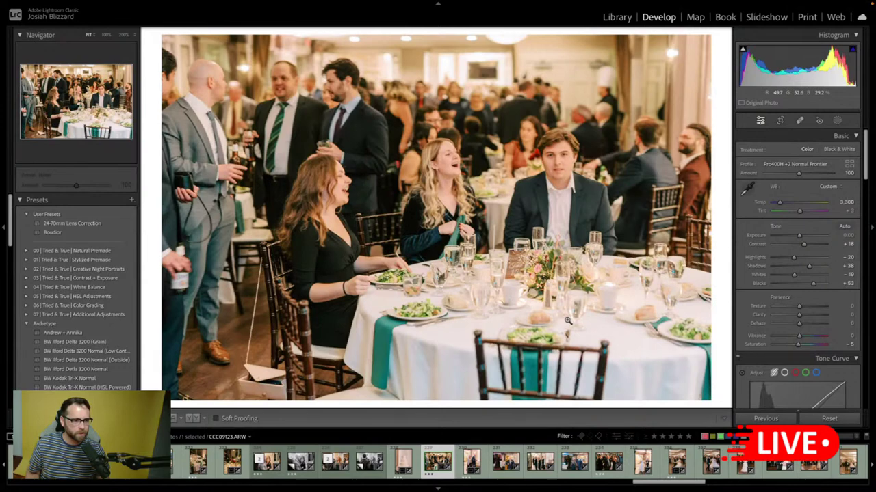
key(Right)
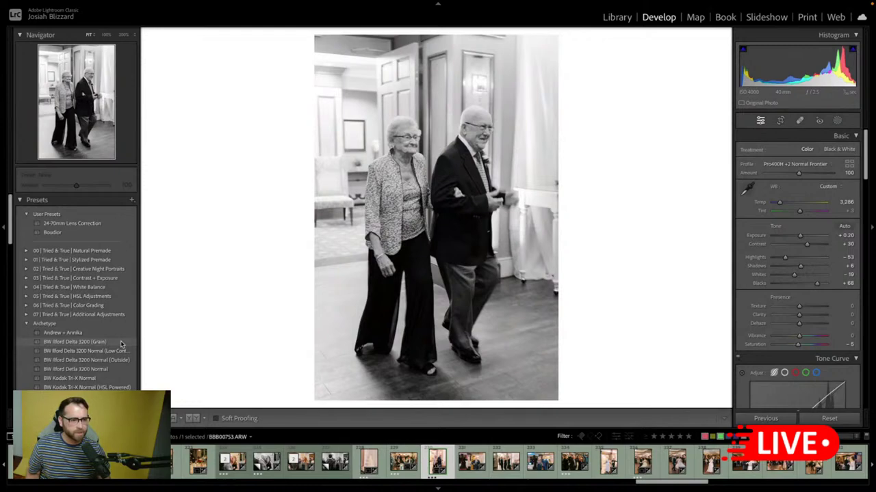
click(121, 343)
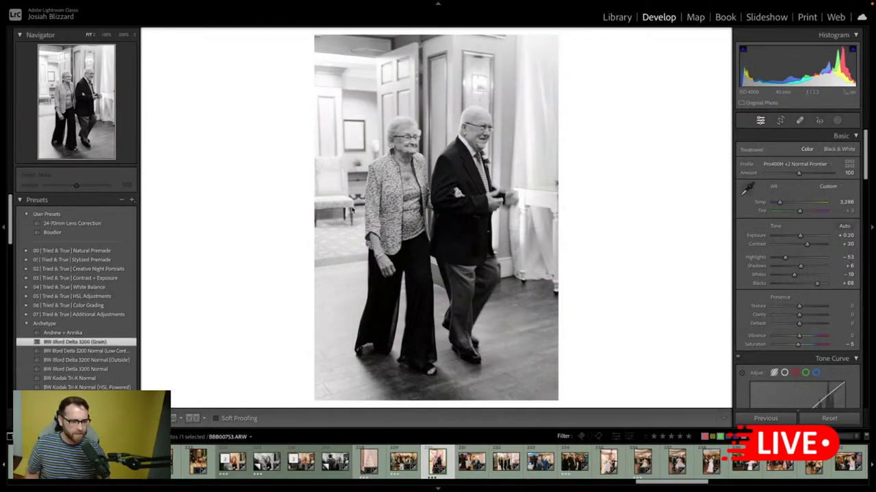
- Advance to DDD03711, the older couple walking arm in arm, and tighten its crop from the upper edge
key(Right)
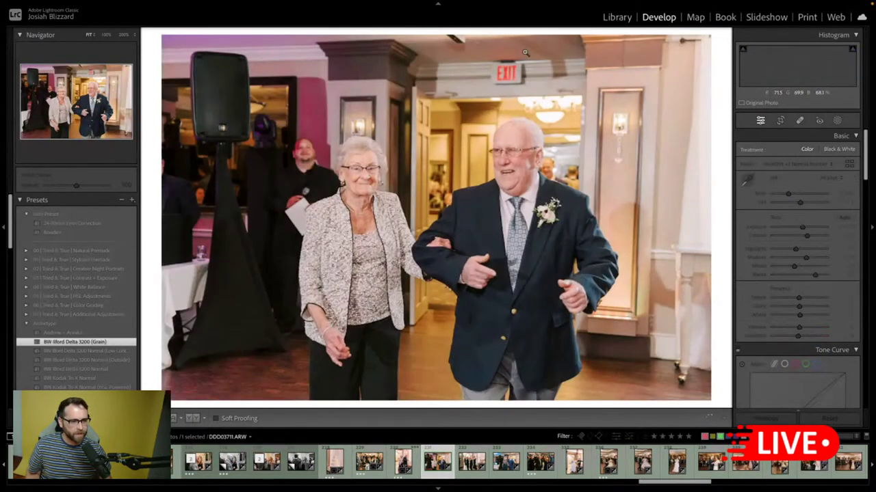
key(r)
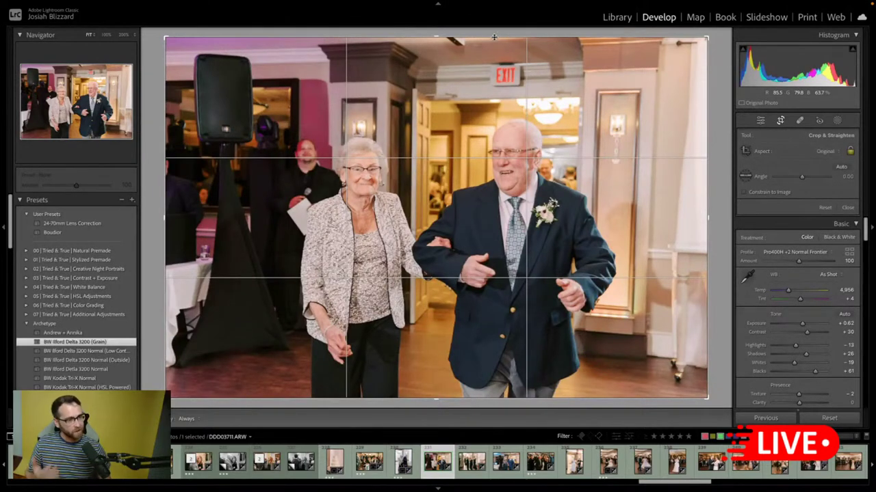
drag(493, 37, 497, 58)
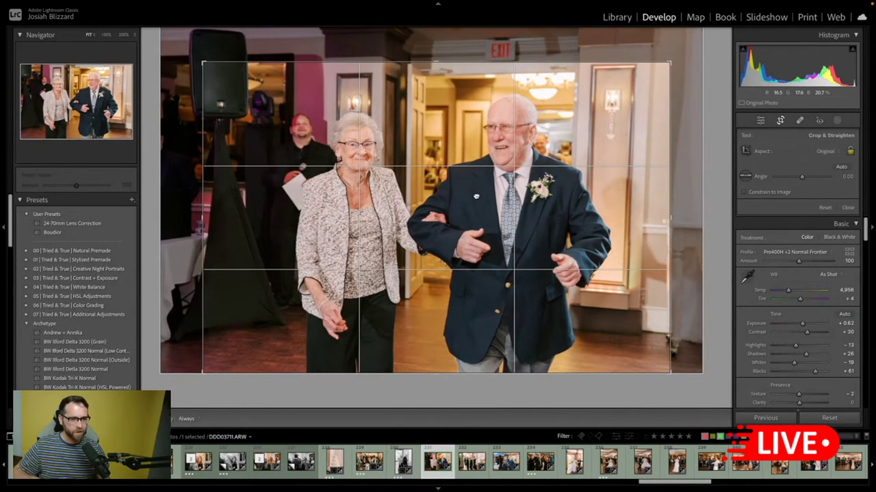
key(r)
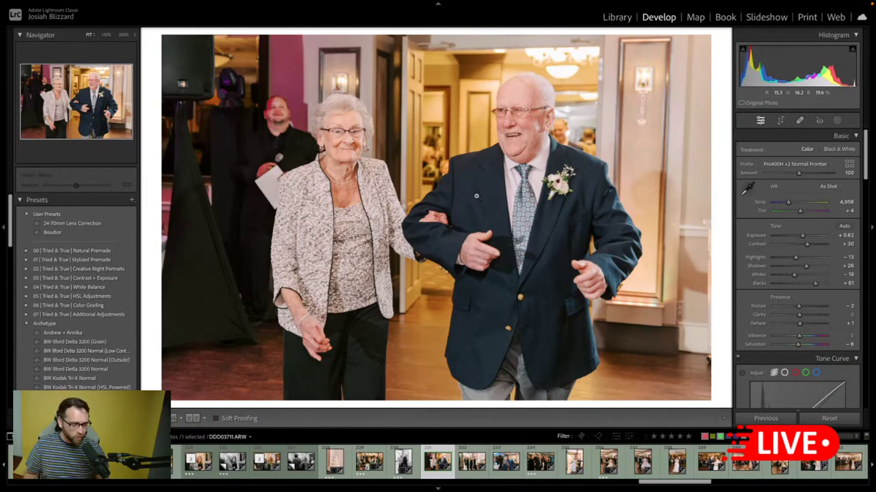
- Advance to the bridesmaids photo BBB00790, create a virtual copy, and apply the BW Ilford Delta 3200 (Grain) preset to the copy
key(Right)
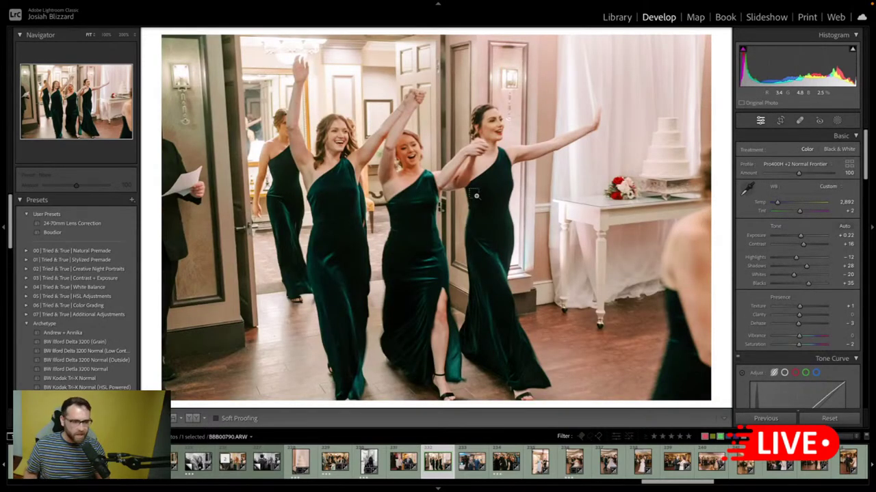
key(ctrl+apostrophe)
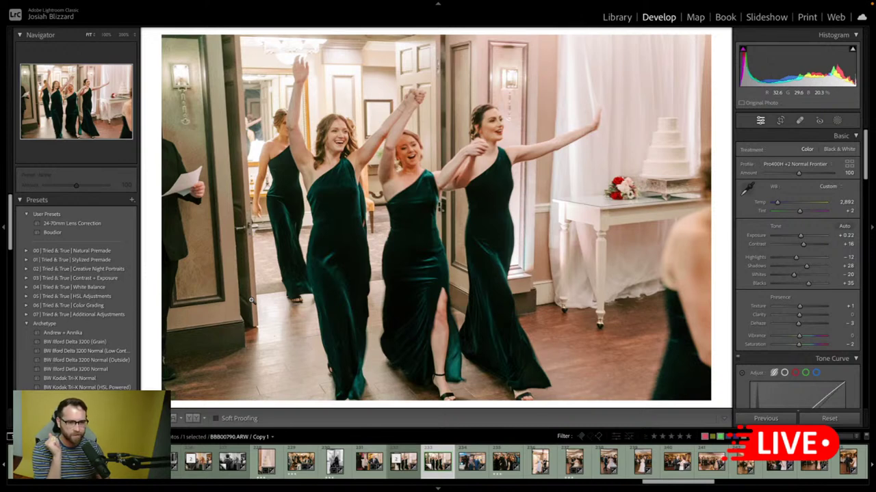
click(100, 343)
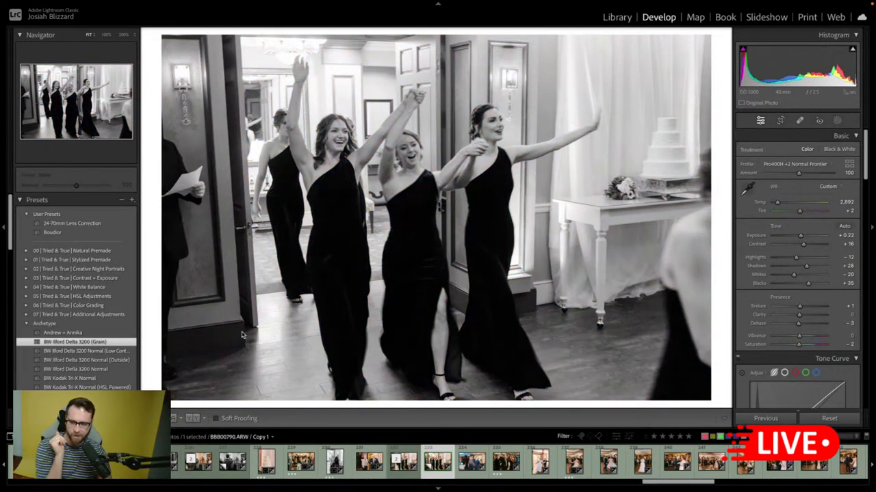
- Advance to DDD03717, the couple entering beside the speaker, and tighten its crop from the upper edge
key(Right)
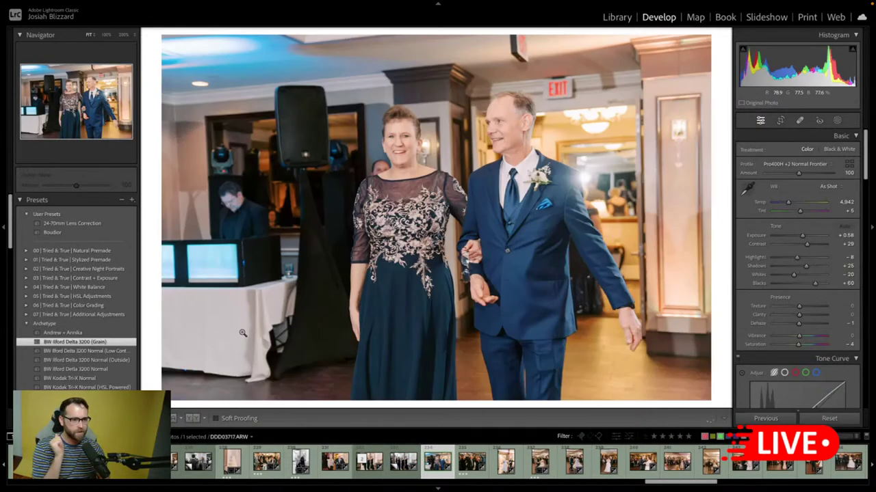
key(r)
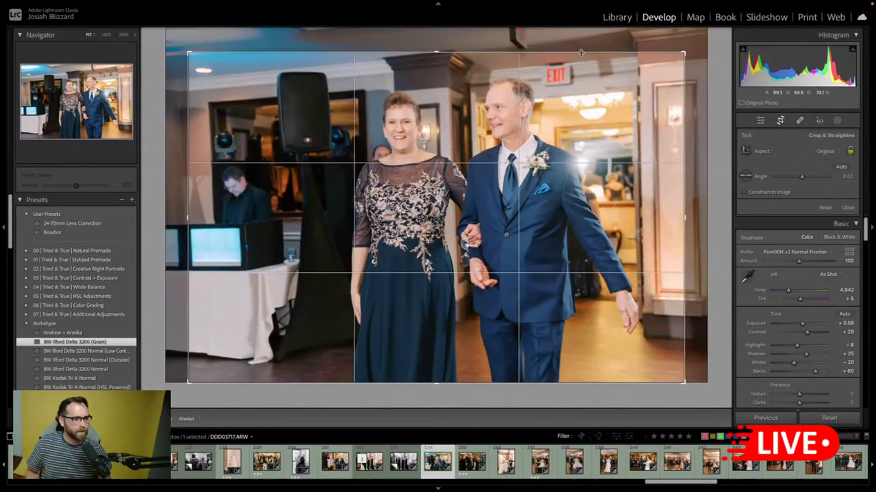
key(r)
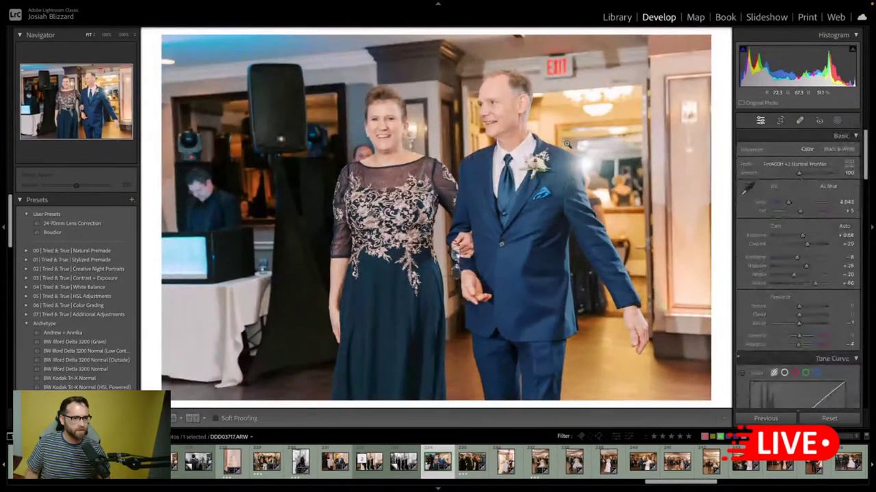
- Advance past the napkin-waving guests to the newlyweds' entrance photo BBB00823 and crop it tighter from the upper-left area
key(Right)
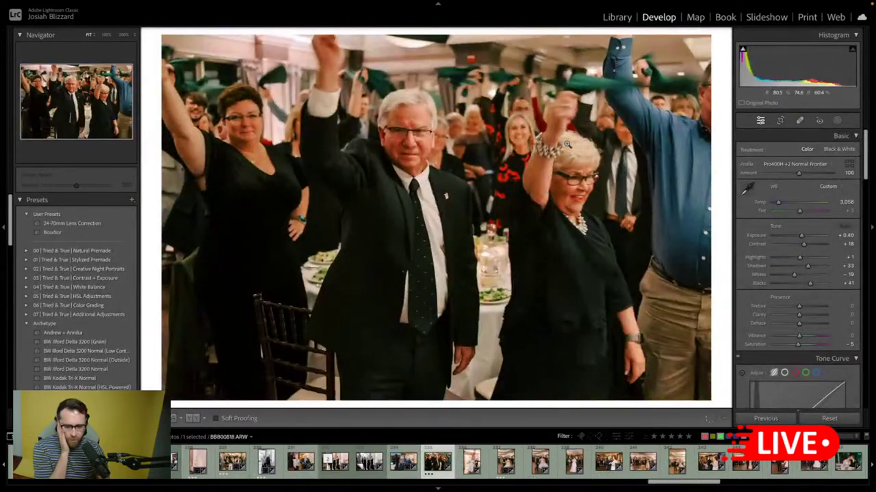
key(Right)
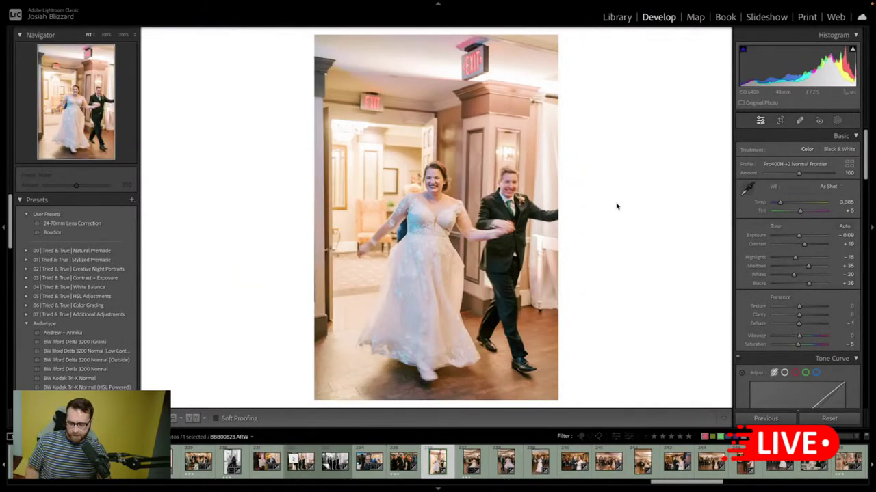
key(r)
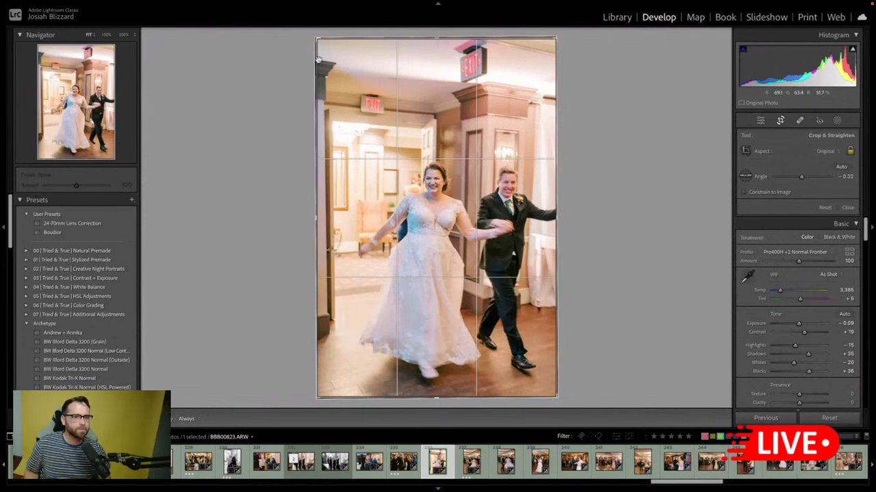
drag(317, 59, 337, 65)
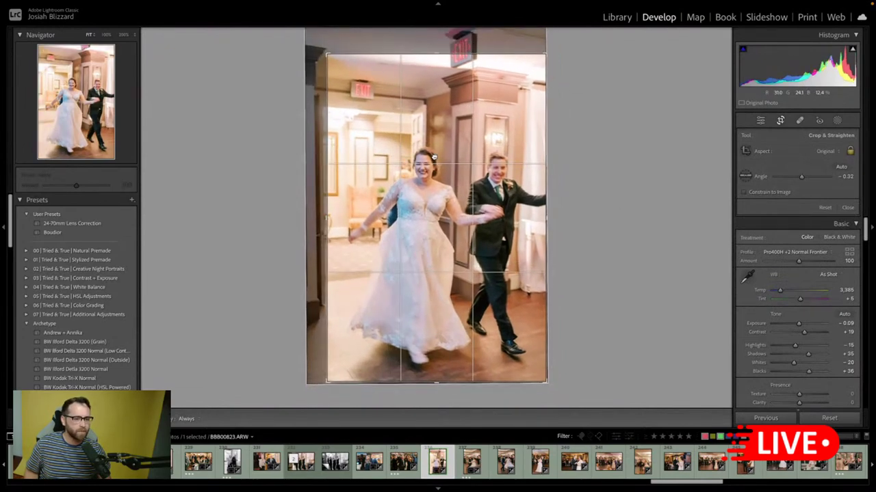
key(r)
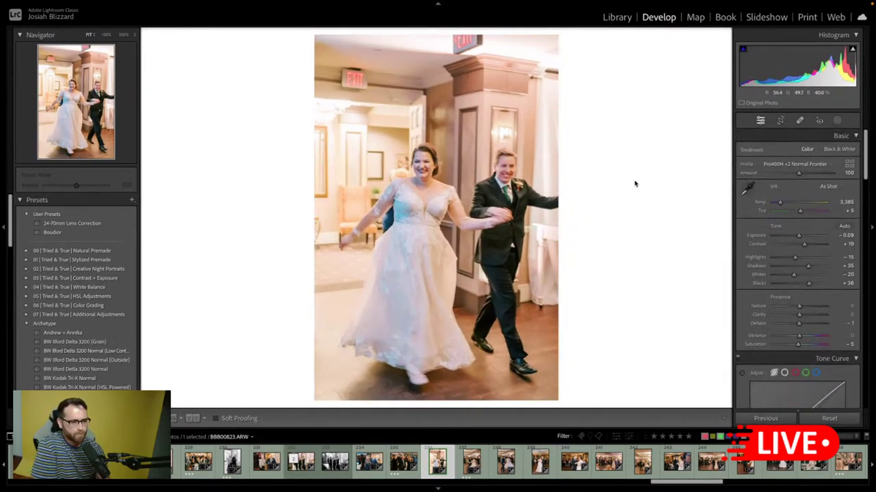
- Lower the exposure of the newlyweds' entrance photo to -0.39
key(minus)
key(minus)
key(equal)
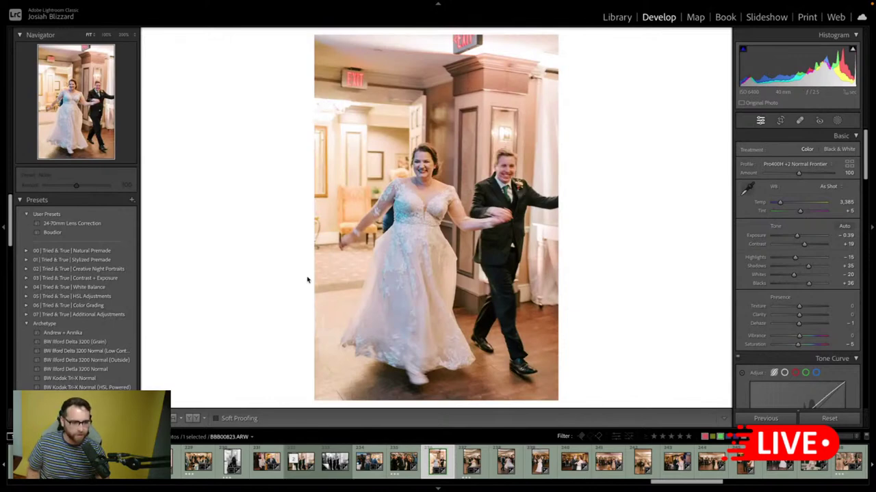
- Create a virtual copy of BBB00823, apply the BW Ilford Delta 3200 (Grain) preset to it, and darken the copy slightly
key(ctrl+apostrophe)
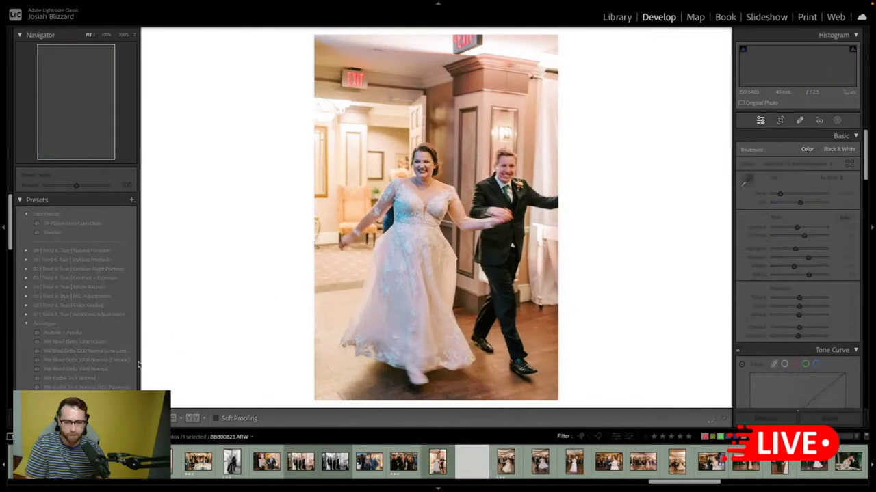
click(107, 343)
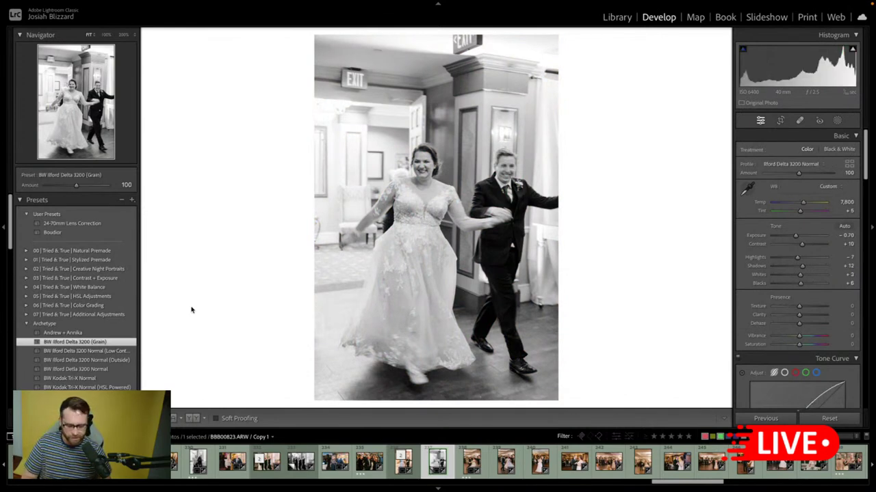
key(minus)
- Advance to the first dance photo BBB00840, create a virtual copy, and apply the BW Ilford Delta 3200 (Grain) preset to the copy
key(Right)
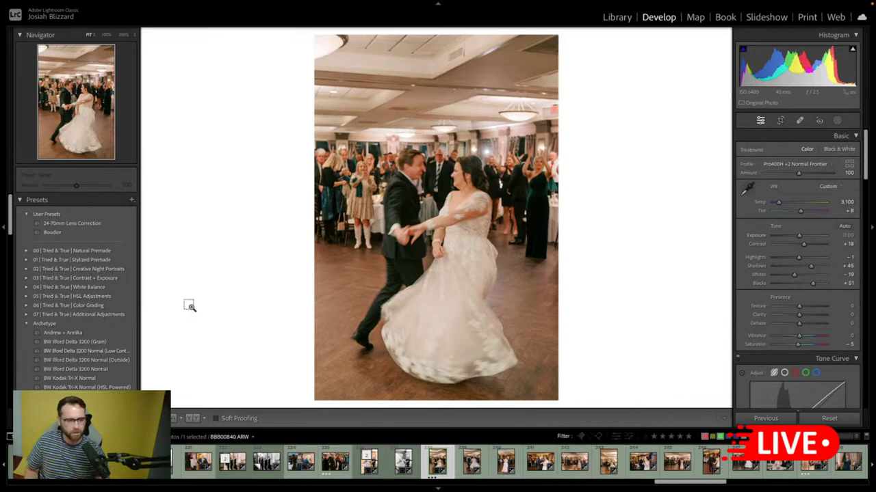
key(ctrl+apostrophe)
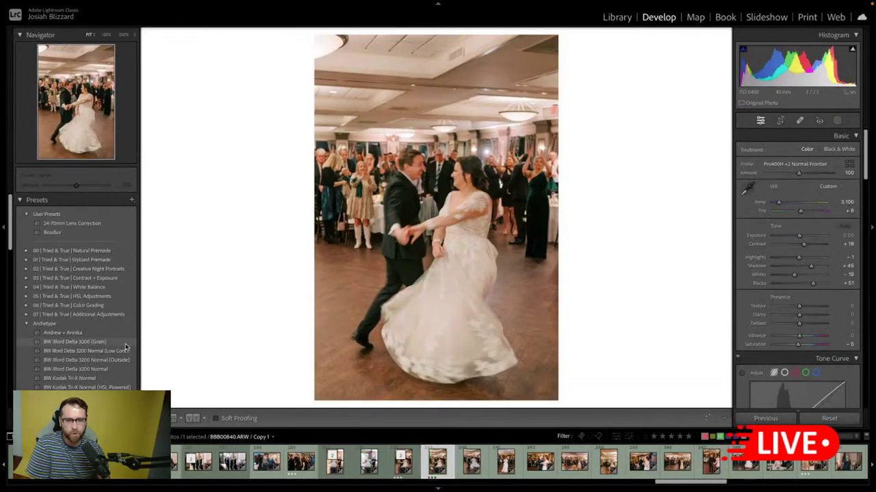
click(125, 343)
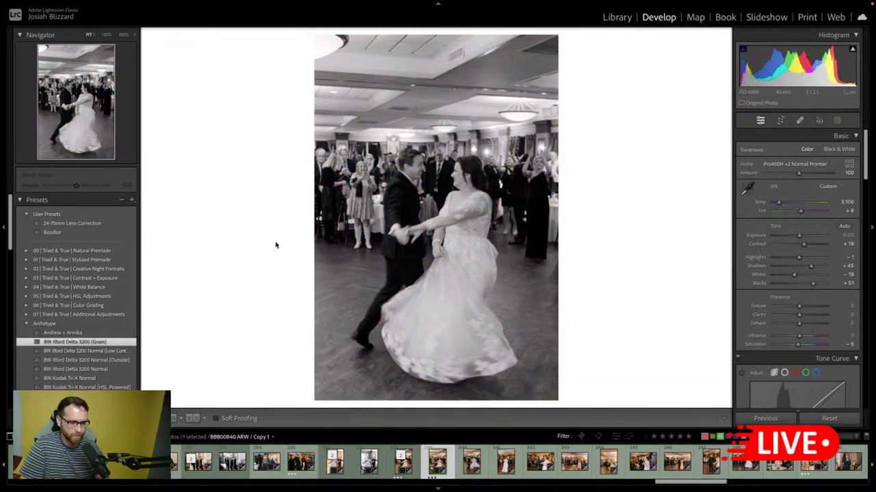
- Advance to the dance photo BBB00849, raise its exposure slightly, and move on to CCC09134
key(Right)
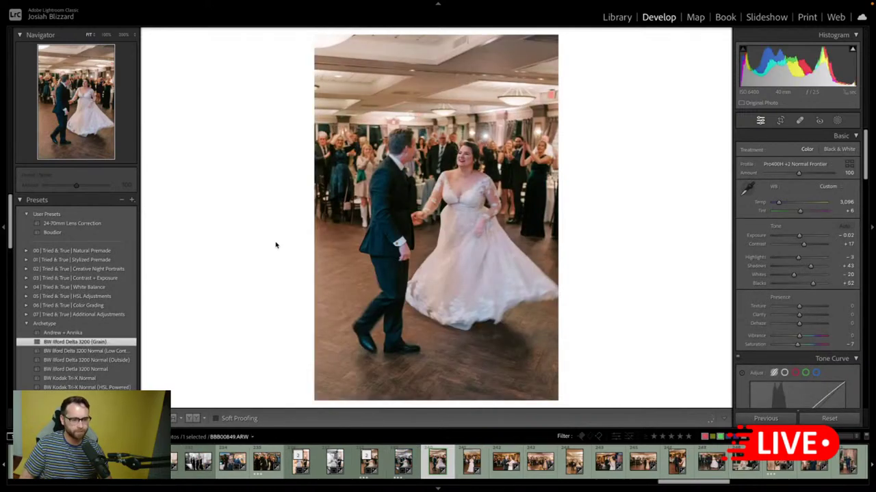
key(equal)
key(Right)
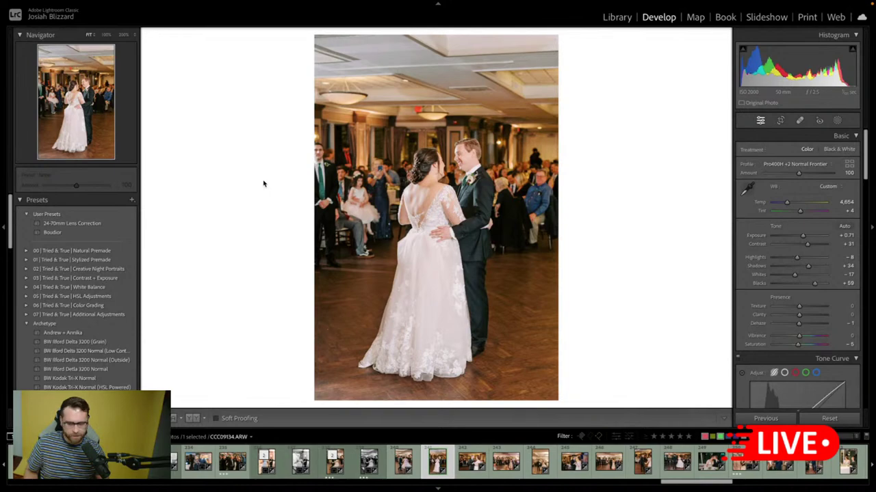
- Advance to CCC09136, the couple holding hands close up, and cool its white balance to a Temp of 4,405
key(Right)
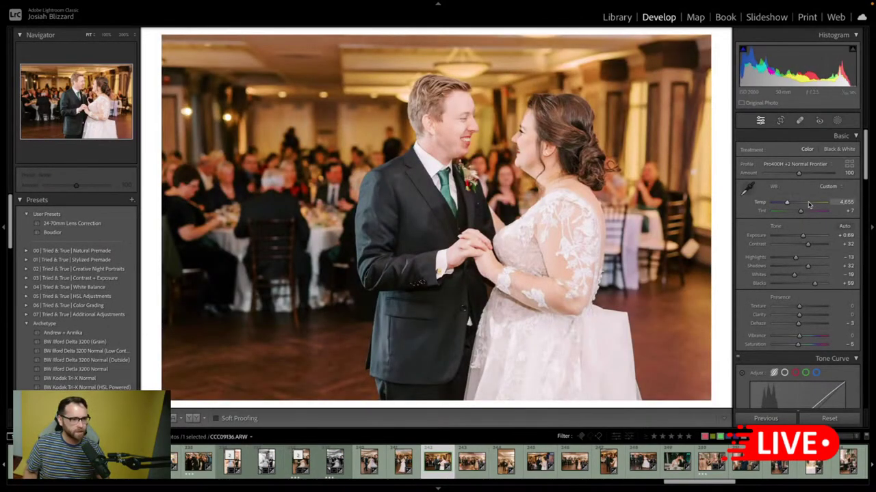
key(Down)
key(Down)
key(Down)
key(Down)
key(Down)
key(Down)
key(Down)
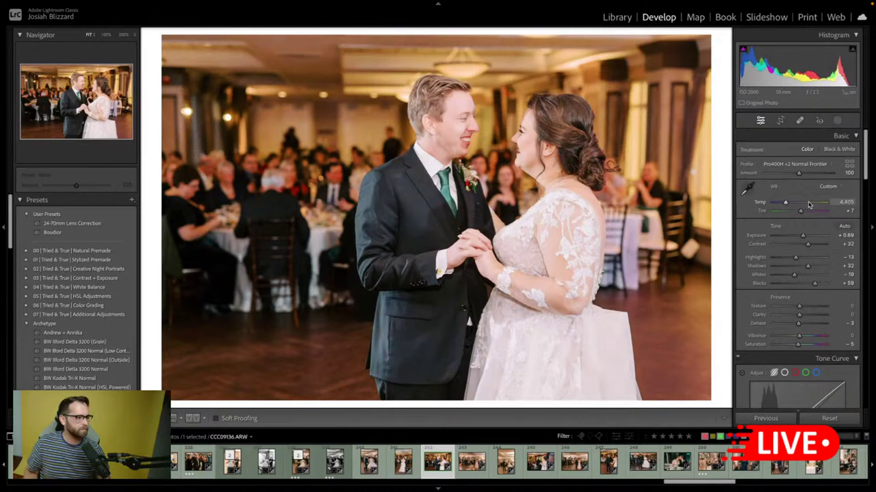
- Advance to the wide dance floor photo CCC09153, straighten it to 0.49, tighten its crop from the upper edge and reposition the framing
key(Right)
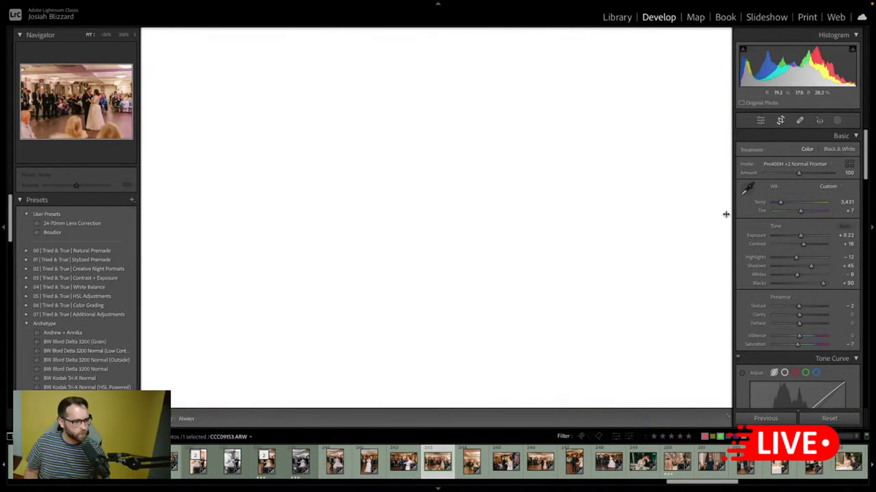
key(r)
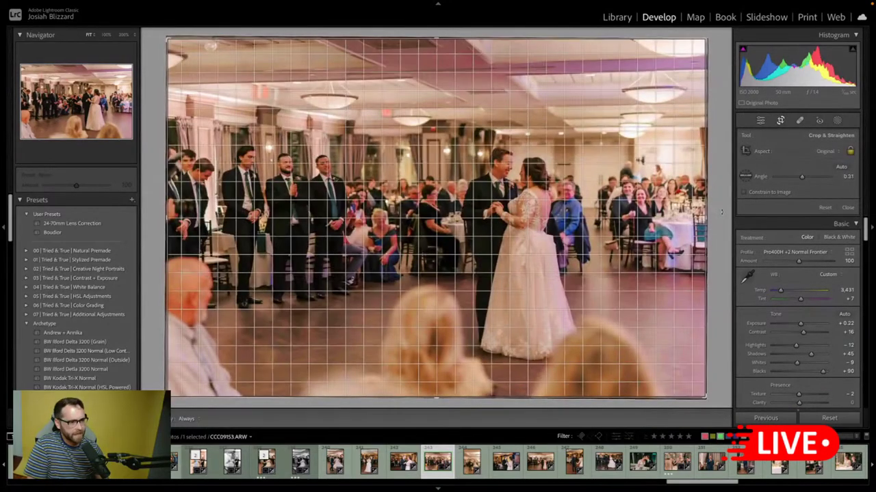
drag(721, 212, 721, 218)
drag(462, 42, 460, 75)
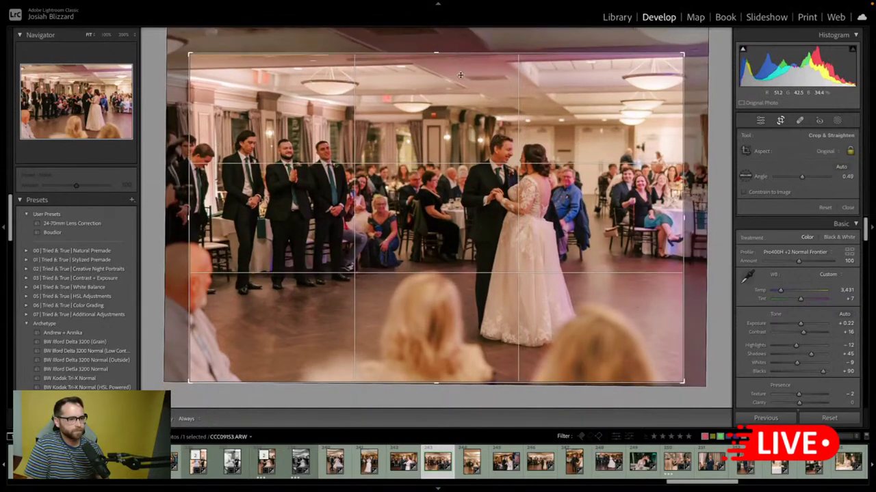
drag(465, 157, 465, 164)
key(Return)
- Advance to the vertical dance photo CCC09166, straighten it to -0.20, tighten its crop from the upper-left corner and reposition the framing
key(Right)
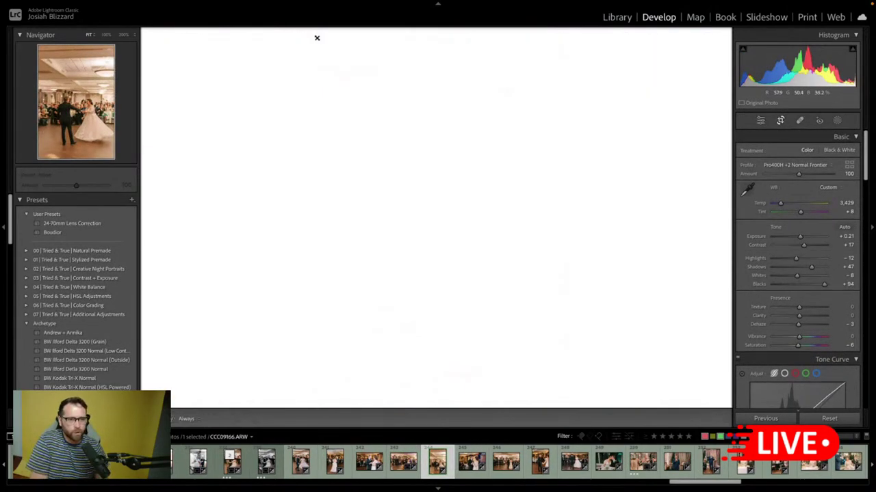
key(r)
drag(316, 34, 324, 42)
drag(586, 183, 584, 184)
drag(452, 231, 453, 238)
key(r)
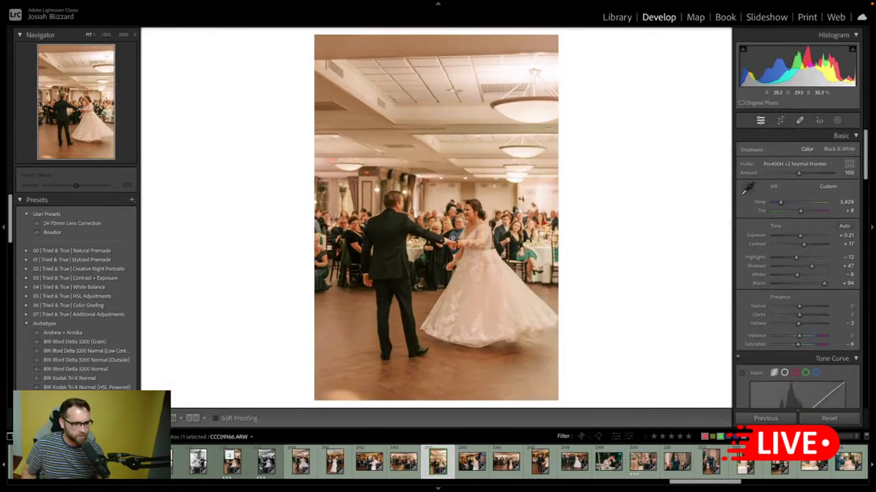
key(r)
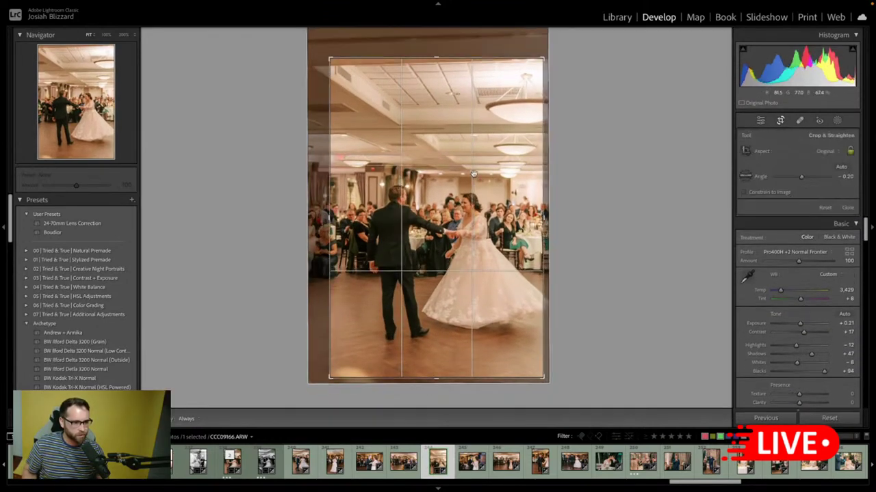
key(Return)
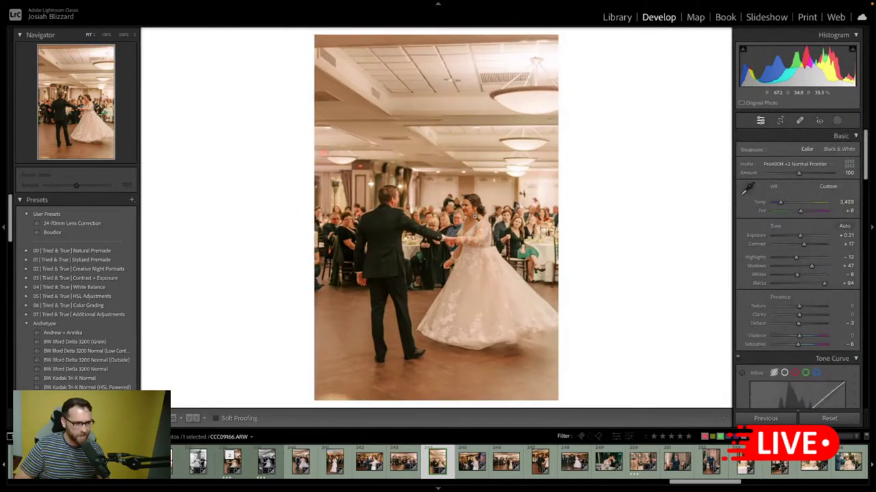
- Set the exposure of CCC09166 to +0.11 and its highlights to -2
key(minus)
key(minus)
key(equal)
drag(796, 258, 799, 258)
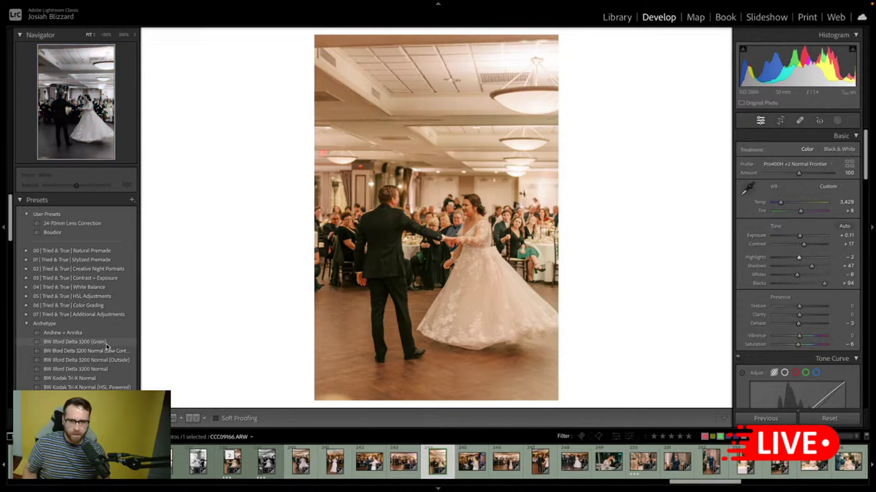
- Create a virtual copy of CCC09166 and apply the BW Ilford Delta 3200 (Grain) preset to it
key(super+apostrophe)
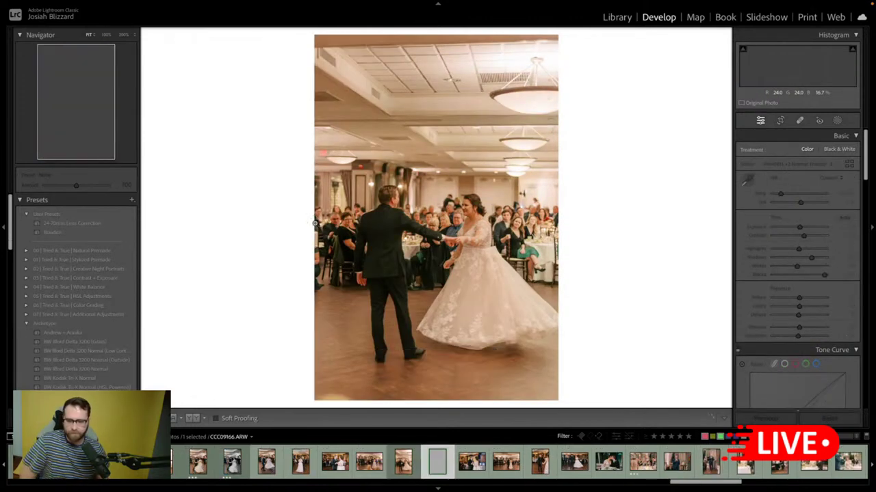
click(120, 346)
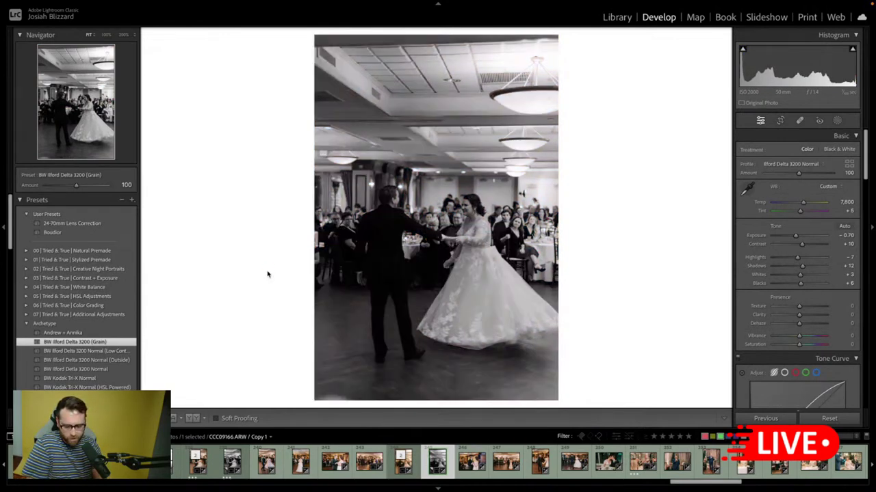
- Set the black-and-white copy of CCC09166 to exposure -0.50 and shadows +26, and raise its blacks
key(equal)
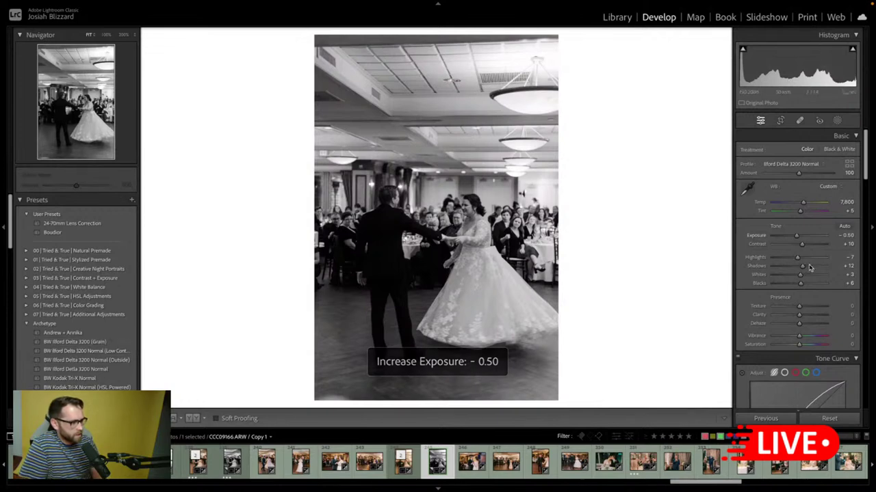
drag(803, 267, 807, 283)
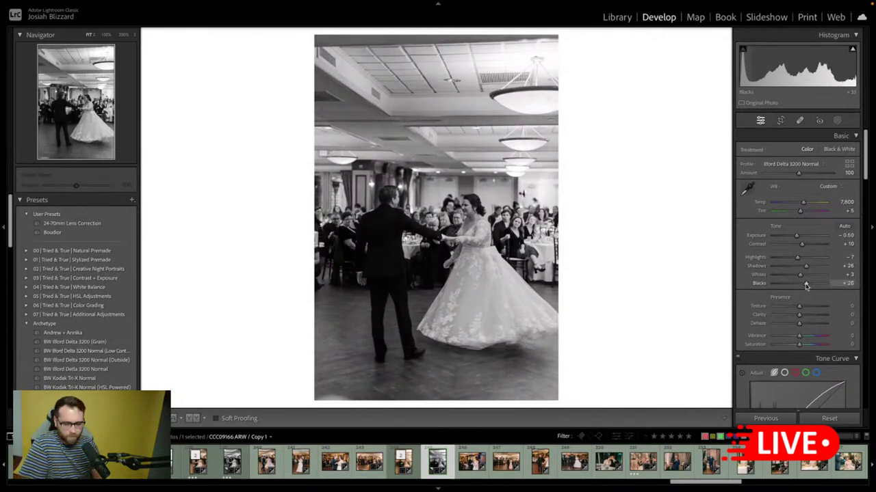
- Advance to the couple's close-up dance photo DDD03809, tighten its crop around them and reposition the framing
key(Right)
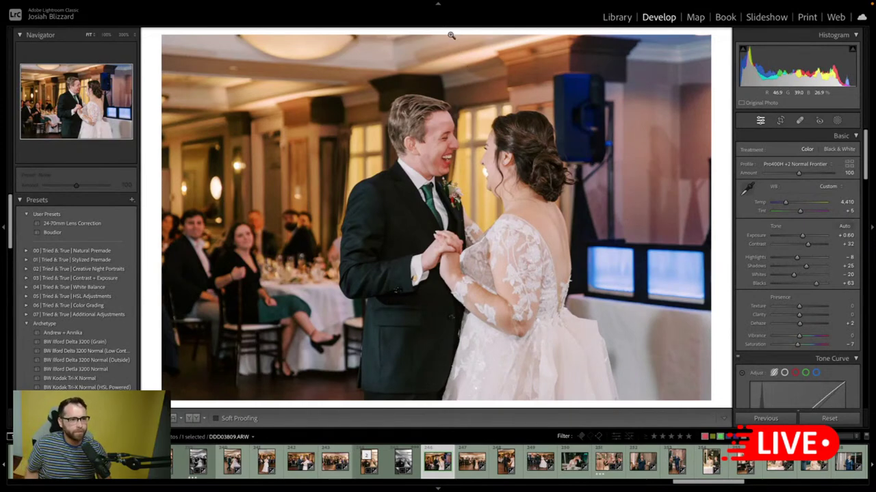
key(r)
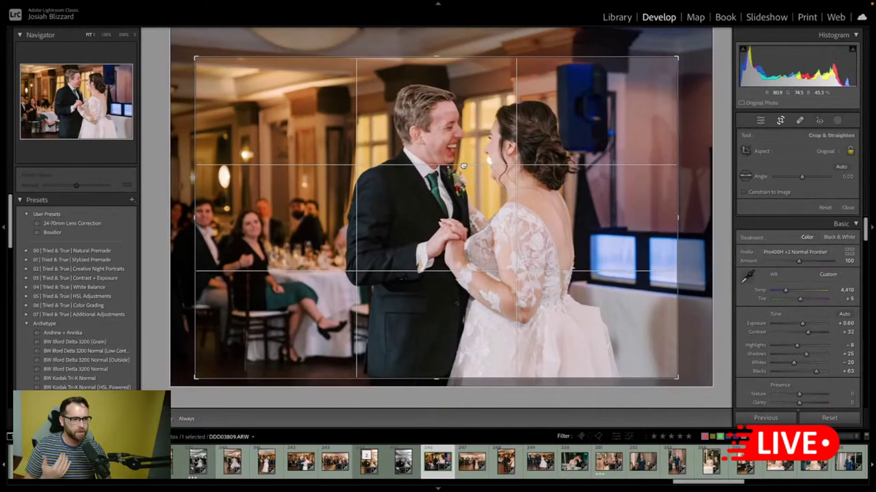
key(r)
- Advance to the wide first dance photo BBB00856, straighten it to -0.96, tighten its crop from the upper-left corner and reposition the framing
key(Right)
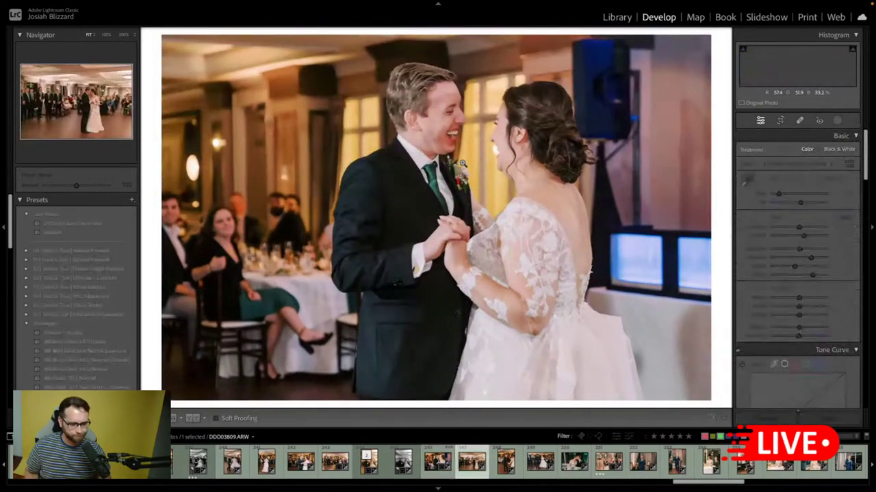
key(r)
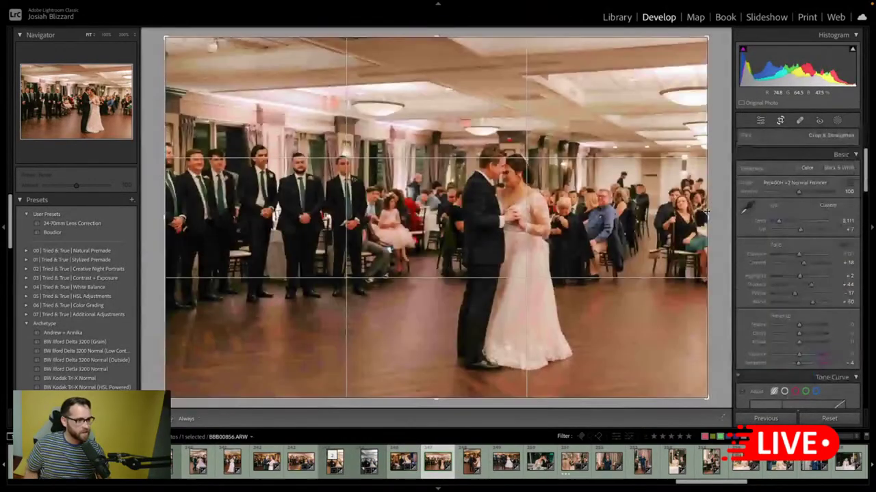
drag(717, 214, 716, 219)
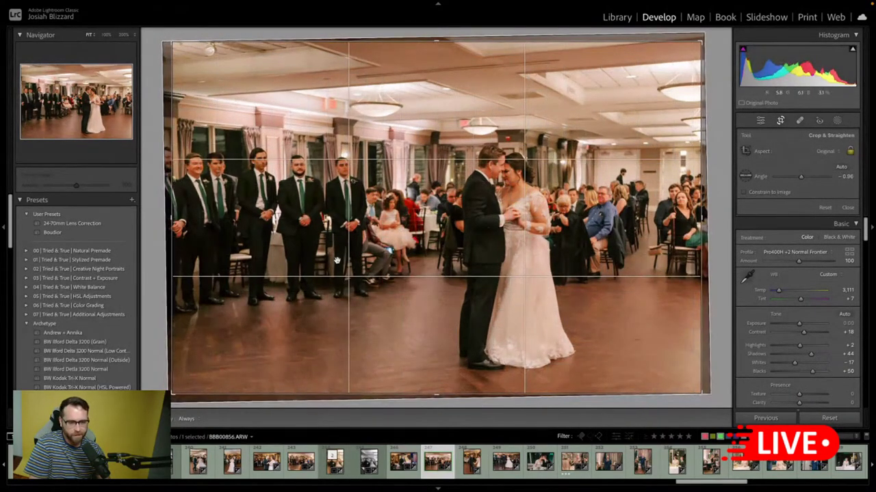
drag(172, 42, 191, 54)
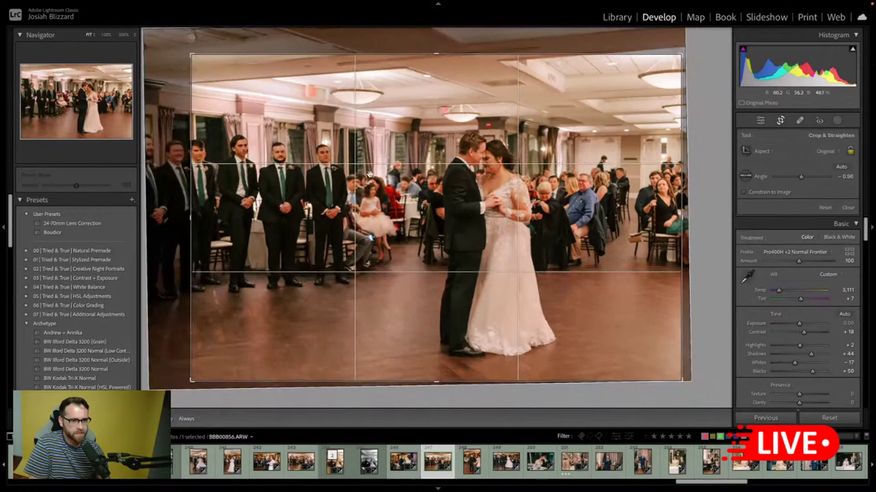
drag(371, 176, 383, 179)
key(Return)
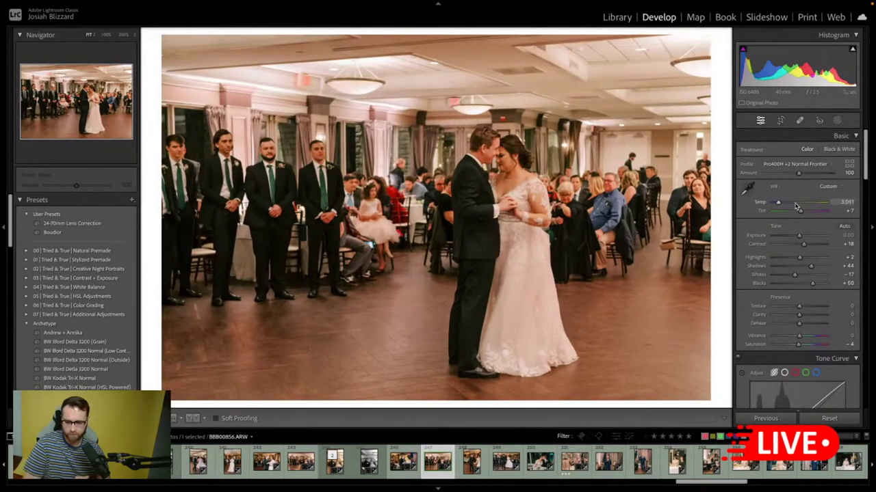
- Cool the white balance of BBB00856 to a temperature of 3,011
scroll(795, 232, down, 10)
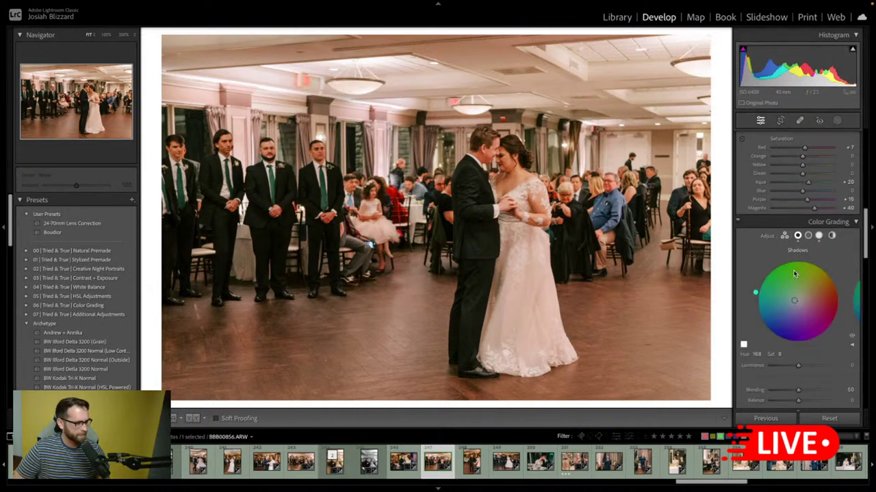
scroll(794, 274, up, 2)
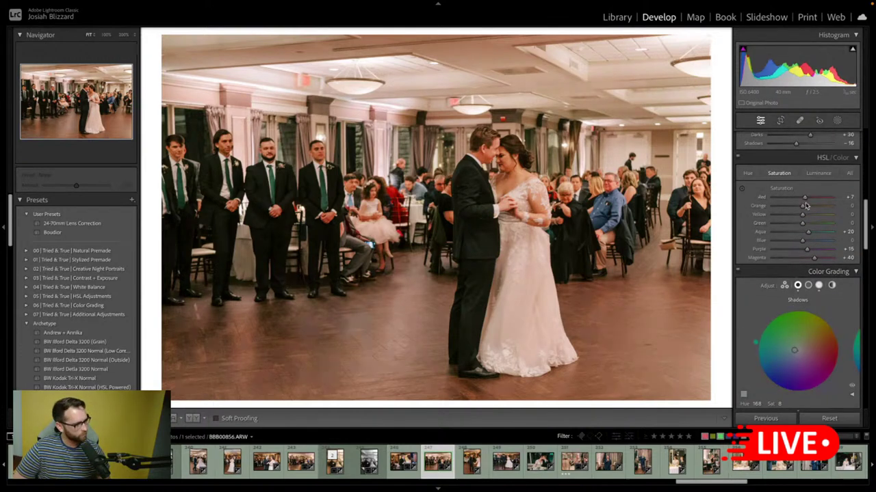
key(Down)
scroll(808, 207, up, 8)
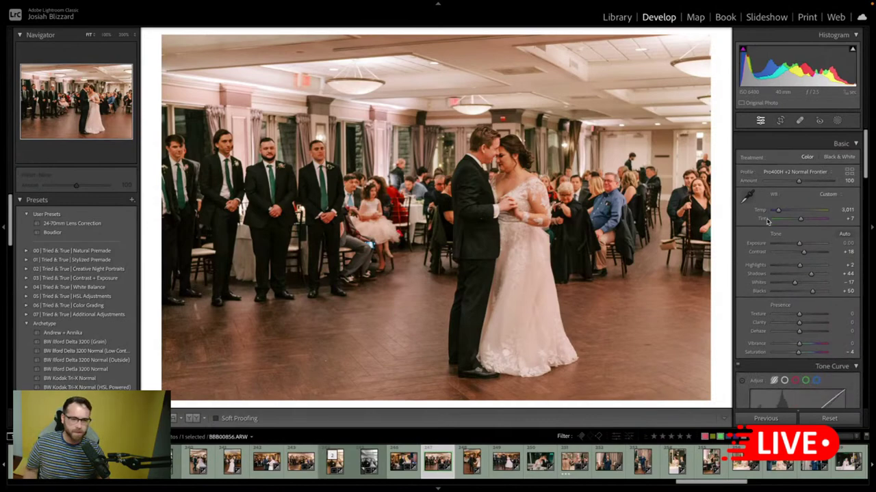
- Create a virtual copy of BBB00856 and apply the BW Ilford Delta 3200 (Grain) preset to it
click(85, 342)
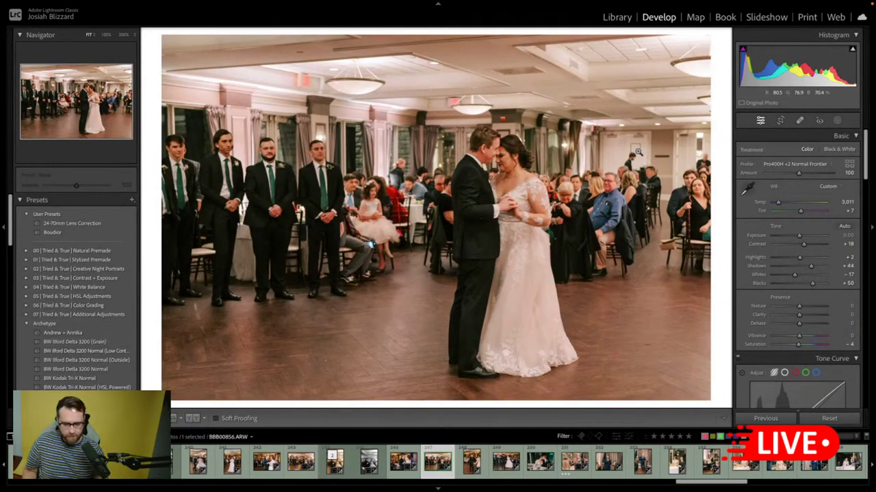
key(Right)
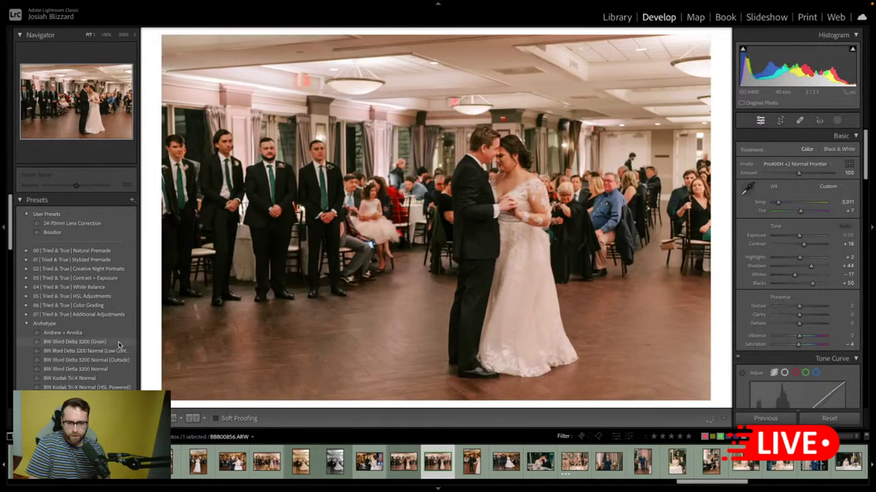
click(107, 342)
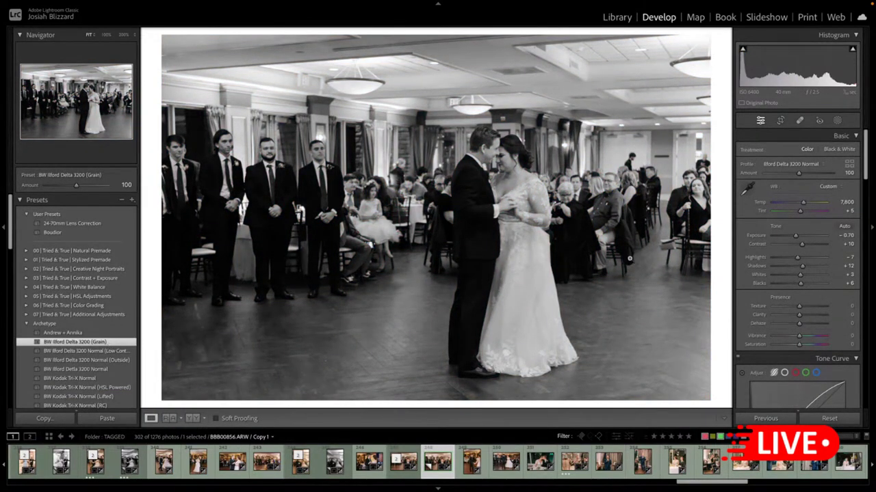
- Advance to the vertical photo CCC09193, straighten it to 0.50, tighten its crop from the upper-left corner, and set its temperature to 4,248
key(Right)
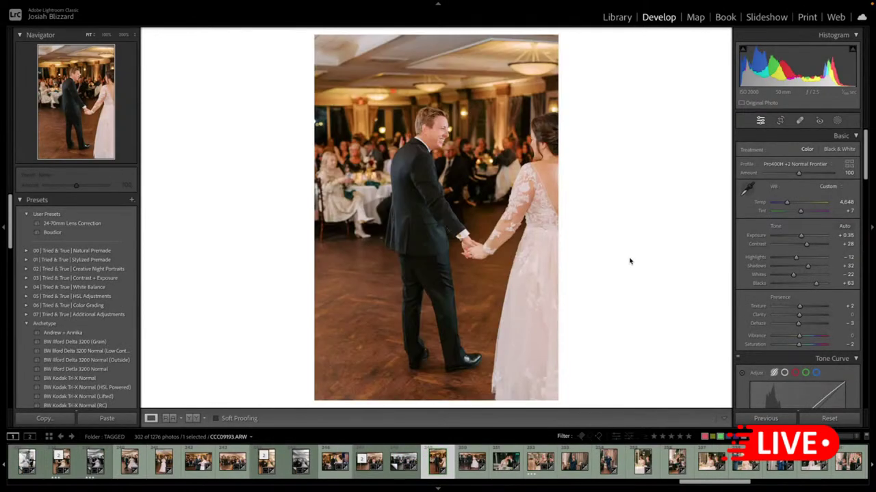
key(r)
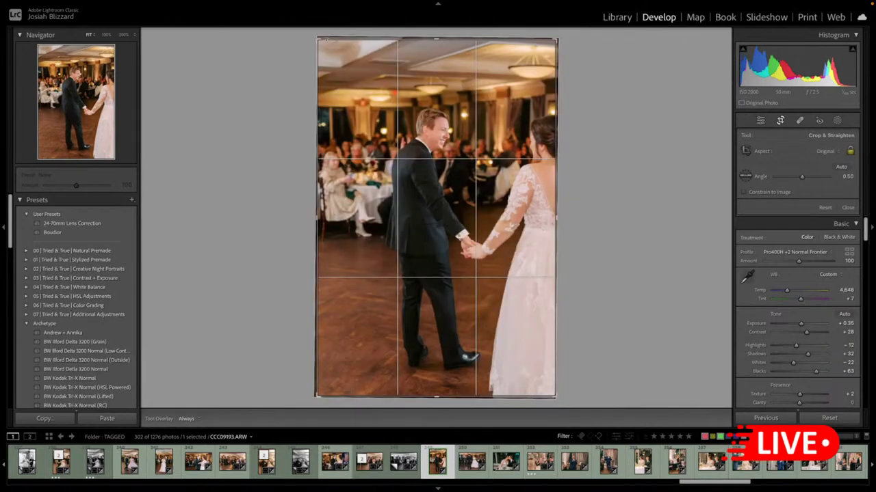
drag(325, 46, 333, 57)
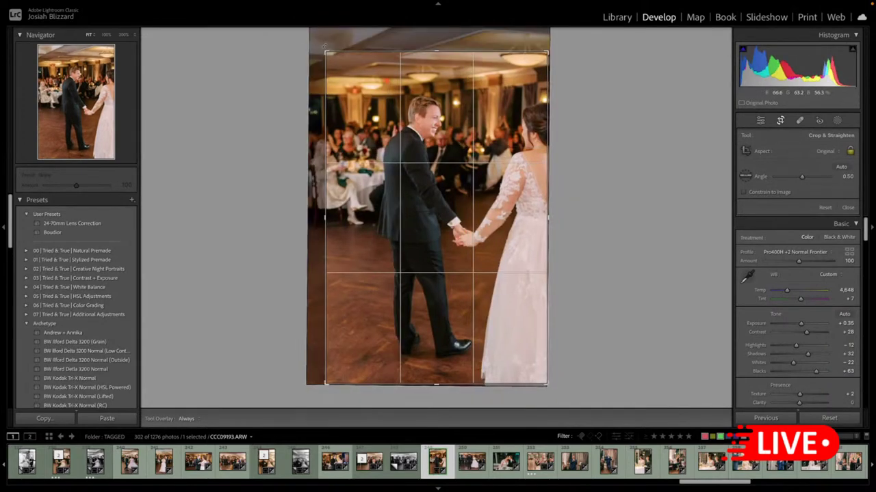
drag(399, 115, 399, 120)
key(Return)
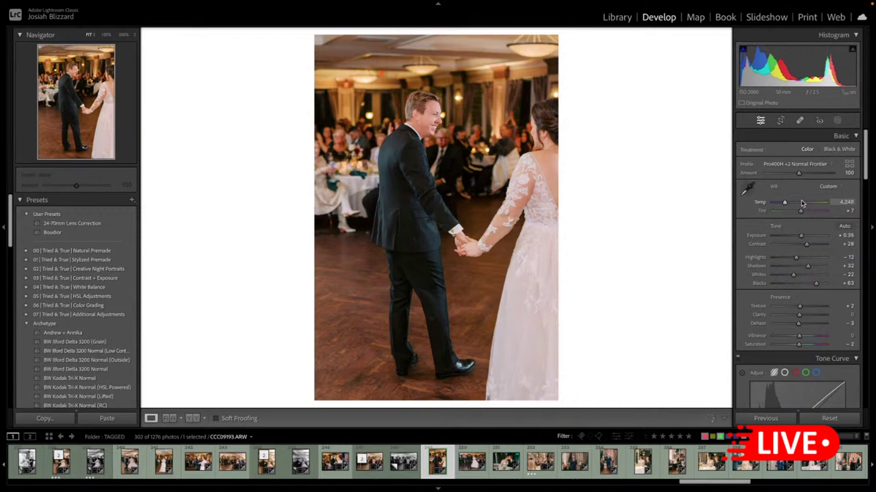
- Advance to the twirl photo DDD03832, straighten it to 0.28, tighten its crop from the right edge and reposition the framing
key(Right)
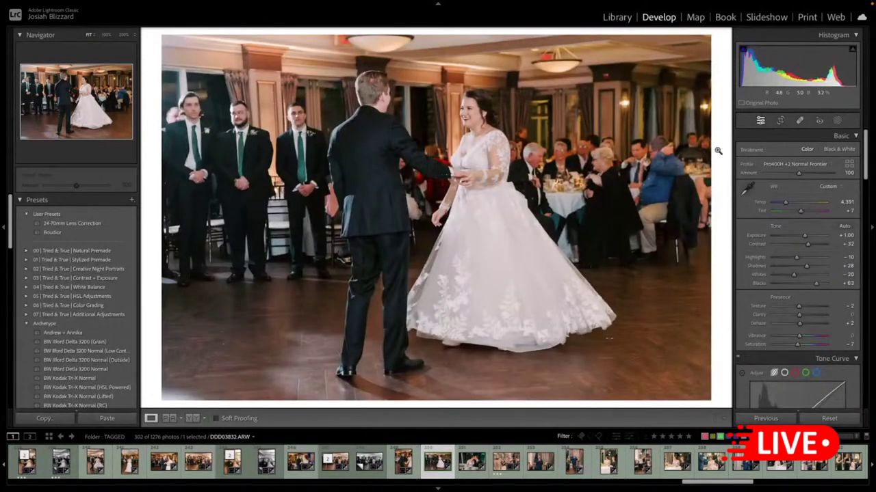
key(r)
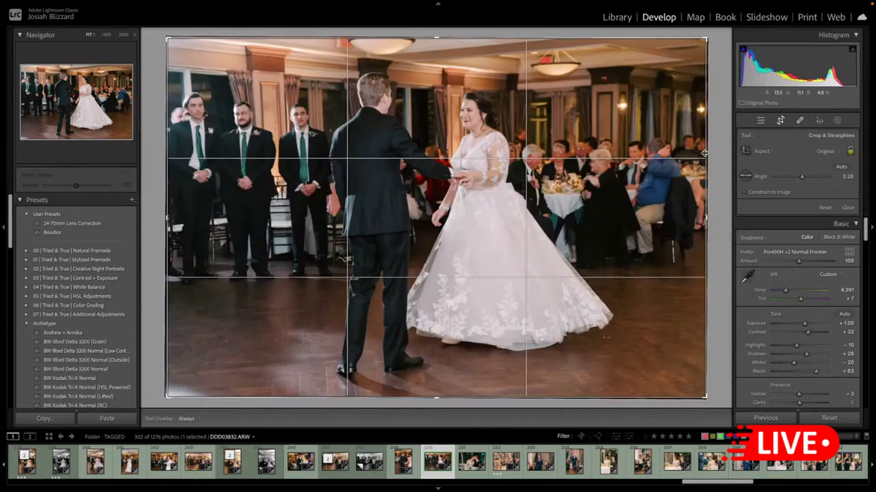
drag(704, 153, 689, 155)
drag(563, 208, 562, 212)
key(Return)
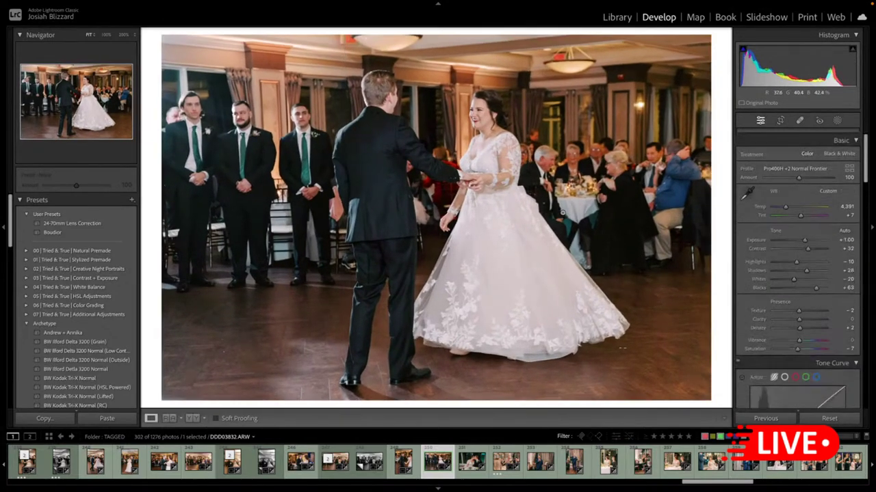
- Pass over BBB00872 and CCC09197 unedited to reach the speech photo CCC09202, then tighten its crop around the speaker and reposition the framing
key(Right)
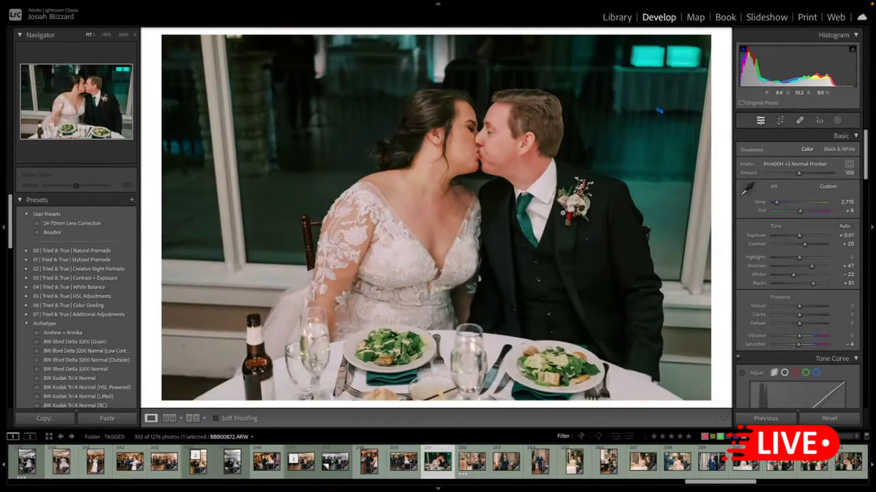
key(Right)
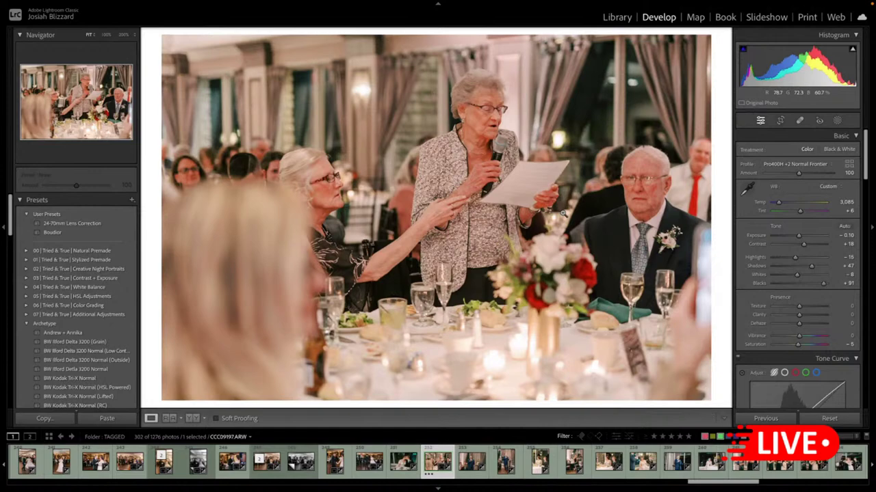
key(Right)
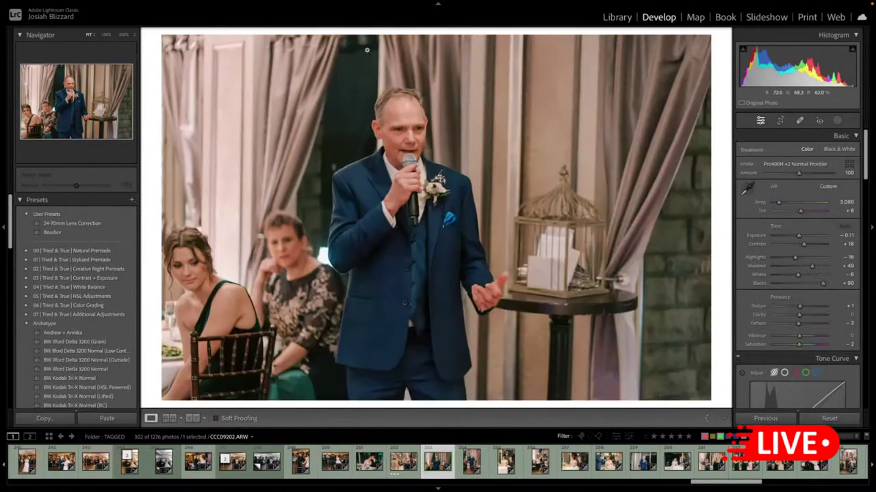
key(r)
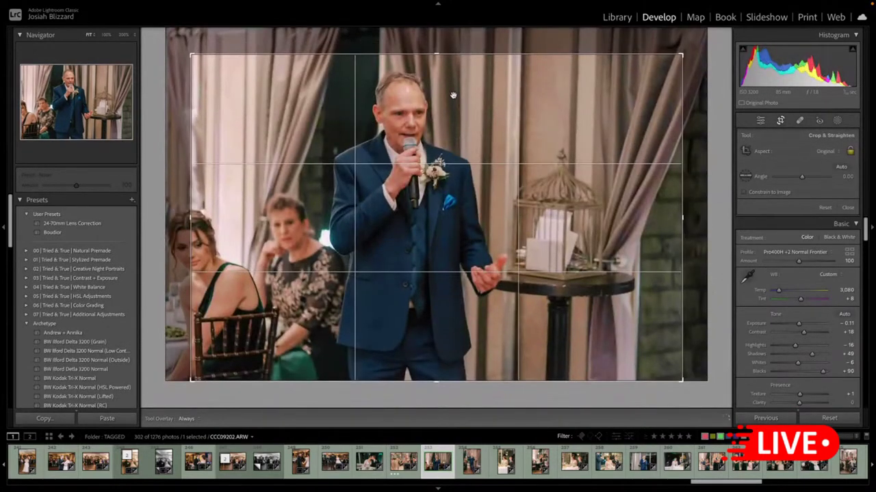
drag(448, 132, 442, 143)
key(Return)
- Advance to the full-length speech photo CCC09213, tighten its crop slightly from the upper edge and reposition the framing
key(Right)
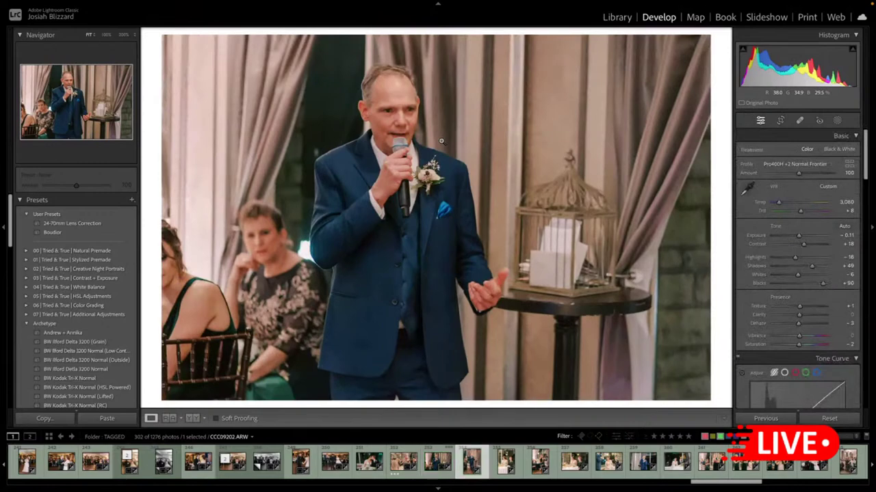
key(Right)
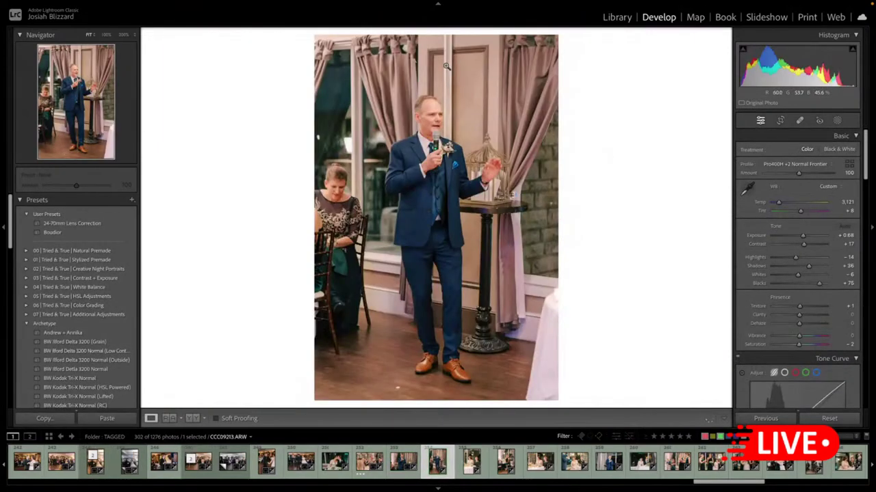
key(r)
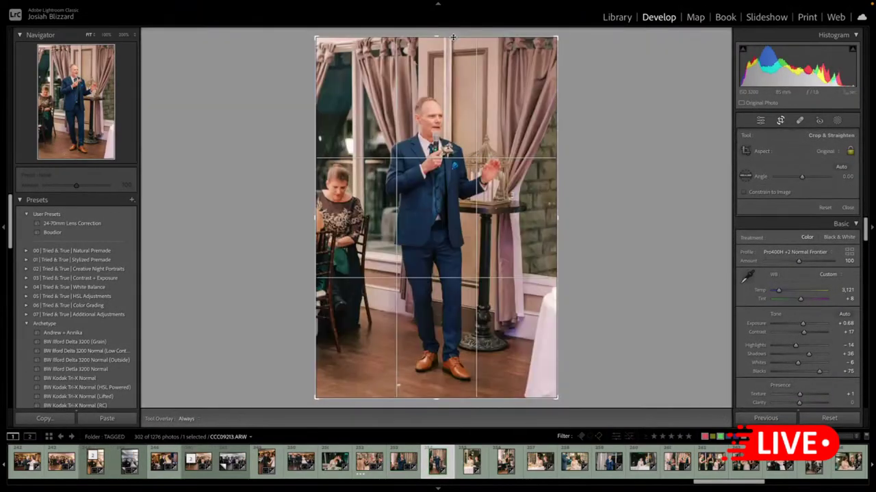
drag(452, 36, 452, 54)
drag(448, 155, 443, 168)
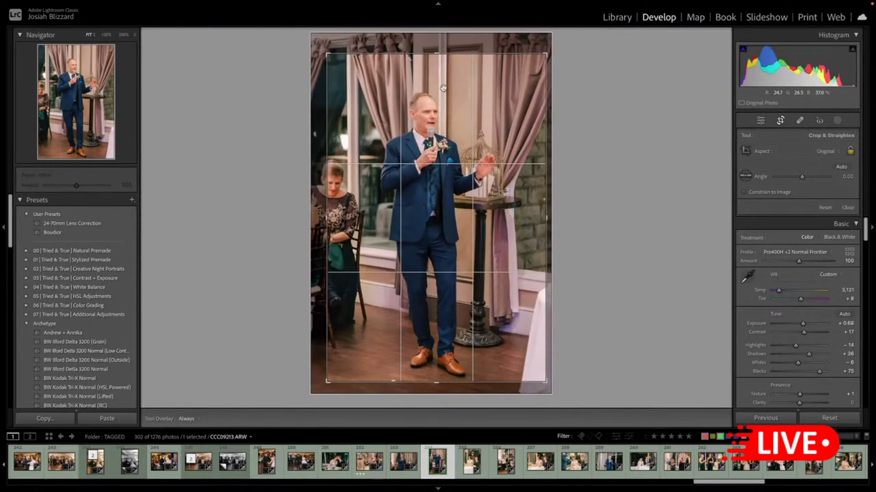
drag(445, 54, 445, 37)
key(r)
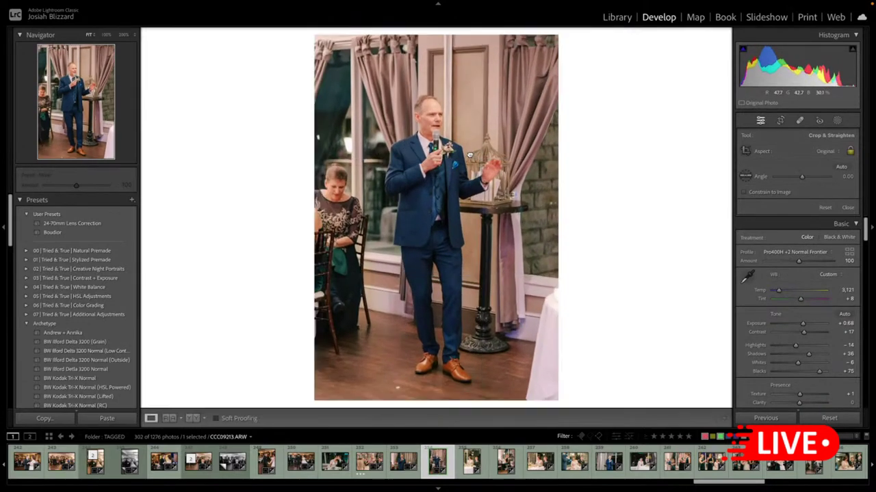
- Advance to the couple's table photo CCC09215 and lower its exposure to +0.31
key(Right)
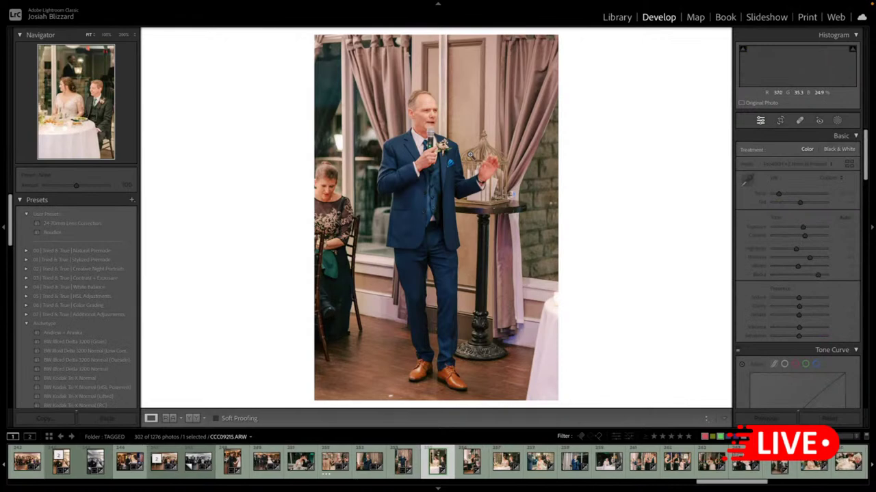
key(minus)
key(minus)
key(minus)
key(minus)
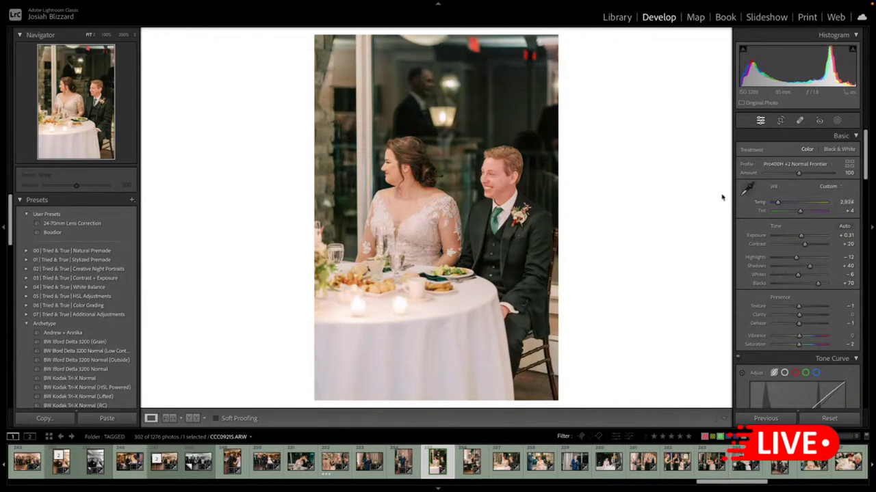
- Advance to the seated bridesmaid photo CCC09217, tighten its crop slightly and reposition the framing
key(Right)
key(Right)
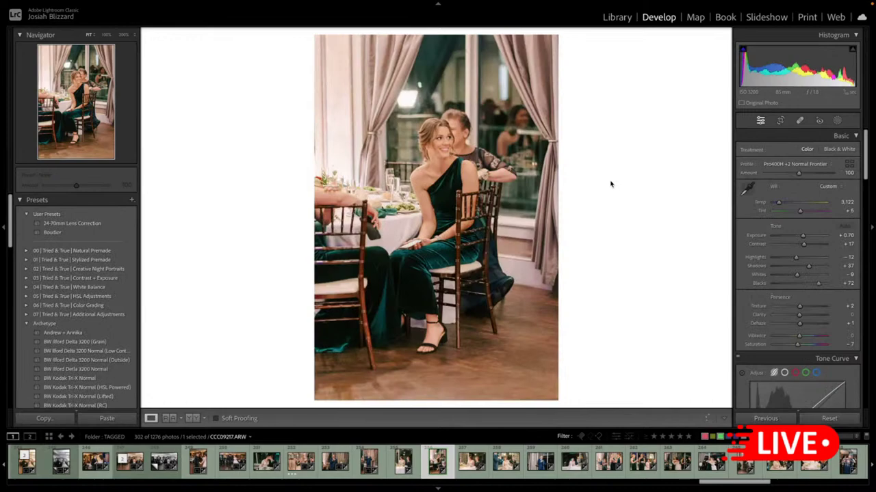
key(r)
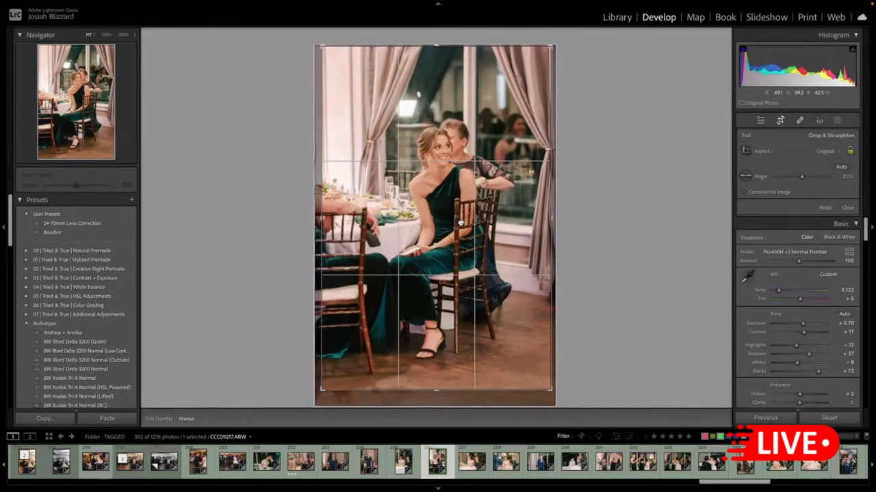
key(r)
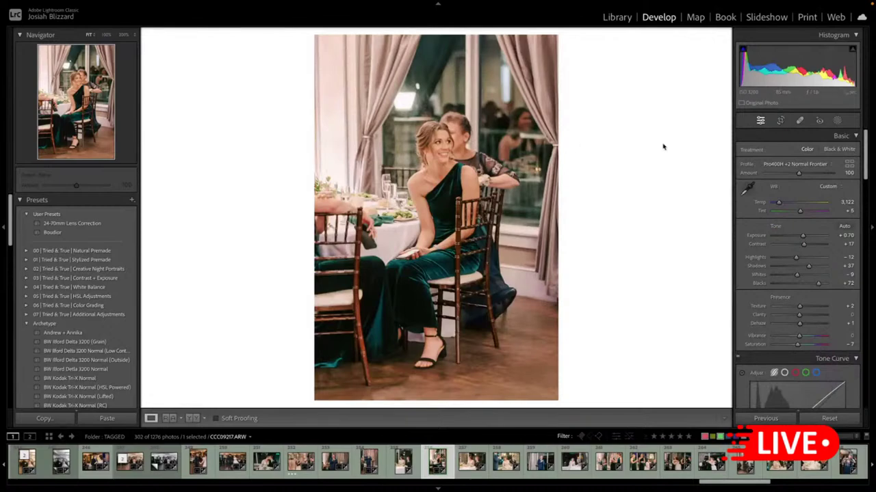
- Check the bridesmaid photo's detail up close, convert it with the BW Ilford Delta 3200 (Grain) preset and set exposure to −0.30
key(z)
drag(513, 96, 478, 374)
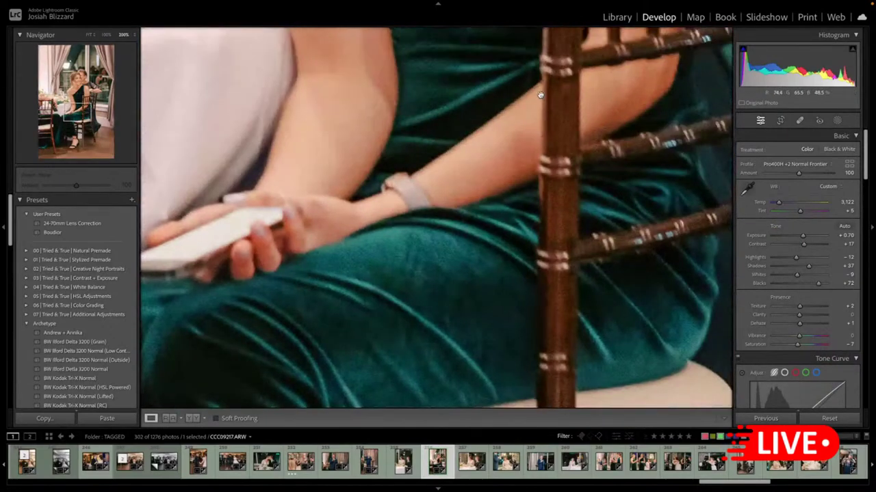
drag(541, 93, 459, 285)
drag(525, 141, 537, 355)
drag(562, 137, 570, 227)
key(z)
click(570, 227)
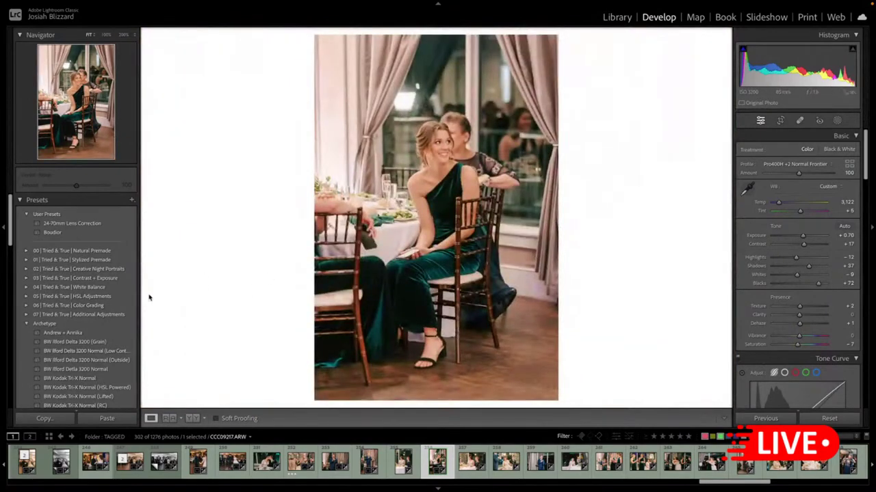
click(114, 342)
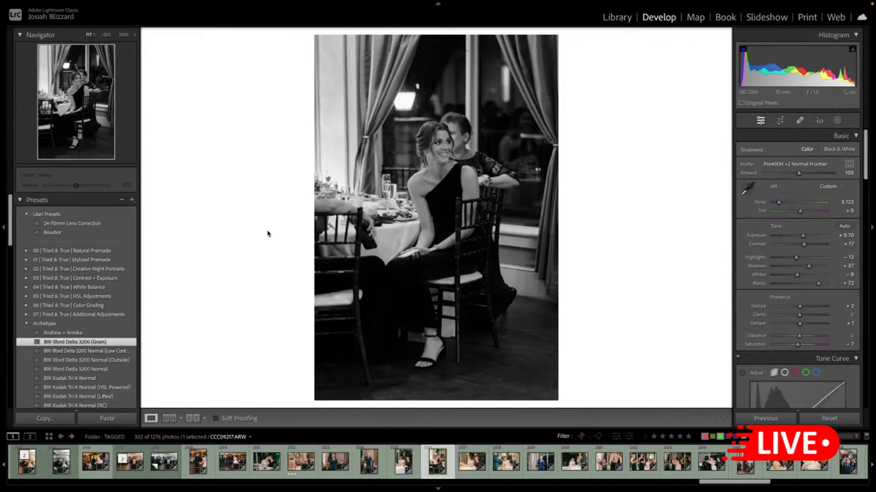
key(equal)
key(equal)
key(equal)
key(minus)
- Advance to the couple's table photo CCC09230 and set temperature to 2,976, exposure to +0.51, highlights to −21 and shadows to +36
key(Right)
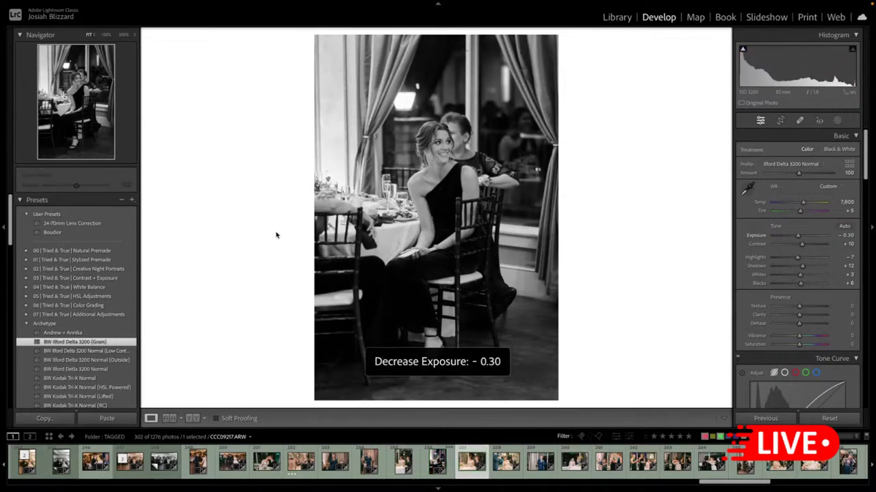
key(Right)
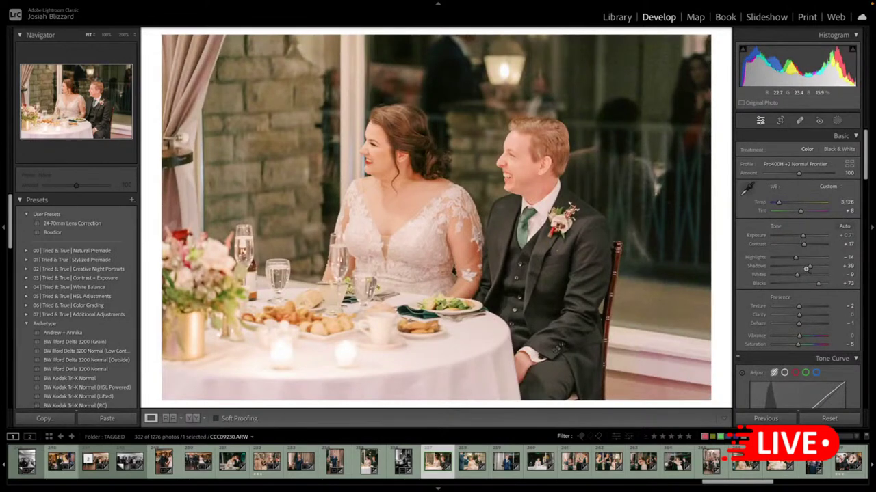
key(equal)
drag(809, 266, 794, 259)
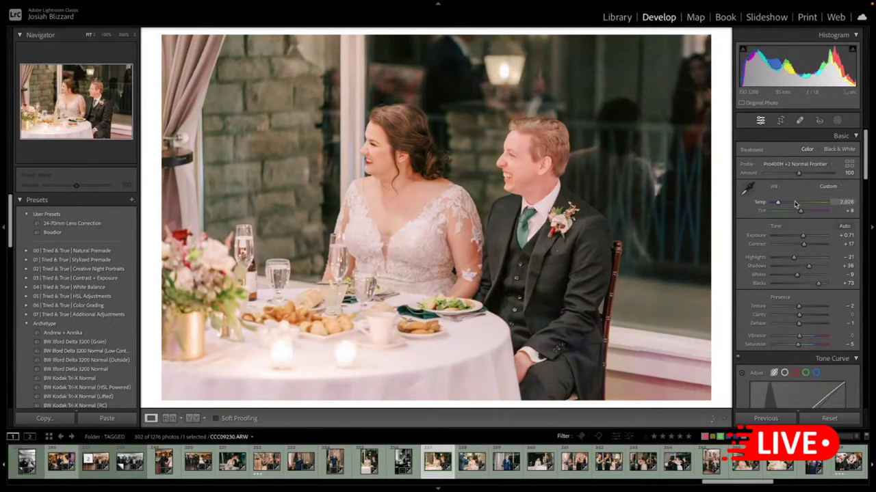
key(minus)
key(minus)
key(minus)
key(equal)
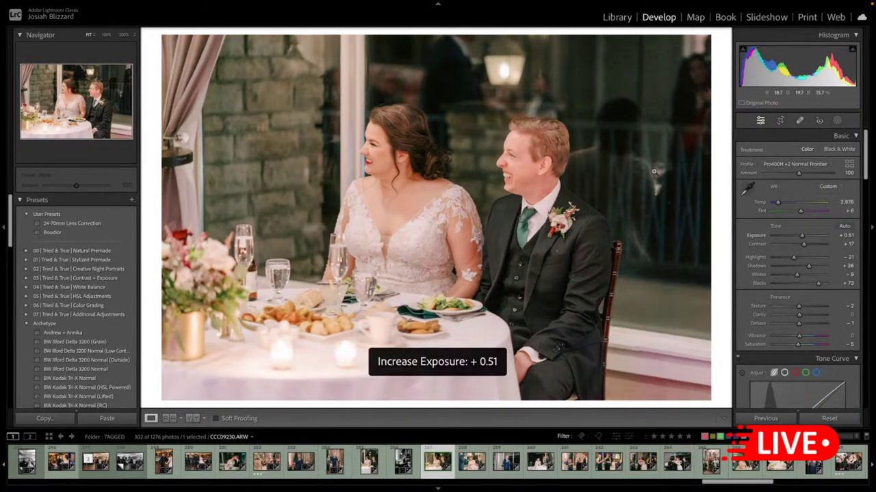
- Tighten the crop of CCC09230 from its upper edge around the seated couple
key(r)
drag(506, 36, 506, 48)
key(r)
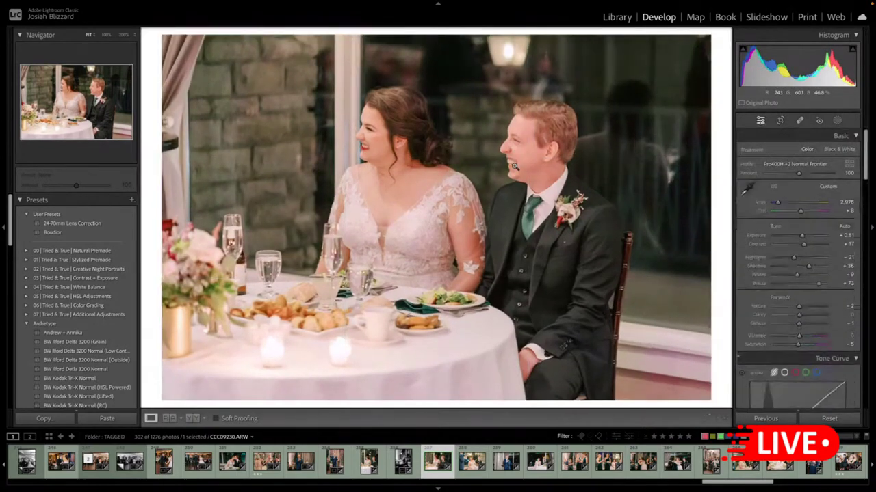
- Advance to photo CCC09244 of the couple listening to a speech and apply the BW Ilford Delta 3200 (Grain) preset
key(Right)
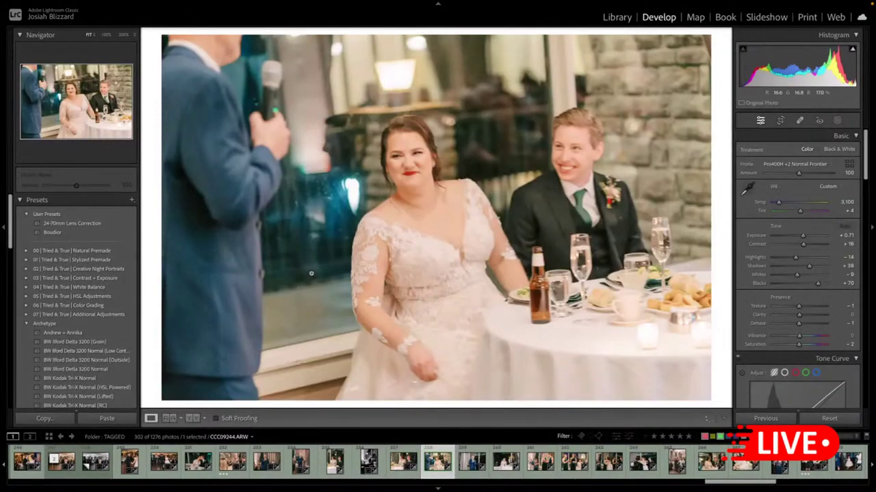
click(120, 344)
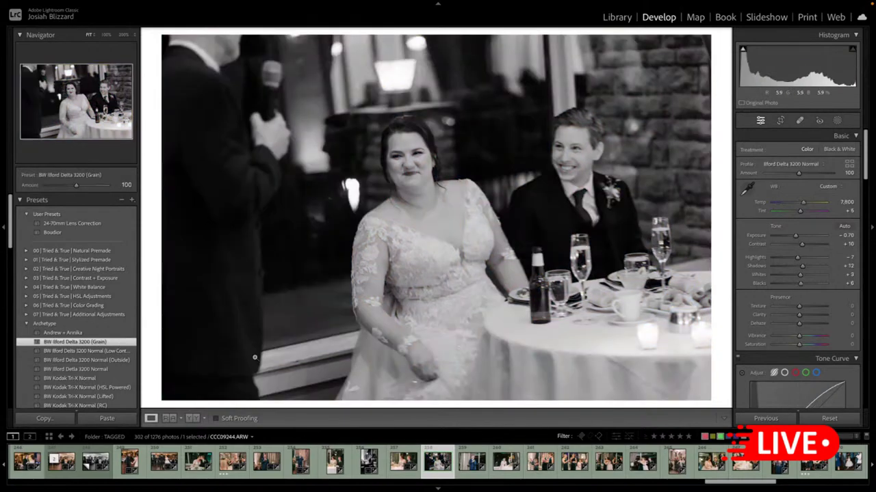
- Advance to the speaker photo DDD03869, tighten its crop at an angle of −0.92, and set temperature to 5,385 with a lower tint
key(Right)
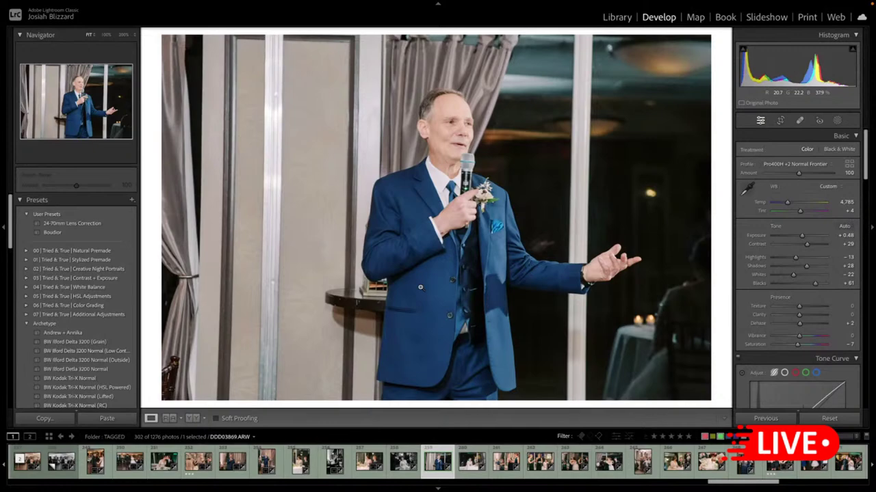
key(r)
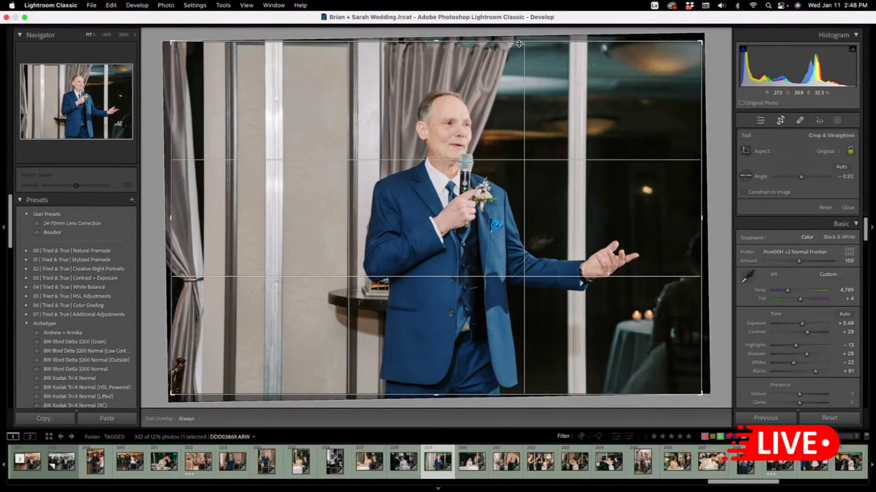
drag(519, 42, 517, 63)
key(Return)
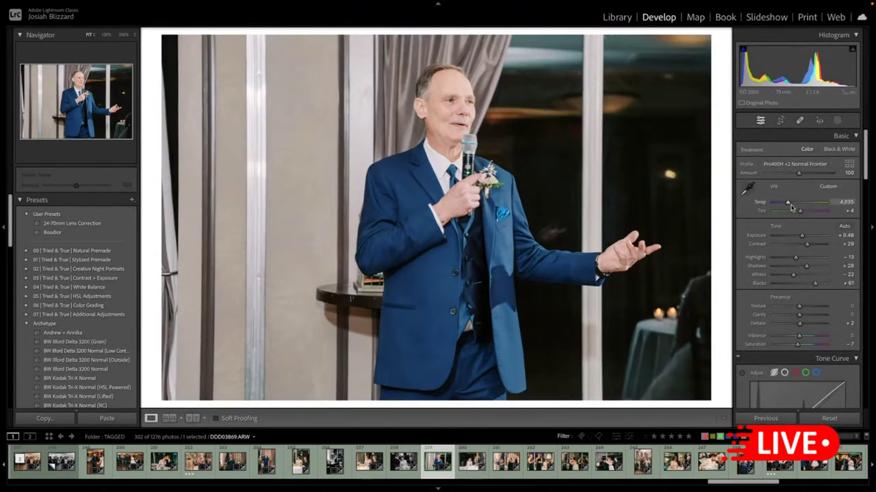
drag(791, 207, 792, 207)
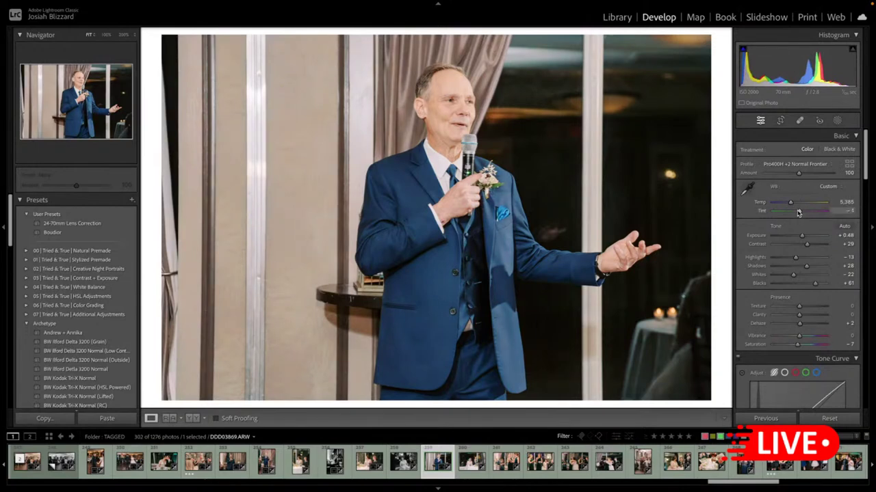
drag(797, 213, 800, 212)
- Advance to the couple's table photo DDD03871, straighten it to −0.27, tighten its crop from the upper edge and reposition the framing
key(Right)
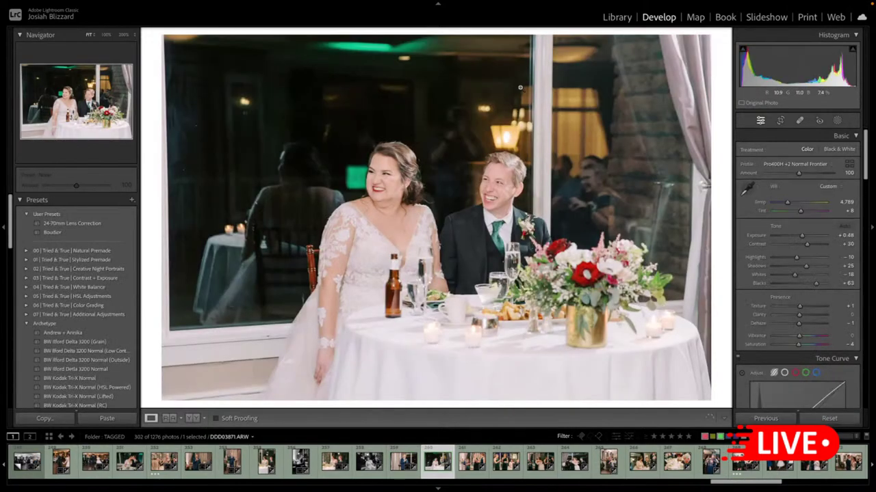
key(r)
drag(507, 52, 504, 38)
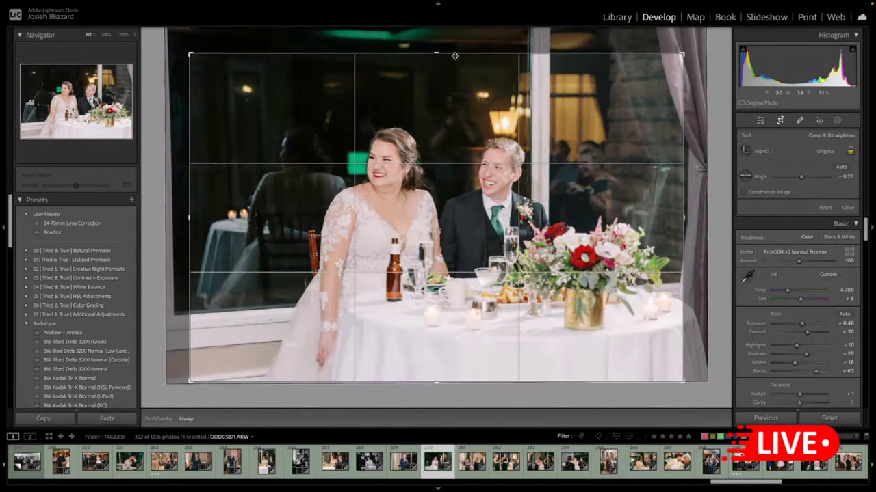
drag(456, 55, 456, 61)
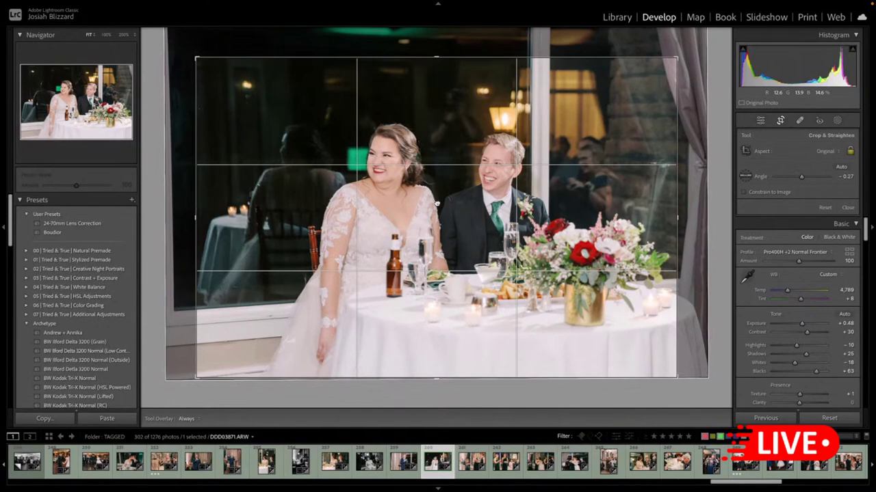
key(Return)
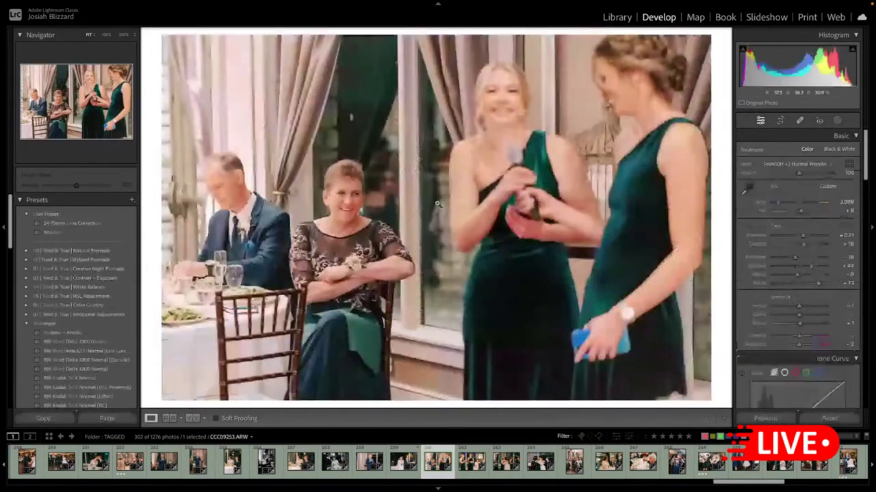
- Pass over CCC09253 to the bridesmaids' speech photo CCC09263, create a virtual copy and apply the BW Ilford Delta 3200 (Grain) preset to it
key(Right)
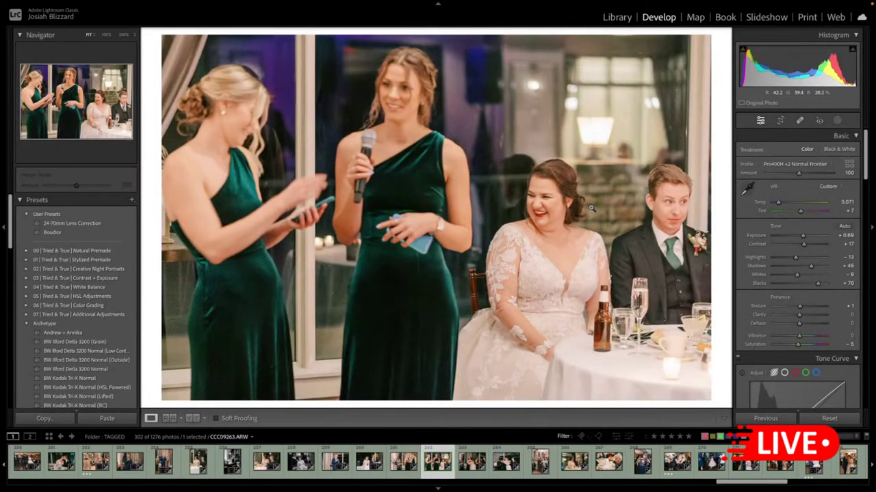
key(ctrl+apostrophe)
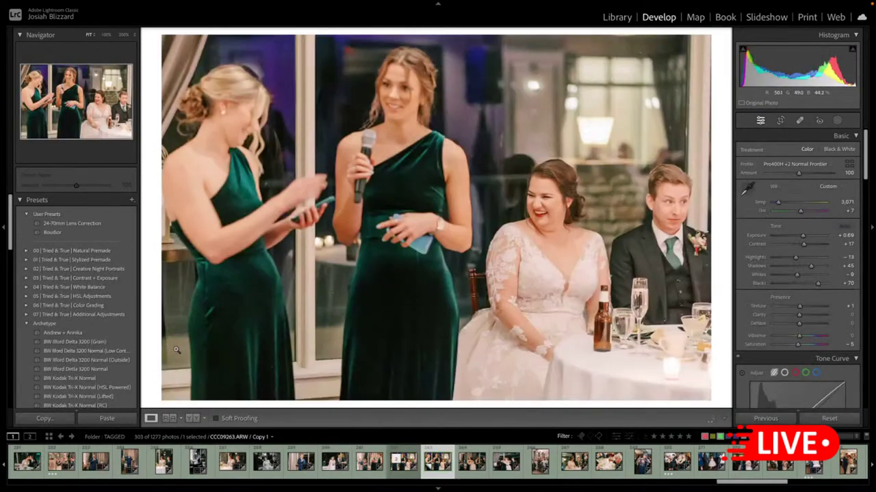
click(119, 343)
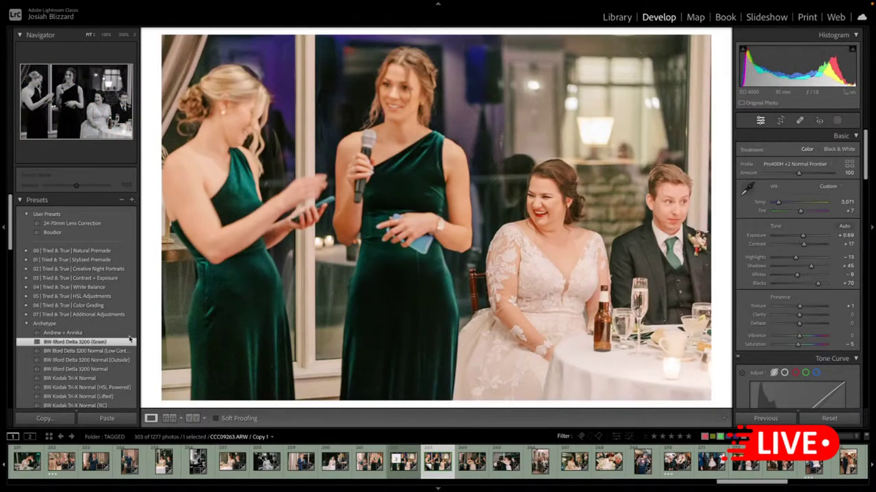
- Advance to the hugging photo BBB00885, tighten its crop from the upper edge and shift the framing to leave out the guest at the far edge
key(Right)
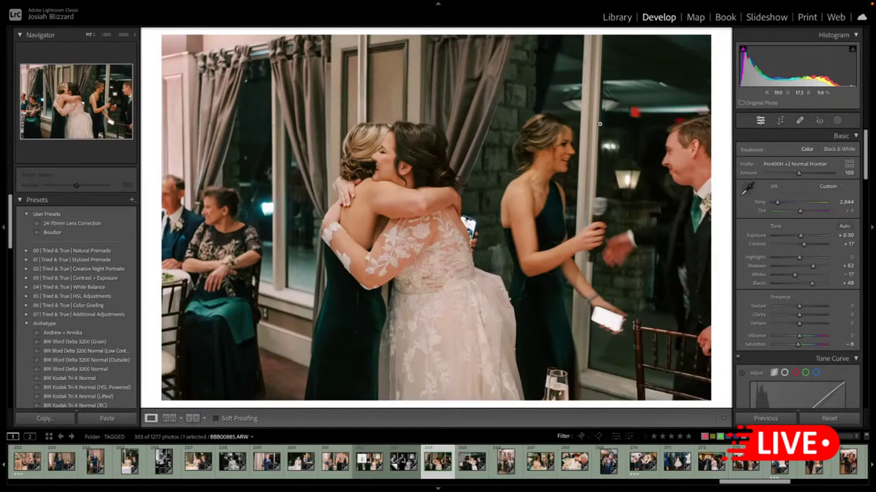
key(r)
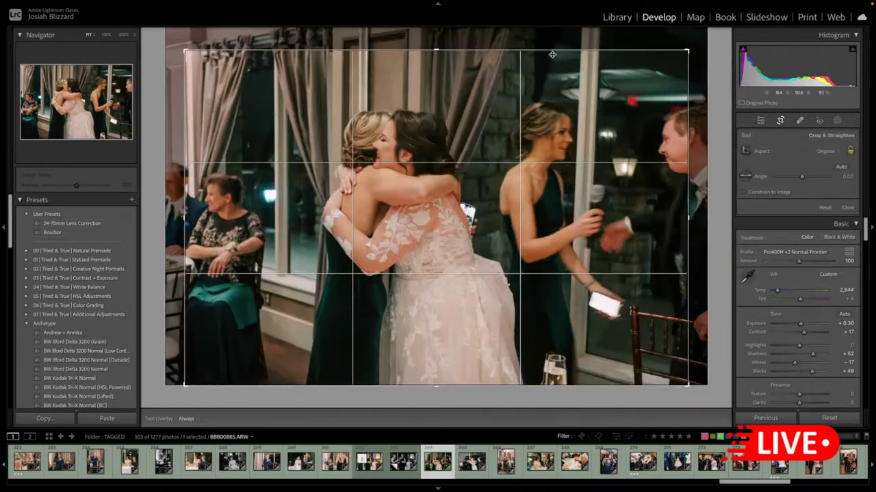
drag(507, 126, 489, 125)
key(Return)
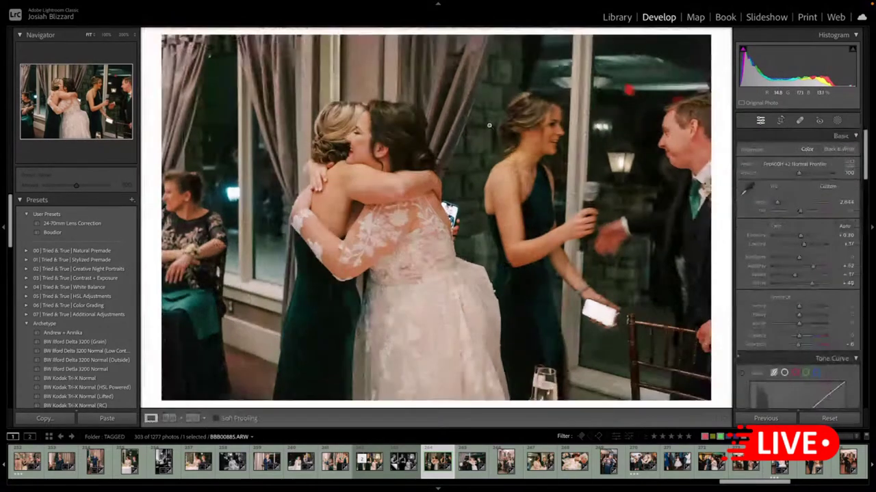
- Set exposure to +0.50, blacks to +52, shadows to +45 and highlights to −7 on BBB00885
key(equal)
key(minus)
key(equal)
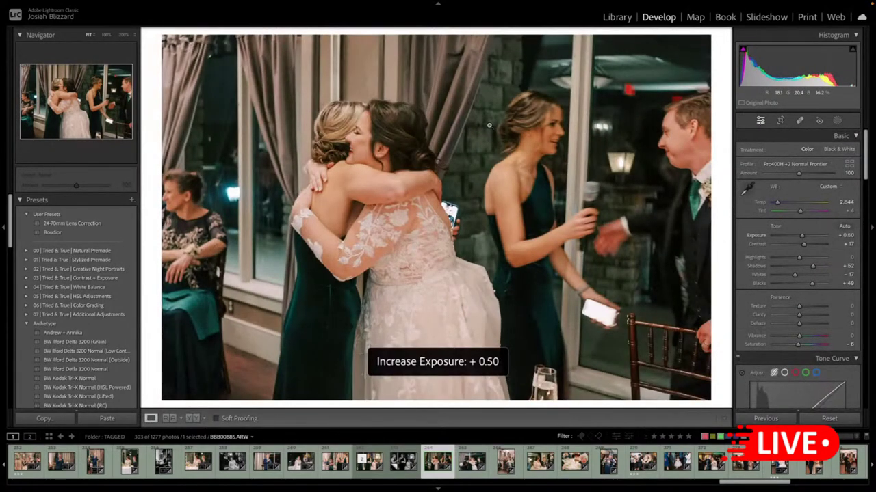
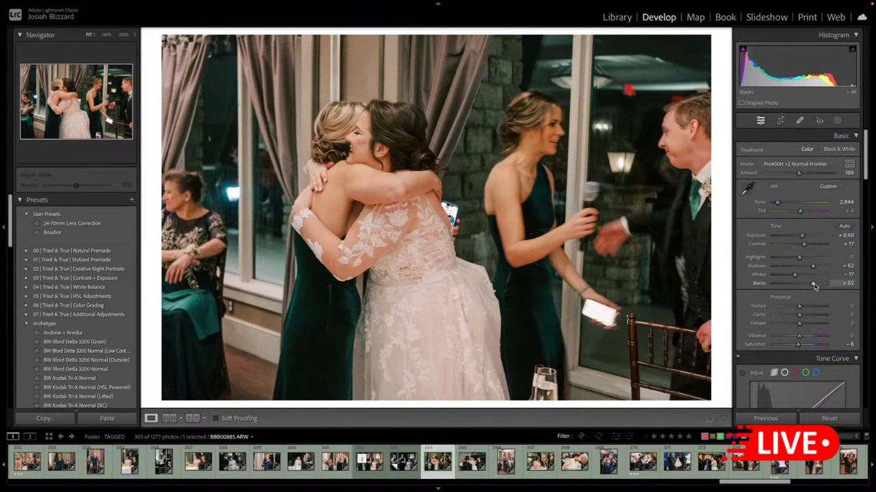
drag(808, 267, 797, 257)
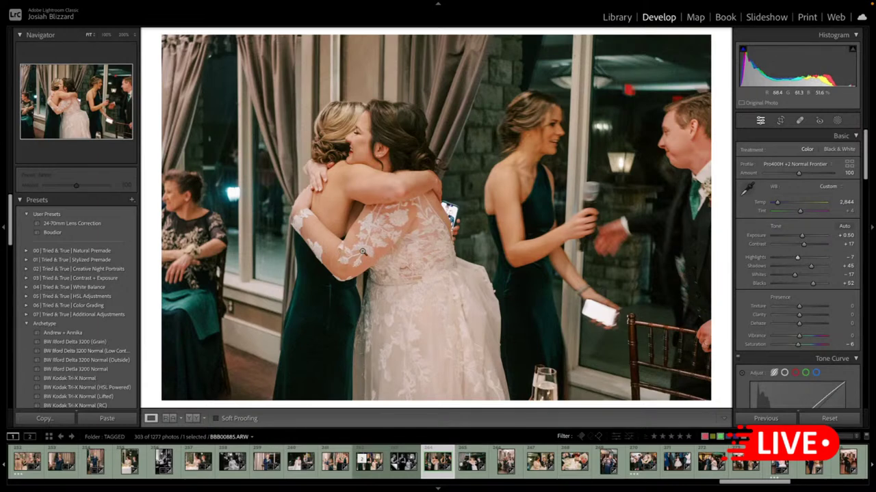
- Advance to the hugging photo DDD03905, straighten it to 1.21, tighten its crop from the upper edge and reposition the framing
key(Right)
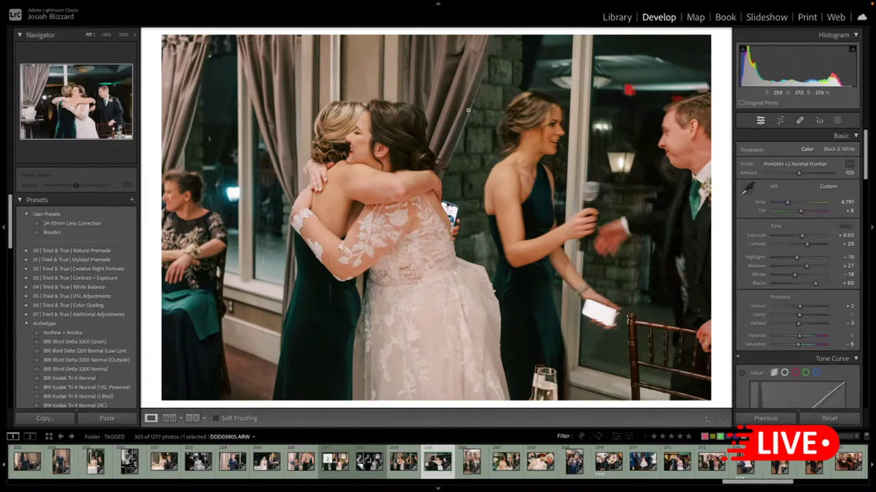
key(r)
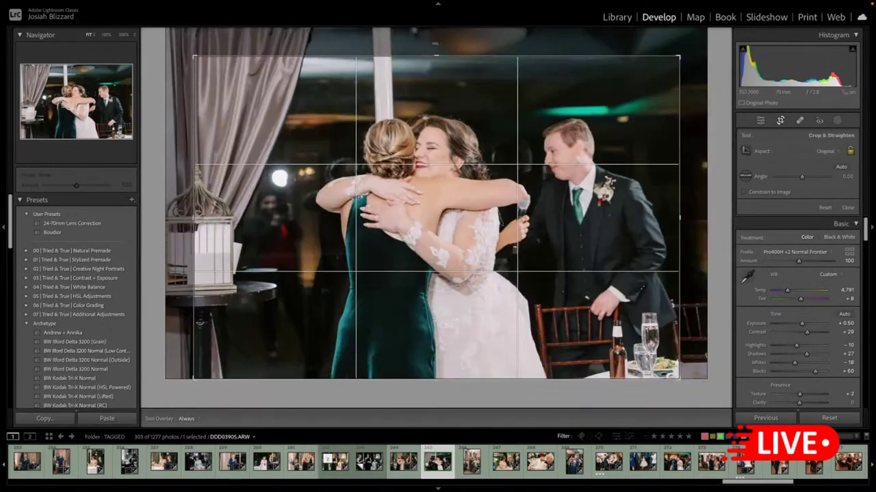
drag(433, 55, 439, 73)
drag(451, 142, 433, 135)
key(Return)
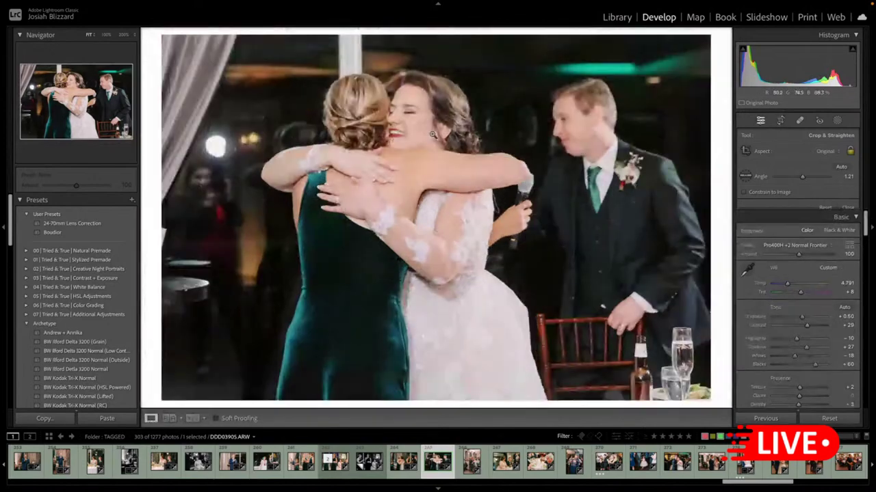
key(r)
drag(307, 160, 310, 160)
key(Return)
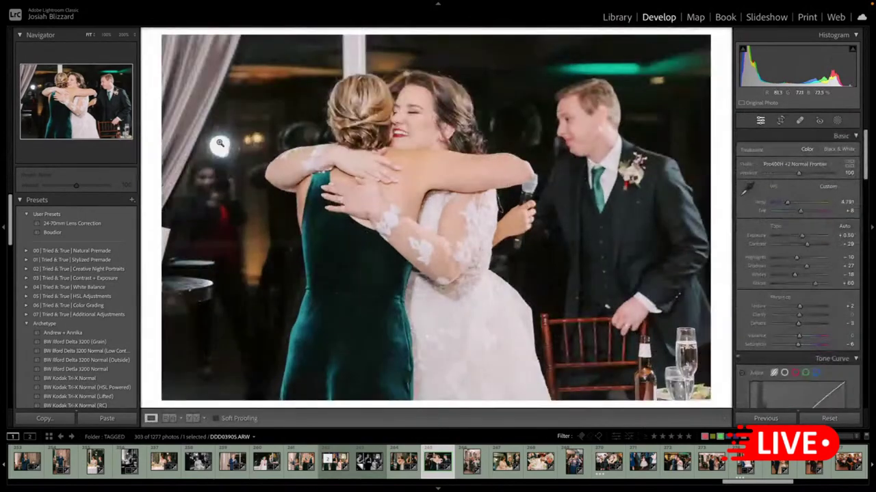
- Remove the bright light reflection from the dark window beside the curtain in DDD03905, refreshing the generated fill once
click(220, 144)
key(q)
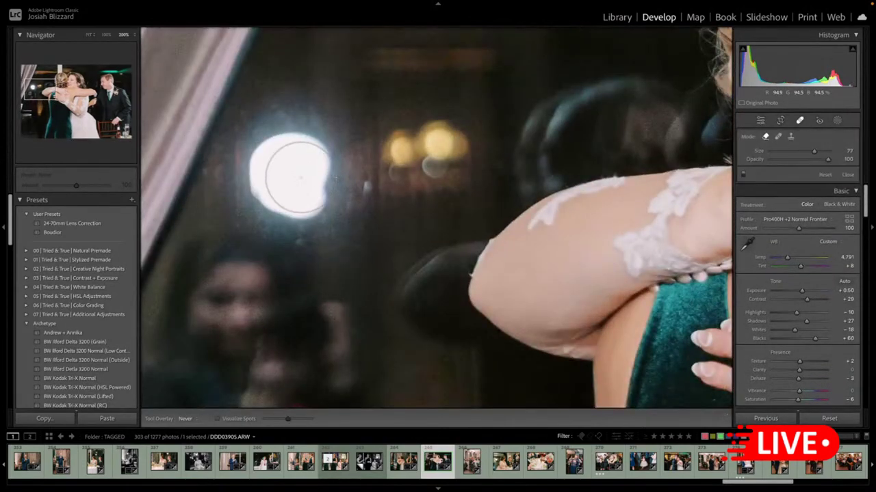
scroll(300, 176, up, 5)
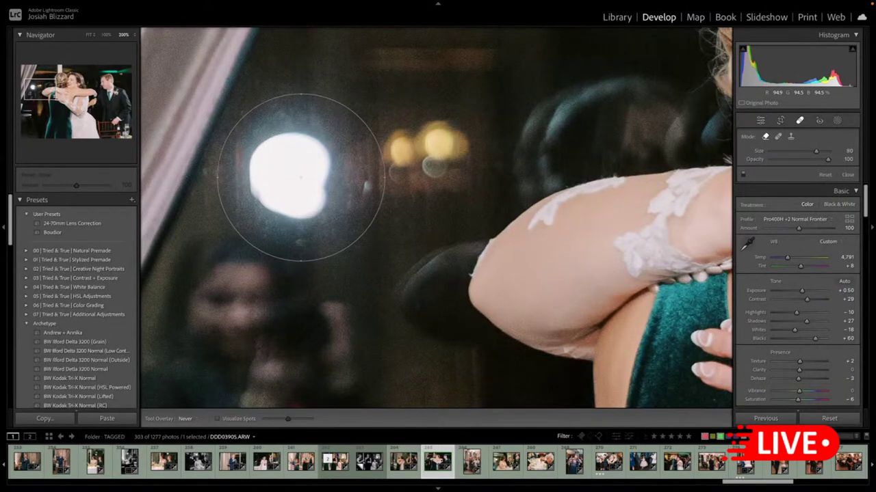
click(292, 180)
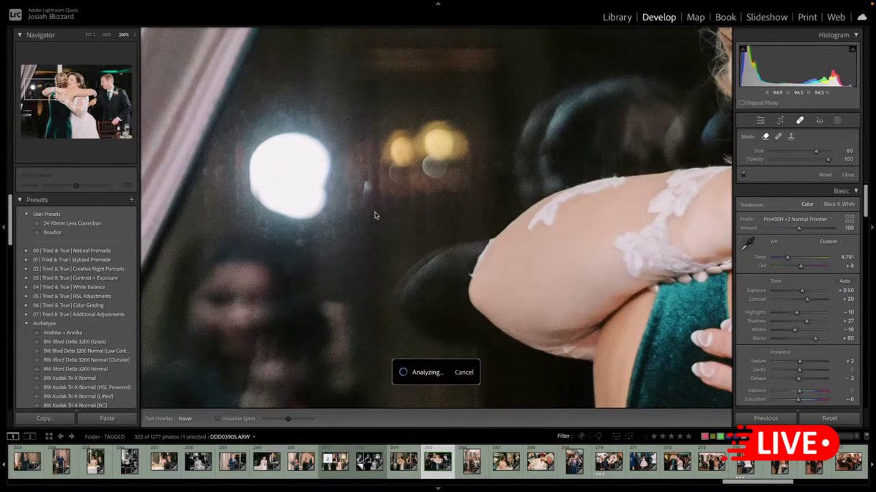
key(z)
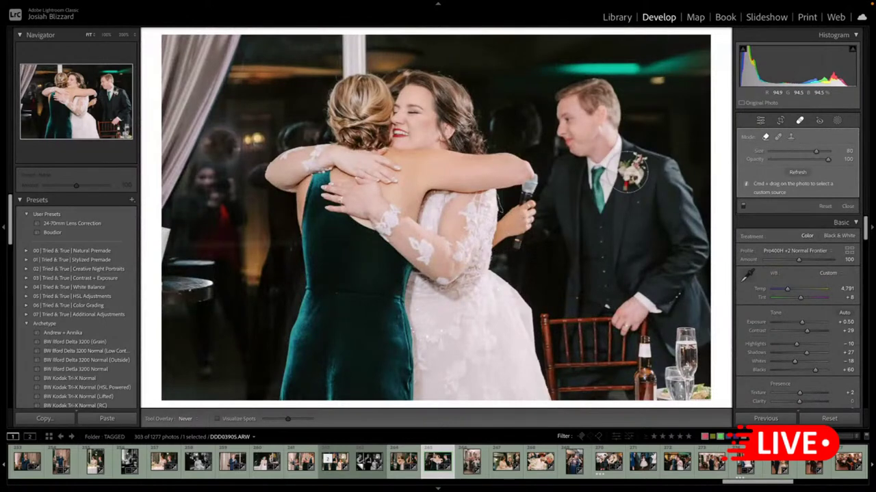
click(798, 173)
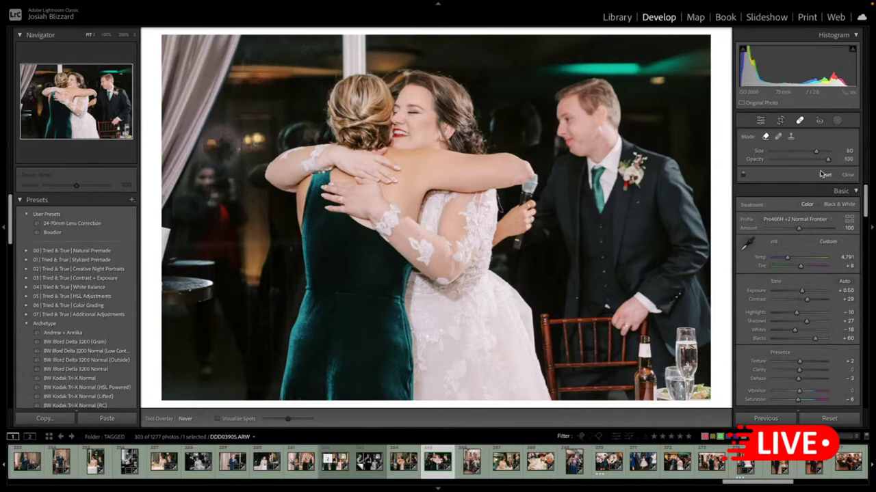
click(847, 175)
- Pass over CCC09288 to the sweetheart-table photo CCC09290, straighten it to −0.11, tighten its crop from the upper edge and shift the framing
key(Right)
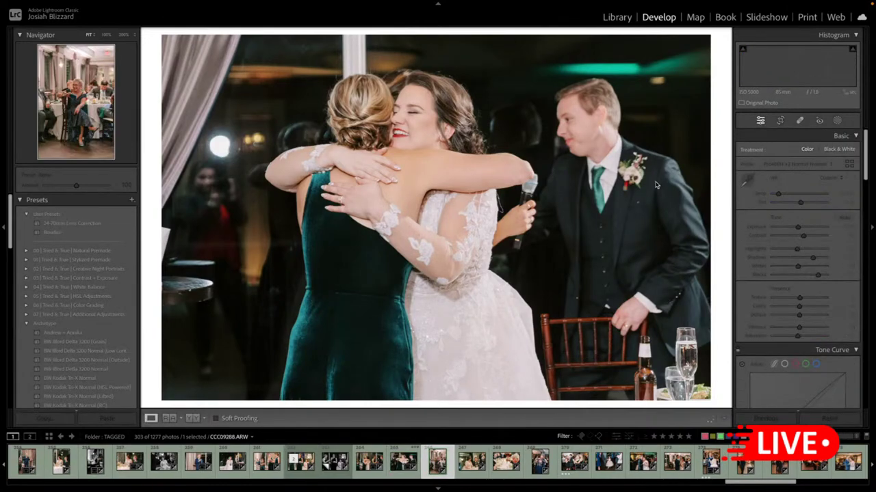
key(Right)
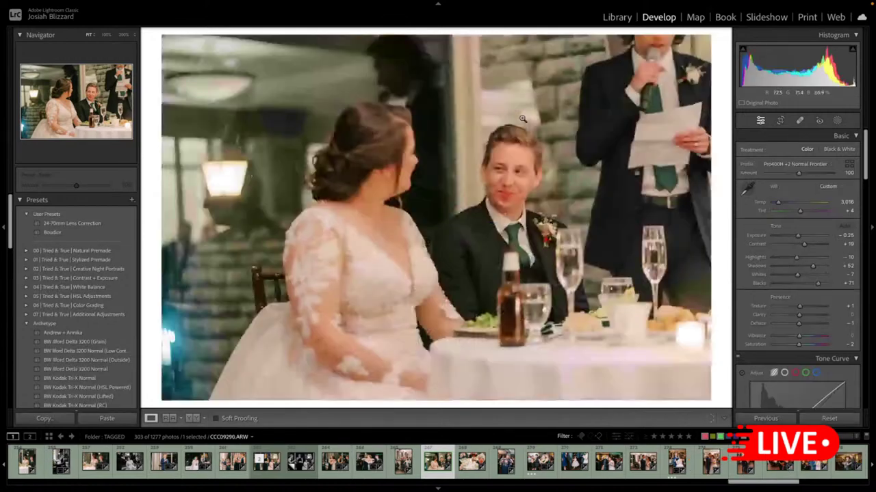
key(r)
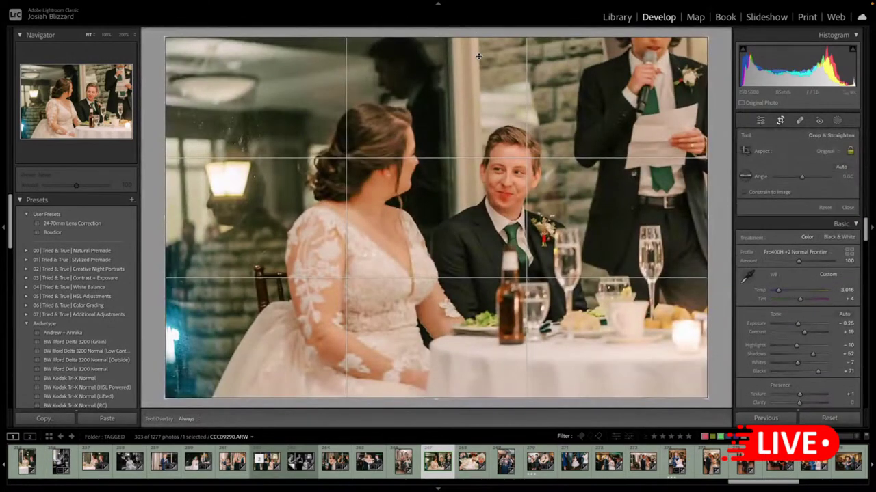
drag(464, 49, 459, 52)
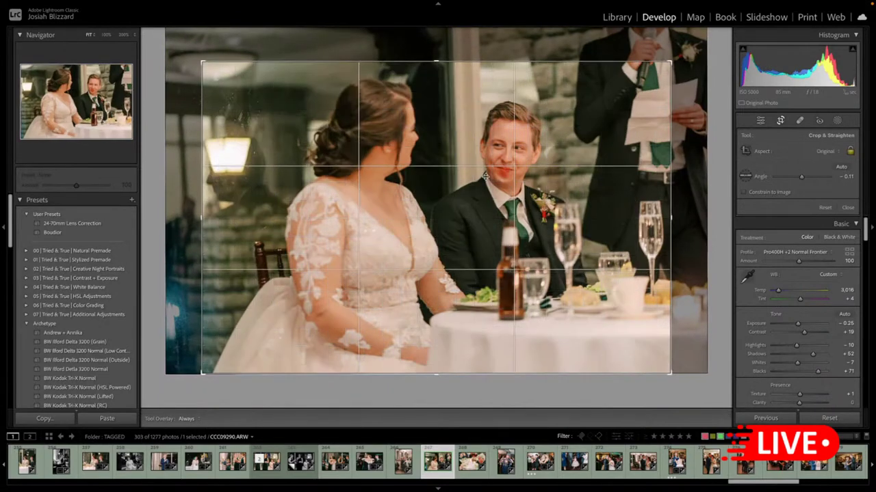
mouse_move(490, 224)
mouse_down()
mouse_move(465, 258)
mouse_move(480, 226)
mouse_up()
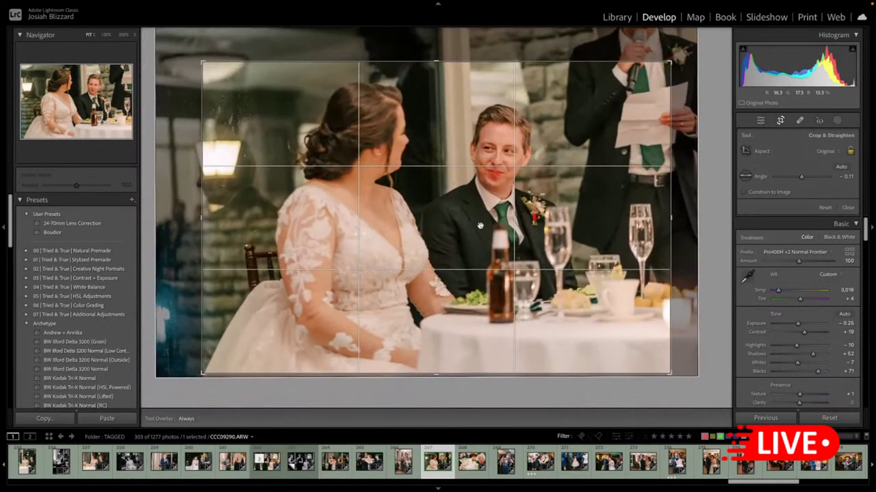
key(Return)
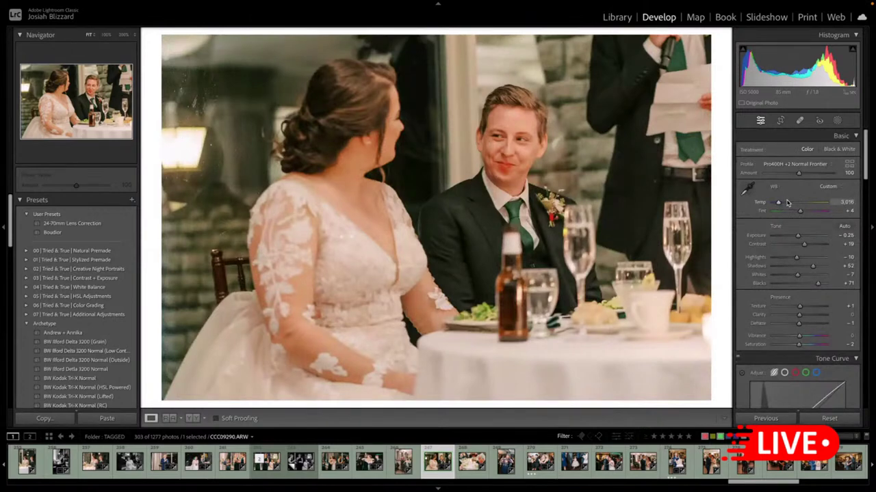
- Set the temperature to 2,716 and highlights to +7 on CCC09290, and reset its whites to the default
key(Down)
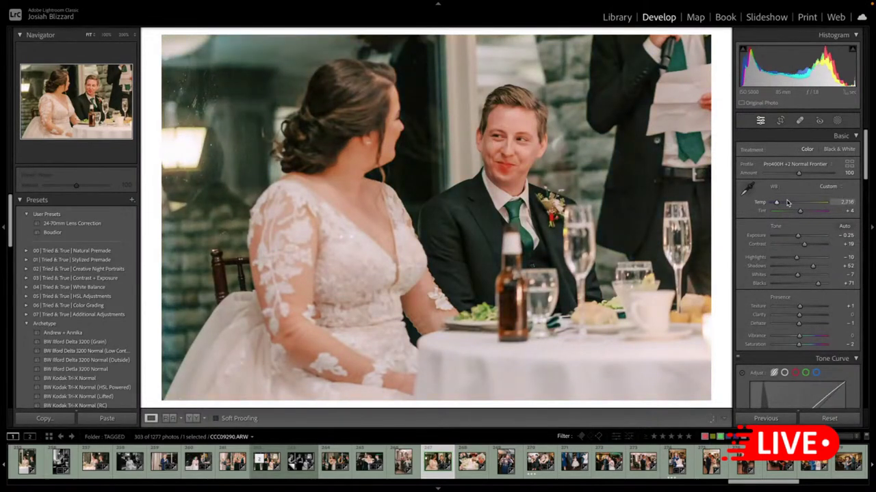
key(Down)
key(Up)
scroll(803, 260, up, 3)
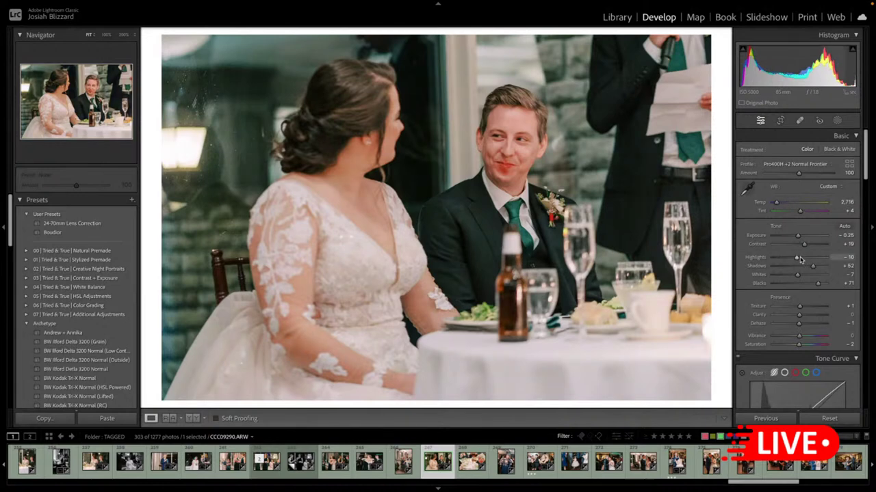
scroll(800, 276, up, 2)
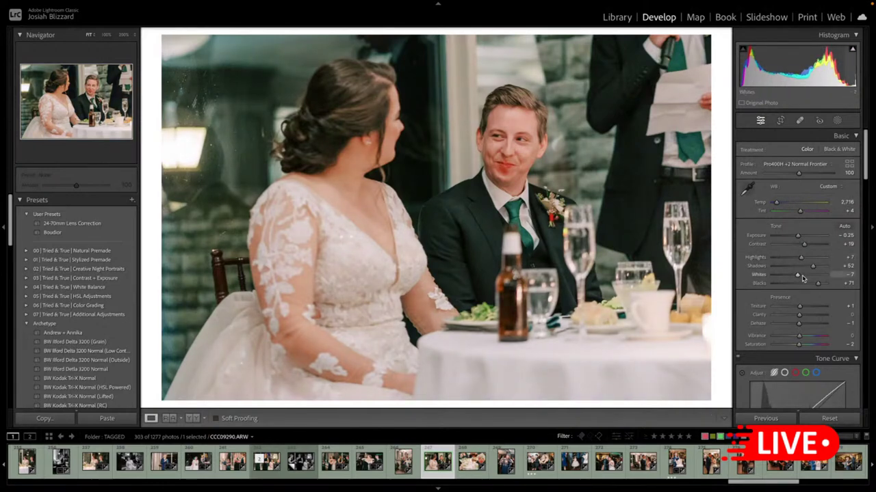
double_click(799, 277)
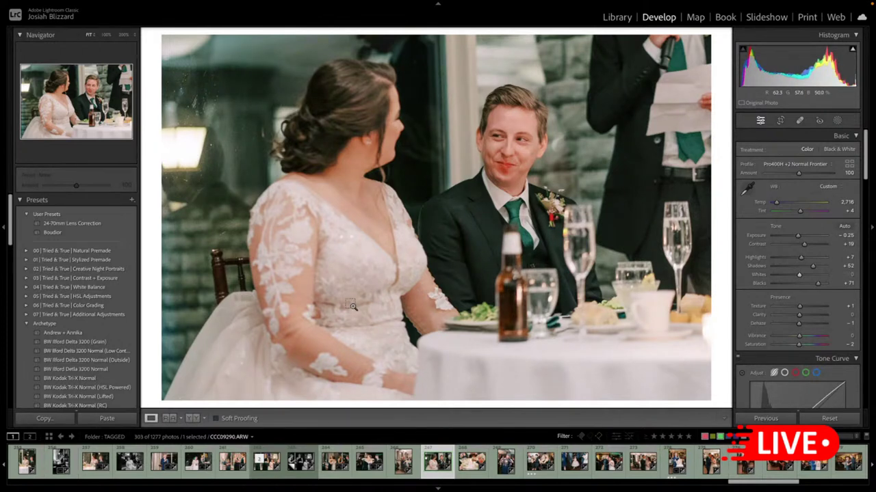
- Create a virtual copy of CCC09290 and apply the BW Ilford Delta 3200 (Grain) preset to it
key(ctrl+apostrophe)
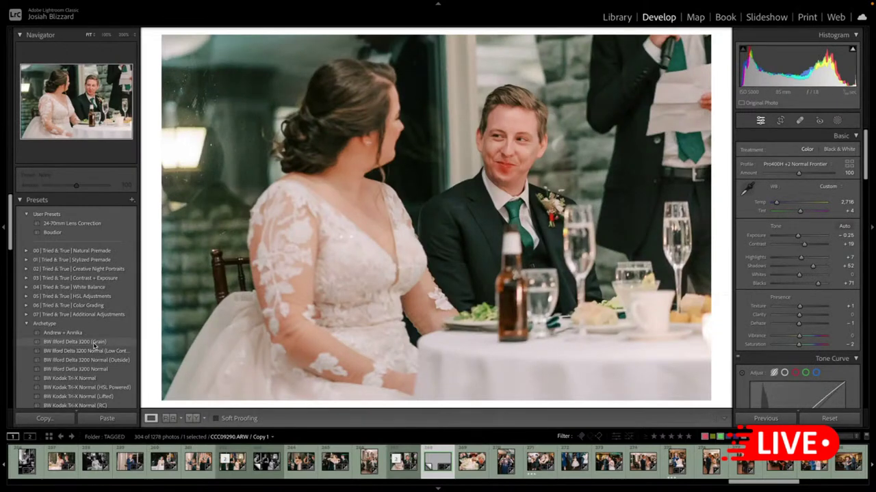
click(94, 344)
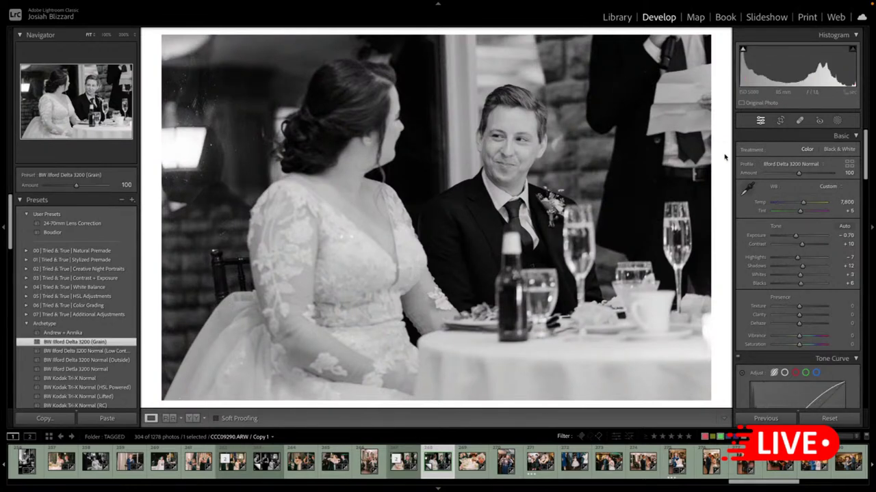
- Pass over CCC09303 to the slow-dance photo CCC09383, tighten its crop around the couple, straighten it to −0.07 and reposition the framing
key(Right)
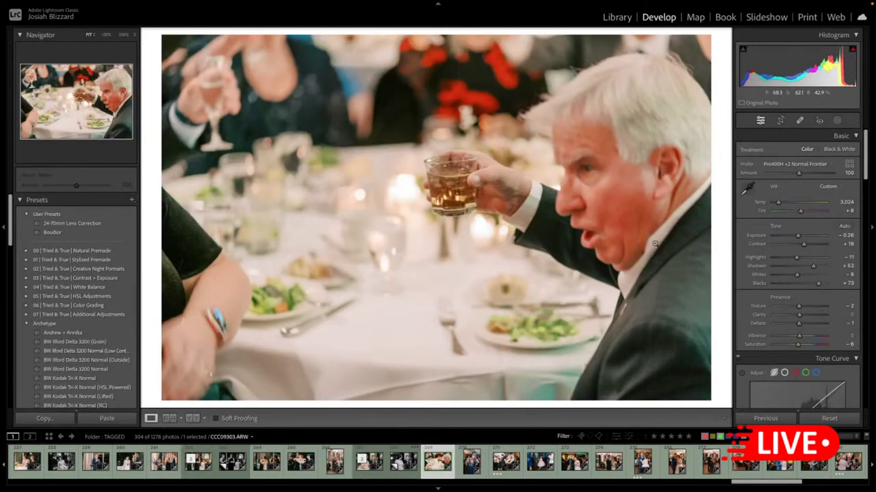
key(Right)
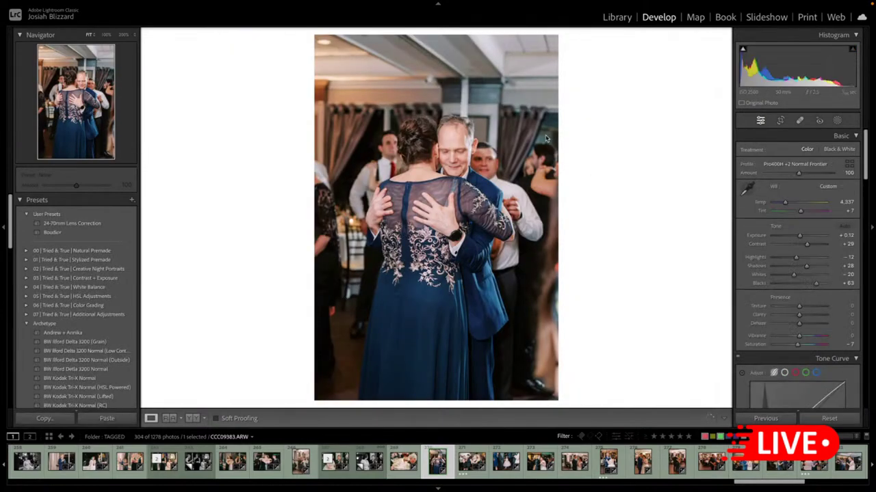
key(r)
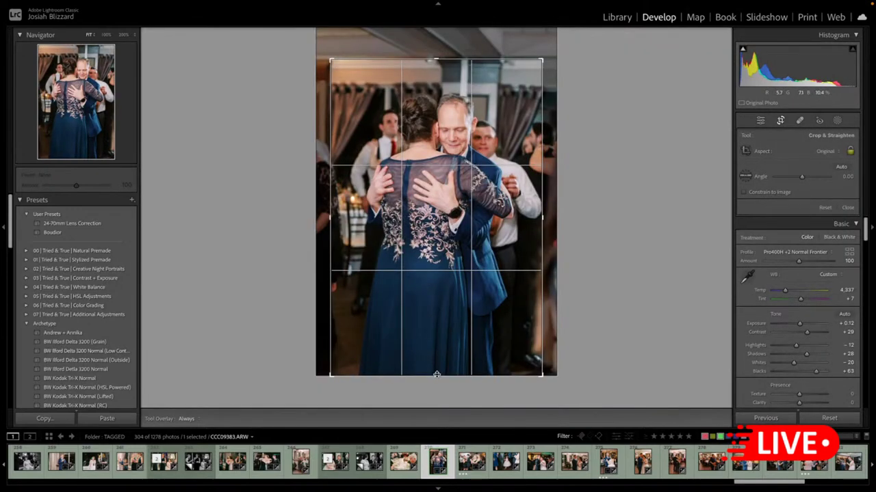
drag(437, 374, 436, 358)
drag(601, 215, 600, 216)
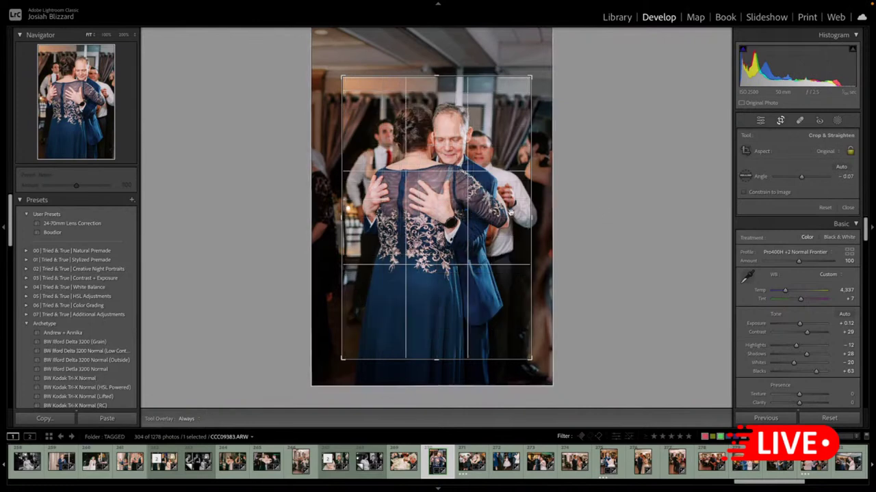
double_click(485, 204)
key(r)
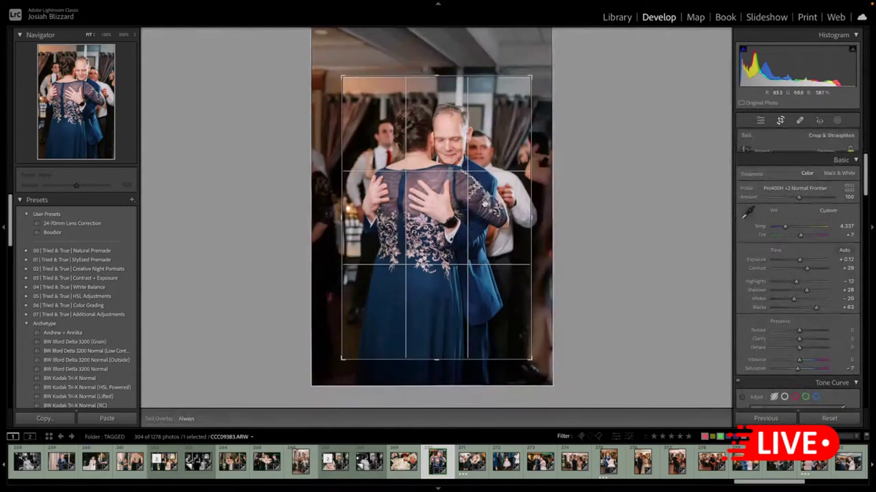
key(Return)
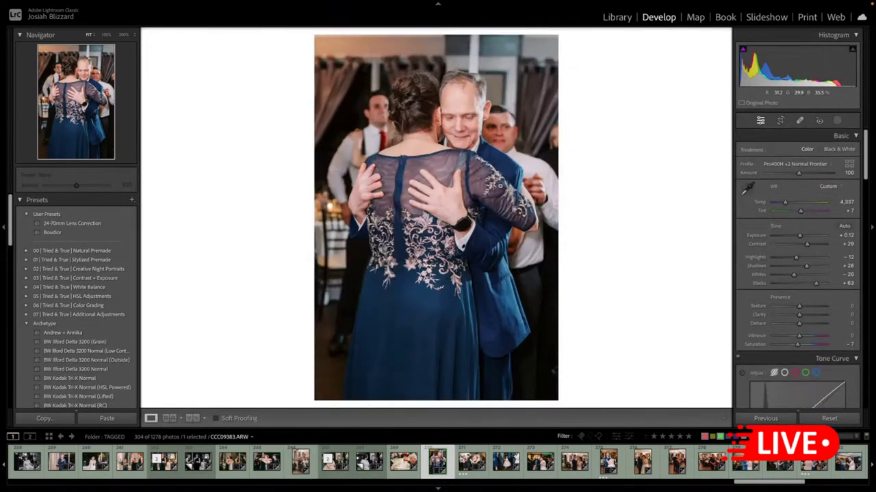
- Preview the BW Ilford Delta 3200 (Grain) preset on CCC09383 and review CCC09402, CCC09405 and CCC09417
click(108, 342)
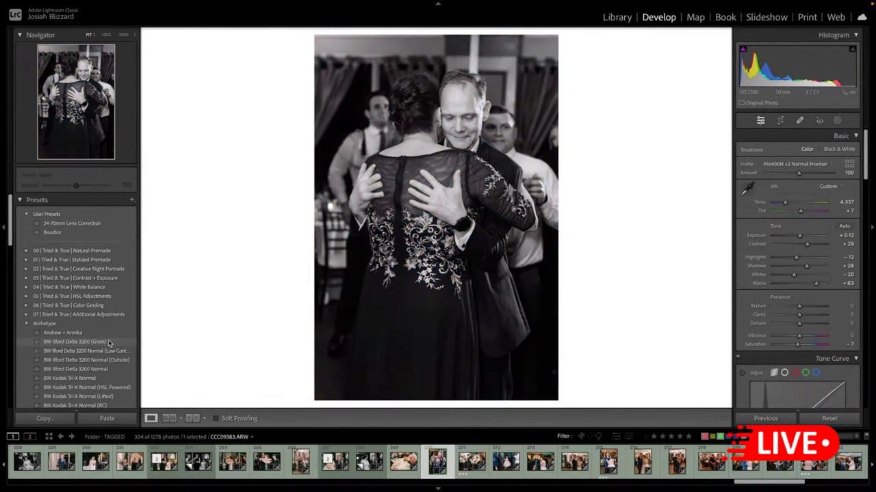
key(Right)
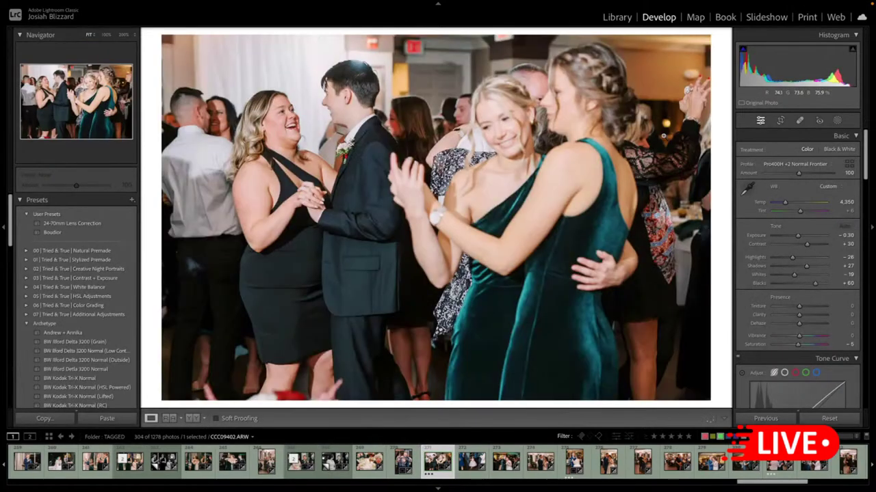
key(Right)
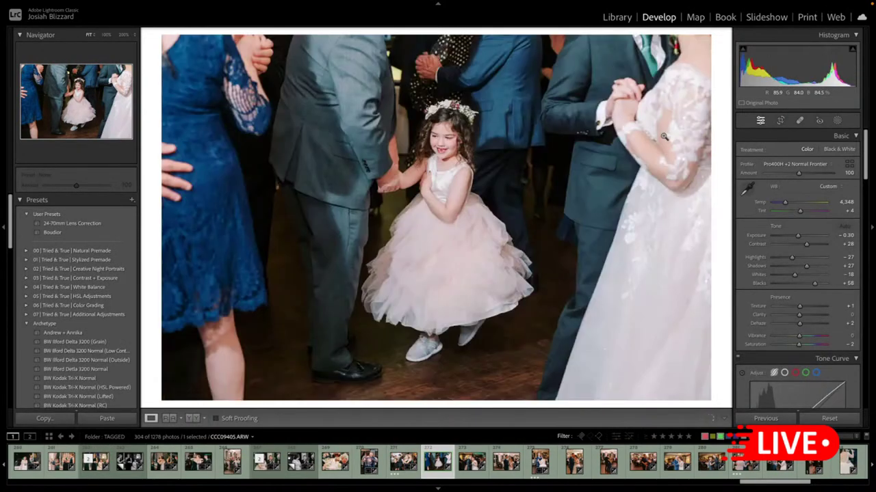
key(Right)
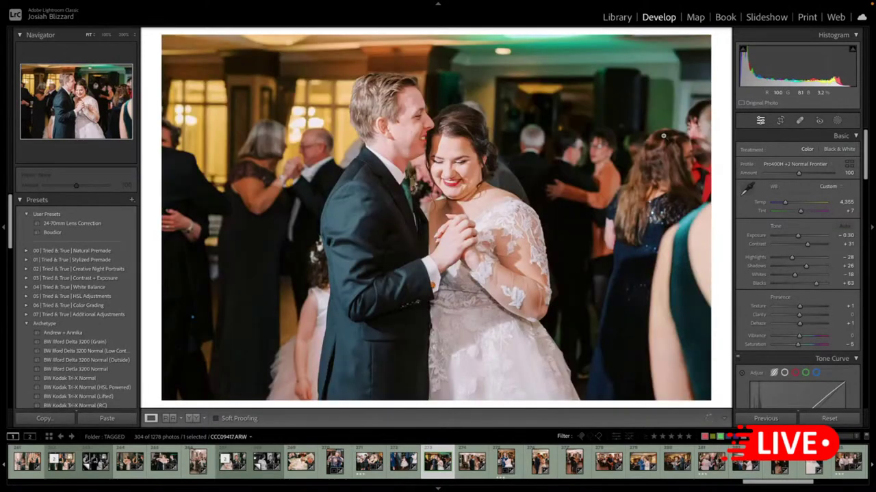
- Advance to the father-daughter dance photo CCC09450 and tighten its crop from the lower edge
key(Right)
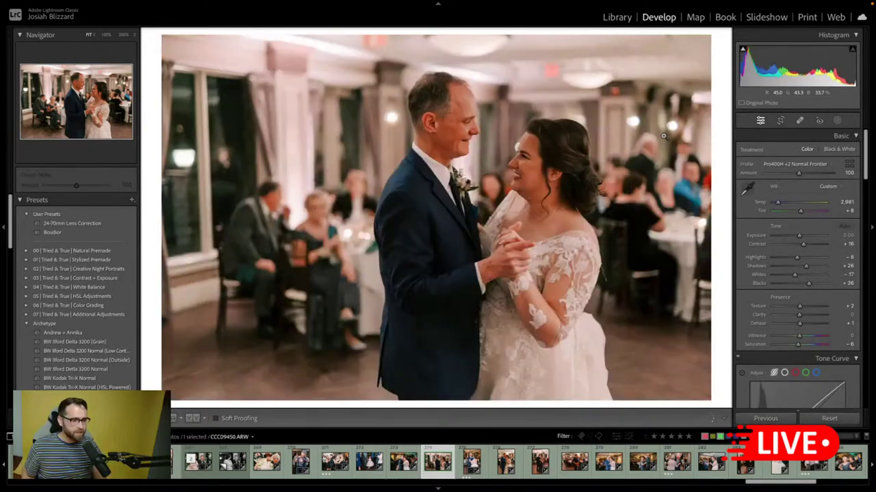
key(r)
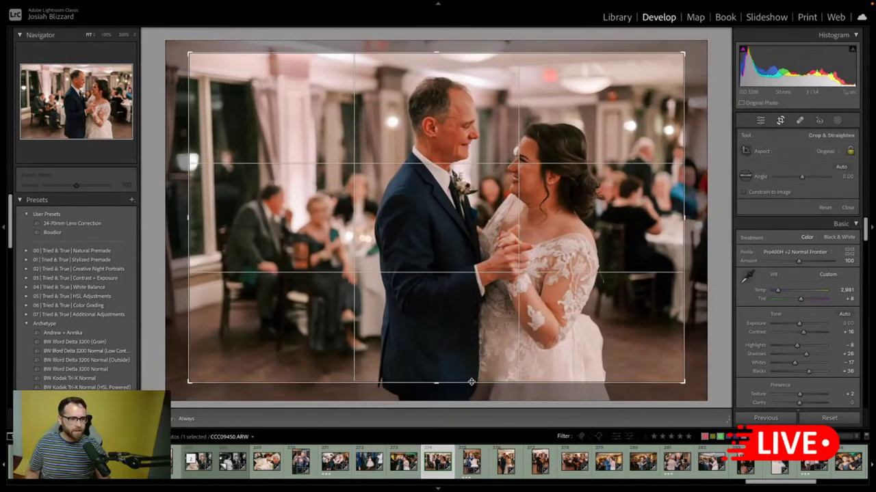
key(r)
- Set exposure to +0.40, shadows to +35 and highlights to −12 on CCC09450
key(equal)
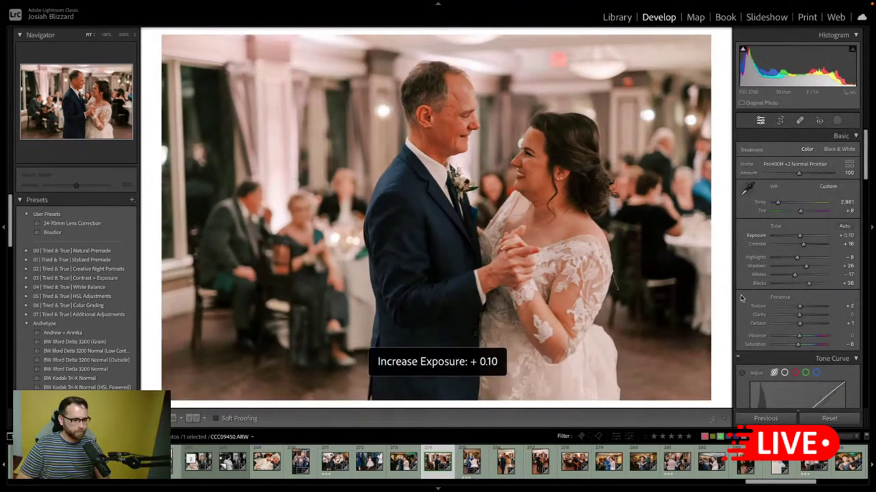
key(equal)
key(equal)
key(equal)
key(equal)
key(minus)
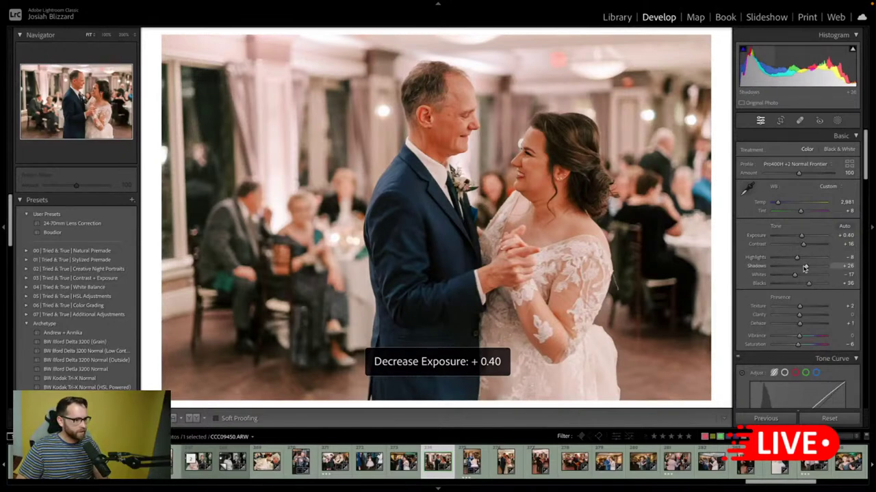
drag(805, 268, 808, 268)
key(equal)
key(minus)
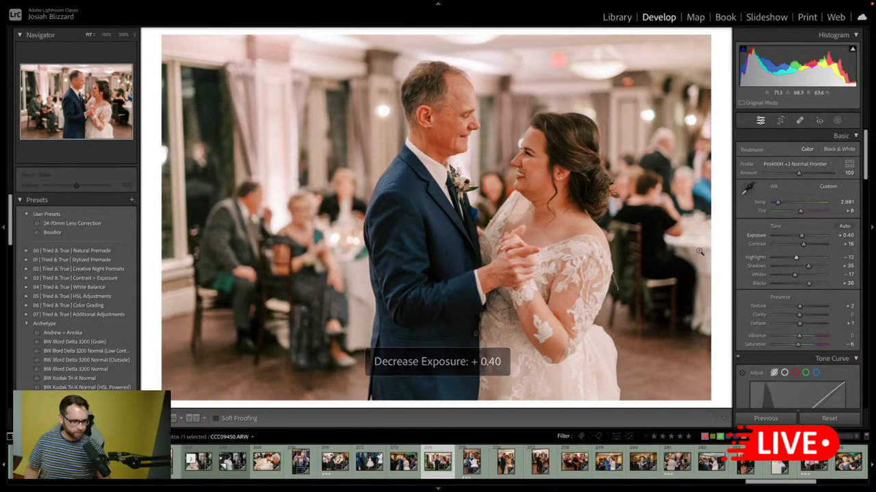
- Pass over CCC09457 to the father-daughter photo CCC09466, set its exposure to +0.52 and tighten the crop from the right edge
key(Right)
key(Left)
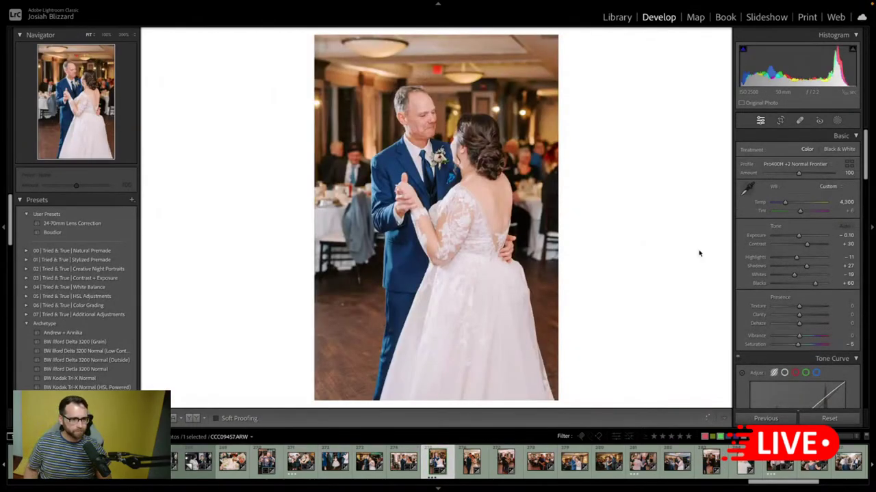
key(Right)
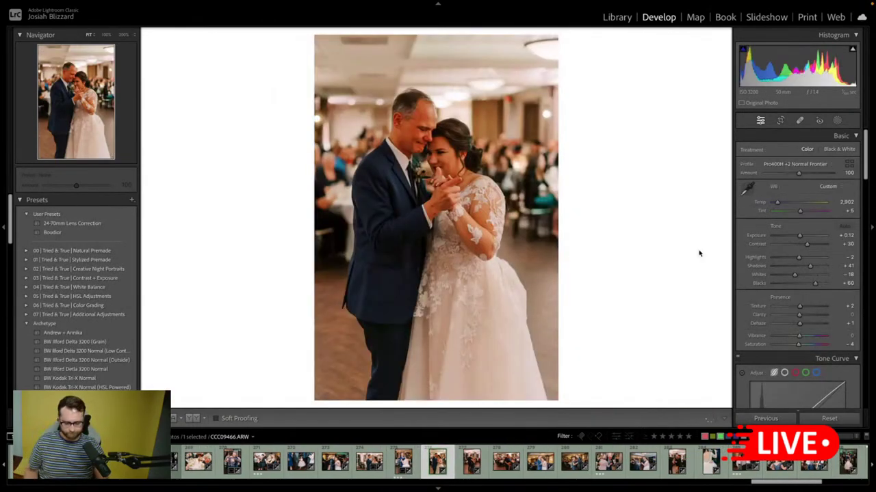
key(shift+equal)
key(equal)
key(r)
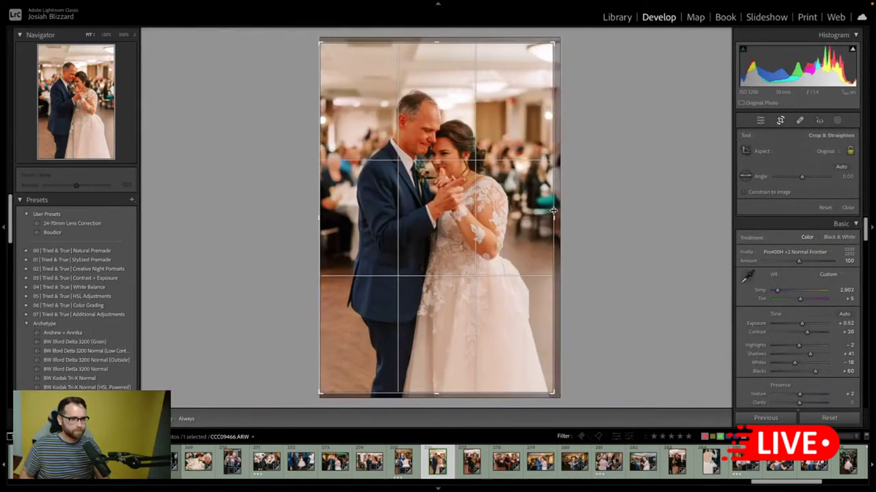
drag(554, 211, 530, 213)
key(Return)
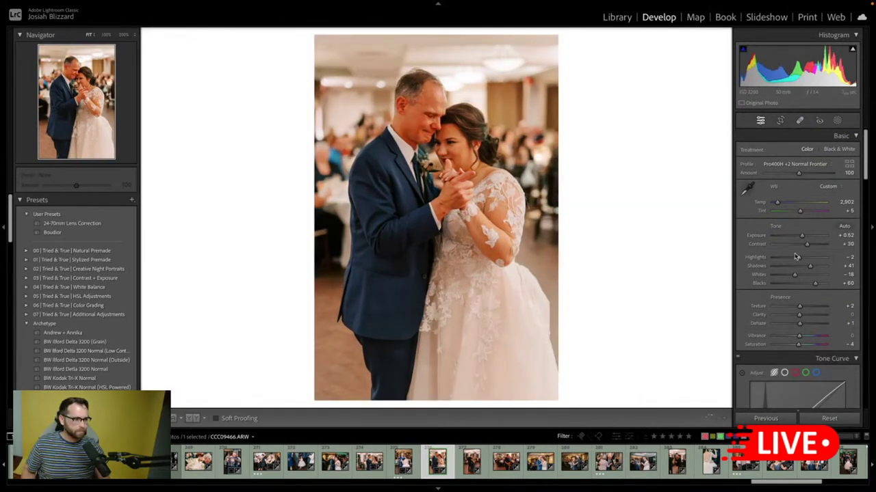
- Set the HSL saturation of red to +10 and orange to −10 on CCC09466
scroll(783, 333, down, 10)
scroll(782, 333, up, 3)
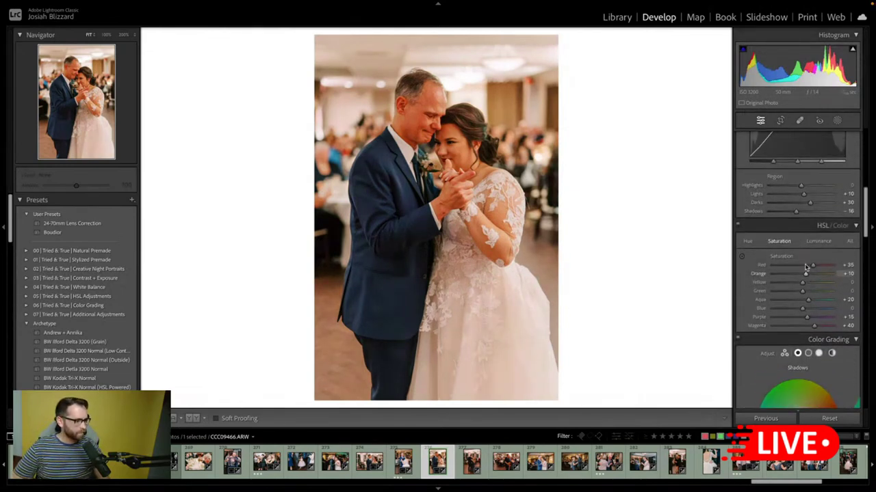
key(Down)
key(Down)
key(Down)
key(Down)
key(Down)
key(Down)
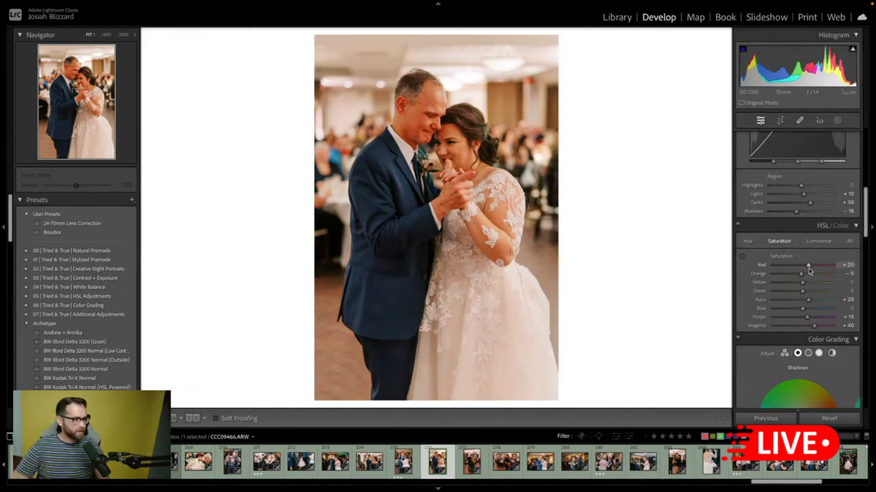
drag(806, 274, 808, 277)
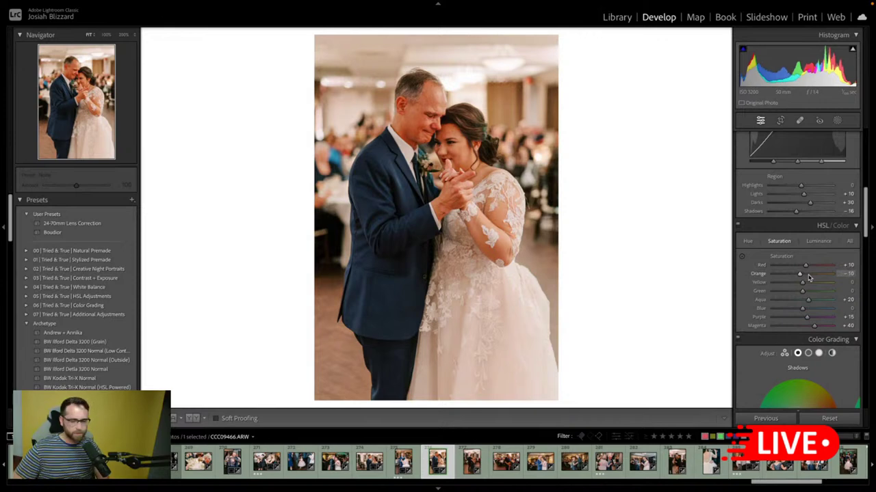
- Set shadows to +46, highlights to −3, exposure to +0.72 and temperature to 2,852, and compare with the before version
scroll(809, 277, up, 10)
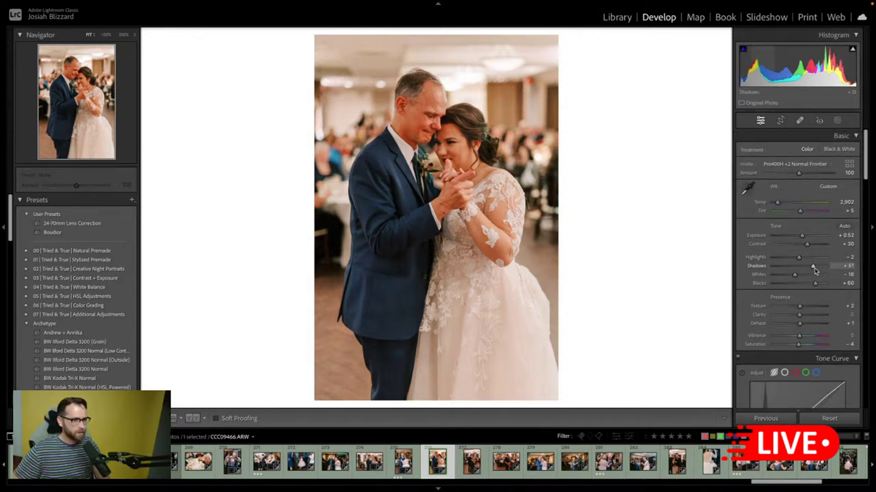
drag(813, 267, 808, 265)
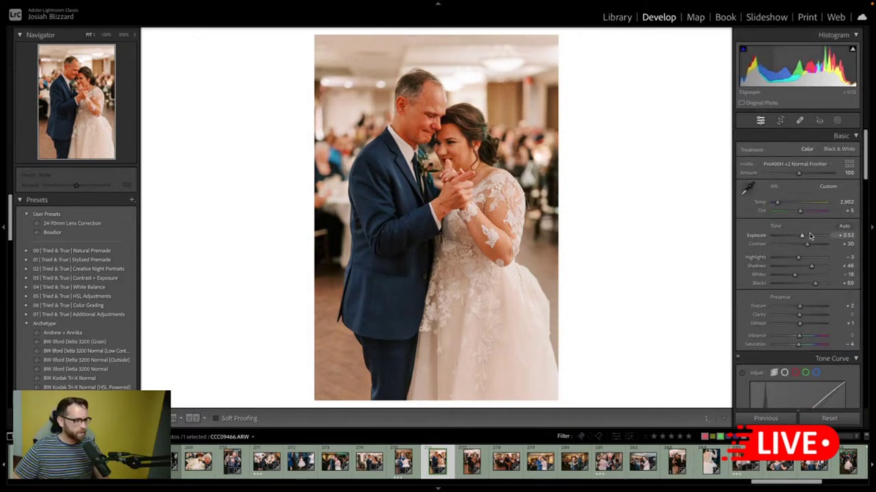
key(Up)
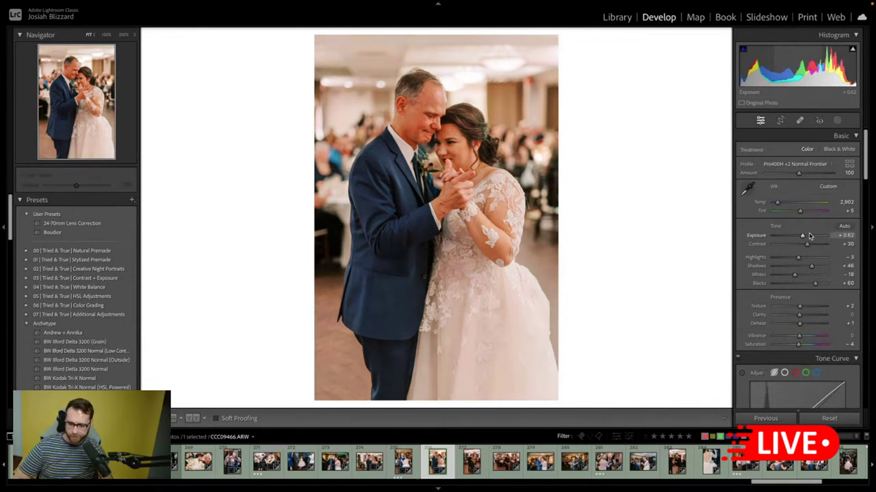
drag(809, 236, 809, 236)
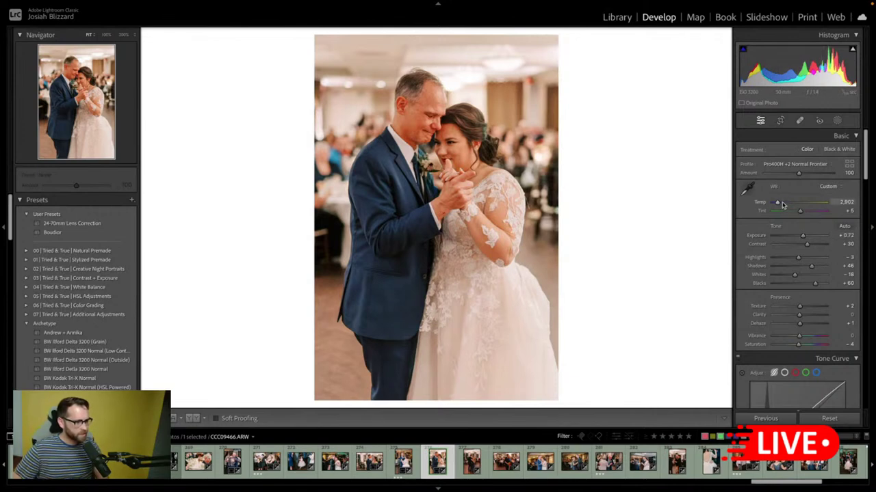
key(backslash)
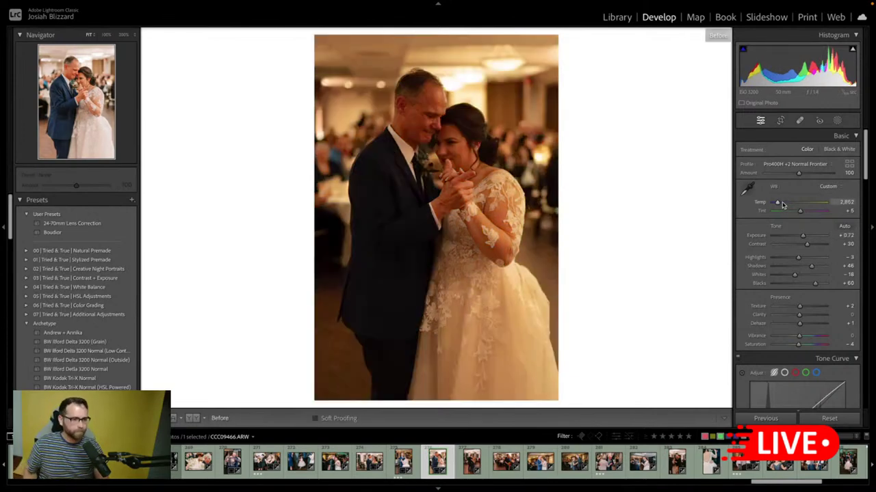
key(backslash)
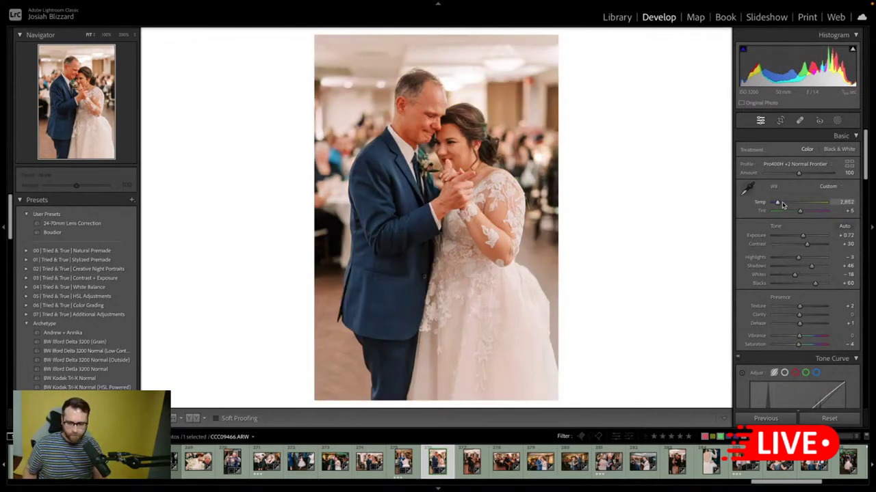
- Copy the settings of CCC09466 to the mother-son dance photo CCC09484, with exposure +0.52 and temperature 2,802
key(ctrl+shift+c)
key(Return)
key(Right)
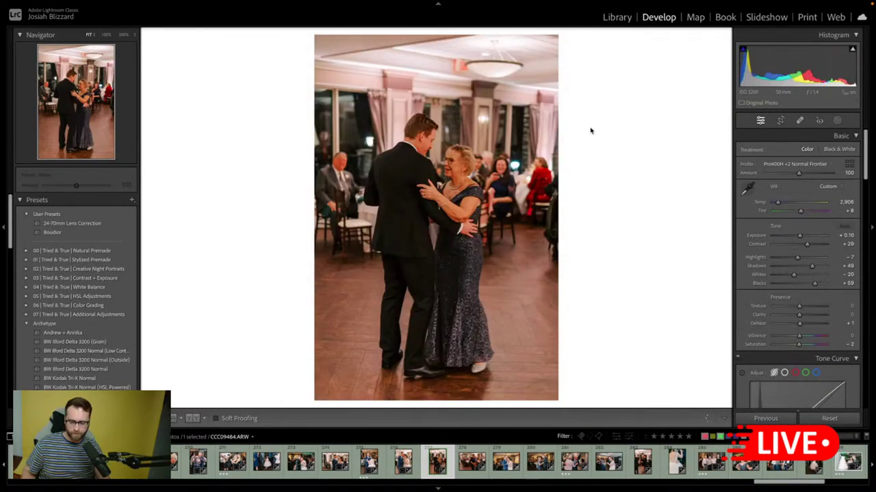
key(ctrl+shift+v)
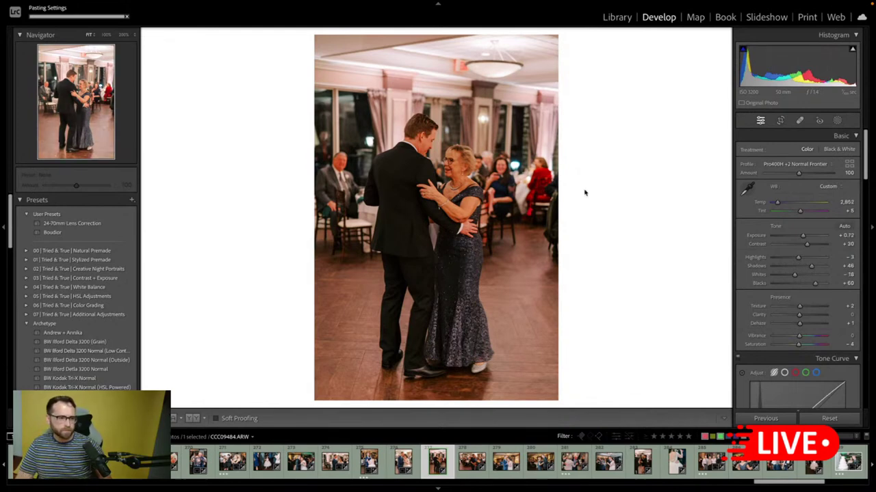
key(minus)
key(minus)
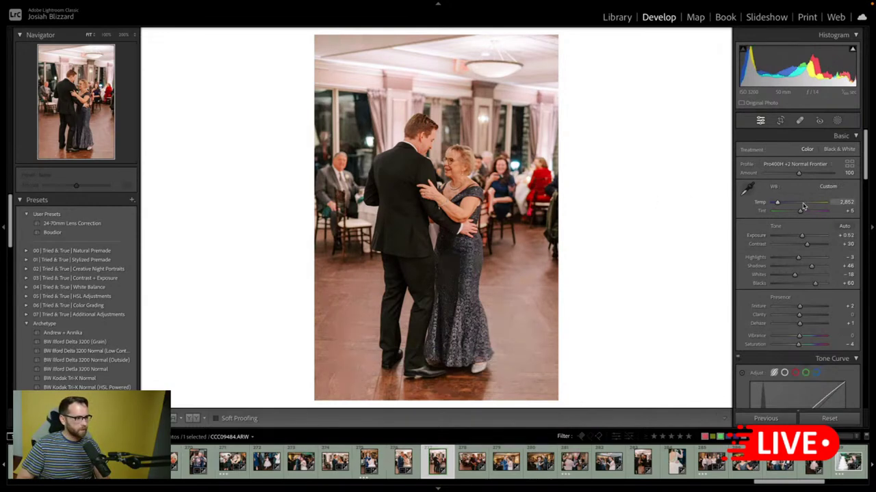
scroll(804, 206, down, 2)
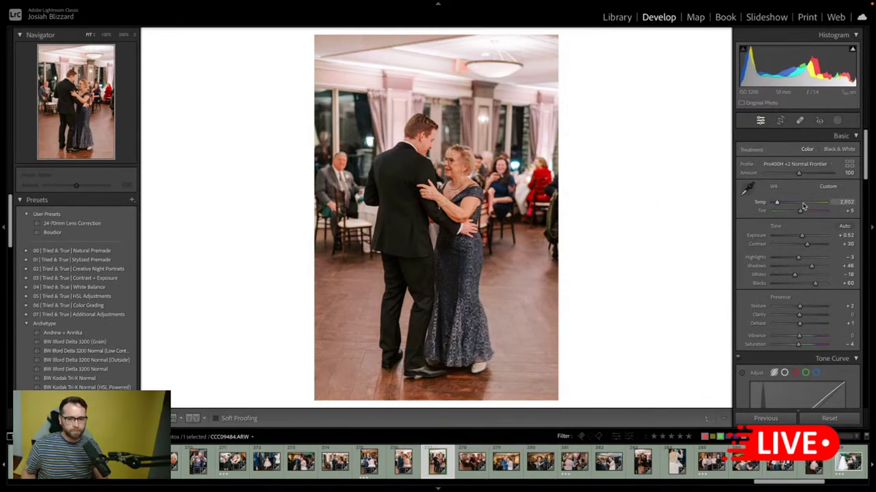
- Make a virtual copy of CCC09466, apply the BW Ilford Delta 3200 (Grain) preset and set its exposure to 0.00
key(Left)
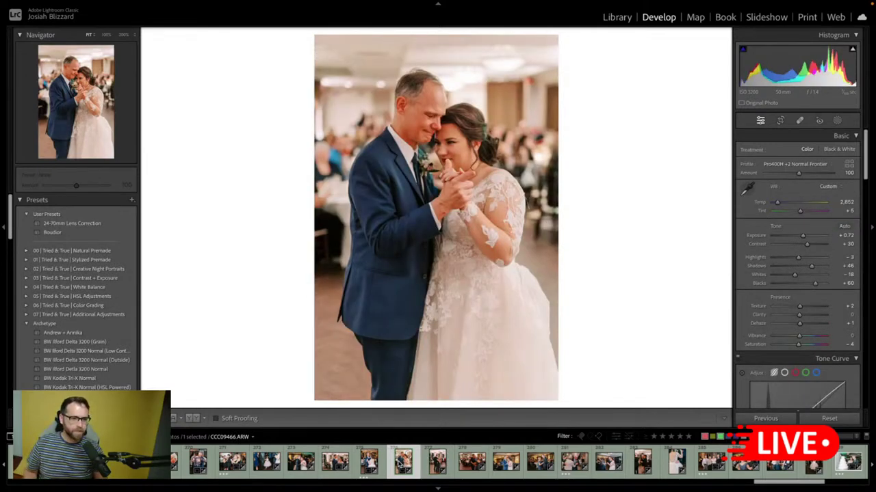
key(ctrl+apostrophe)
click(137, 342)
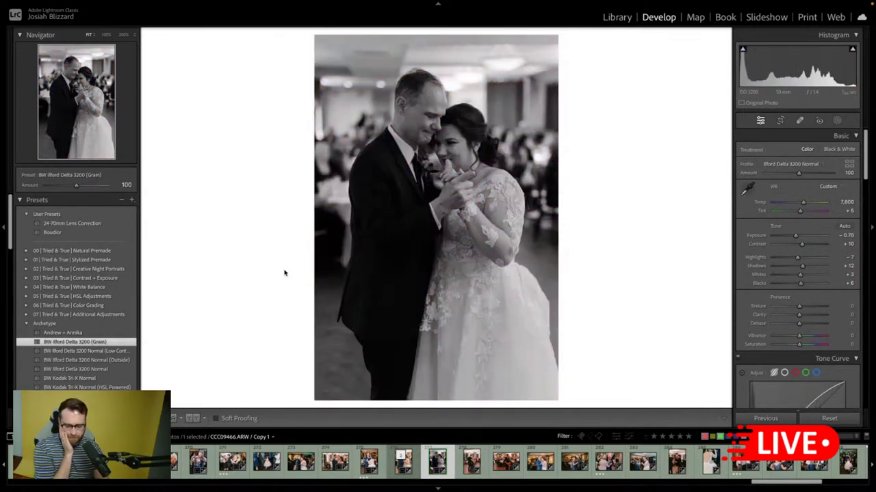
key(equal)
key(equal)
key(equal)
key(equal)
key(equal)
key(equal)
key(equal)
key(equal)
key(minus)
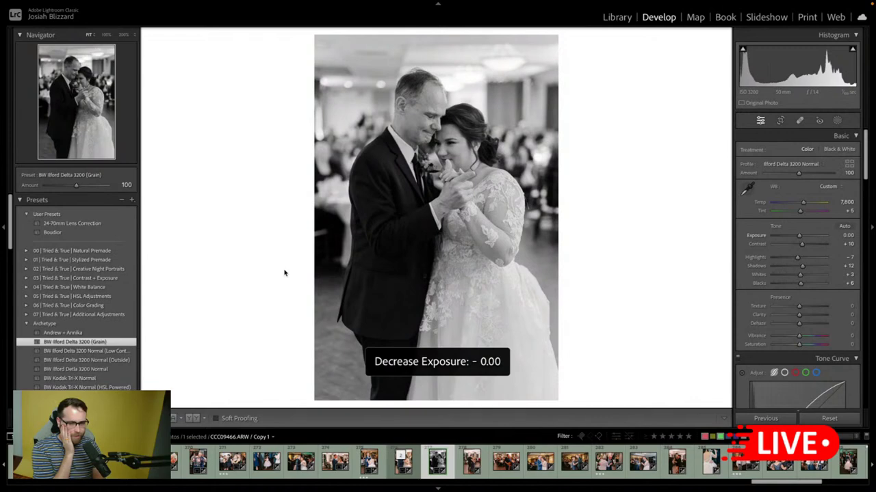
- Sync the settings of CCC09484 to the neighbouring dance photo CCC09494
key(Right)
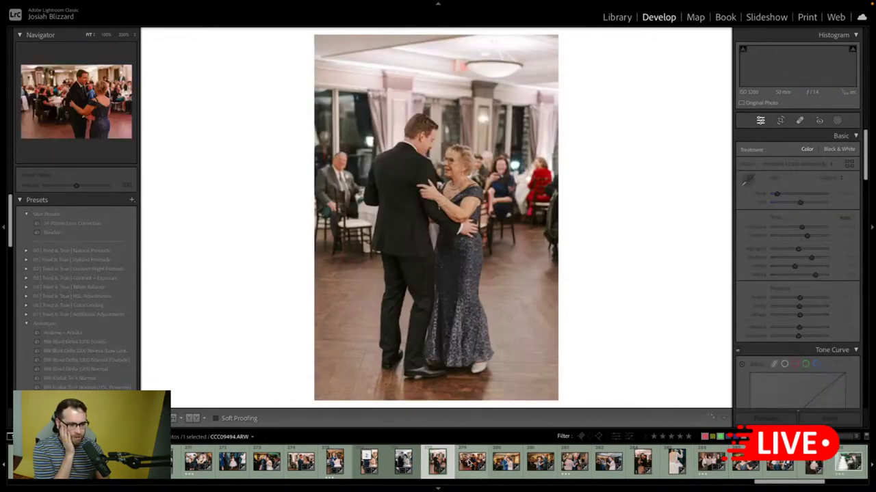
key(Right)
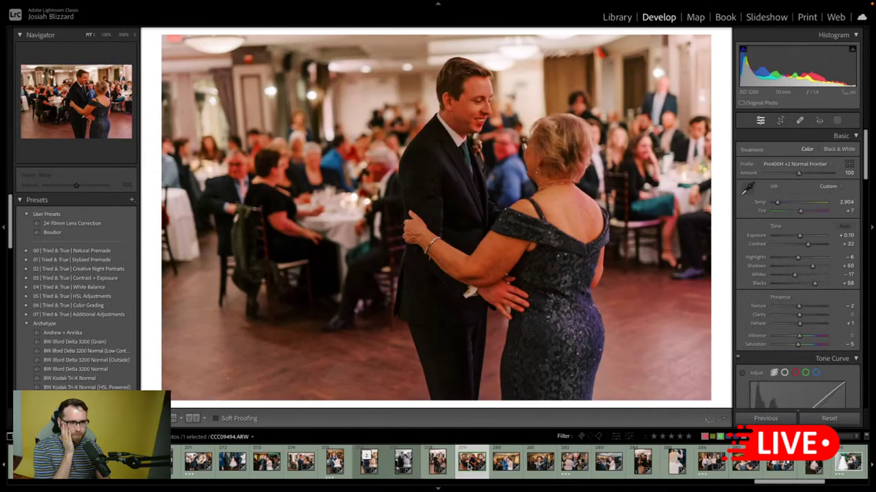
super+click(437, 463)
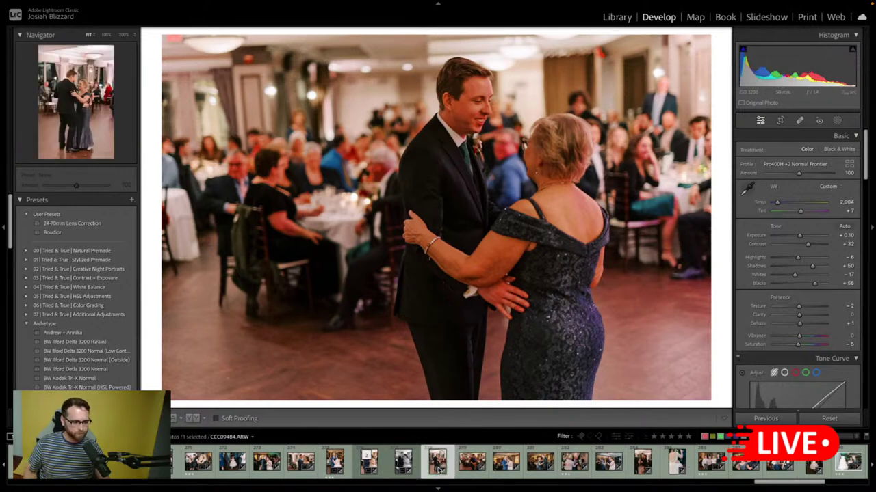
key(ctrl+shift+s)
key(Return)
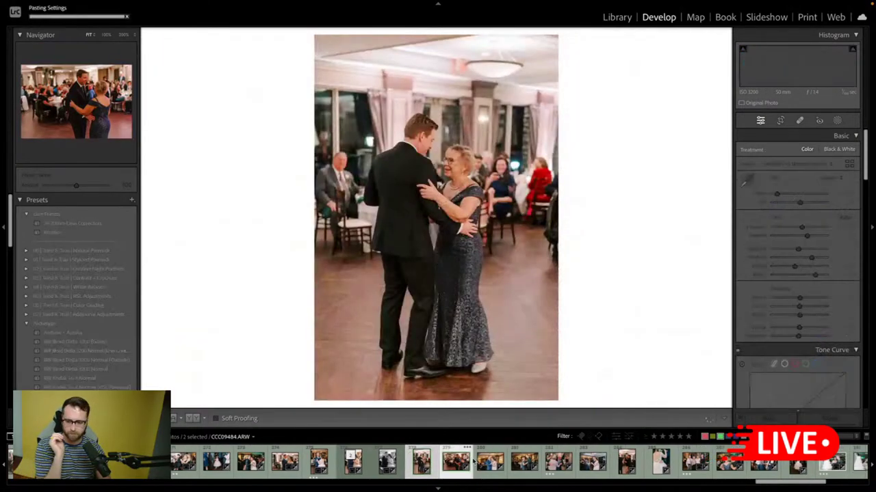
key(Right)
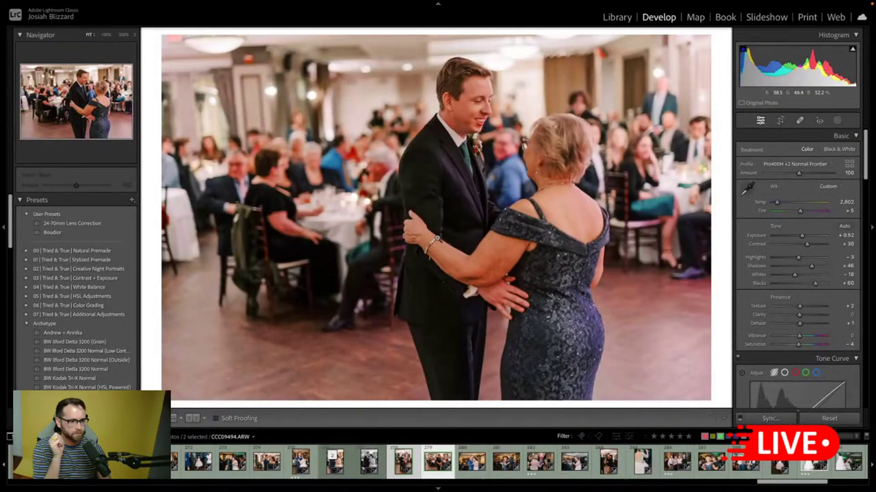
- Apply the BW Ilford Delta 3200 (Grain) preset to CCC09494 with exposure −0.20, and advance to DDD04002
click(103, 344)
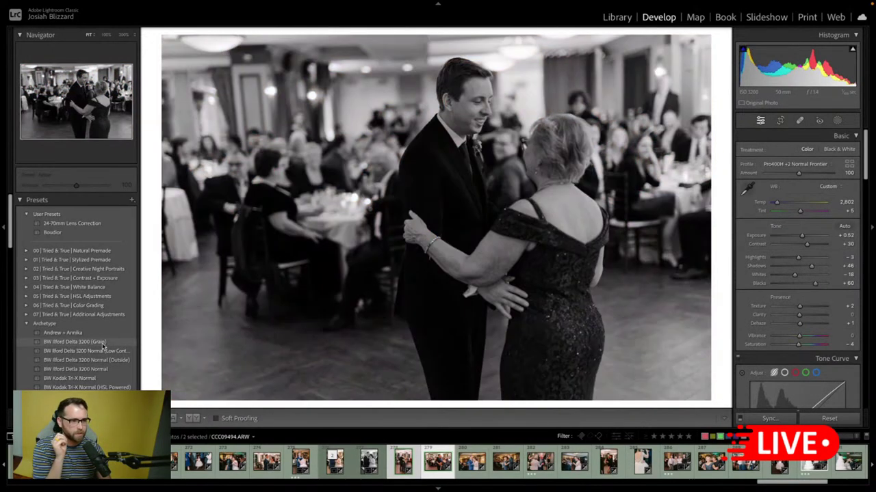
click(104, 344)
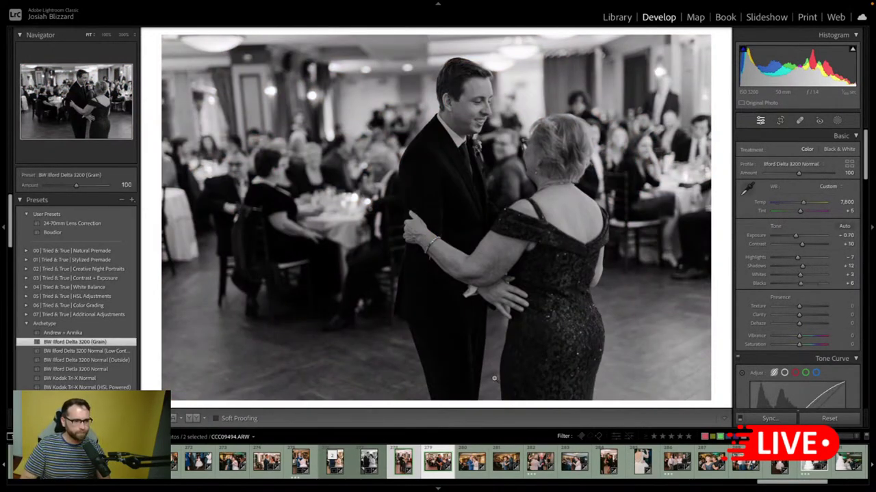
key(Right)
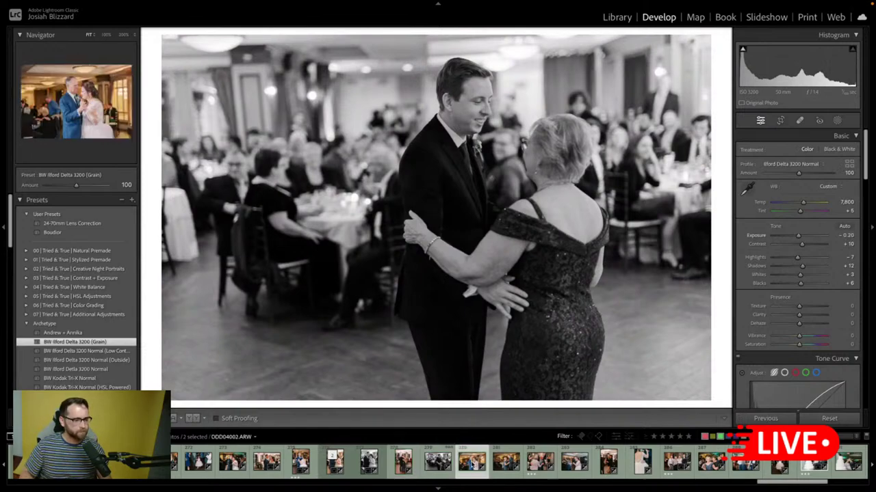
- Tighten the crop of DDD04002 from the upper edge around the dancing pair and set its exposure to +0.88
key(r)
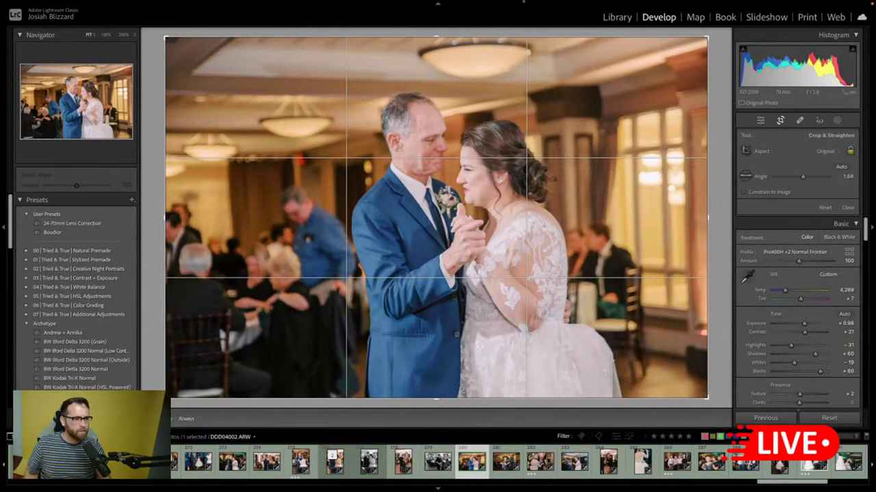
mouse_move(516, 33)
mouse_down()
mouse_move(516, 61)
mouse_move(507, 48)
mouse_up()
key(Return)
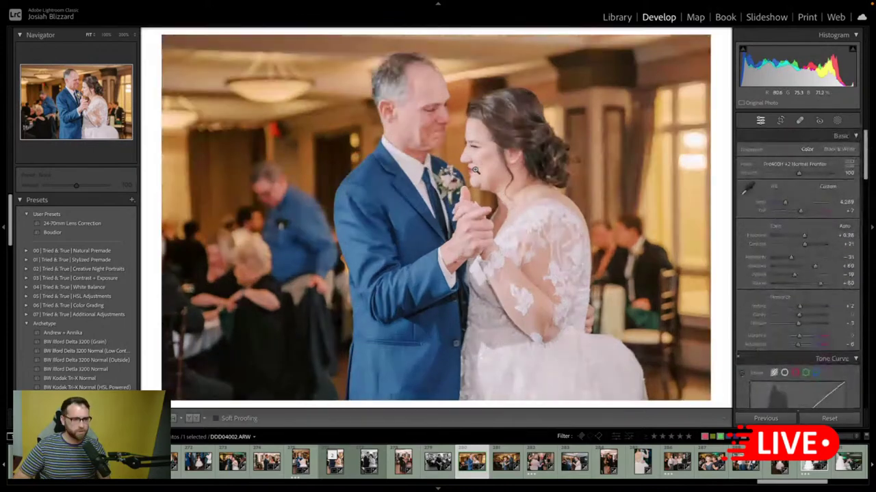
key(minus)
key(minus)
key(equal)
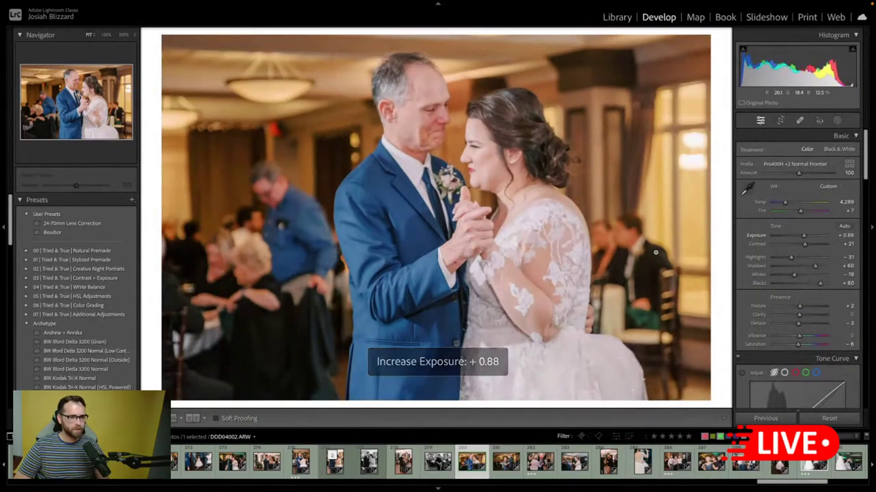
- Straighten the mother-son photo DDD04025 to an angle of 3.32 and advance to CCC09520
key(Right)
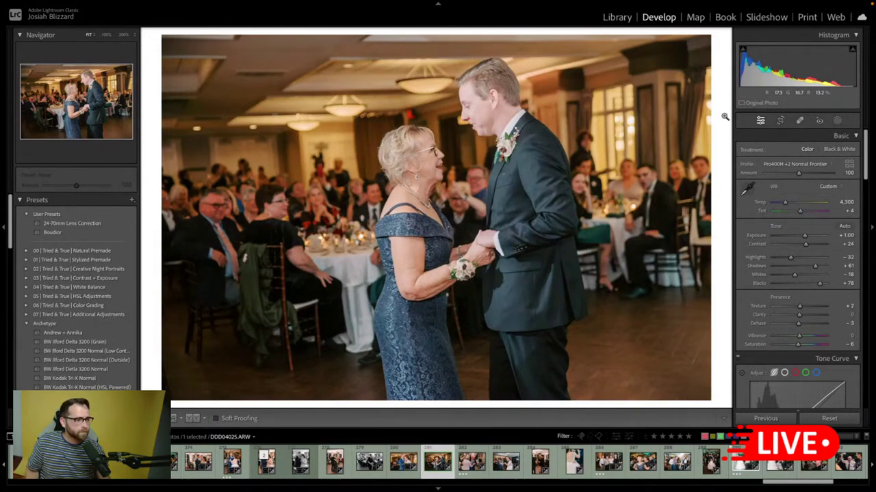
key(r)
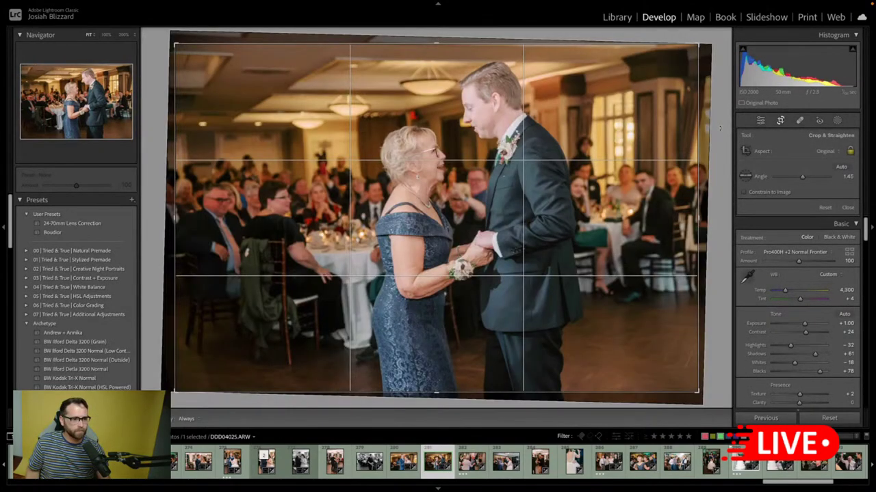
drag(720, 128, 722, 138)
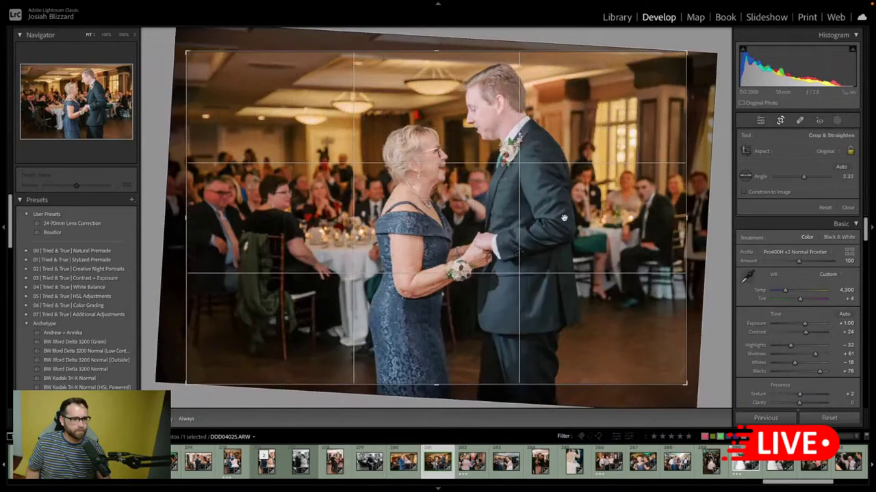
key(r)
key(Right)
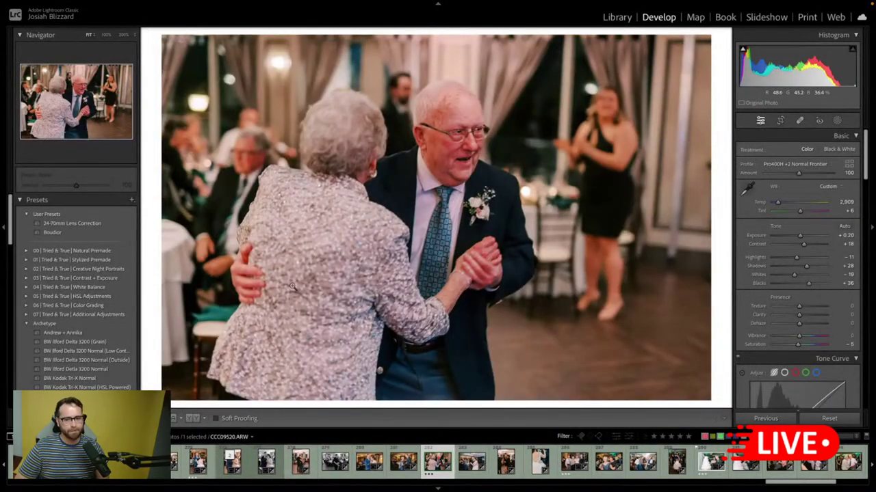
- Apply the BW Ilford Delta 3200 (Grain) preset to CCC09520 and advance to DDD04050
click(105, 343)
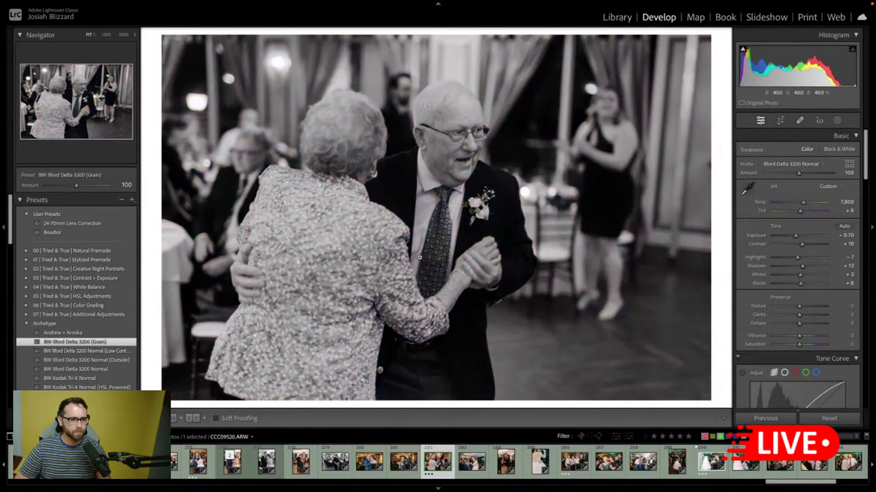
key(Right)
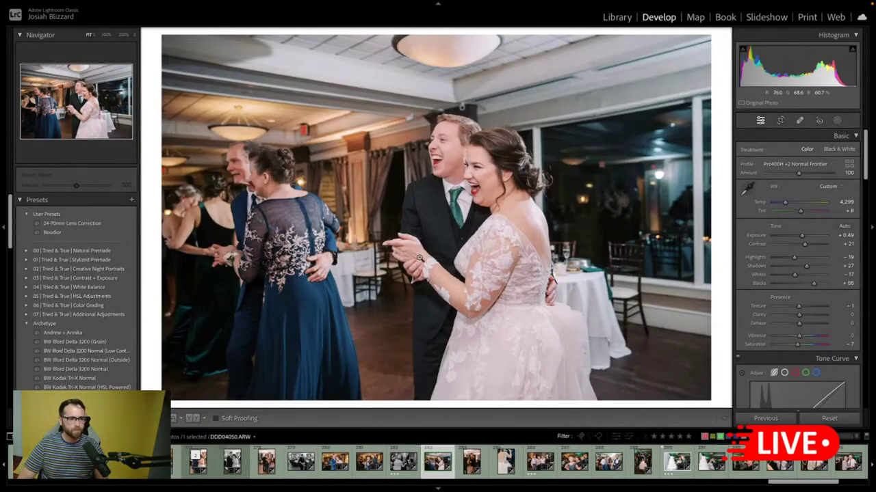
- Crop DDD04050 in around the laughing bride and groom and straighten it to an angle of 0.55
key(r)
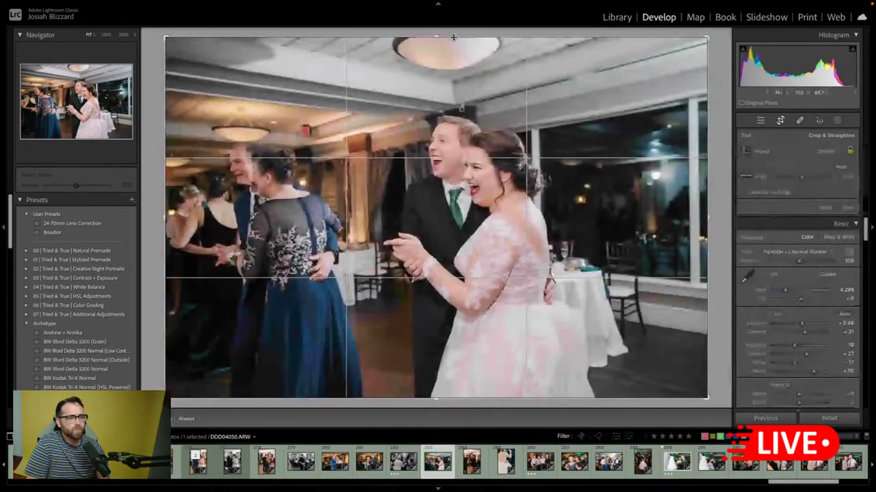
drag(465, 37, 465, 90)
drag(459, 57, 463, 57)
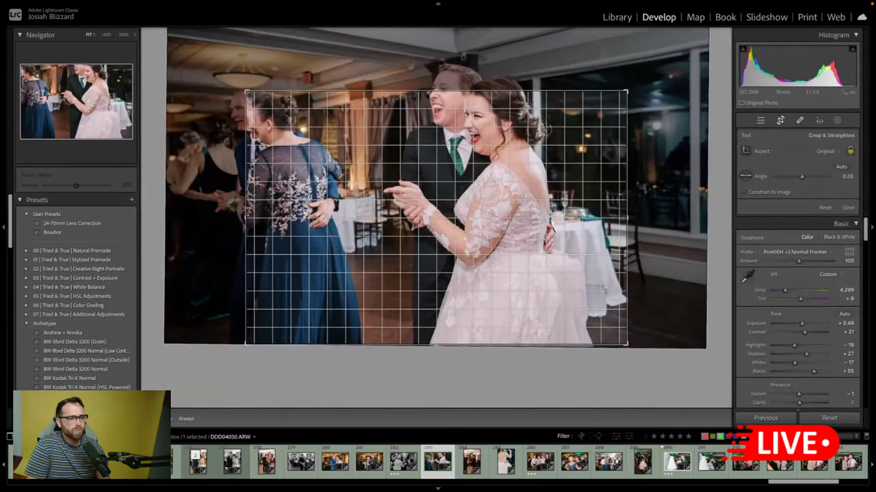
drag(444, 141, 440, 182)
key(Return)
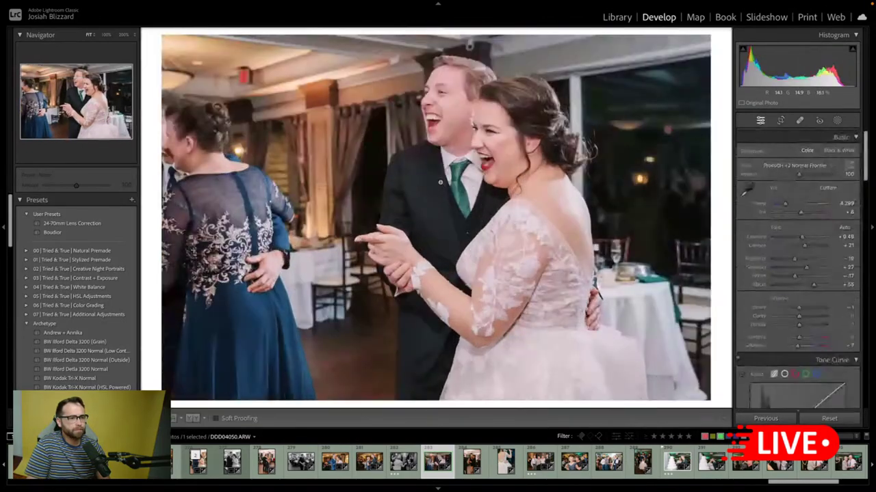
- Loosen the upper edge of DDD04050's crop, reposition the photo within the frame, and advance to CCC09556
key(r)
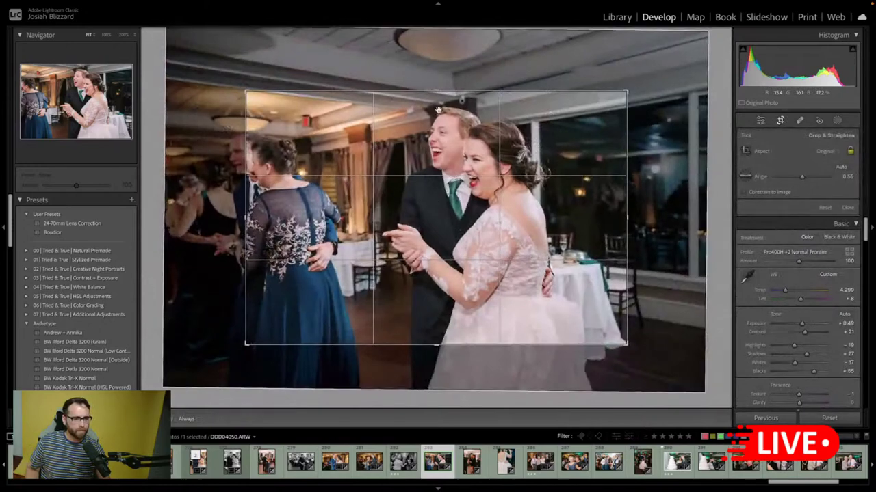
drag(438, 92, 439, 70)
drag(438, 190, 449, 168)
key(Return)
key(Right)
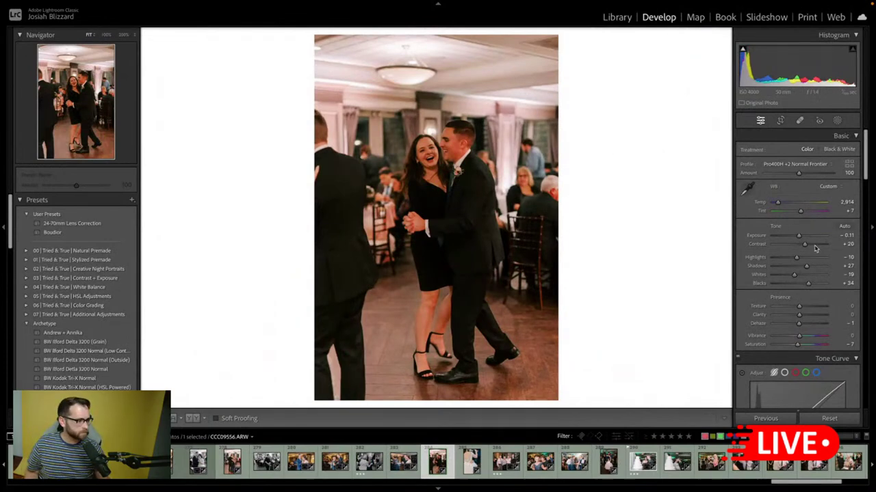
- Set CCC09556's exposure to +0.49, highlights to −20 and shadows to +37, and lift its blacks
drag(798, 236, 802, 239)
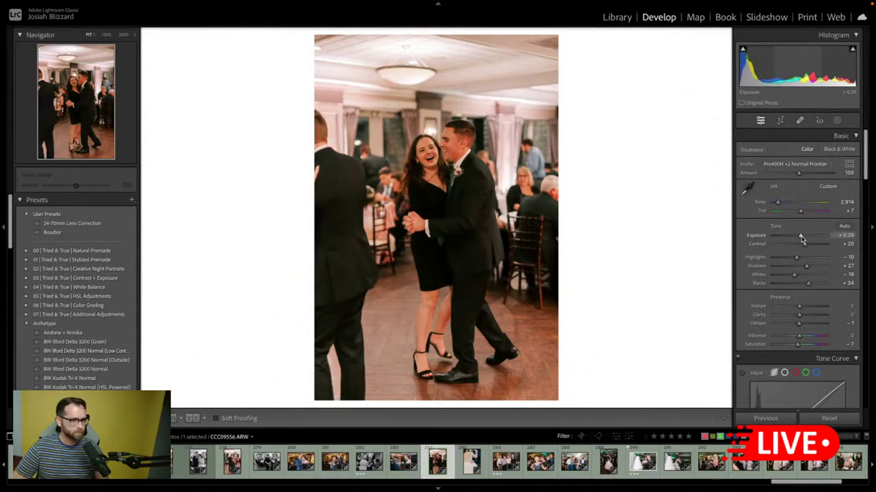
key(Down)
key(Down)
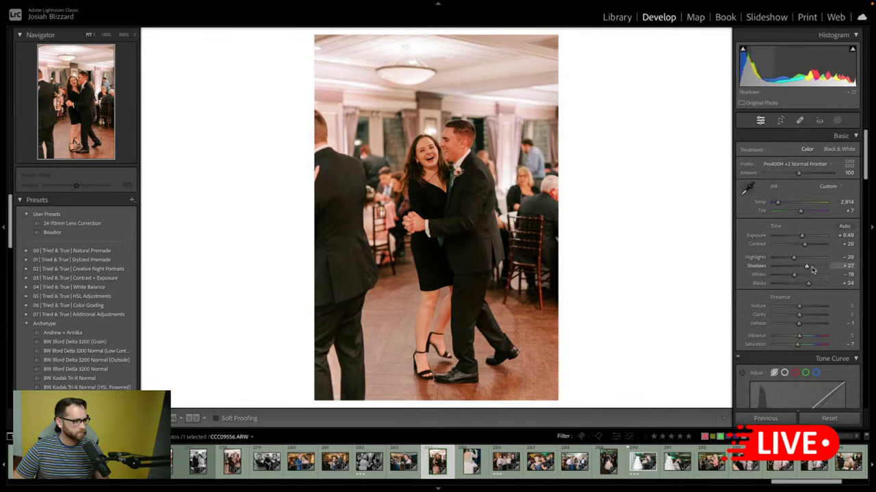
key(Up)
key(Up)
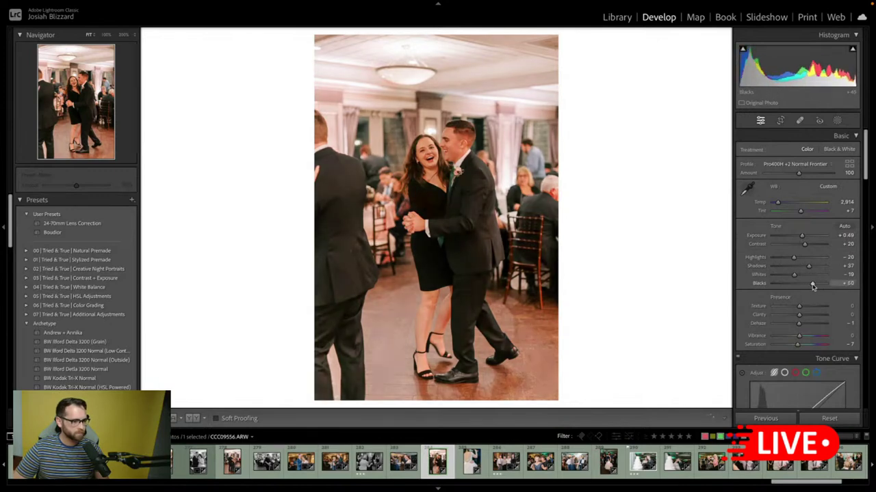
- Reduce the orange saturation of CCC09556 to −20 and advance to CCC09564
scroll(814, 288, down, 10)
scroll(813, 286, up, 1)
key(Down)
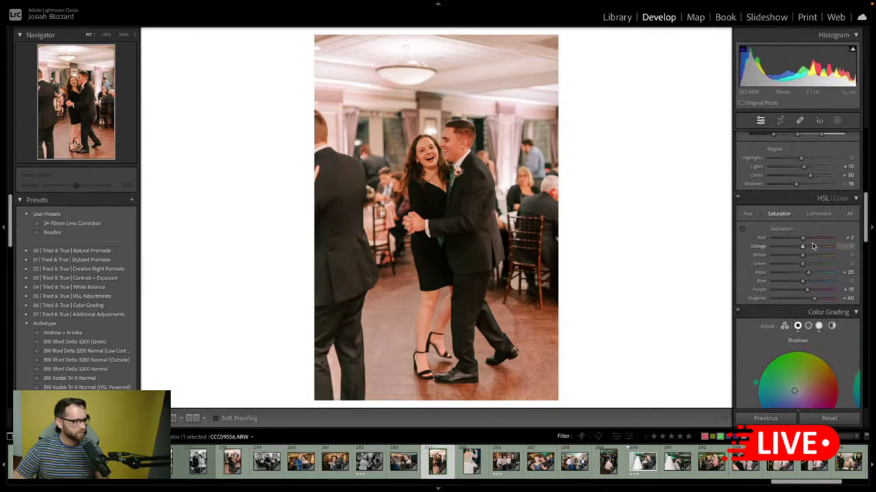
key(Down)
scroll(812, 248, down, 3)
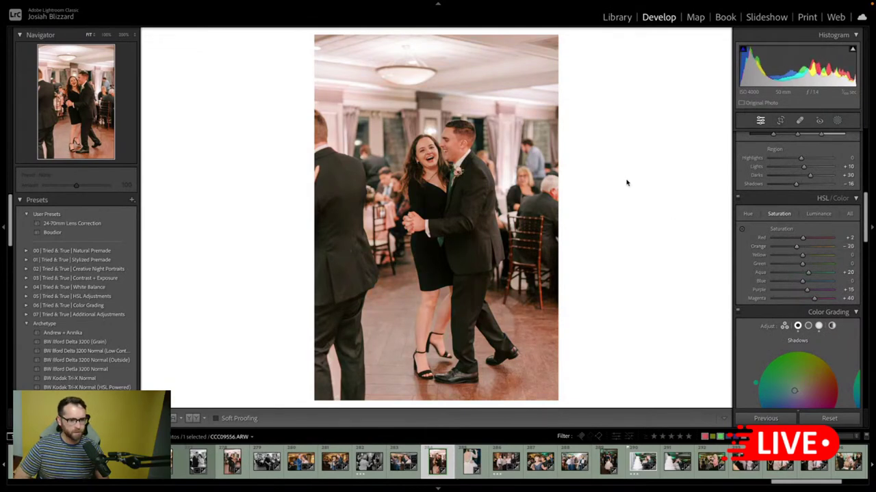
key(Right)
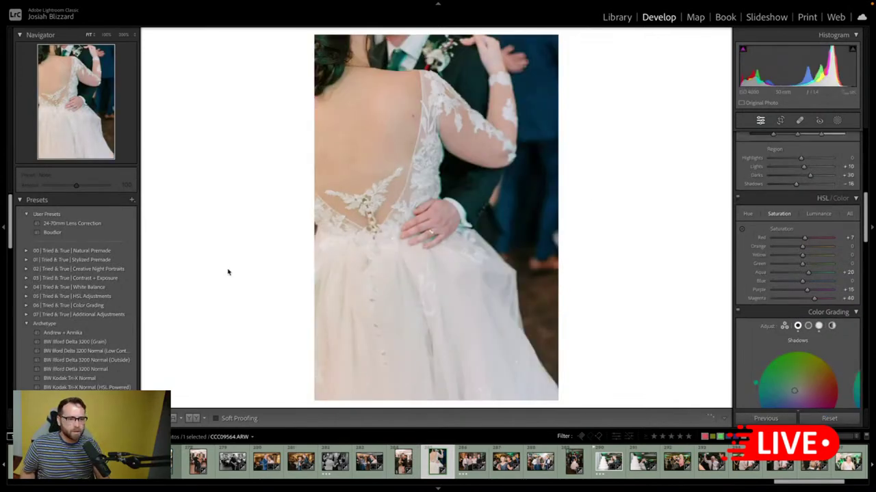
- Apply the BW Ilford Delta 3200 (Grain) preset to CCC09564, crop it in from the lower edge, and slightly lower its exposure
click(128, 342)
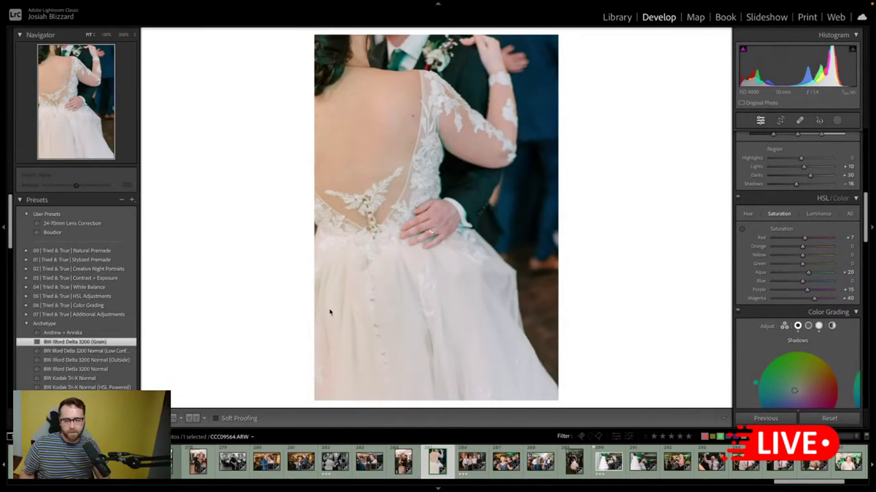
key(r)
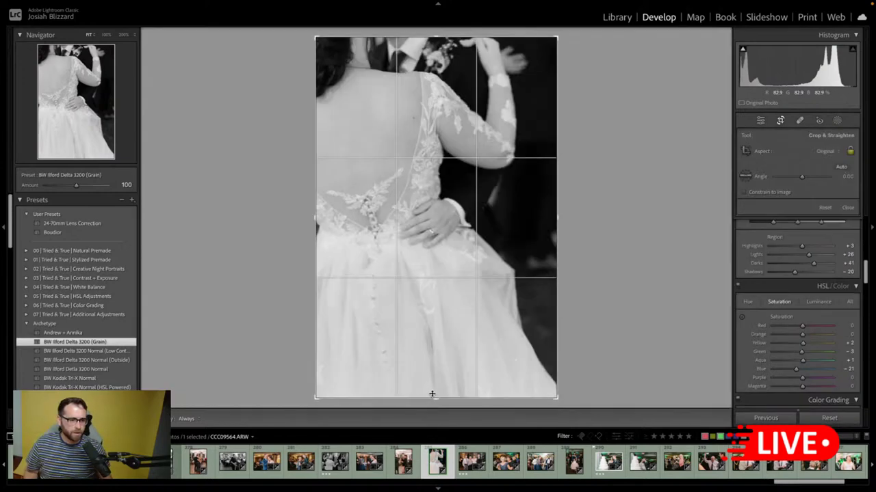
drag(432, 394, 432, 368)
key(Return)
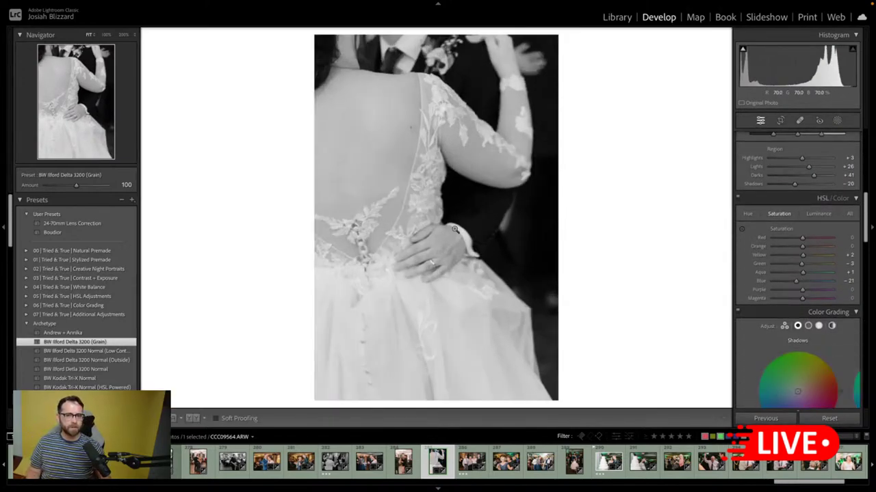
key(minus)
key(Right)
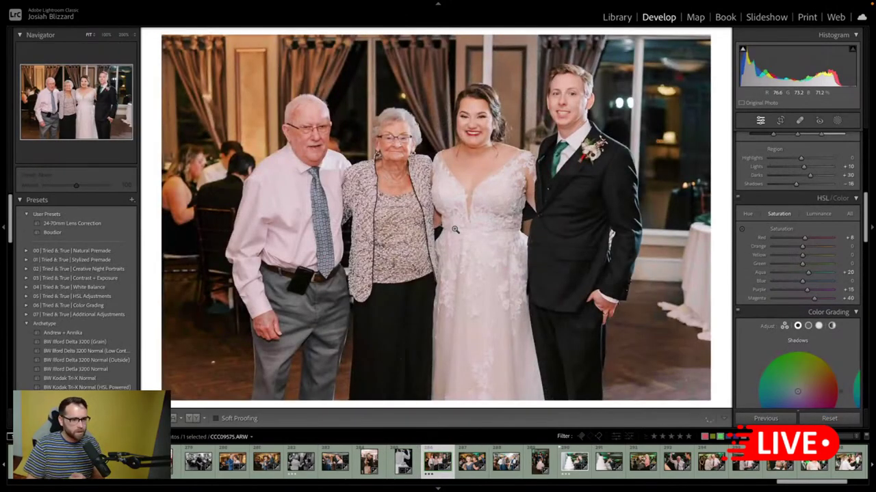
- Move on to the dance photo BBB00977, trim its crop slightly from the upper edge, and advance to BBB01007
key(Right)
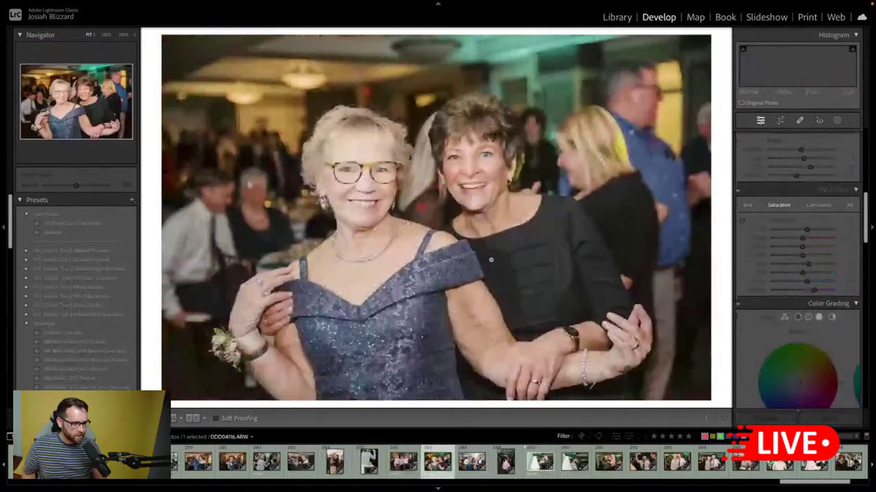
key(Right)
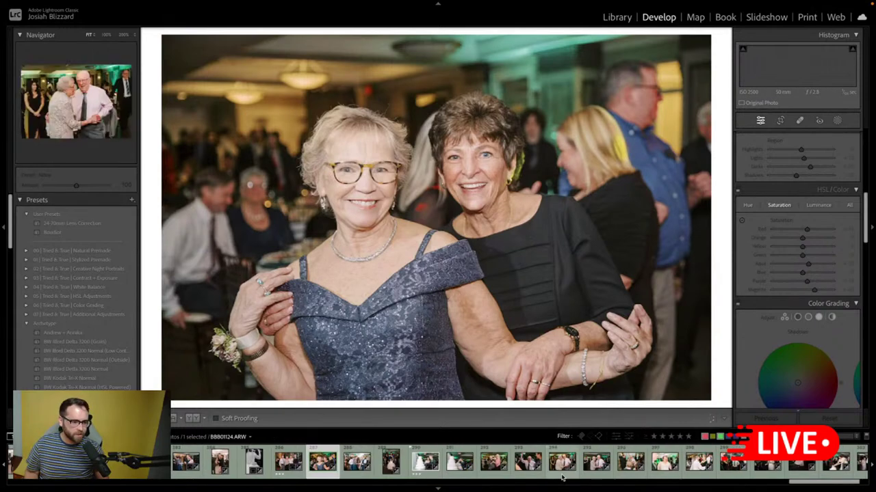
key(Right)
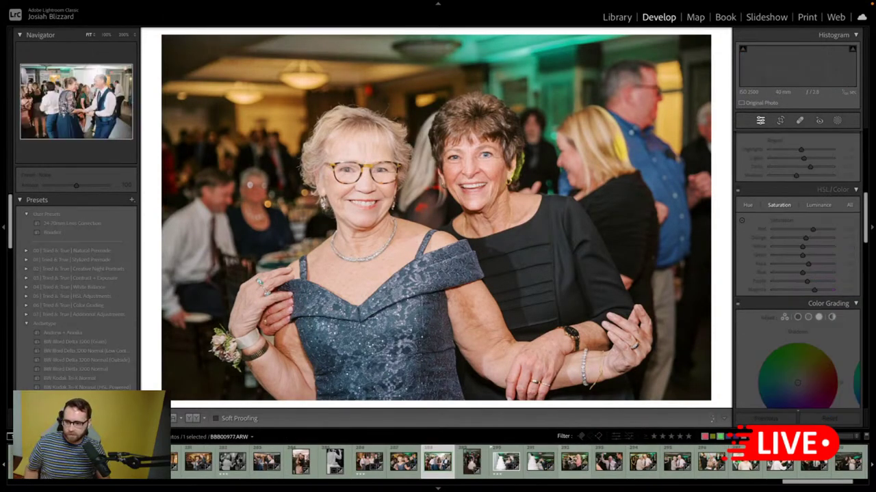
key(r)
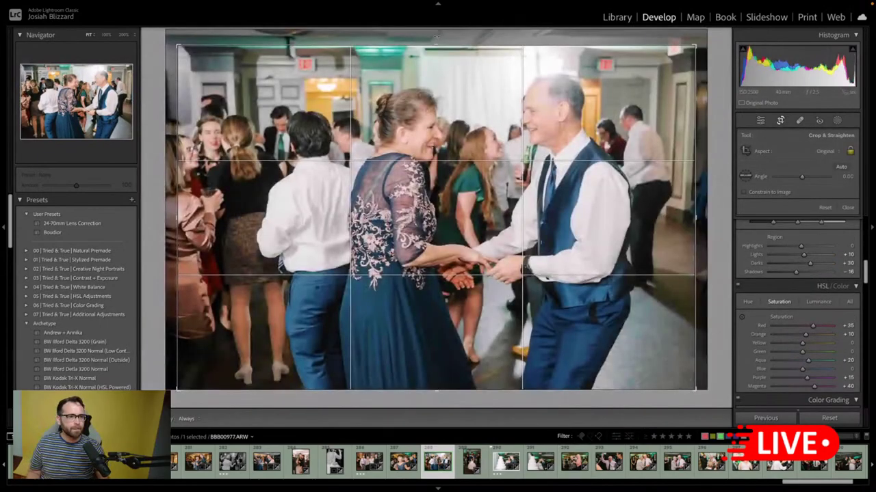
key(r)
key(Right)
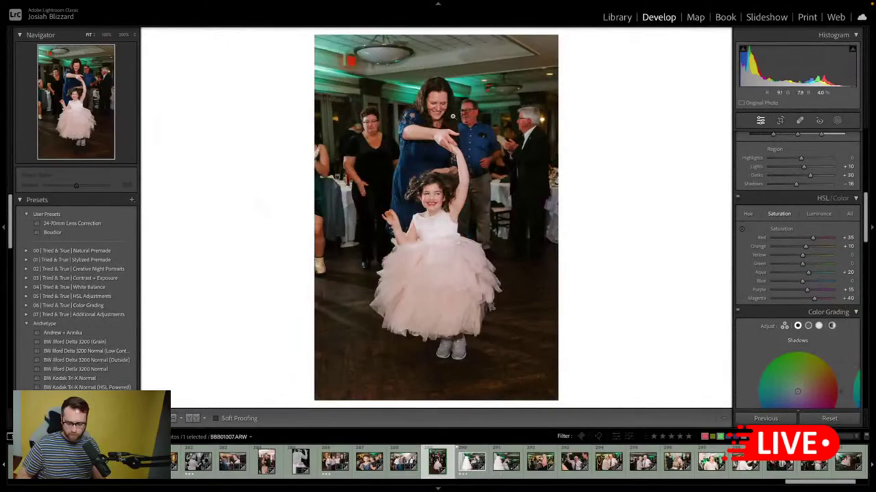
- Raise the exposure of BBB01007 to +0.12 and advance to the cake-cutting kiss photo DDD04201
key(equal)
key(equal)
key(Right)
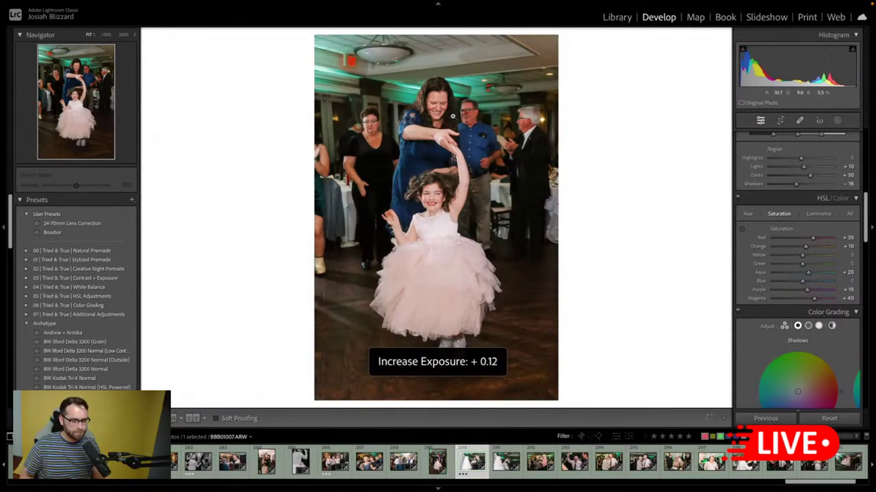
key(Right)
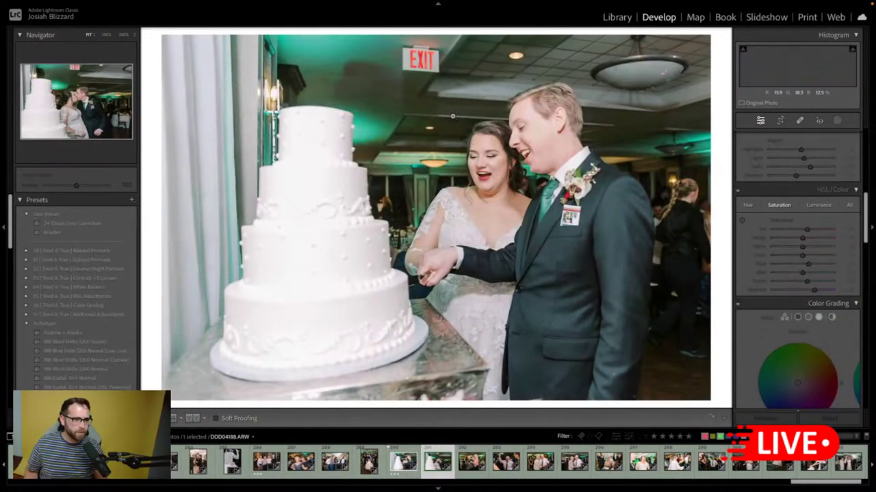
- Crop DDD04201 in from the upper edge to exclude the exit sign and reposition the kissing couple and cake within the frame
key(r)
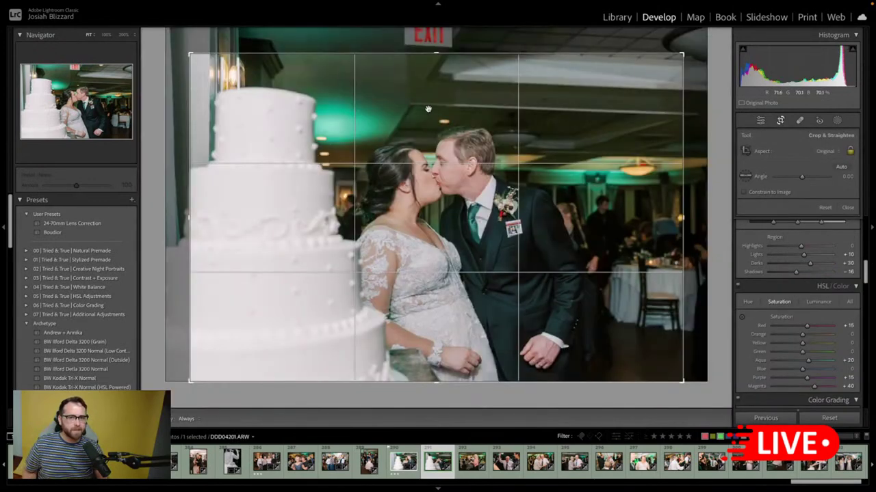
drag(427, 110, 445, 121)
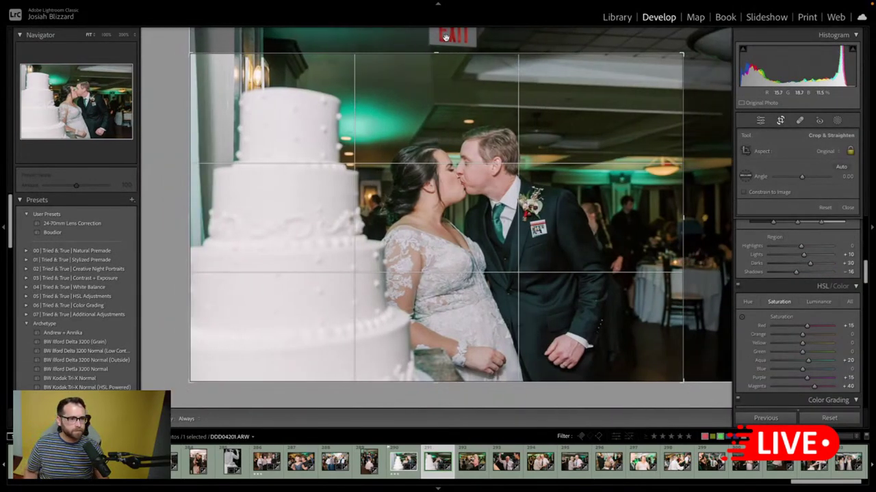
drag(446, 53, 452, 88)
key(Return)
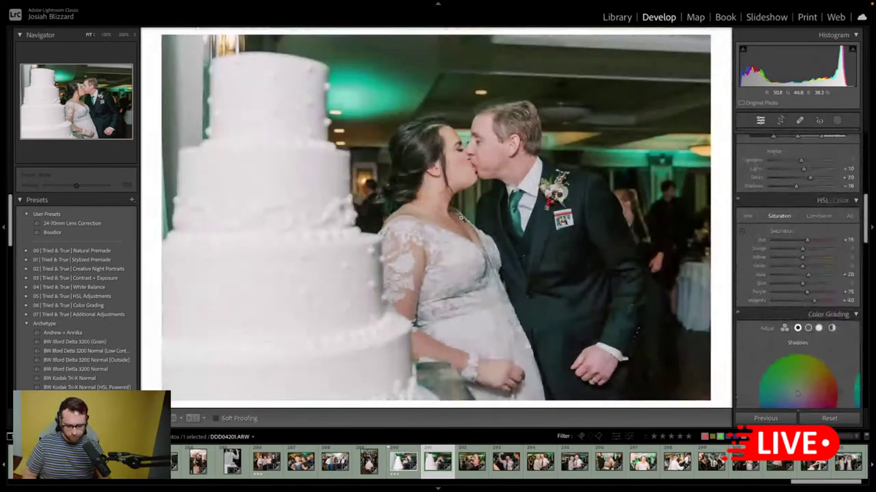
- Raise the exposure of DDD04201 to +0.78, ease it back slightly, and advance to BBB01074
key(=)
key(=)
key(=)
key(=)
key(=)
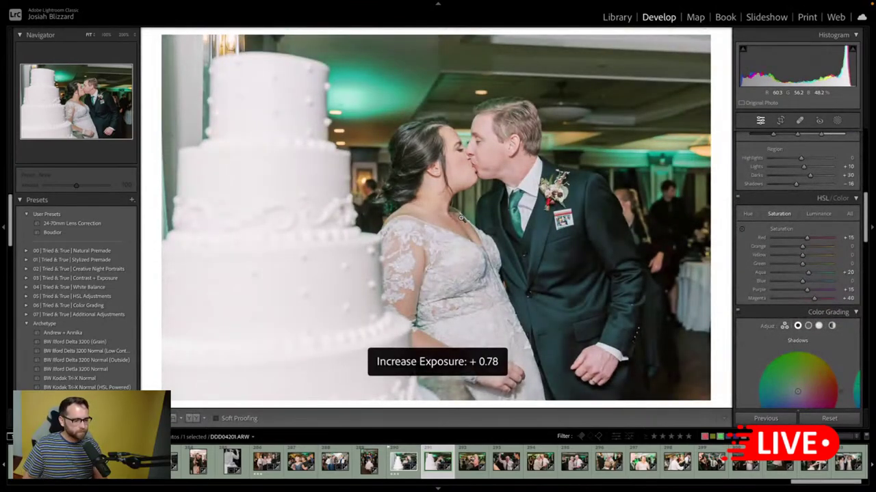
key(minus)
key(Right)
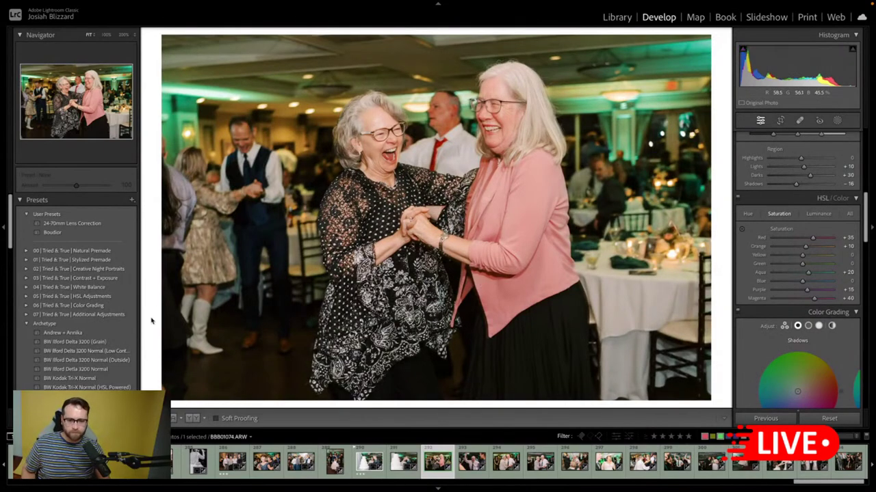
- Apply the BW Ilford Delta 3200 (Grain) preset to BBB01074 and crop it in from the lower edge around the two dancing women
click(119, 350)
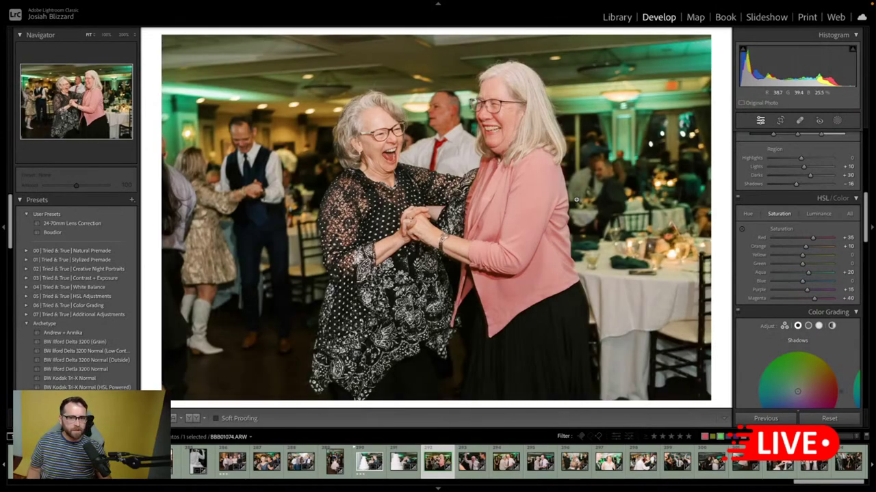
click(126, 343)
key(r)
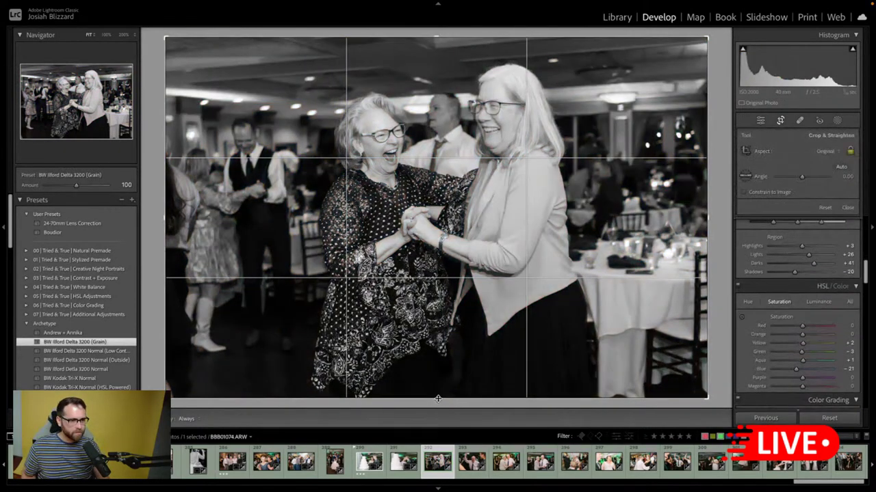
drag(435, 405, 435, 344)
drag(450, 309, 448, 297)
key(Return)
key(Right)
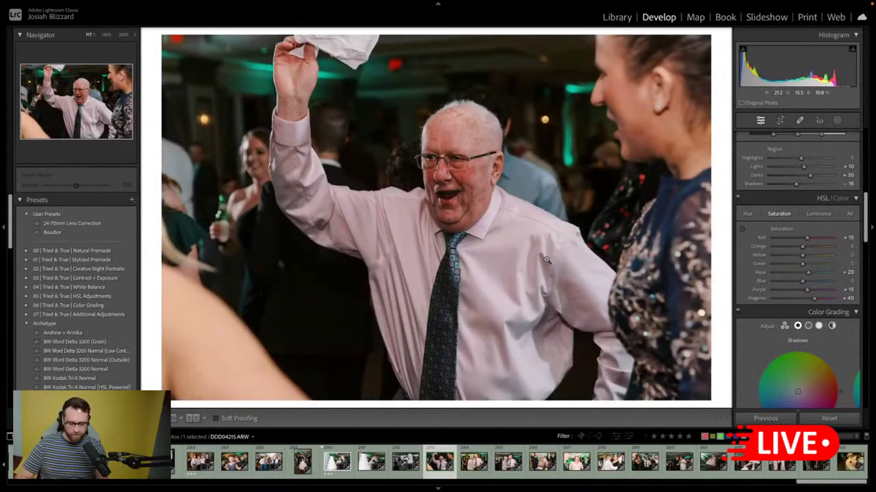
- Raise the exposure of DDD04215 to +0.60, ease it back slightly, and advance to BBB01124
key(equal)
key(equal)
key(equal)
key(equal)
key(equal)
key(equal)
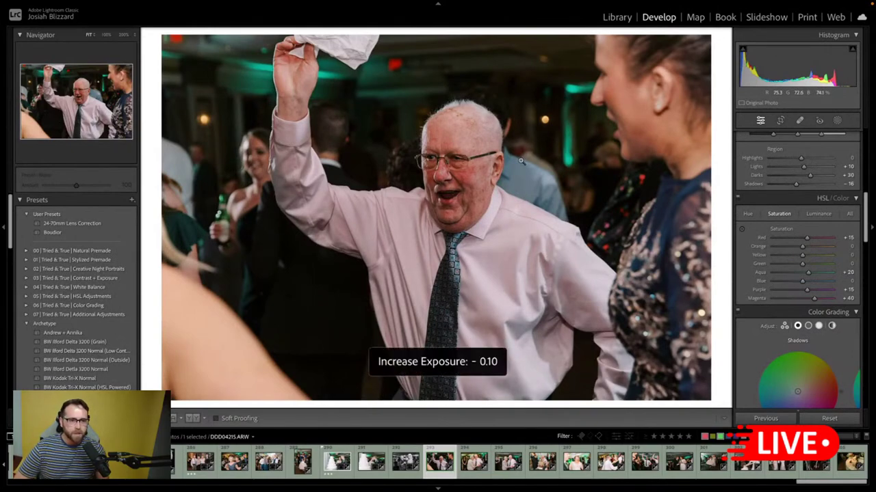
key(equal)
key(equal)
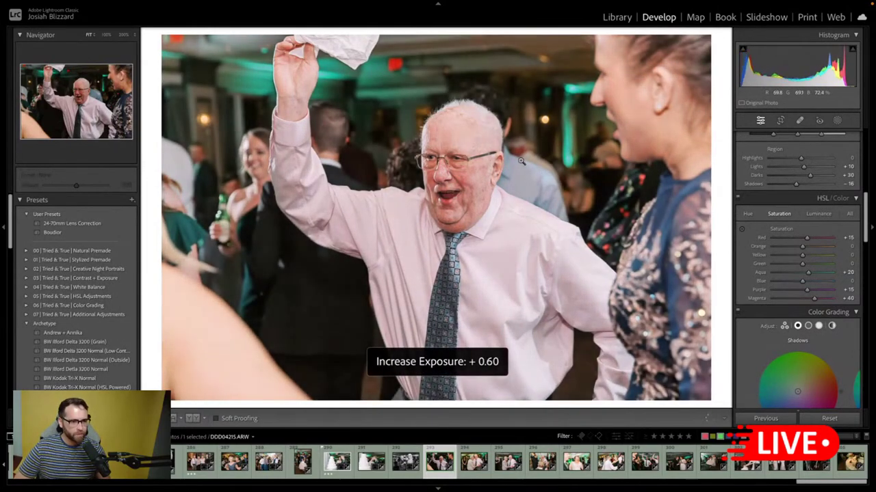
key(minus)
key(Right)
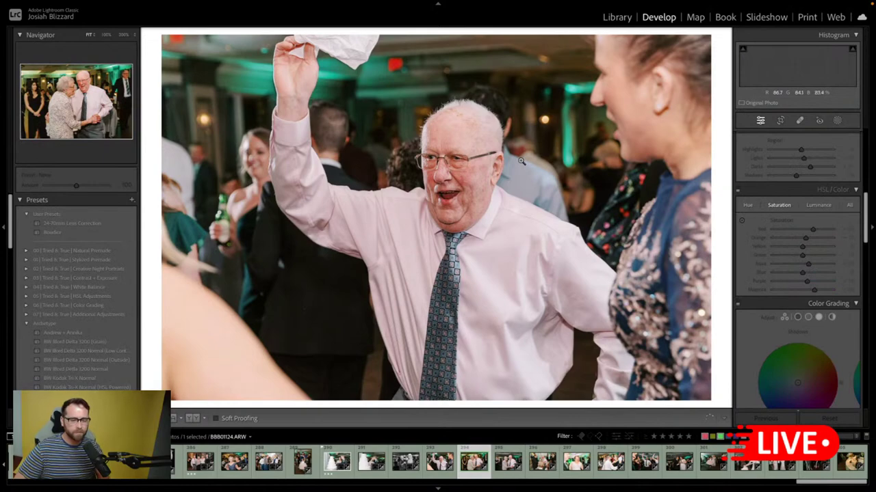
- On BBB01124, set exposure to −0.29, red saturation to +15, orange saturation to −5, temperature to 4,714 and shadows to +34
key(equal)
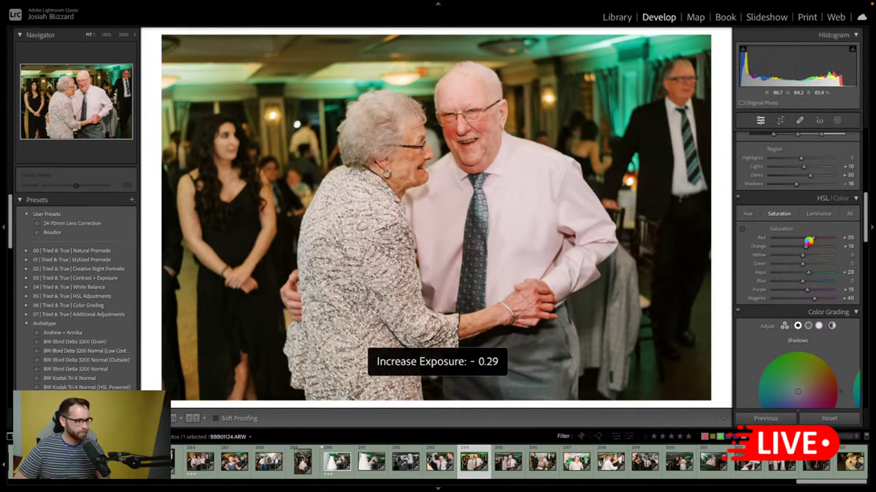
drag(812, 238, 807, 238)
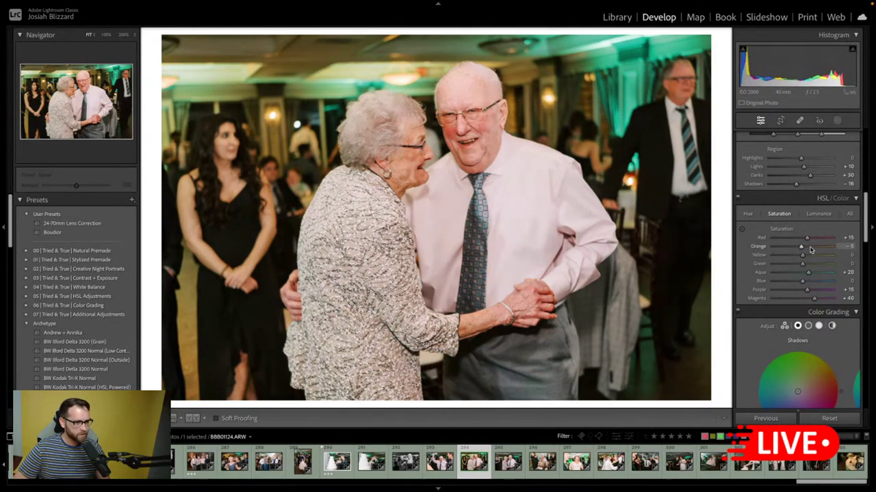
scroll(806, 219, up, 10)
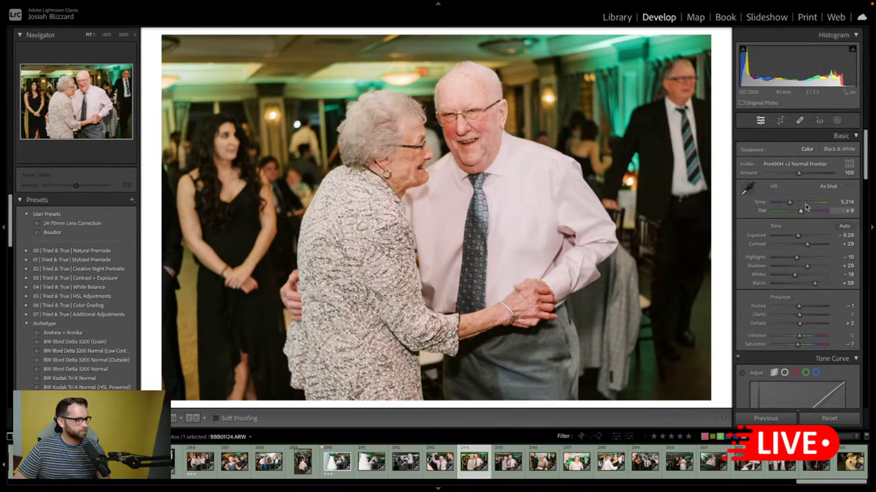
key(shift+Down)
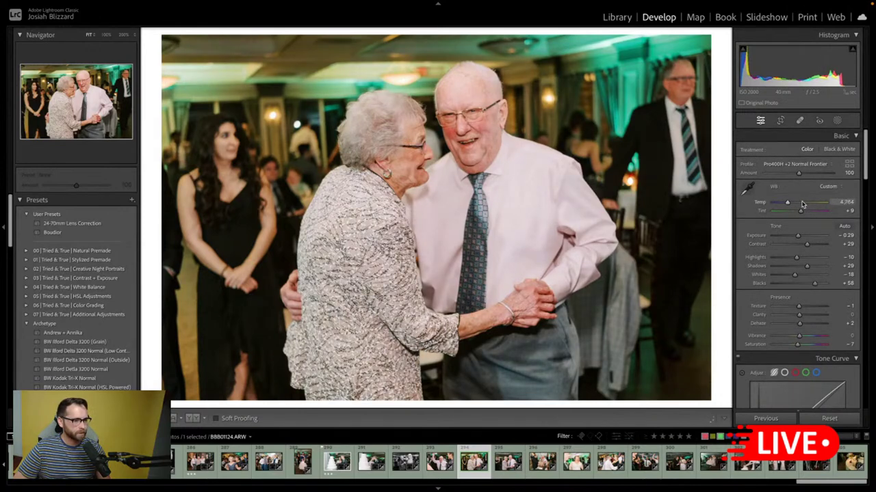
scroll(807, 264, up, 5)
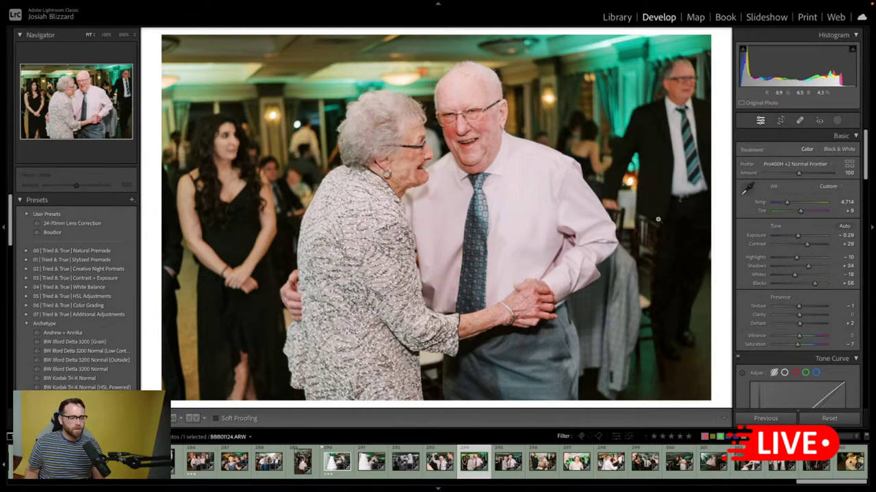
- Advance to DDD04238 and crop it in slightly from the upper edge and sides around the dancing older couple
key(ctrl+shift+c)
key(Return)
key(Right)
key(ctrl+shift+v)
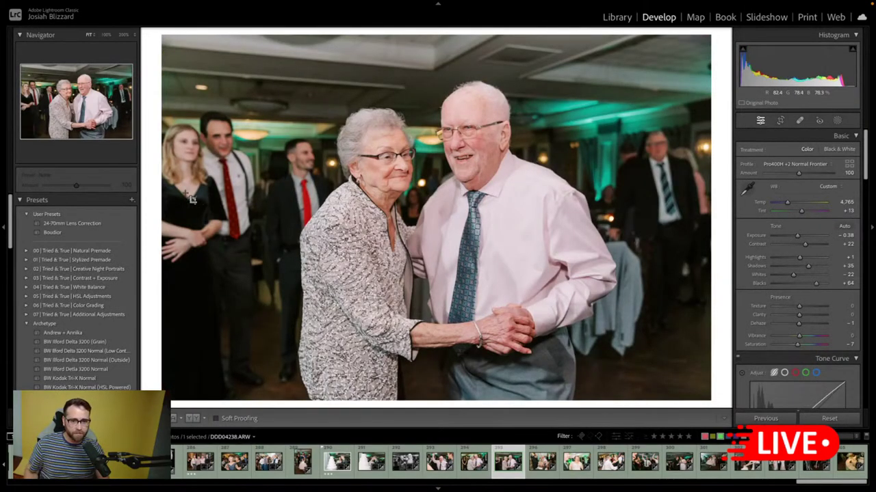
key(r)
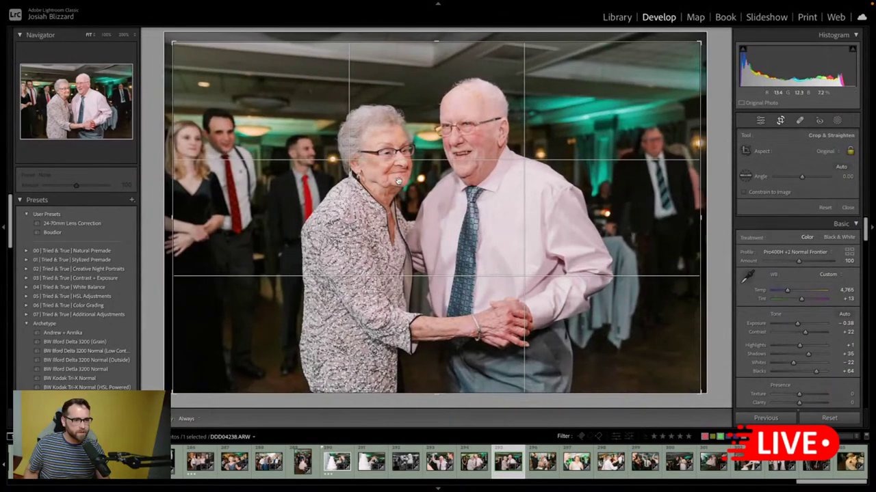
key(r)
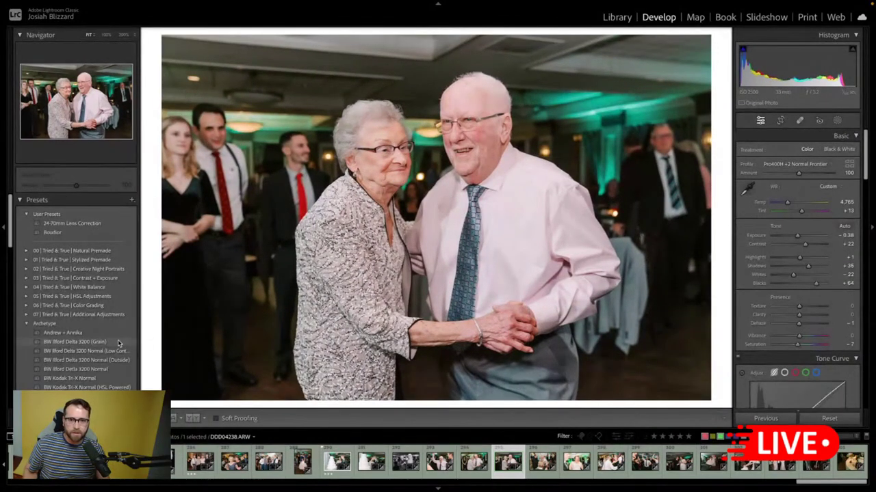
- Create a virtual copy of DDD04238 and apply the BW Ilford Delta 3200 (Grain) preset to it
mouse_move(118, 343)
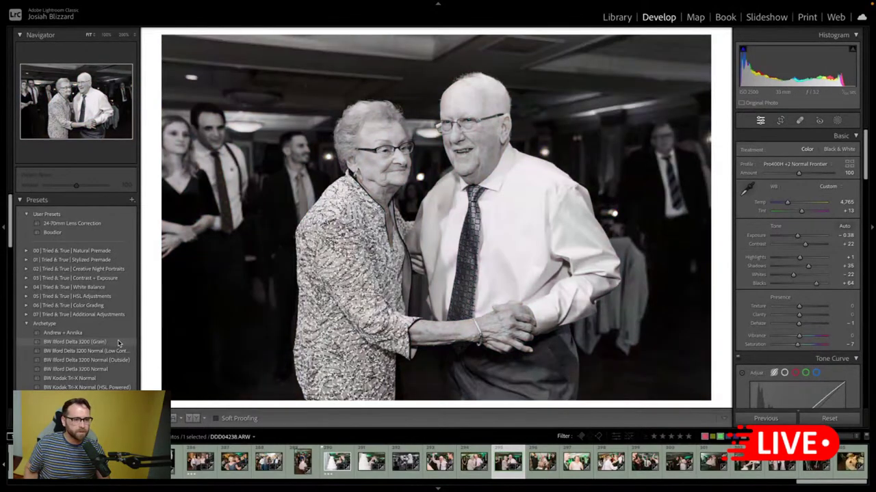
key(super+apostrophe)
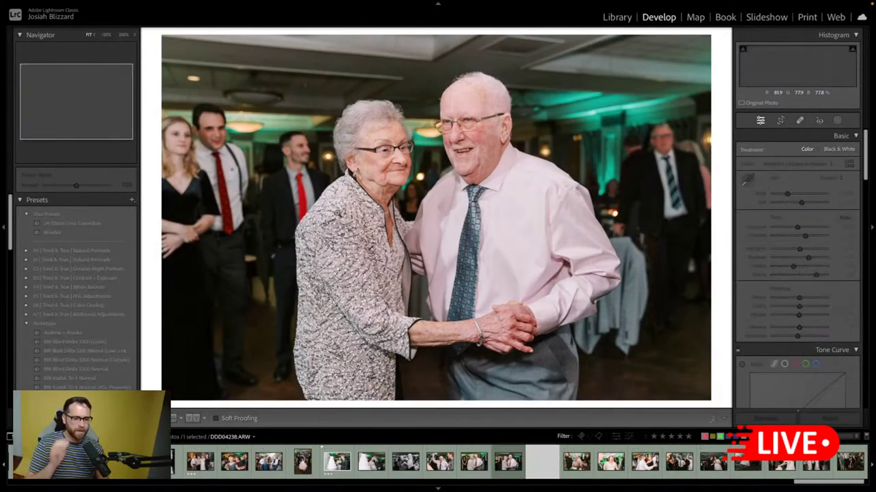
click(127, 342)
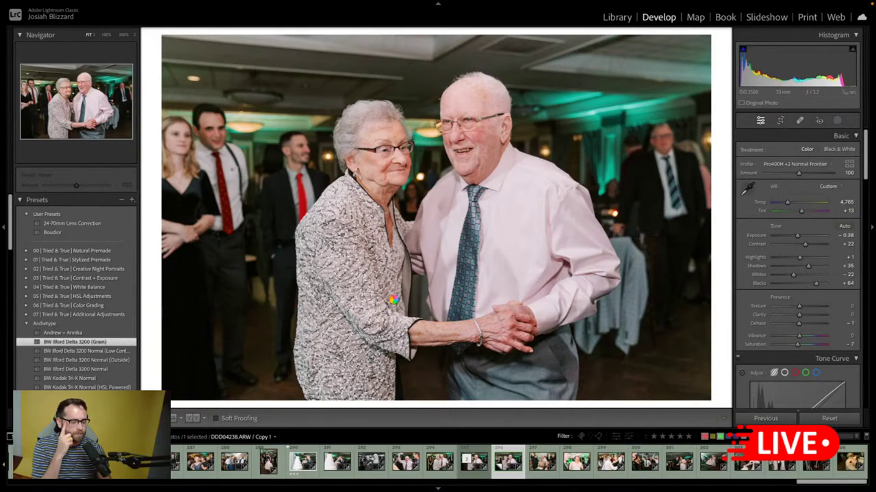
- Advance to BBB01138, crop it in tighter around the laughing older couple, and set the temperature to 4,614
key(Right)
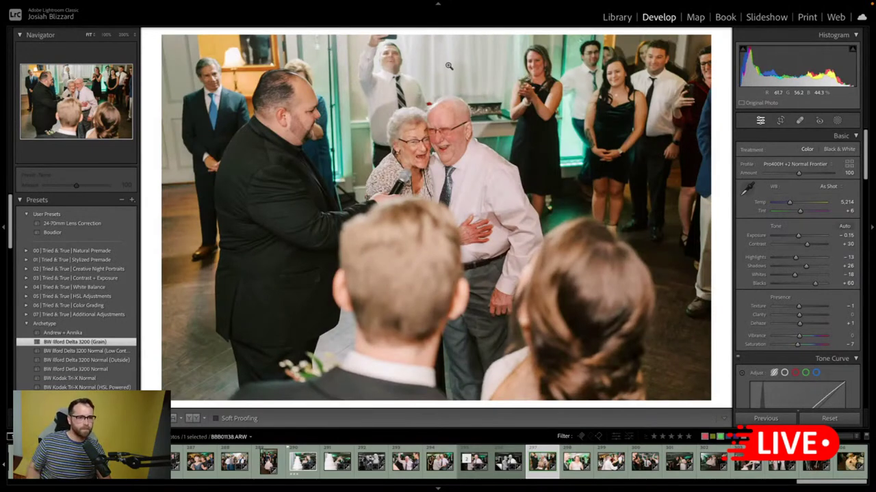
key(r)
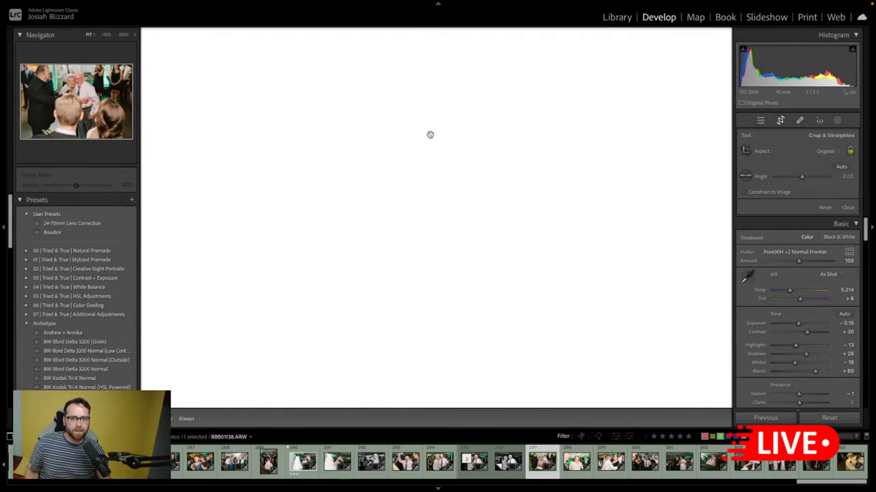
key(r)
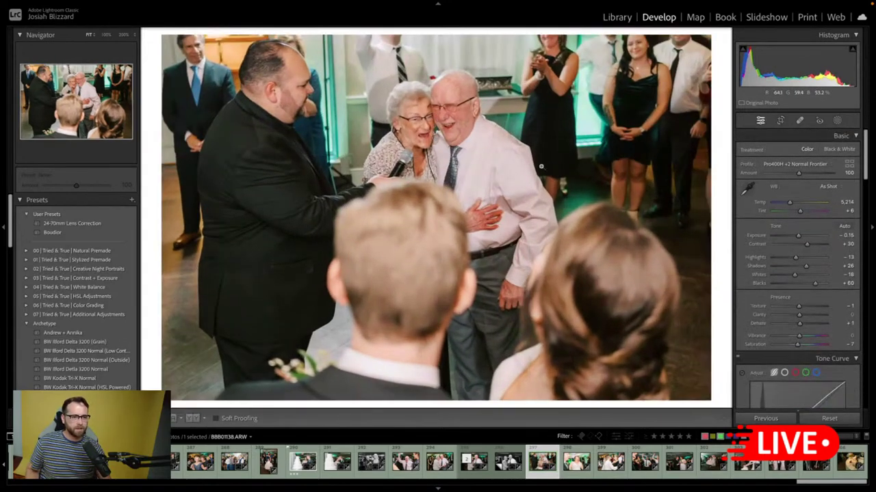
key(equal)
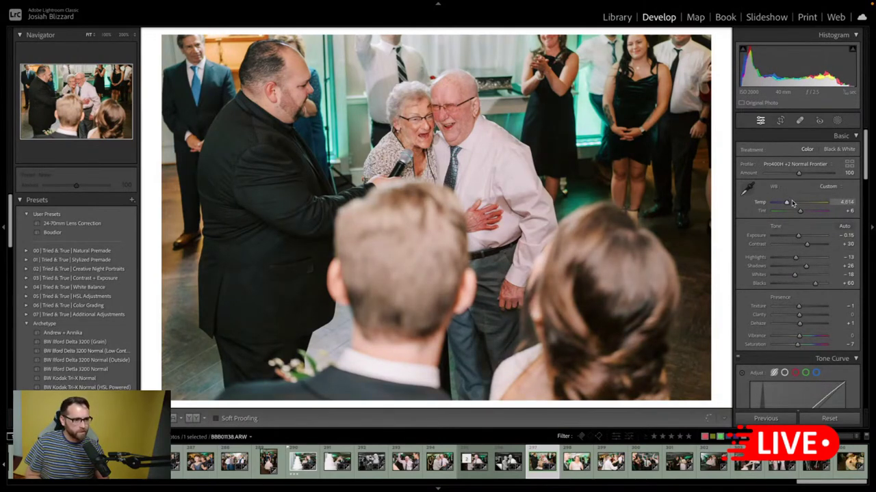
key(Down)
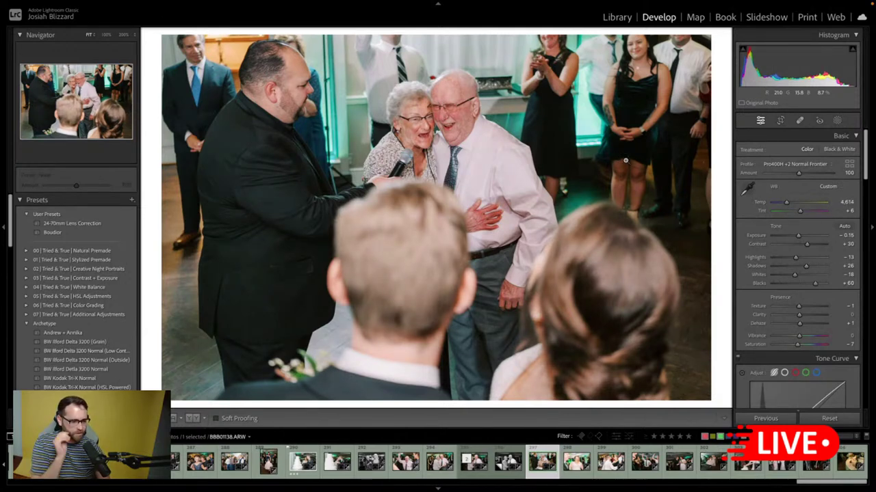
- Create a virtual copy of BBB01138, apply the BW Ilford Delta 3200 (Grain) preset, and set highlights to −2
key(ctrl+apostrophe)
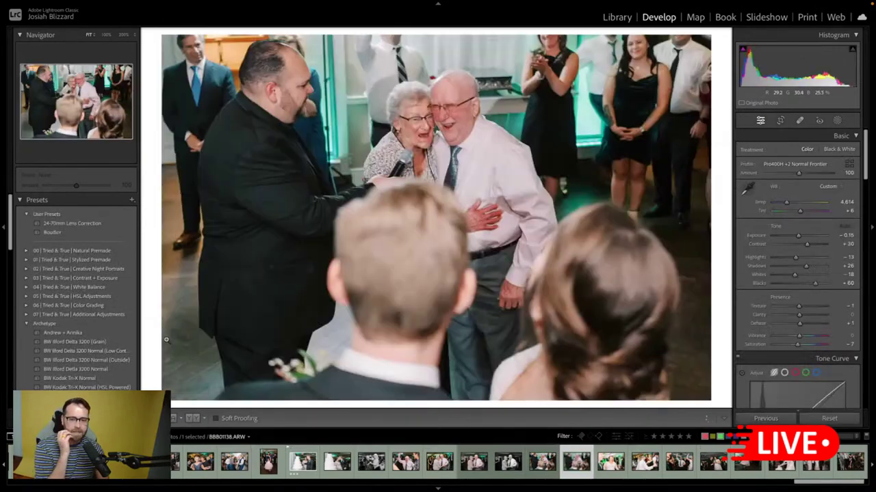
click(113, 342)
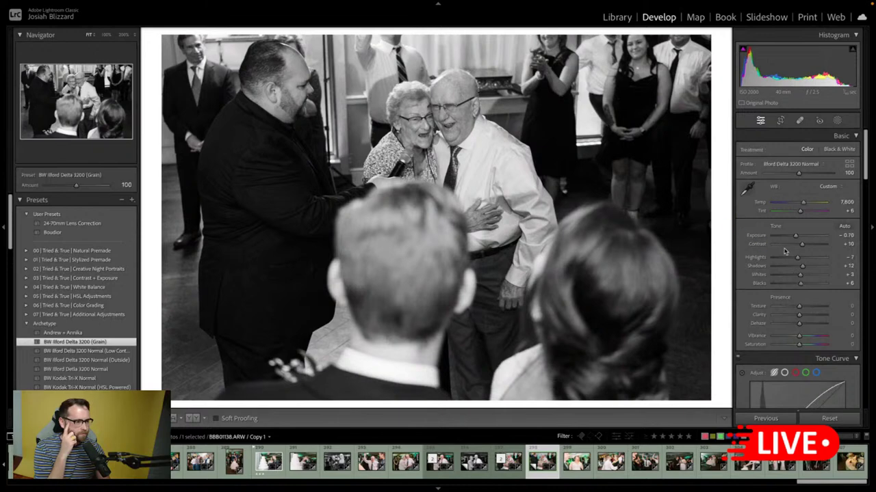
drag(797, 258, 799, 257)
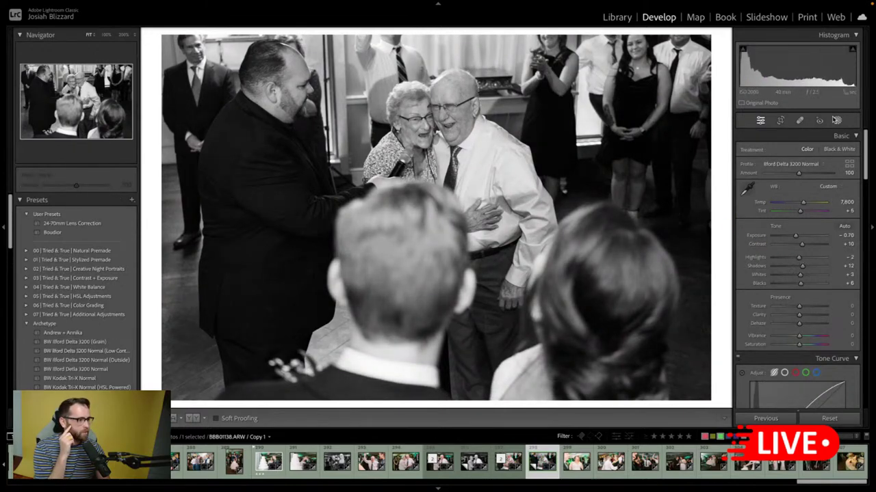
- Add a linear gradient mask rising from the foreground heads to the couple's faces and set its exposure to −0.93
click(838, 120)
click(769, 219)
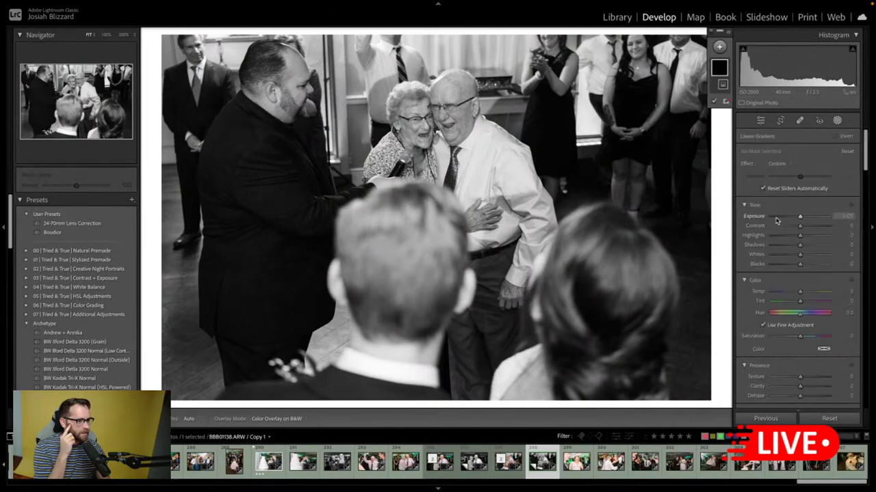
drag(470, 345, 478, 141)
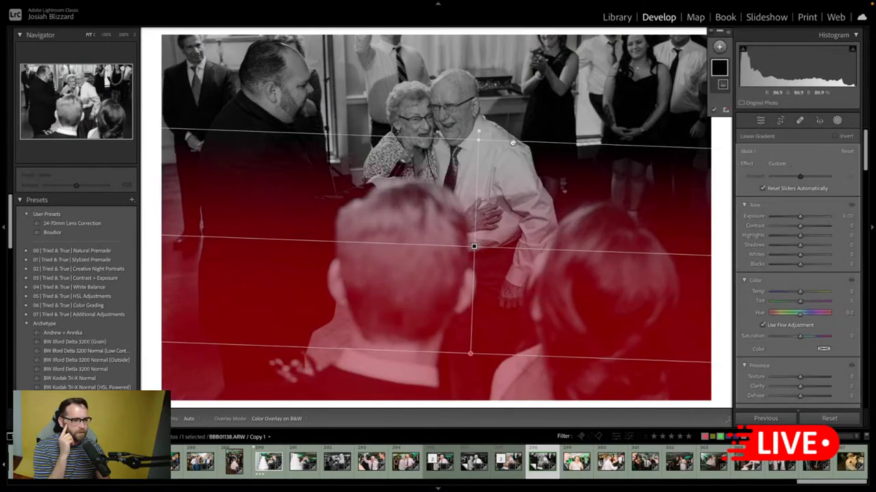
drag(800, 217, 794, 217)
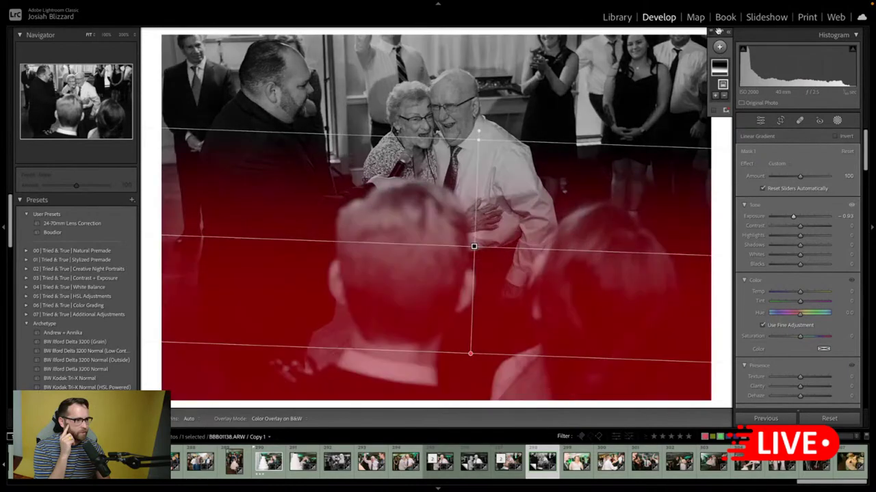
- Add a second linear gradient over the upper-left corner at −0.31 exposure, widen its falloff diagonally, and close masking
click(719, 46)
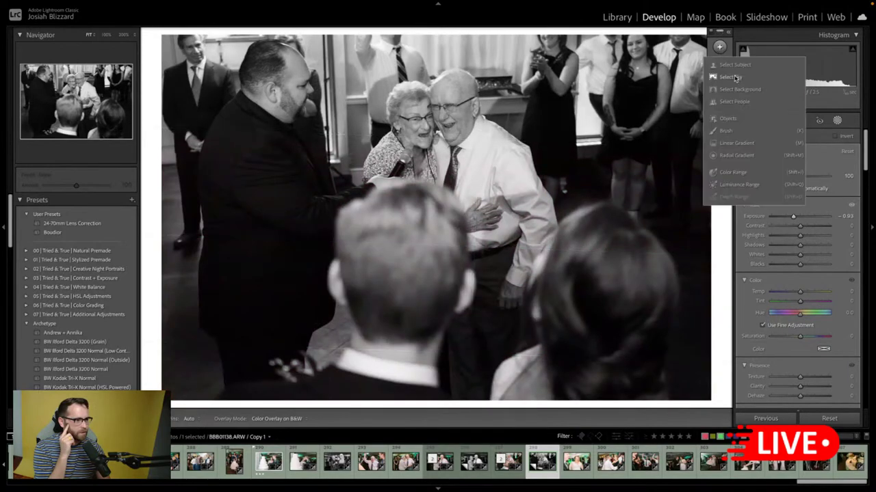
click(745, 146)
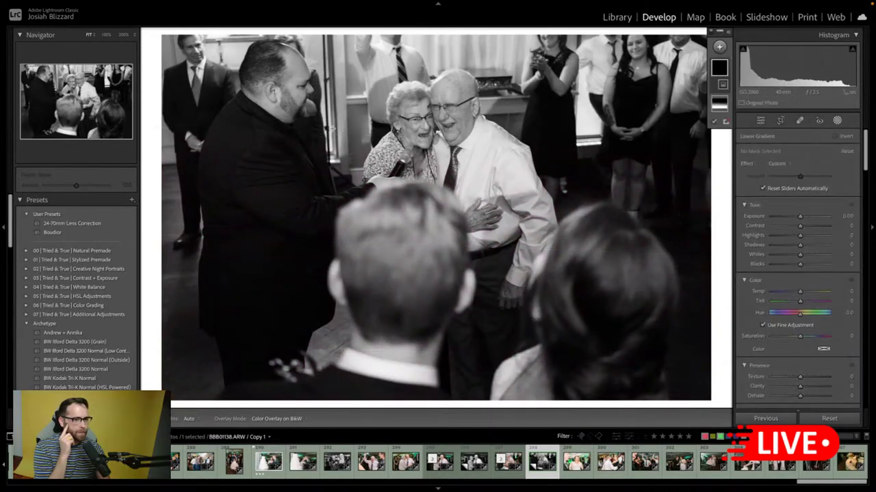
drag(292, 77, 322, 133)
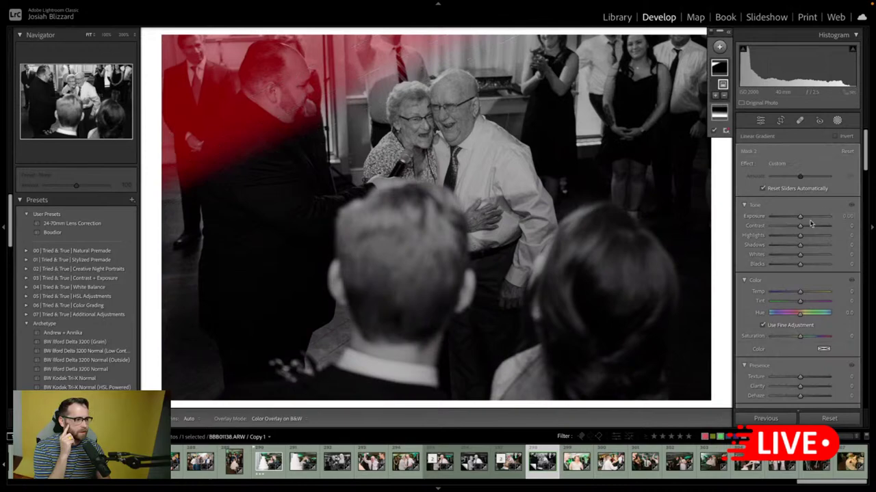
drag(799, 216, 797, 218)
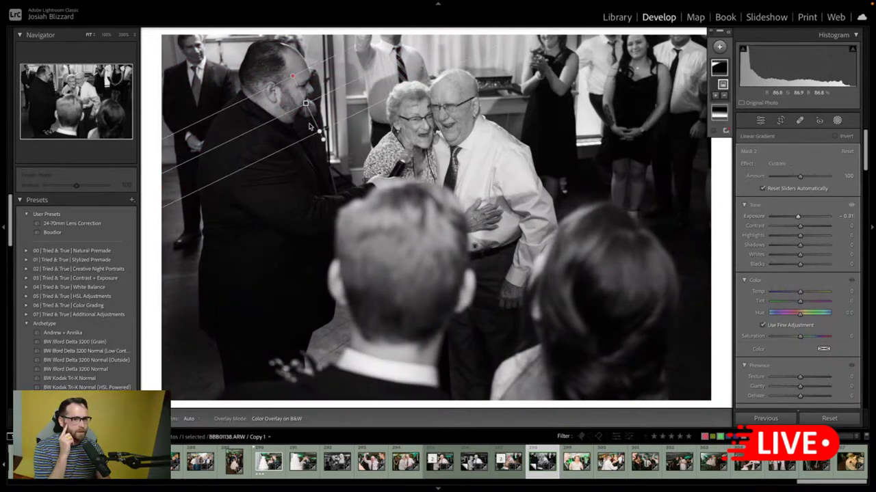
drag(320, 134, 359, 203)
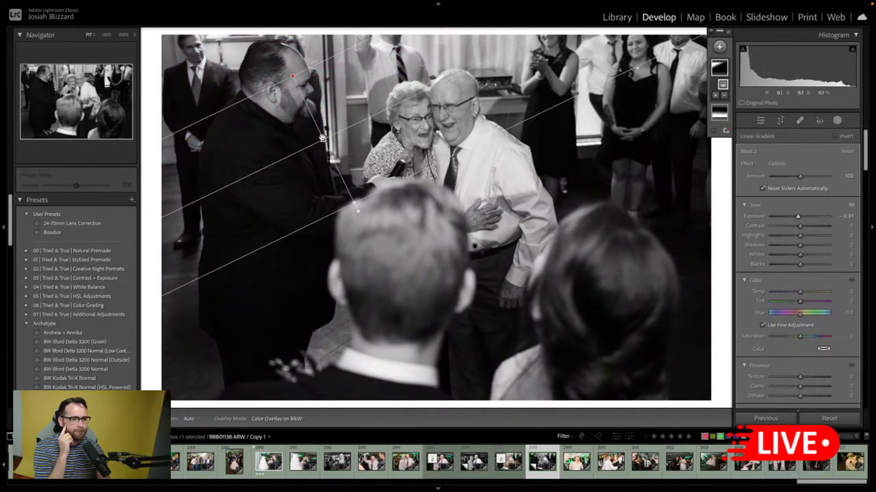
drag(323, 139, 312, 120)
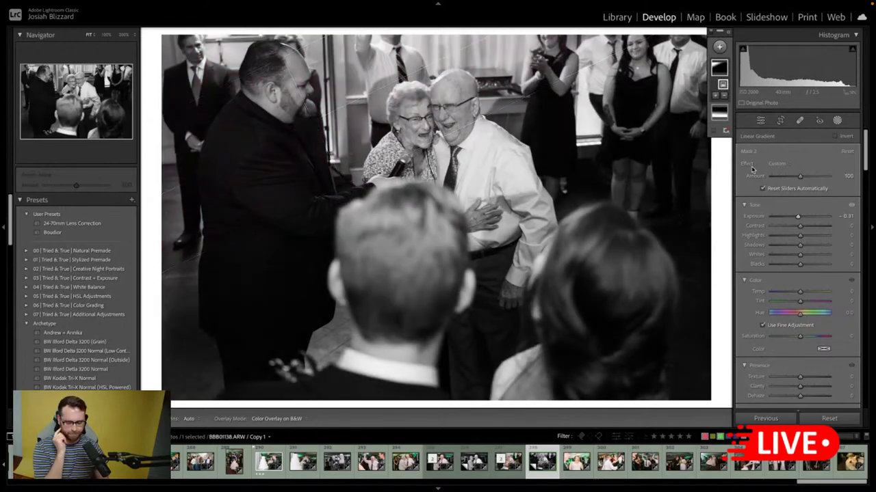
click(710, 34)
click(710, 33)
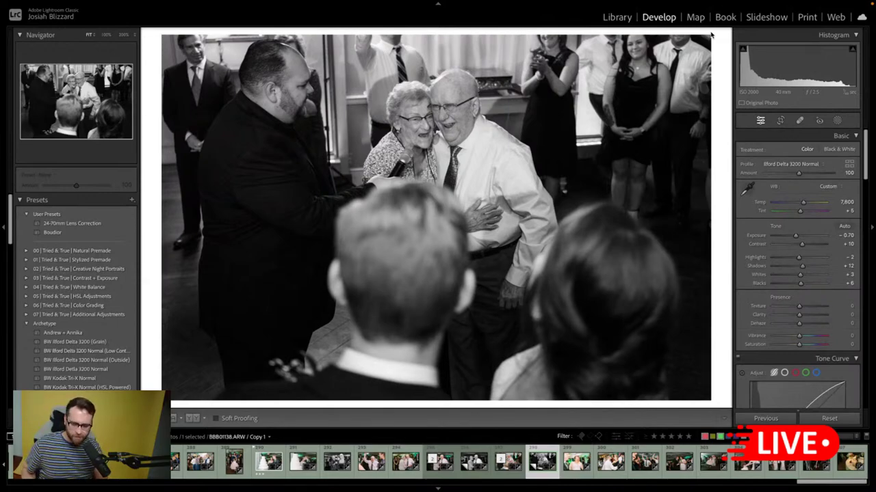
- Advance to BBB01156 and set exposure to −0.54, highlights to −26 and shadows to +23
key(Right)
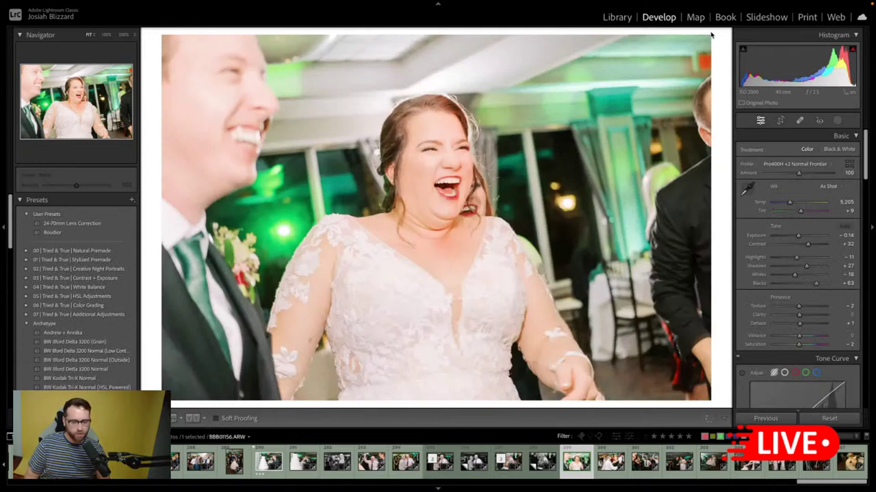
key(minus)
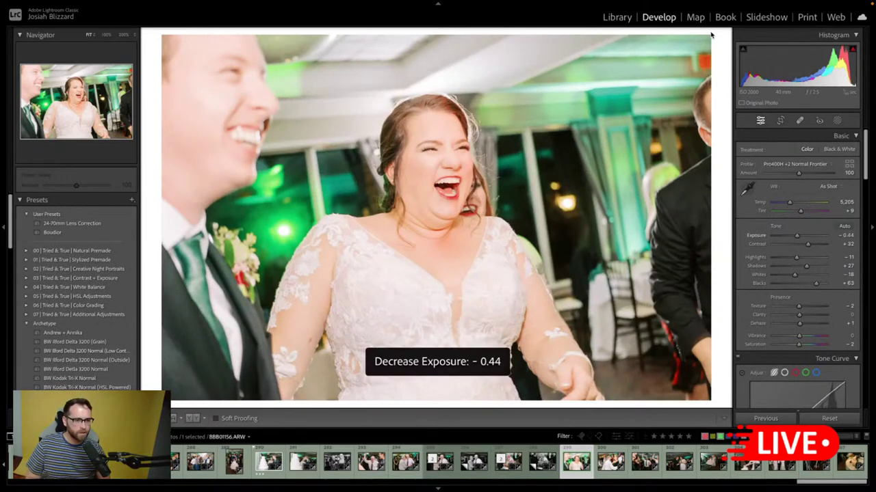
key(minus)
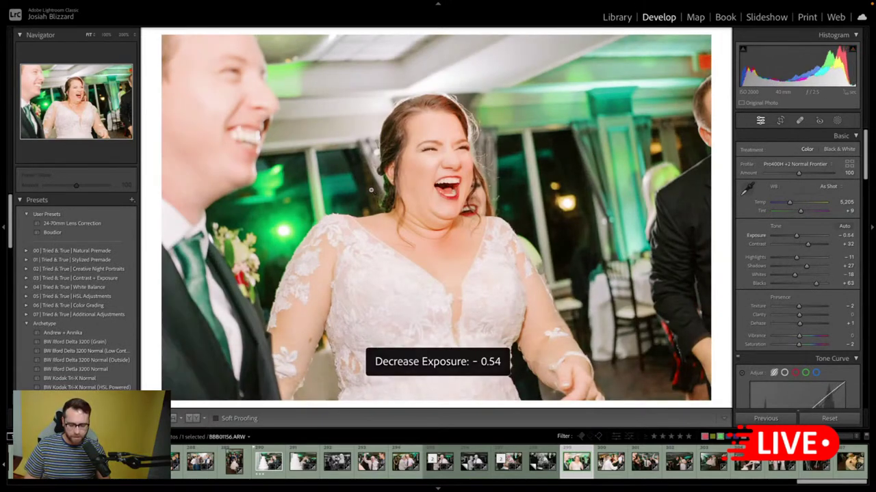
key(minus)
key(plus)
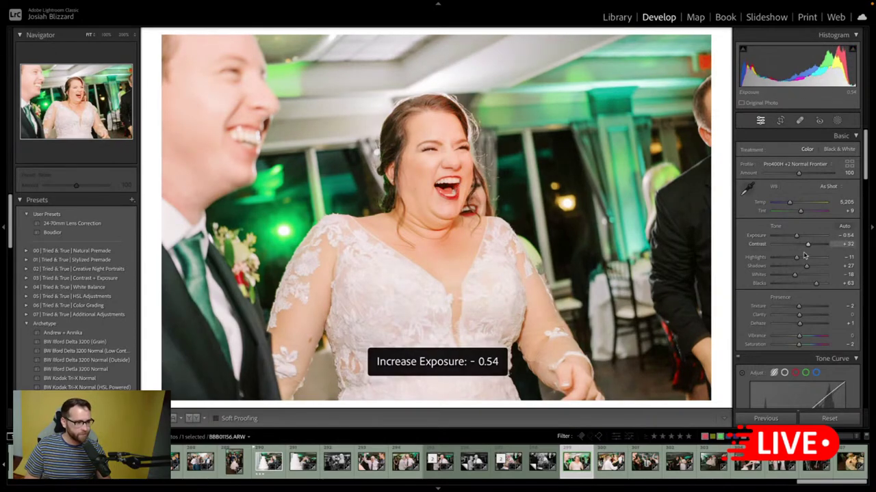
drag(796, 257, 804, 266)
key(minus)
key(plus)
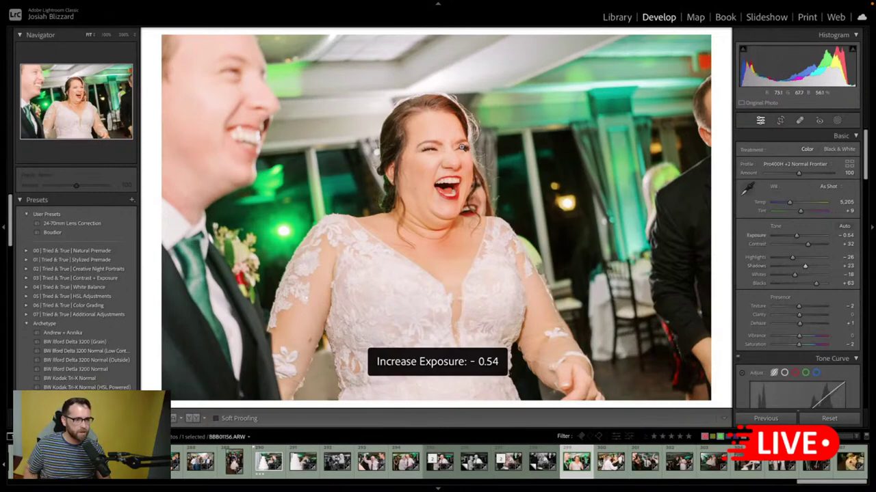
click(510, 178)
click(511, 178)
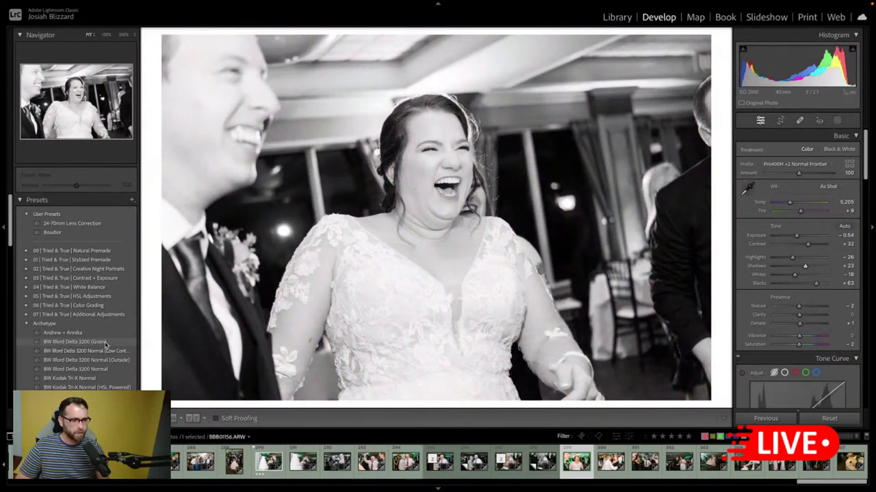
- Apply the BW Ilford Delta 3200 (Grain) preset to BBB01156 and set its exposure to −1.20
click(104, 344)
key(minus)
key(minus)
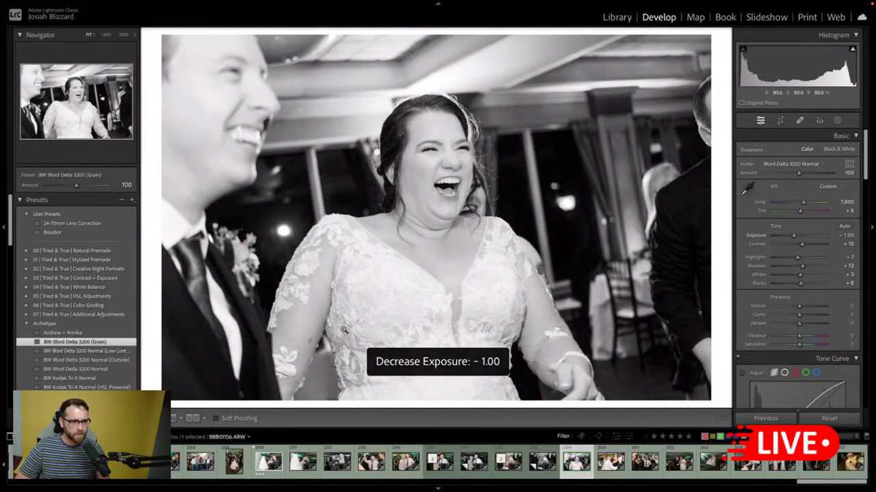
key(minus)
key(equal)
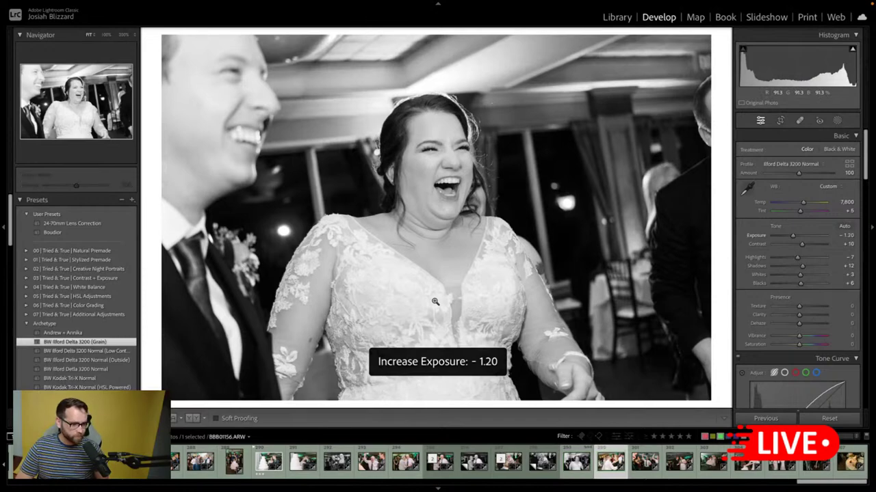
- Advance to CCC09636, crop in slightly on the dancing pair, and lower the exposure by four increments
key(Right)
key(r)
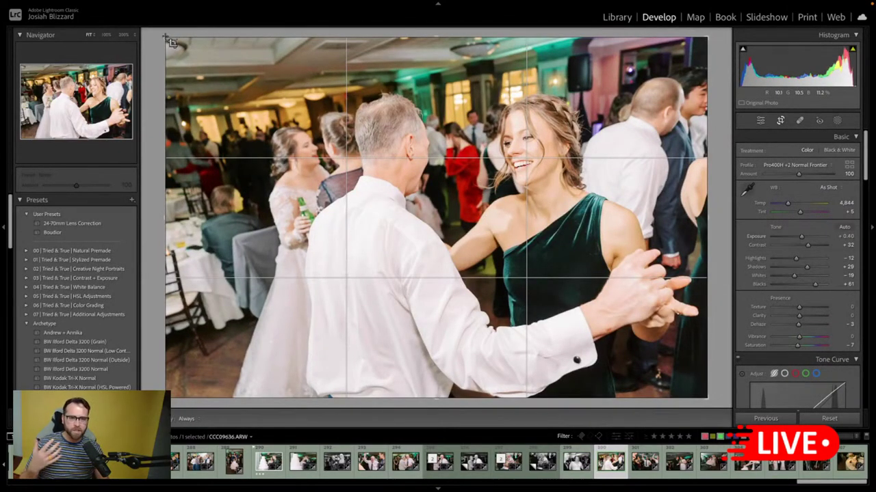
drag(175, 44, 201, 60)
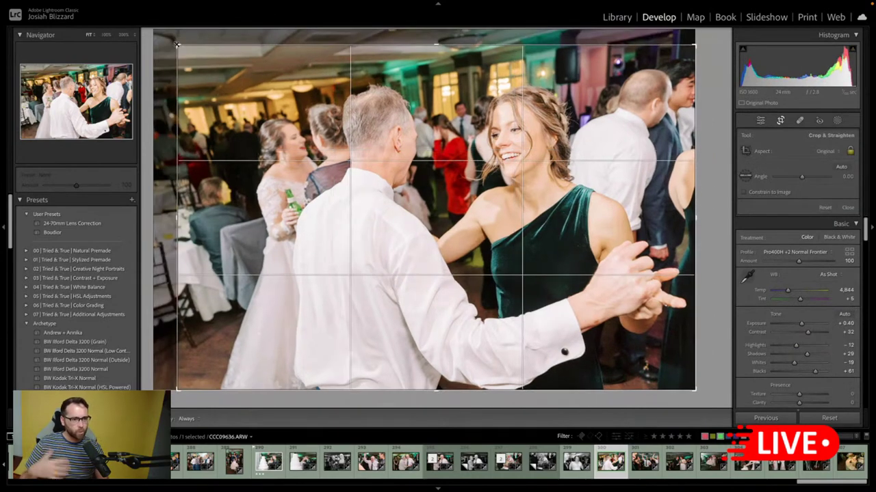
key(Return)
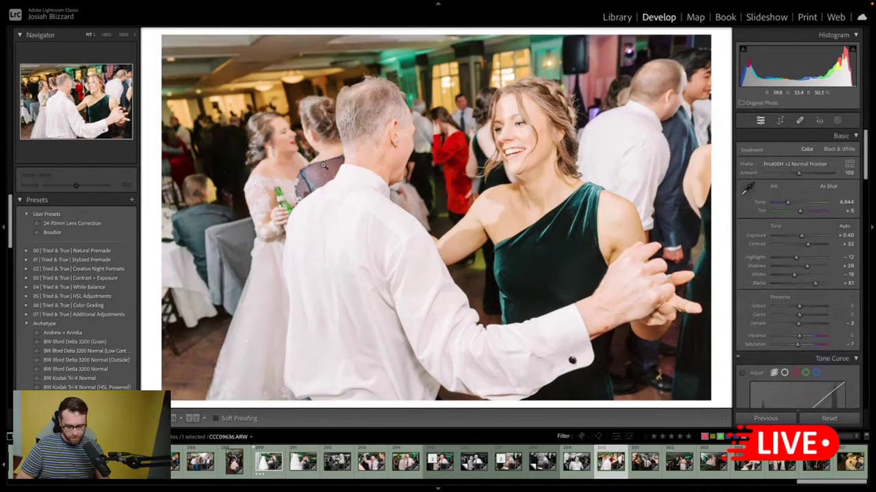
key(minus)
key(minus)
key(minus)
key(minus)
- Advance to CCC09672, the photo of guests with raised fists, and set exposure to +0.31
key(Right)
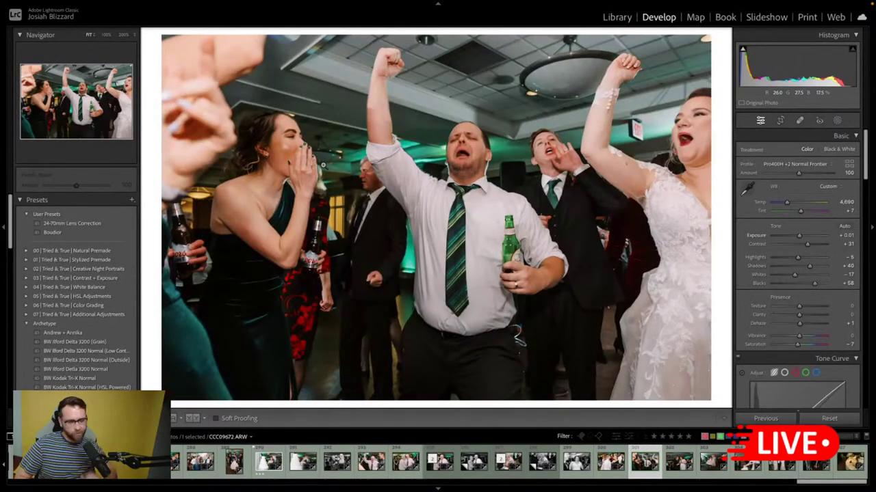
key(equal)
key(equal)
key(equal)
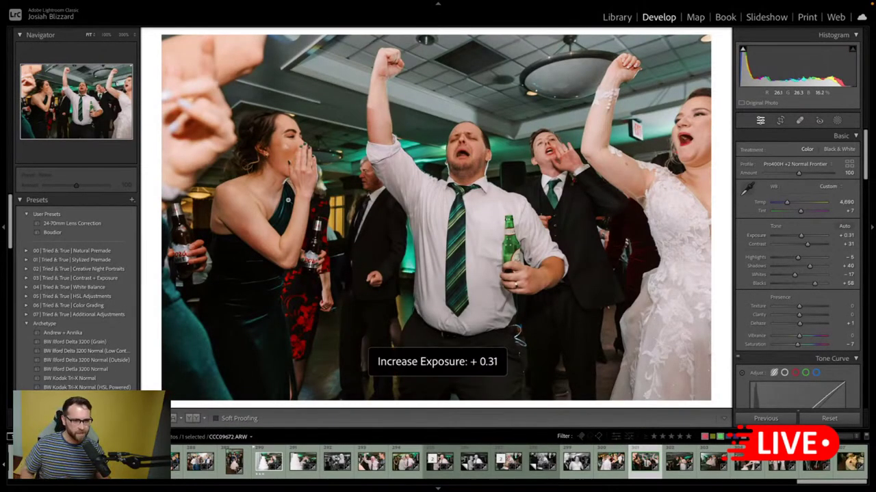
- Crop CCC09672 to trim the blurred hand at the photo's left edge and raise exposure by one more increment
key(r)
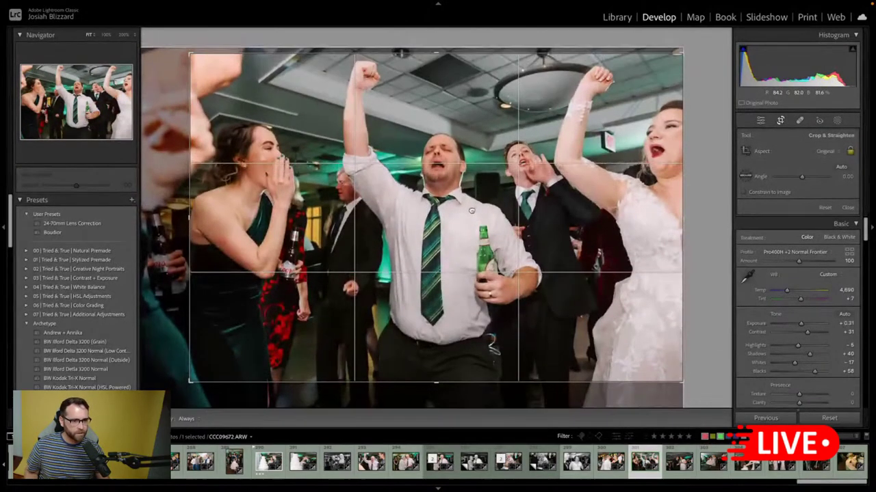
drag(471, 211, 456, 225)
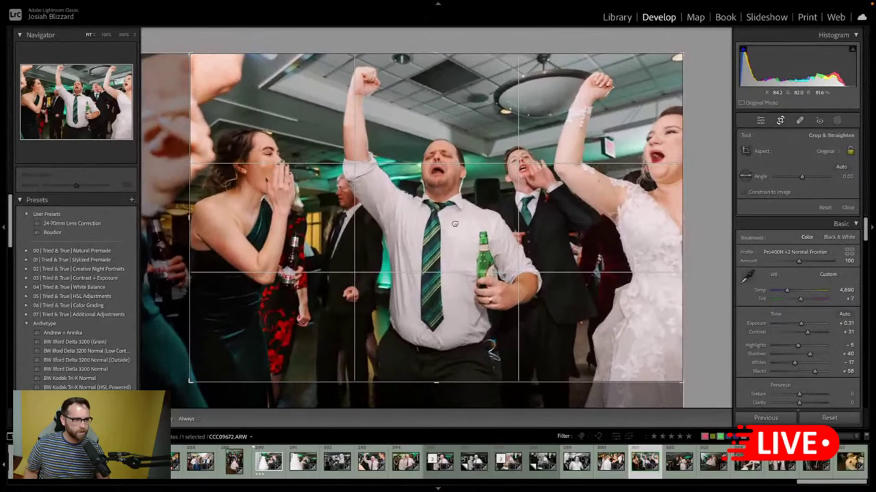
key(Return)
key(equal)
- Advance to CCC09679, the couple holding beer bottles, and set exposure to +0.50
key(Right)
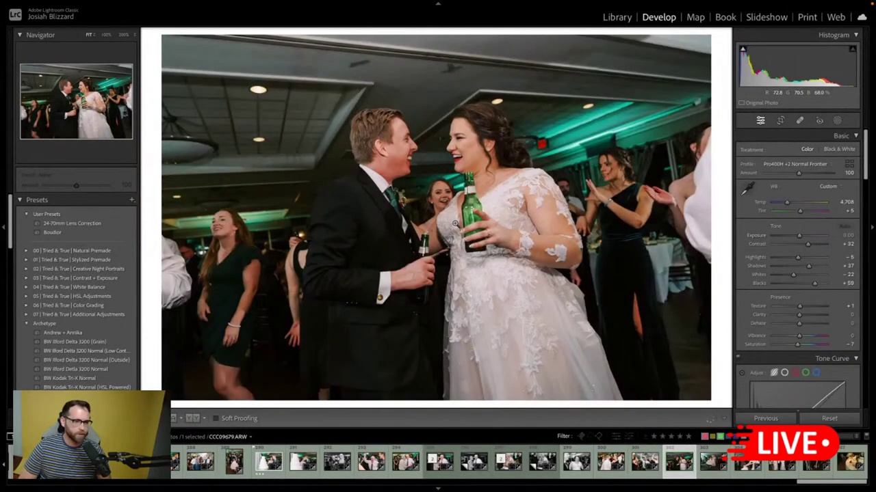
key(equal)
key(equal)
key(equal)
key(equal)
key(equal)
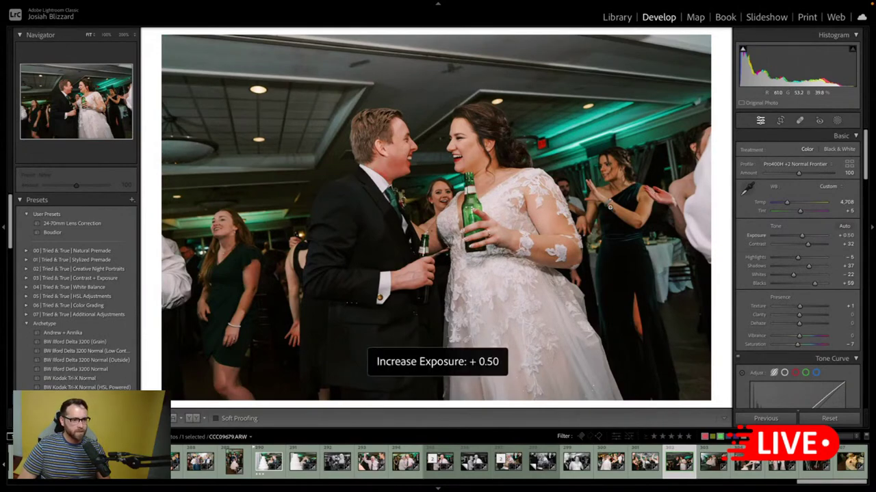
- Straighten CCC09679 to an angle of about 3.16 and crop in tighter around the couple
key(r)
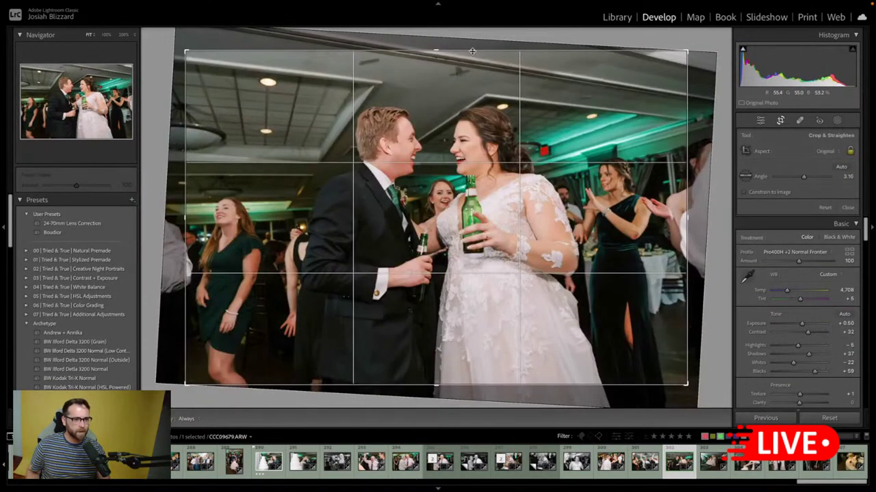
drag(436, 49, 437, 78)
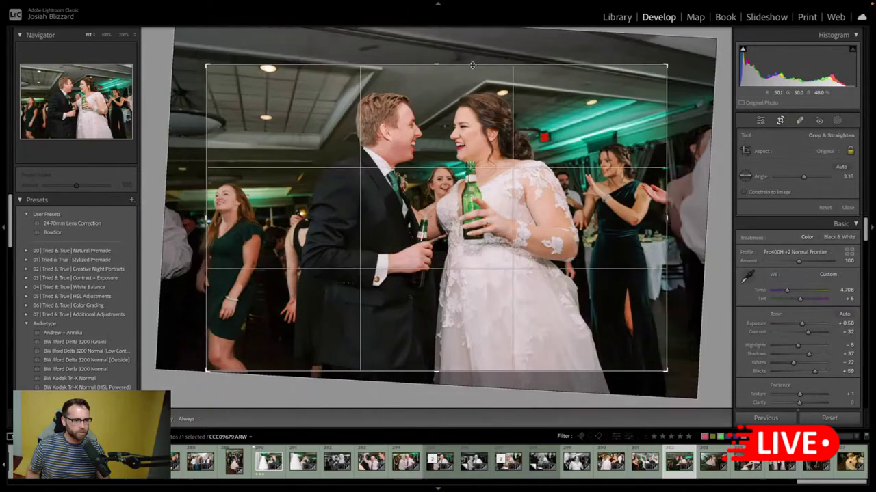
drag(473, 42, 469, 42)
drag(467, 124, 467, 133)
key(Return)
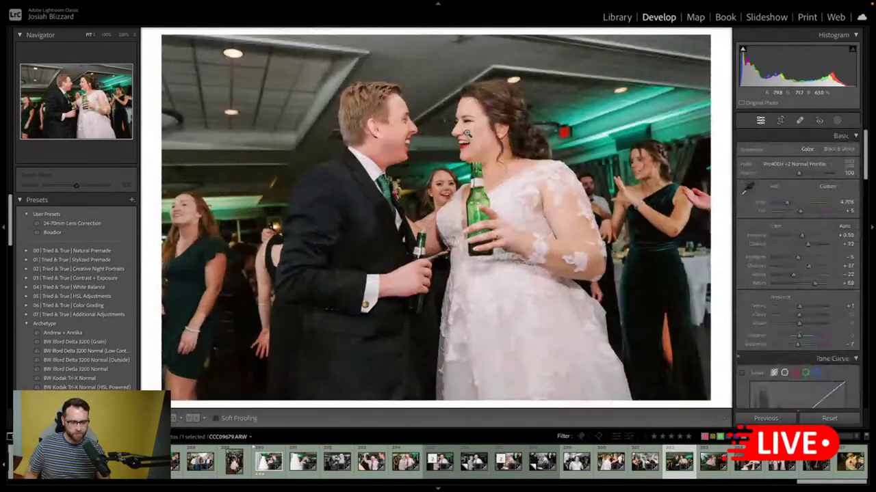
key(ctrl+shift+period)
key(ctrl+shift+comma)
- Advance to CCC09696, the bride twirling the flower girl, and set exposure to +0.68
key(Right)
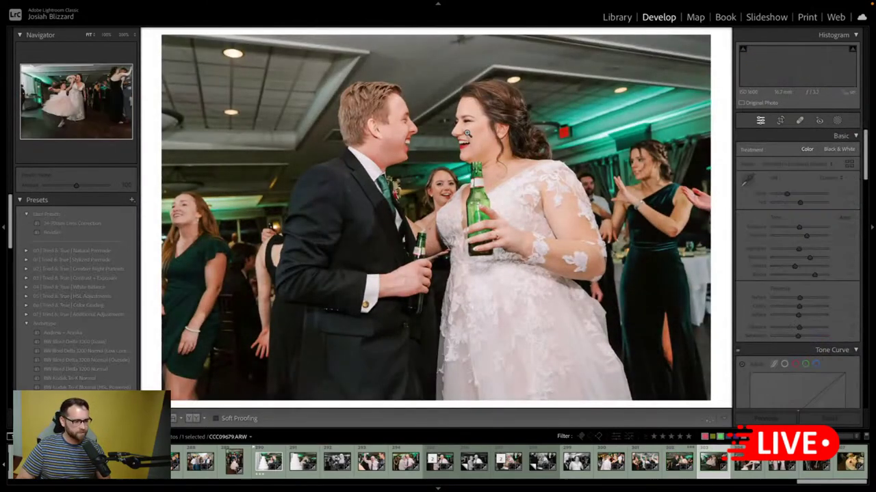
key(ctrl+shift+period)
key(ctrl+shift+period)
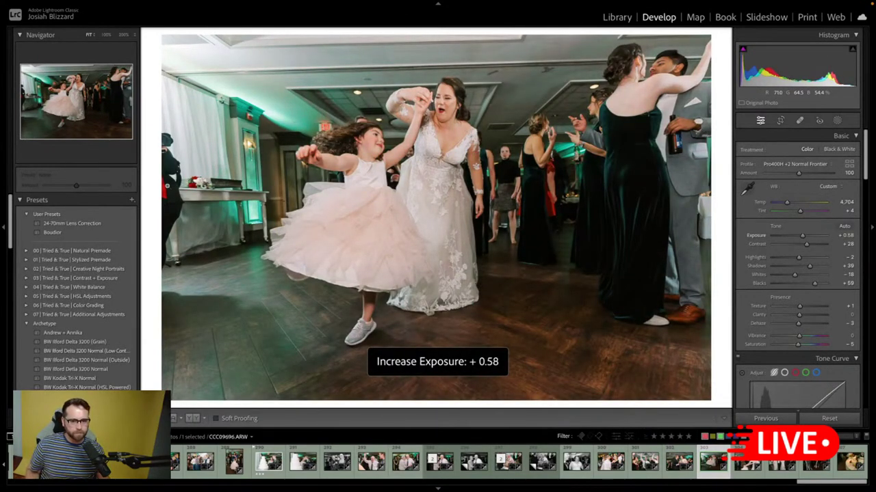
key(ctrl+shift+period)
- Crop CCC09696 tighter around the bride and flower girl, straighten it to an angle of about 0.48, and refine the framing
key(r)
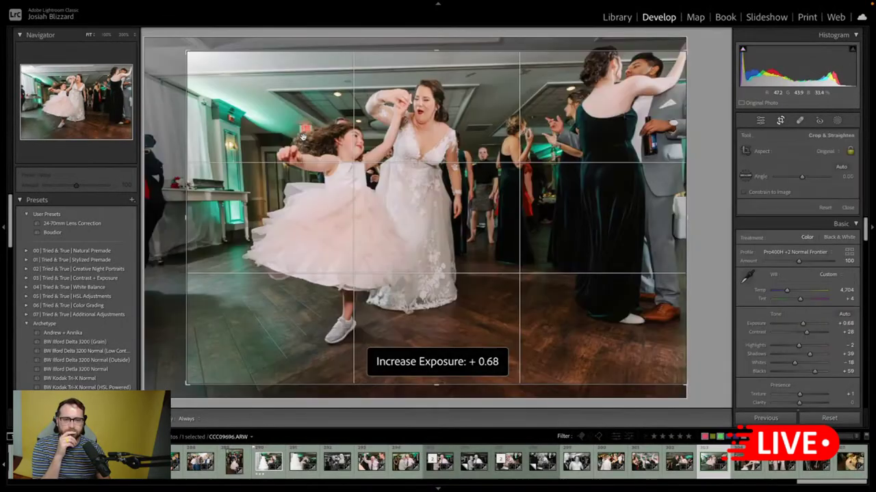
drag(305, 137, 308, 146)
key(Return)
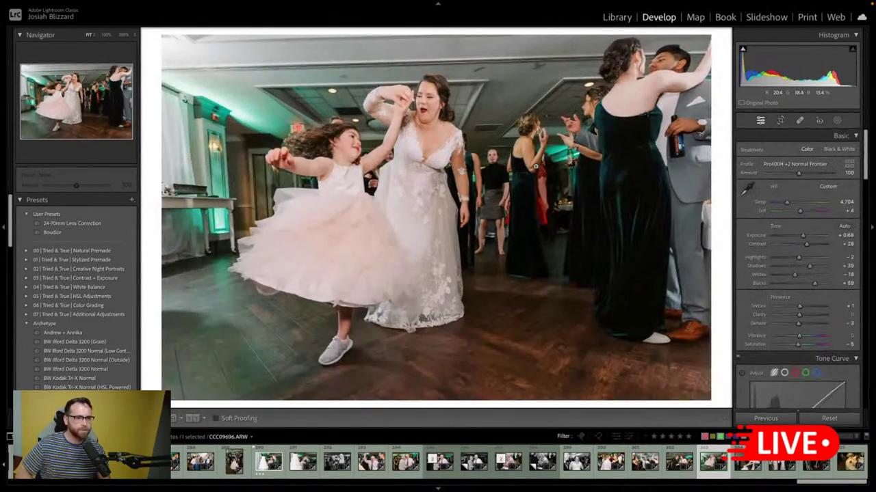
key(r)
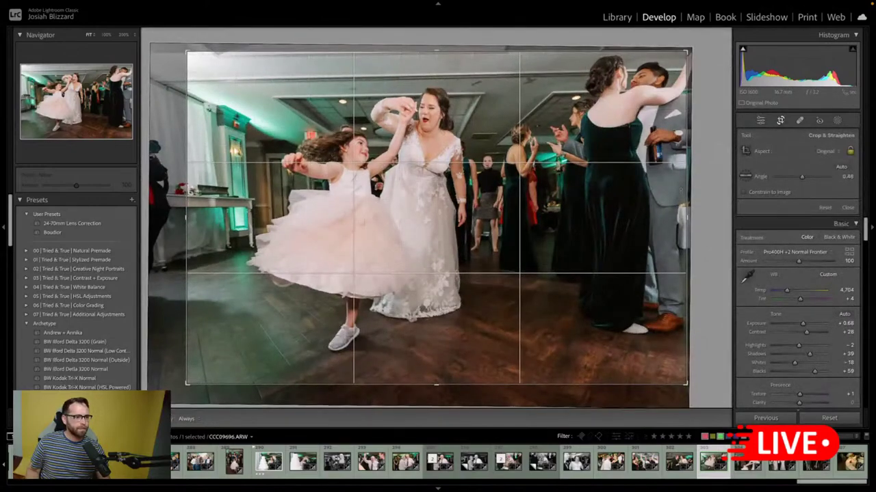
drag(677, 191, 669, 191)
drag(574, 216, 587, 222)
key(r)
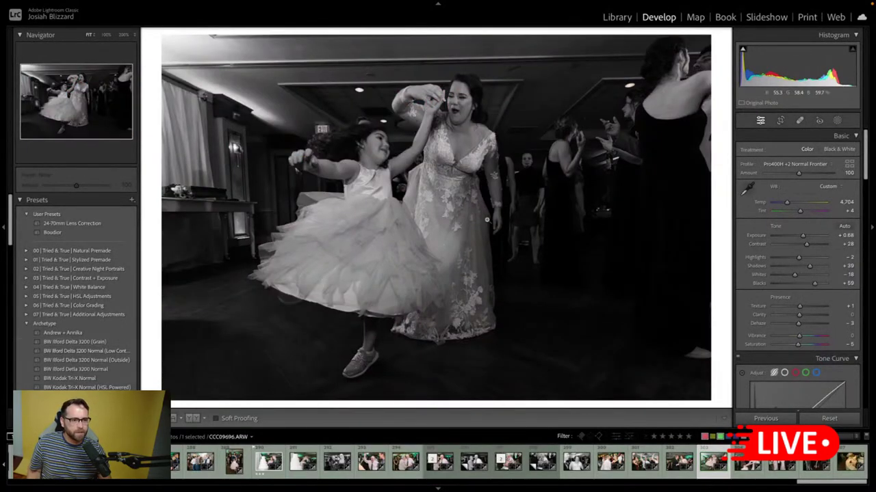
- Advance to DDD04313, straighten it to an angle of about 0.78, and crop in on the bride and girl holding hands
key(Right)
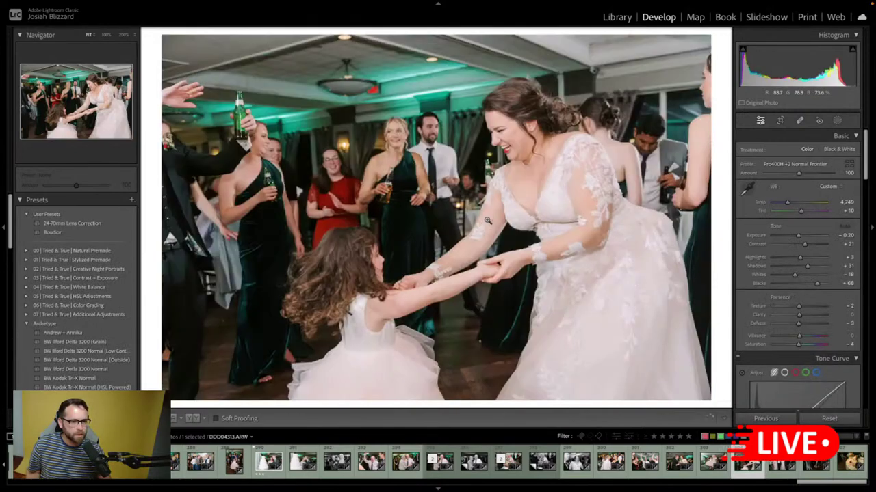
key(r)
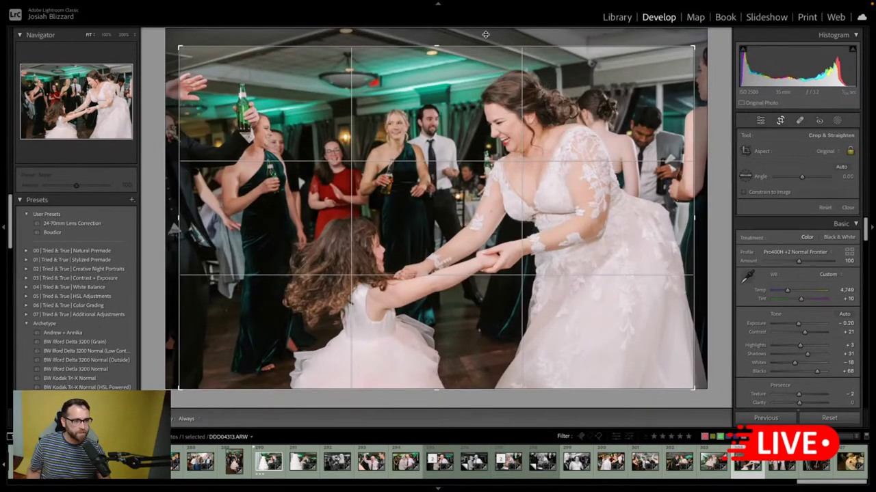
drag(485, 34, 468, 44)
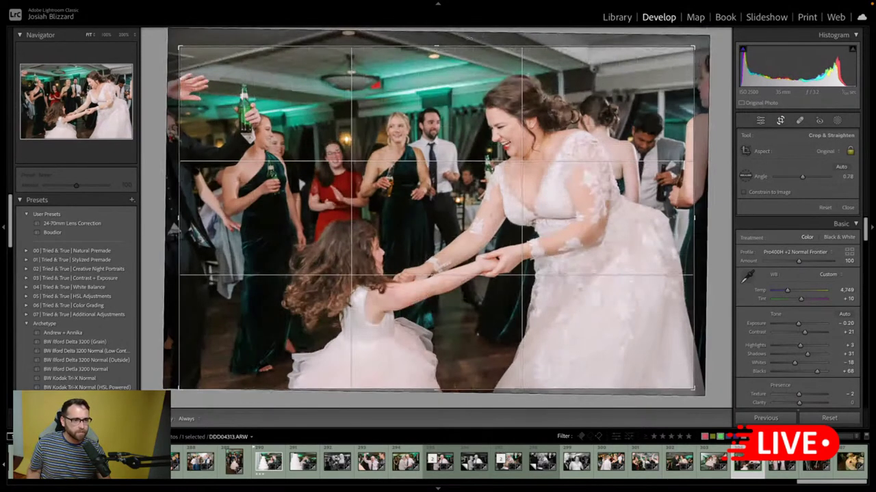
drag(479, 186, 464, 180)
key(Return)
- Advance to CCC09709, crop in around the posed group of four, and set exposure to +0.11 and shadows to +52
key(Right)
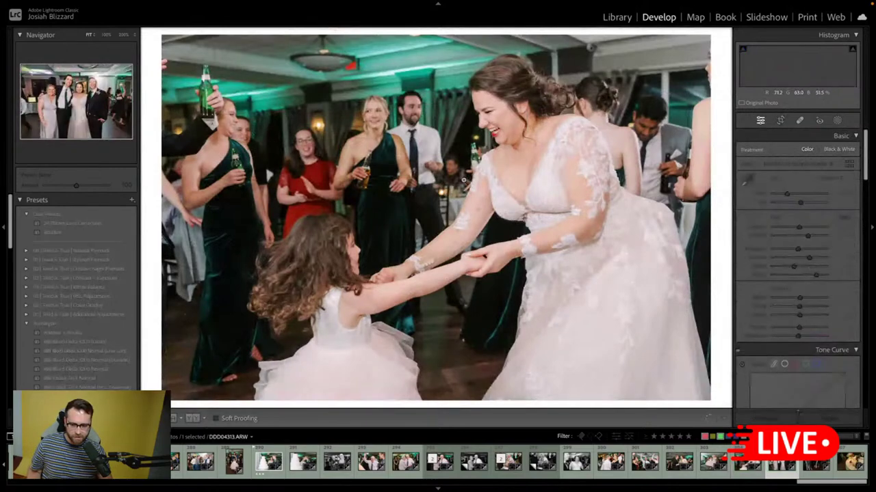
key(r)
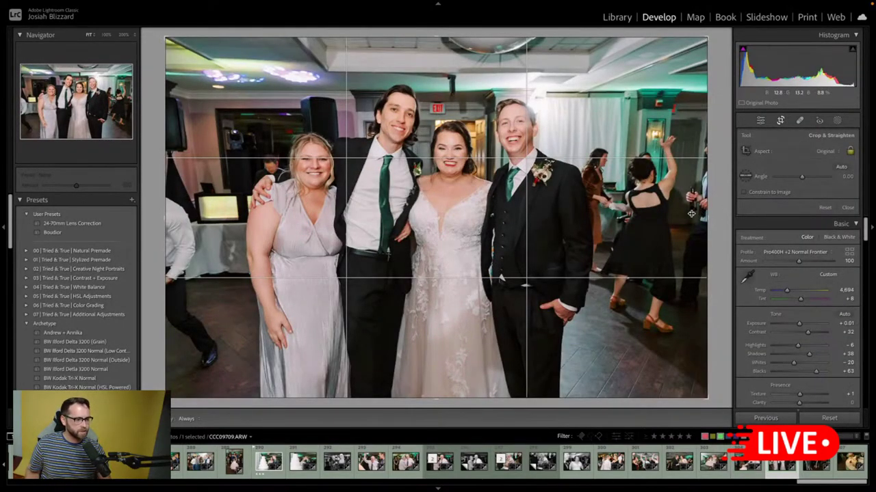
drag(706, 214, 693, 218)
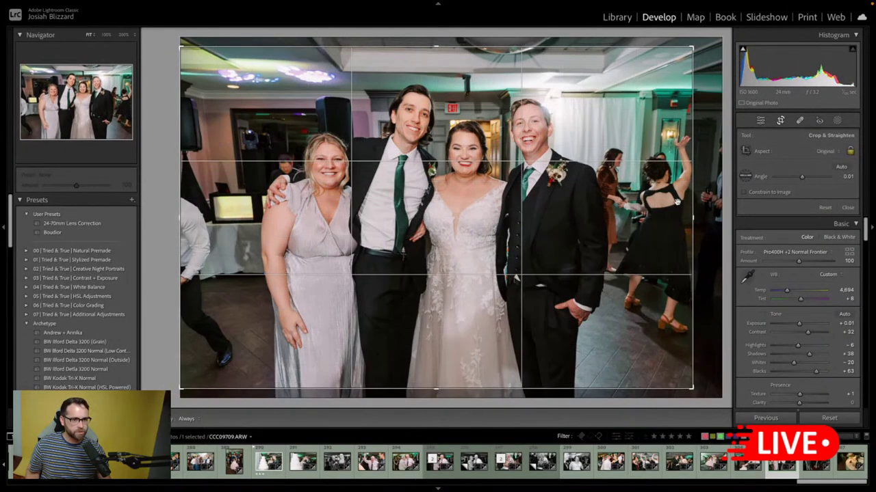
drag(510, 46, 510, 52)
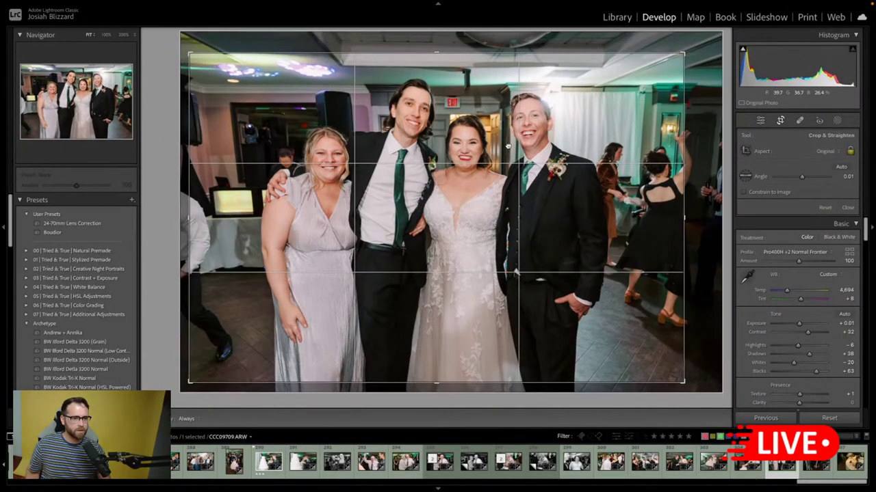
key(Return)
key(equal)
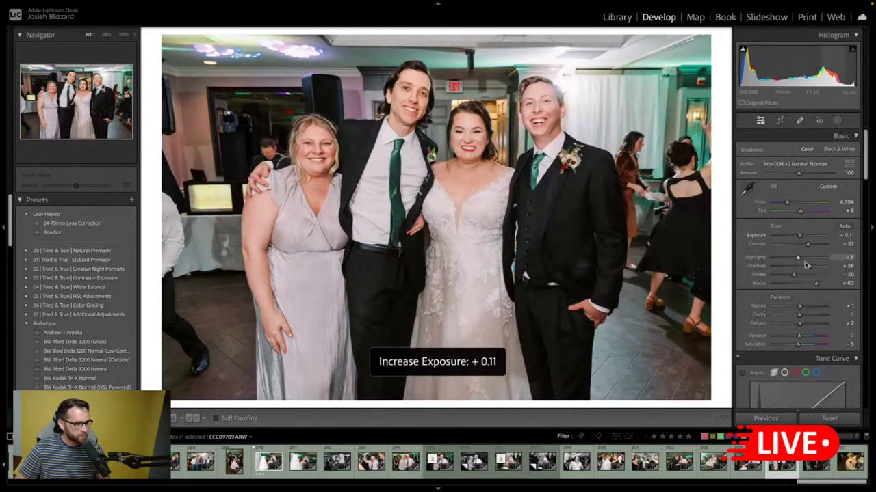
key(minus)
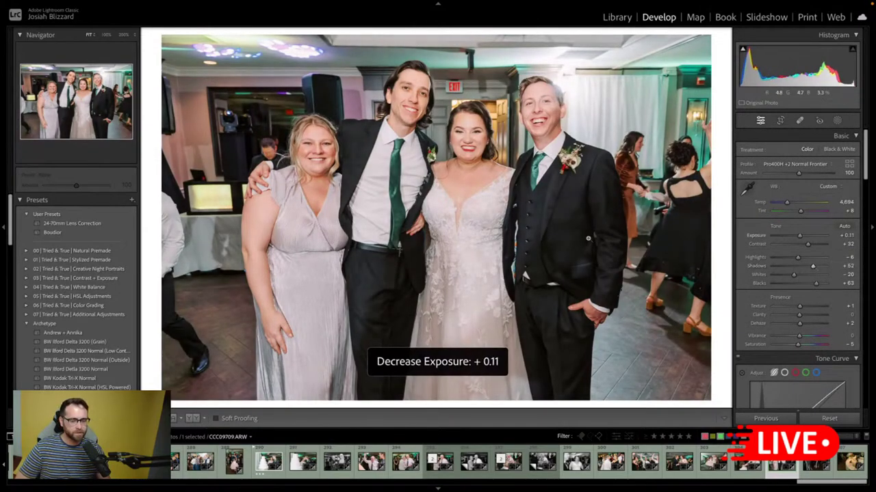
- Advance to CCC09769, set exposure to +0.91, and crop in slightly around the crouching dancer
key(Right)
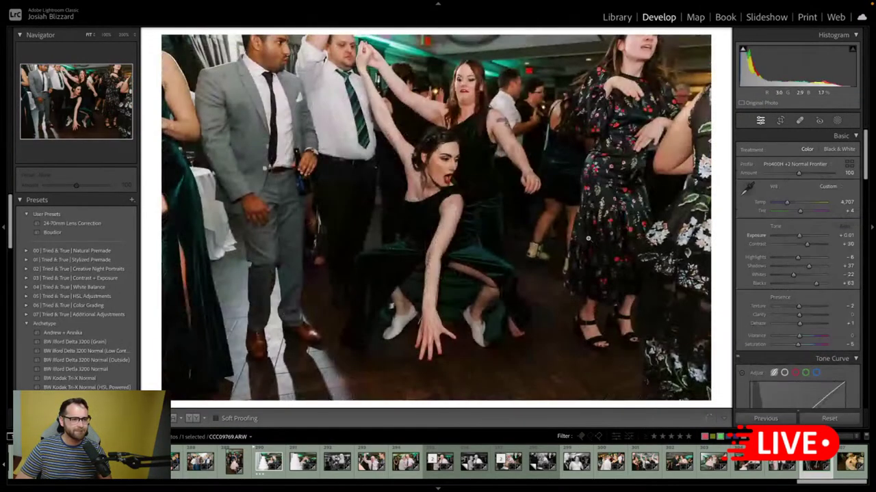
key(equal)
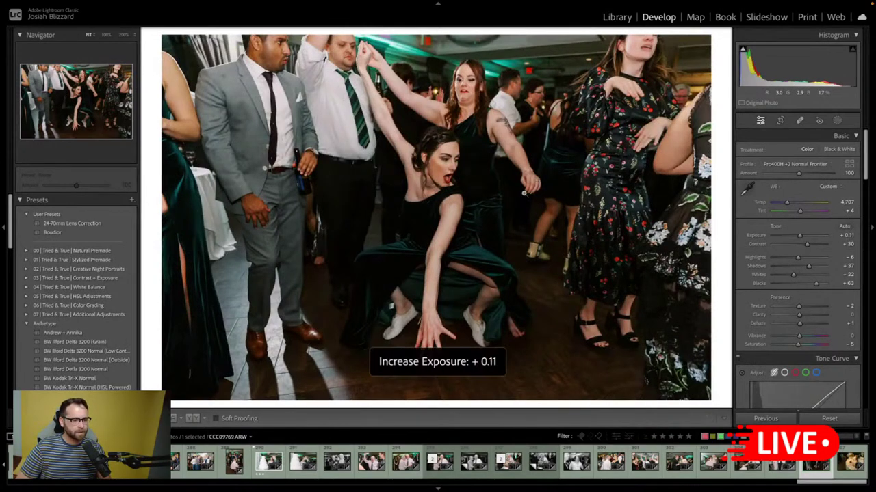
key(equal)
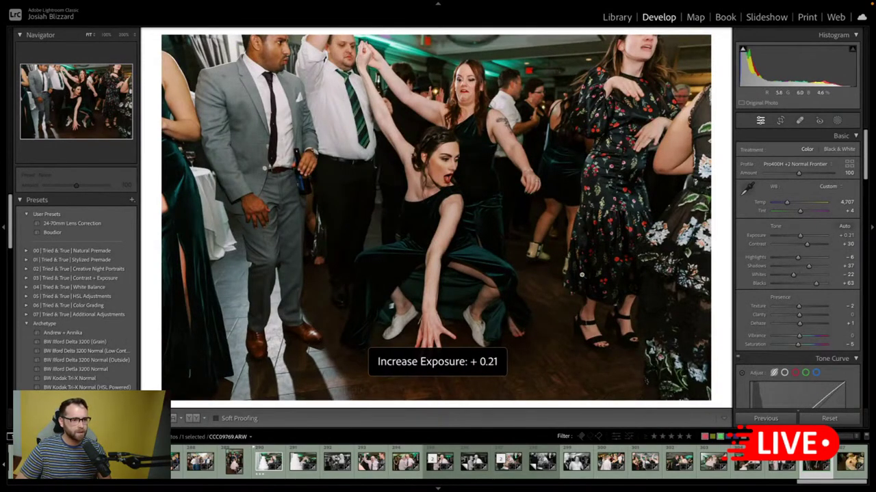
key(equal)
key(equal)
key(equal)
key(equal)
key(equal)
key(equal)
key(equal)
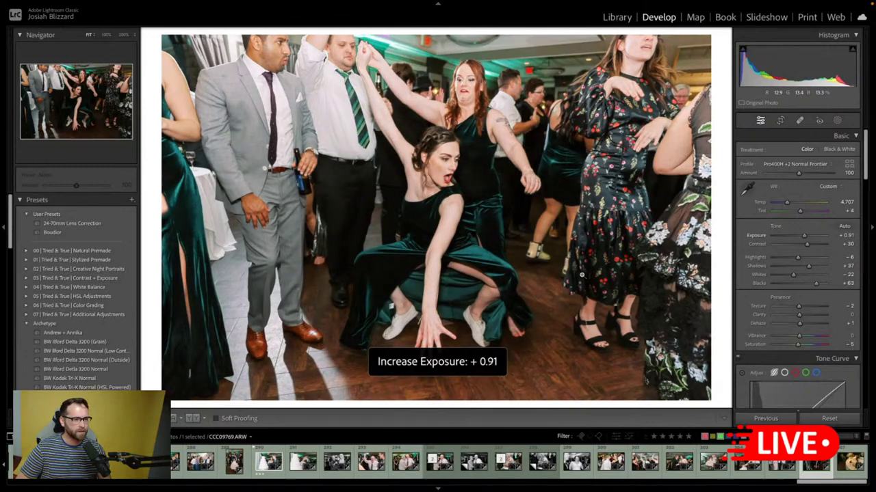
key(r)
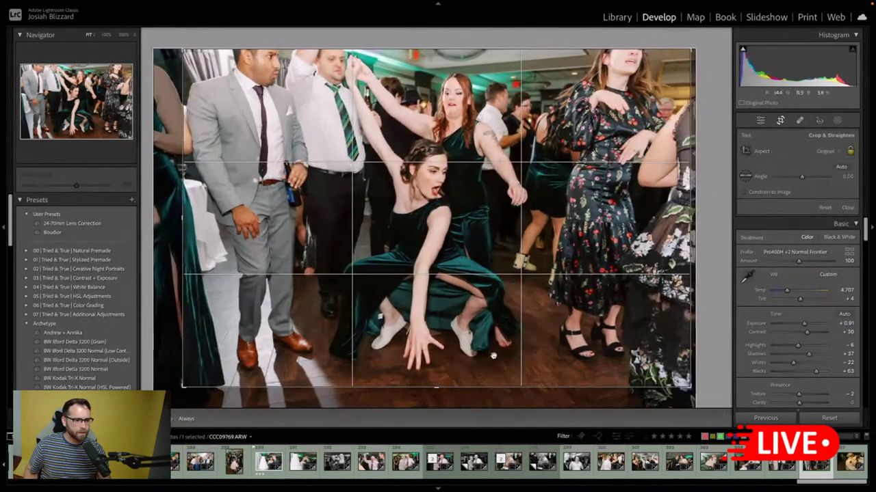
key(Return)
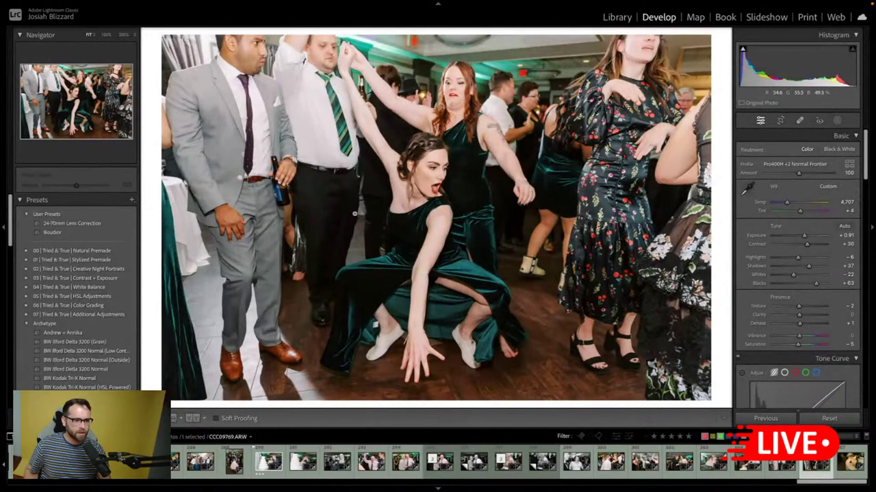
- Apply the BW Ilford Delta 3200 (Grain) preset to the crouching dancer photo, then set exposure to +0.30 and shadows to -20
click(115, 345)
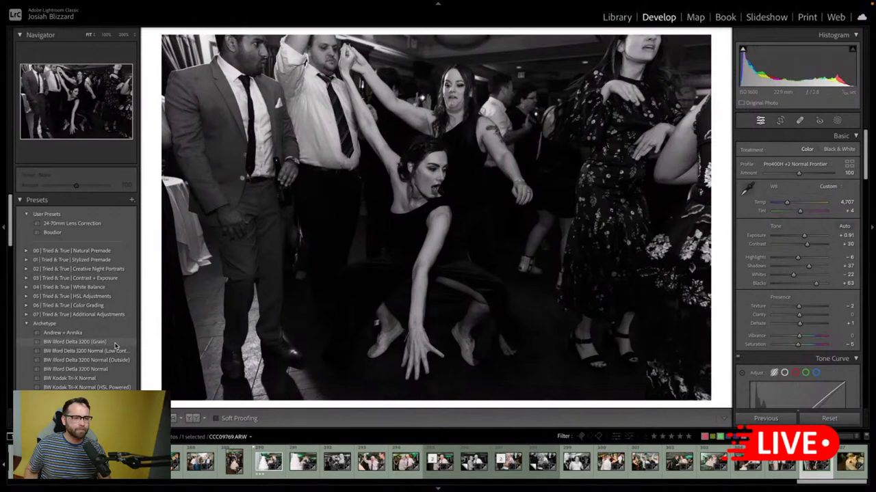
click(115, 345)
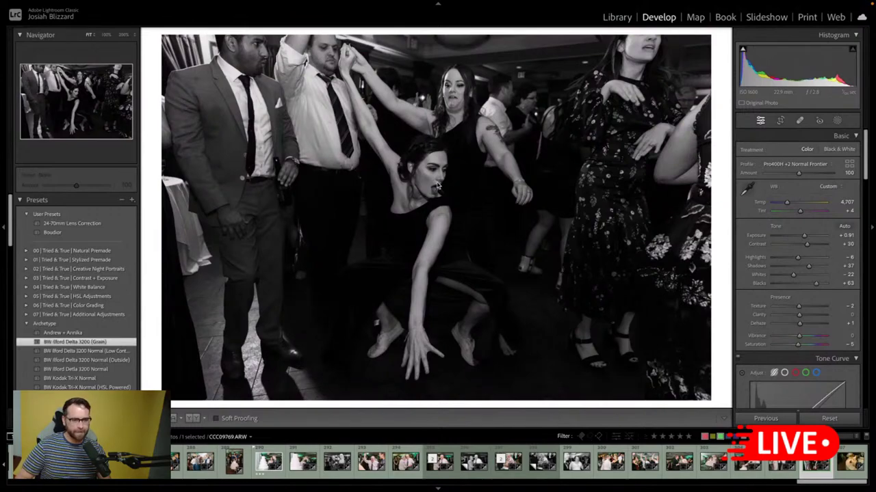
key(equal)
key(equal)
key(equal)
key(equal)
key(equal)
key(equal)
key(equal)
key(equal)
key(equal)
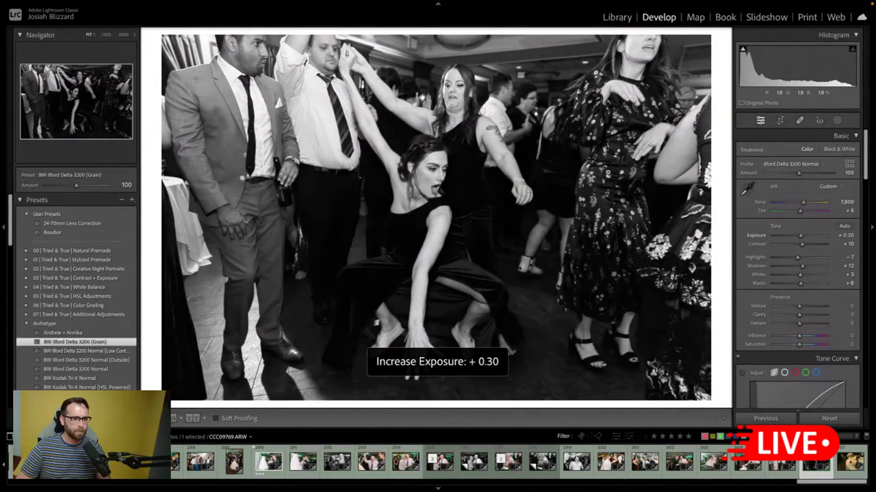
drag(801, 266, 794, 267)
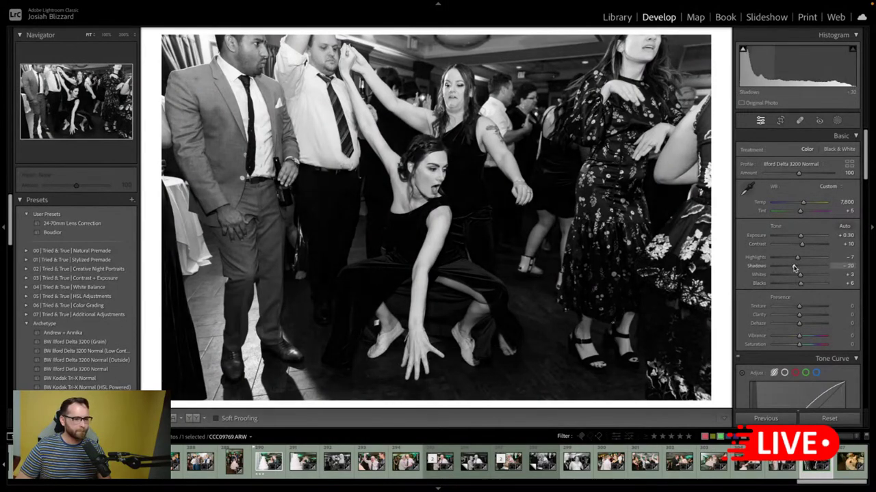
- Advance to CCC09817, set exposure to -0.50, and straighten the table photo to an angle of 1.01
key(Right)
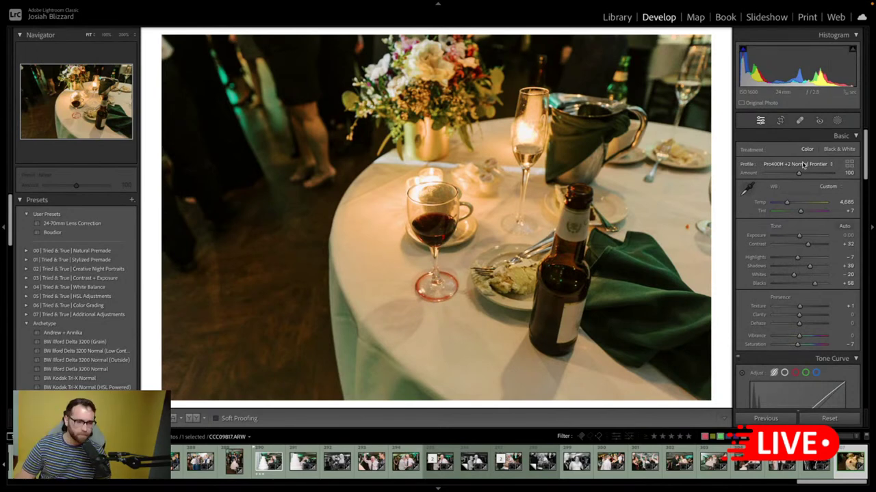
key(minus)
key(minus)
key(minus)
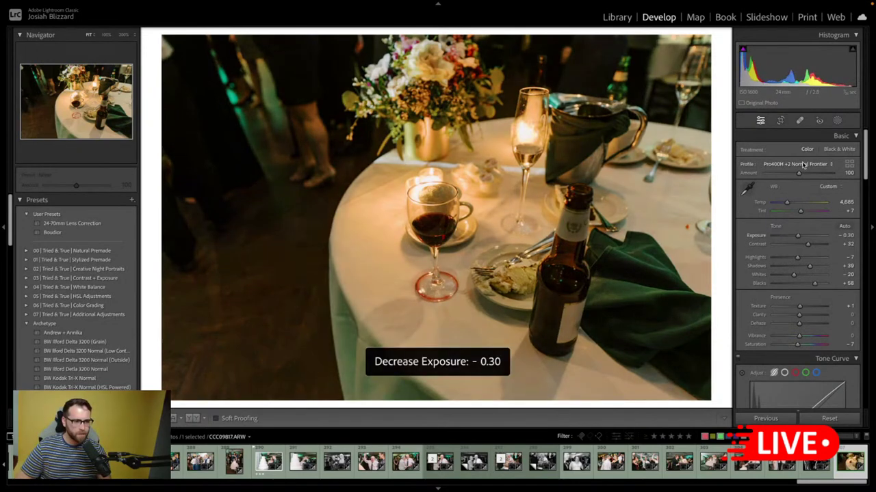
key(equal)
key(minus)
key(minus)
key(minus)
key(equal)
key(minus)
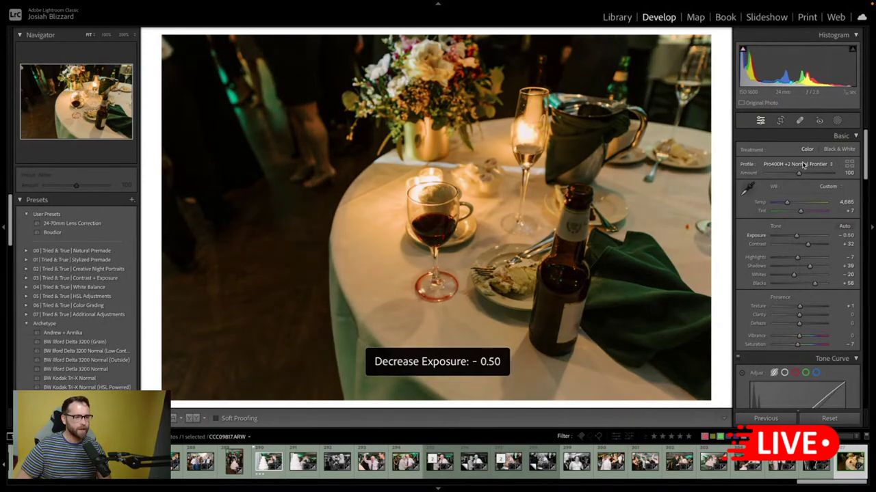
key(r)
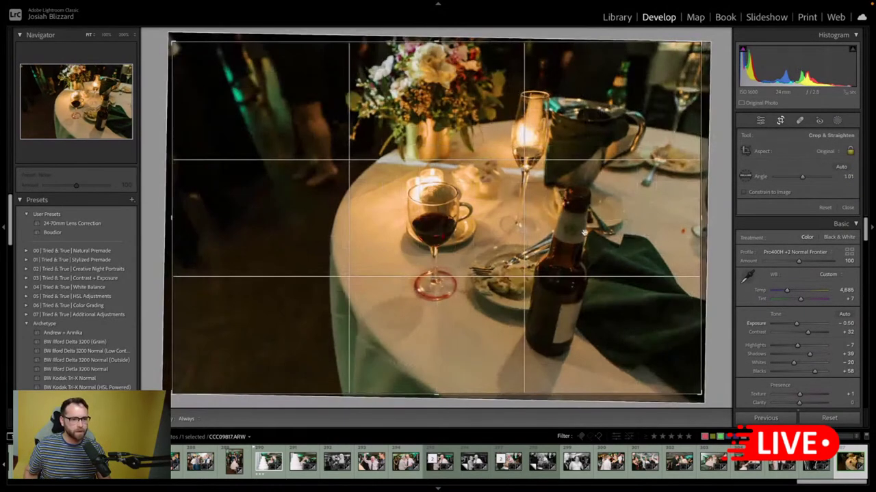
key(r)
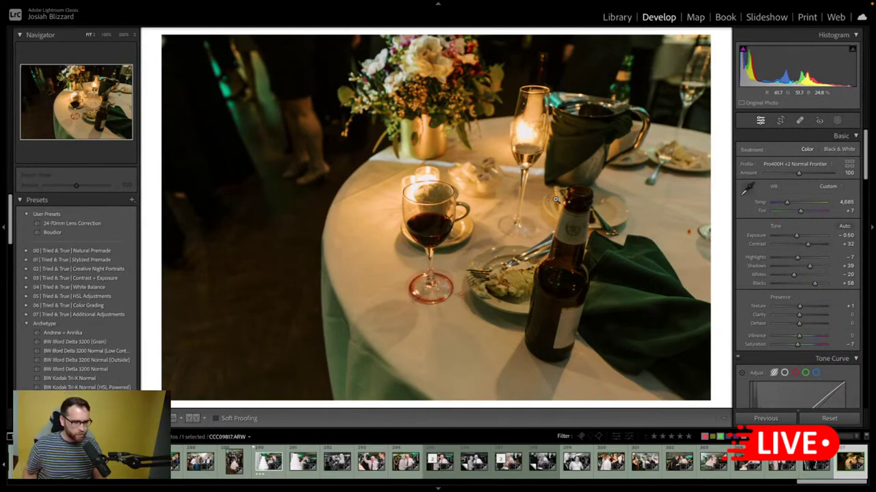
- Create a virtual copy of CCC09817 and crop it to a 1 x 1 square framing the flowers, glasses and bottle
key(ctrl+apostrophe)
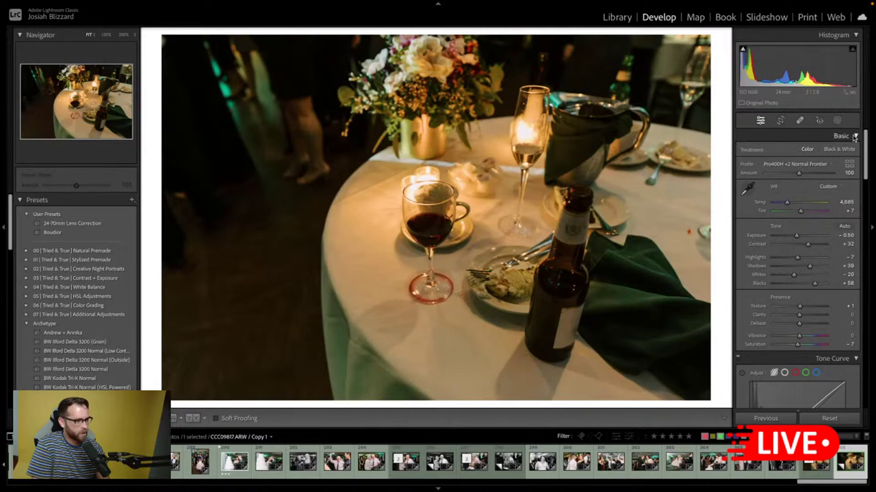
click(780, 121)
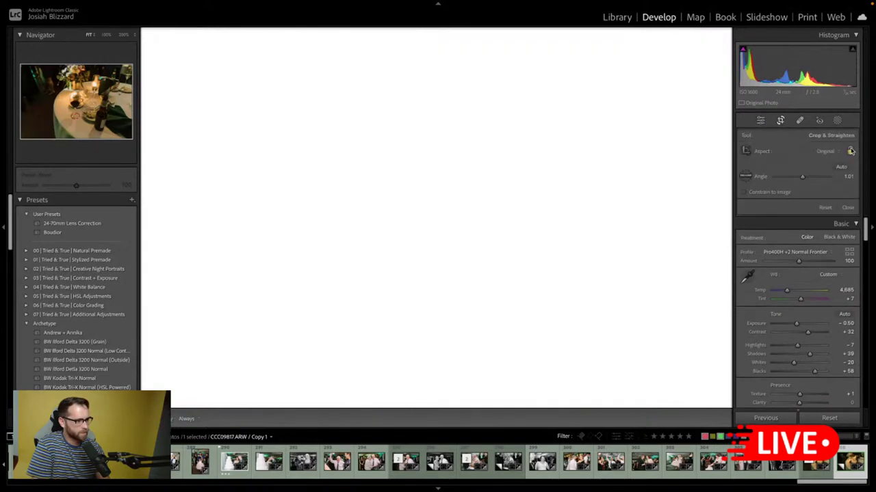
click(836, 151)
click(825, 177)
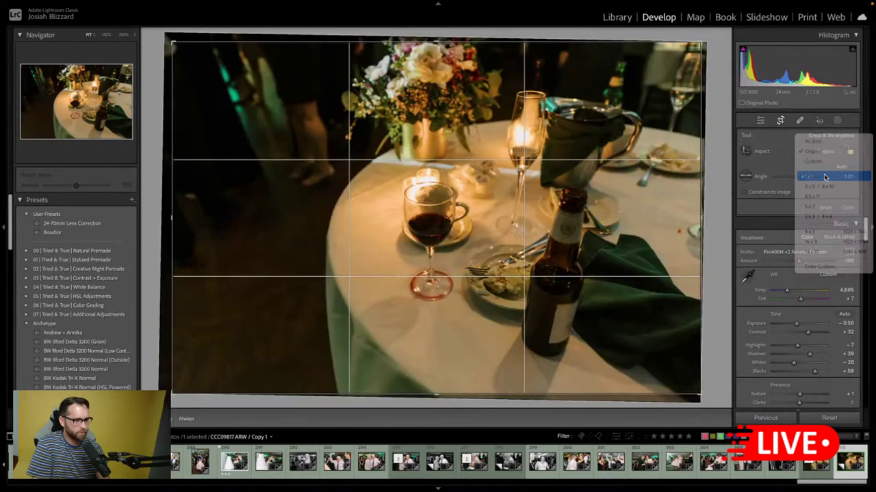
drag(506, 245, 477, 245)
key(Return)
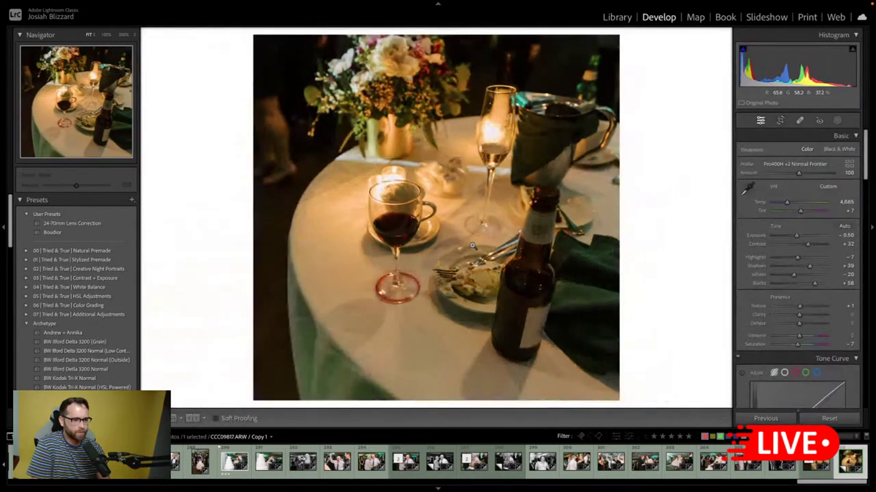
key(r)
drag(553, 238, 544, 239)
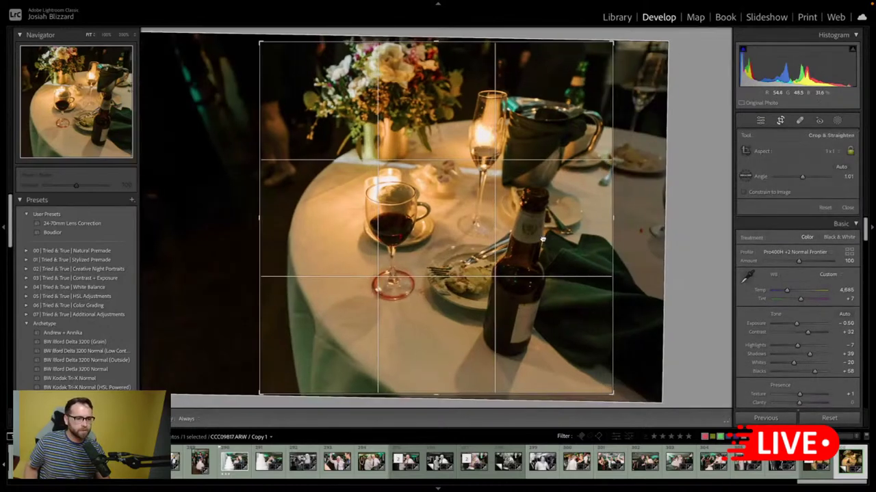
key(Return)
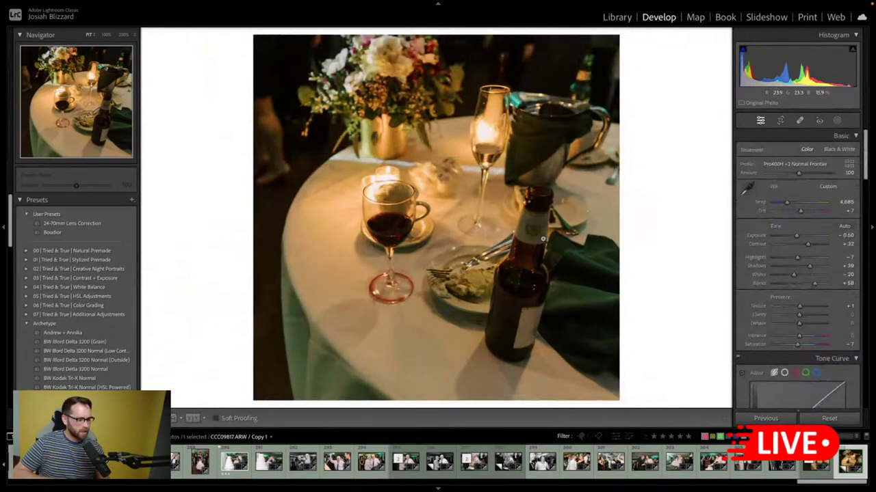
- Switch to the Library grid and review the edited gallery from the reception photos back to the first images
click(616, 18)
scroll(437, 256, up, 10)
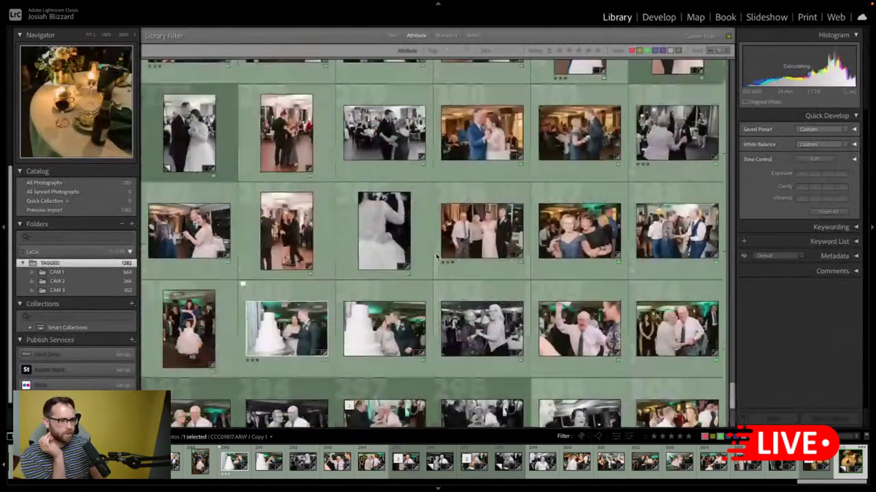
scroll(436, 257, up, 15)
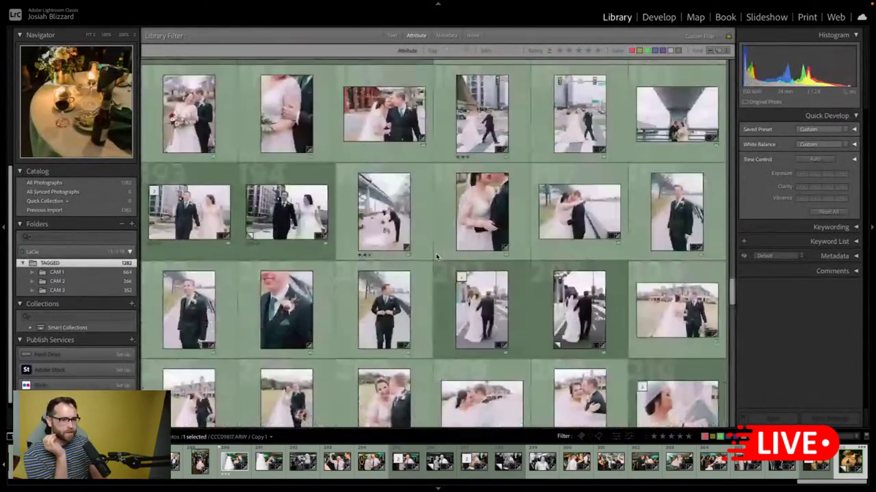
scroll(436, 256, up, 15)
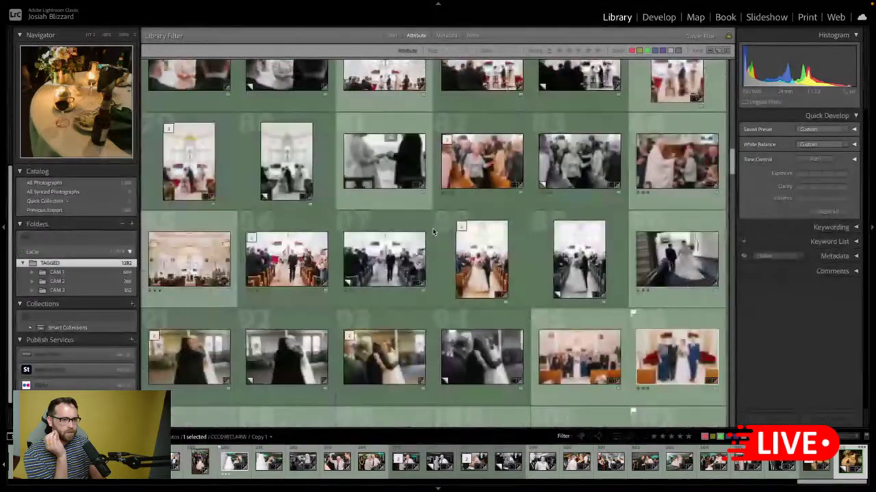
scroll(432, 232, up, 15)
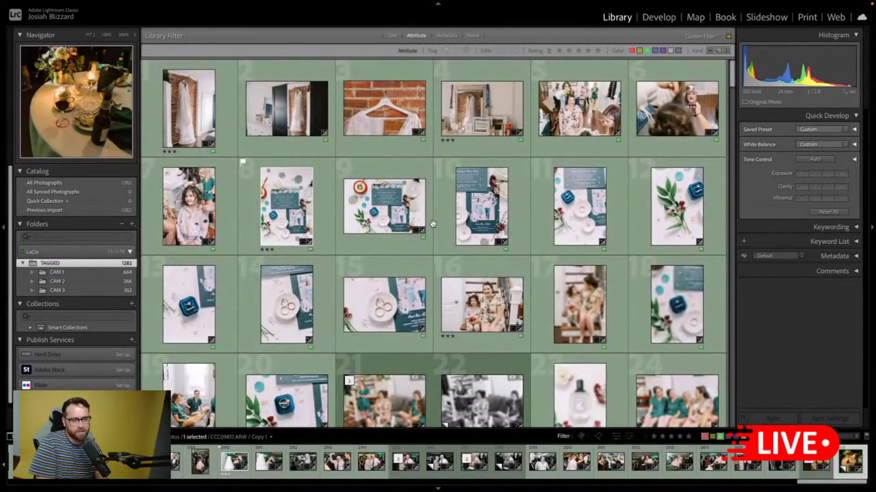
scroll(433, 224, down, 3)
scroll(433, 223, up, 3)
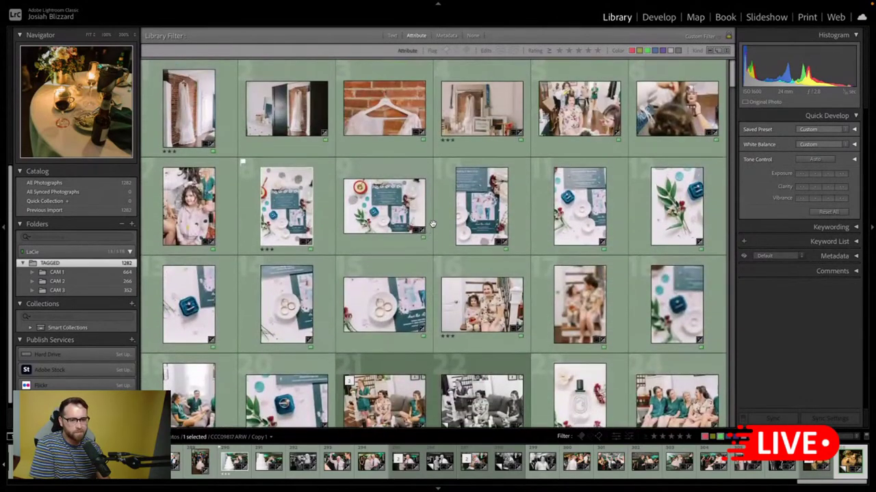